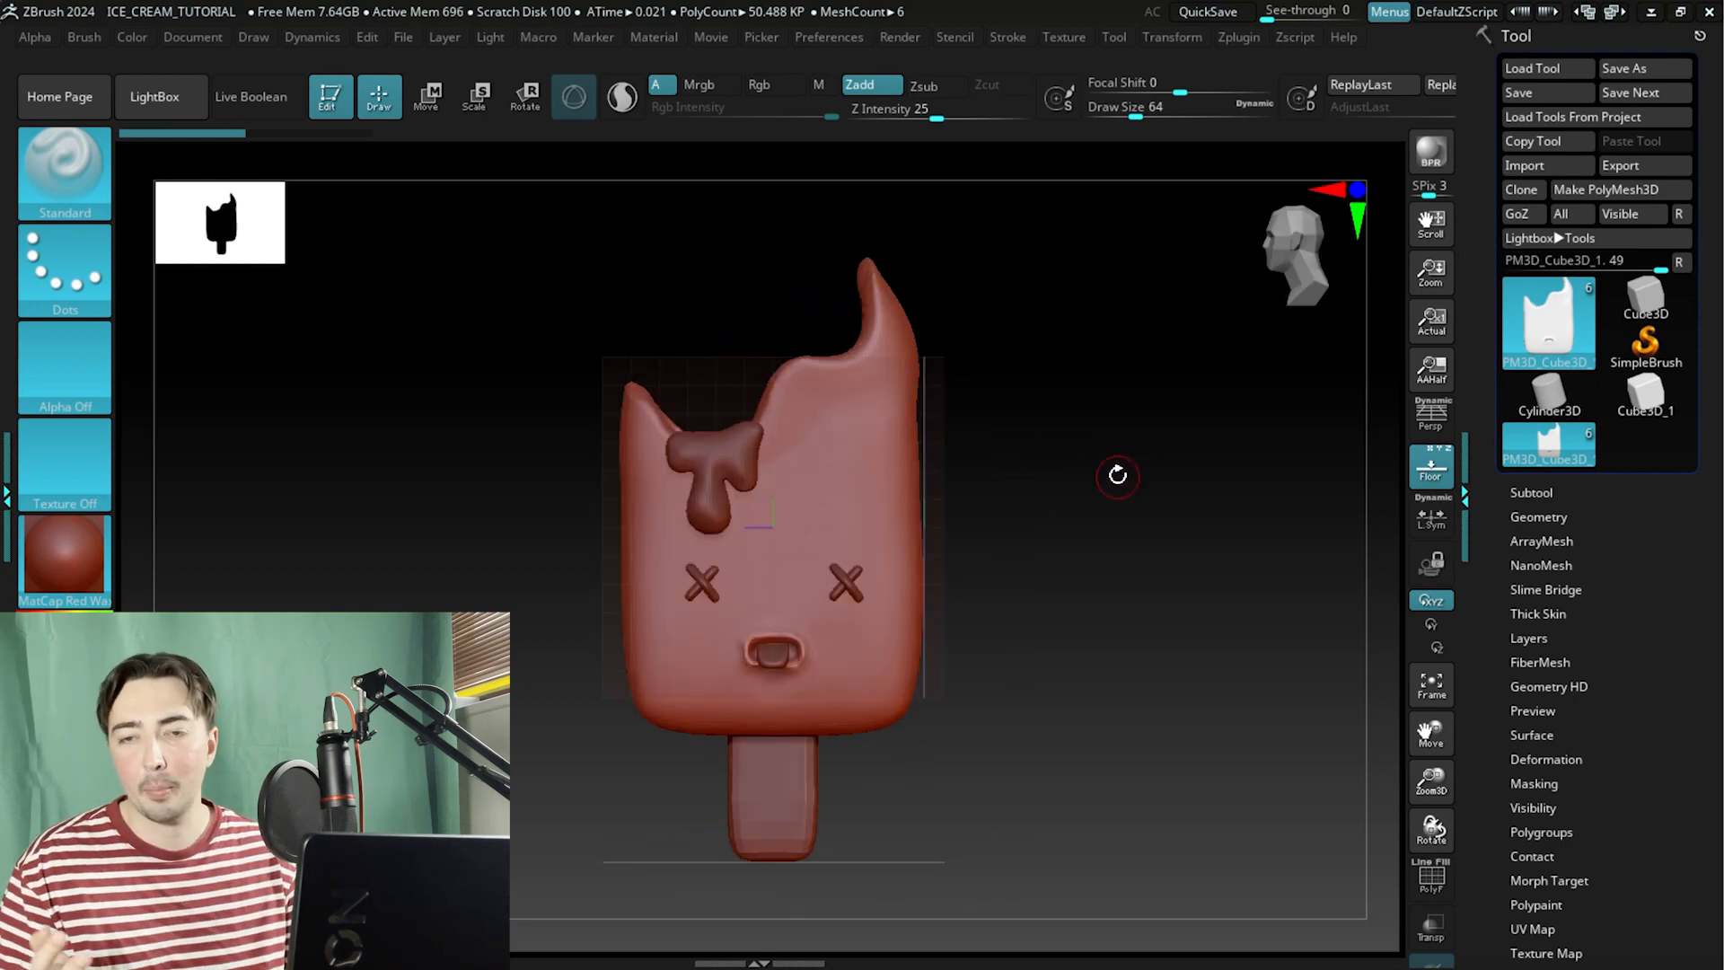
Rotate and examine the isolated ice cream body, briefly opening the Transform palette.
drag(1006, 568, 908, 539)
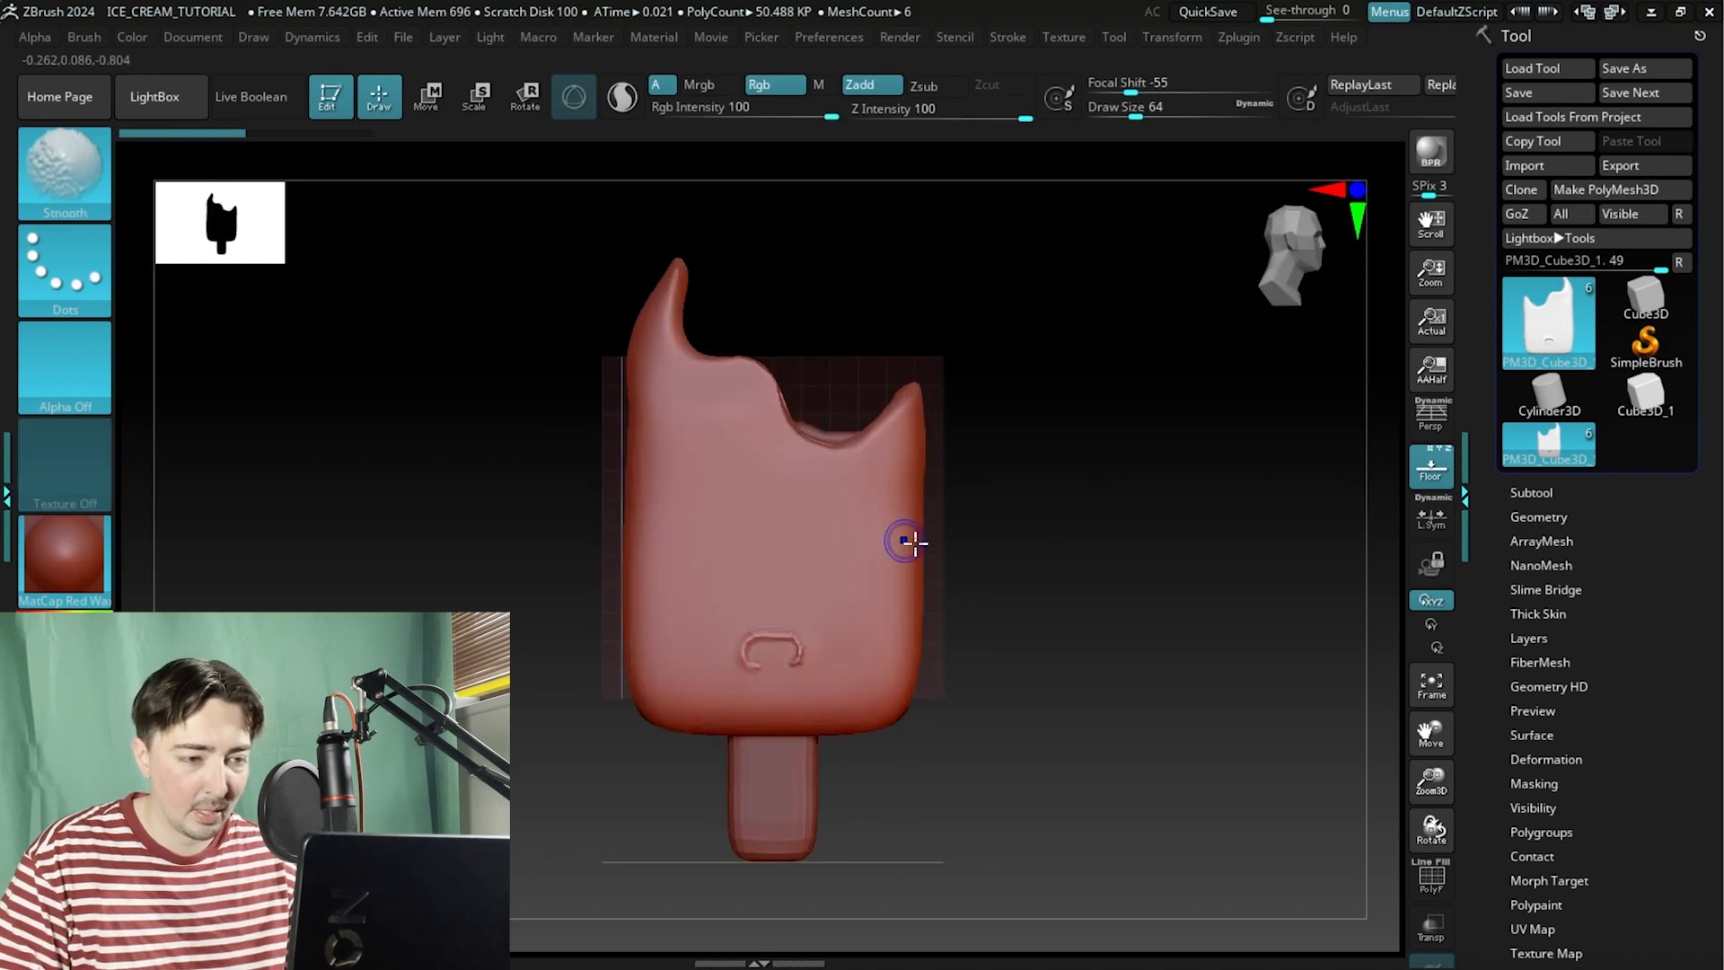
key(ctrl)
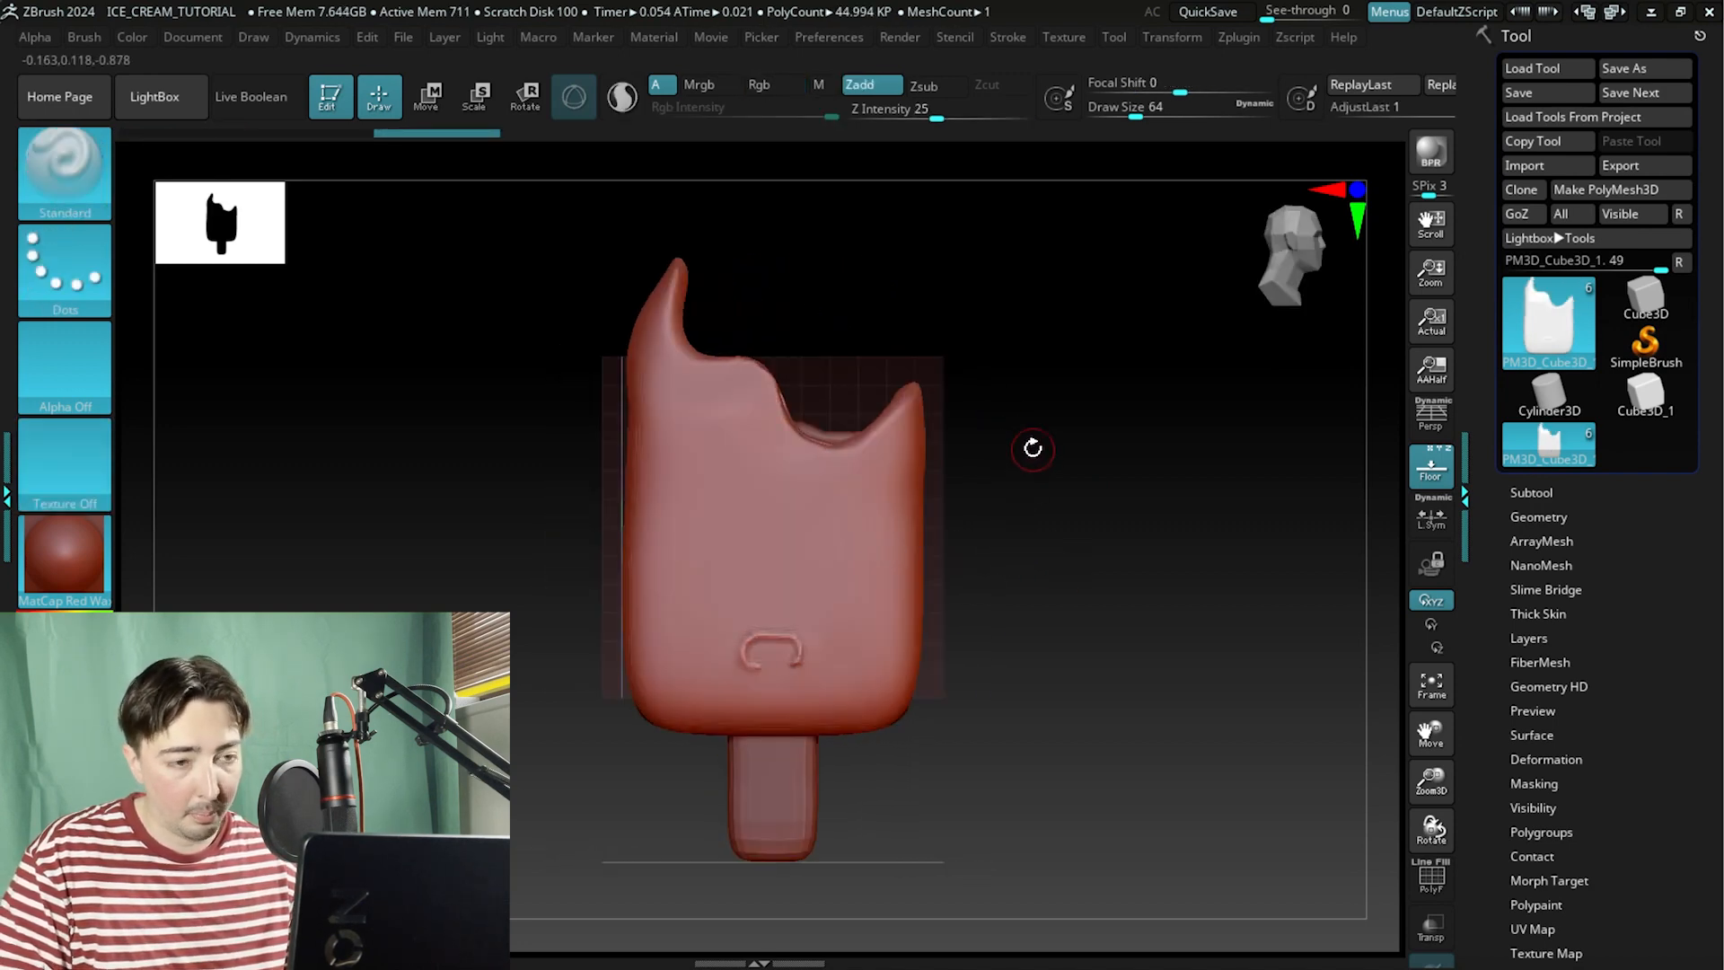
alt+drag(989, 550, 1152, 441)
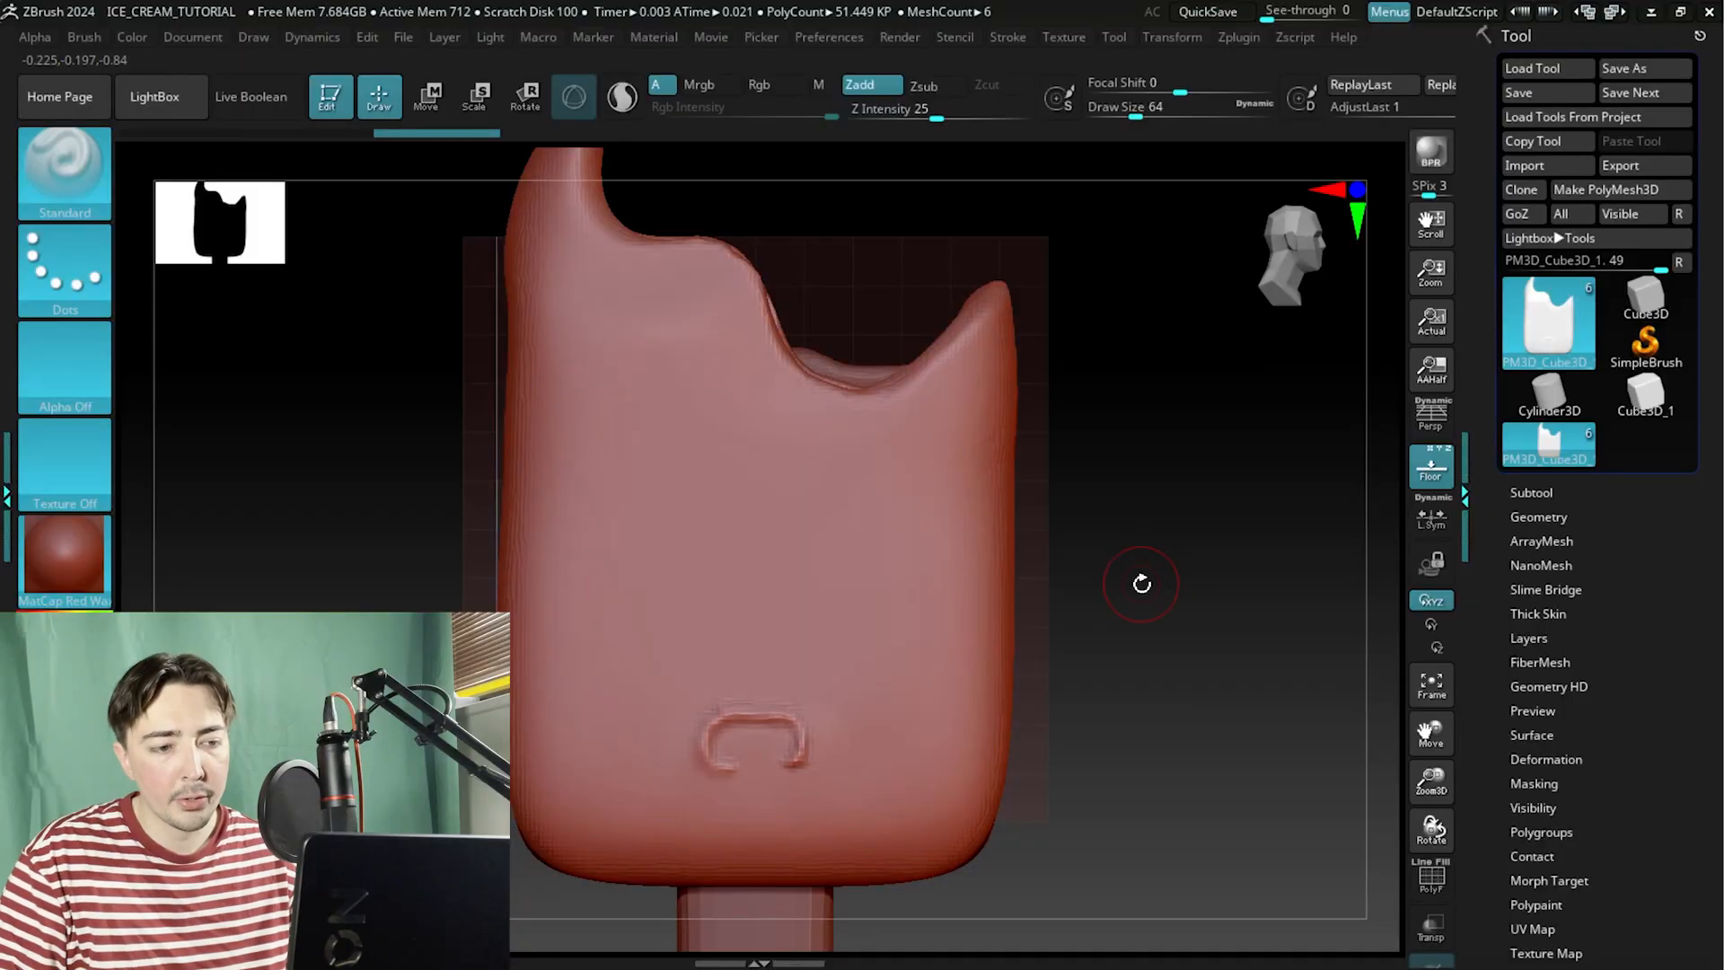
drag(1139, 577, 1178, 597)
click(1172, 36)
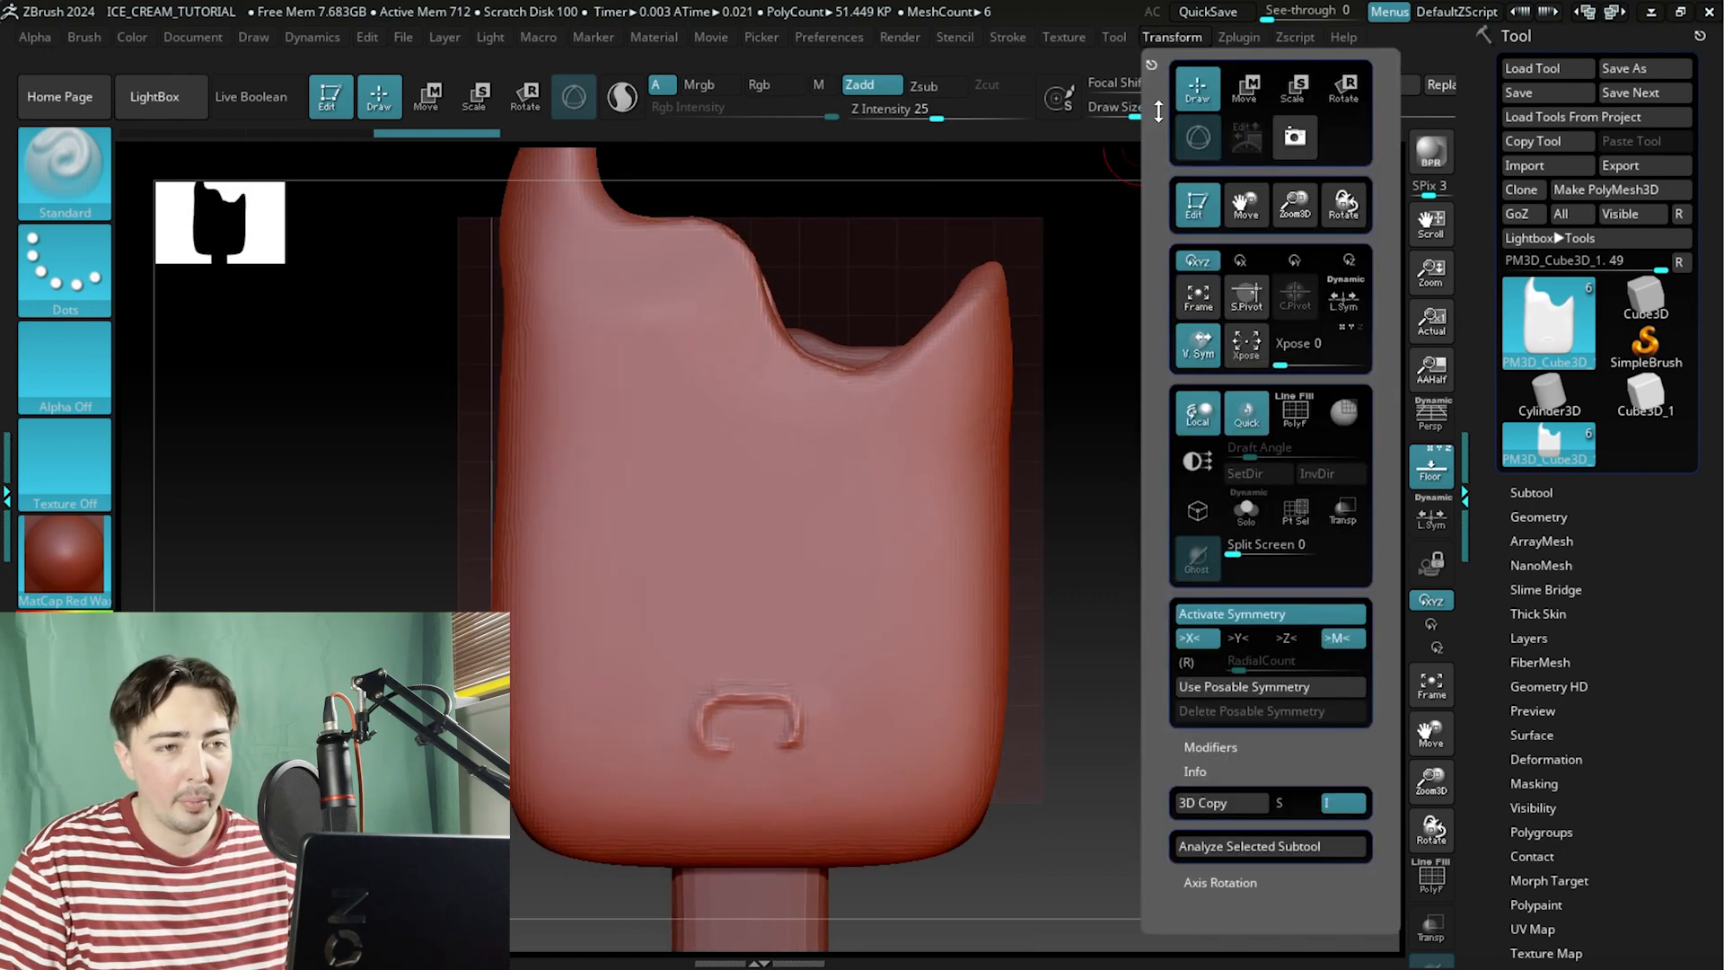
alt+drag(1078, 701, 1155, 570)
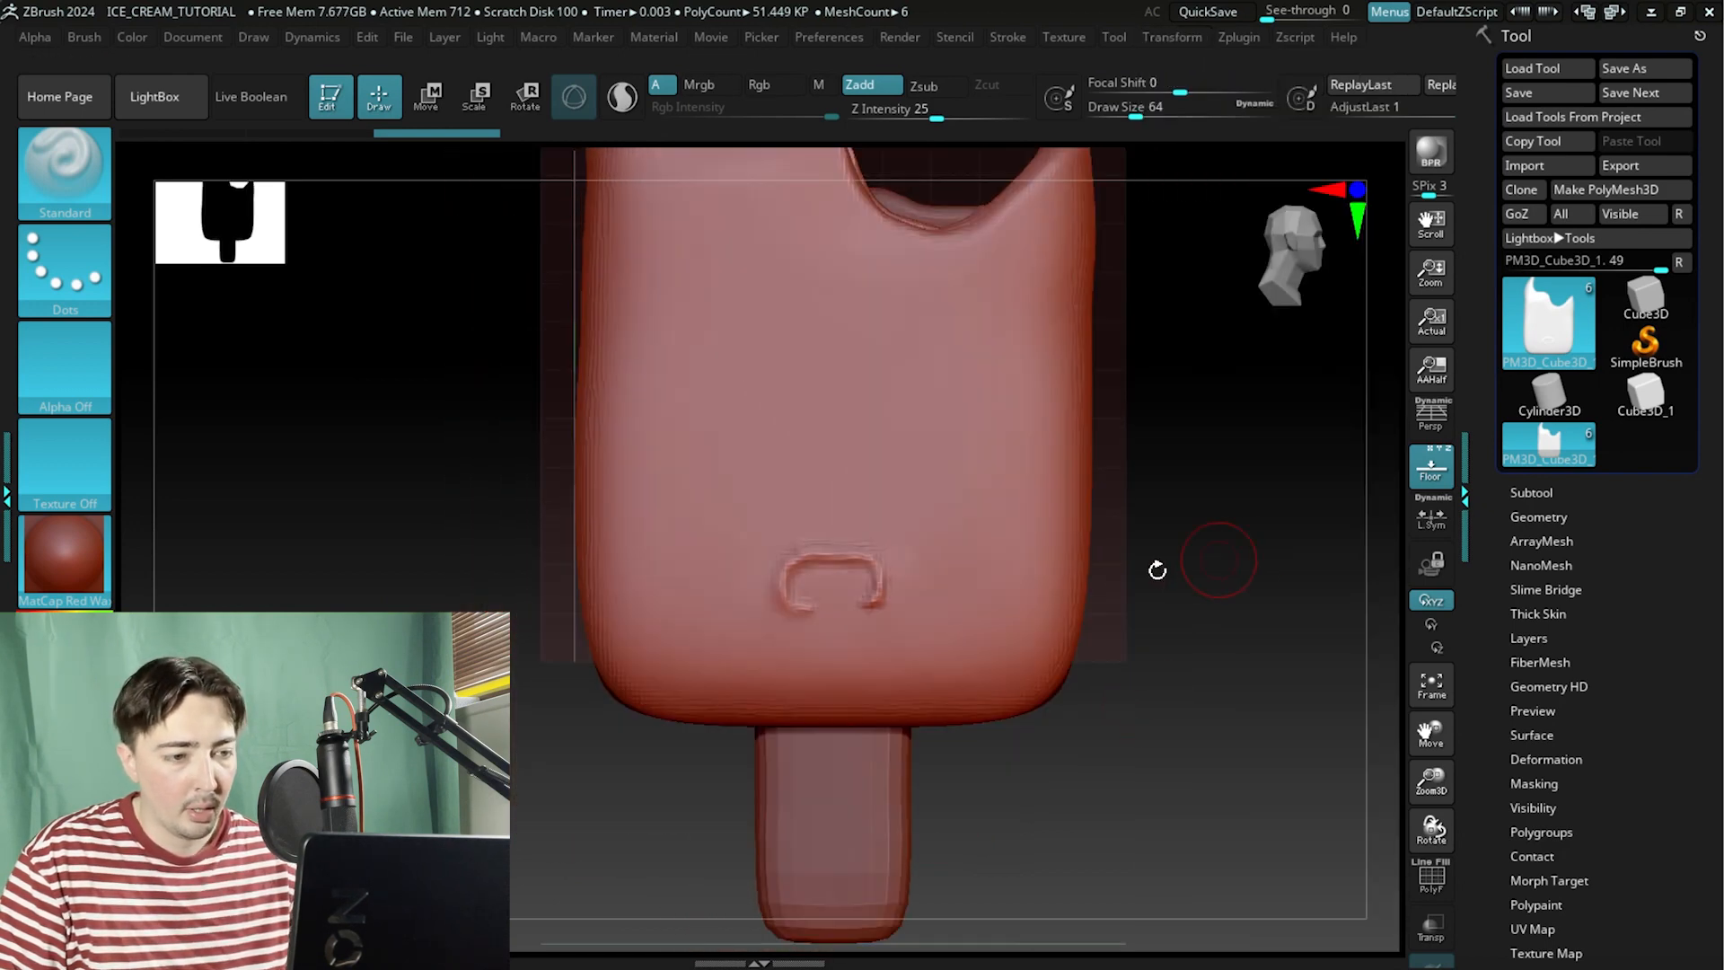
key(shift)
click(1172, 37)
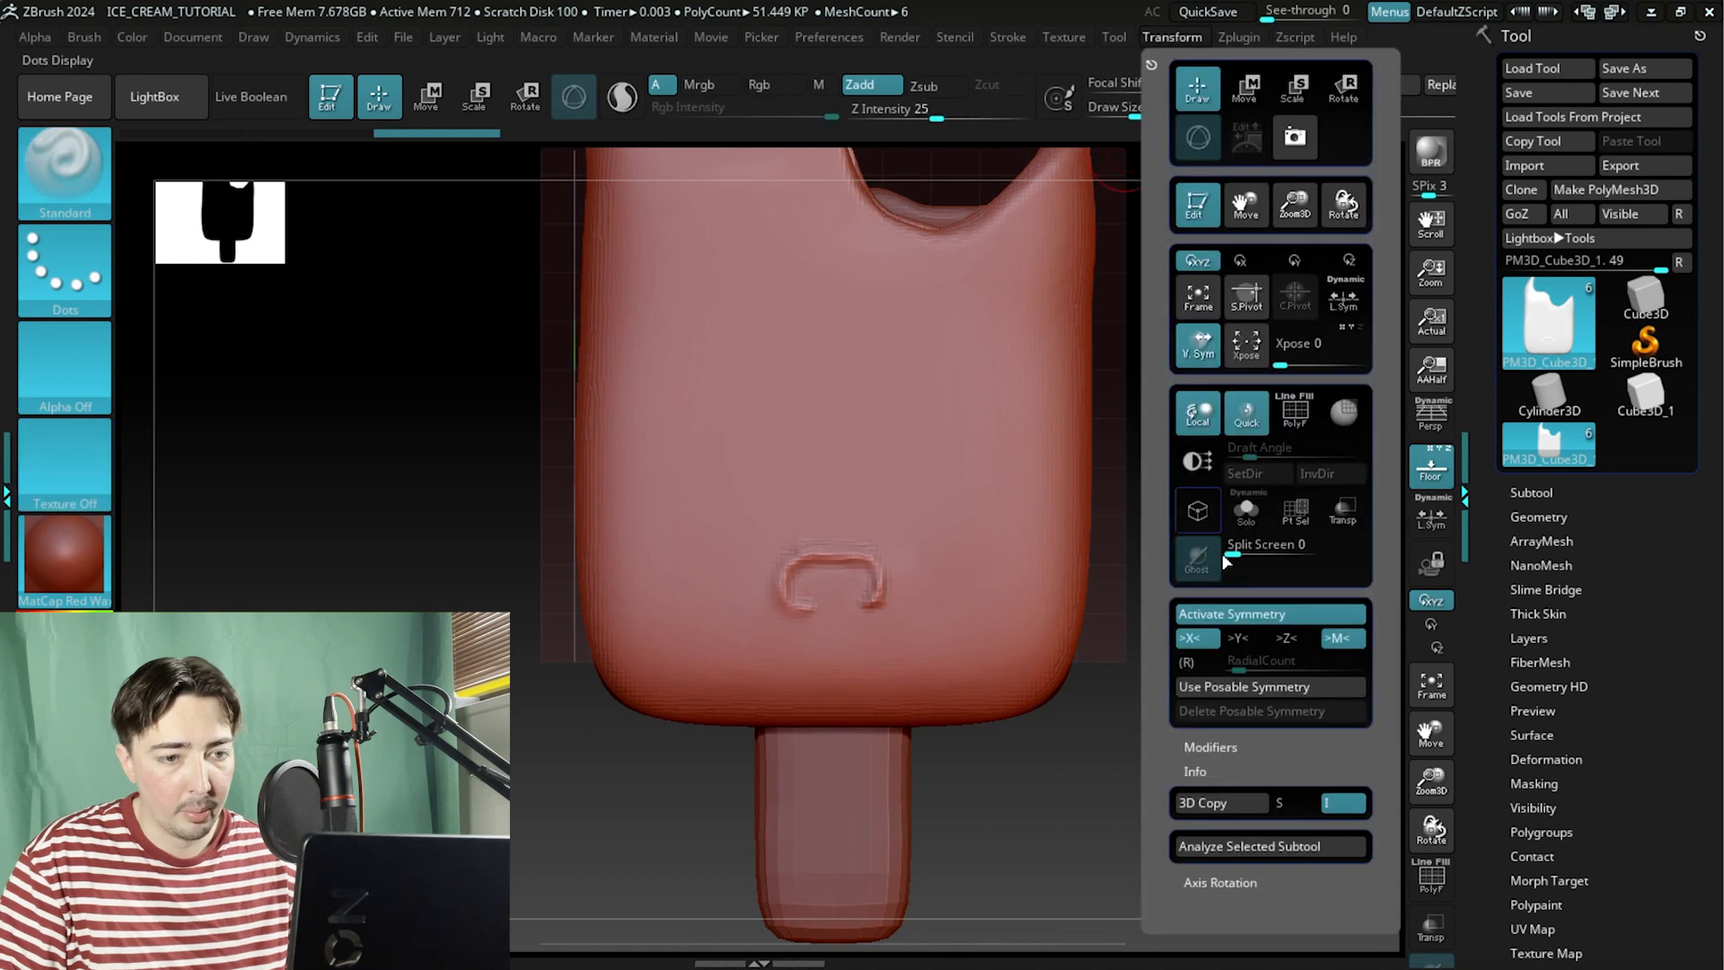
key(shift)
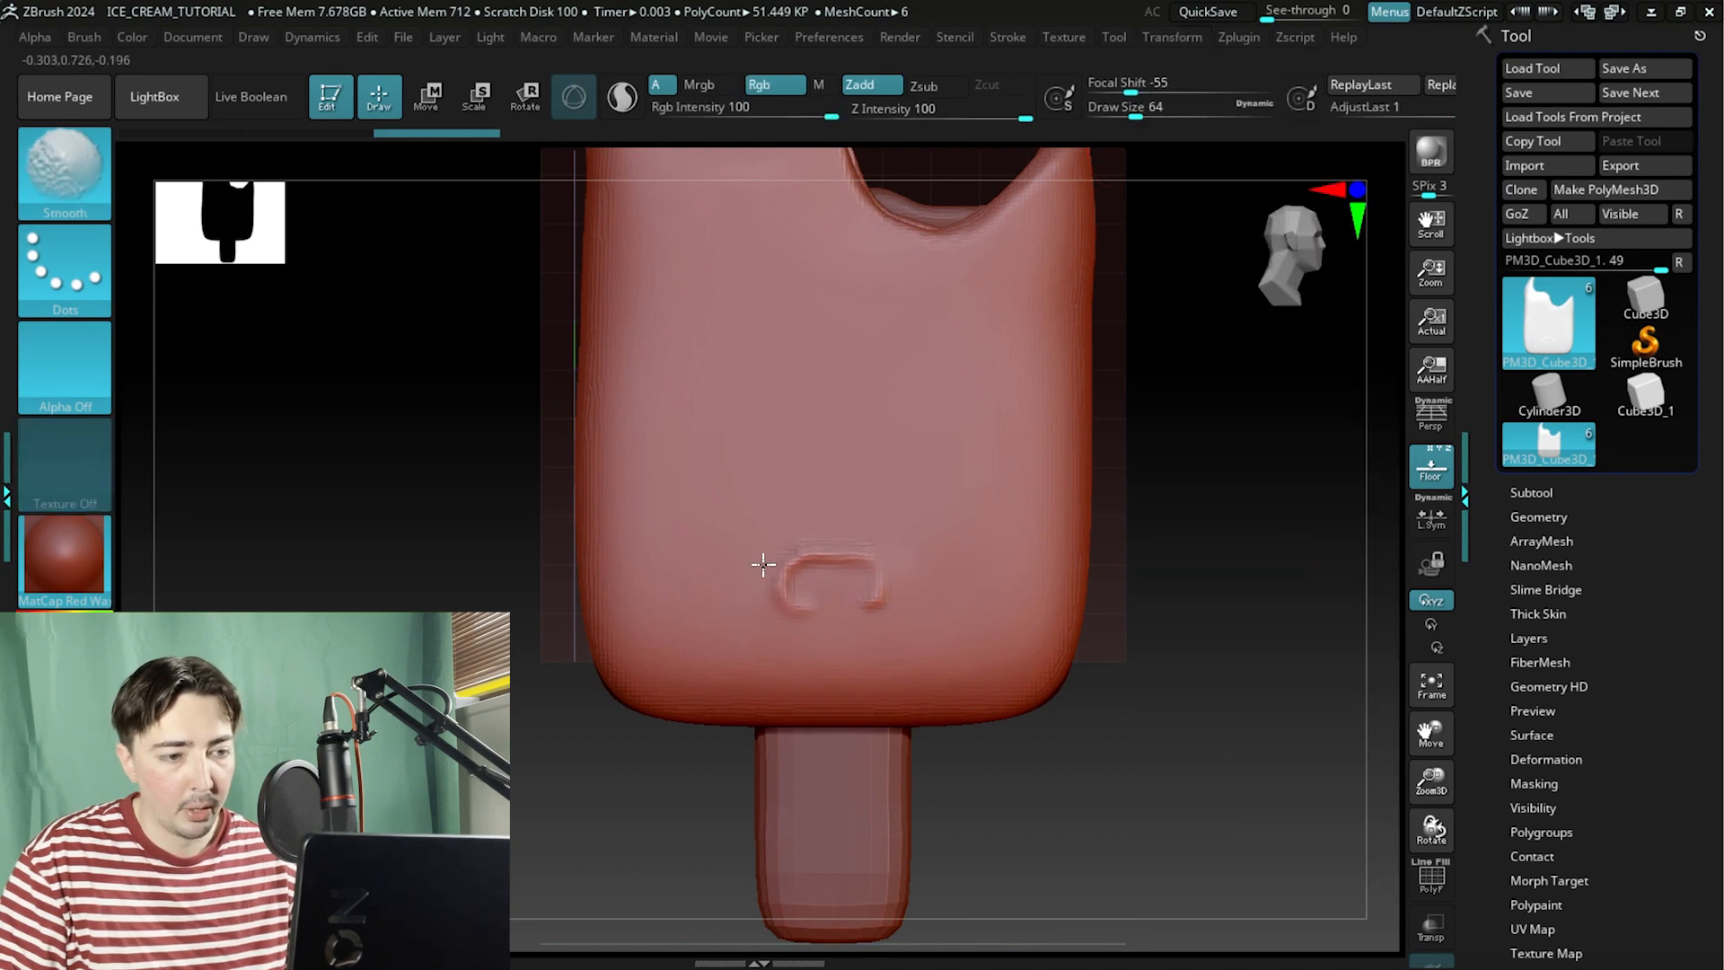
Switch to the Flatten brush and flatten and smooth away the mouth outline on the body's front.
click(38, 169)
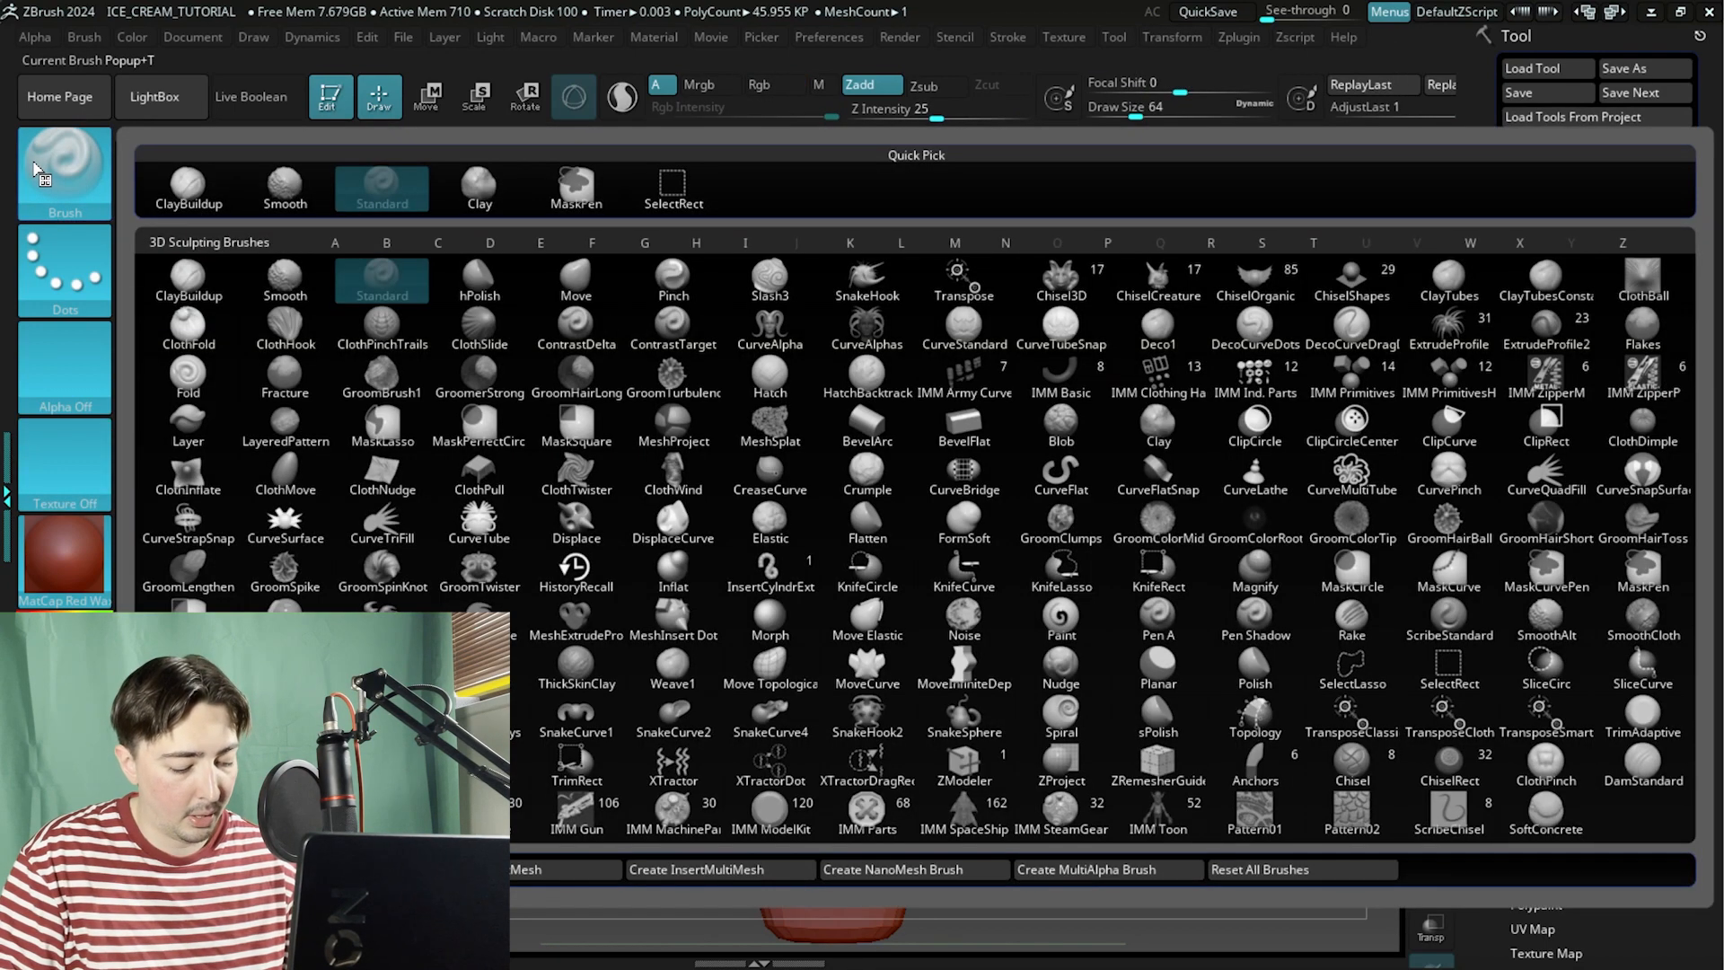
key(f)
click(860, 520)
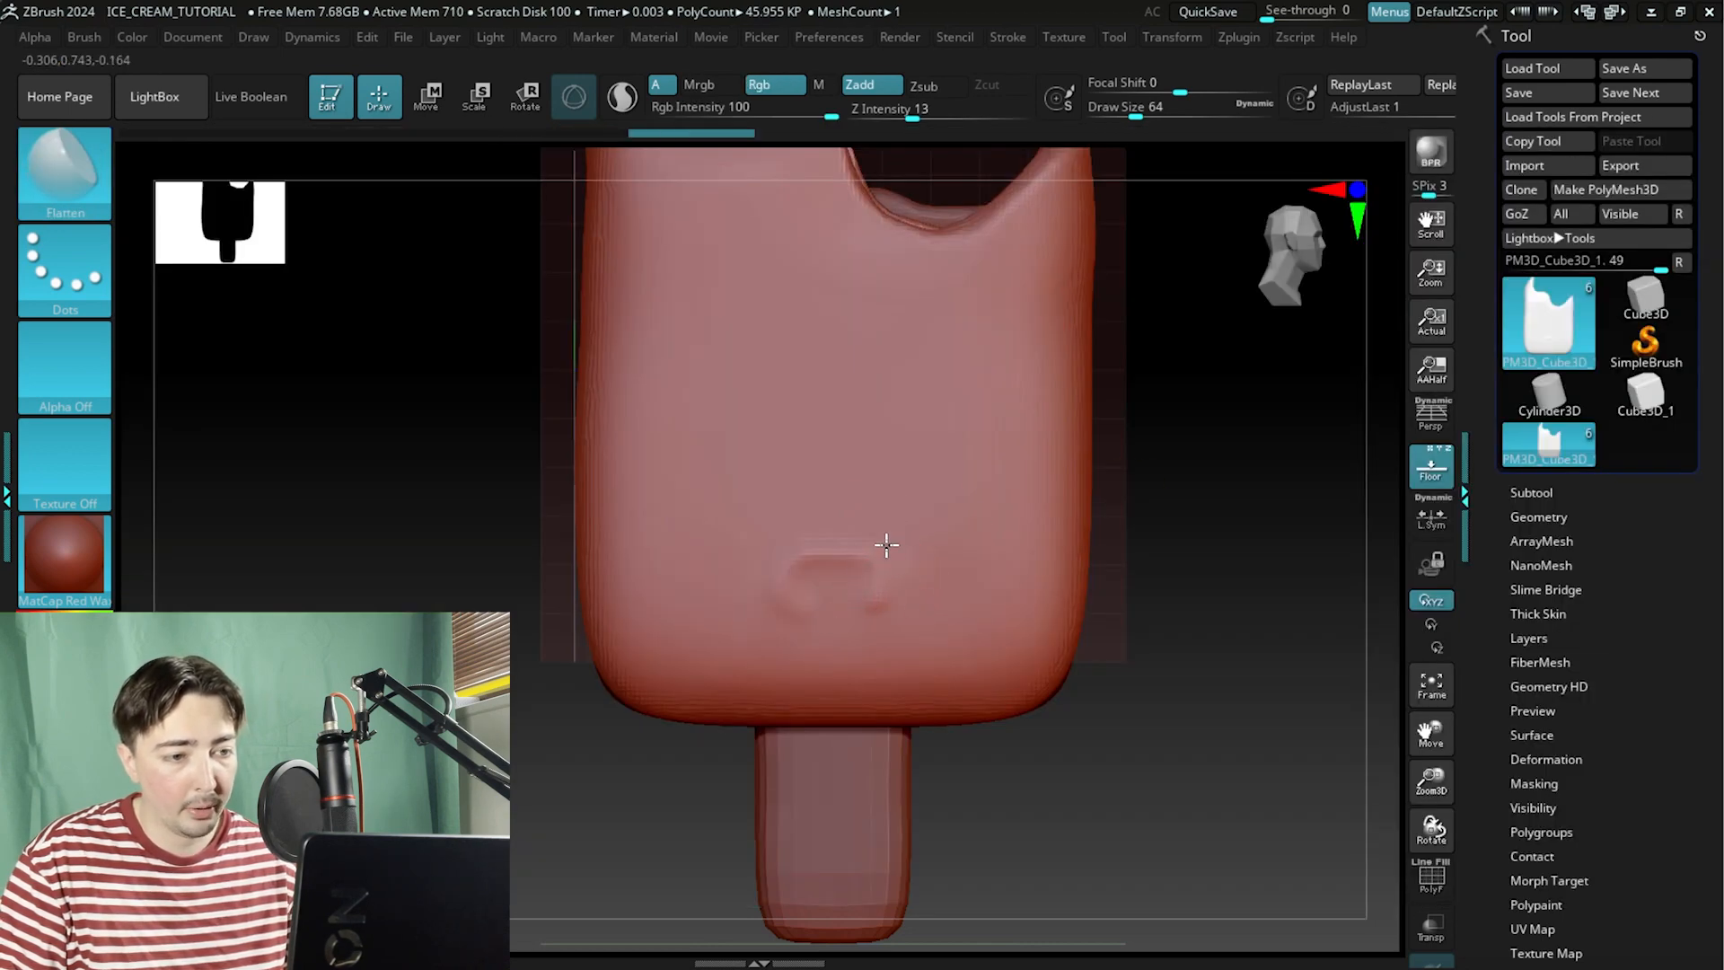
key(shift)
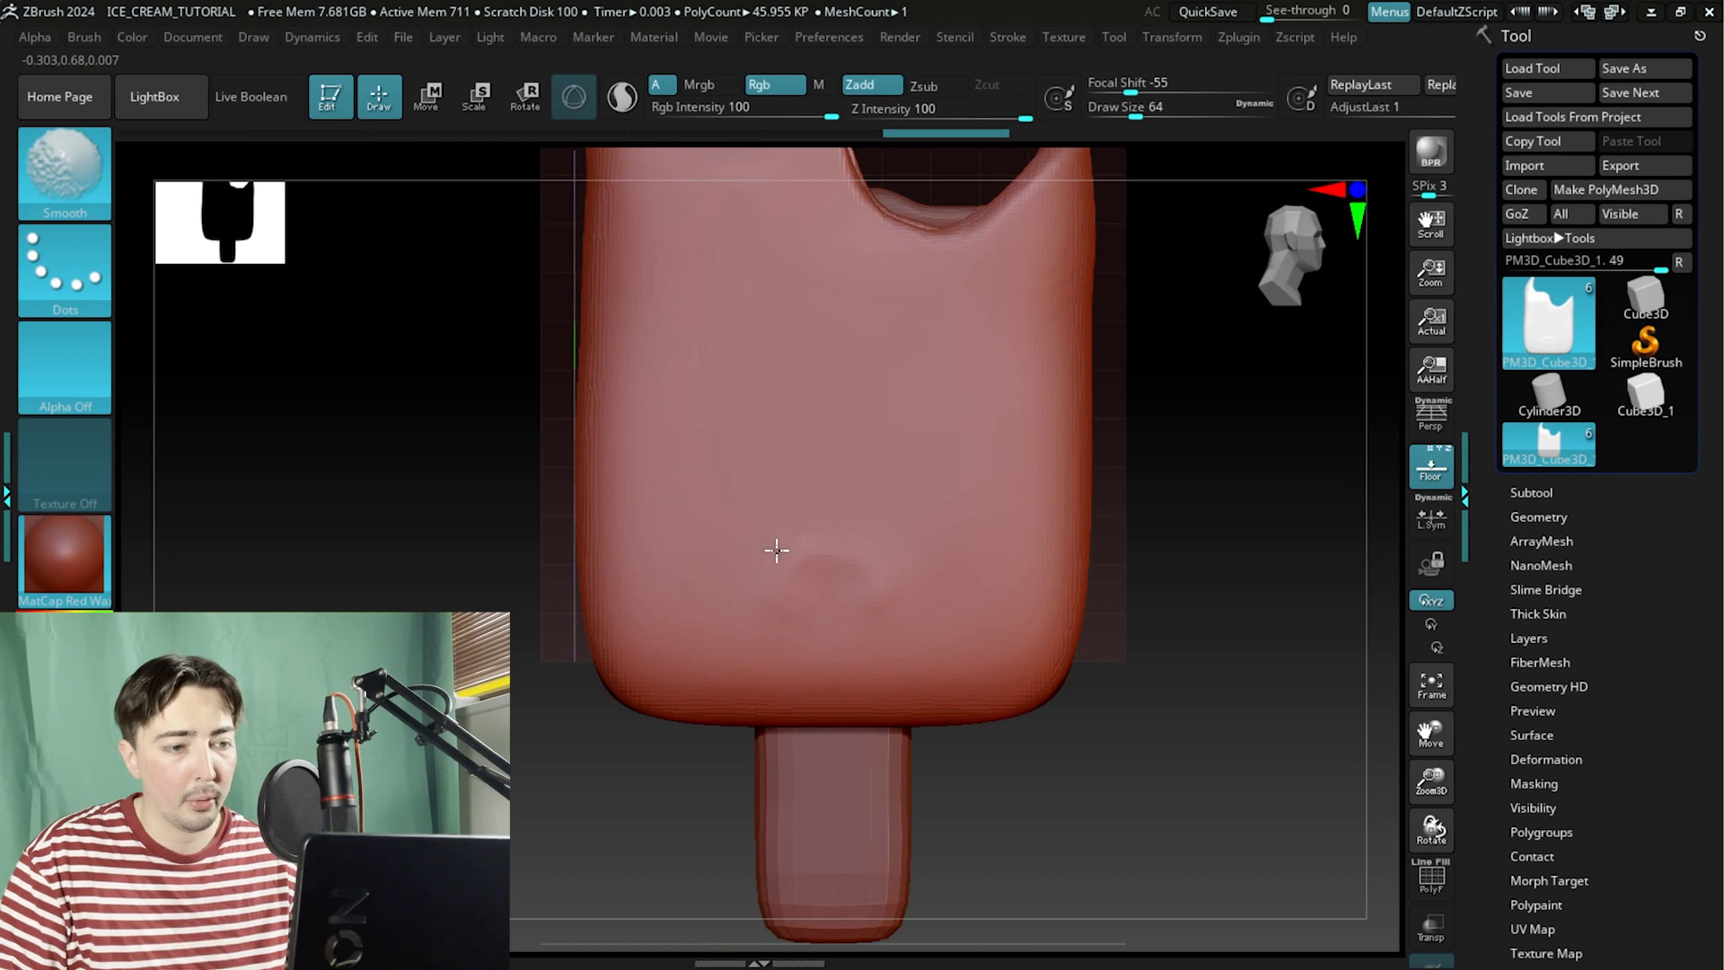
Orbit around the full popsicle model with its face details to inspect it from several angles.
alt+drag(1177, 396, 1177, 571)
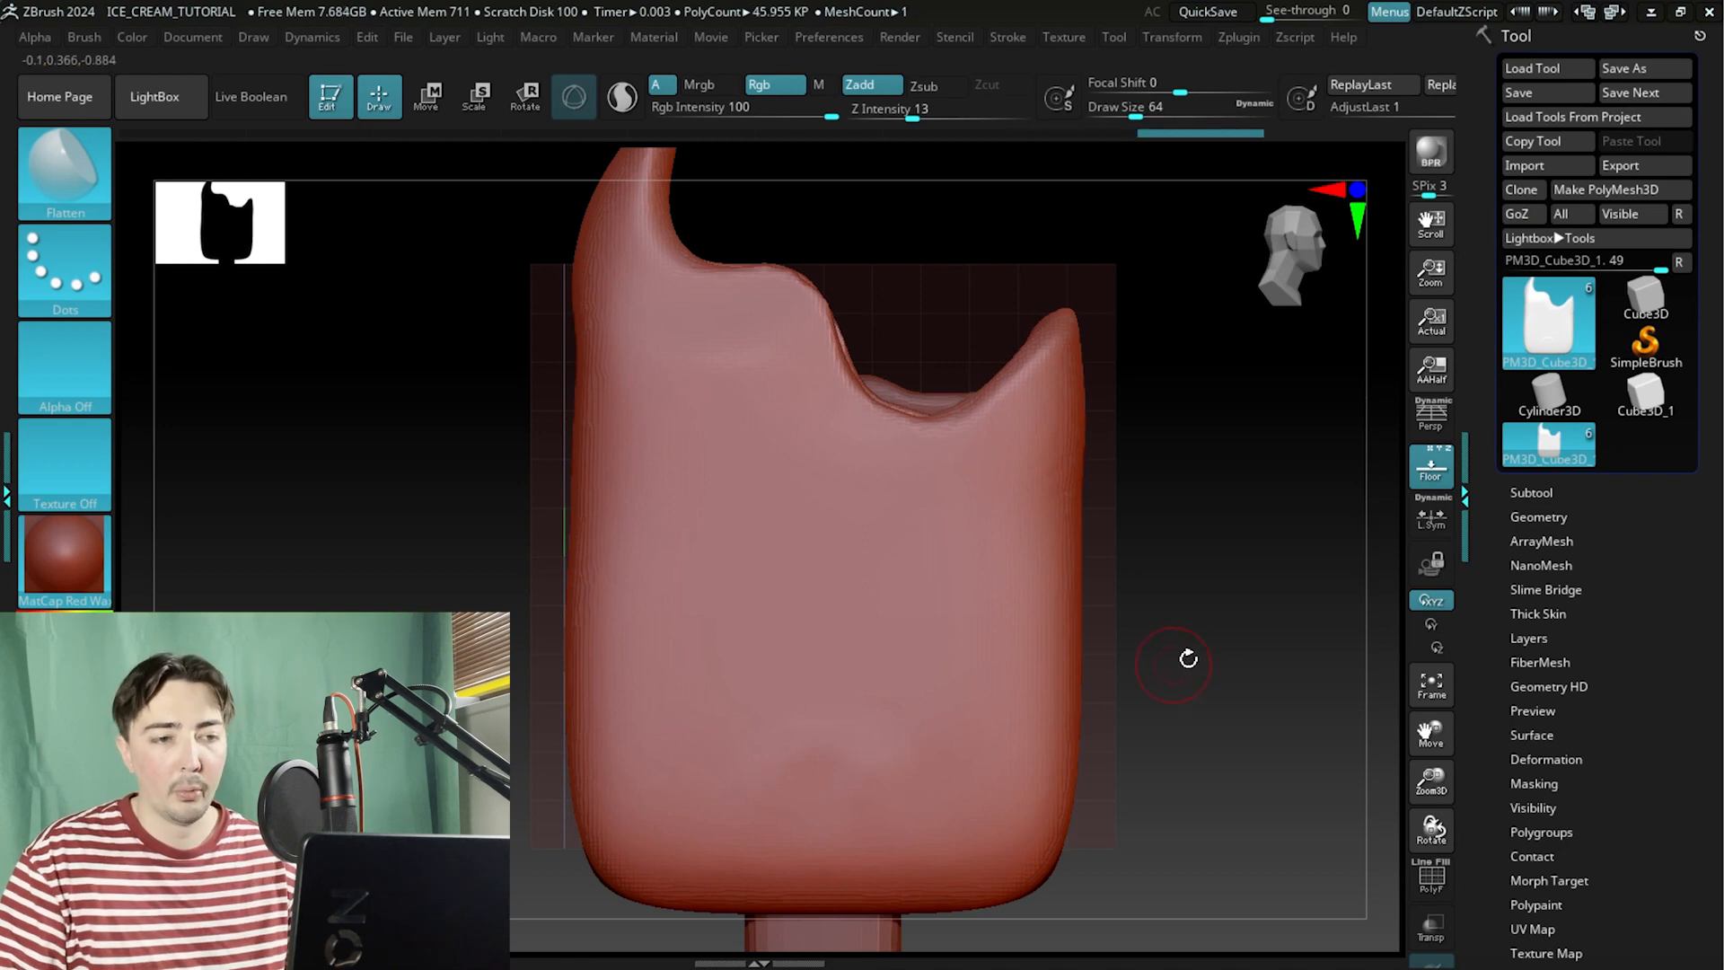
drag(512, 557, 295, 547)
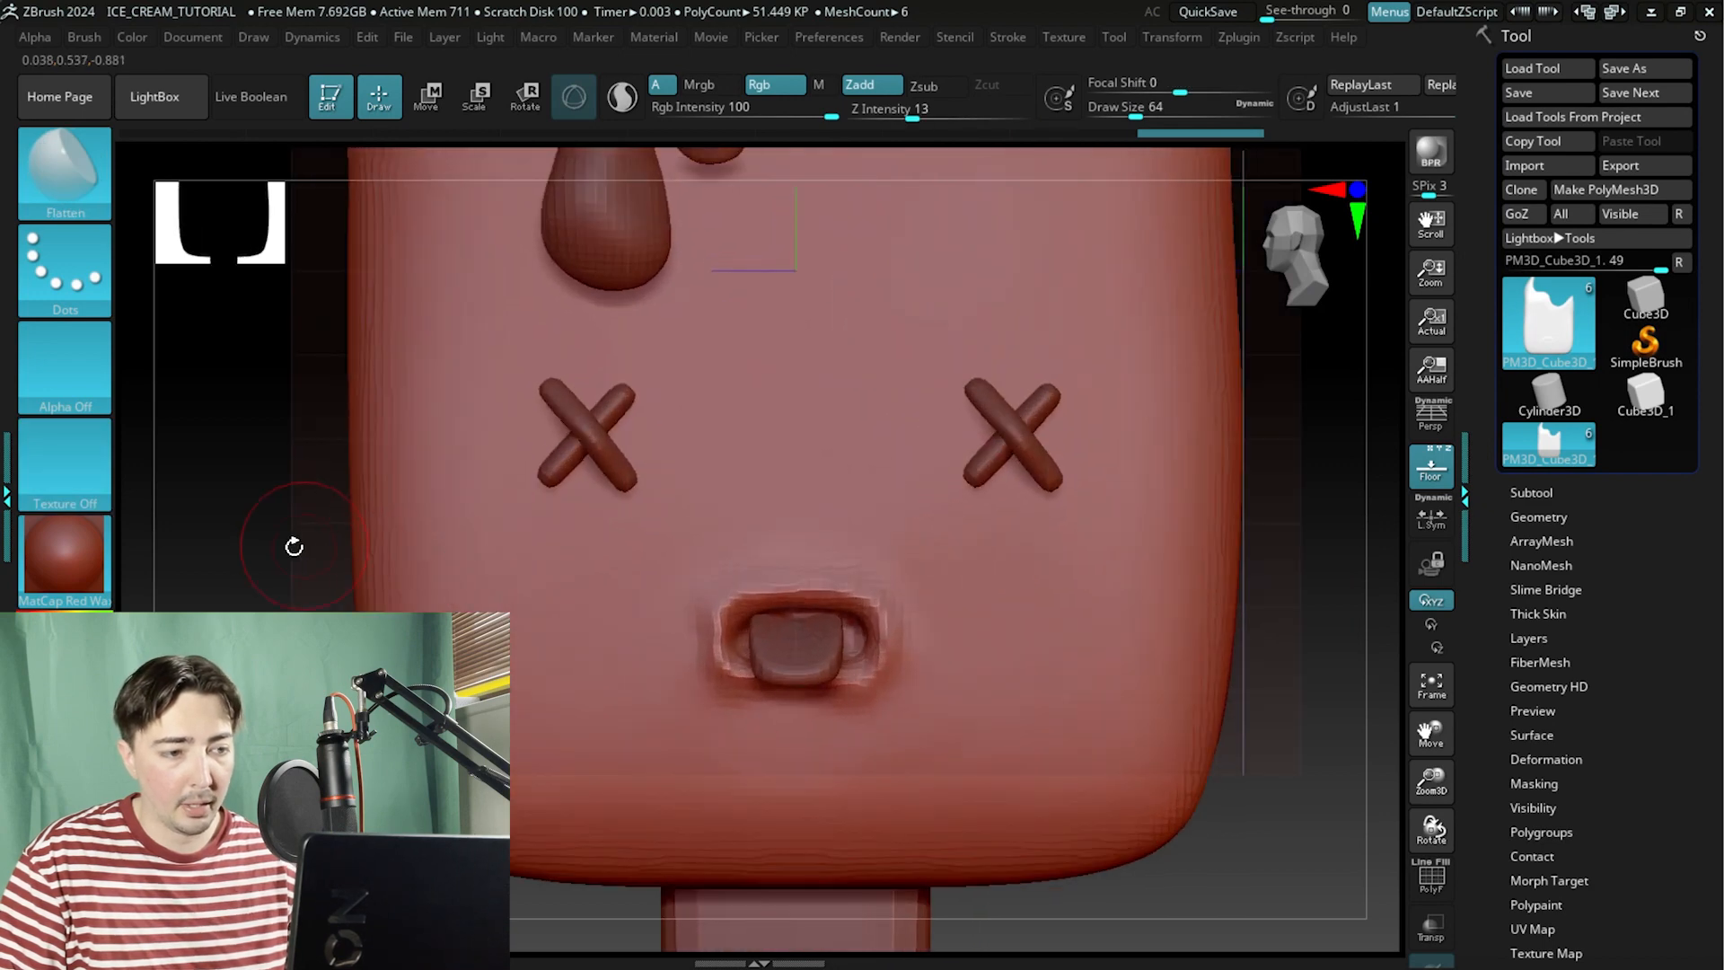
alt+drag(259, 608, 732, 591)
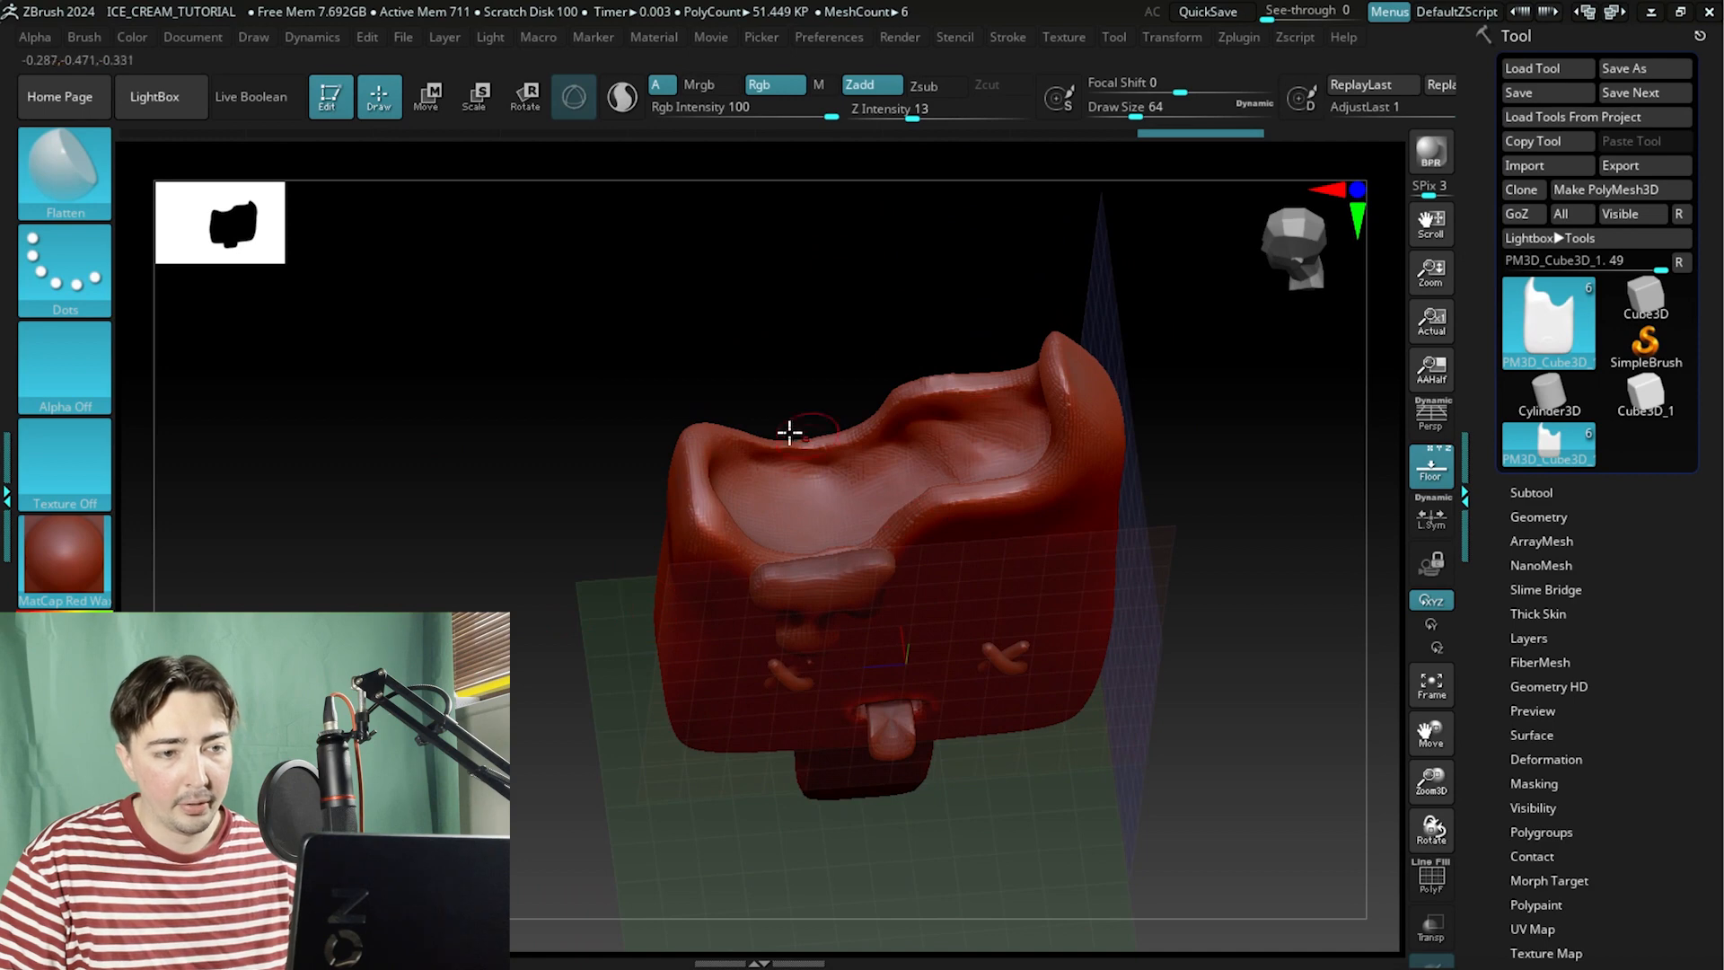
drag(491, 449, 1085, 545)
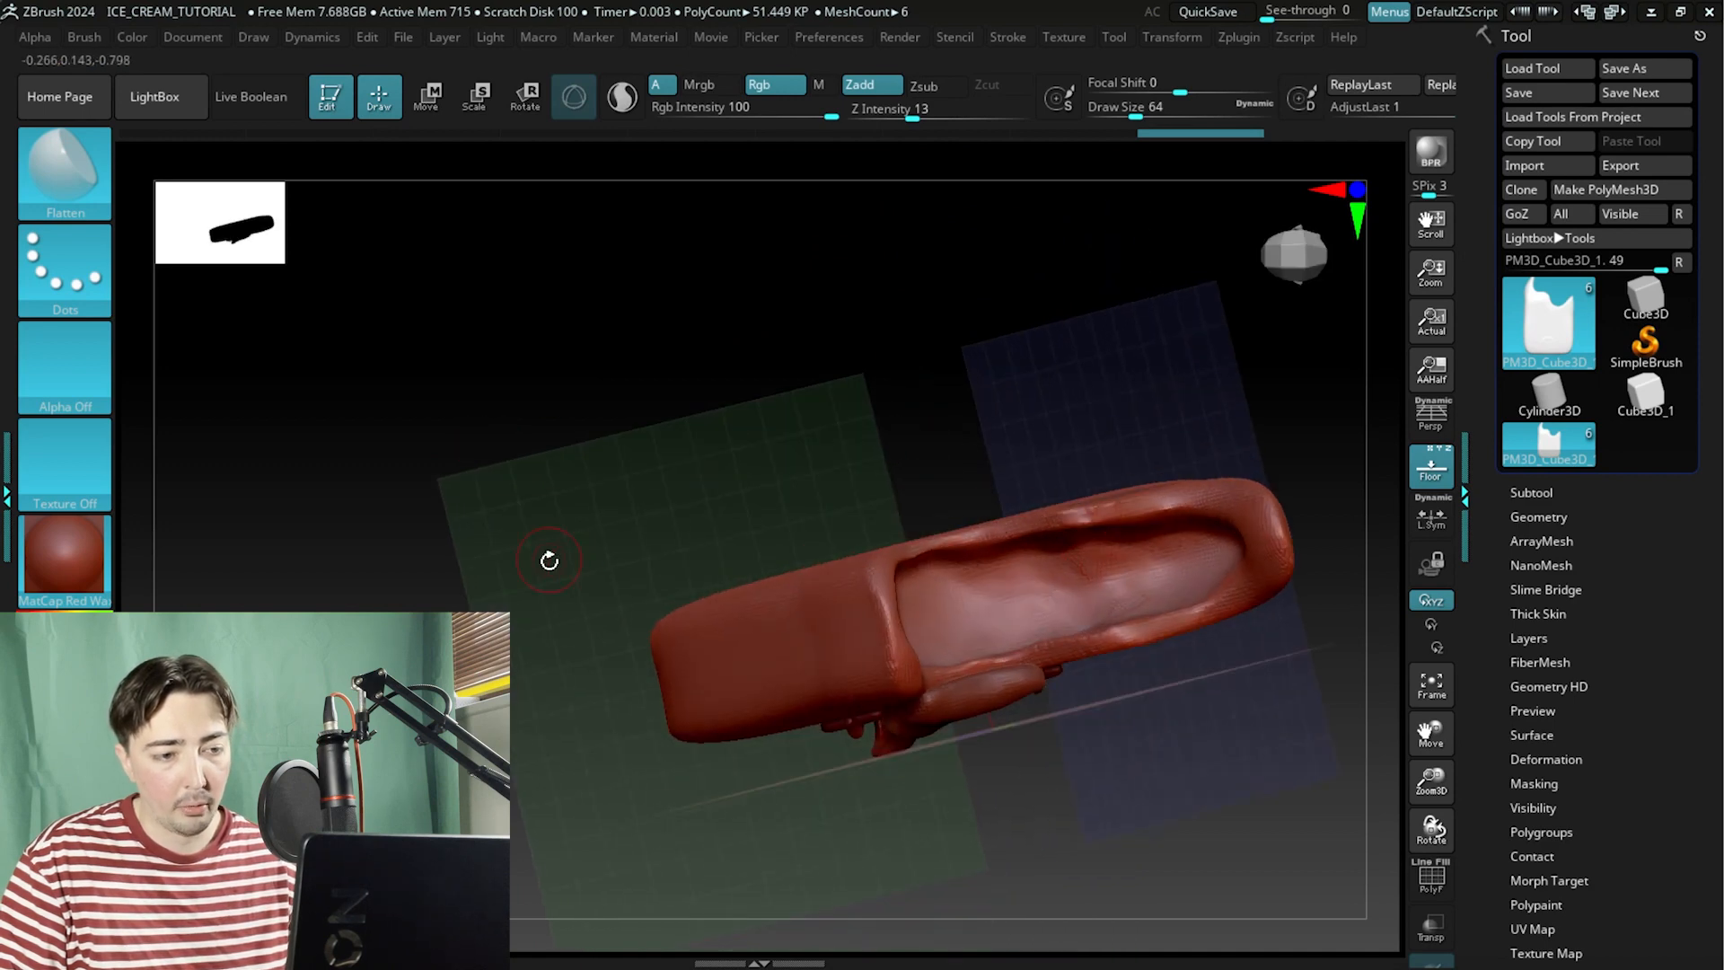
mouse_move(549, 560)
mouse_down()
mouse_move(520, 550)
mouse_move(512, 431)
mouse_move(489, 596)
mouse_move(549, 551)
mouse_move(620, 562)
mouse_move(515, 539)
mouse_move(482, 581)
mouse_move(553, 504)
mouse_move(466, 388)
mouse_move(524, 574)
mouse_move(512, 446)
mouse_move(501, 491)
mouse_move(401, 539)
mouse_move(422, 548)
mouse_up()
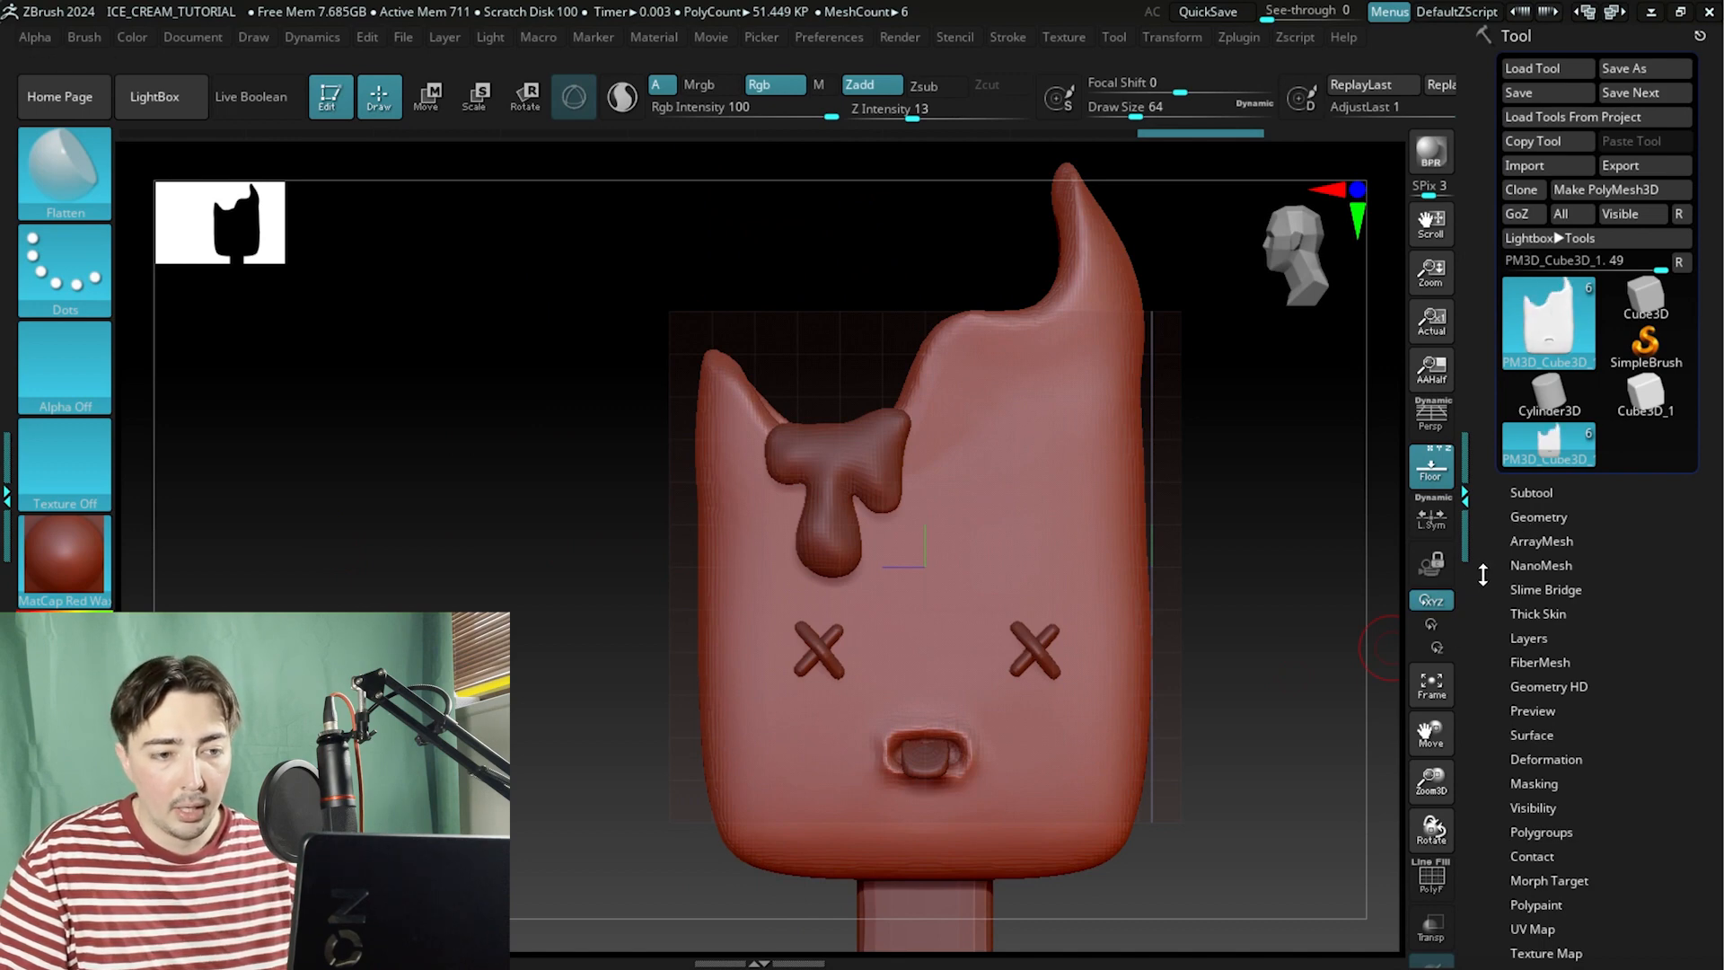
alt+drag(1263, 574, 1124, 552)
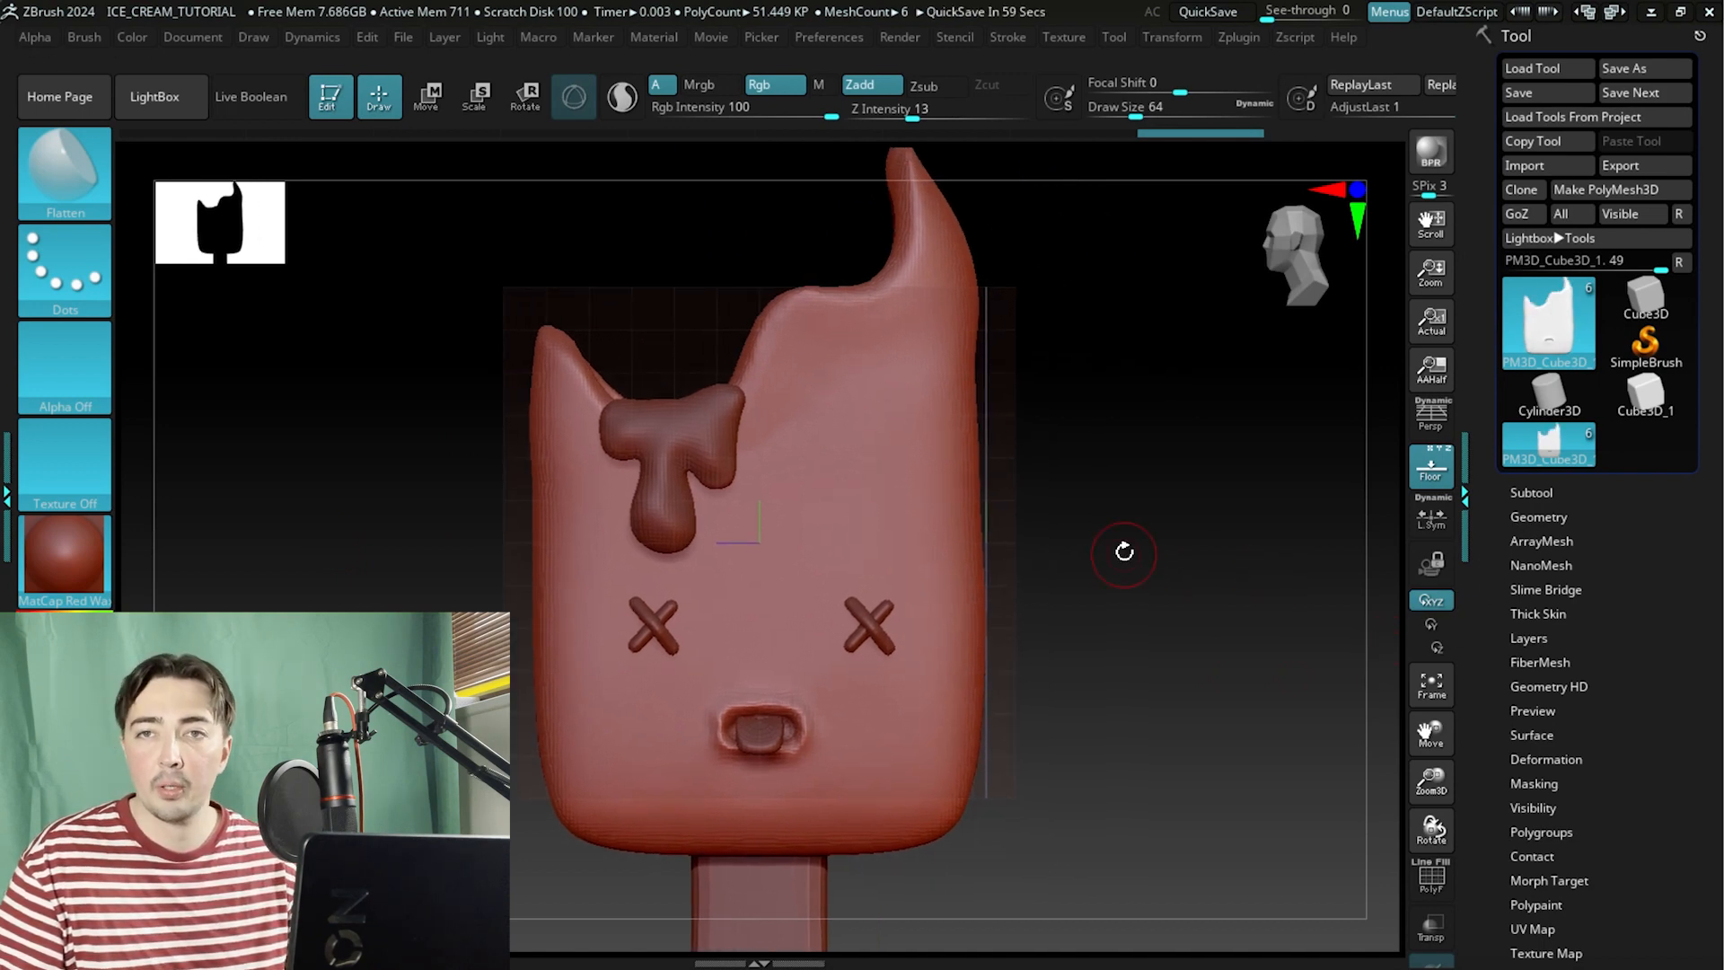
Browse the Subtool list and open the Geometry palette of the Tool menu.
click(1527, 521)
click(1534, 364)
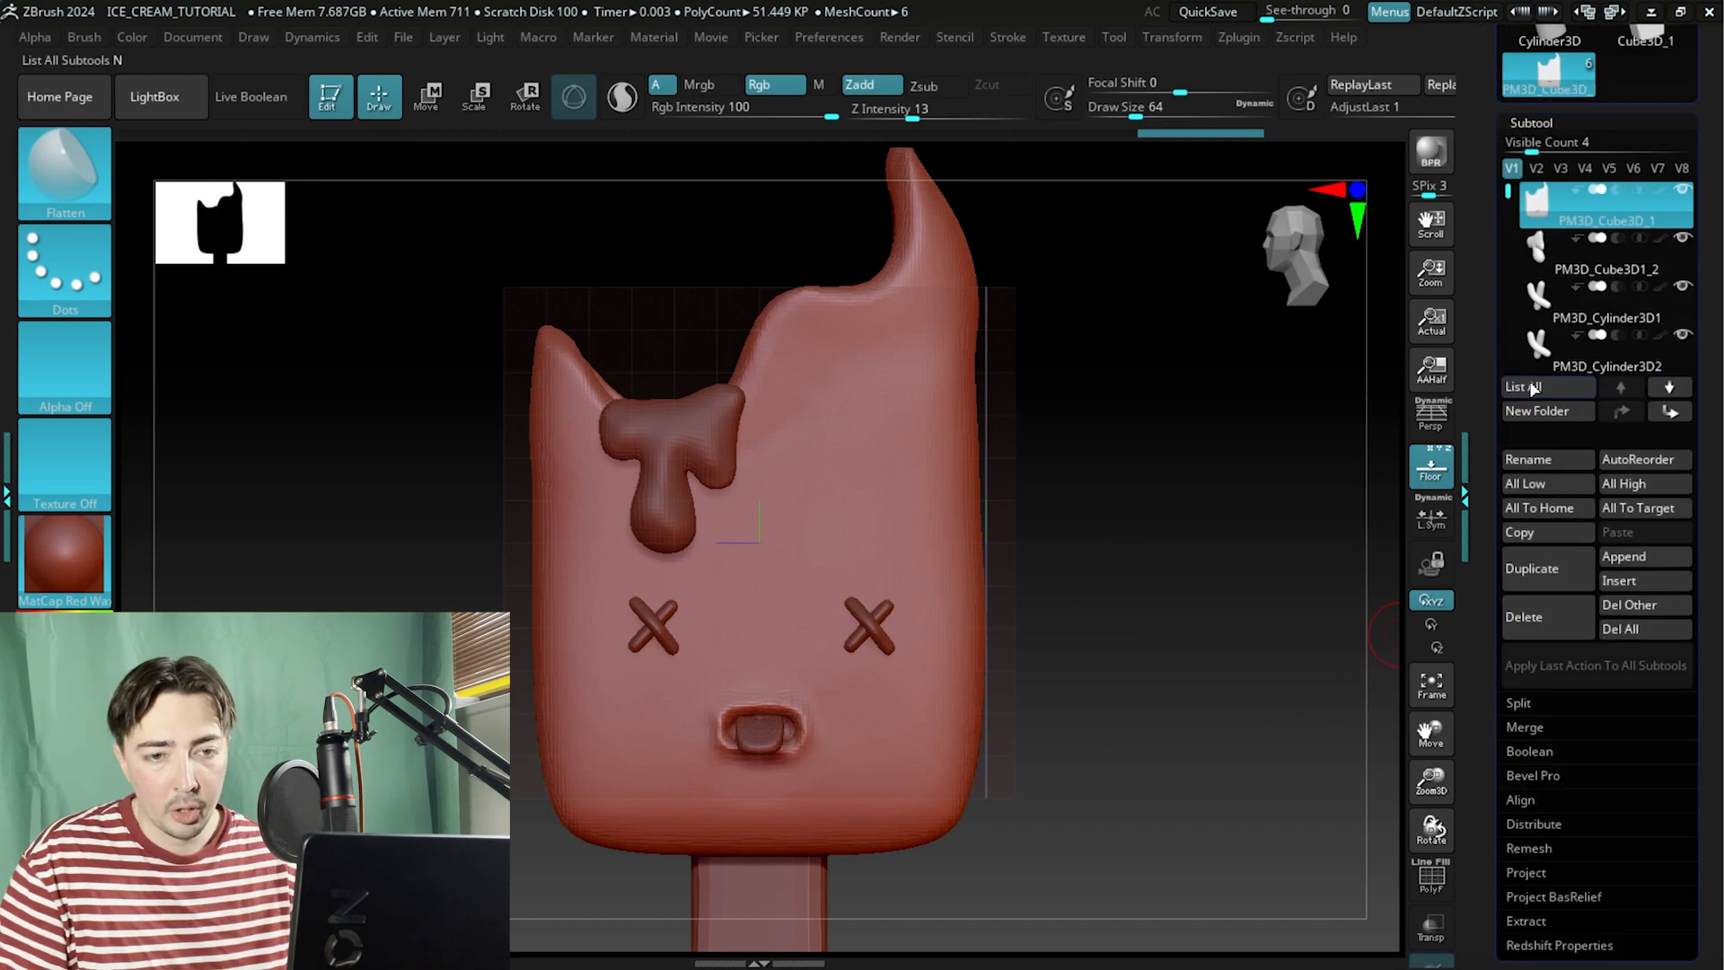
drag(1492, 650, 1474, 293)
click(1531, 640)
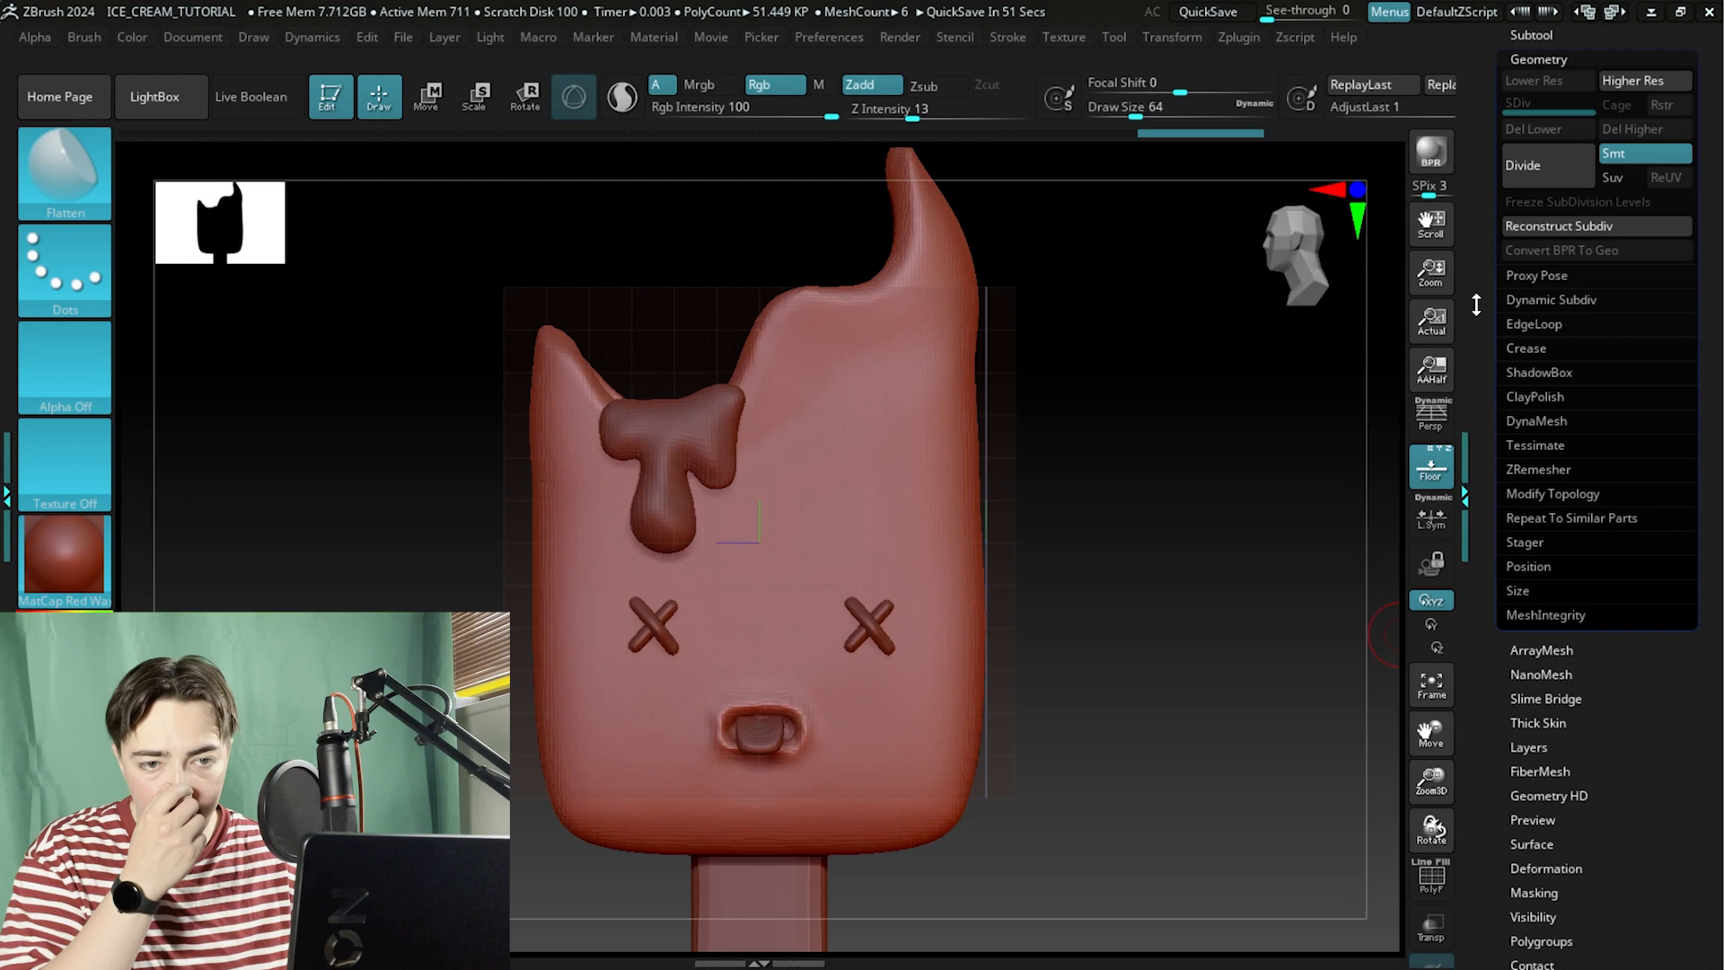
scroll(1476, 305, up, 5)
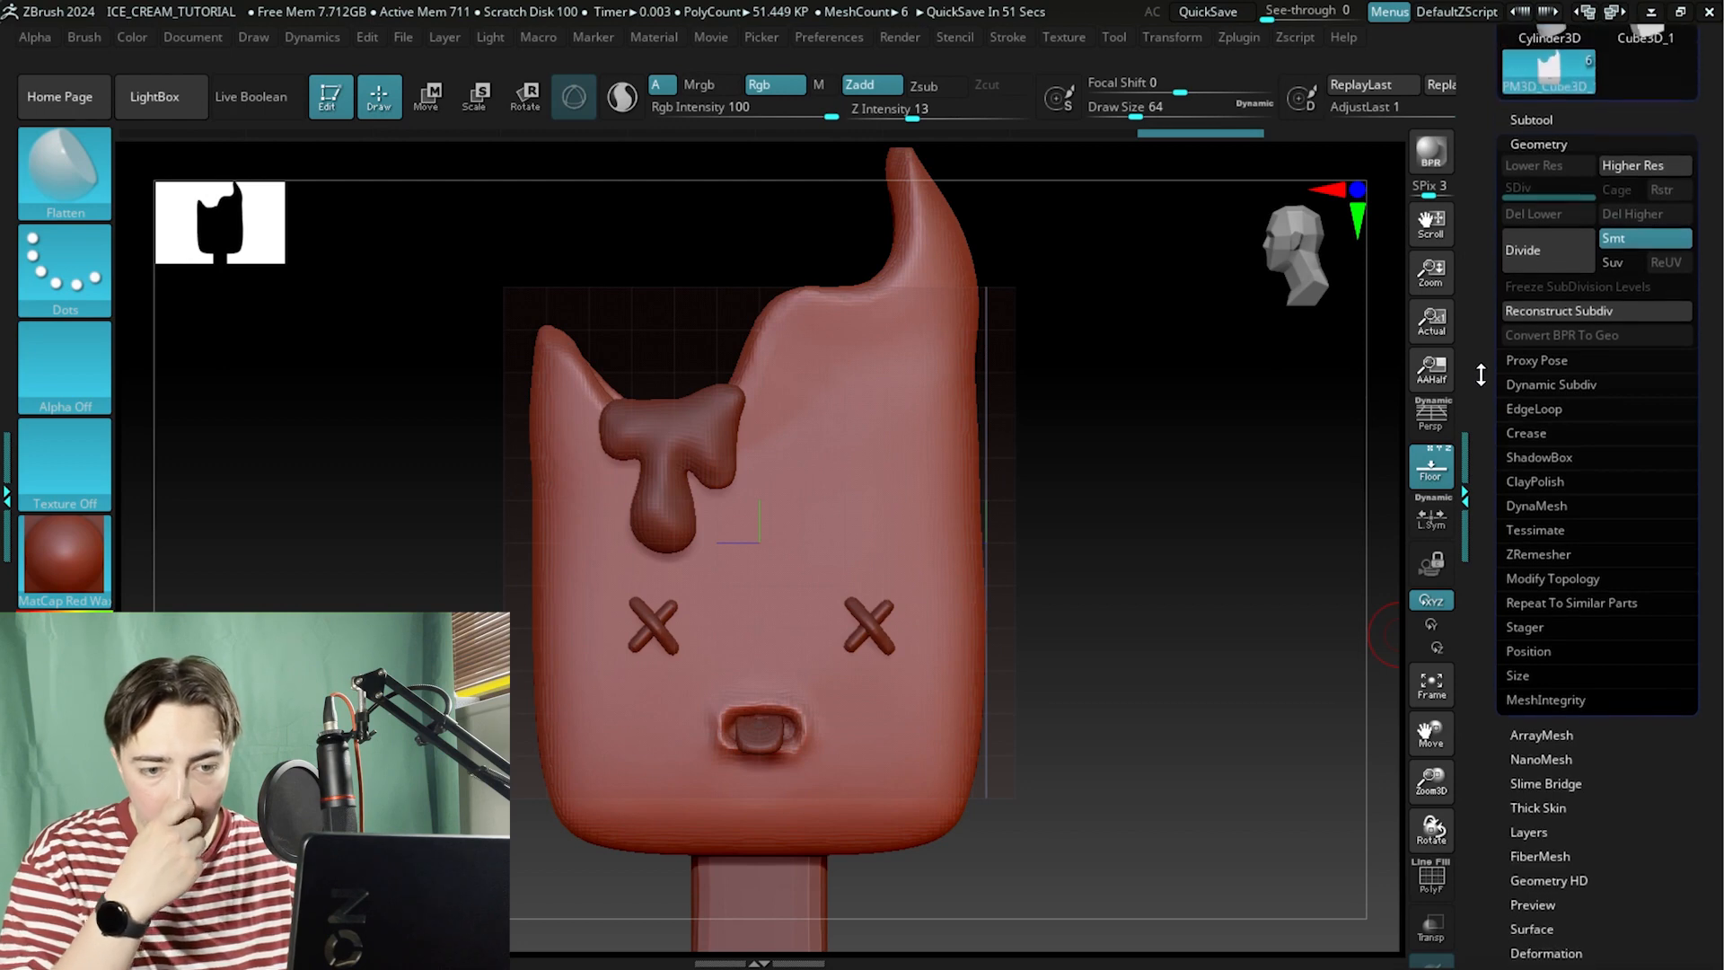
click(1524, 249)
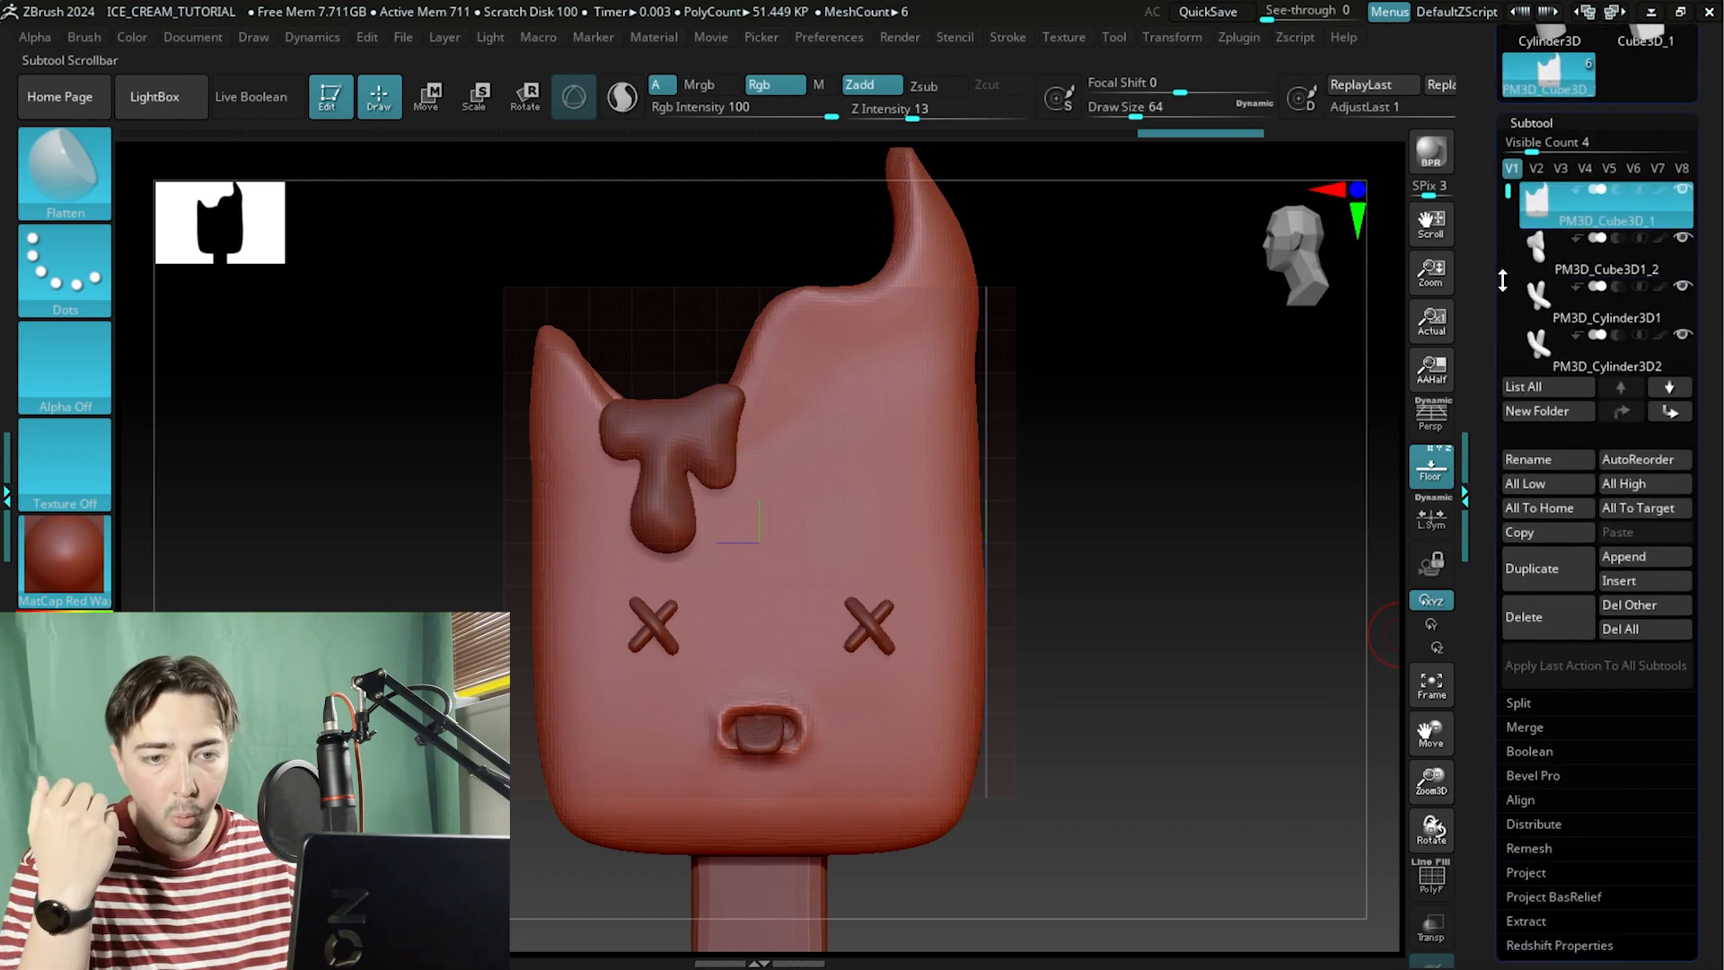
scroll(1481, 316, down, 3)
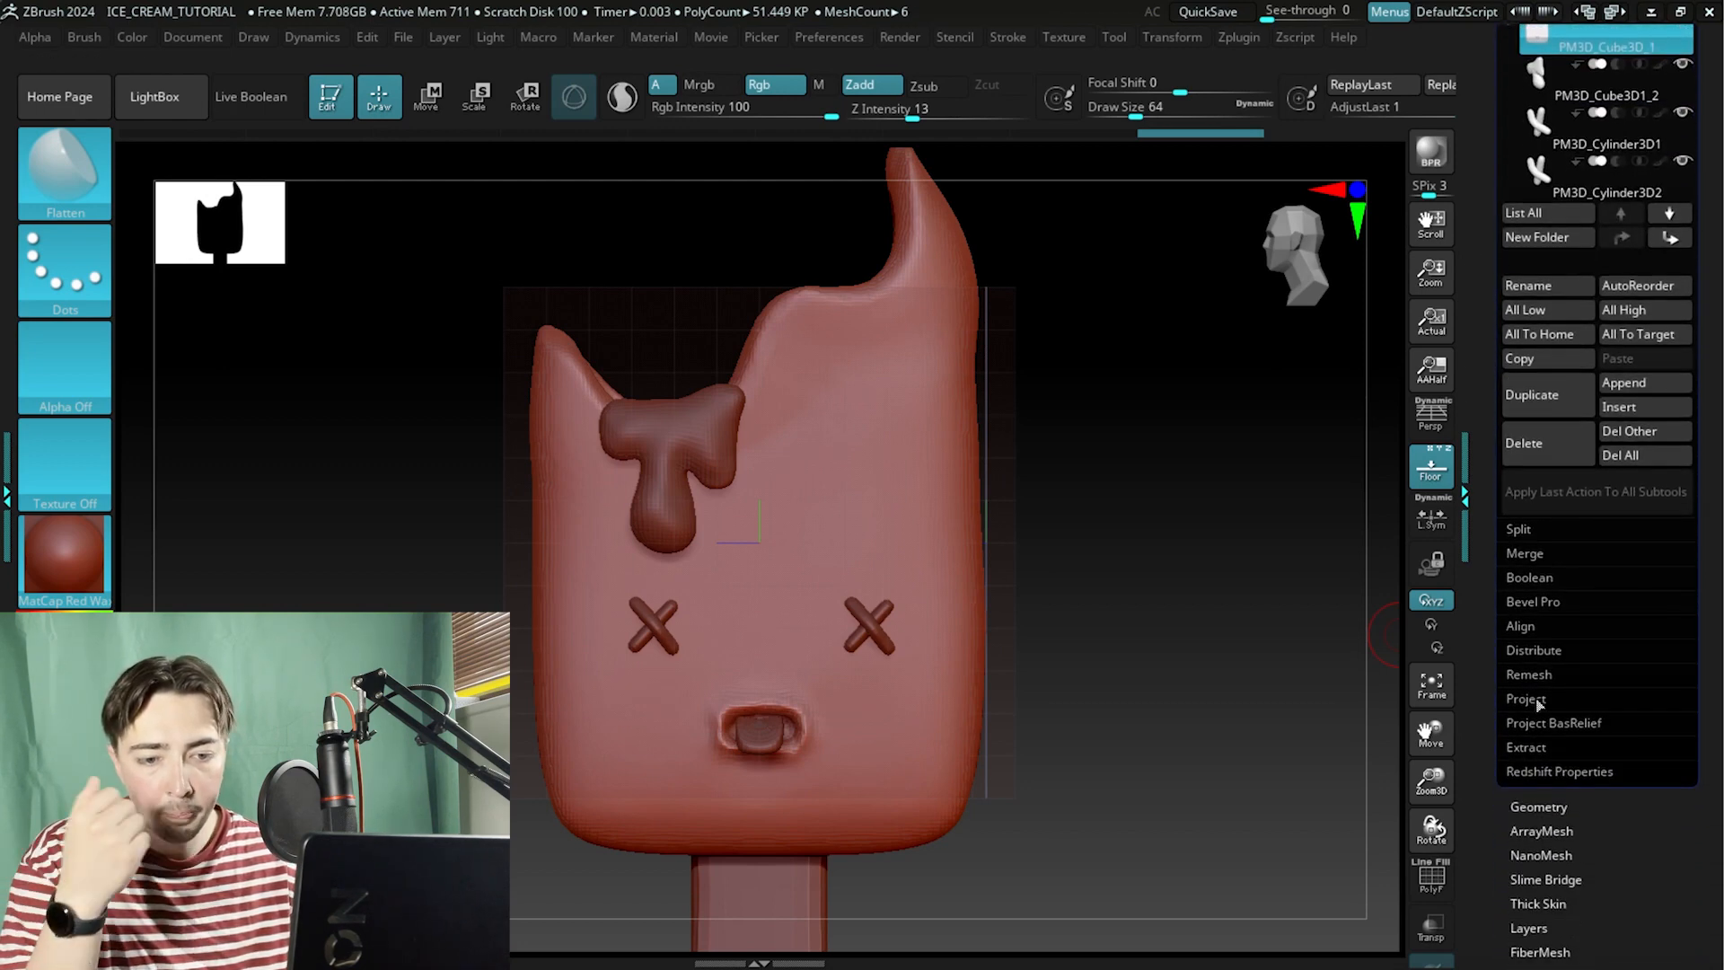
click(1525, 801)
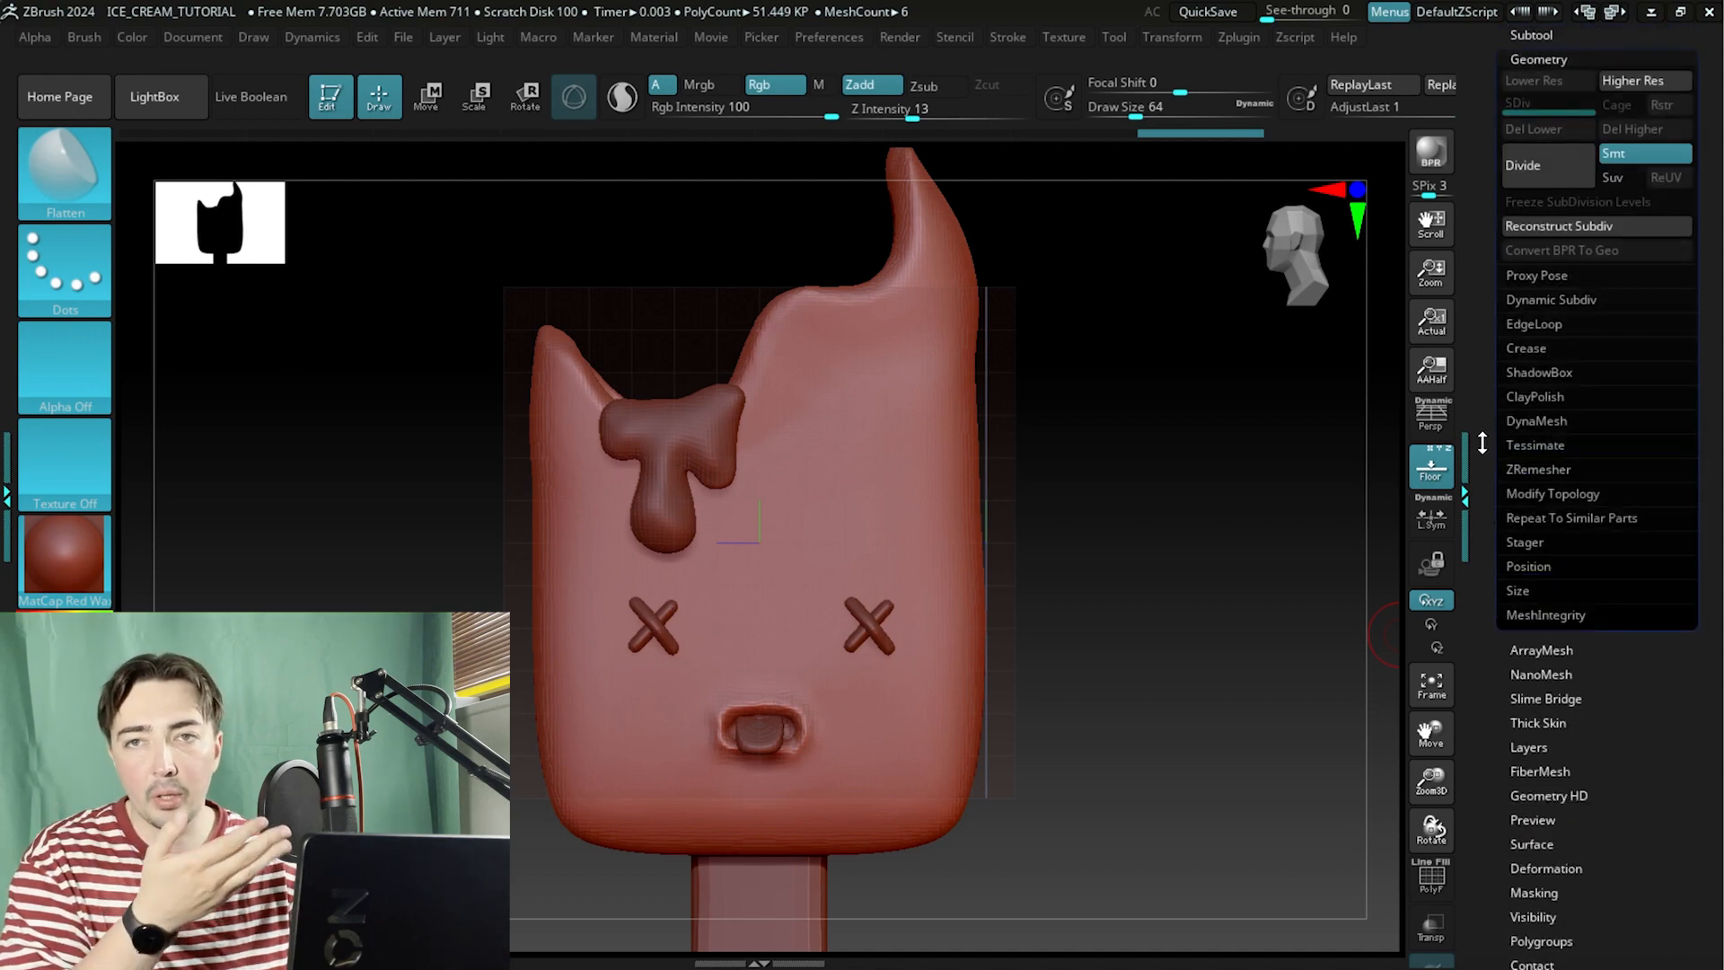
scroll(1488, 420, down, 1)
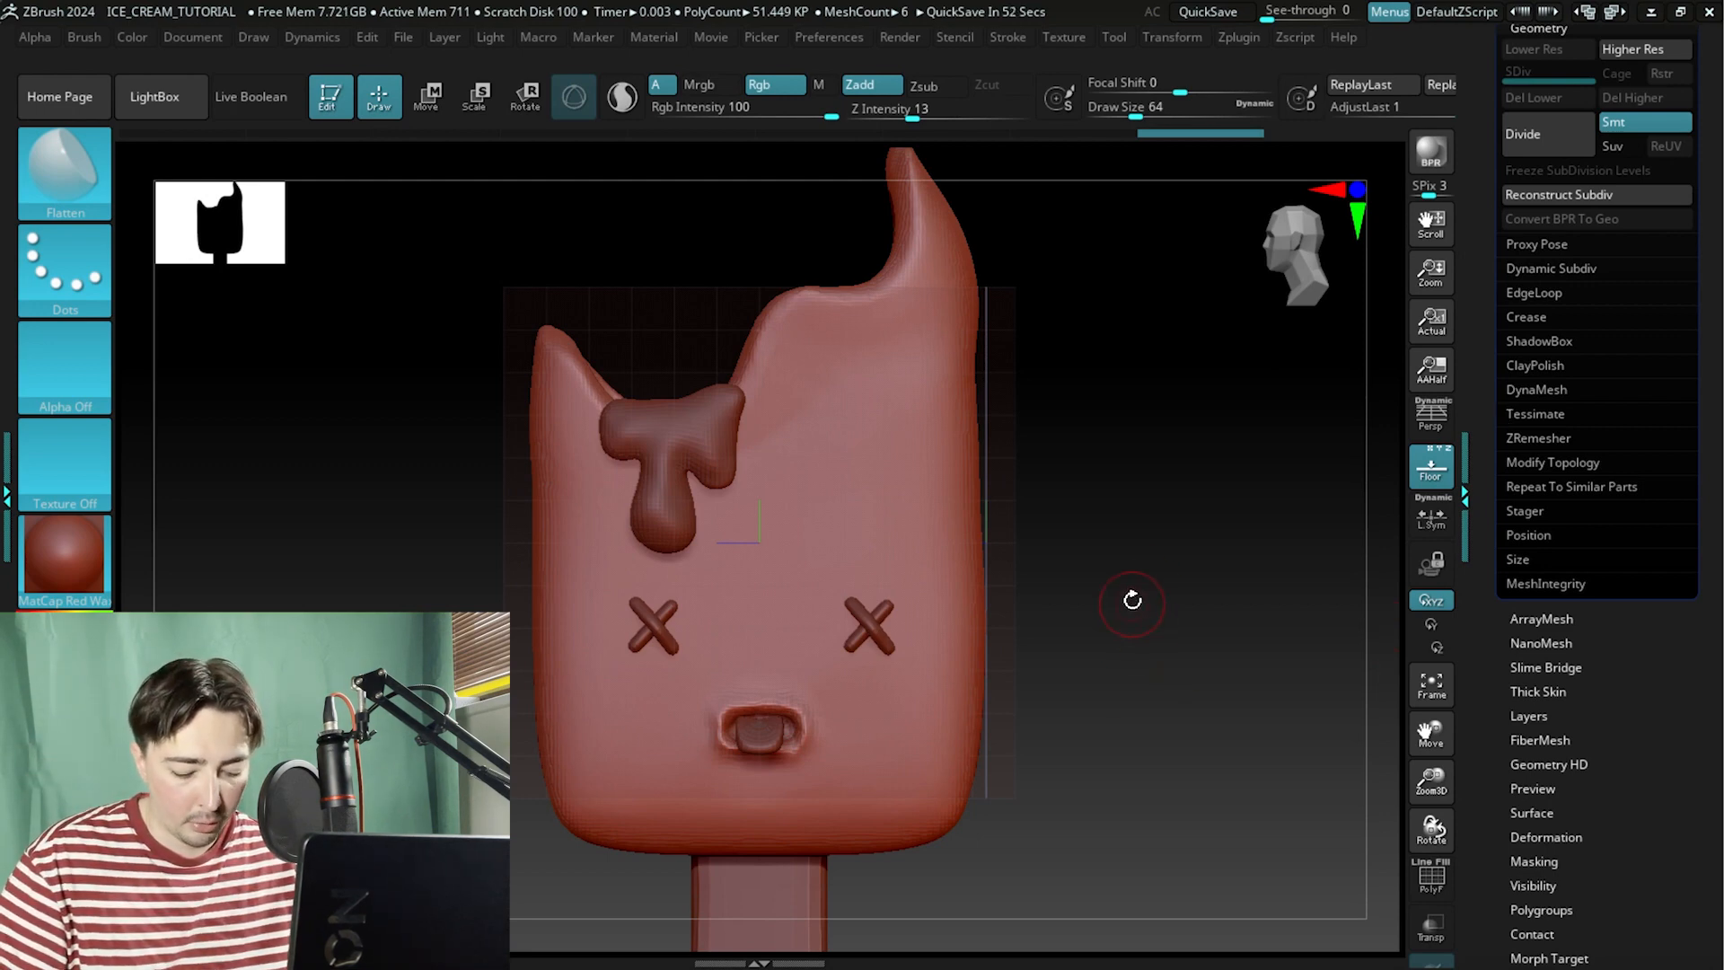
Turn on the polyframe display and orbit to inspect the body's mesh topology.
alt+drag(1133, 600, 1173, 542)
click(1428, 884)
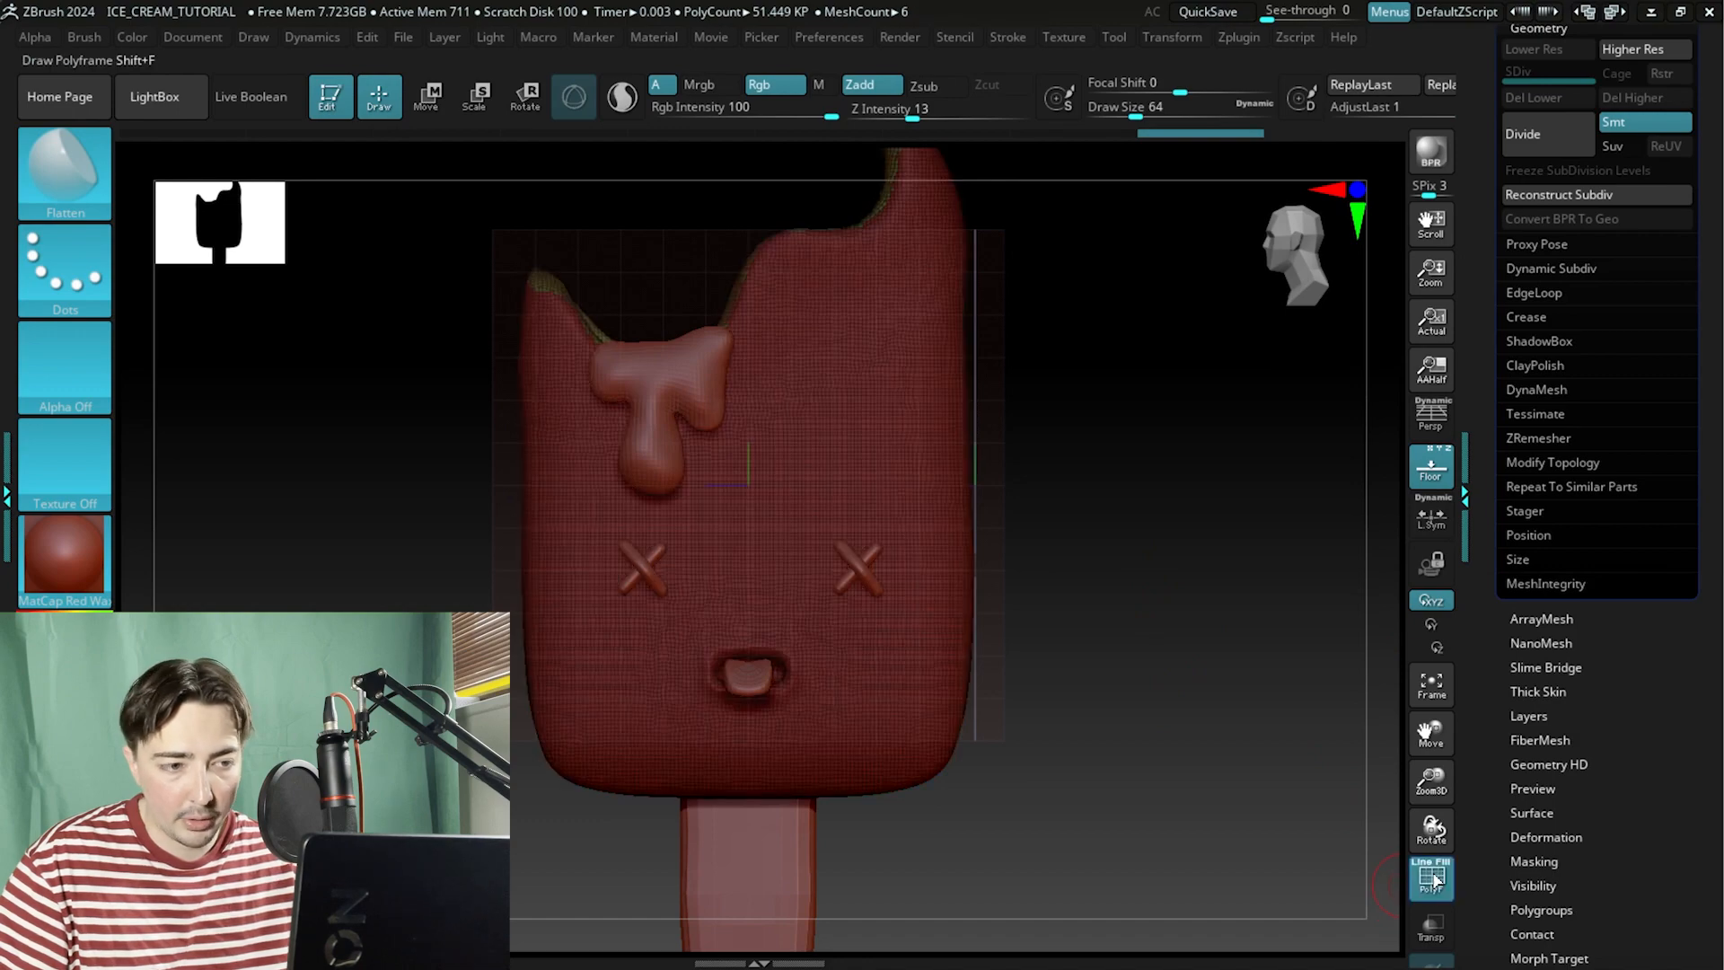
alt+drag(1212, 710, 1277, 533)
mouse_move(1328, 434)
mouse_down()
mouse_move(1293, 655)
mouse_move(1312, 628)
mouse_move(1216, 607)
mouse_move(1308, 385)
mouse_move(1243, 596)
mouse_move(1262, 461)
mouse_move(1216, 488)
mouse_move(1270, 512)
mouse_move(1224, 543)
mouse_move(1211, 529)
mouse_move(1235, 462)
mouse_move(1308, 574)
mouse_move(1239, 500)
mouse_move(1267, 697)
mouse_move(1297, 550)
mouse_move(1254, 536)
mouse_move(1215, 562)
mouse_move(1312, 512)
mouse_move(1213, 482)
mouse_move(1212, 539)
mouse_move(1243, 493)
mouse_move(1316, 527)
mouse_move(1256, 510)
mouse_move(1220, 431)
mouse_move(1243, 408)
mouse_move(1294, 636)
mouse_move(1062, 685)
mouse_move(951, 354)
mouse_move(862, 377)
mouse_move(1066, 589)
mouse_move(985, 562)
mouse_move(1000, 454)
mouse_move(973, 461)
mouse_move(991, 378)
mouse_move(1139, 412)
mouse_move(1131, 547)
mouse_move(1223, 469)
mouse_move(1170, 581)
mouse_move(1174, 488)
mouse_move(1174, 579)
mouse_move(1124, 504)
mouse_move(1166, 523)
mouse_up()
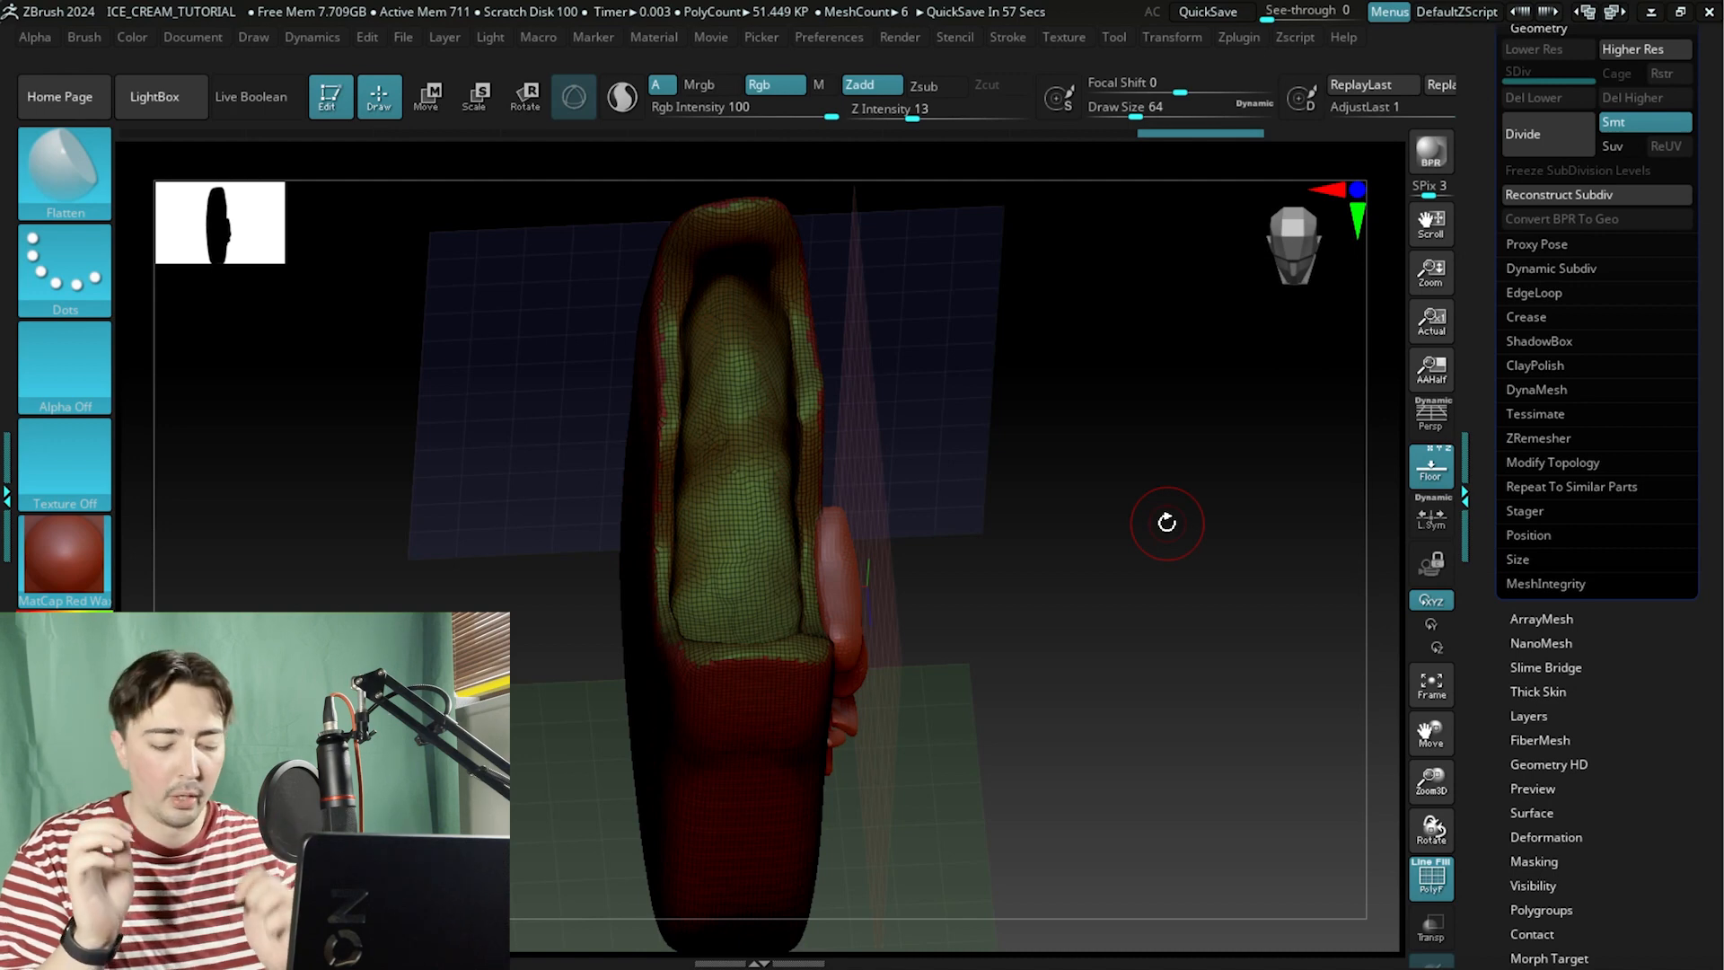
drag(1025, 511, 887, 561)
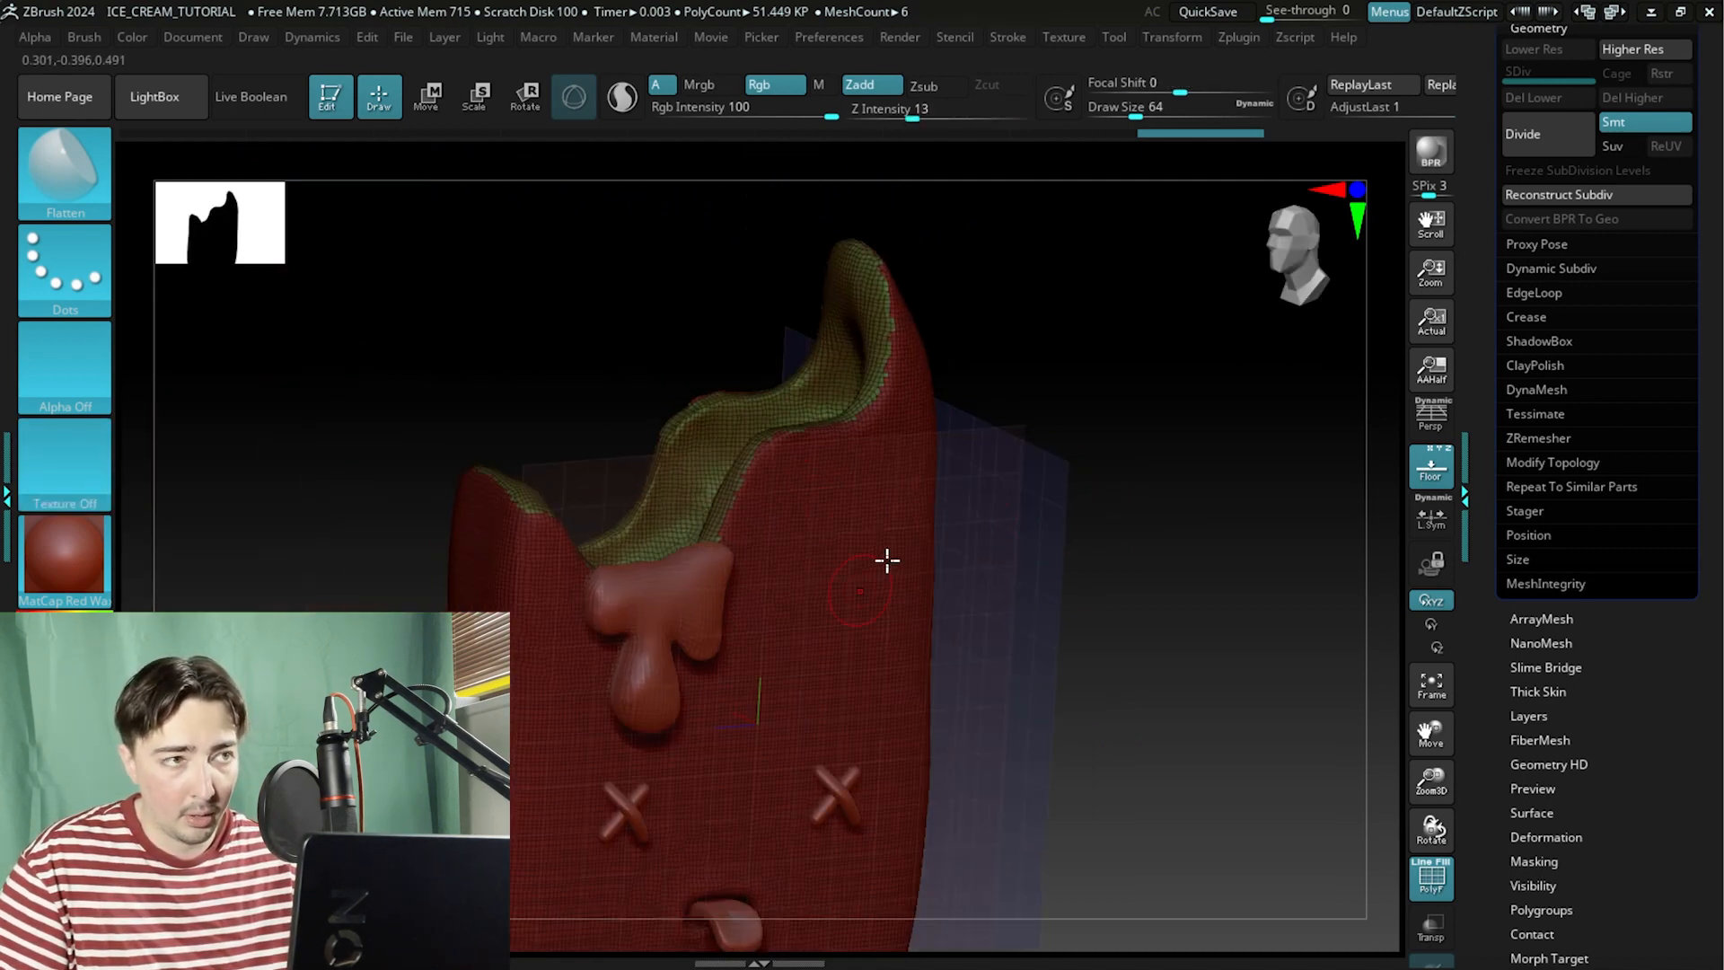
alt+drag(1123, 509, 1253, 646)
drag(1108, 170, 1089, 162)
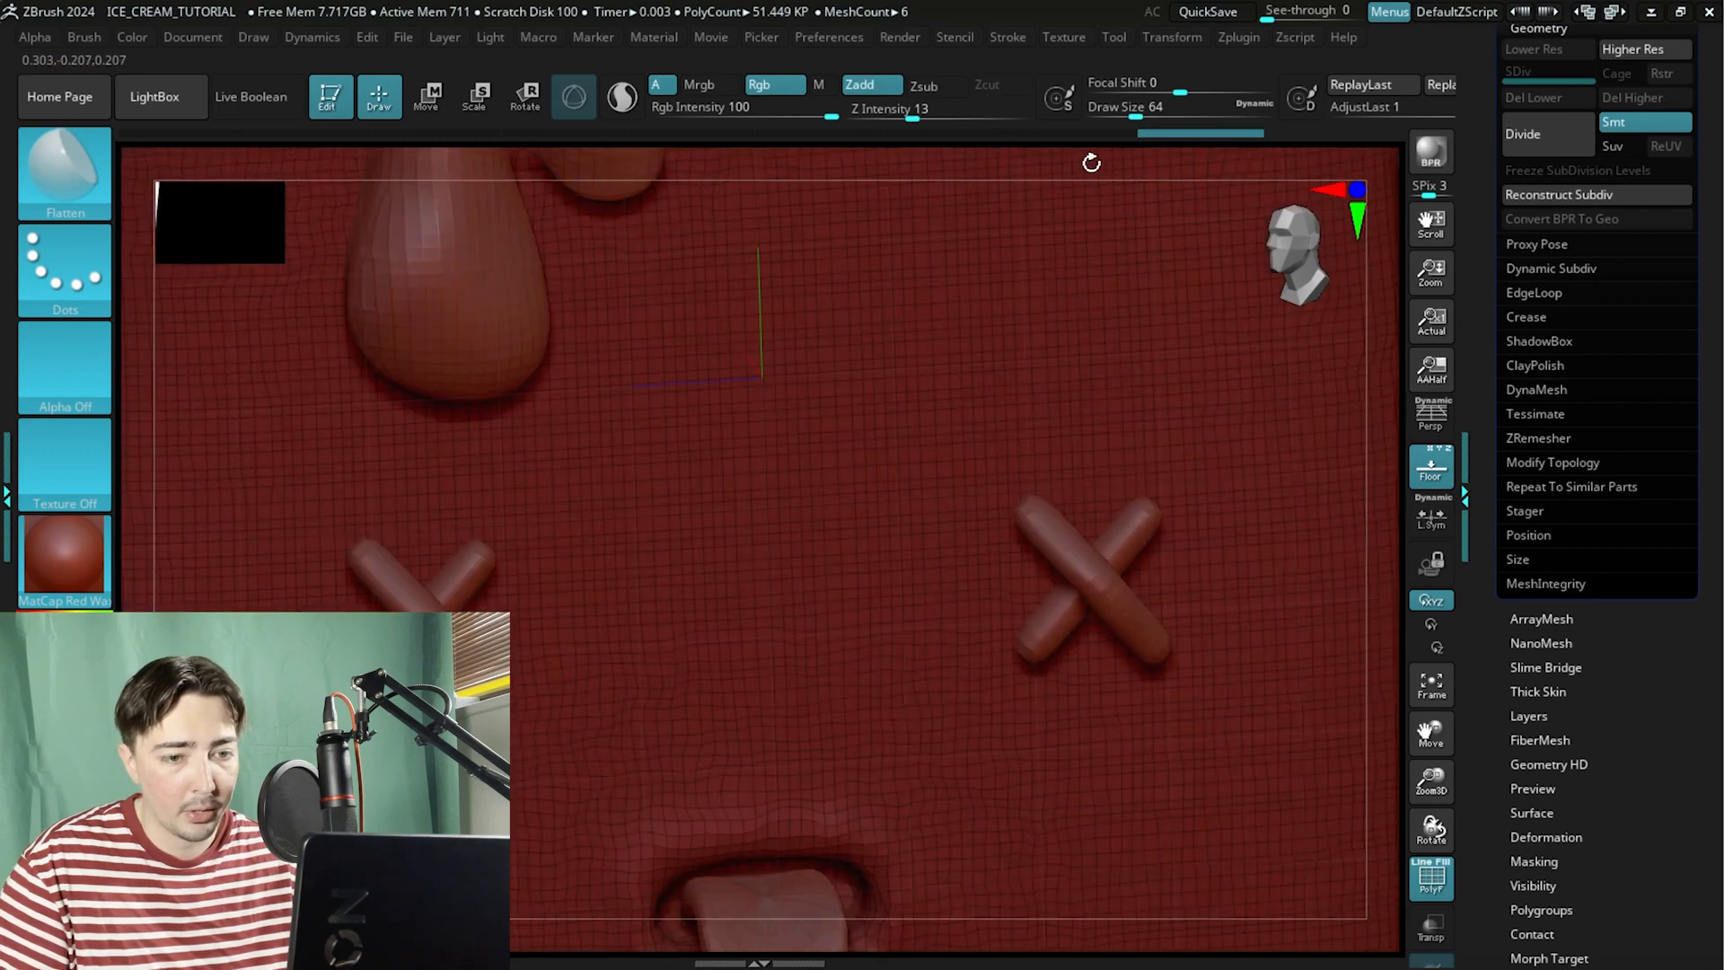
Toggle the polyframe display and examine the mesh density around the drip and face details.
click(1435, 891)
click(1433, 889)
click(1434, 892)
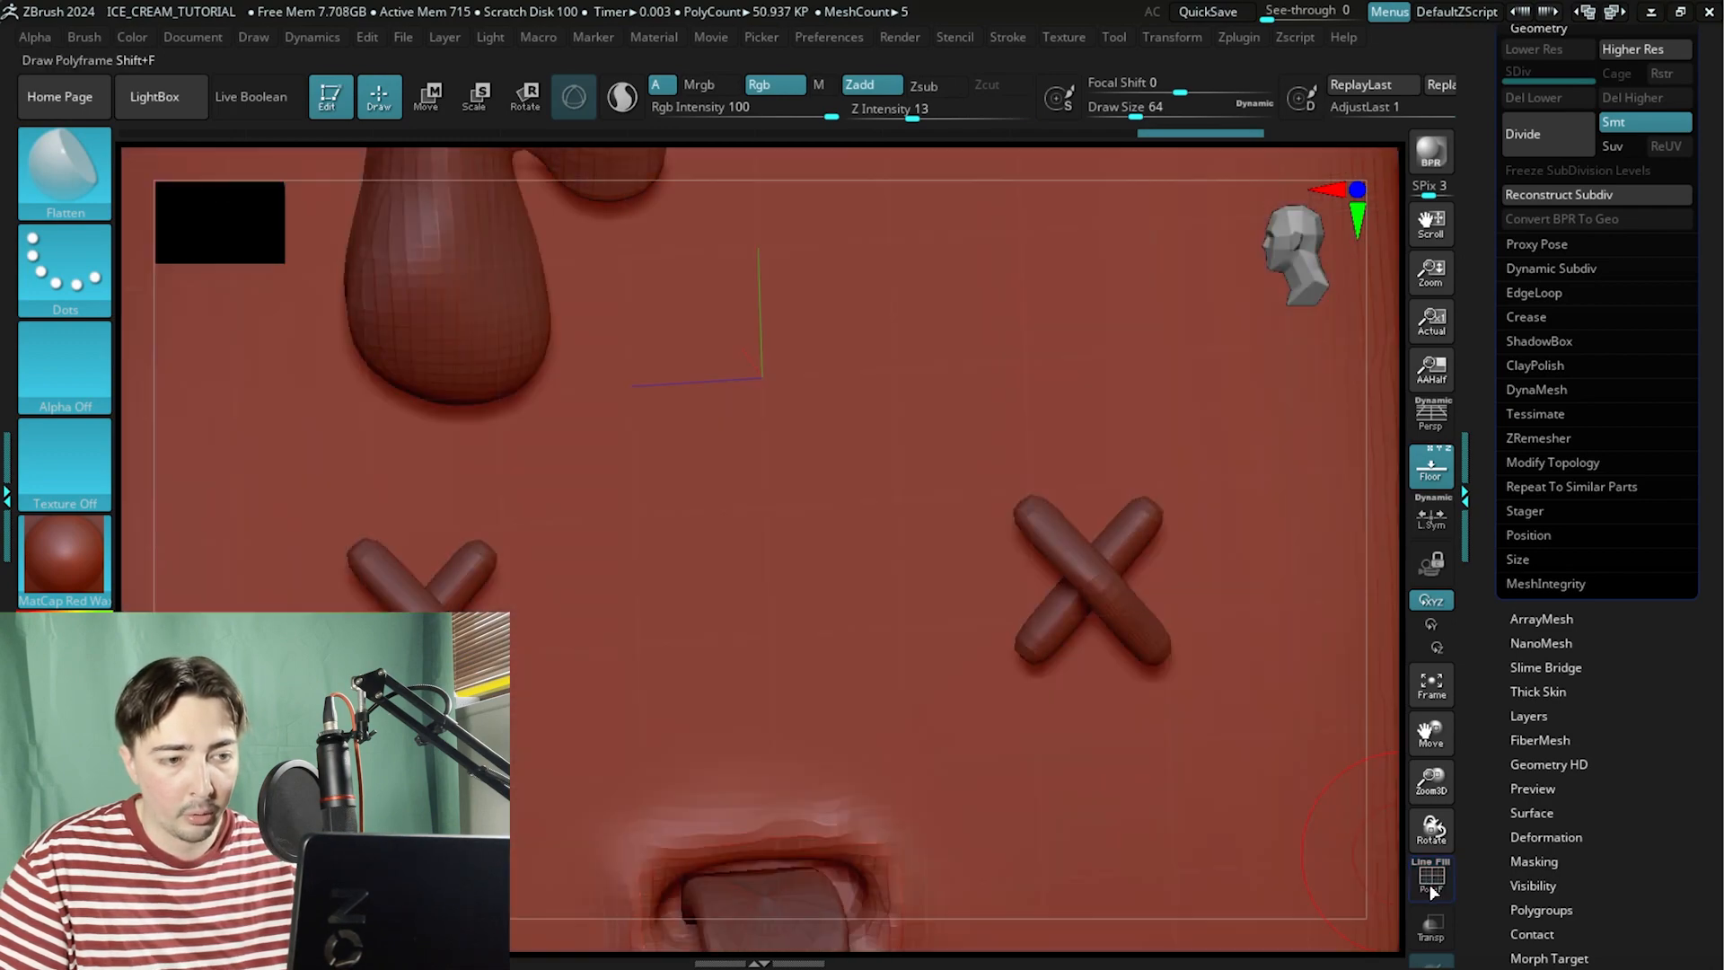
click(1432, 889)
click(1432, 889)
click(1432, 889)
click(1430, 886)
click(1430, 886)
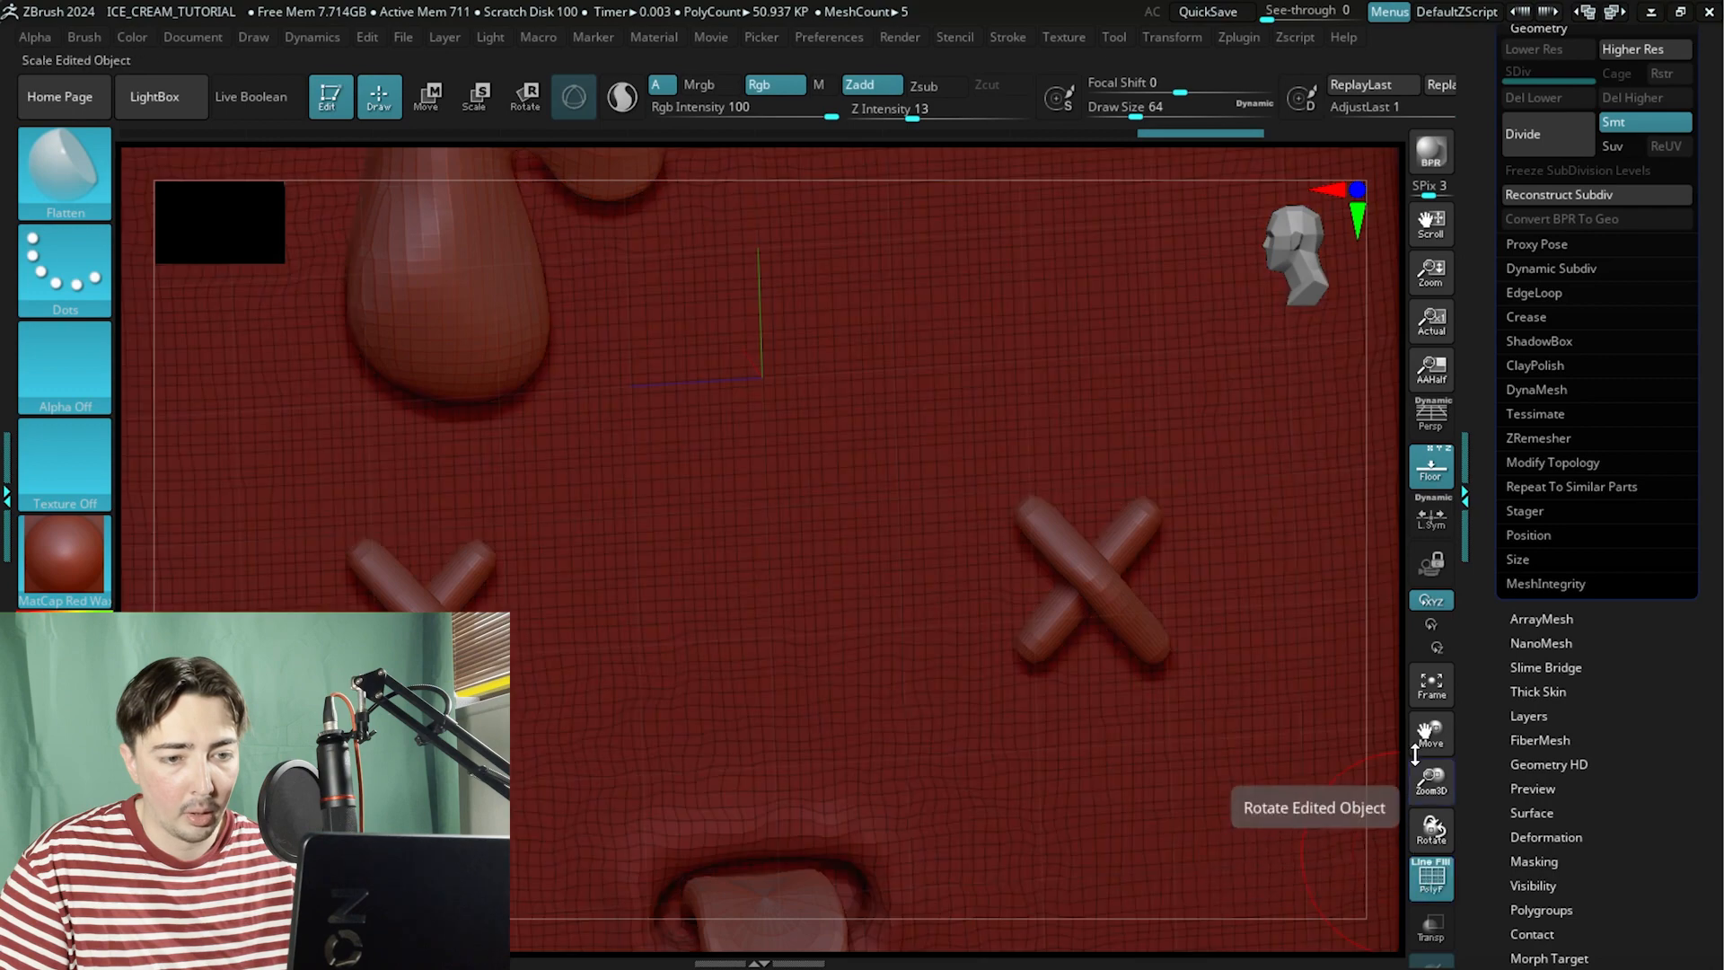
drag(1389, 616, 1251, 631)
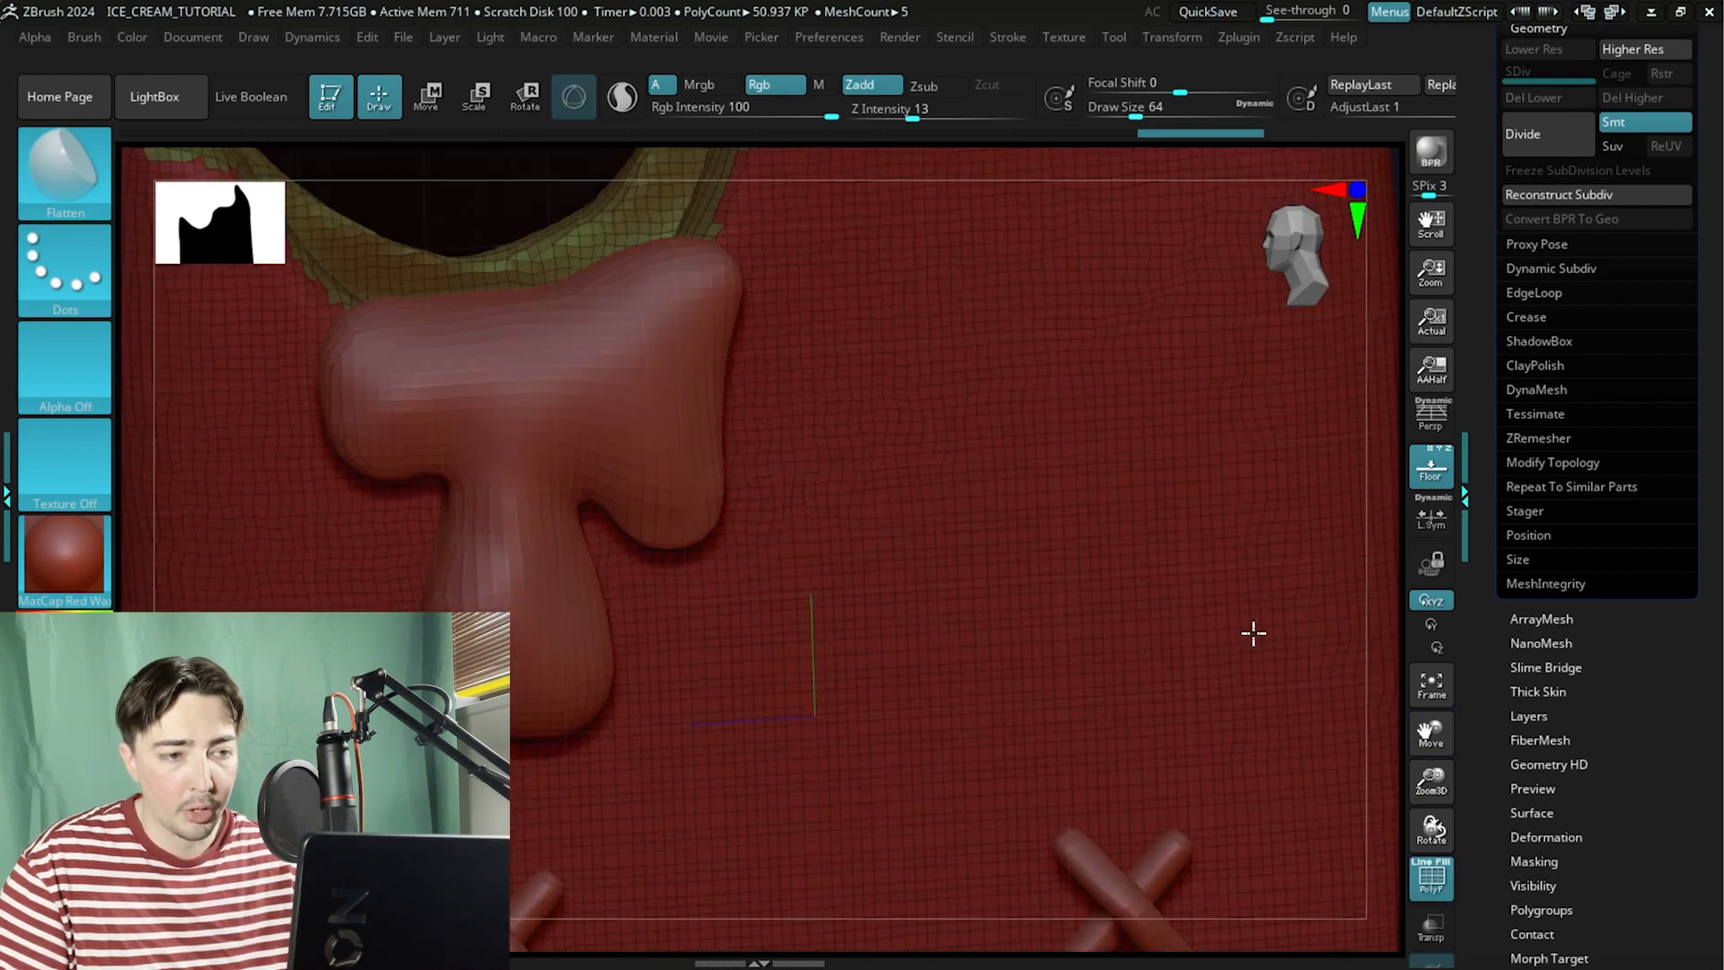
alt+drag(1097, 159, 809, 319)
drag(1192, 334, 861, 581)
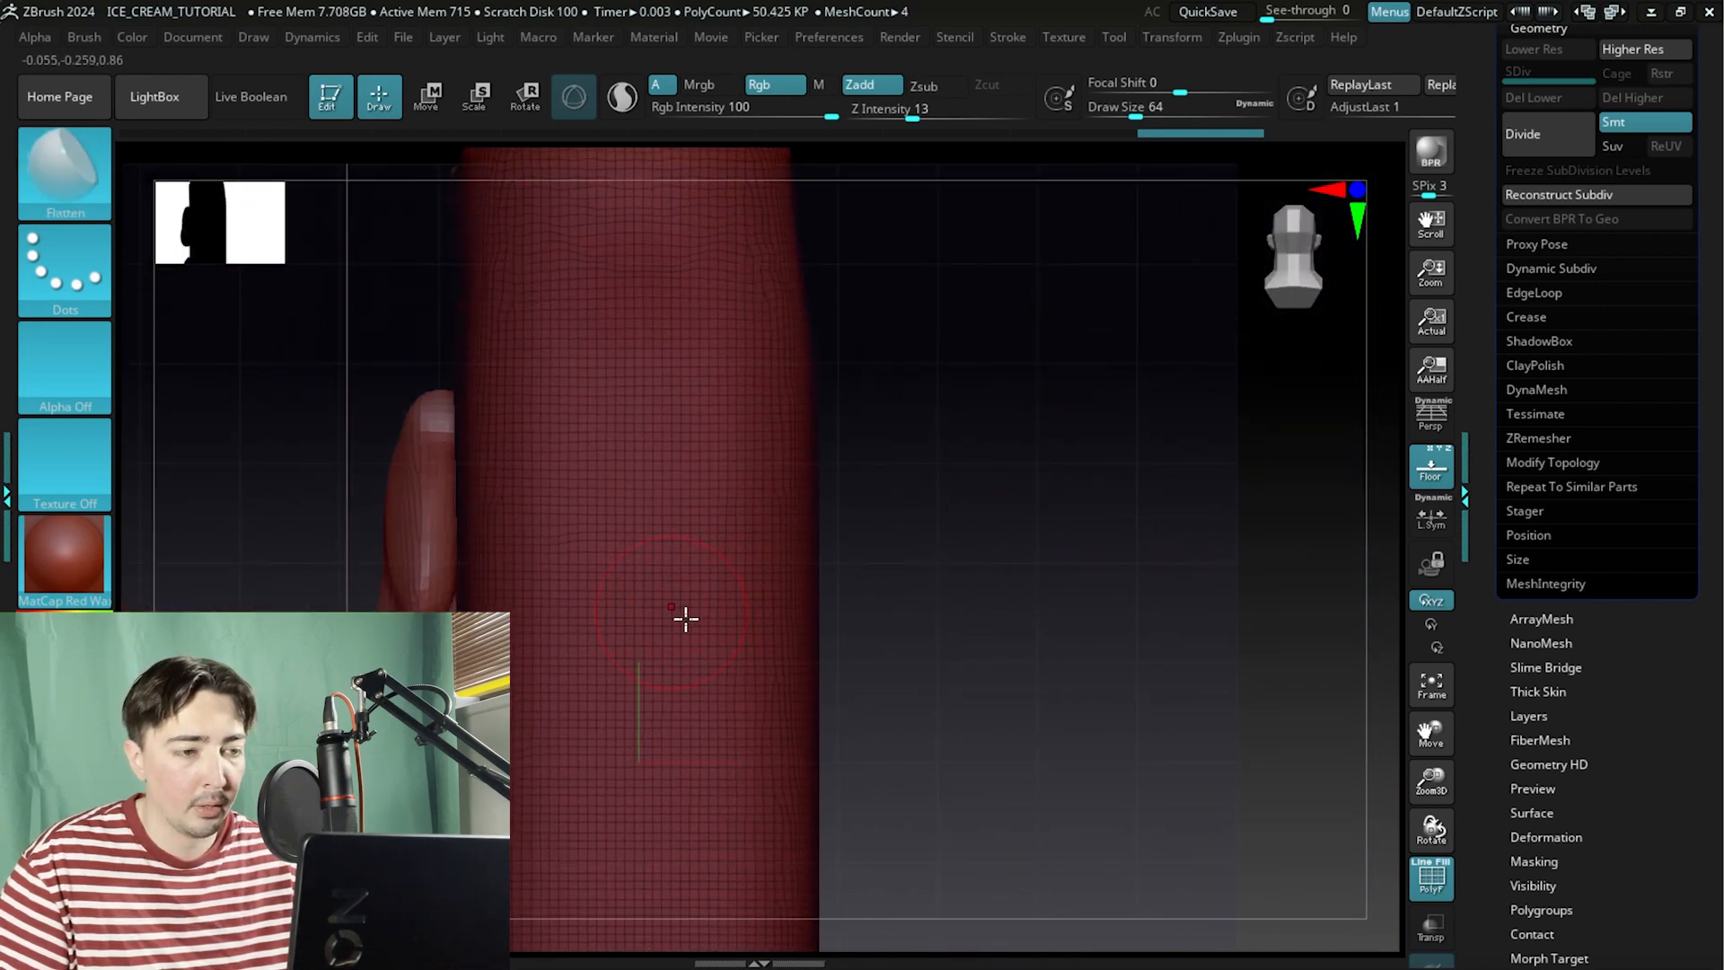
drag(1117, 641, 726, 559)
drag(885, 610, 1184, 470)
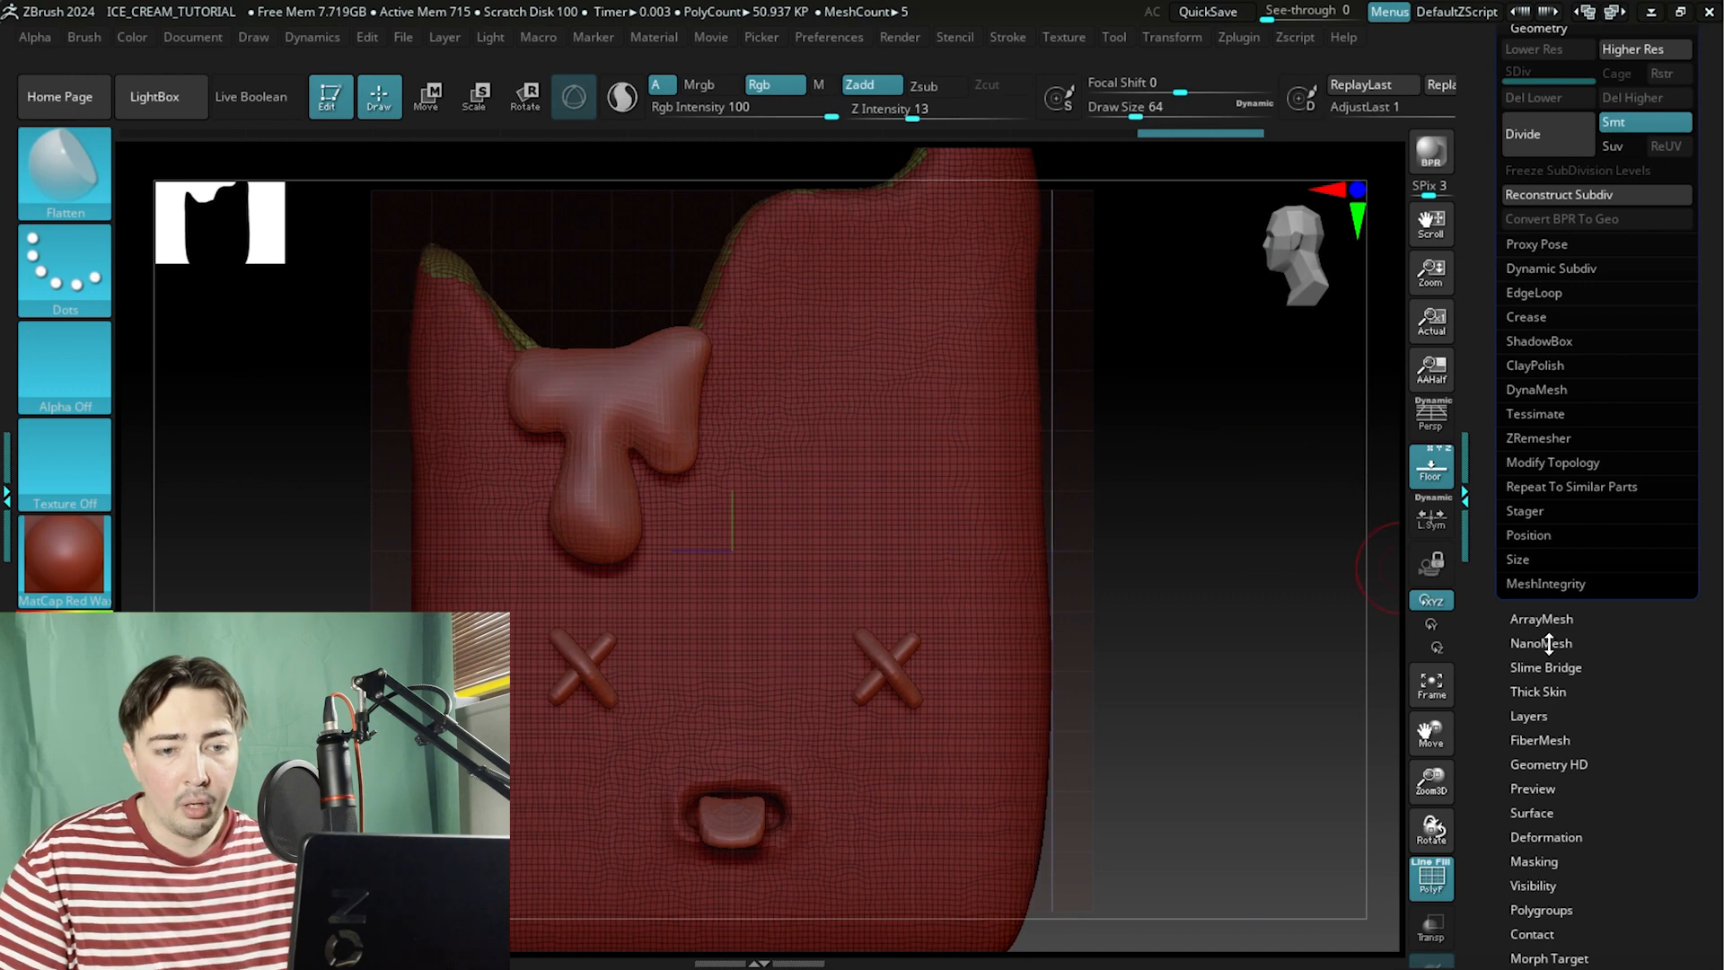
Run ZRemesher on the popsicle body with Target Polygons Count 5 and Adapt enabled.
drag(1485, 459, 1485, 480)
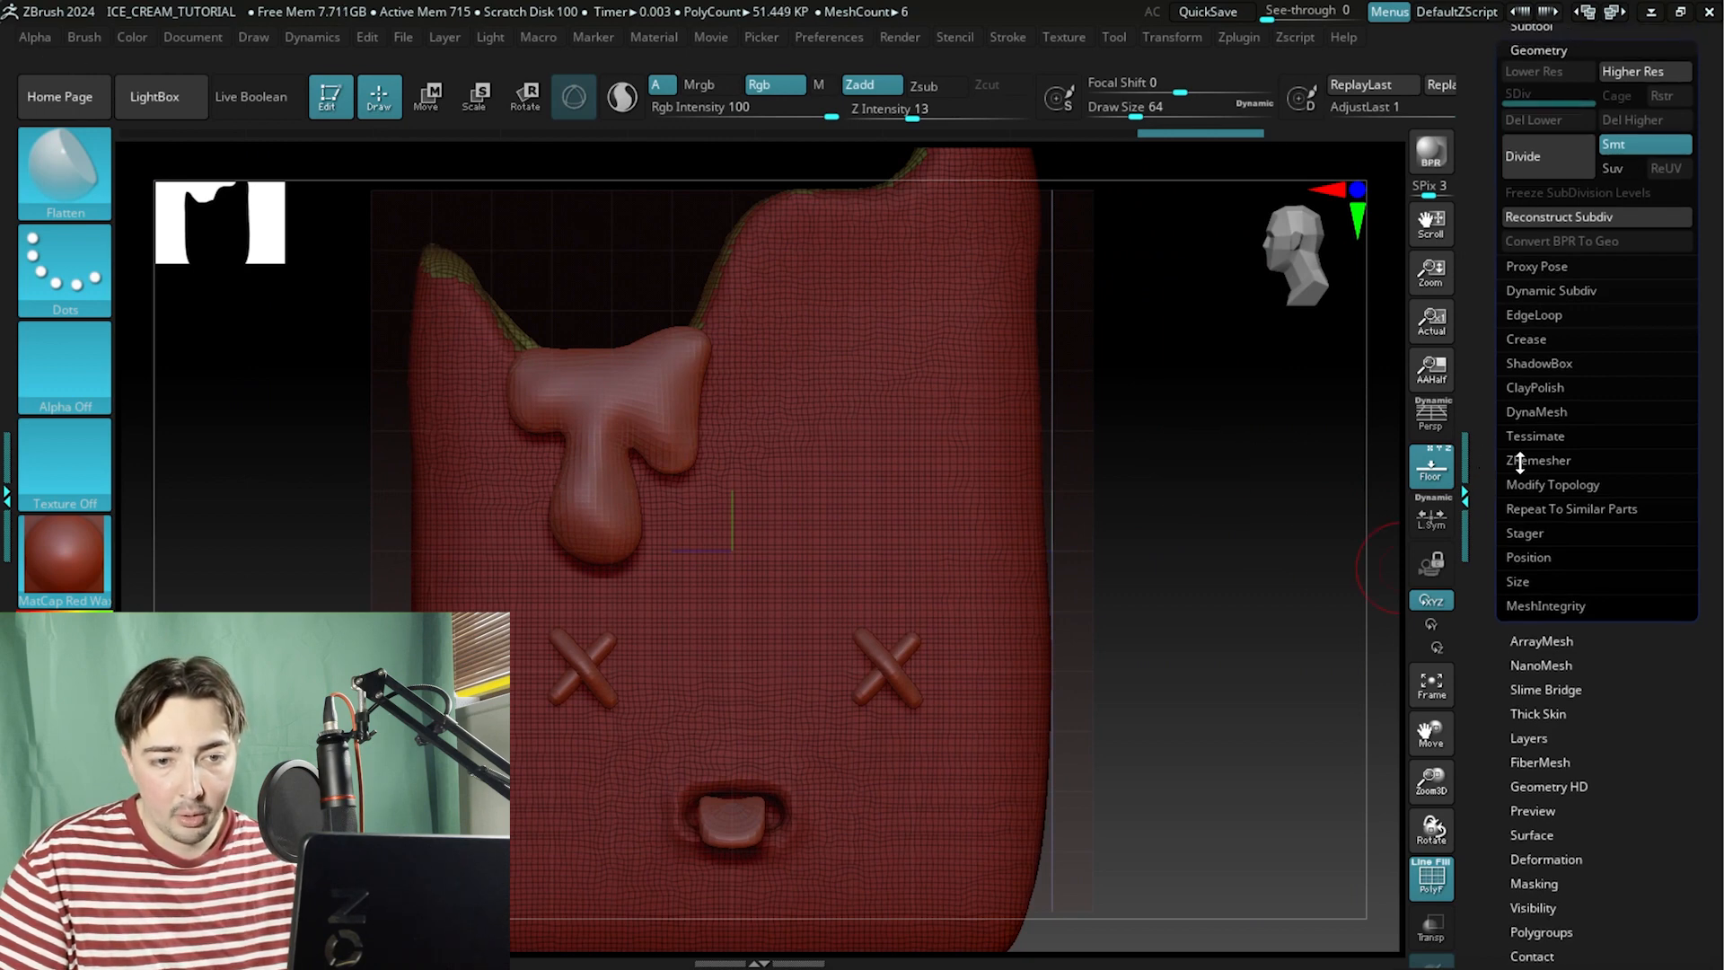
click(1538, 460)
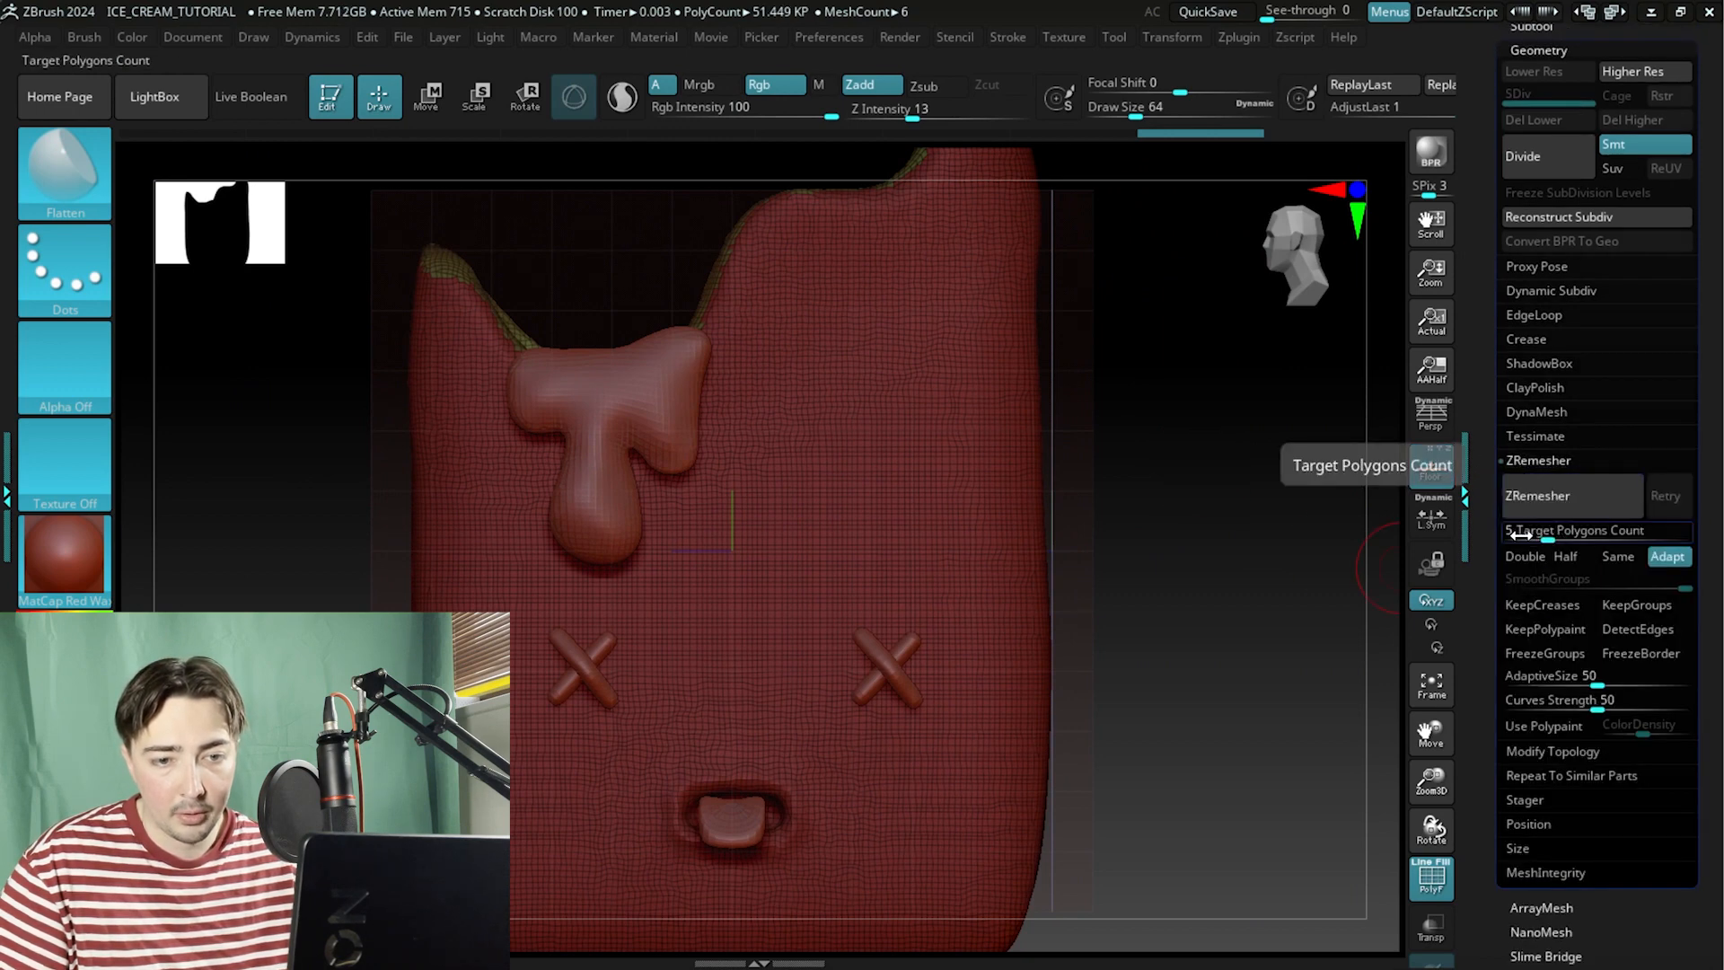
scroll(1496, 333, up, 3)
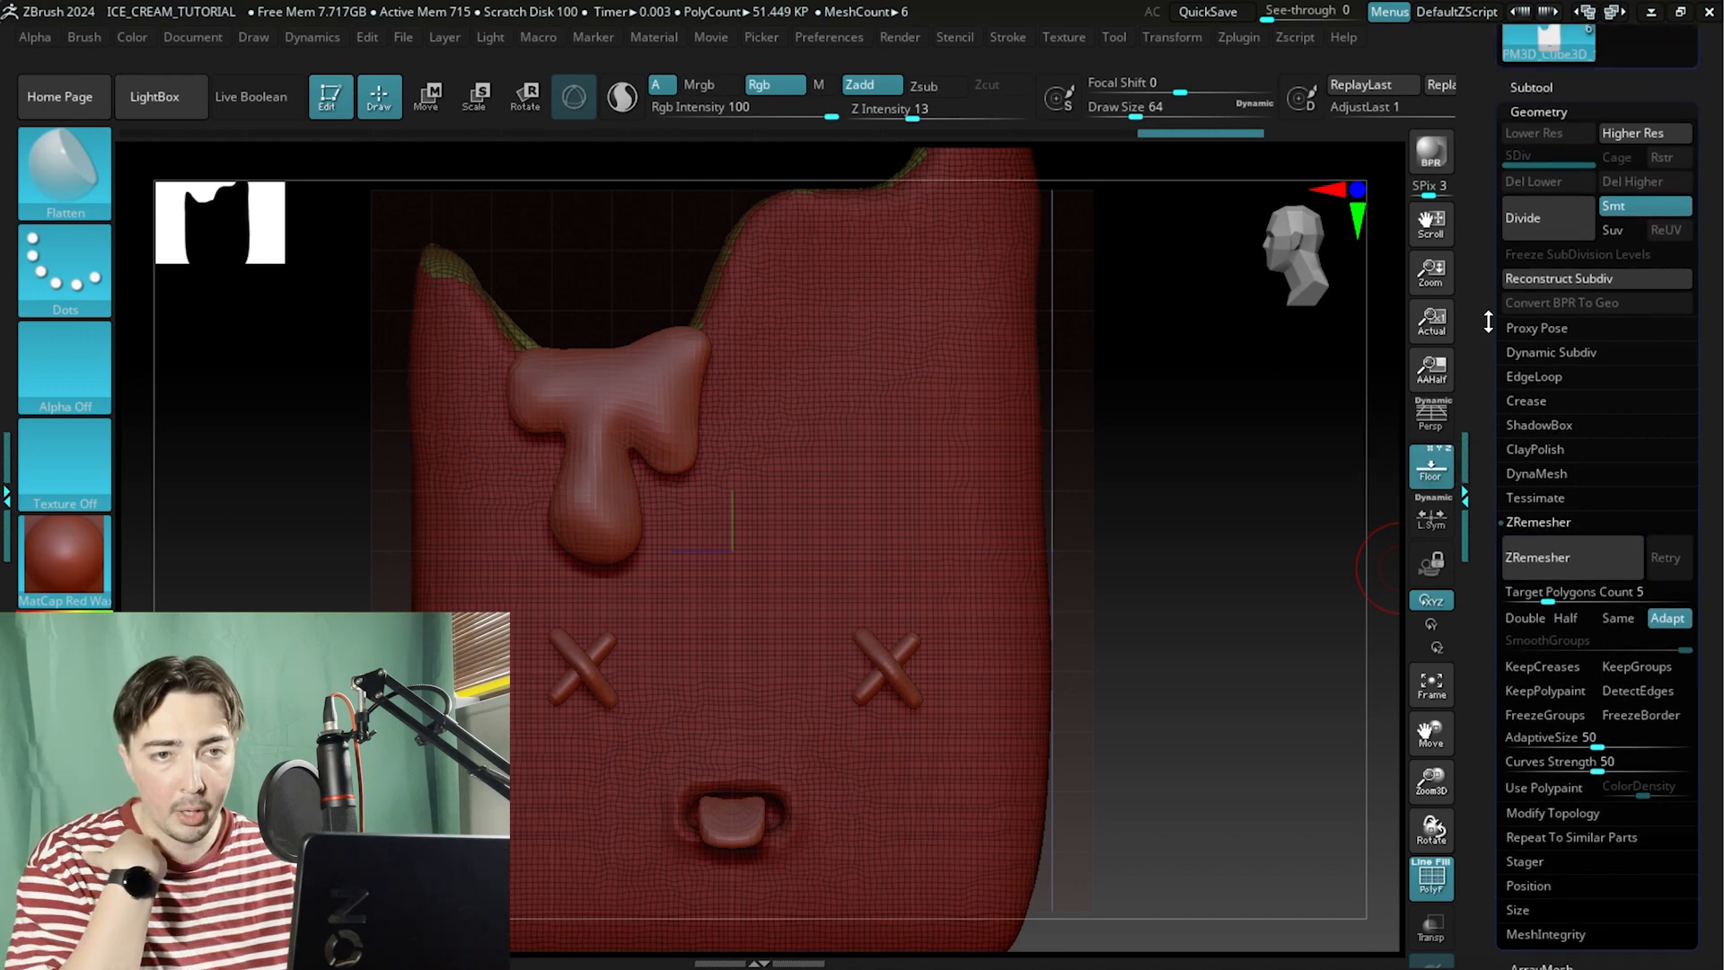
scroll(1479, 470, down, 4)
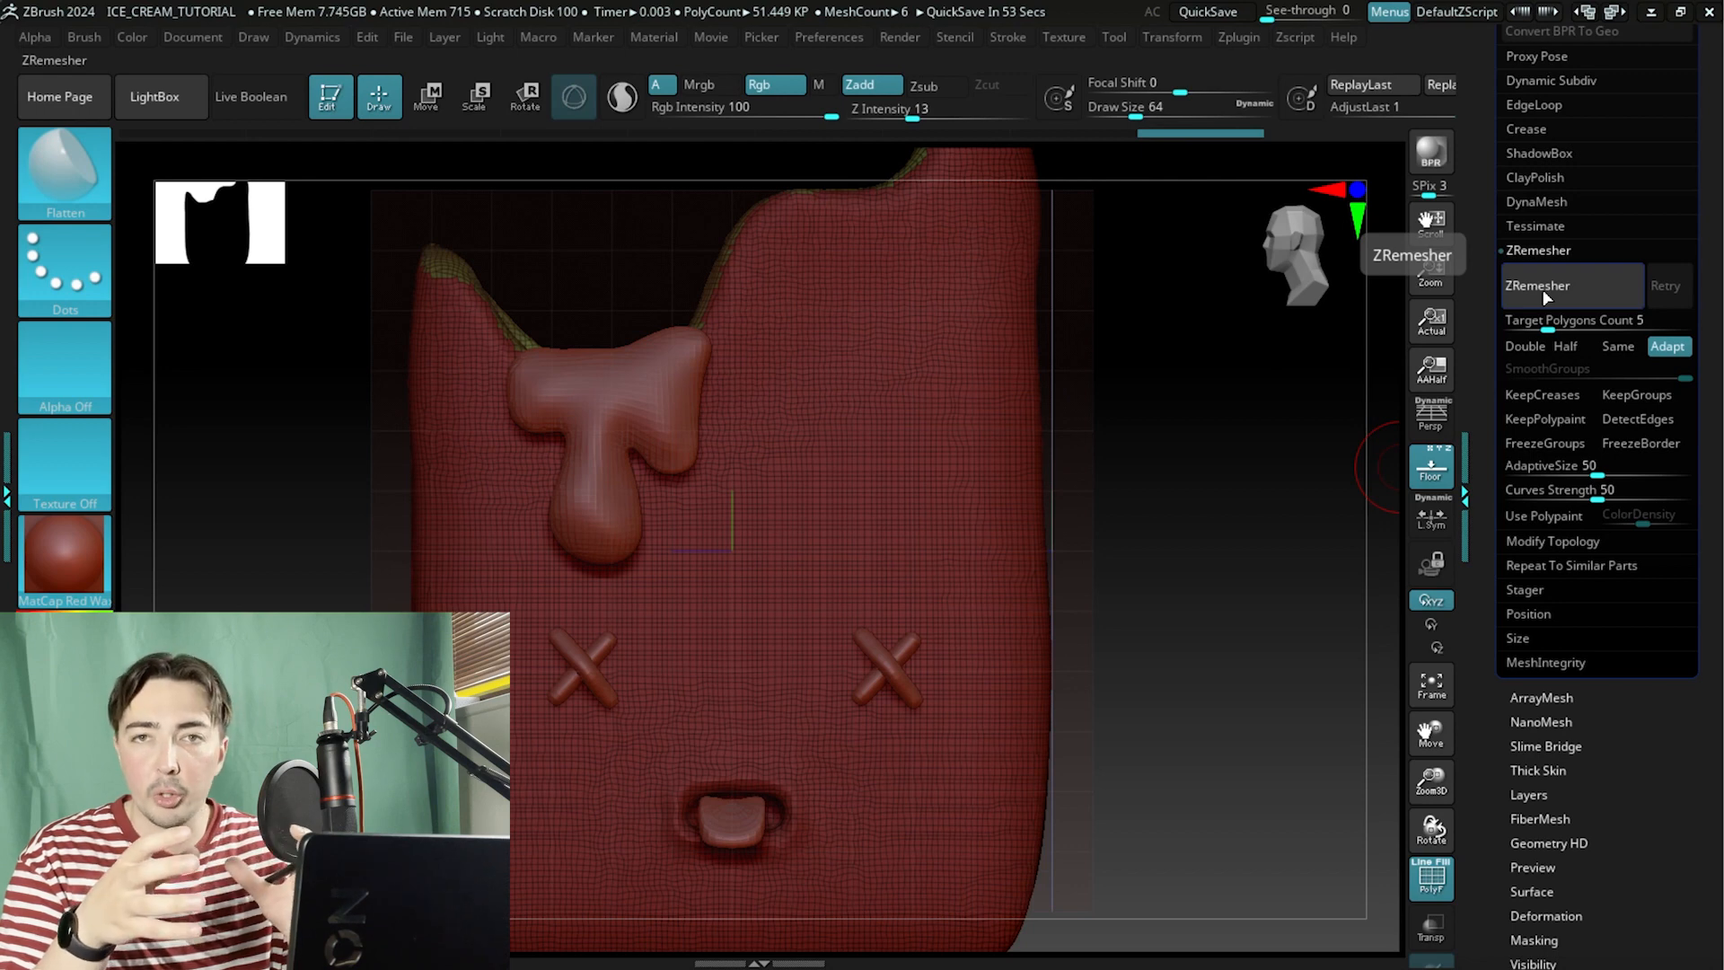
click(1591, 295)
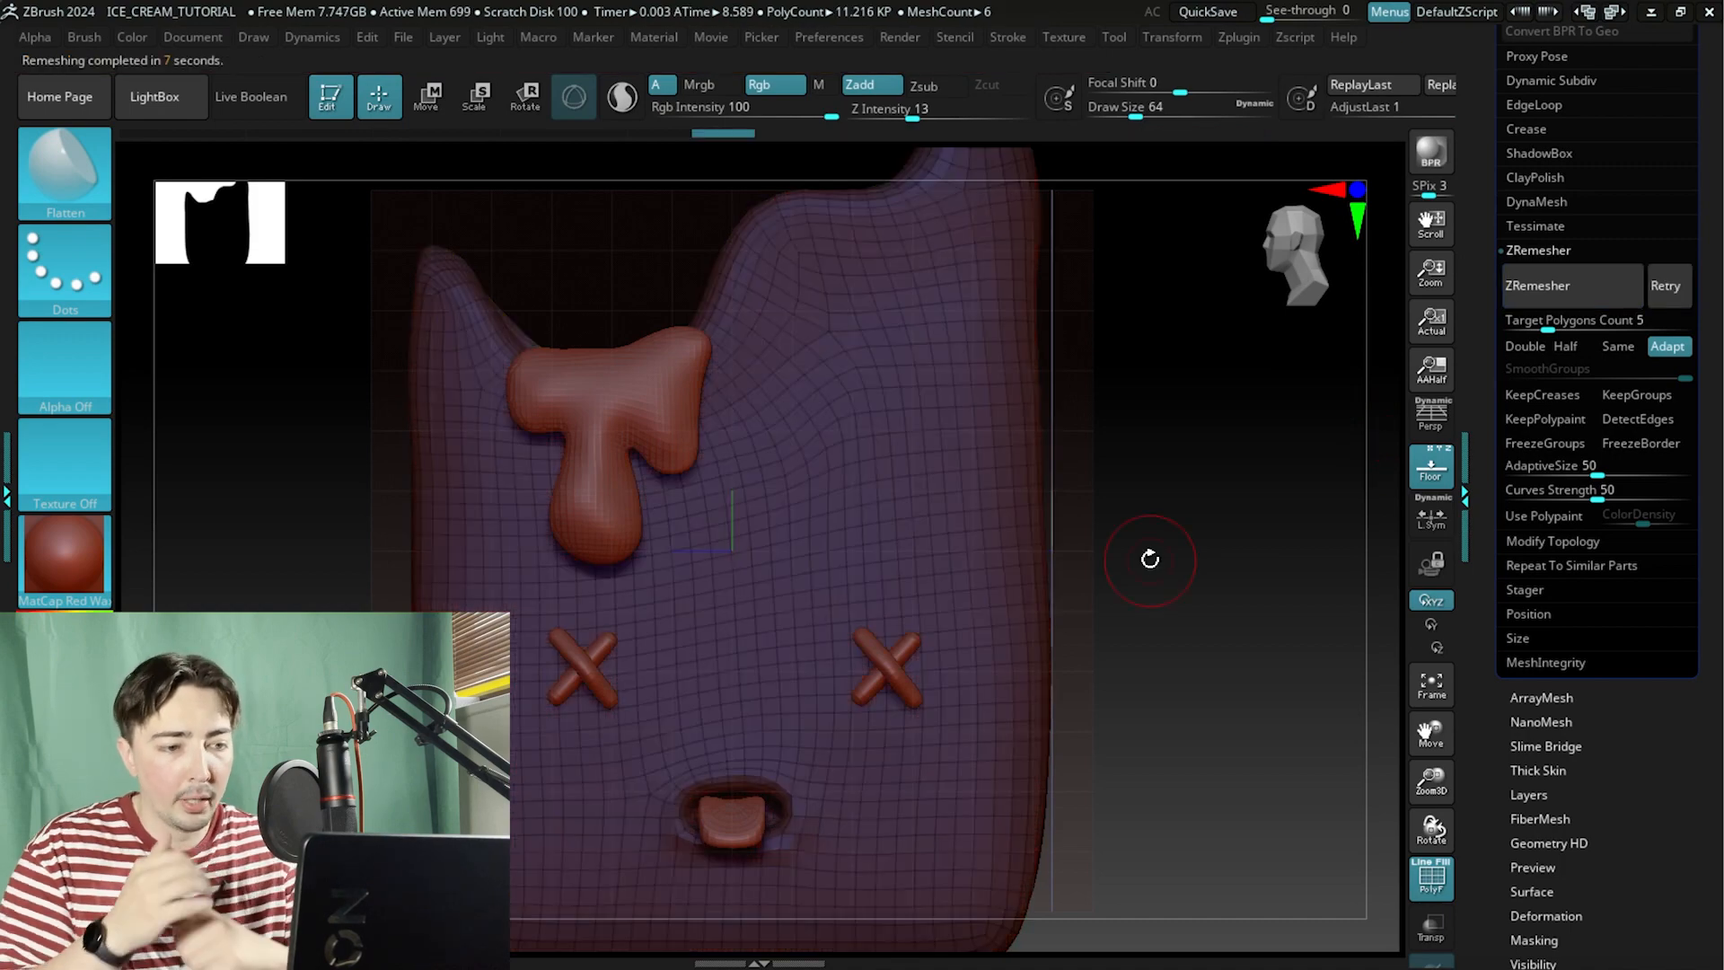
Toggle the polyframe display and orbit to inspect the remeshed body from the front.
mouse_move(1162, 396)
mouse_down()
mouse_move(1162, 508)
mouse_move(1189, 589)
mouse_move(1151, 544)
mouse_up()
alt+drag(1220, 772, 1135, 480)
click(1424, 886)
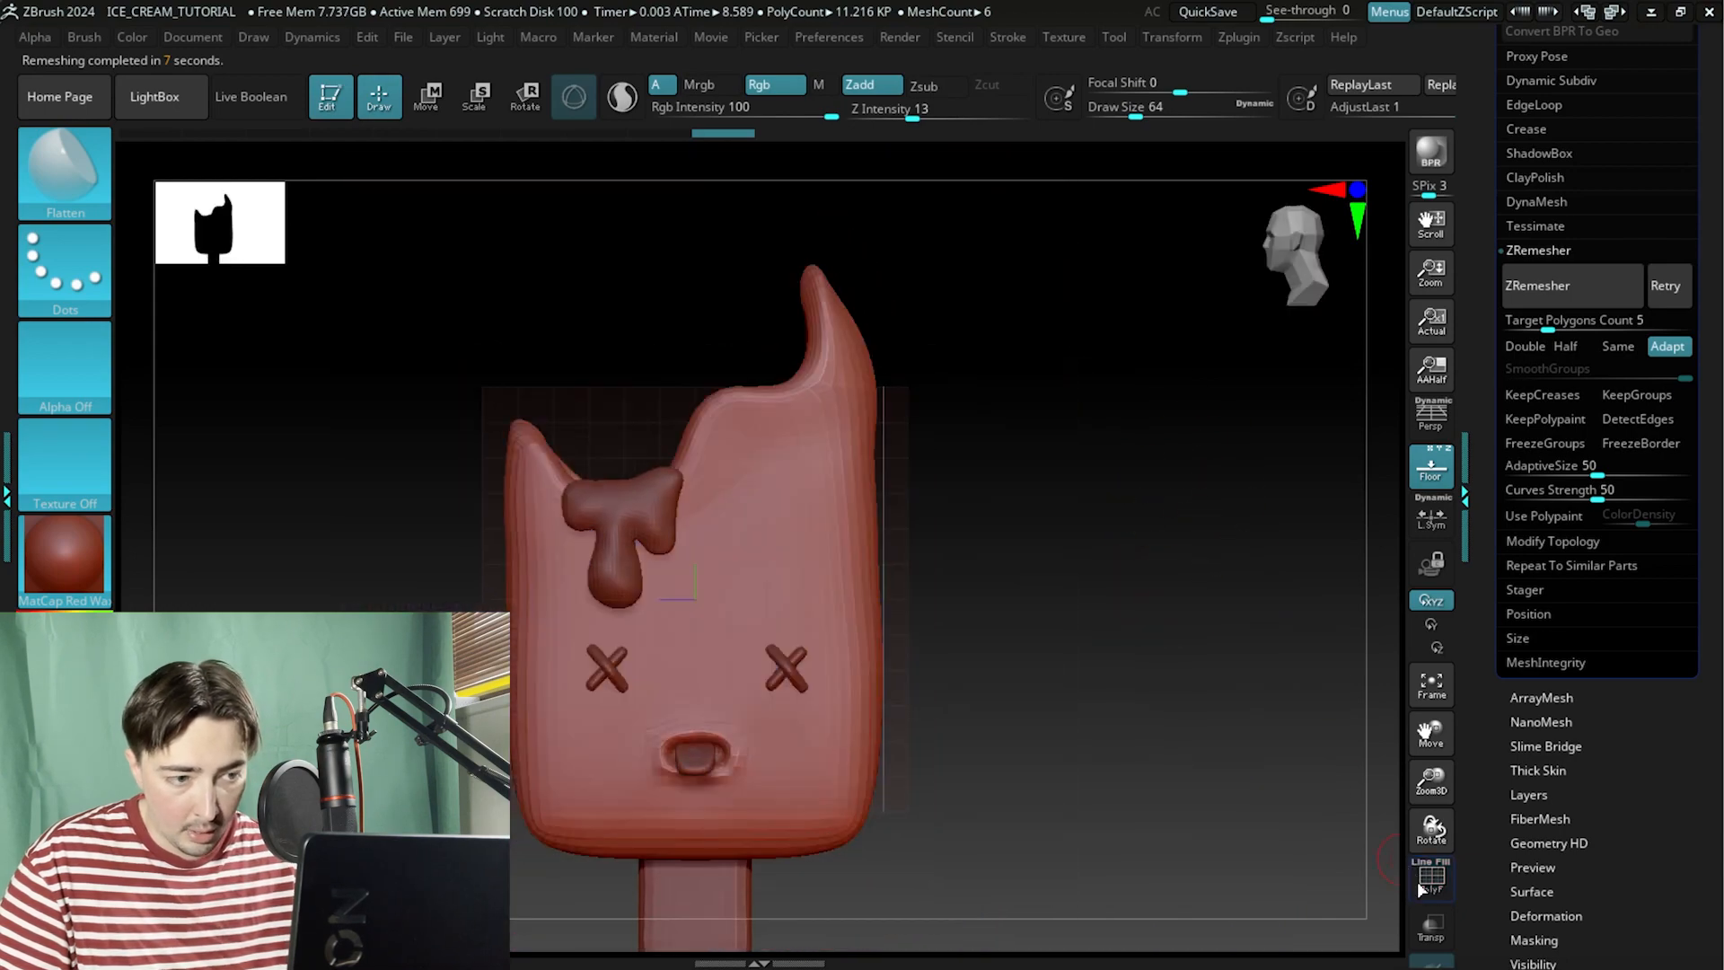
alt+drag(1087, 563, 1108, 512)
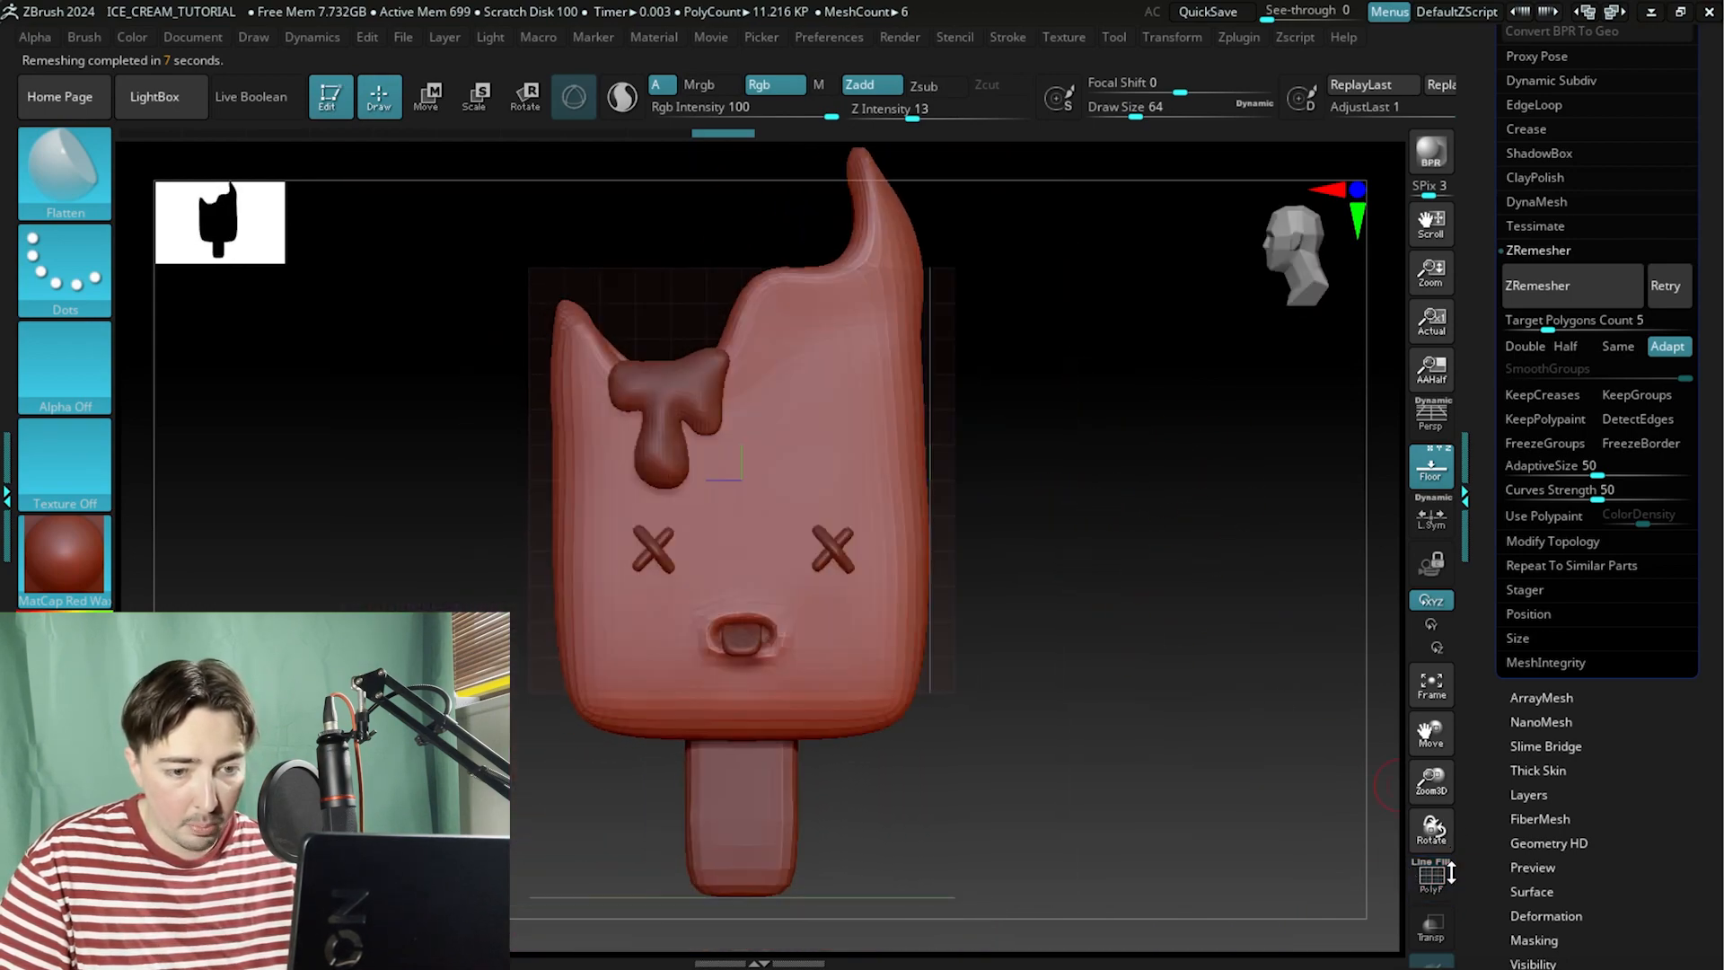
key(shift+f)
alt+drag(1226, 596, 1236, 530)
drag(1235, 575, 1142, 519)
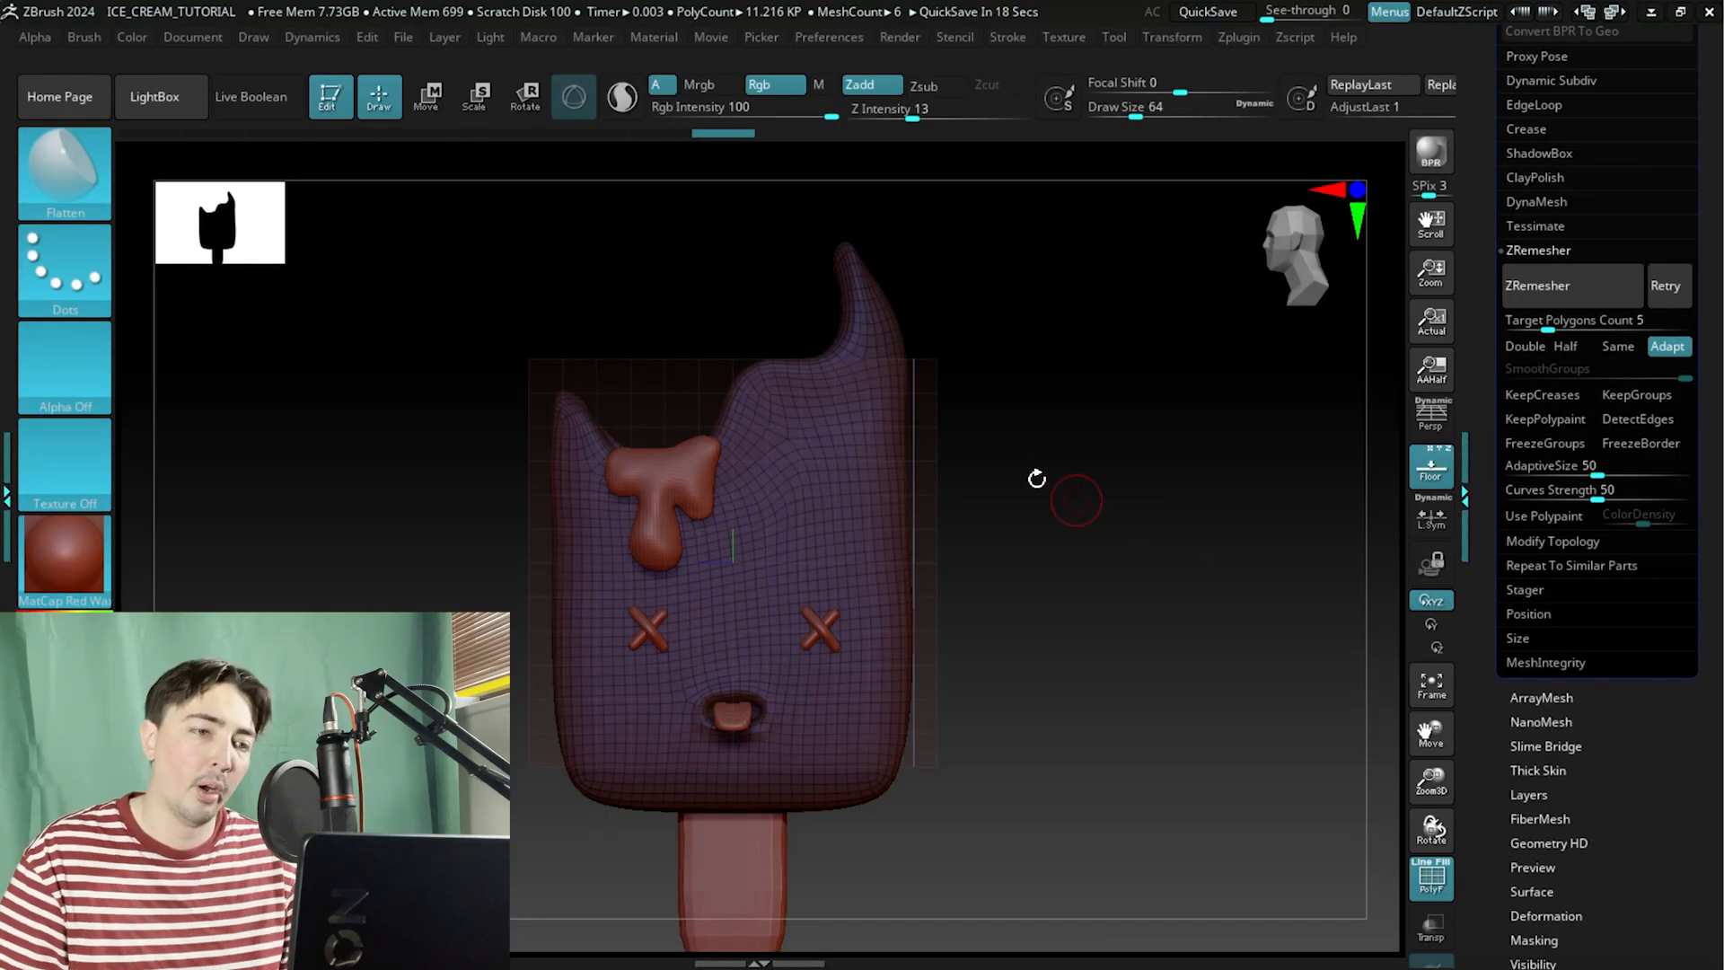
Orbit around the sides, back and bottom of the body to examine the new topology flow.
drag(1066, 441, 1015, 409)
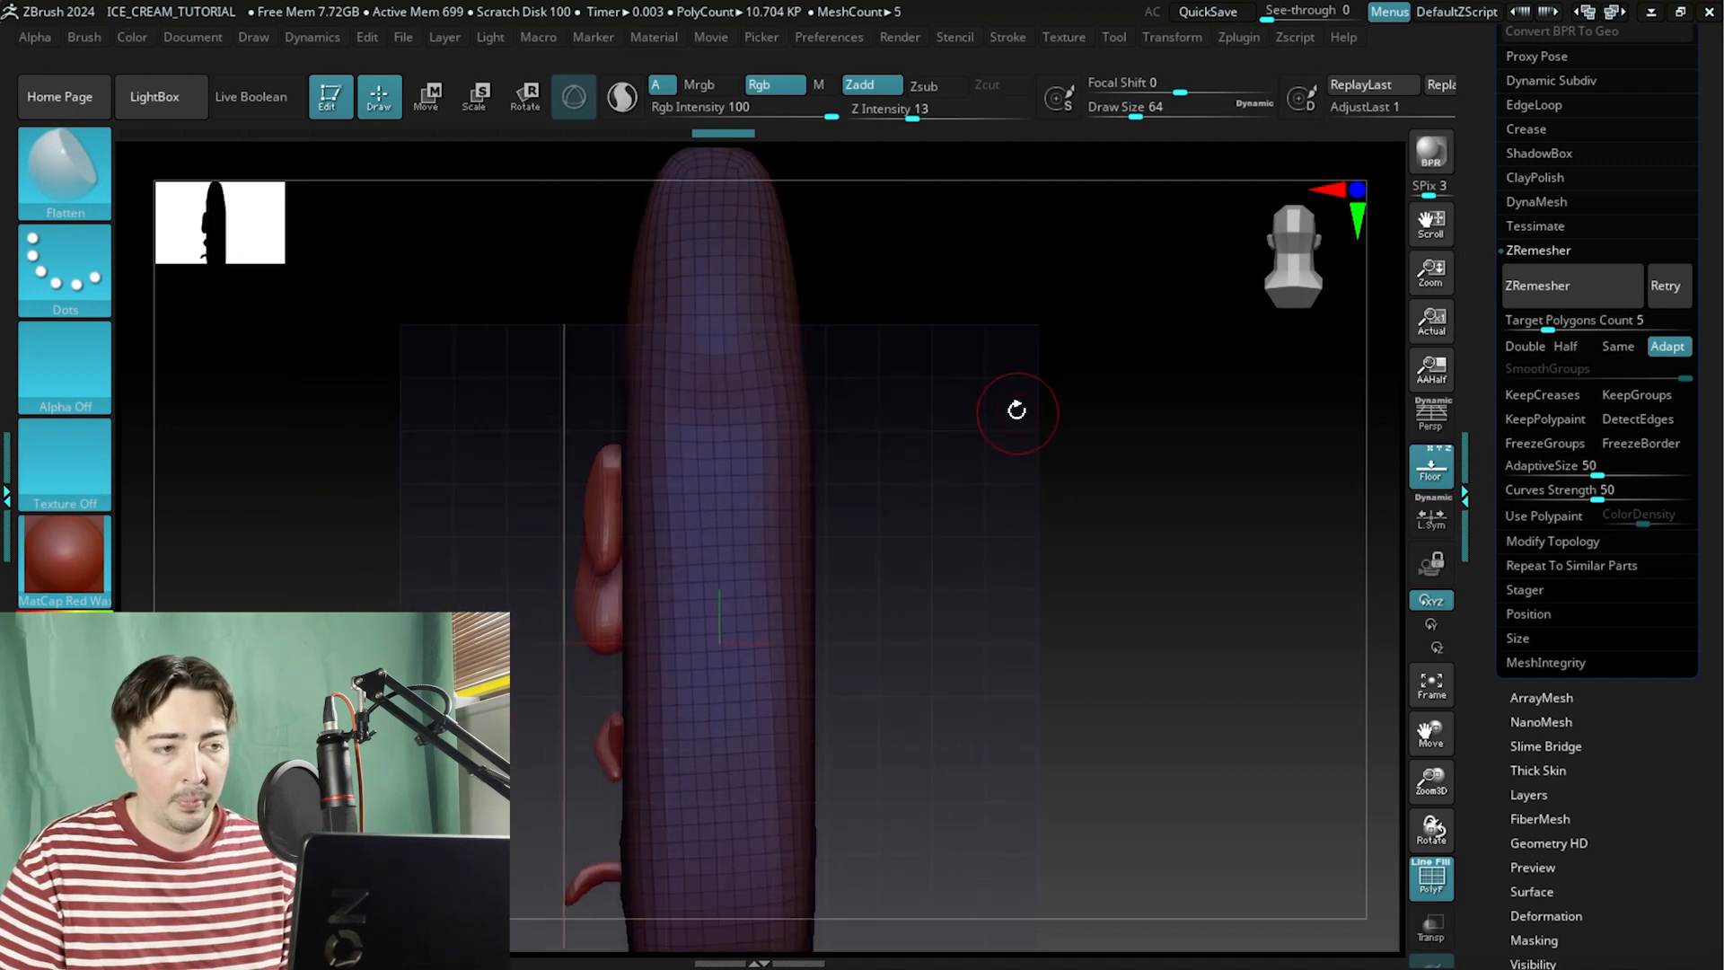
alt+drag(1031, 449, 1002, 400)
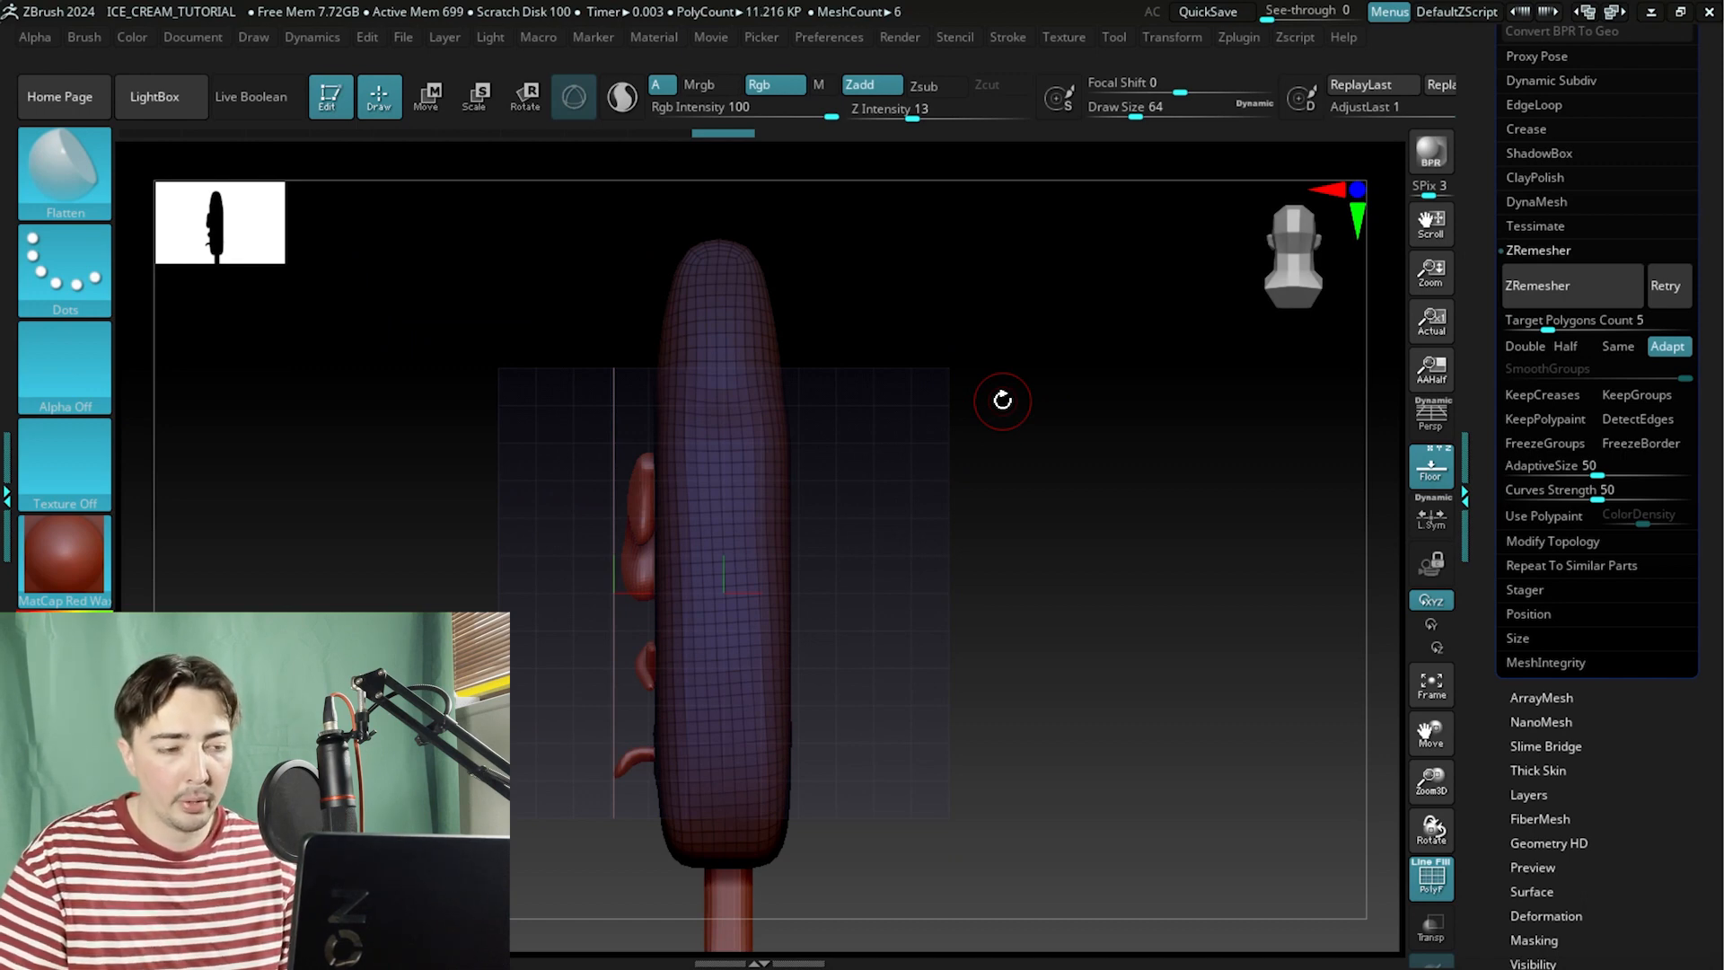
alt+drag(924, 353, 1077, 239)
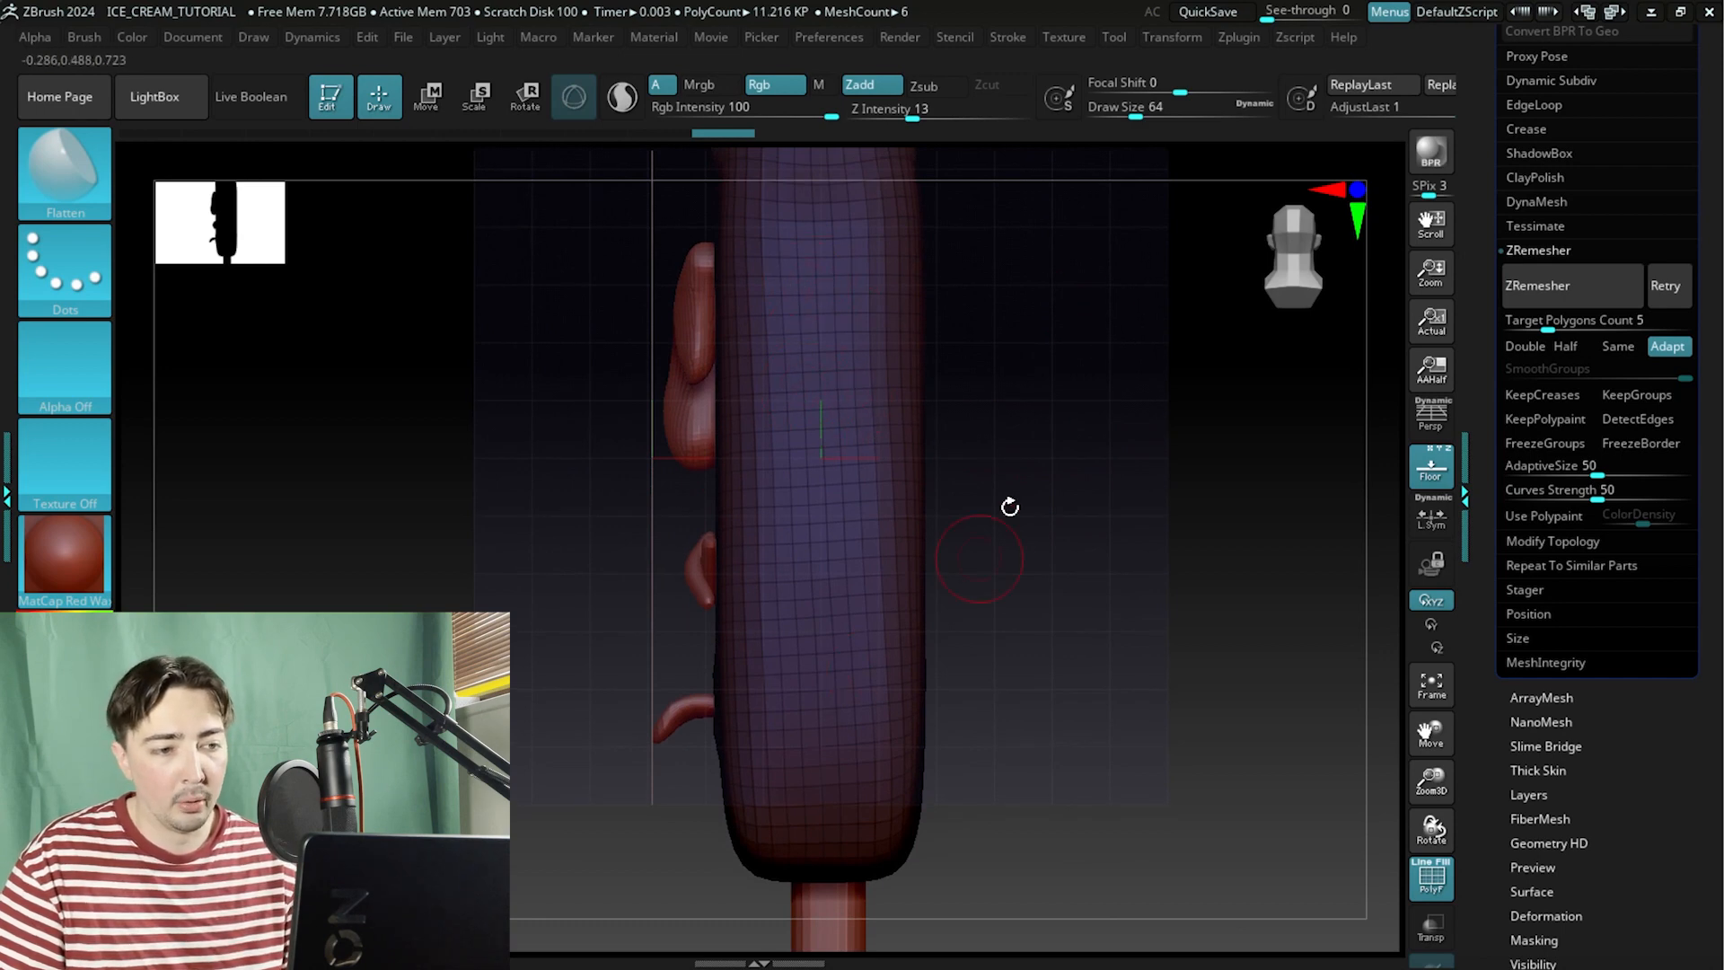
mouse_move(1009, 507)
mouse_down()
mouse_move(993, 450)
mouse_move(1074, 481)
mouse_move(1009, 407)
mouse_move(1110, 395)
mouse_move(985, 304)
mouse_move(1081, 243)
mouse_move(1004, 431)
mouse_move(917, 447)
mouse_move(1047, 392)
mouse_move(1066, 569)
mouse_move(1032, 611)
mouse_move(1035, 520)
mouse_up()
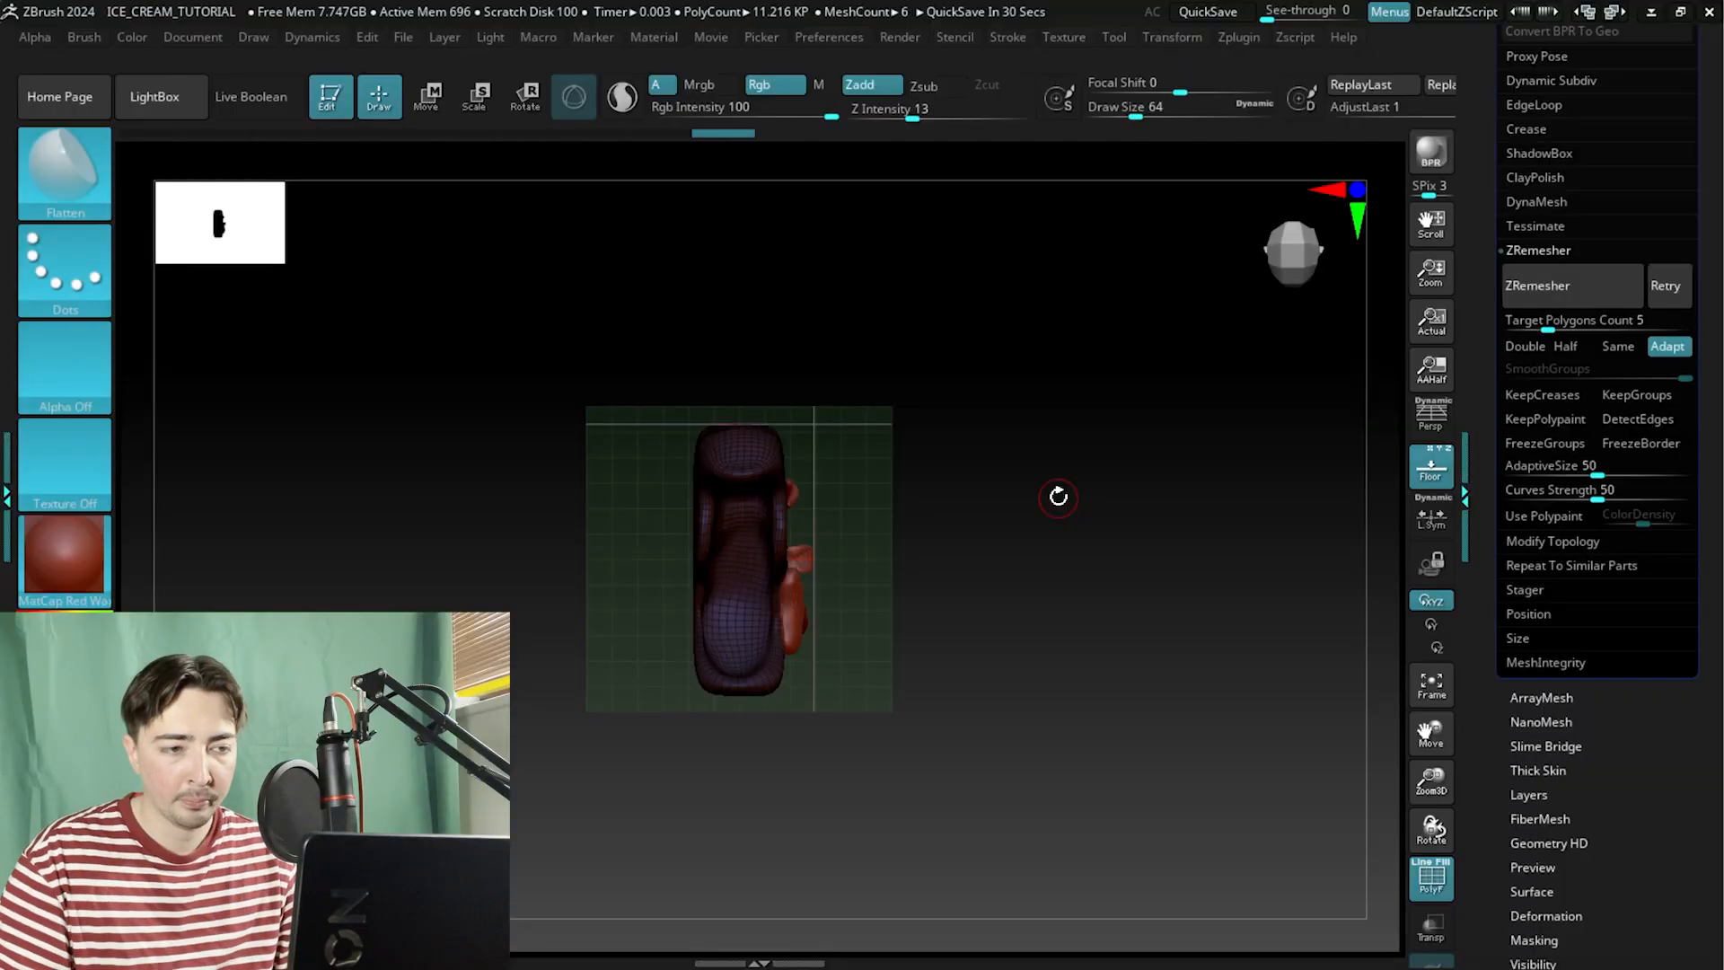
shift+drag(970, 593, 958, 408)
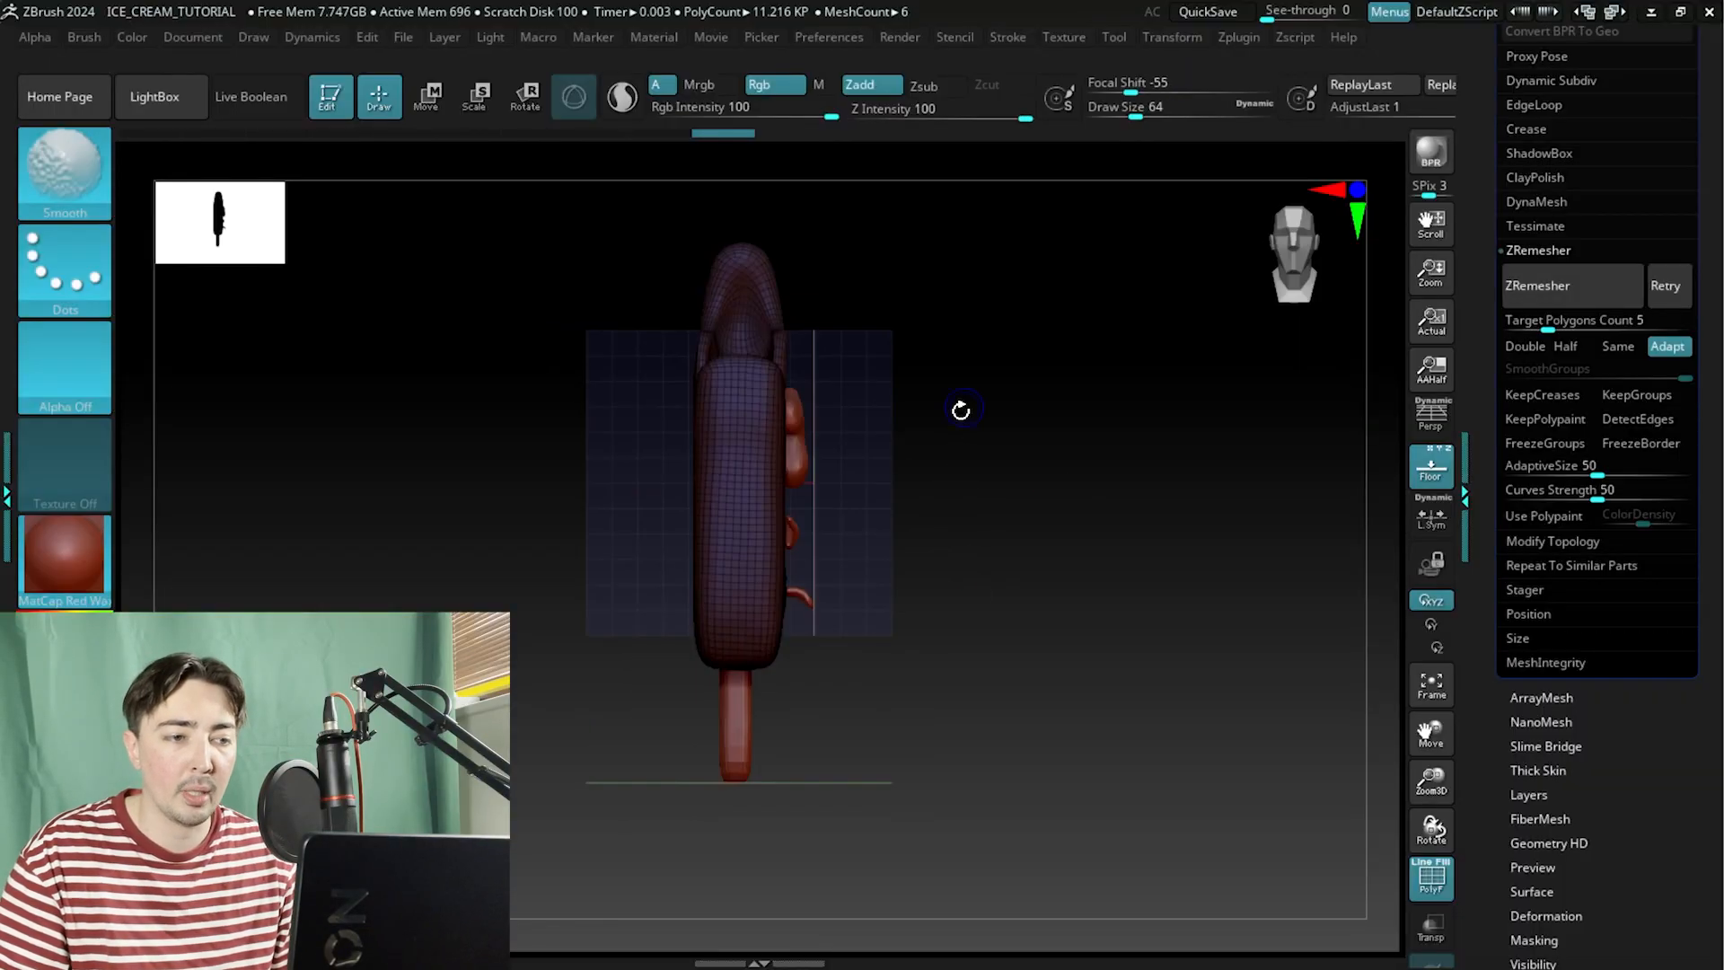
alt+drag(982, 489, 1020, 527)
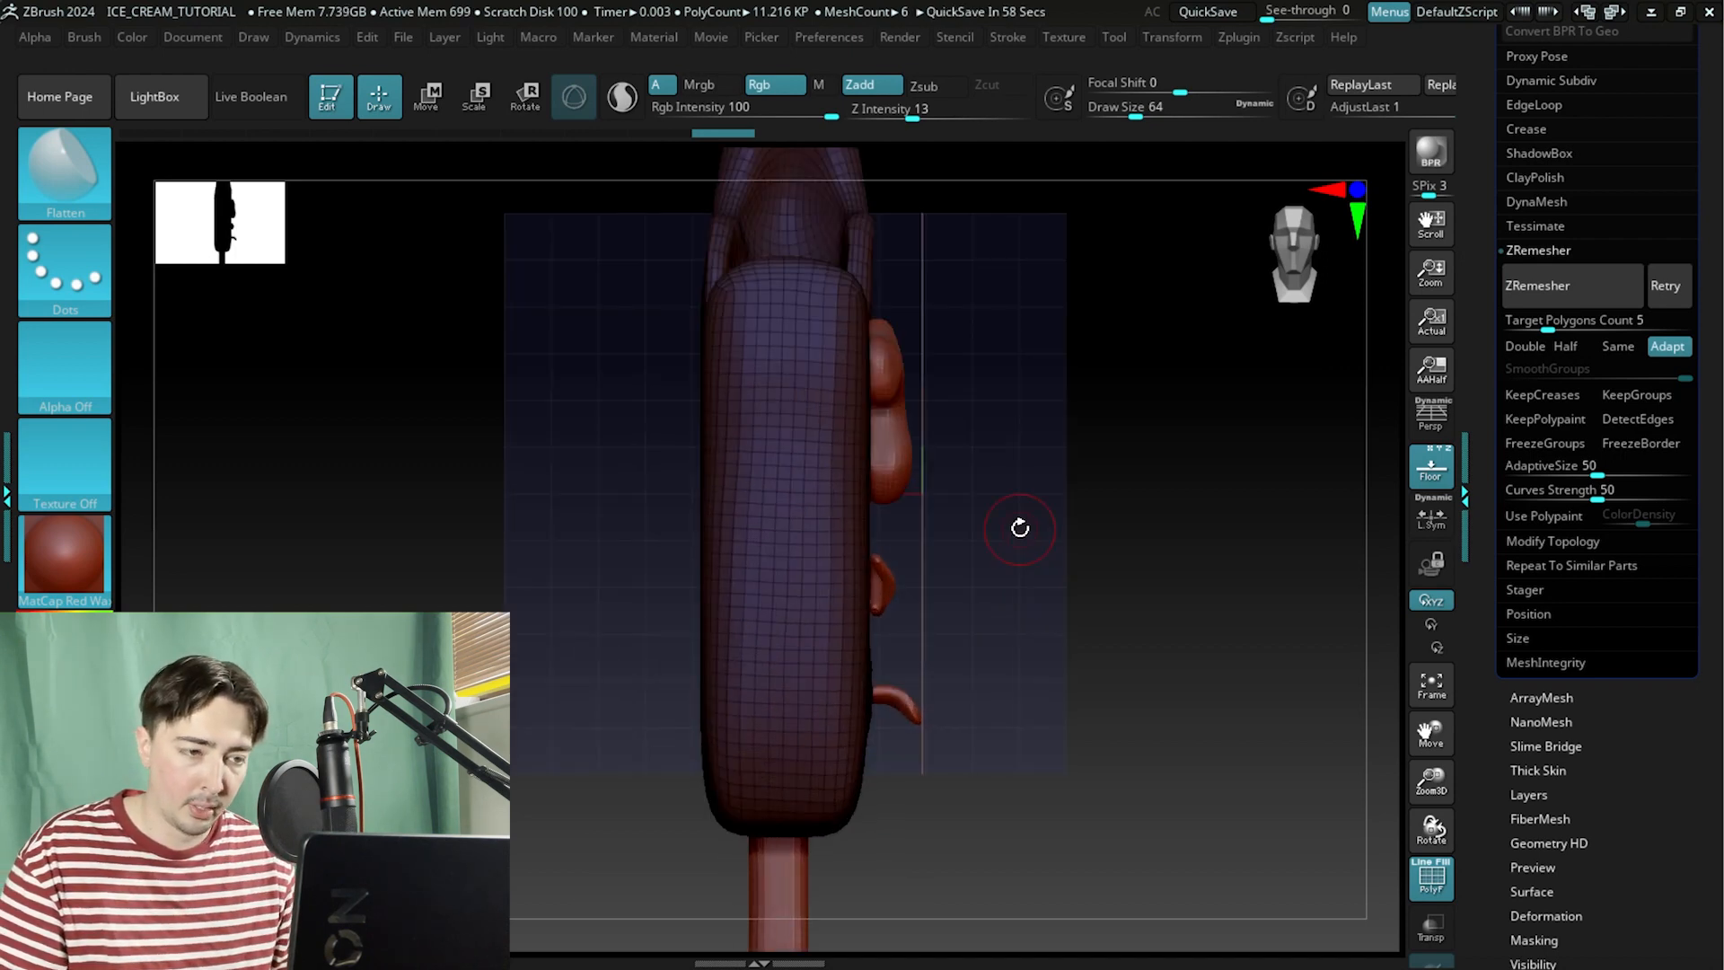
alt+drag(1012, 557, 763, 647)
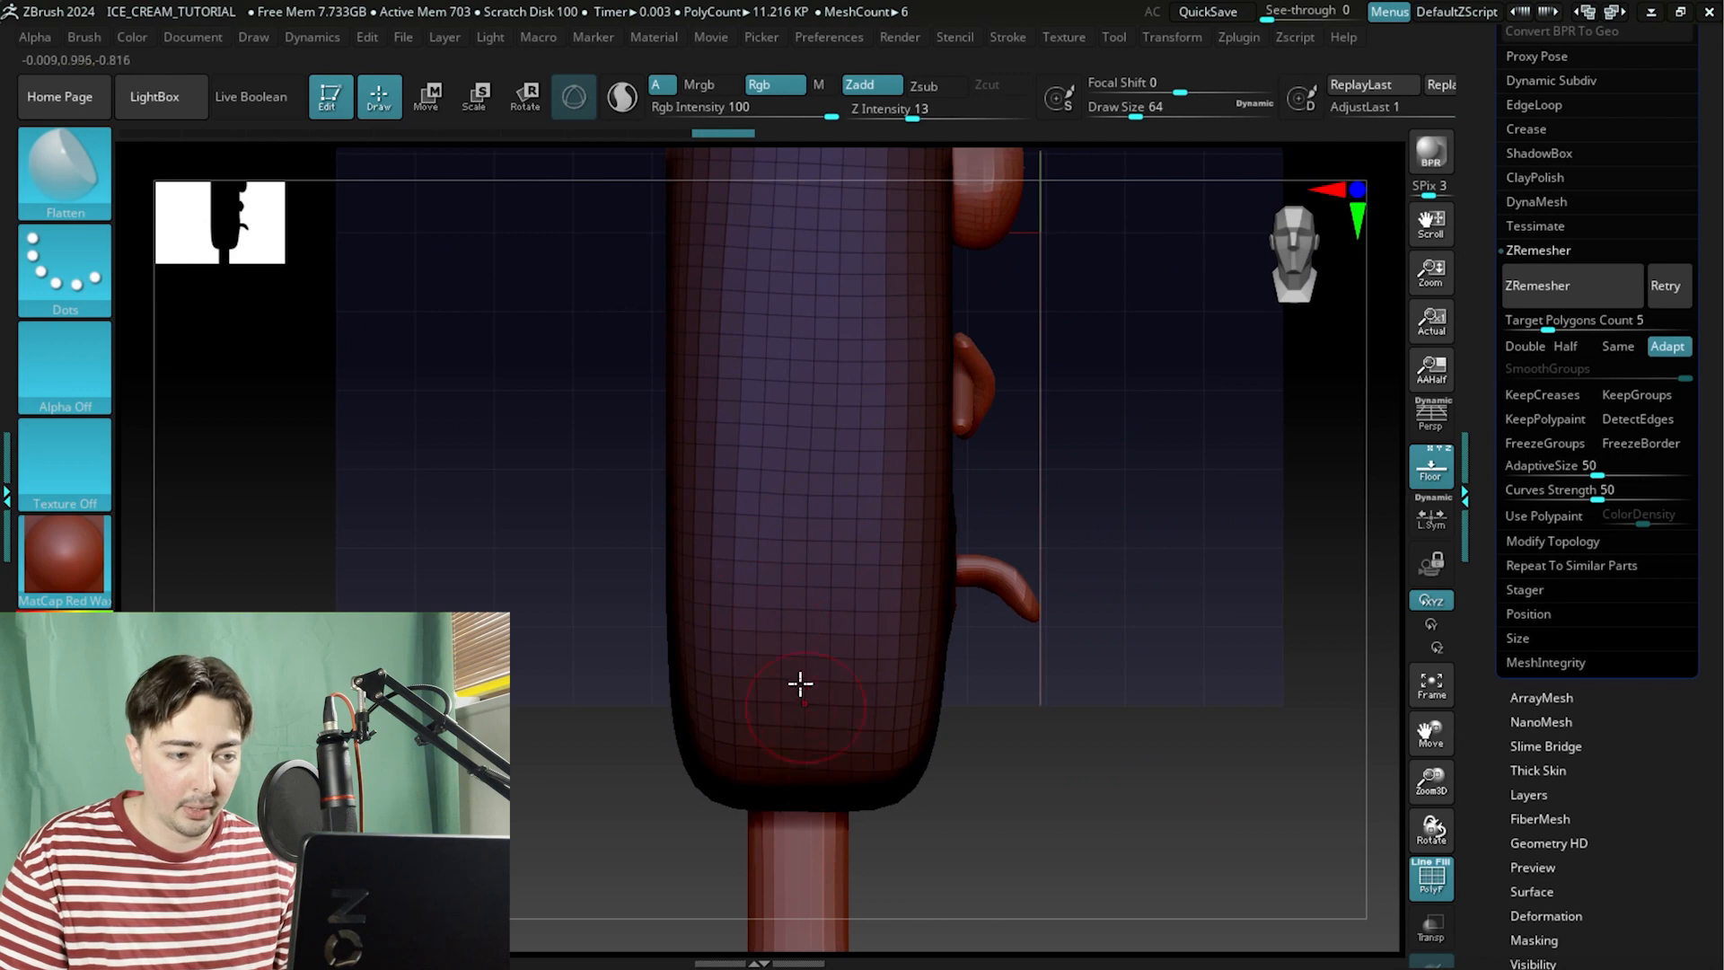
alt+drag(1136, 461, 885, 542)
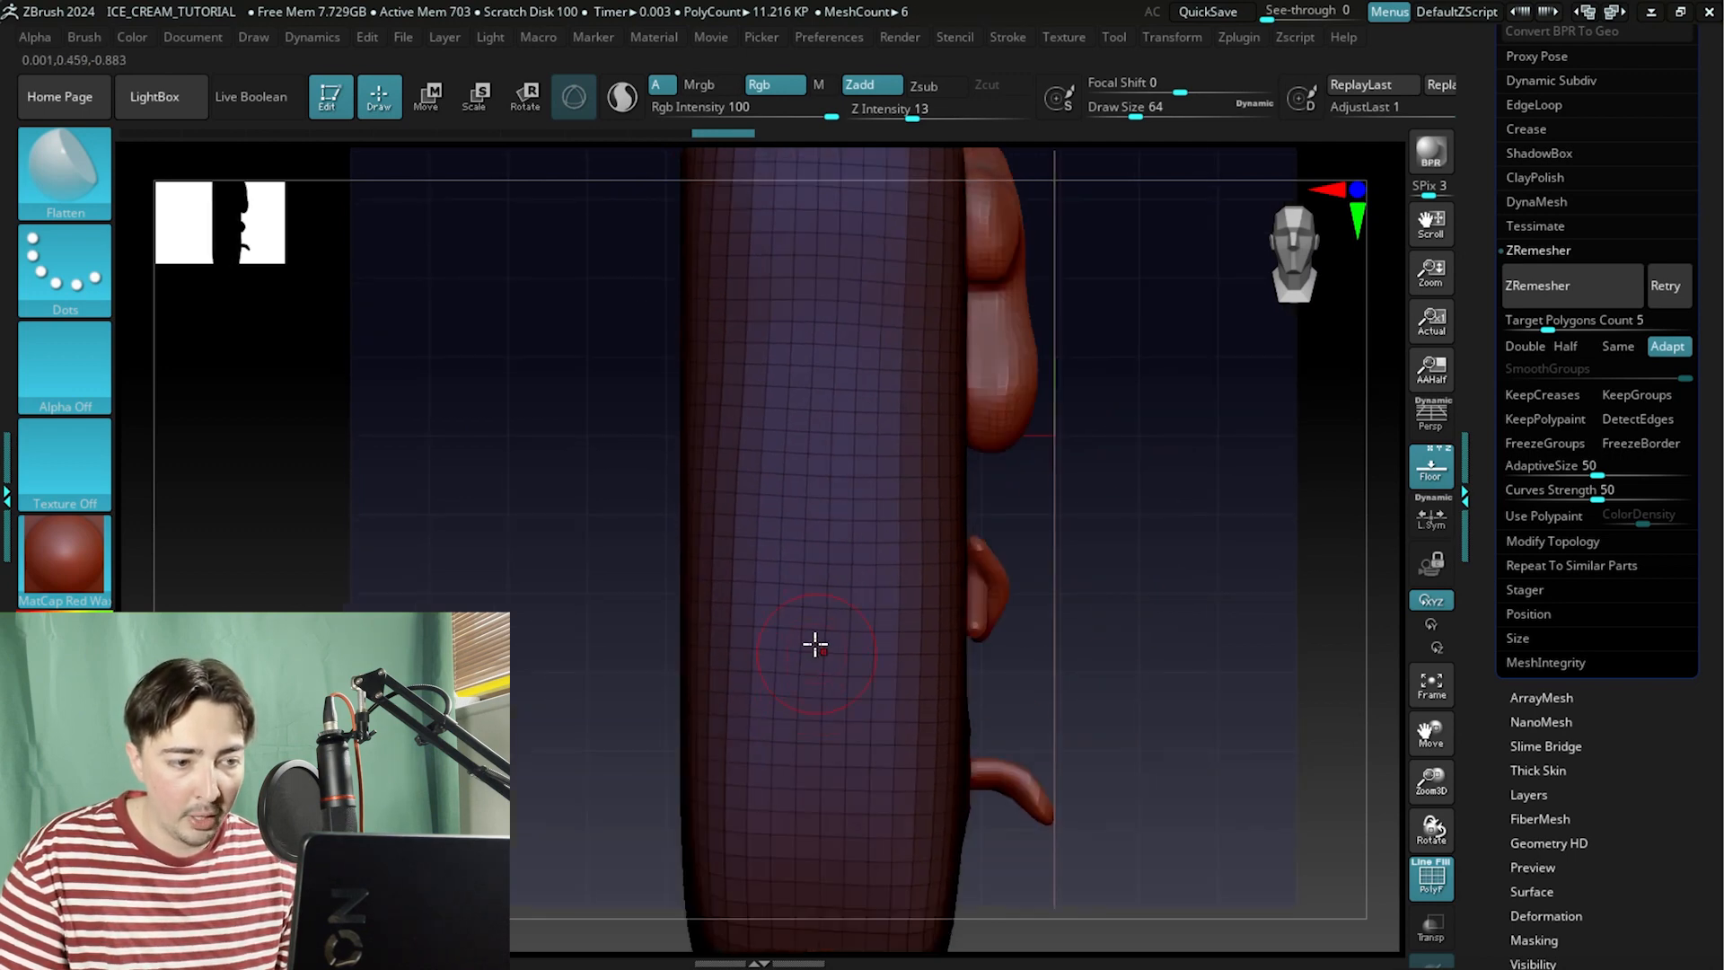
drag(1178, 301, 1200, 434)
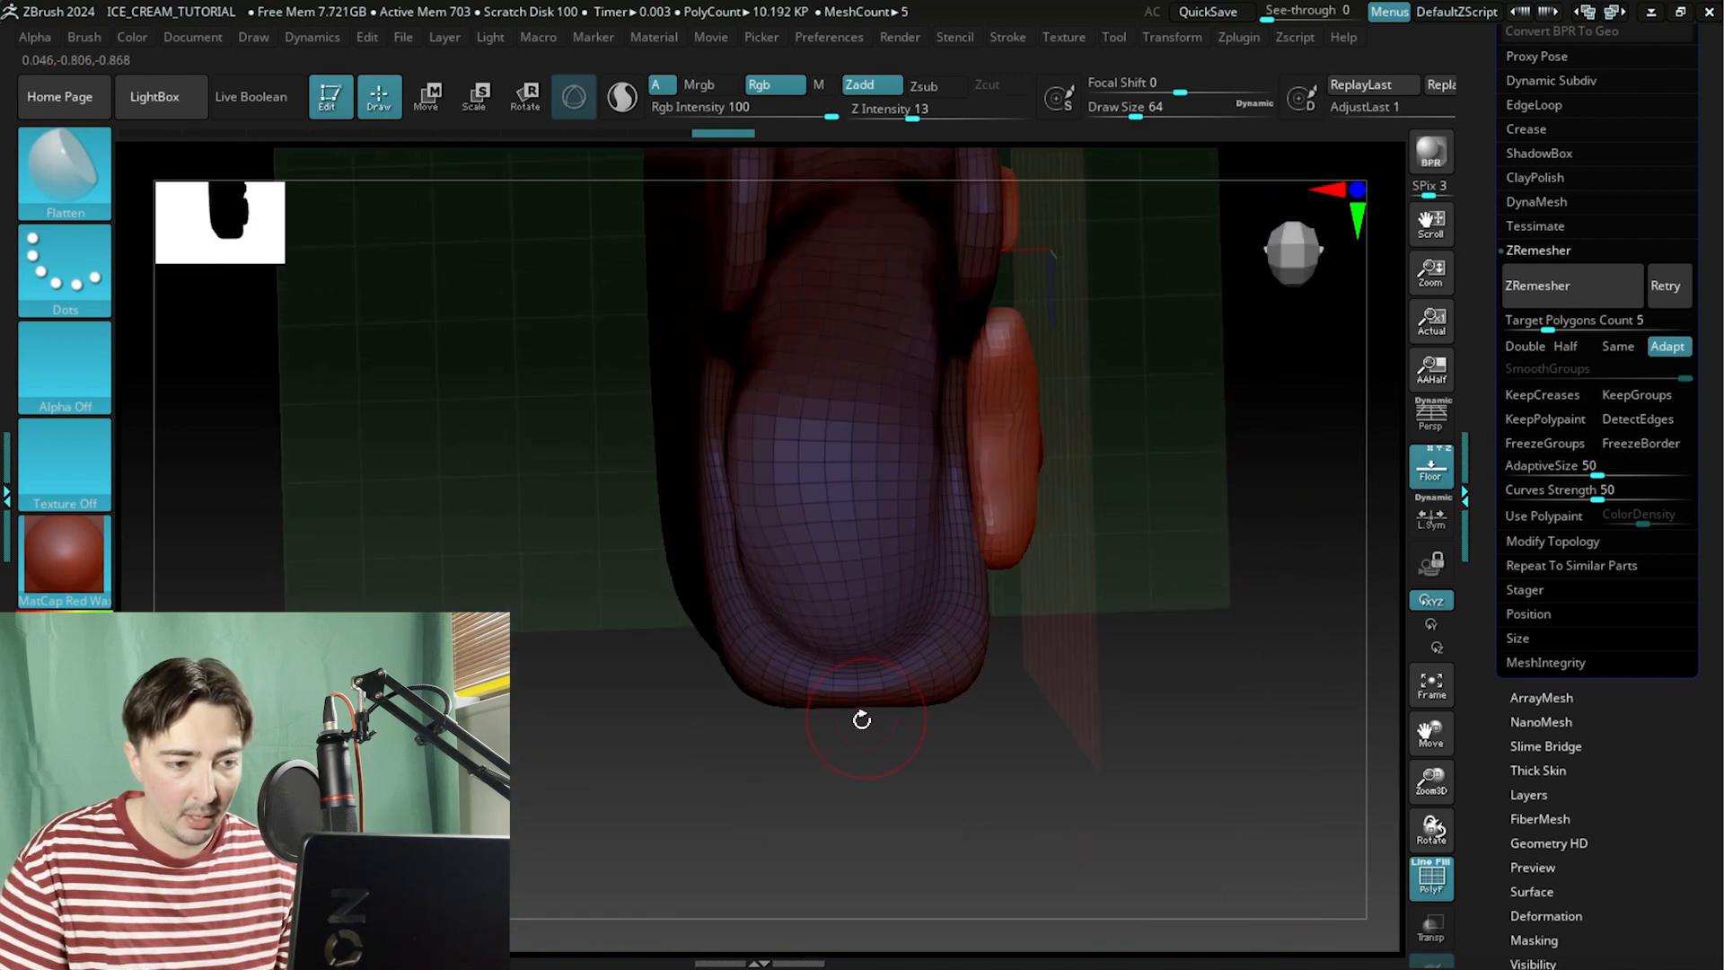
drag(1011, 760, 820, 820)
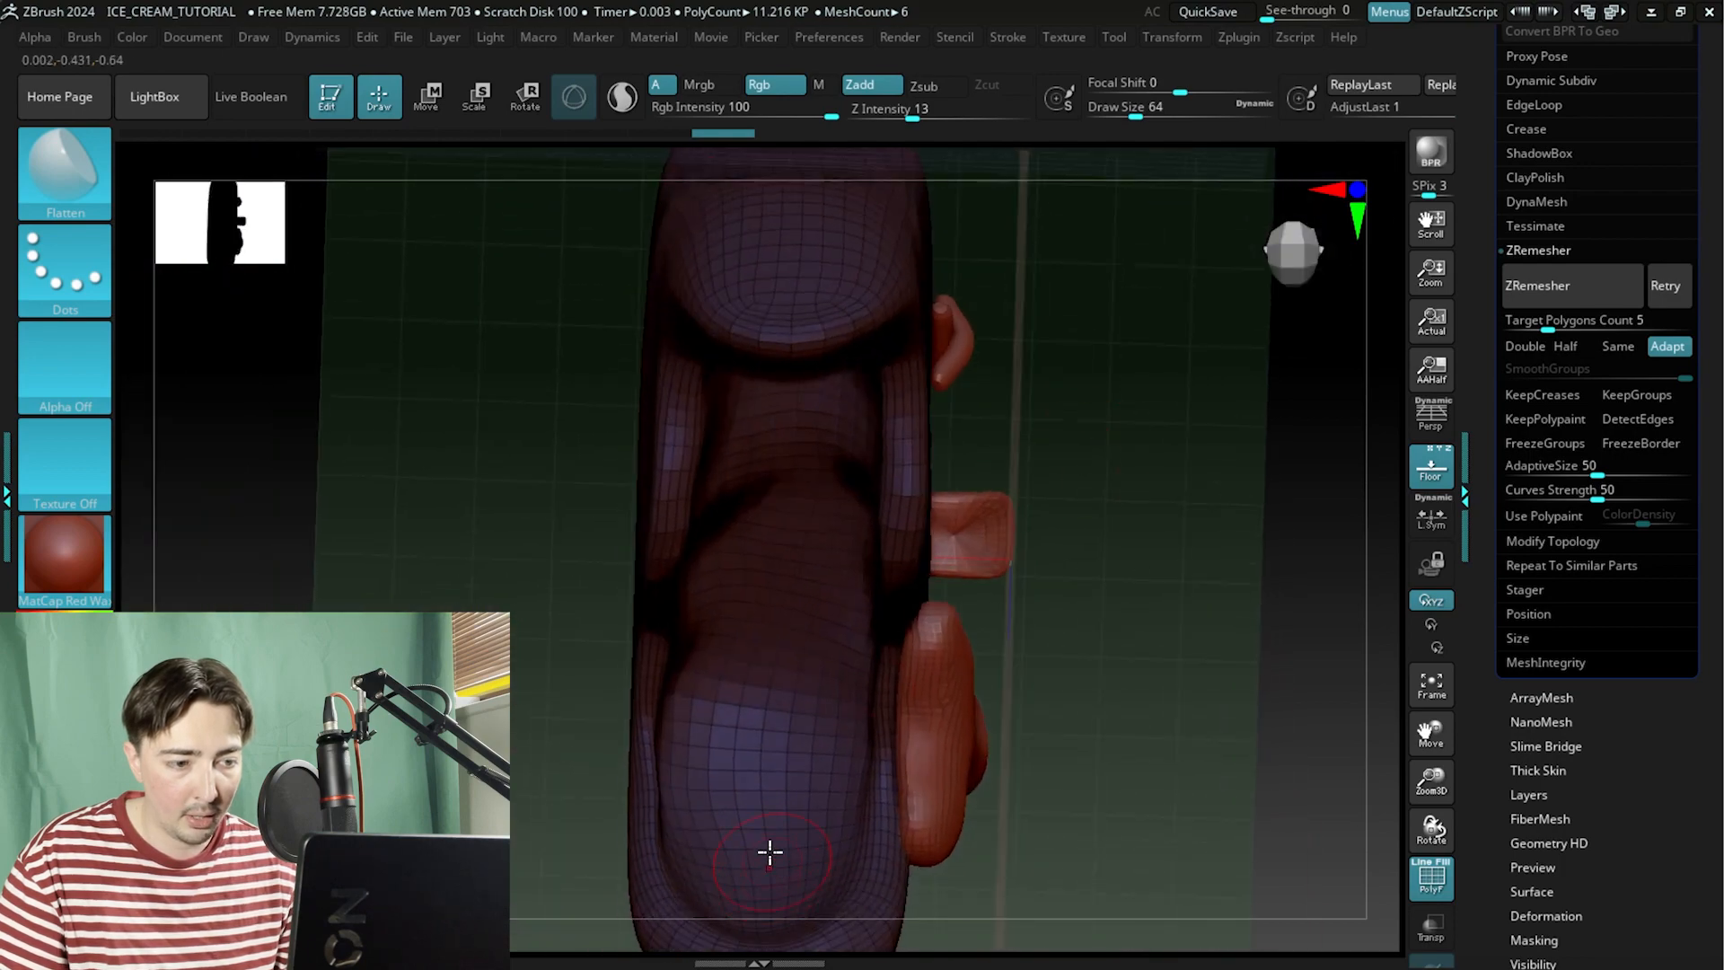
drag(1139, 281, 805, 566)
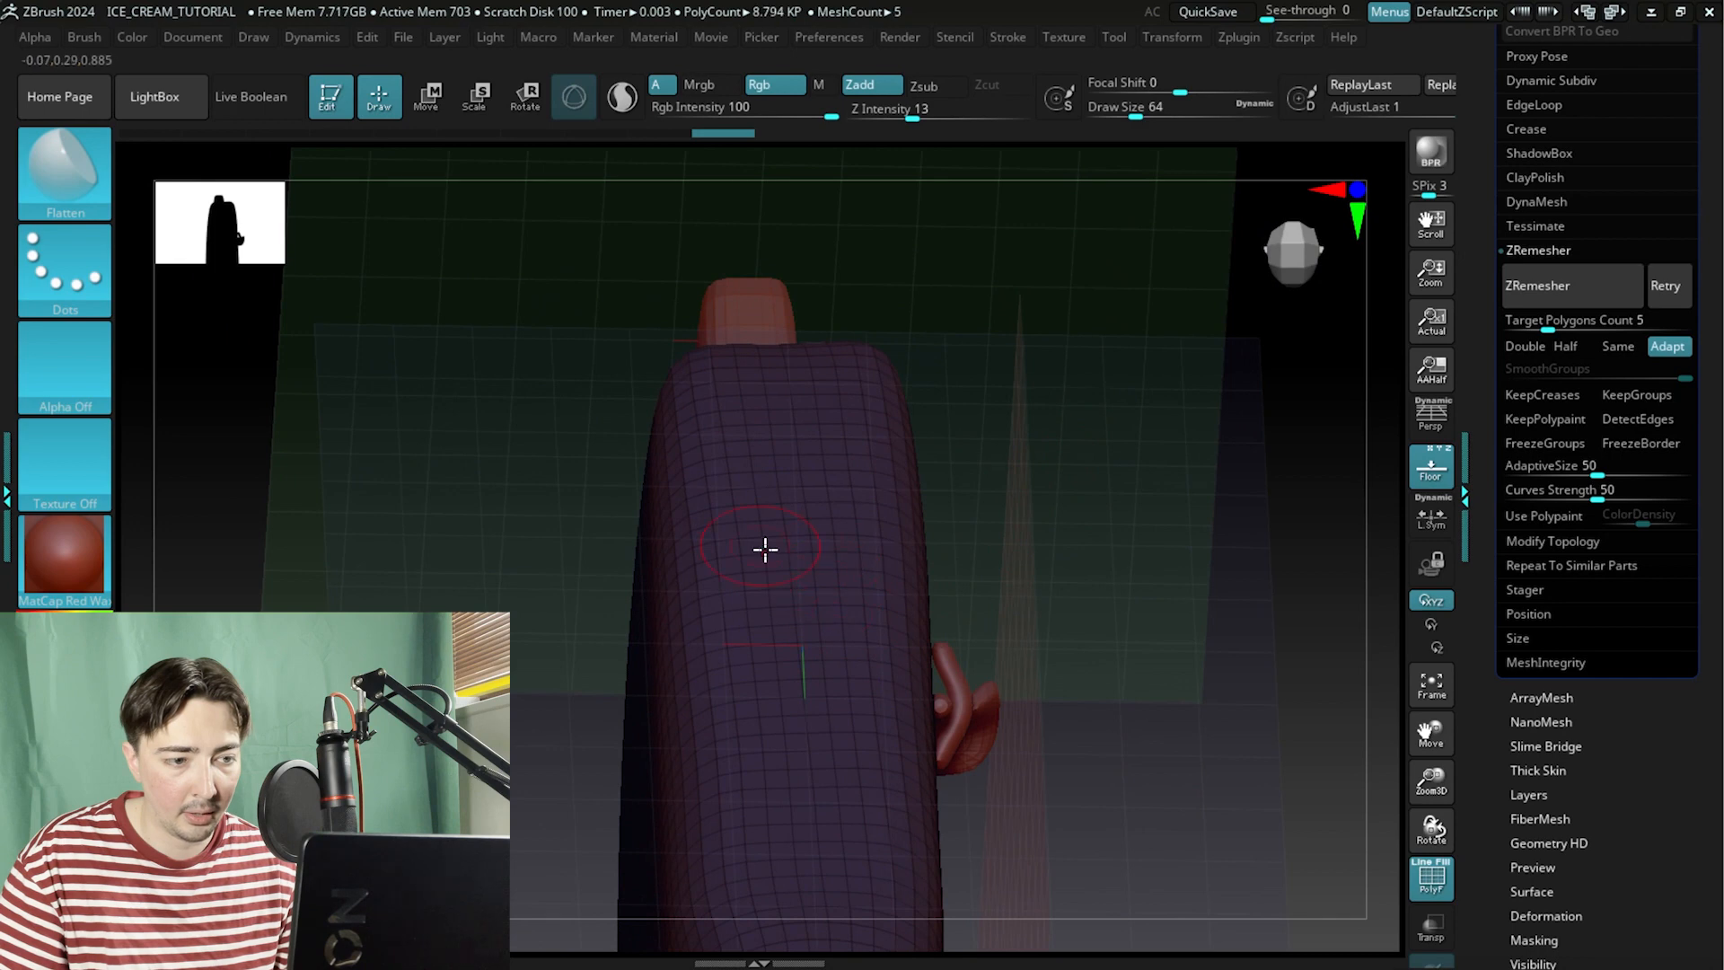
drag(1032, 355, 1106, 492)
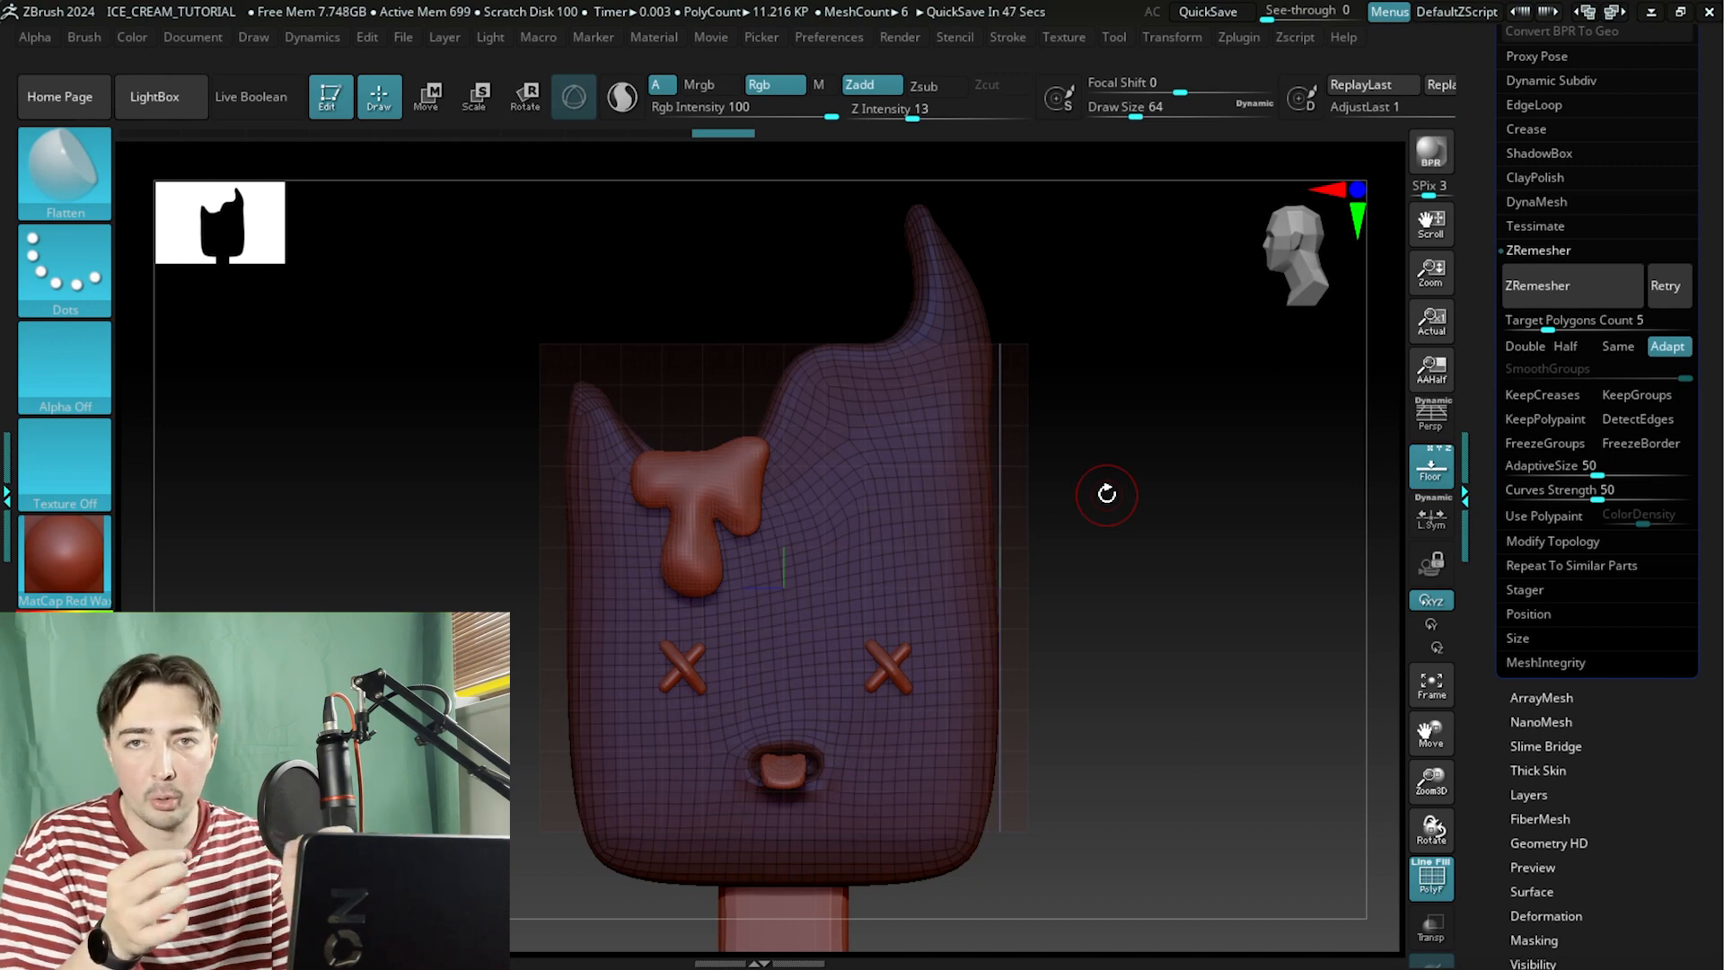
drag(1149, 638, 1161, 492)
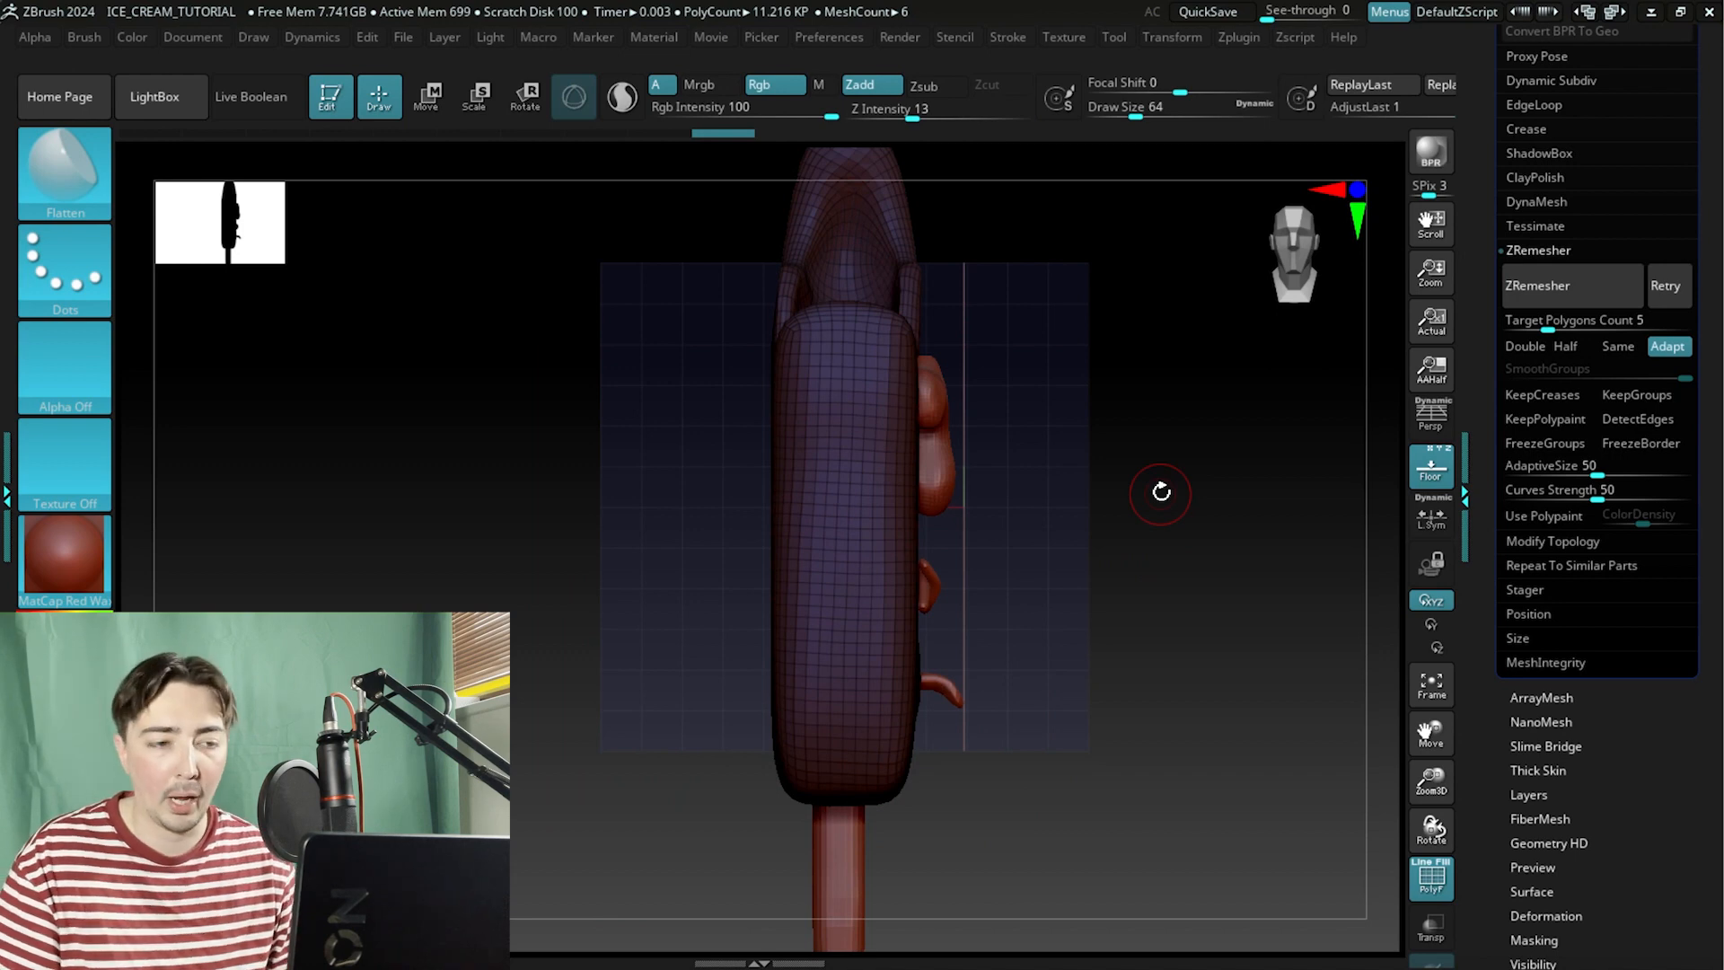
drag(1032, 493, 975, 473)
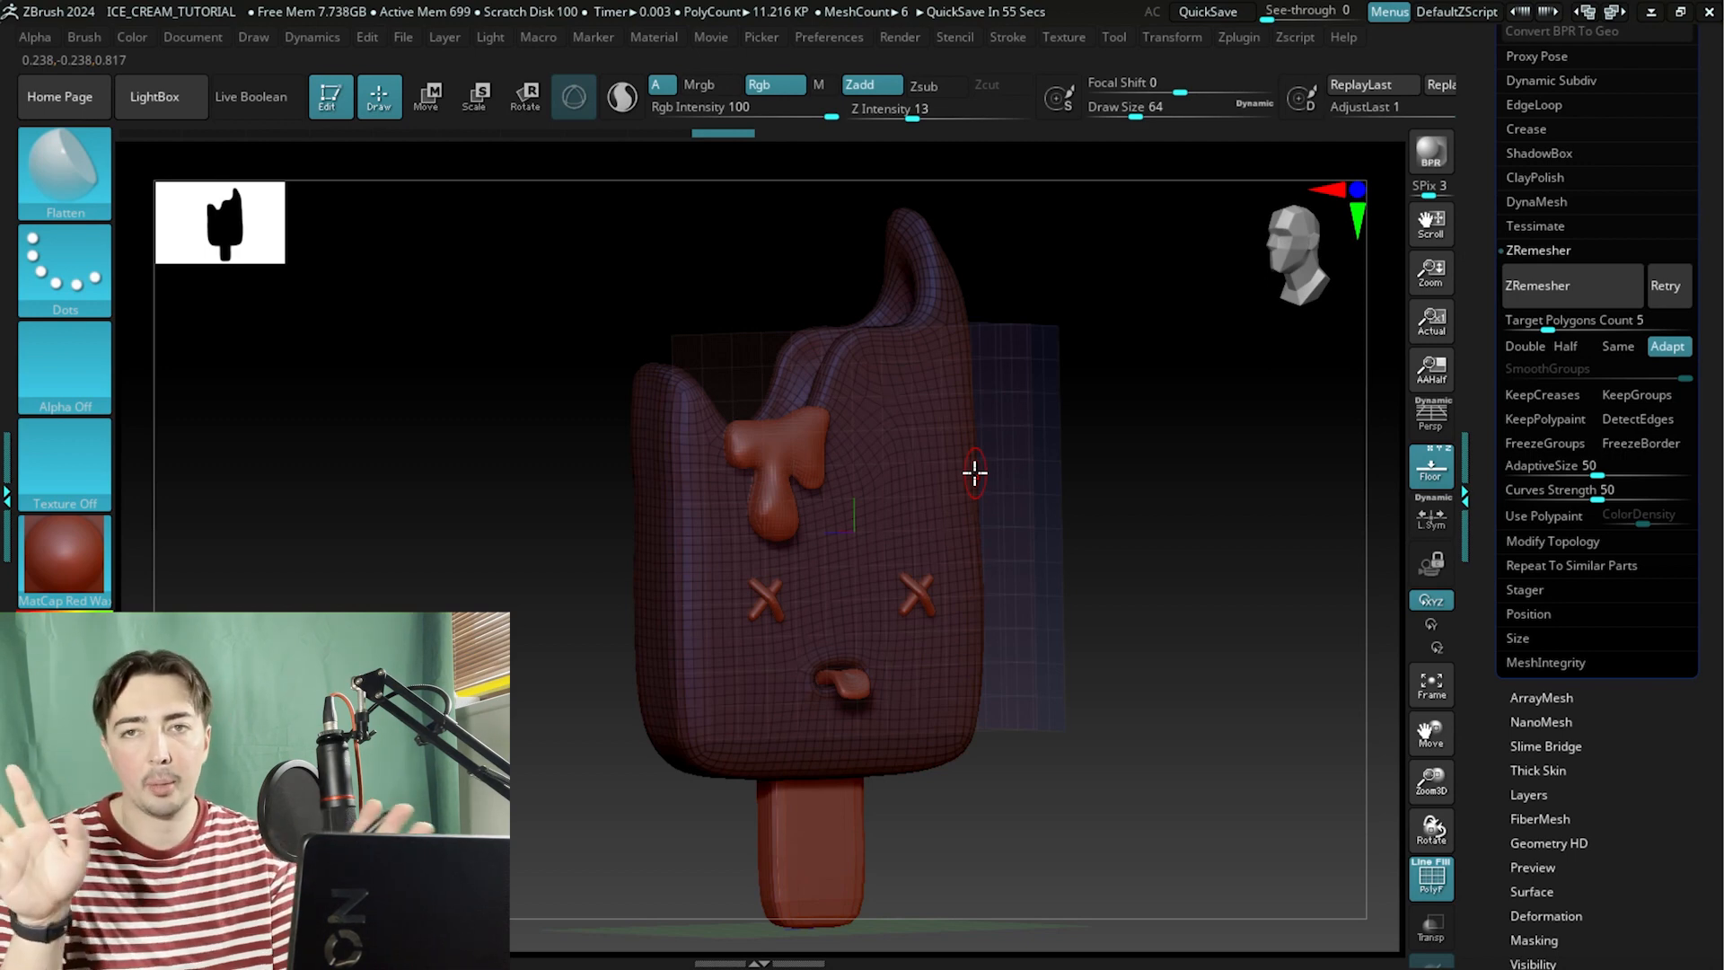
Turn off polyframe and divide the remeshed body once to add a subdivision level.
shift+drag(1128, 421, 1191, 535)
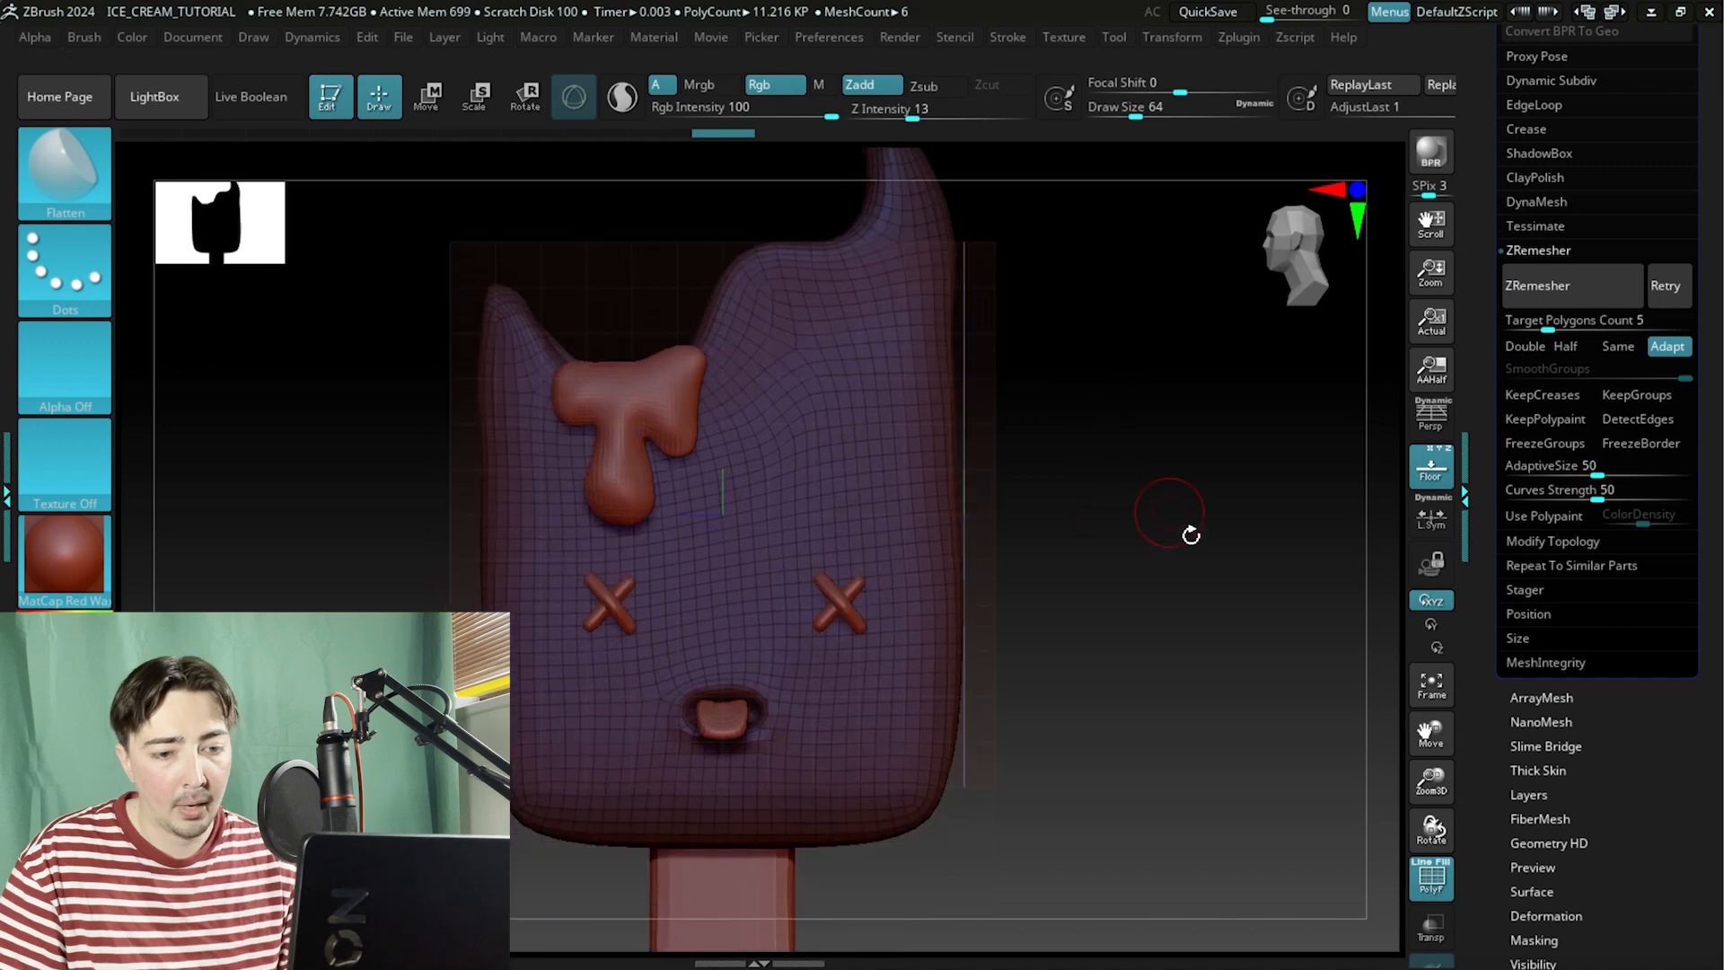
click(1444, 892)
mouse_move(1150, 604)
mouse_down()
mouse_move(1128, 577)
mouse_move(1085, 572)
mouse_move(1139, 585)
mouse_up()
scroll(1459, 237, up, 5)
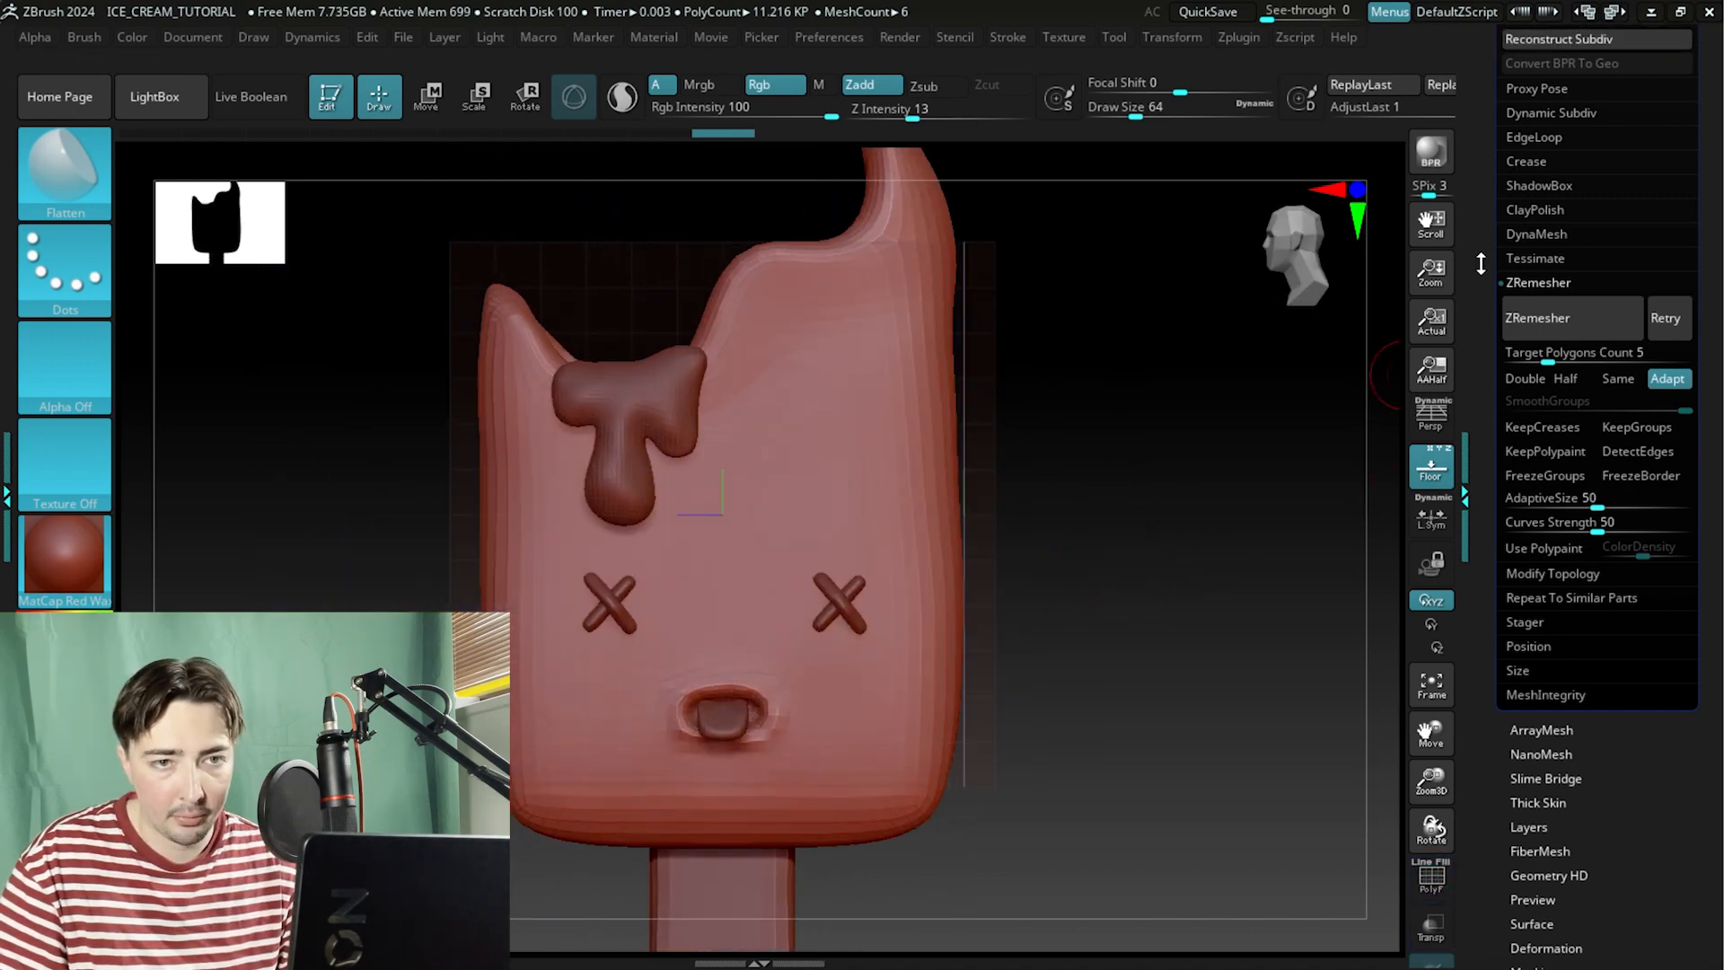
drag(1129, 555, 1320, 510)
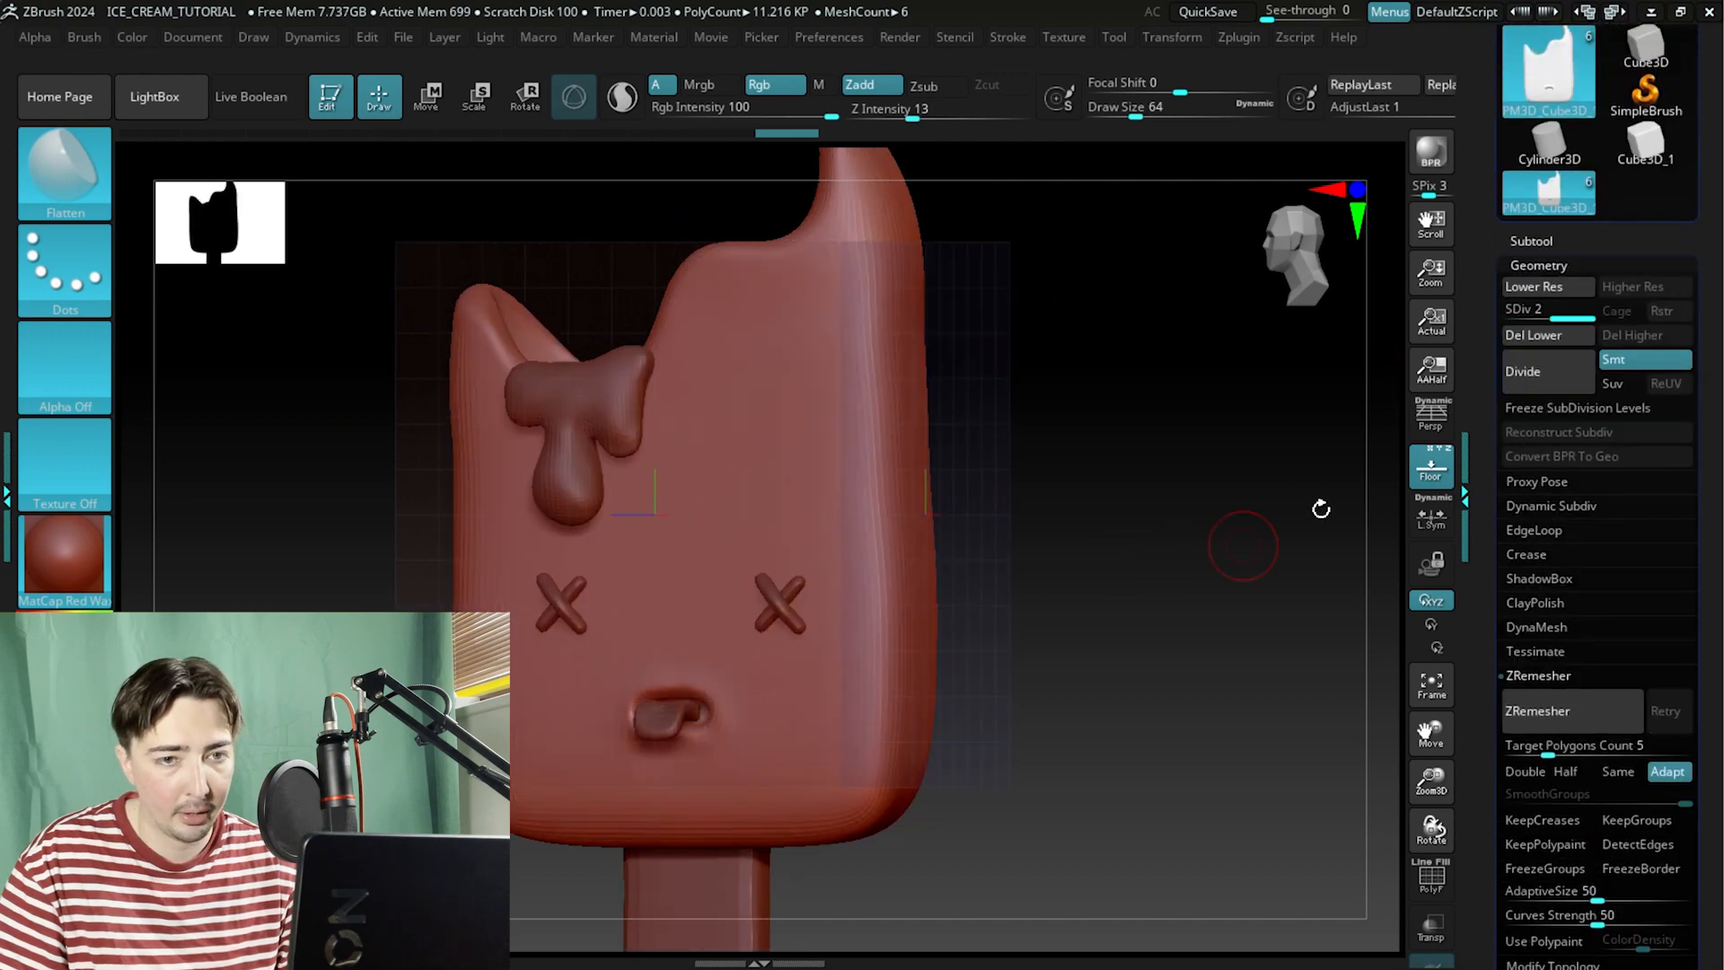
click(1534, 371)
mouse_move(1212, 470)
mouse_down()
mouse_move(1224, 481)
mouse_move(1181, 508)
mouse_move(1239, 509)
mouse_move(1174, 508)
mouse_move(1211, 485)
mouse_up()
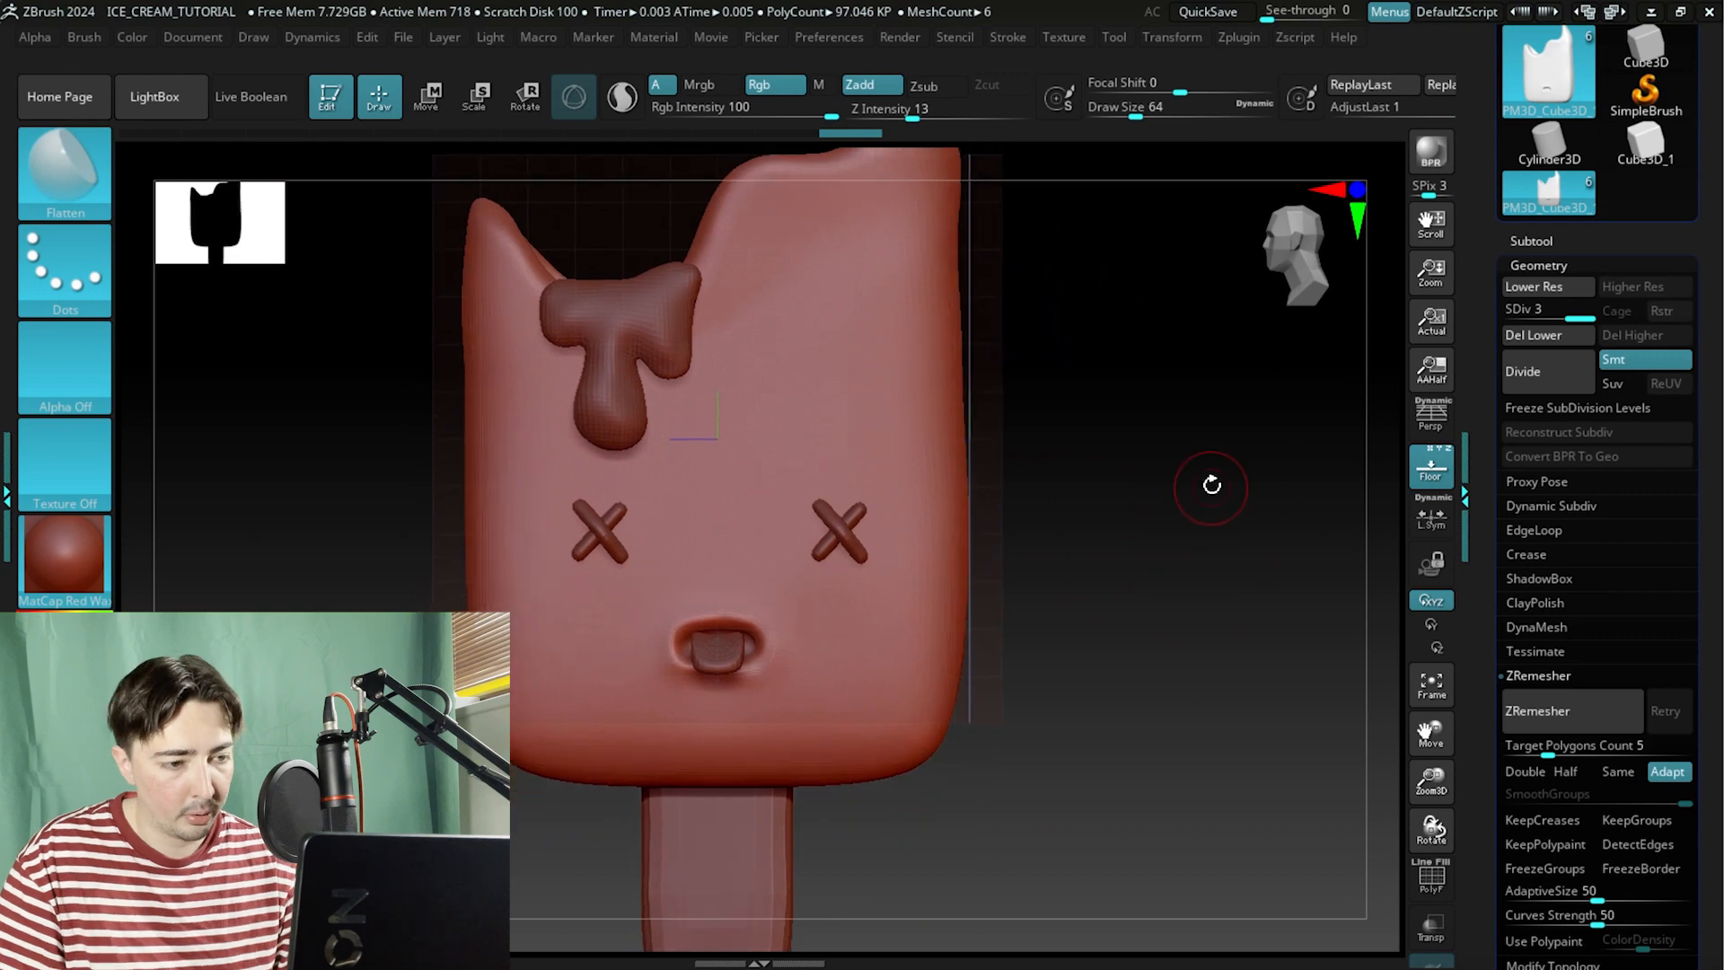
Step down to the lower subdivision level and inspect the wireframe around the drip and top from several angles.
key(shift+d)
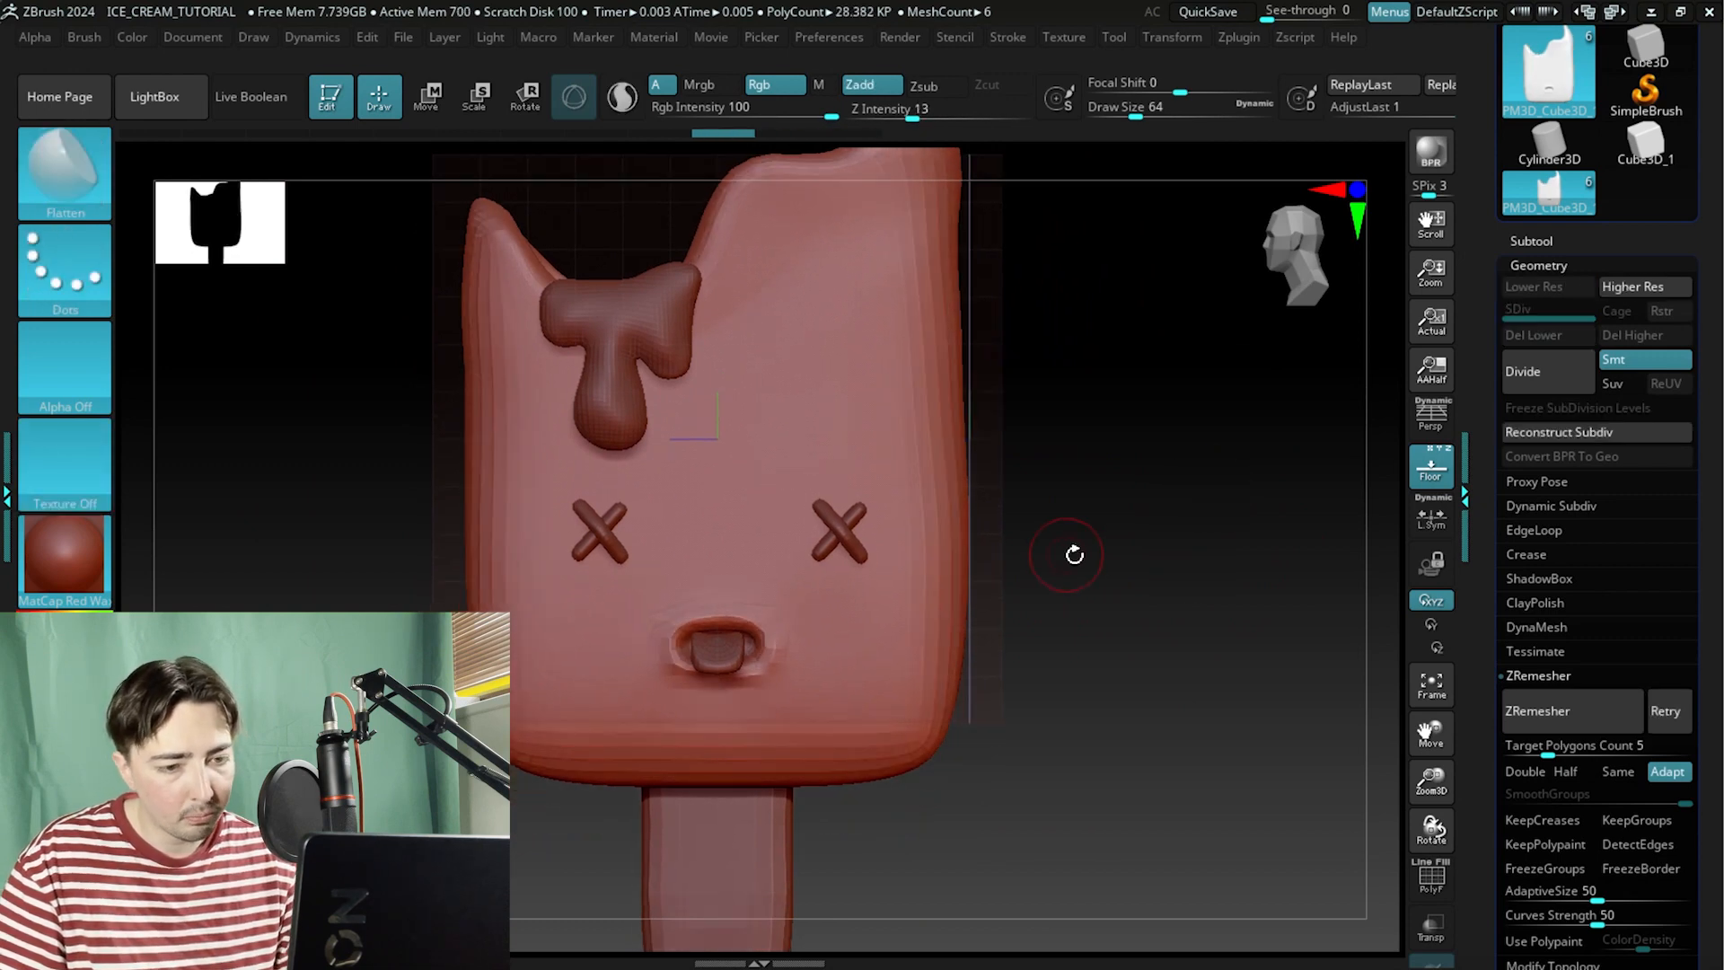
click(1430, 879)
alt+drag(1202, 482, 1308, 752)
click(1434, 891)
click(1434, 883)
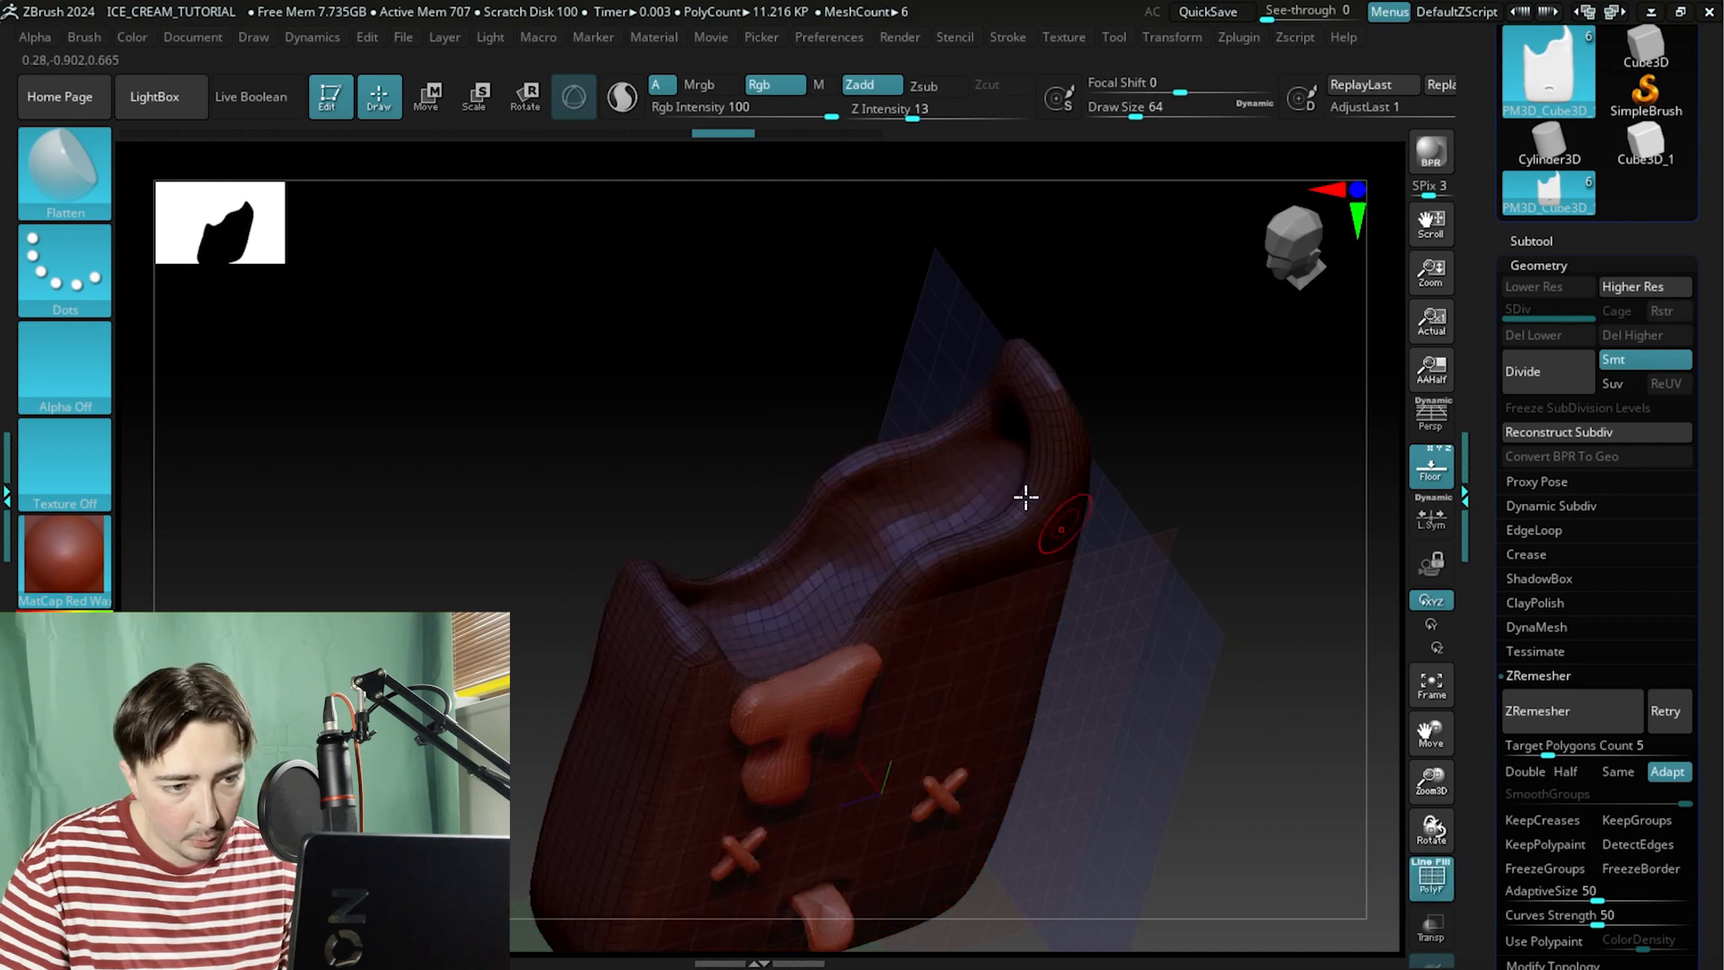
drag(1072, 631, 1243, 629)
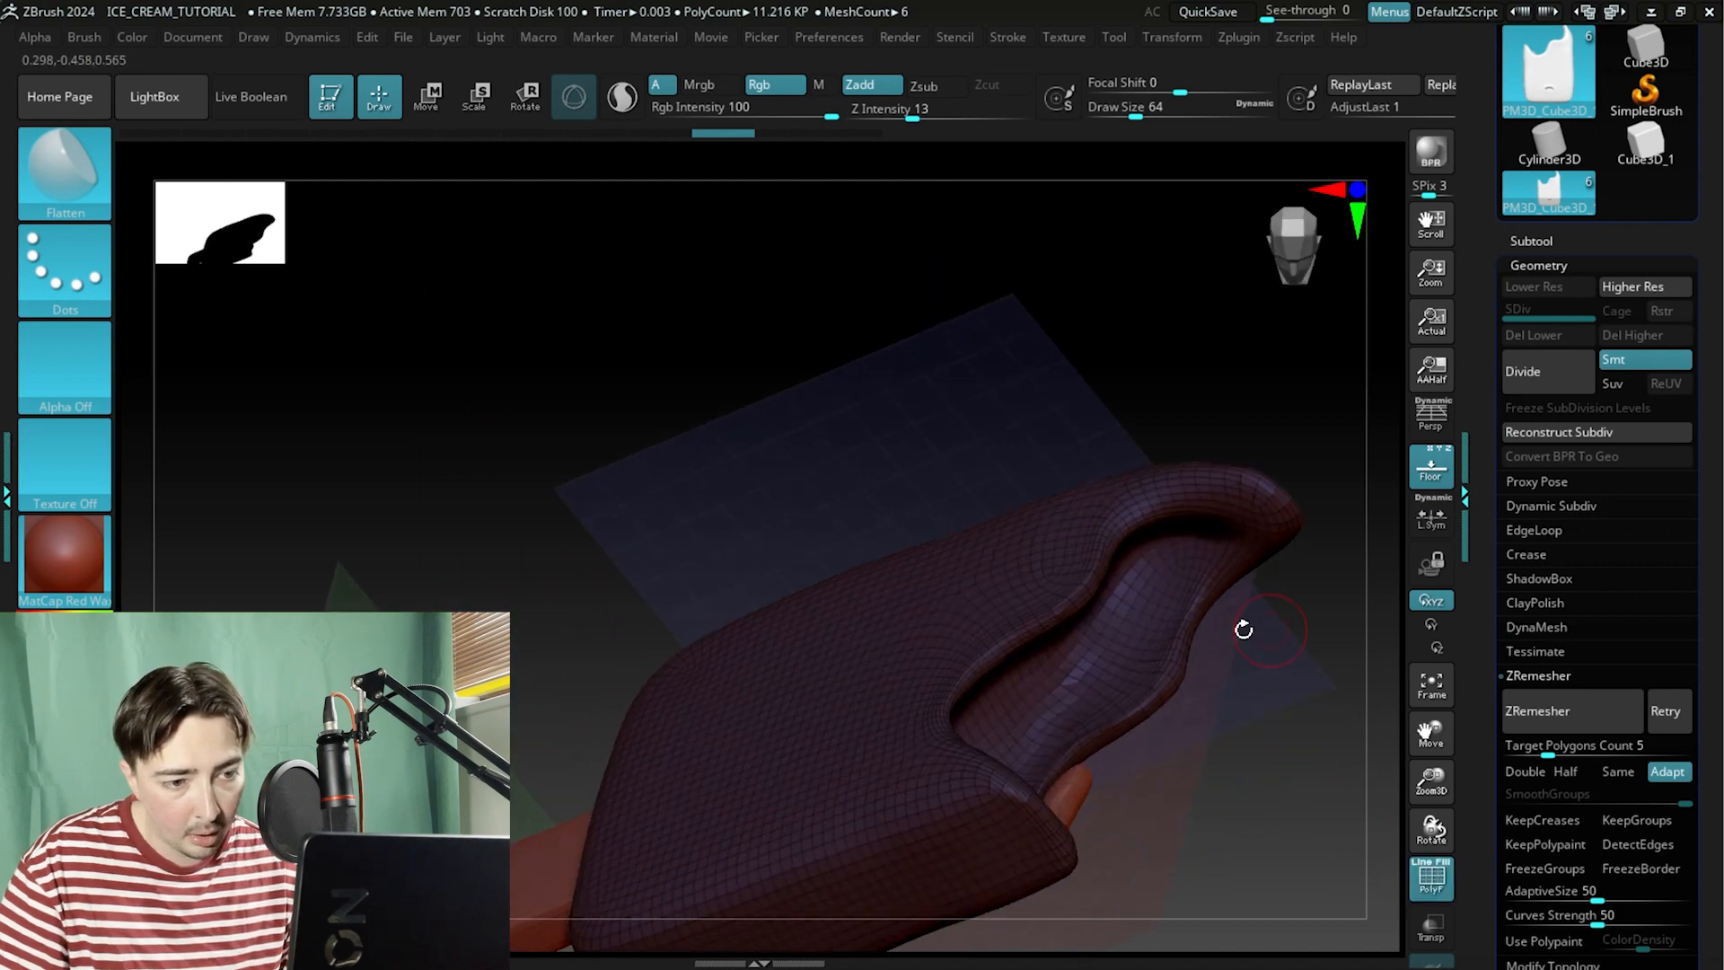
drag(912, 448, 1063, 576)
alt+drag(1232, 690, 1169, 548)
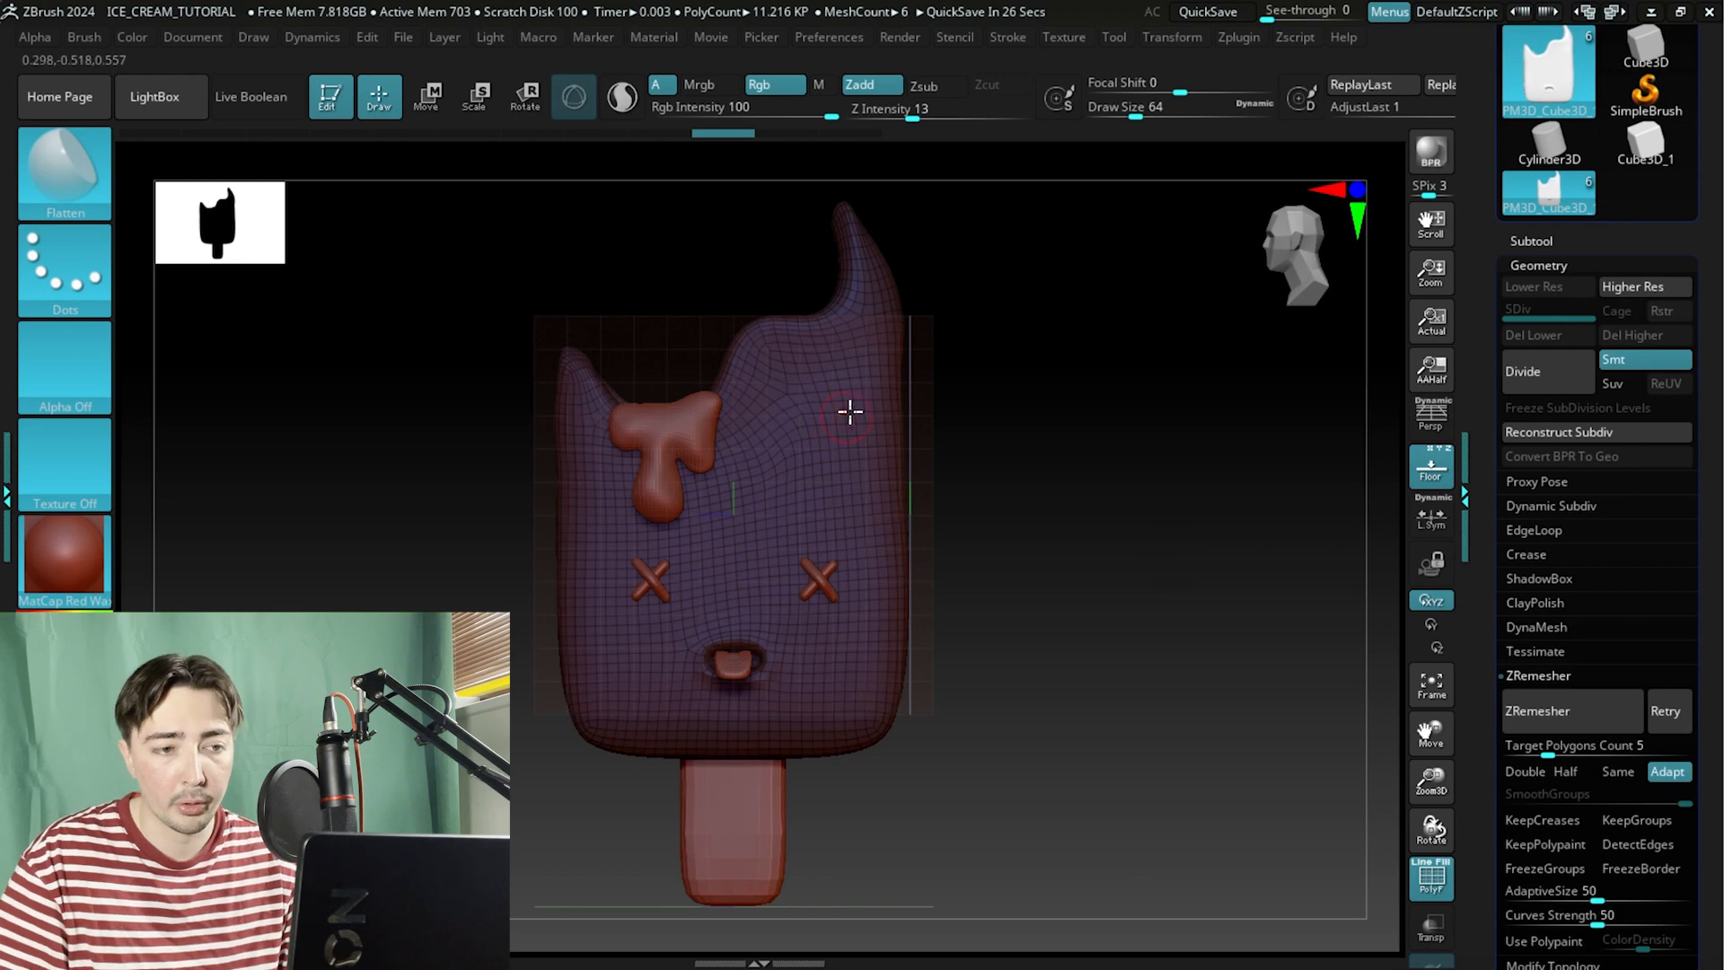
alt+drag(1022, 346, 1090, 477)
Toggle the polyframe display off and on while orbiting to inspect the body's side profile.
click(1428, 894)
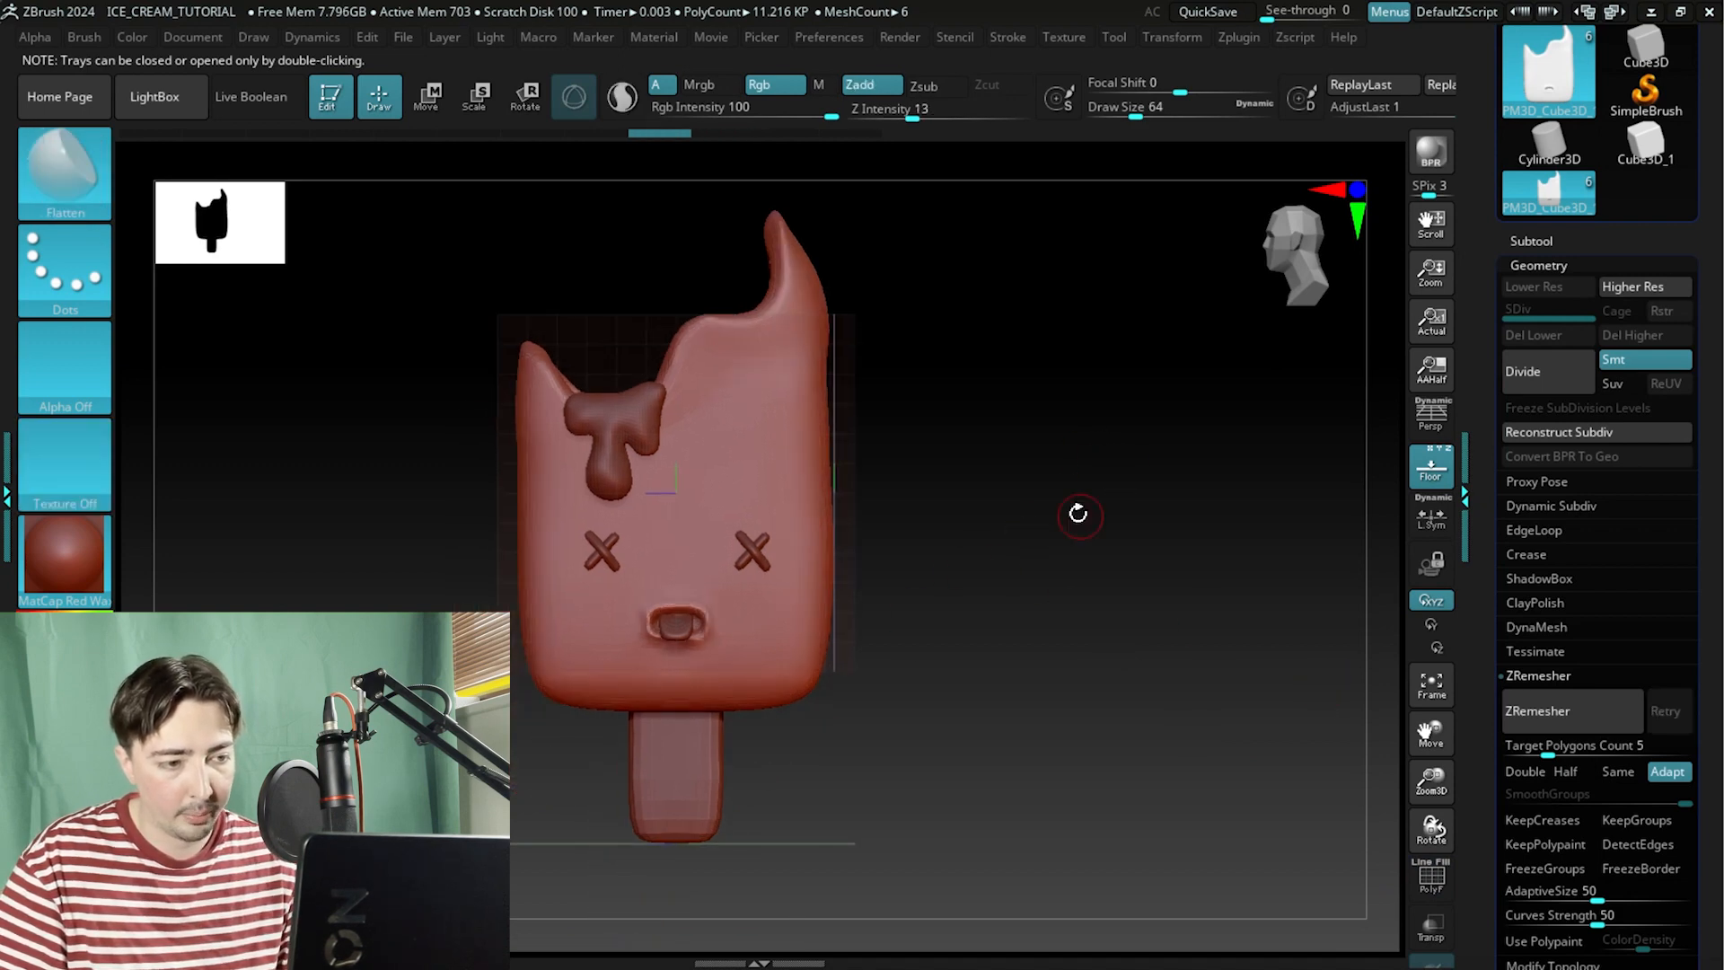
drag(1078, 513, 1071, 637)
click(1431, 878)
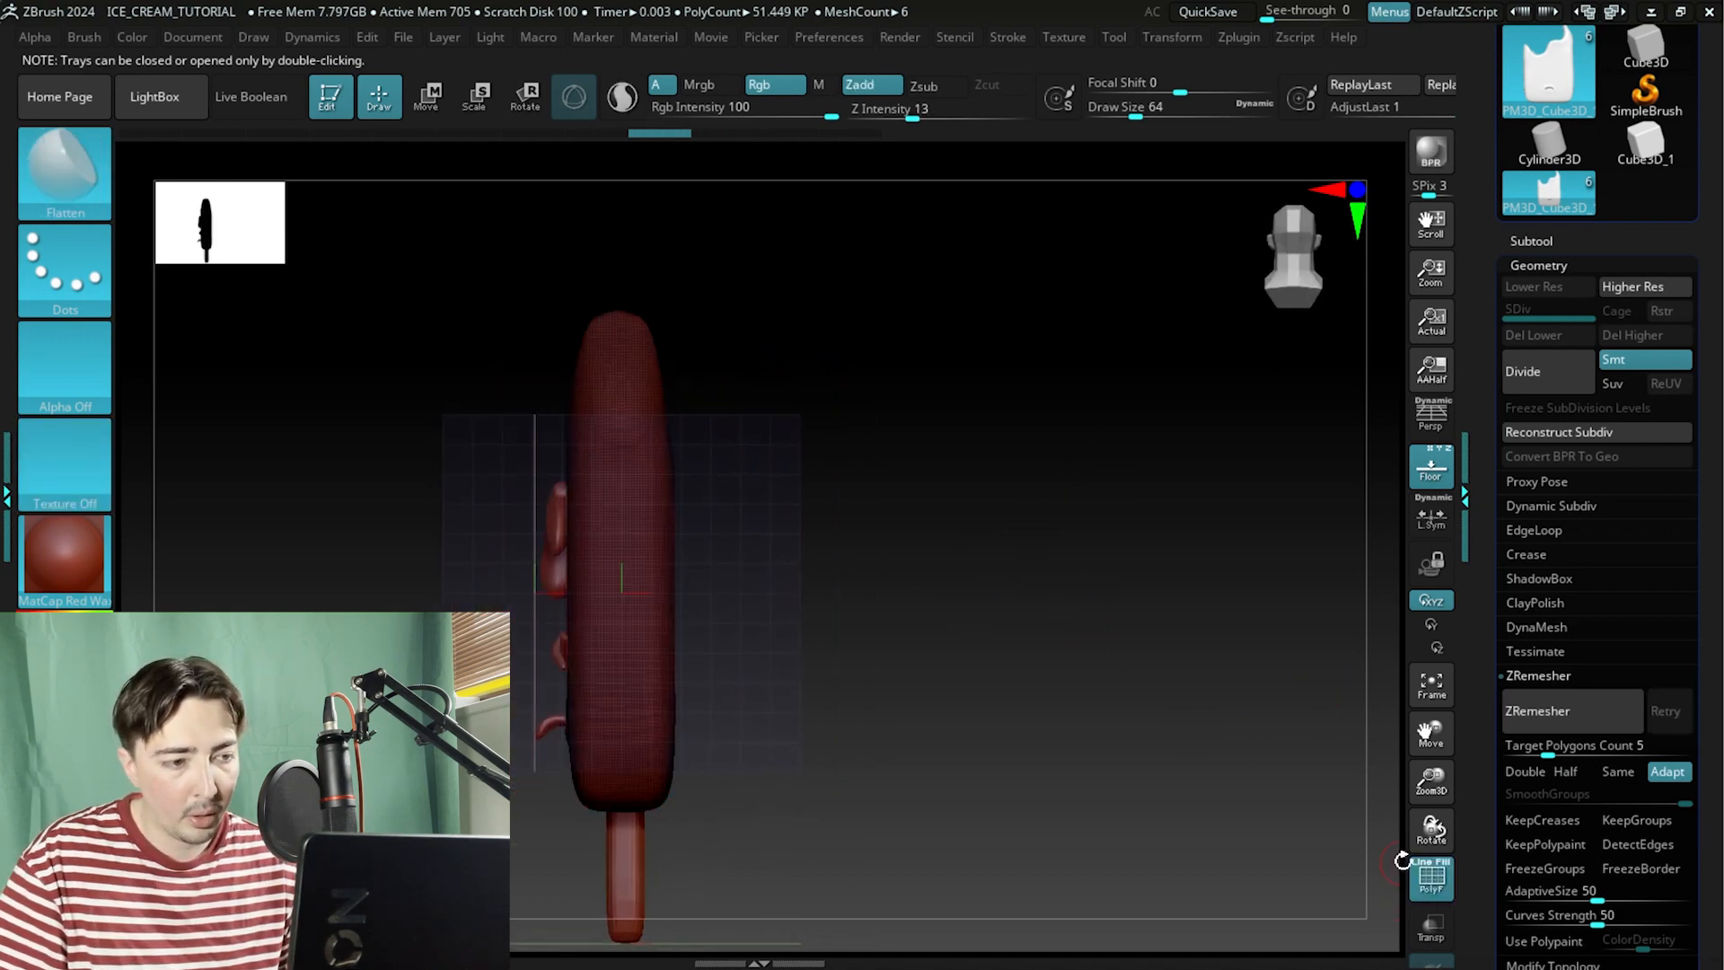
click(1431, 880)
drag(923, 628, 973, 646)
drag(862, 646, 954, 504)
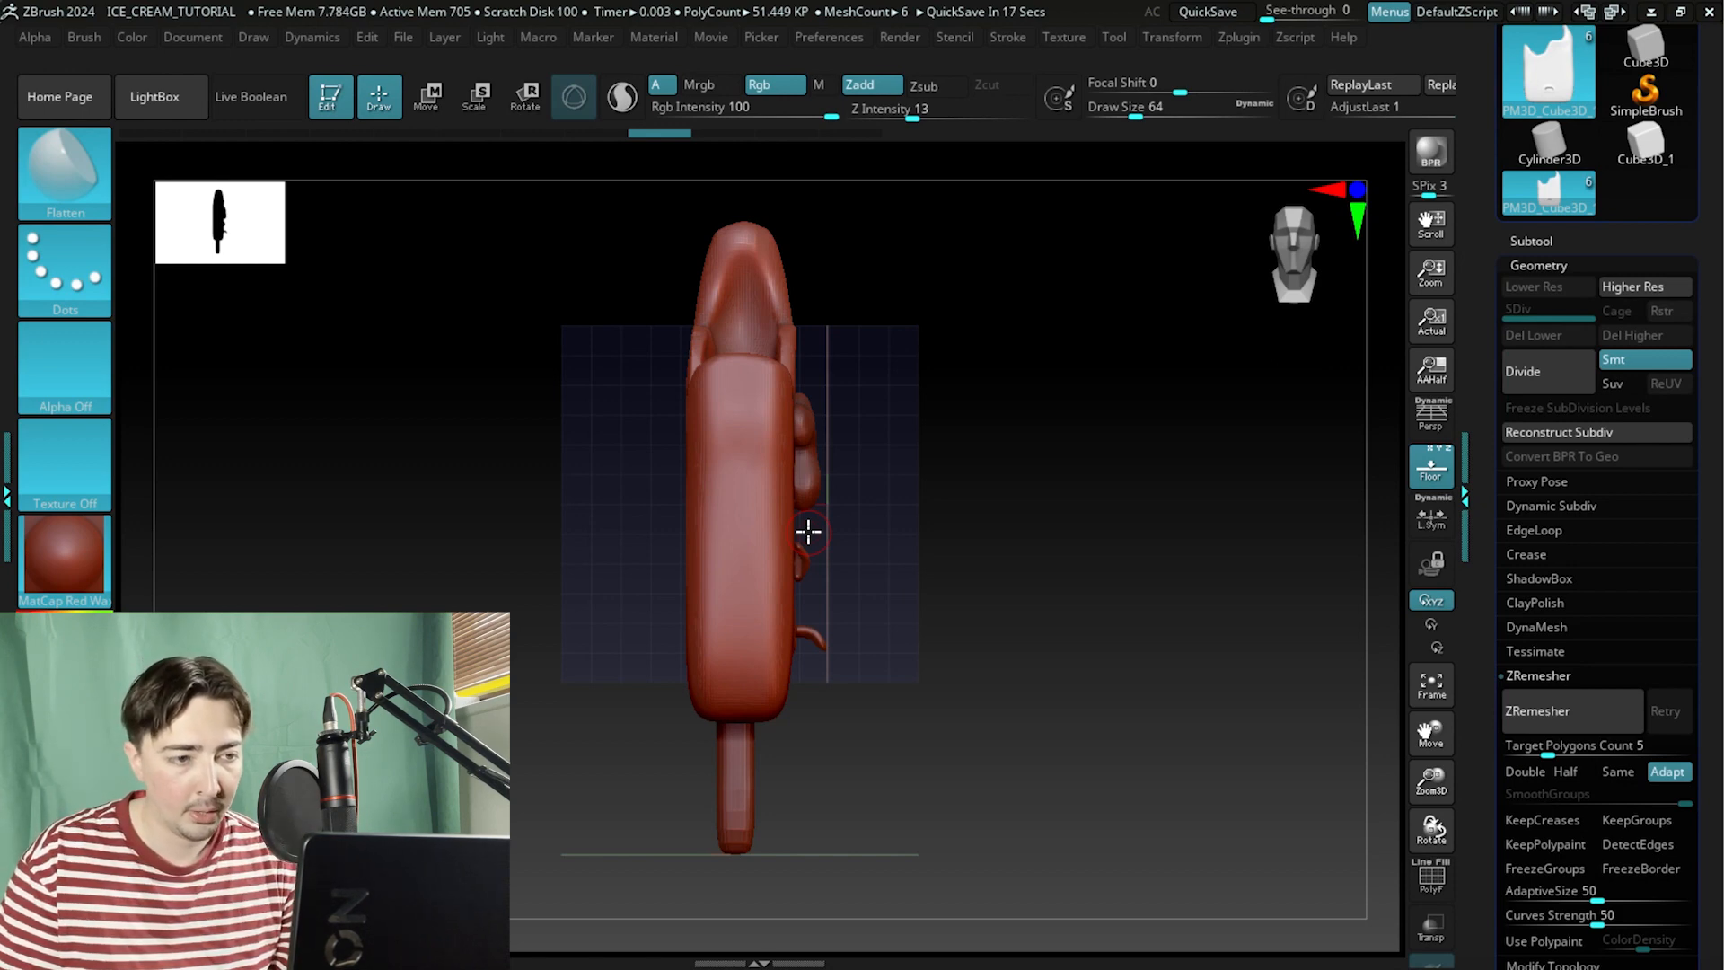
drag(982, 505, 1017, 496)
key(ctrl)
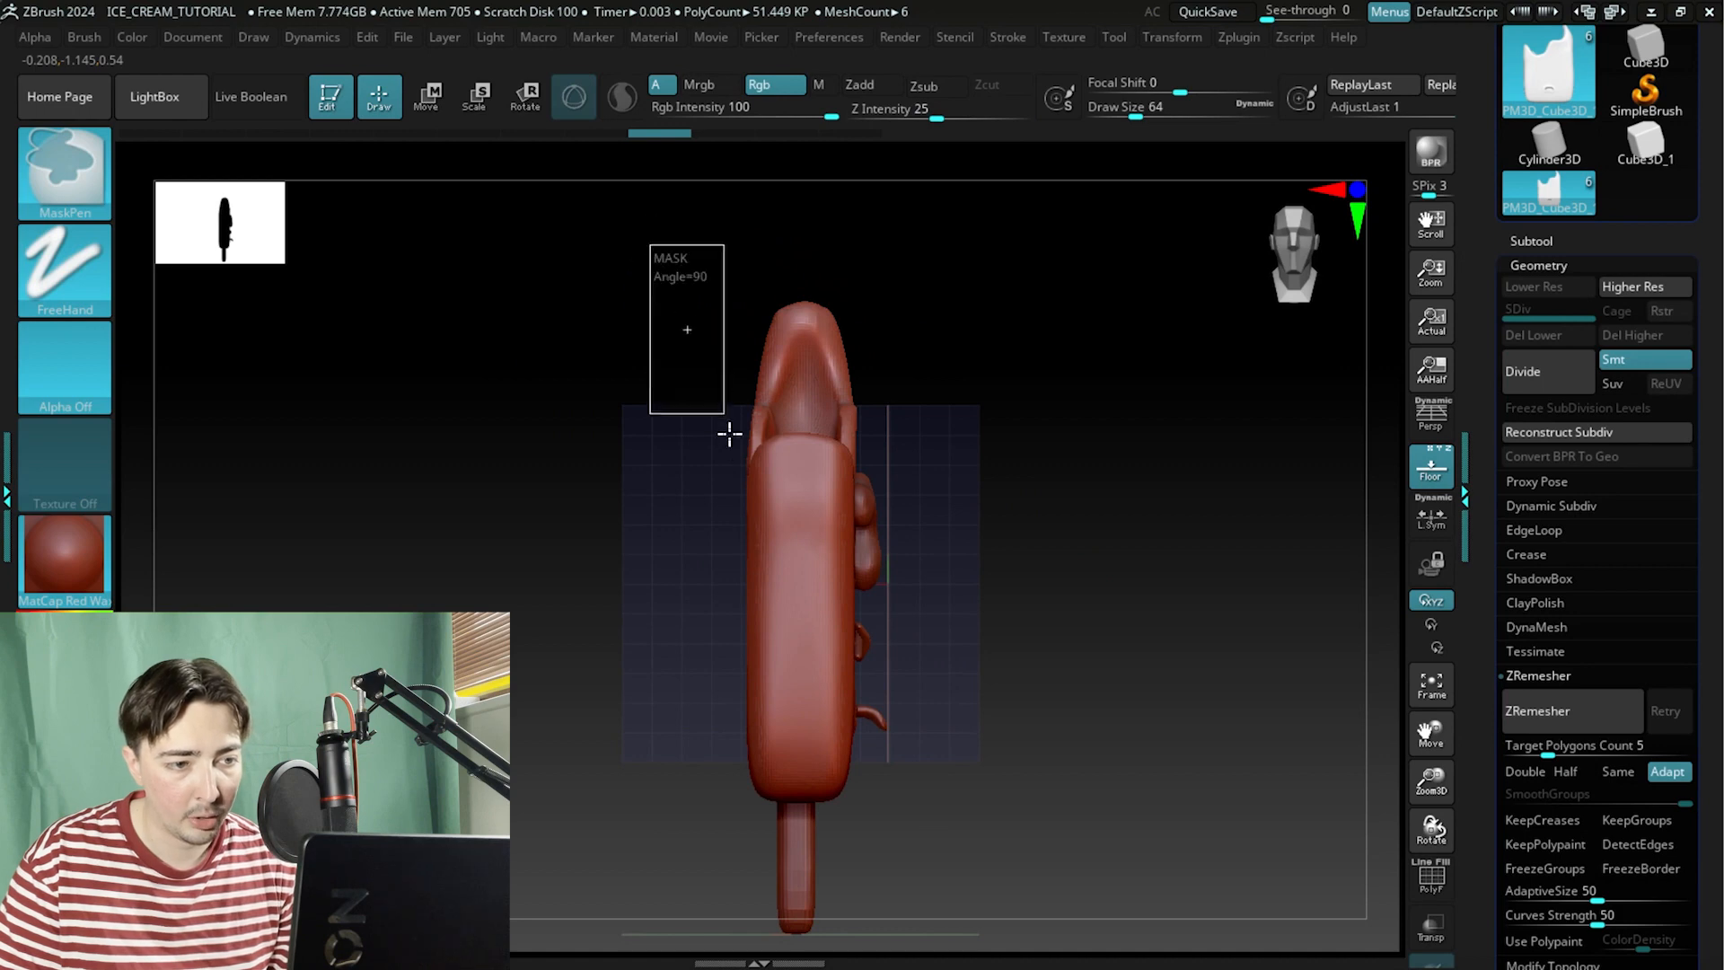
drag(800, 873, 800, 875)
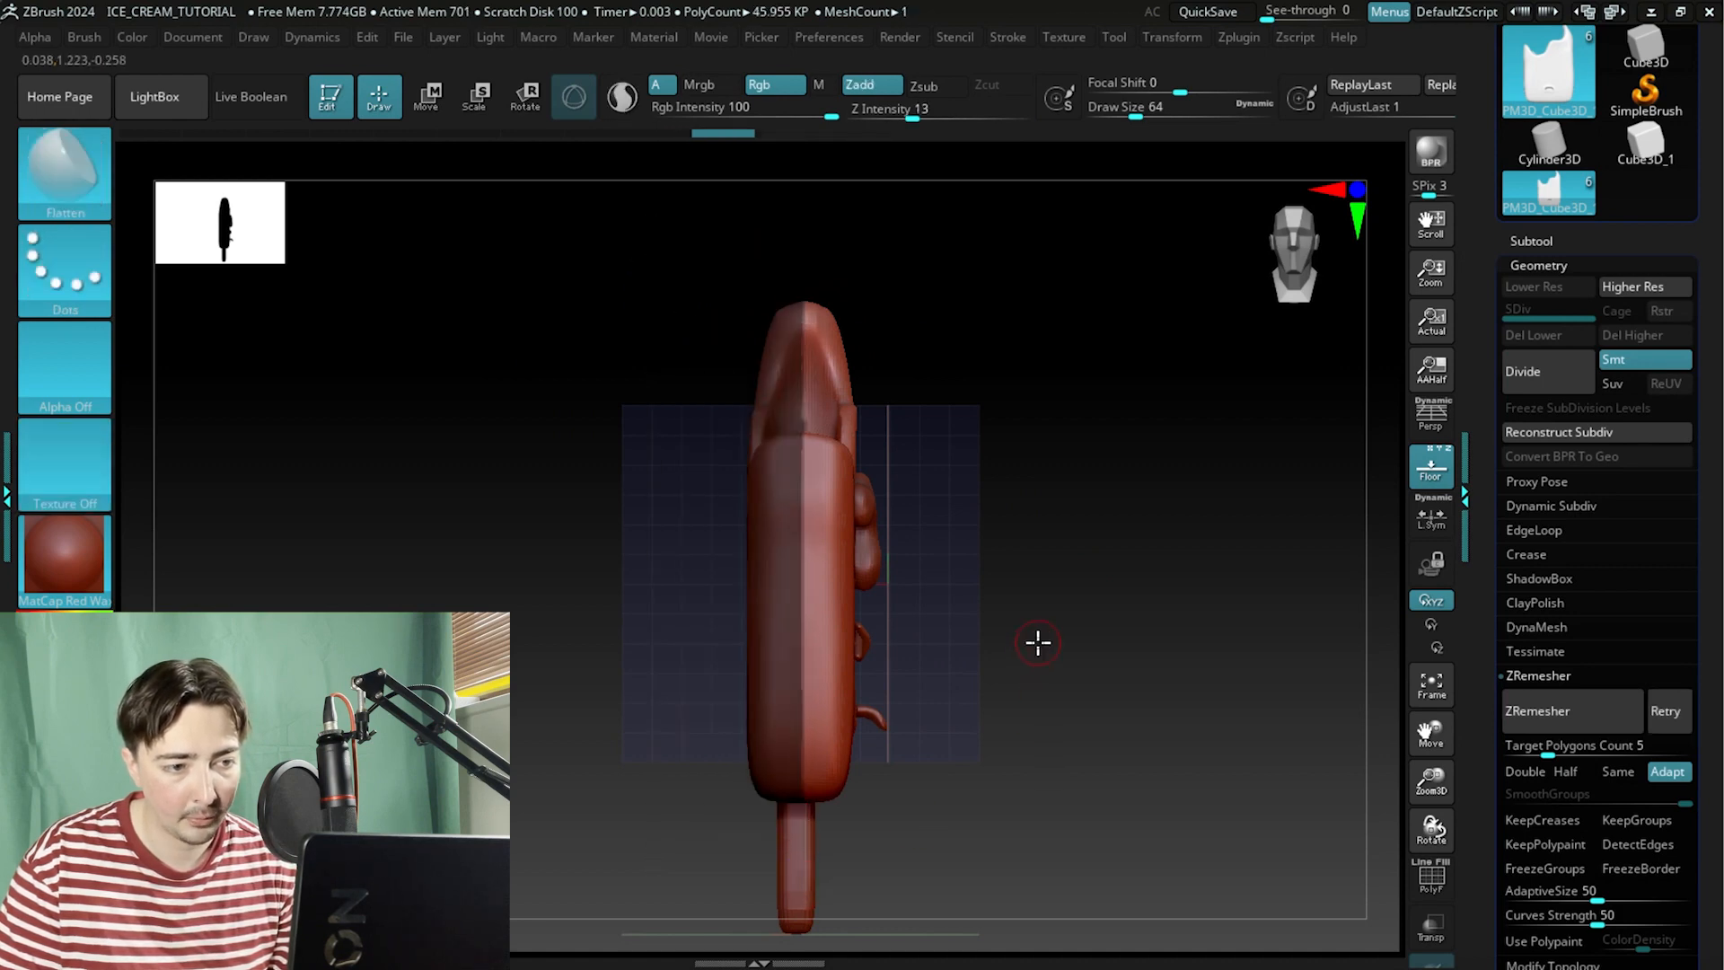
mouse_move(1038, 642)
mouse_down()
mouse_move(812, 639)
mouse_move(1035, 649)
mouse_up()
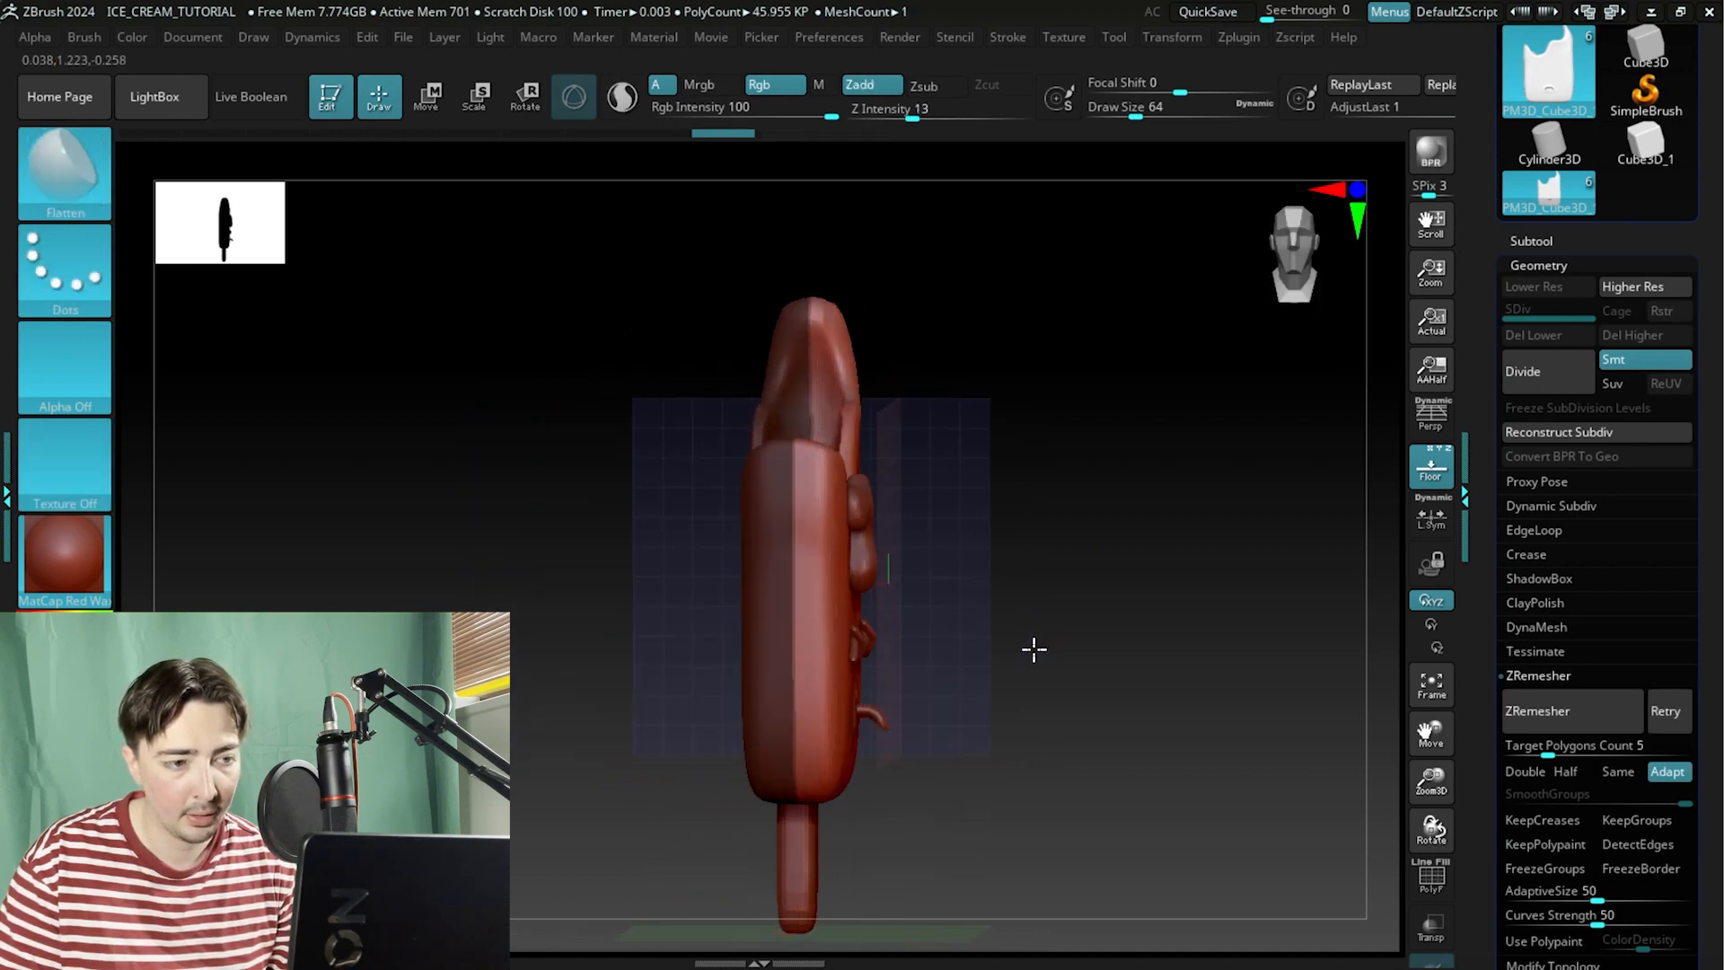
drag(1038, 545, 992, 655)
Toggle polyframe again and orbit to check the wireframe over the top, drip and front of the body.
click(1433, 887)
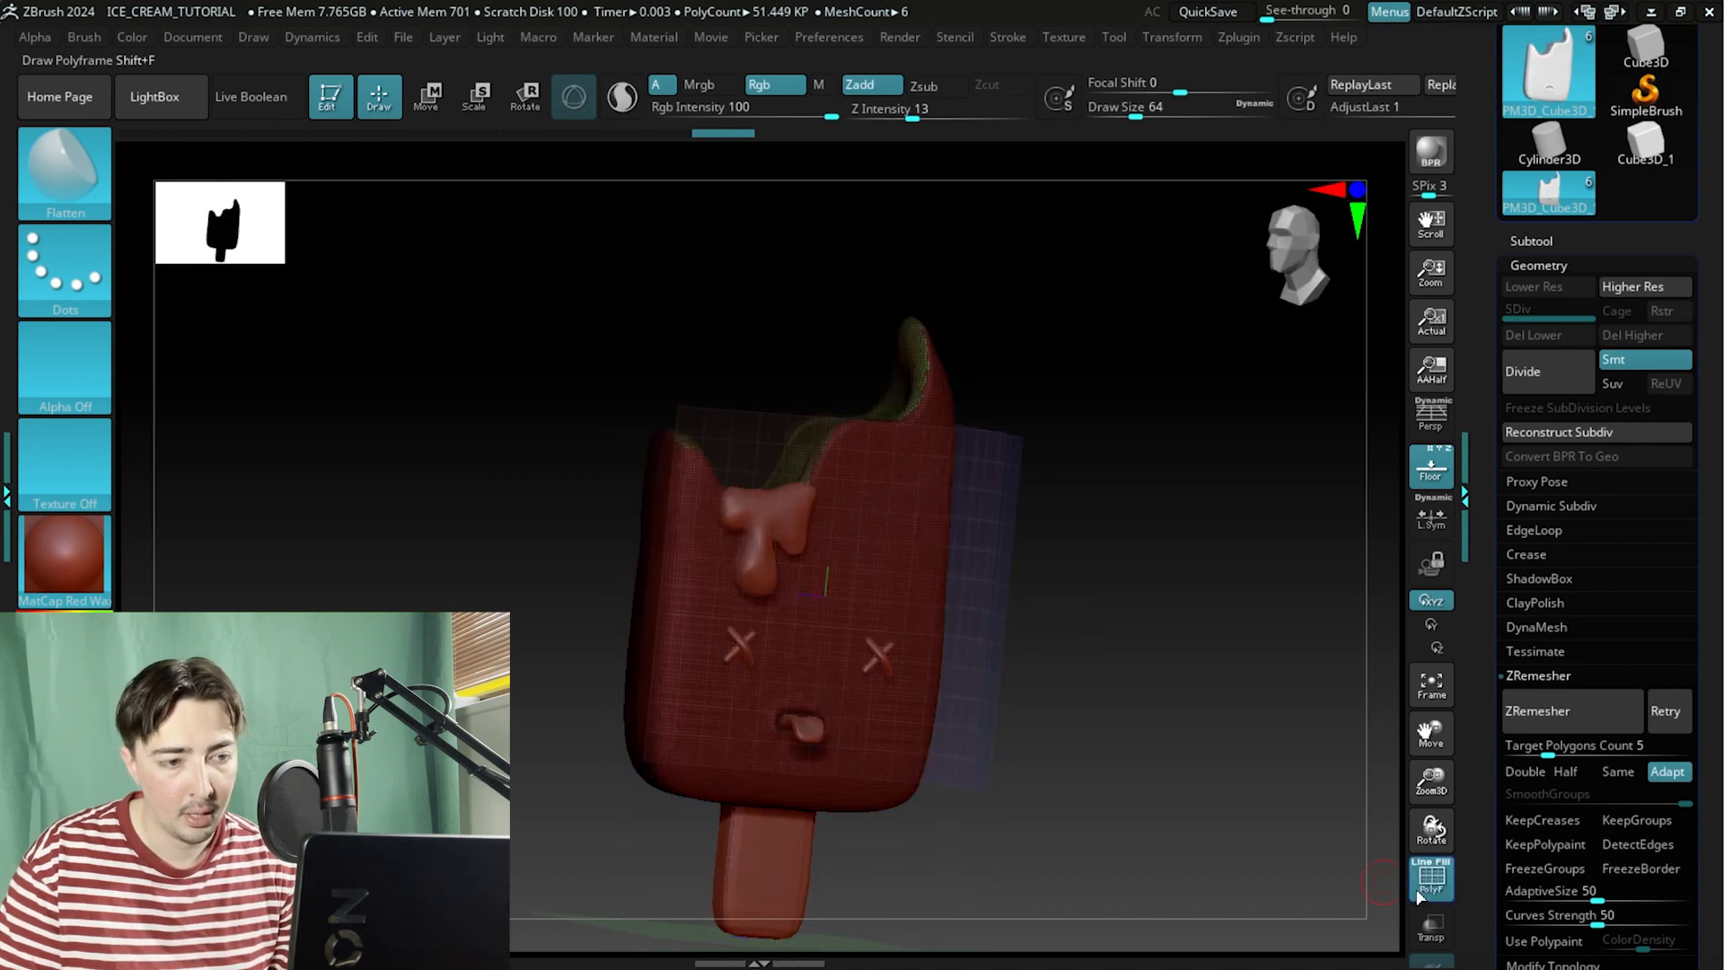
click(1431, 887)
drag(1258, 785, 1234, 736)
click(1421, 897)
ctrl+drag(1089, 521, 1096, 593)
alt+drag(1136, 334, 1116, 504)
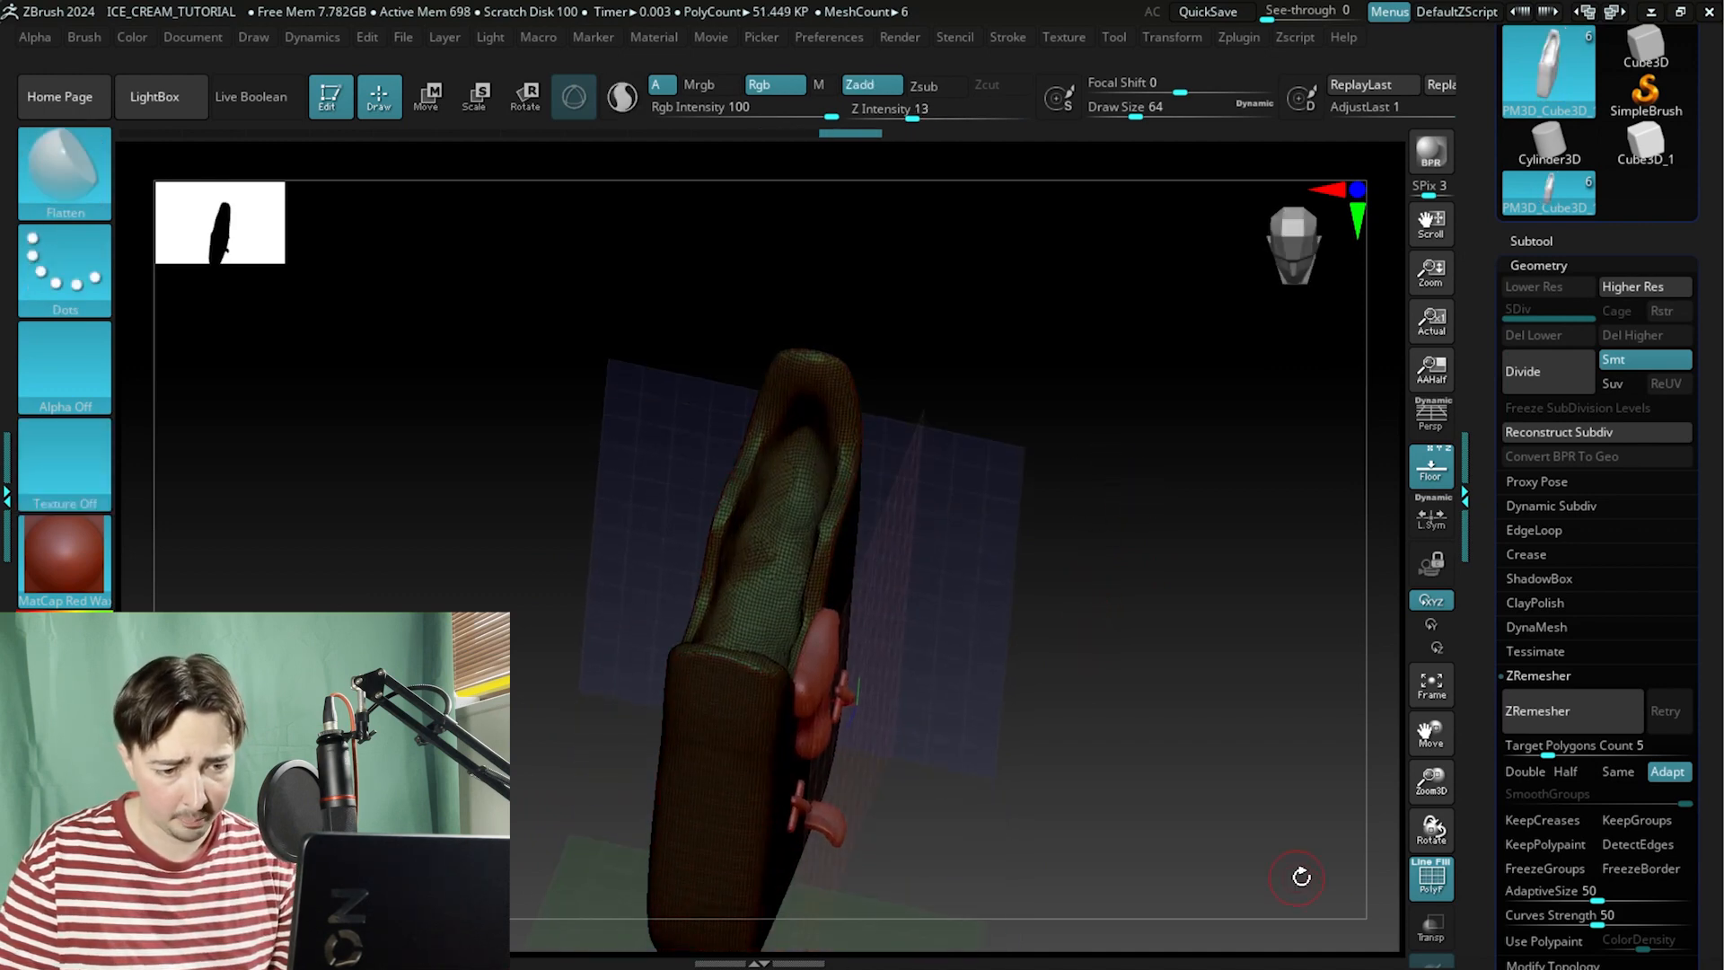
click(1429, 876)
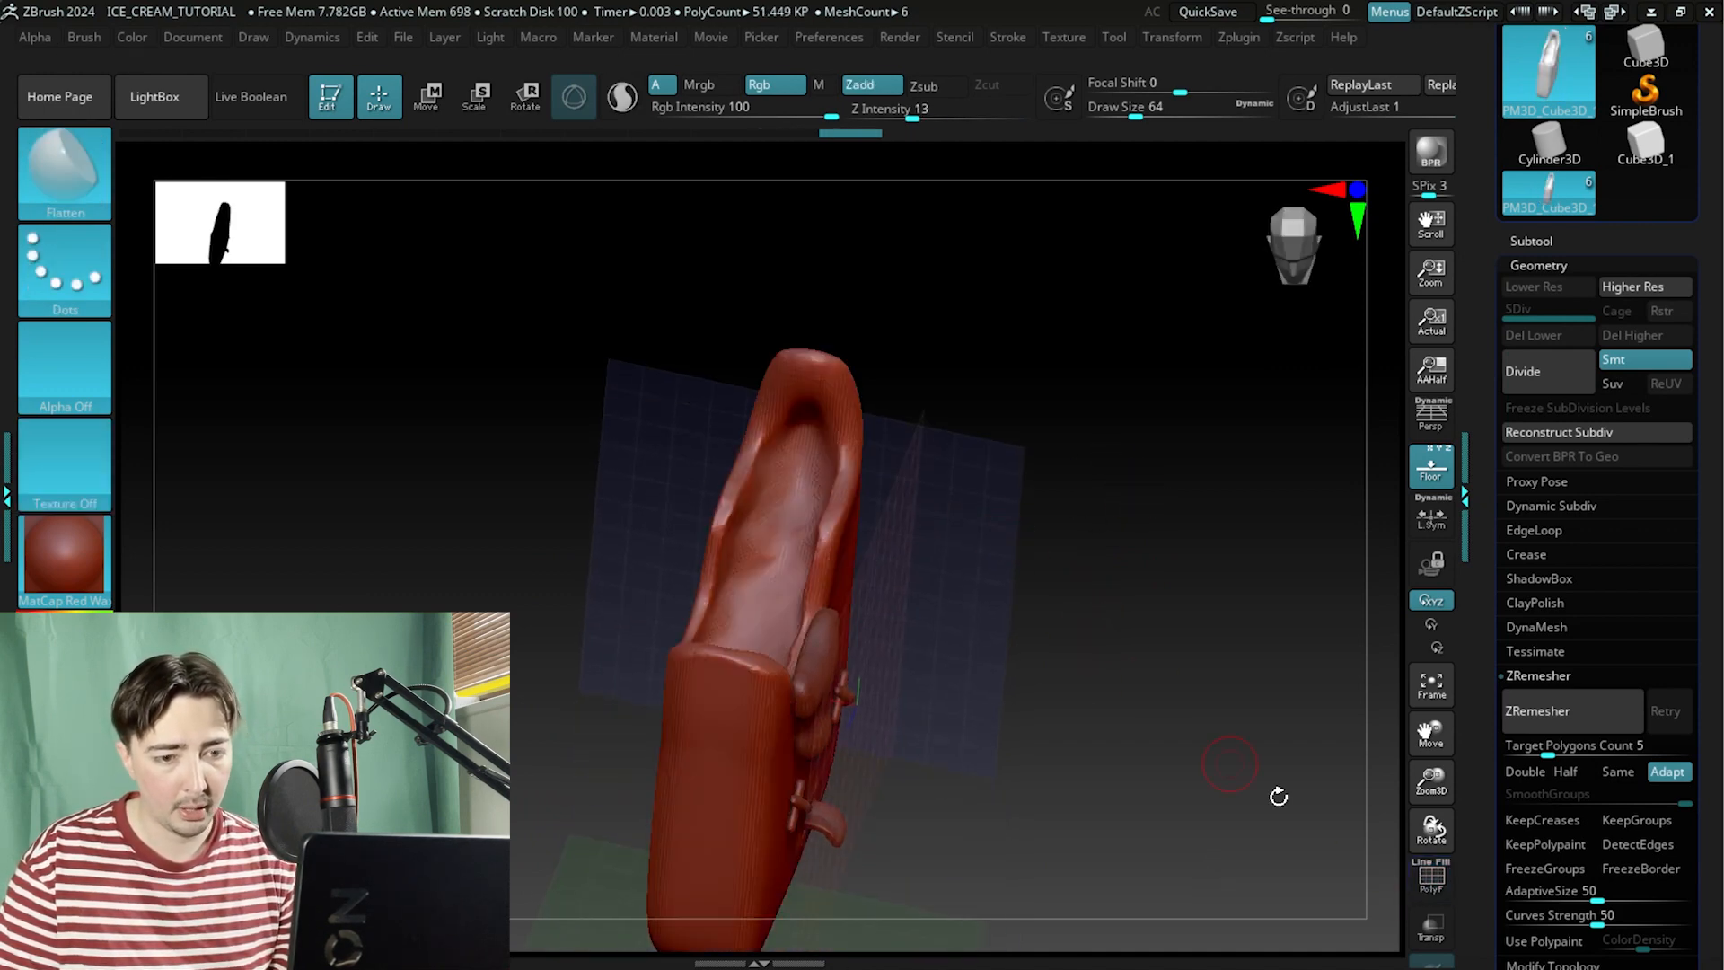
drag(1076, 751, 1108, 708)
click(1423, 882)
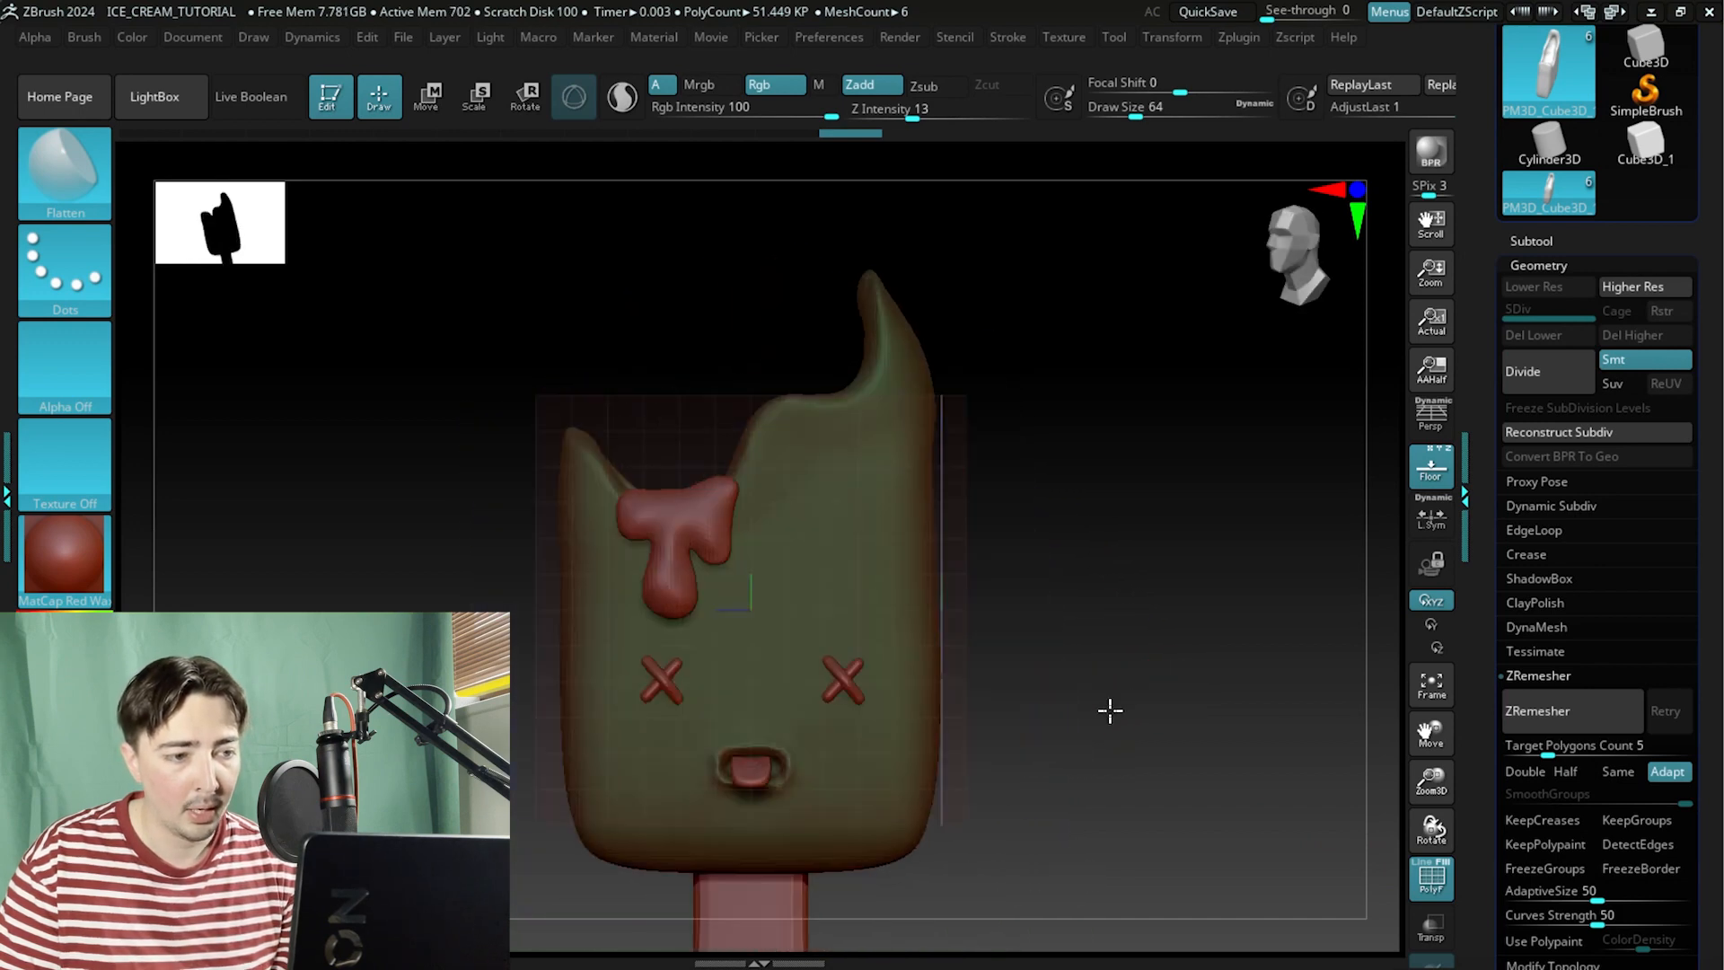
Switch the model's material to MatCap Gray and orbit to view the polygroup colours.
click(61, 537)
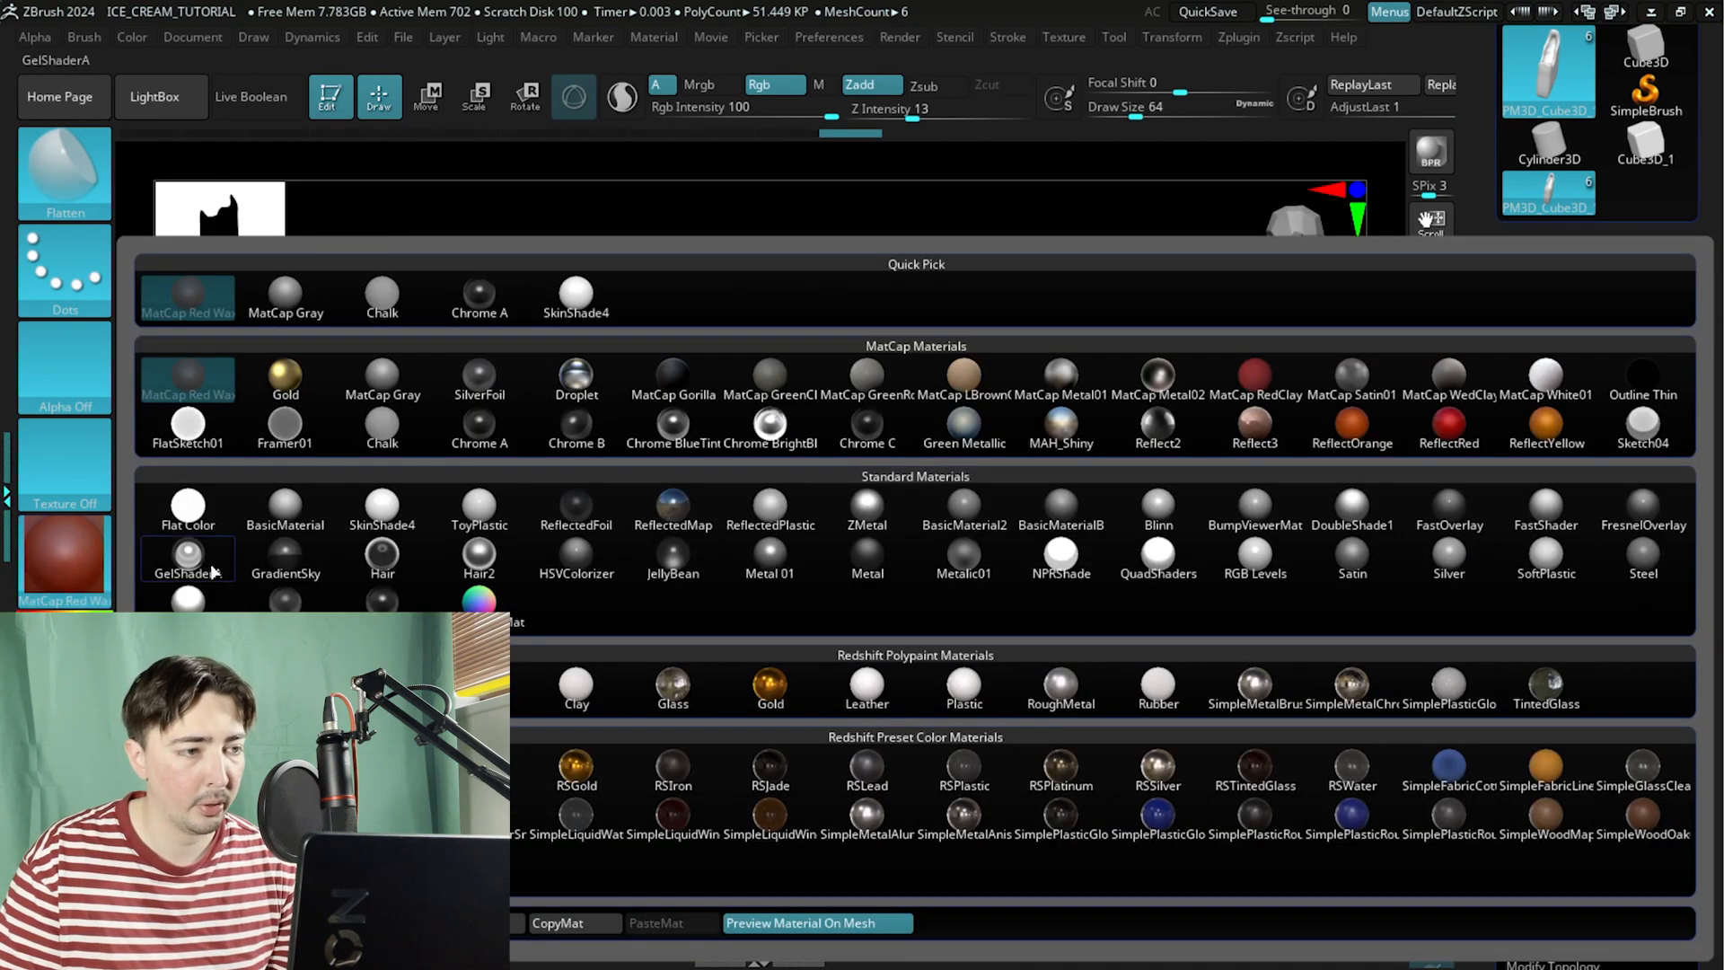
click(287, 303)
drag(539, 608, 682, 646)
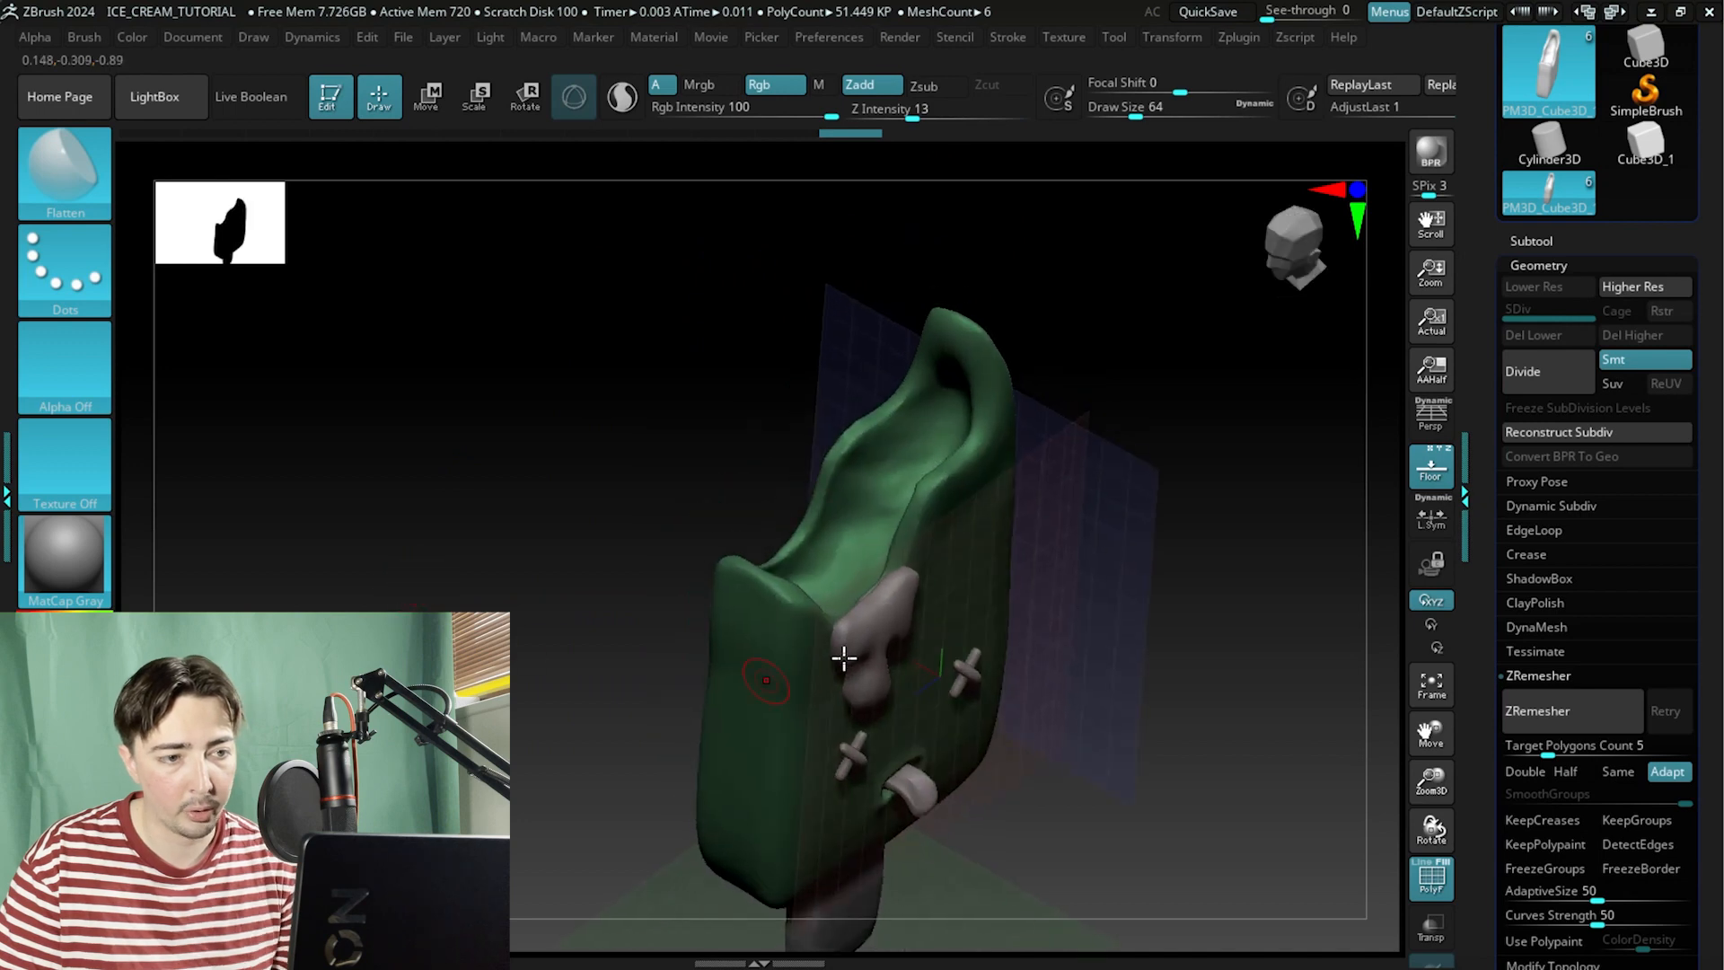
Toggle polyframe, frame the model and inspect the body from the side.
click(1425, 870)
click(1427, 871)
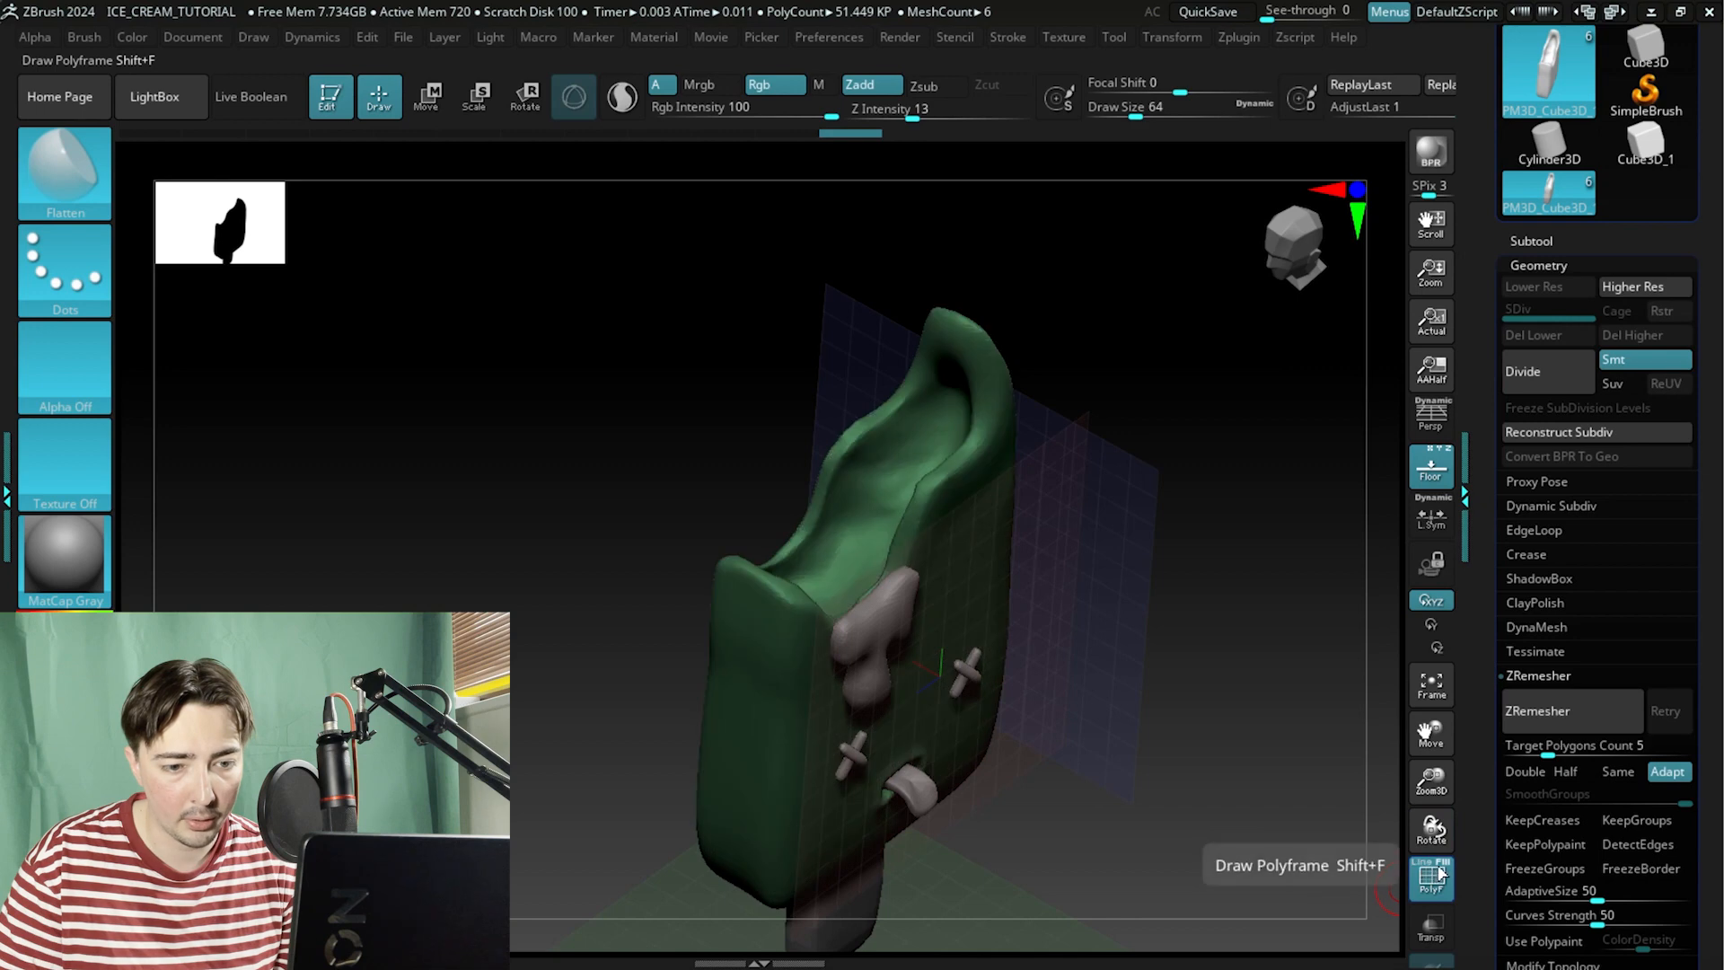
click(1436, 871)
click(1437, 871)
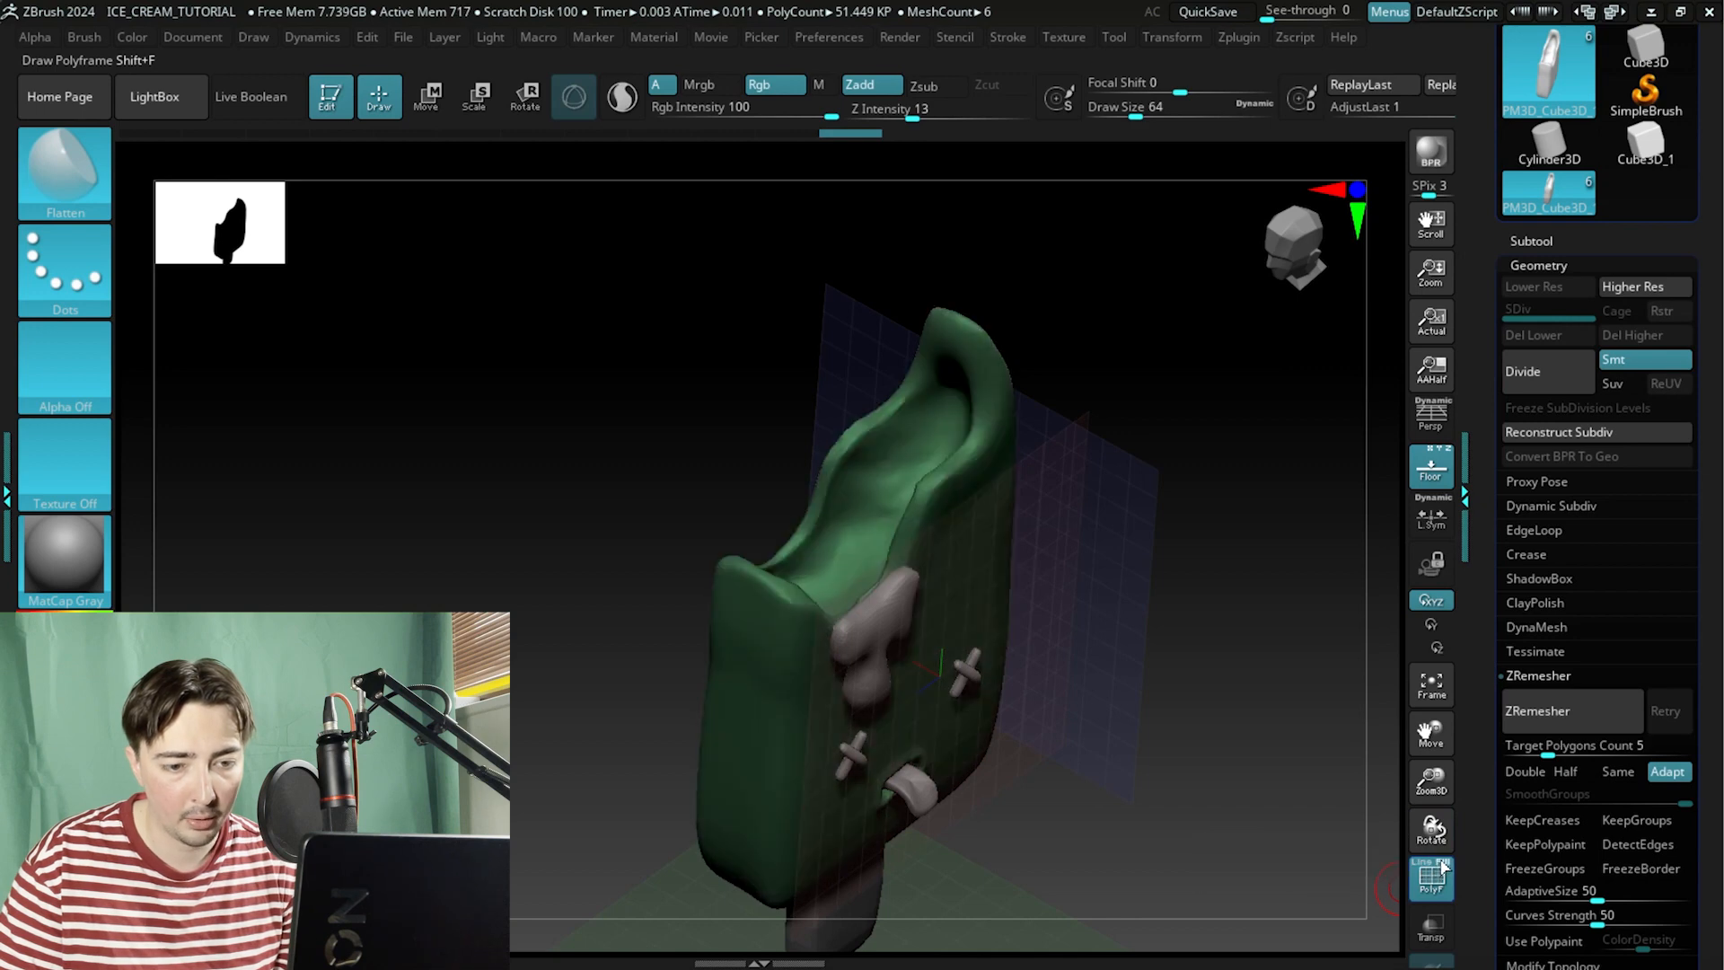
drag(1033, 636, 1207, 589)
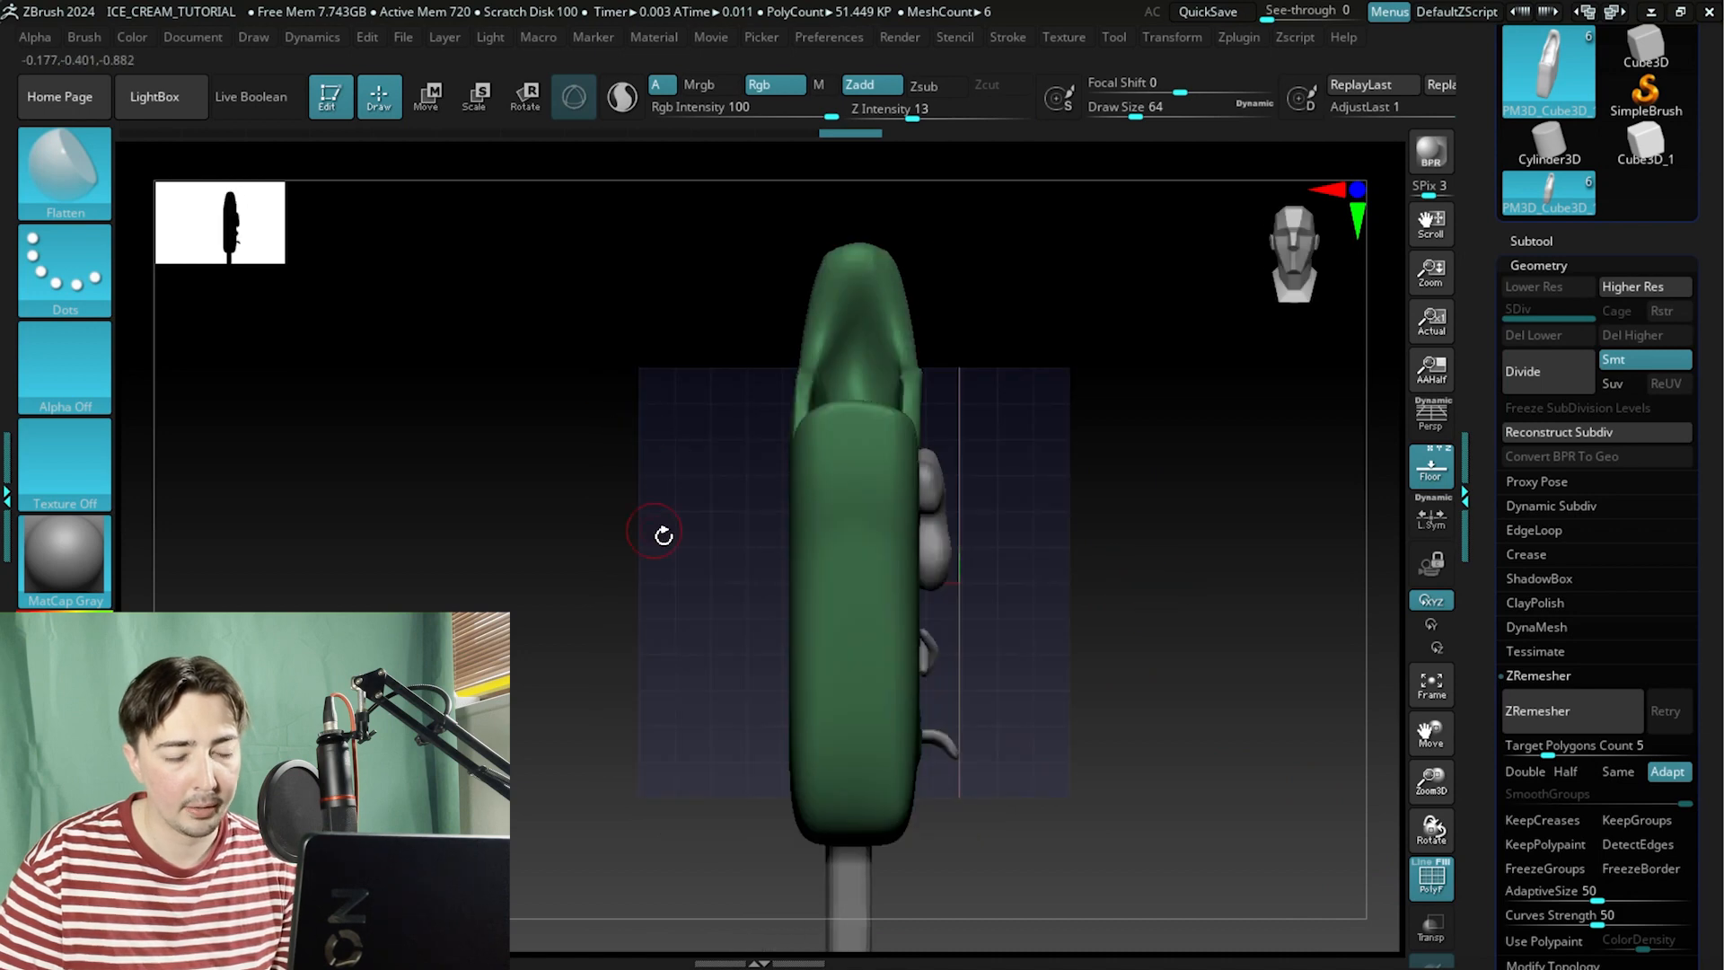
key(f)
ctrl+drag(637, 243, 787, 752)
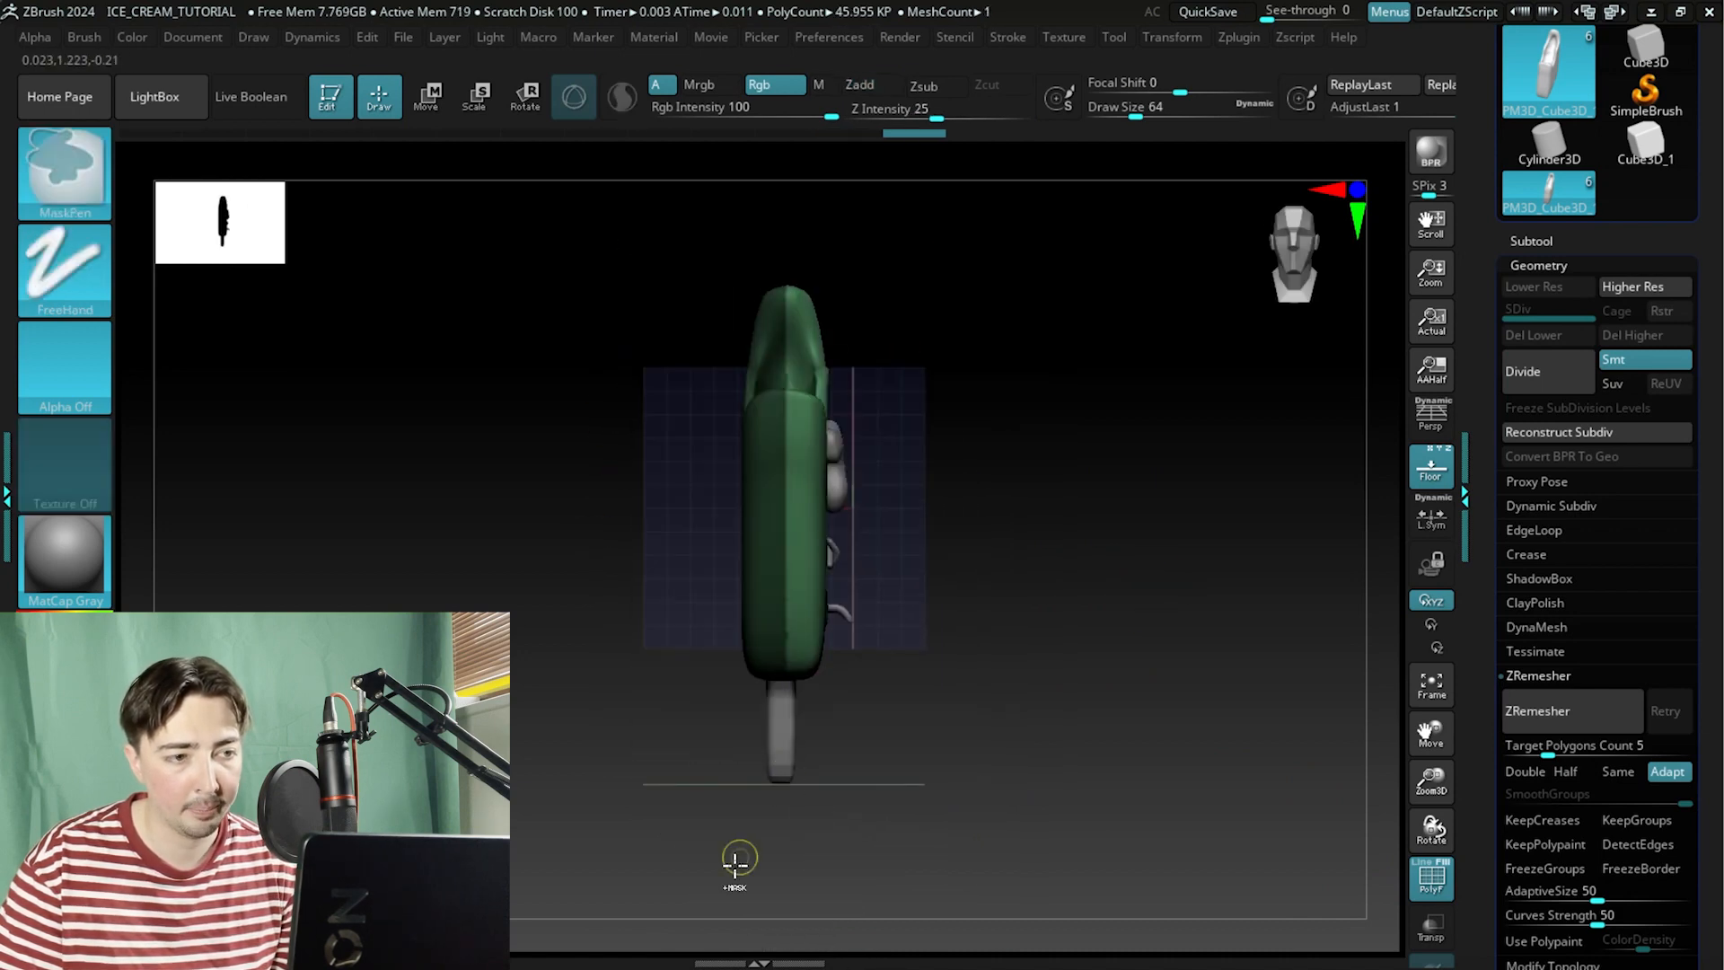
mouse_move(943, 643)
mouse_down()
mouse_move(924, 674)
mouse_move(954, 795)
mouse_move(942, 645)
mouse_up()
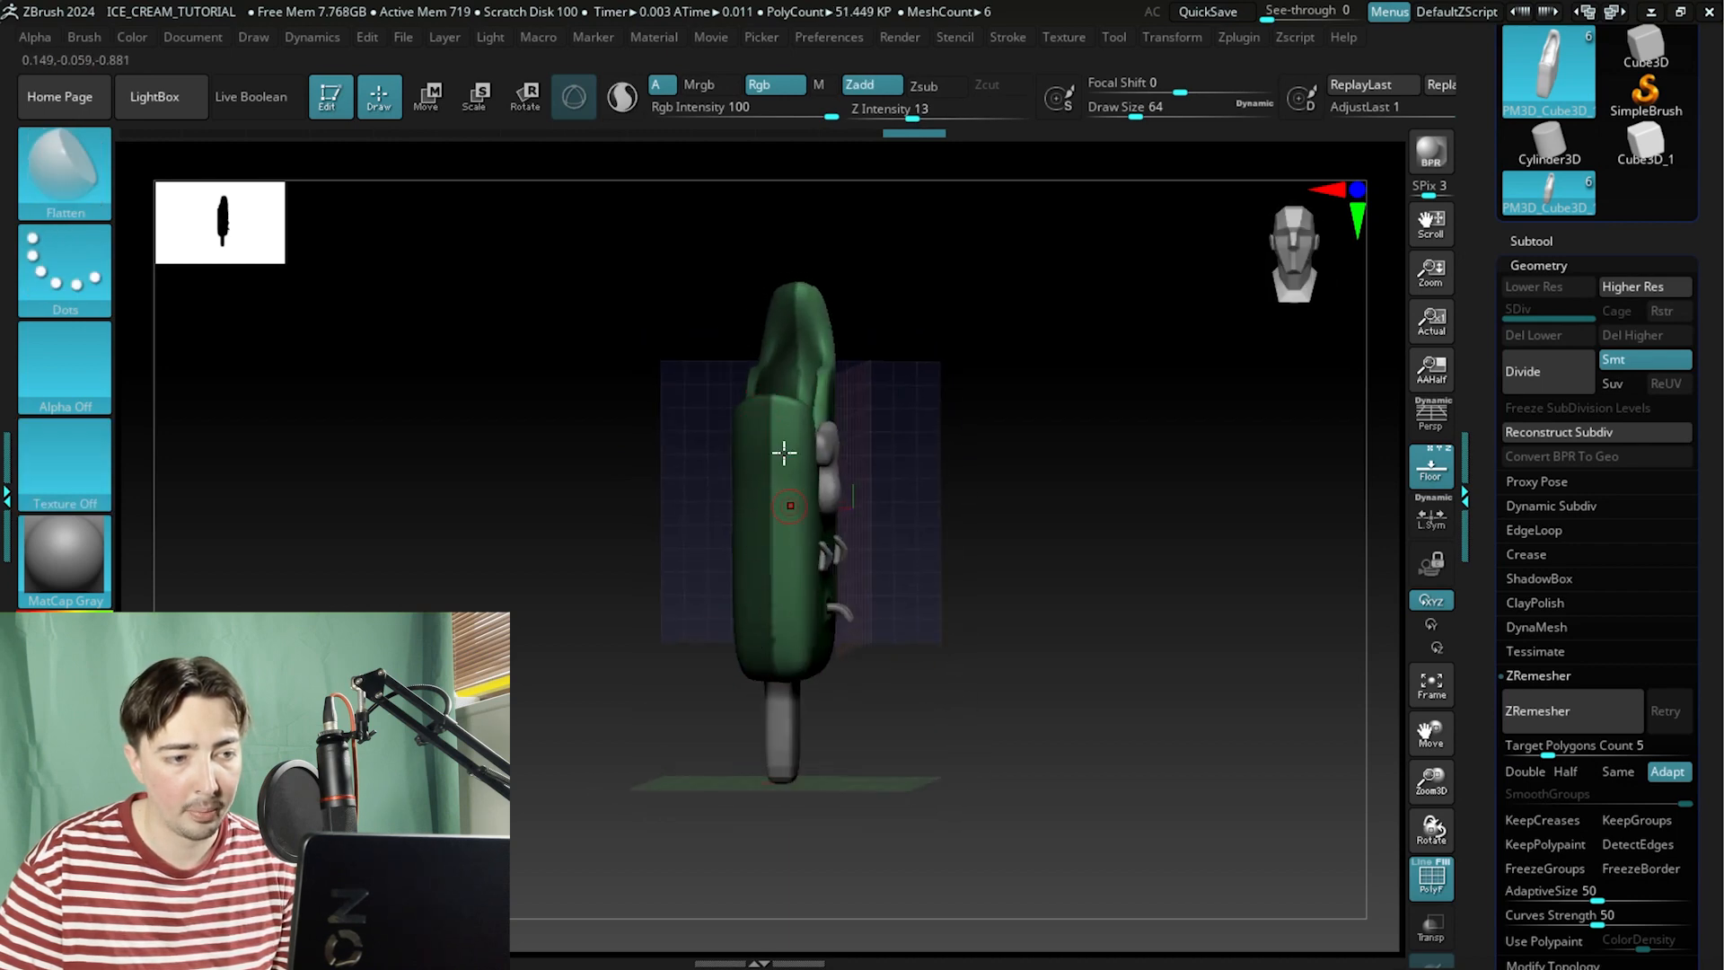
Orbit between front and side views and zoom in to examine the body's shape and polygroups.
drag(1039, 557, 1107, 573)
drag(1058, 597, 879, 536)
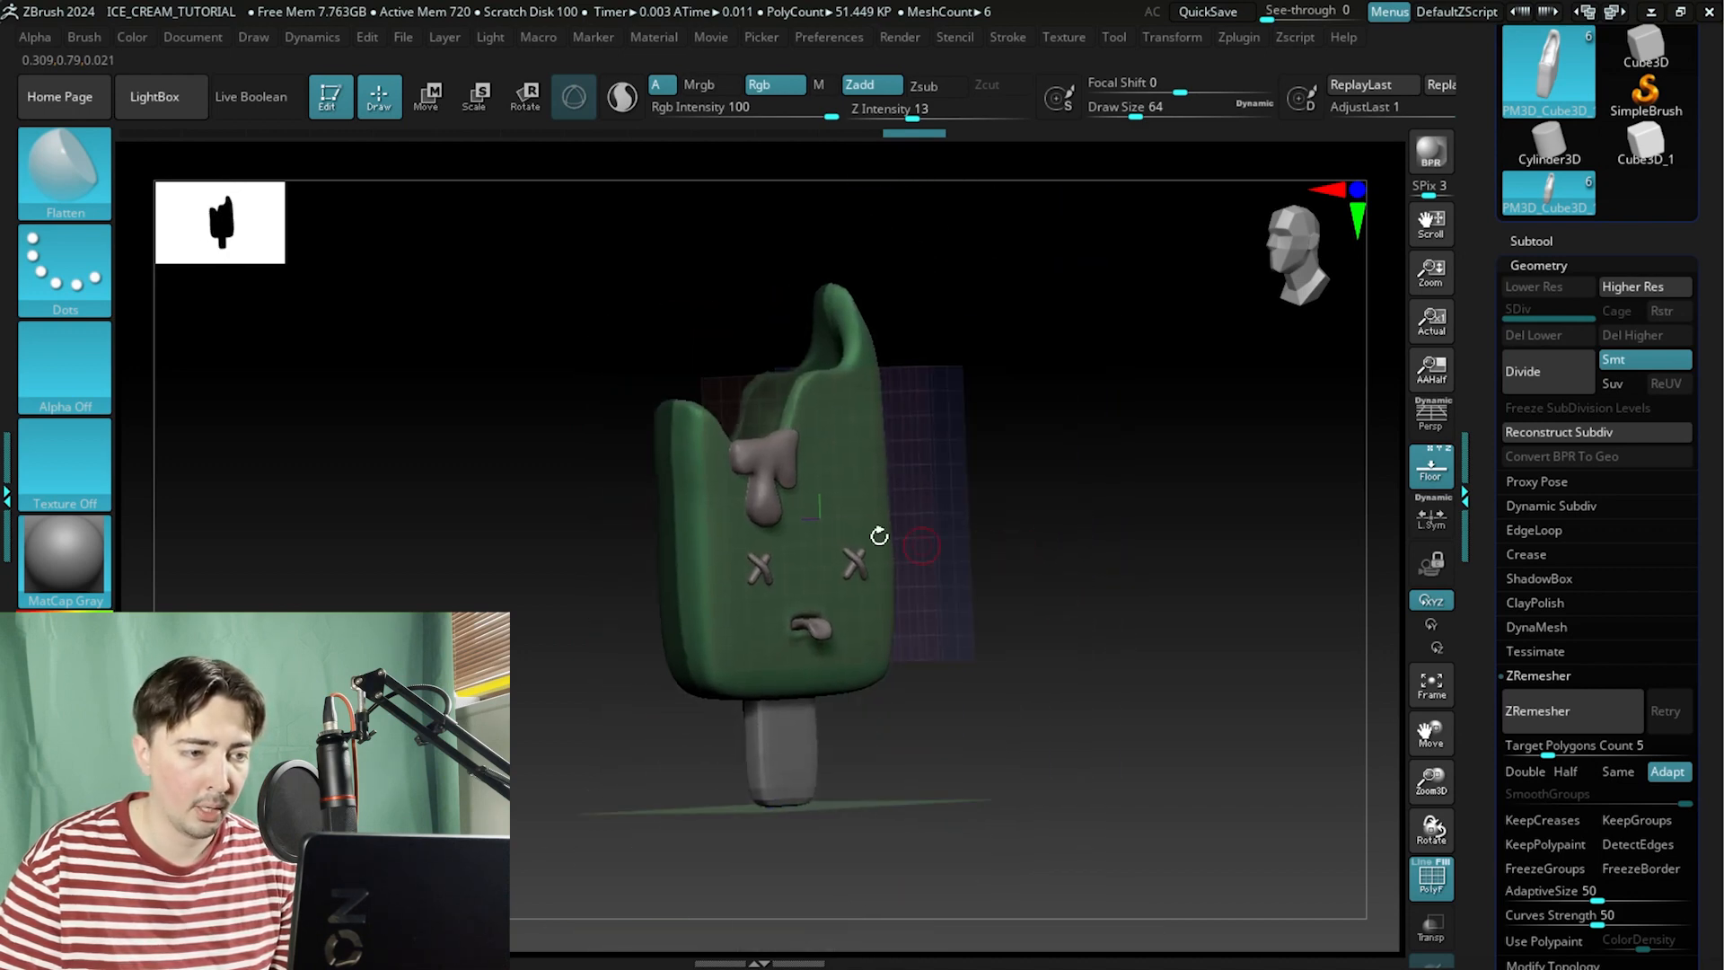
drag(528, 568, 961, 525)
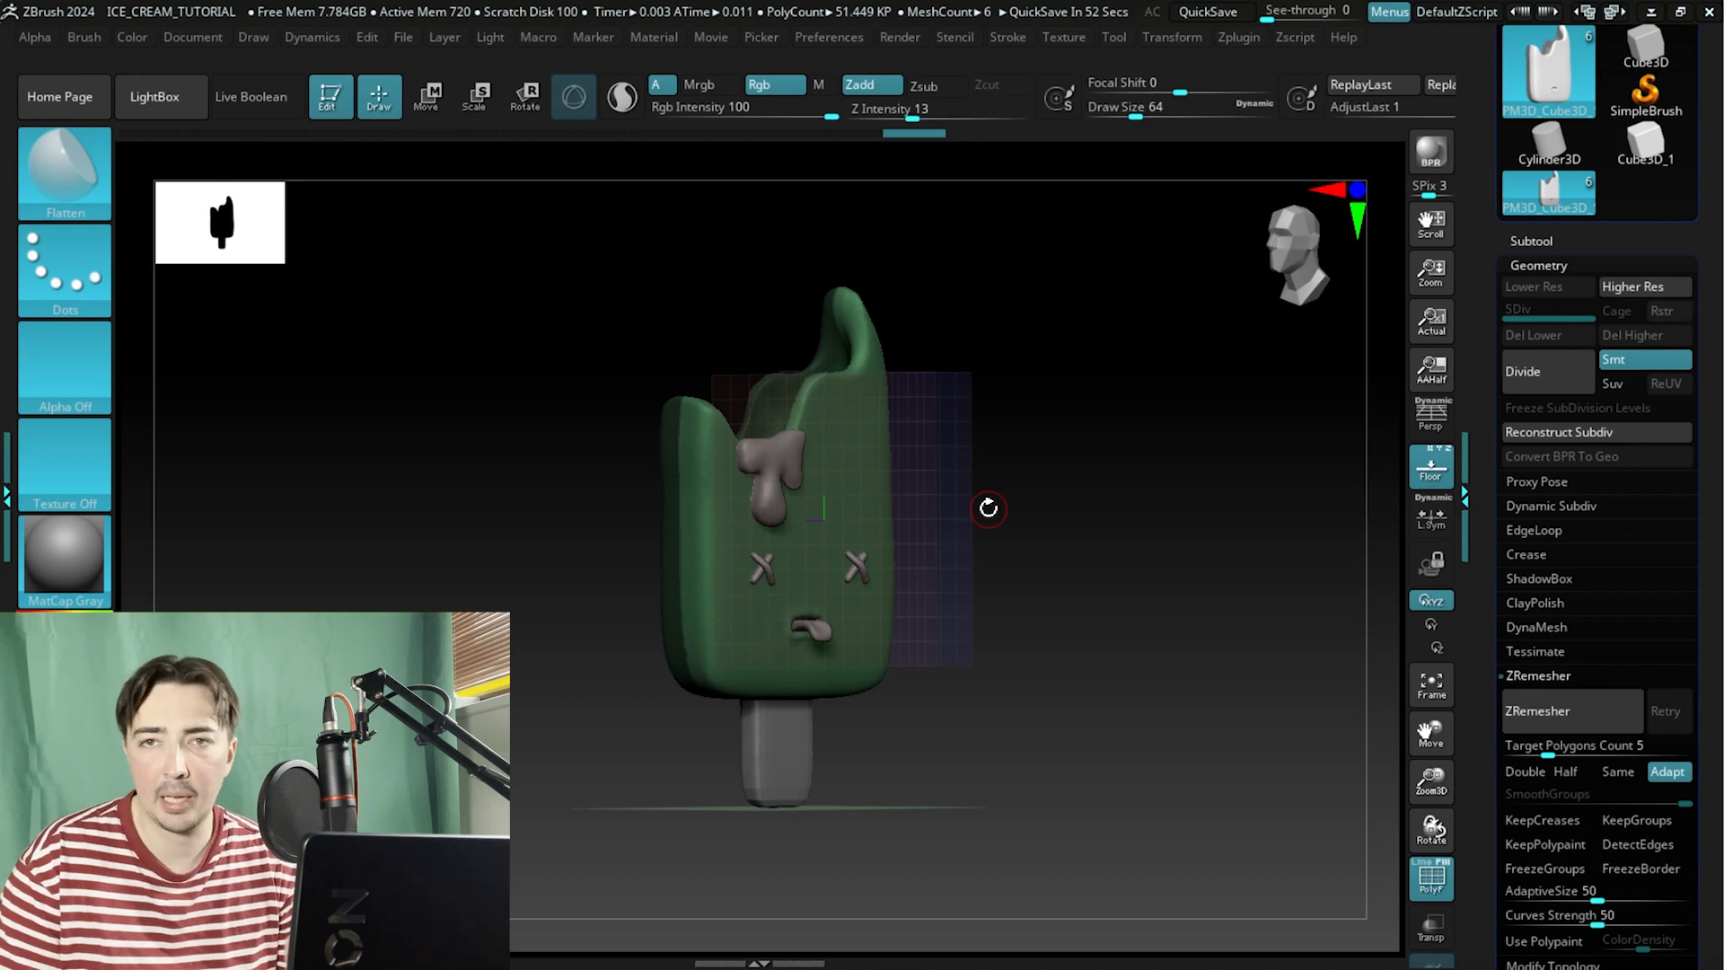
shift+drag(960, 578, 1076, 556)
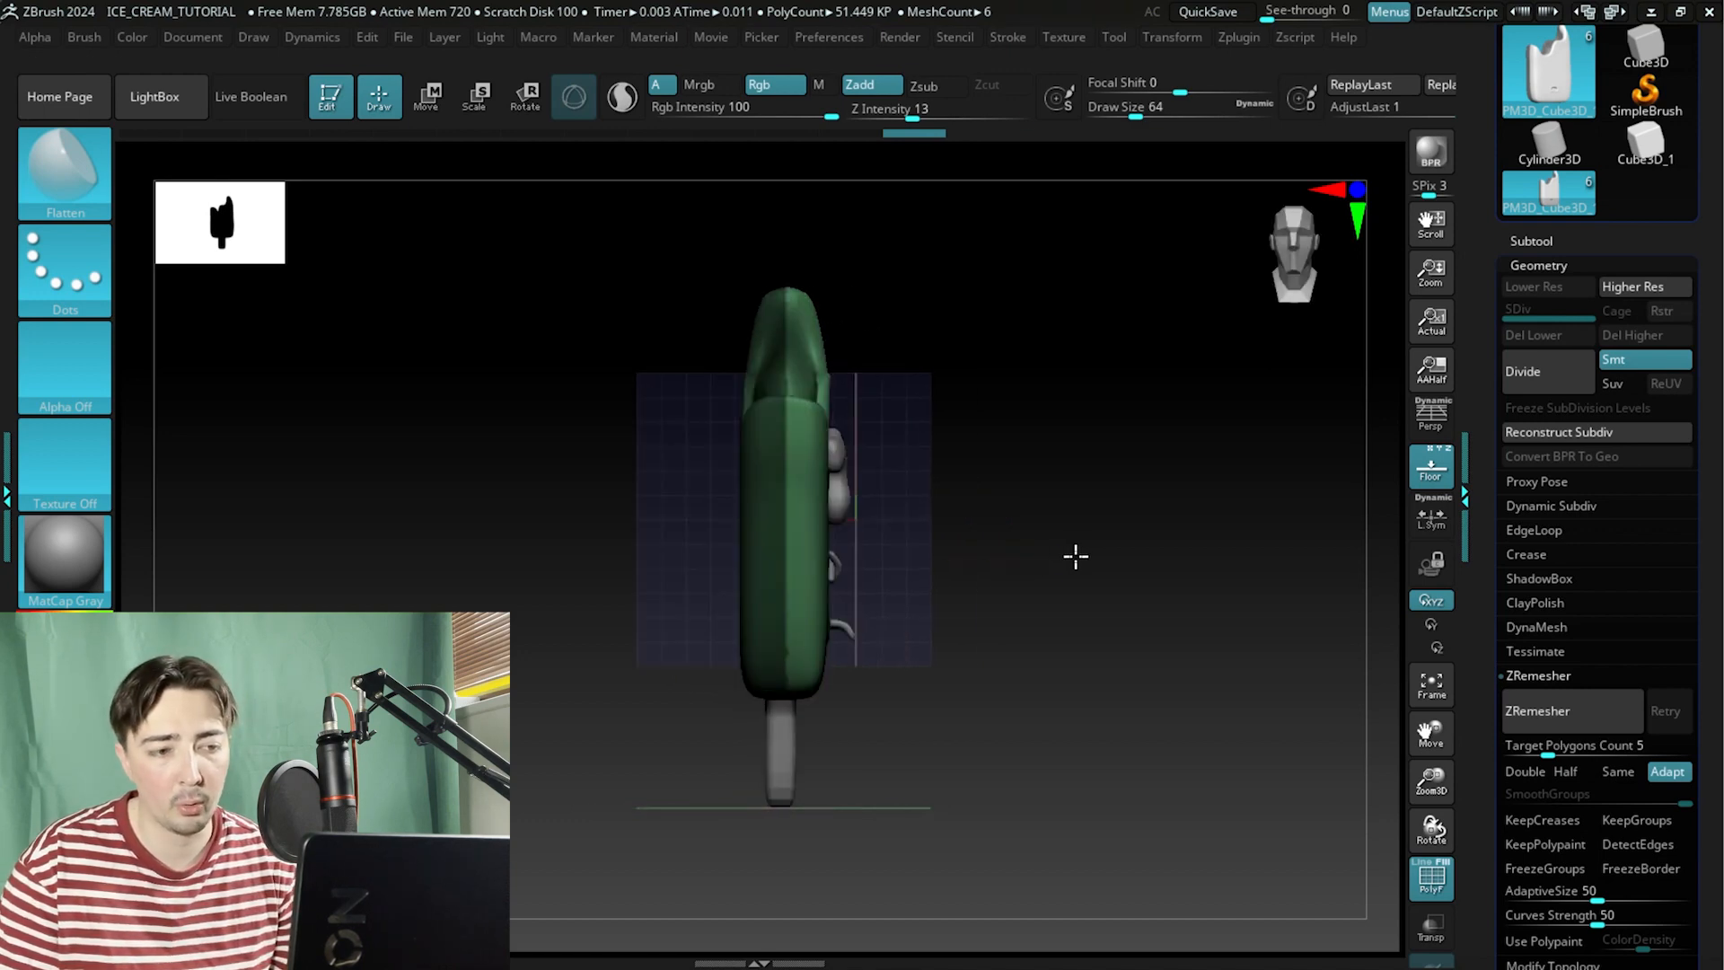
mouse_move(632, 241)
ctrl+mouse_down()
mouse_move(765, 742)
mouse_move(651, 716)
ctrl+mouse_up()
mouse_move(635, 604)
mouse_down()
mouse_move(546, 504)
mouse_move(680, 526)
mouse_move(523, 458)
mouse_move(455, 520)
mouse_move(416, 512)
mouse_move(427, 556)
mouse_move(446, 539)
mouse_move(692, 570)
mouse_up()
mouse_move(639, 239)
ctrl+mouse_down()
mouse_move(724, 728)
mouse_move(788, 800)
ctrl+mouse_up()
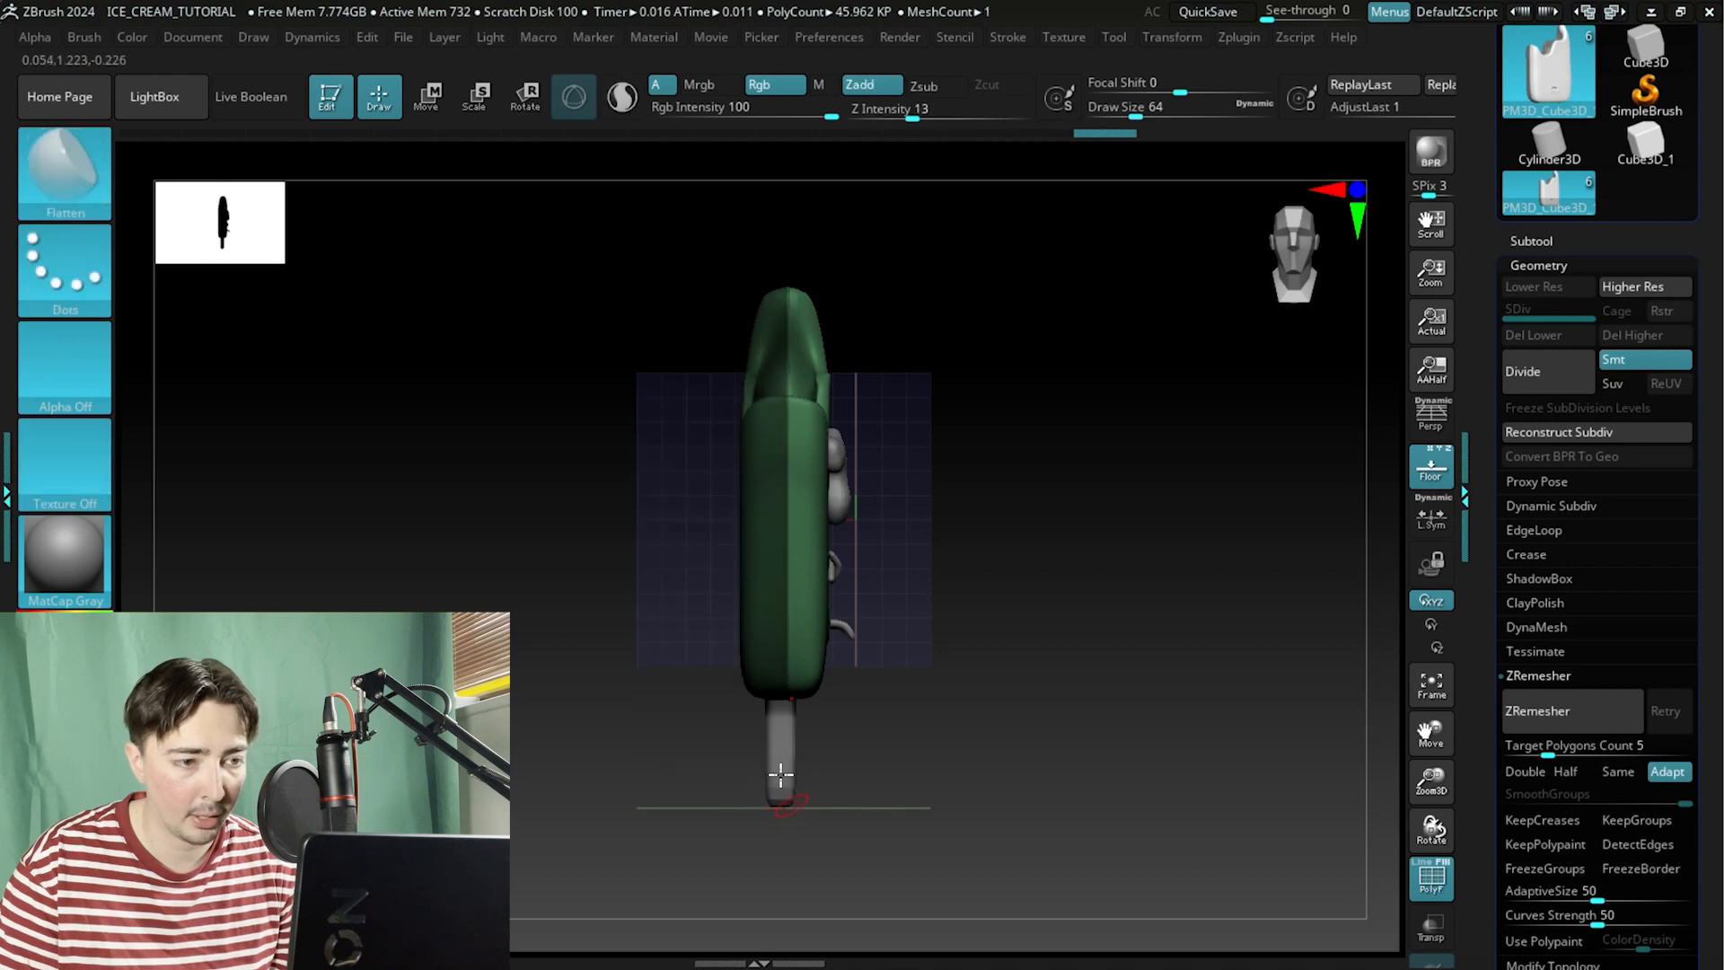
drag(949, 671, 1117, 606)
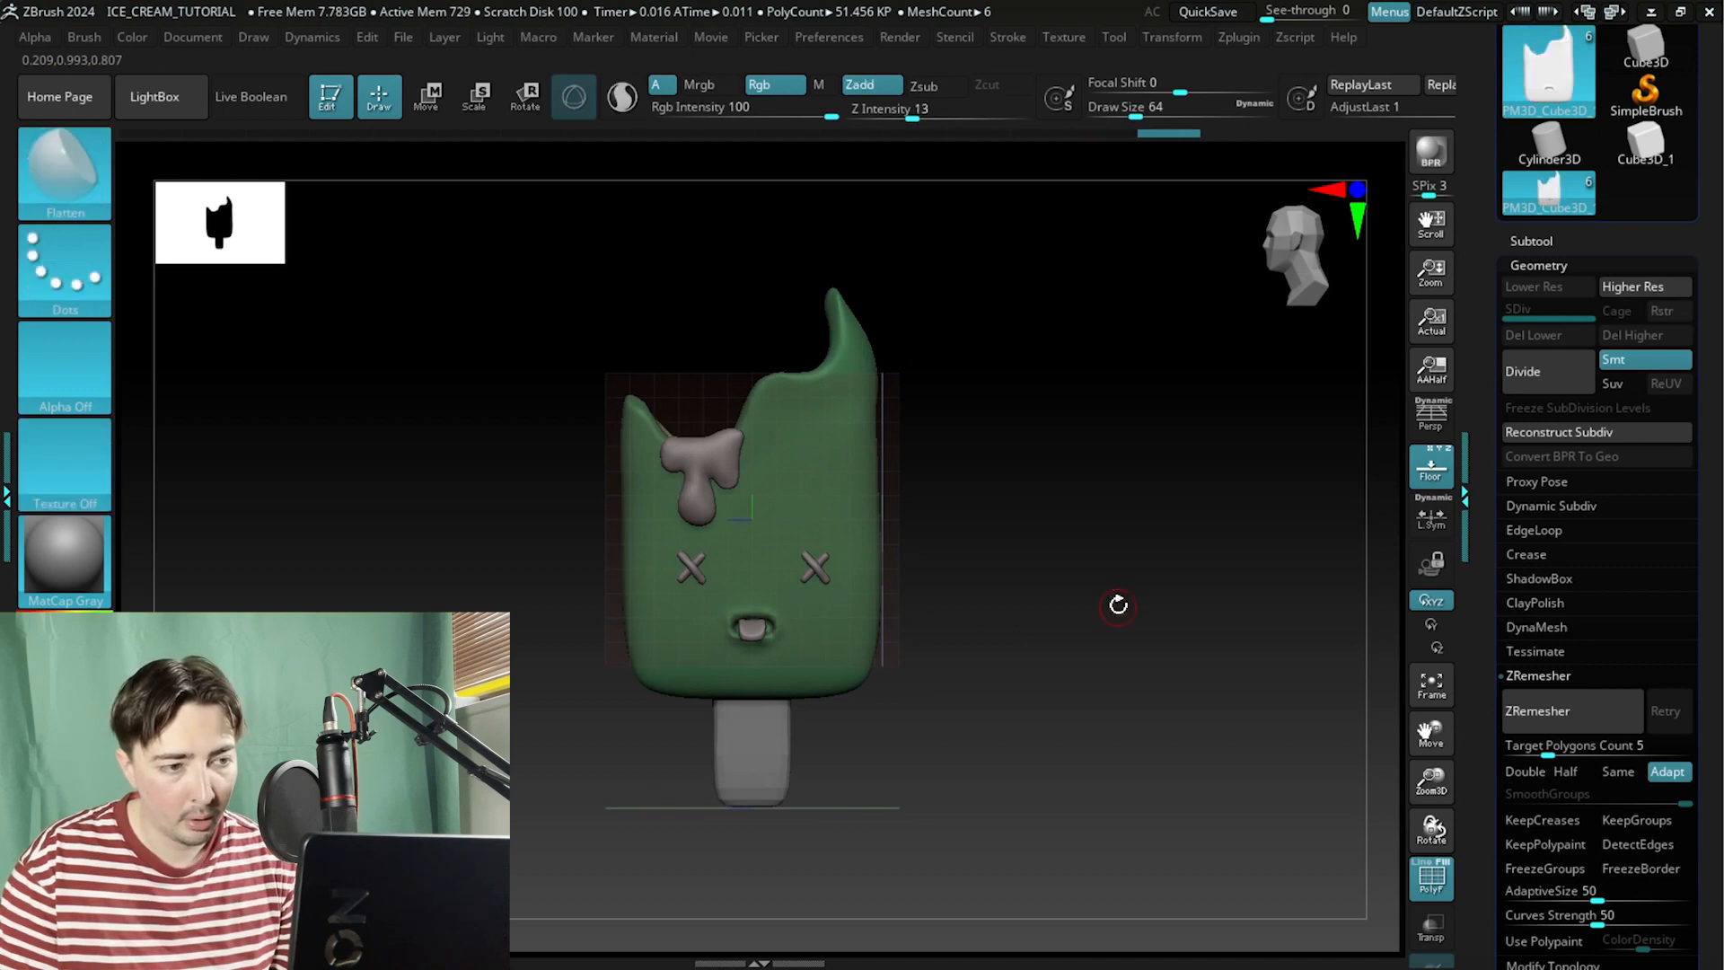
drag(947, 441, 1072, 645)
mouse_move(1072, 645)
mouse_down()
mouse_move(1080, 557)
mouse_move(1081, 616)
mouse_move(1074, 562)
mouse_move(901, 556)
mouse_move(1081, 550)
mouse_move(1062, 408)
mouse_move(971, 534)
mouse_move(1116, 558)
mouse_move(1062, 450)
mouse_up()
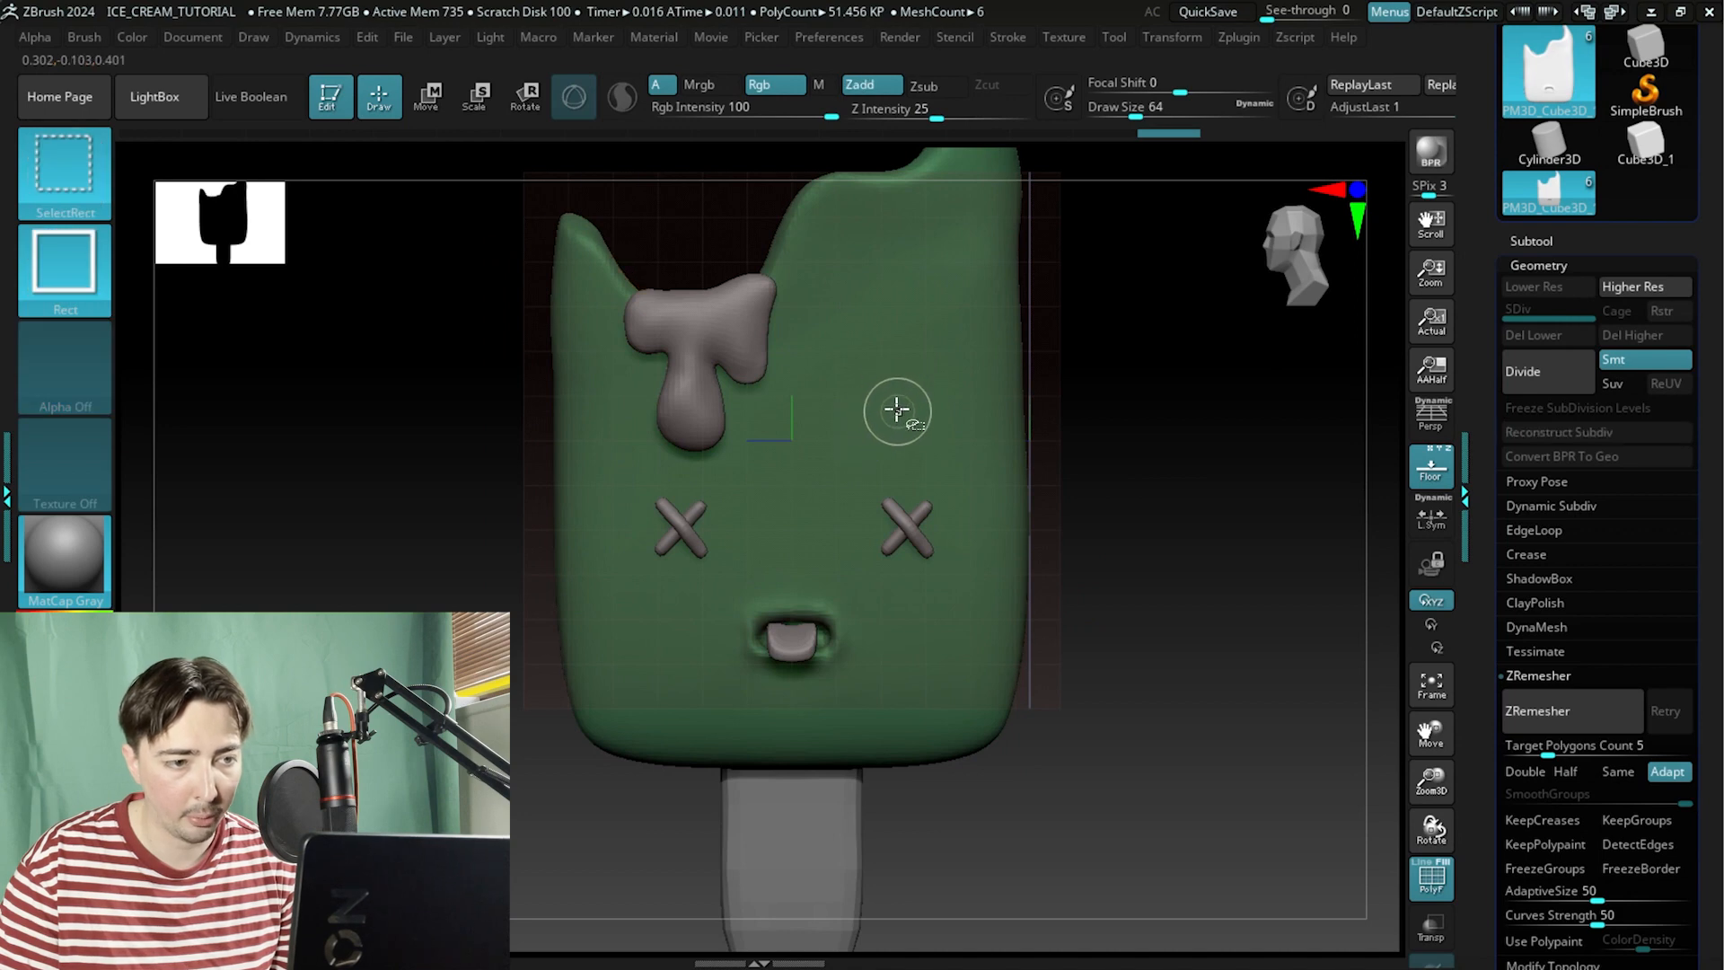
Hide the front half of the body from the side view and assign the visible back half its own polygroup.
drag(1131, 411, 879, 538)
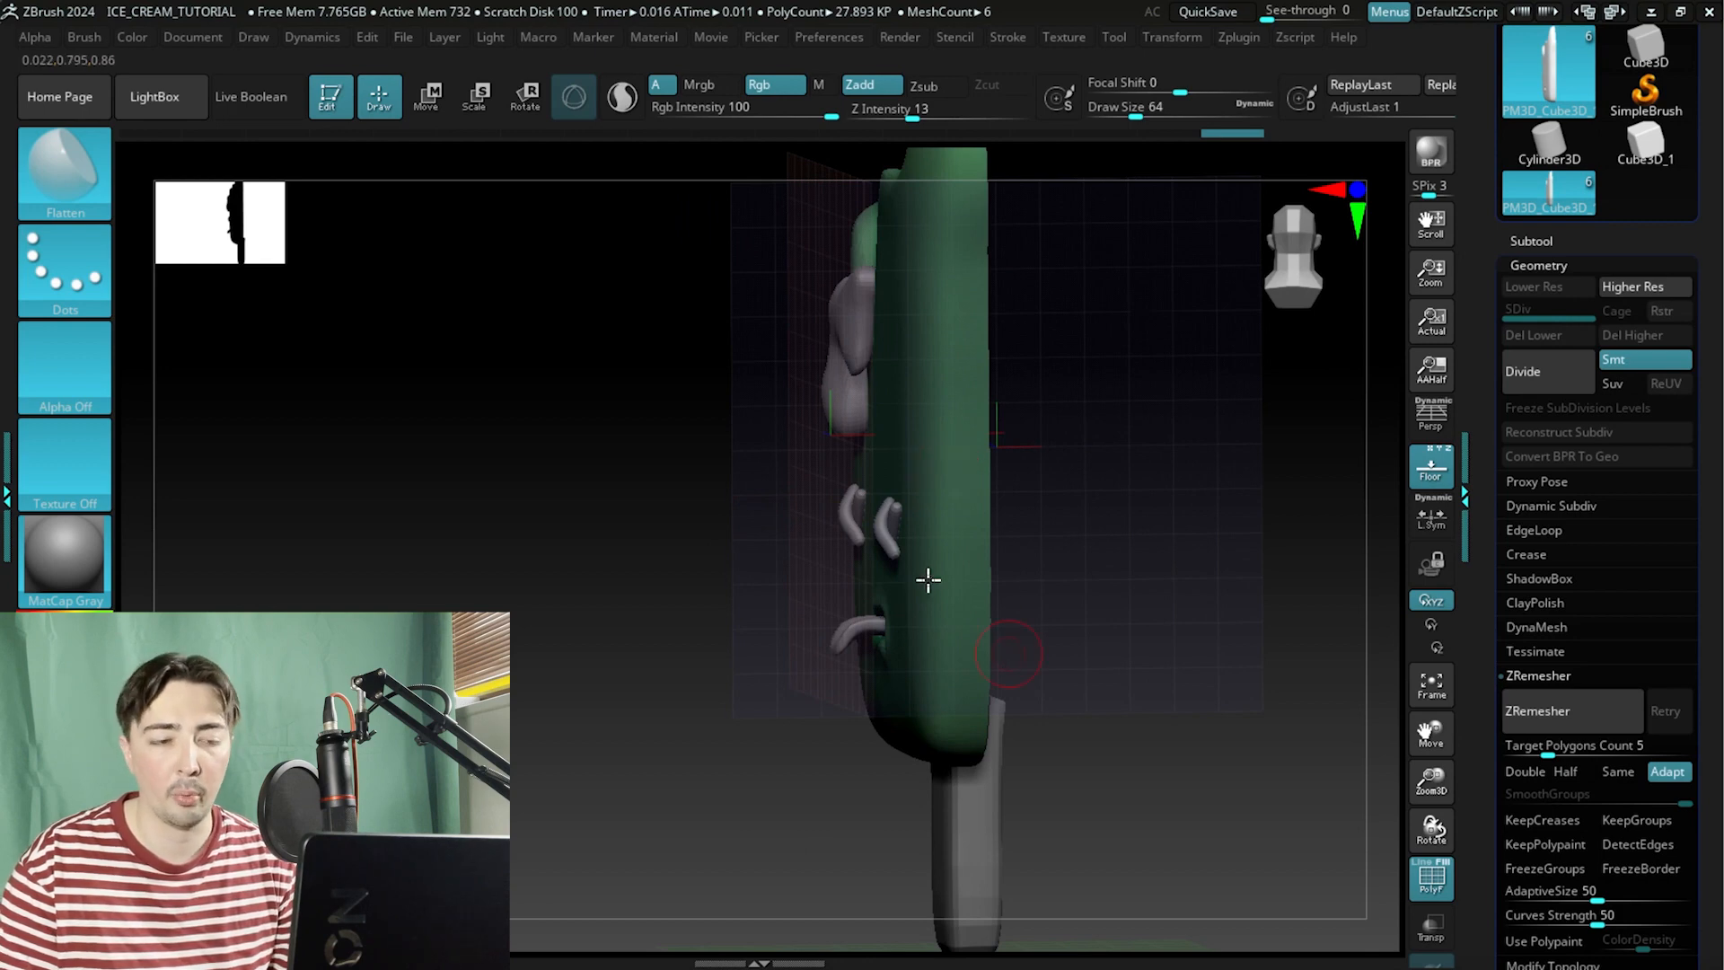
key(ctrl)
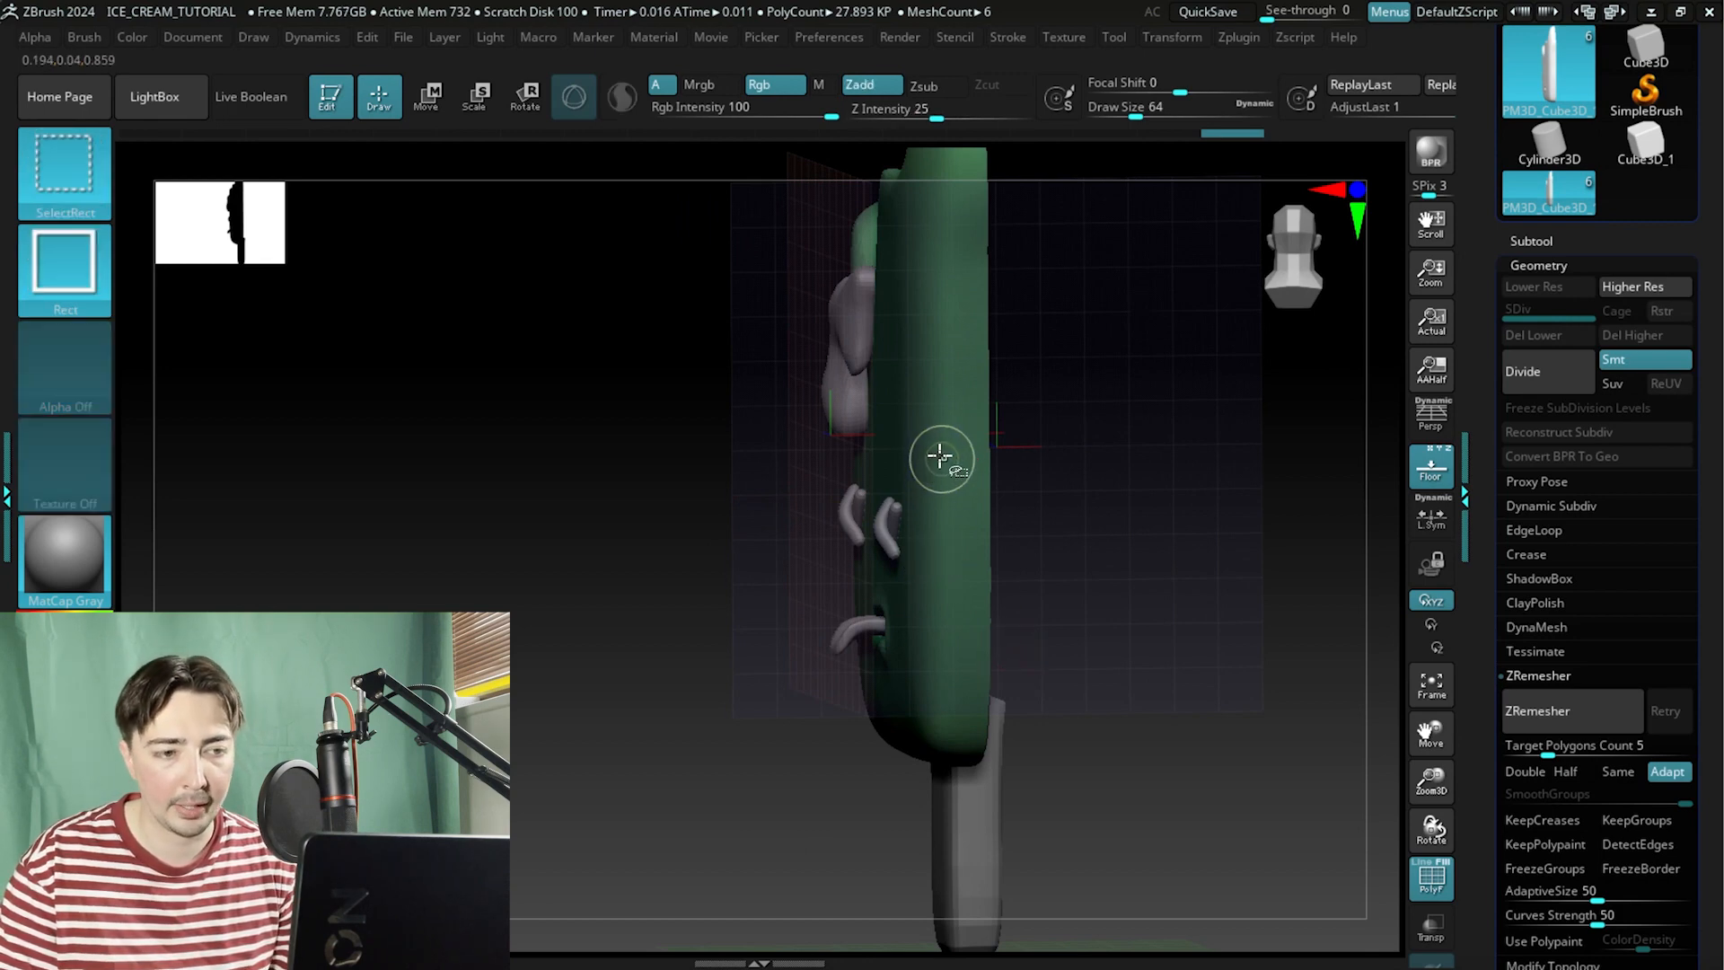
ctrl+shift+click(936, 453)
drag(652, 492, 687, 543)
ctrl+shift+click(936, 454)
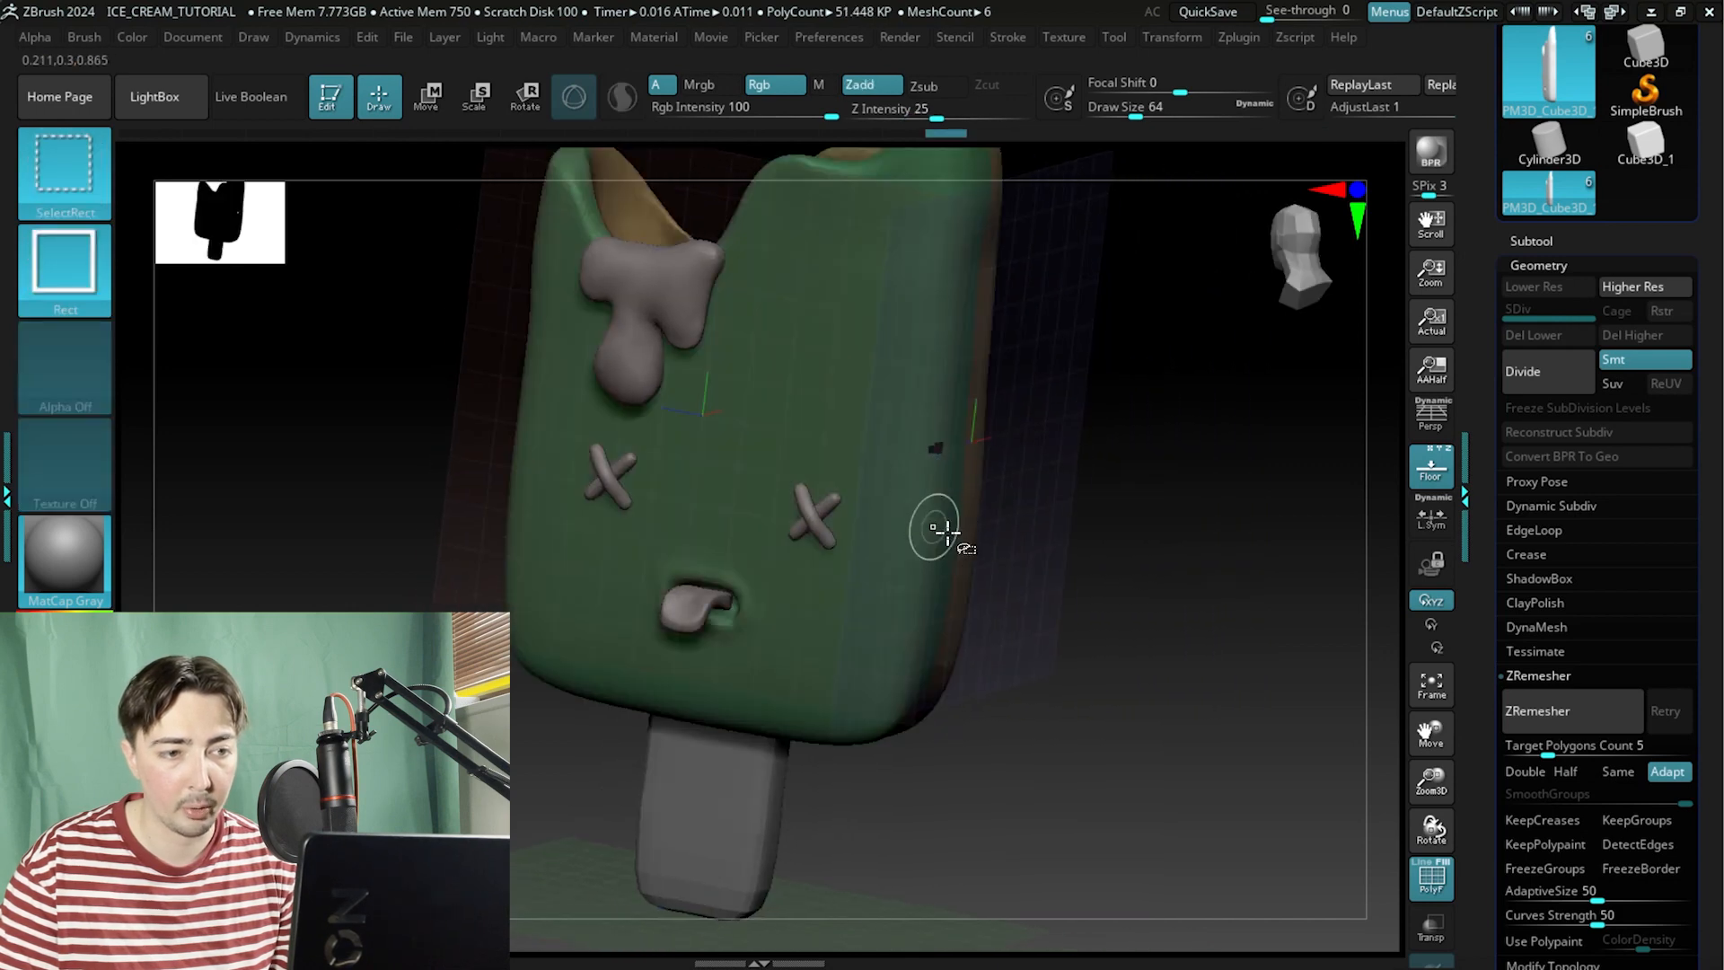
Undo the last change, adjust the hidden region around the face details, then unhide the whole body.
key(ctrl+z)
mouse_move(1091, 519)
mouse_down()
mouse_move(1039, 500)
mouse_move(1231, 539)
mouse_move(1051, 476)
mouse_move(1001, 421)
mouse_move(1204, 523)
mouse_move(1154, 558)
mouse_move(1128, 455)
mouse_move(1032, 476)
mouse_up()
ctrl+shift+click(867, 518)
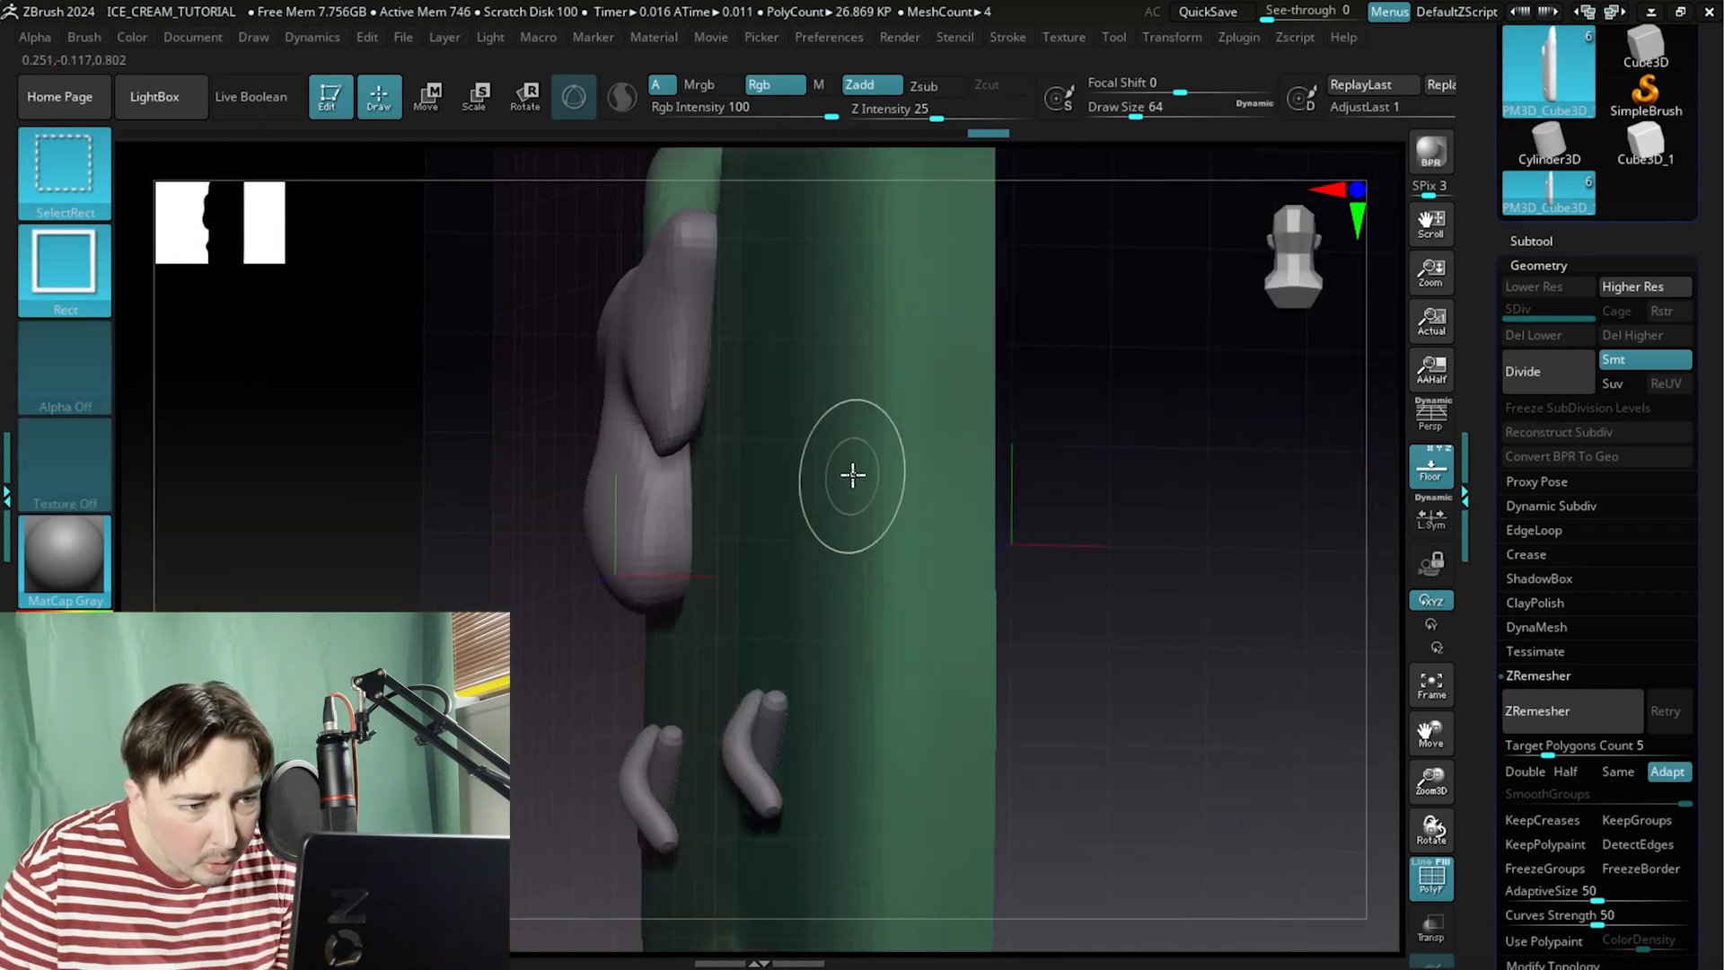
ctrl+shift+click(850, 477)
alt+drag(435, 407, 498, 363)
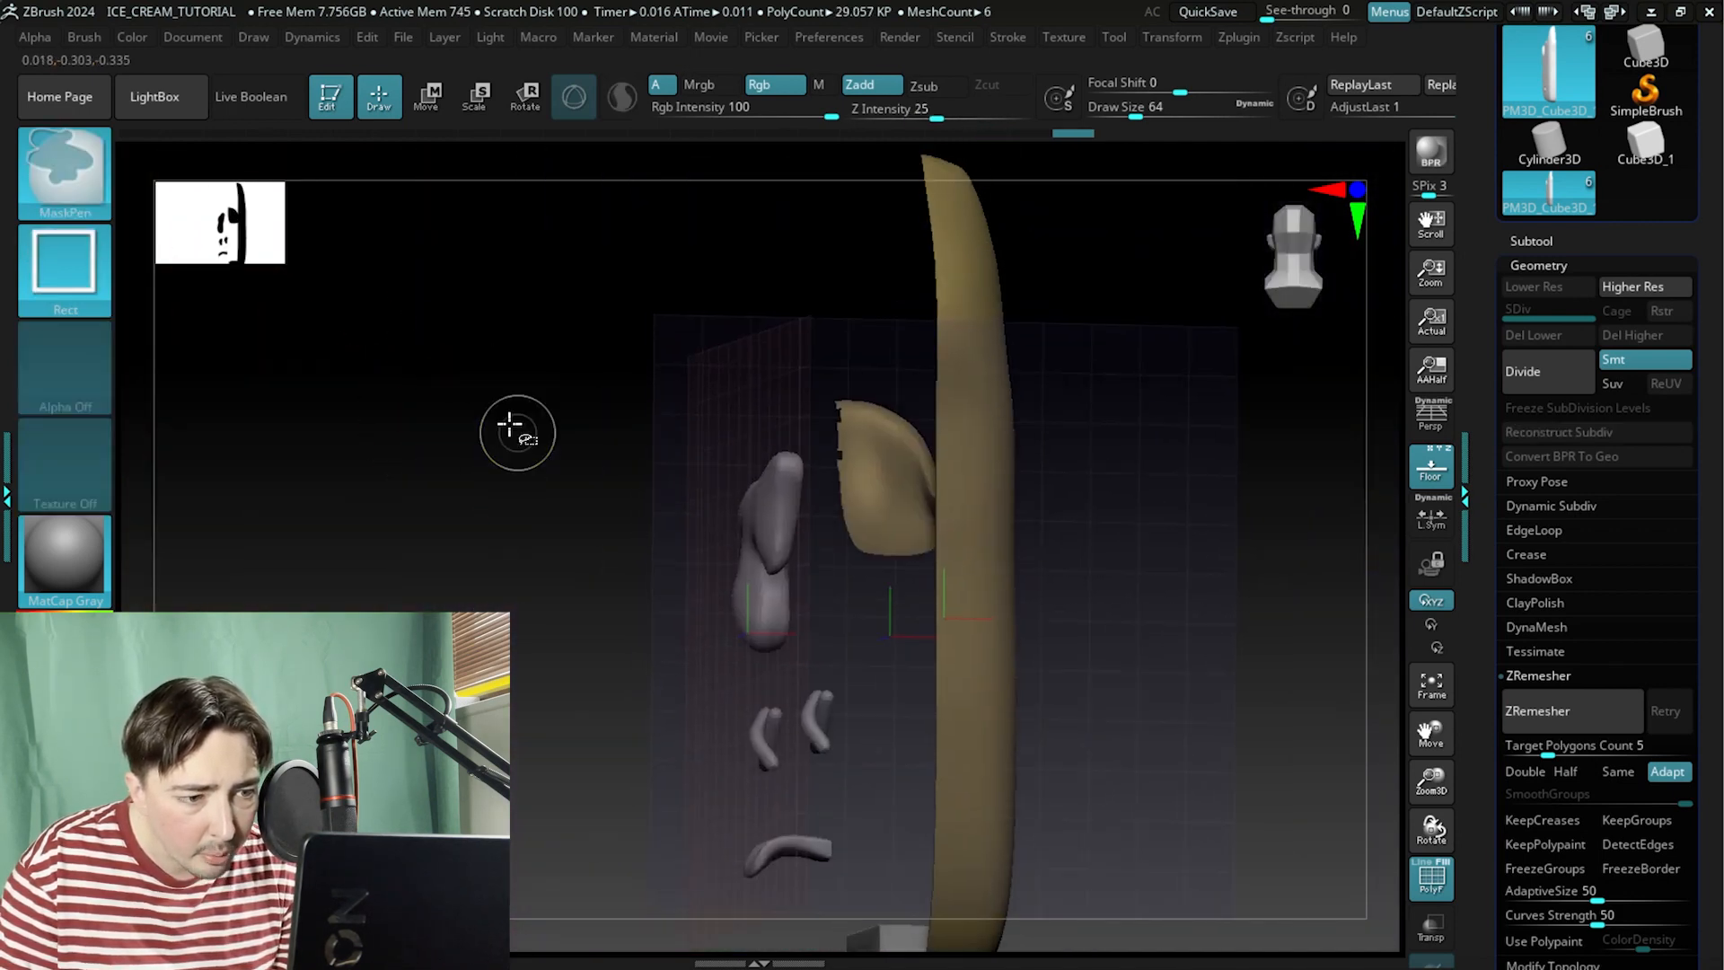
ctrl+shift+click(531, 449)
drag(539, 458, 585, 546)
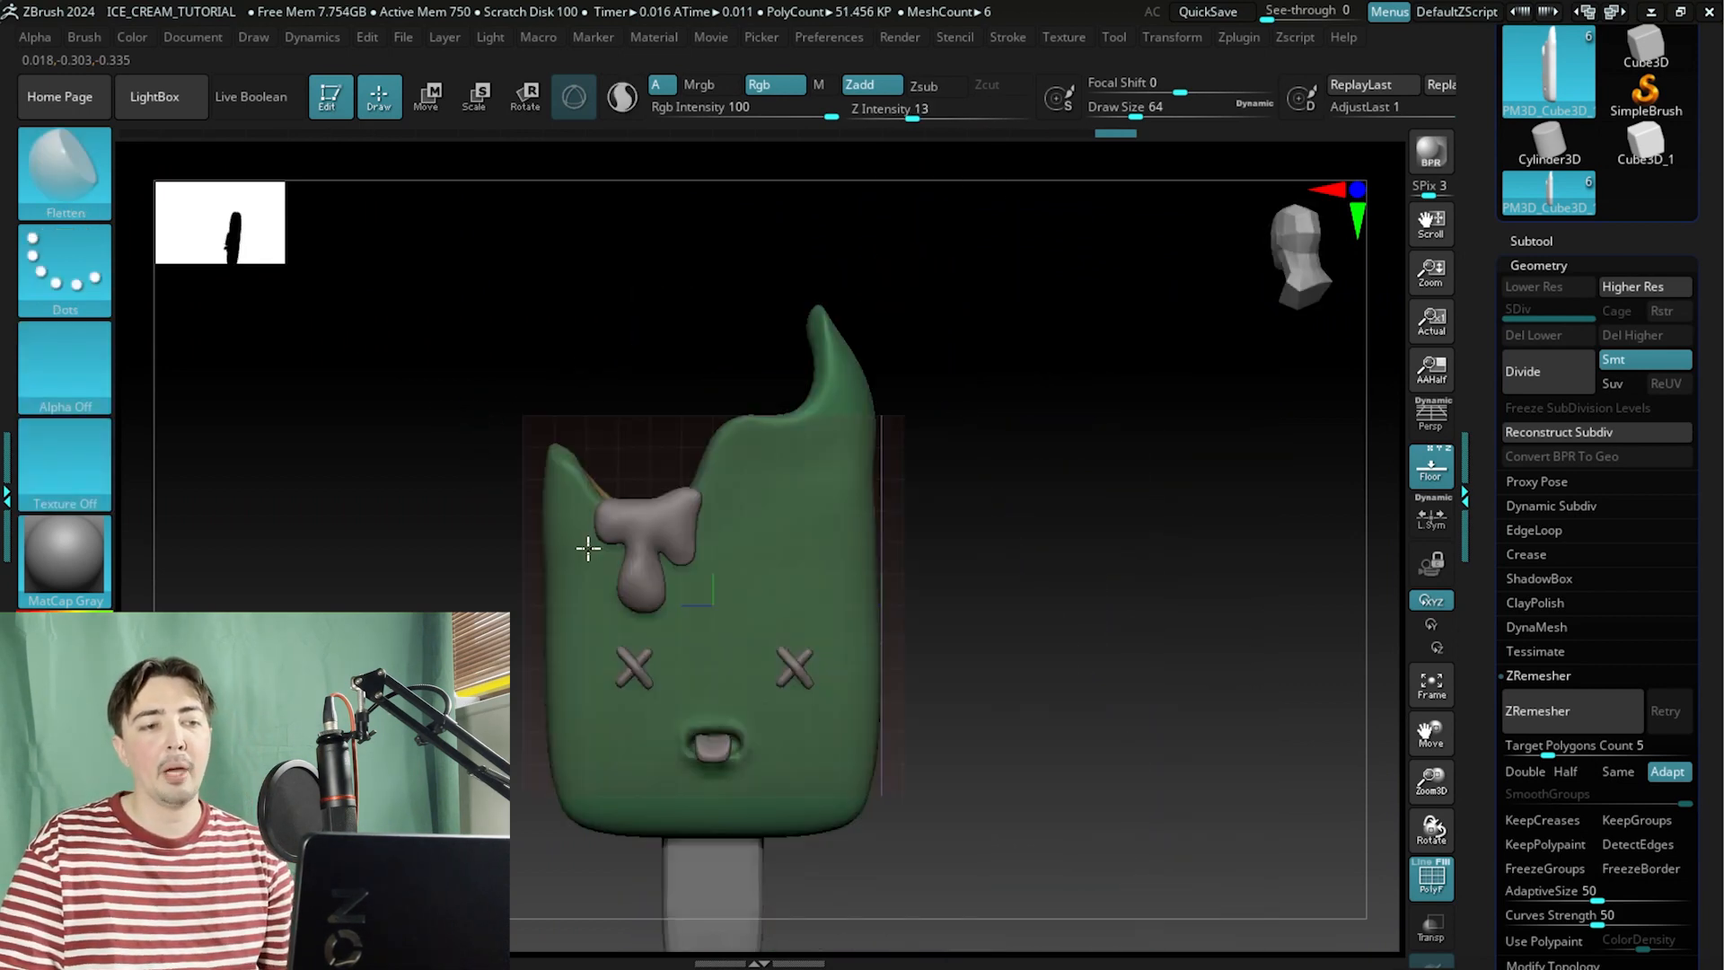
Orbit around the back and top of the body to inspect the new back polygroup.
drag(1047, 512, 1112, 551)
drag(1089, 446, 1004, 393)
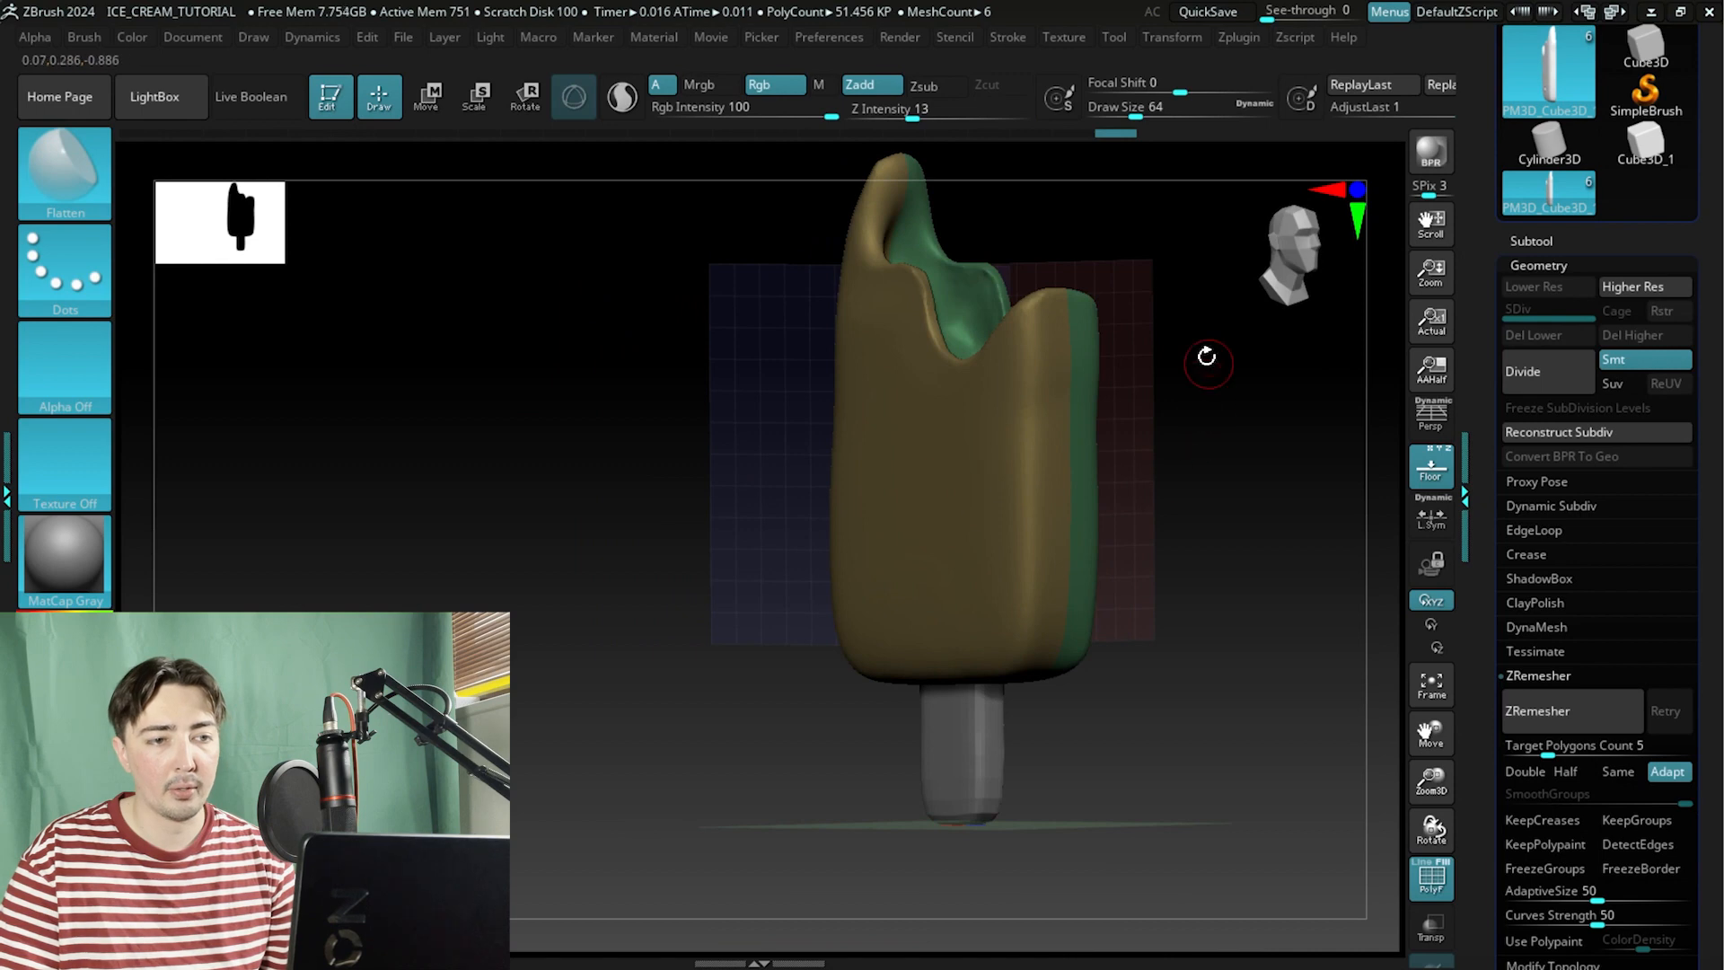
drag(1206, 357, 1074, 373)
drag(1060, 466, 822, 475)
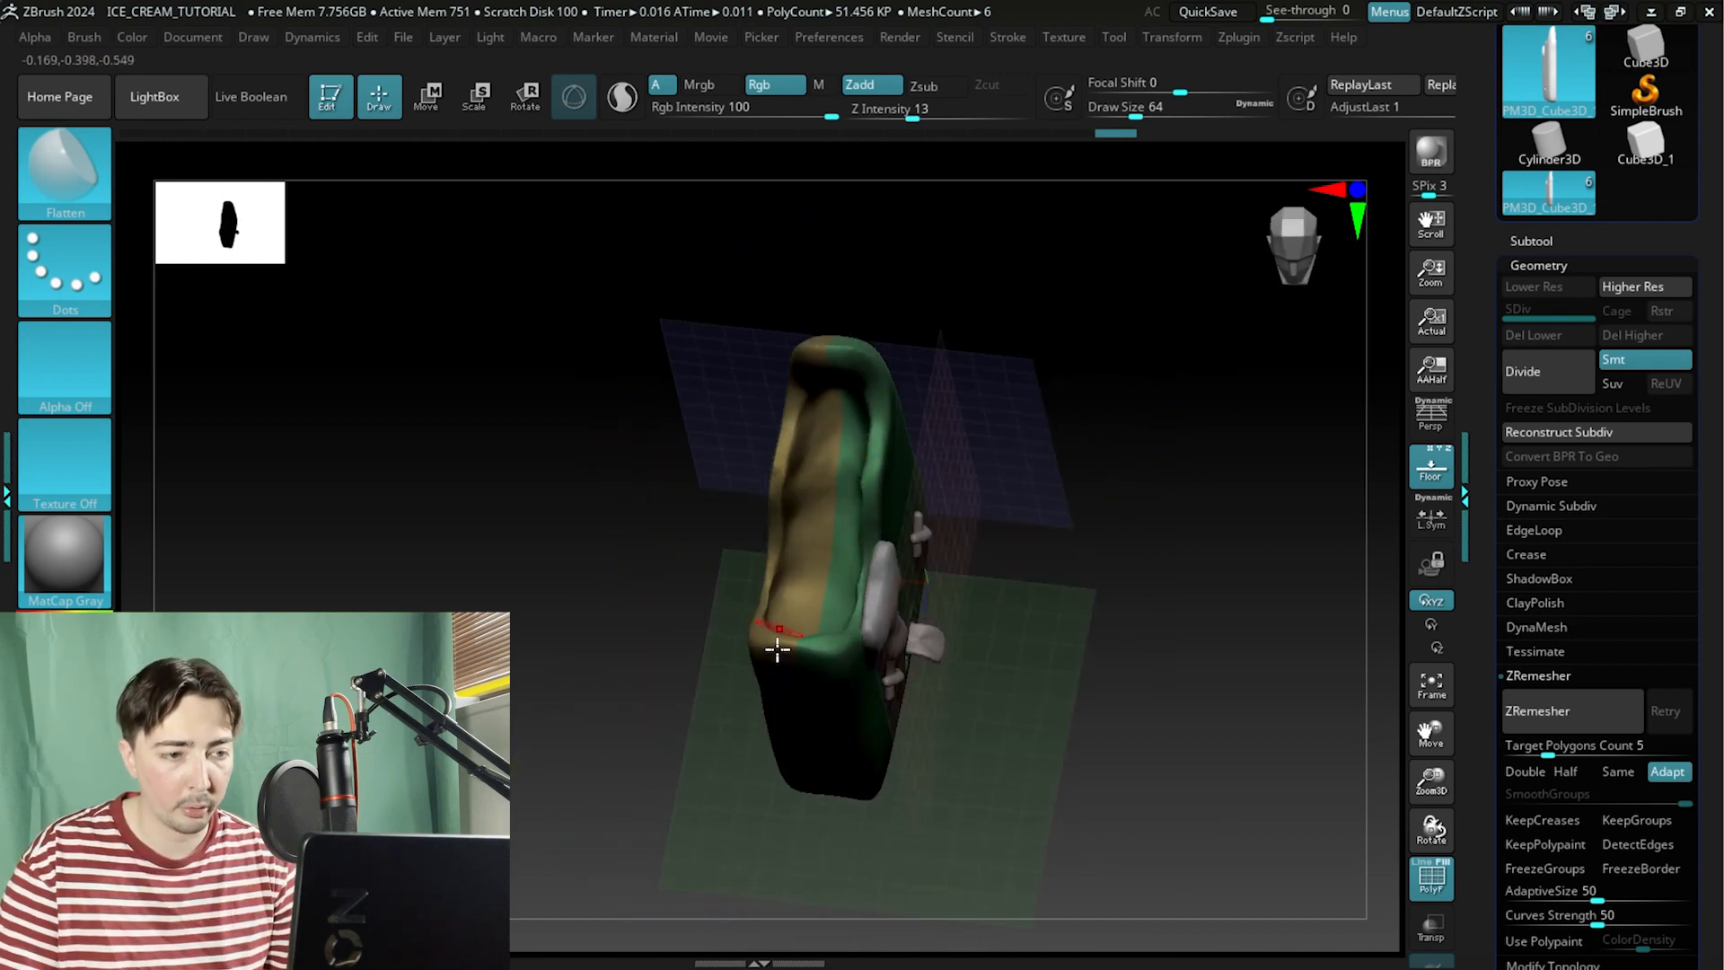
alt+drag(1087, 463, 948, 504)
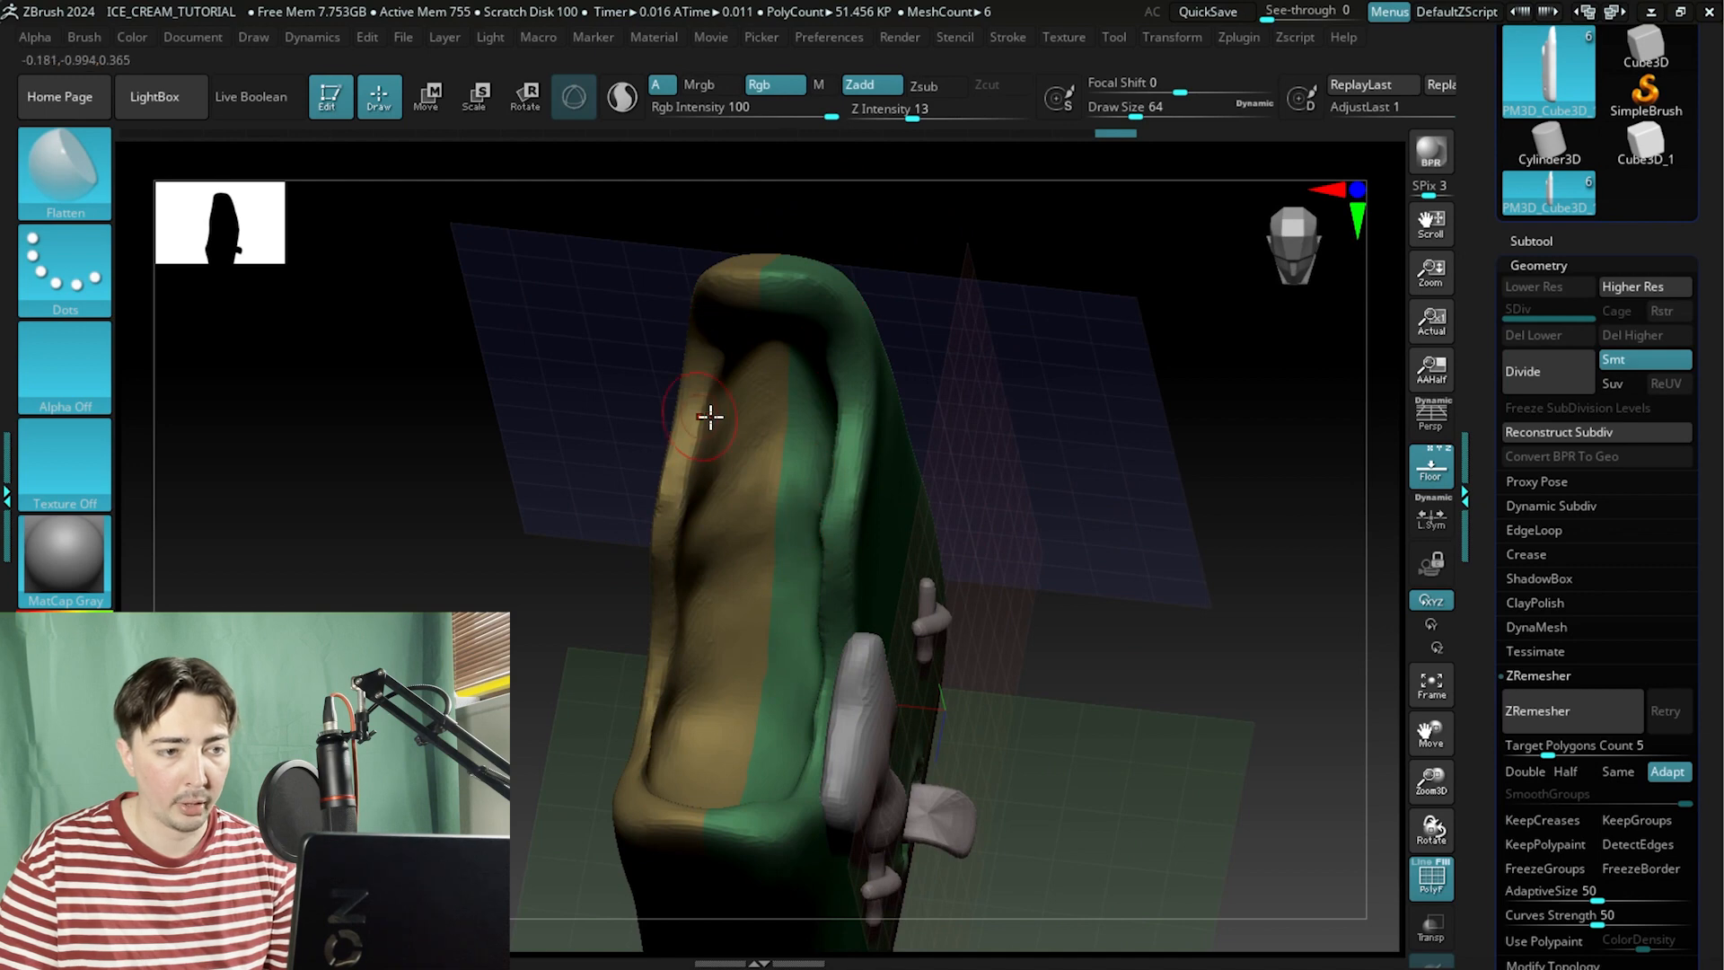
drag(1091, 462, 1043, 454)
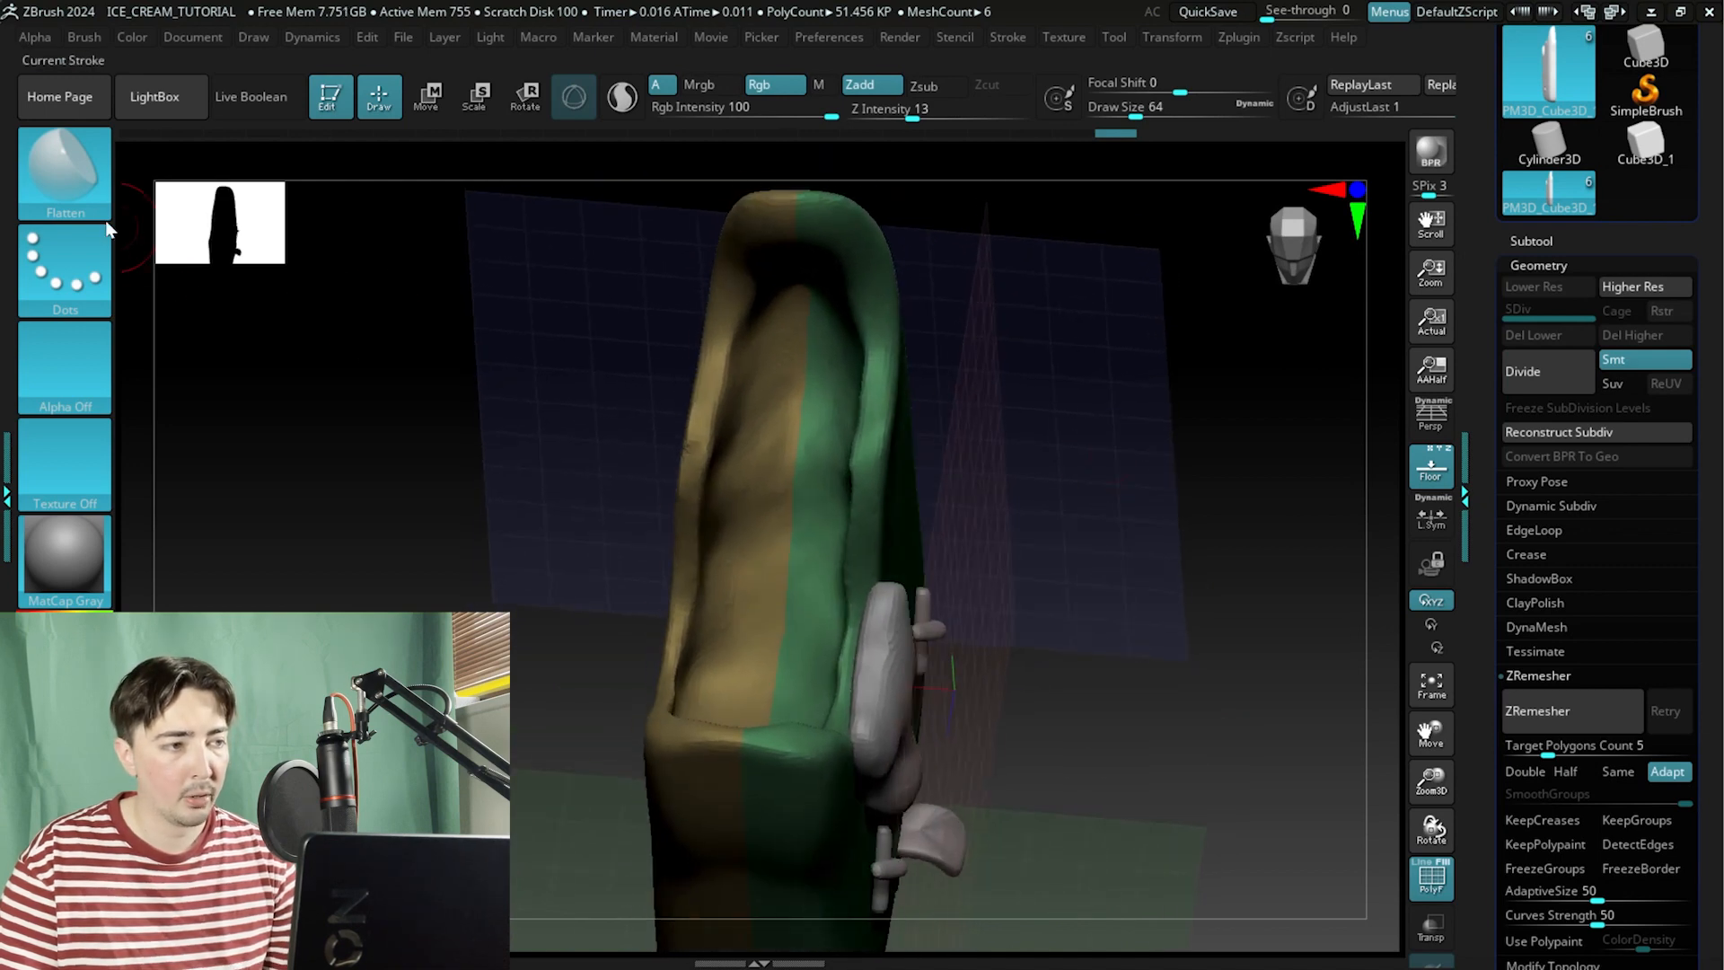
Open the brush library and select the MoveCurve brush.
click(60, 187)
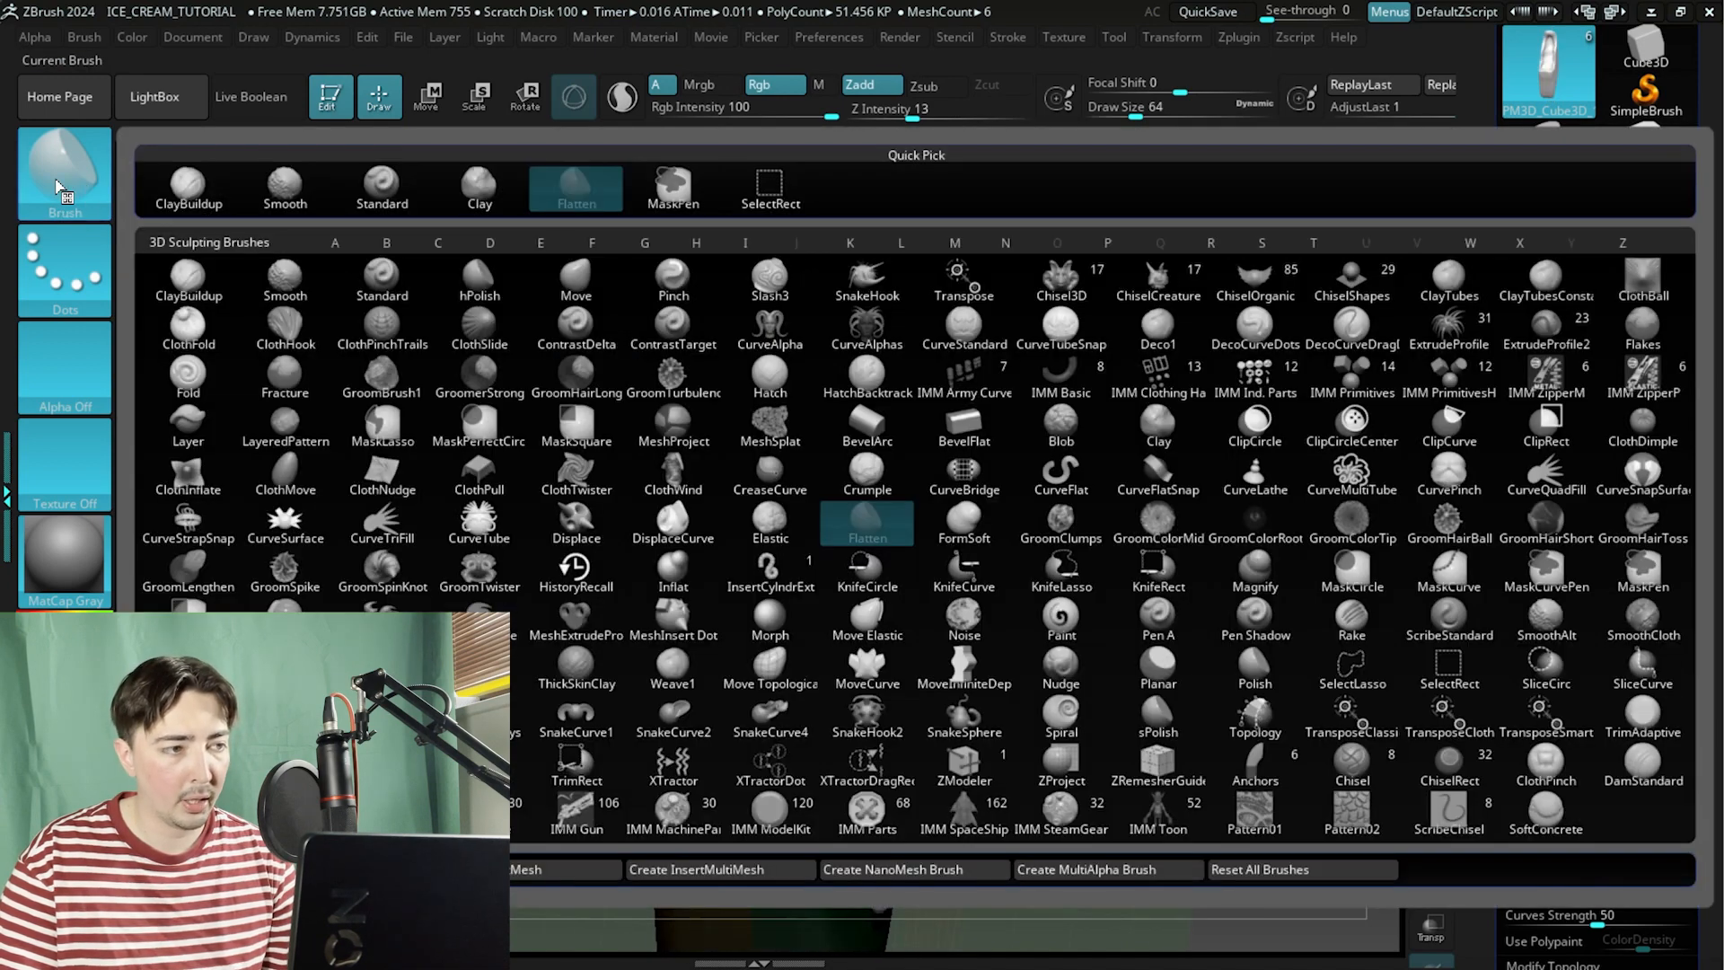
click(867, 669)
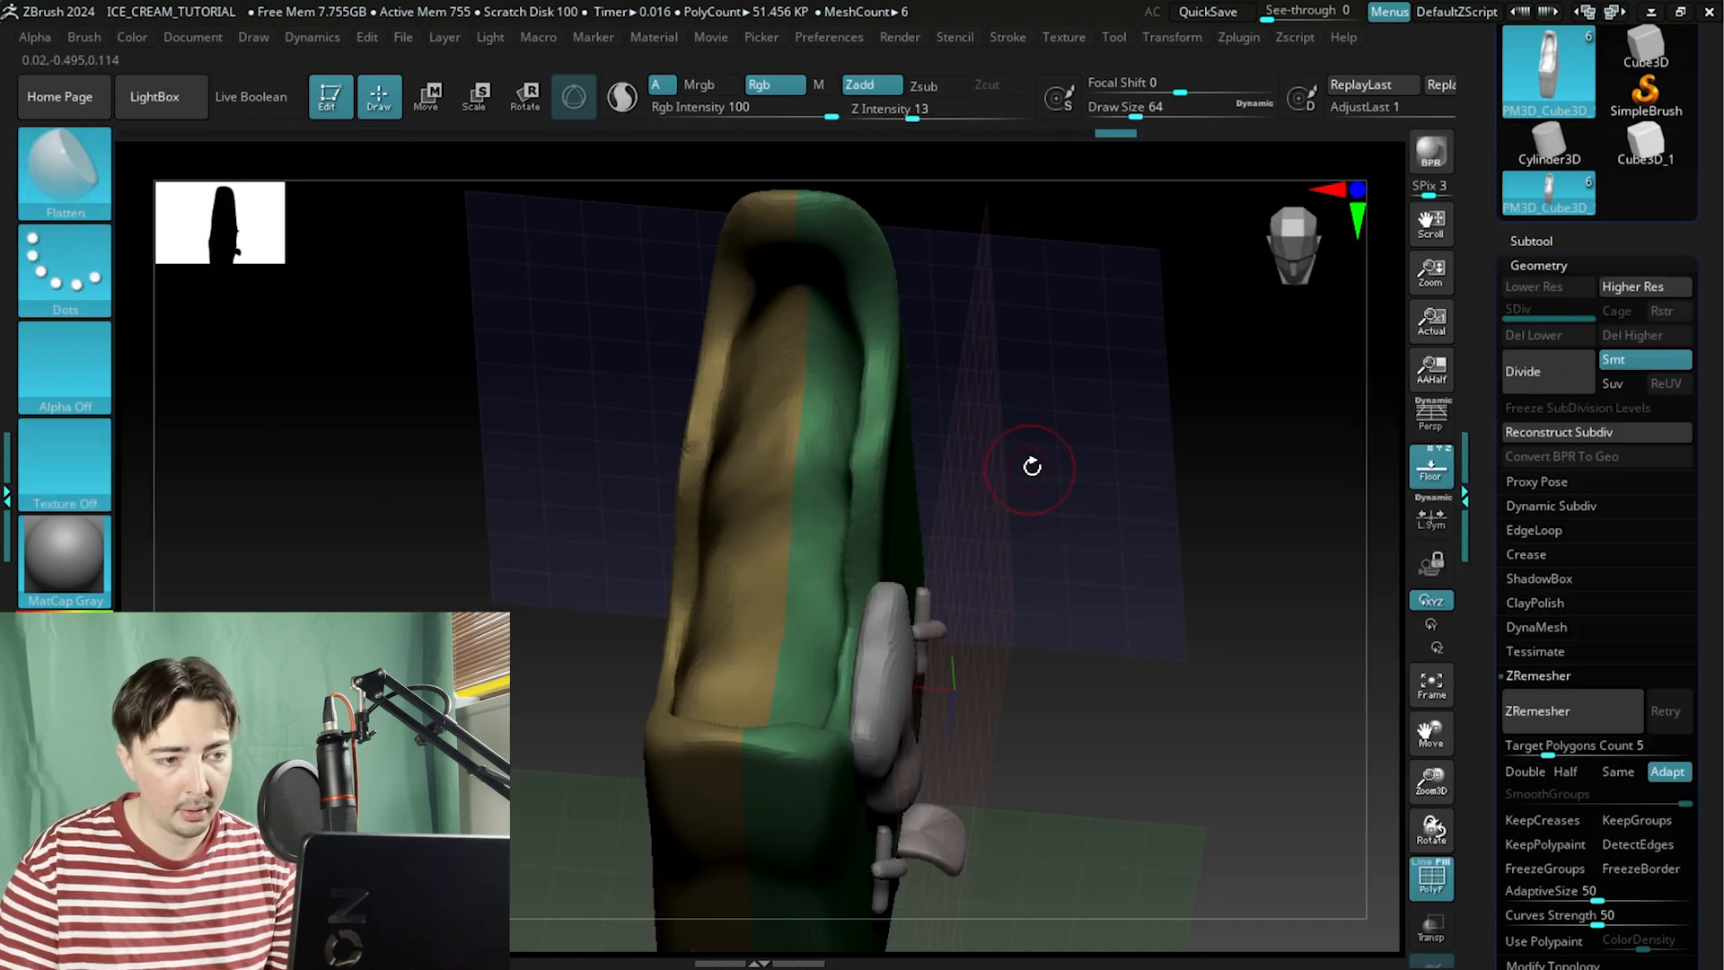
Orbit around the popsicle body to examine the bitten top from the side and front.
drag(1031, 466, 1064, 500)
drag(1069, 602, 1129, 649)
drag(1128, 573, 1080, 523)
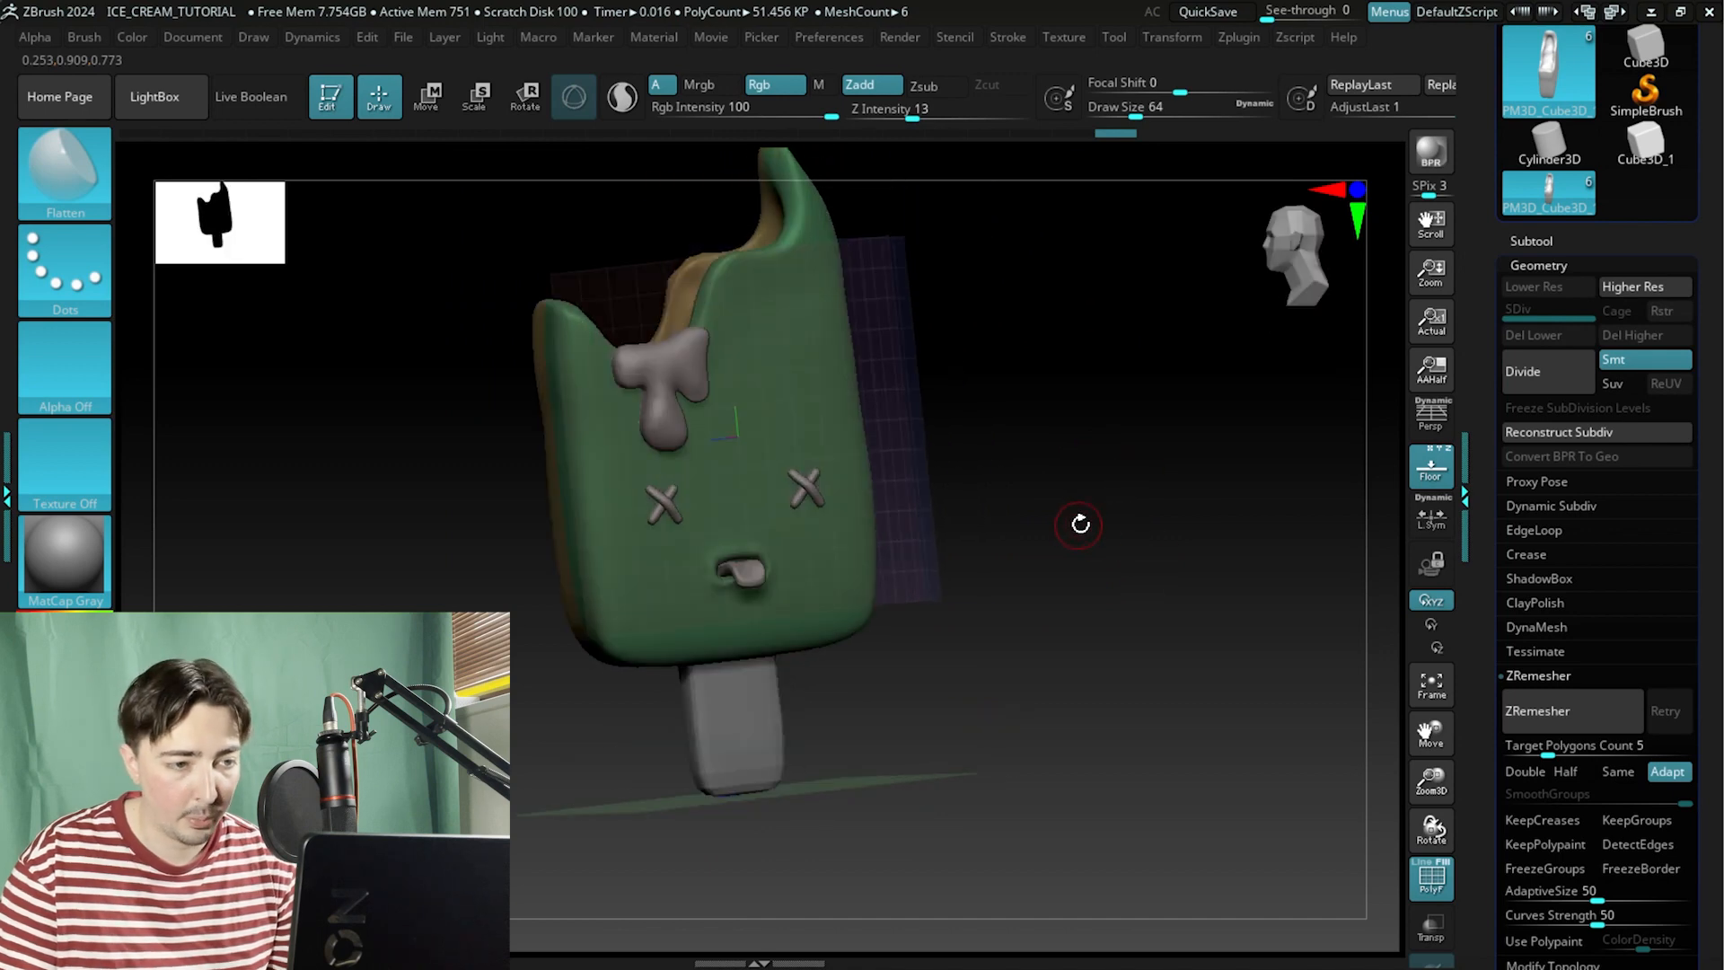
click(1446, 456)
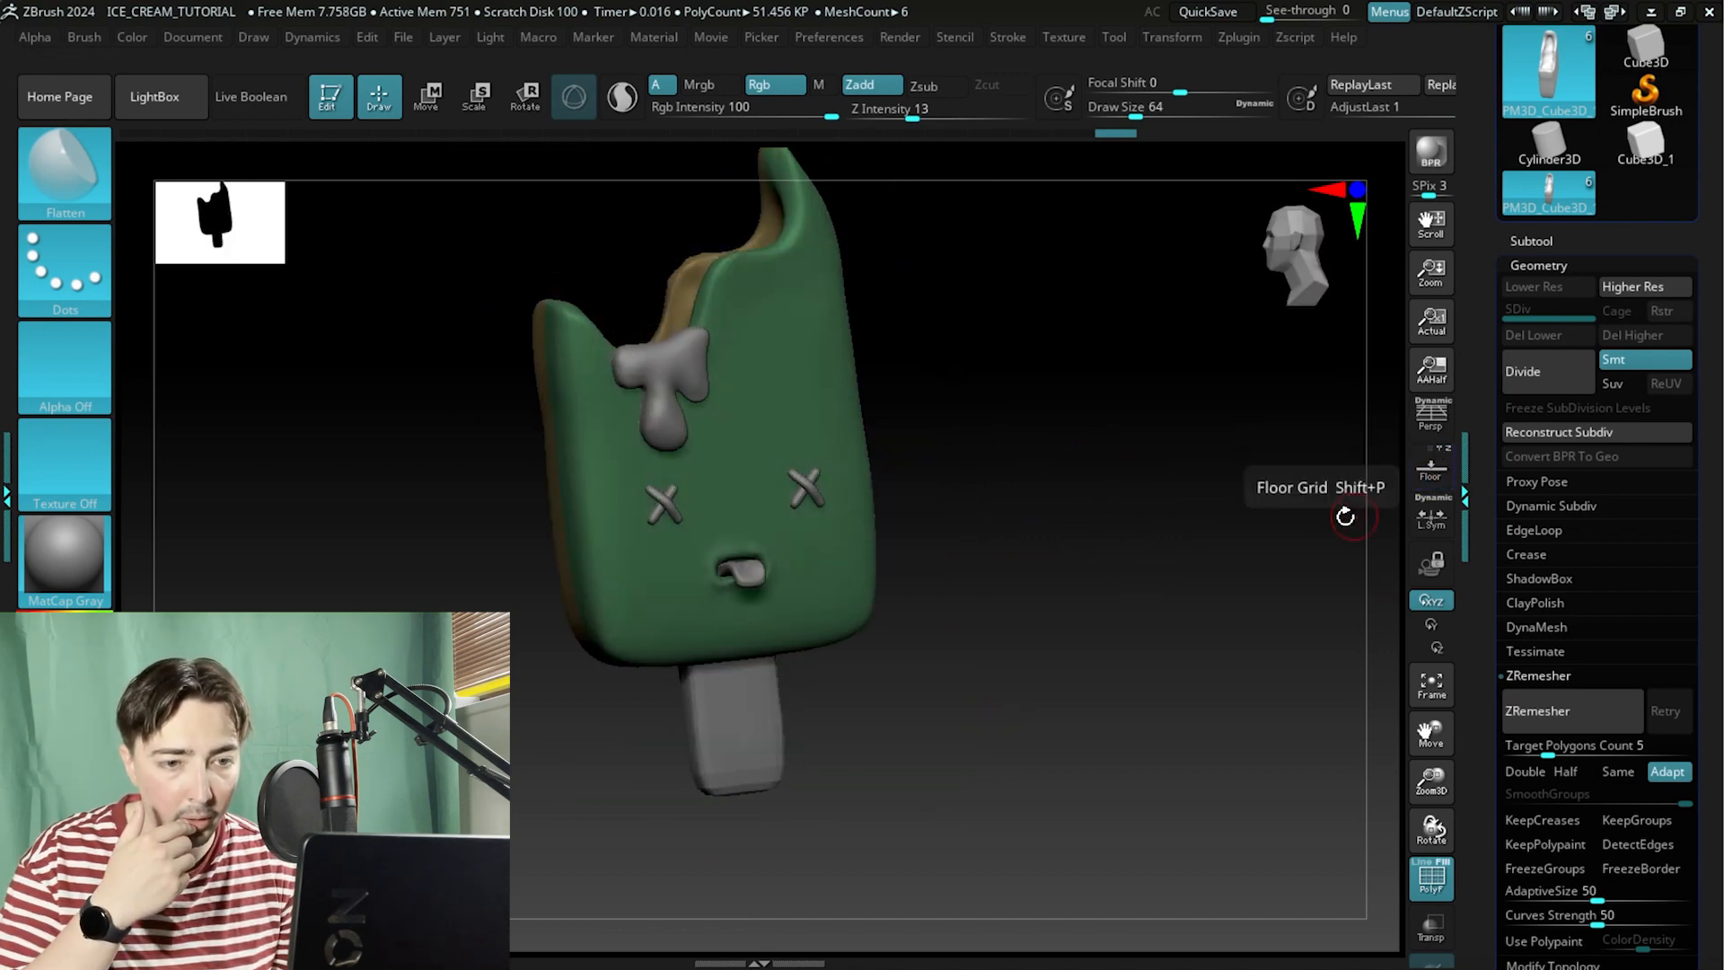
click(1448, 456)
click(1449, 456)
drag(1168, 565, 1049, 535)
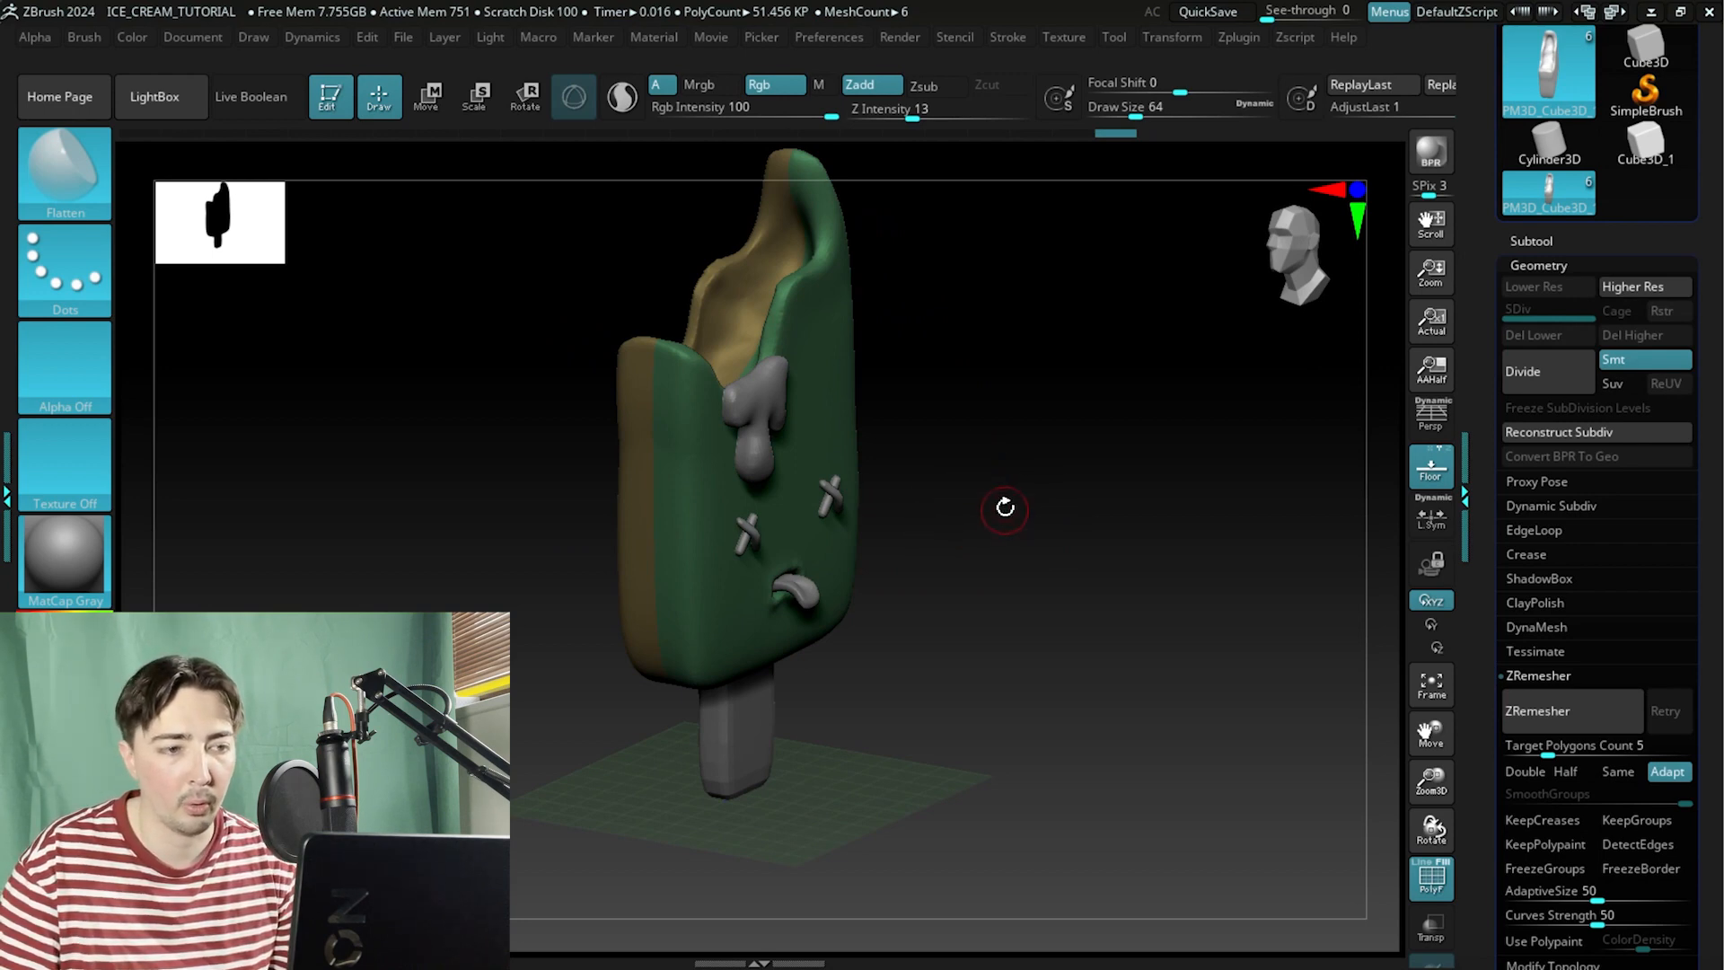
drag(1005, 508, 714, 582)
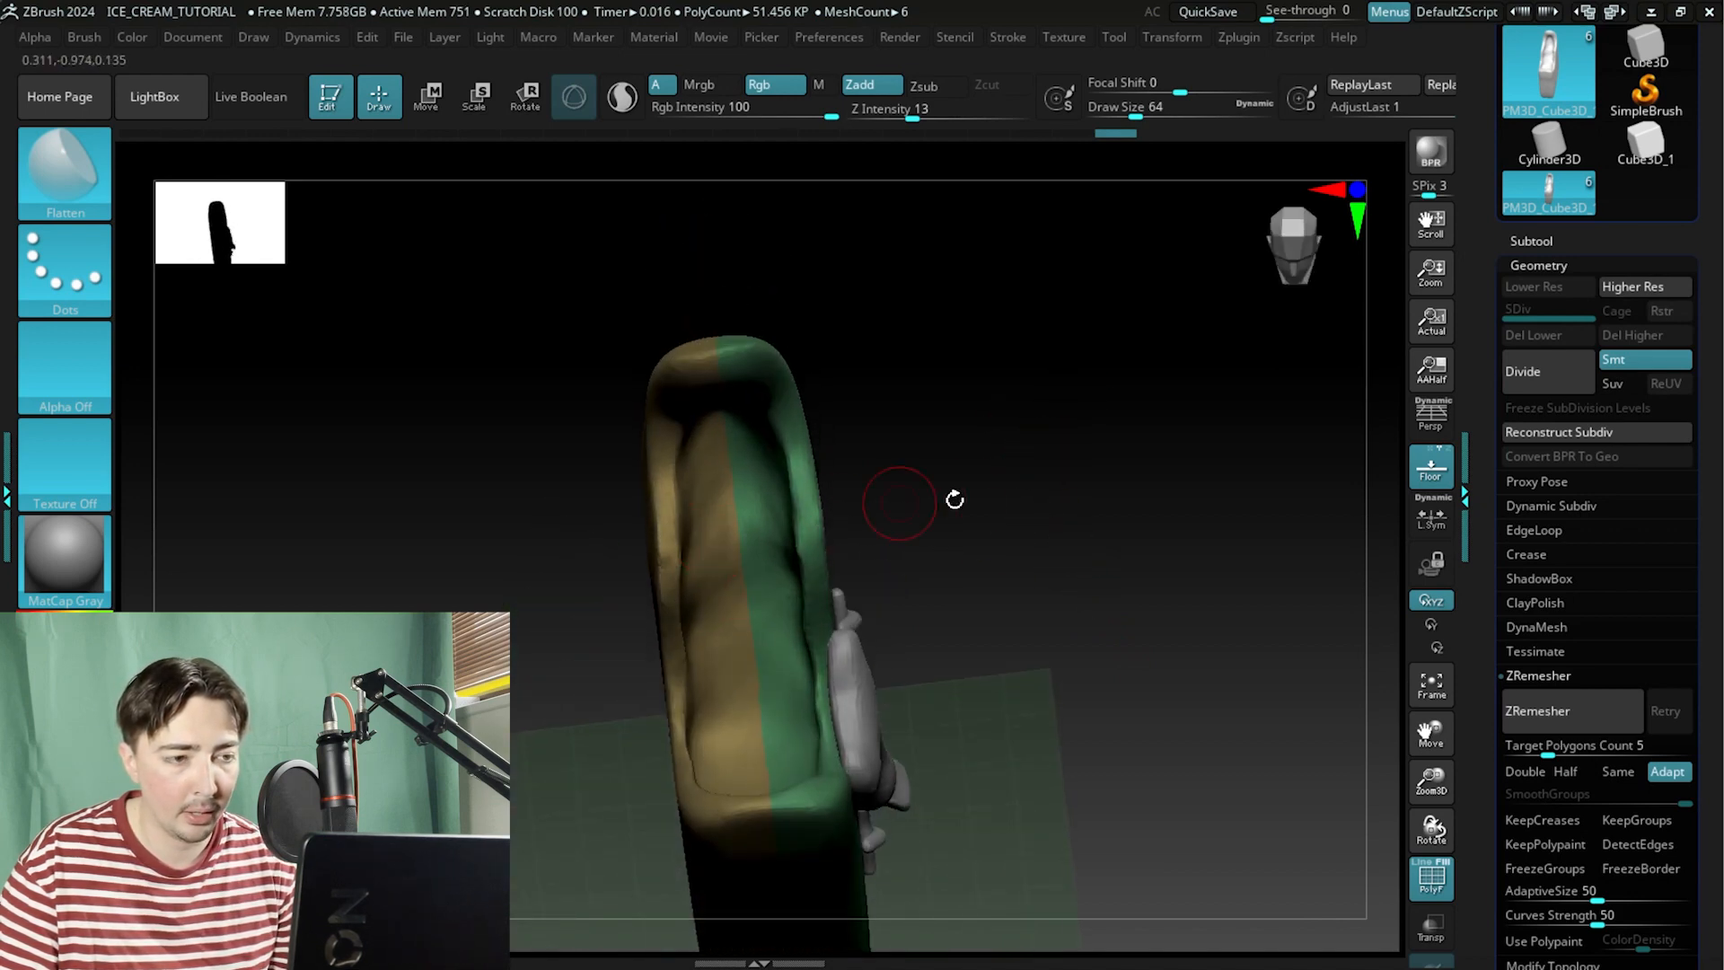
drag(954, 499, 1041, 469)
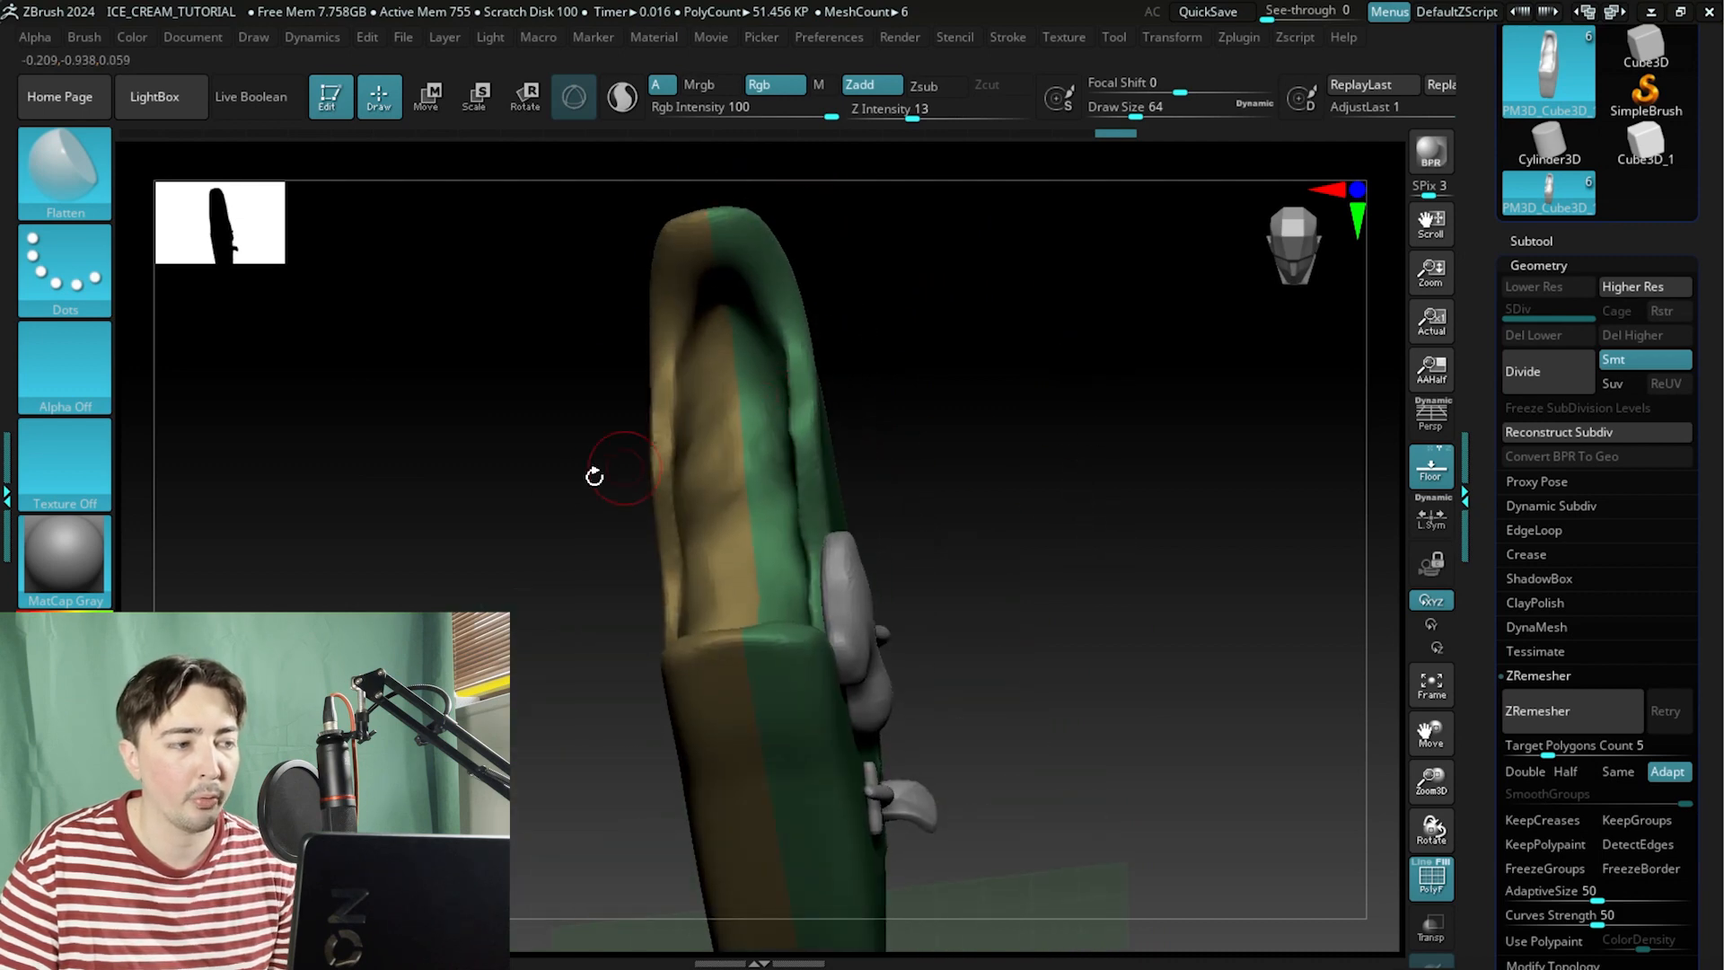
Switch the body's material to BasicMaterial.
click(65, 571)
click(188, 508)
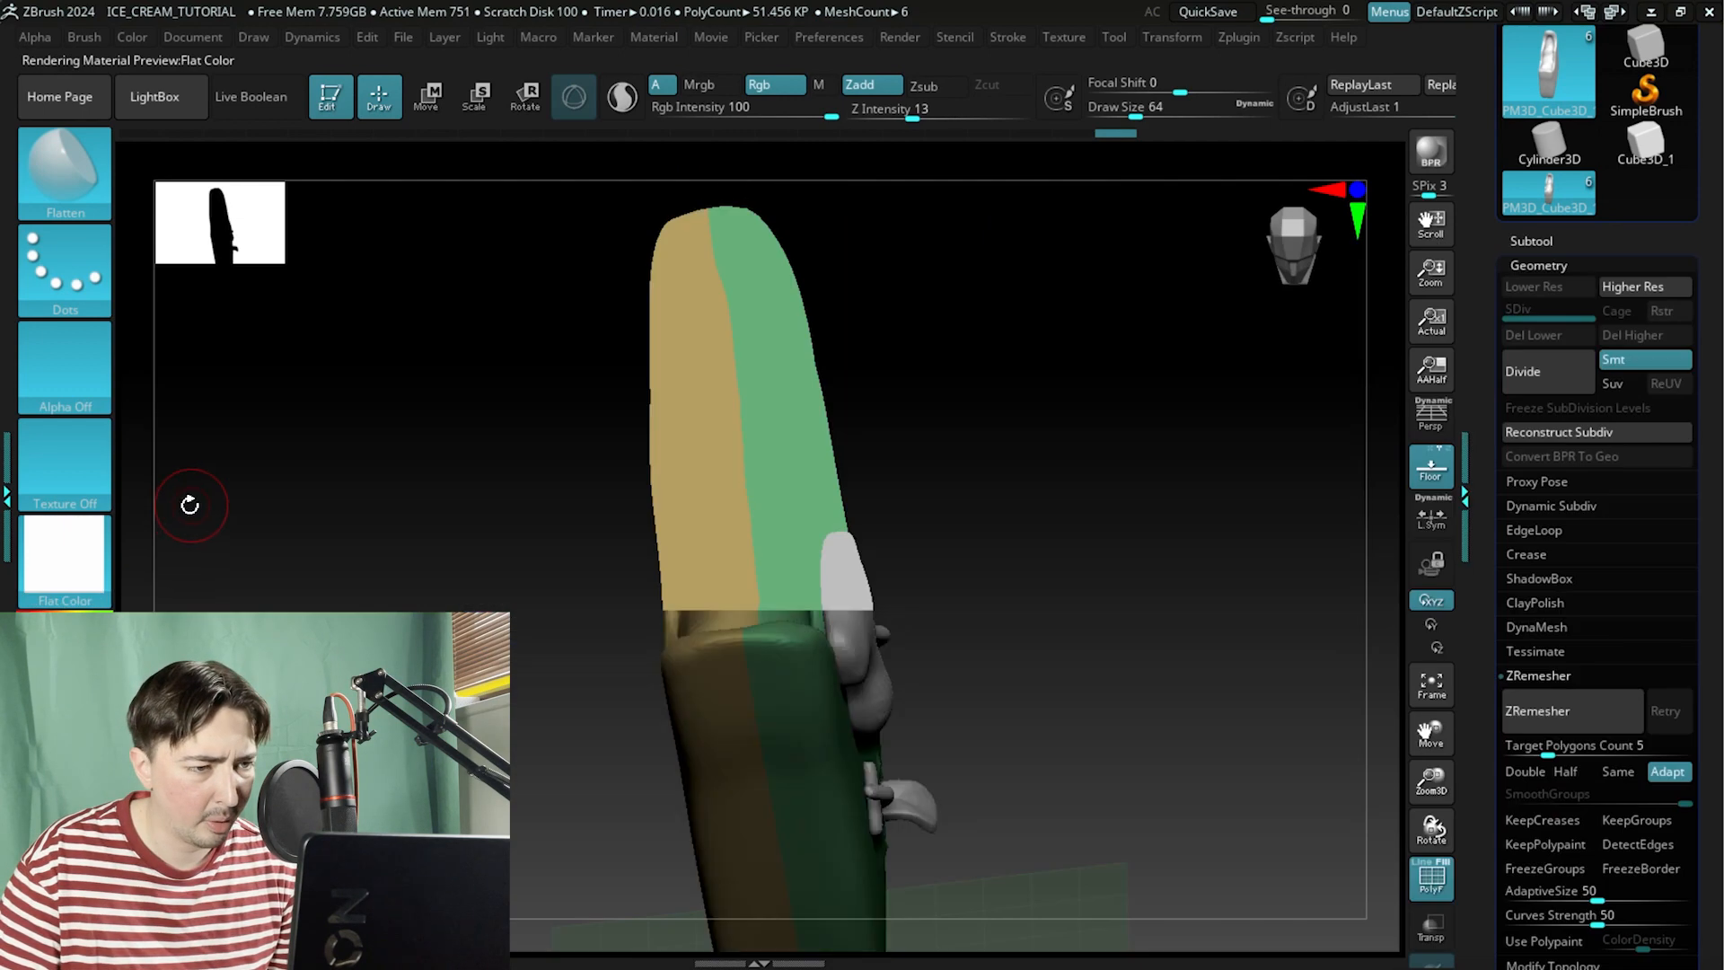
mouse_move(192, 501)
mouse_down()
mouse_move(446, 511)
mouse_move(439, 569)
mouse_up()
click(65, 570)
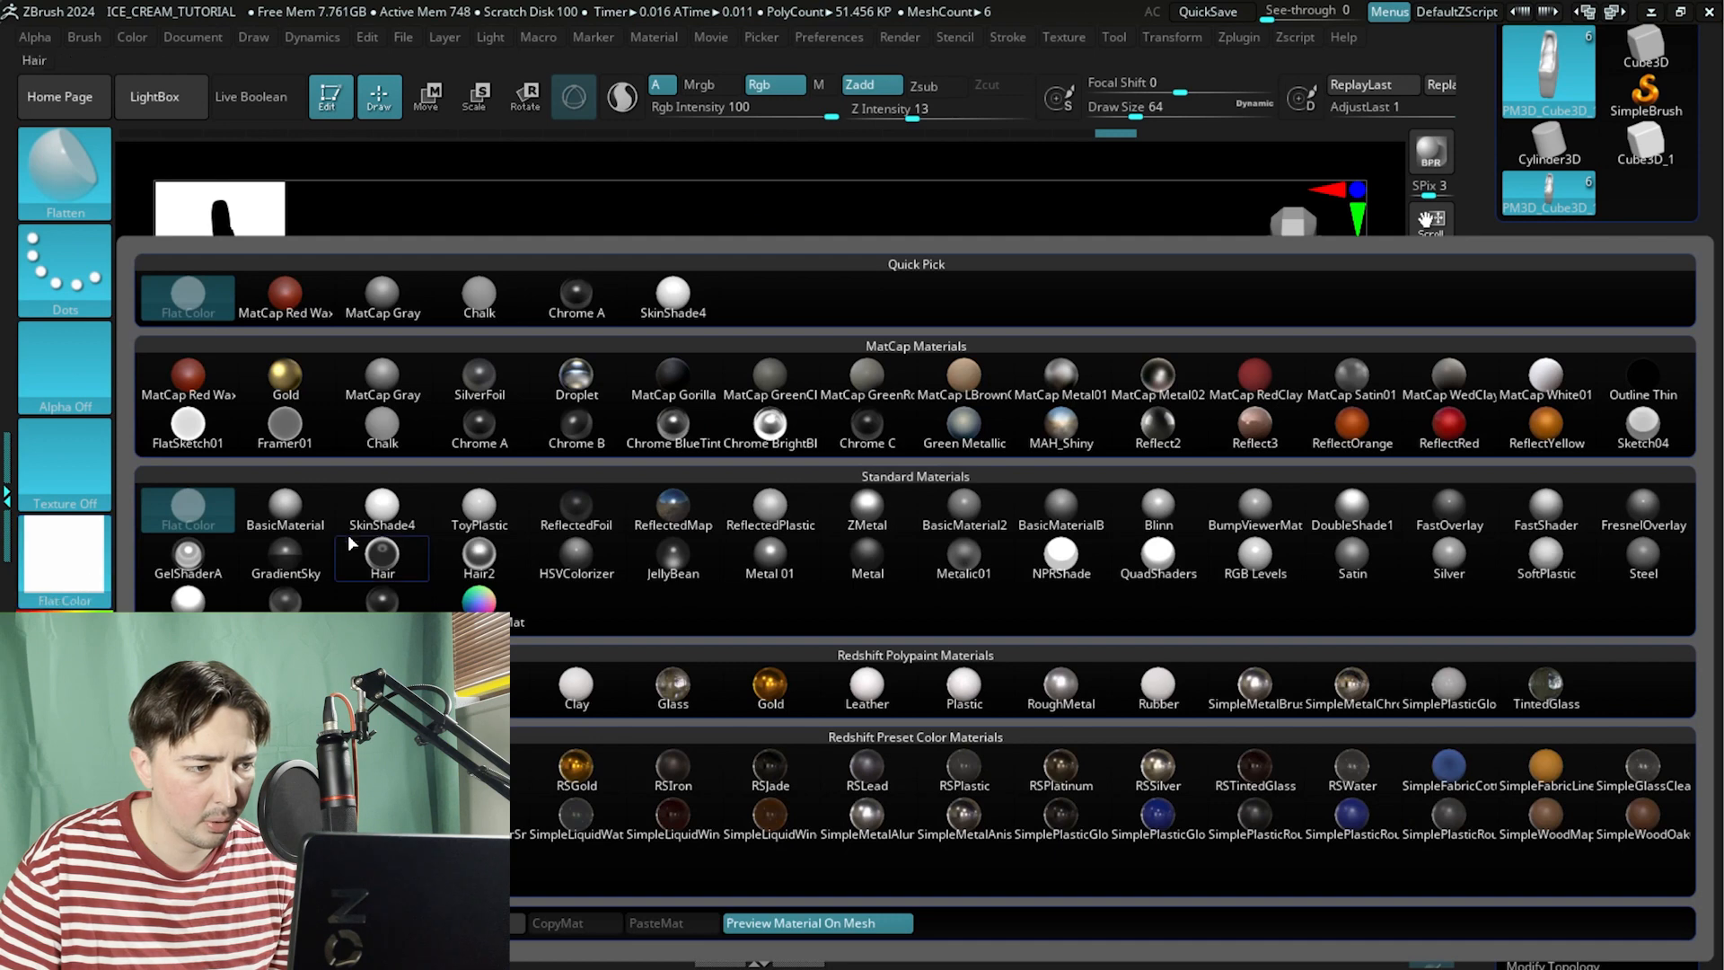
click(270, 525)
mouse_move(468, 550)
mouse_down()
mouse_move(473, 515)
mouse_move(462, 535)
mouse_move(539, 531)
mouse_move(537, 636)
mouse_move(523, 512)
mouse_move(485, 581)
mouse_up()
Paint a mask over the inner bitten surface near the top of the body.
key(ctrl)
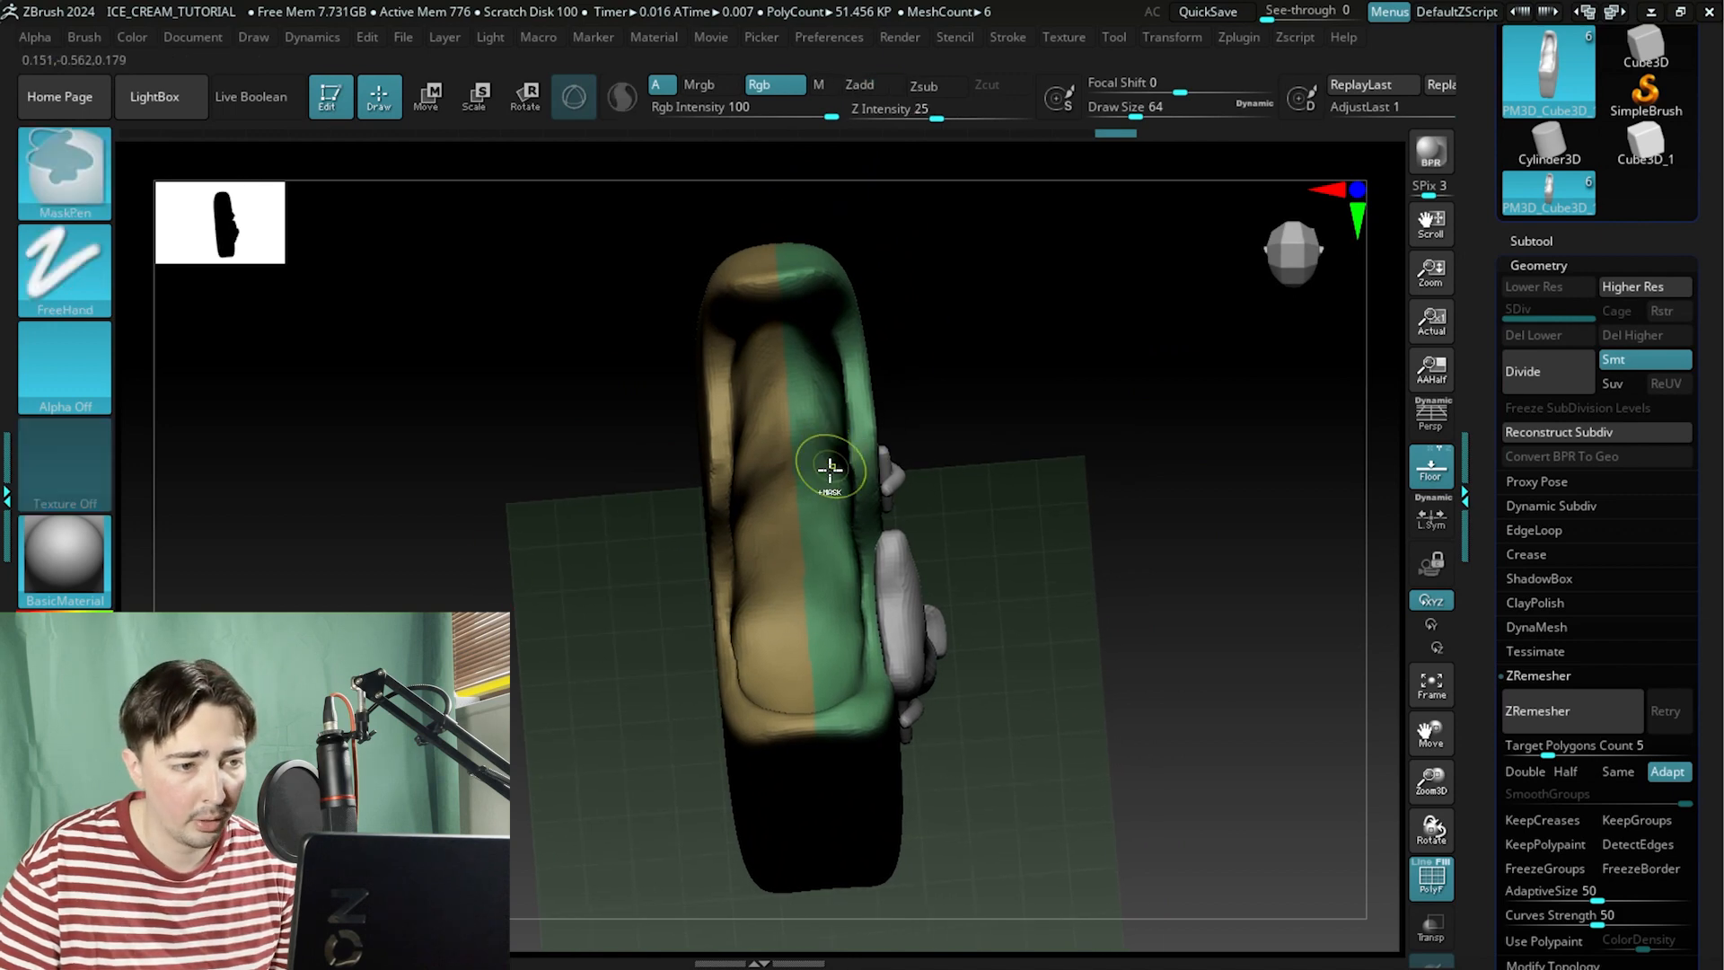
mouse_move(826, 463)
ctrl+mouse_down()
mouse_move(793, 449)
mouse_move(766, 562)
mouse_move(800, 581)
mouse_move(805, 481)
mouse_move(774, 528)
ctrl+mouse_up()
drag(556, 575, 575, 719)
mouse_move(750, 536)
ctrl+mouse_down()
mouse_move(820, 515)
mouse_move(804, 481)
ctrl+mouse_up()
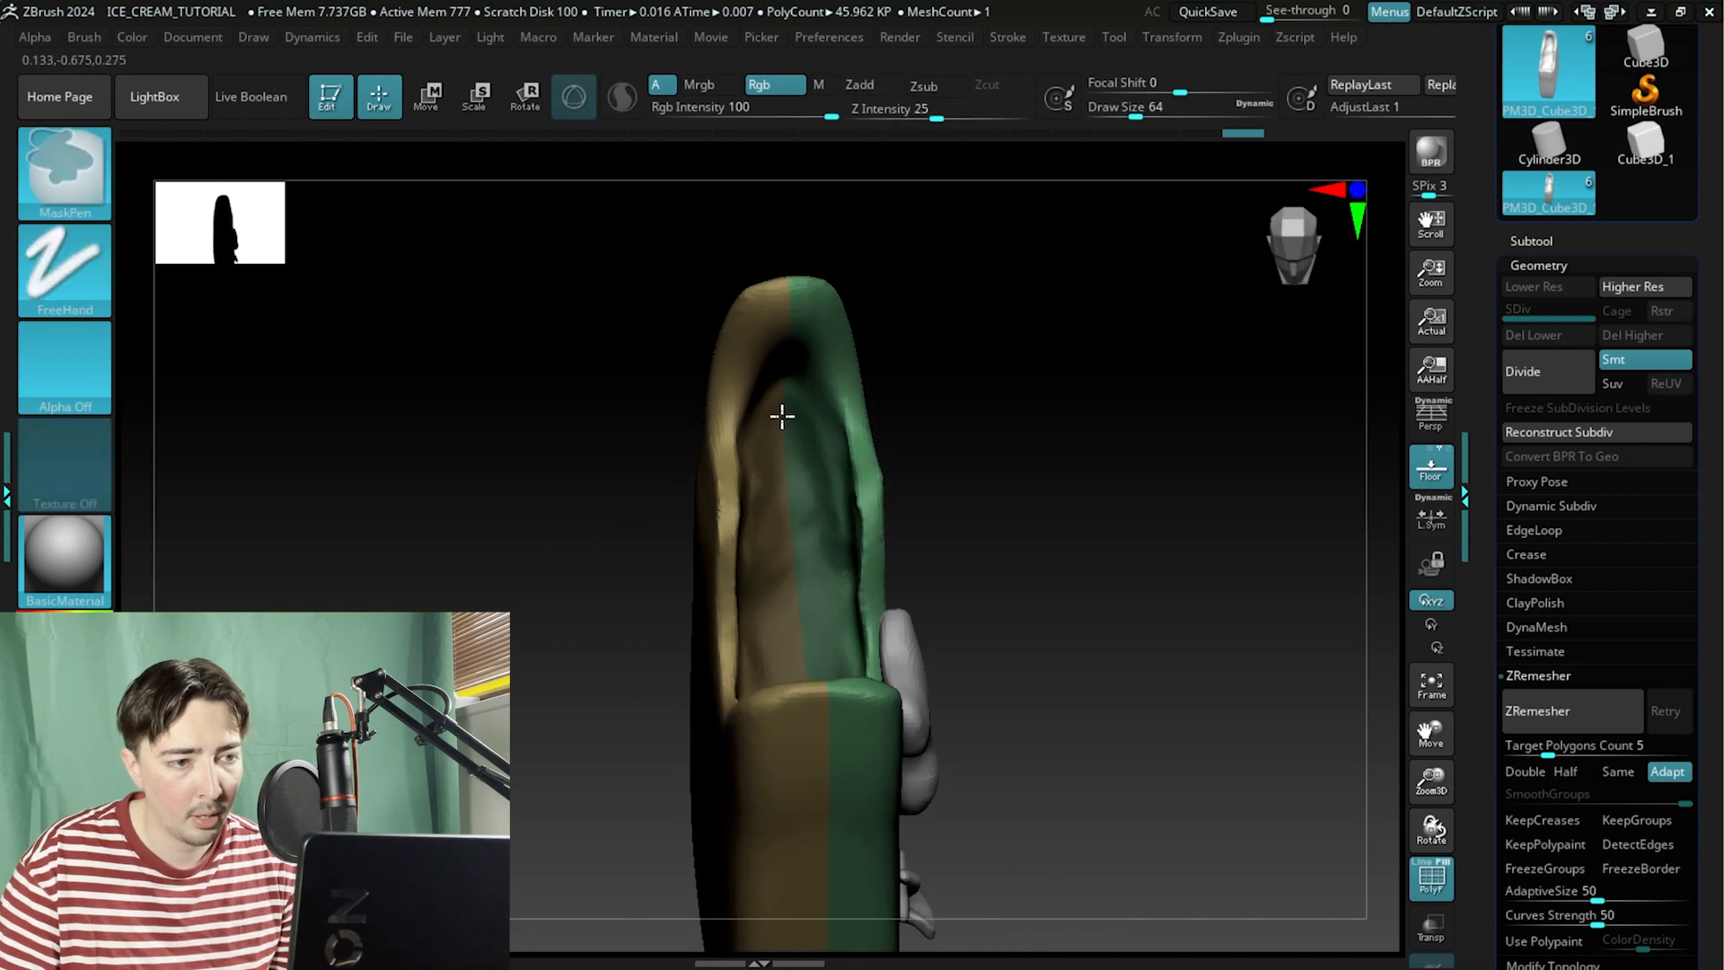
drag(596, 519, 589, 562)
mouse_move(799, 549)
ctrl+mouse_down()
mouse_move(808, 623)
mouse_move(832, 550)
ctrl+mouse_up()
mouse_move(683, 539)
mouse_down()
mouse_move(619, 520)
mouse_move(891, 509)
mouse_move(862, 600)
mouse_up()
mouse_move(1114, 535)
alt+mouse_down()
mouse_move(1124, 439)
mouse_move(1078, 527)
alt+mouse_up()
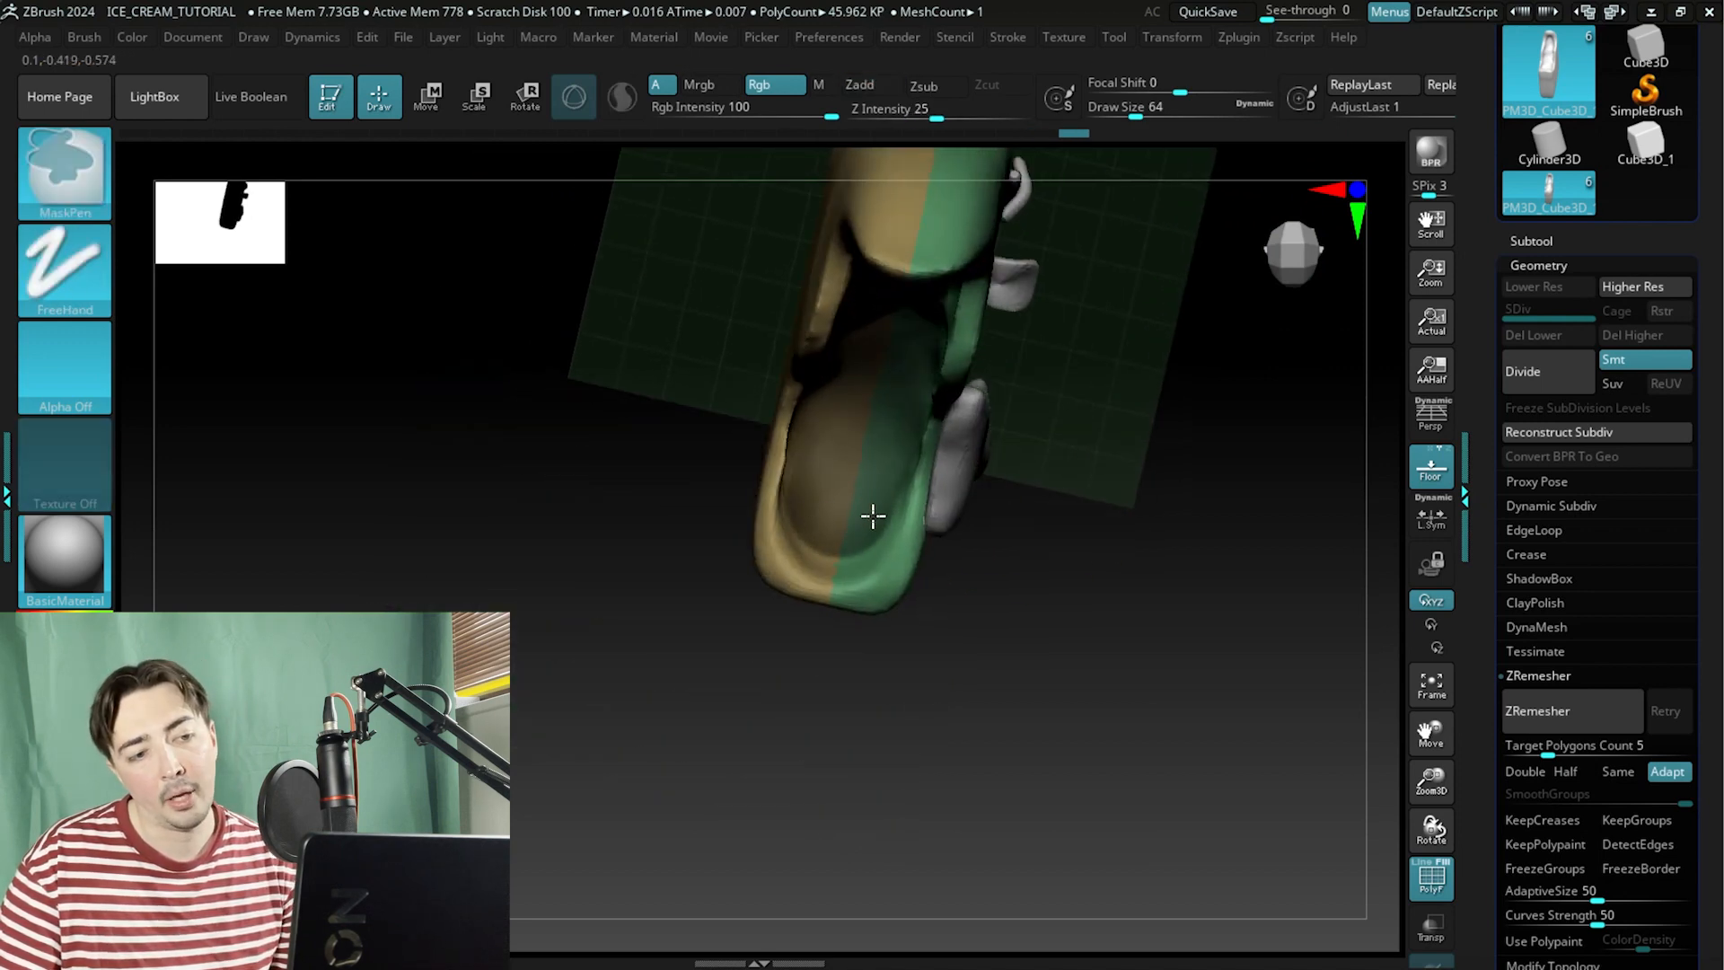
Extend the mask along the inner bite surface toward the tip, working from several angles.
mouse_move(1104, 536)
mouse_down()
mouse_move(1062, 585)
mouse_move(1066, 524)
mouse_move(1015, 682)
mouse_move(1047, 538)
mouse_move(1101, 585)
mouse_move(1030, 572)
mouse_up()
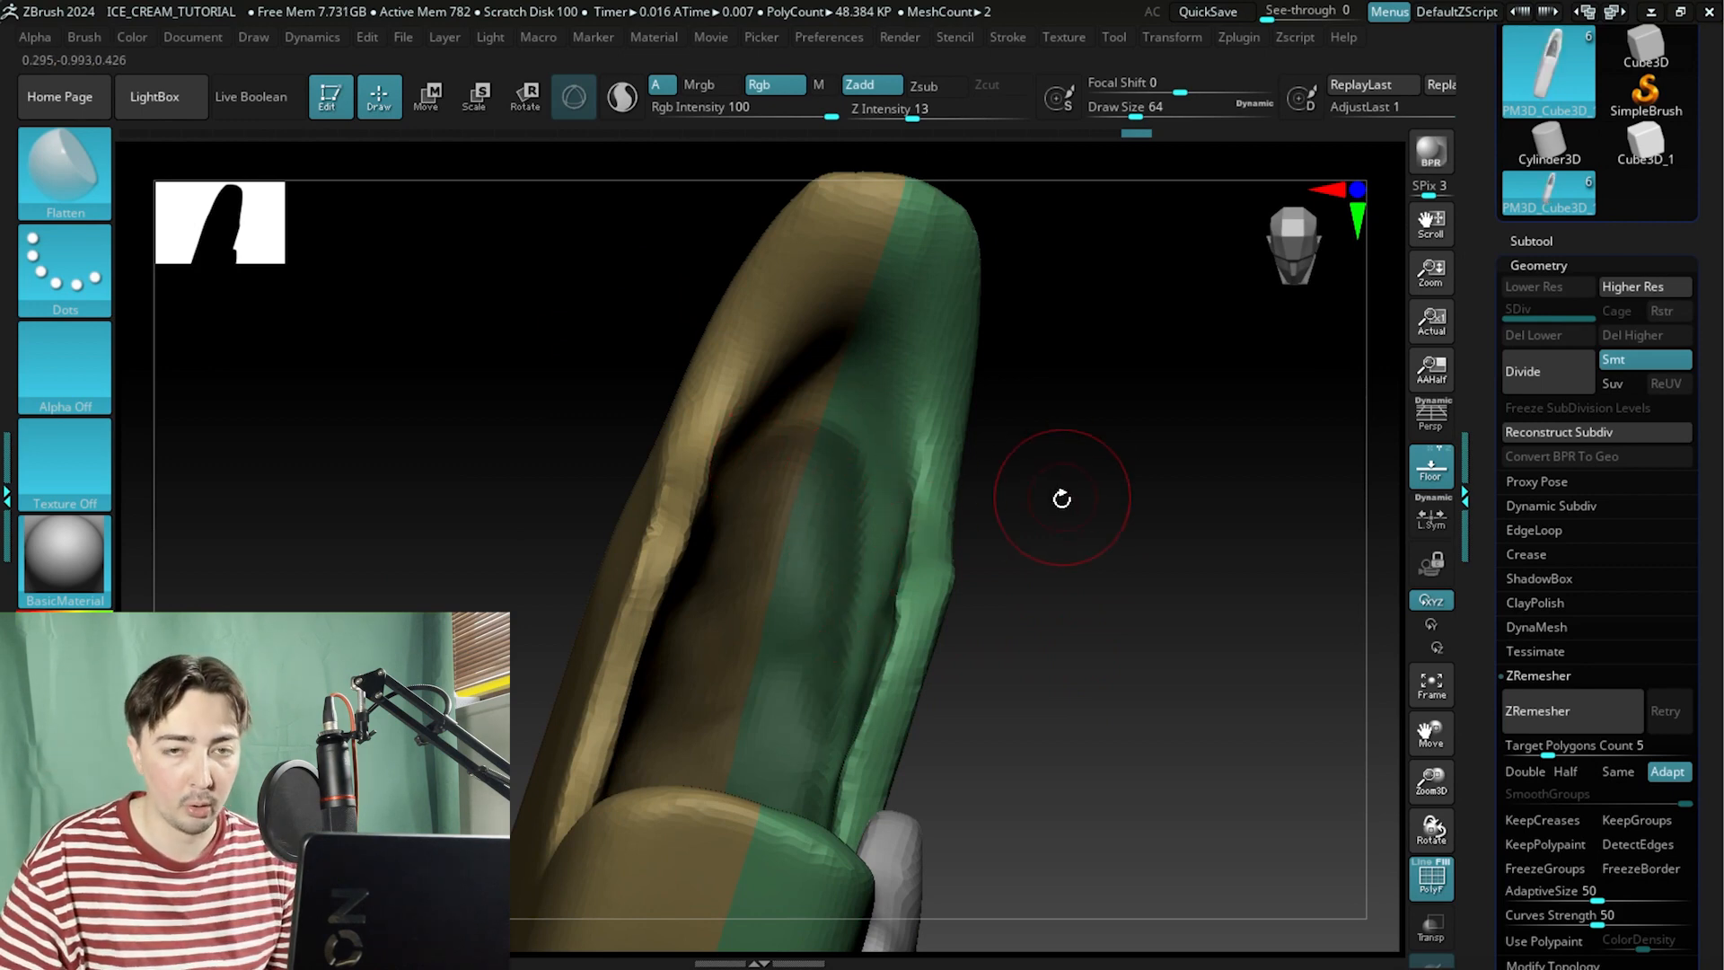
drag(1078, 533, 1099, 388)
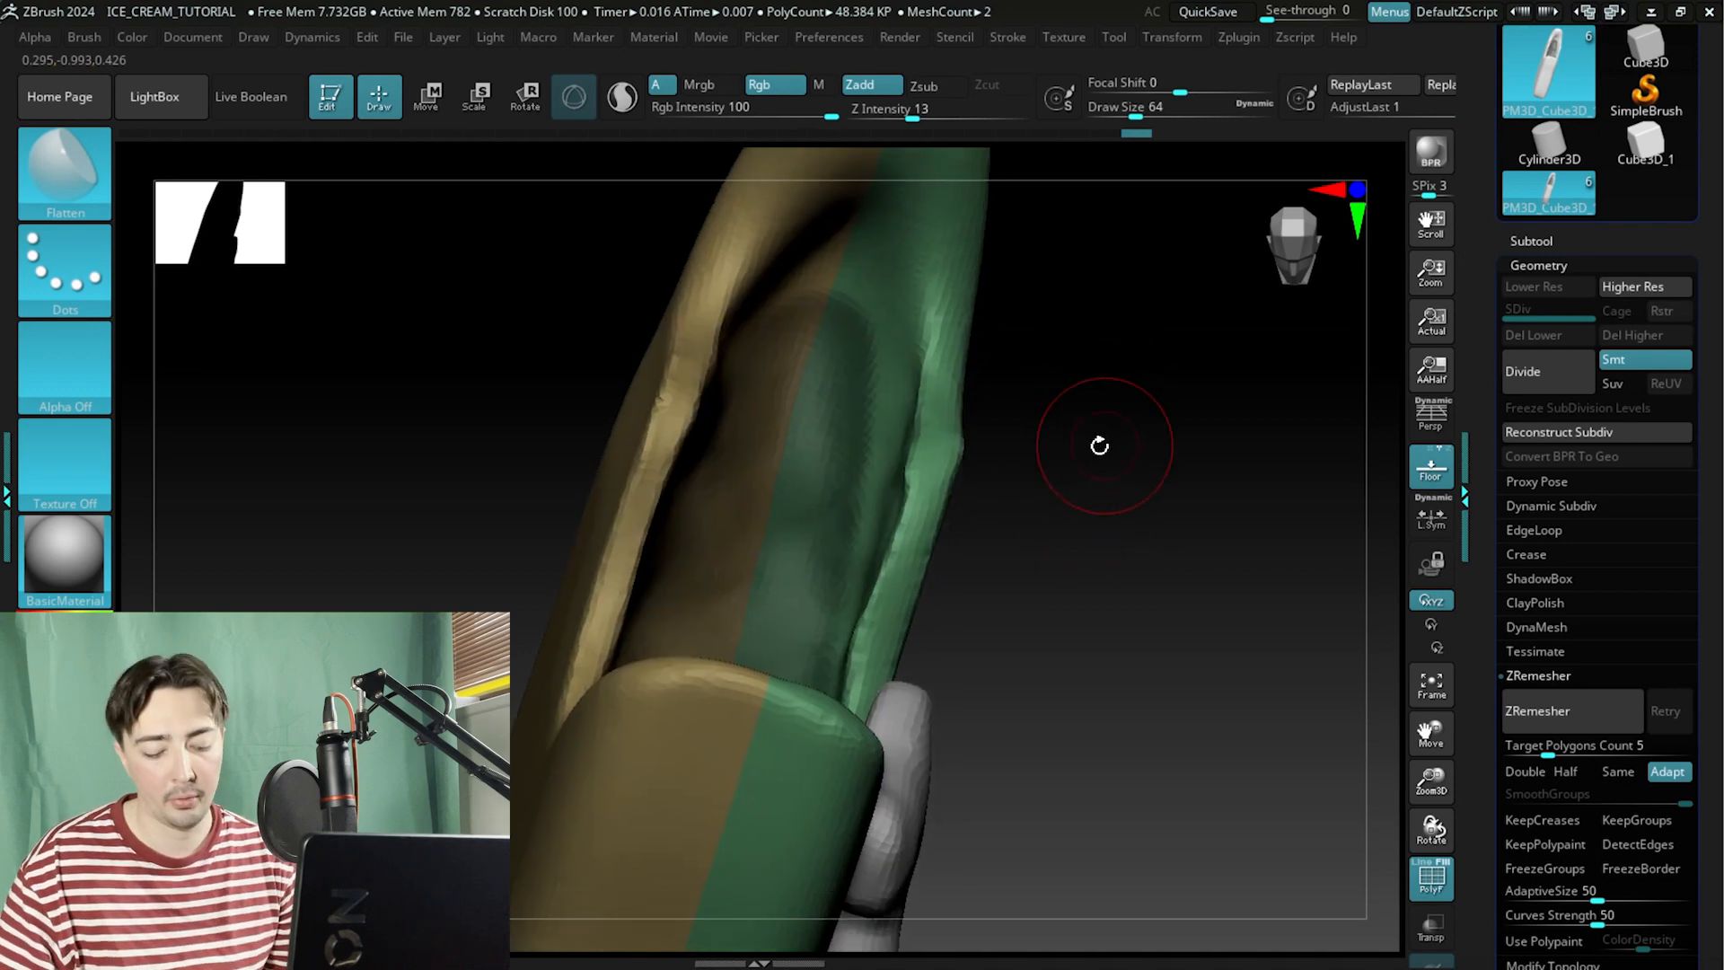
mouse_move(1109, 491)
mouse_down()
mouse_move(1055, 535)
mouse_move(1054, 566)
mouse_move(1047, 530)
mouse_move(1084, 455)
mouse_move(1092, 605)
mouse_move(1078, 584)
mouse_move(702, 734)
mouse_up()
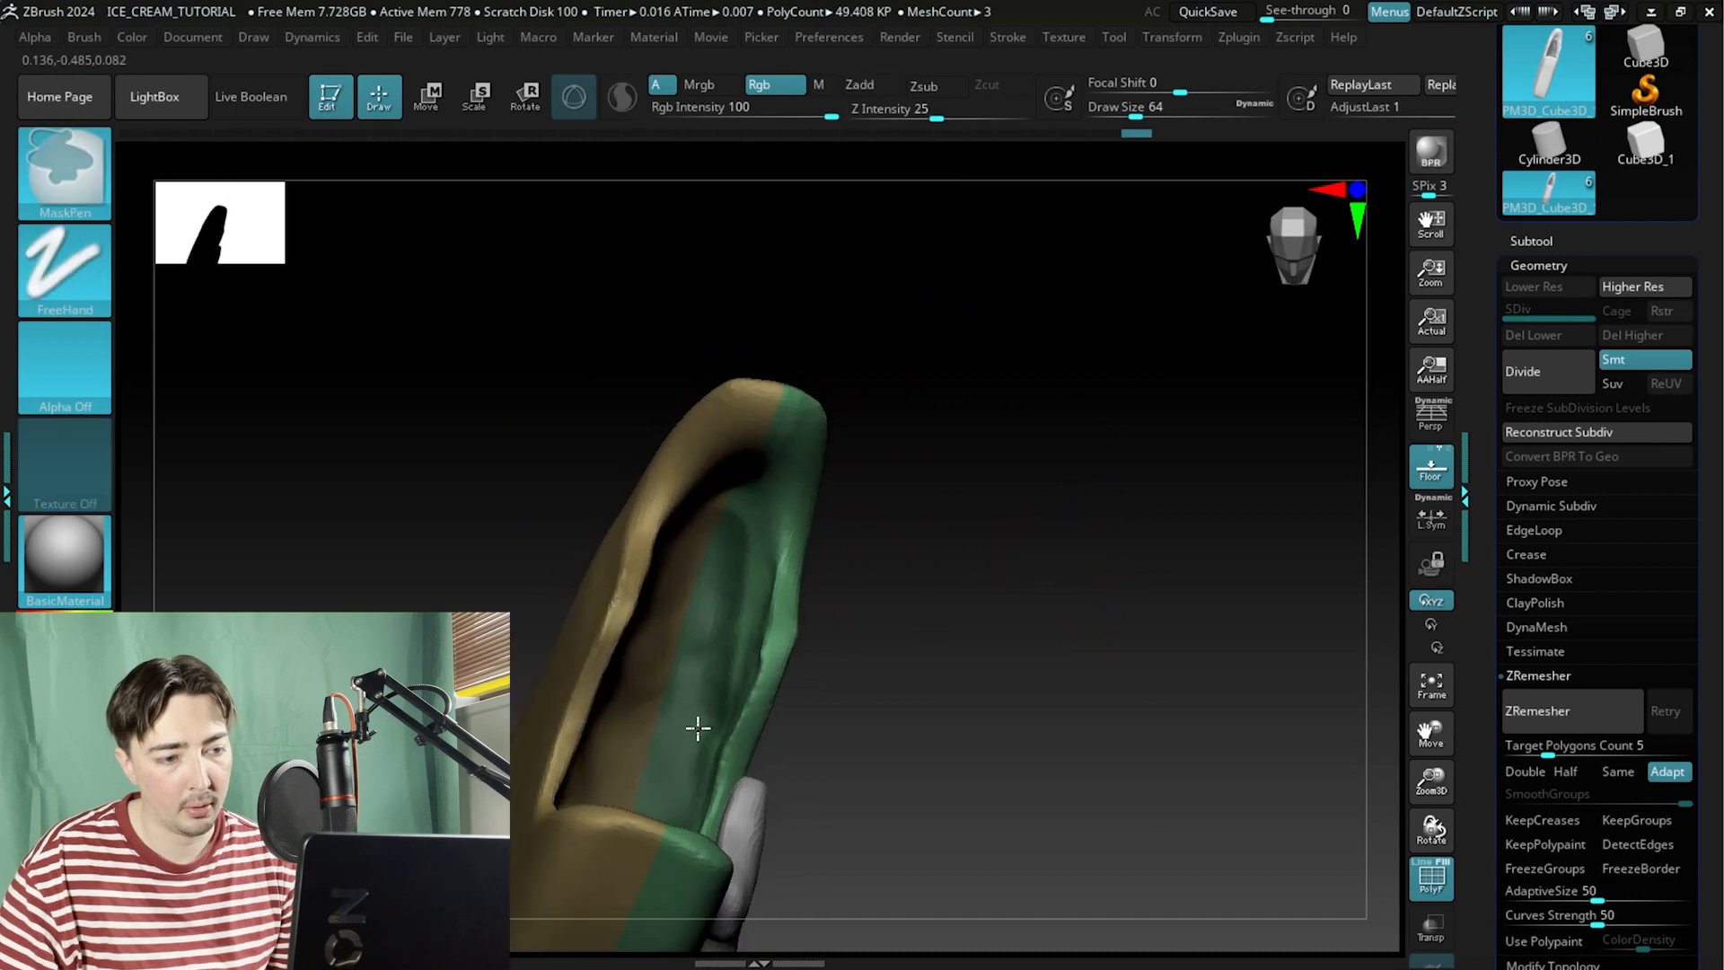
drag(1089, 508, 862, 673)
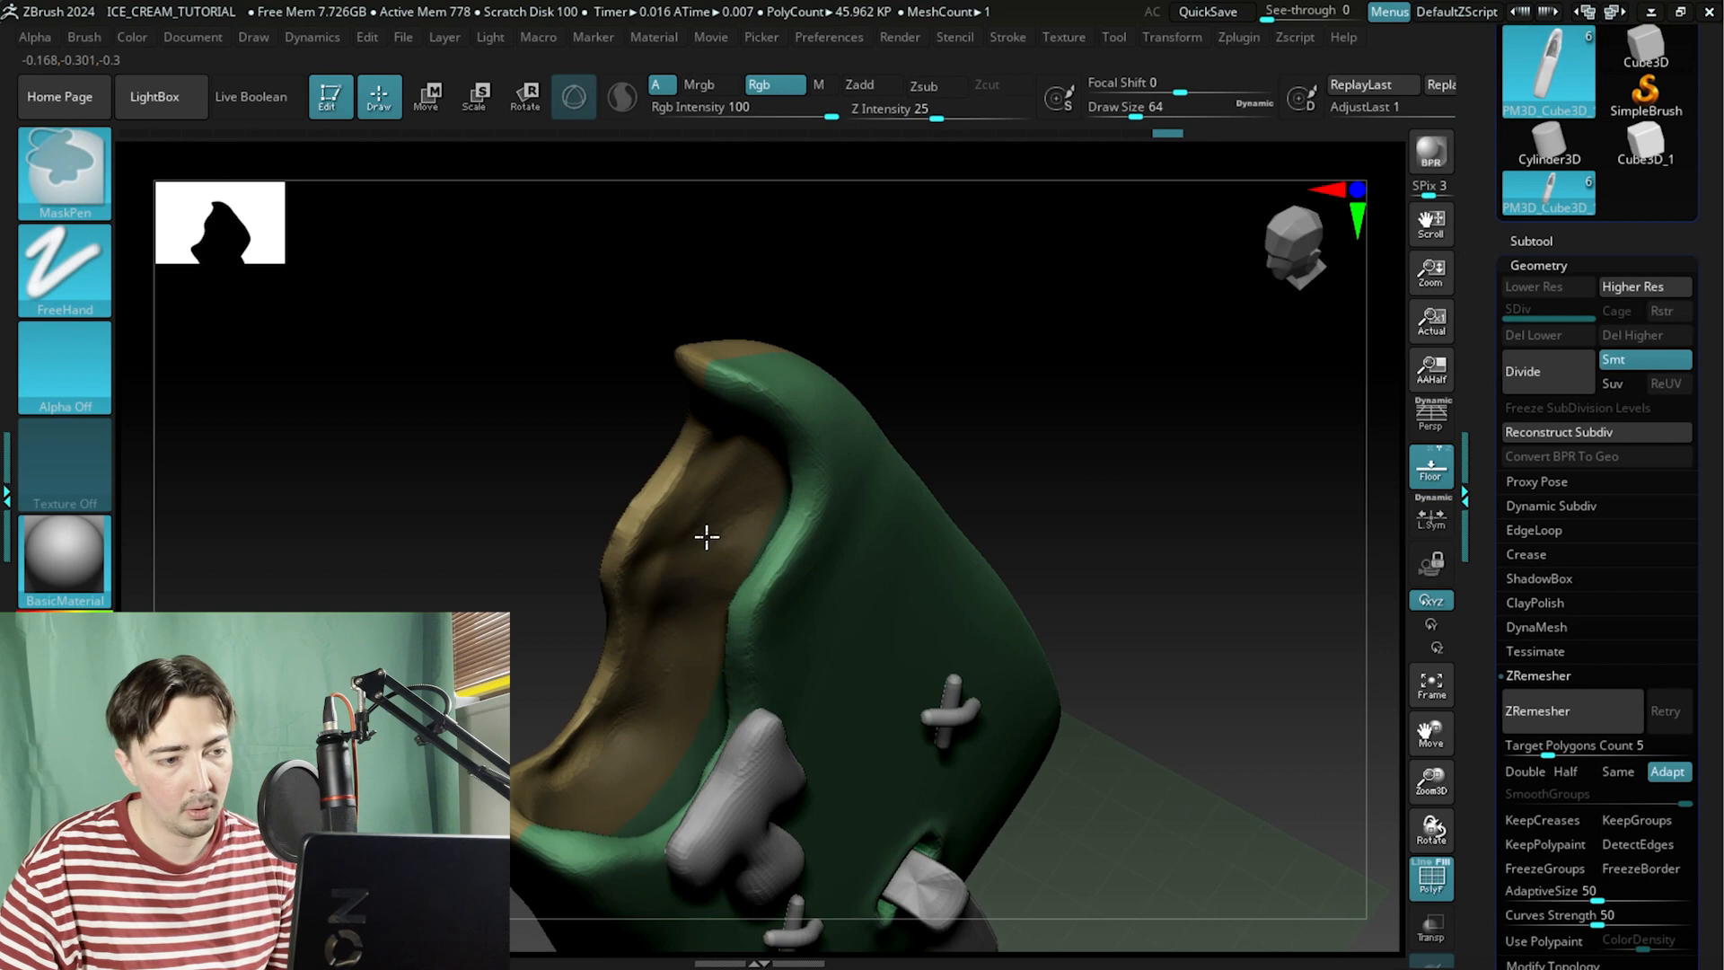
drag(575, 530, 516, 477)
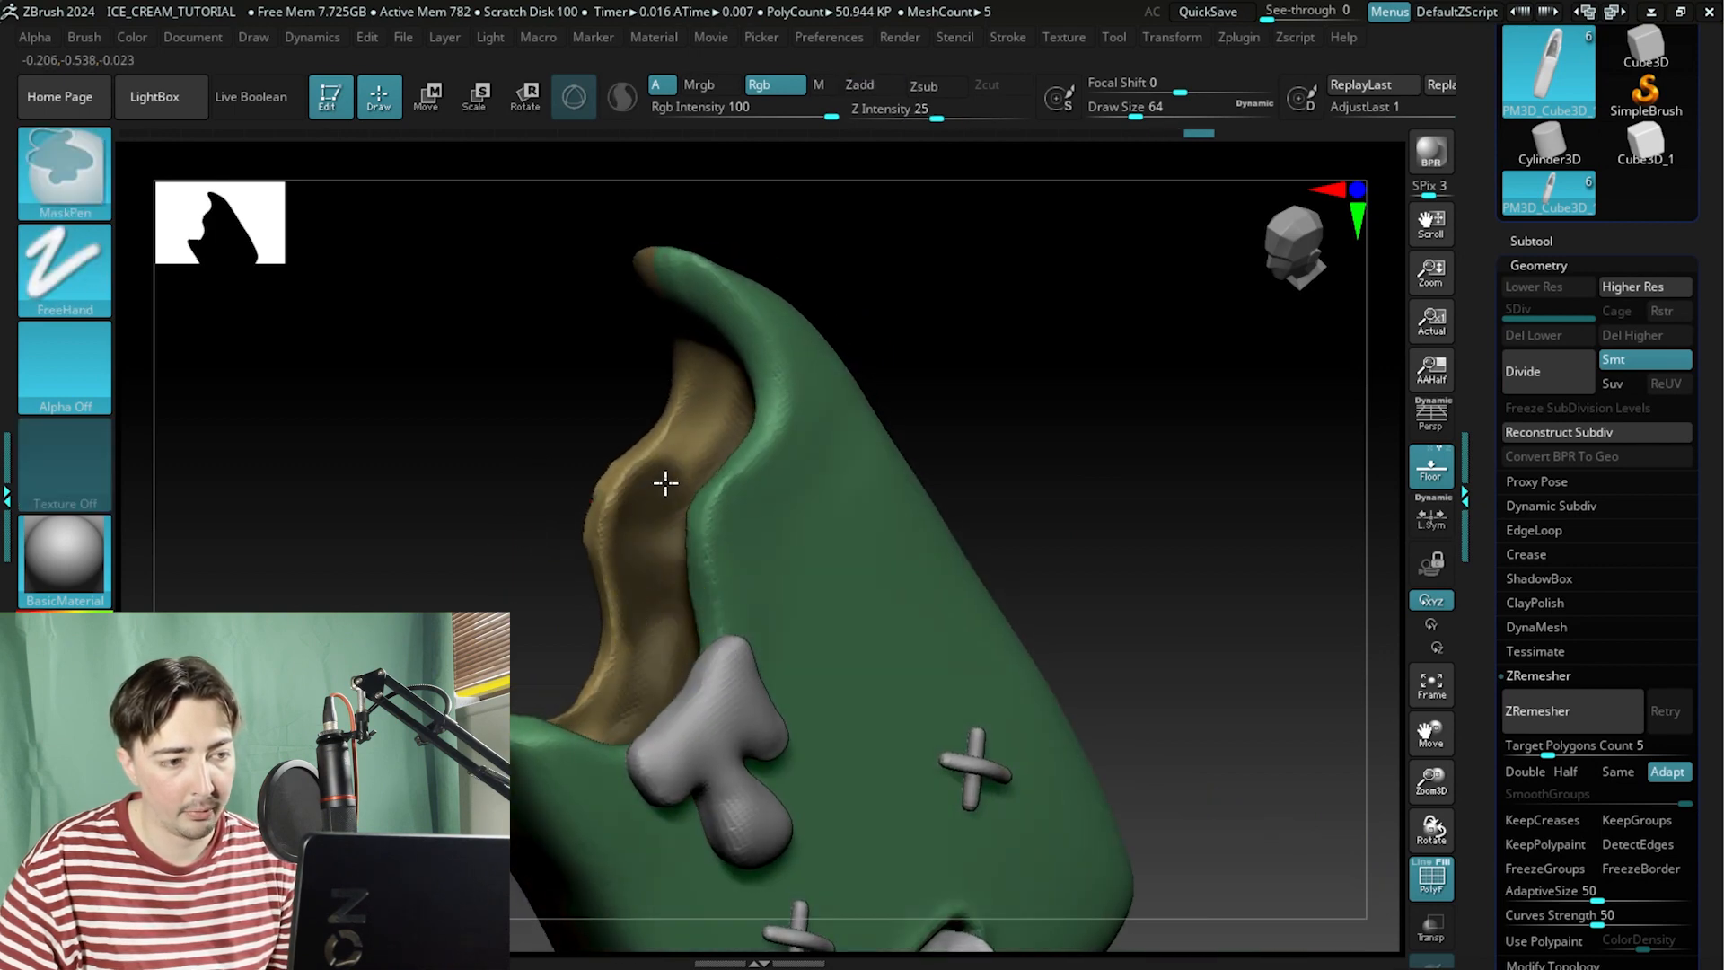
drag(570, 473, 688, 491)
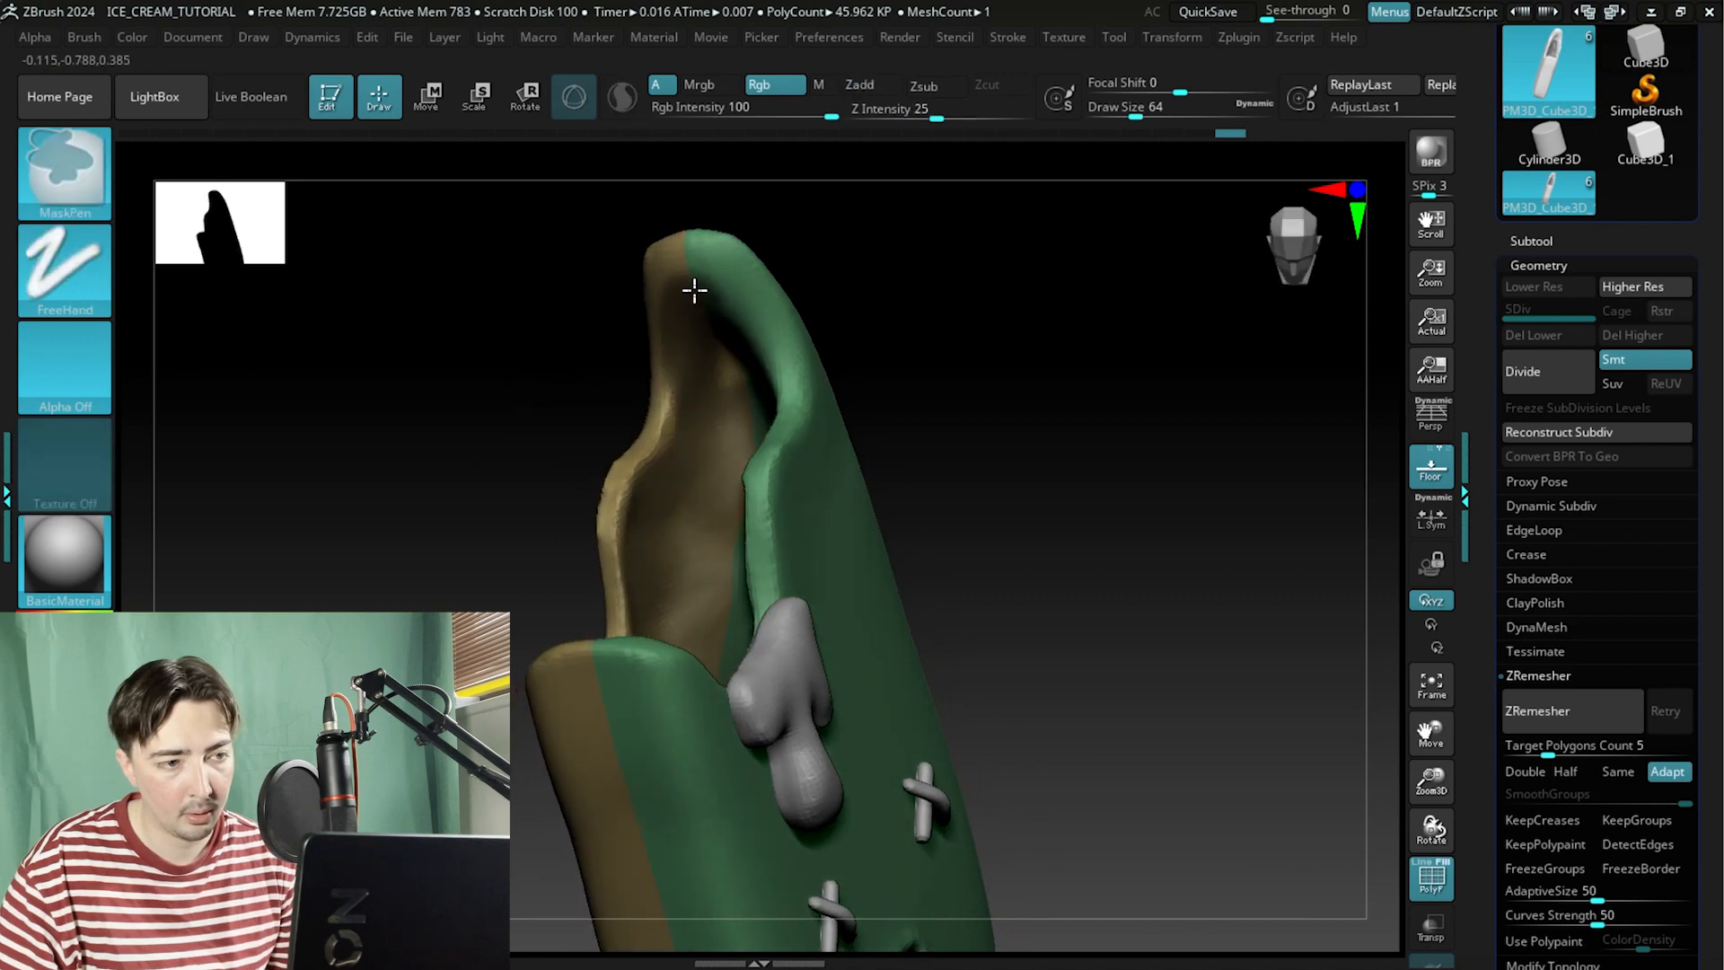
drag(458, 382, 577, 345)
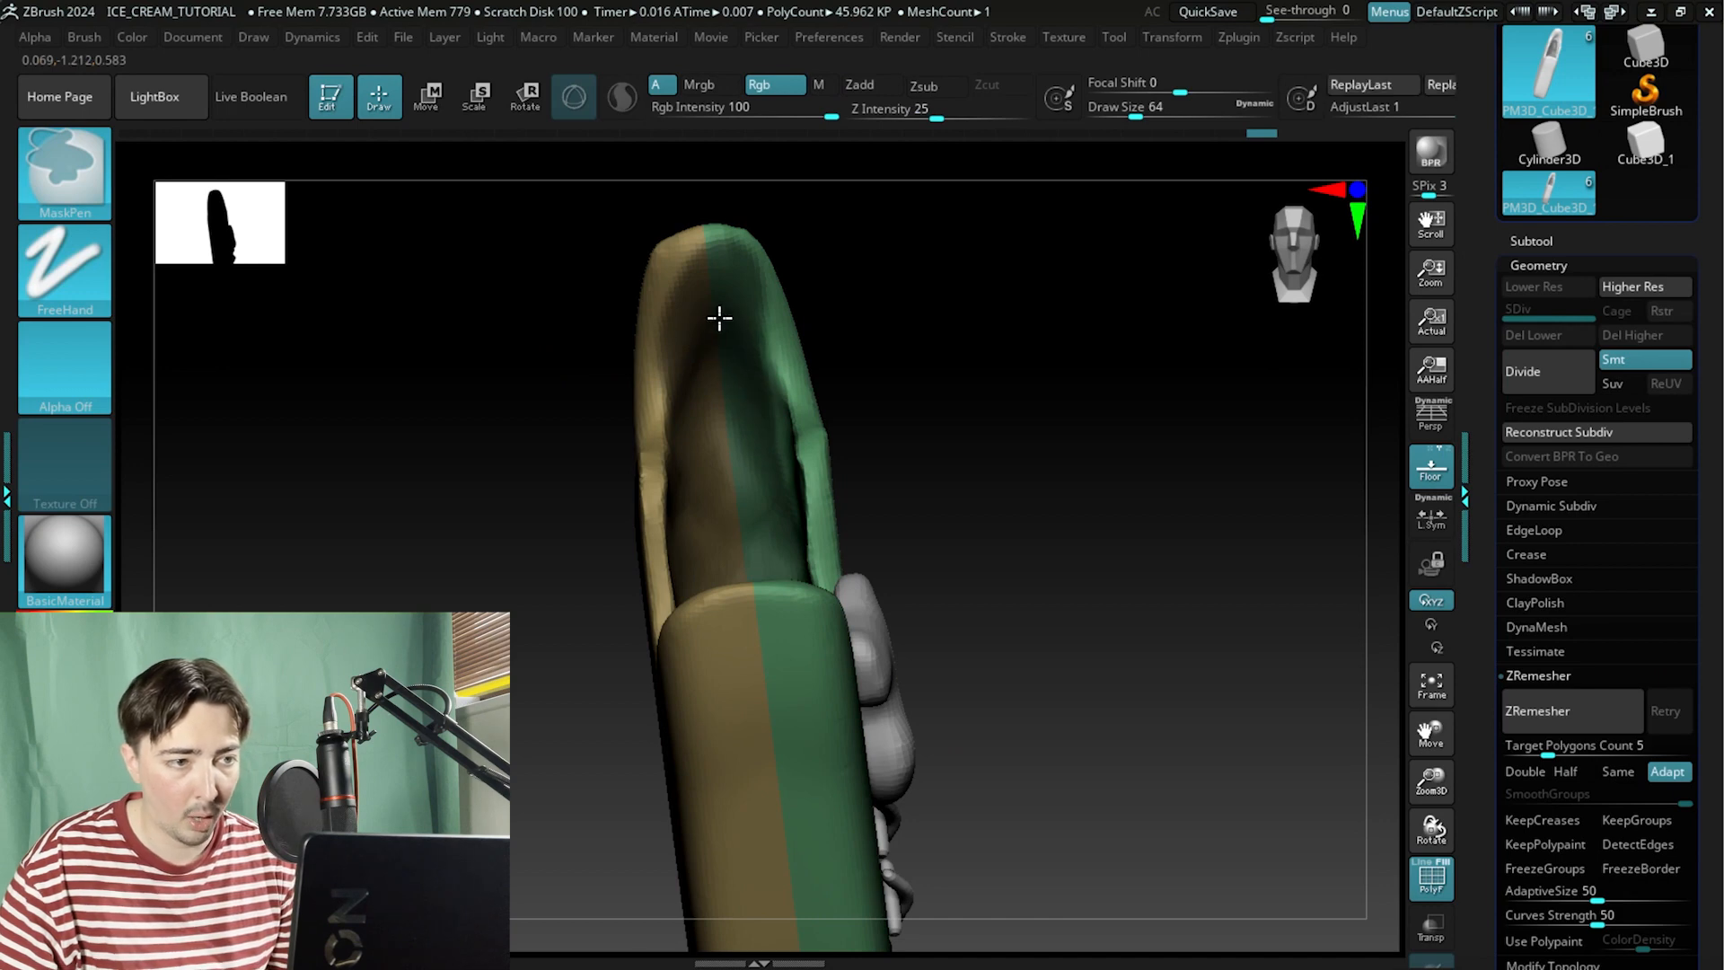
mouse_move(535, 459)
alt+mouse_down()
mouse_move(560, 387)
mouse_move(580, 539)
alt+mouse_up()
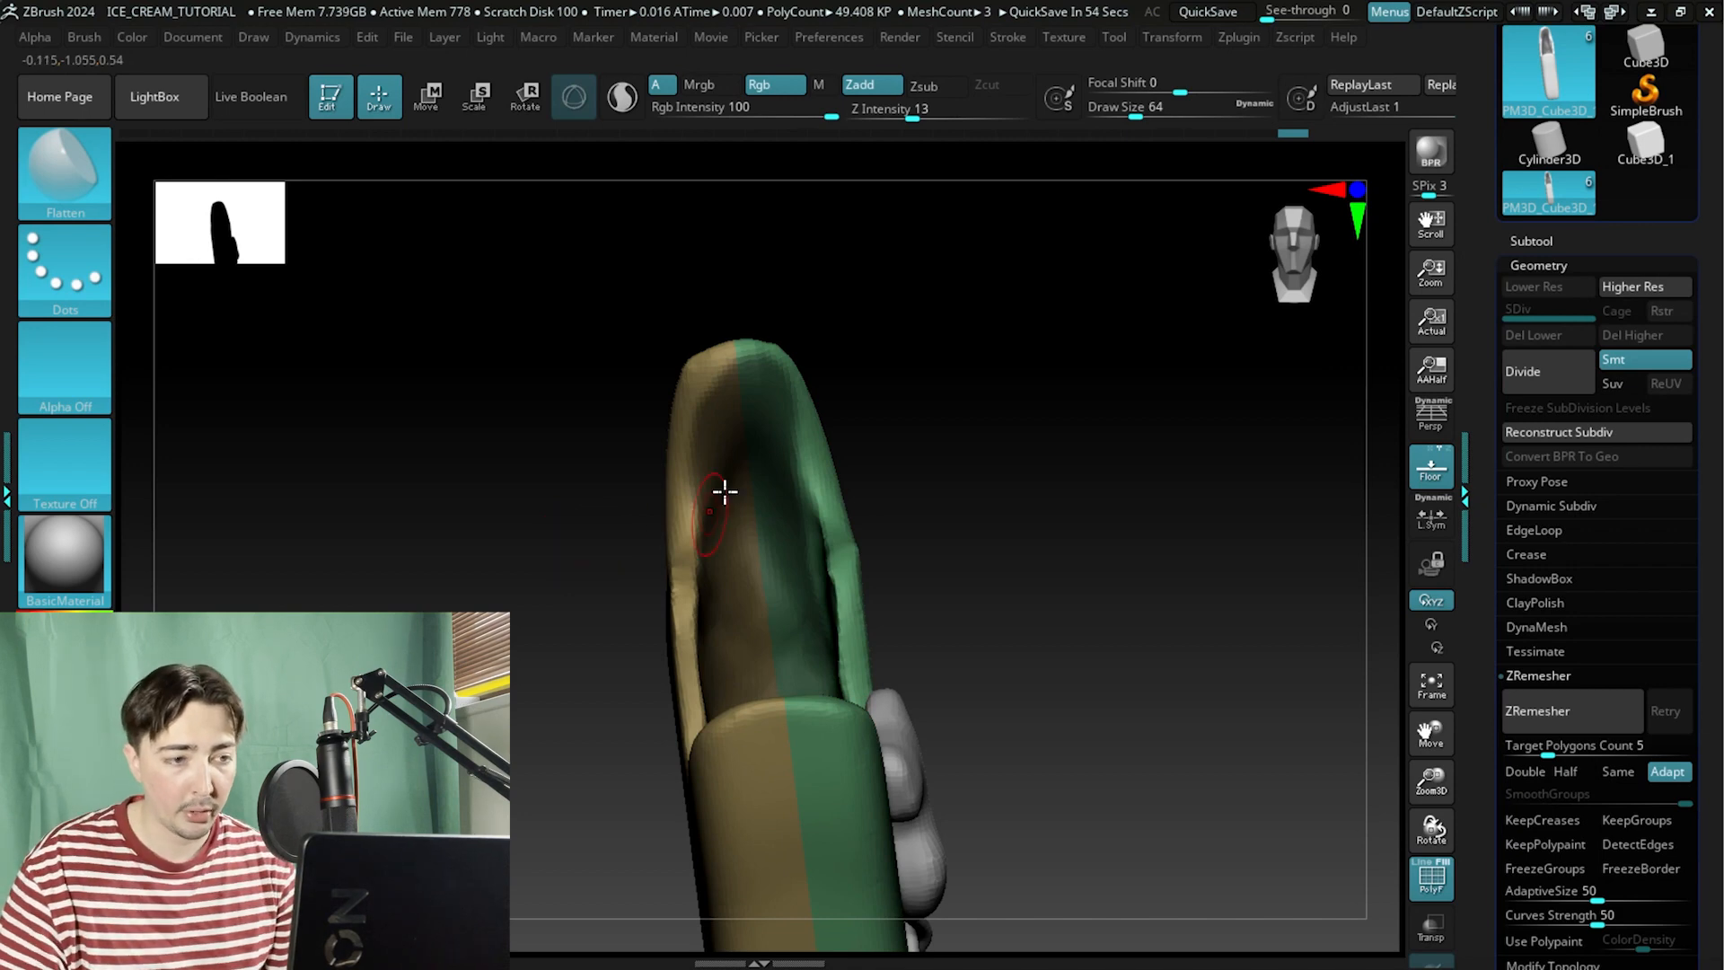
ctrl+right_drag(689, 423, 729, 386)
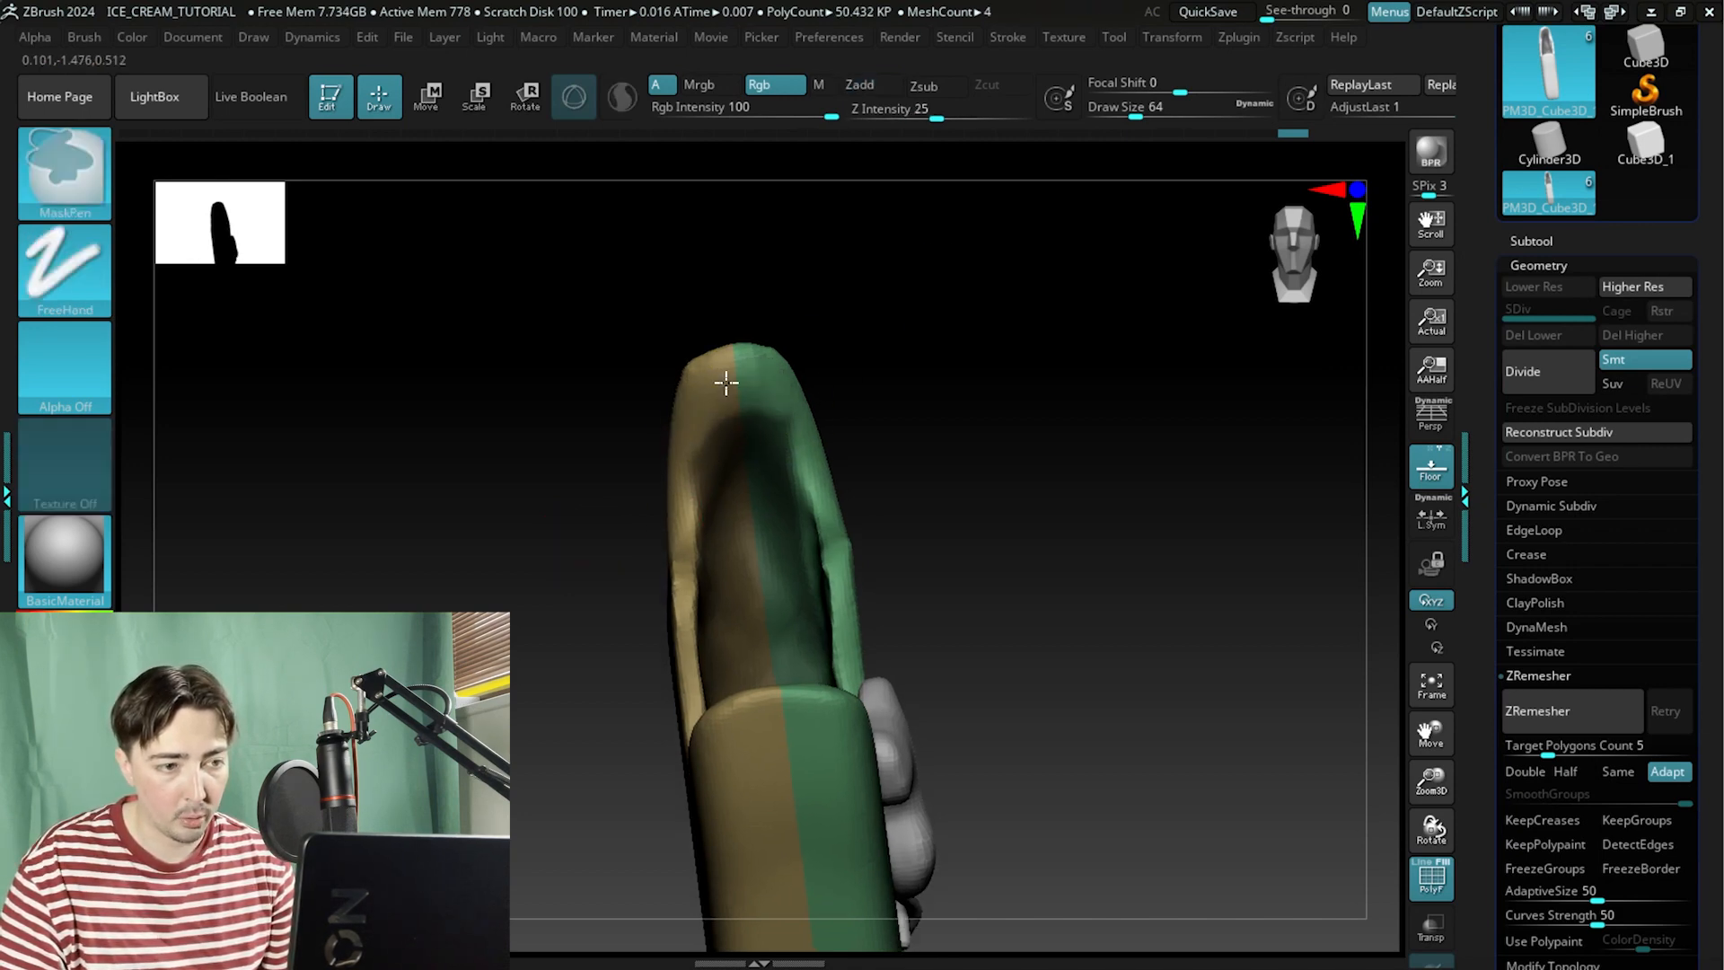
ctrl+drag(693, 466, 712, 434)
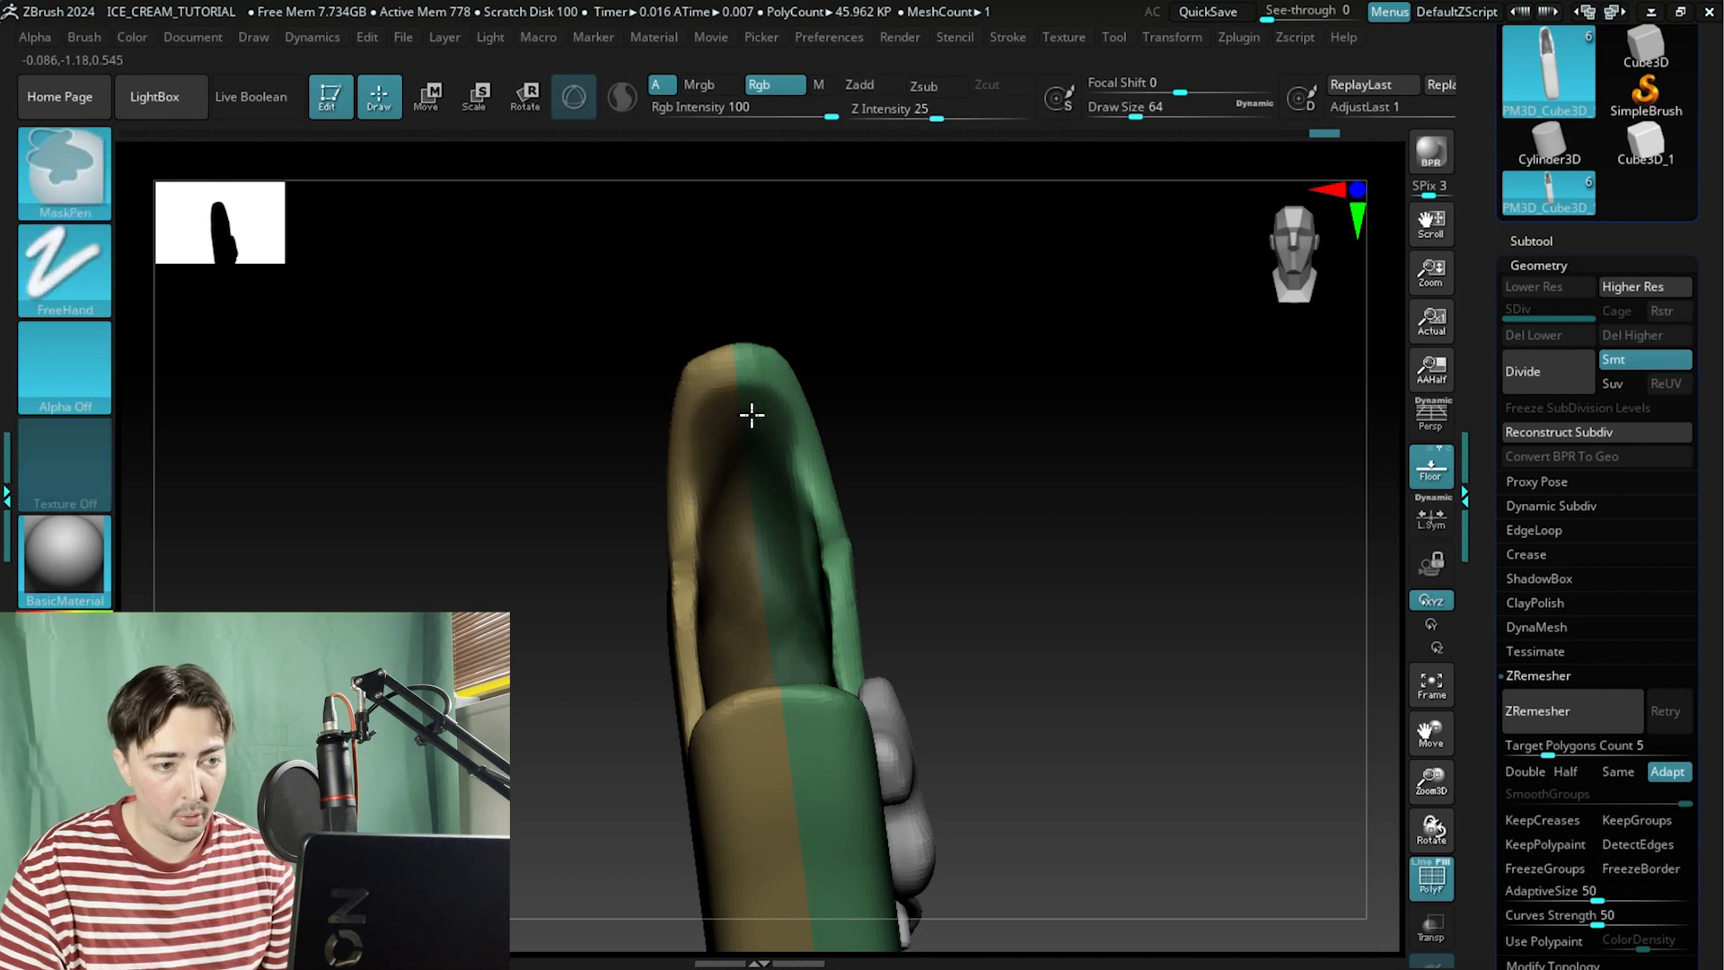
drag(629, 386, 584, 443)
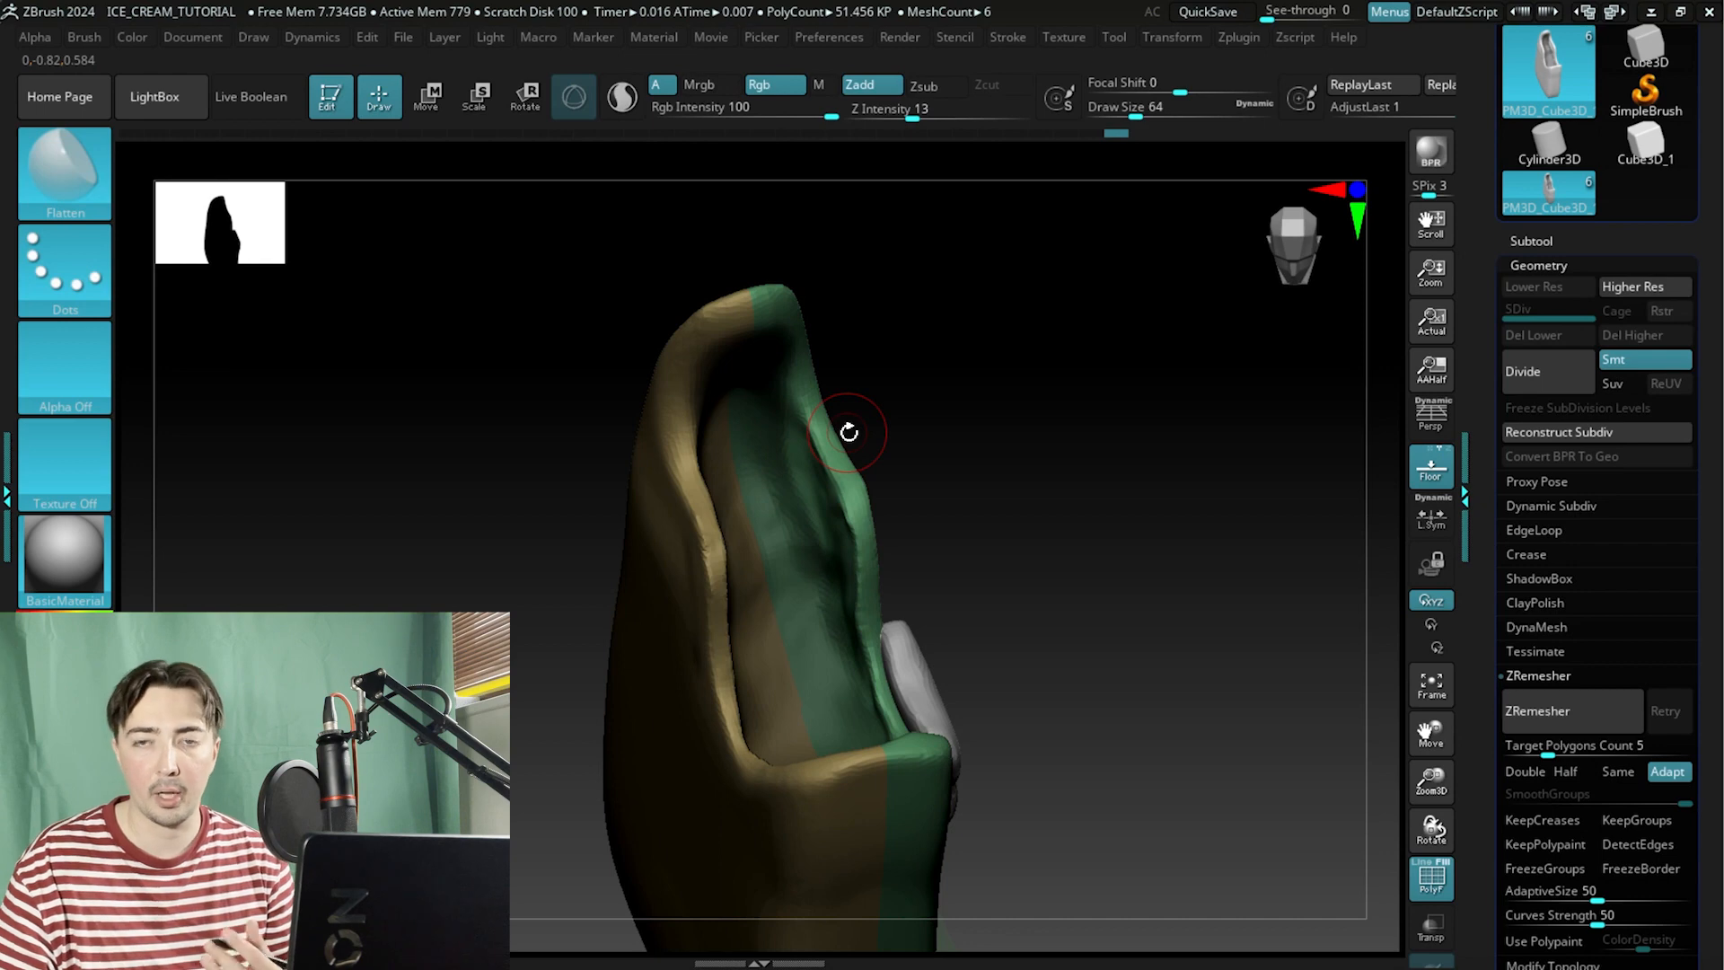
Finish masking the lower edge of the bite and convert the masked area into a new polygroup.
mouse_move(539, 630)
mouse_down()
mouse_move(558, 551)
mouse_move(585, 551)
mouse_move(797, 358)
mouse_move(1036, 320)
mouse_up()
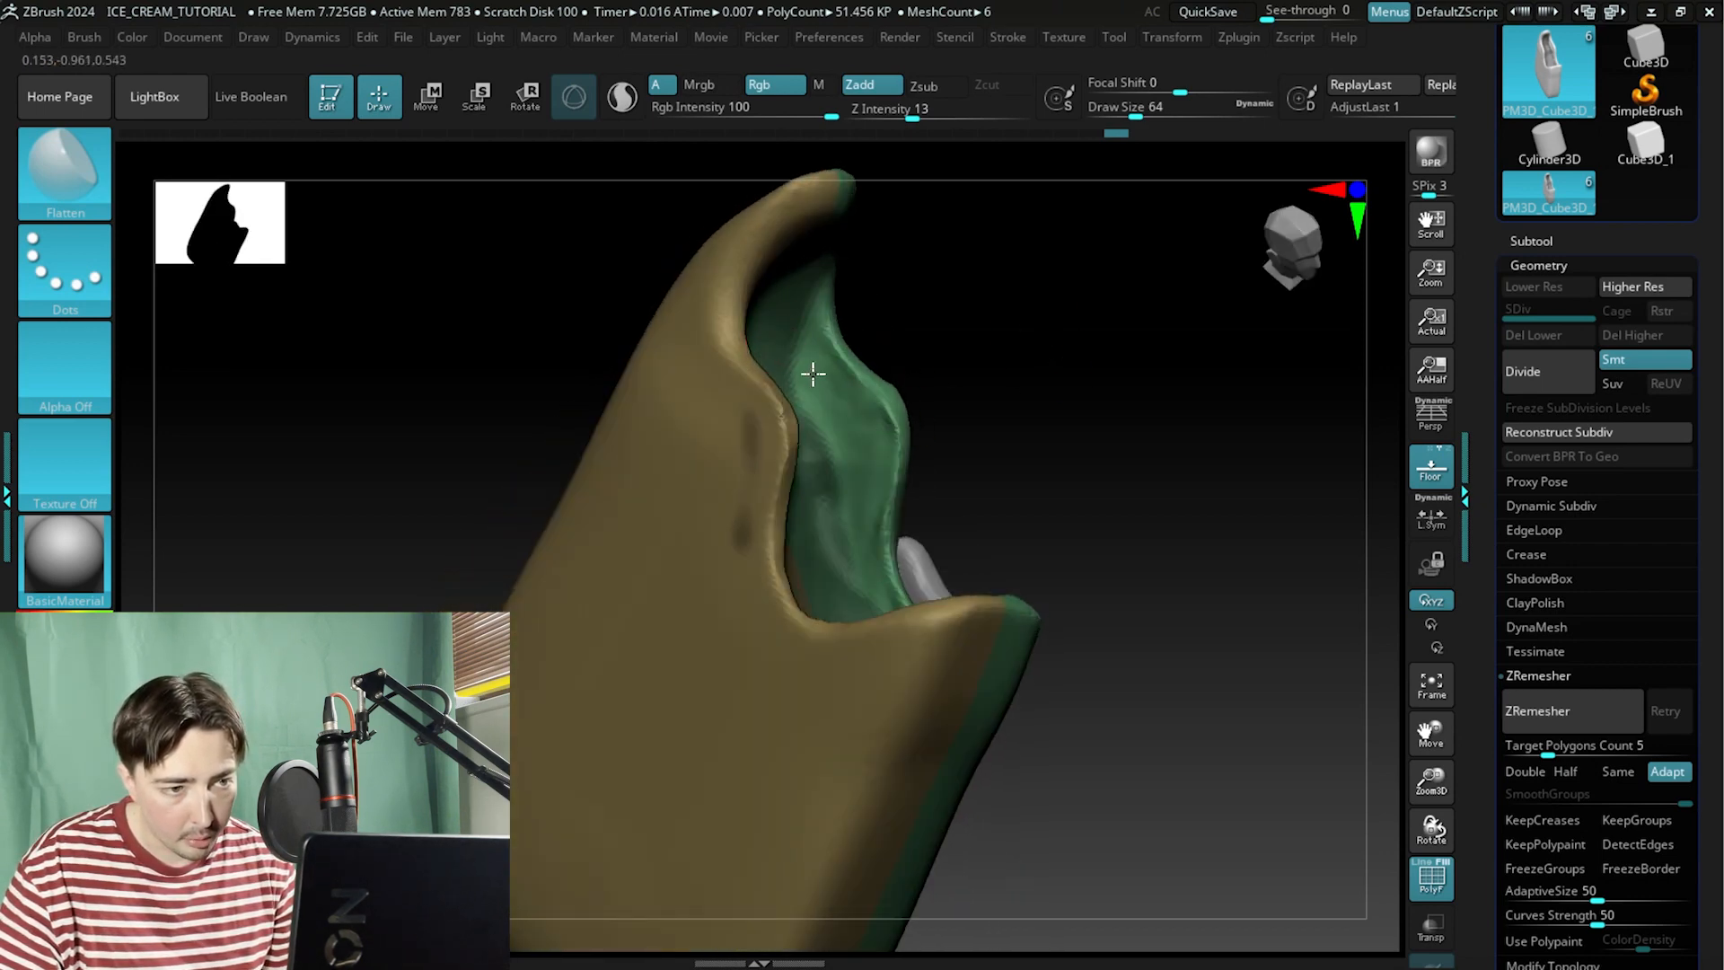
key(ctrl)
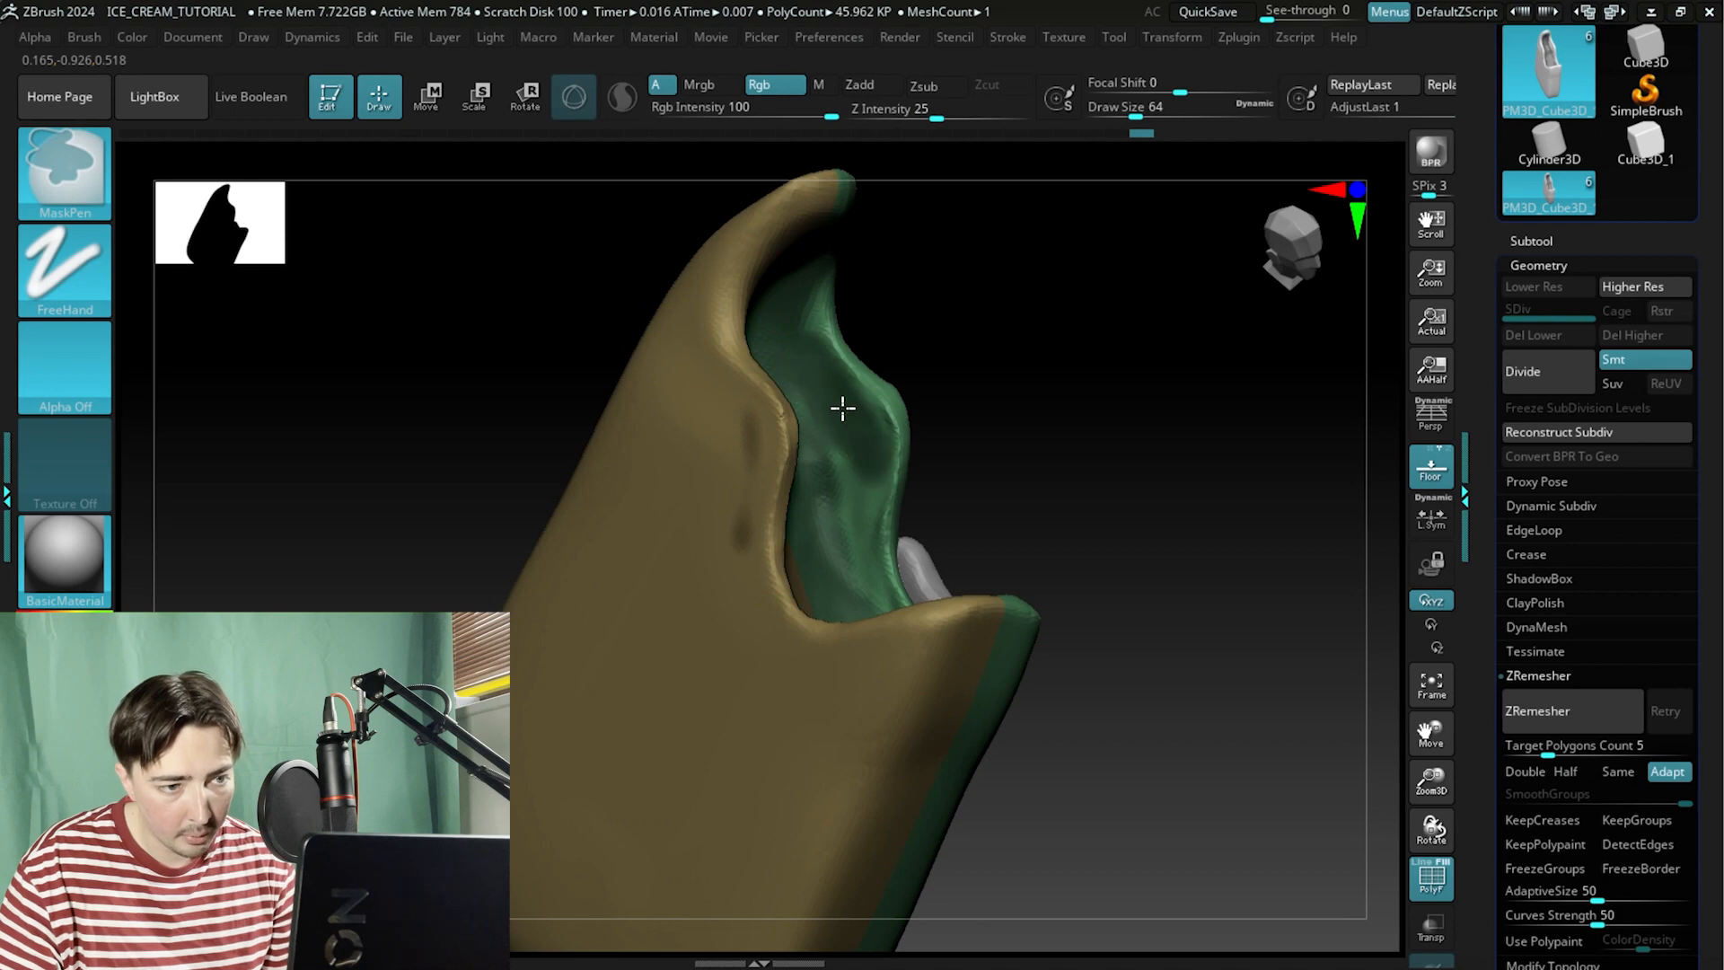
drag(1089, 374, 1074, 327)
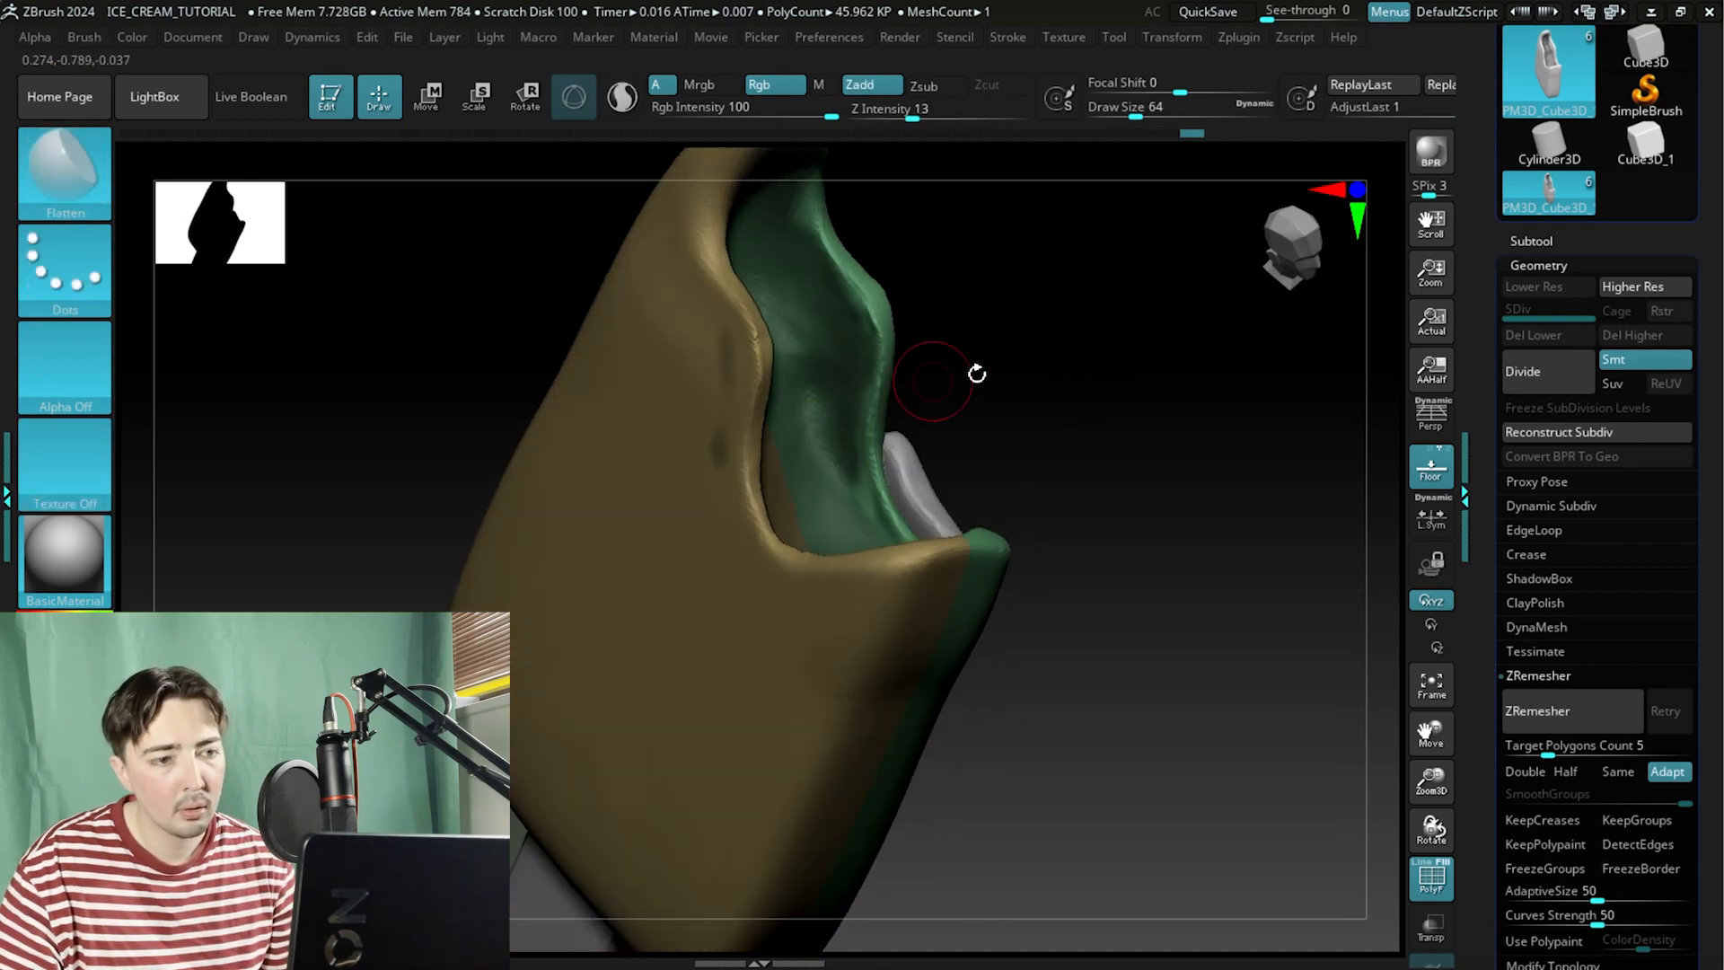
mouse_move(973, 374)
mouse_down()
mouse_move(1051, 392)
mouse_move(712, 466)
mouse_move(989, 340)
mouse_up()
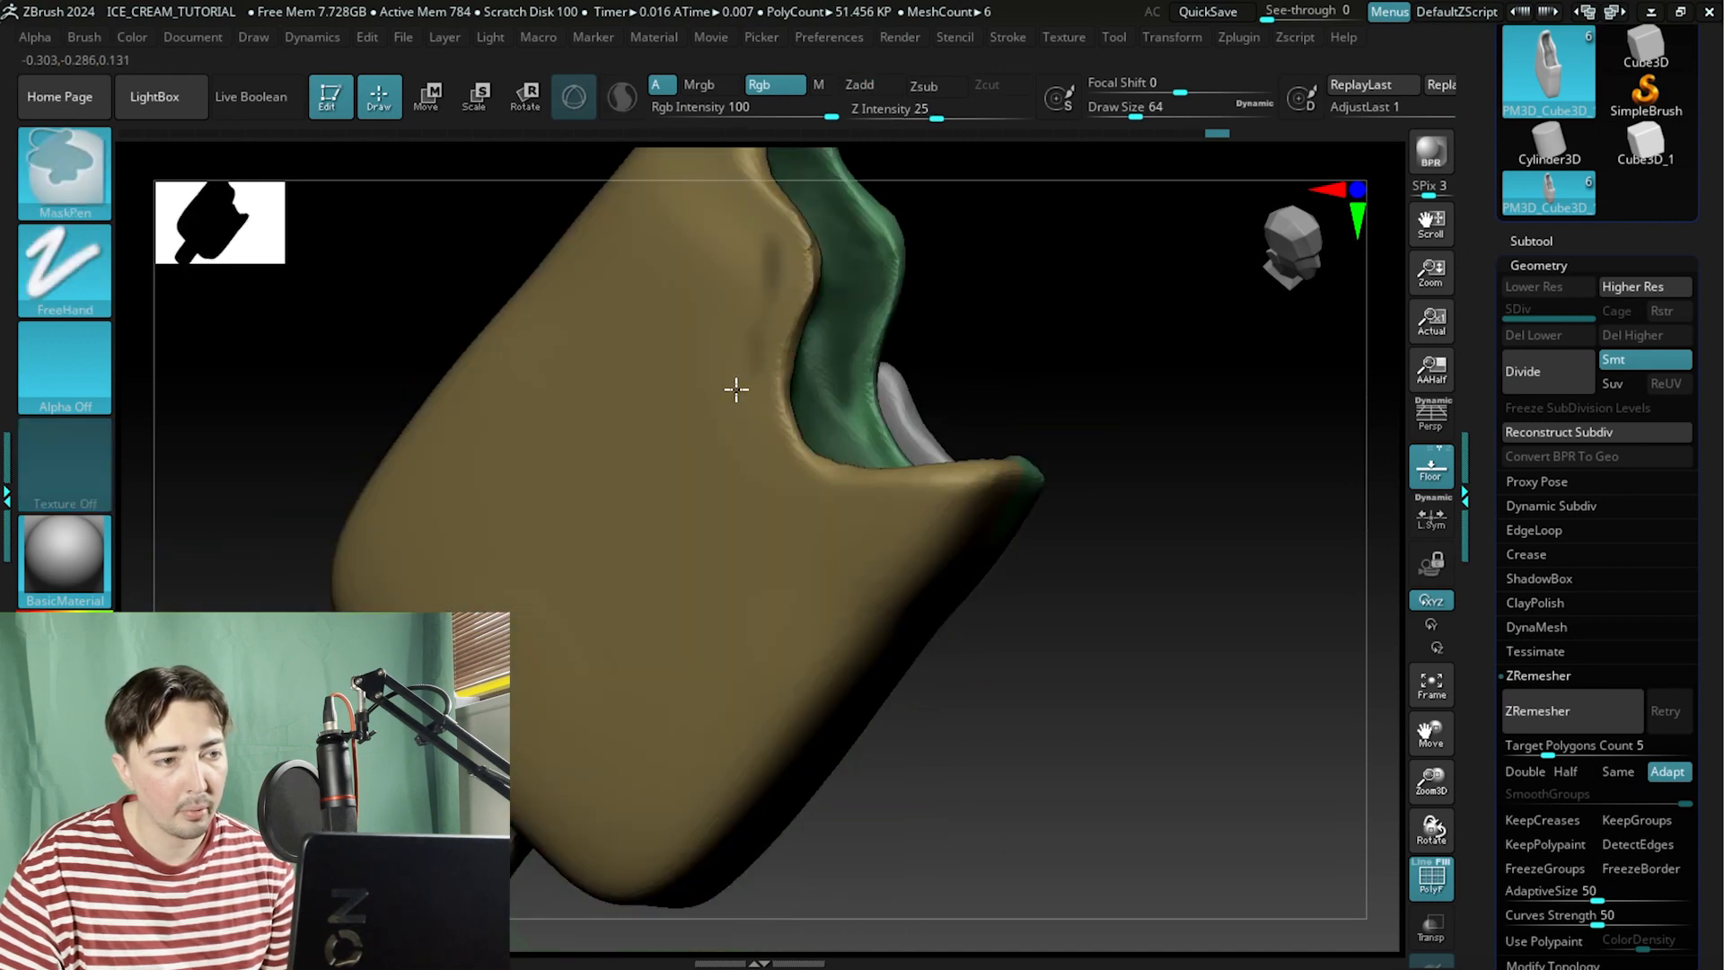
mouse_move(1046, 274)
mouse_down()
mouse_move(1028, 246)
mouse_move(945, 356)
mouse_up()
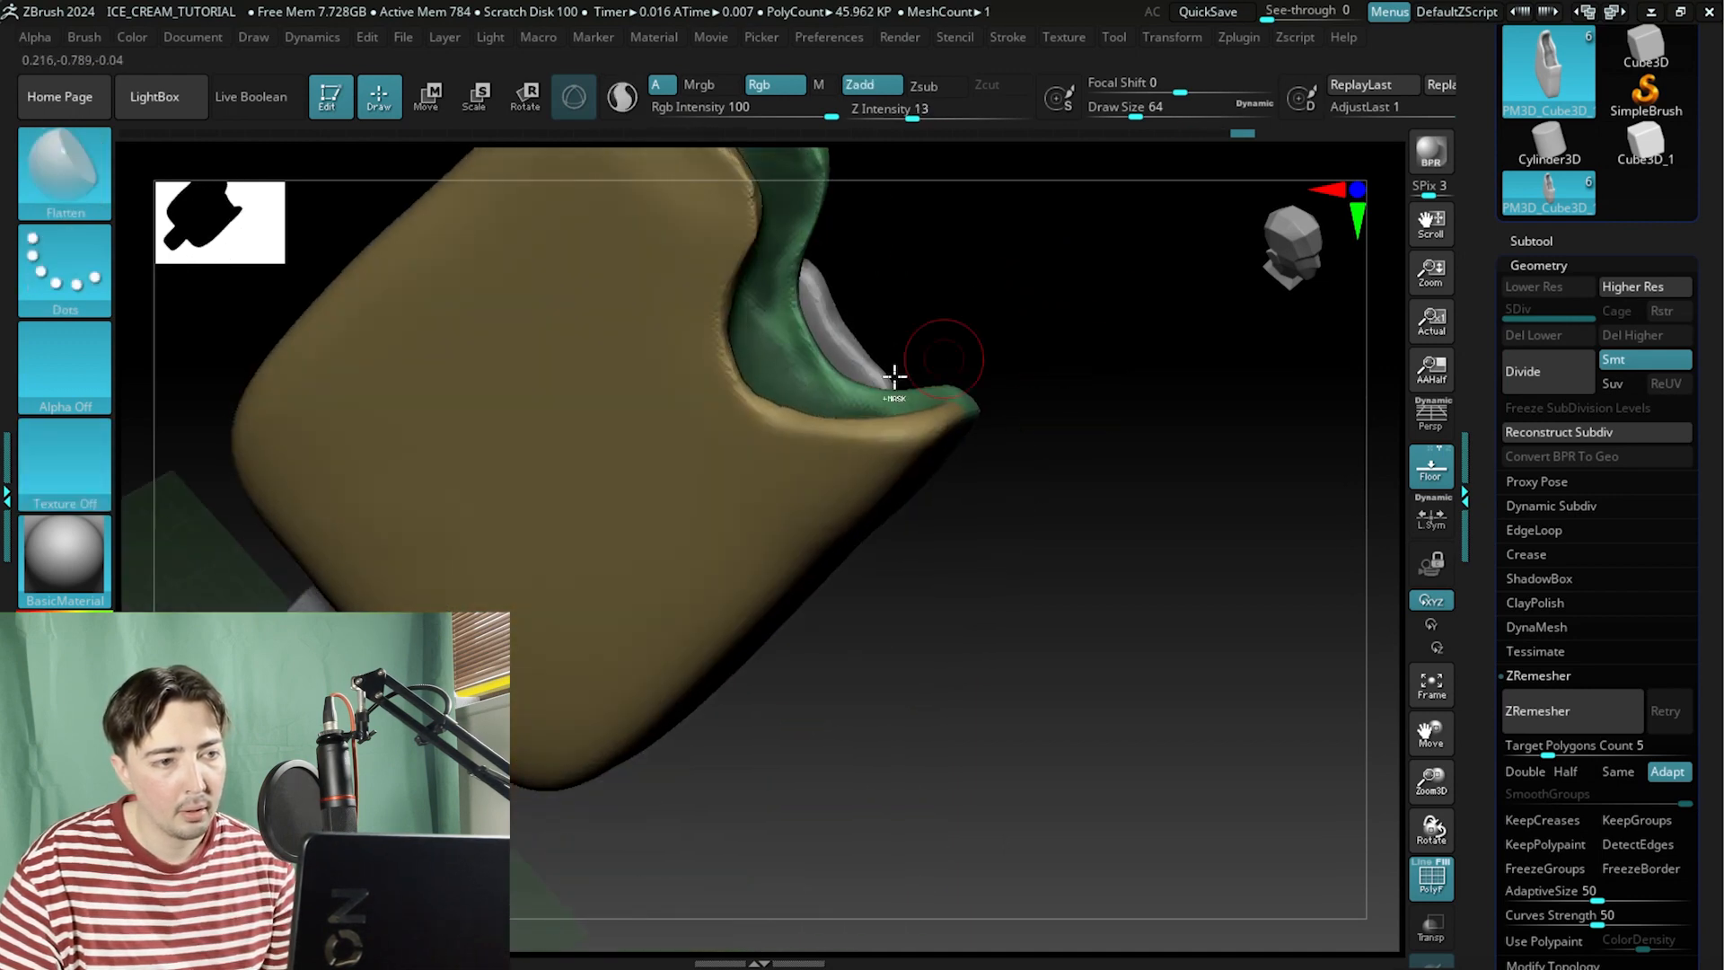
mouse_move(763, 341)
mouse_down()
mouse_move(954, 385)
mouse_move(927, 381)
mouse_move(982, 412)
mouse_move(770, 544)
mouse_move(1020, 574)
mouse_move(854, 520)
mouse_up()
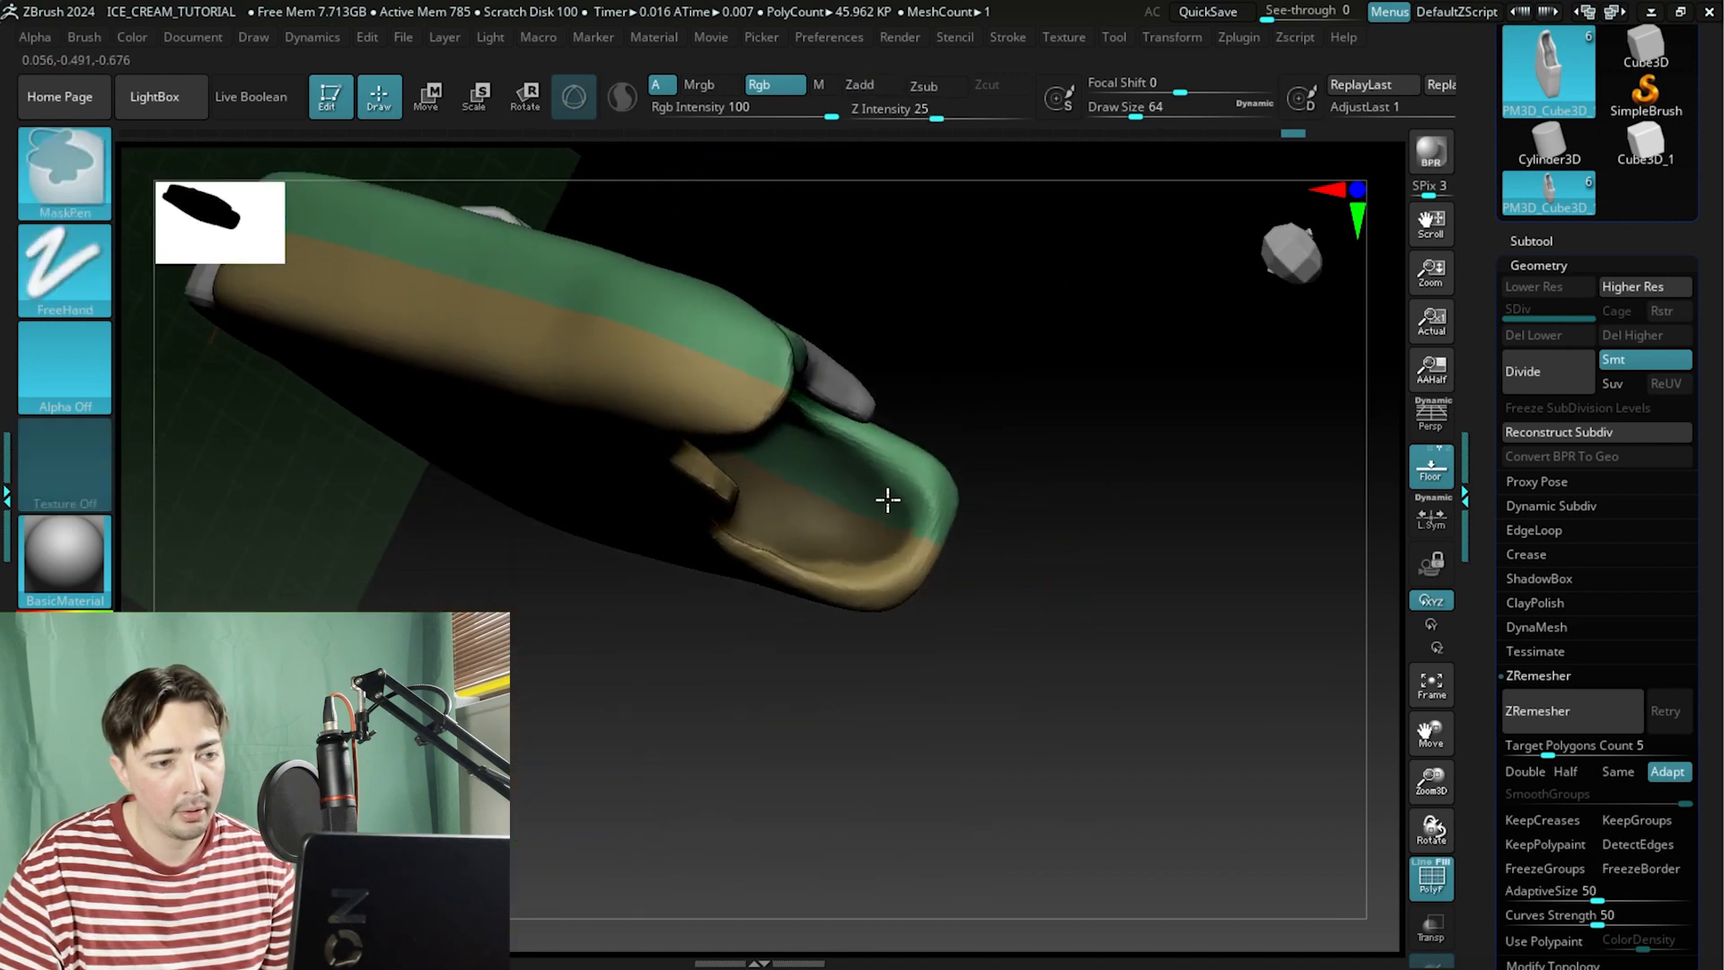
mouse_move(834, 537)
mouse_down()
mouse_move(997, 527)
mouse_move(761, 530)
mouse_up()
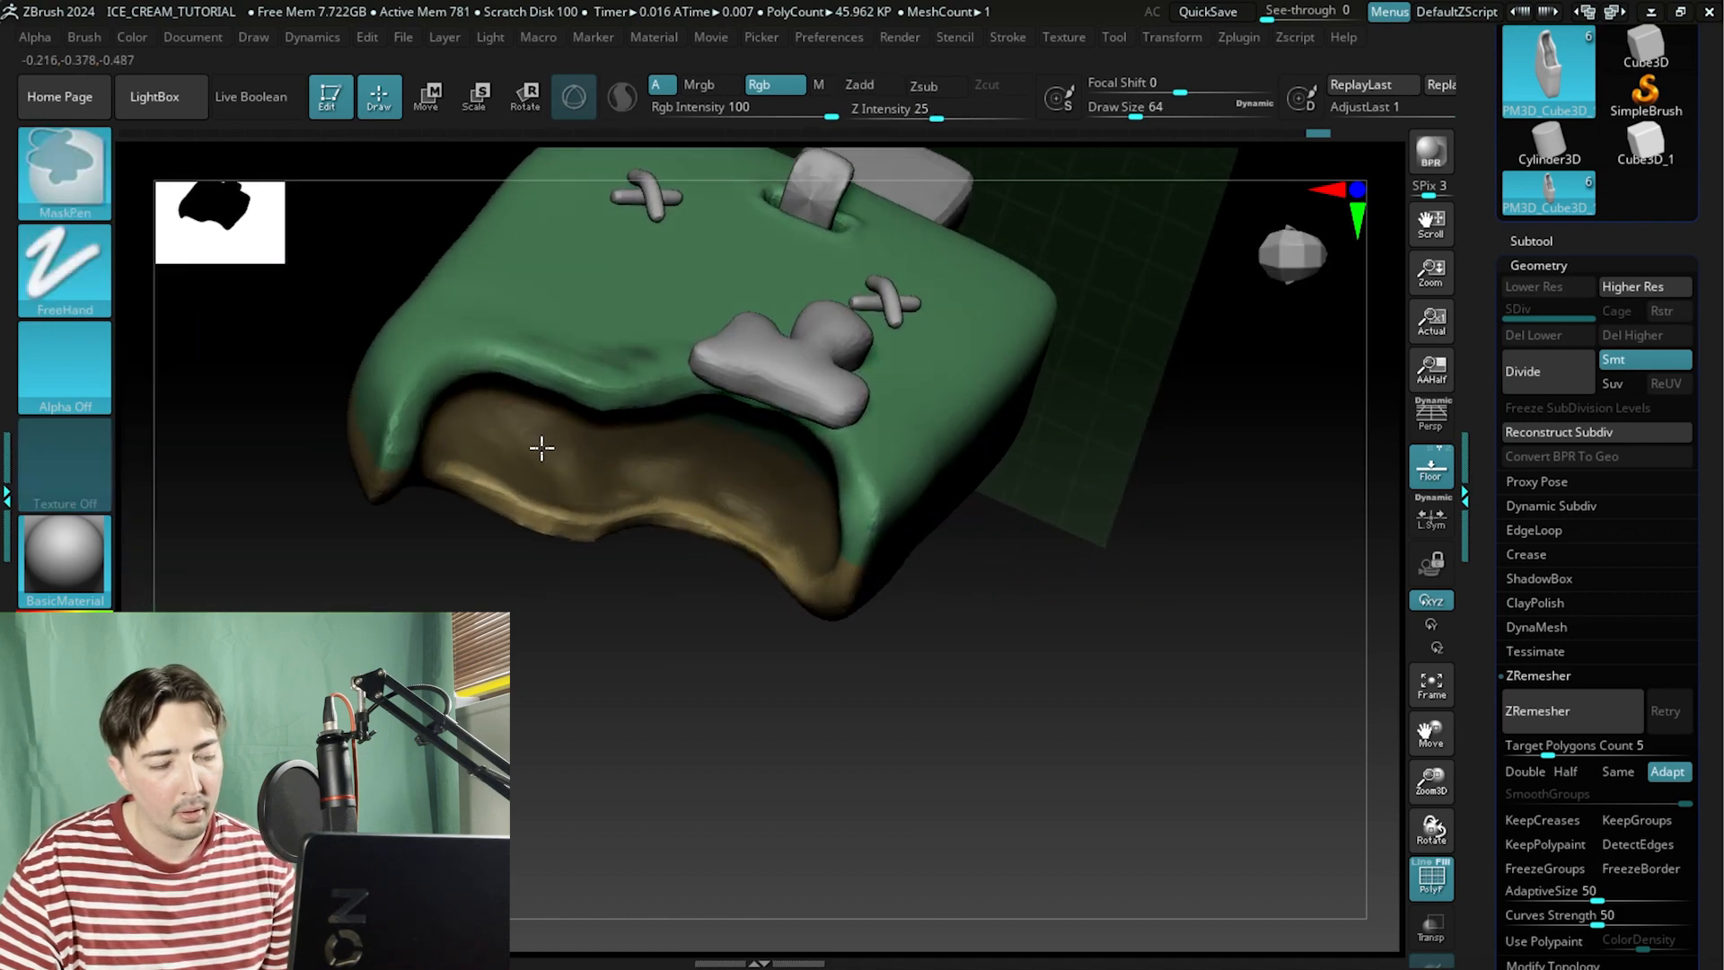
mouse_move(541, 447)
mouse_down()
mouse_move(624, 601)
mouse_move(558, 520)
mouse_move(642, 419)
mouse_move(1032, 389)
mouse_move(729, 415)
mouse_up()
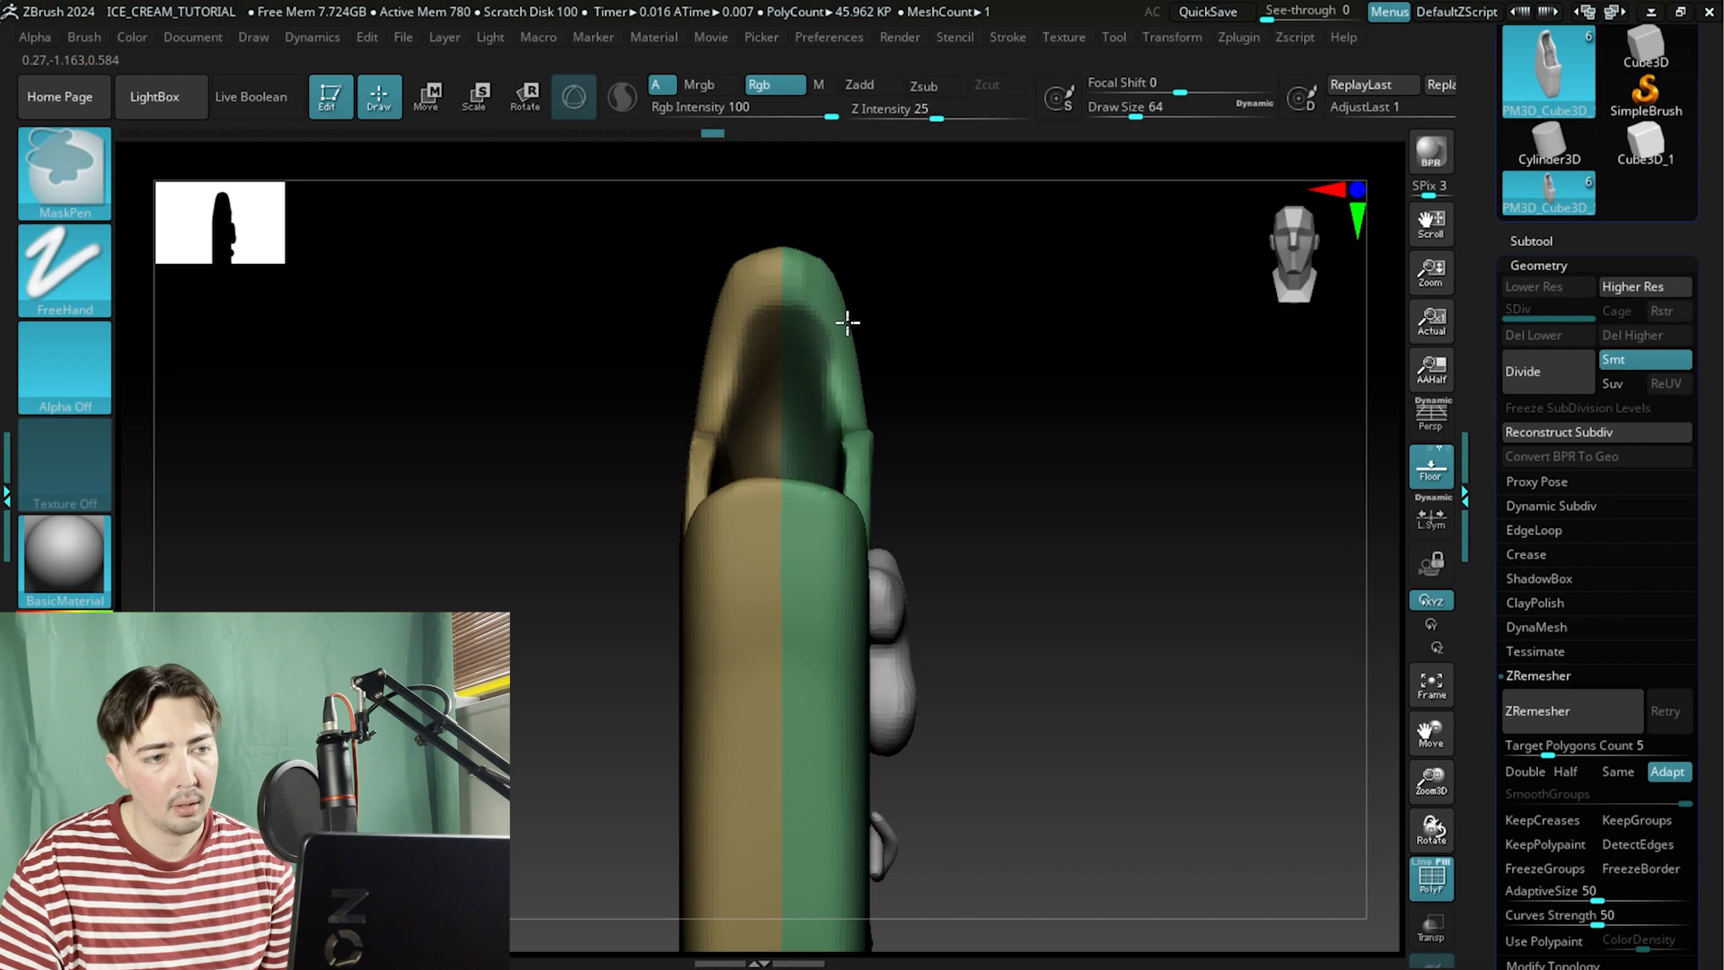
mouse_move(1070, 300)
mouse_down()
mouse_move(1000, 396)
mouse_move(1034, 489)
mouse_up()
key(ctrl+w)
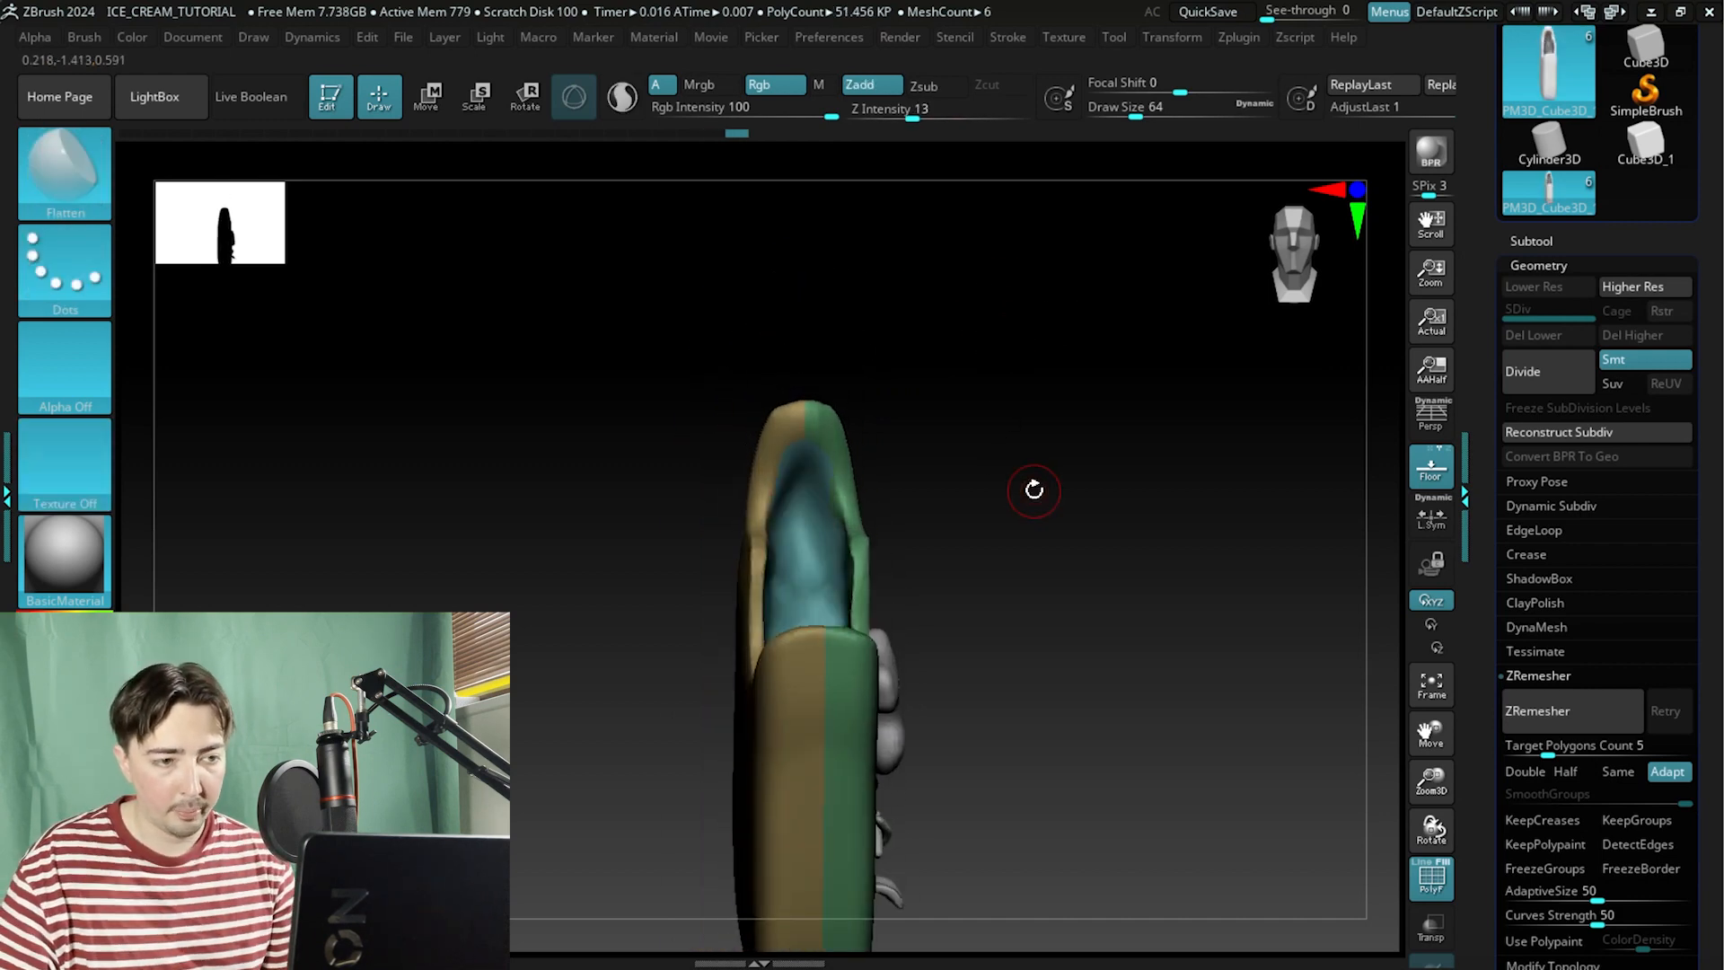
Orbit around the body to inspect the new polygroup inside the bite.
mouse_move(984, 557)
mouse_down()
mouse_move(1063, 554)
mouse_move(1074, 589)
mouse_move(1117, 512)
mouse_move(1119, 434)
mouse_move(1182, 547)
mouse_move(1096, 654)
mouse_move(1055, 666)
mouse_move(1177, 612)
mouse_move(1131, 608)
mouse_move(1076, 549)
mouse_move(1078, 569)
mouse_move(1188, 569)
mouse_move(1140, 435)
mouse_move(1167, 647)
mouse_move(1101, 659)
mouse_move(1059, 627)
mouse_move(839, 714)
mouse_move(731, 574)
mouse_move(751, 481)
mouse_move(778, 466)
mouse_move(692, 466)
mouse_move(669, 490)
mouse_up()
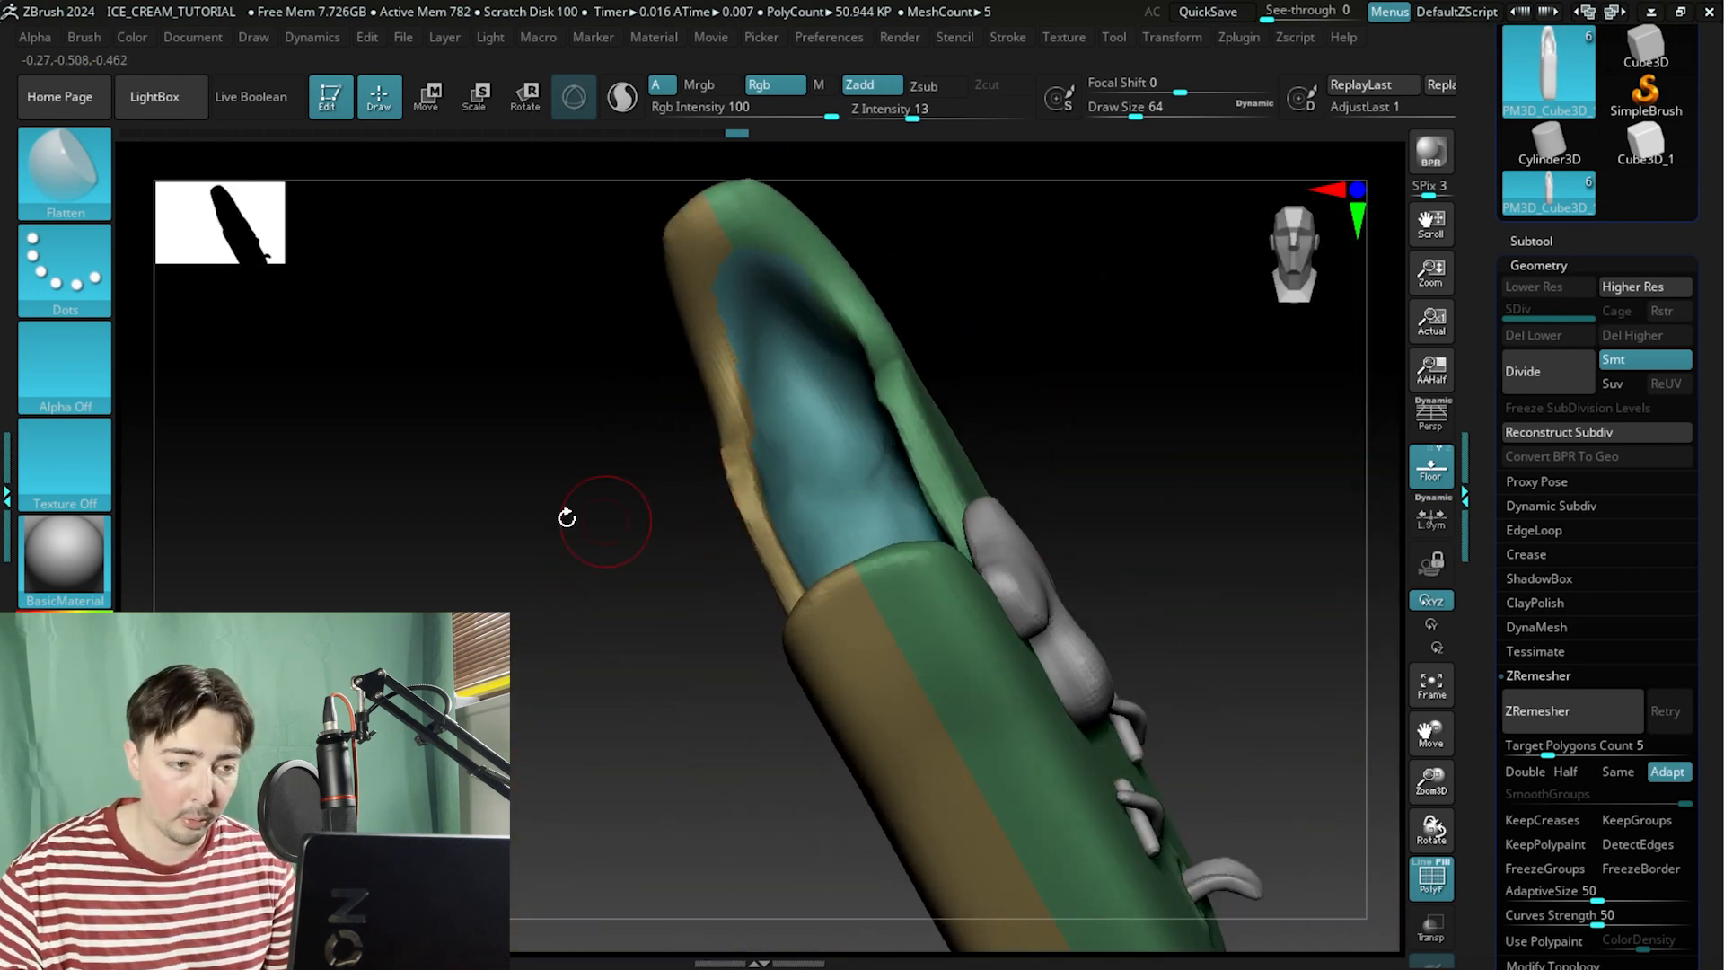
shift+drag(567, 518, 528, 569)
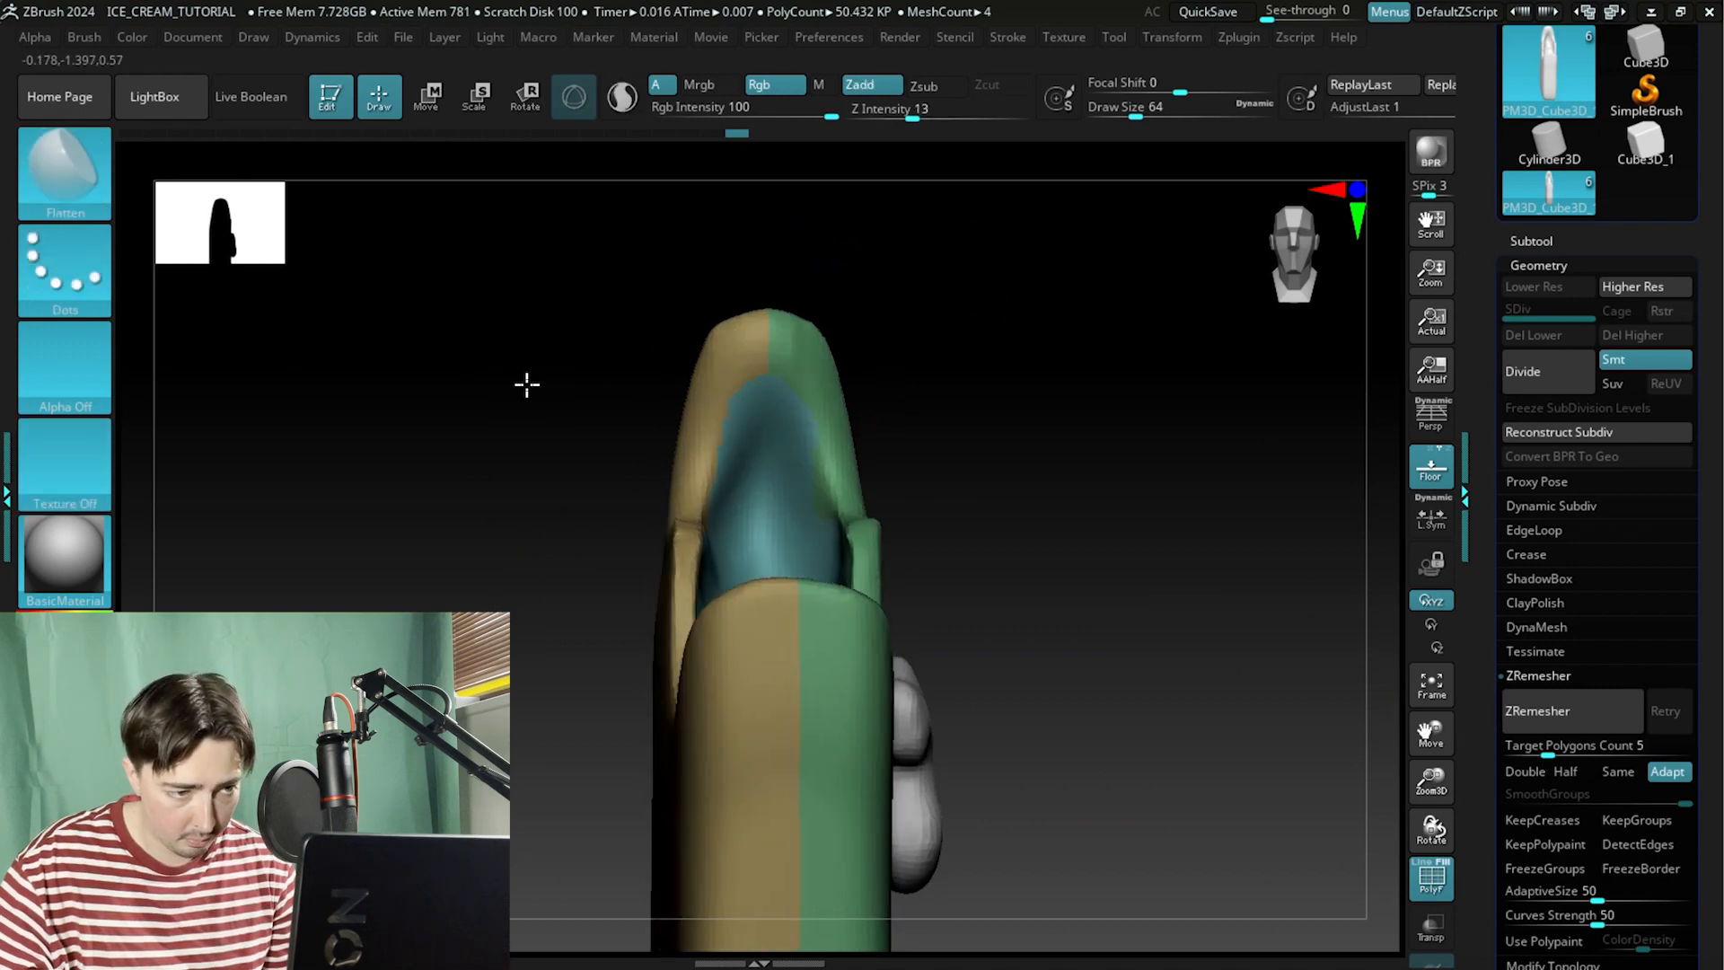
mouse_move(527, 384)
mouse_down()
mouse_move(744, 357)
mouse_move(662, 369)
mouse_move(854, 289)
mouse_move(771, 344)
mouse_up()
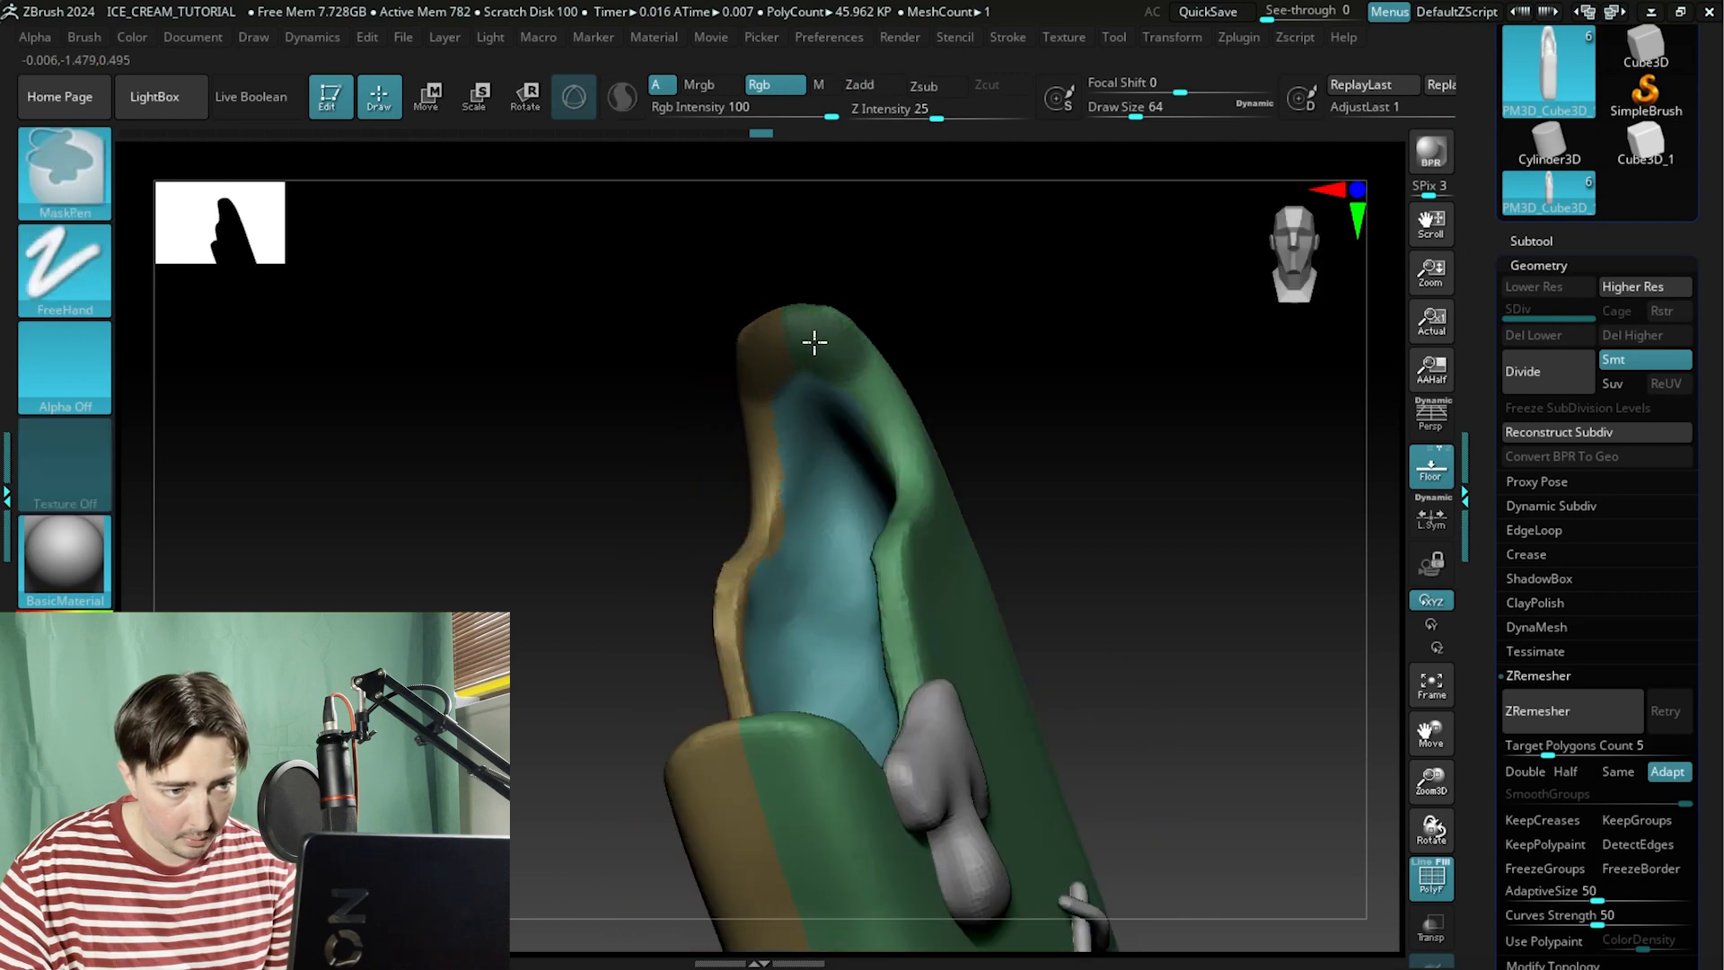
drag(970, 373, 895, 463)
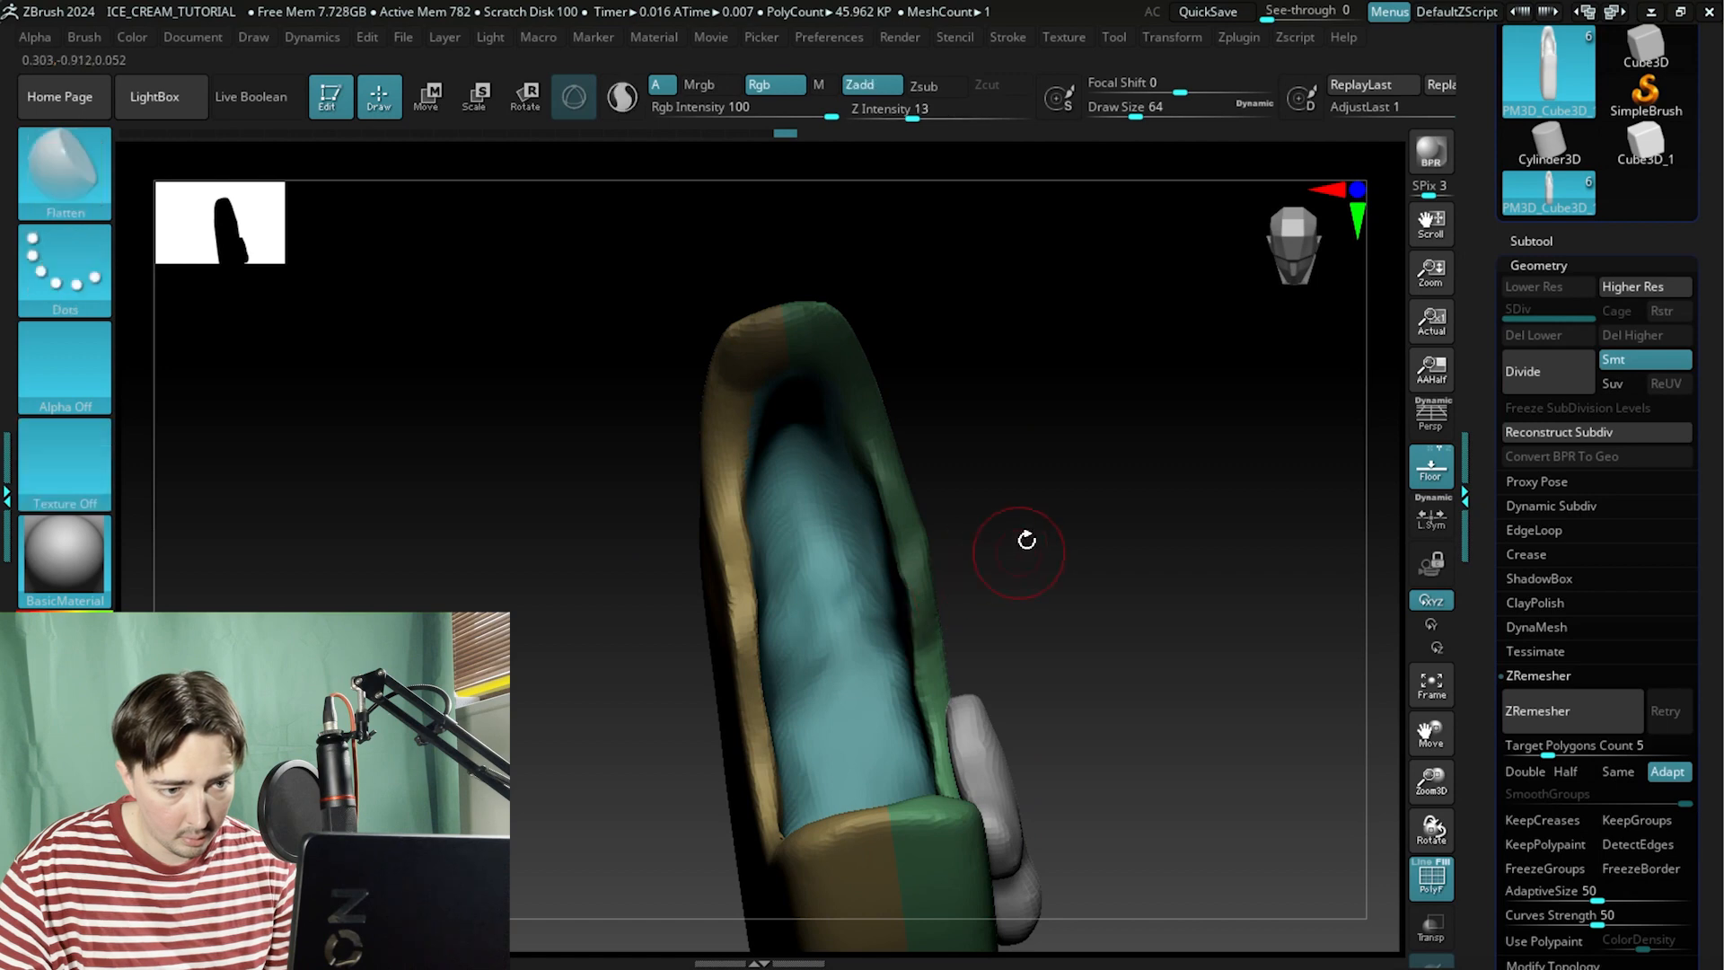
mouse_move(1024, 539)
mouse_down()
mouse_move(1001, 484)
mouse_move(879, 461)
mouse_up()
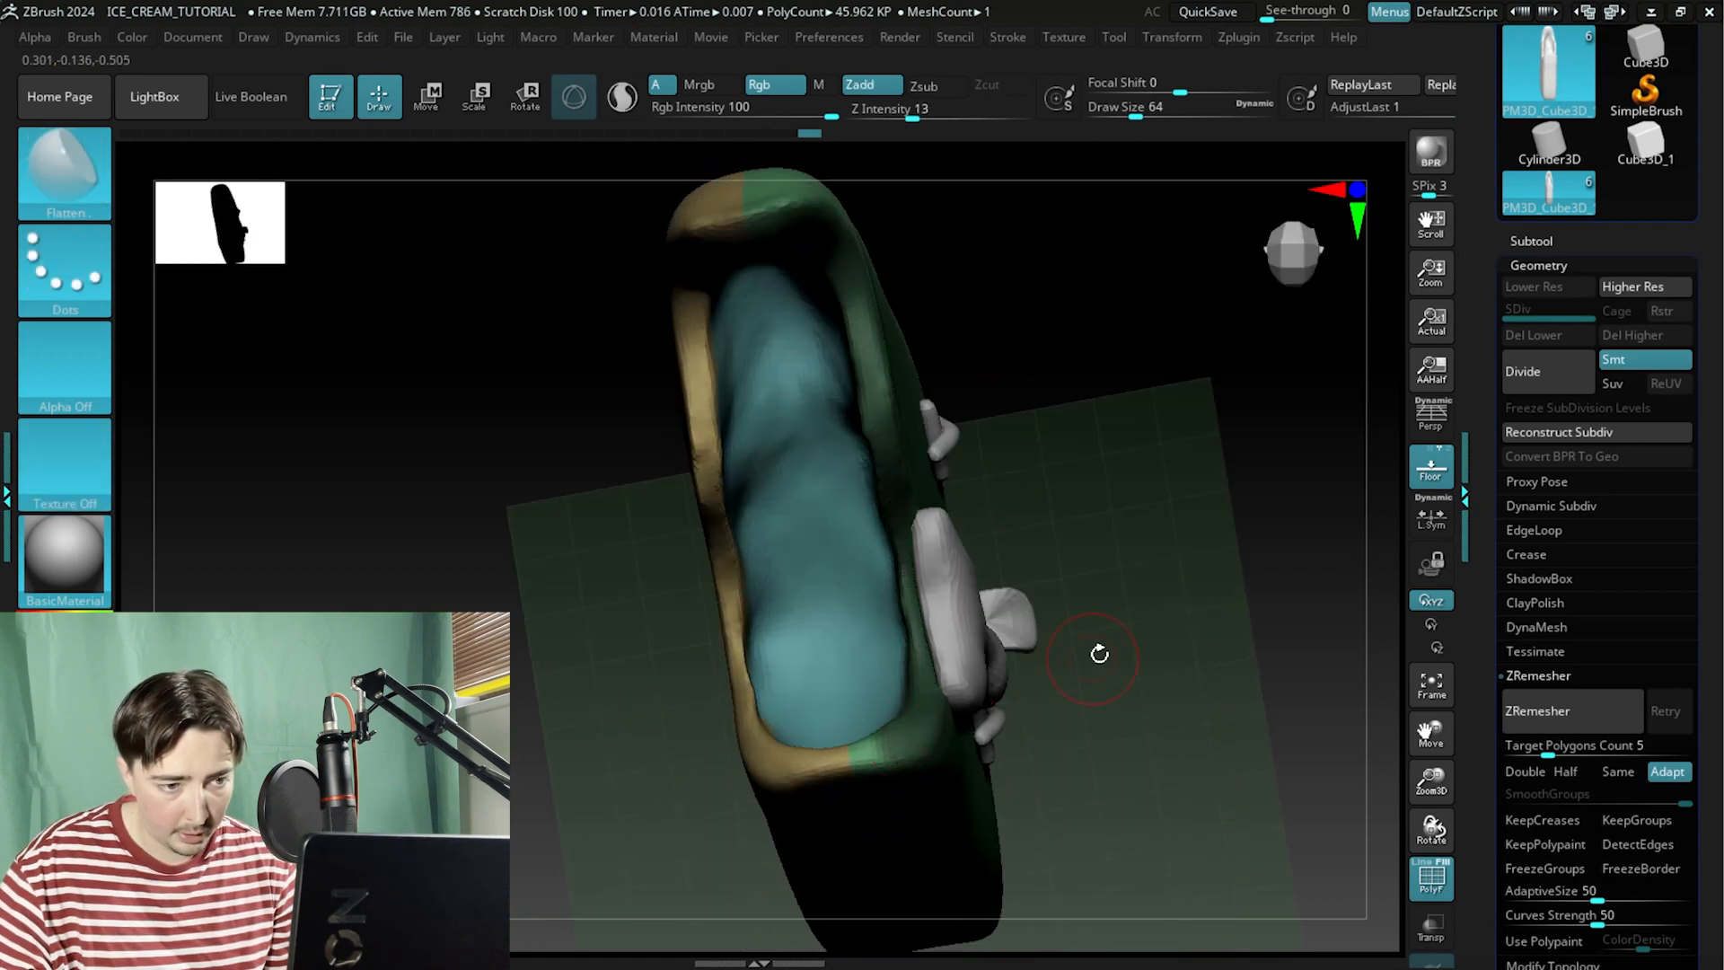
Orbit around the bitten end of the body to inspect the polygroups along the bite rim and inner surface.
mouse_move(1096, 650)
mouse_down()
mouse_move(1119, 577)
mouse_move(1151, 608)
mouse_move(1137, 650)
mouse_move(954, 743)
mouse_up()
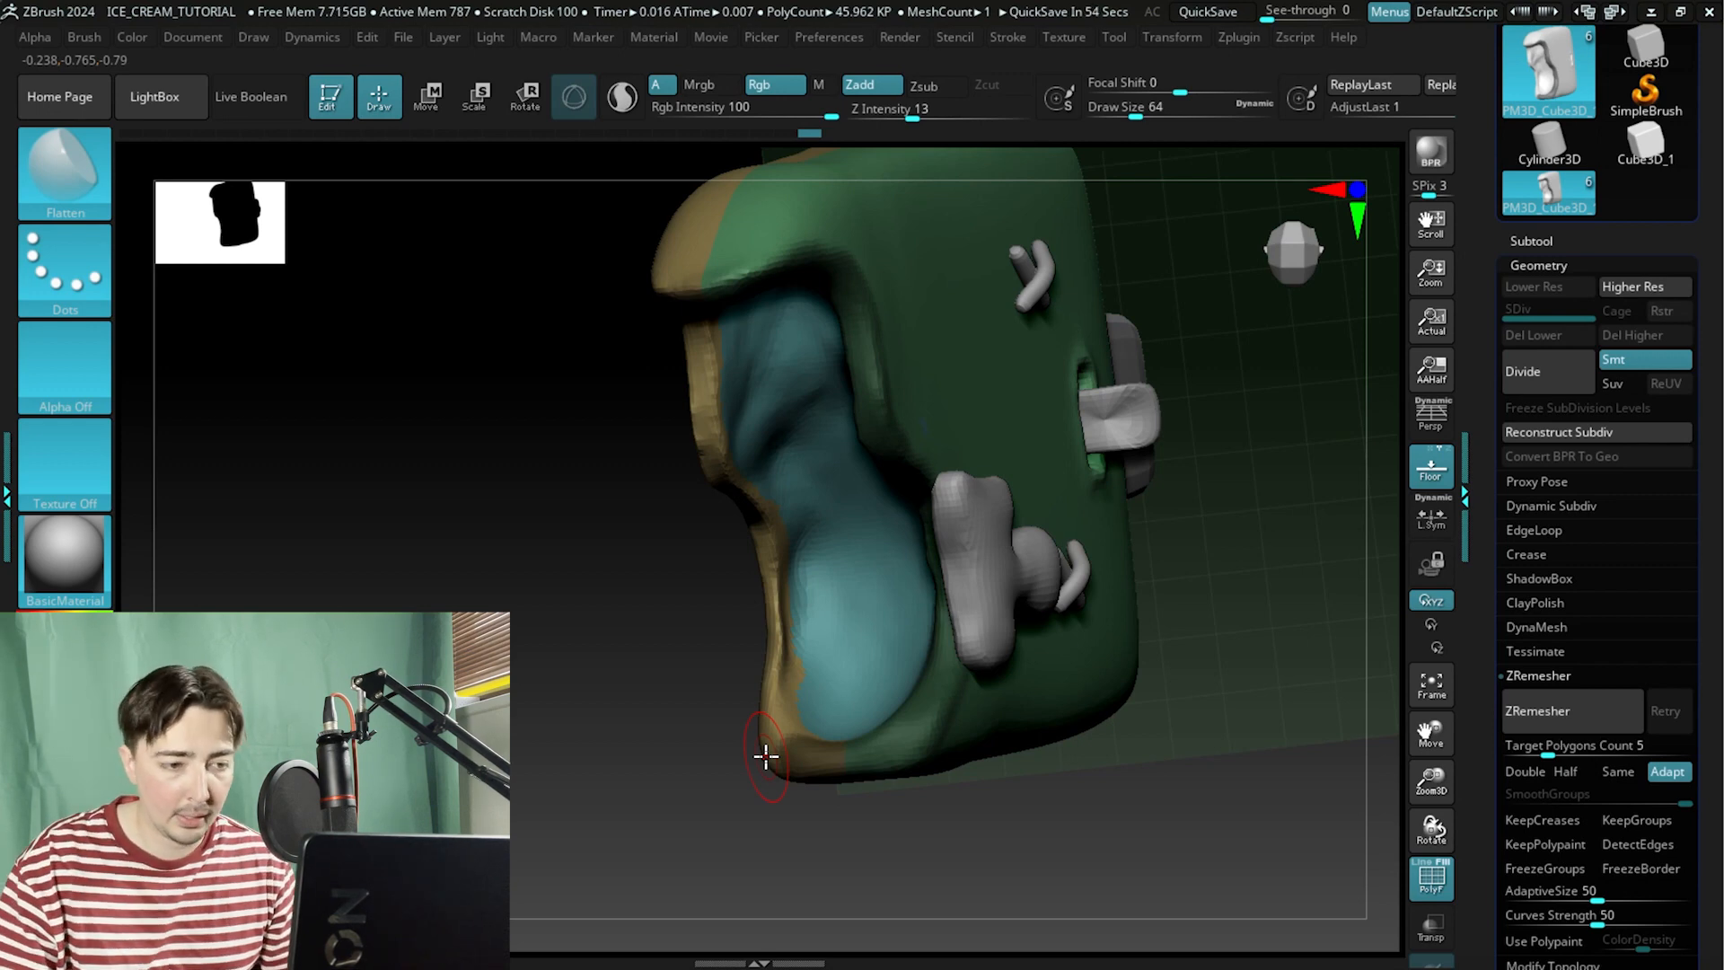
mouse_move(550, 619)
mouse_down()
mouse_move(607, 604)
mouse_move(846, 626)
mouse_up()
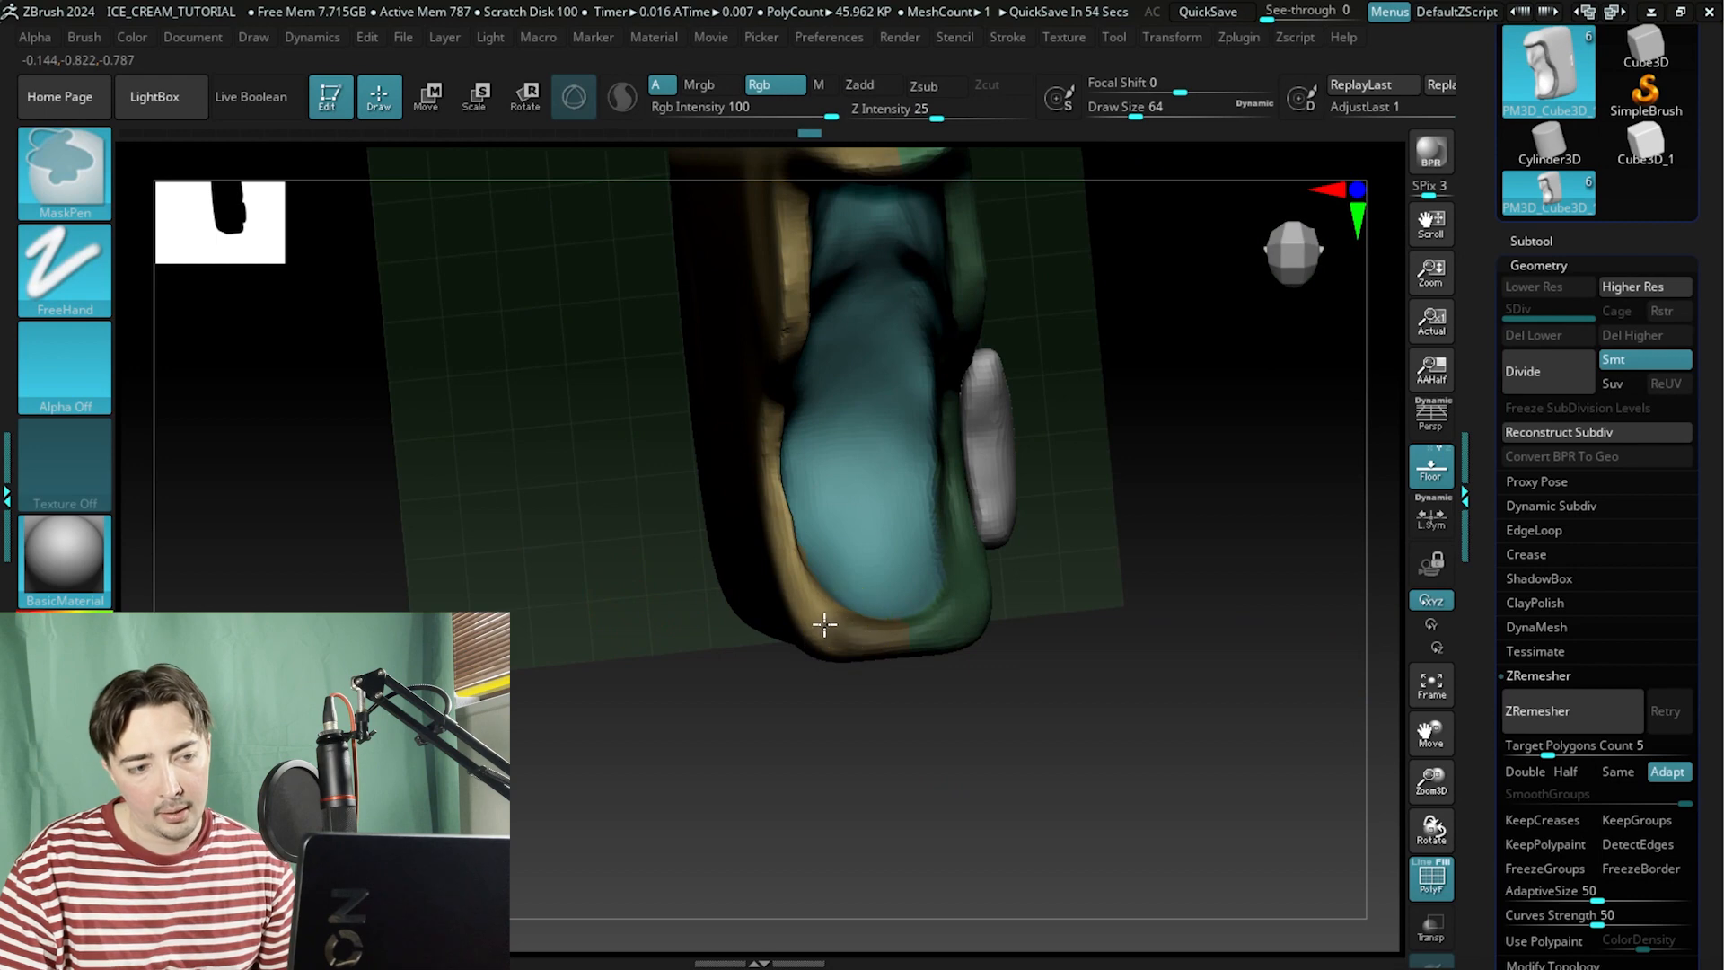
mouse_move(1169, 493)
mouse_down()
mouse_move(1154, 536)
mouse_move(904, 616)
mouse_up()
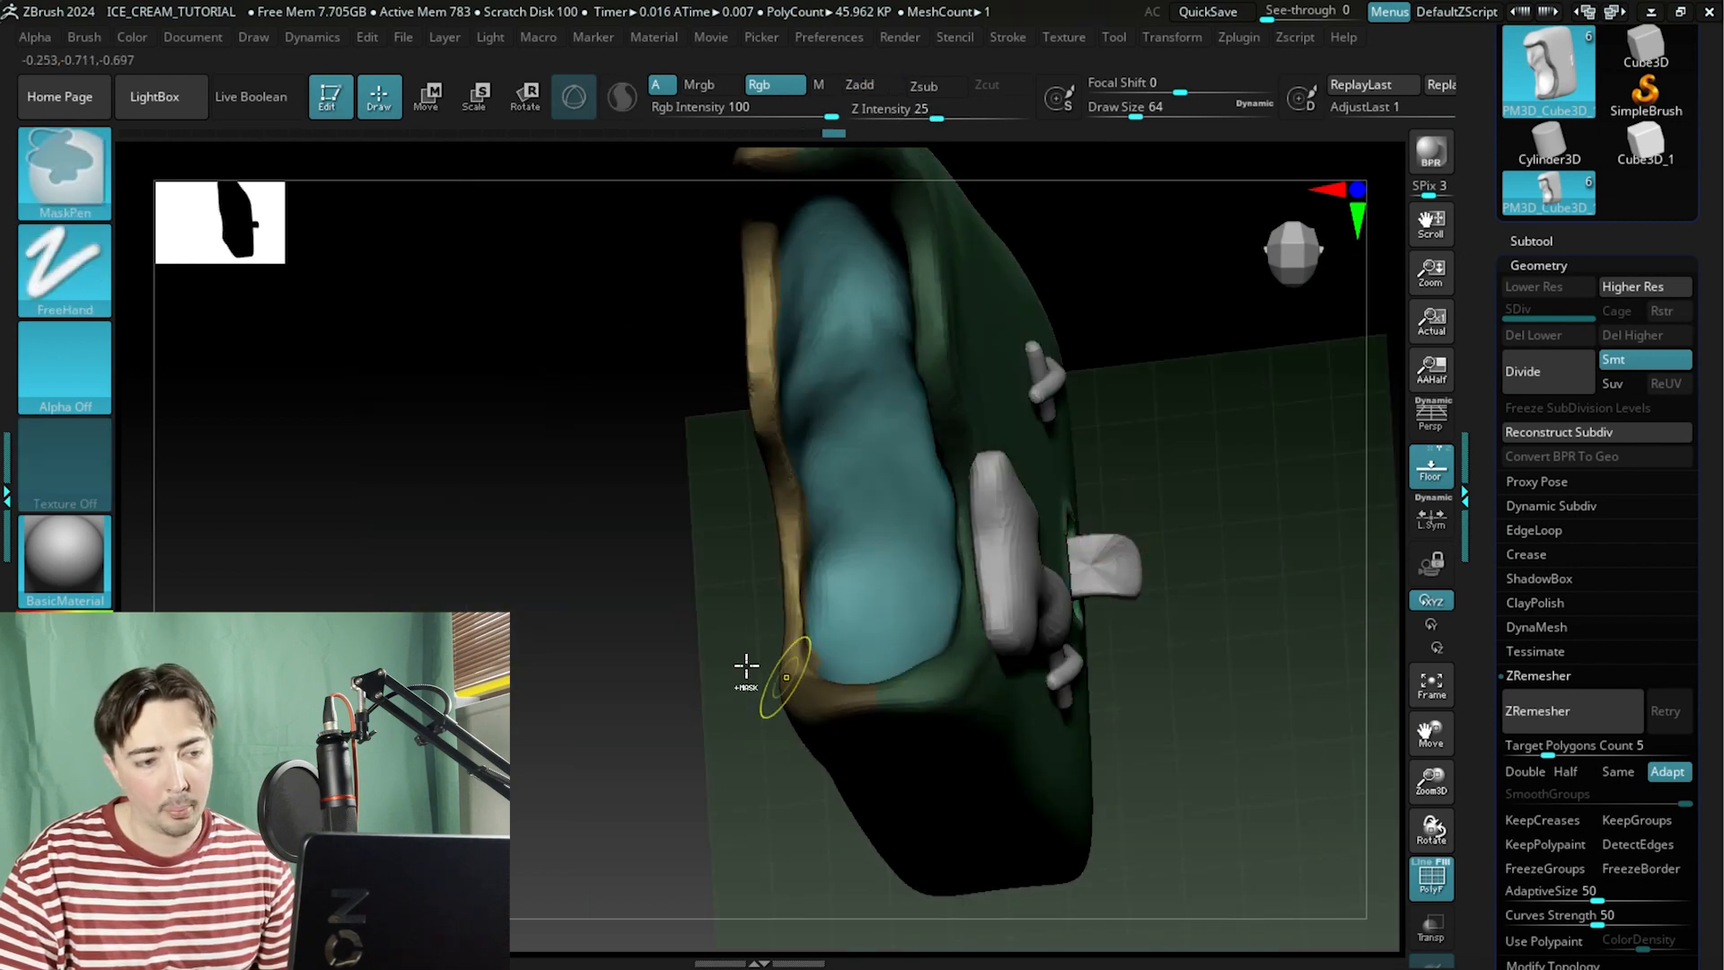
drag(530, 675, 687, 697)
key(ctrl)
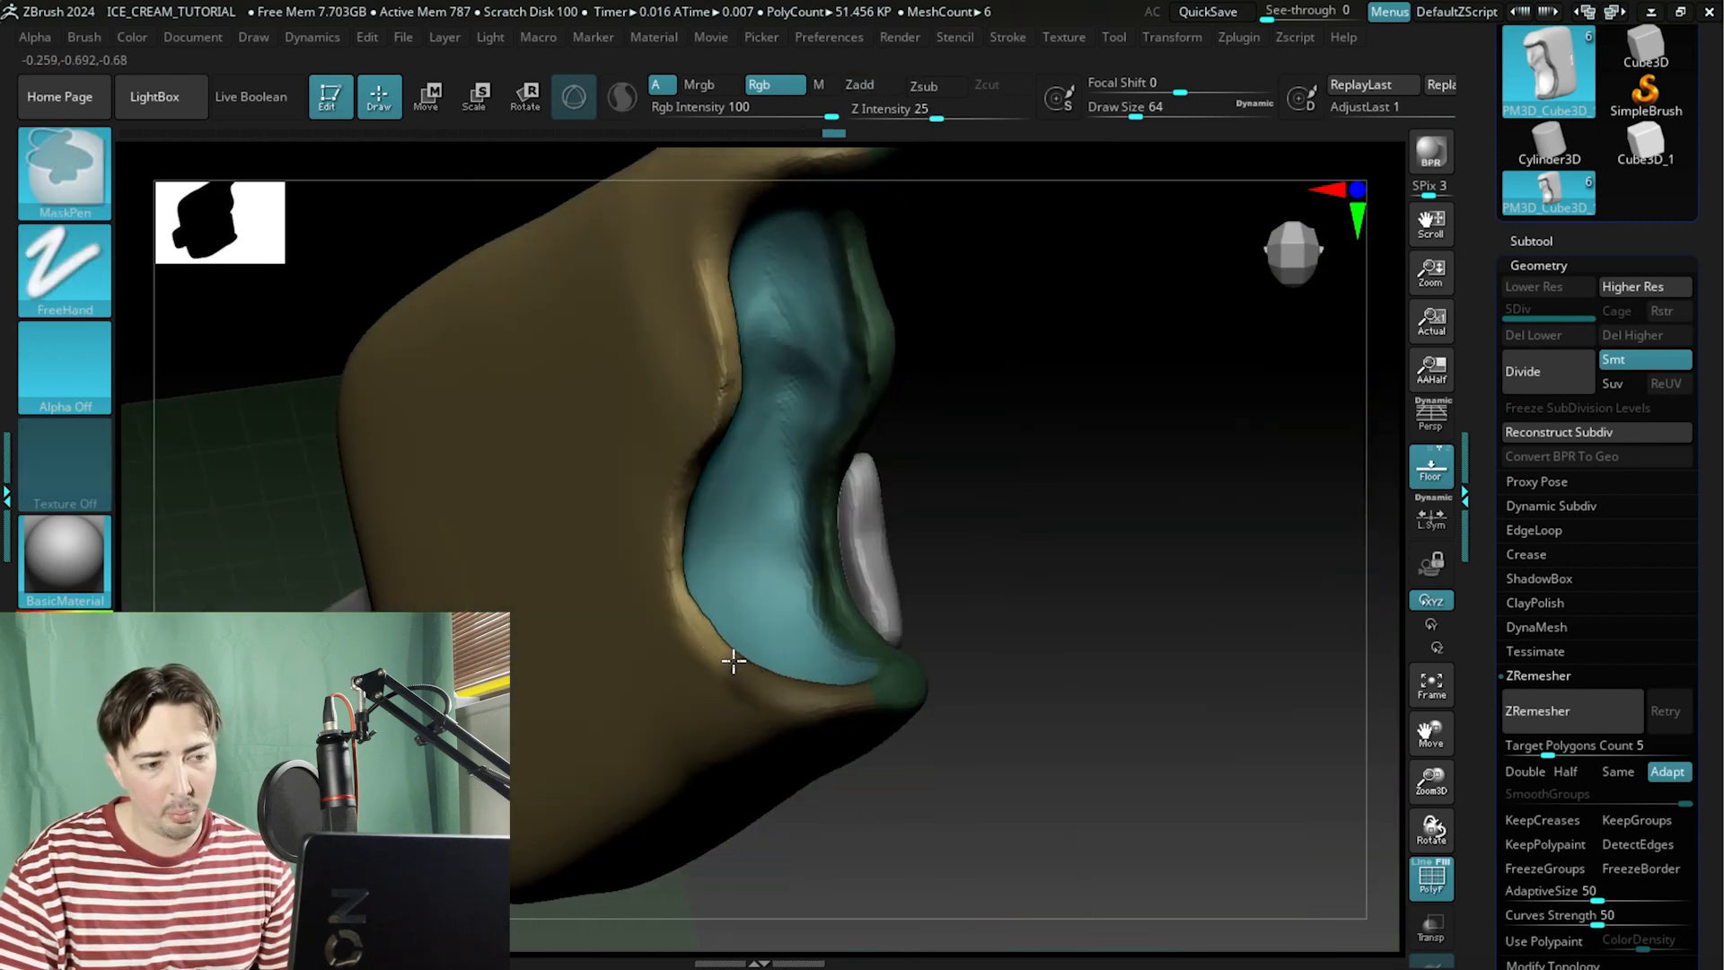
mouse_move(943, 548)
mouse_down()
mouse_move(1066, 503)
mouse_move(862, 566)
mouse_move(538, 606)
mouse_move(655, 672)
mouse_up()
key(ctrl)
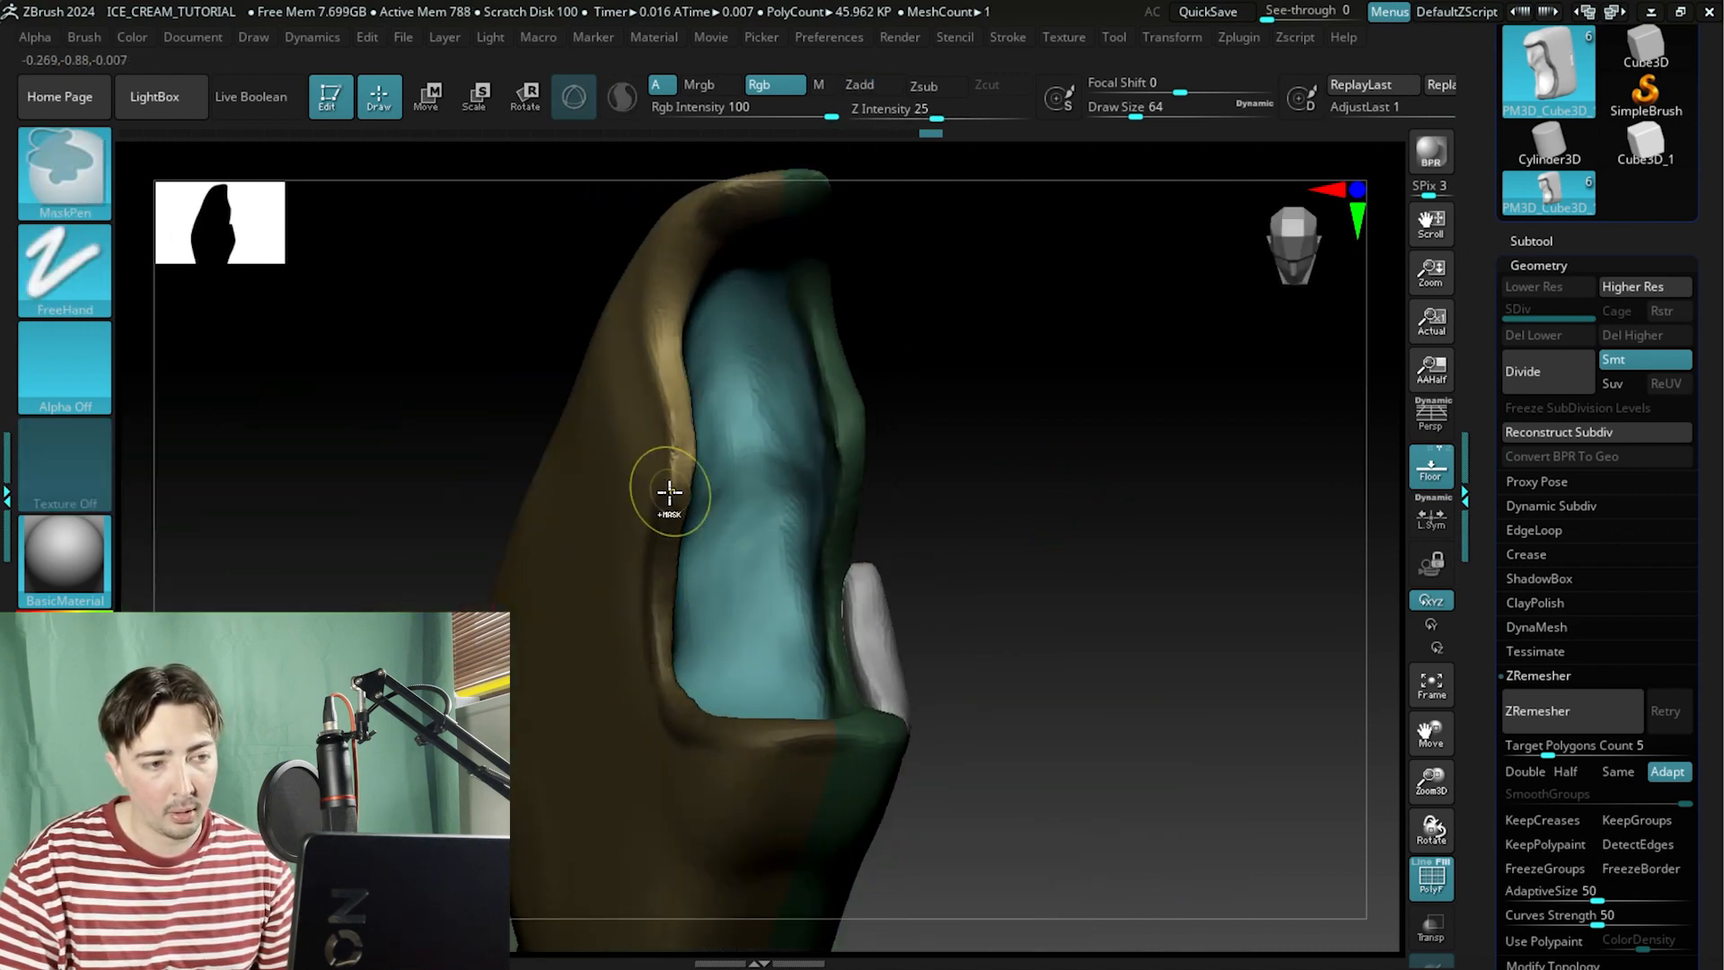
drag(965, 431, 954, 466)
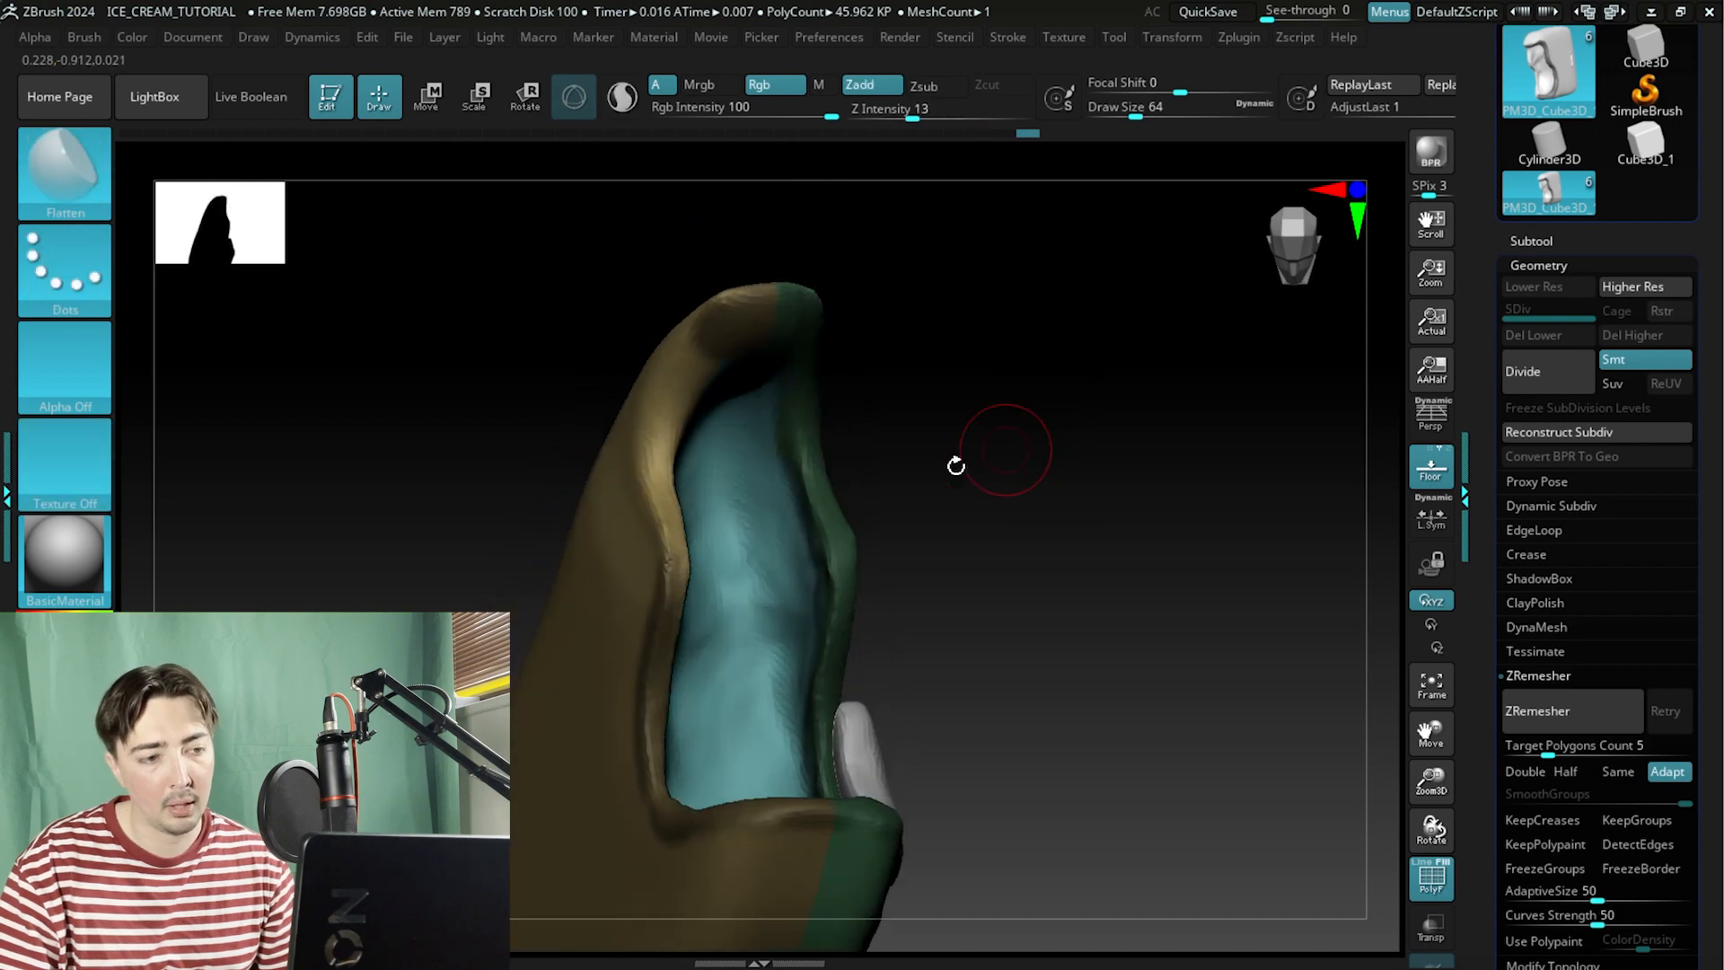
key(ctrl)
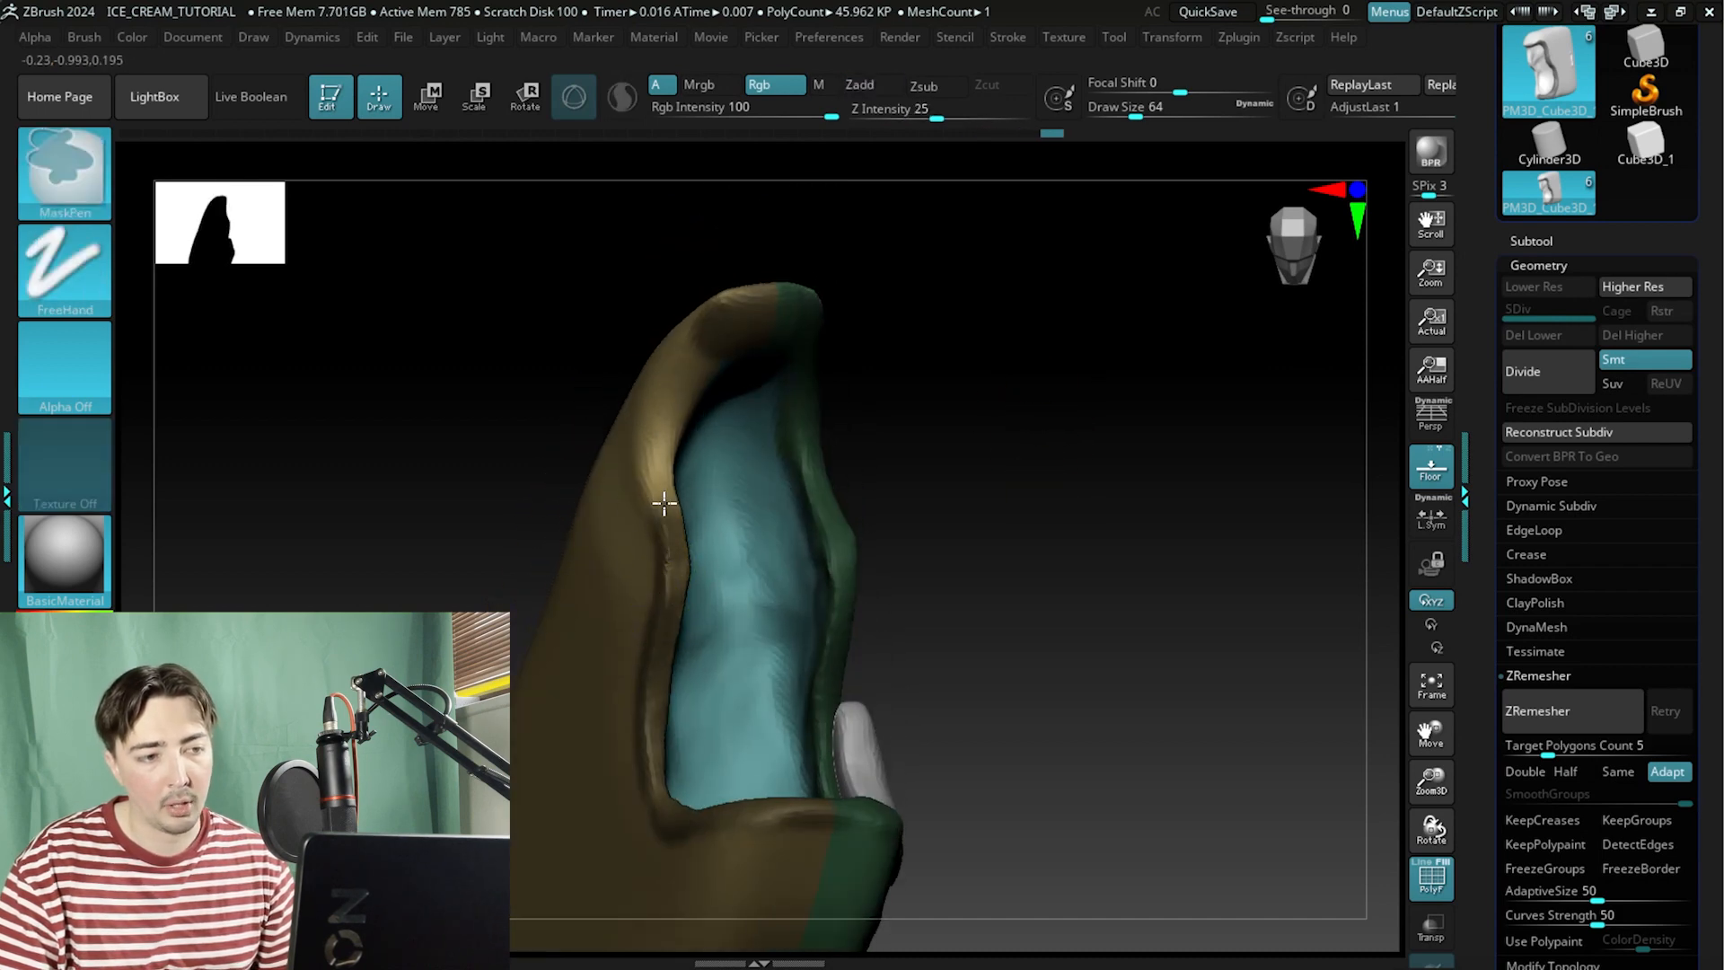
drag(951, 408, 997, 364)
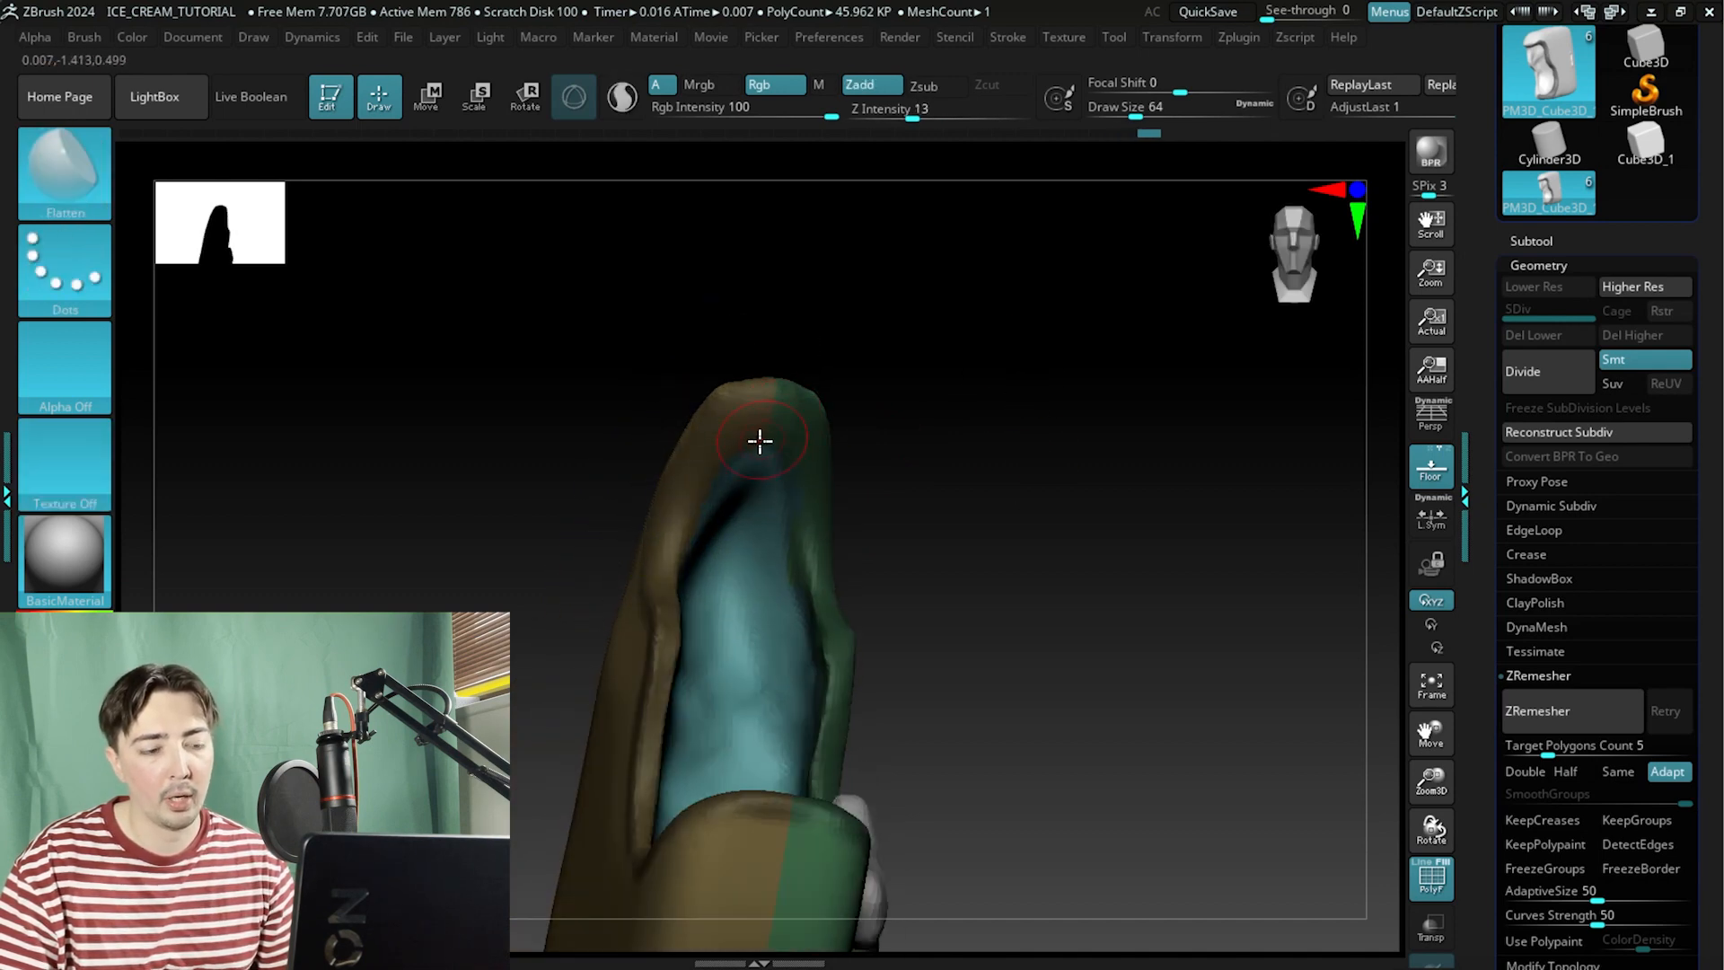
mouse_move(758, 442)
mouse_down()
mouse_move(951, 485)
mouse_move(881, 515)
mouse_move(874, 497)
mouse_move(927, 477)
mouse_move(643, 461)
mouse_move(763, 429)
mouse_up()
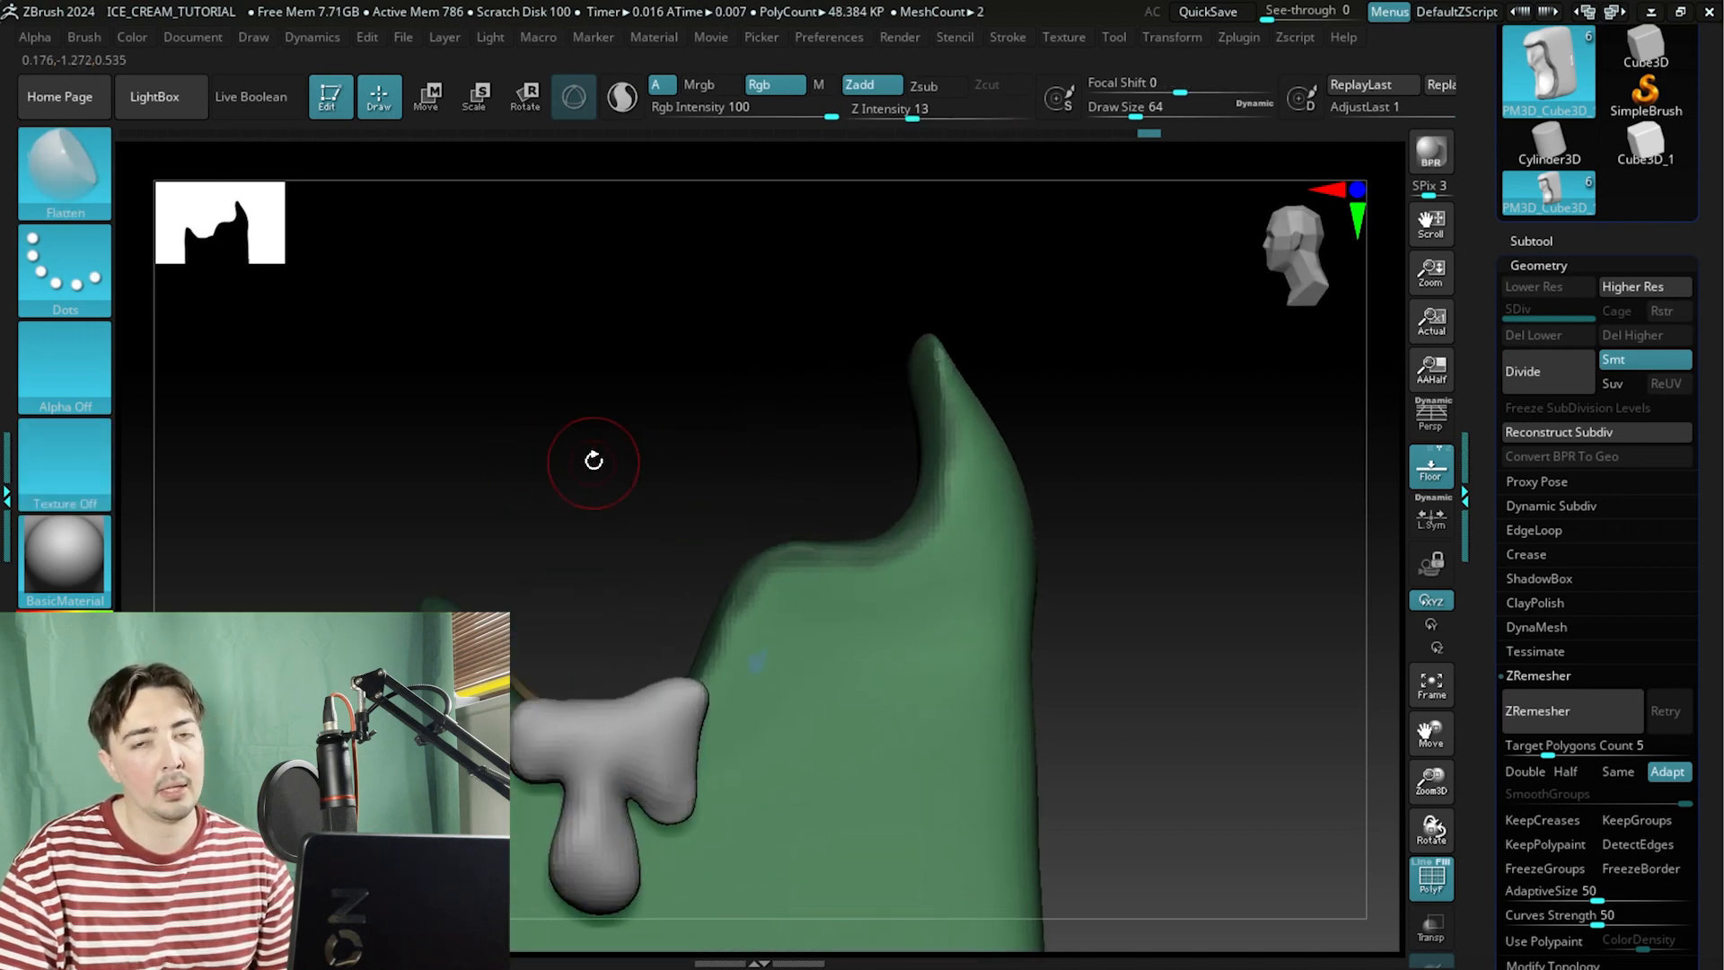
alt+drag(628, 477, 781, 601)
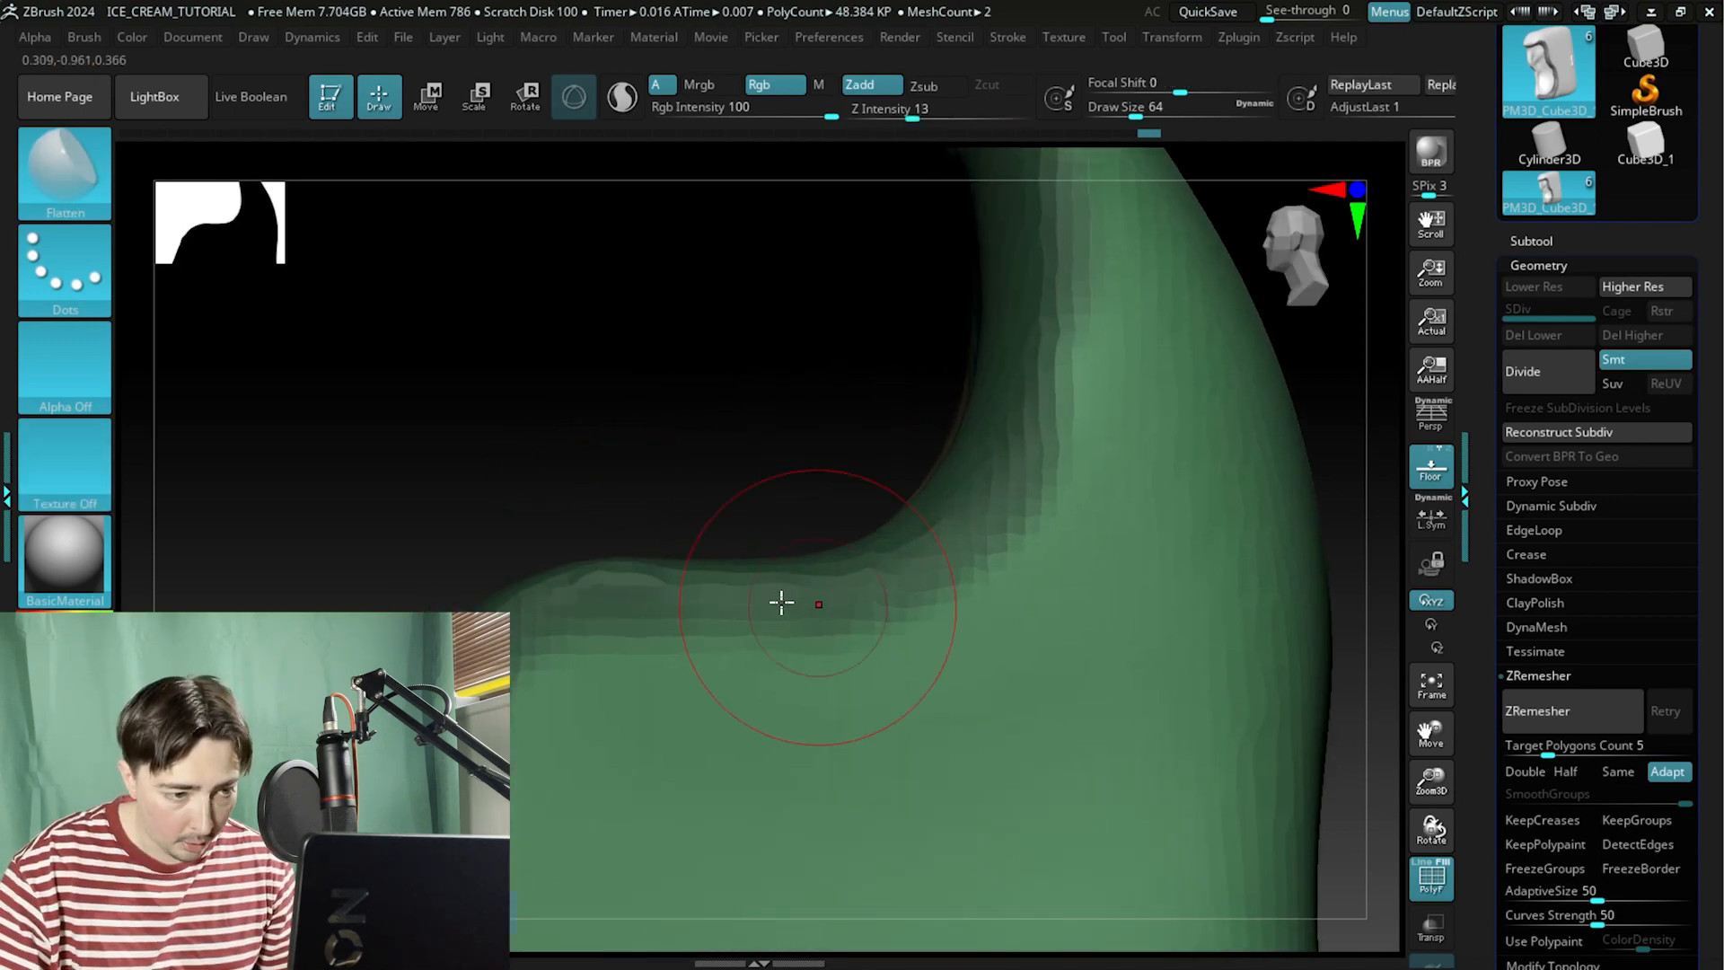
mouse_move(550, 449)
alt+mouse_down()
mouse_move(835, 258)
mouse_move(909, 85)
alt+mouse_up()
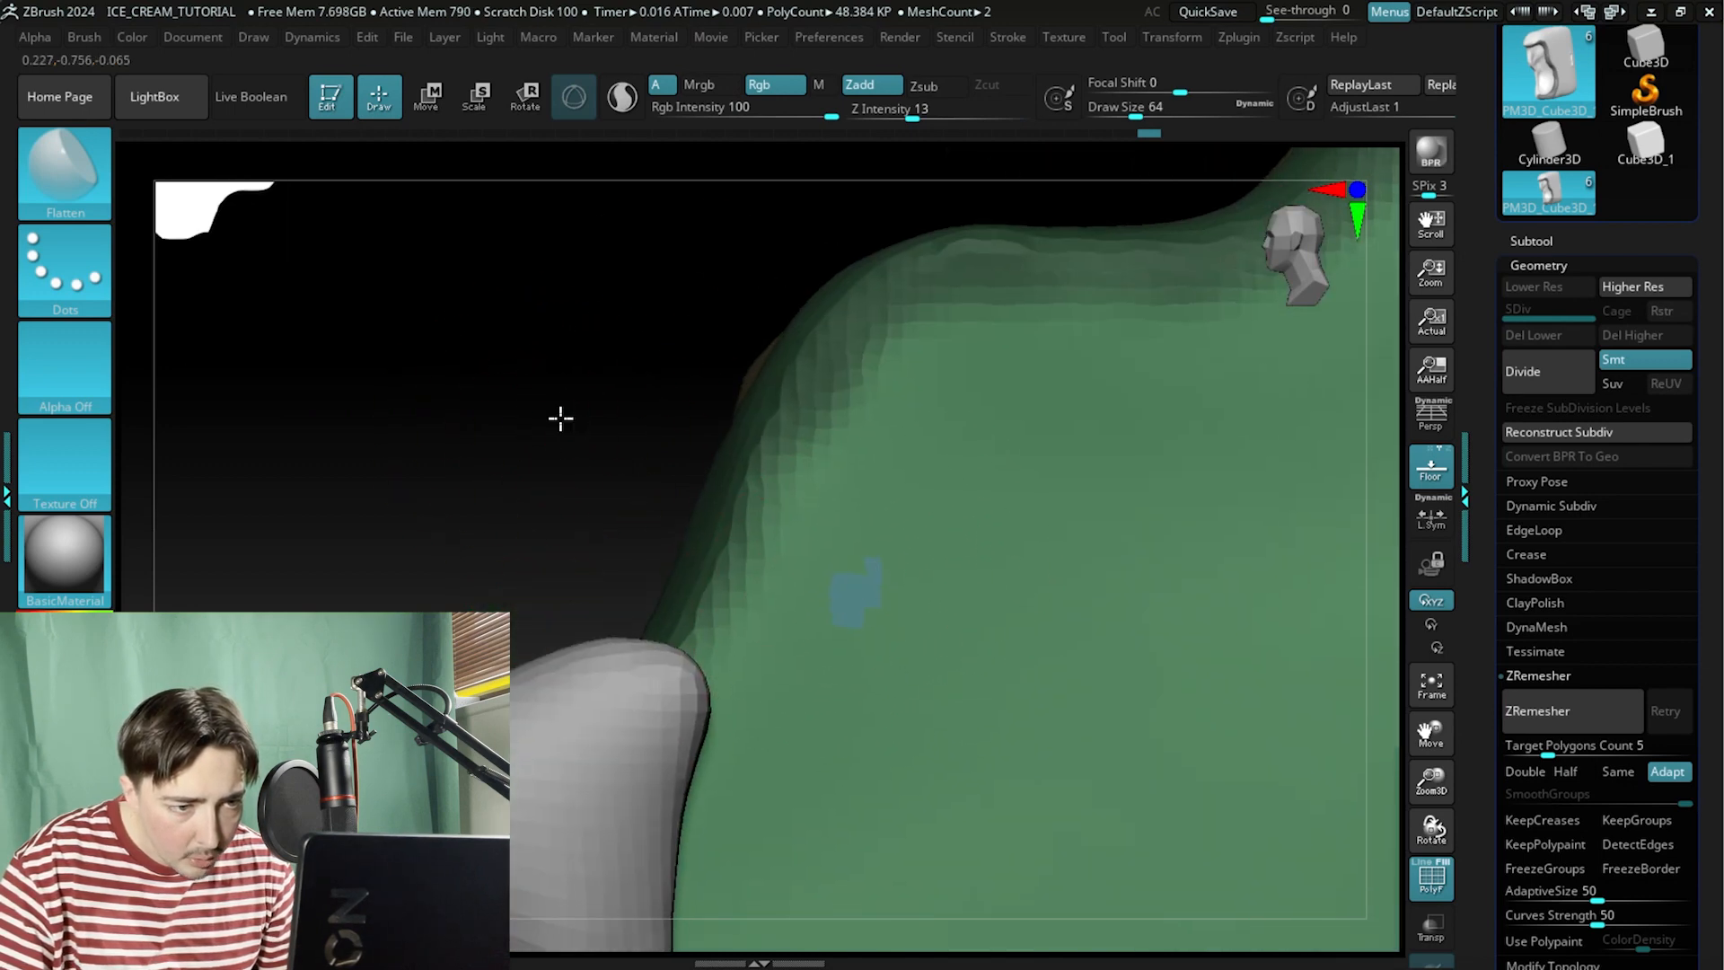
mouse_move(558, 419)
alt+mouse_down()
mouse_move(758, 350)
mouse_move(681, 288)
mouse_move(533, 466)
mouse_move(539, 485)
mouse_move(488, 550)
mouse_move(493, 651)
mouse_move(486, 634)
alt+mouse_up()
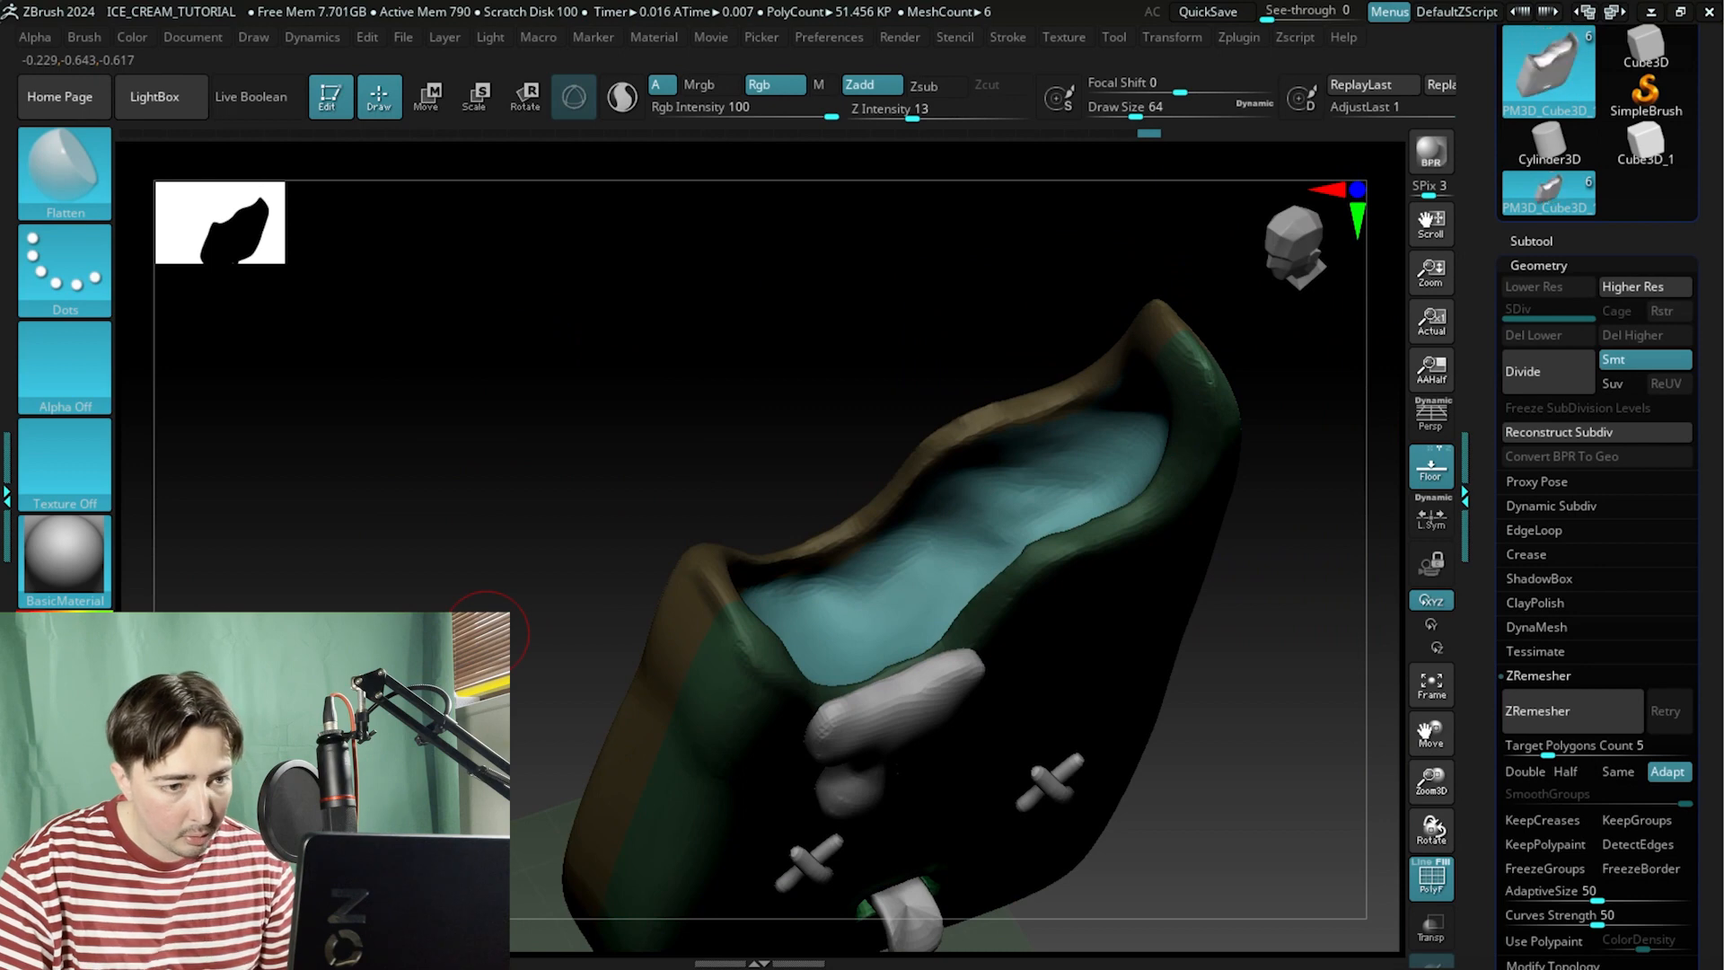
Undo and redo the last polygroup change on the bite rim.
key(ctrl+z)
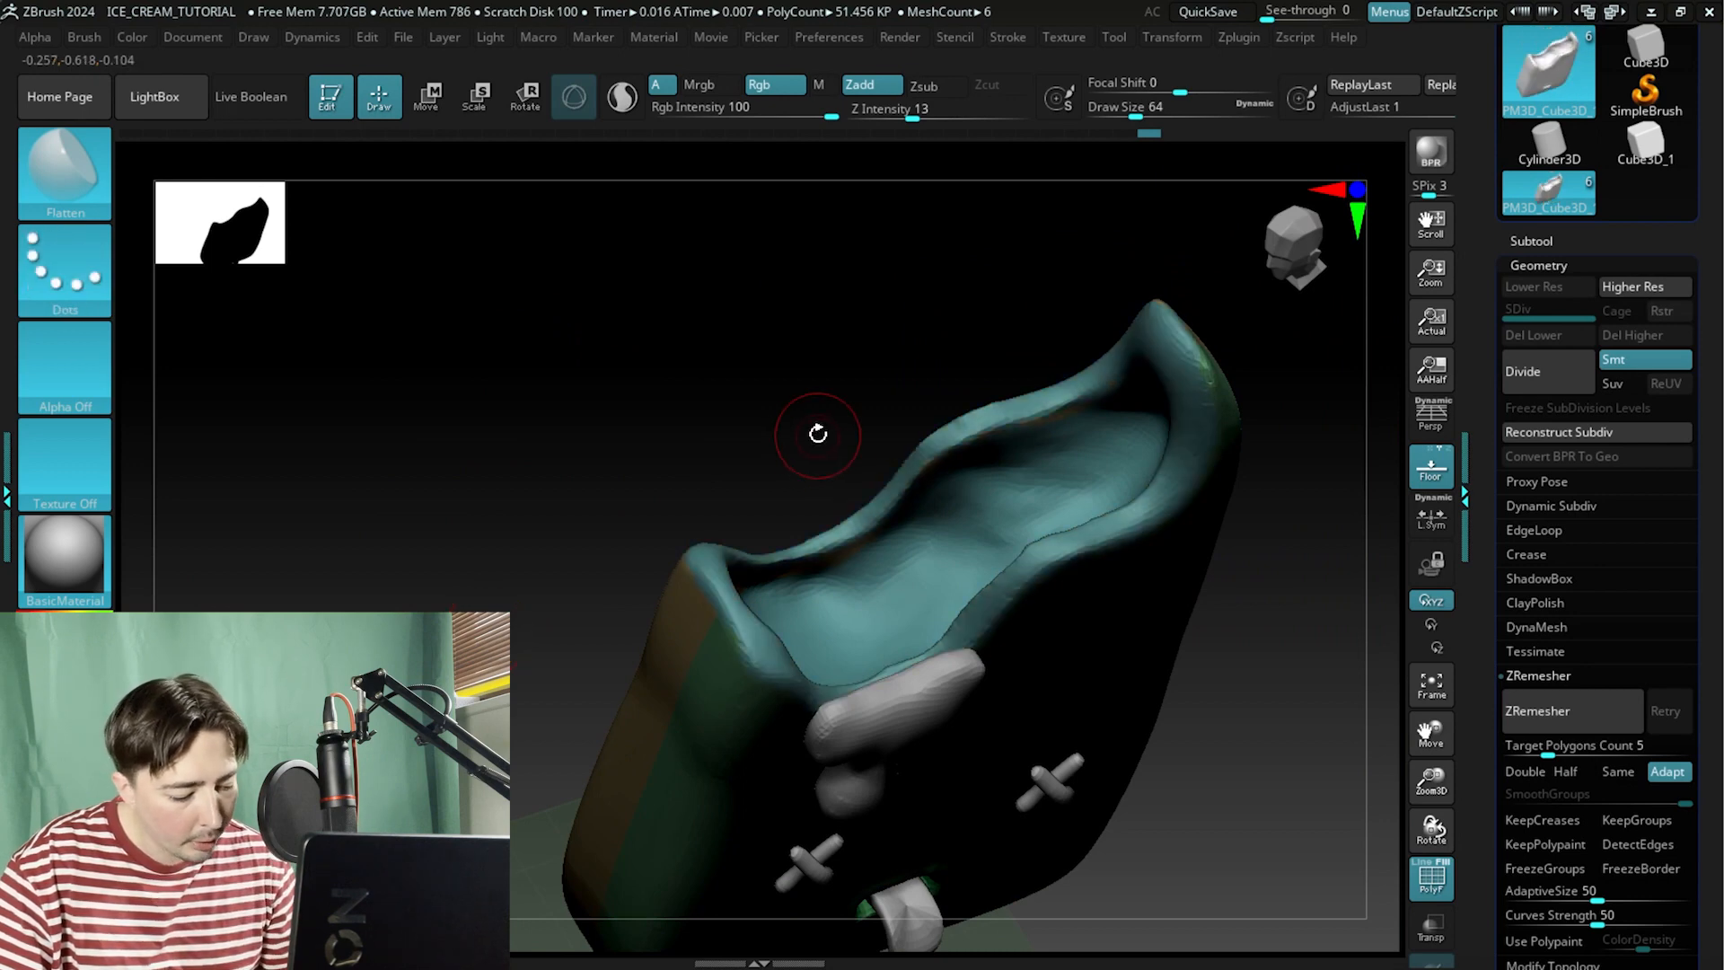
key(ctrl+shift+z)
key(ctrl+shift+z)
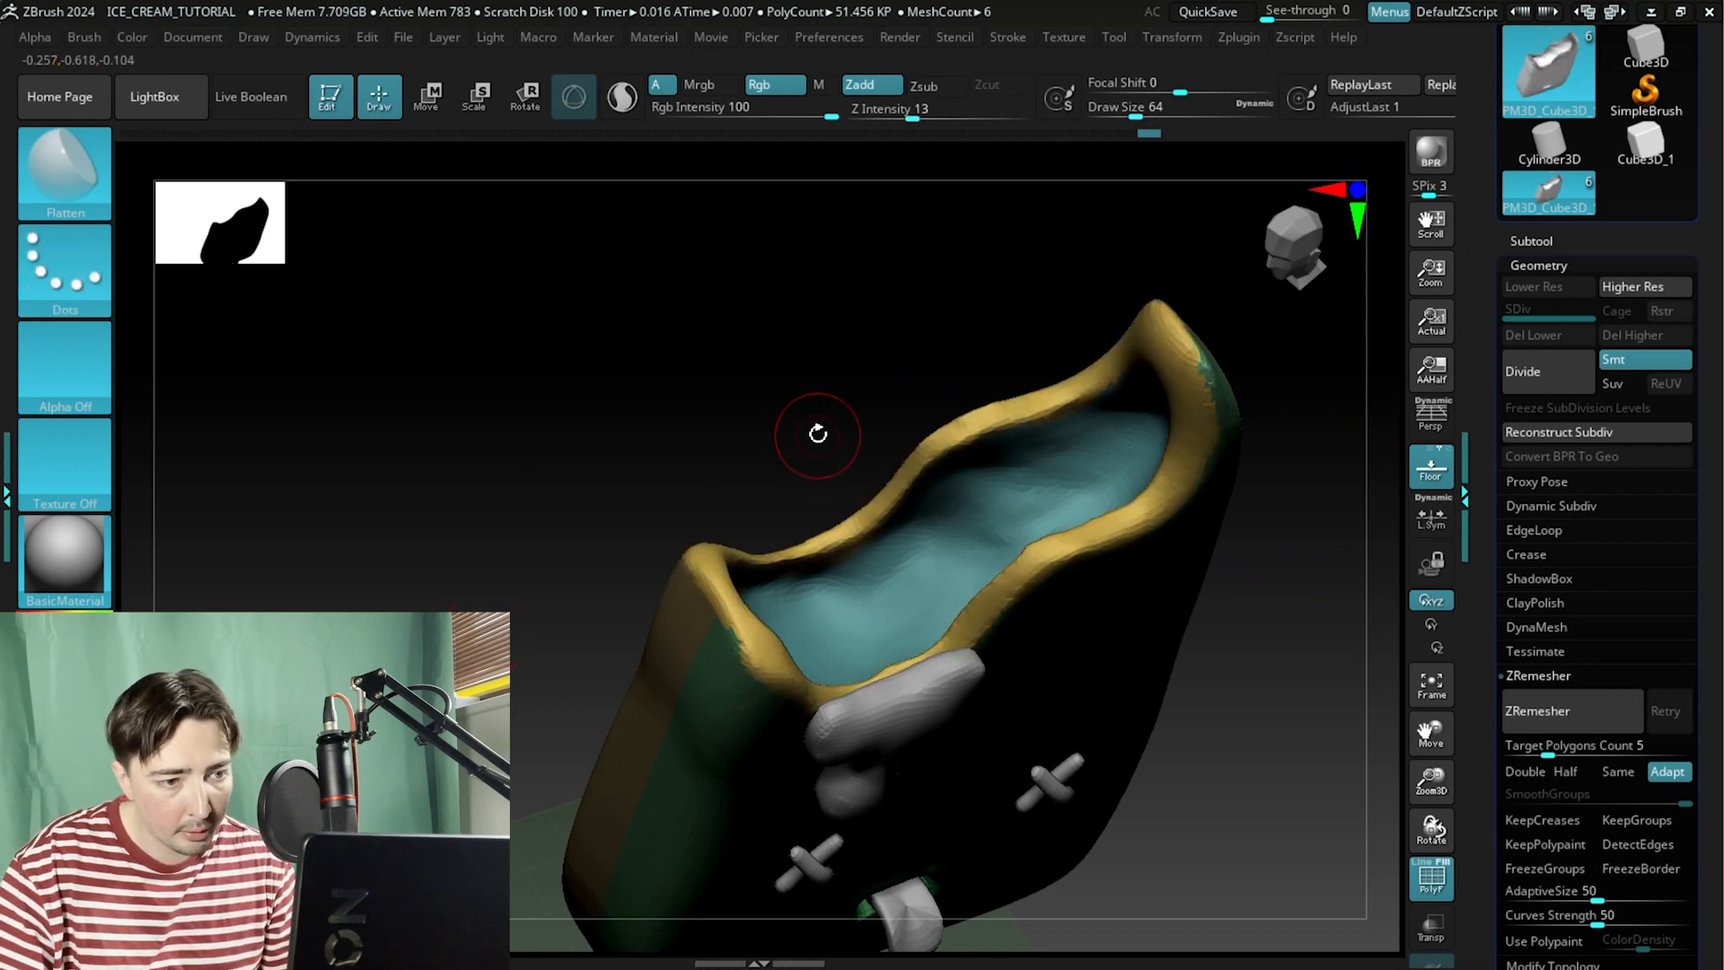
Isolate the bite rim polygroup to check it, then show the whole body again.
mouse_move(871, 430)
mouse_down()
mouse_move(958, 312)
mouse_move(805, 450)
mouse_move(924, 381)
mouse_move(935, 620)
mouse_move(870, 458)
mouse_move(858, 266)
mouse_move(702, 435)
mouse_up()
mouse_move(481, 561)
alt+mouse_down()
mouse_move(443, 488)
mouse_move(732, 599)
mouse_move(524, 542)
mouse_move(515, 504)
mouse_move(482, 557)
alt+mouse_up()
mouse_move(739, 381)
mouse_down()
mouse_move(789, 435)
mouse_move(907, 481)
mouse_move(886, 491)
mouse_move(714, 392)
mouse_move(635, 412)
mouse_move(804, 515)
mouse_move(705, 431)
mouse_up()
key(ctrl+shift)
ctrl+shift+click(639, 418)
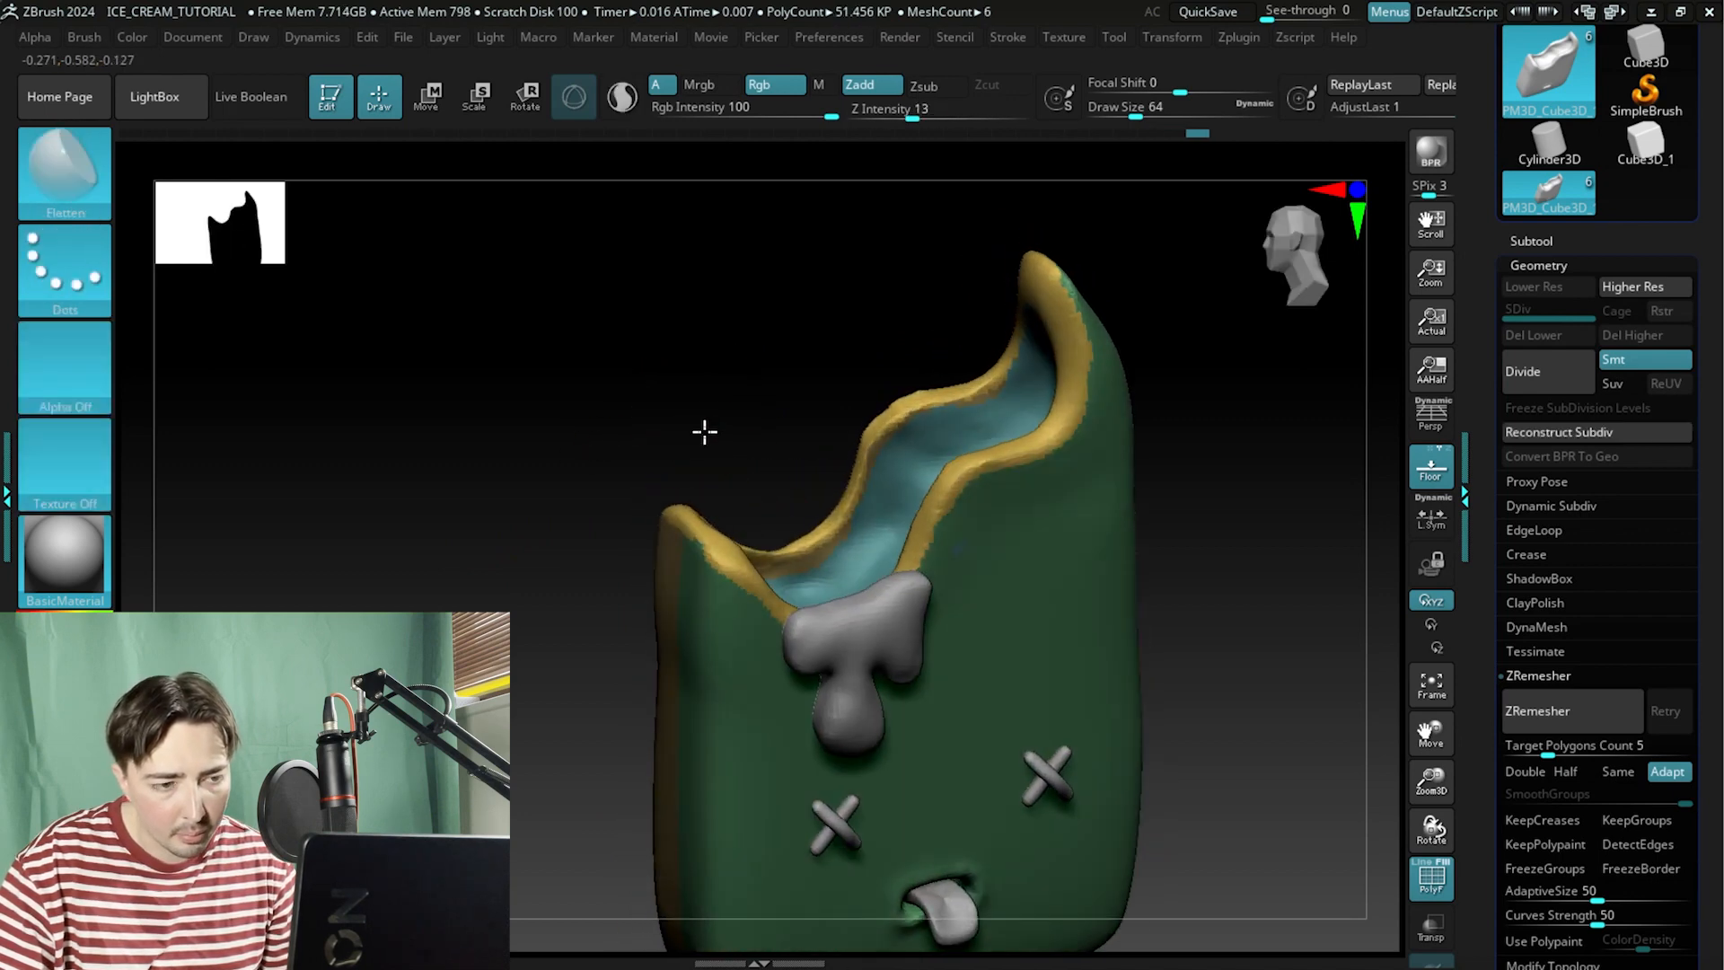
ctrl+shift+click(891, 525)
ctrl+shift+click(887, 530)
ctrl+shift+click(1024, 584)
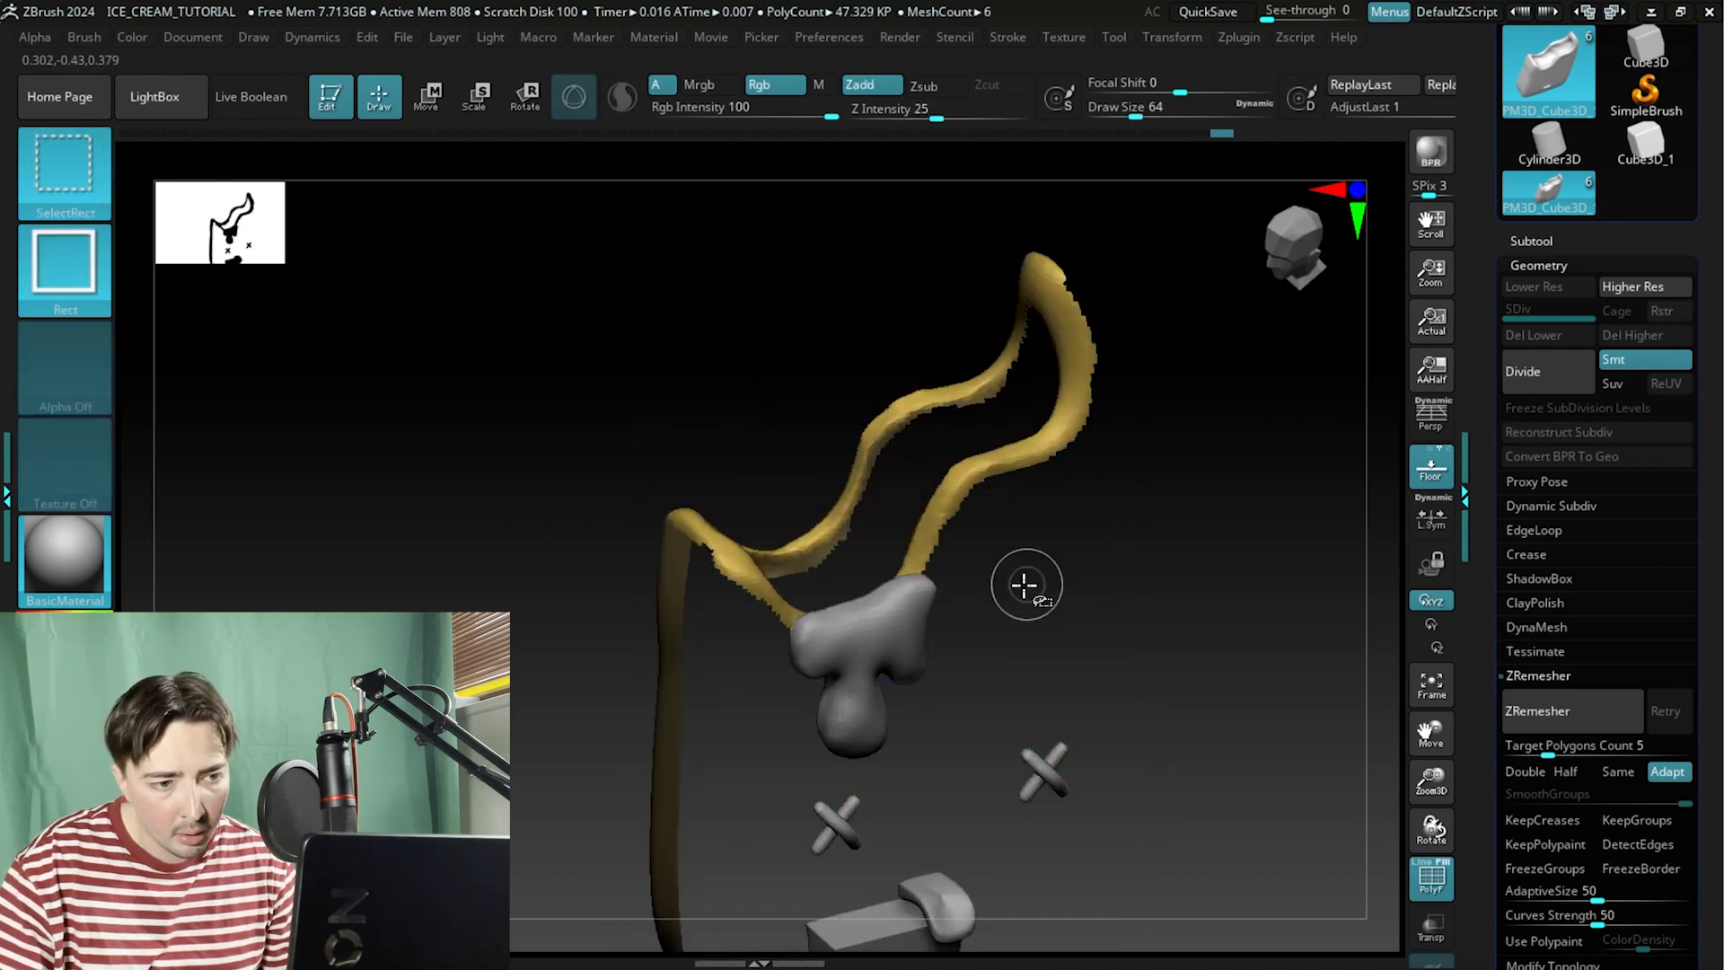
ctrl+shift+click(1024, 583)
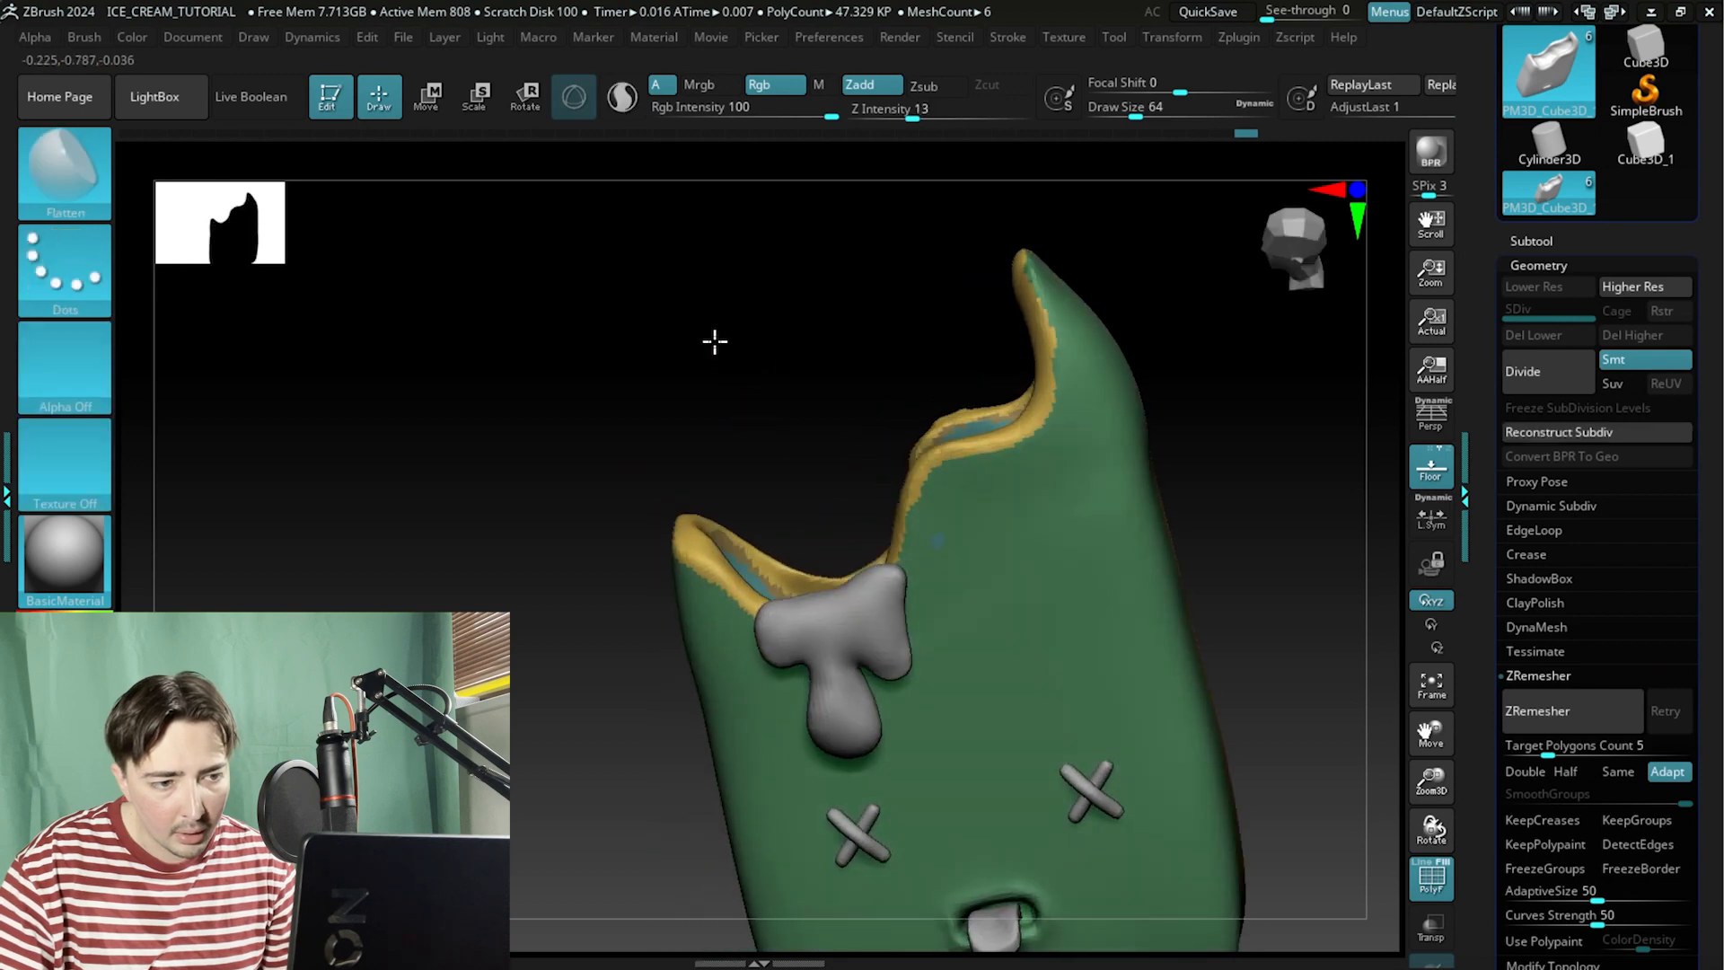
Hide the bite rim polygroup, leaving the inner bite and outer surface visible.
mouse_move(712, 338)
mouse_down()
mouse_move(721, 369)
mouse_move(673, 339)
mouse_move(658, 363)
mouse_move(719, 446)
mouse_move(687, 368)
mouse_move(473, 276)
mouse_move(700, 339)
mouse_up()
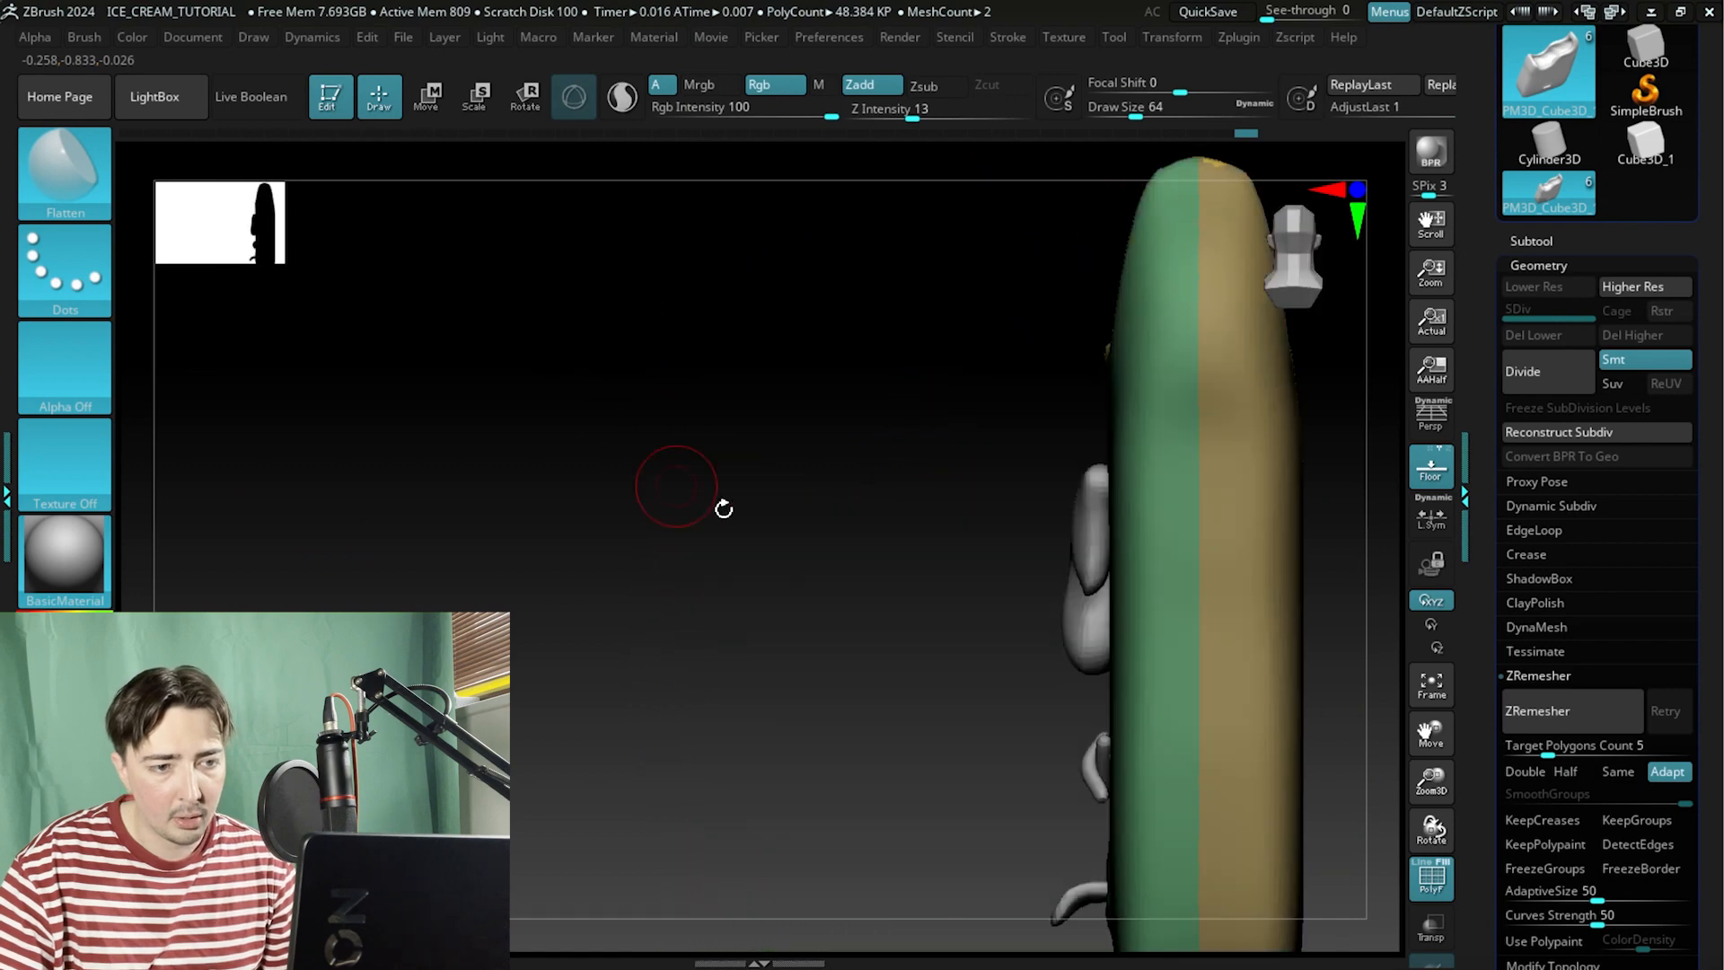
shift+drag(724, 504, 658, 531)
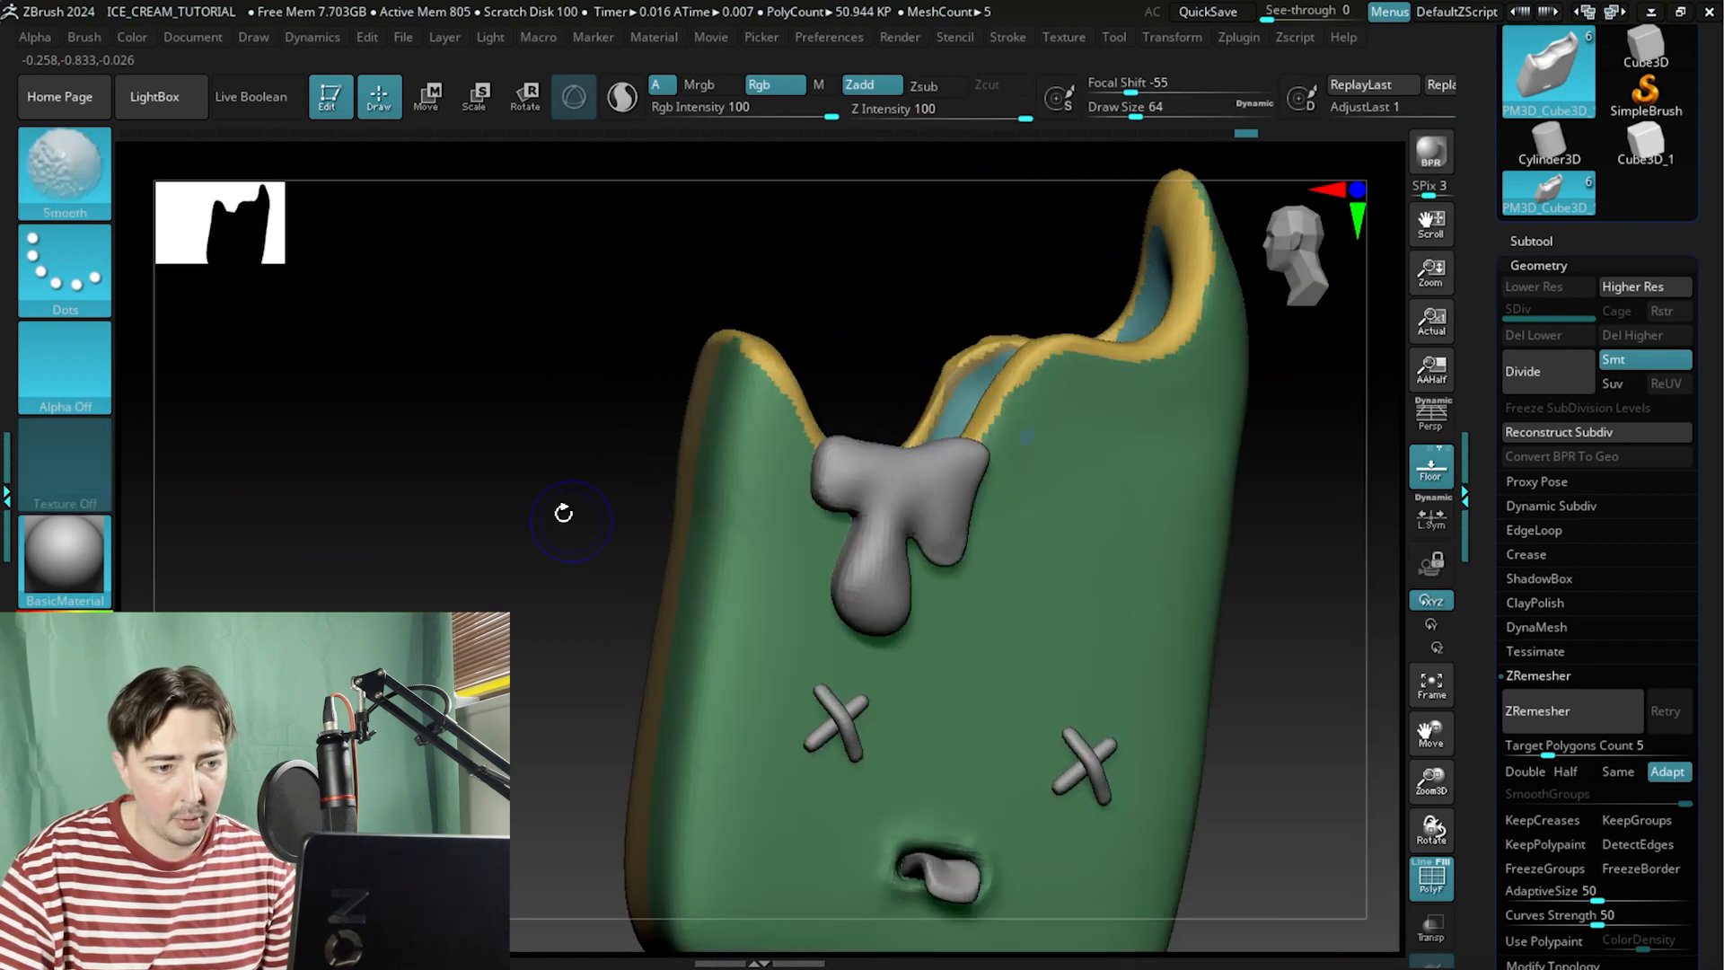
mouse_move(562, 504)
mouse_down()
mouse_move(523, 569)
mouse_move(500, 365)
mouse_move(553, 422)
mouse_up()
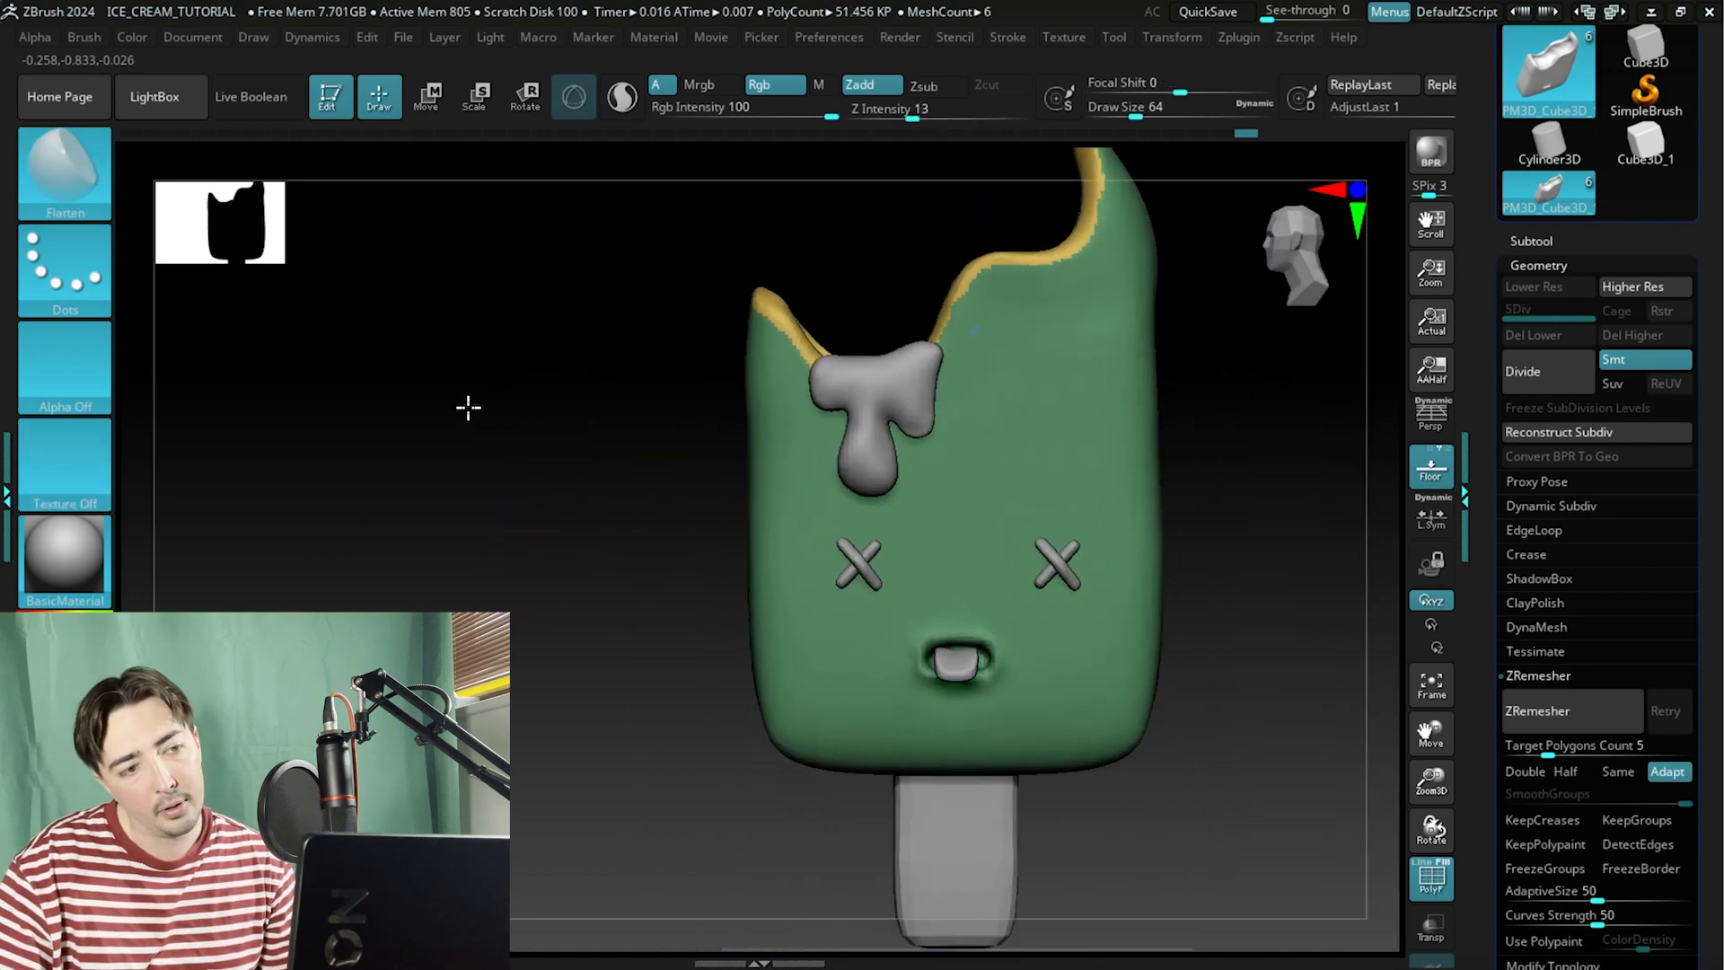
drag(465, 404, 543, 577)
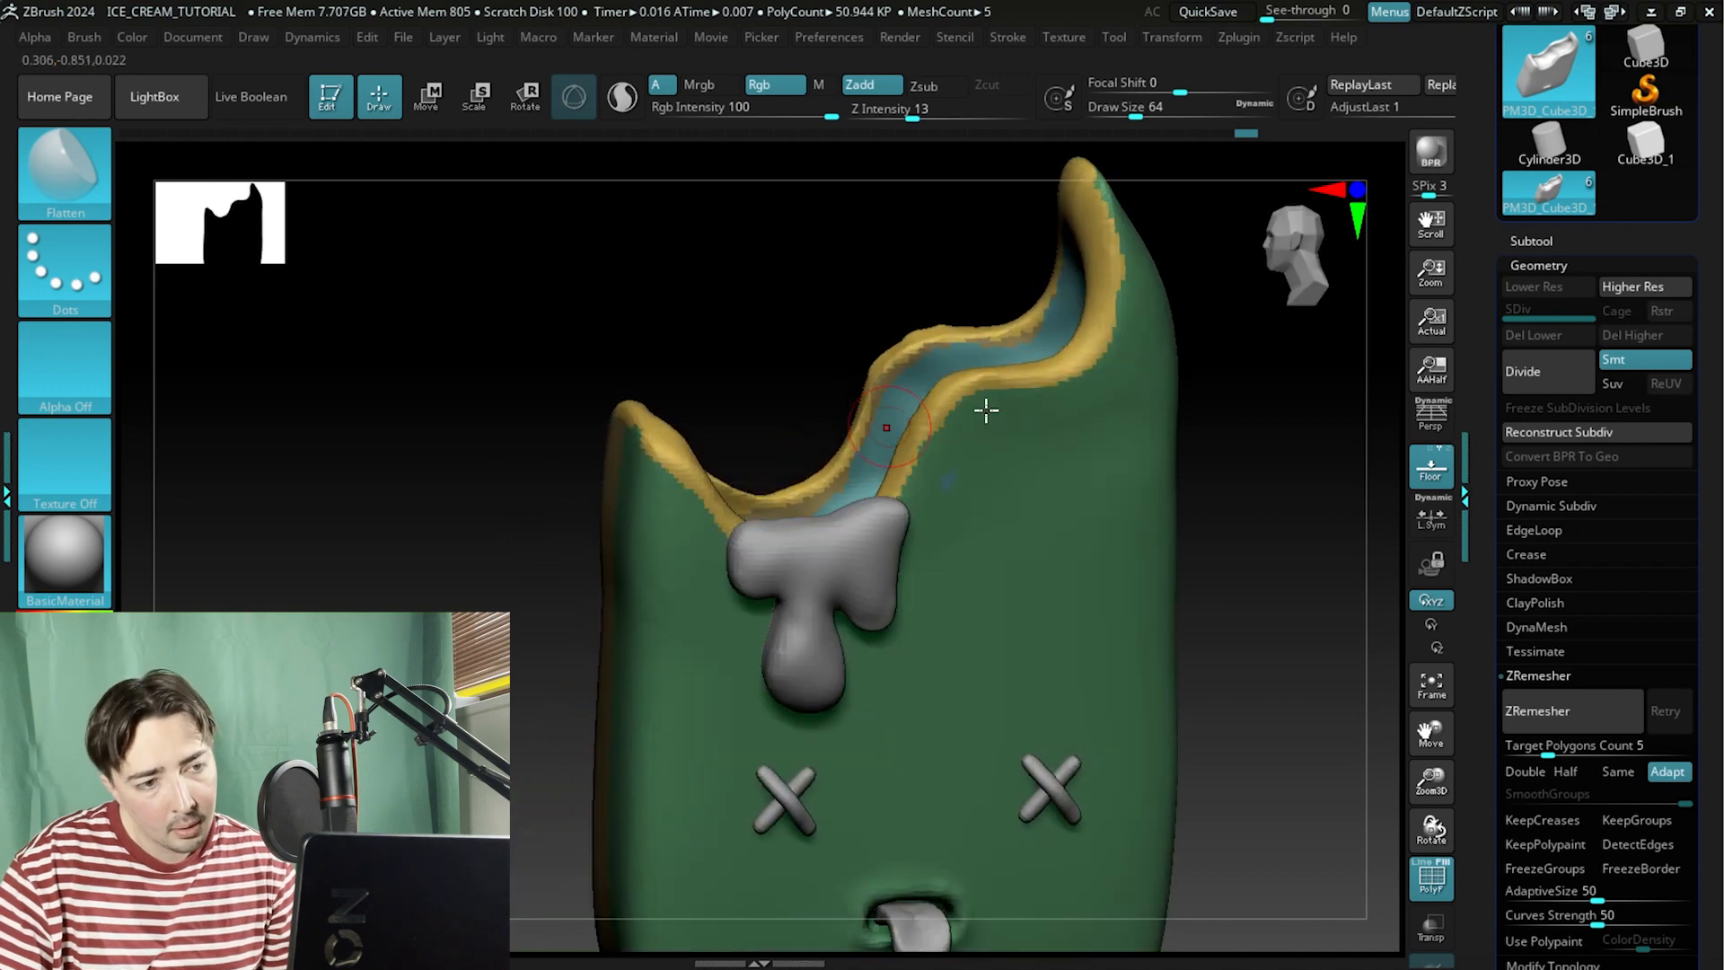
ctrl+shift+click(905, 438)
ctrl+shift+click(877, 450)
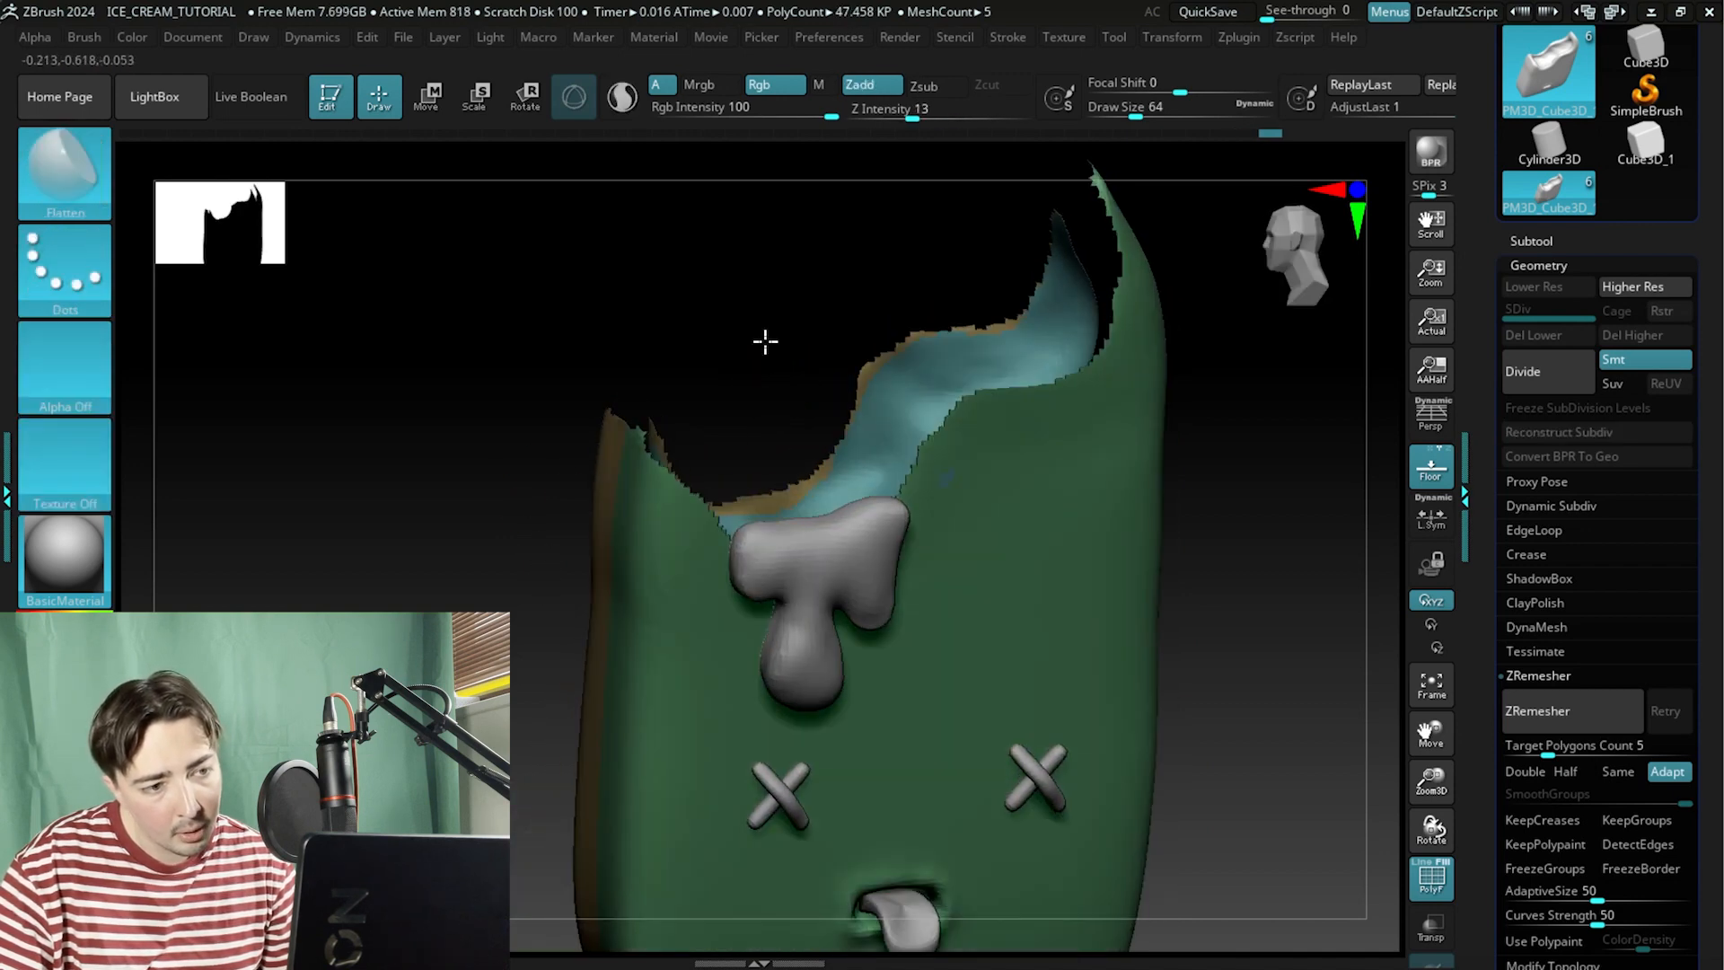
Merge the visible inner bite and outer surfaces into a single polygroup.
drag(766, 338, 787, 427)
ctrl+shift+double_click(659, 554)
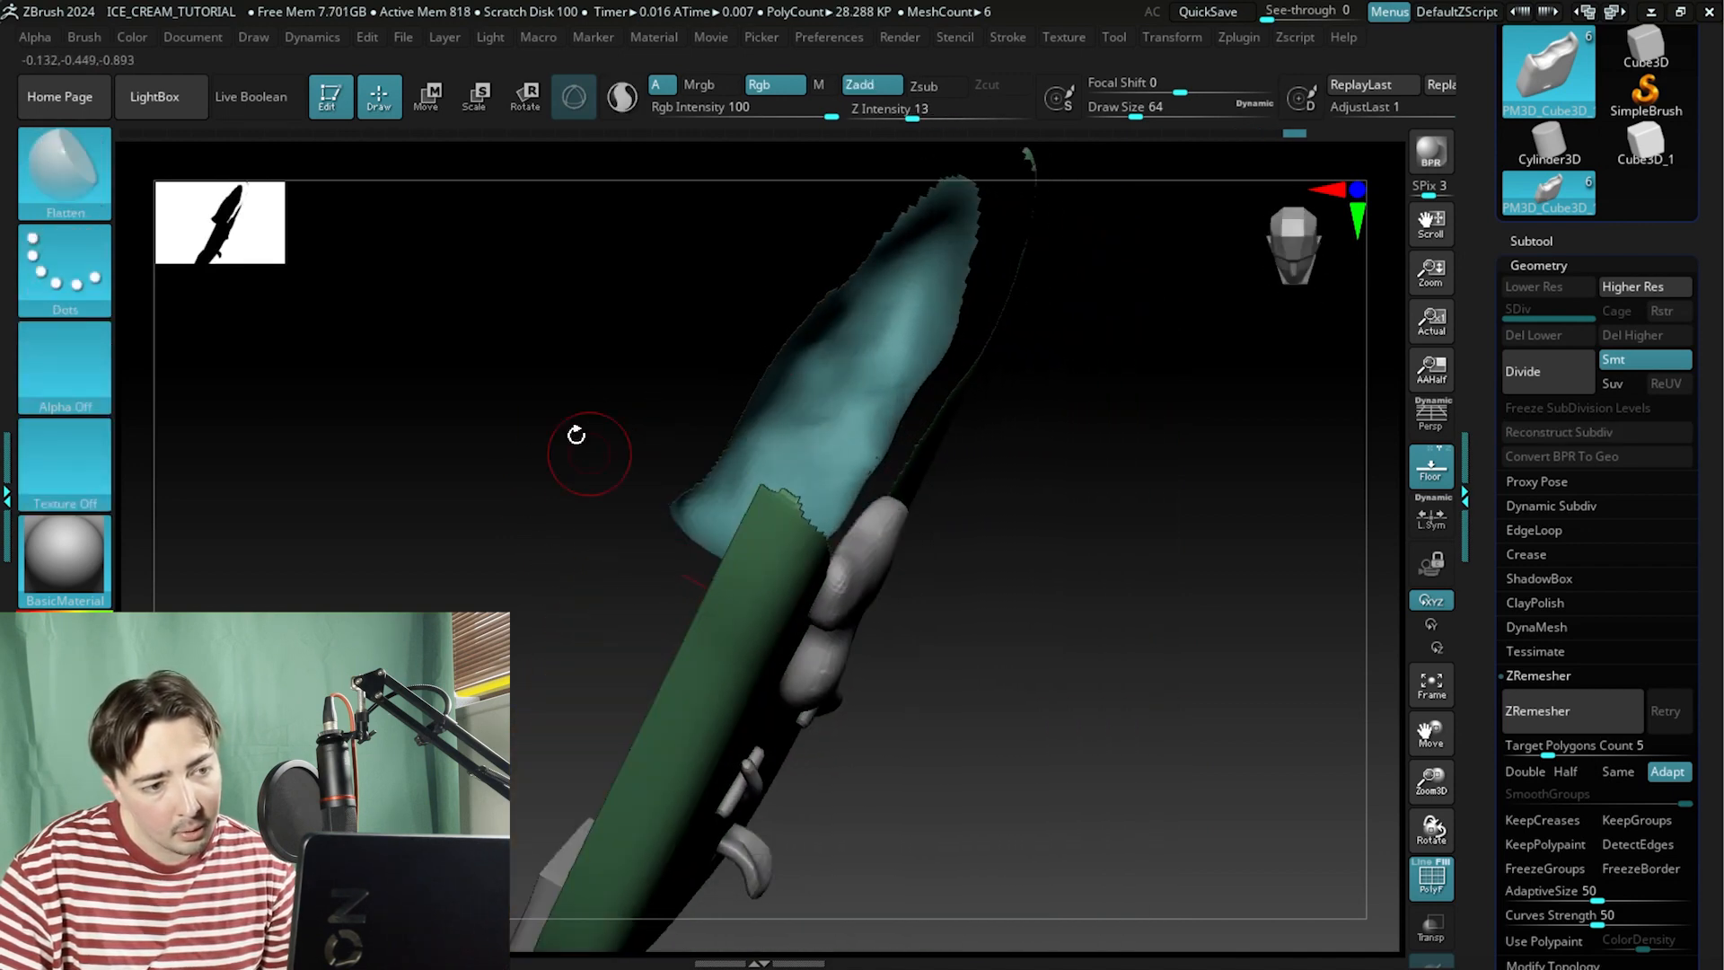
drag(576, 433, 552, 400)
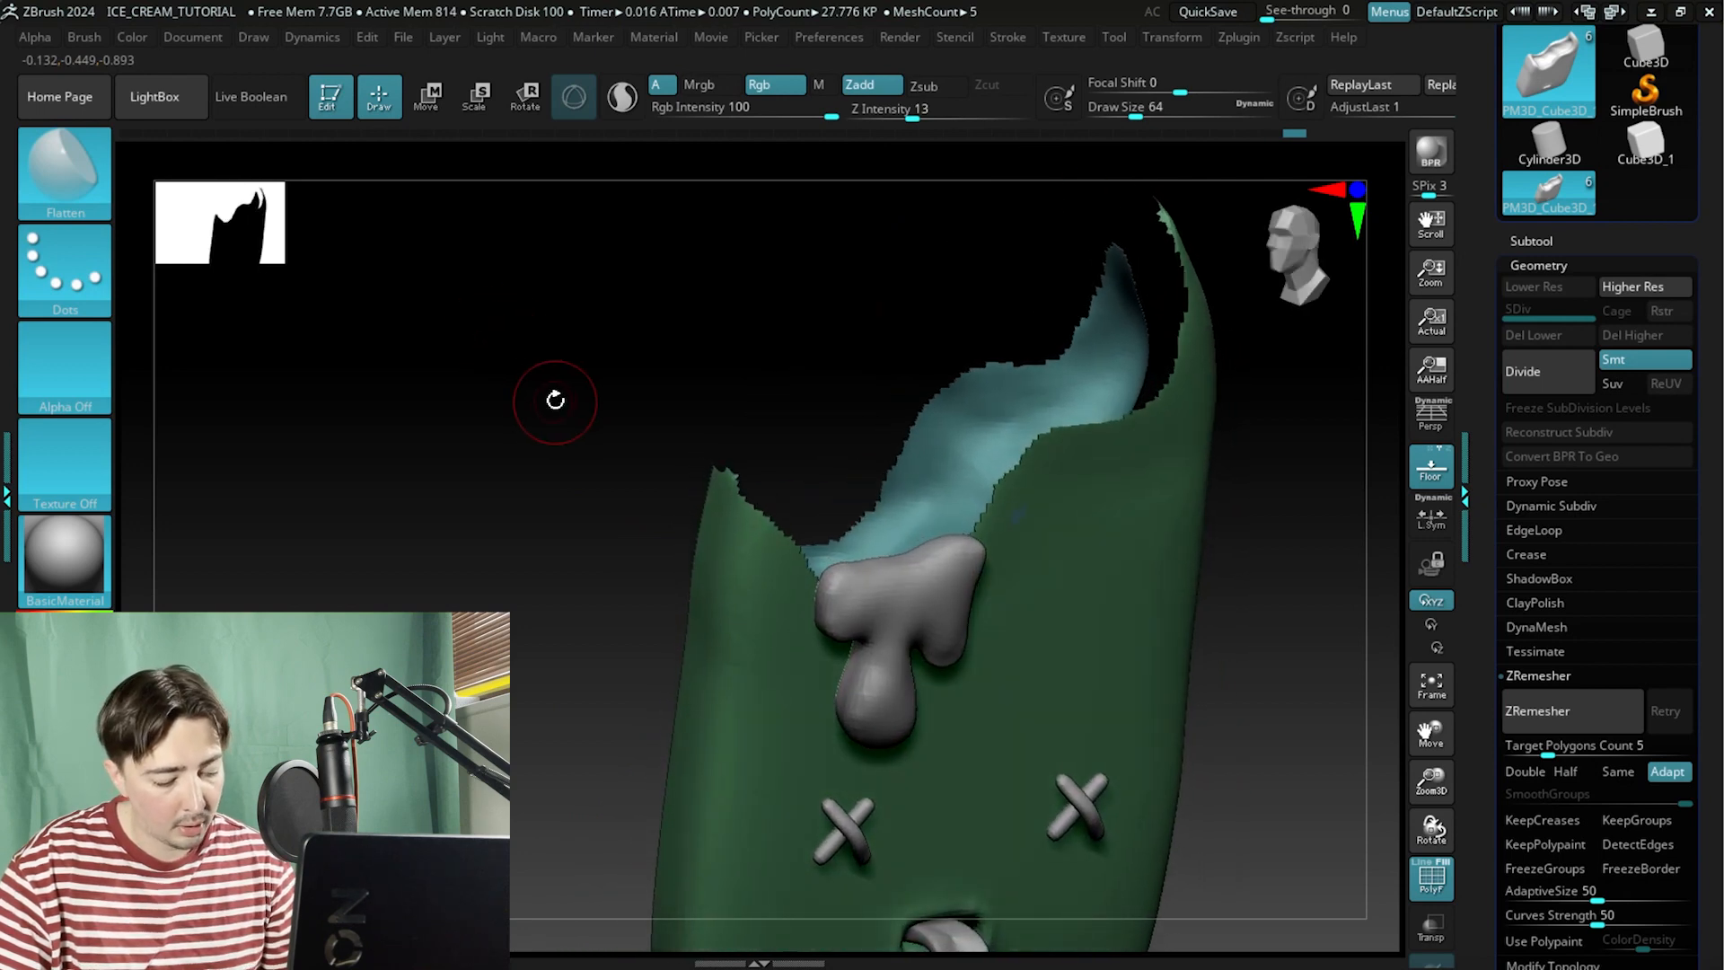
key(ctrl+w)
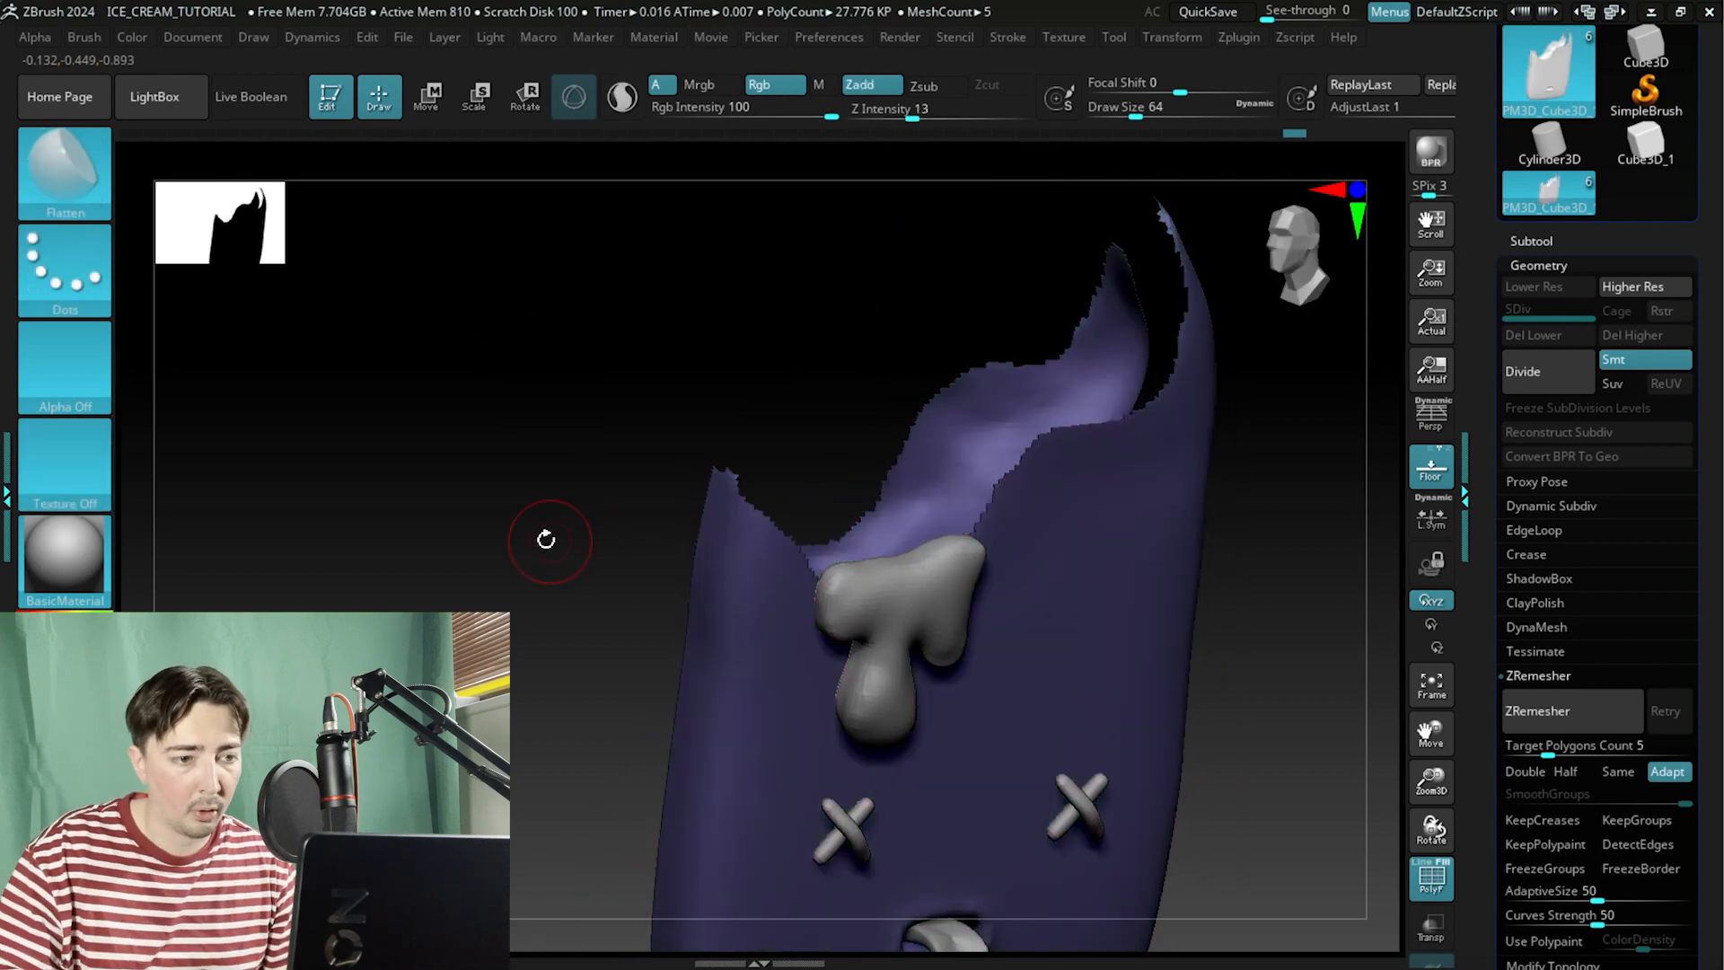
Switch to the MaskLasso brush and lasso-mask the inner bite surface from a few angles.
drag(546, 539, 554, 676)
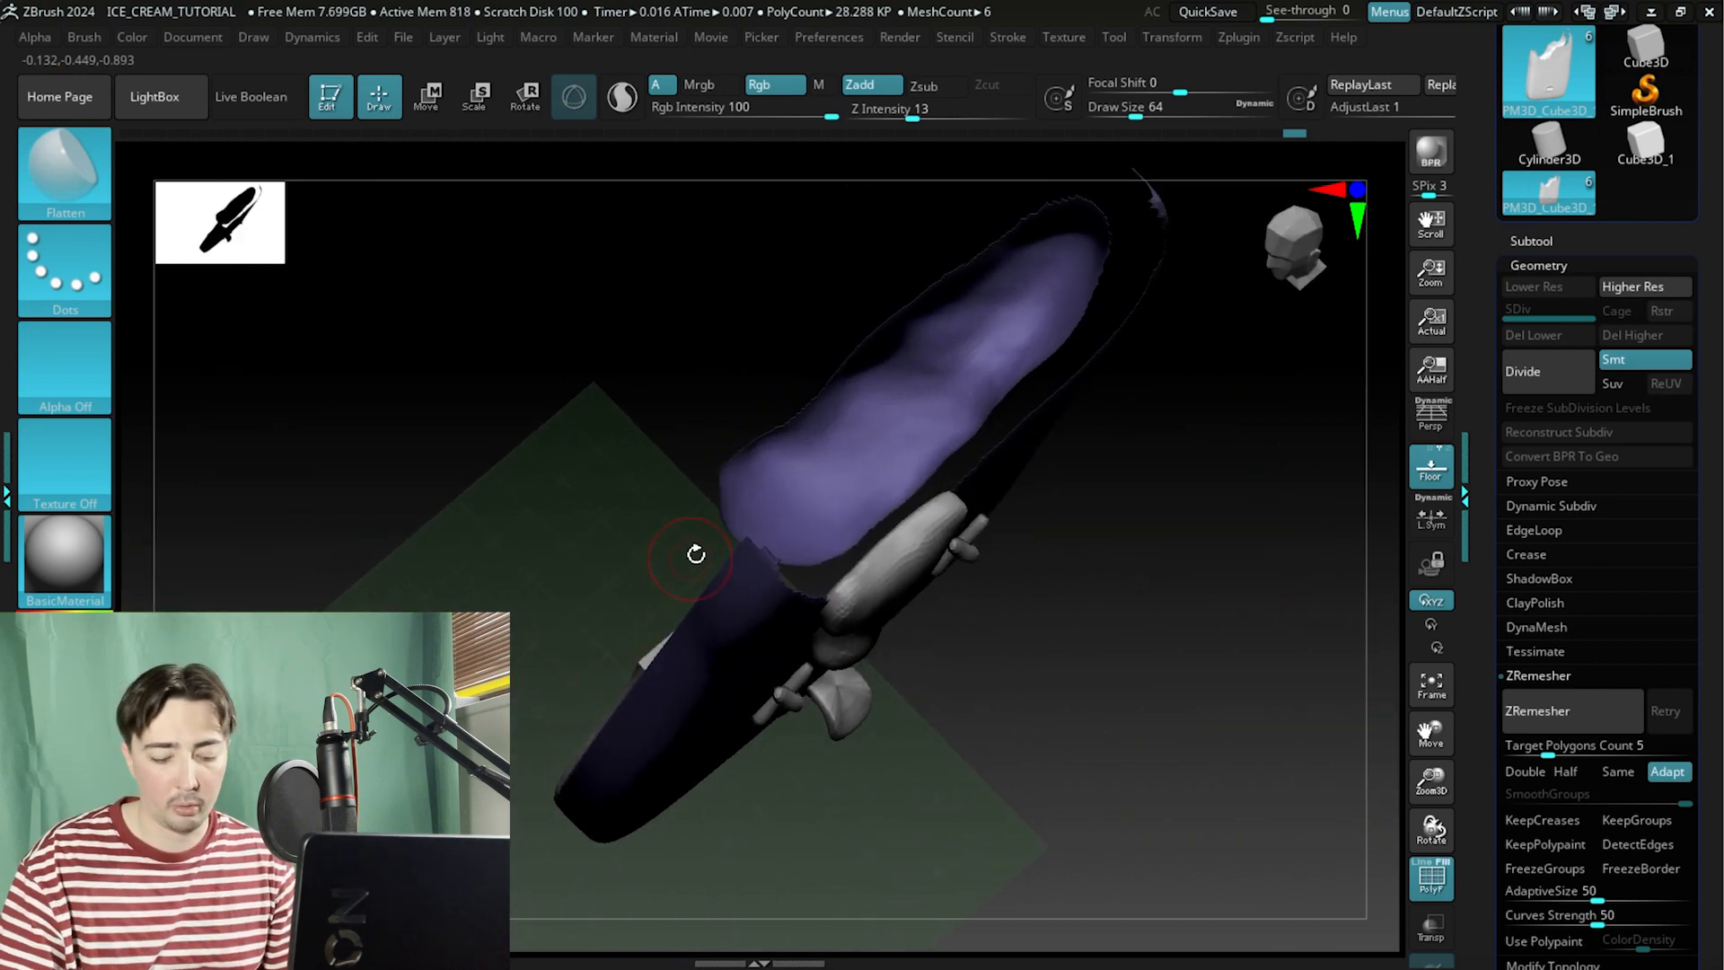
mouse_move(533, 435)
mouse_down()
mouse_move(520, 551)
mouse_move(527, 454)
mouse_move(527, 515)
mouse_move(580, 539)
mouse_move(569, 497)
mouse_move(543, 496)
mouse_move(527, 576)
mouse_move(508, 558)
mouse_up()
key(ctrl)
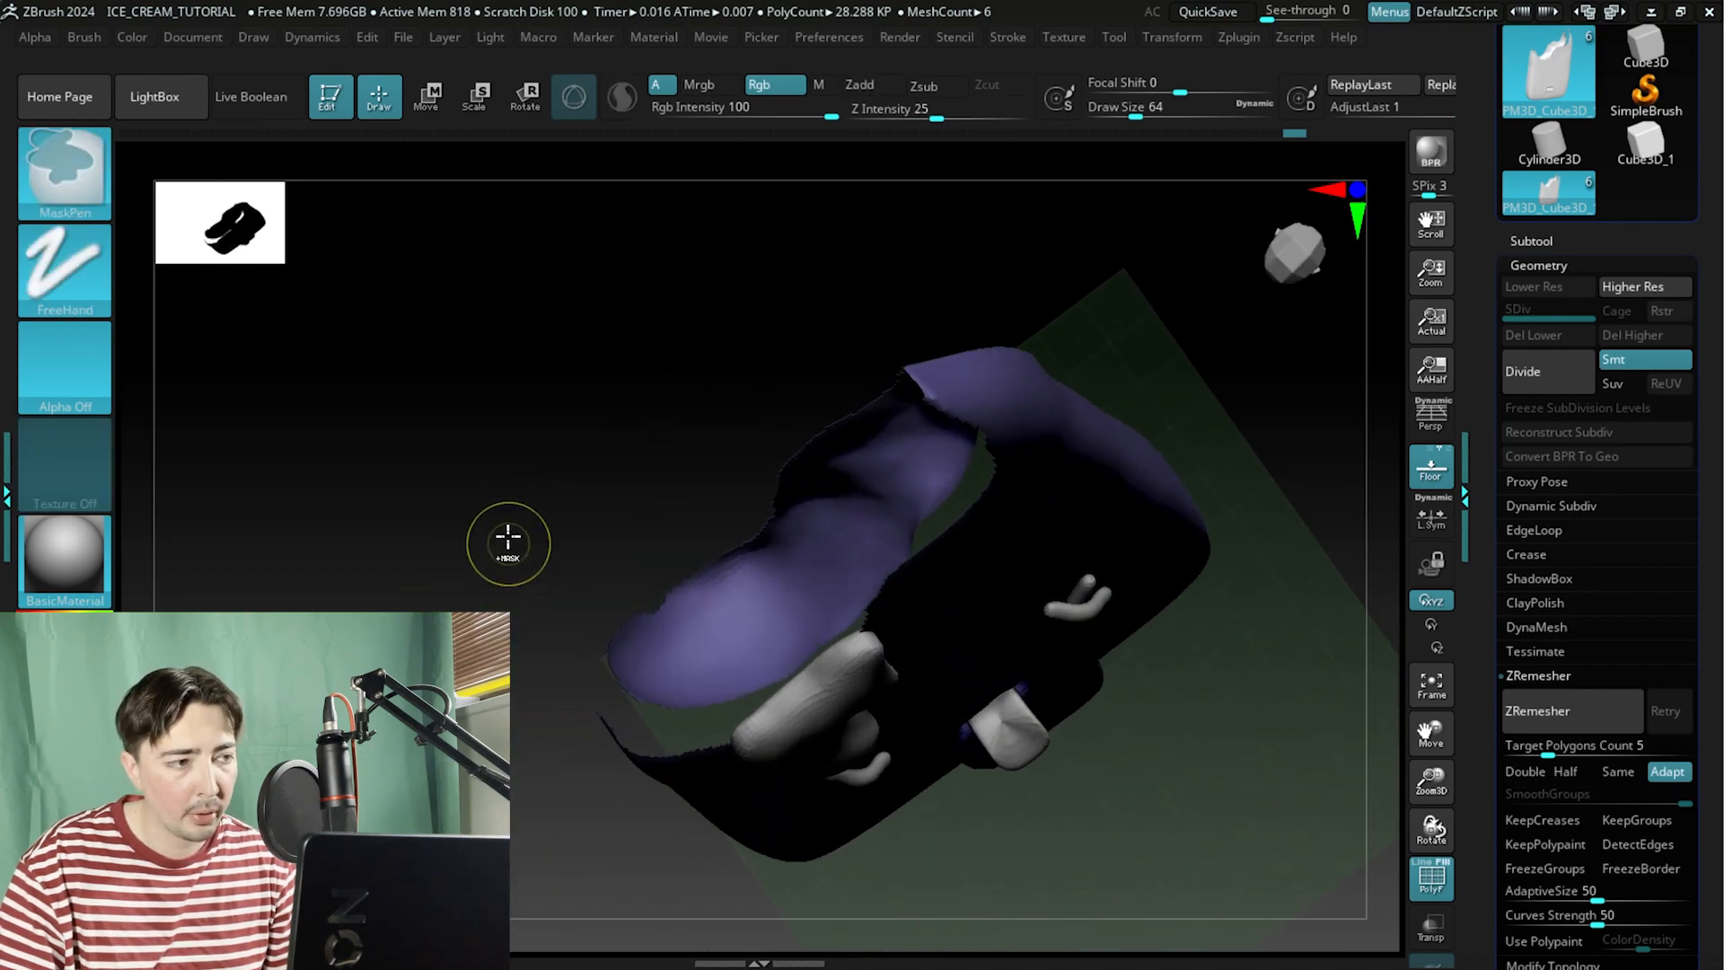
click(78, 214)
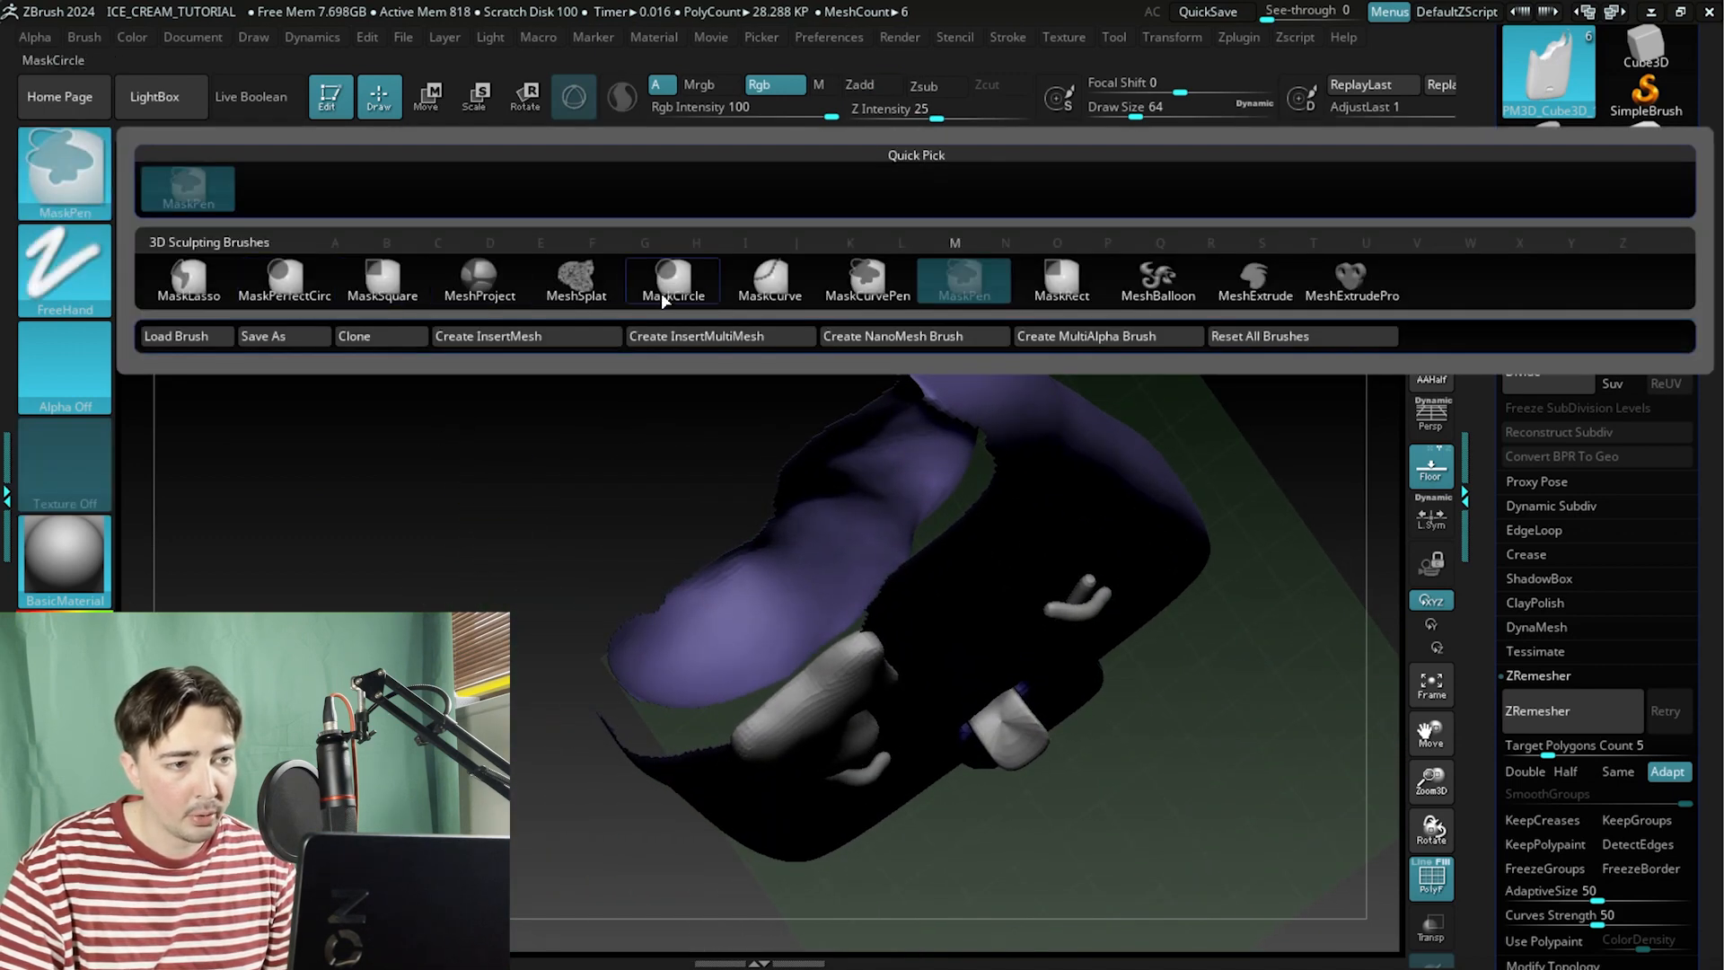
click(188, 280)
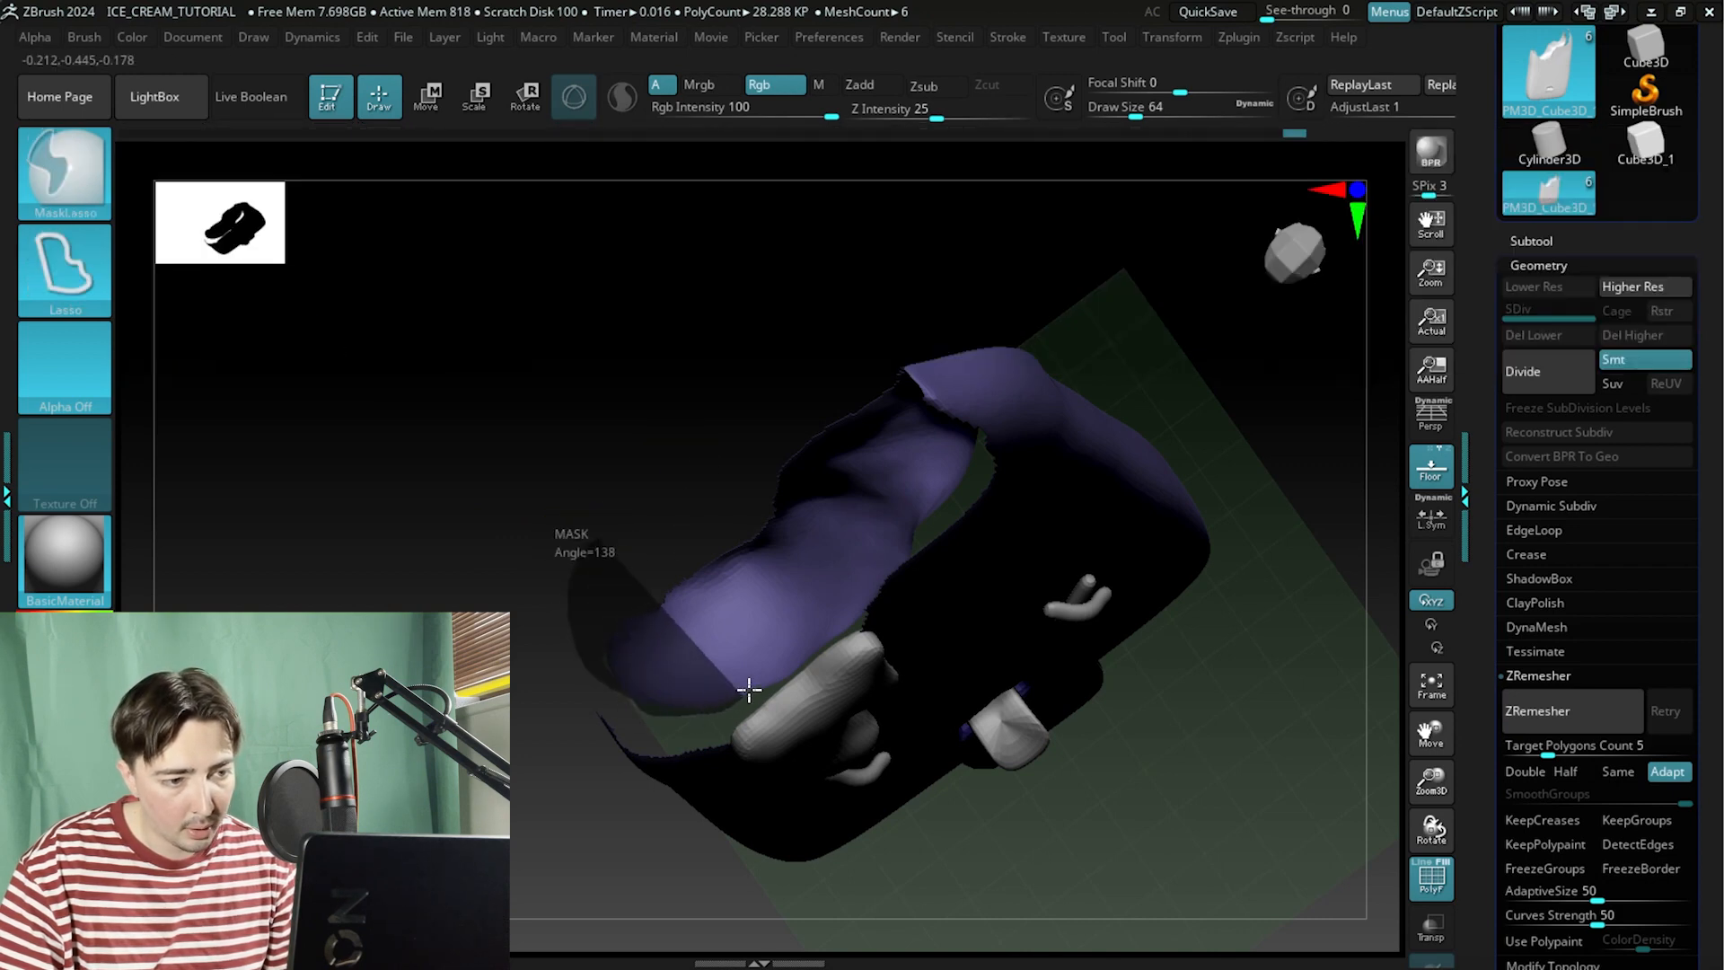
mouse_move(748, 690)
ctrl+mouse_down()
mouse_move(598, 515)
mouse_move(646, 481)
mouse_move(620, 488)
mouse_move(641, 508)
ctrl+mouse_up()
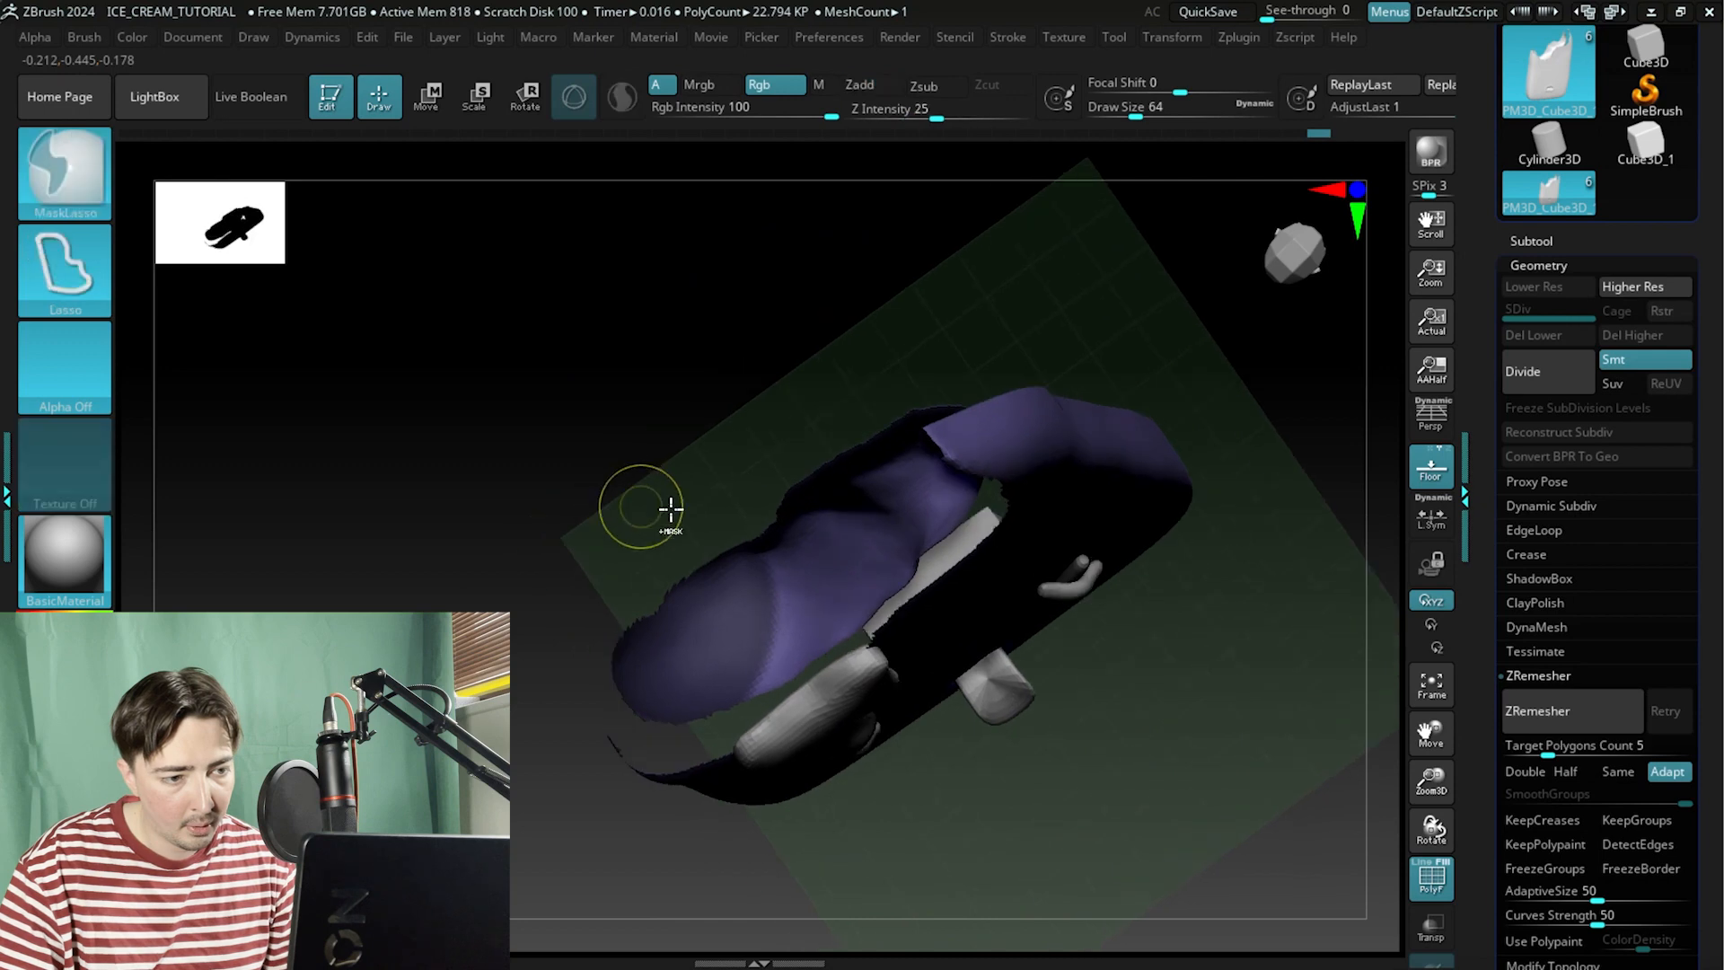
ctrl+drag(790, 686, 738, 519)
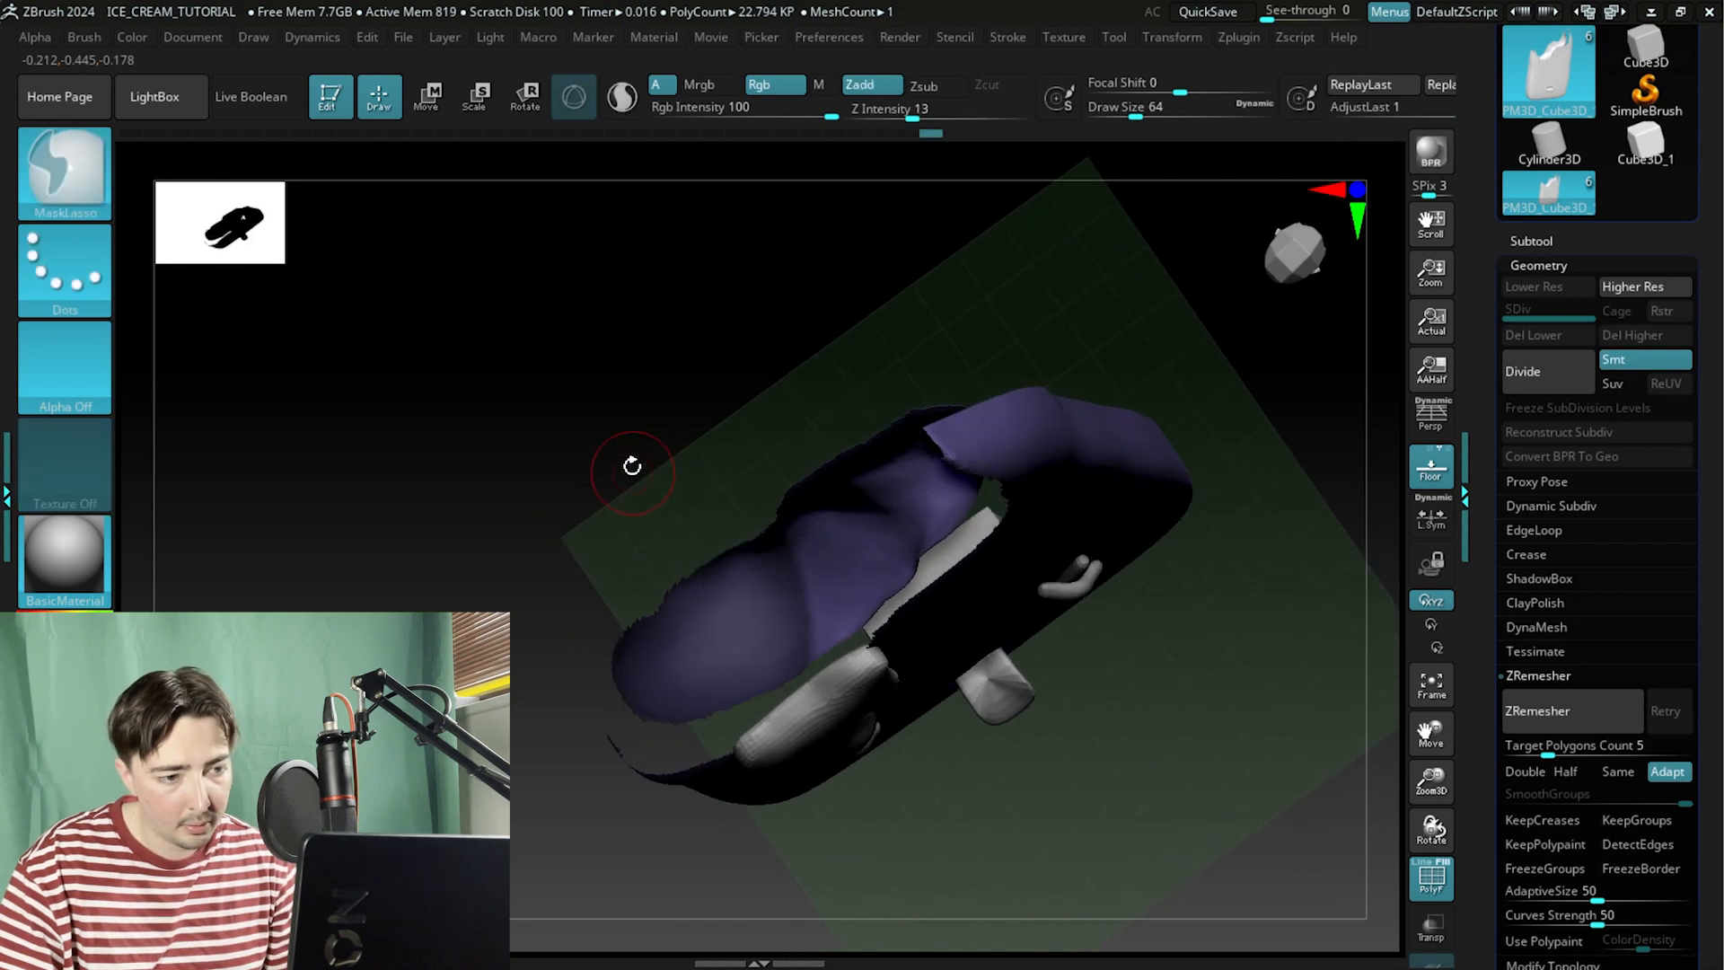
mouse_move(631, 466)
mouse_down()
mouse_move(665, 539)
mouse_move(622, 406)
mouse_move(722, 419)
mouse_up()
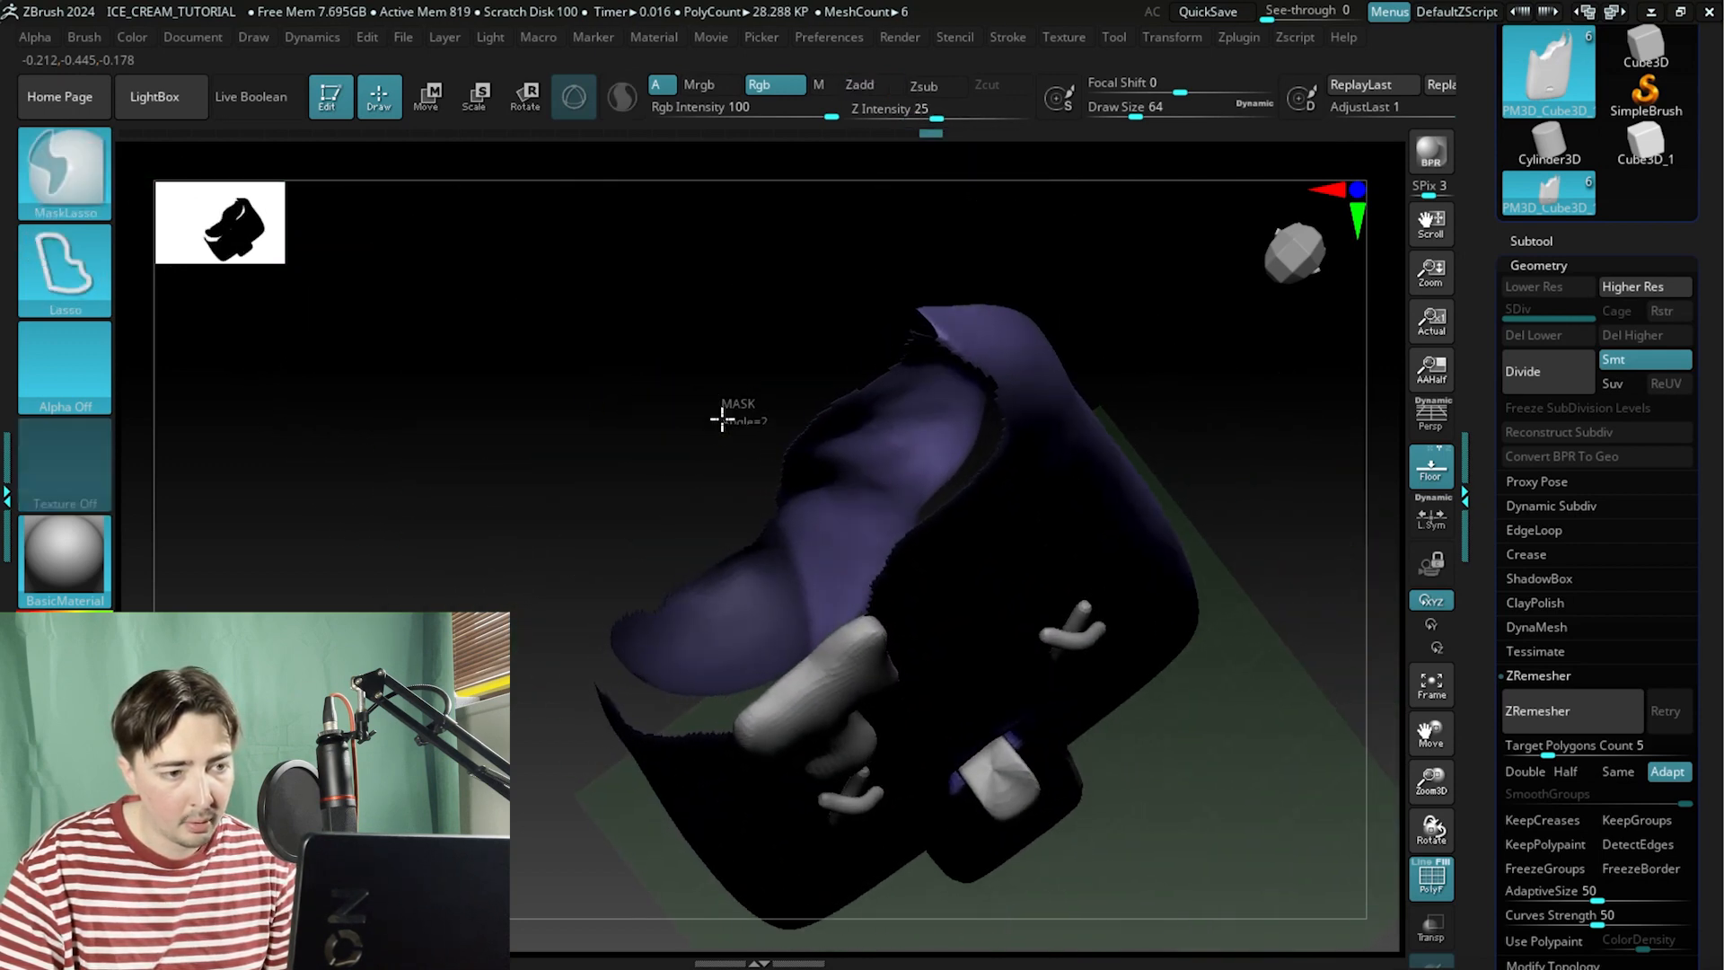
drag(670, 350, 692, 270)
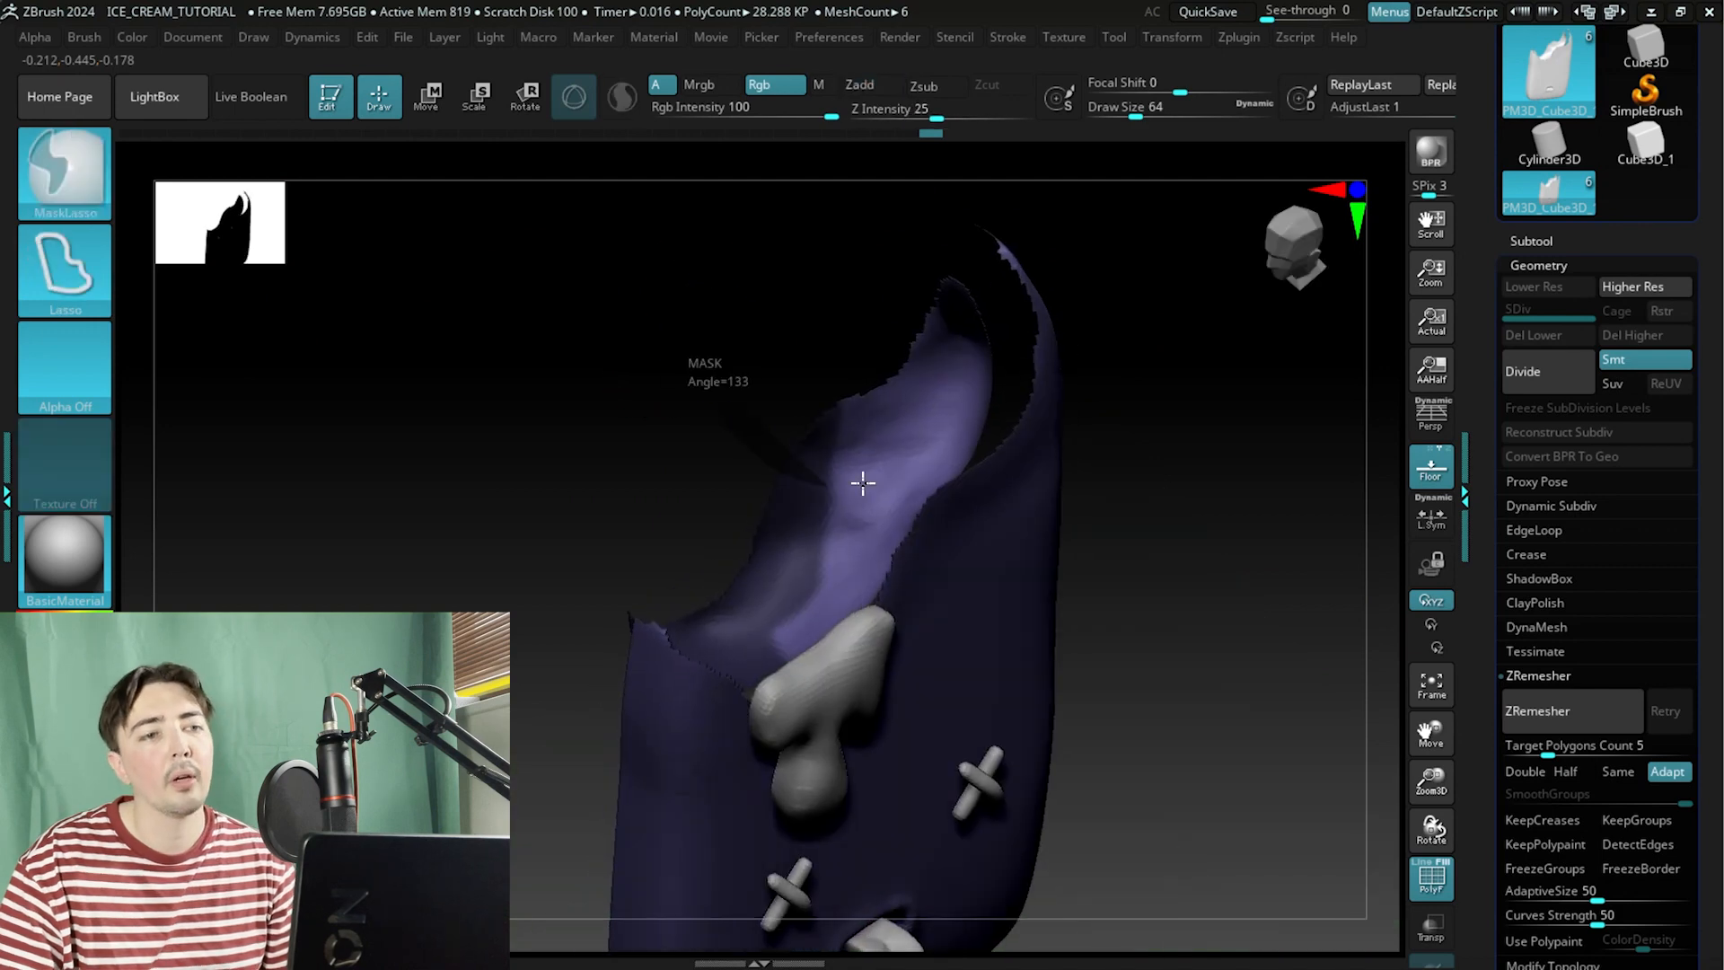
Switch the material to Flat Color and lasso-mask more of the inner bite edge near the tip.
click(79, 555)
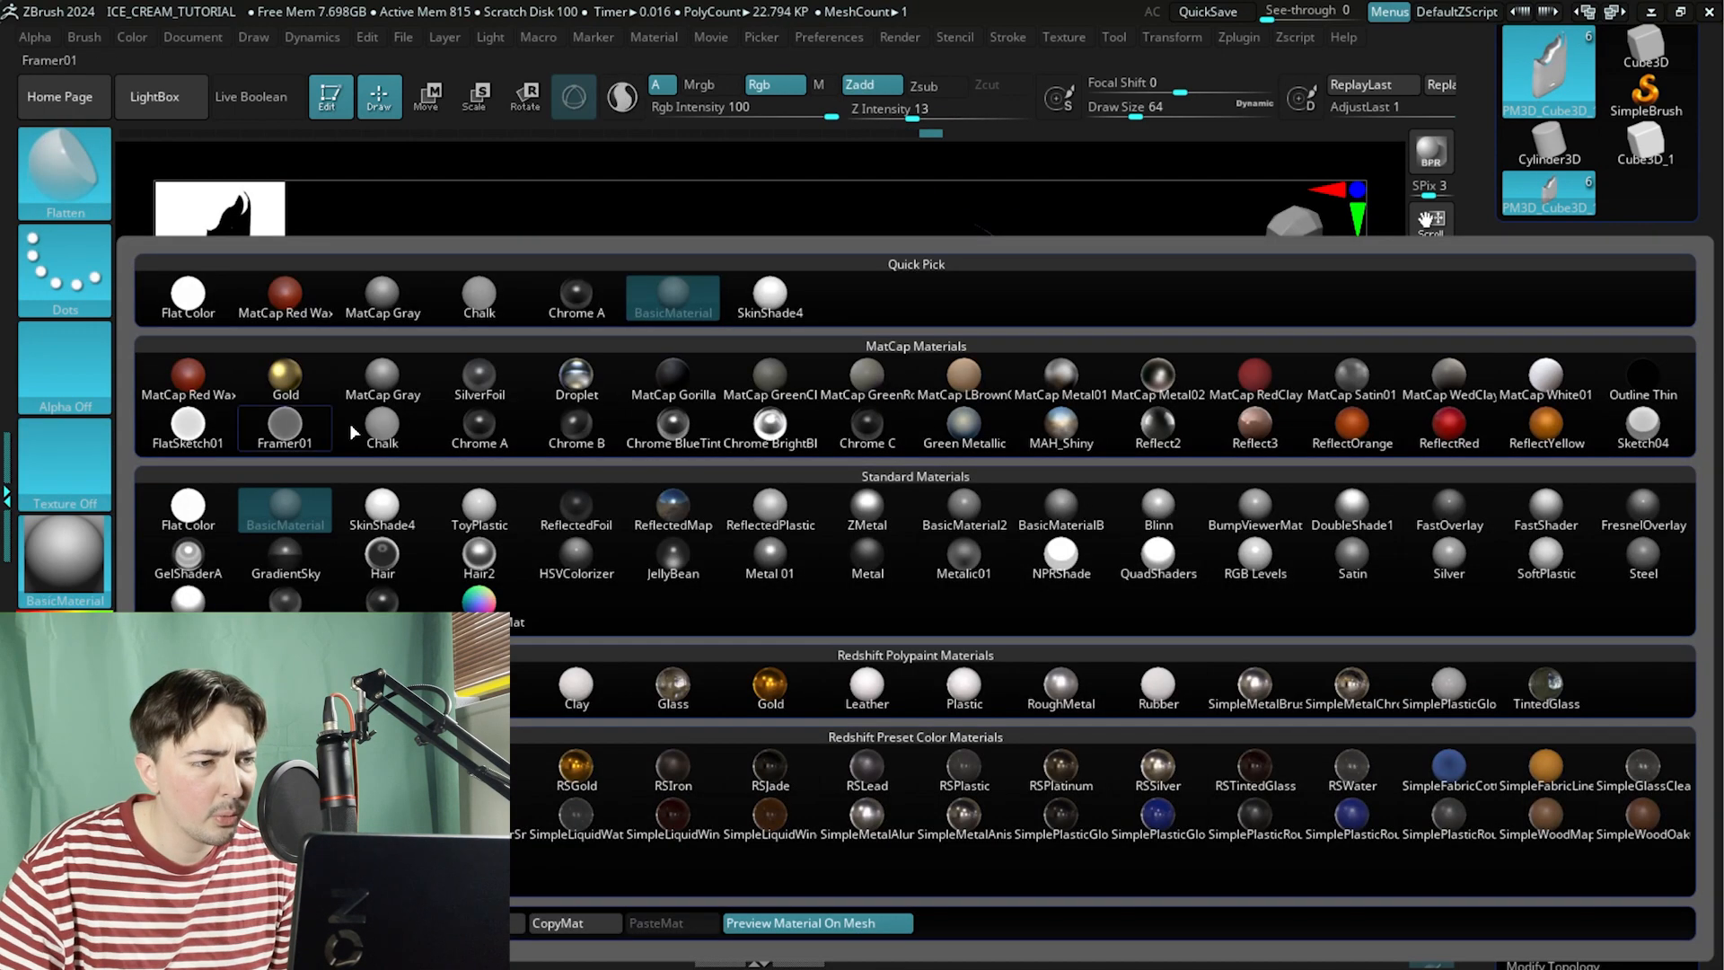
click(221, 311)
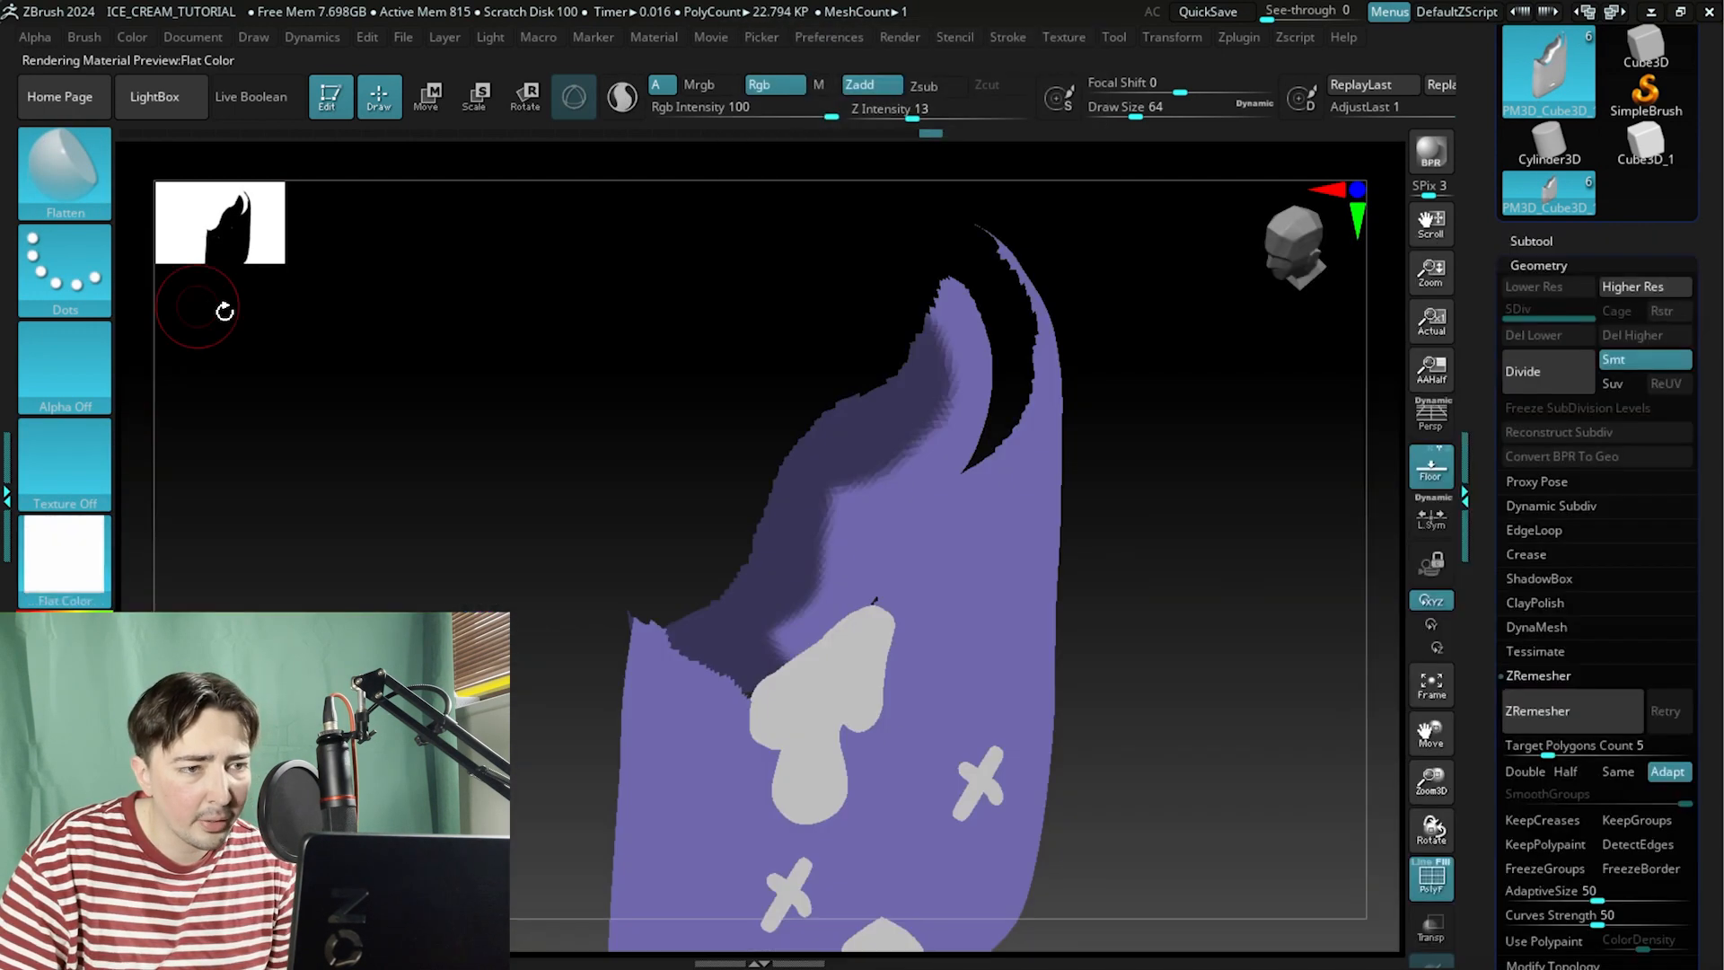
drag(648, 398, 790, 304)
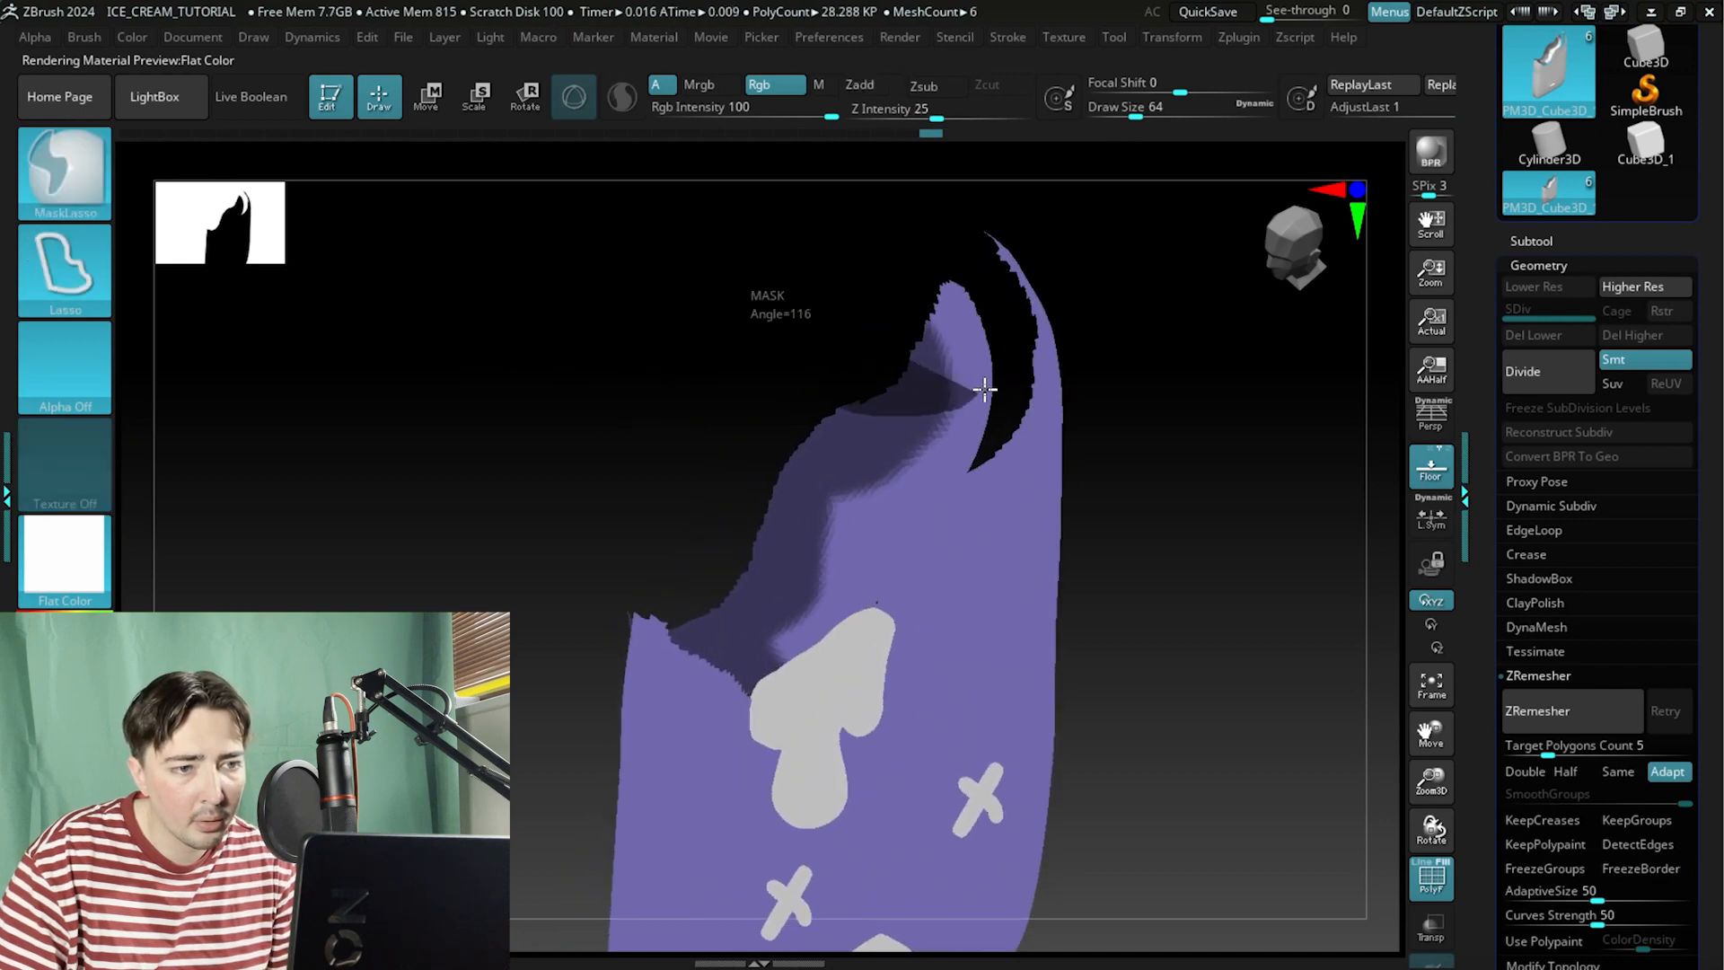
mouse_move(904, 234)
mouse_down()
mouse_move(731, 327)
mouse_move(689, 412)
mouse_move(746, 477)
mouse_move(828, 482)
mouse_move(785, 400)
mouse_move(743, 369)
mouse_move(753, 340)
mouse_up()
key(ctrl)
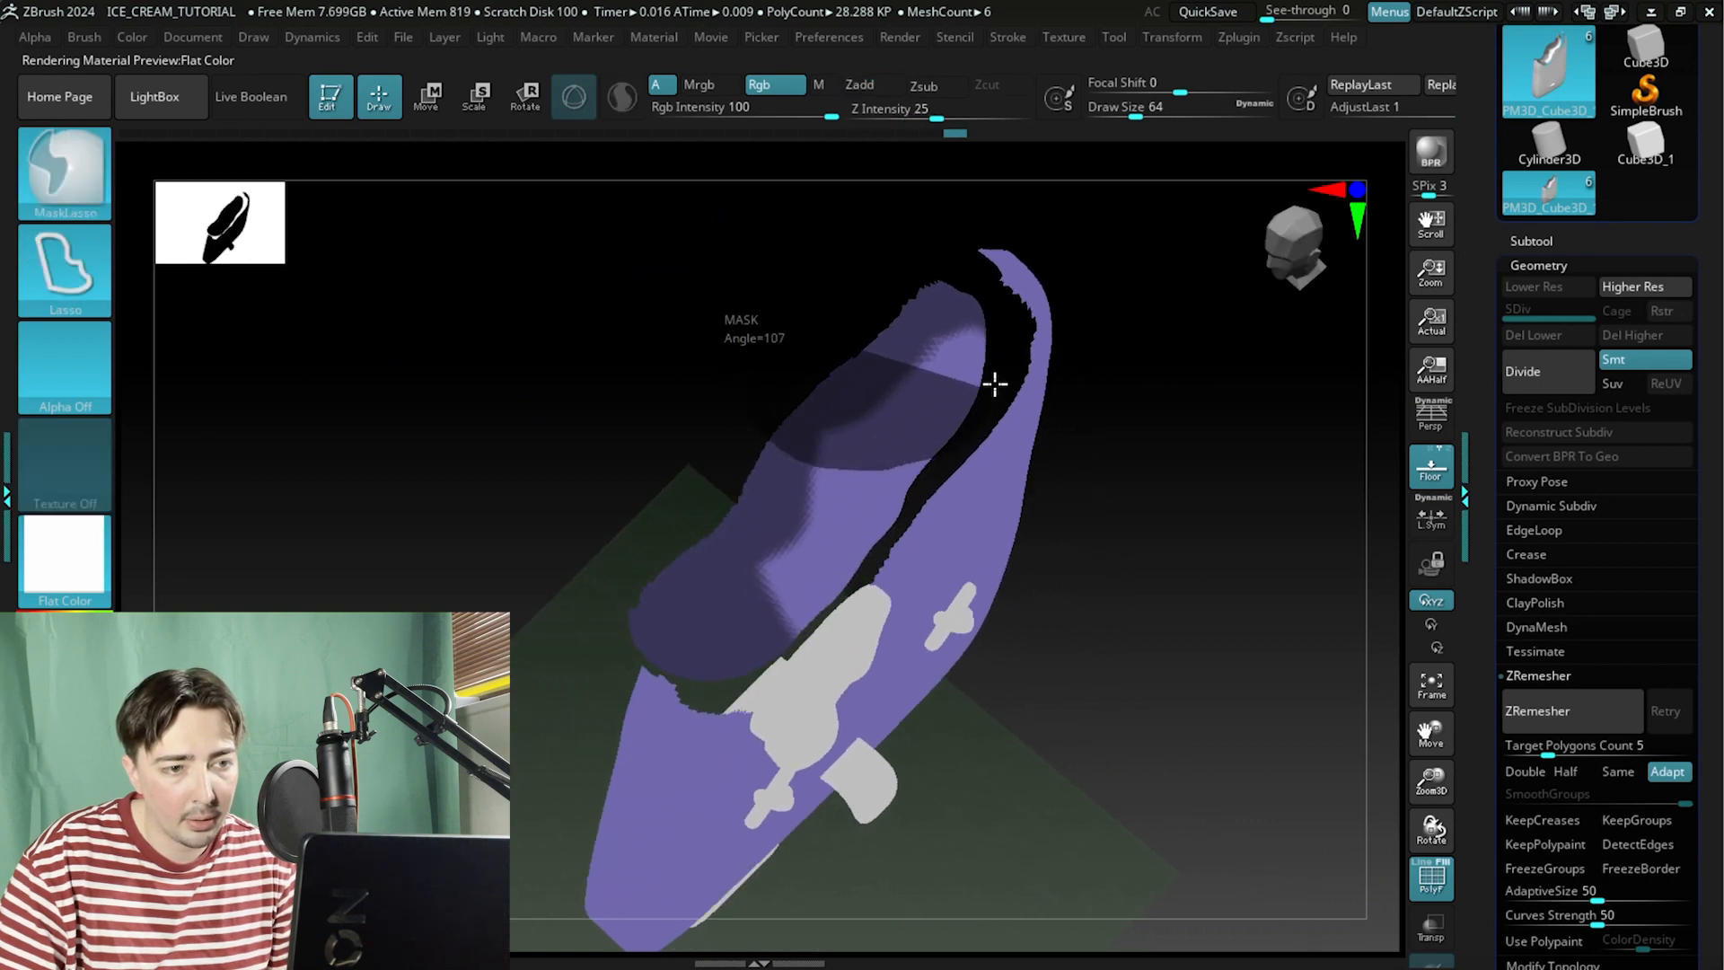
Continue lasso-masking the inner bite surface along its length, orbiting between strokes.
mouse_move(923, 263)
mouse_down()
mouse_move(758, 350)
mouse_move(765, 418)
mouse_up()
key(ctrl)
mouse_move(731, 327)
mouse_down()
mouse_move(770, 408)
mouse_move(717, 190)
mouse_up()
mouse_move(710, 571)
mouse_down()
mouse_move(724, 562)
mouse_move(578, 327)
mouse_move(515, 358)
mouse_move(577, 350)
mouse_up()
key(ctrl)
mouse_move(837, 458)
ctrl+mouse_down()
mouse_move(962, 396)
mouse_move(992, 254)
ctrl+mouse_up()
mouse_move(731, 288)
mouse_down()
mouse_move(608, 342)
mouse_move(616, 324)
mouse_up()
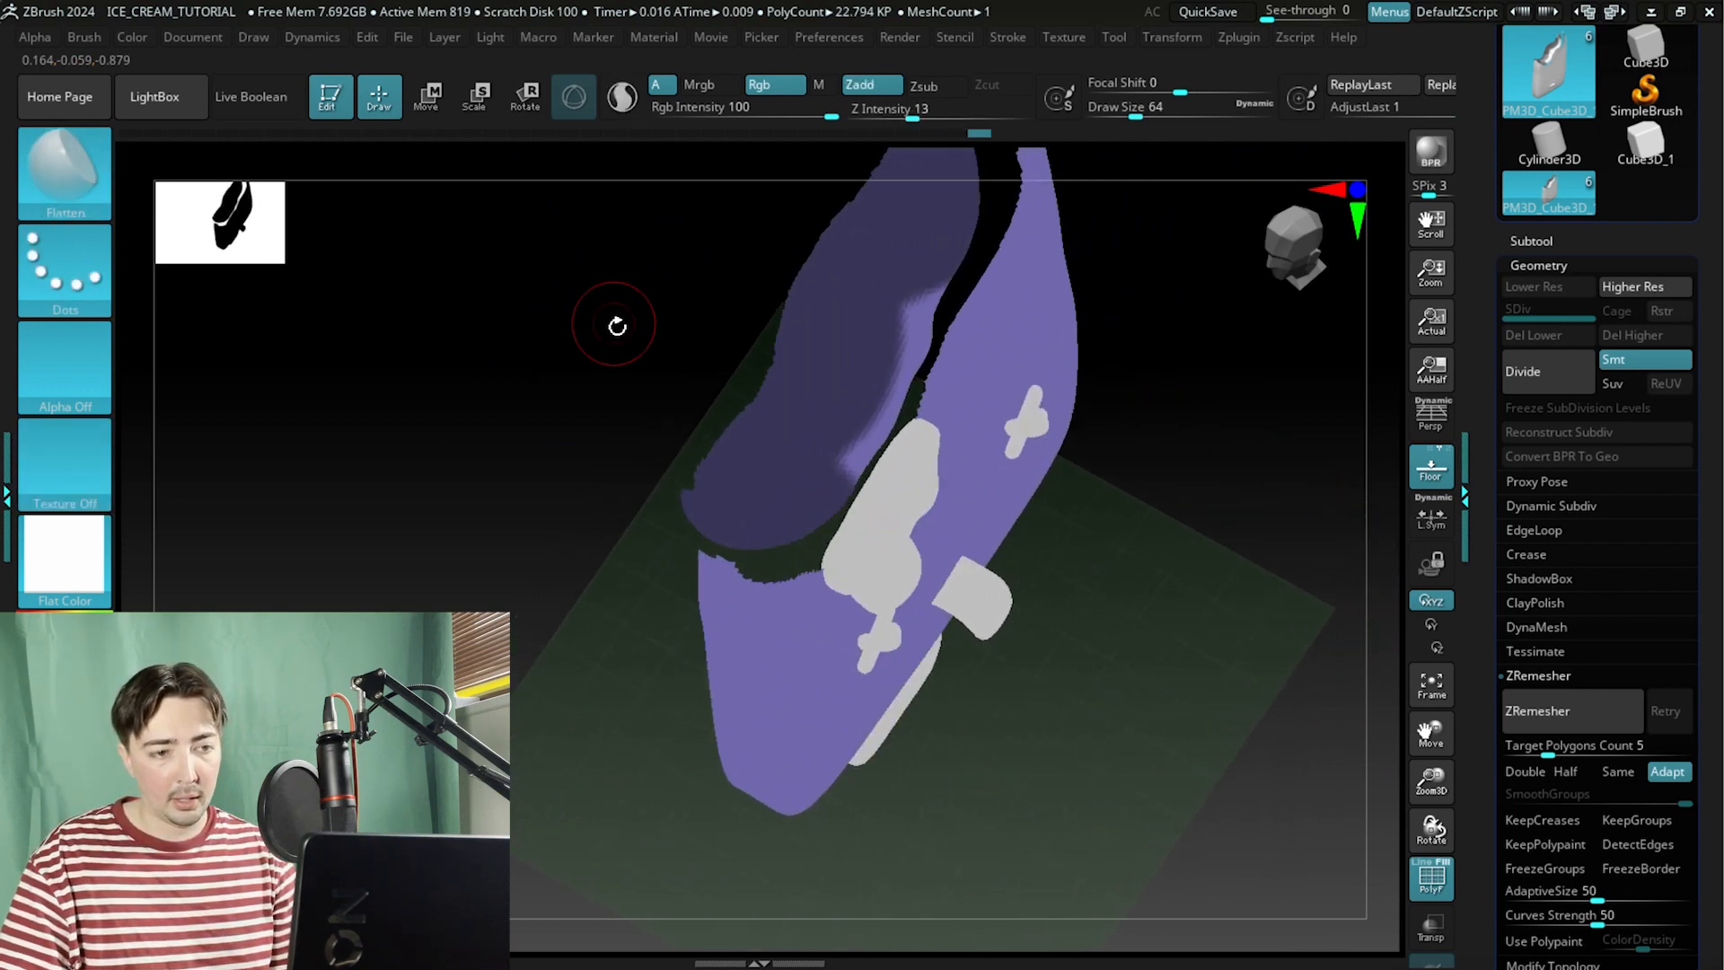
Lasso-mask the last remaining stretch of the inner bite surface.
key(ctrl)
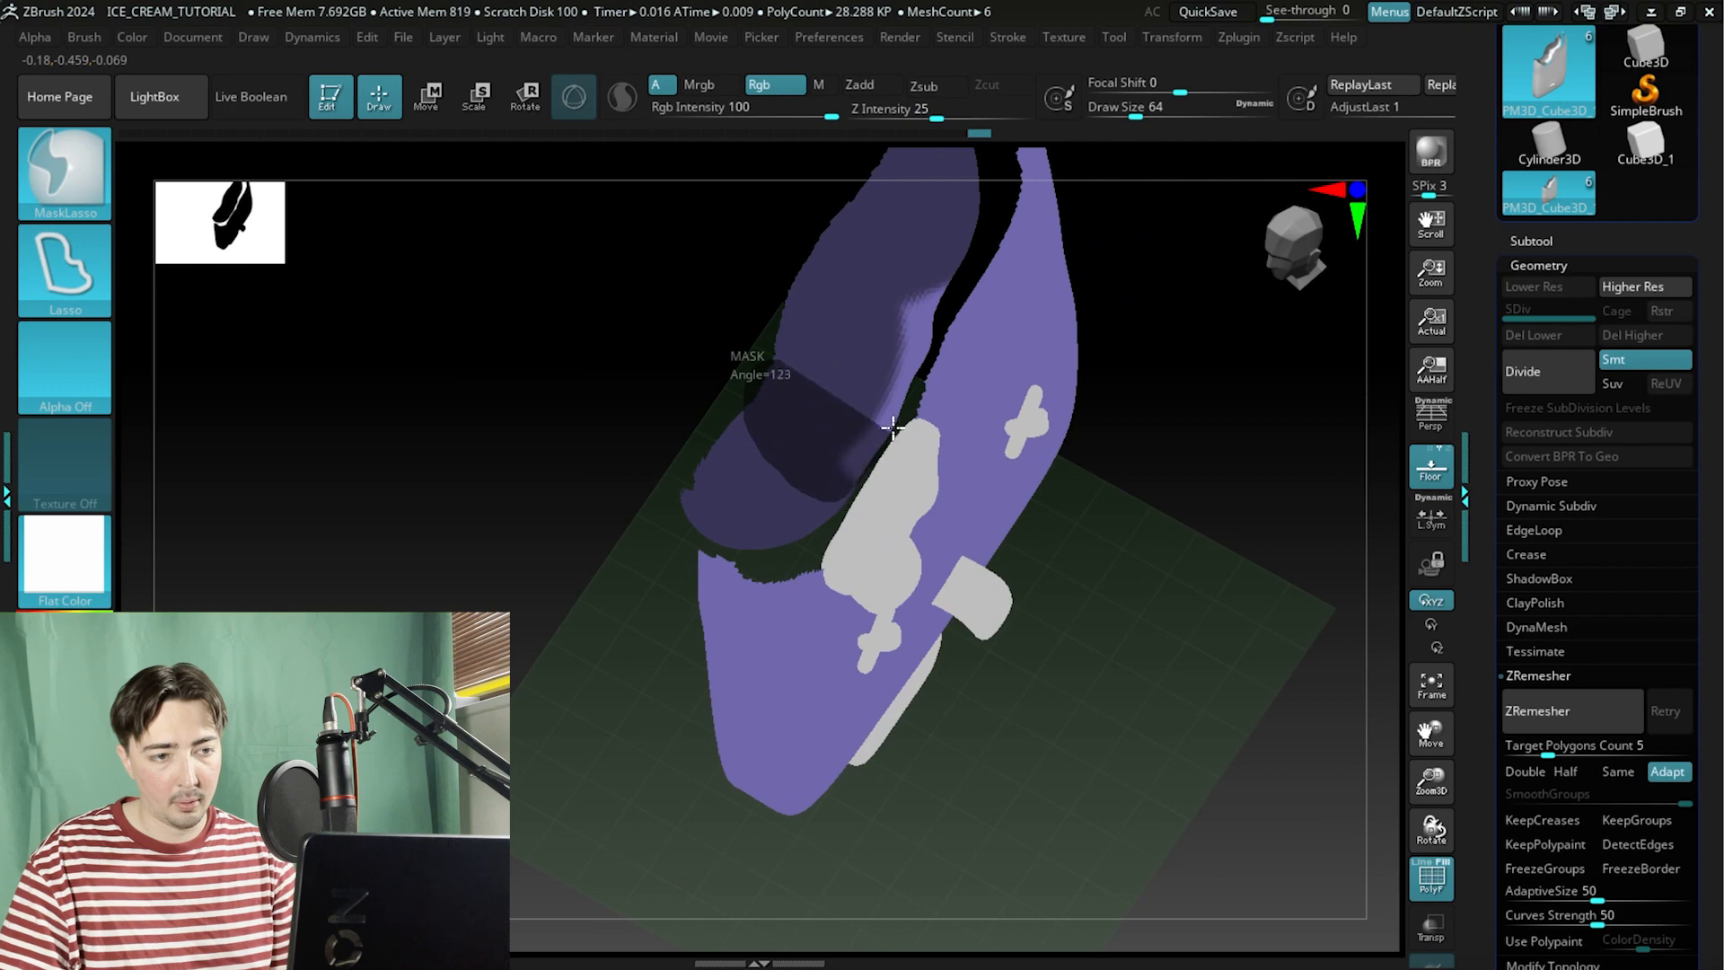
mouse_move(892, 428)
ctrl+mouse_down()
mouse_move(935, 331)
mouse_move(662, 327)
ctrl+mouse_up()
key(ctrl)
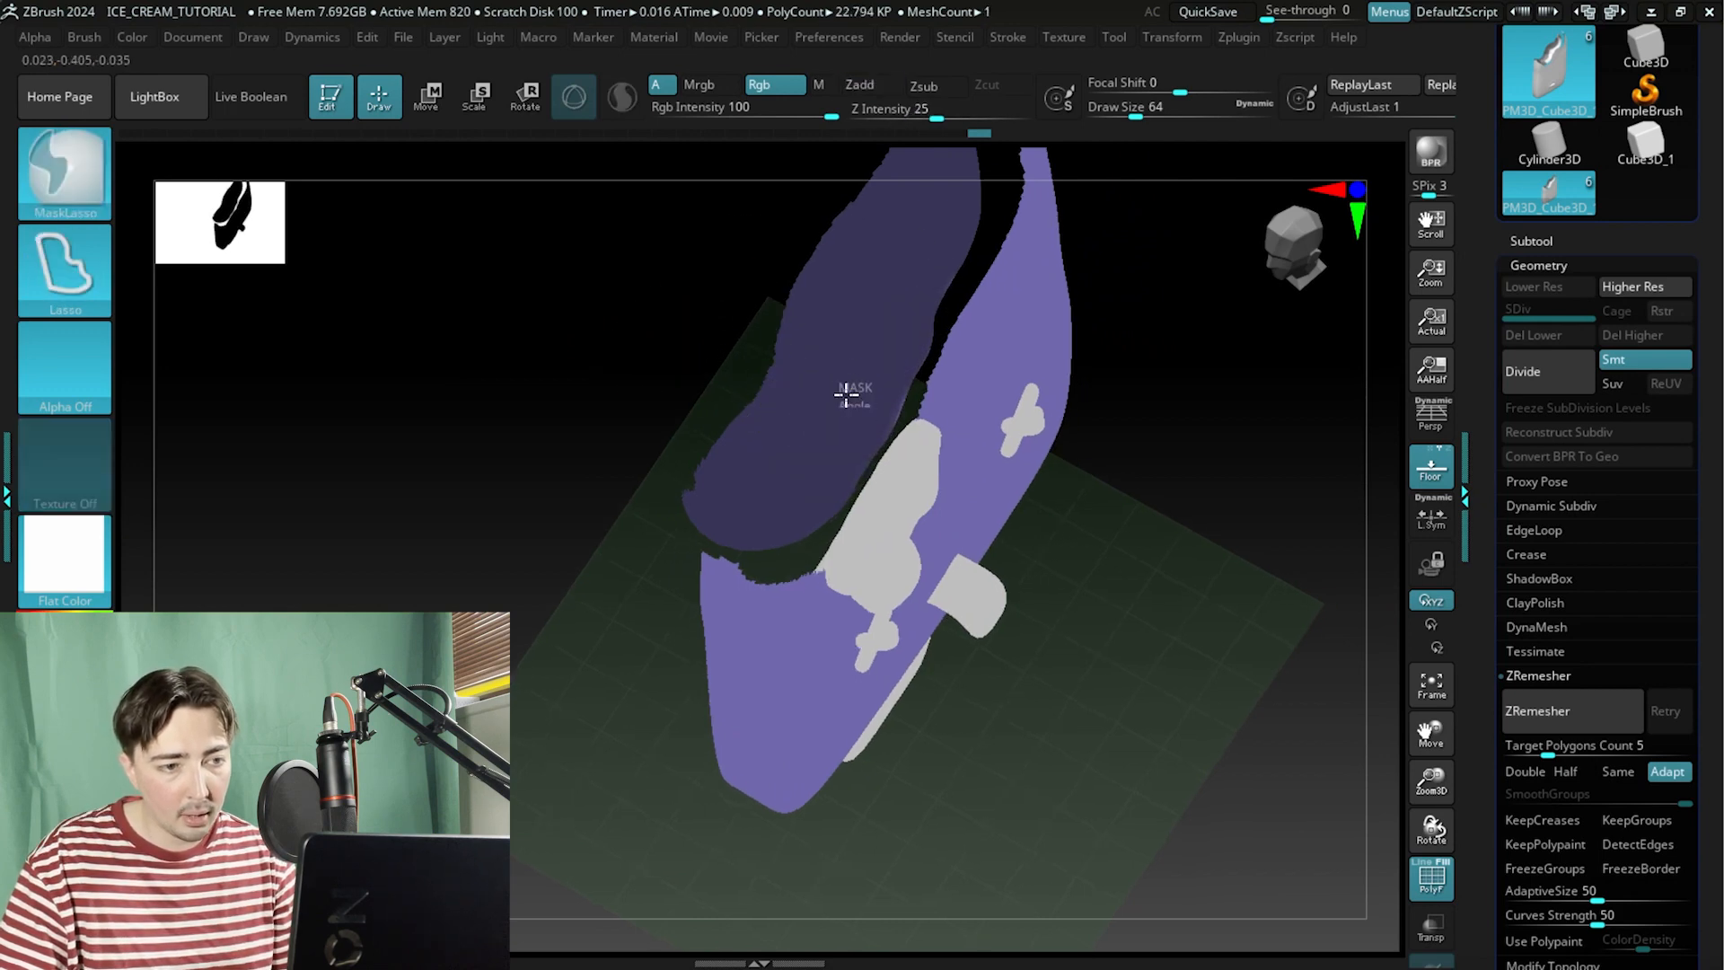
mouse_move(704, 384)
mouse_down()
mouse_move(635, 339)
mouse_move(796, 364)
mouse_up()
key(ctrl)
Switch to the MaskPen brush, touch up the mask, and turn the masked inner bite into a new polygroup.
ctrl+click(59, 184)
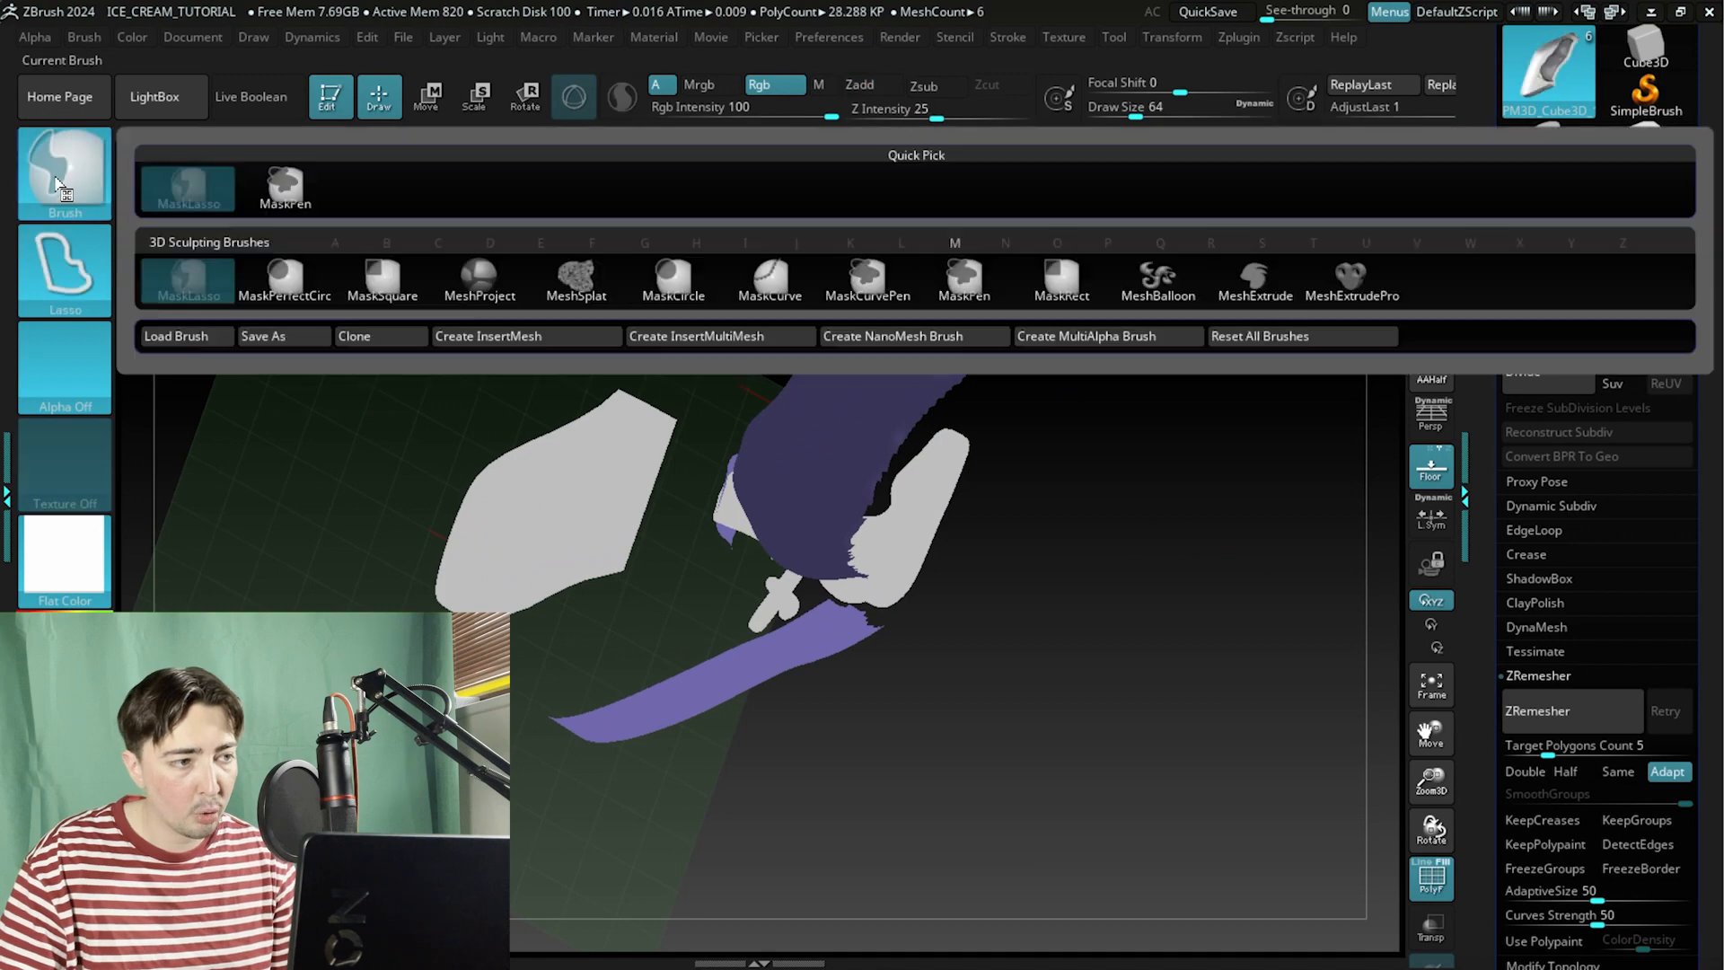
ctrl+click(280, 188)
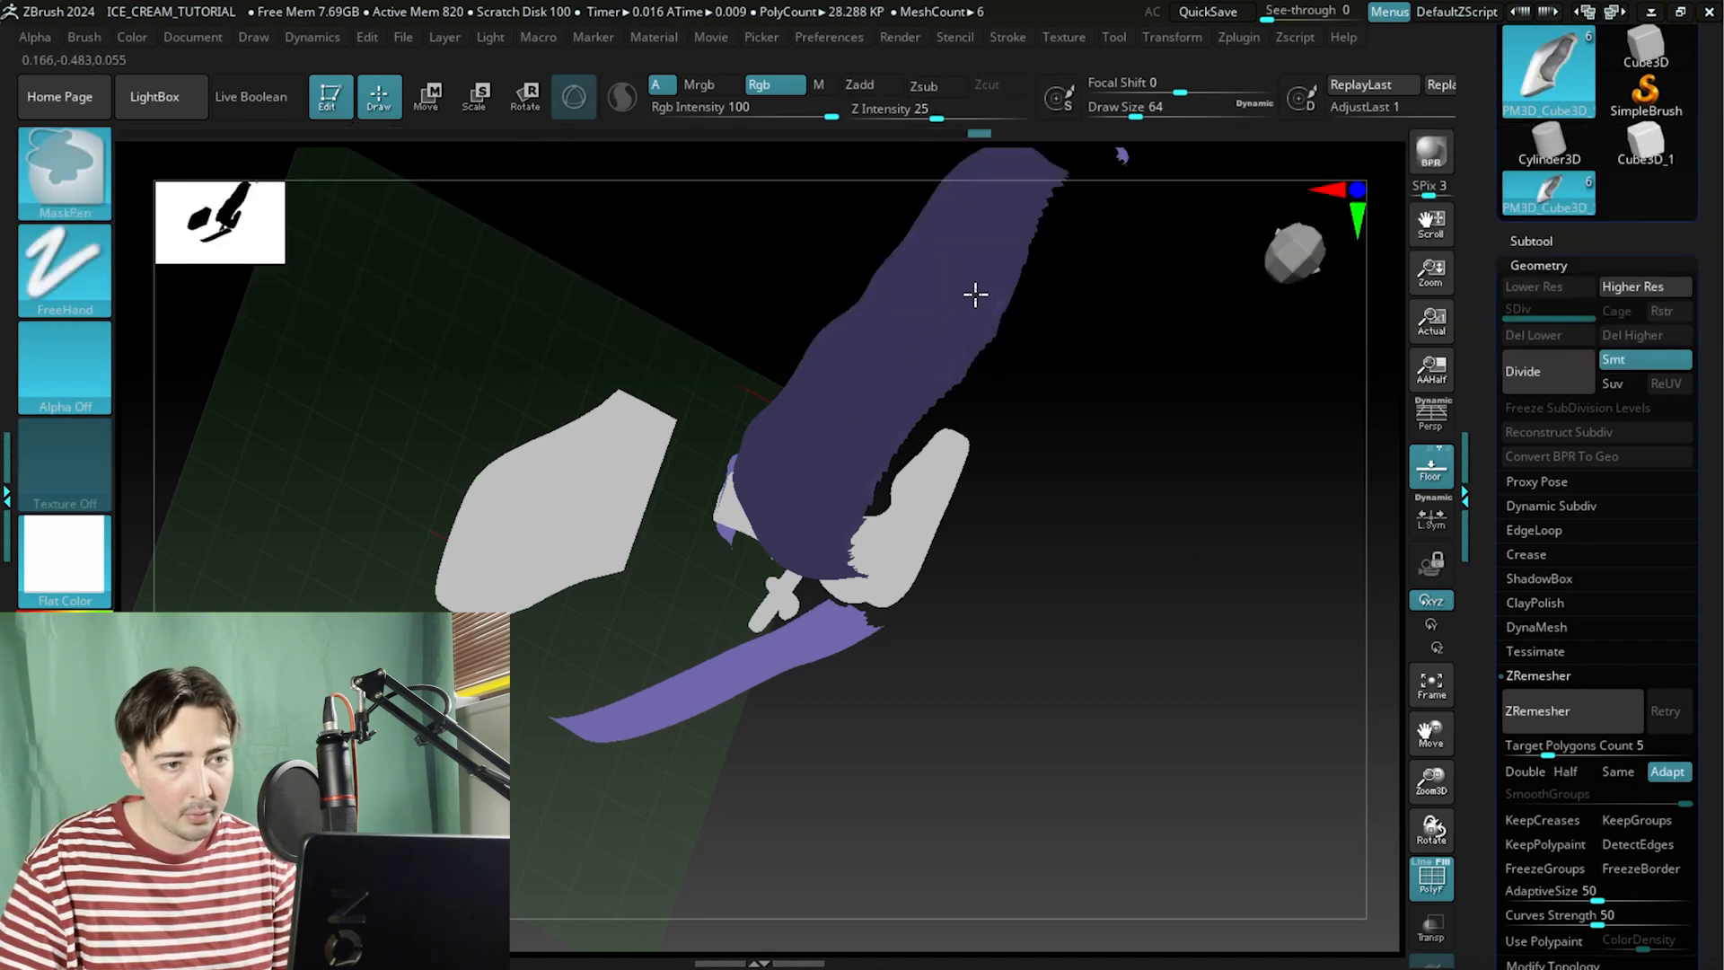
mouse_move(772, 350)
mouse_down()
mouse_move(627, 400)
mouse_move(589, 388)
mouse_move(562, 316)
mouse_move(536, 535)
mouse_move(614, 571)
mouse_up()
key(ctrl+w)
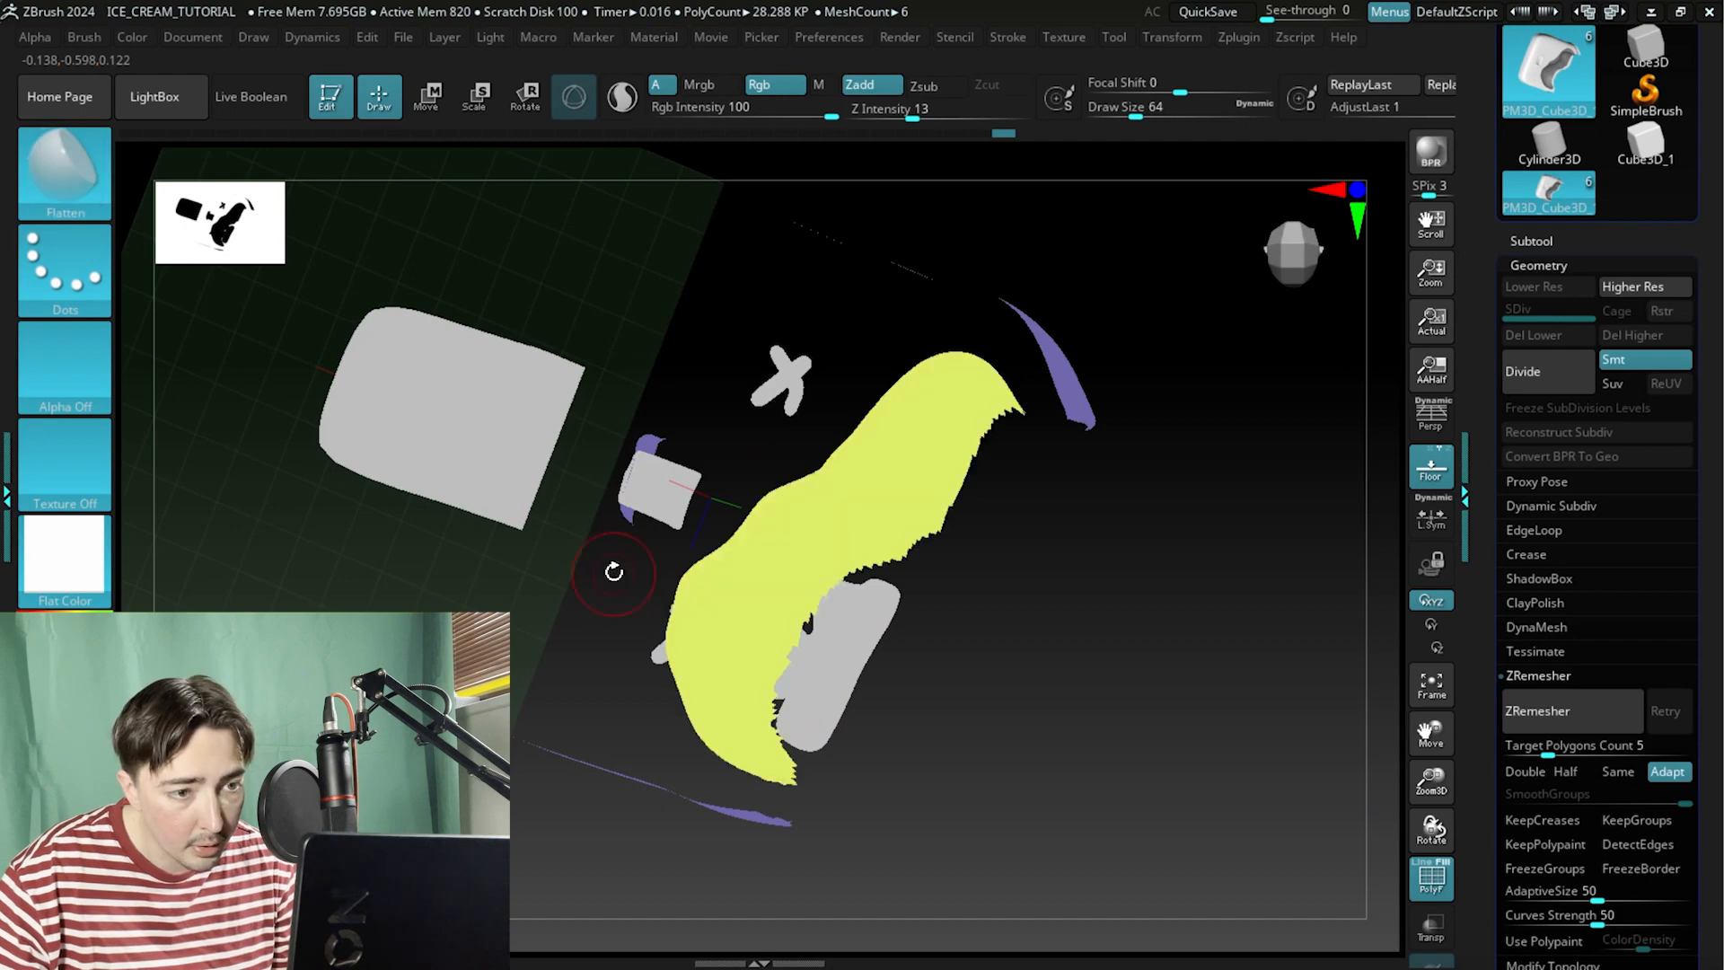
Run ZRemesher on the body with KeepGroups on, Target Polygons Count 8.3491 and SmoothGroups 1.
drag(1106, 645, 1190, 432)
ctrl+shift+click(664, 301)
drag(708, 323, 796, 296)
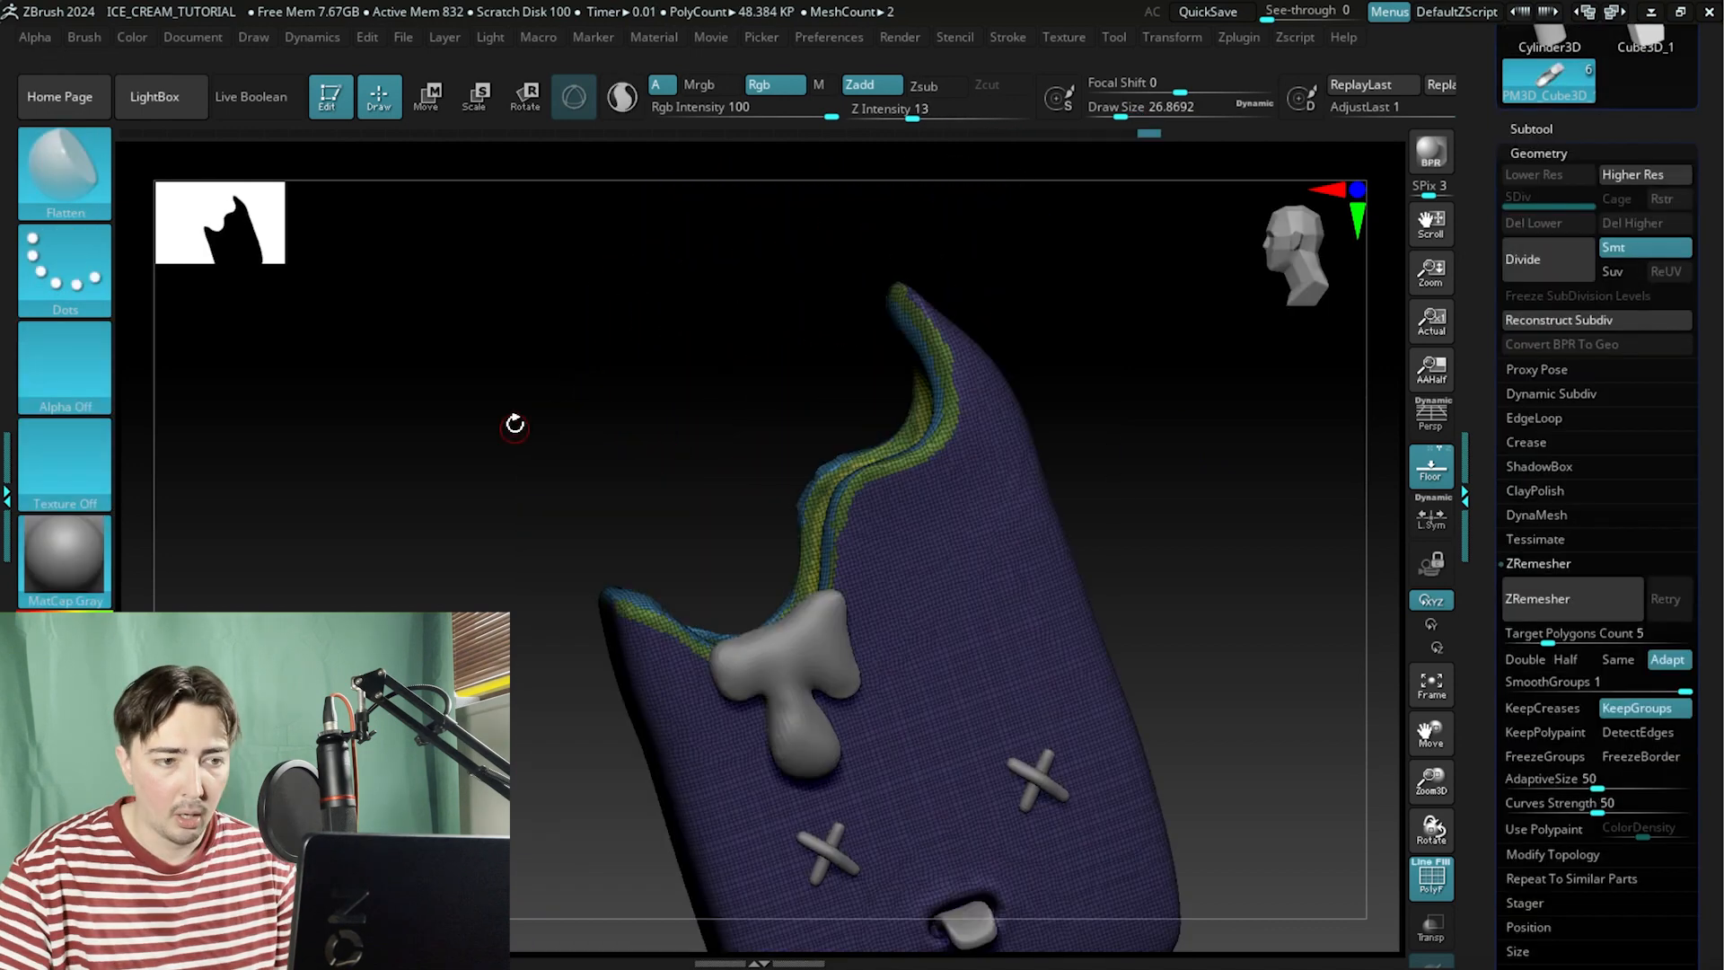
drag(512, 419, 408, 494)
drag(1552, 643, 1560, 643)
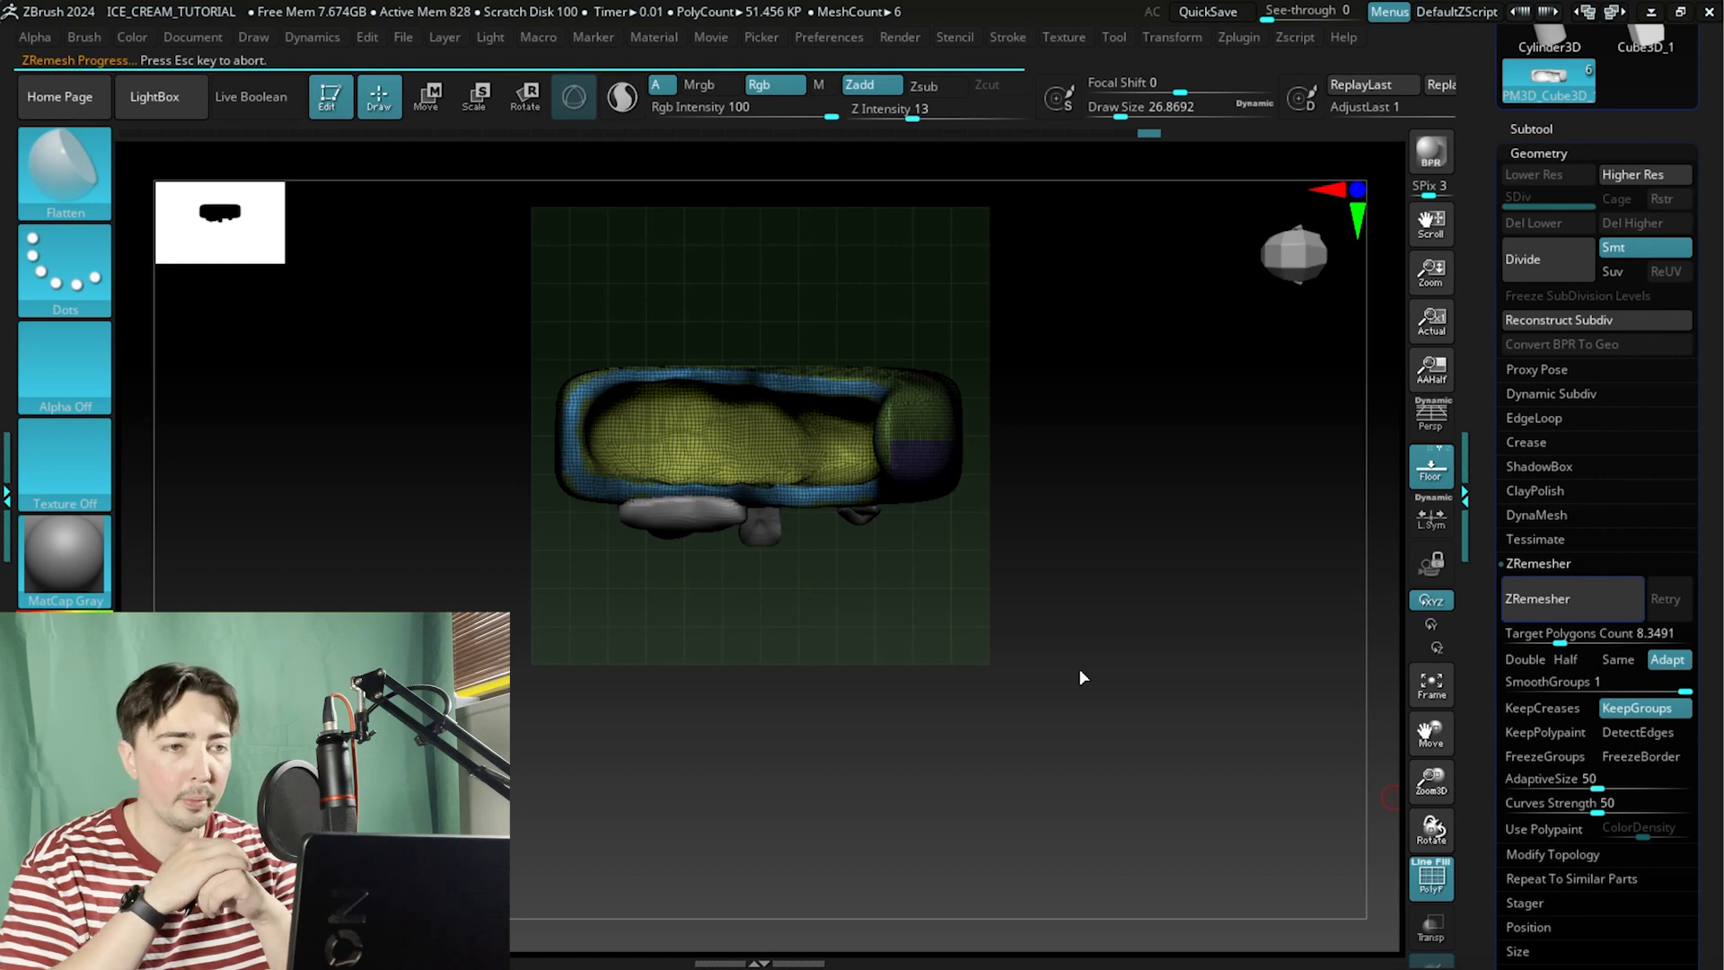
Inspect the remeshed topology around the bite tip and the mouth, toggling the polyframe display.
drag(1081, 666, 1177, 627)
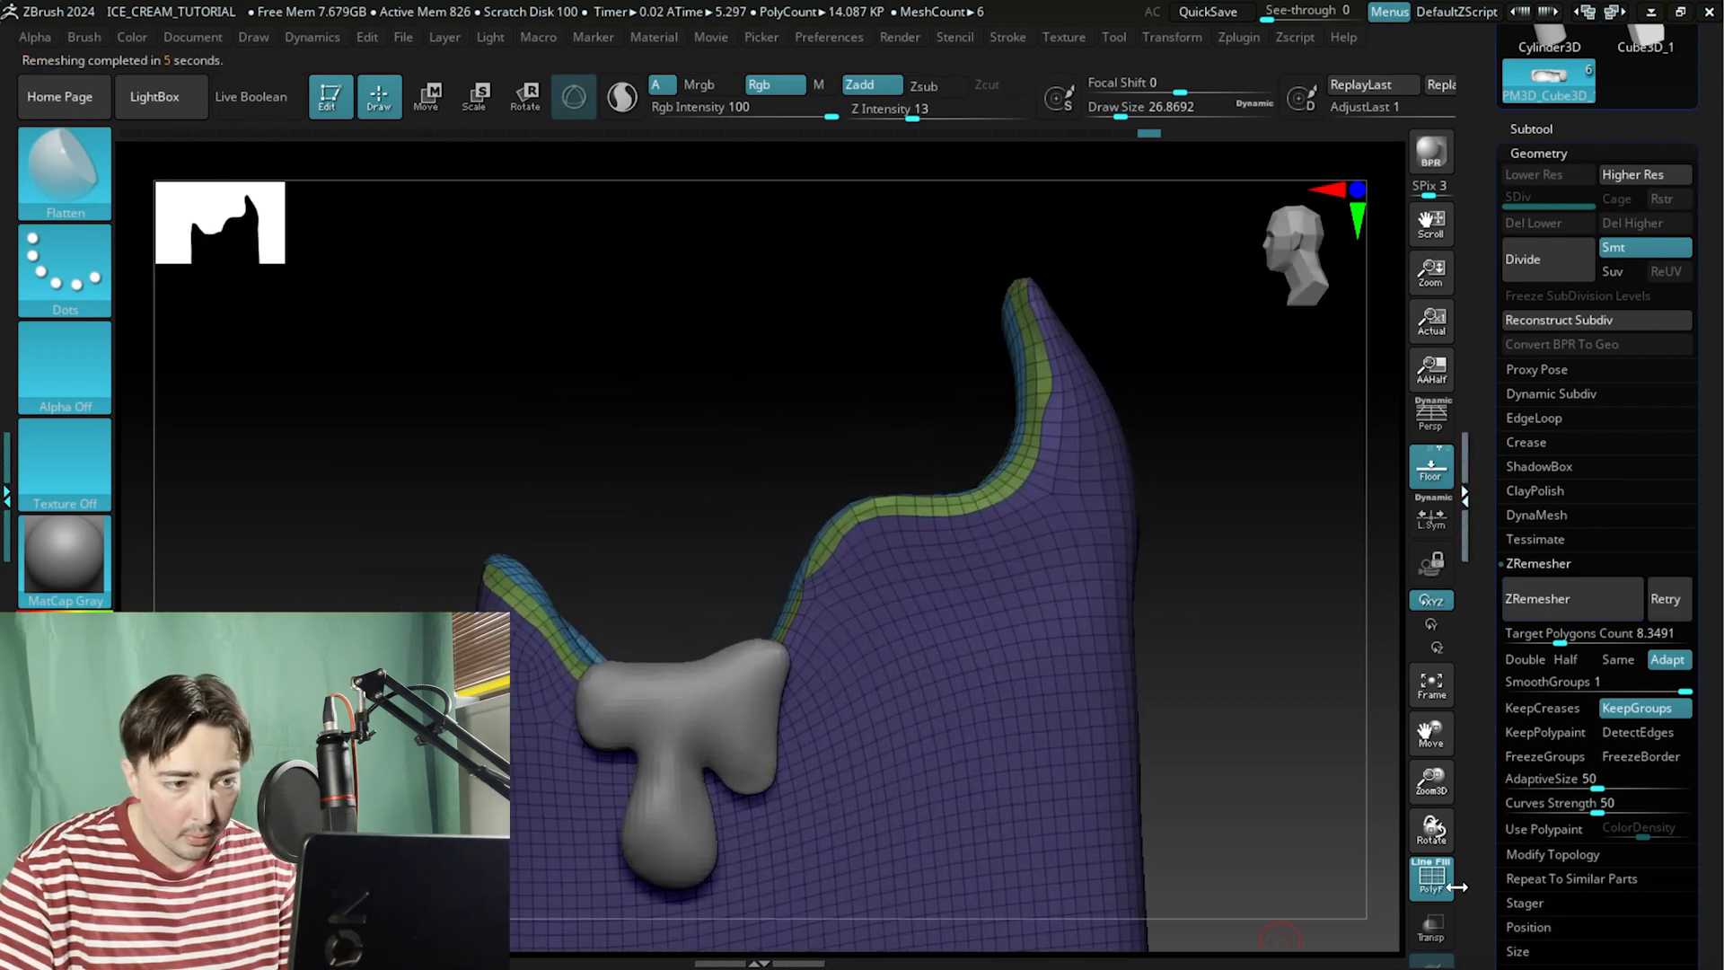
click(1431, 878)
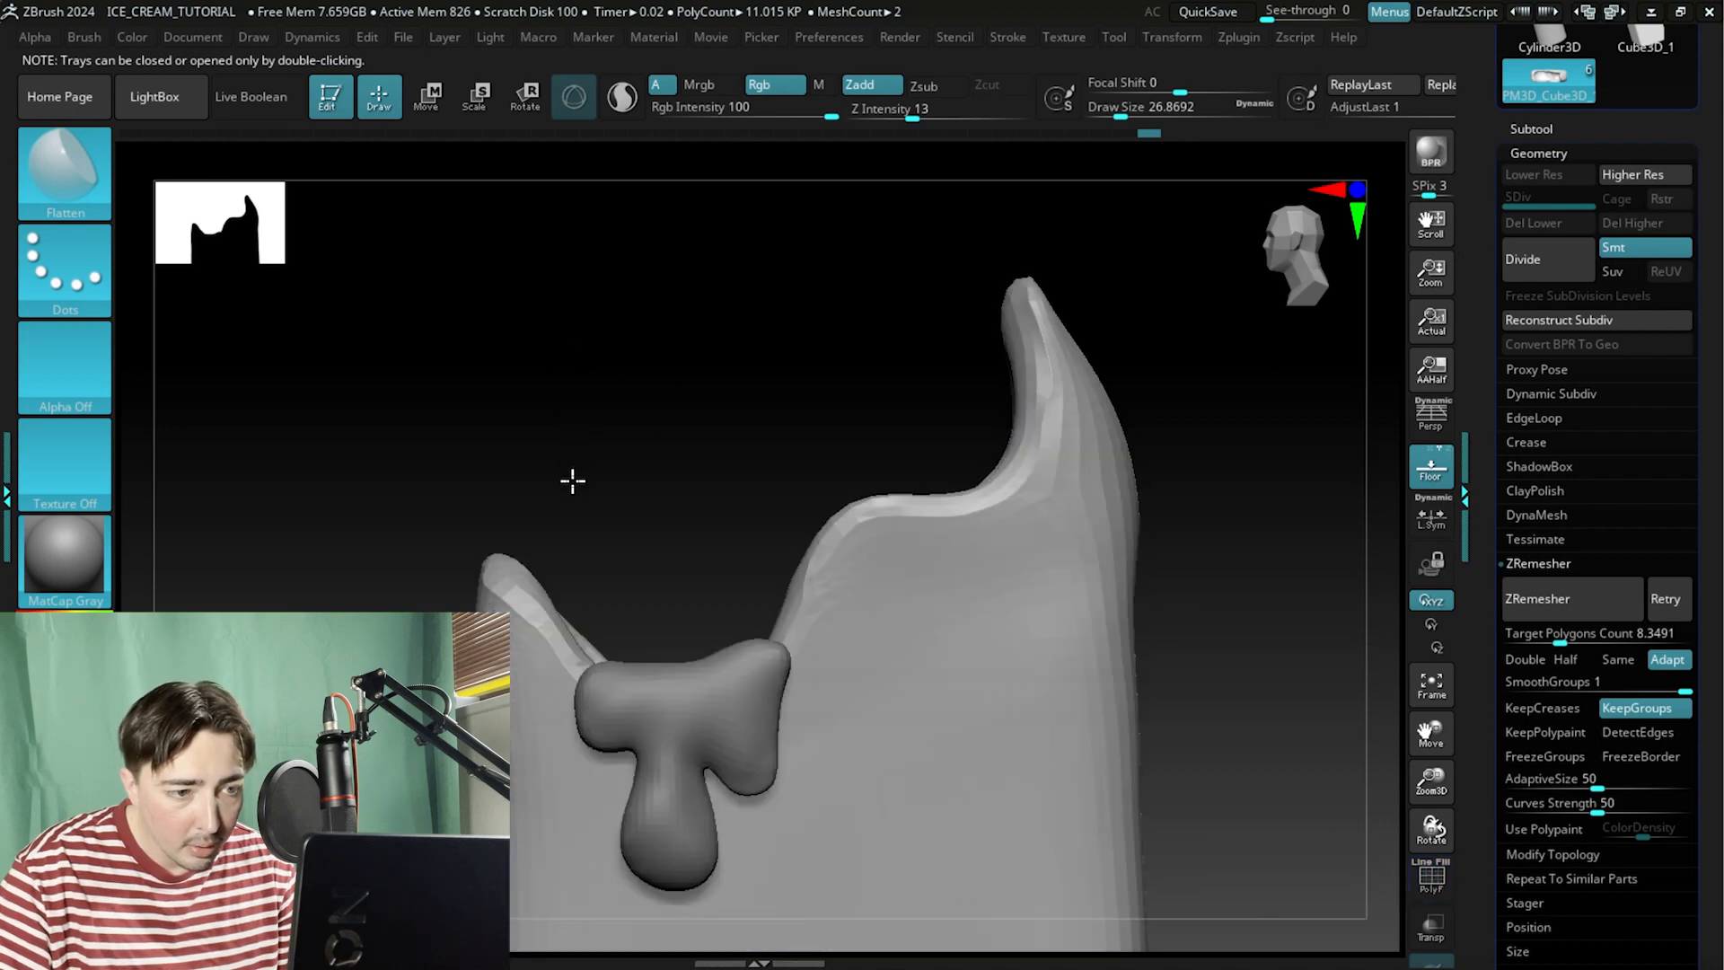
drag(572, 480, 1057, 435)
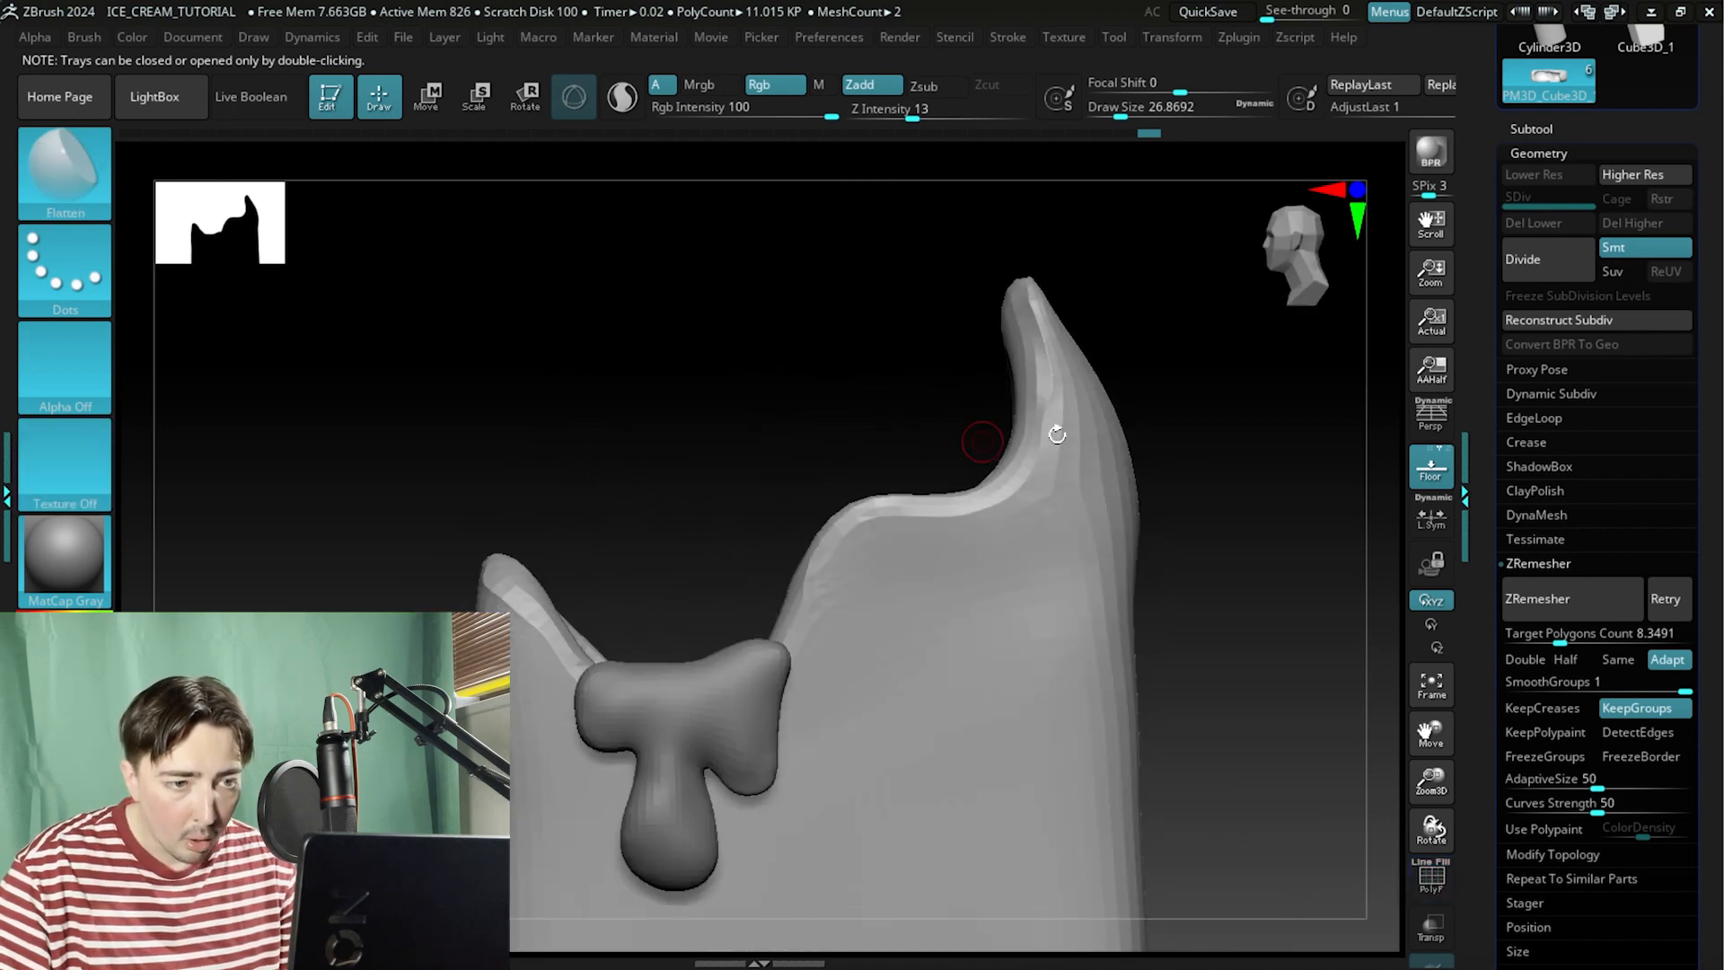
alt+drag(1266, 541, 1092, 449)
alt+drag(1032, 754, 941, 630)
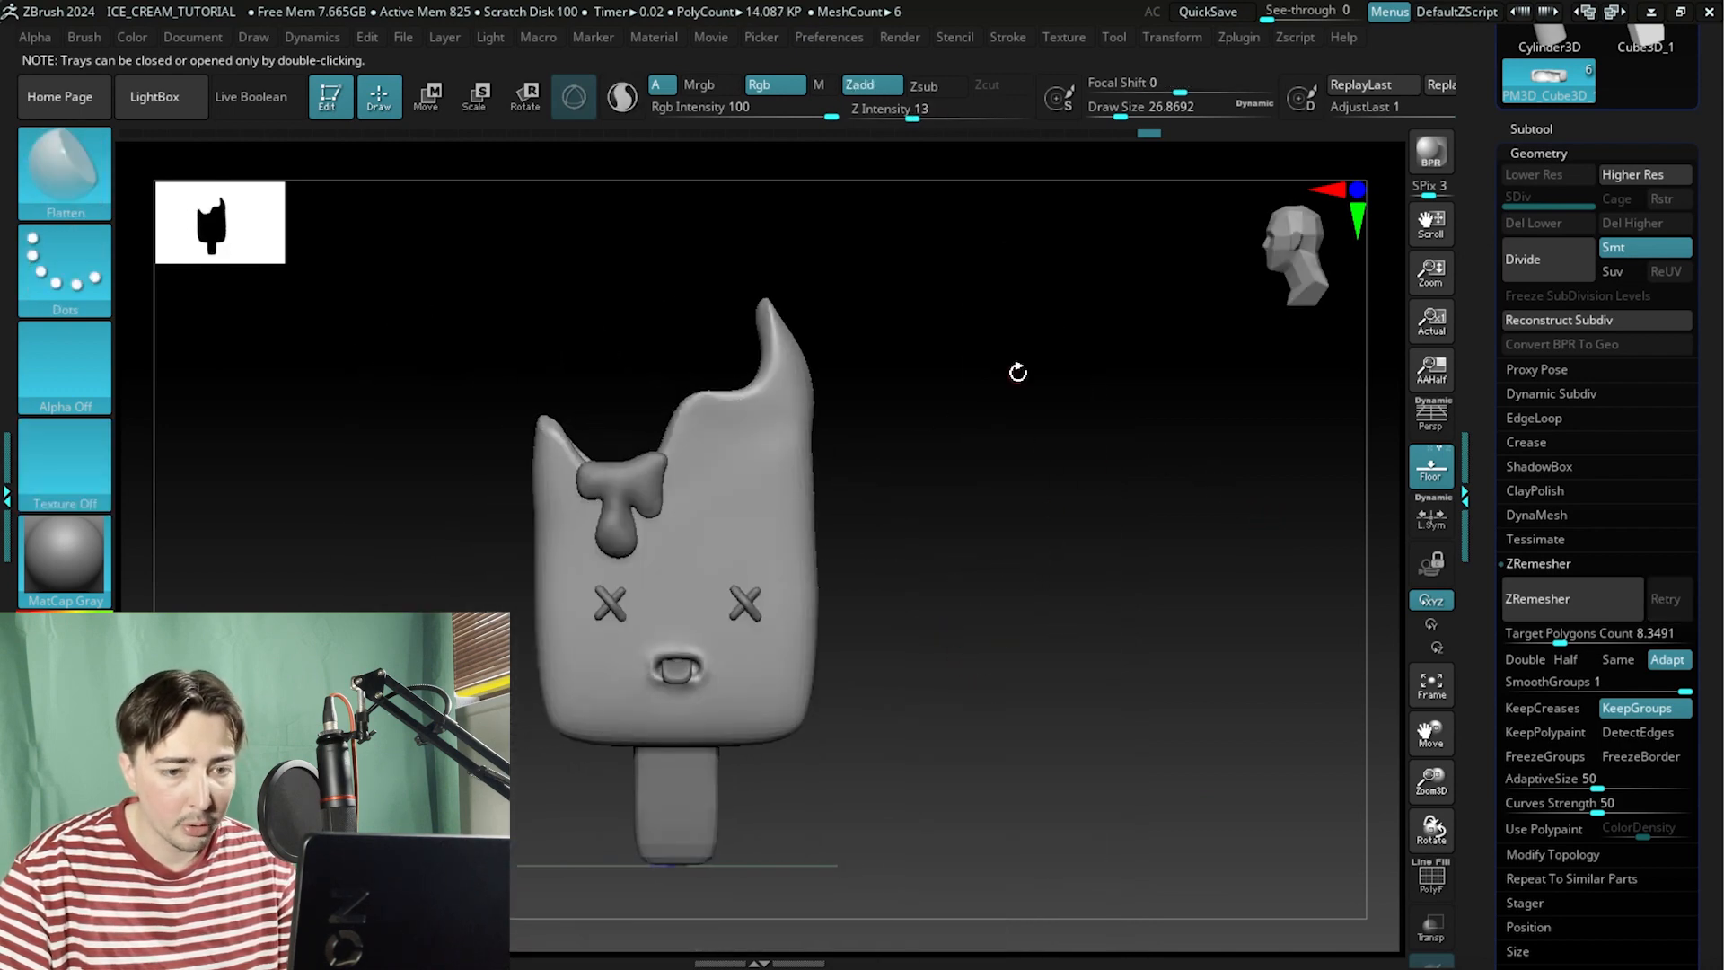
click(1429, 889)
alt+drag(1116, 524, 1181, 616)
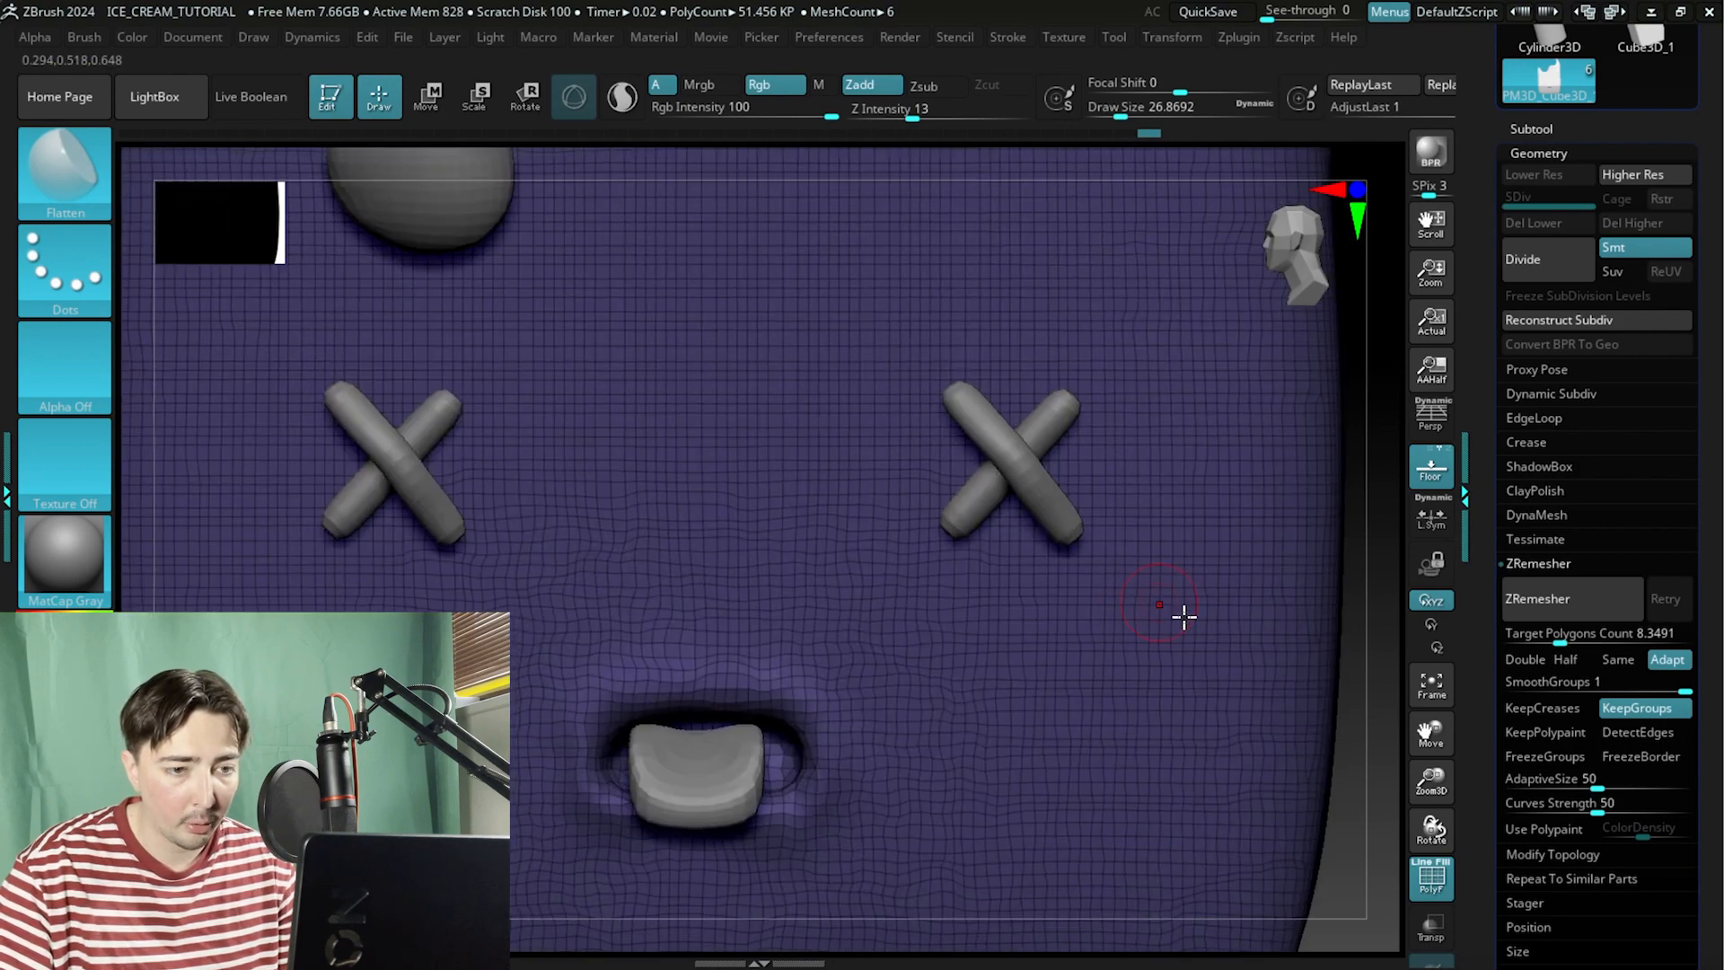
alt+drag(1353, 792, 1243, 638)
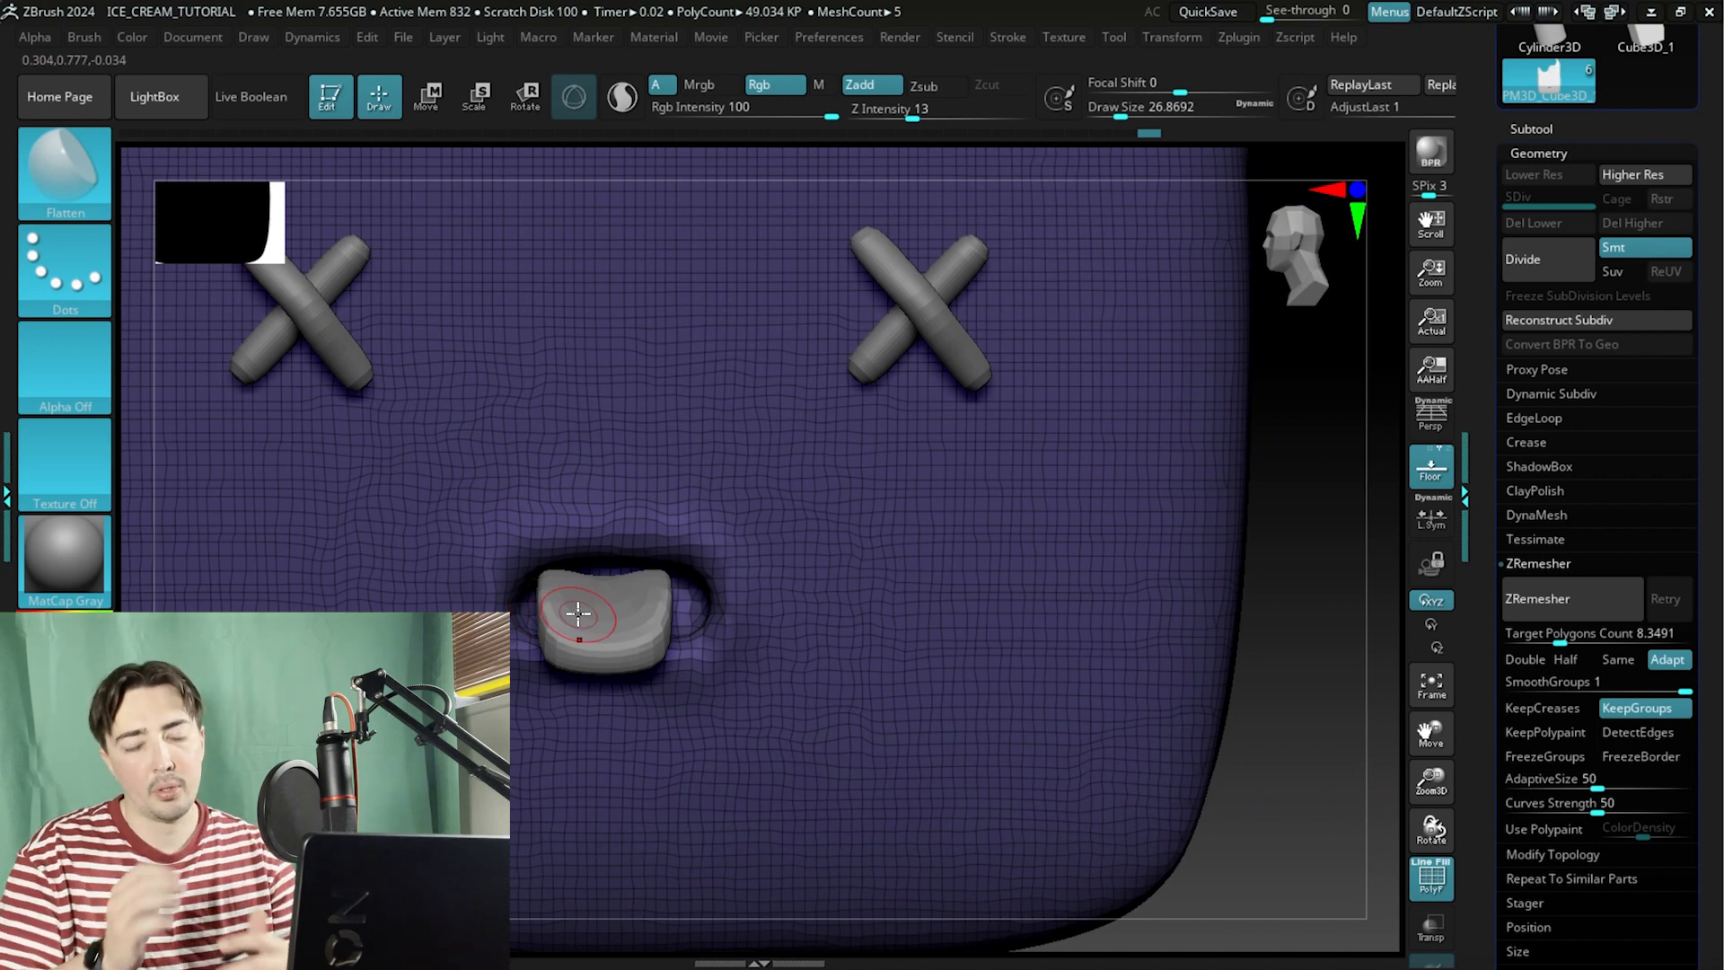
alt+drag(1296, 616, 1285, 569)
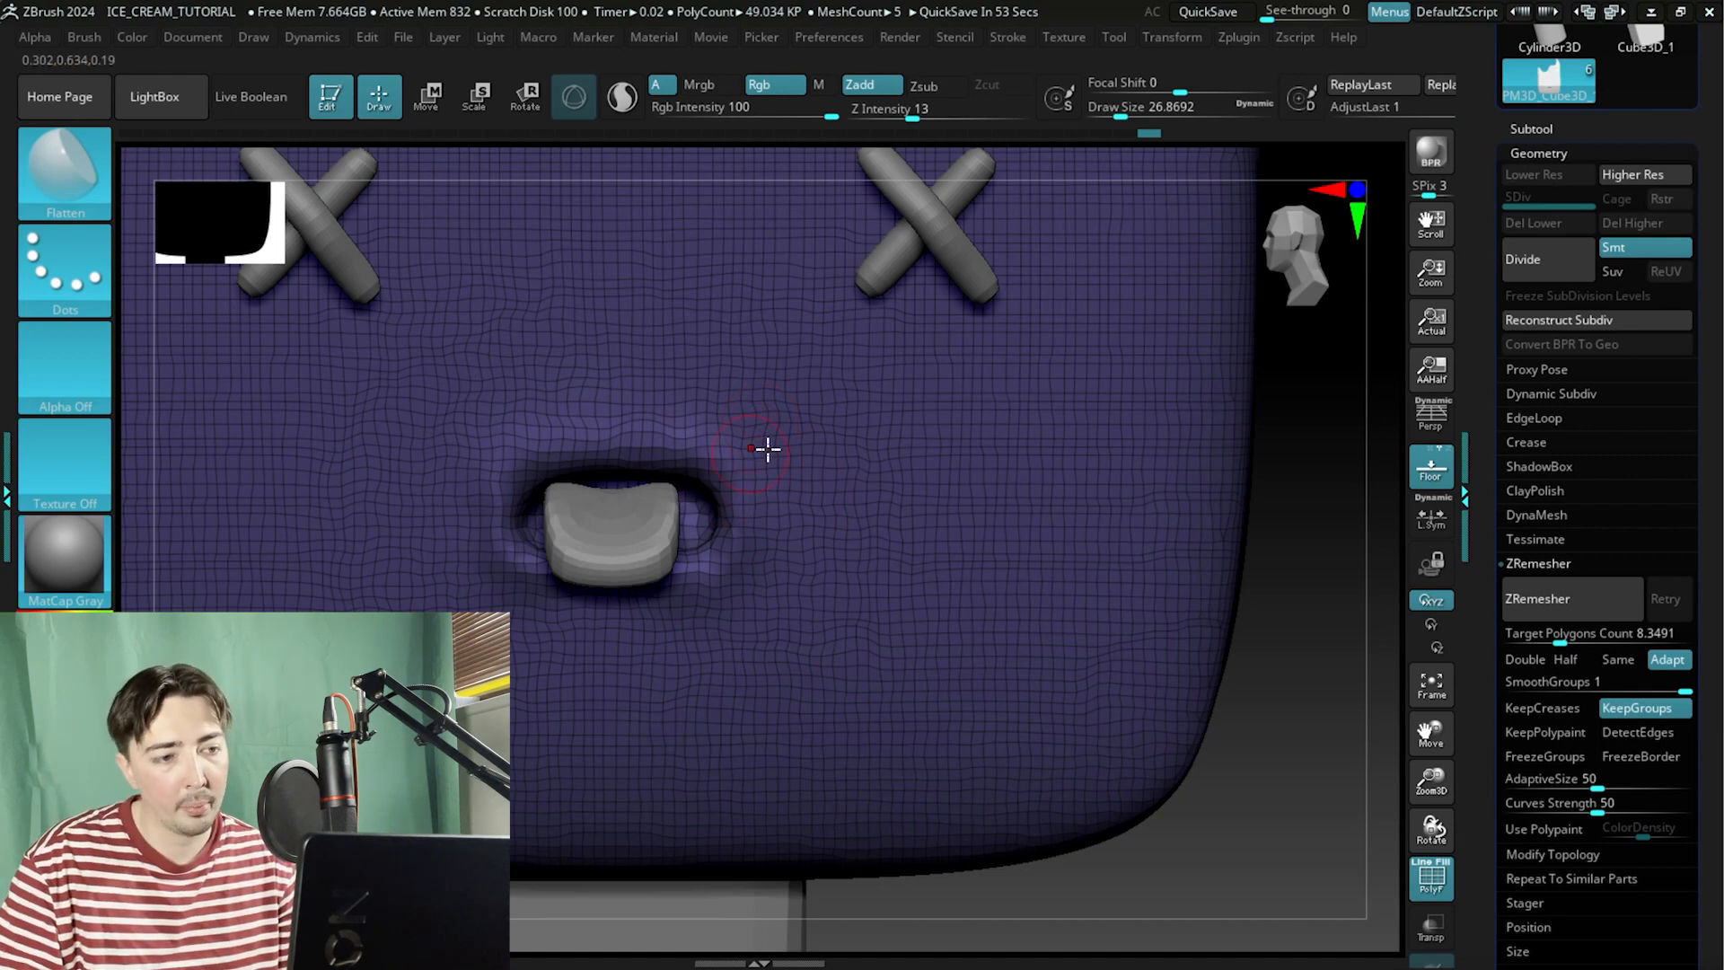
Mask a ring around the mouth opening and turn it into its own polygroup.
key(ctrl)
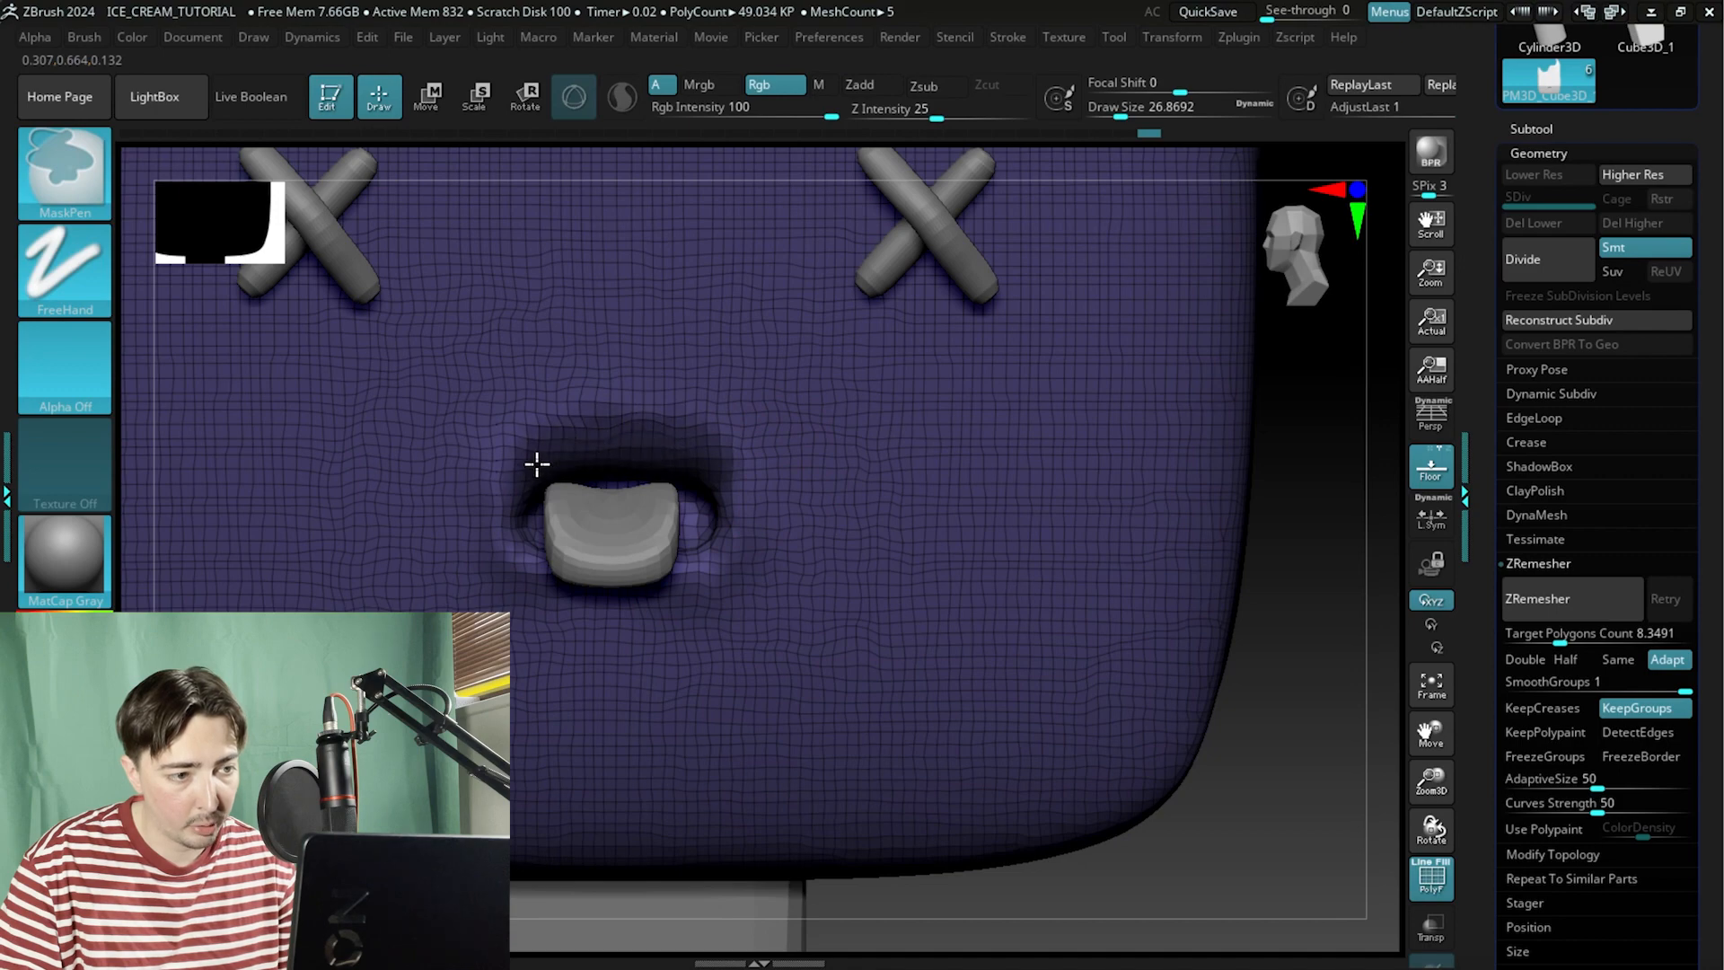
key(ctrl)
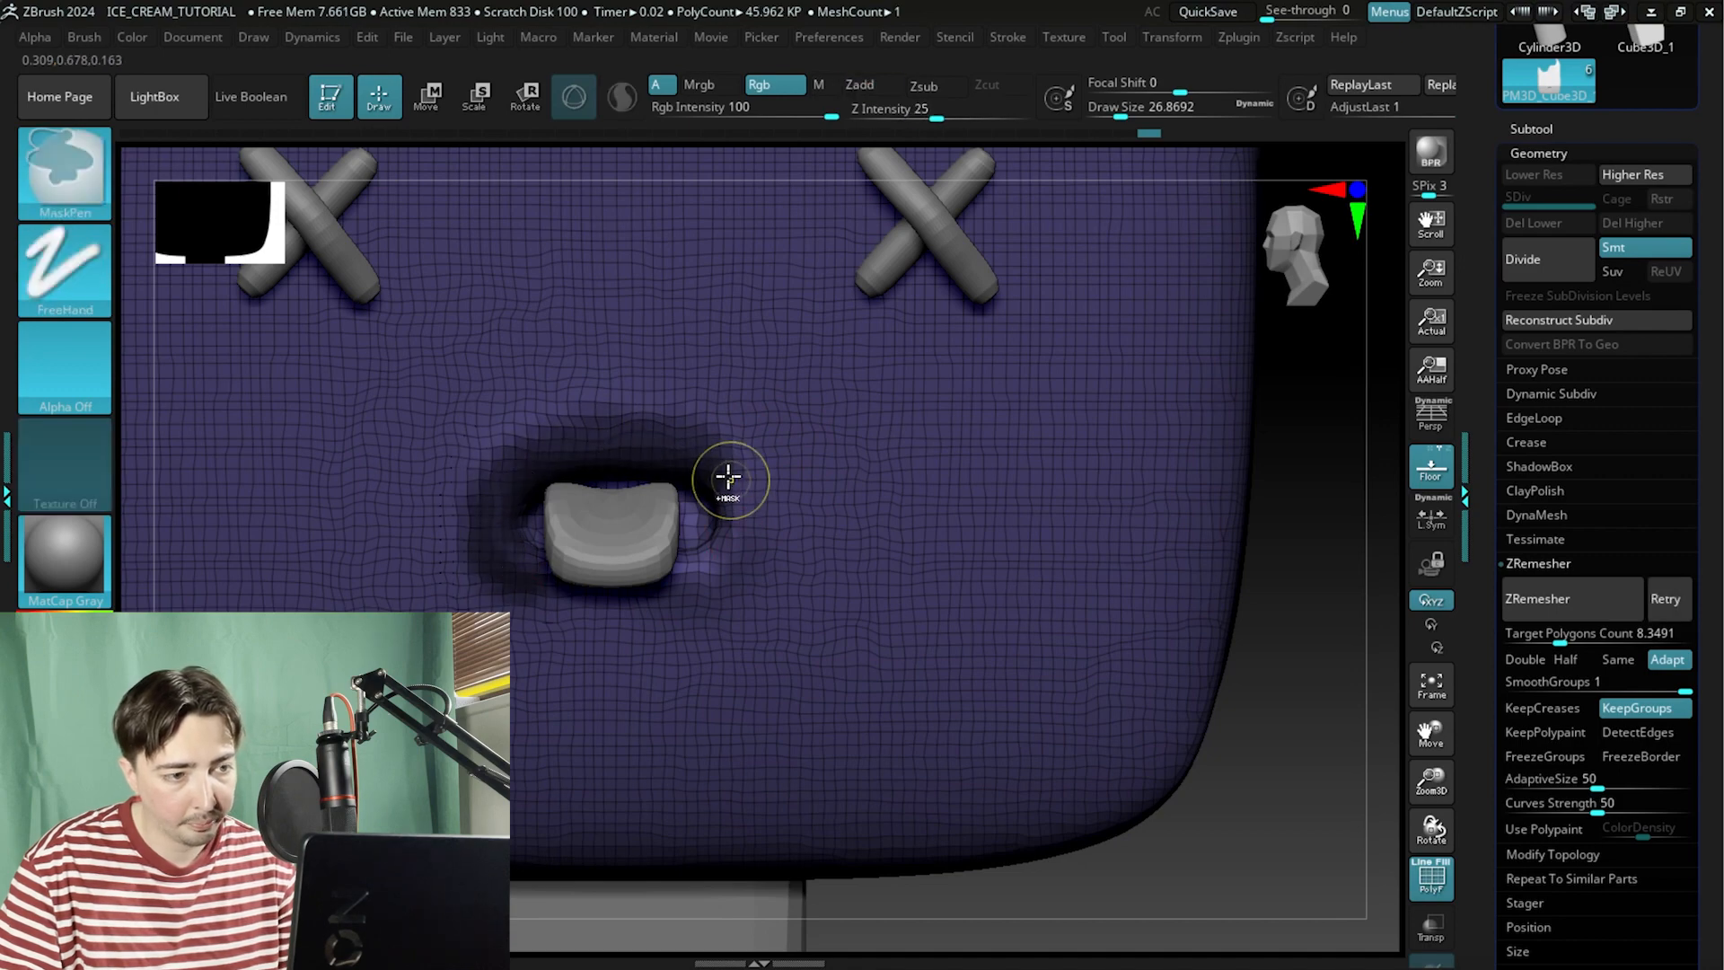
mouse_move(1266, 619)
mouse_down()
mouse_move(1324, 596)
mouse_move(1240, 597)
mouse_up()
key(ctrl)
ctrl+drag(691, 569, 588, 574)
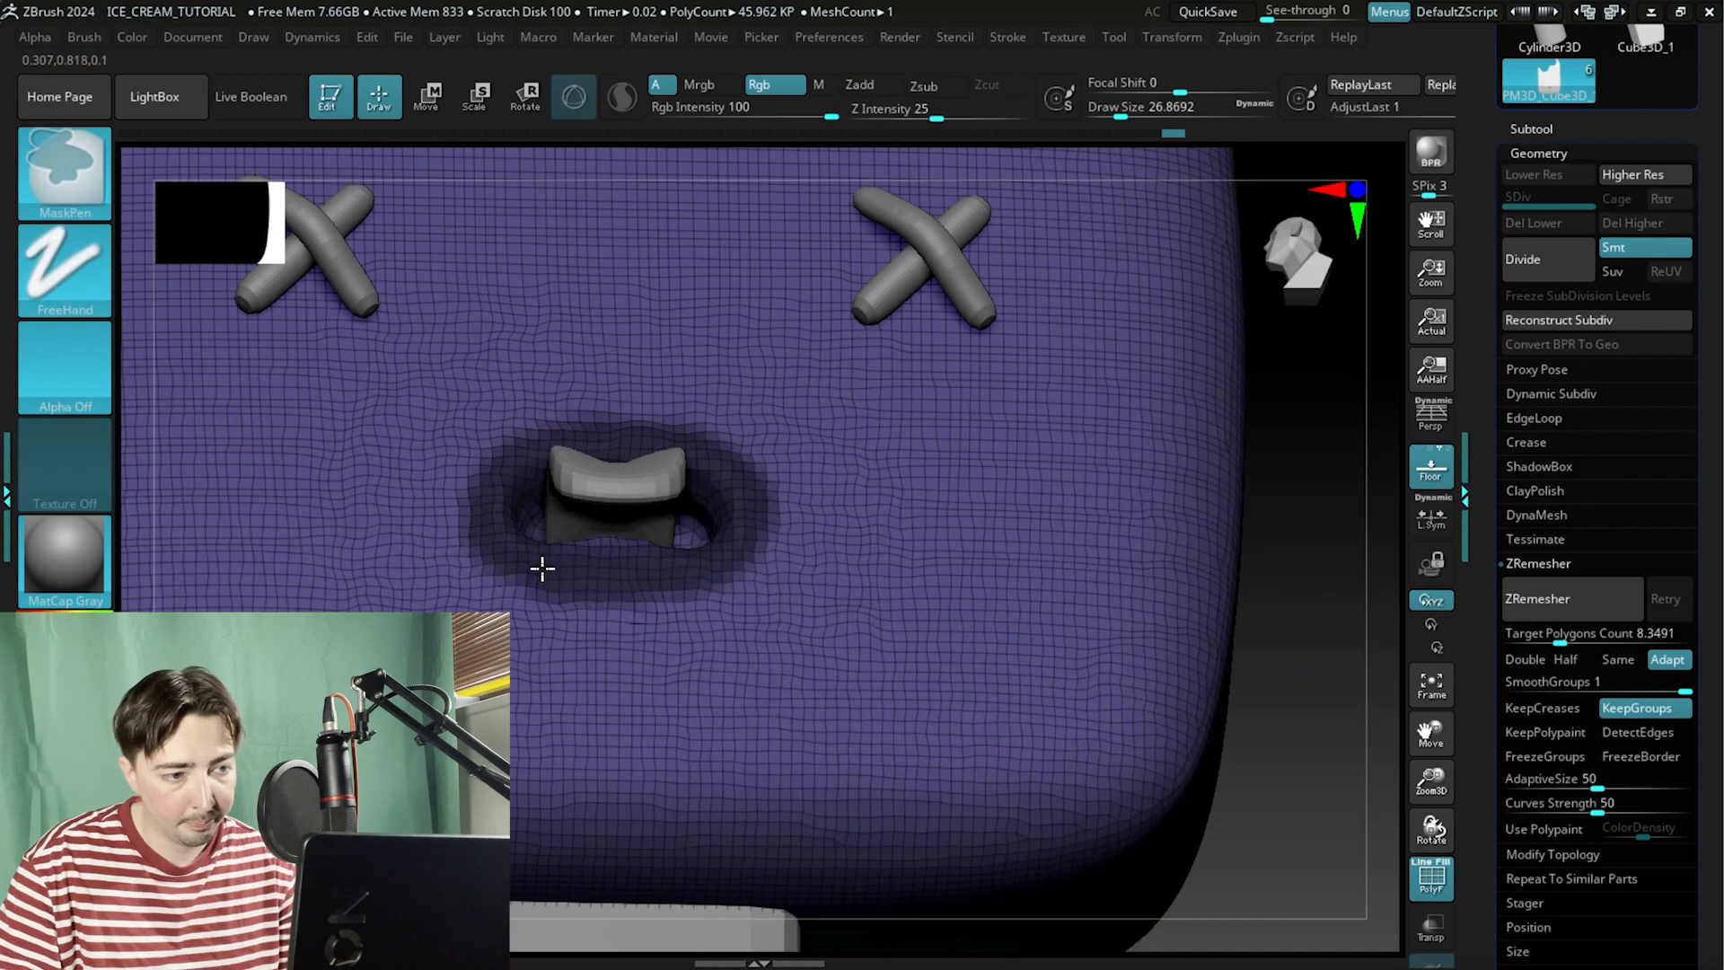
ctrl+click(814, 562)
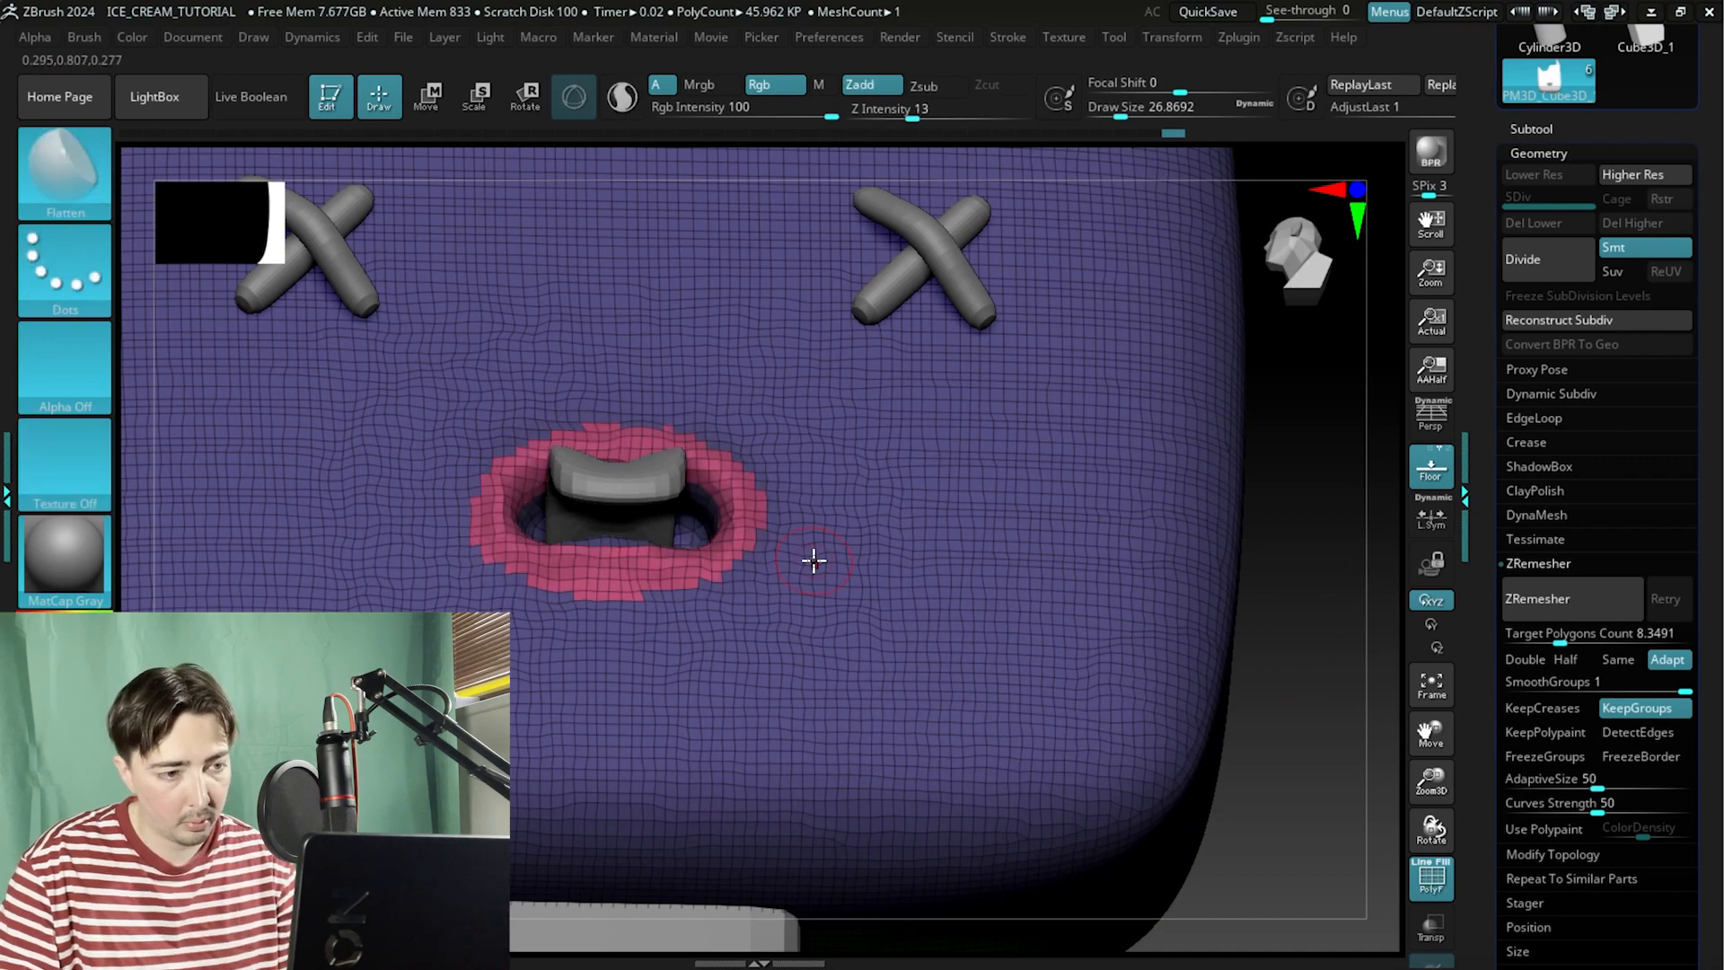
drag(1323, 559, 1114, 531)
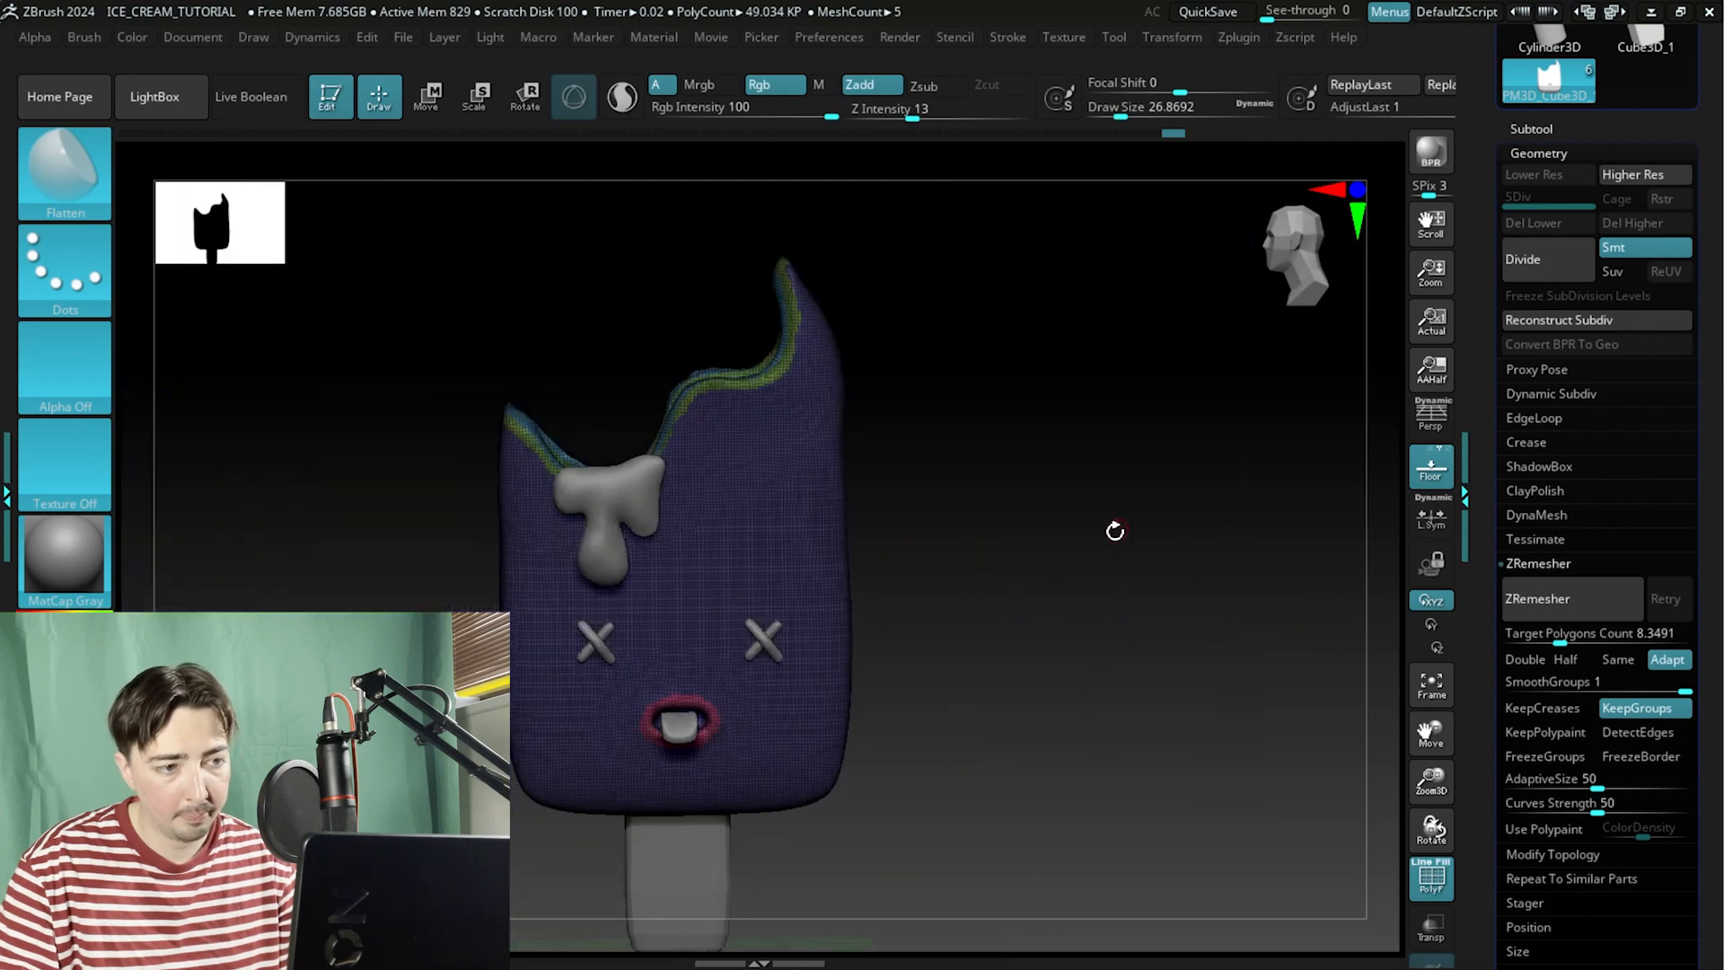
Re-run ZRemesher and check the new edge flow around the mouth with polyframe on and off.
click(1579, 607)
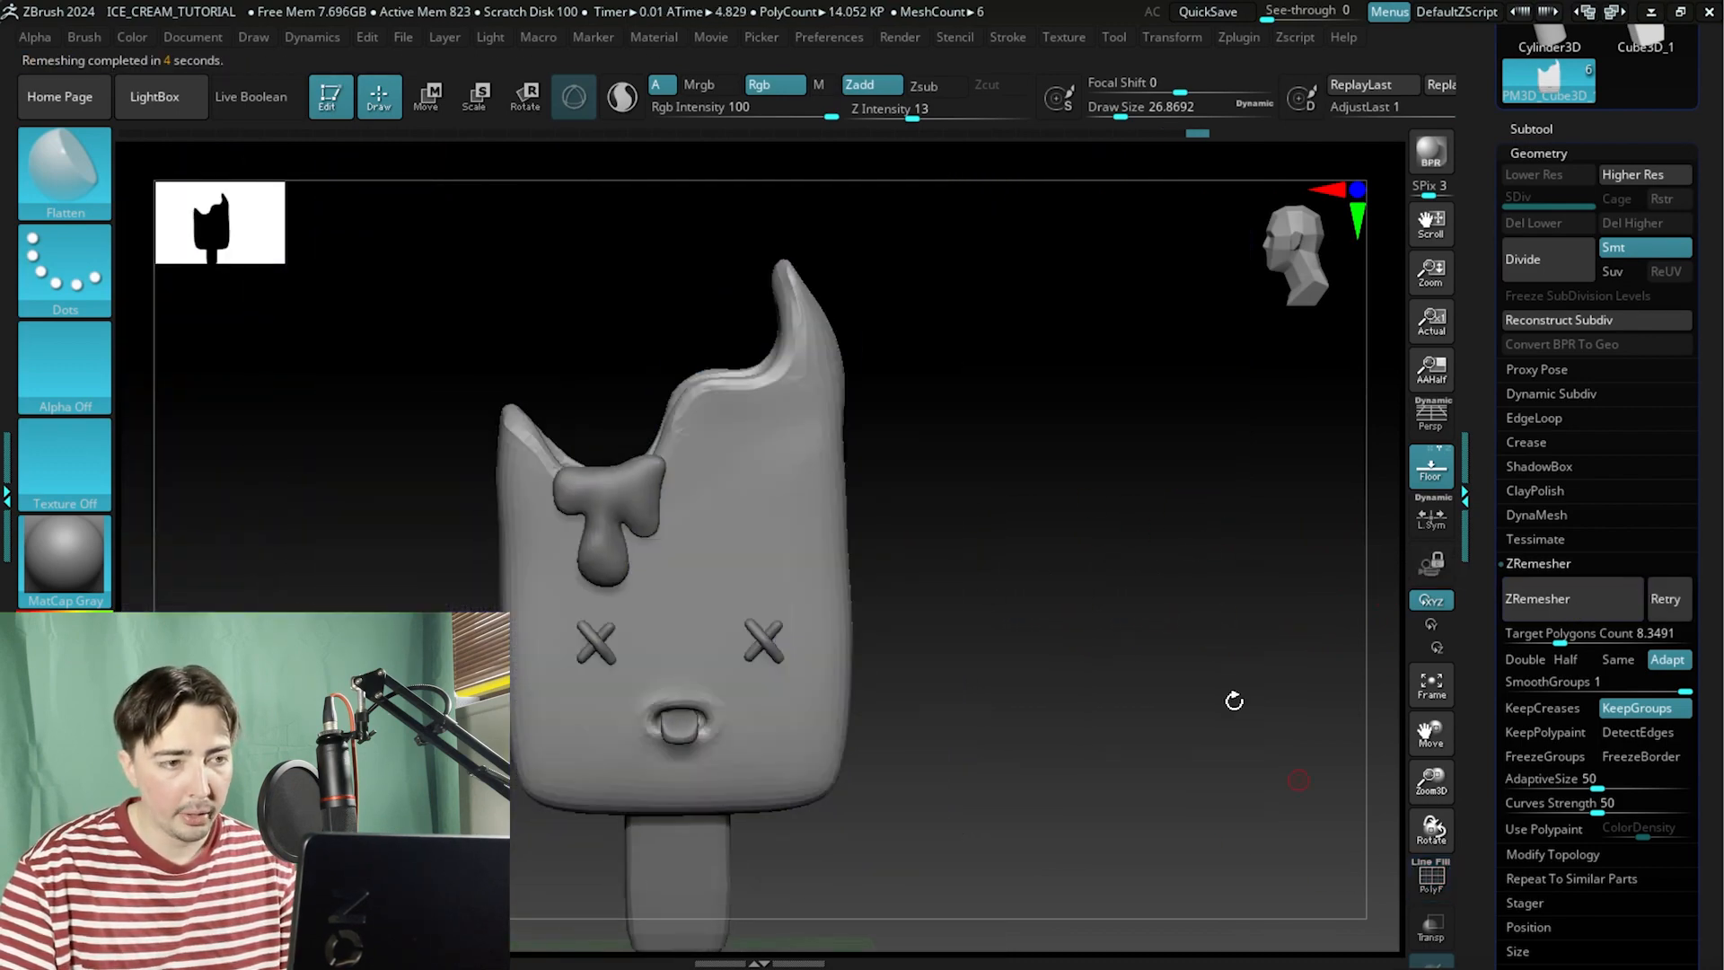
drag(1231, 697, 1150, 604)
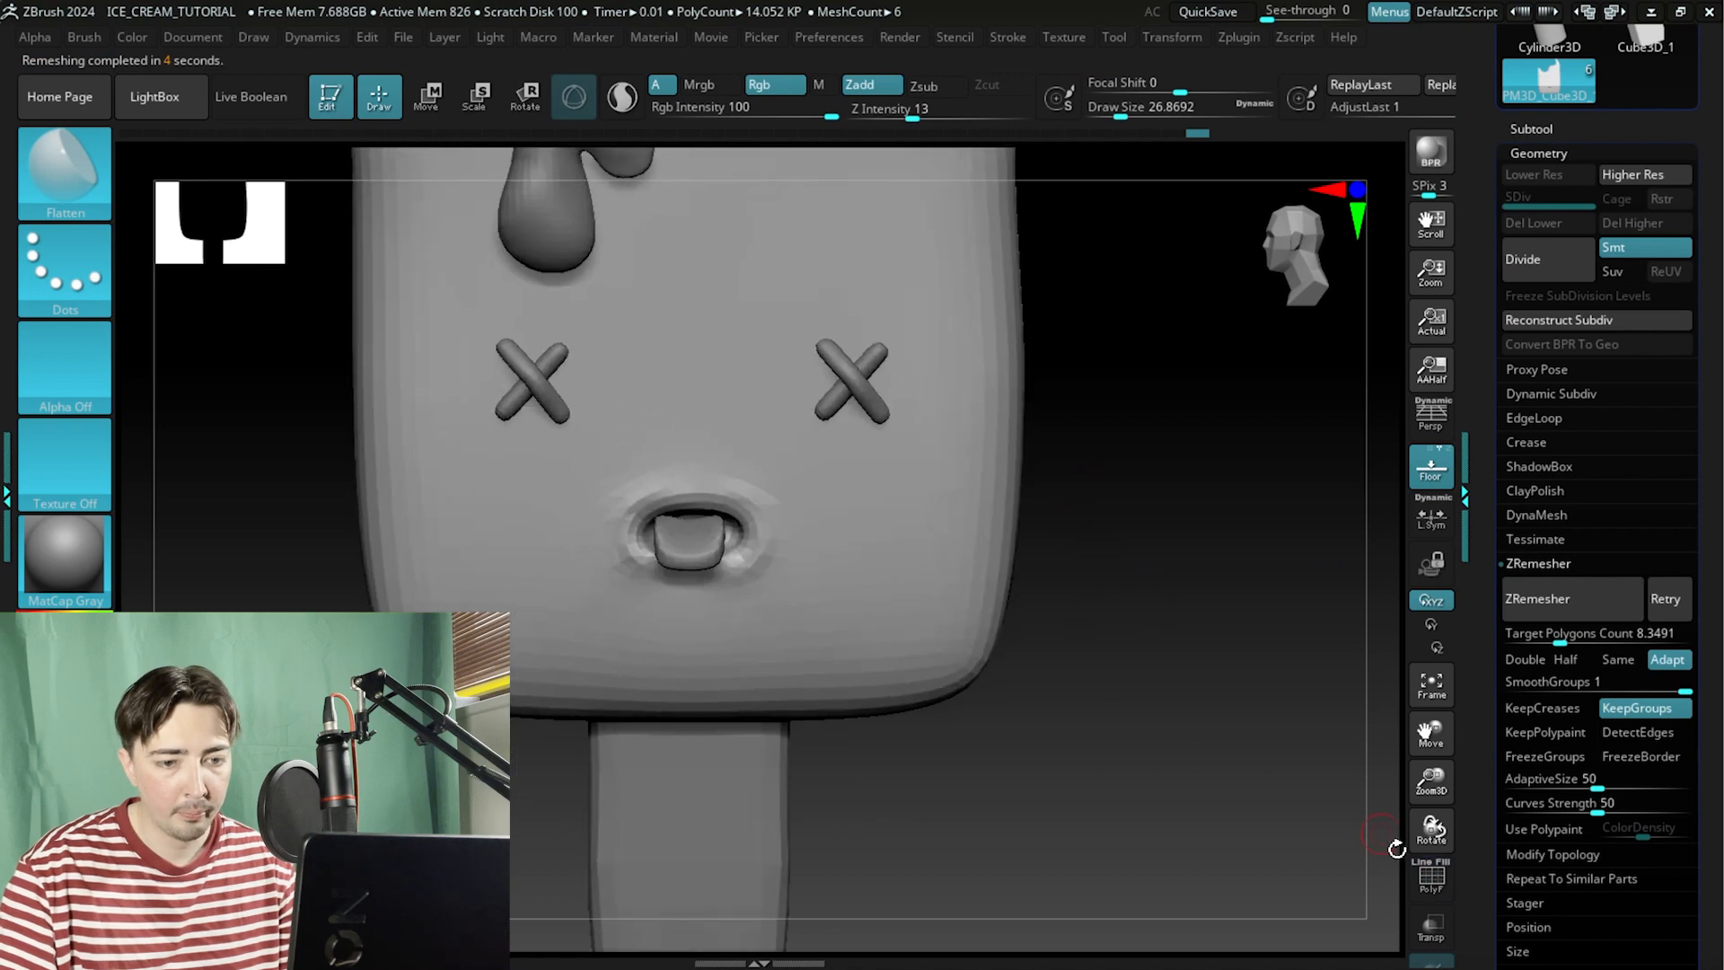
click(1431, 878)
alt+drag(1224, 550, 1377, 601)
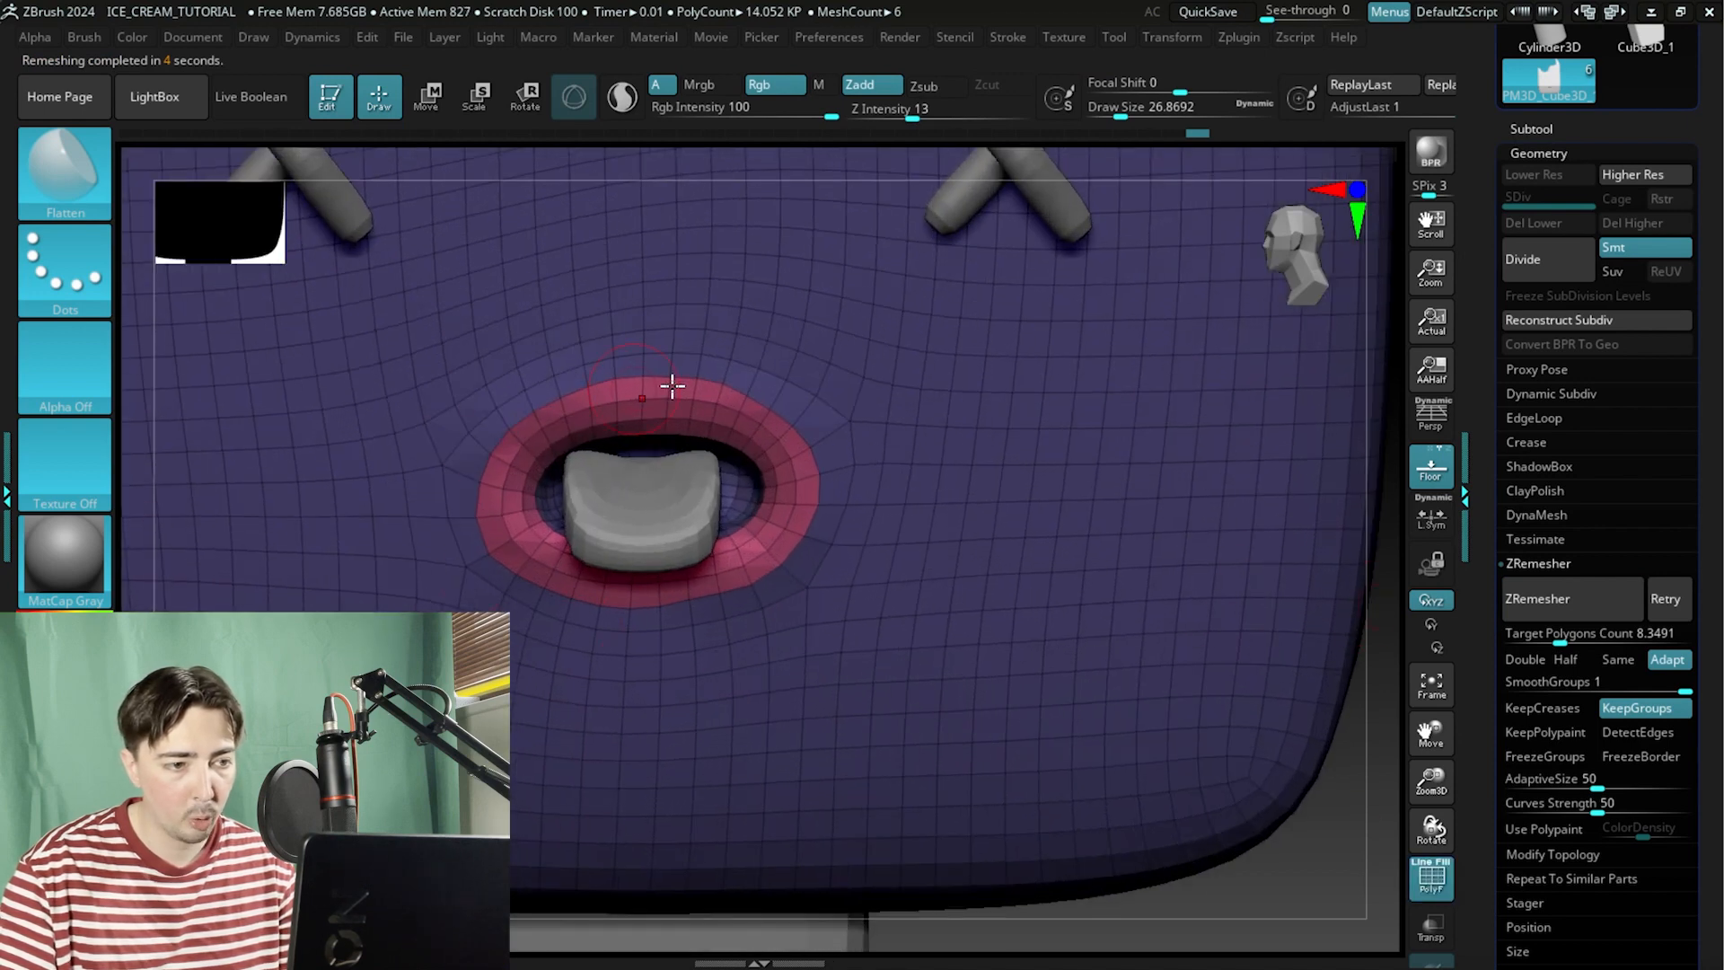
click(1432, 878)
alt+drag(1326, 872, 1202, 835)
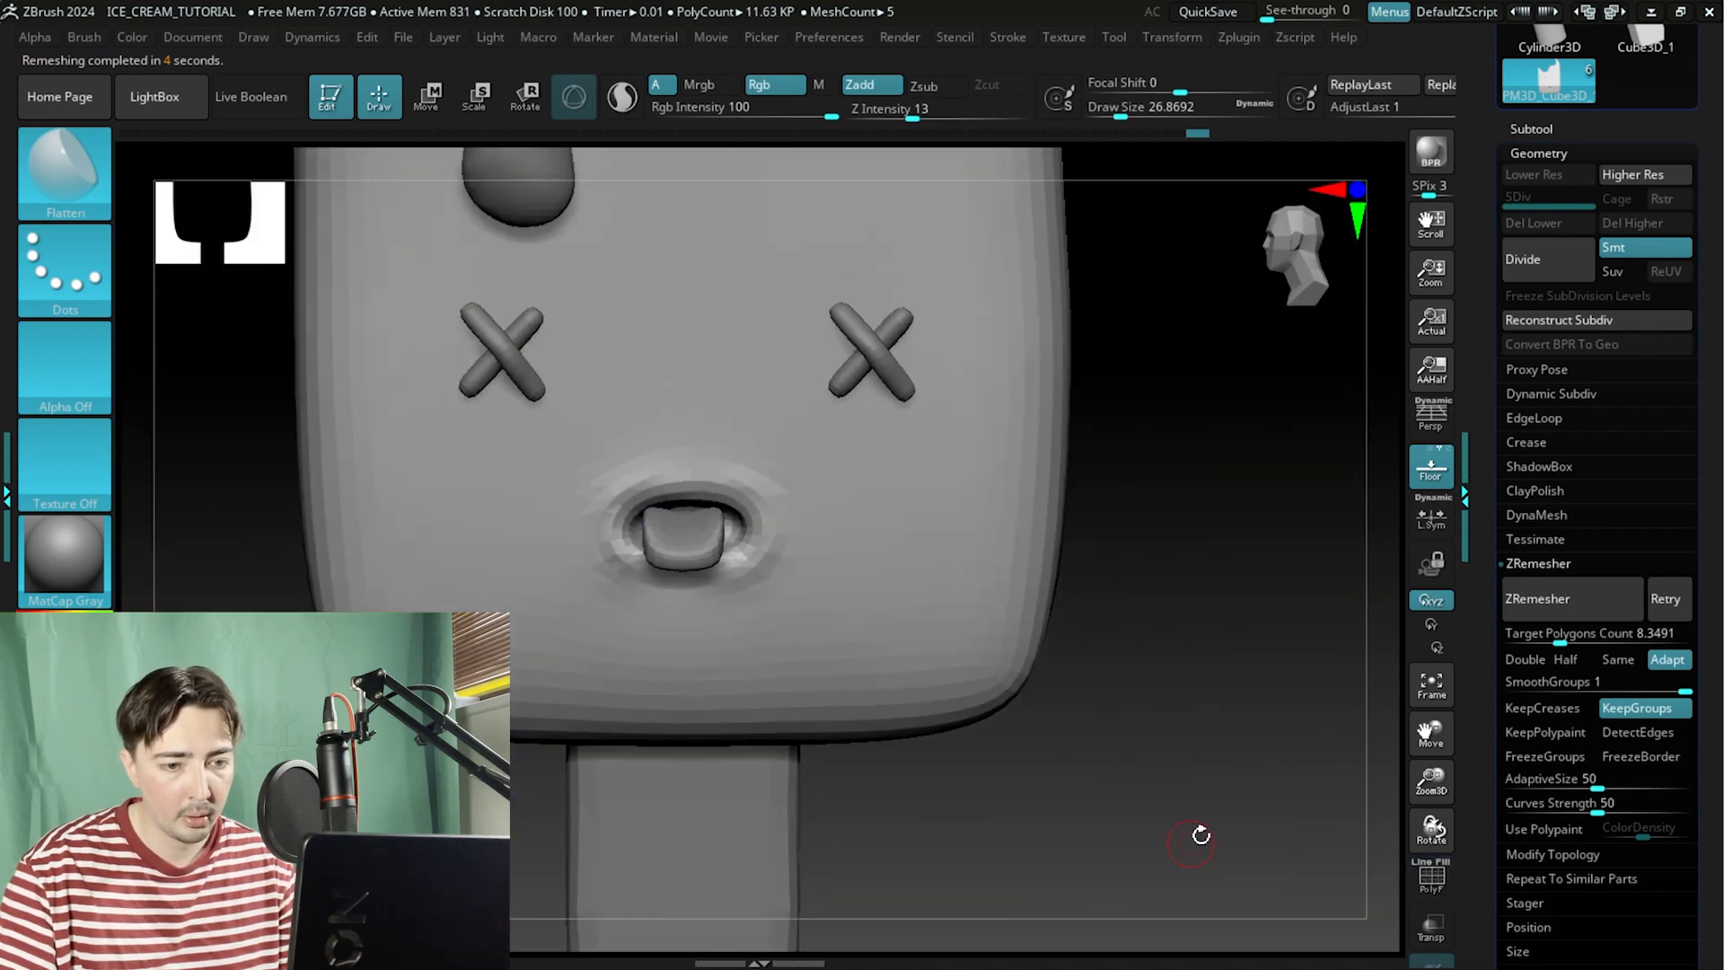
click(1432, 878)
drag(1146, 733, 1300, 809)
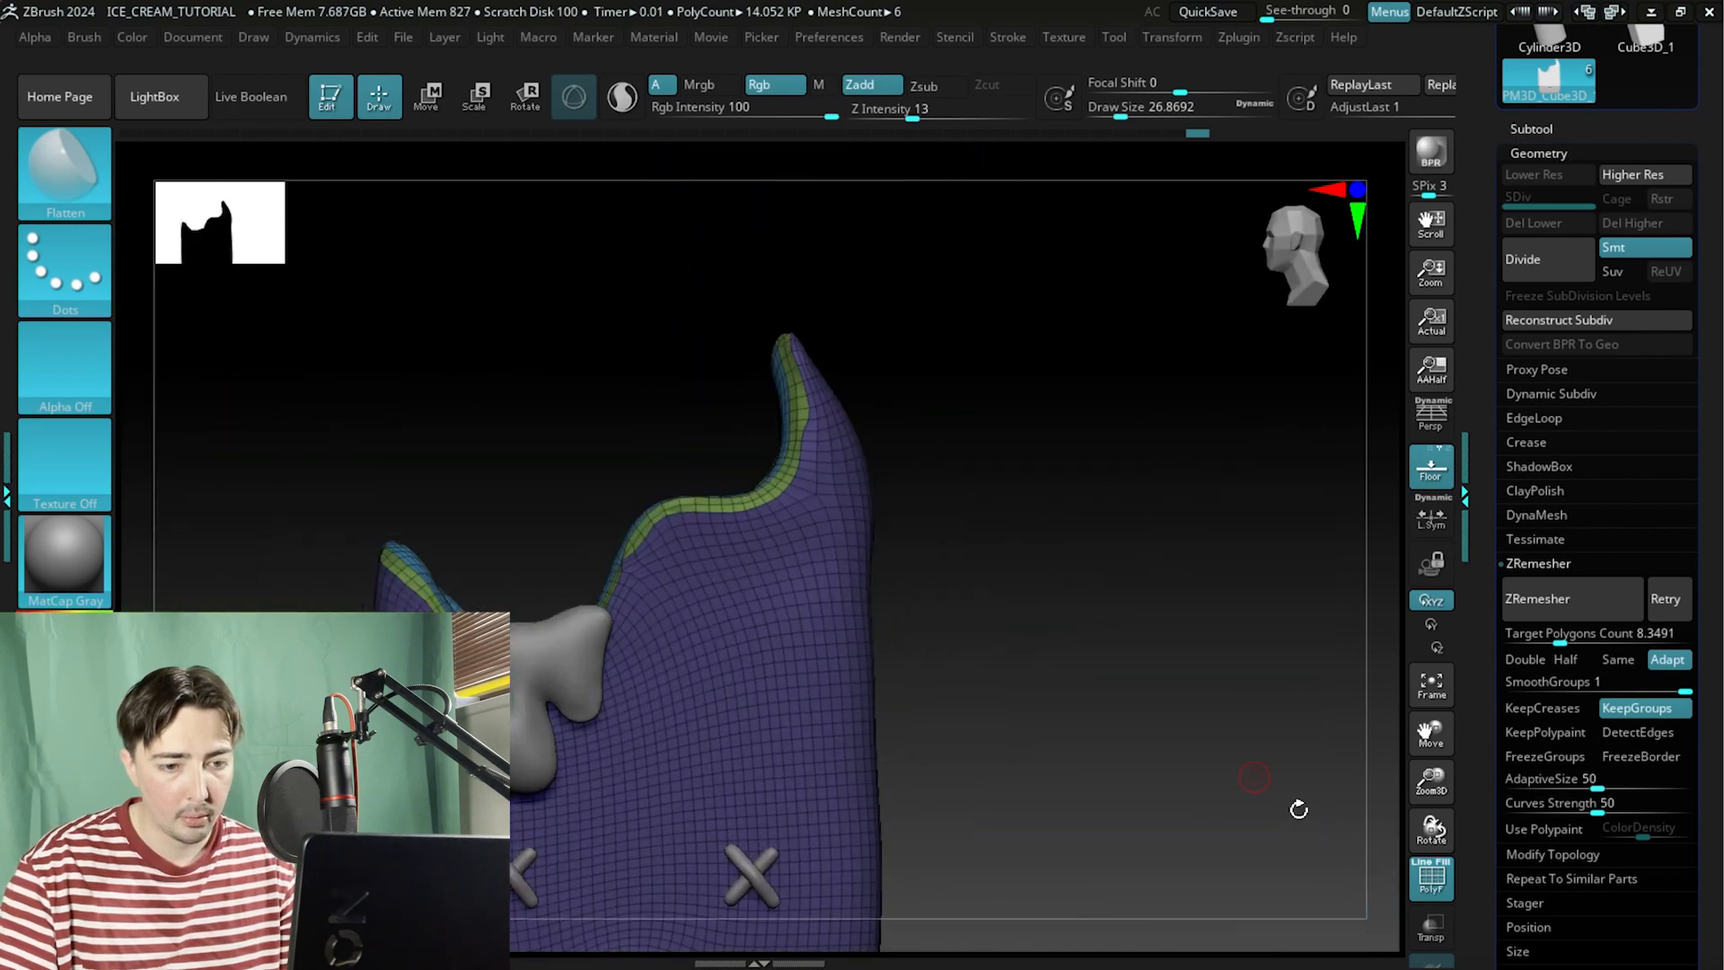
Subdivide the remeshed body once.
click(1422, 884)
drag(1302, 673, 1261, 524)
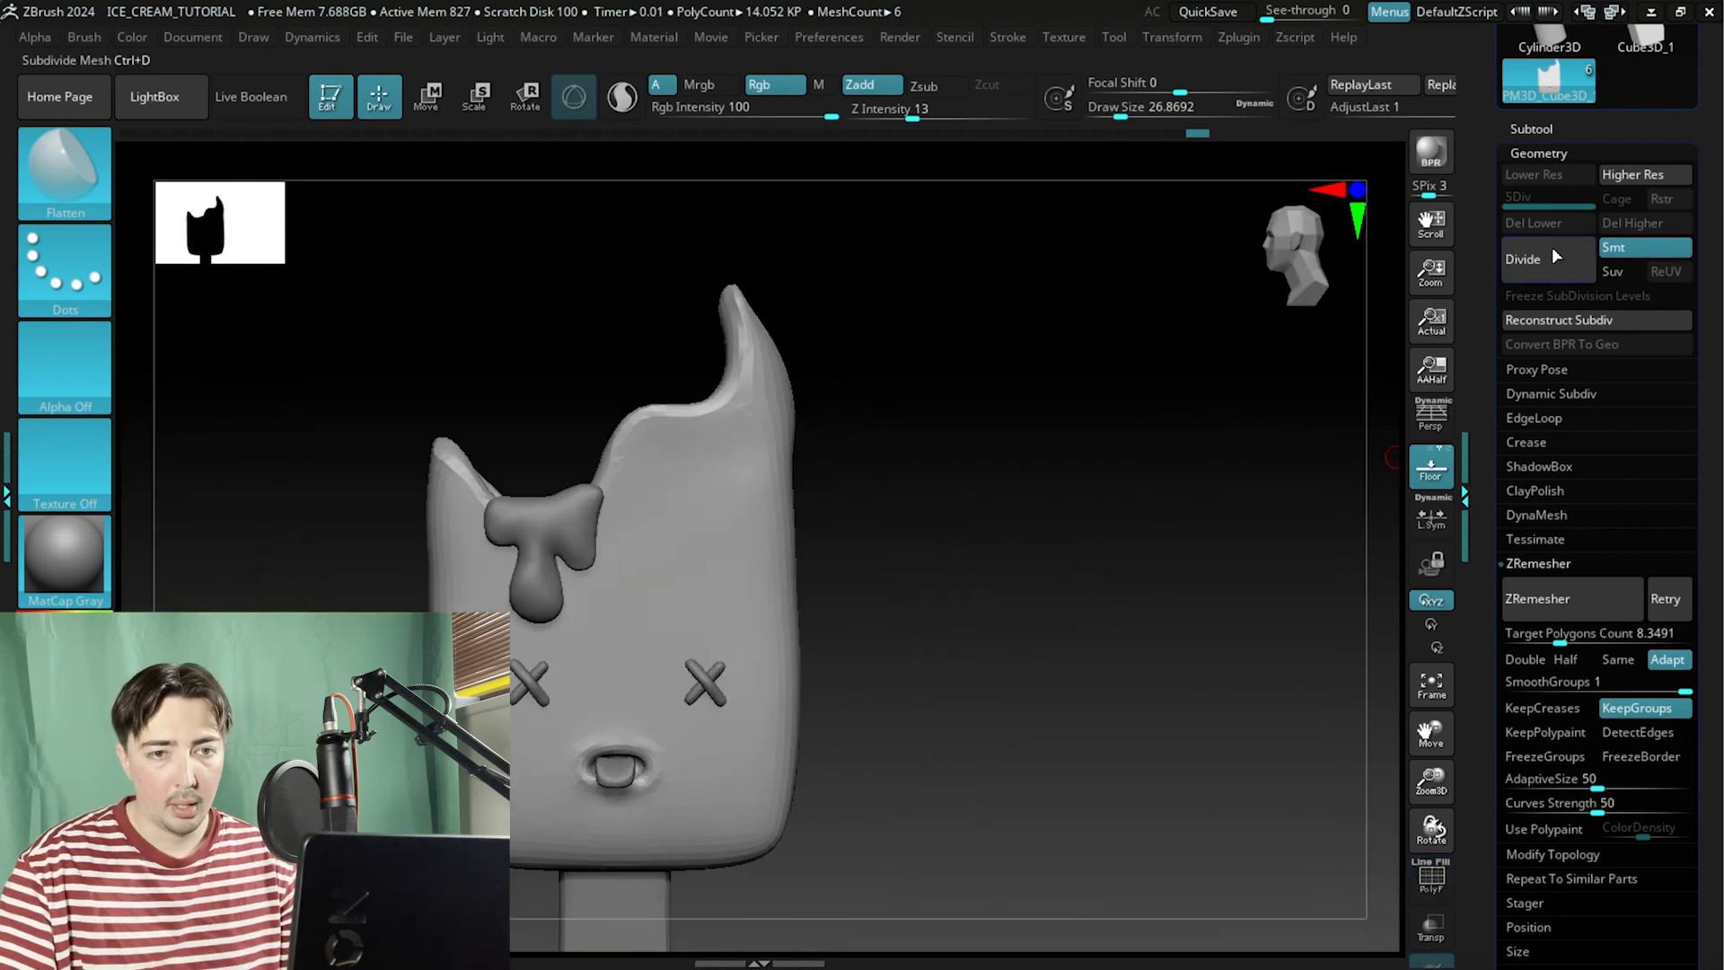
click(1546, 271)
Switch to the reference image, zoom in to study the bitten rim and inner surface, then return to ZBrush.
alt+drag(1143, 554, 809, 534)
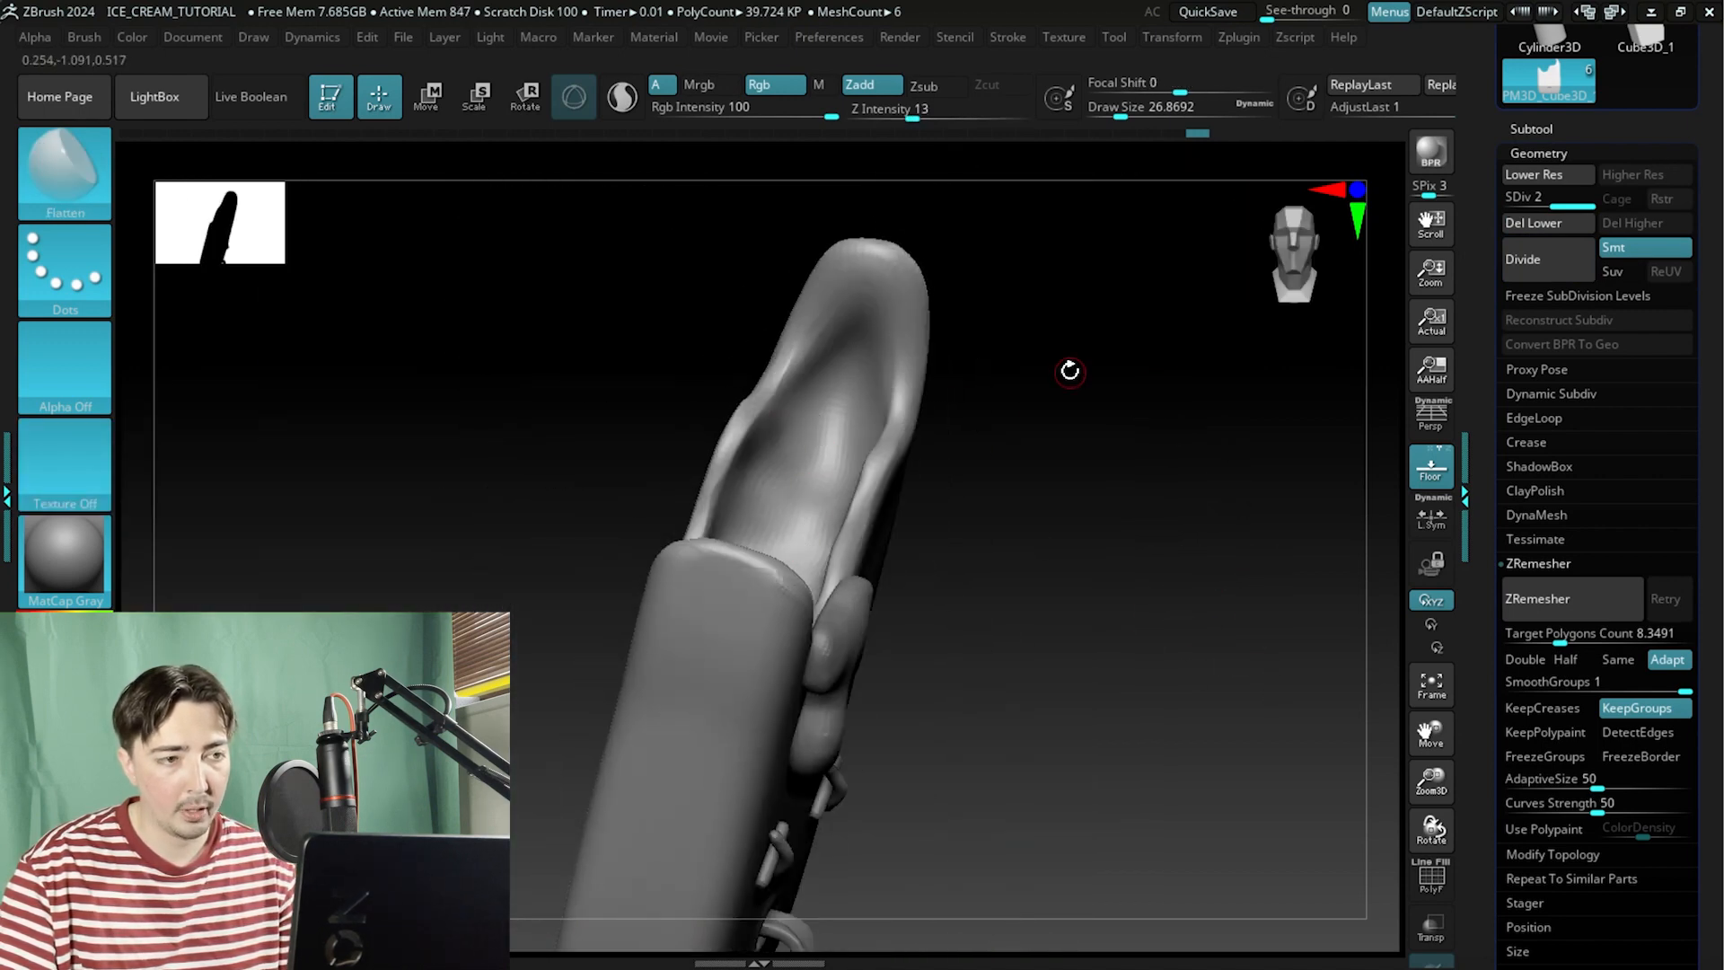
key(alt+Tab)
key(Tab)
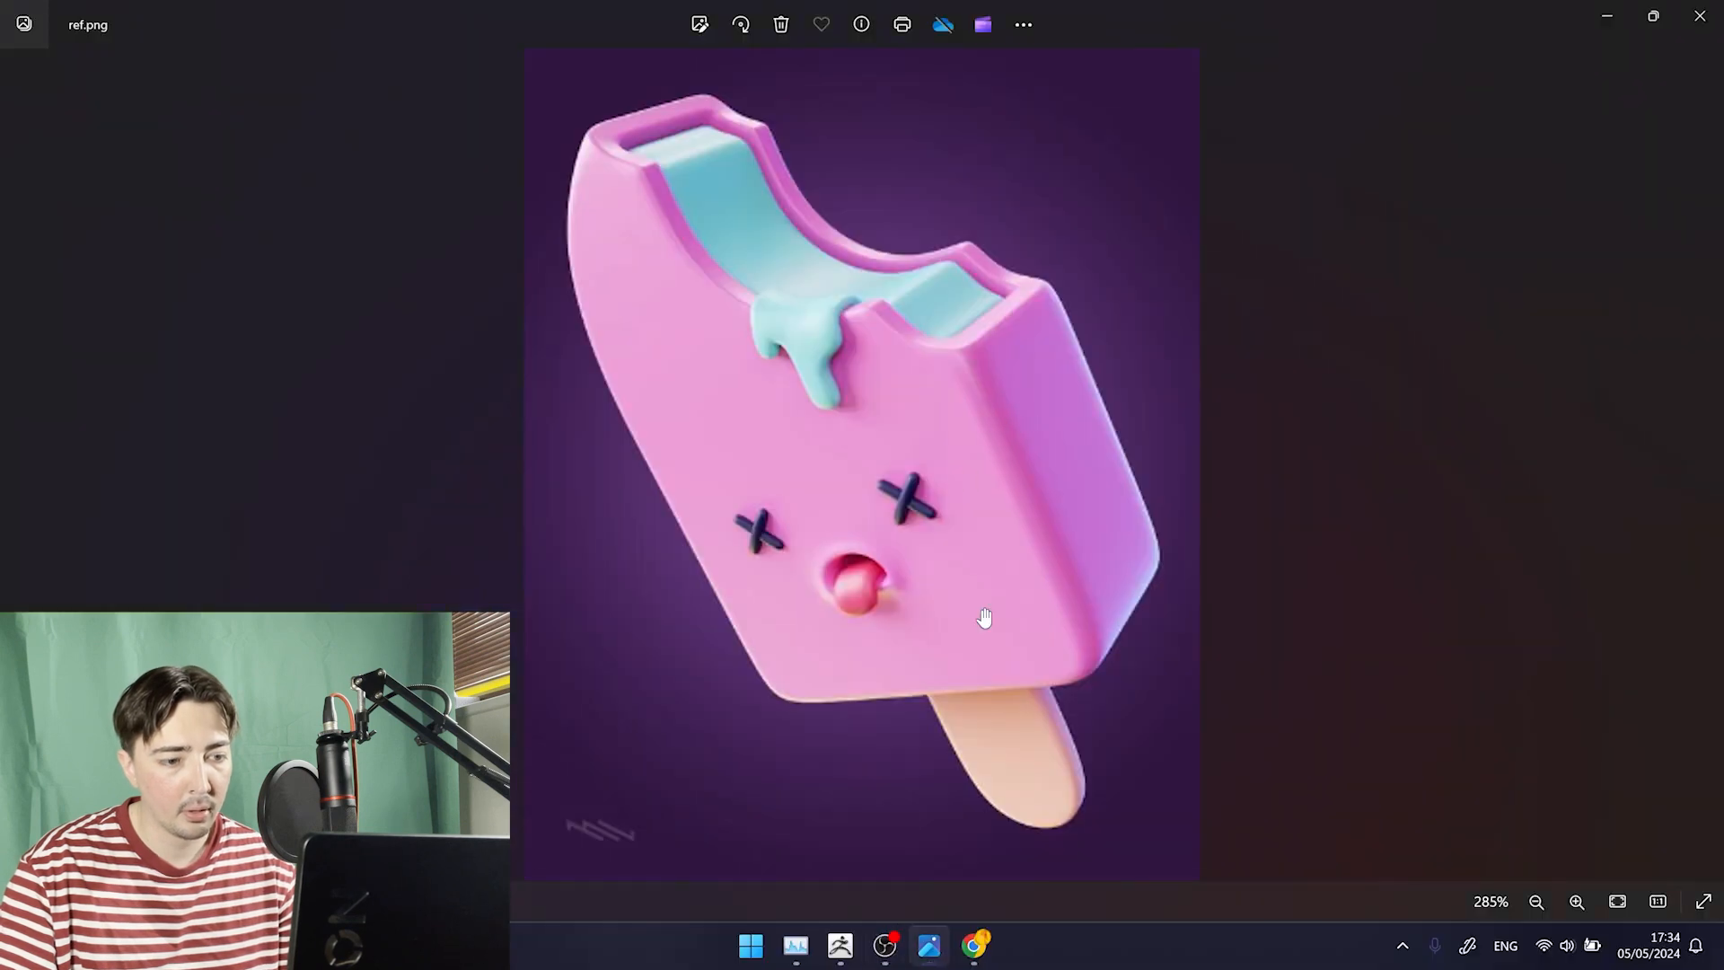
mouse_move(978, 951)
click(1069, 773)
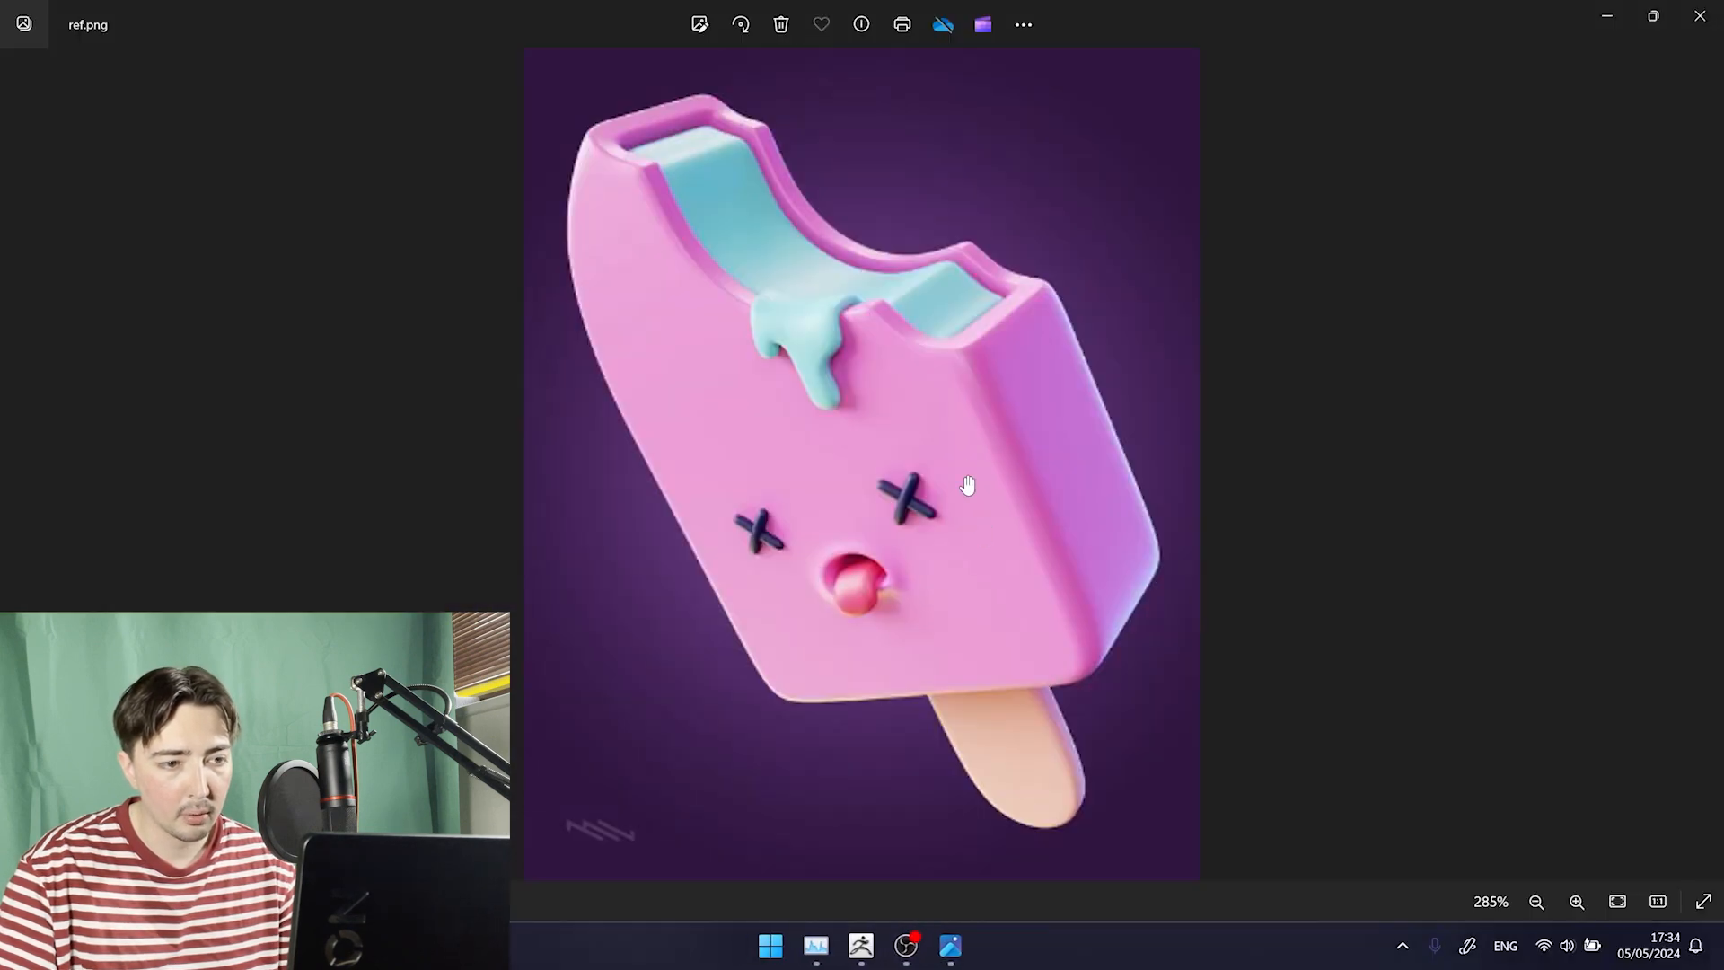
scroll(818, 459, up, 2)
drag(818, 459, 903, 528)
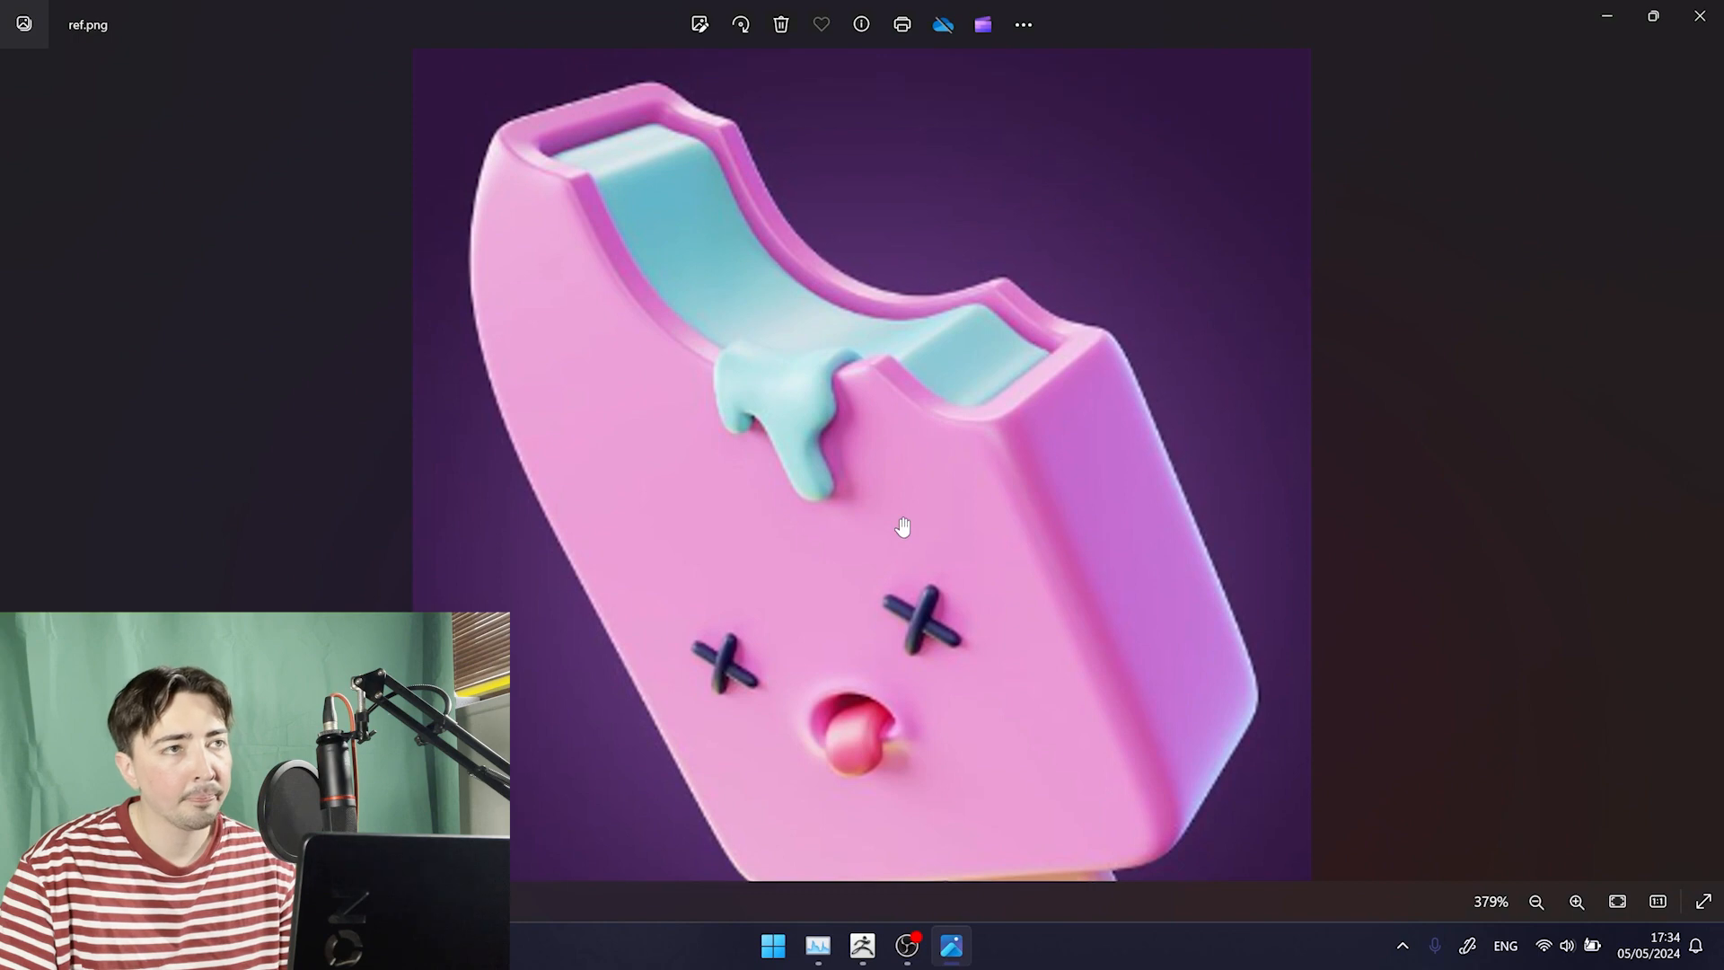
drag(855, 446, 940, 490)
key(alt+Tab)
click(1105, 363)
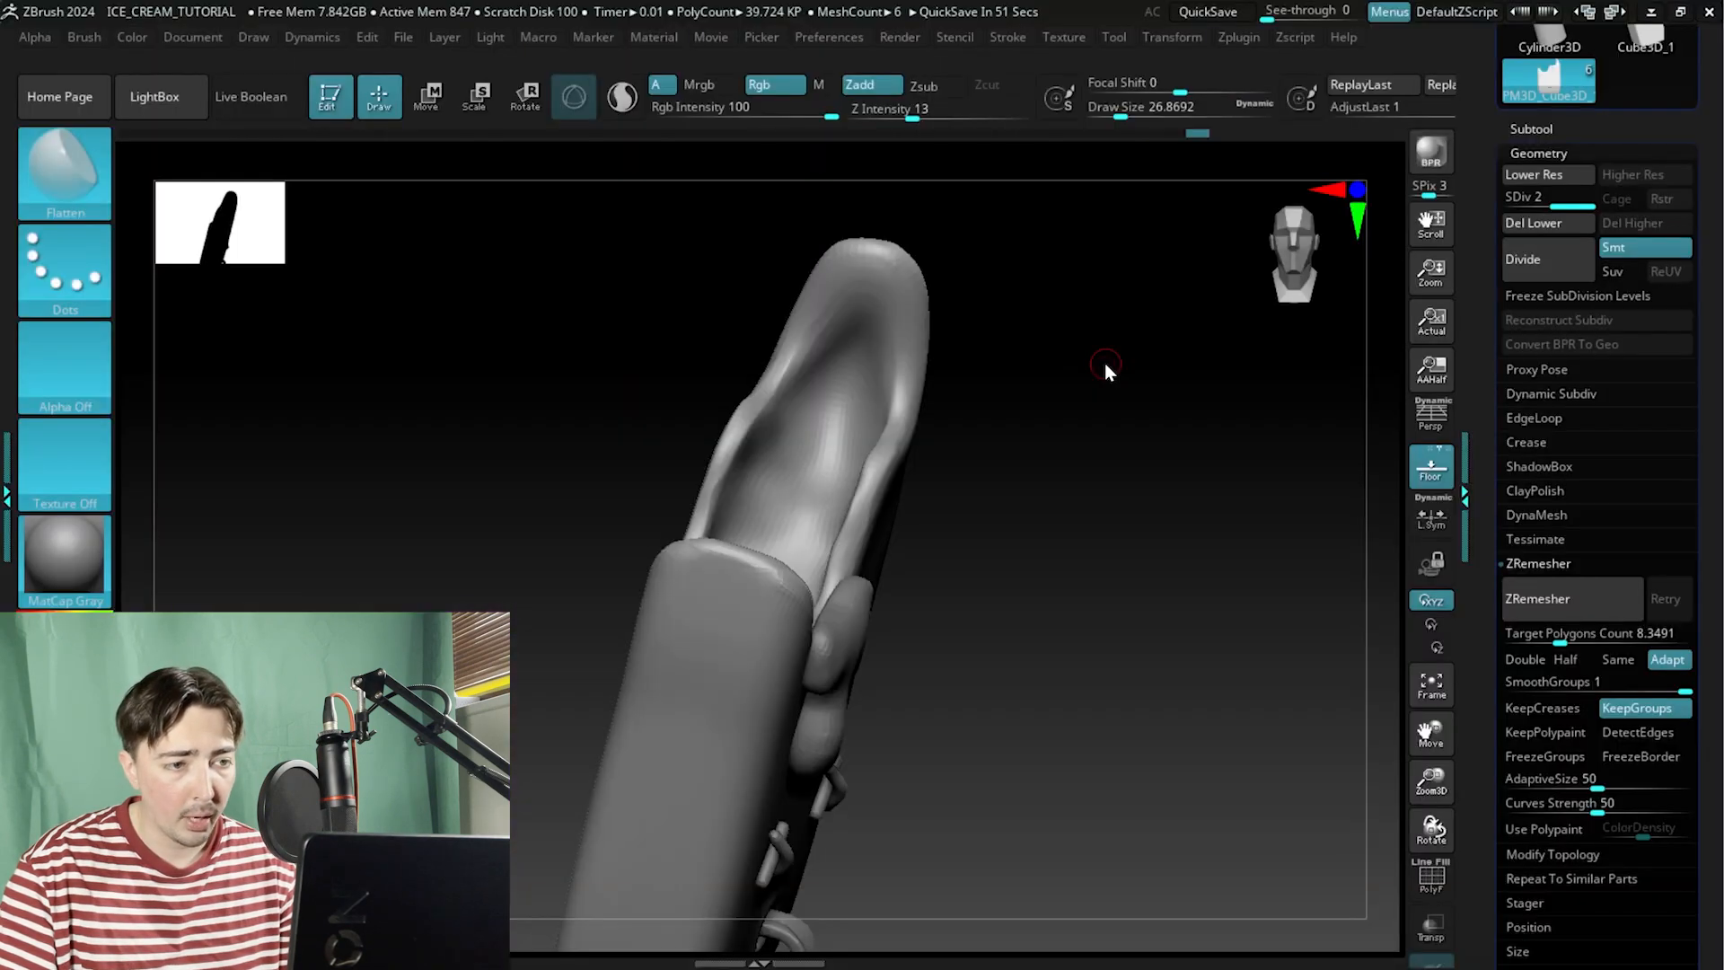
Isolate the inner bite polygroup to examine its shape from several angles, then show the whole body again.
drag(1104, 369, 987, 354)
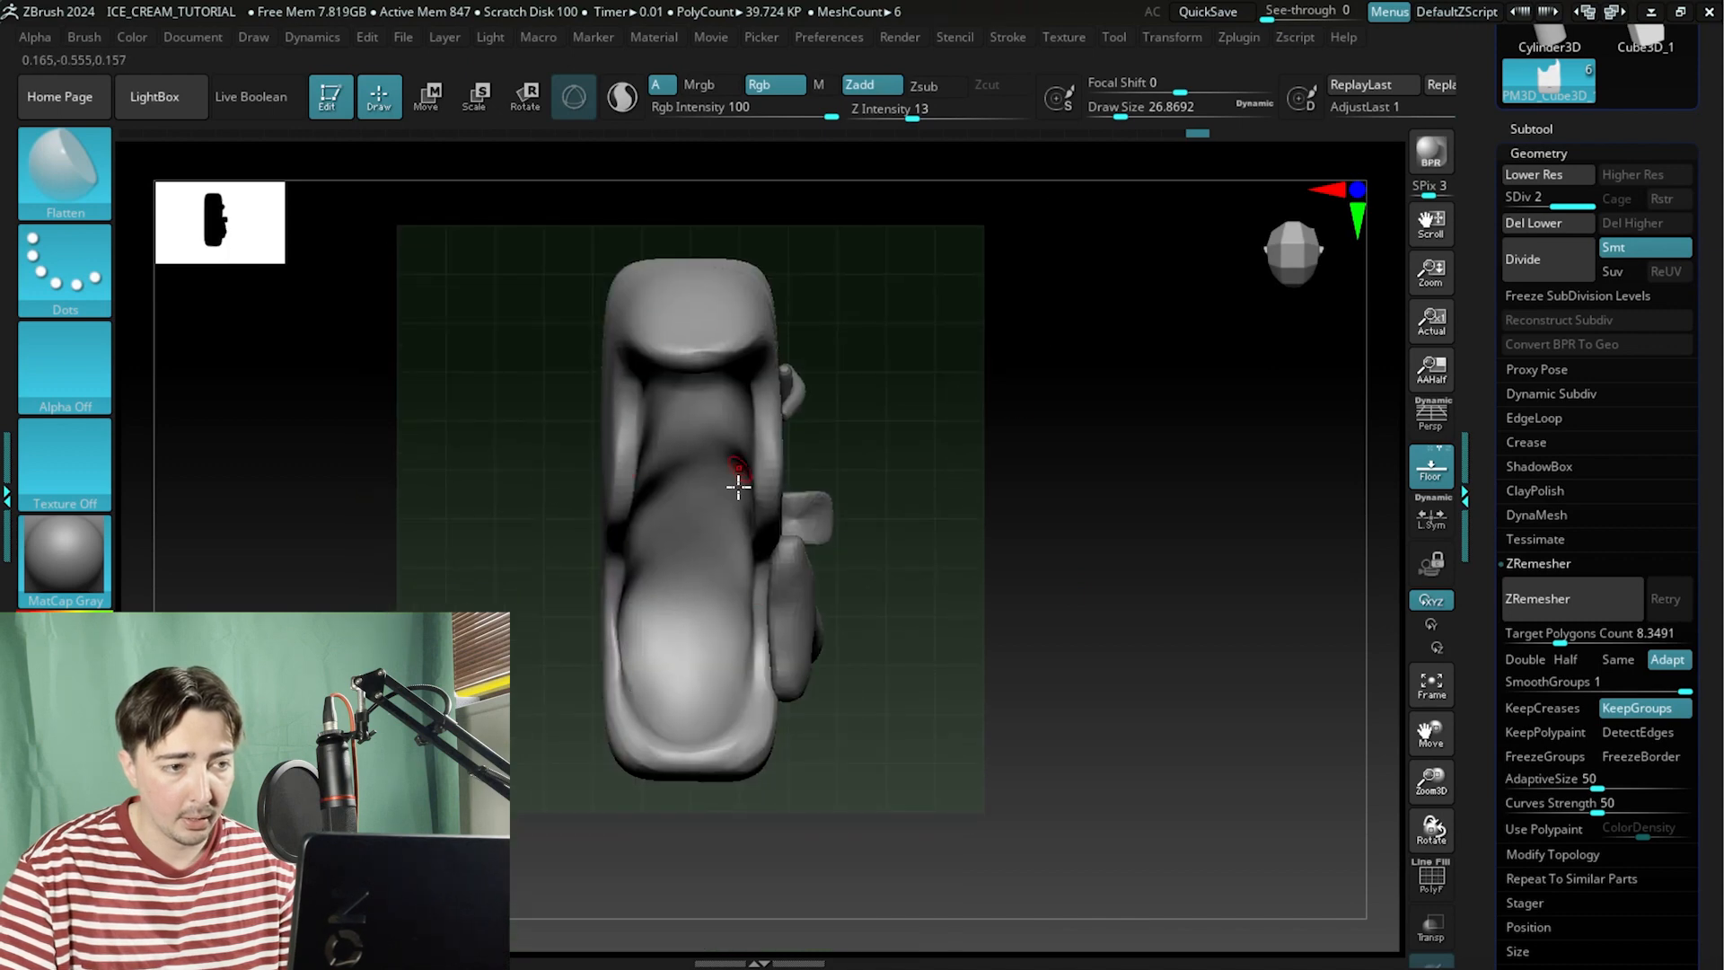
drag(738, 486, 602, 503)
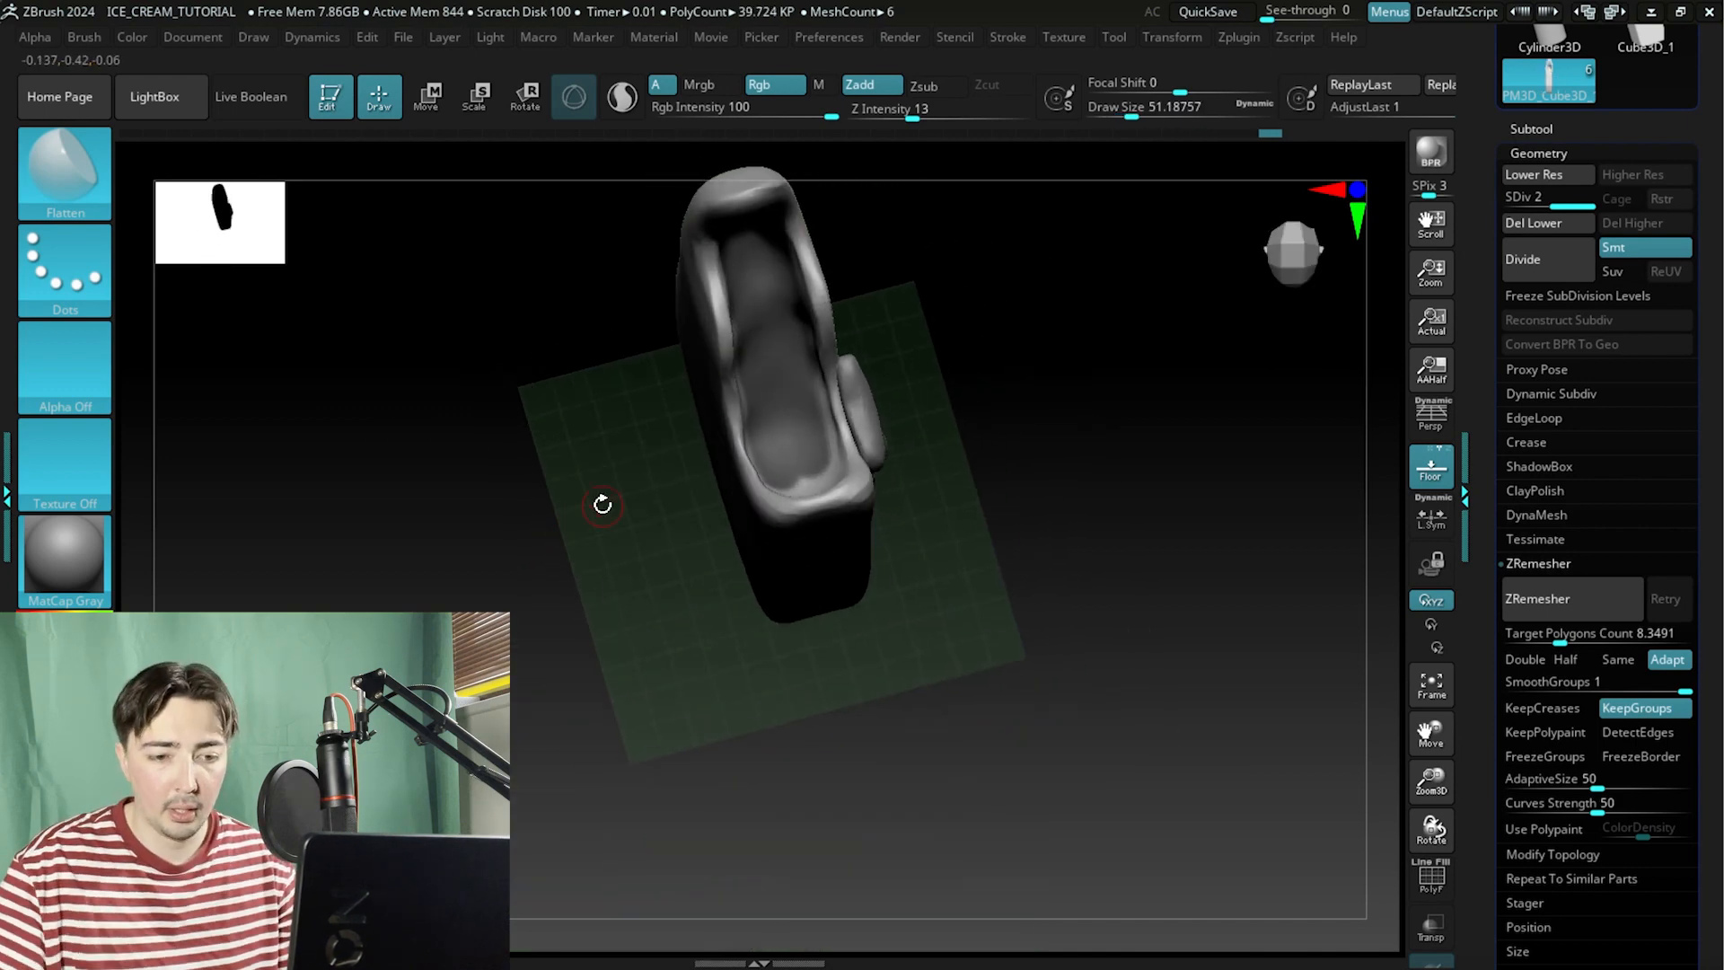
click(1431, 878)
mouse_move(1063, 458)
alt+mouse_down()
mouse_move(1135, 485)
mouse_move(1170, 369)
mouse_move(1078, 355)
mouse_move(1085, 497)
mouse_move(1074, 458)
mouse_move(1097, 466)
mouse_move(1099, 432)
mouse_move(1116, 643)
alt+mouse_up()
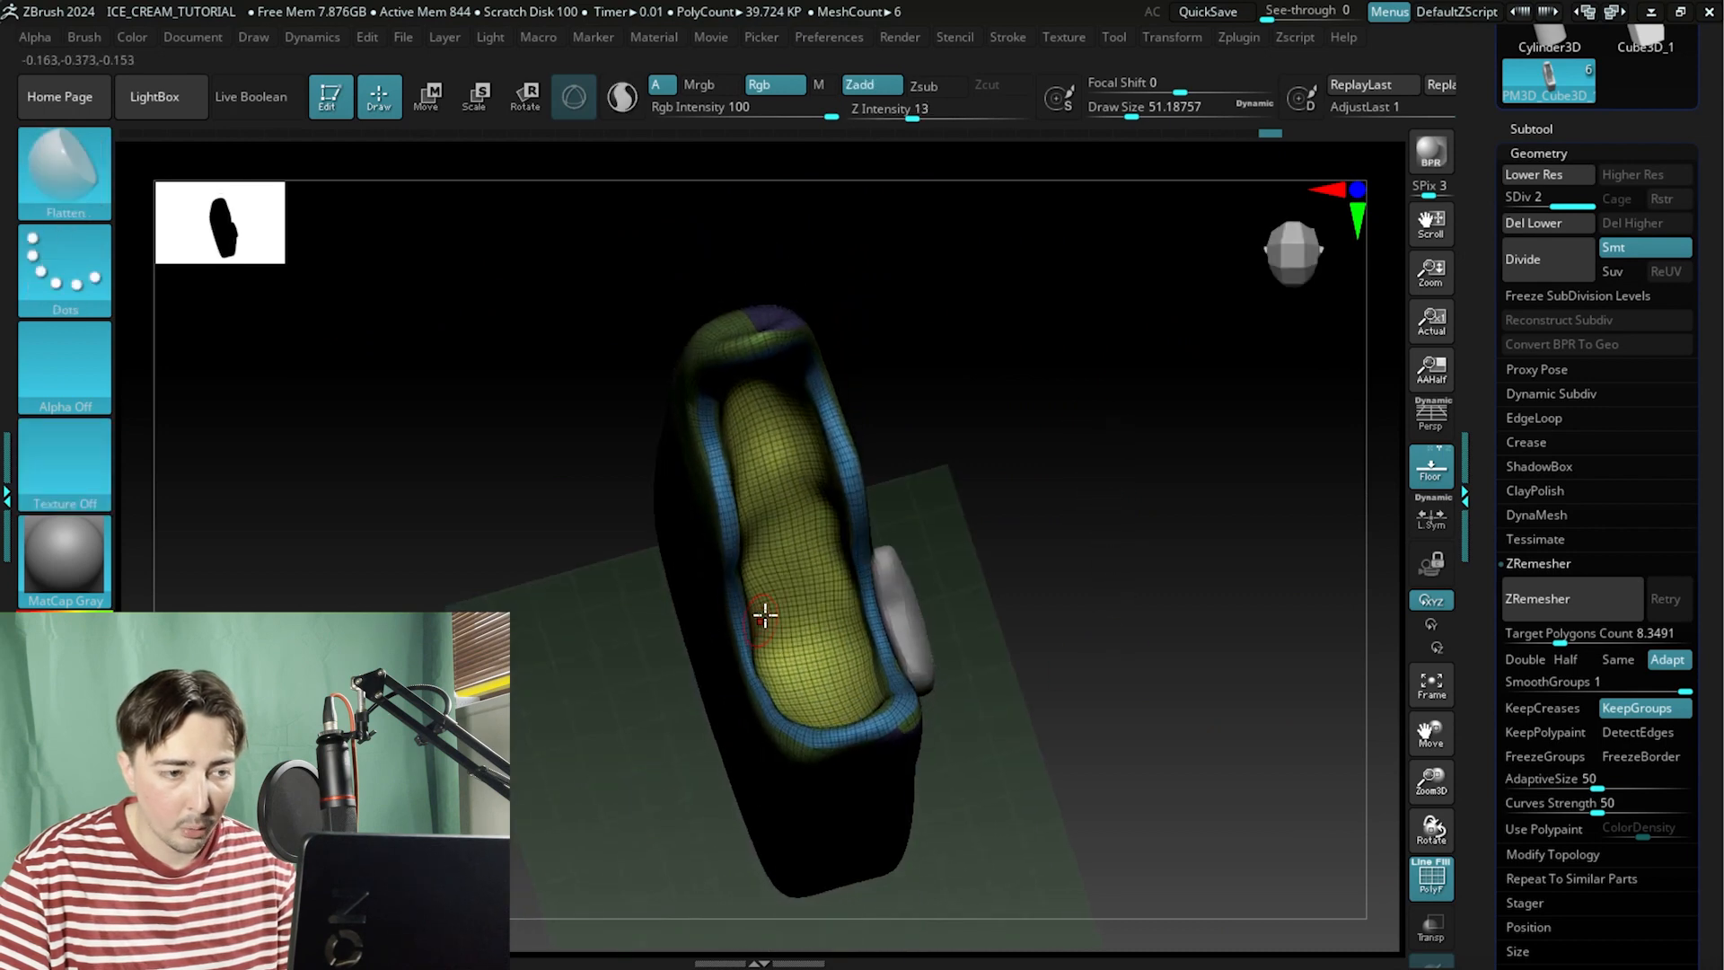
ctrl+shift+click(813, 586)
drag(682, 584, 519, 485)
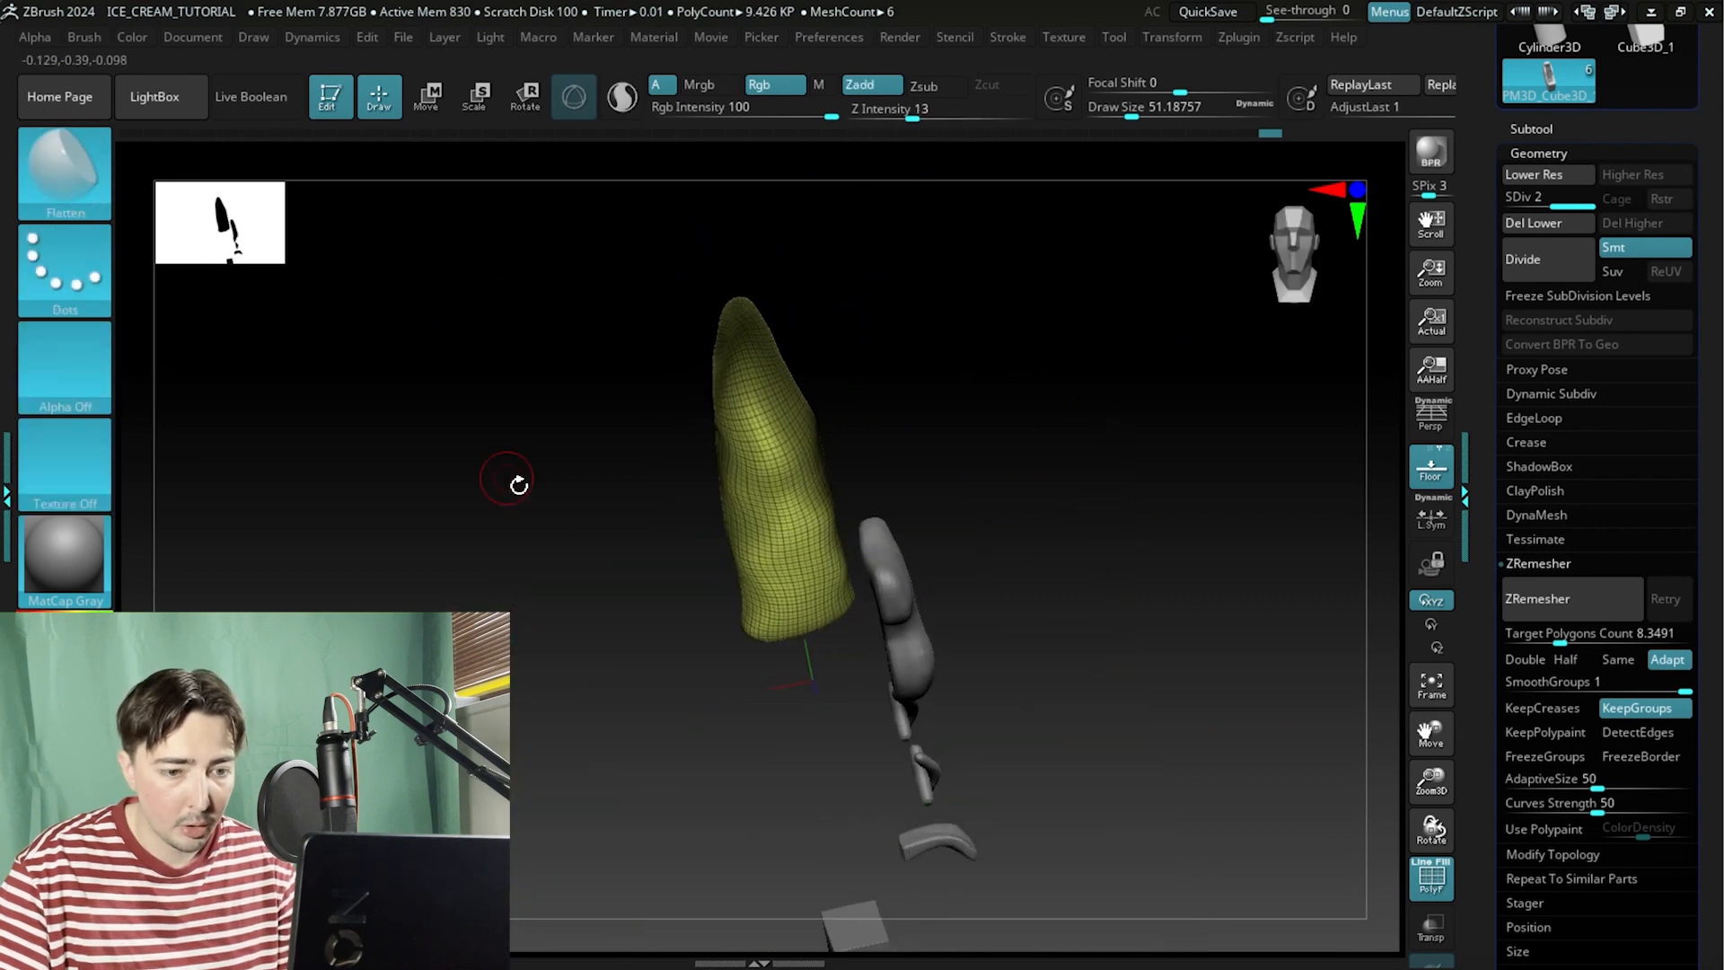
mouse_move(1091, 597)
mouse_down()
mouse_move(1047, 601)
mouse_move(1089, 608)
mouse_up()
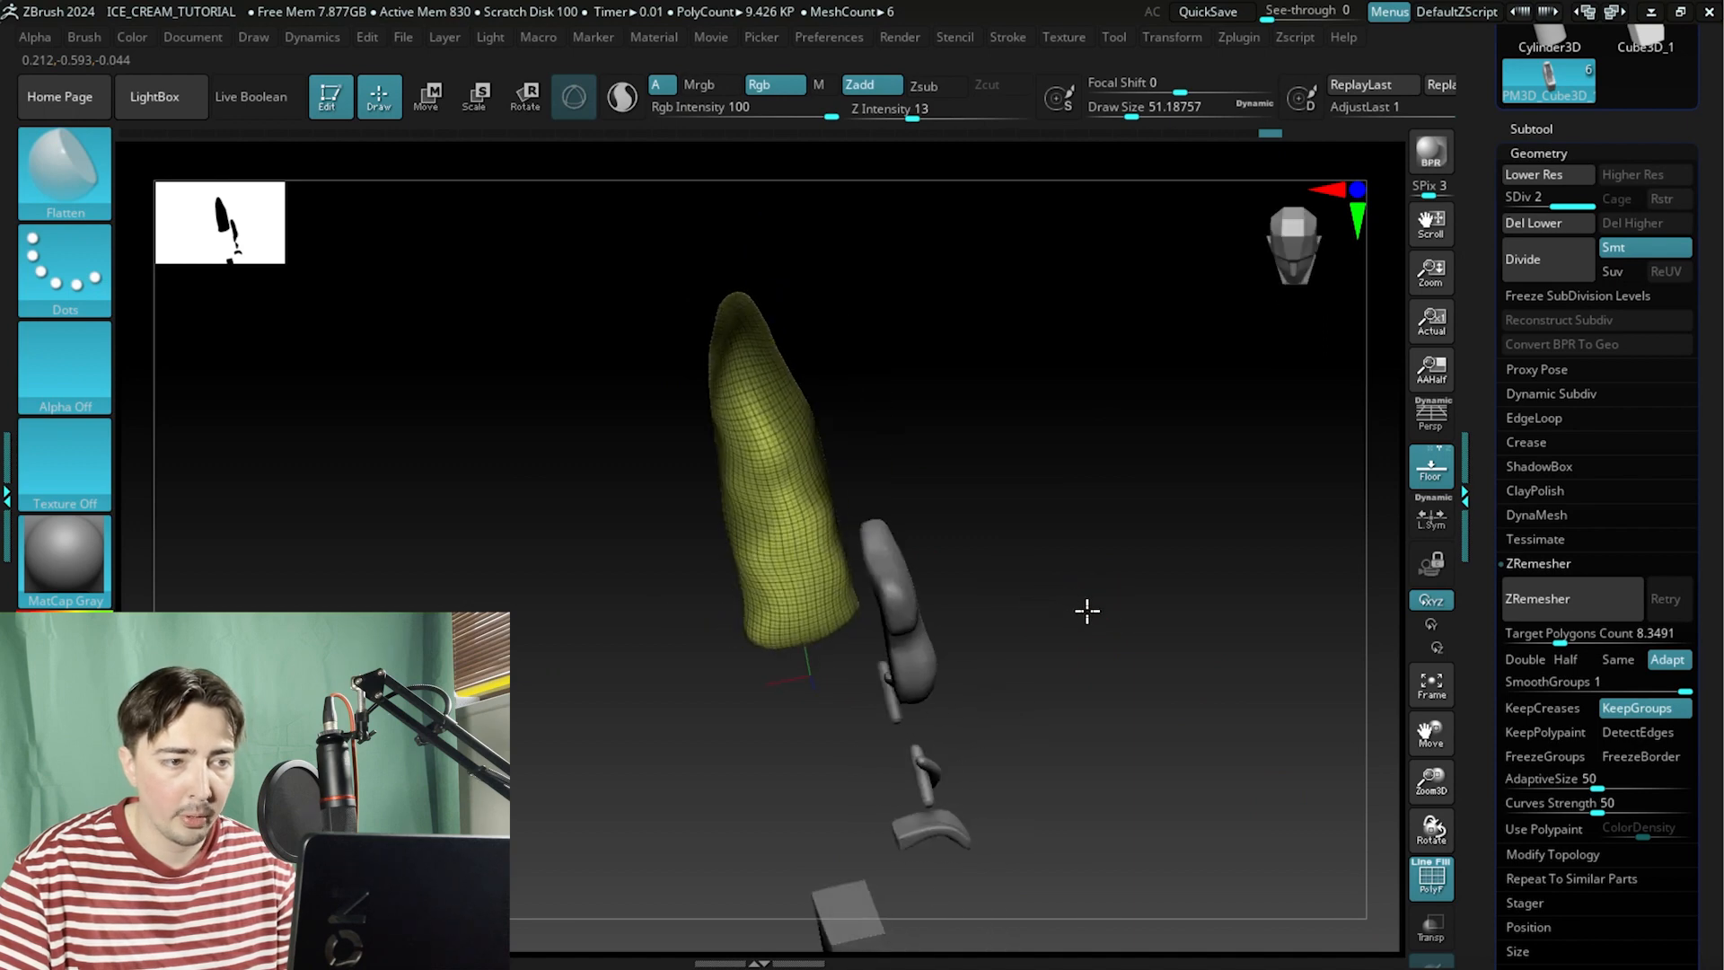
key(ctrl)
drag(1200, 435, 1104, 485)
ctrl+drag(663, 349, 1031, 869)
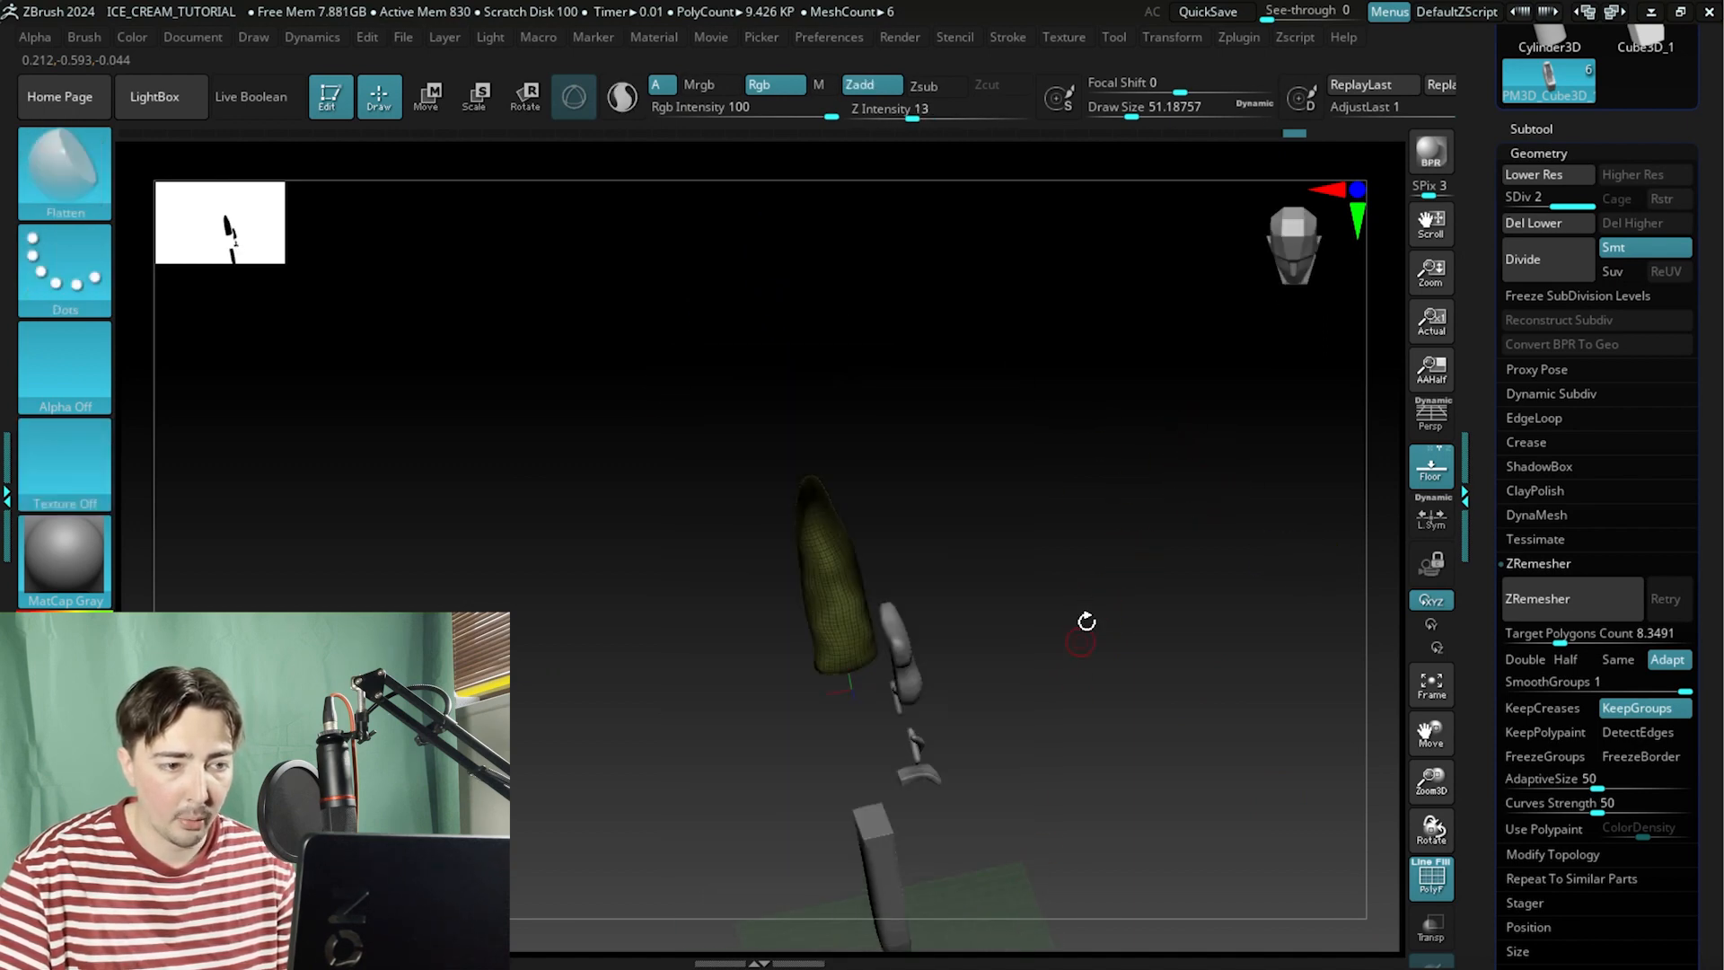
ctrl+shift+click(1185, 524)
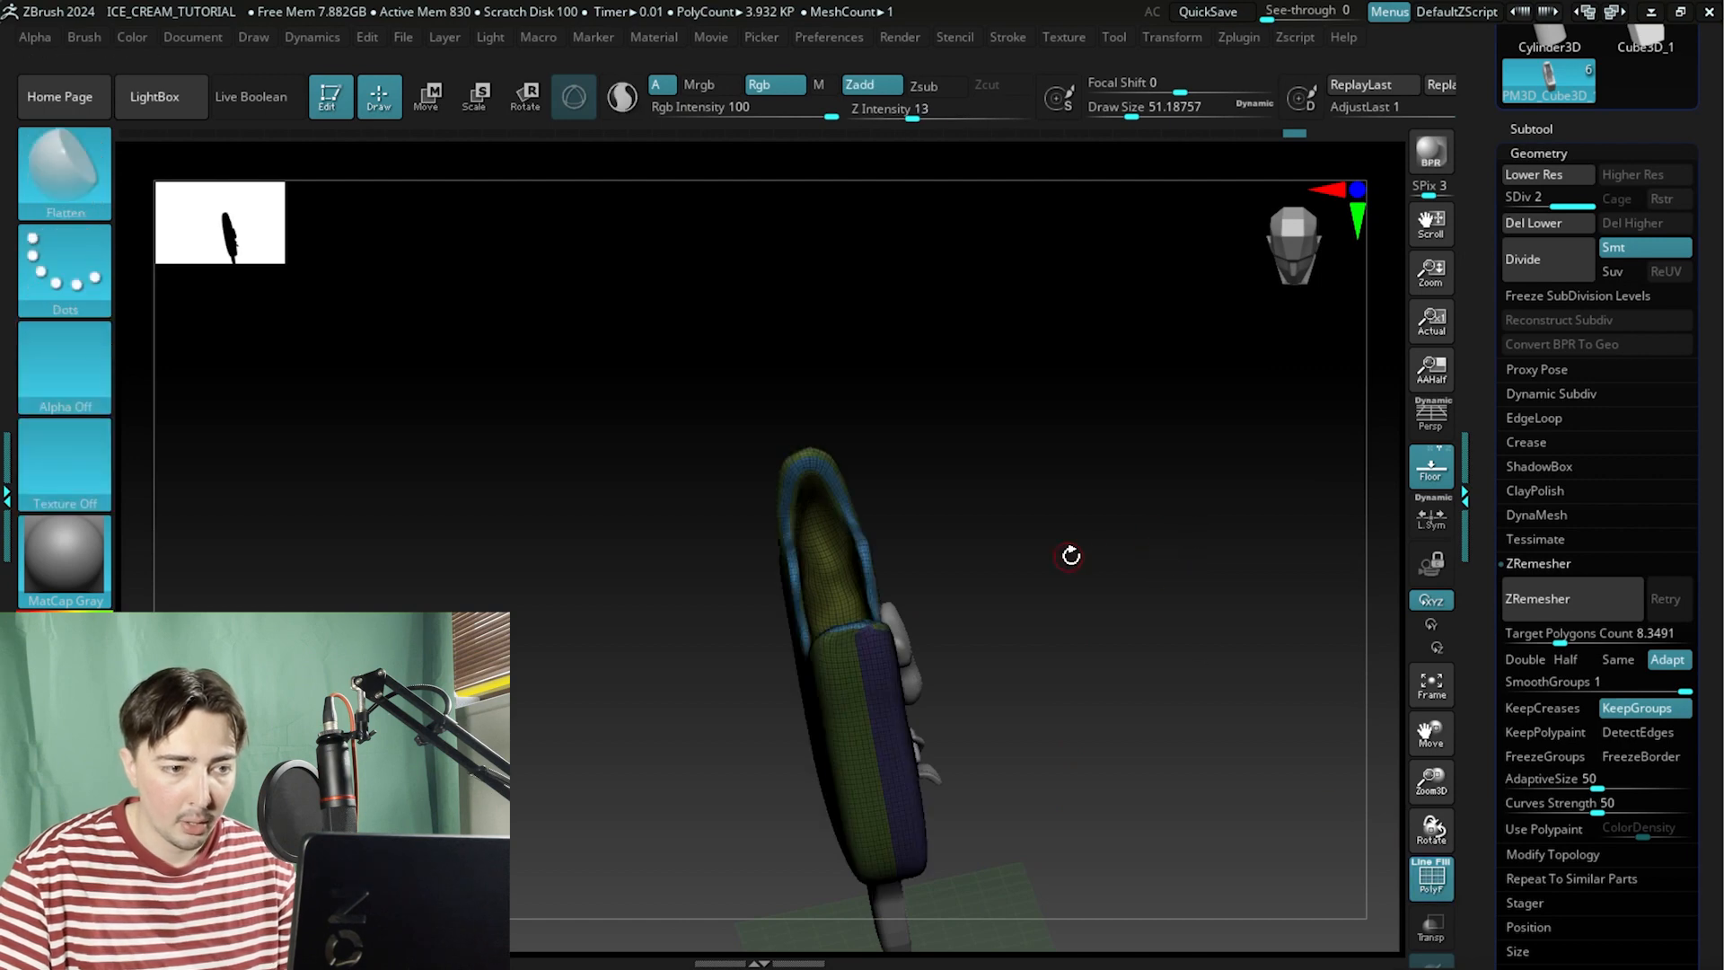
Orbit and zoom around the popsicle body to examine the inner bite surface and its rim.
drag(1071, 556, 983, 550)
drag(593, 523, 631, 573)
alt+drag(631, 573, 620, 684)
mouse_move(358, 503)
mouse_down()
mouse_move(393, 501)
mouse_move(422, 455)
mouse_up()
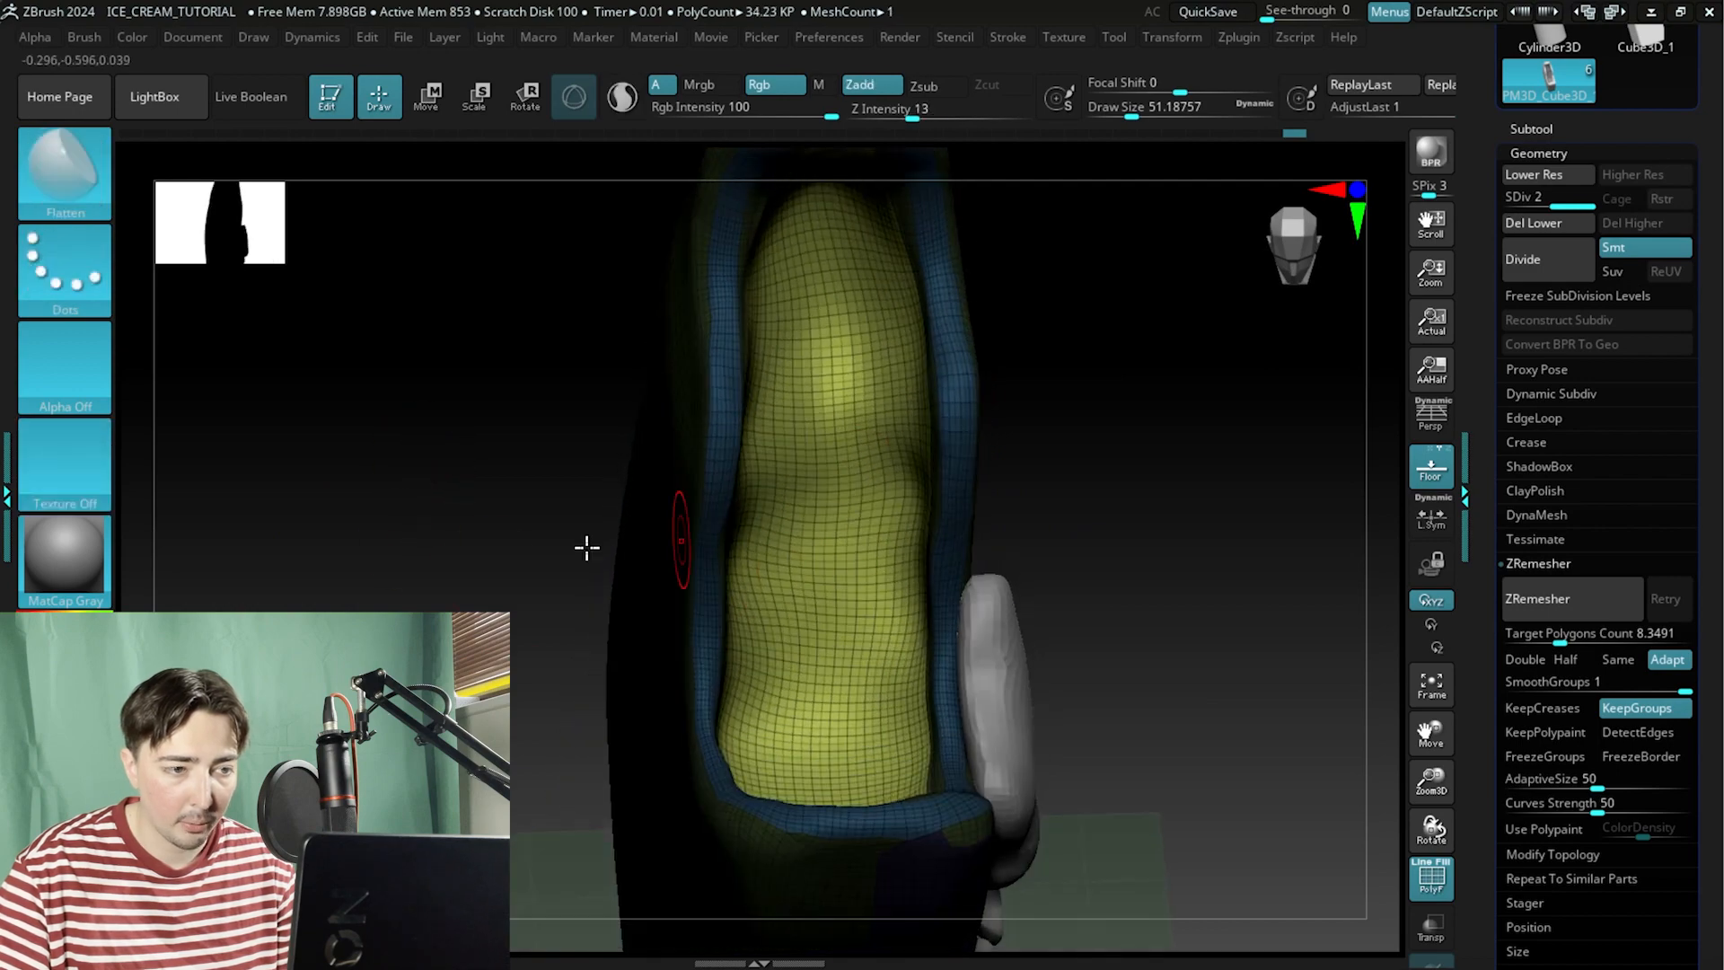
ctrl+click(381, 481)
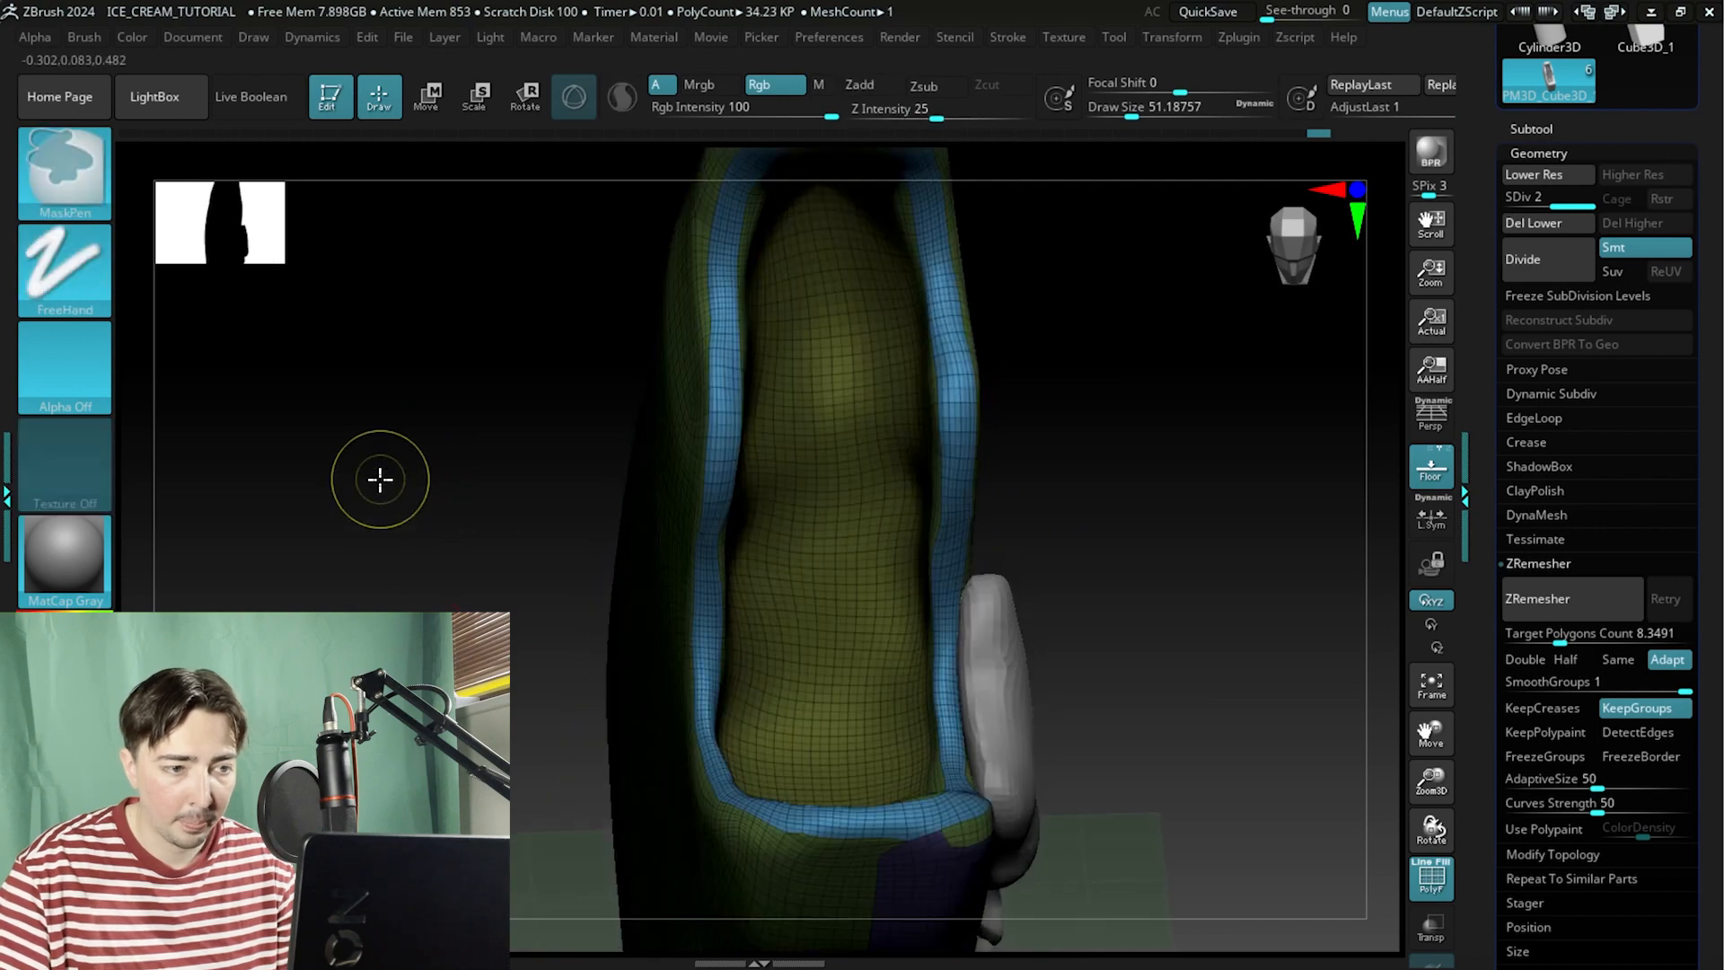
mouse_move(381, 483)
mouse_down()
mouse_move(381, 562)
mouse_move(354, 557)
mouse_move(382, 577)
mouse_move(816, 739)
mouse_move(1209, 635)
mouse_move(1099, 660)
mouse_up()
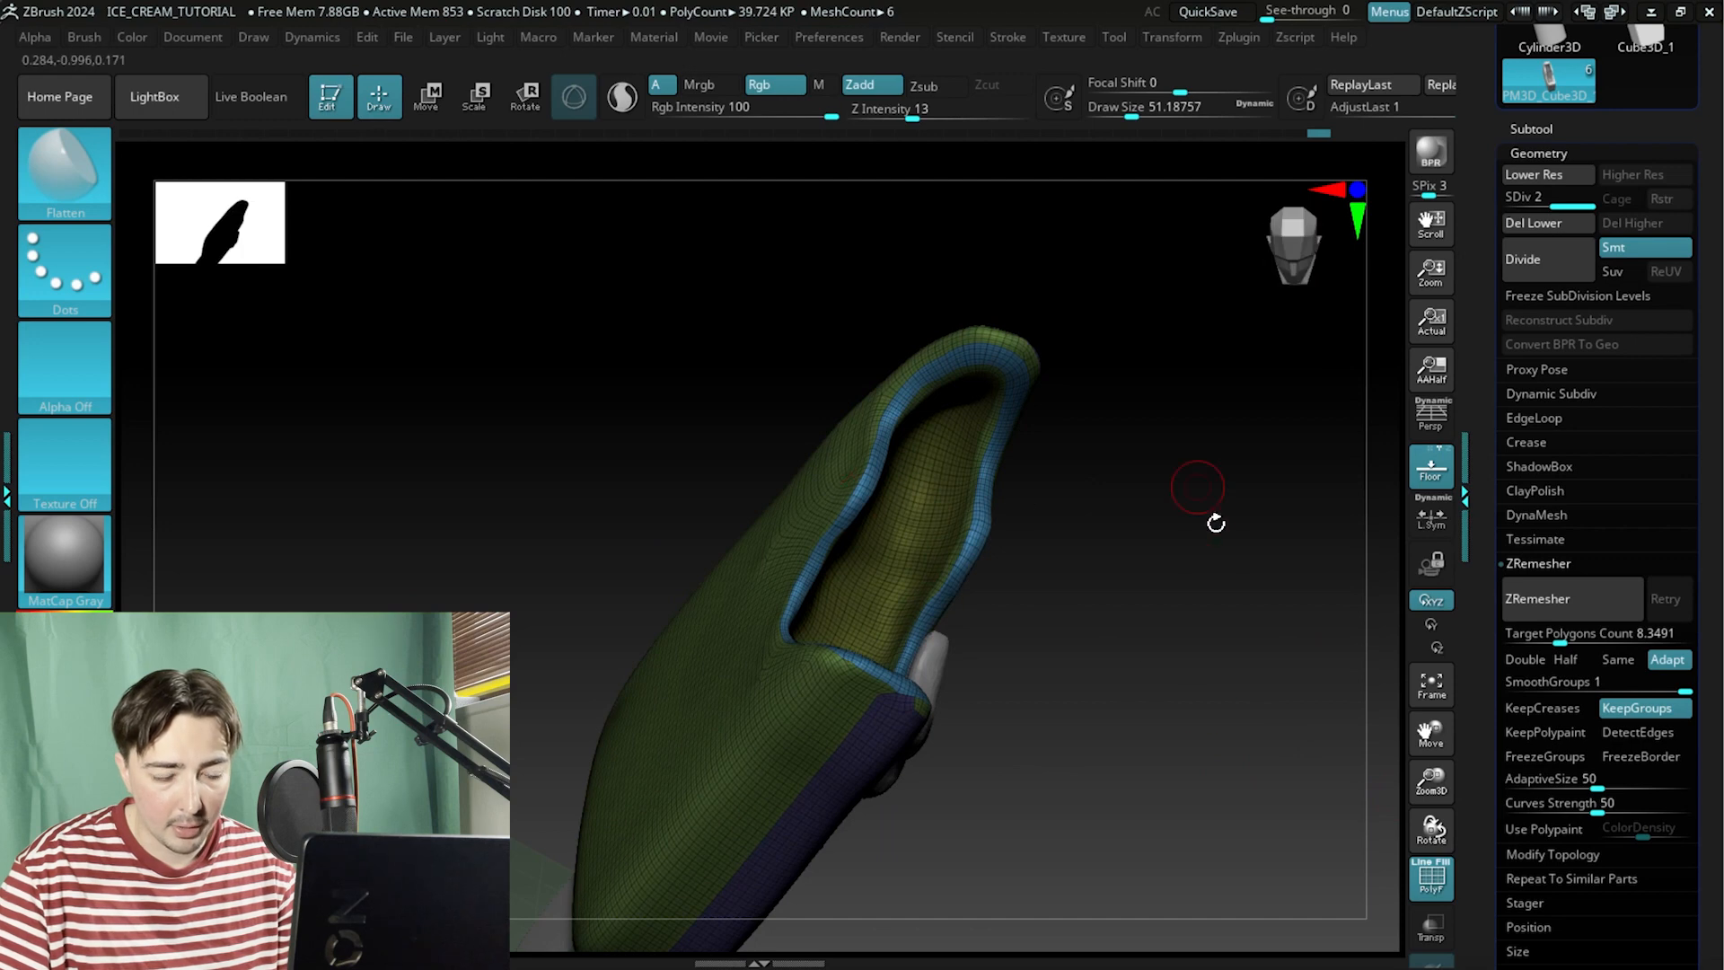
drag(1216, 522, 1086, 515)
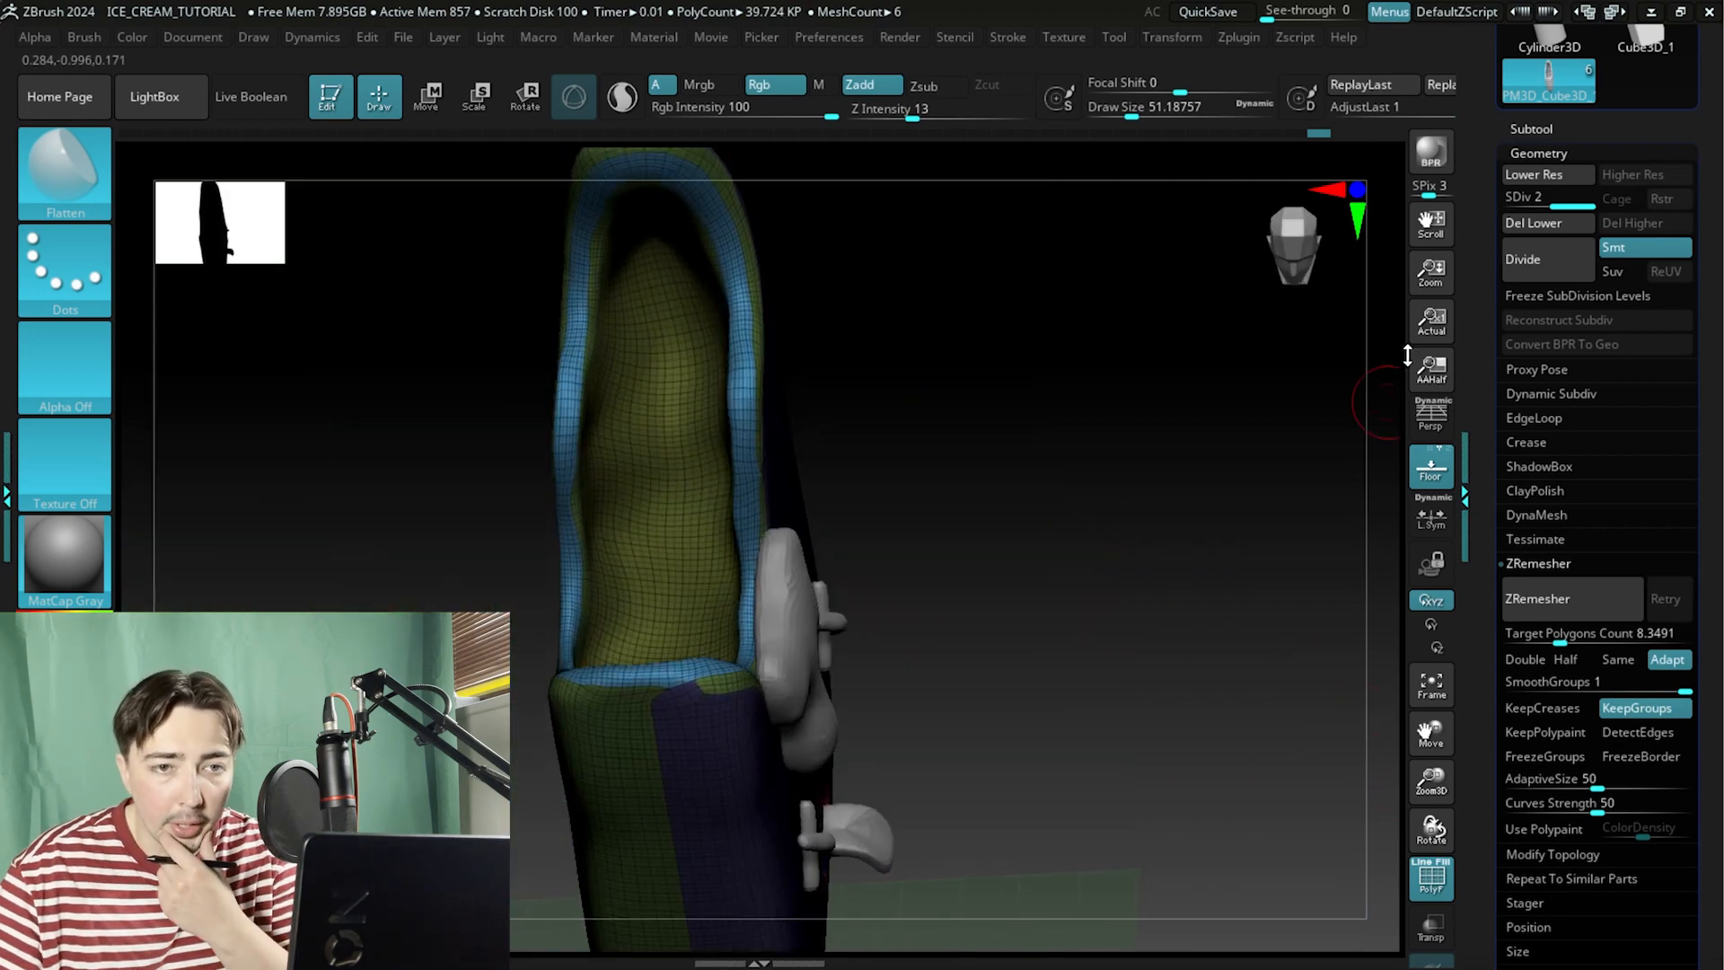
Open the subtool Extract options and preview extracting the inner bite surface as a shell.
drag(1495, 481, 1495, 362)
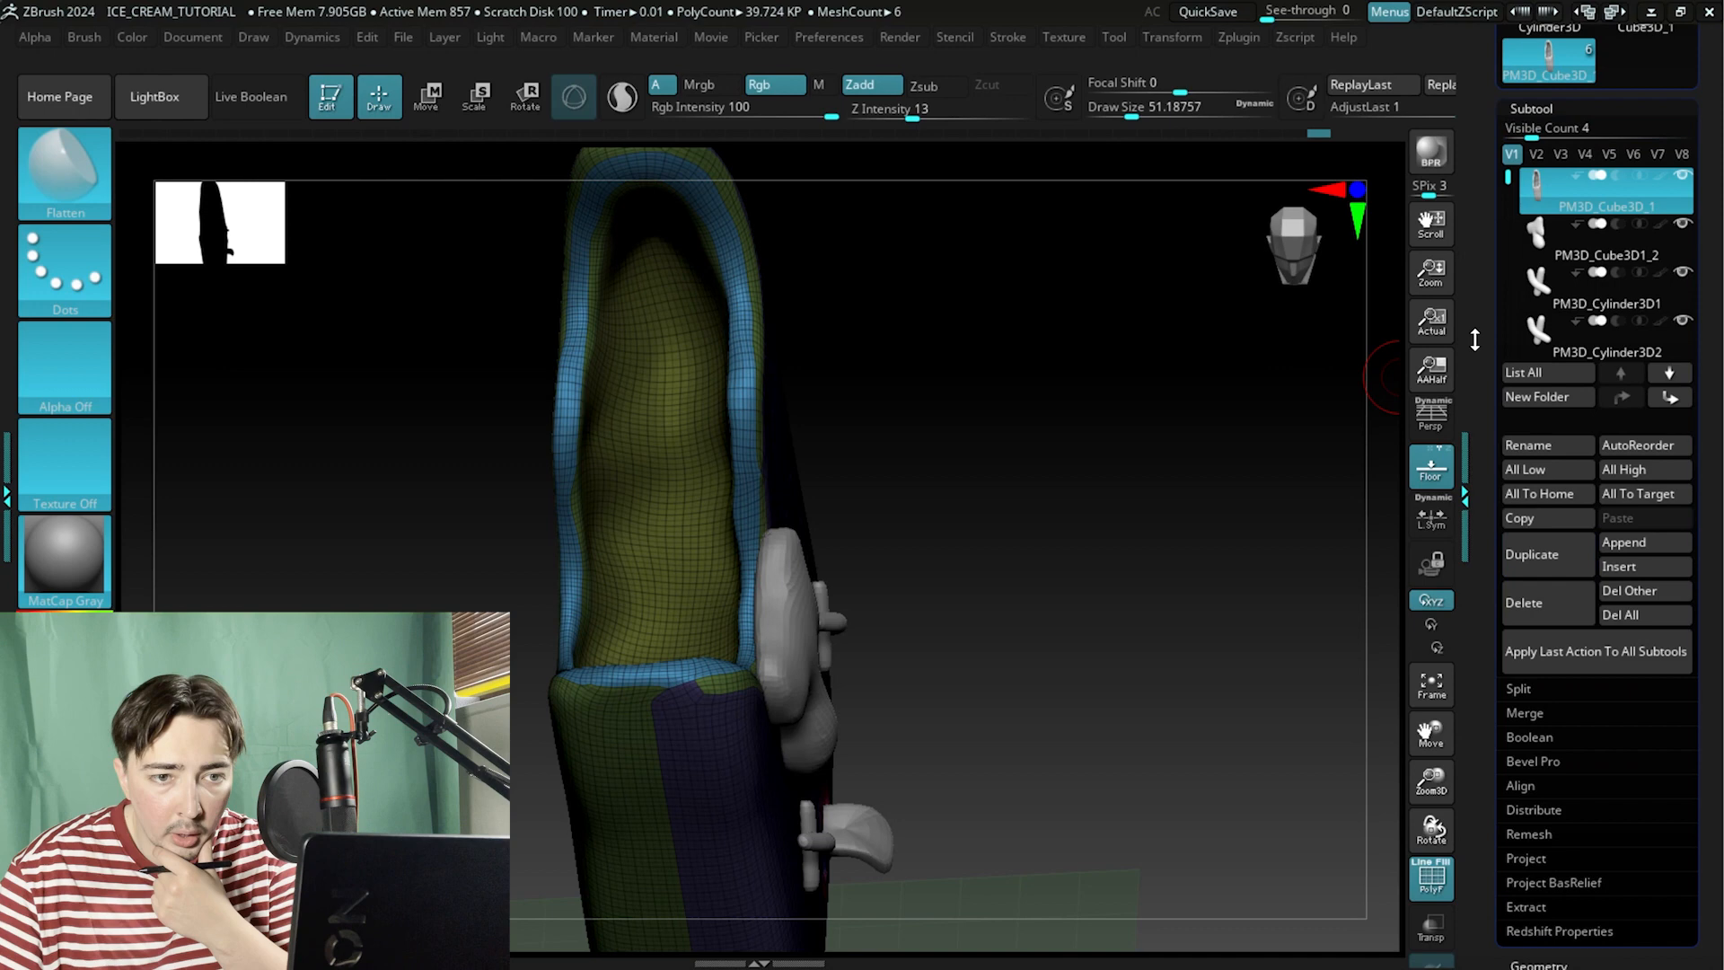
drag(1474, 340, 1481, 285)
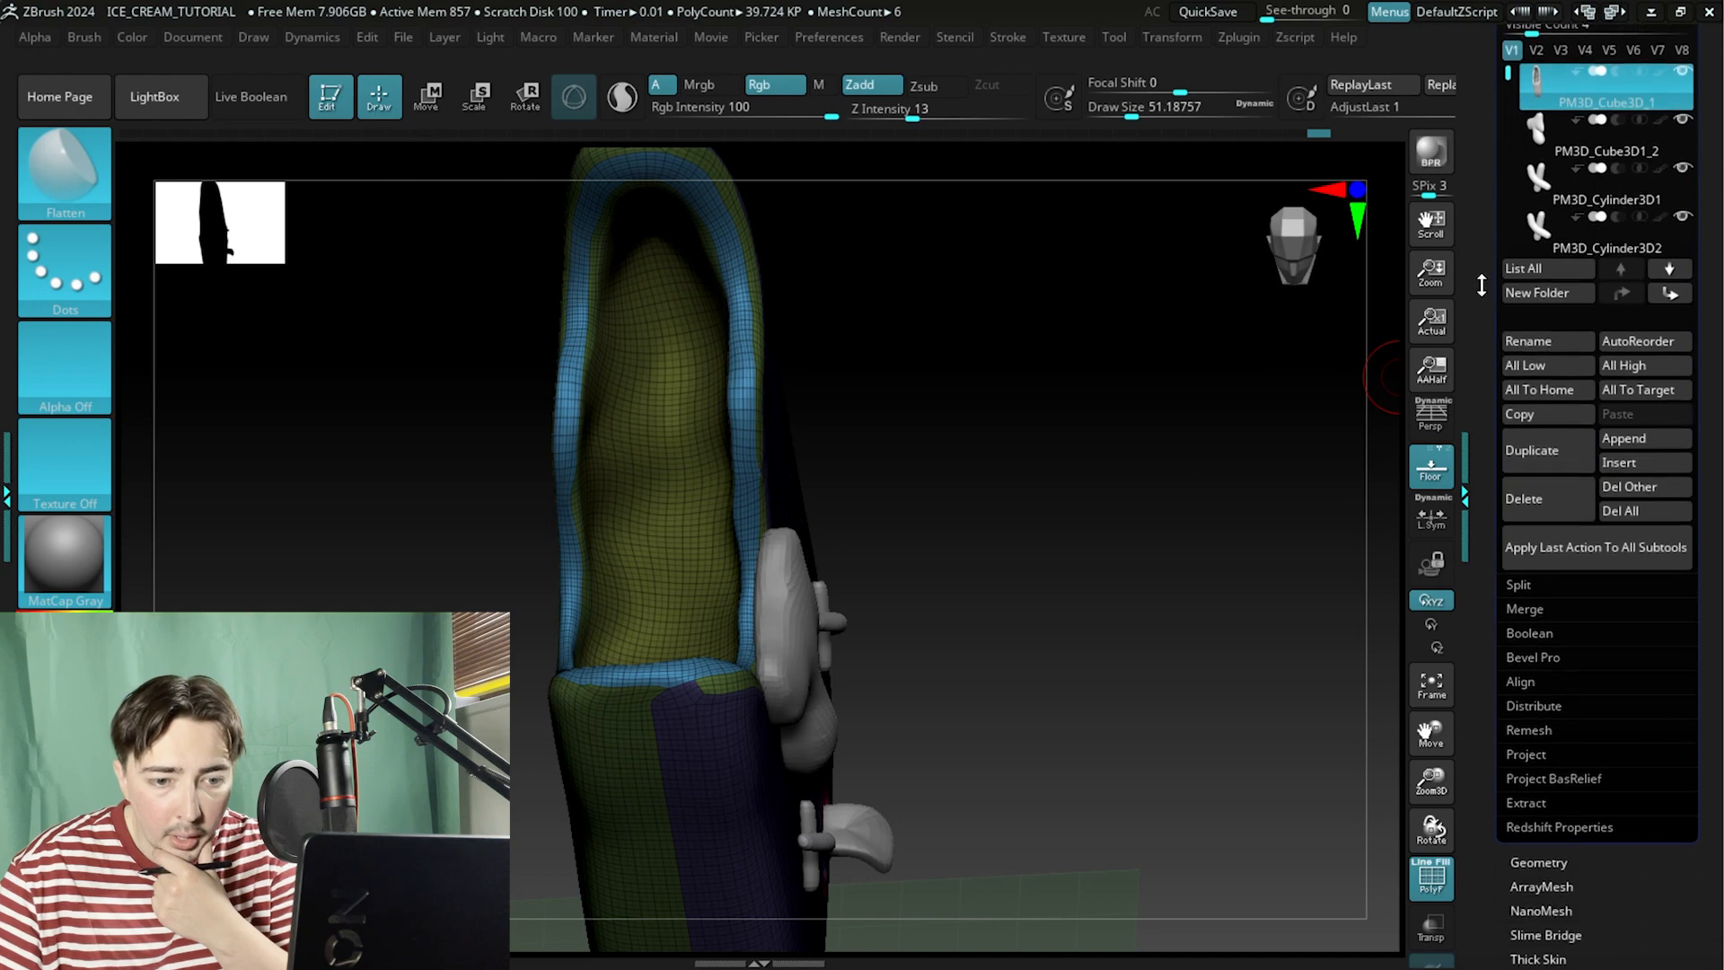
click(1536, 803)
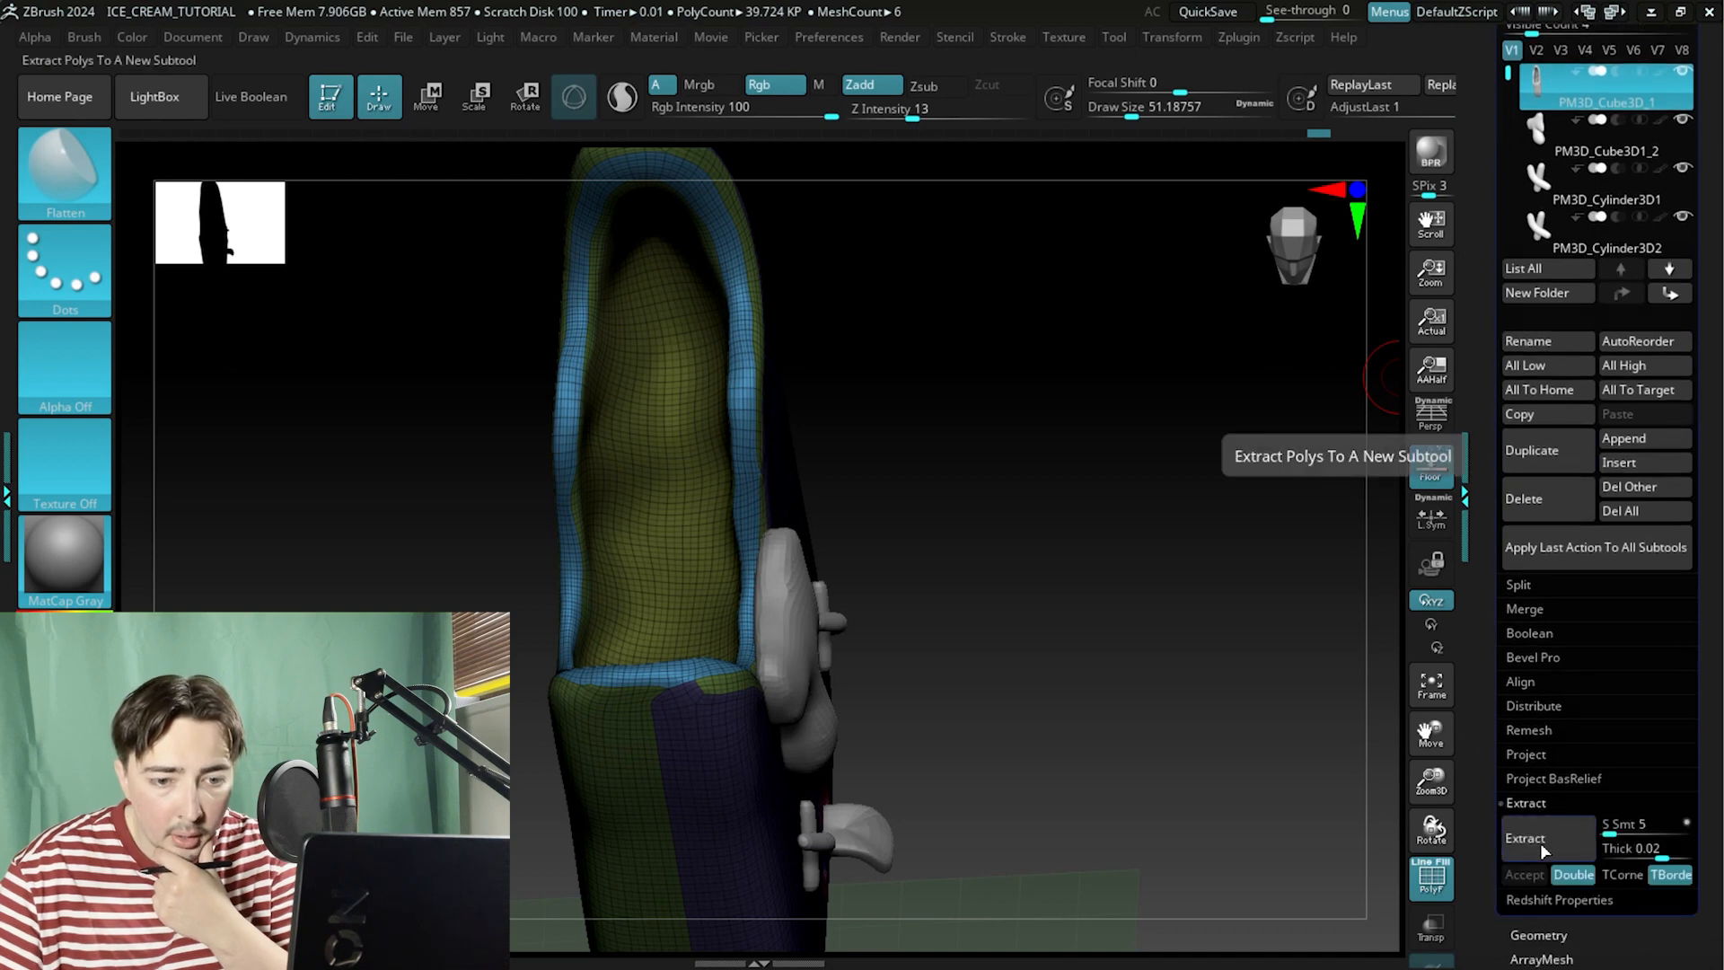
click(1534, 844)
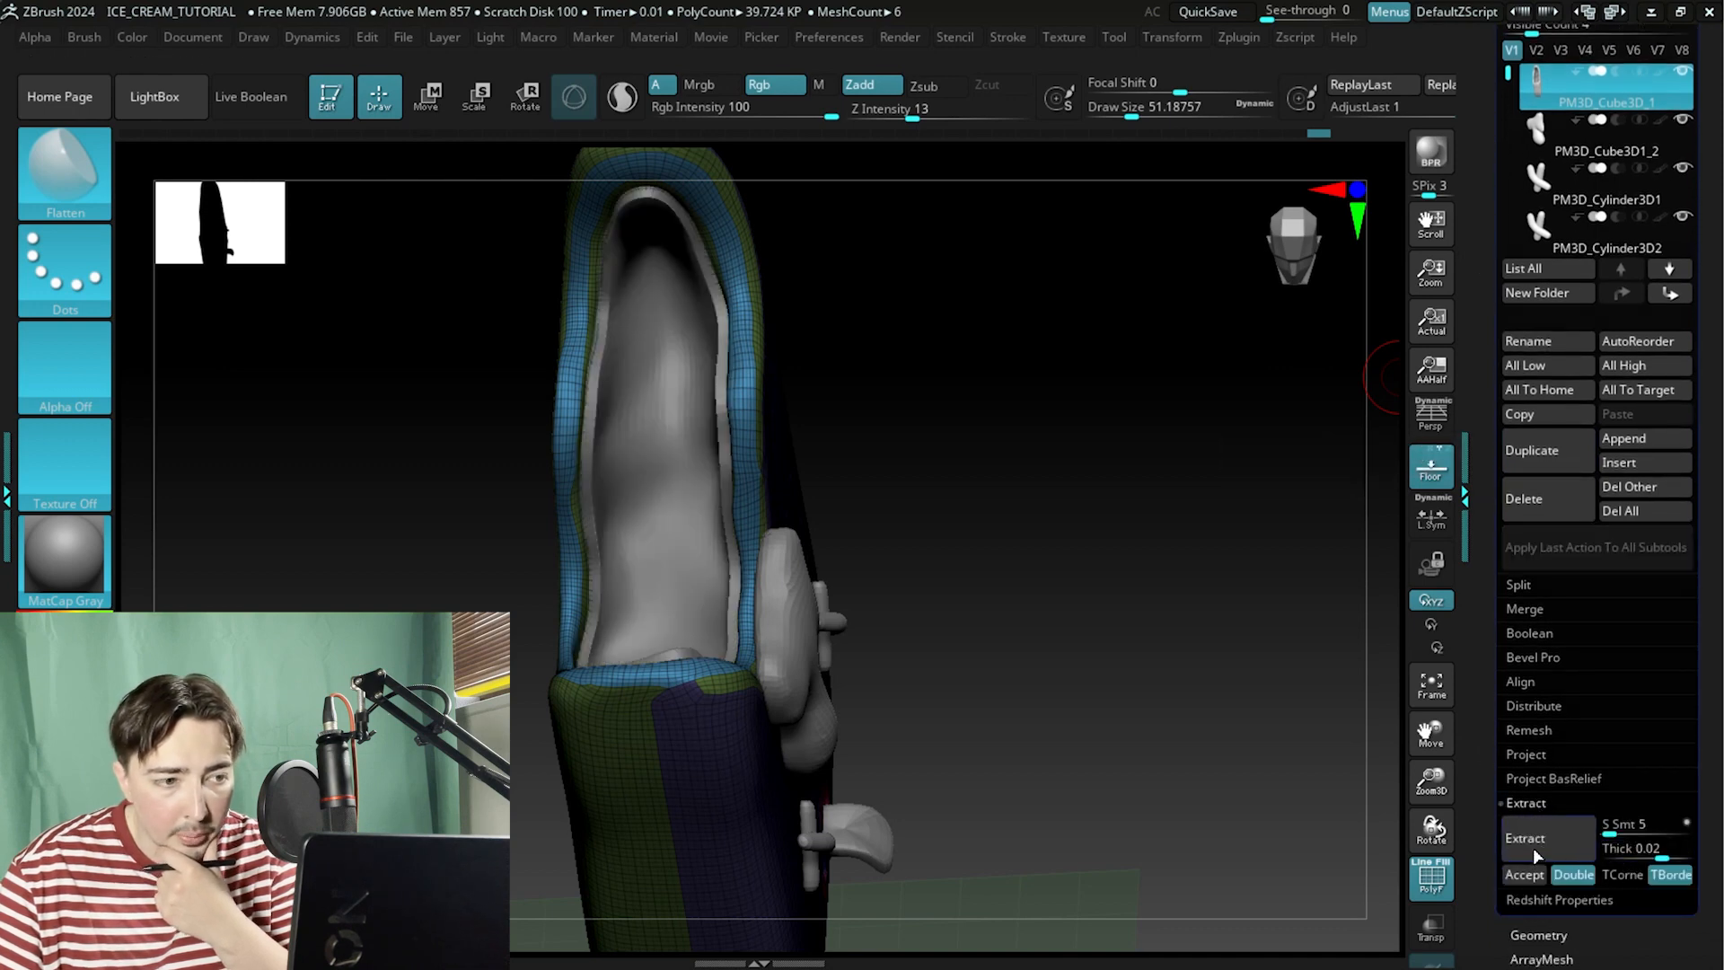
drag(1029, 526, 1383, 773)
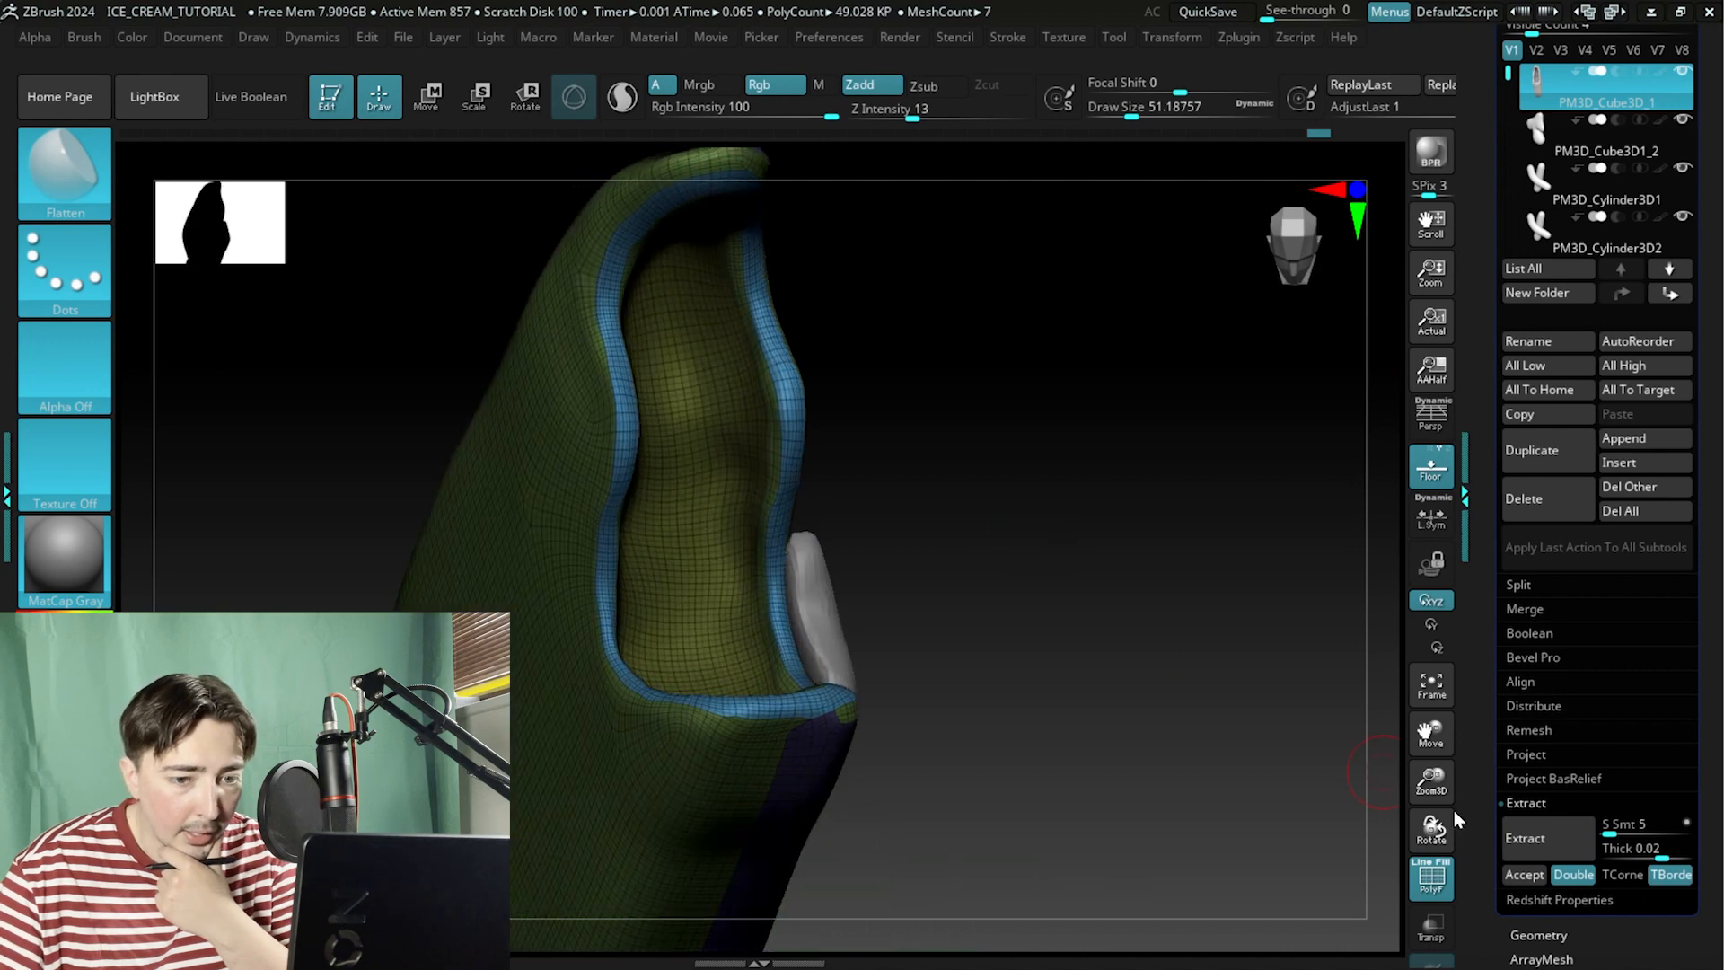
click(1571, 855)
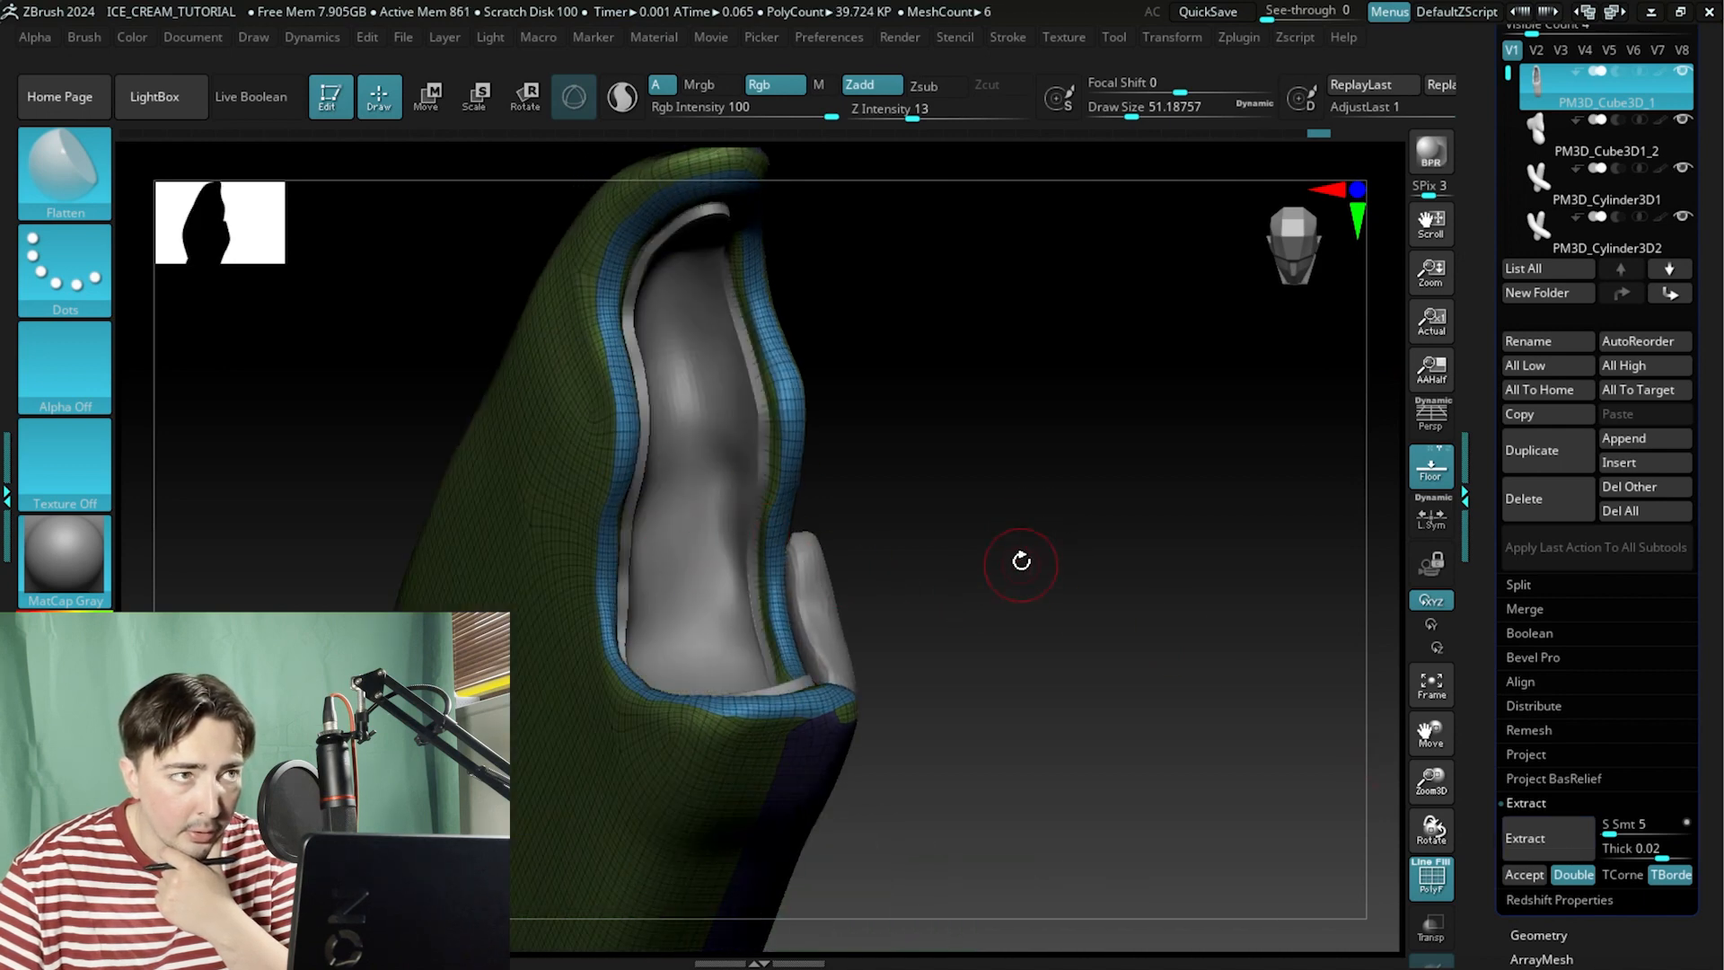
mouse_move(1005, 547)
mouse_down()
mouse_move(950, 527)
mouse_move(987, 543)
mouse_up()
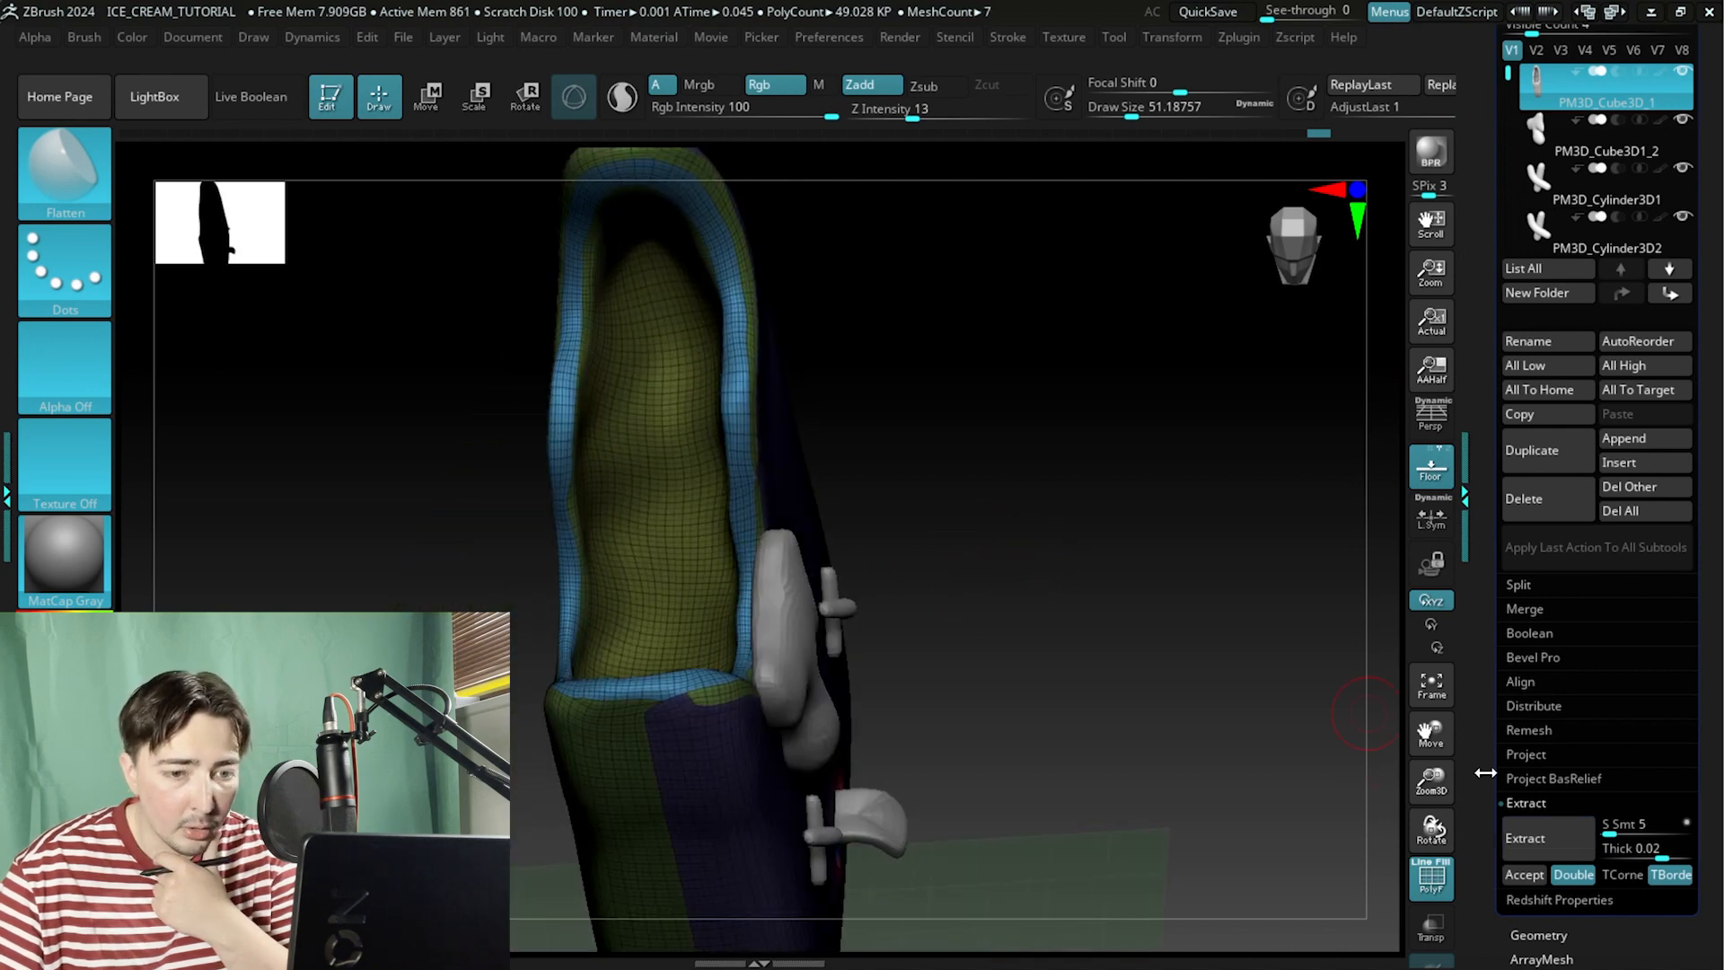
Preview the extraction at thicknesses of 0.0995 and 0.00684, toggling the double-sided option.
click(1513, 840)
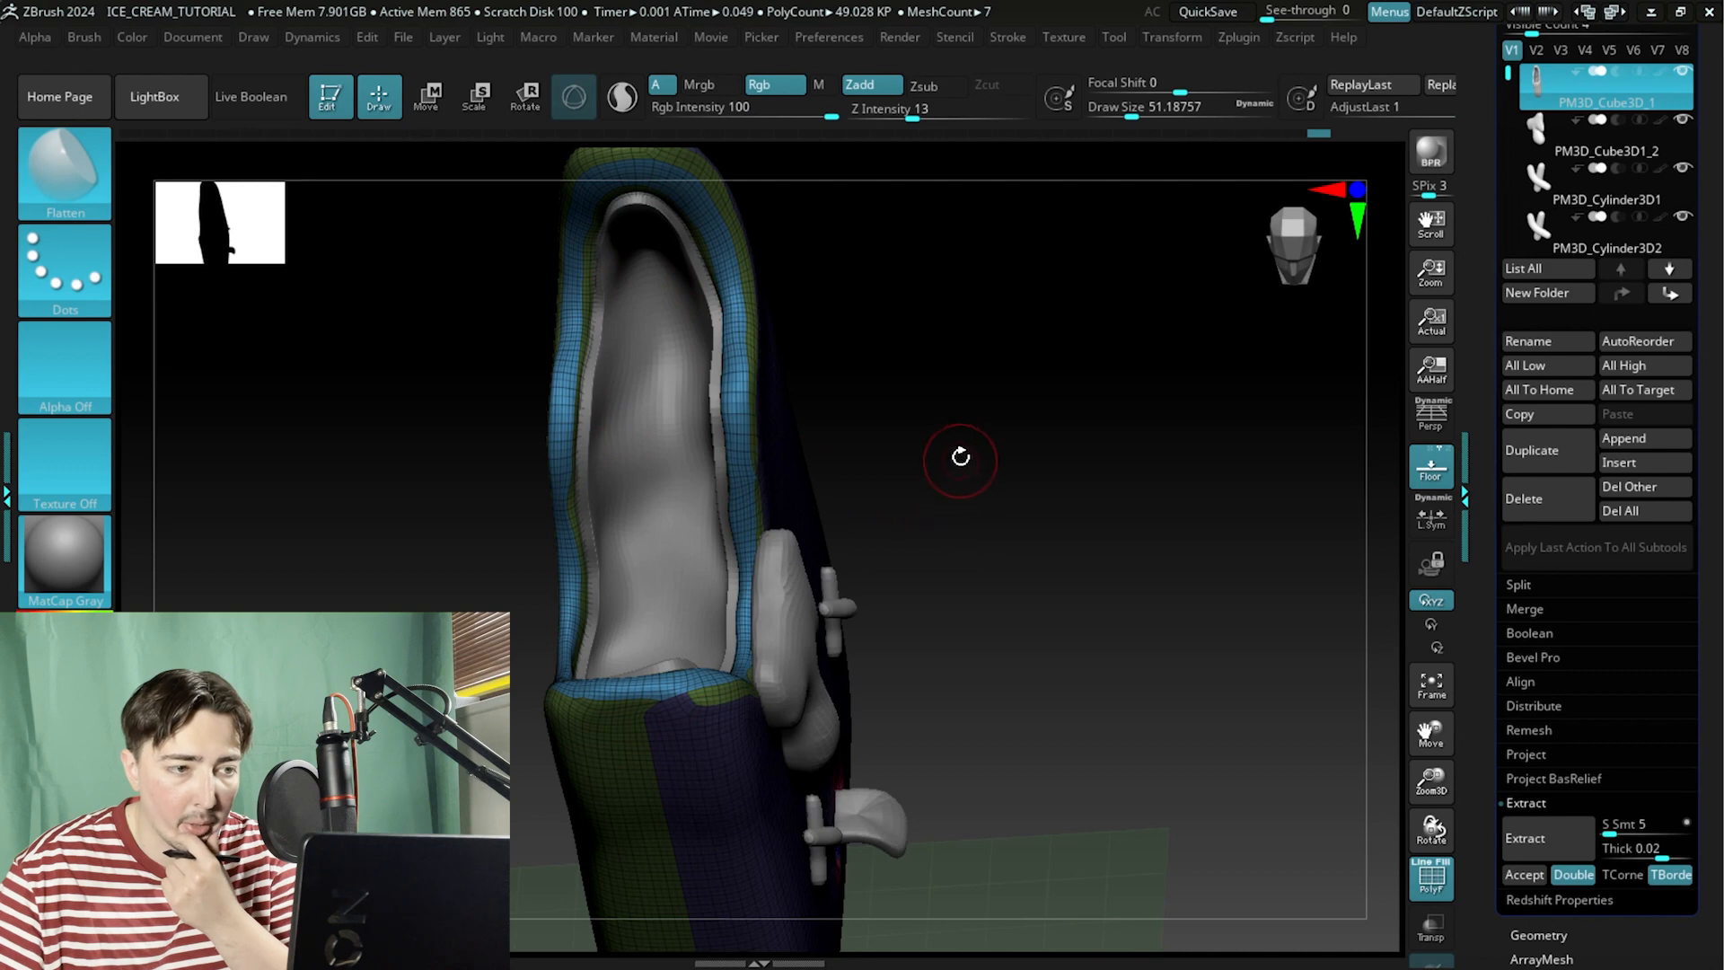
drag(1662, 853, 1669, 853)
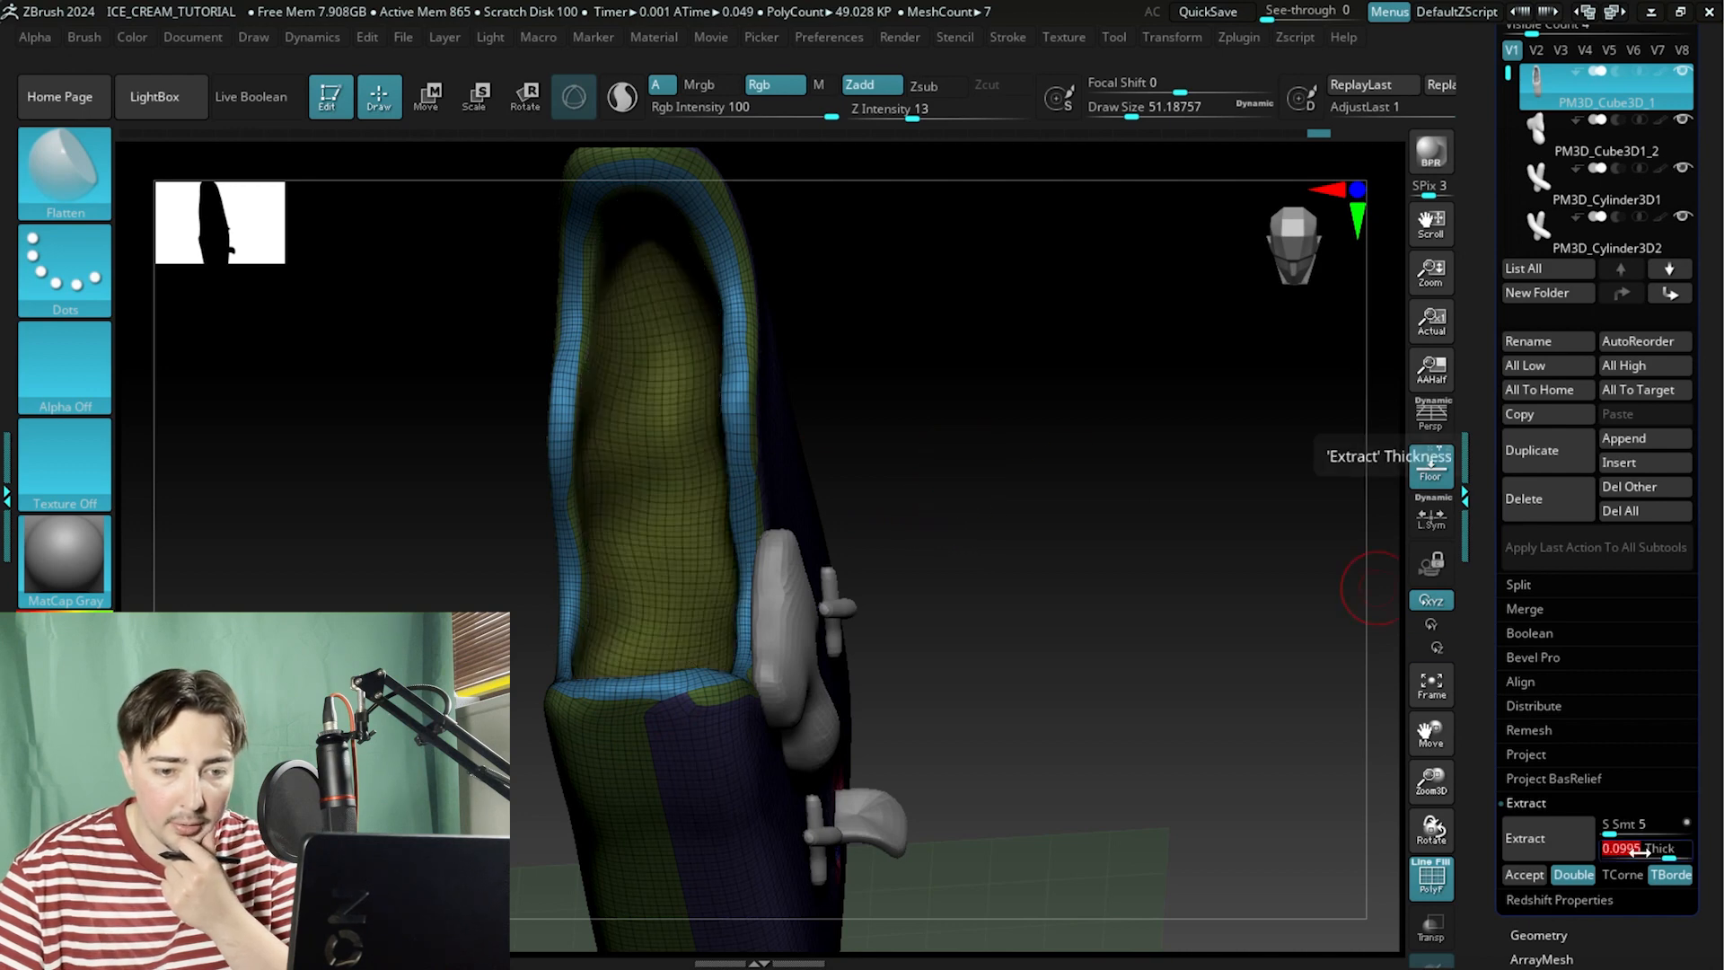
click(1569, 840)
drag(1015, 542, 995, 531)
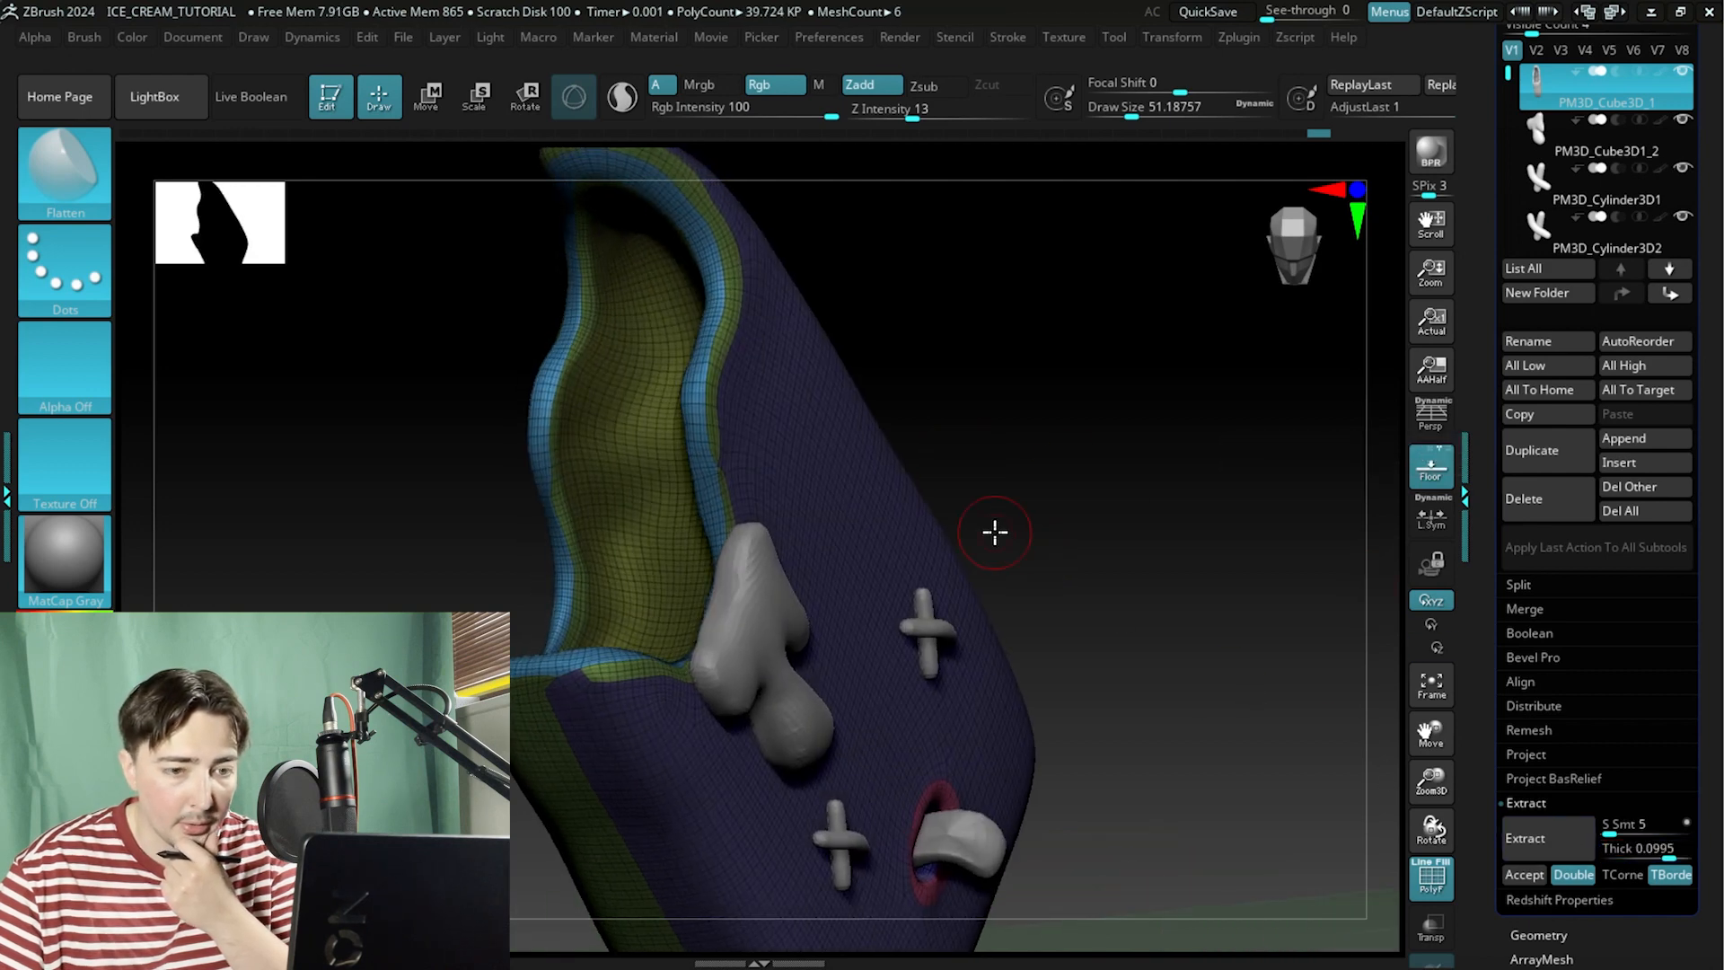
click(1514, 833)
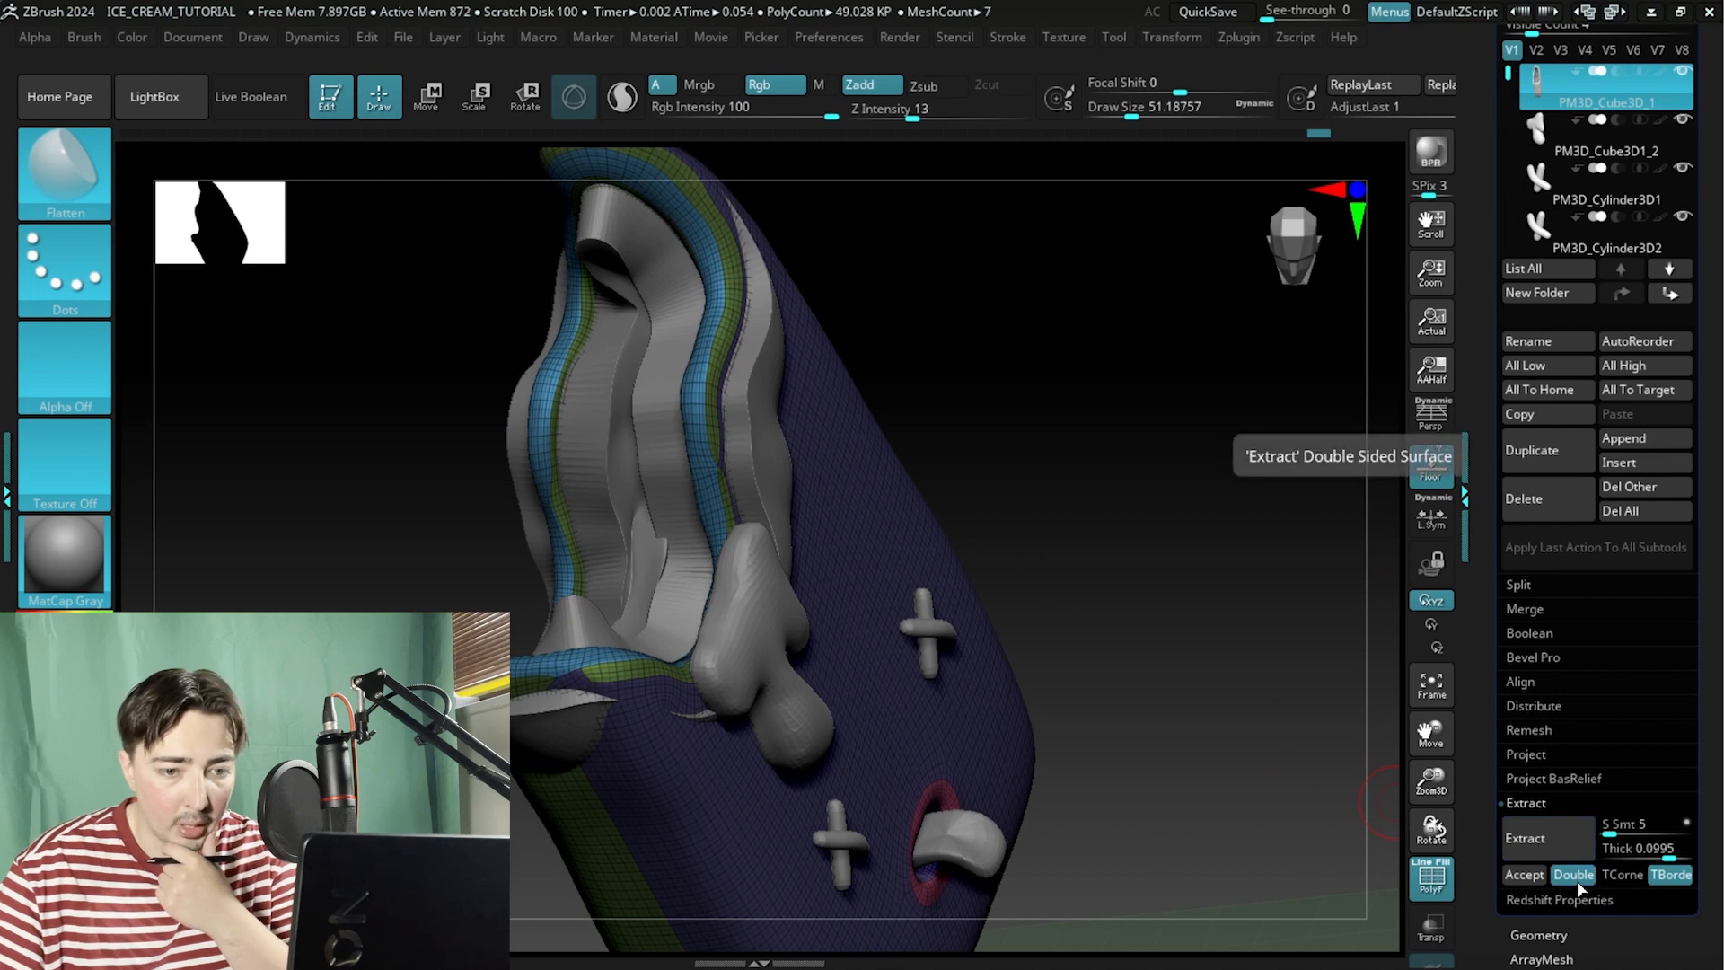
click(1573, 877)
click(1559, 843)
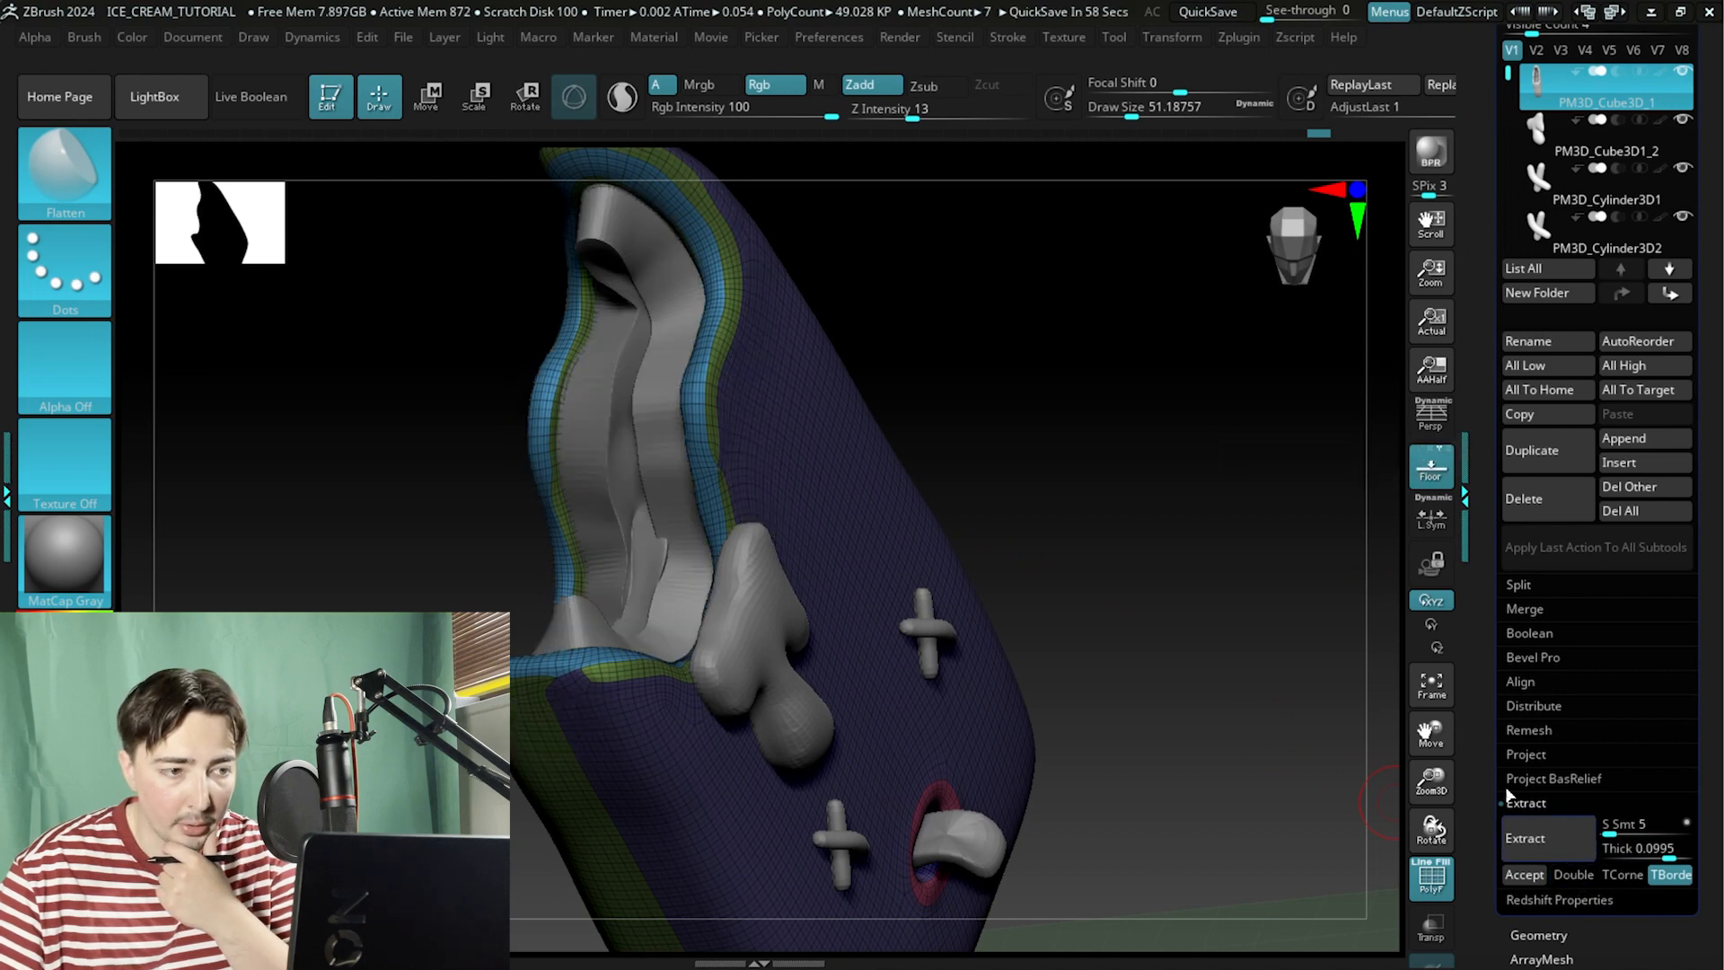
drag(1135, 511, 1170, 527)
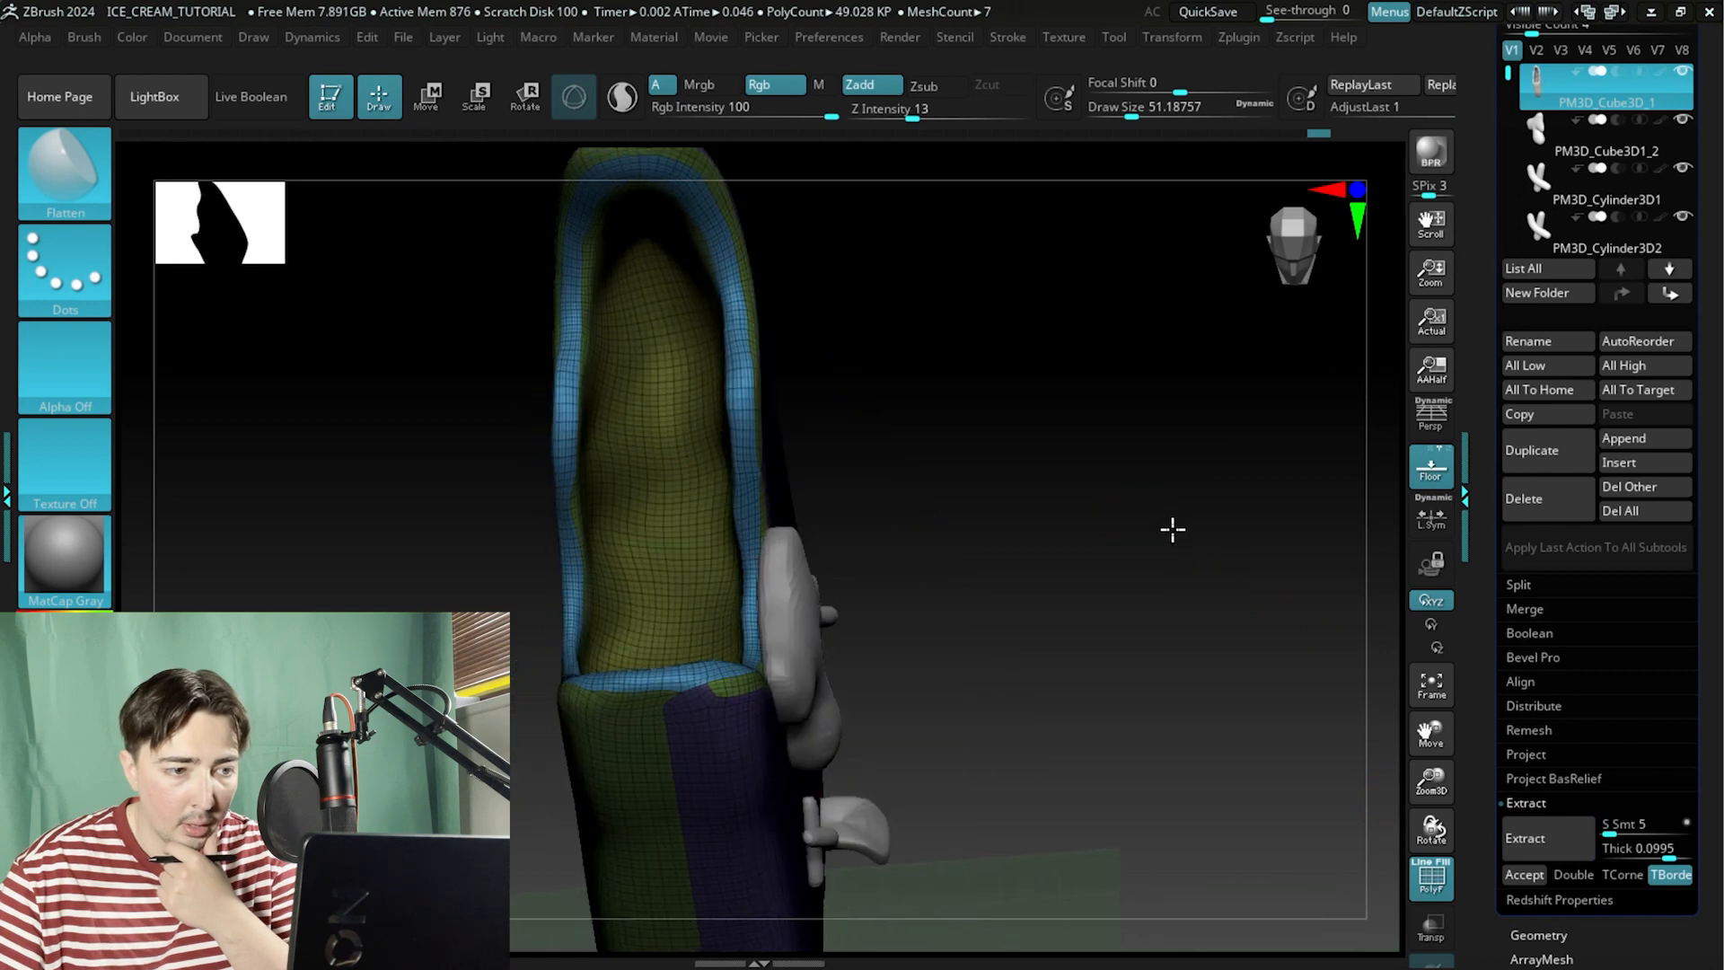
click(1670, 858)
drag(1660, 861, 1658, 860)
click(1557, 846)
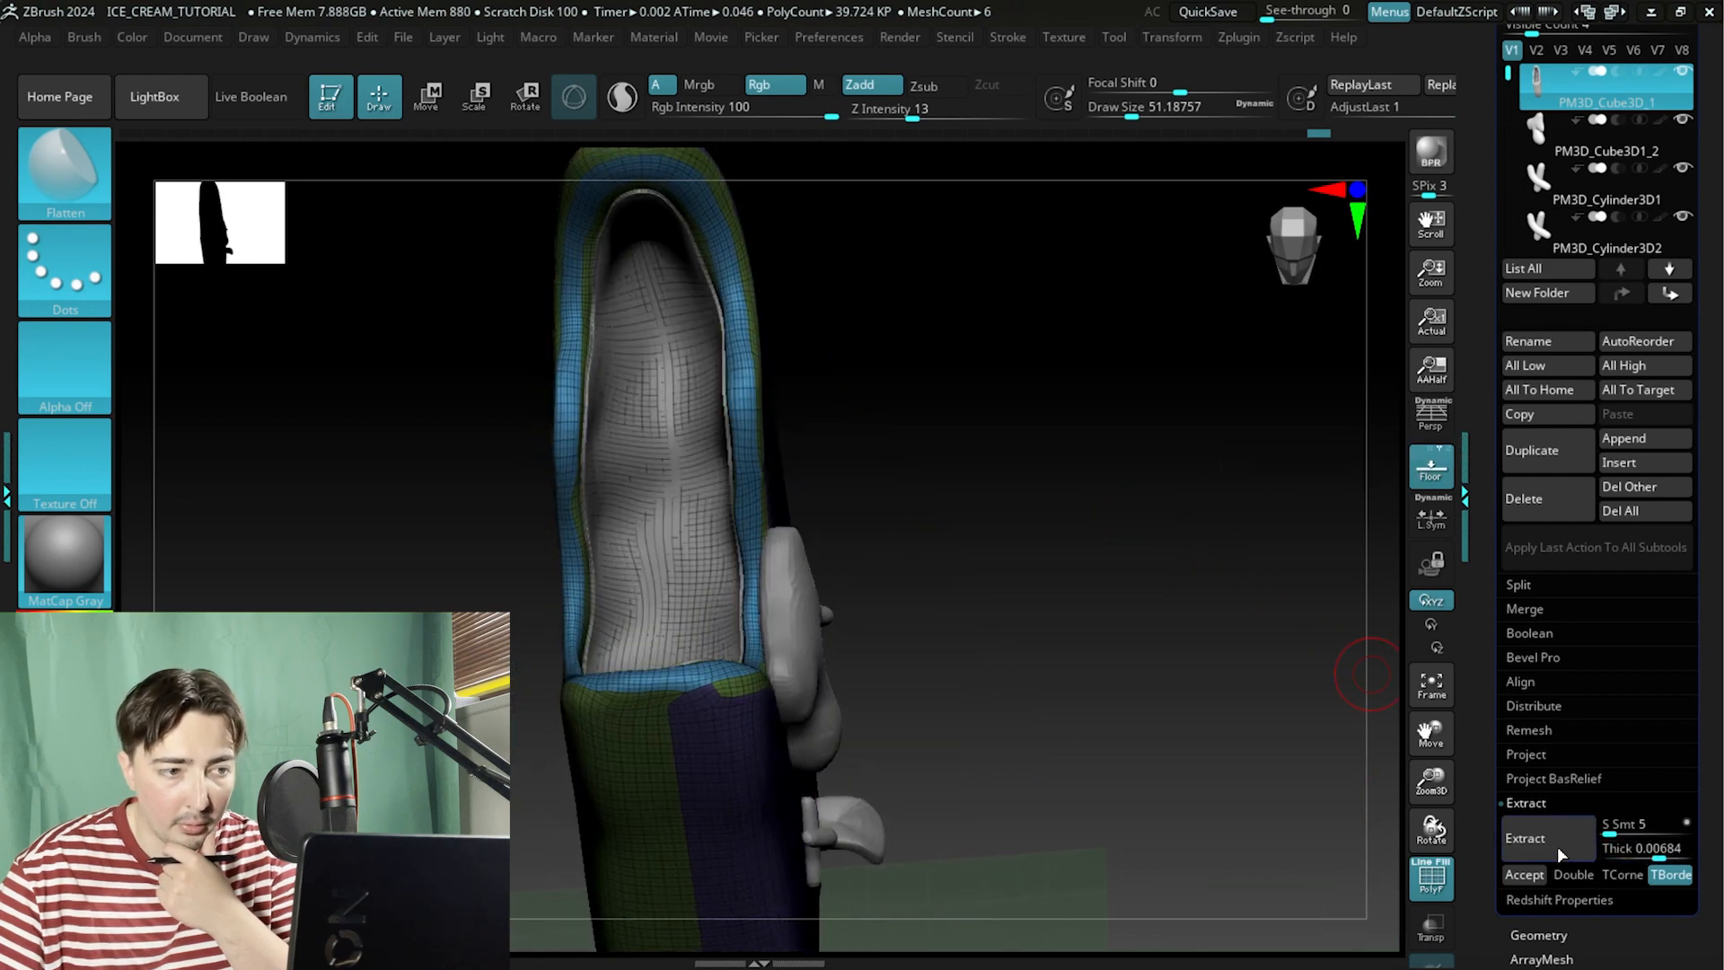
drag(1066, 555, 1091, 532)
click(1554, 839)
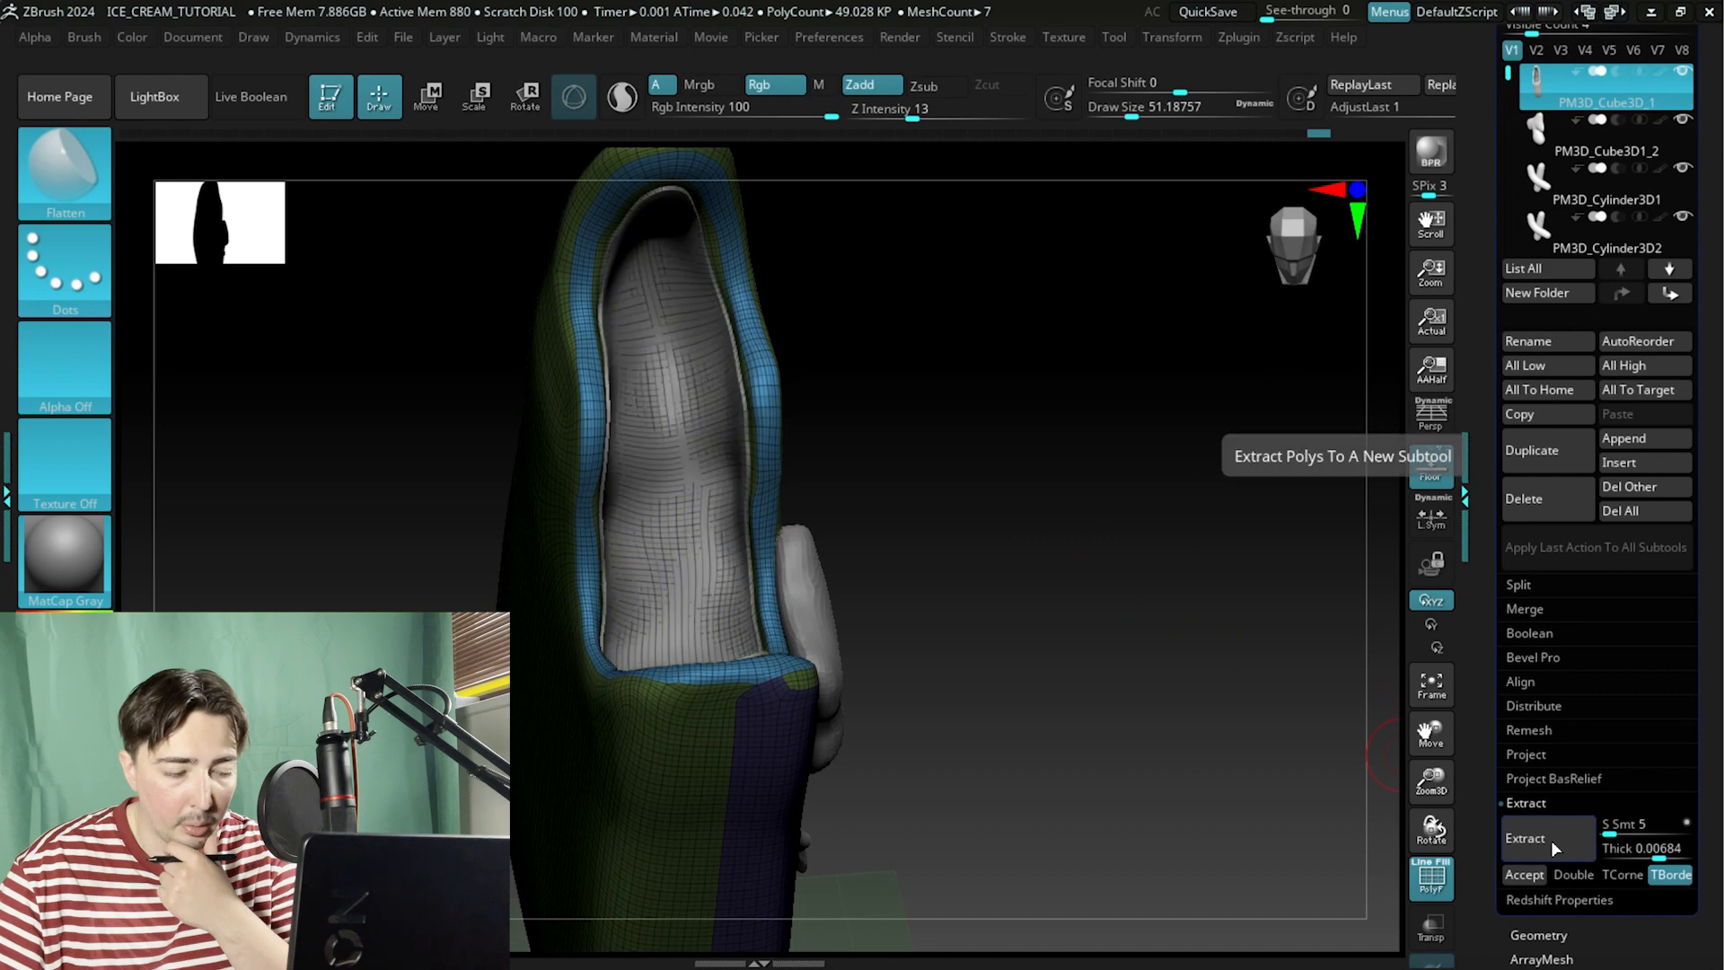
Set the extraction thickness to about 0.02 and accept the inner surface as a new subtool.
click(1662, 859)
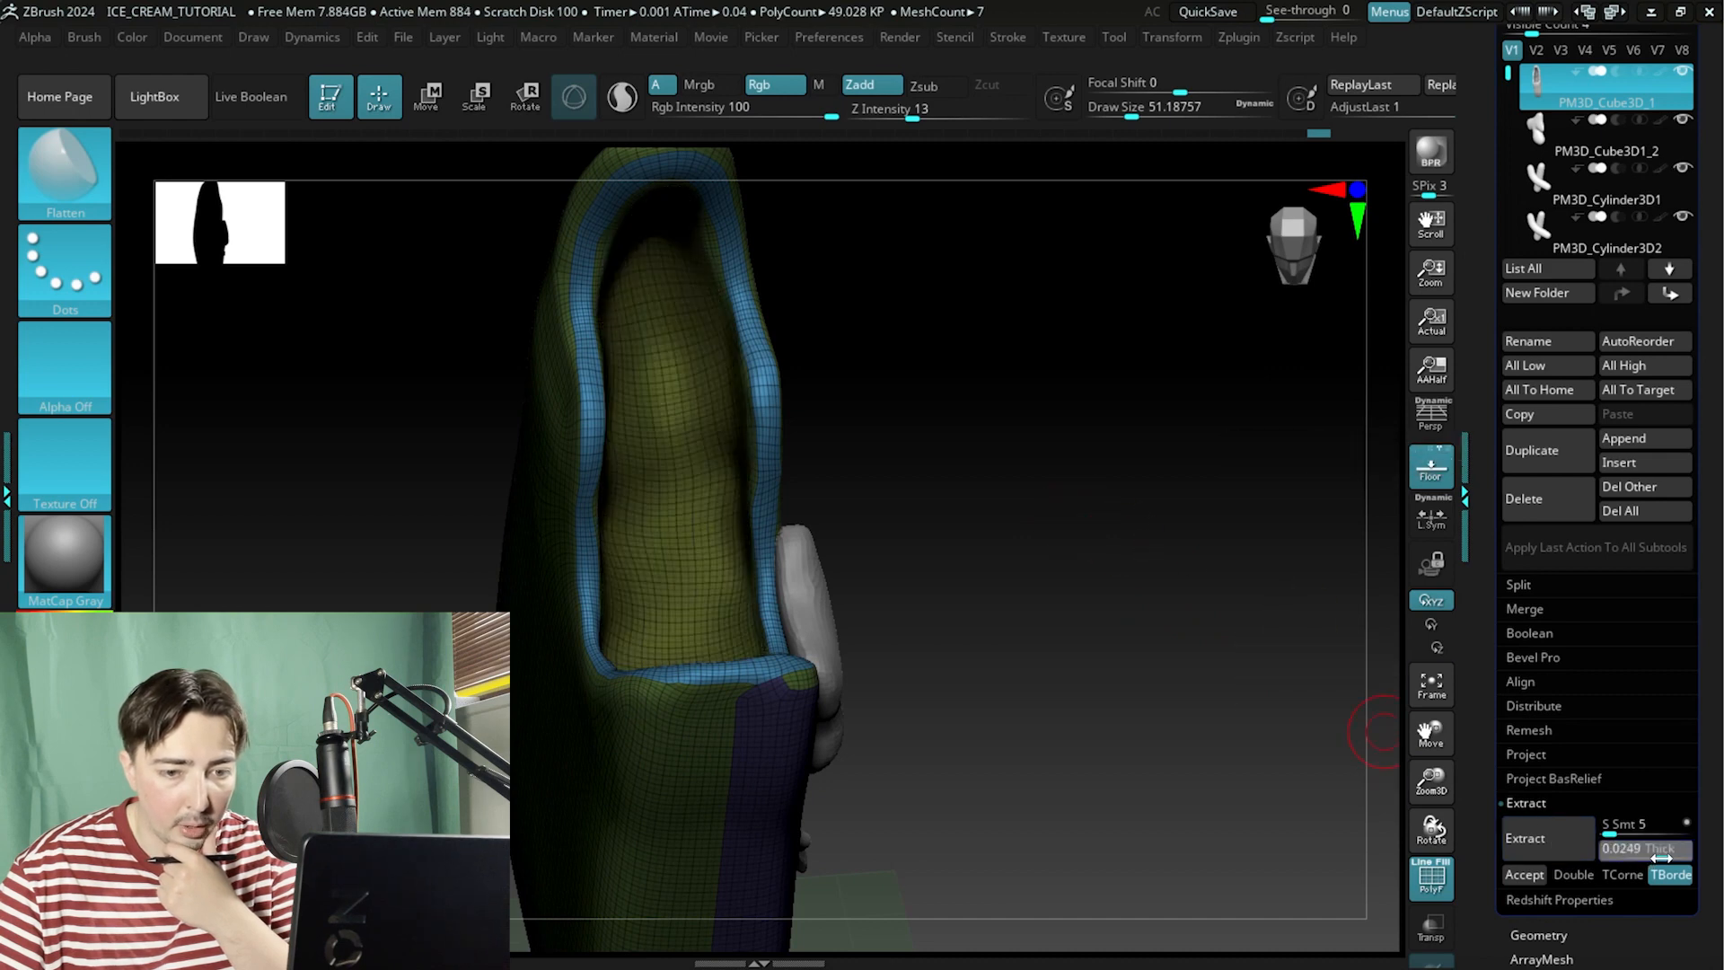
click(1553, 839)
drag(1296, 712, 1365, 752)
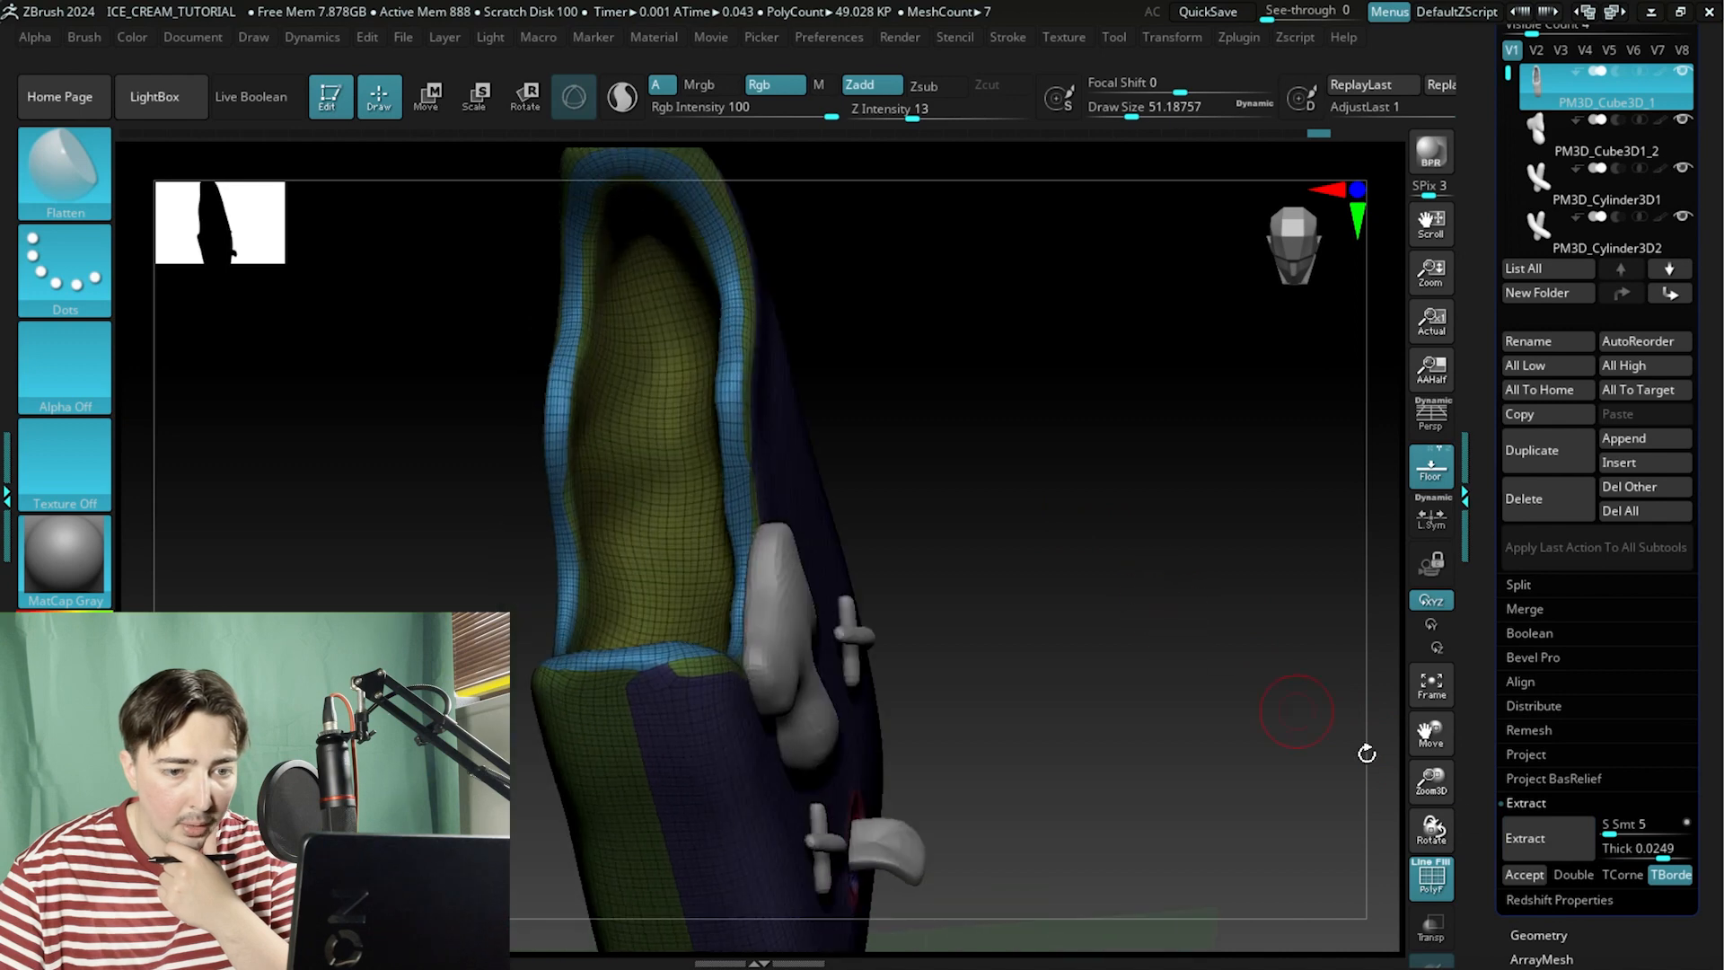
click(1582, 853)
click(1525, 875)
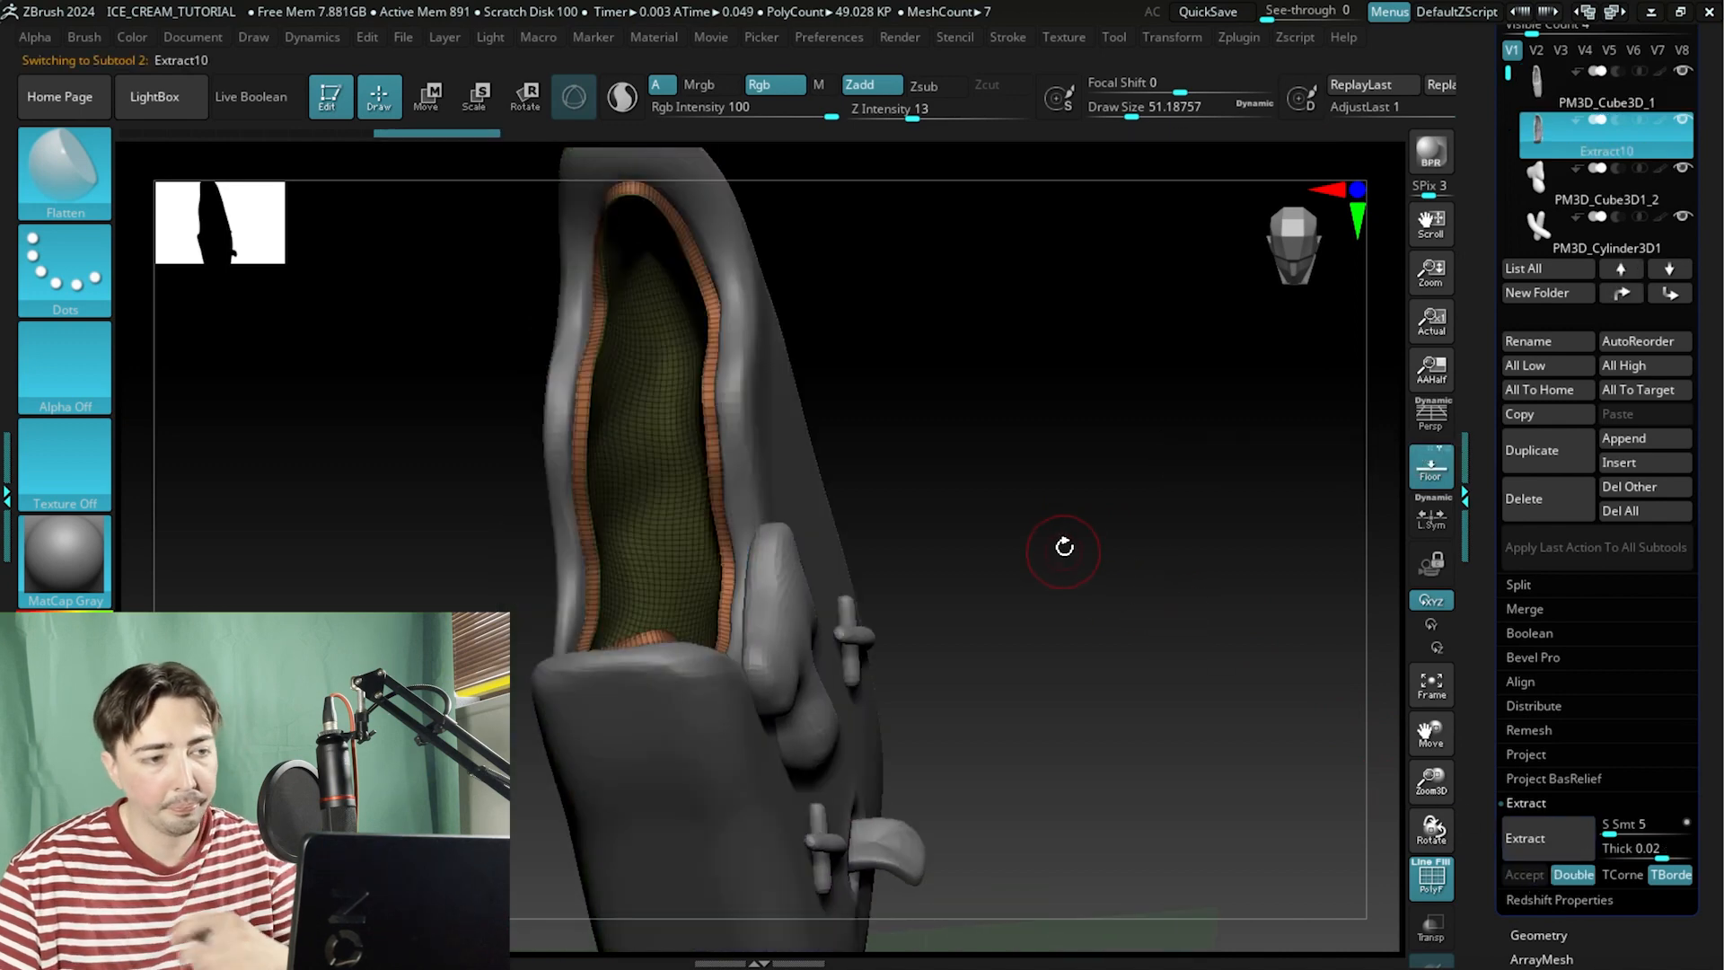
Inspect the extracted inner shell along the bite rim with polyframe toggled off.
drag(915, 465, 1007, 401)
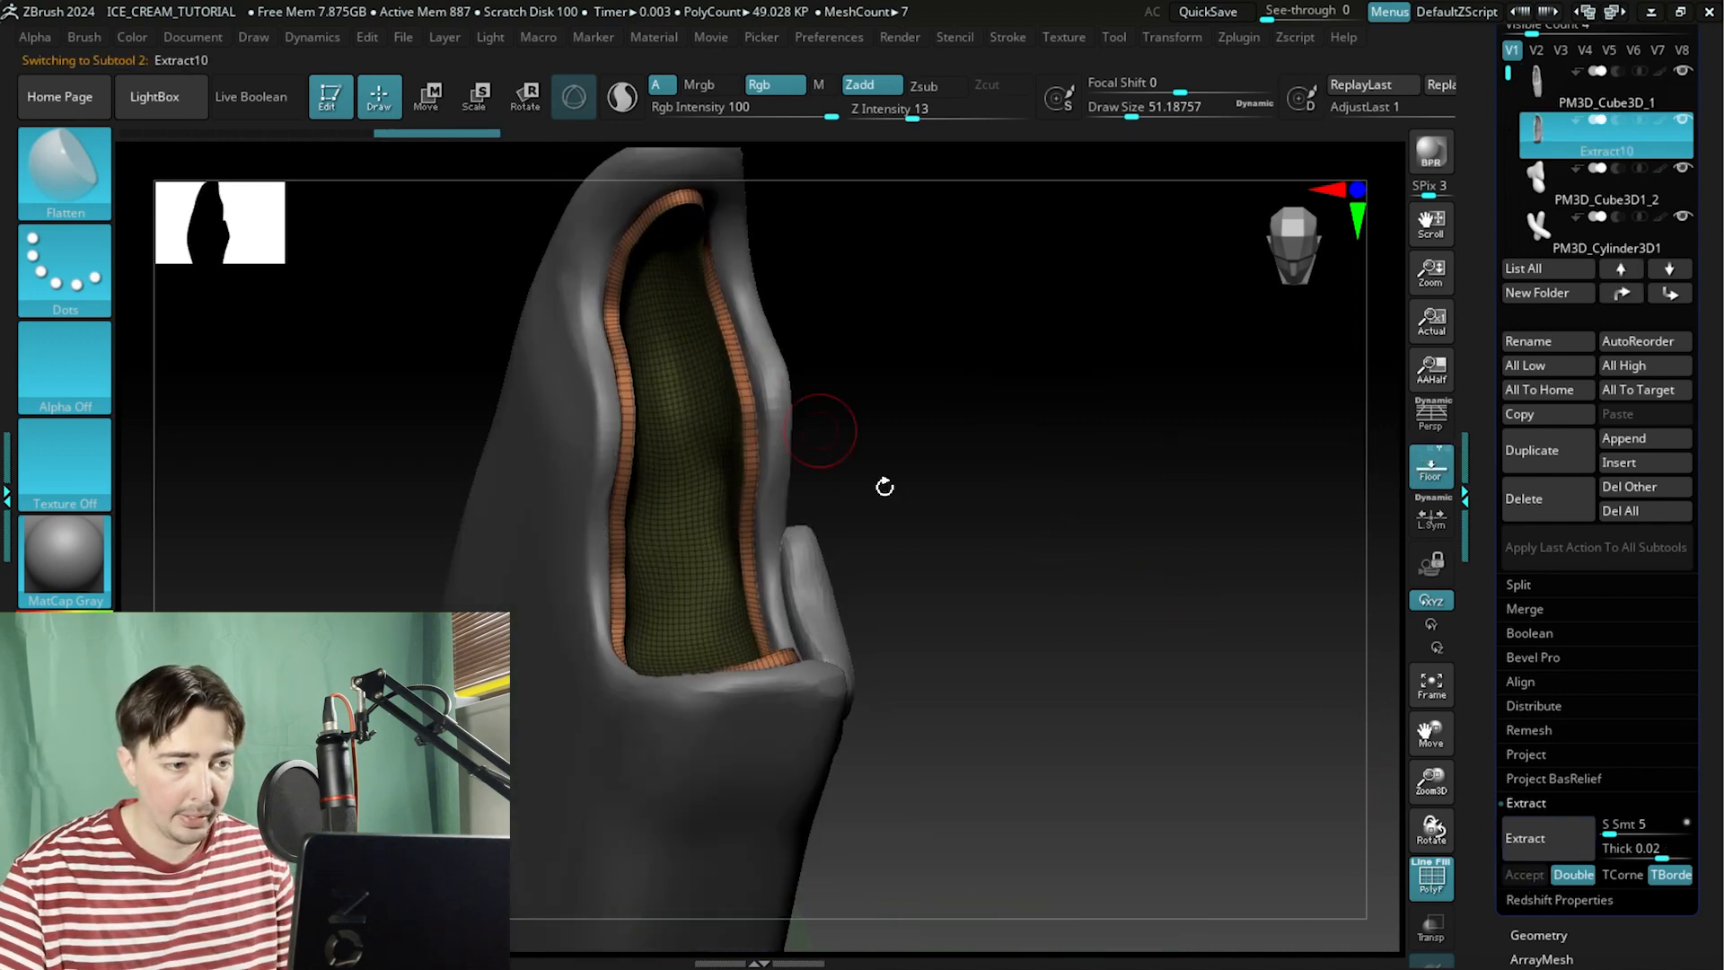
drag(885, 486, 1192, 615)
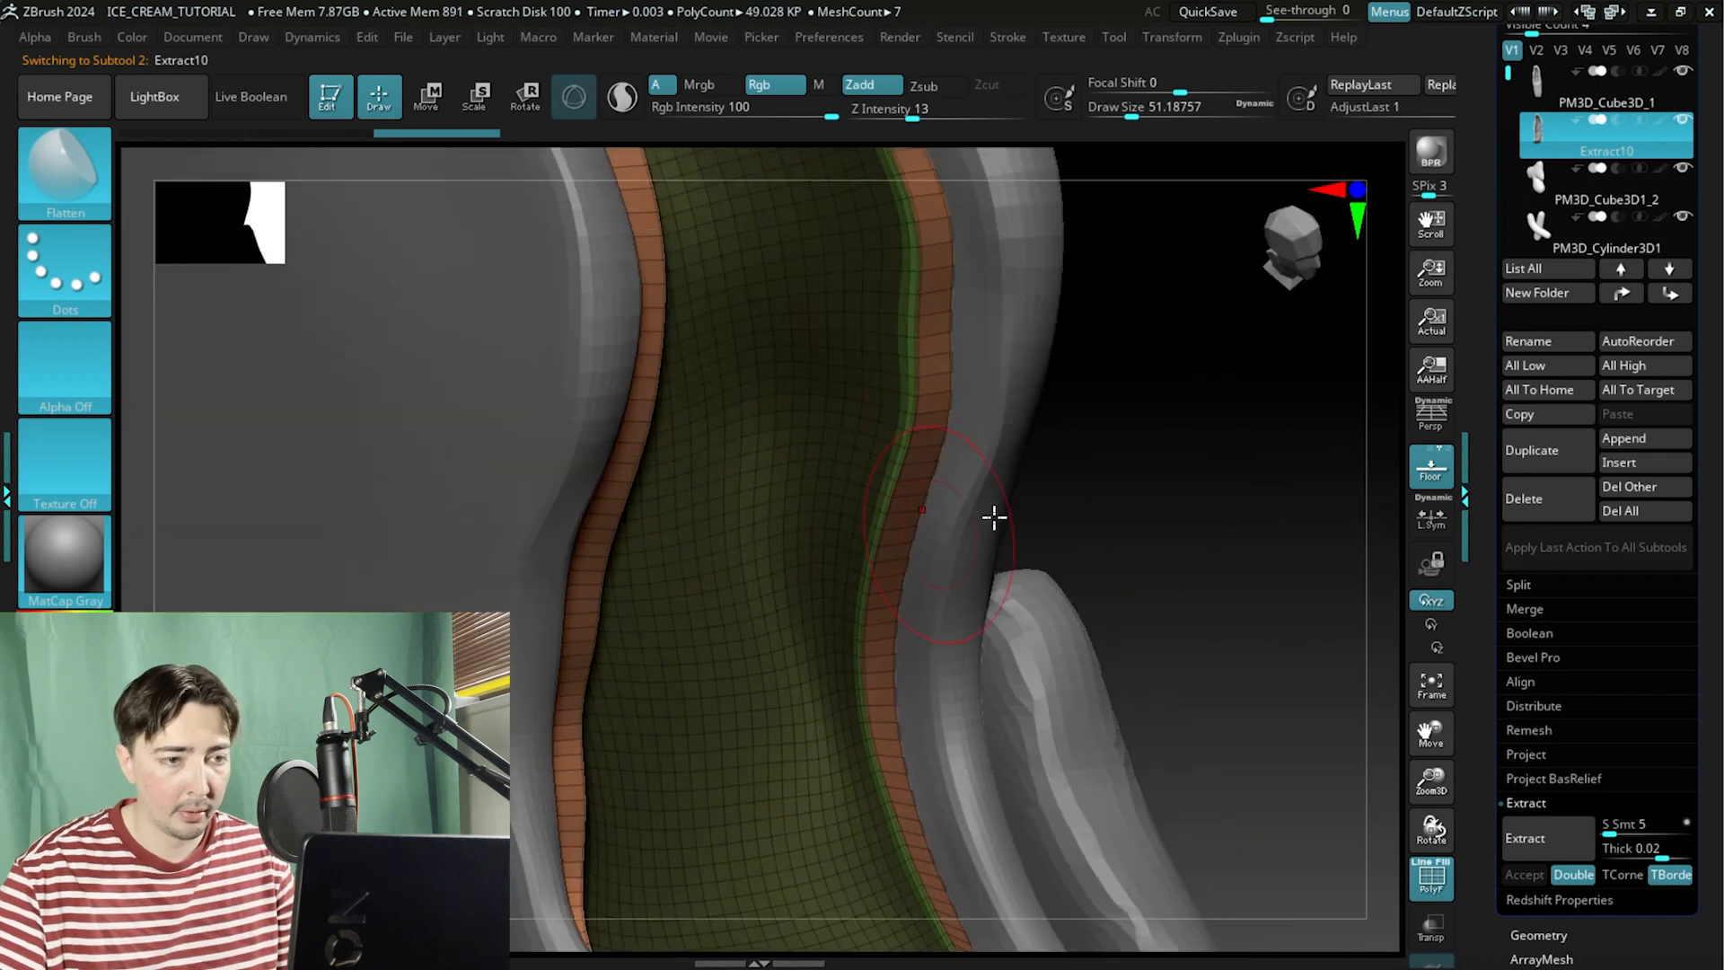
drag(994, 516, 1131, 637)
drag(1228, 525, 1056, 603)
key(shift+f)
drag(940, 517, 1093, 560)
mouse_move(1541, 132)
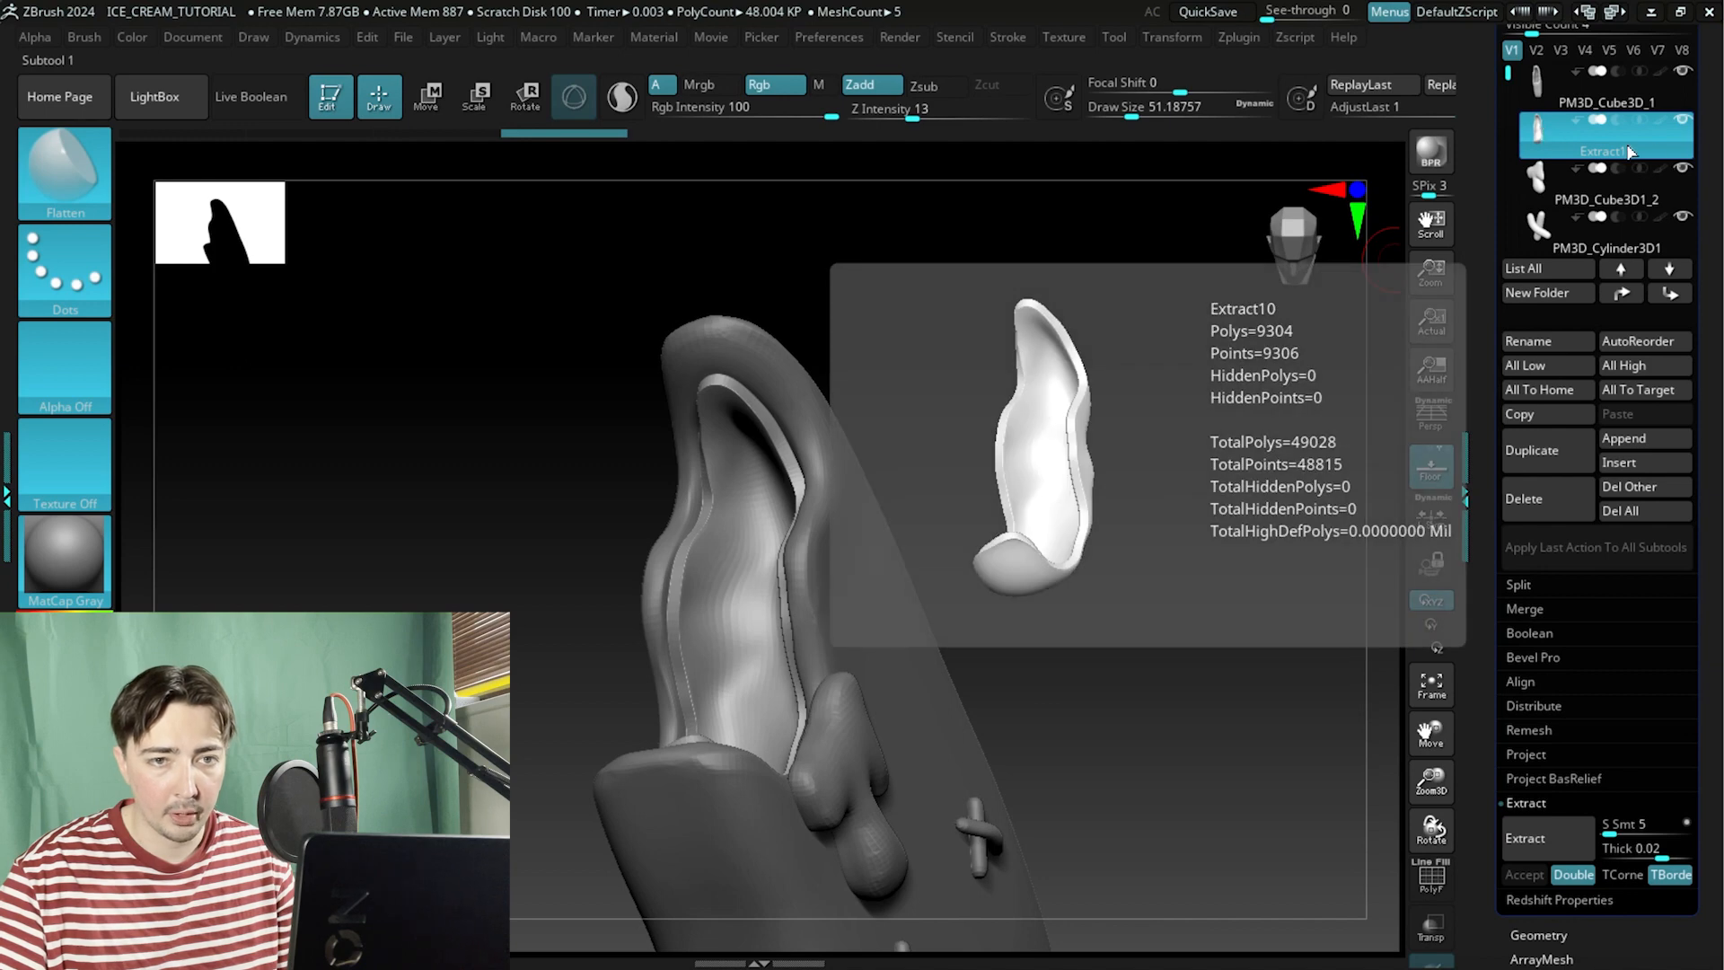
drag(1109, 463, 1027, 658)
Inflate the extracted inner surface with the Inflat brush at draw size about 120, smoothing between strokes.
click(63, 189)
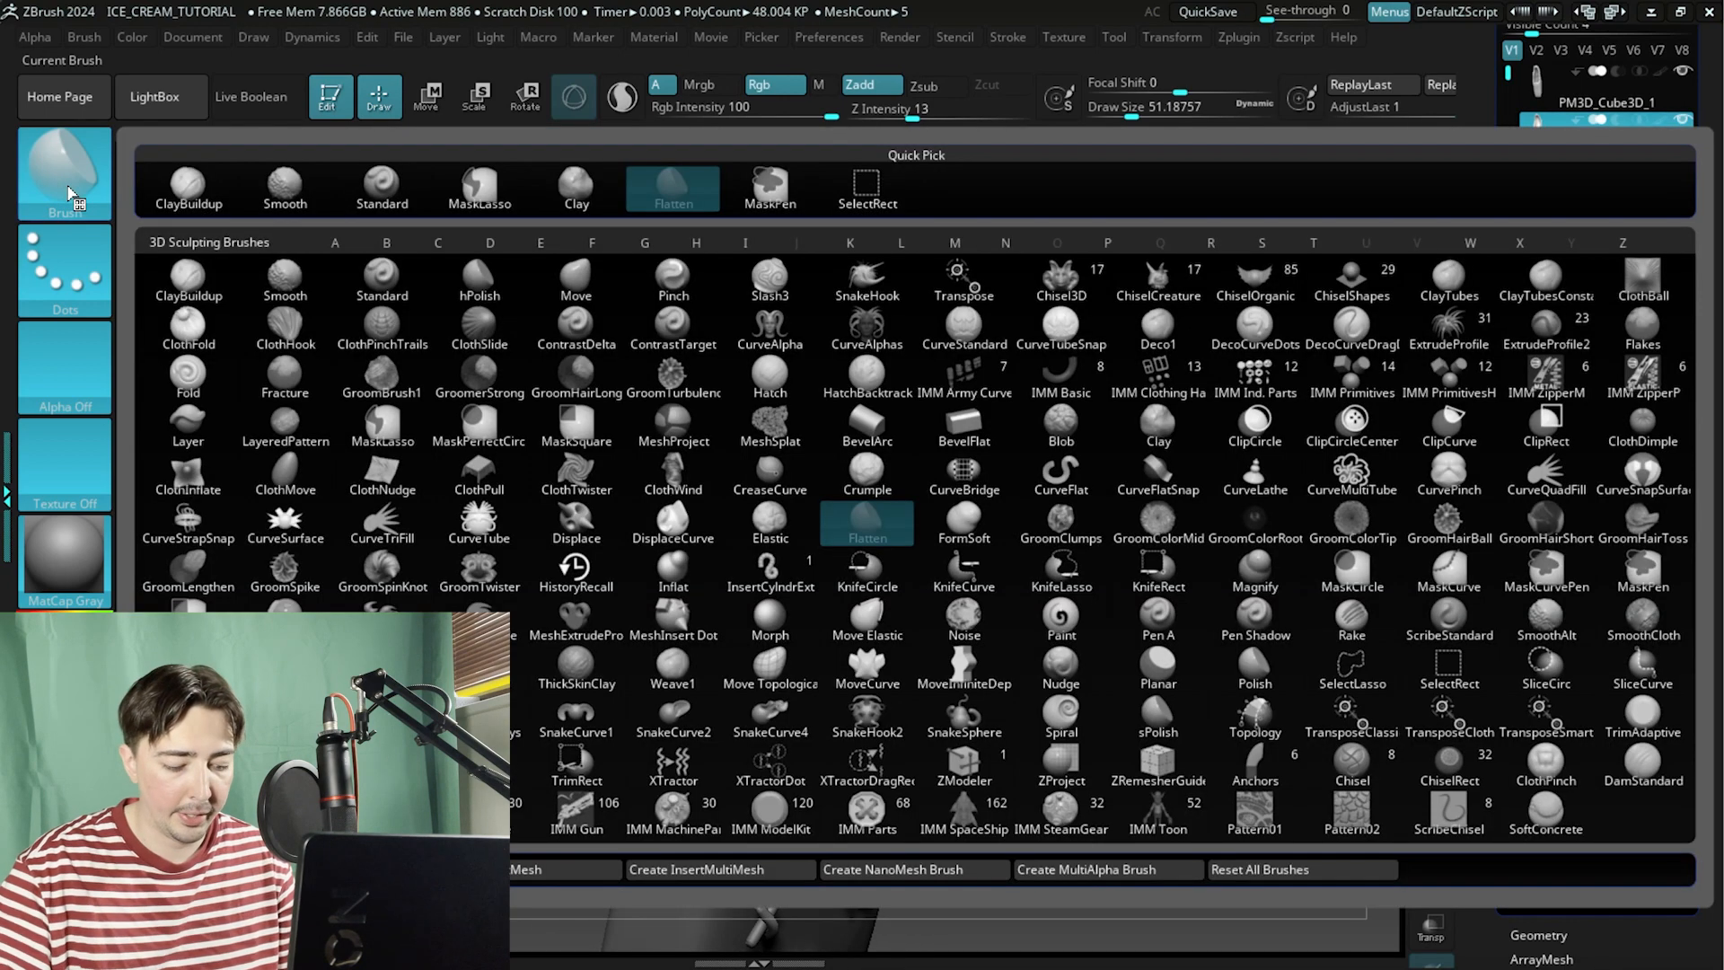
key(i)
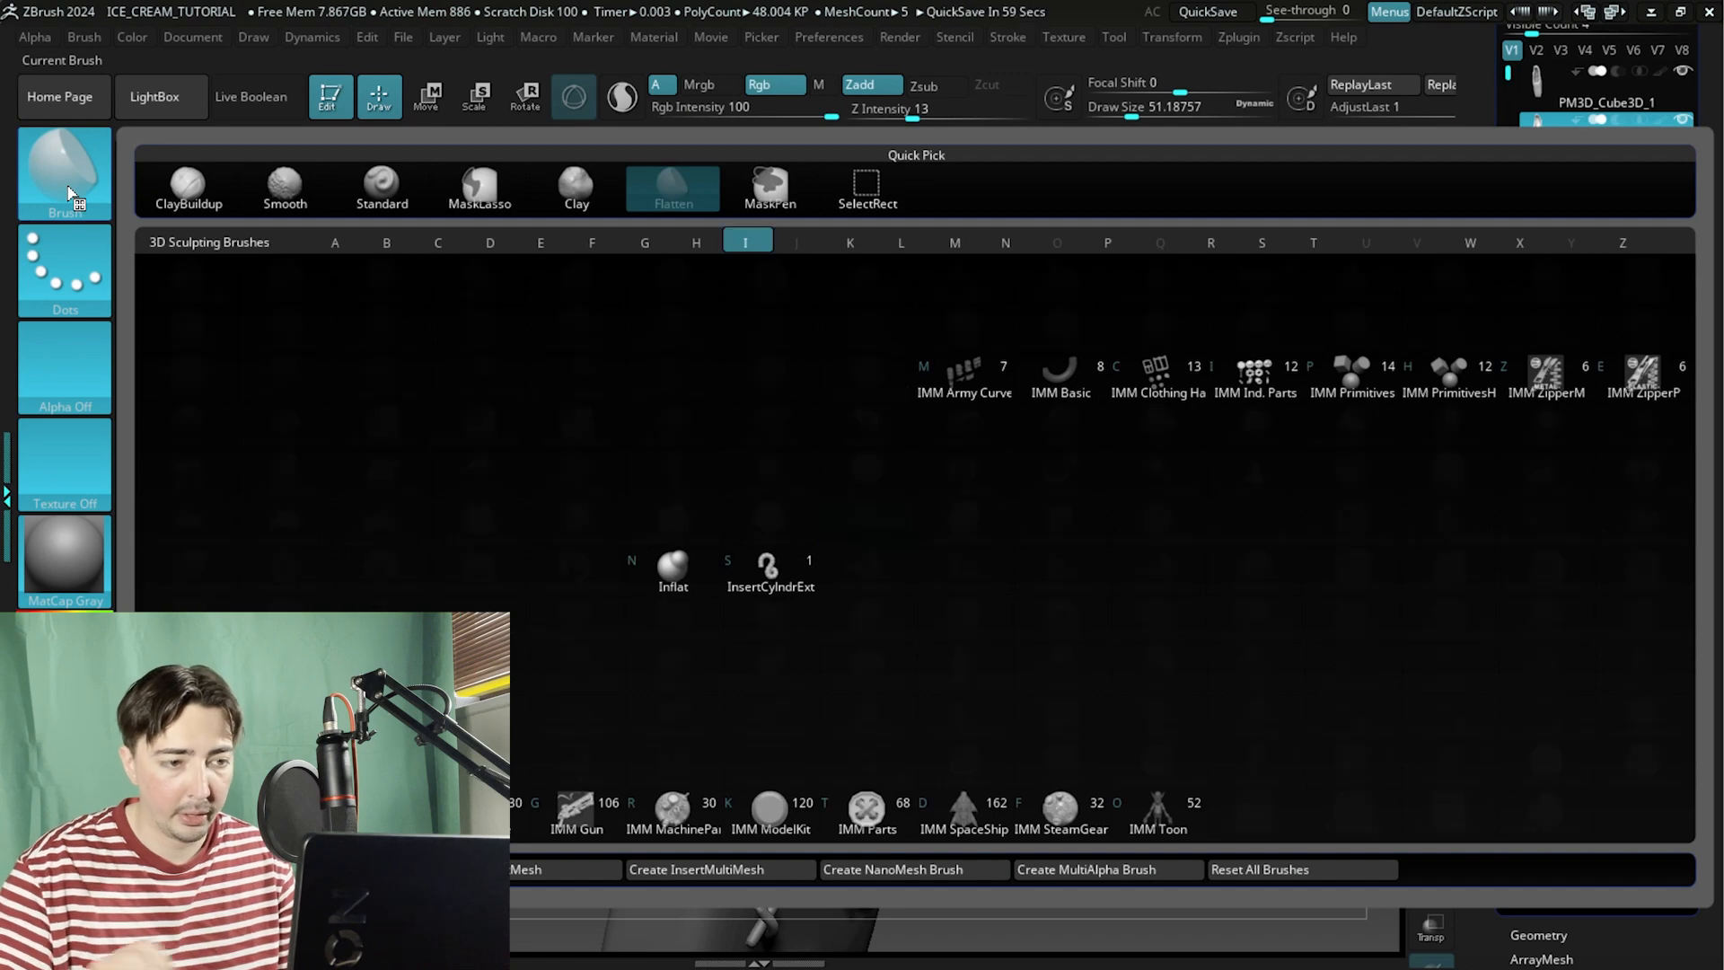
click(675, 568)
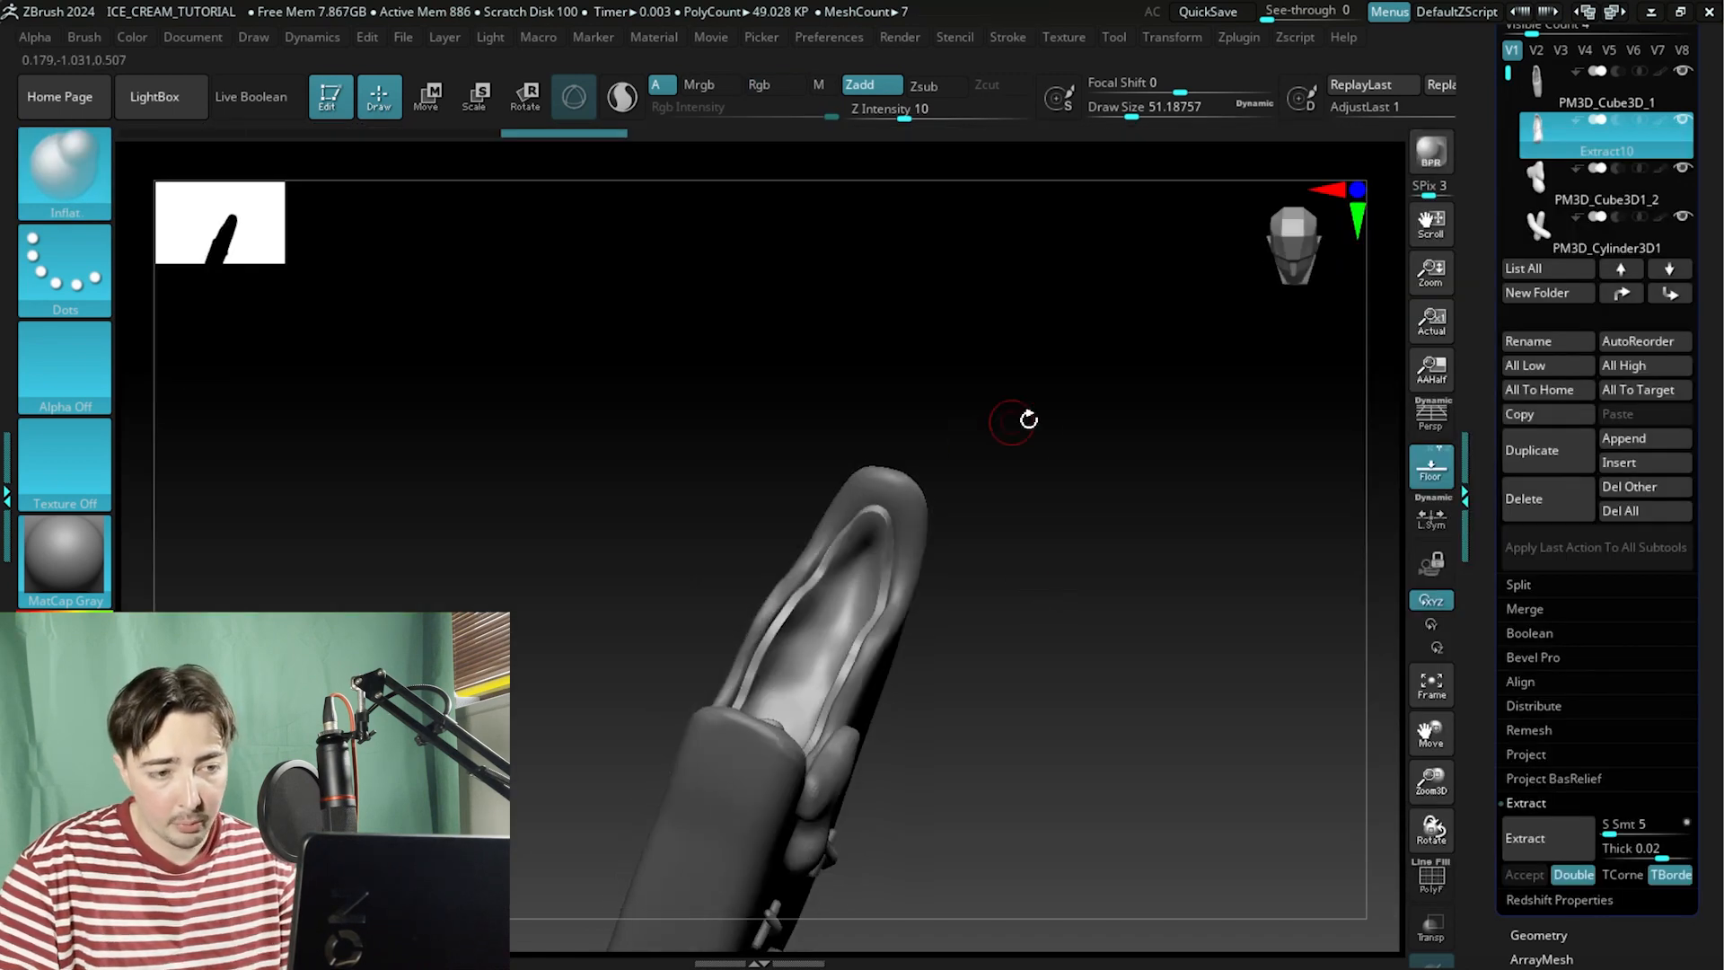
drag(1028, 420, 1140, 446)
key(space)
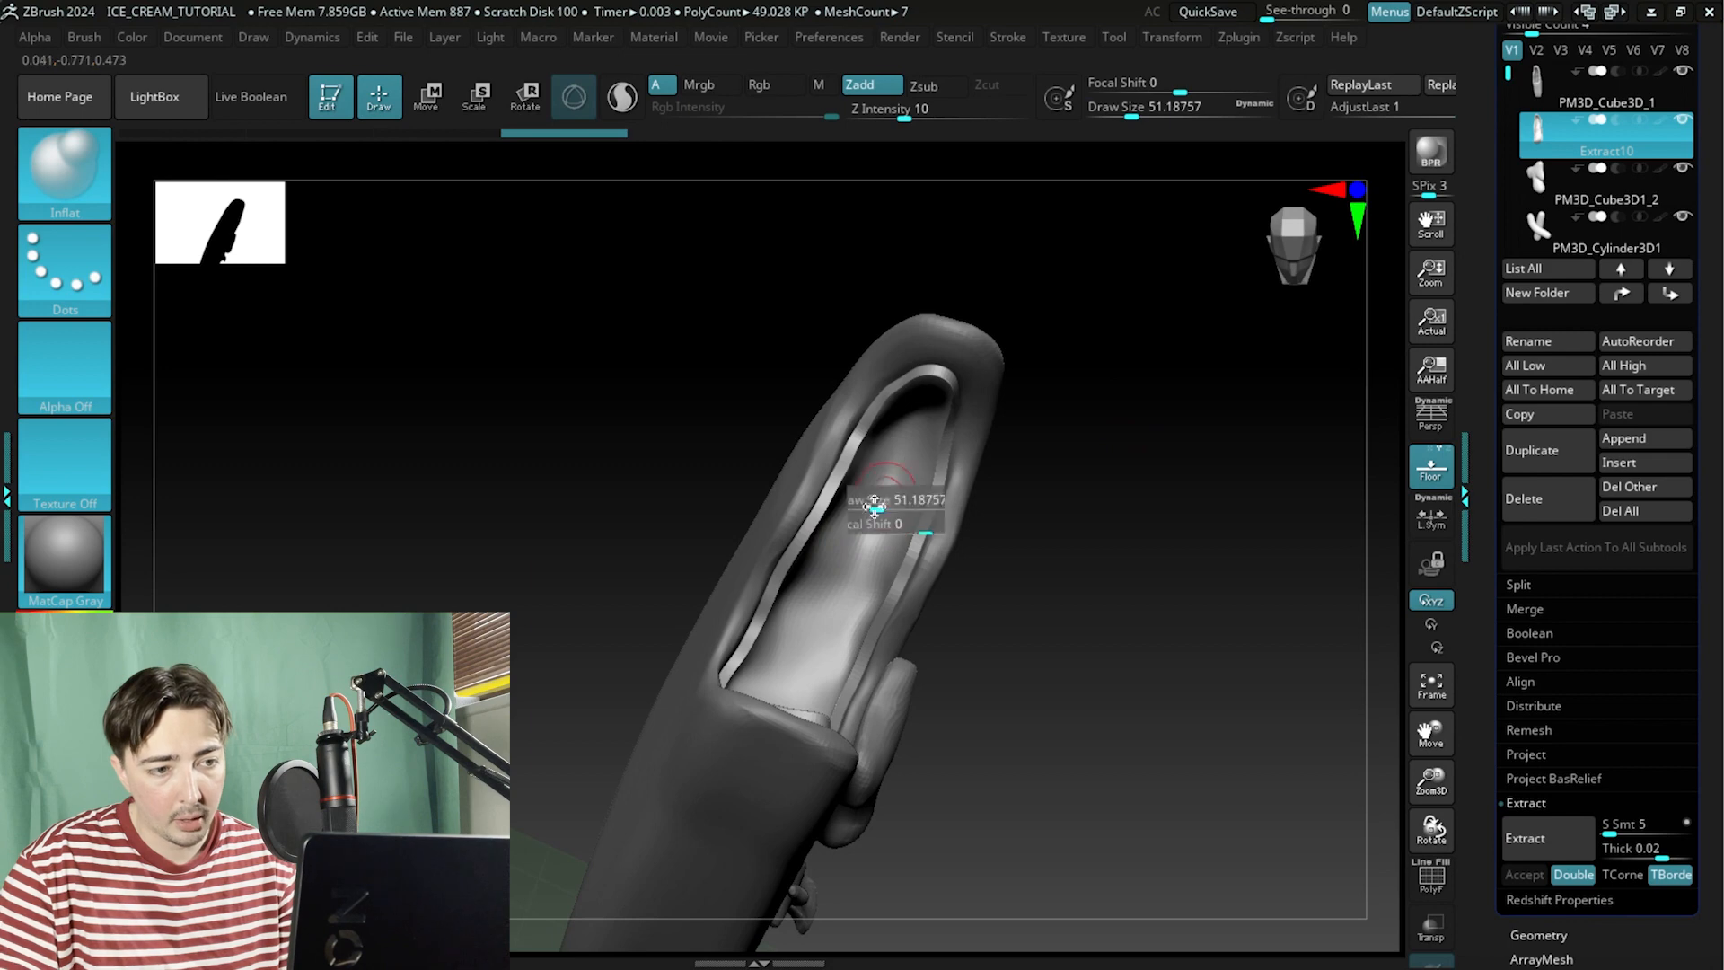
mouse_move(873, 503)
mouse_down()
mouse_move(895, 463)
mouse_move(859, 539)
mouse_move(908, 420)
mouse_move(894, 470)
mouse_move(911, 481)
mouse_move(913, 395)
mouse_up()
shift+drag(916, 404, 930, 402)
alt+right_drag(869, 524, 859, 460)
mouse_move(849, 462)
shift+mouse_down()
mouse_move(851, 424)
mouse_move(798, 504)
shift+mouse_up()
mouse_move(801, 494)
shift+mouse_down()
mouse_move(821, 446)
mouse_move(889, 431)
shift+mouse_up()
shift+drag(884, 448, 861, 521)
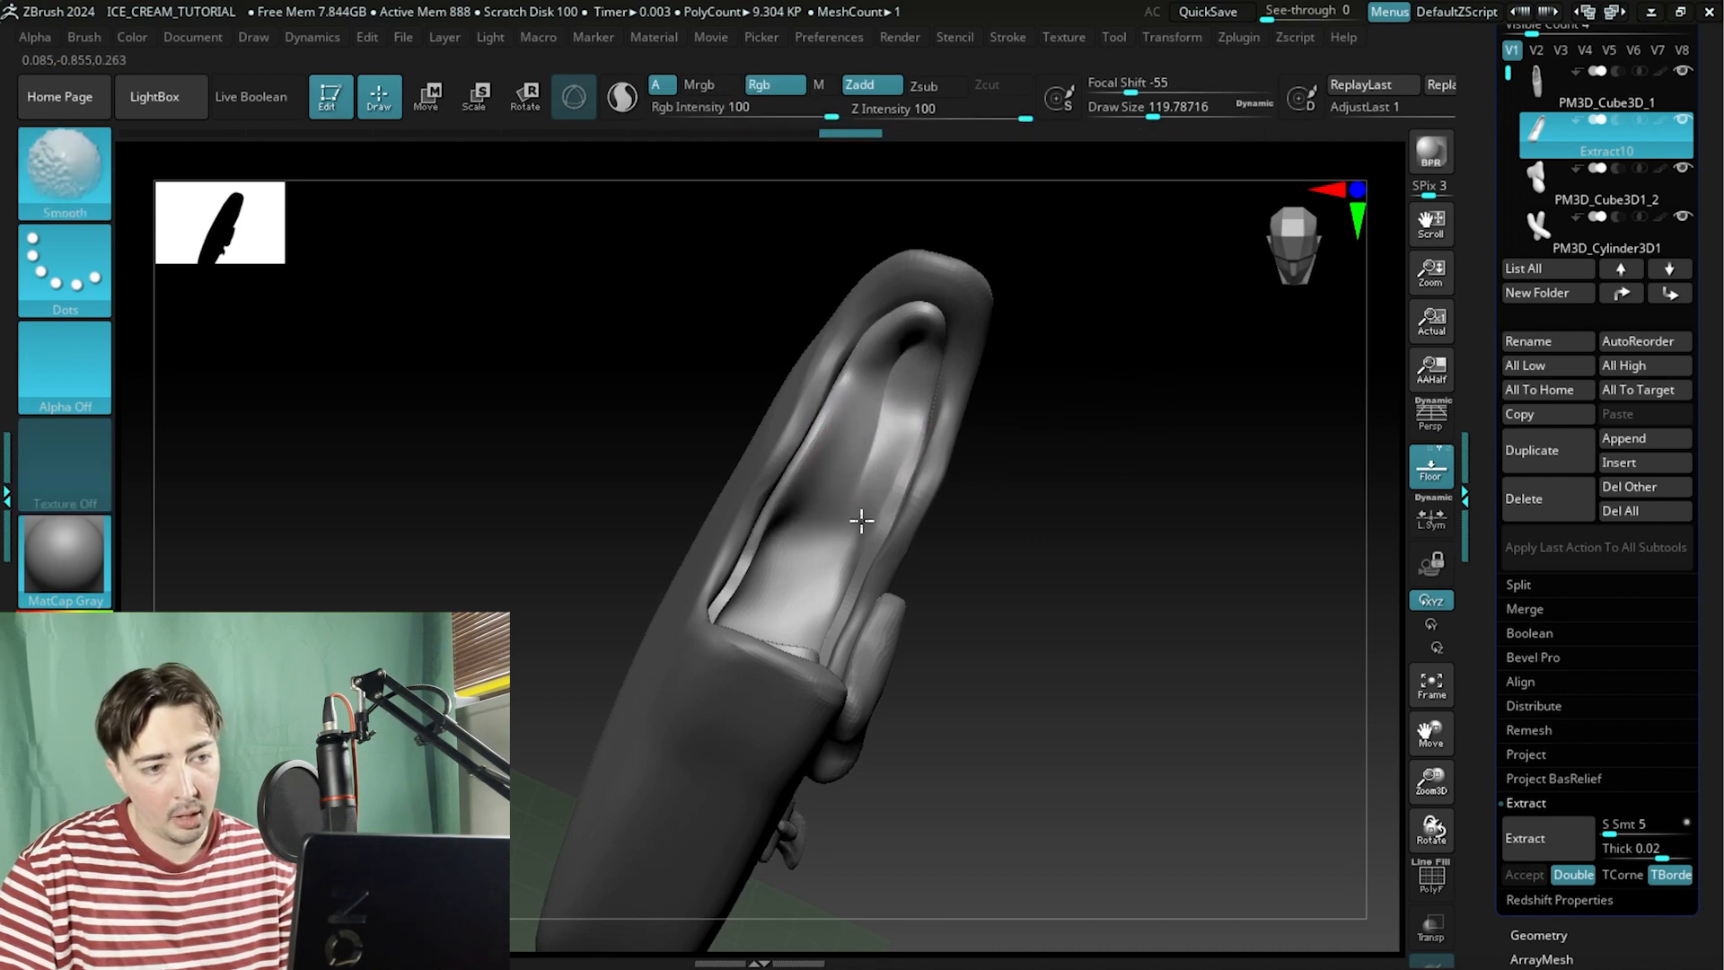
Keep inflating the inner bite surface along its length with the Inflat brush, smoothing the strokes as you go.
right_drag(927, 435, 808, 482)
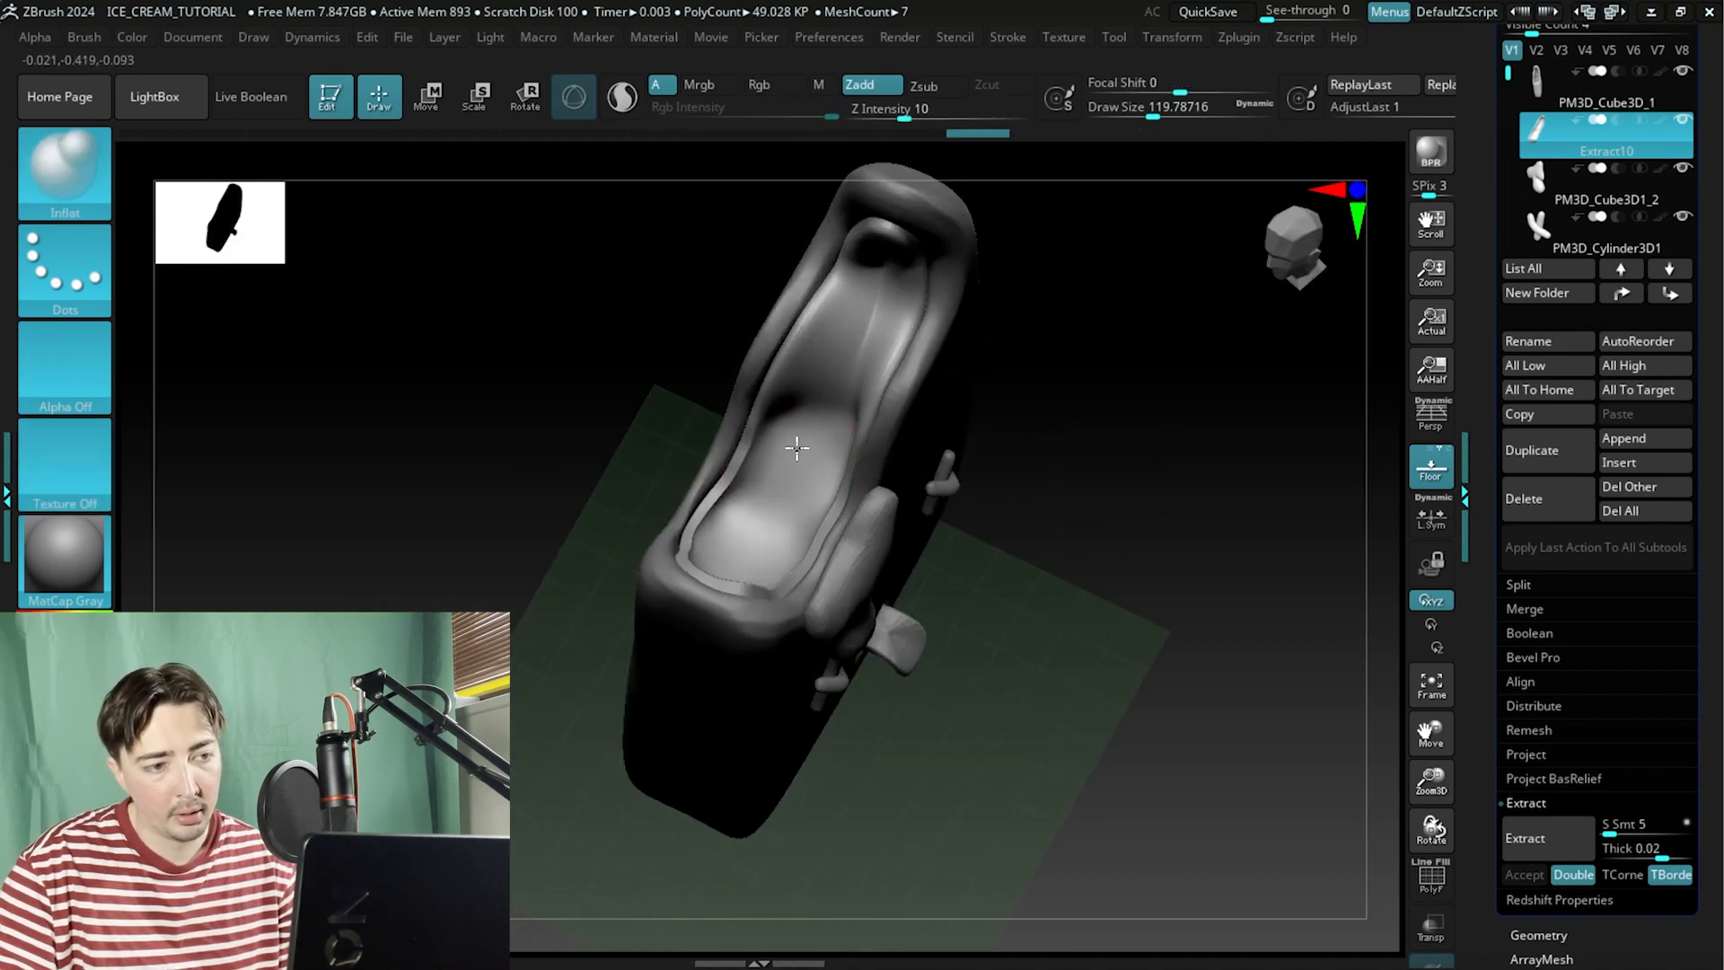
mouse_move(784, 435)
shift+mouse_down()
mouse_move(779, 489)
mouse_move(816, 500)
mouse_move(819, 449)
shift+mouse_up()
shift+drag(815, 467, 796, 530)
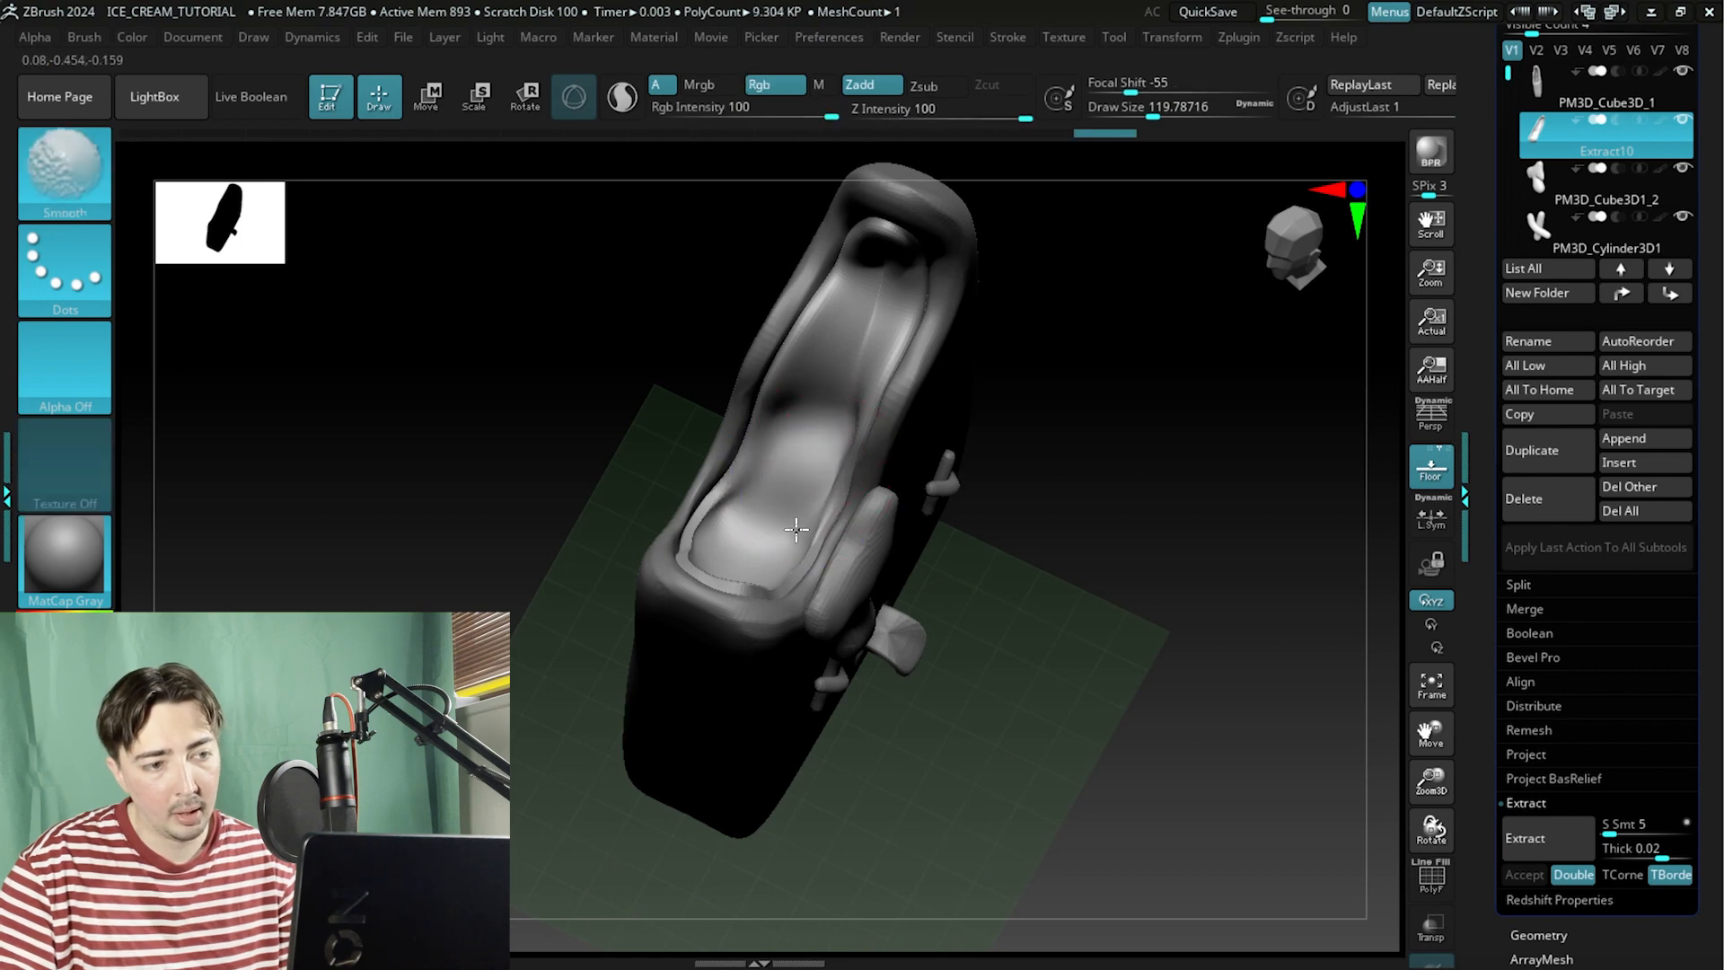
right_drag(1108, 400, 785, 511)
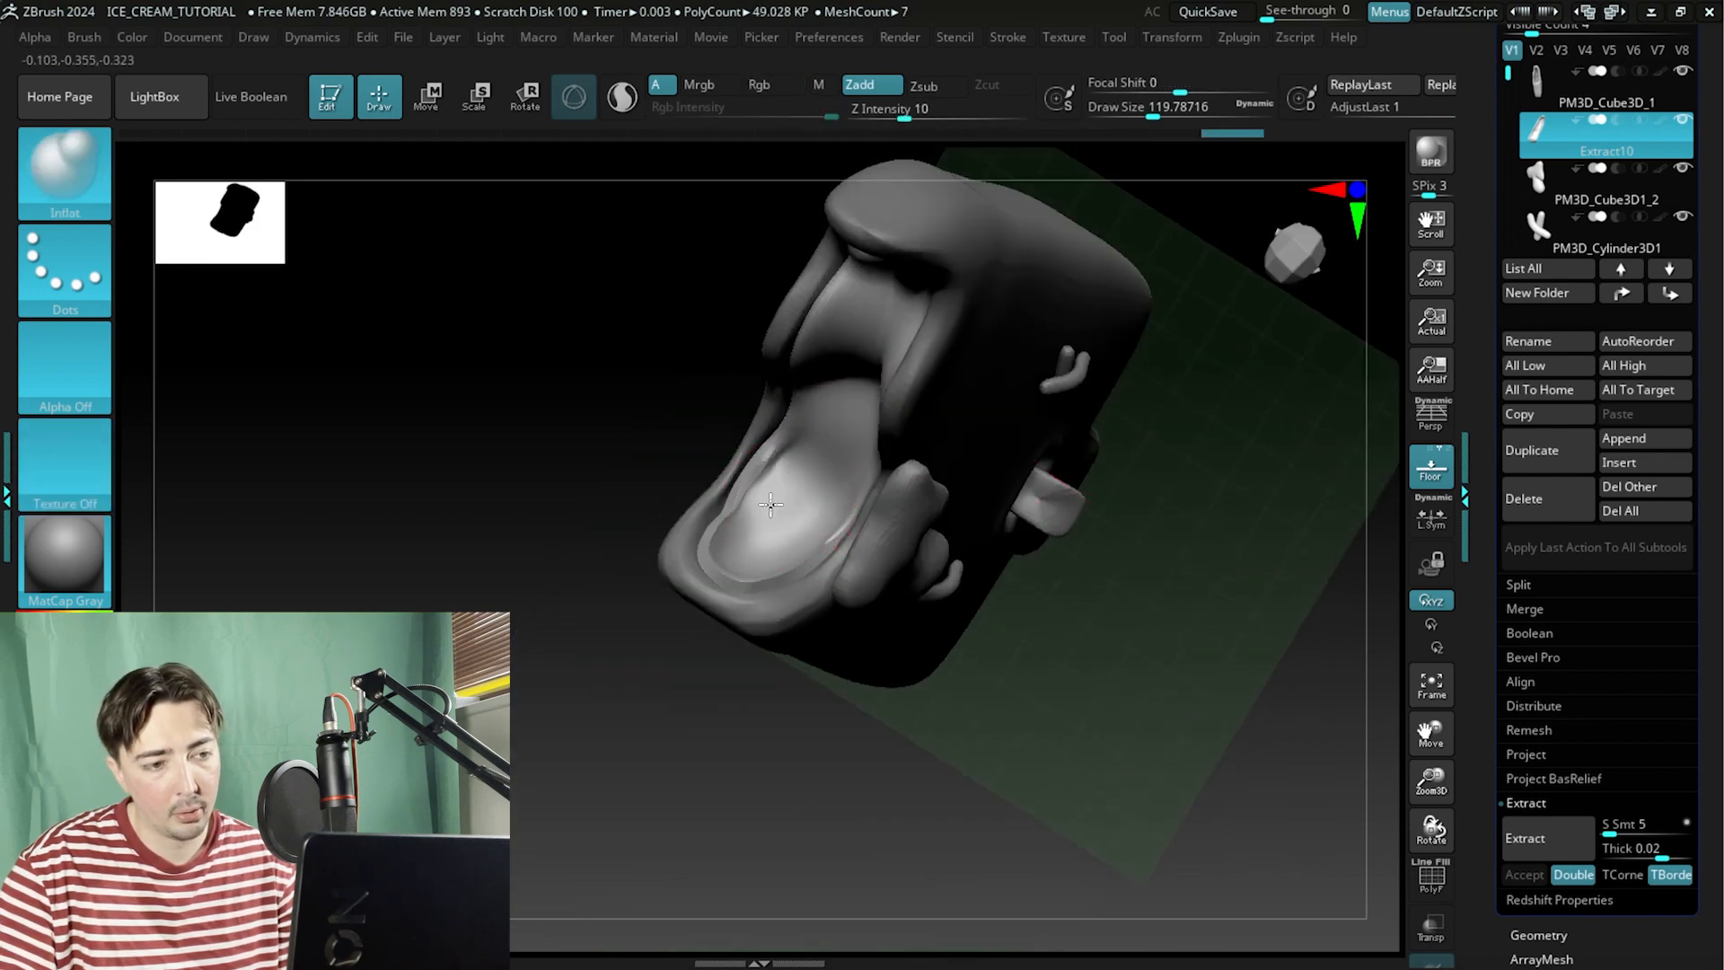
right_drag(597, 423, 738, 549)
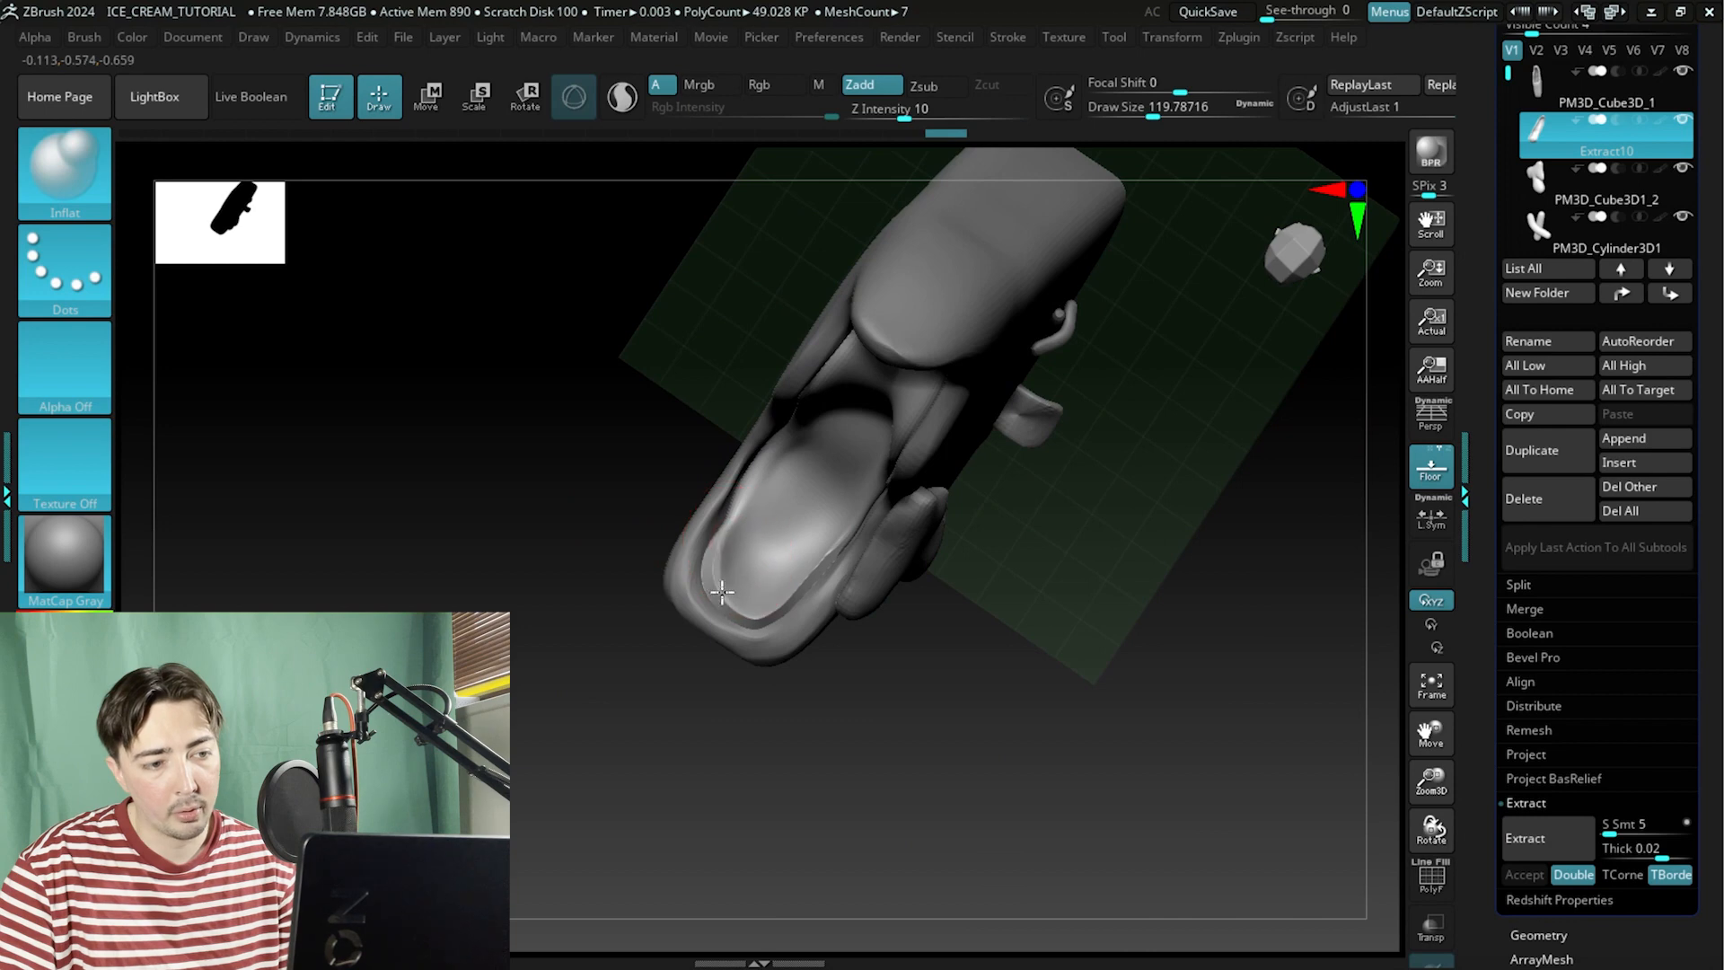
mouse_move(738, 589)
shift+mouse_down()
mouse_move(770, 582)
mouse_move(763, 559)
shift+mouse_up()
right_drag(719, 477, 758, 490)
drag(779, 558, 769, 525)
shift+drag(768, 538, 804, 559)
drag(1074, 466, 1039, 465)
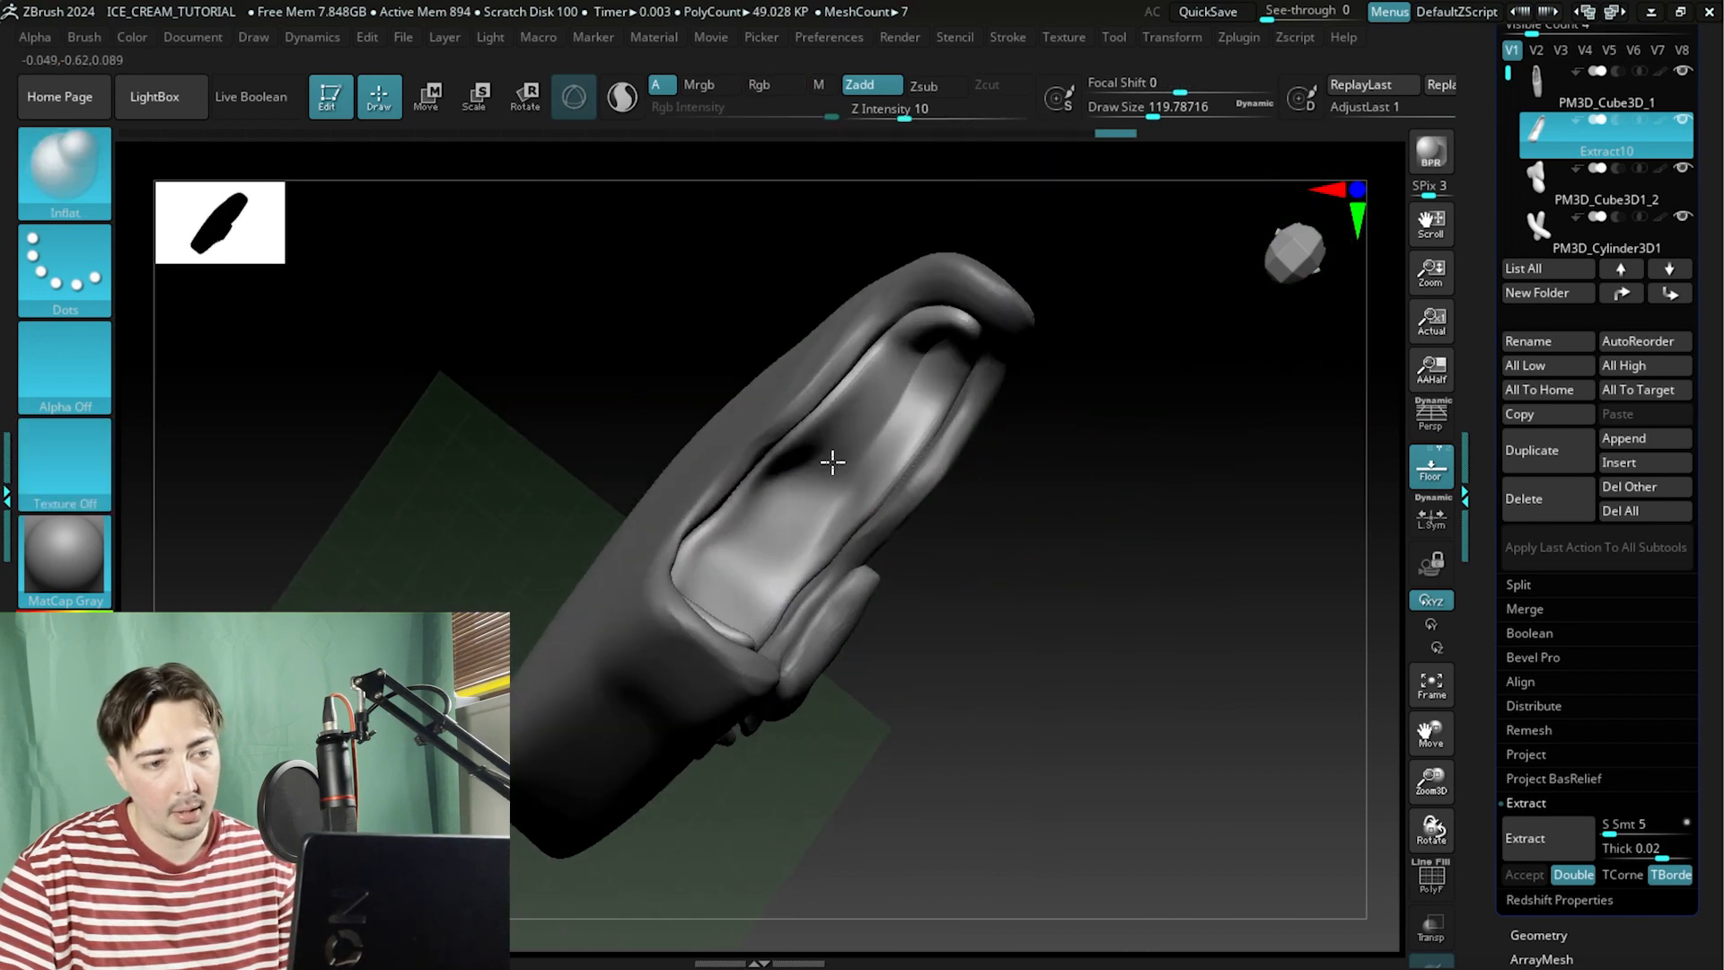
shift+drag(833, 461, 936, 358)
drag(1077, 298, 1096, 347)
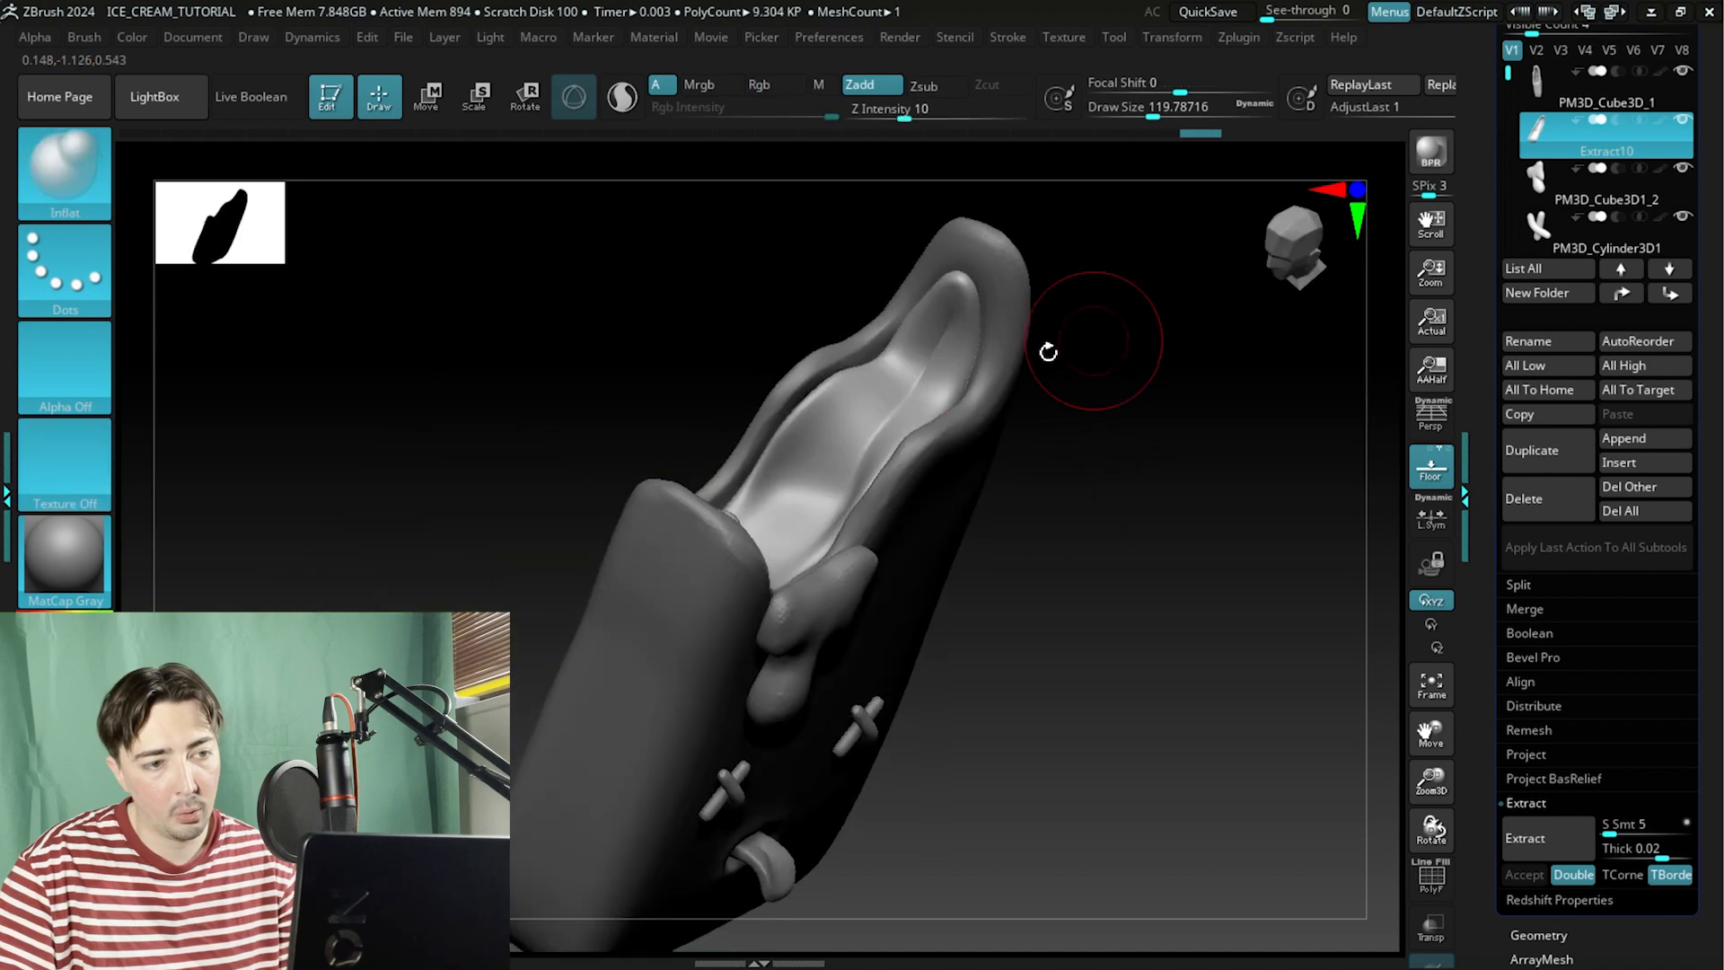
drag(869, 380, 912, 346)
shift+drag(908, 356, 926, 360)
drag(771, 314, 716, 425)
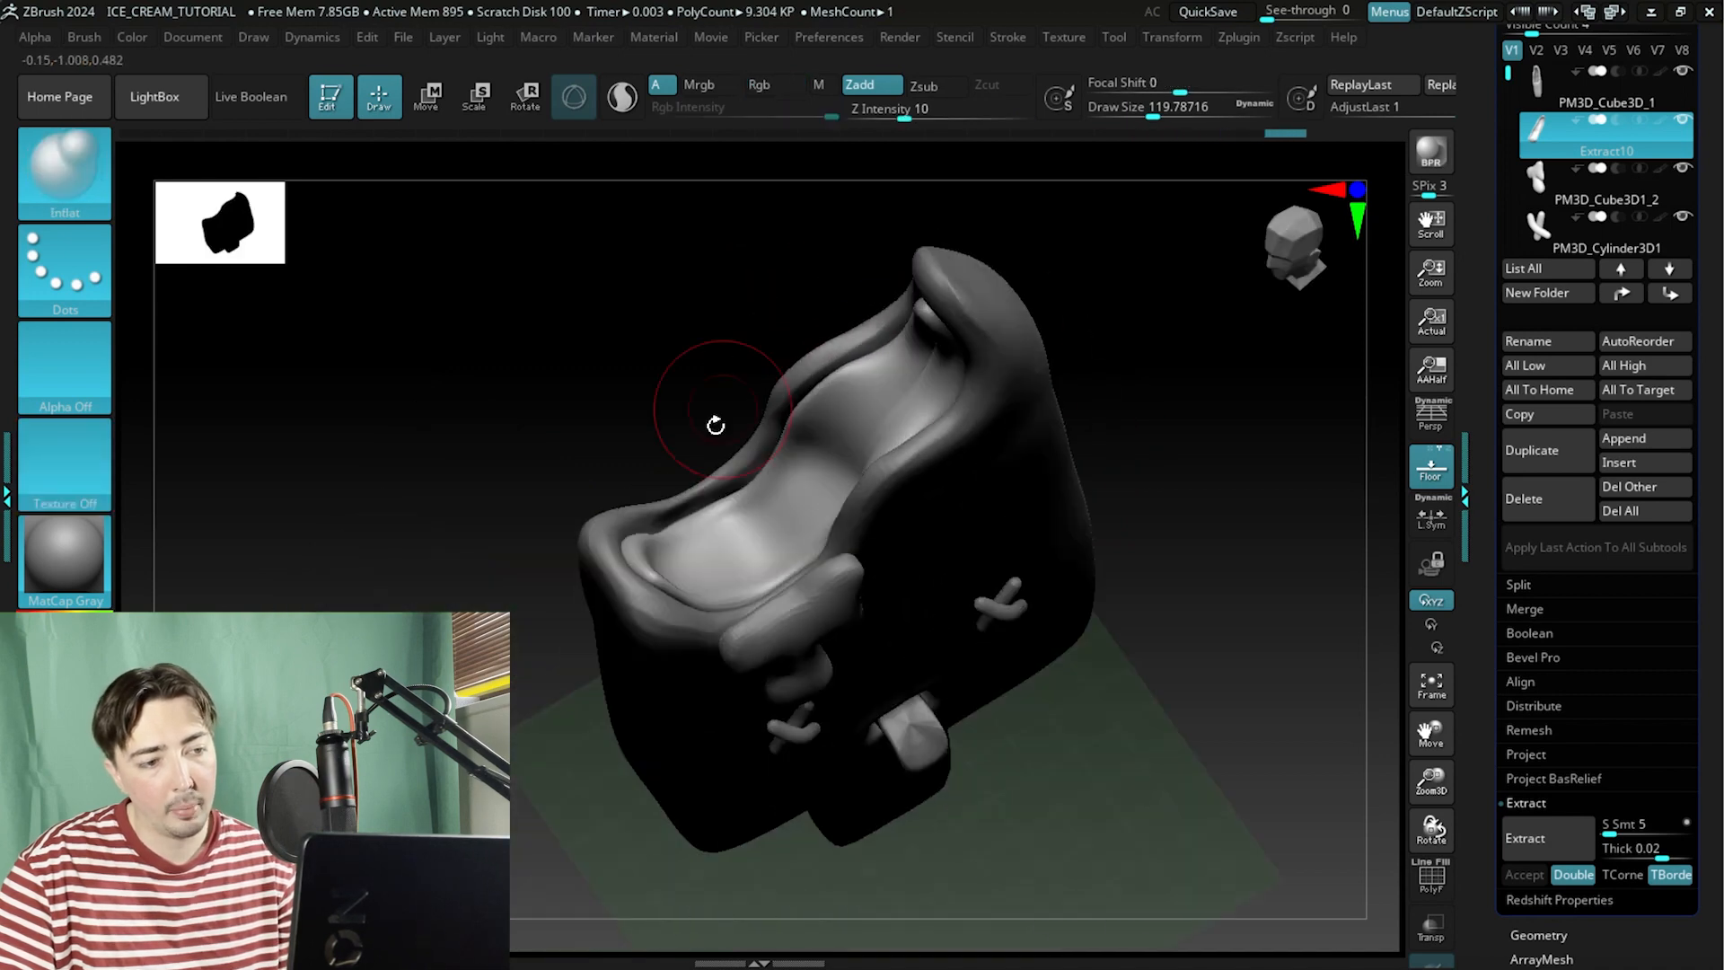
mouse_move(558, 359)
mouse_down()
mouse_move(561, 340)
mouse_move(674, 356)
mouse_move(701, 384)
mouse_move(638, 365)
mouse_move(603, 388)
mouse_up()
Switch to the ClayBuildup brush with a draw size of about 62 and smooth a spot on the inner surface.
click(71, 177)
key(c)
key(b)
key(space)
mouse_move(846, 419)
mouse_down()
mouse_move(804, 488)
mouse_move(876, 421)
mouse_move(766, 524)
mouse_move(882, 422)
mouse_up()
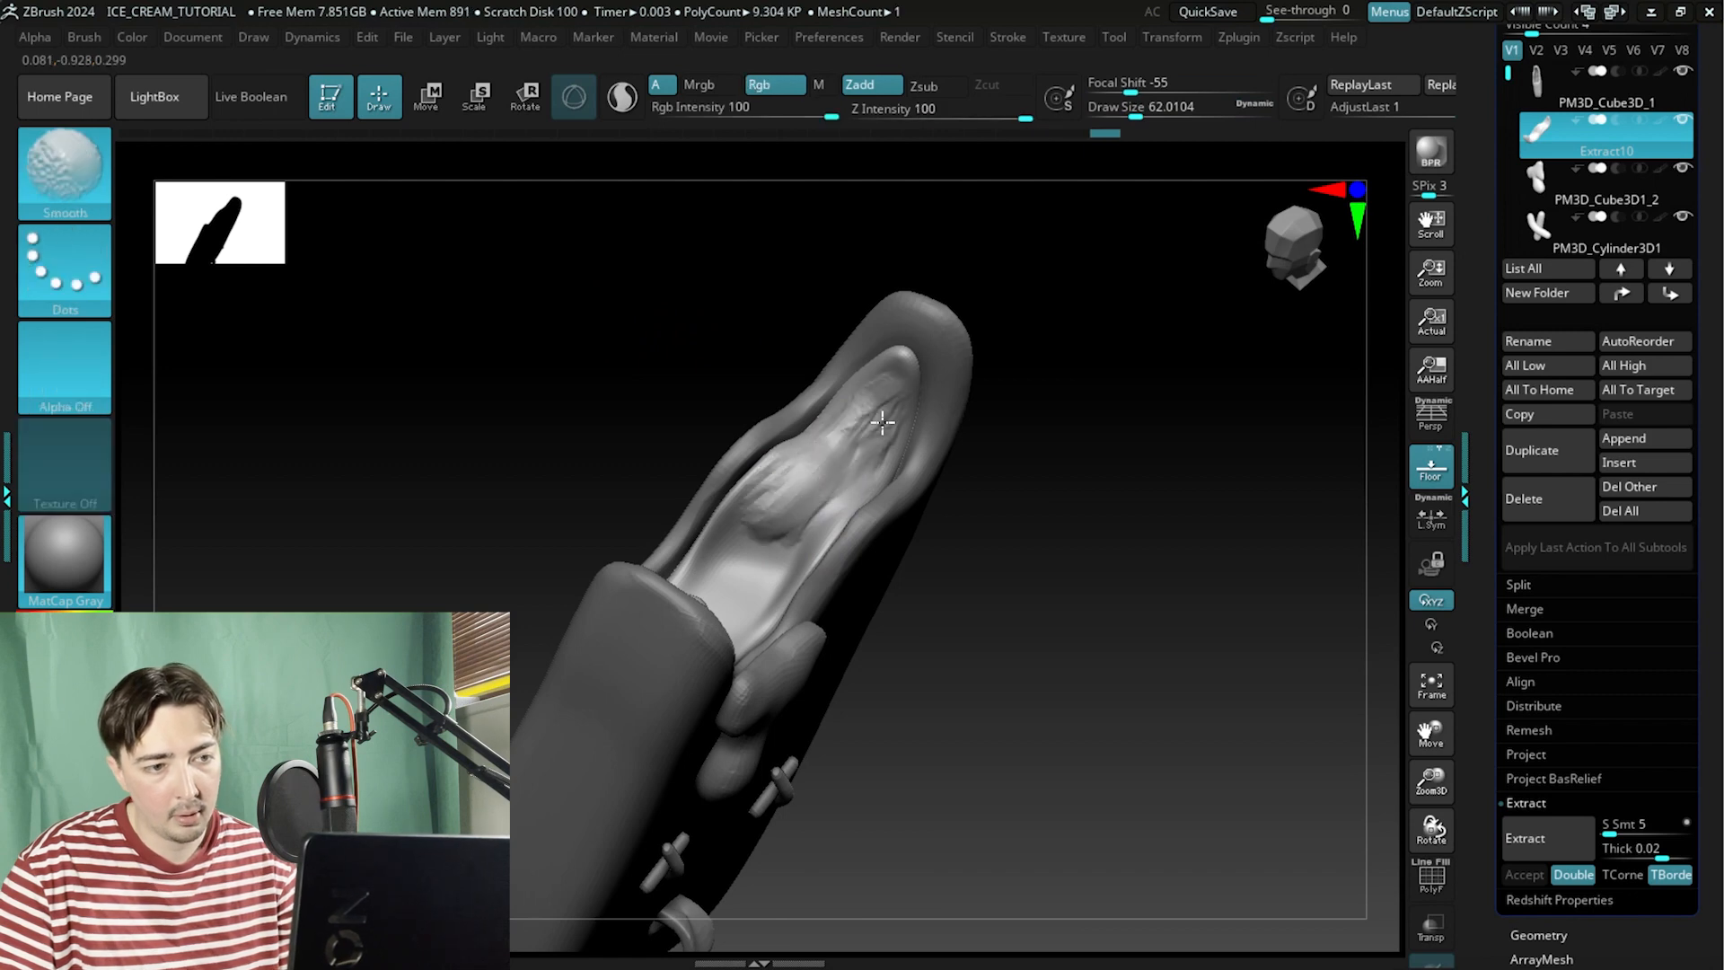
Check the ref.png reference image in Photos and return to ZBrush.
key(alt+Tab)
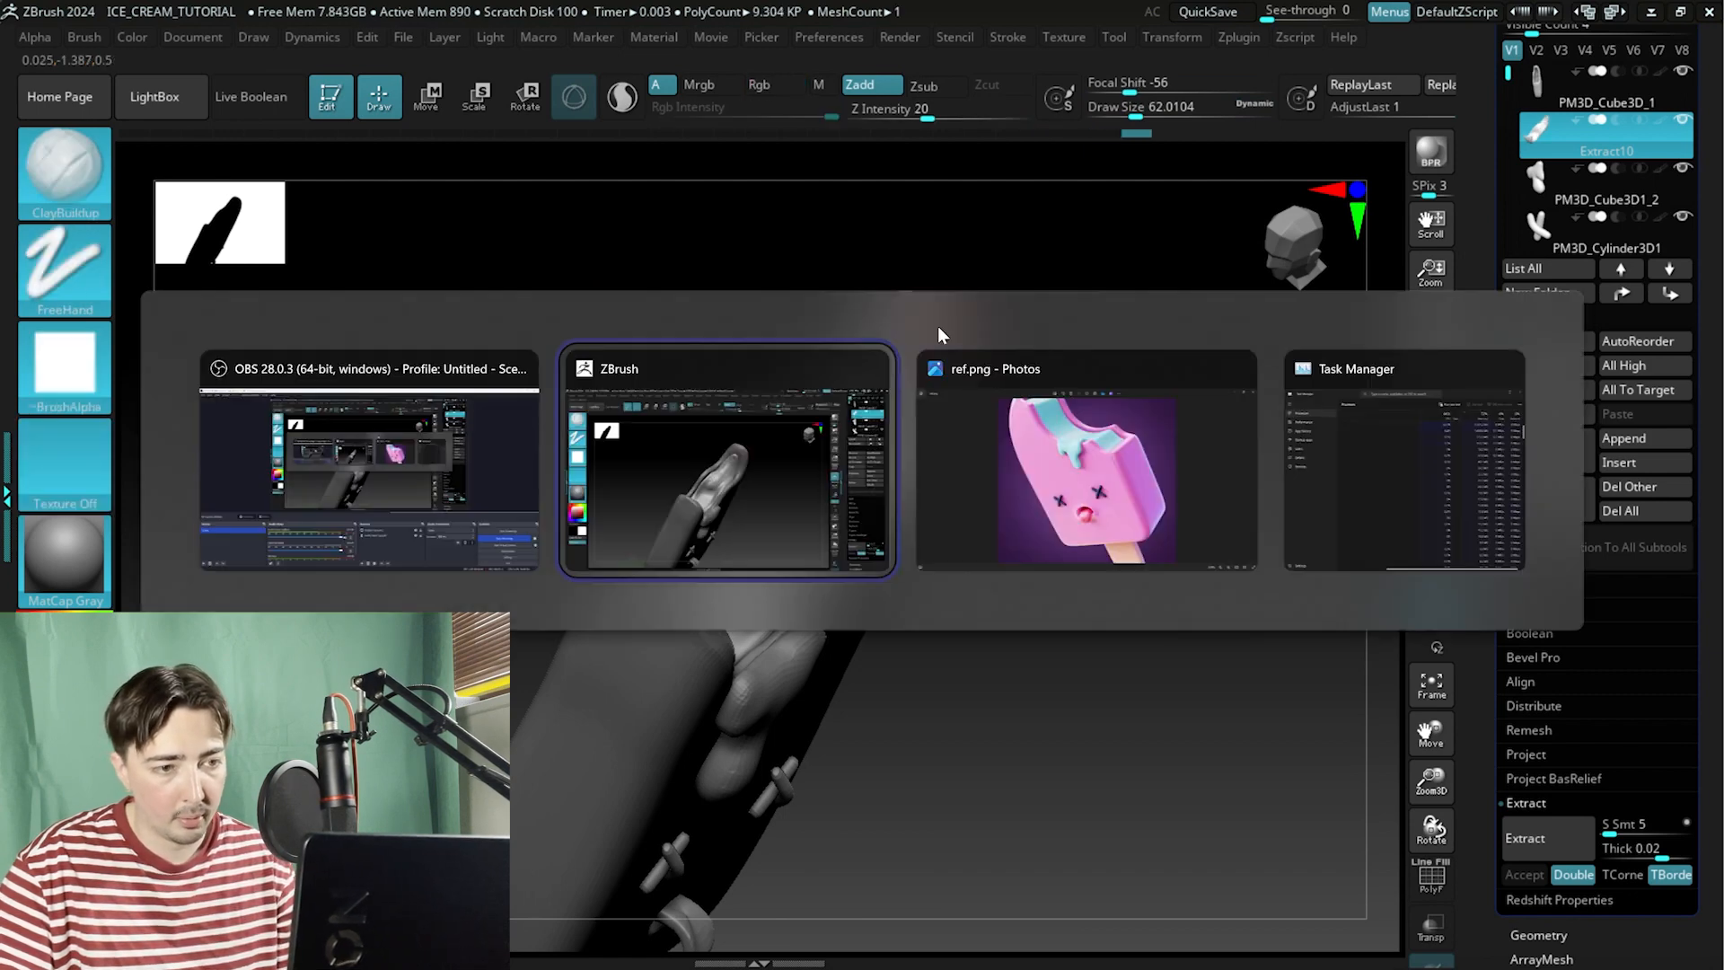
key(alt+Tab)
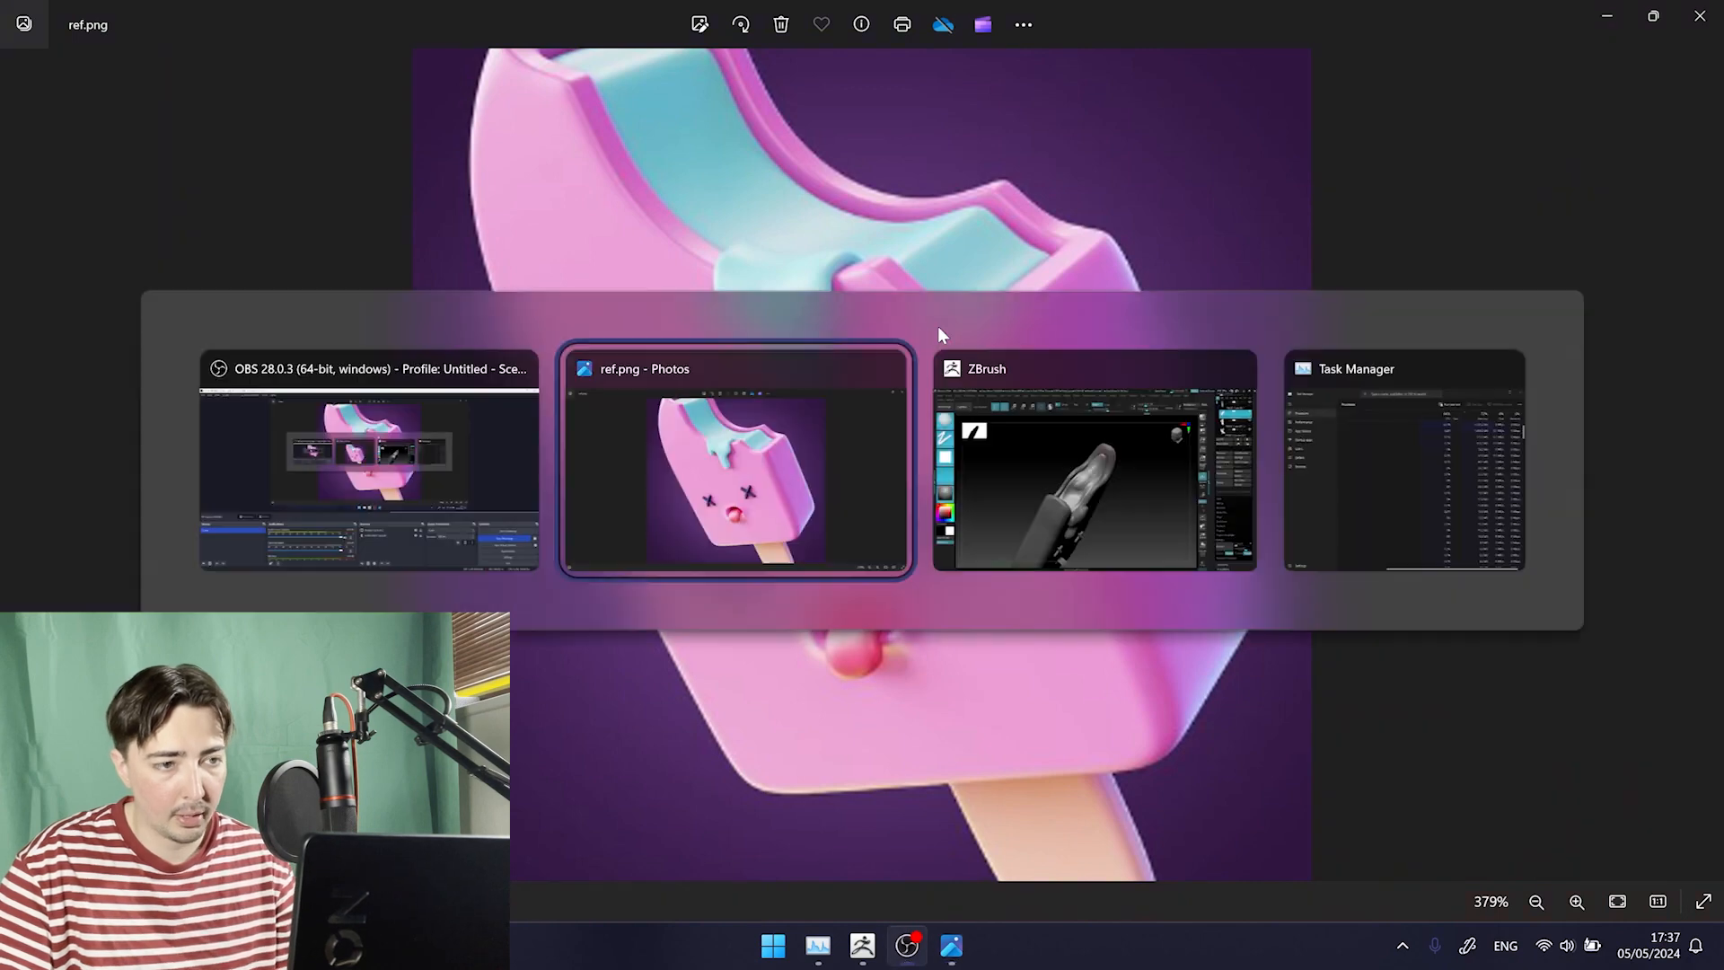
key(alt+Tab)
Build up the inner bite surface with ClayBuildup strokes at Z intensity 20, smoothing between strokes from several angles.
drag(940, 521, 596, 427)
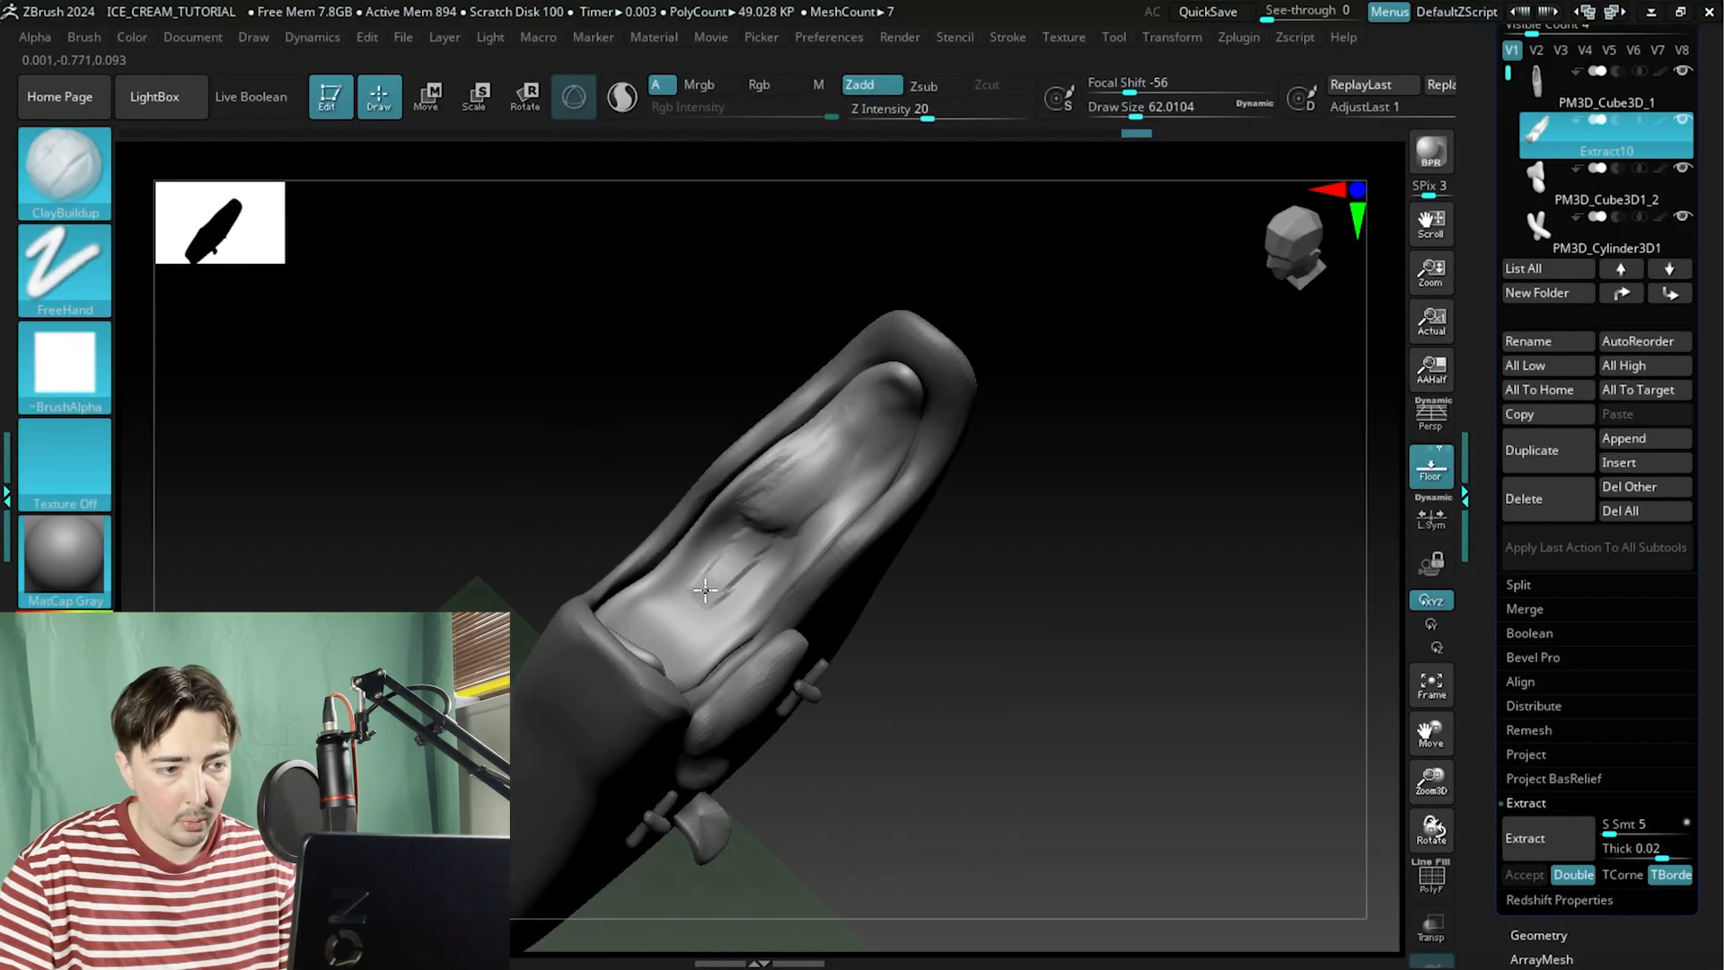
mouse_move(770, 554)
mouse_down()
mouse_move(762, 520)
mouse_move(730, 500)
mouse_move(825, 516)
mouse_up()
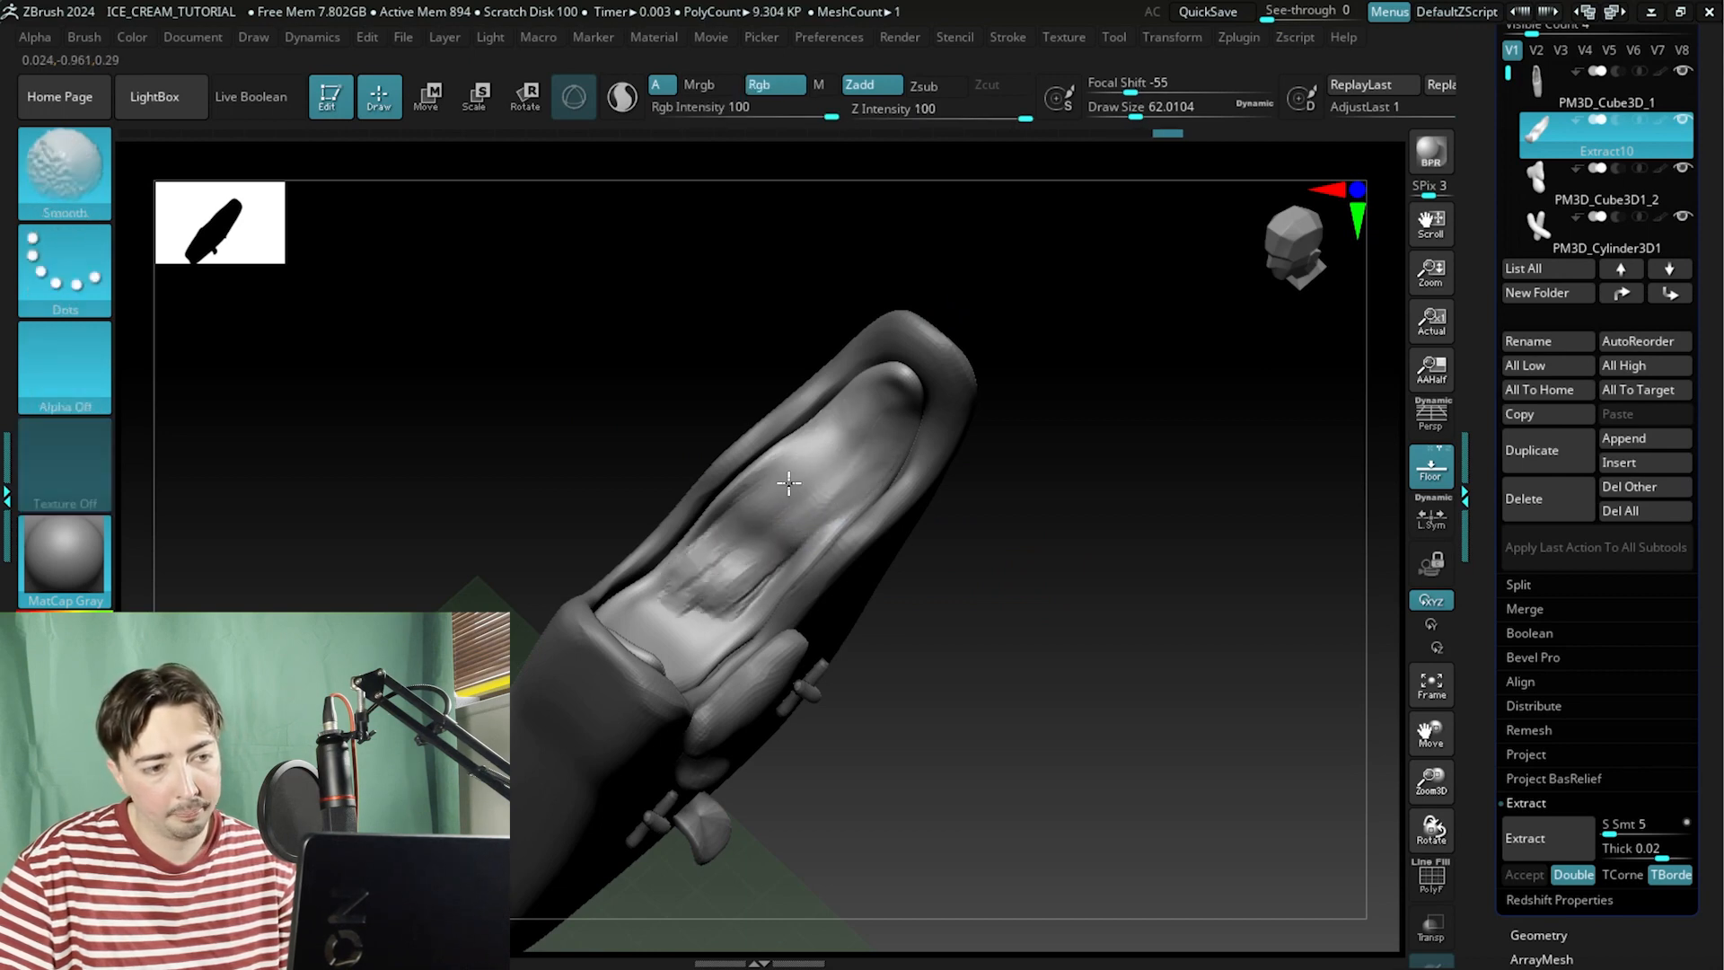
mouse_move(1014, 503)
mouse_down()
mouse_move(1081, 447)
mouse_move(1068, 352)
mouse_up()
mouse_move(720, 482)
mouse_down()
mouse_move(729, 437)
mouse_move(647, 531)
mouse_move(680, 460)
mouse_move(603, 530)
mouse_up()
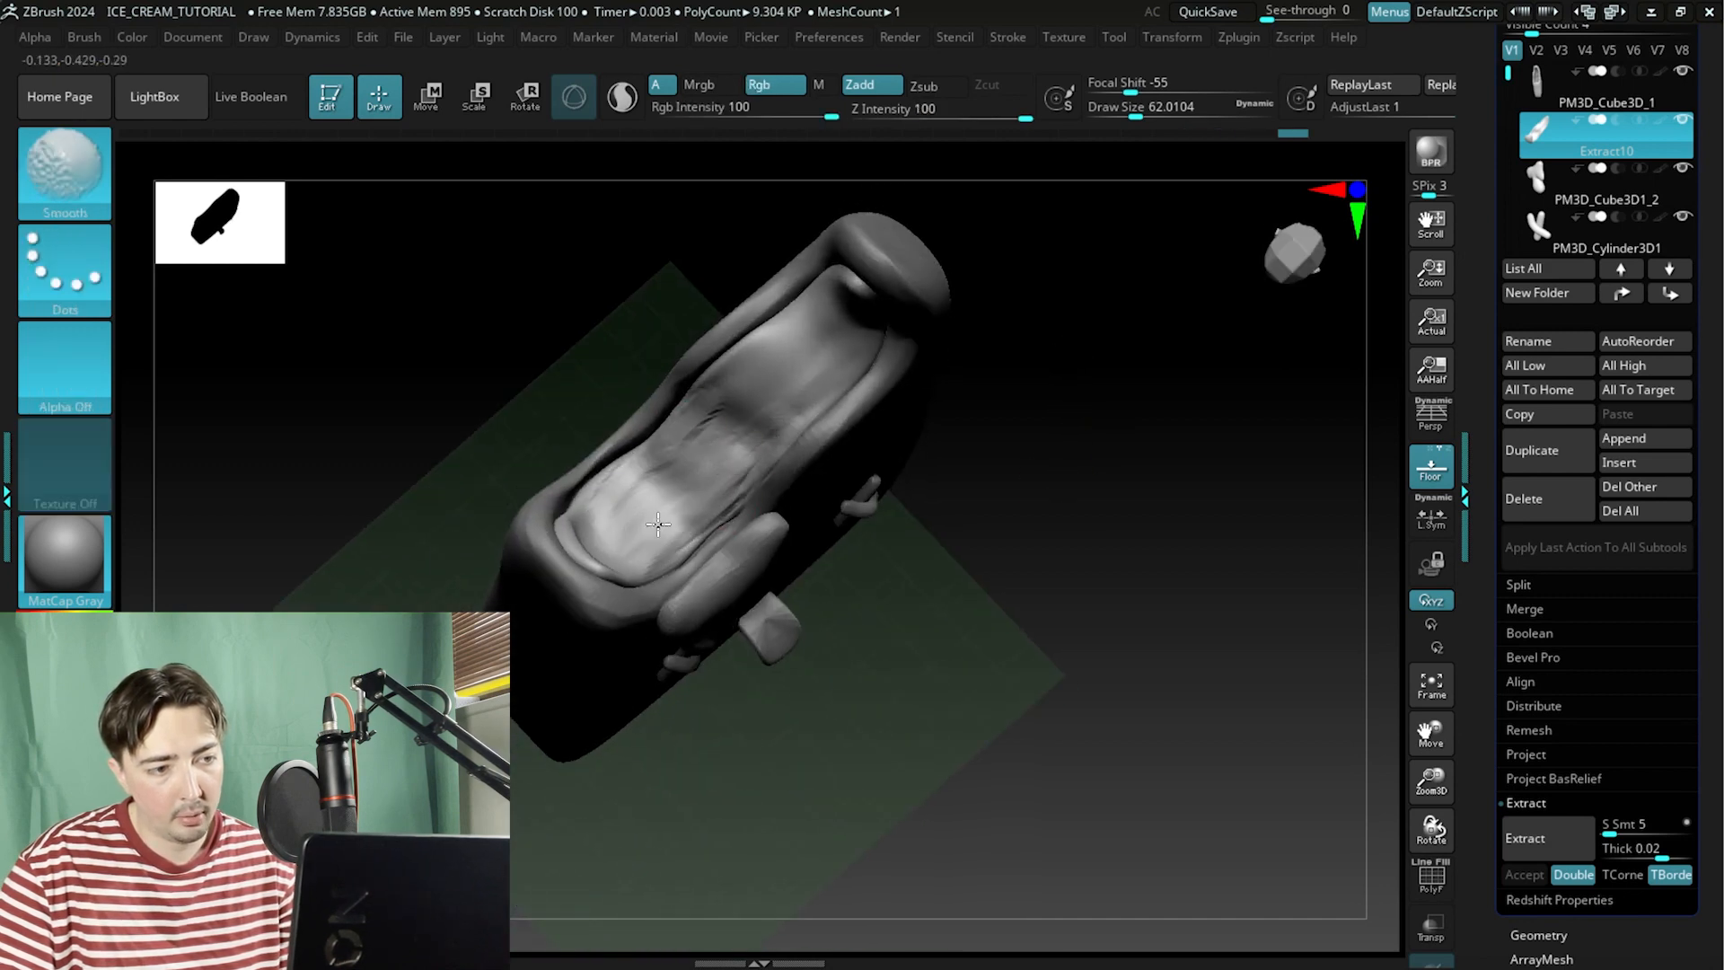
mouse_move(1070, 450)
mouse_down()
mouse_move(961, 450)
mouse_move(743, 331)
mouse_move(857, 511)
mouse_move(883, 499)
mouse_up()
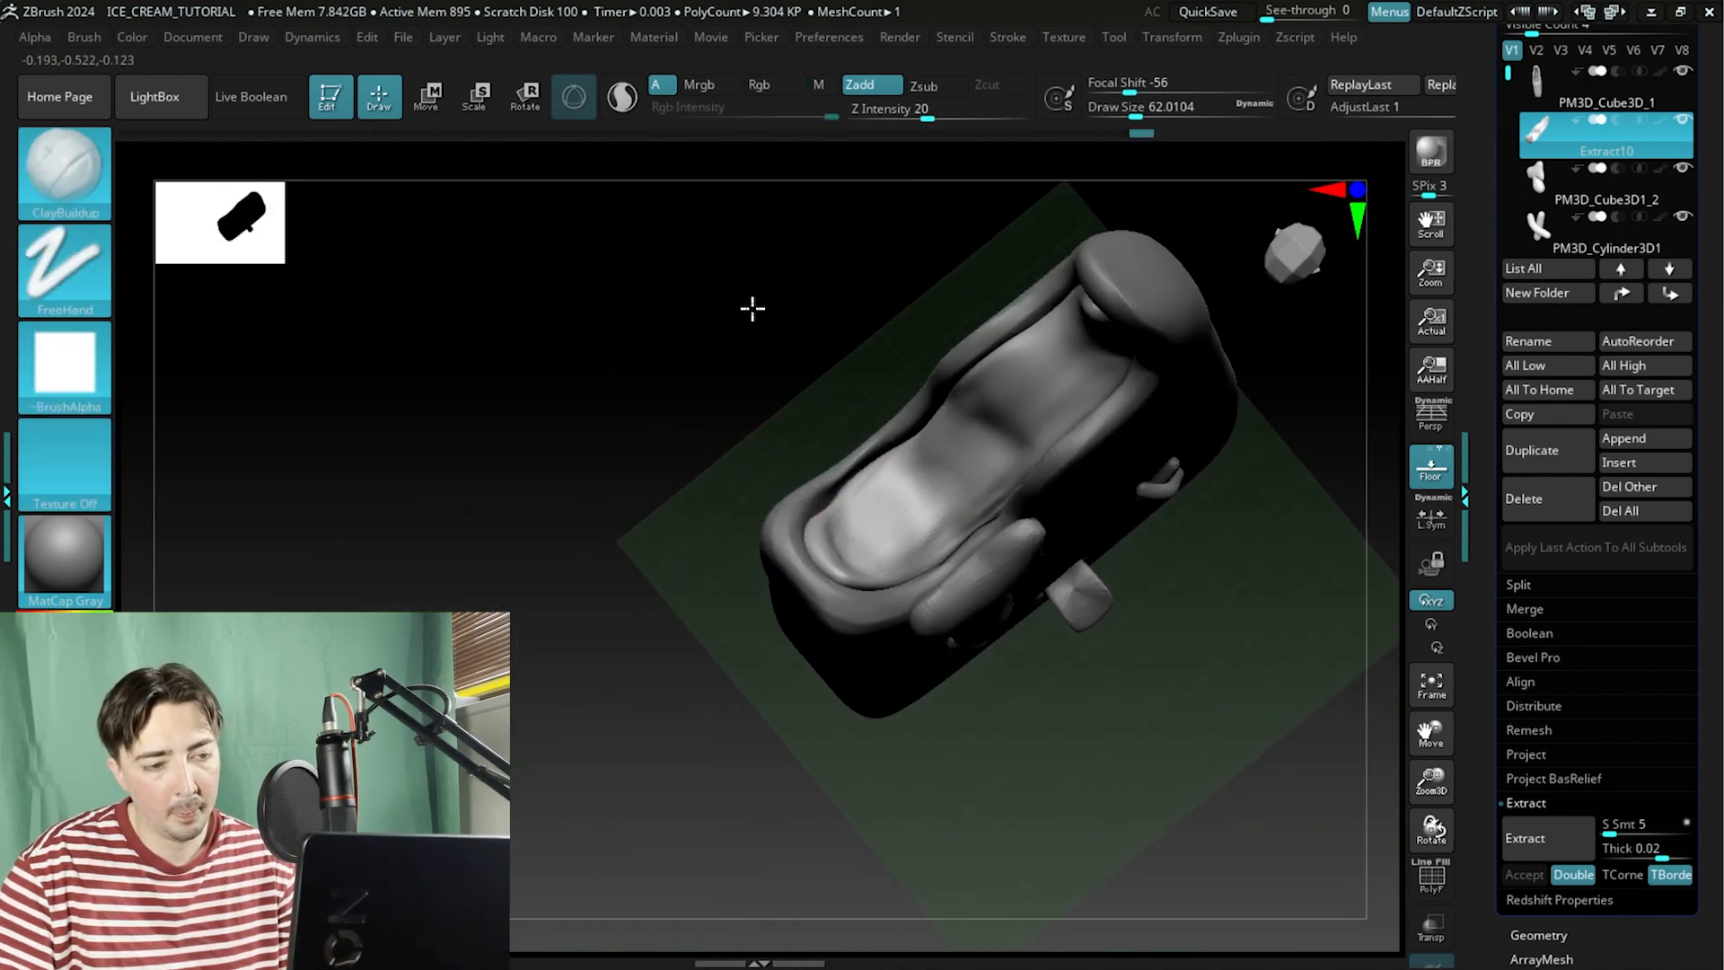
drag(751, 304, 784, 461)
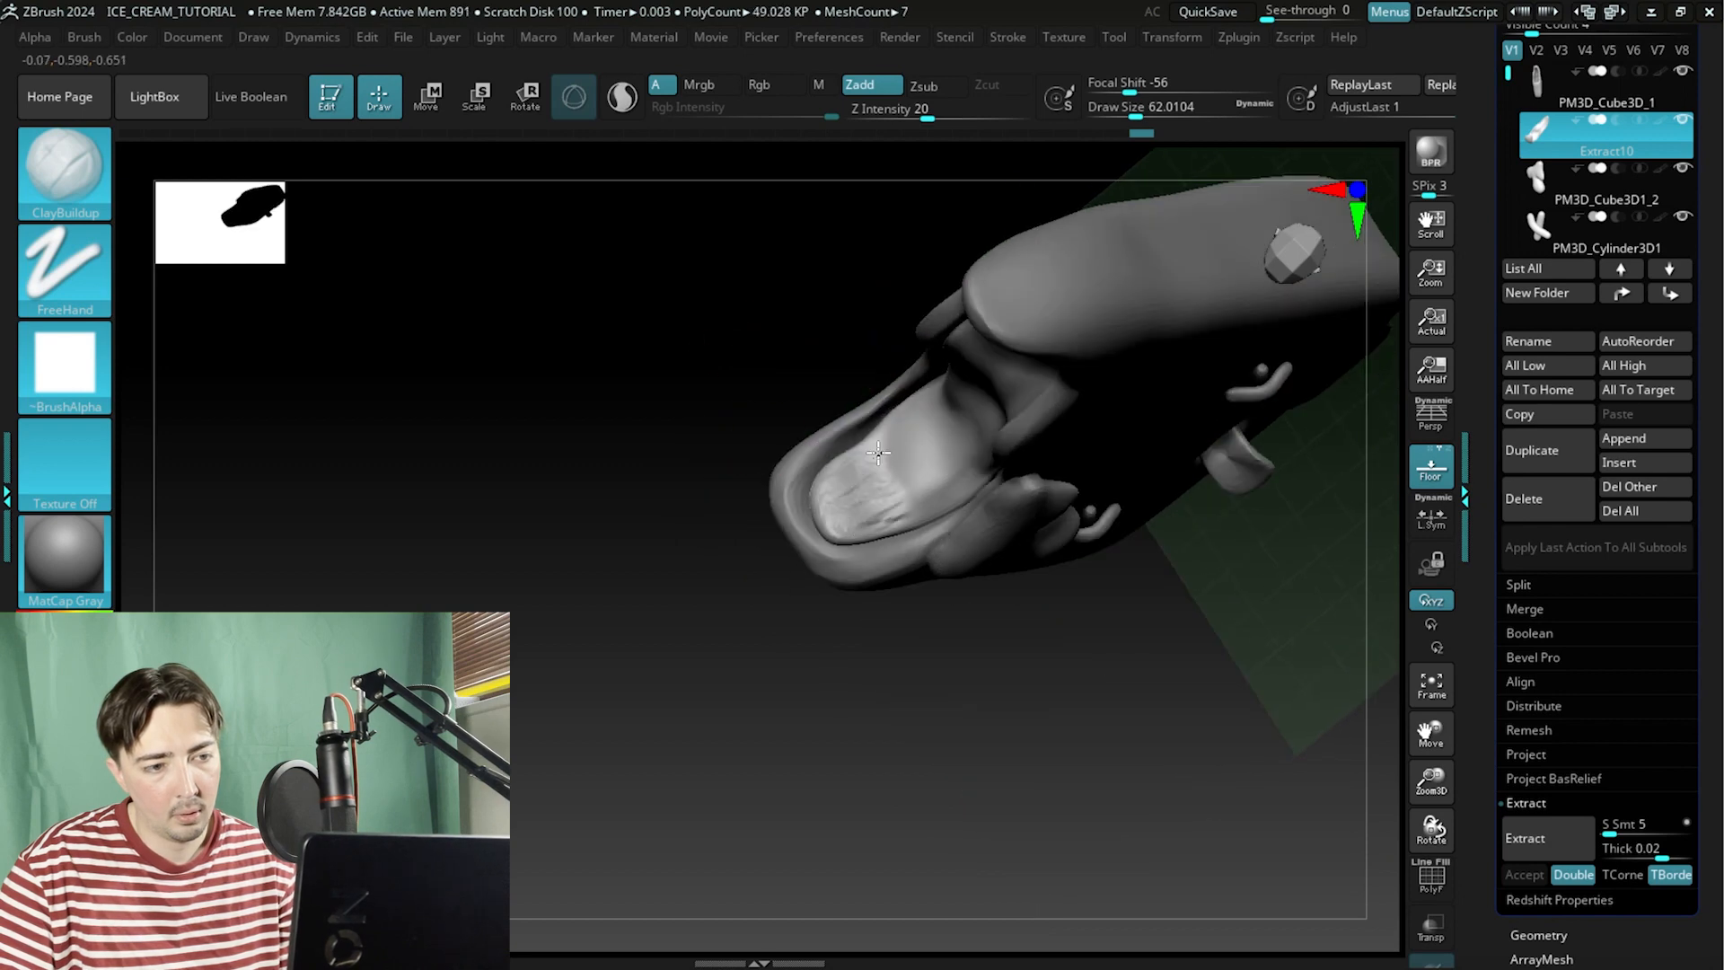
shift+drag(916, 492, 892, 514)
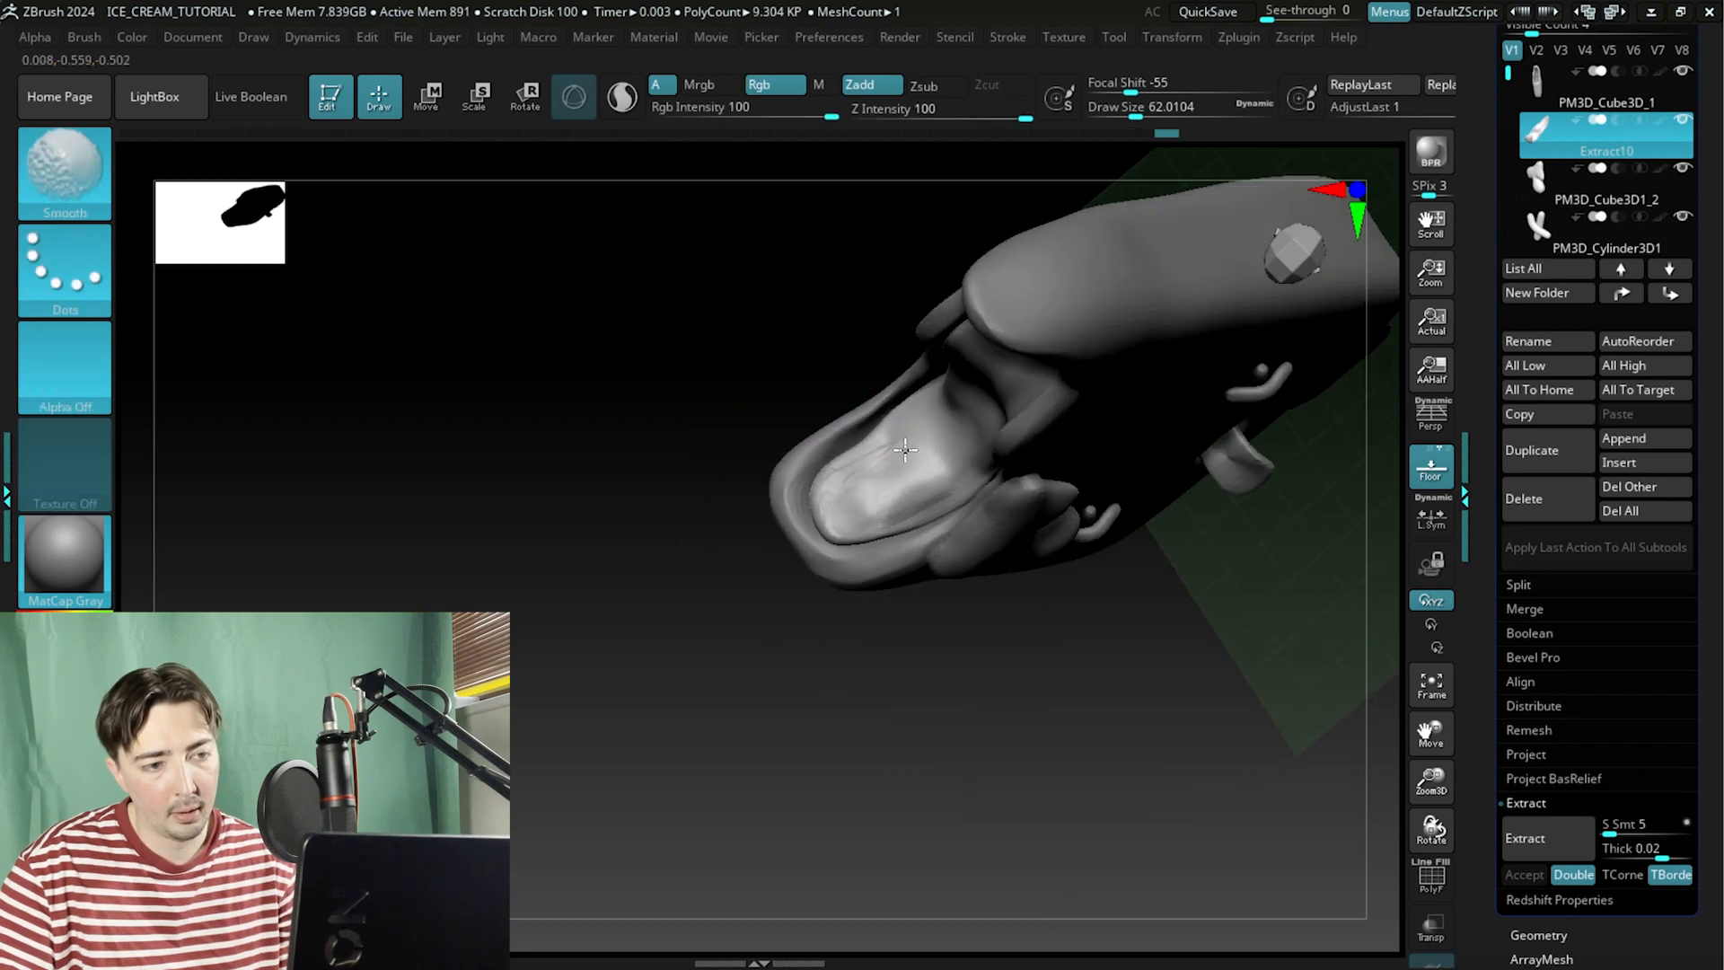
drag(812, 386, 854, 327)
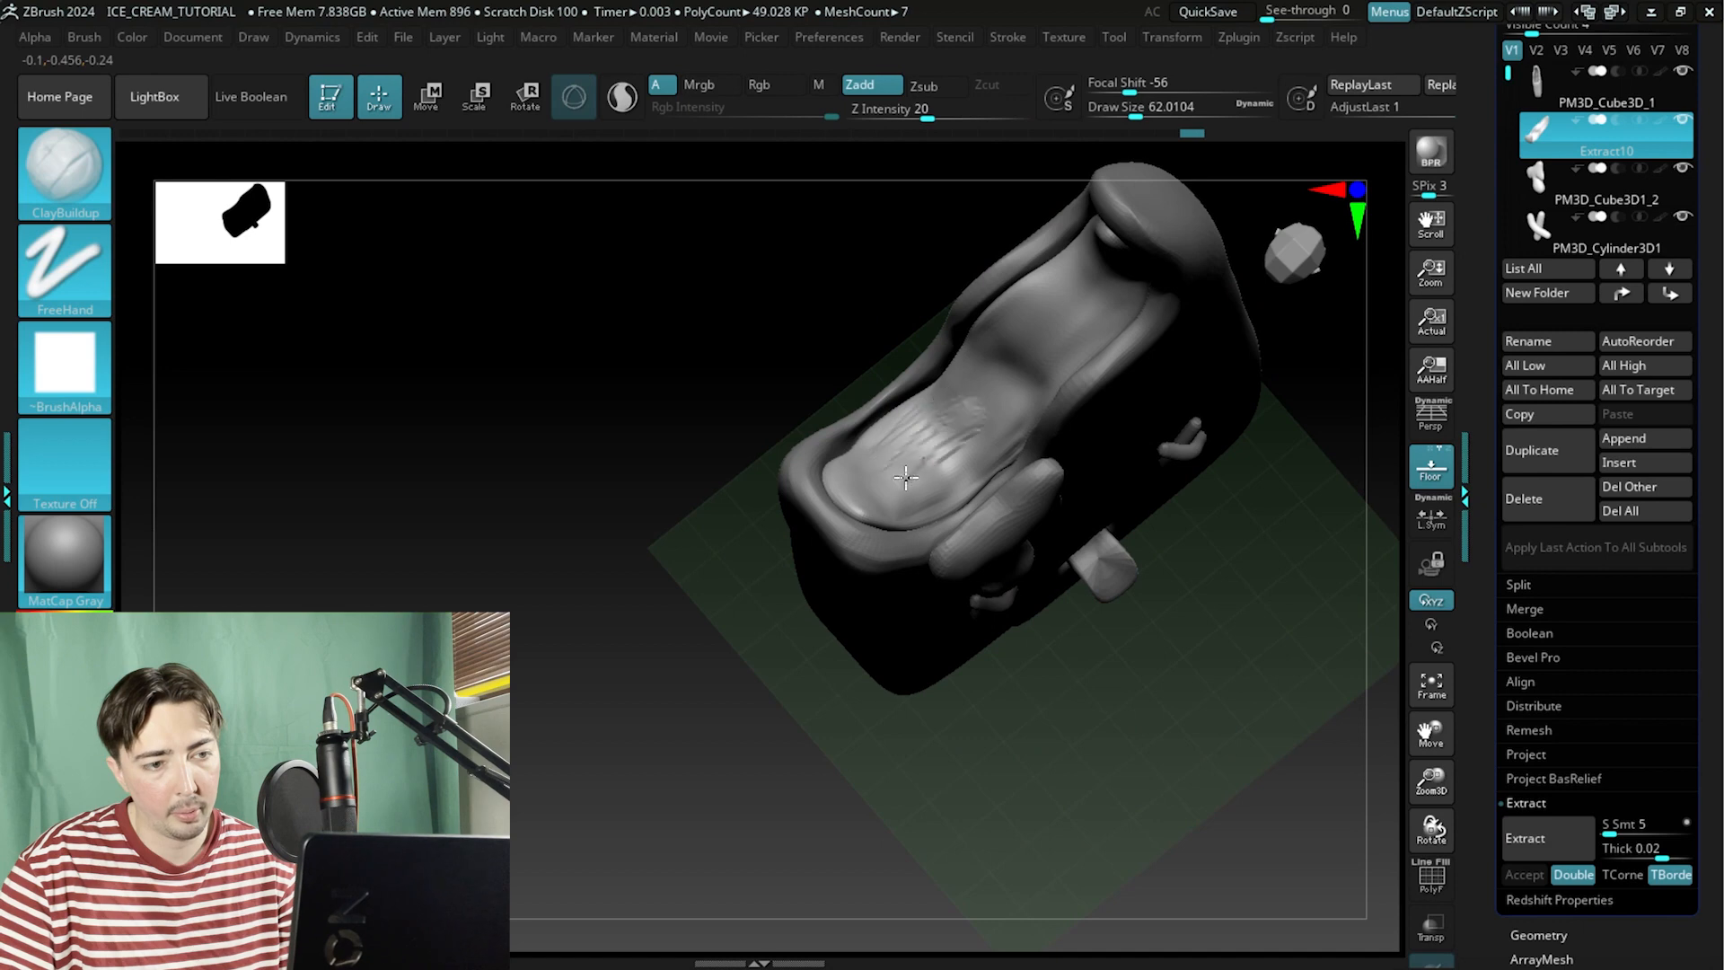
shift+drag(906, 476, 899, 479)
drag(796, 378, 783, 474)
mouse_move(907, 431)
mouse_down()
mouse_move(864, 475)
mouse_move(836, 471)
mouse_up()
mouse_move(952, 414)
mouse_down()
mouse_move(906, 430)
mouse_move(993, 393)
mouse_move(983, 421)
mouse_up()
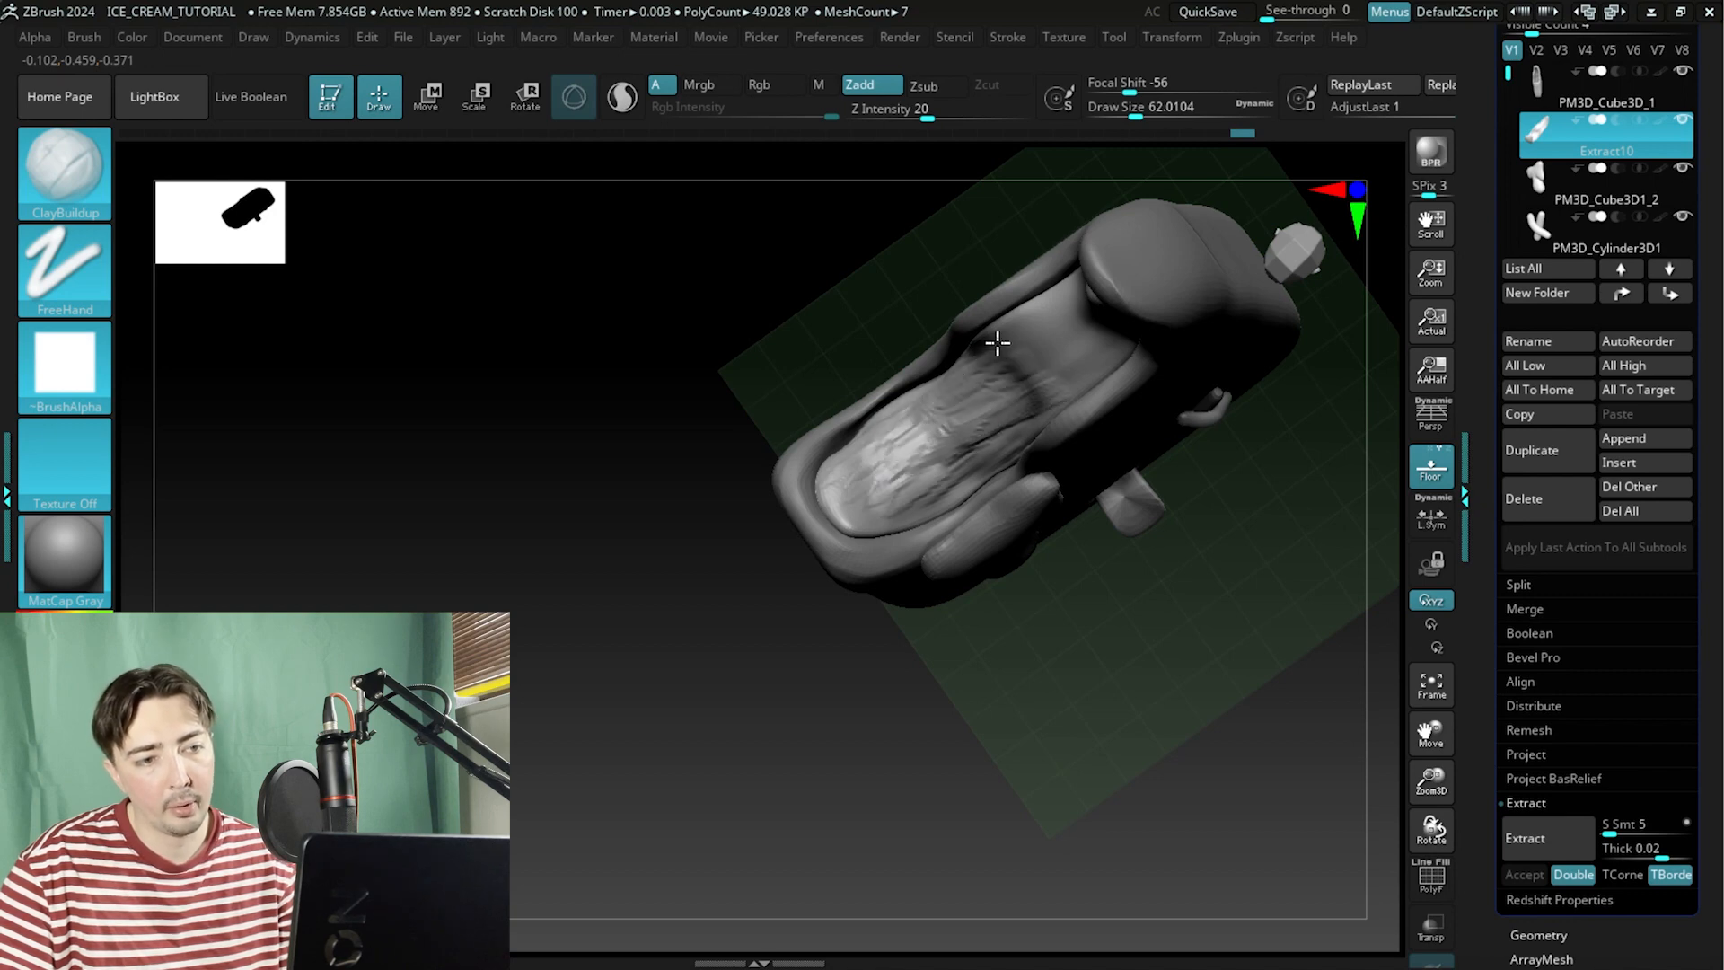
key(shift)
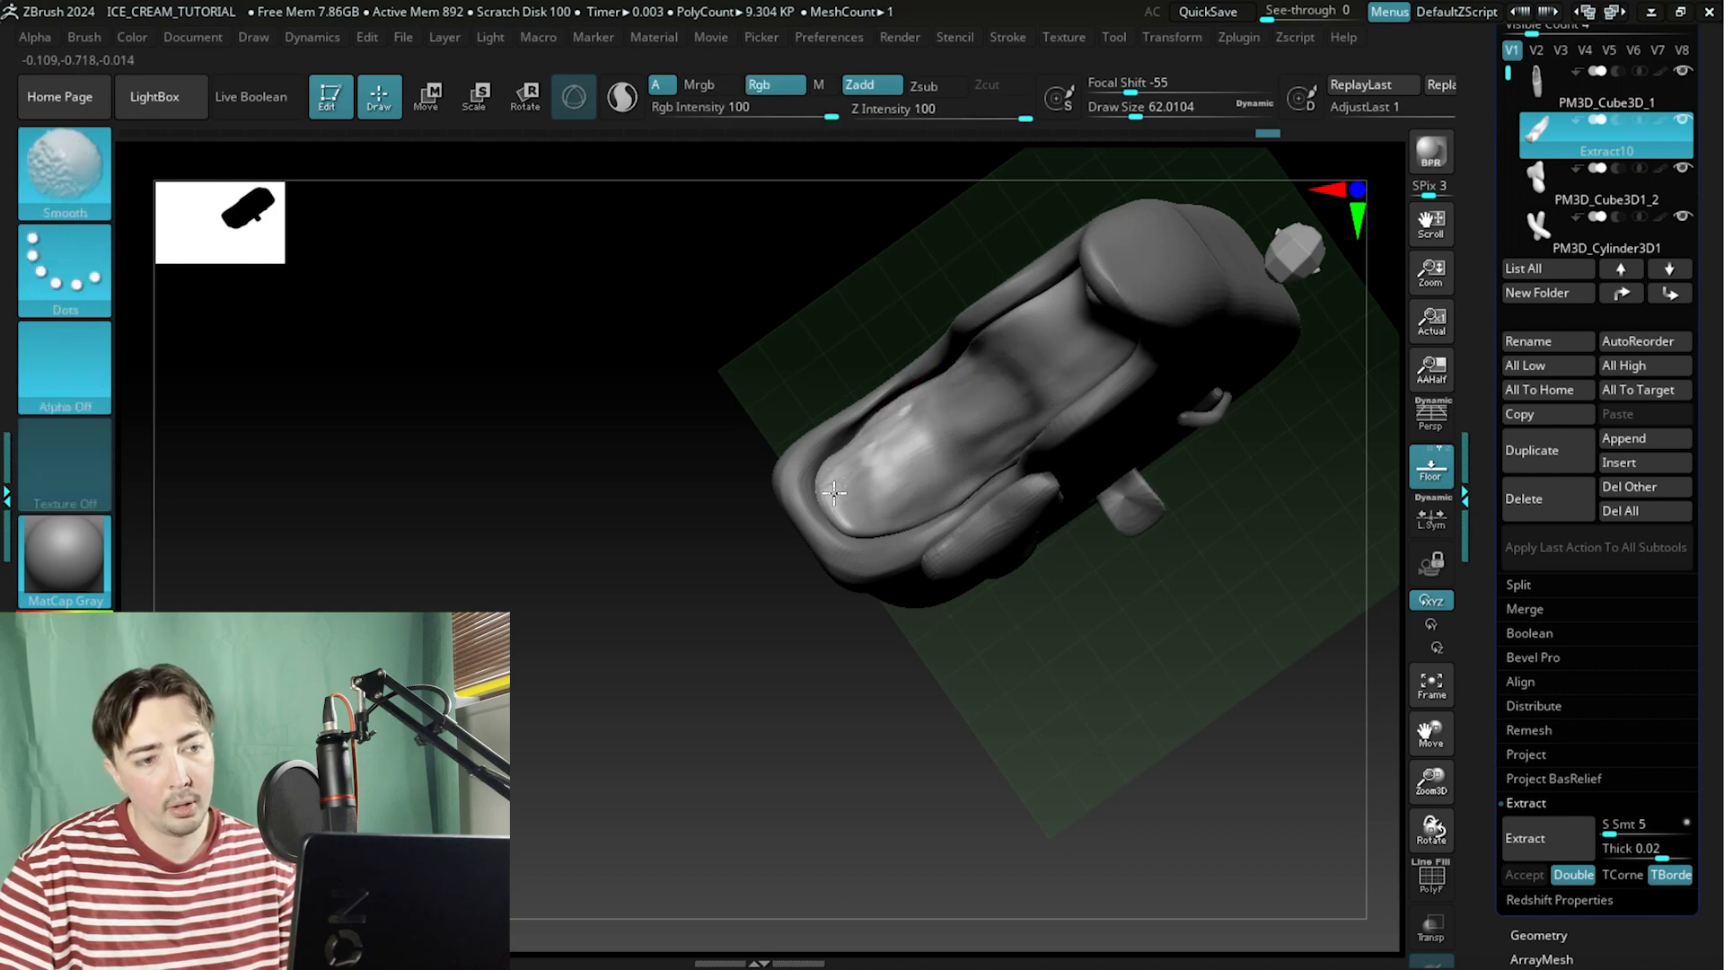
shift+drag(940, 393, 940, 381)
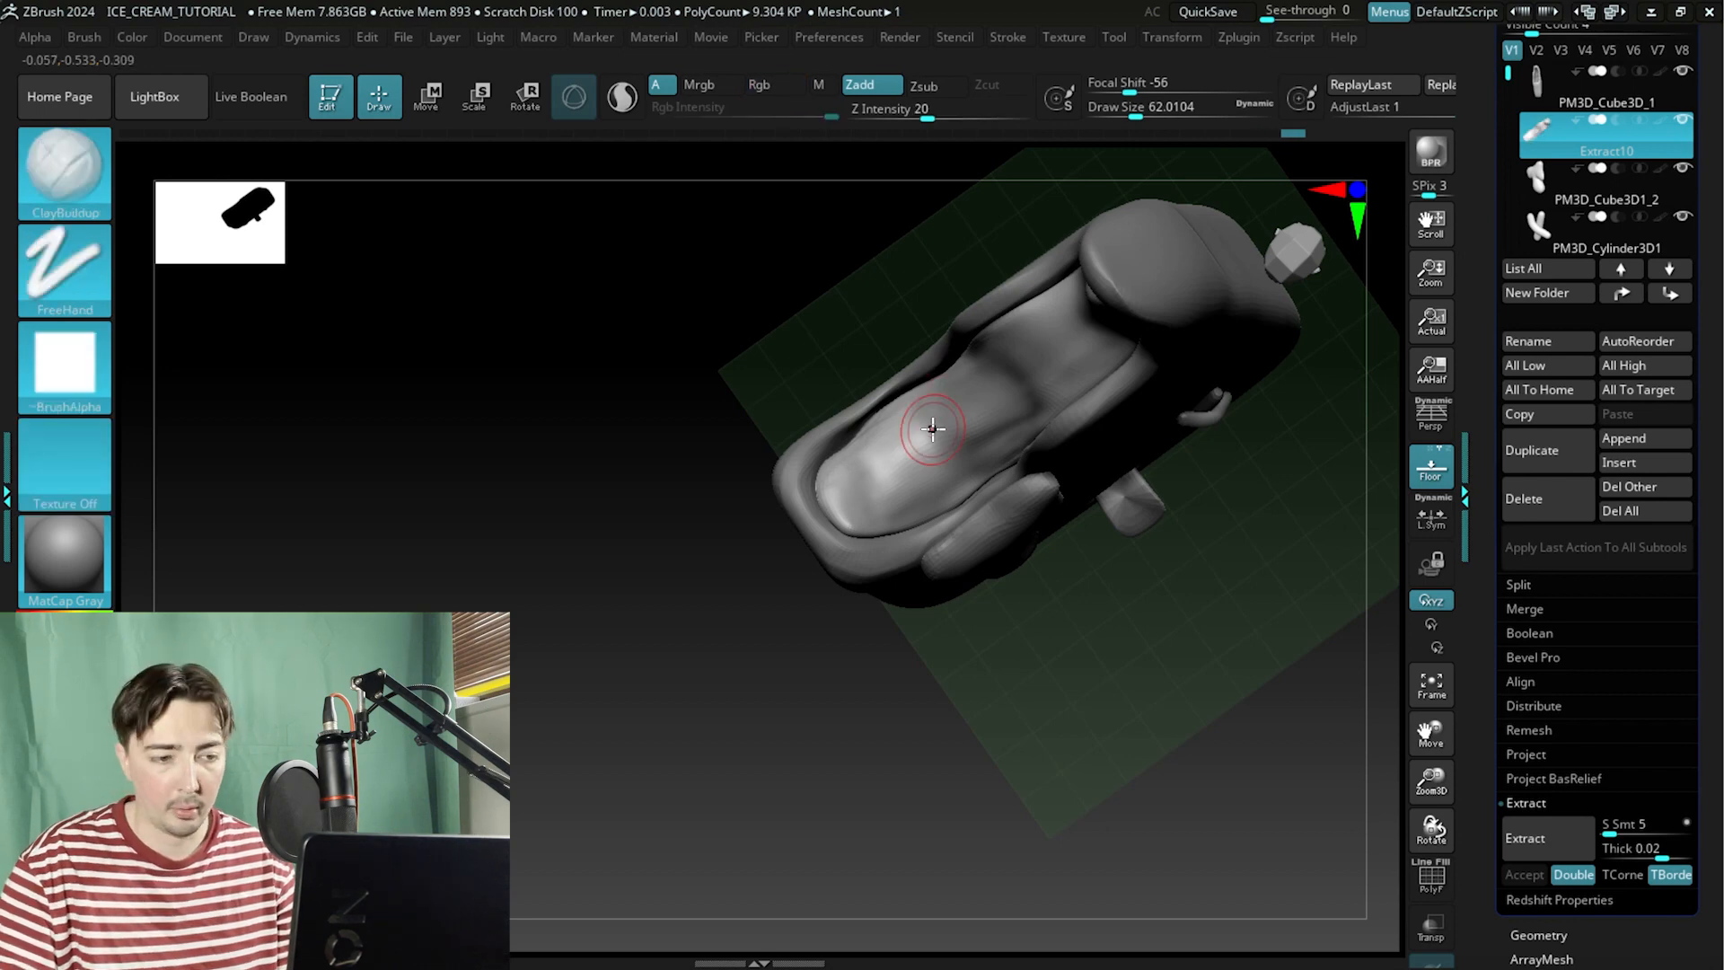
right_drag(932, 429, 691, 387)
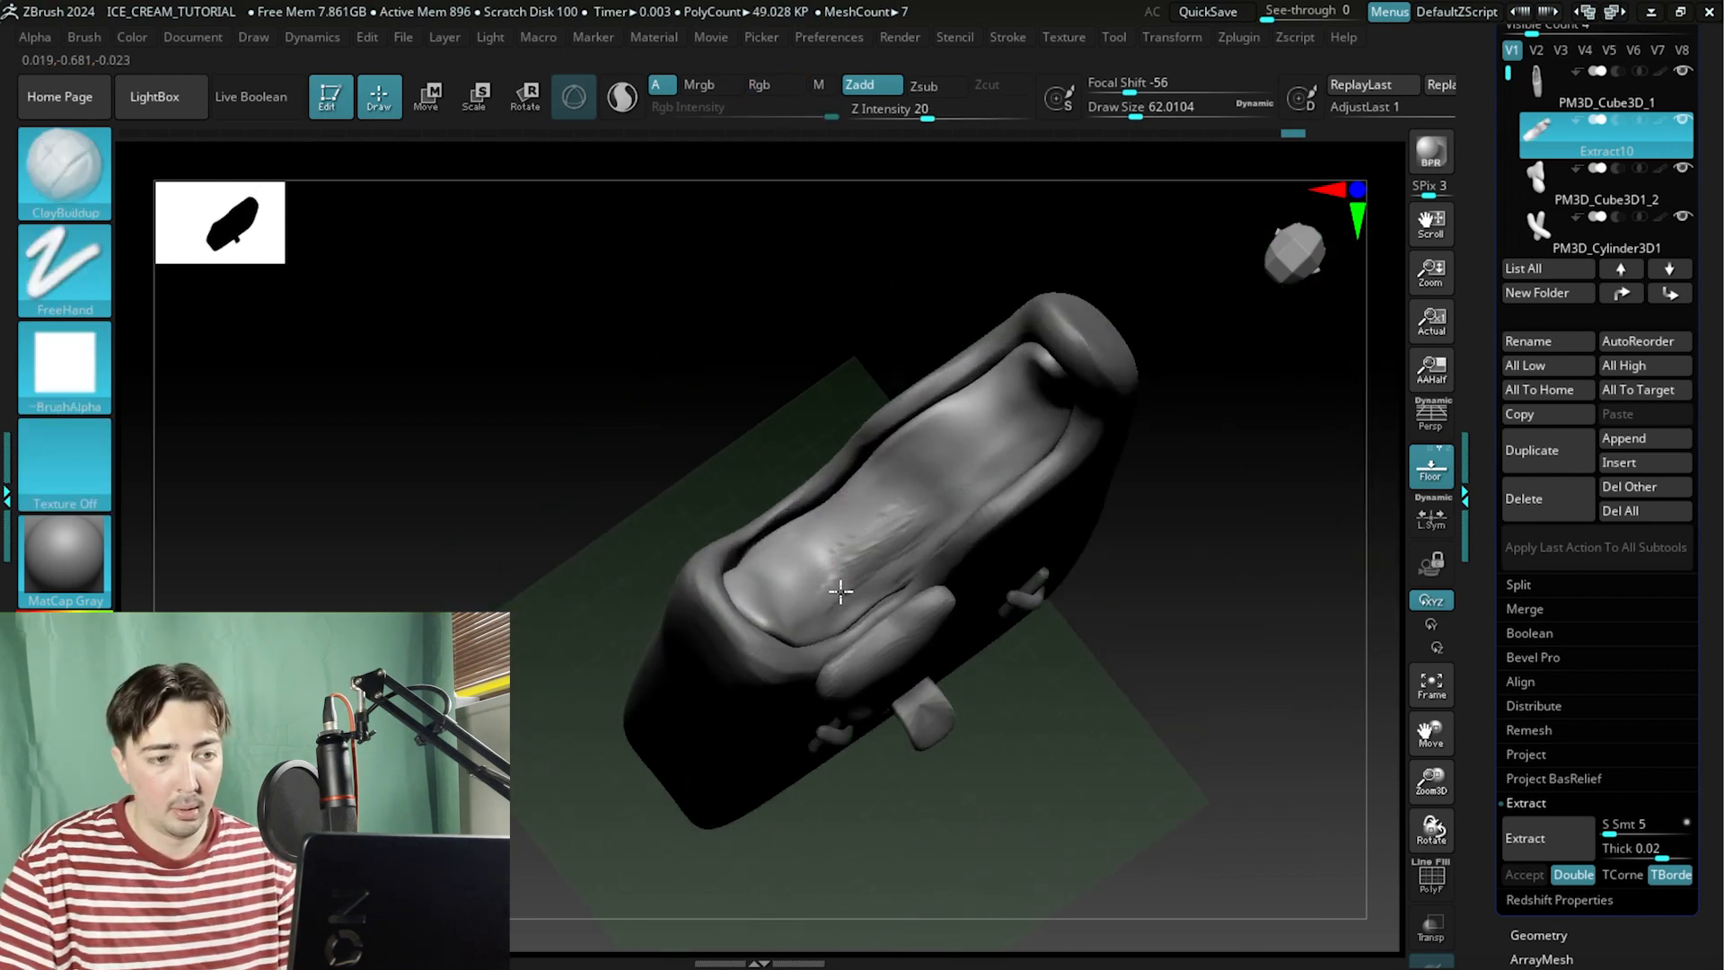
key(shift)
right_drag(851, 575, 697, 412)
key(shift)
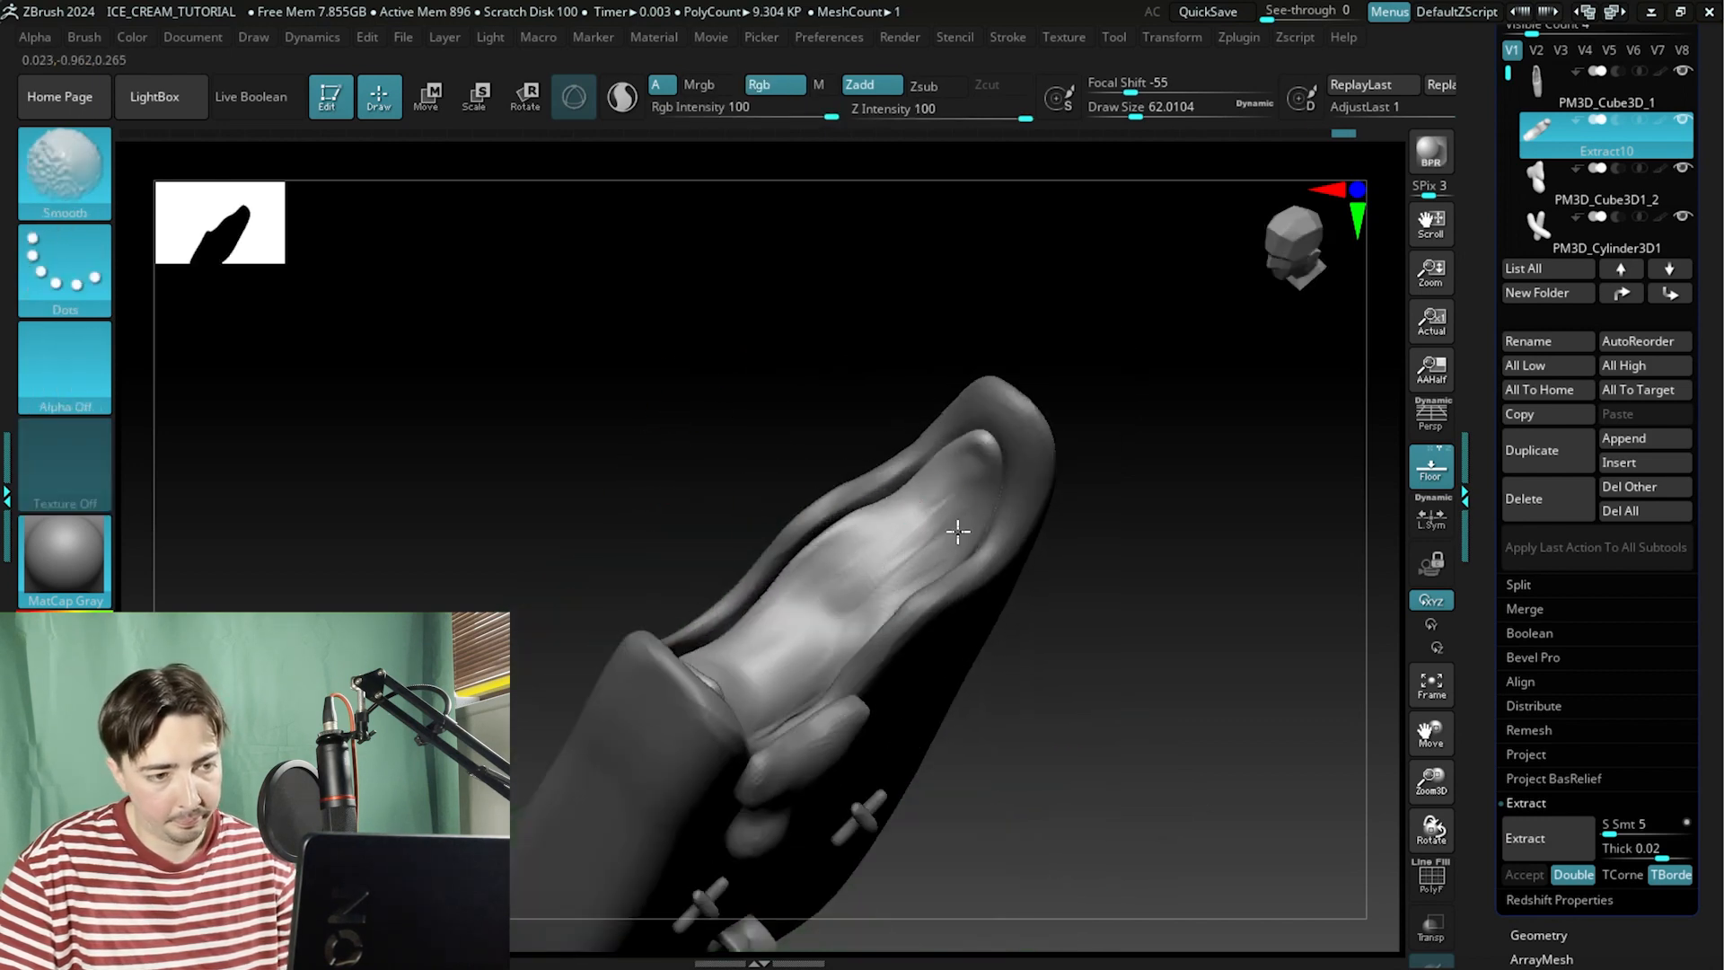
mouse_move(785, 455)
right_down()
mouse_move(689, 449)
mouse_move(721, 649)
right_up()
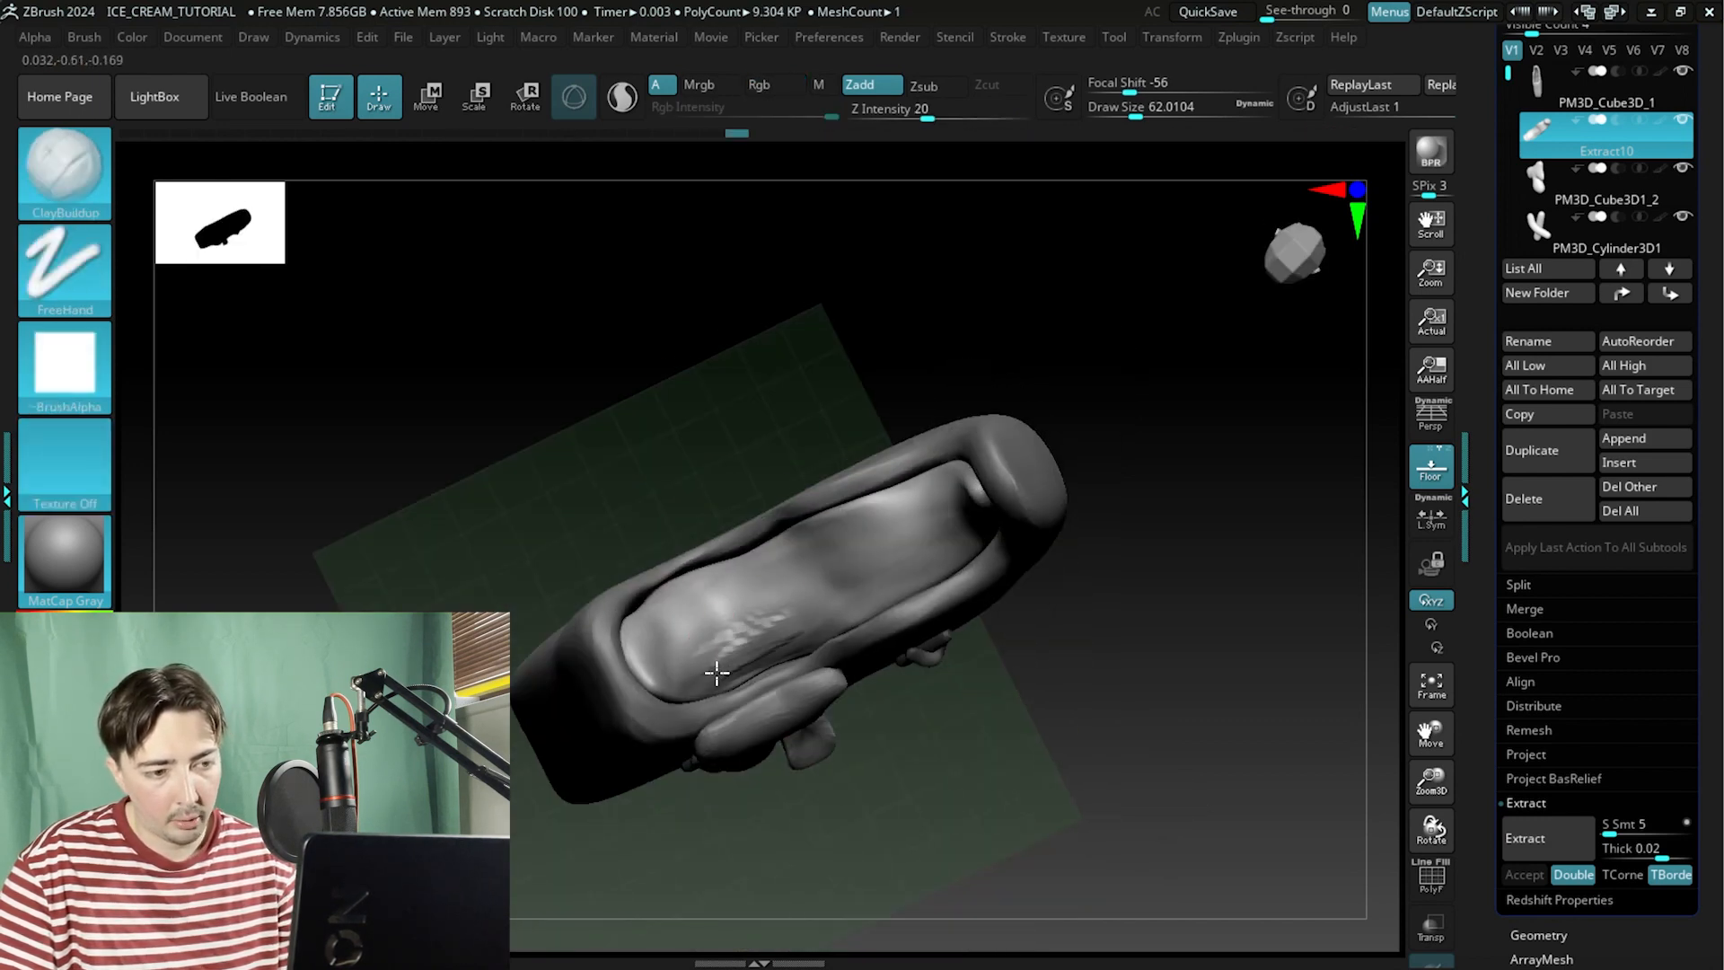
key(shift)
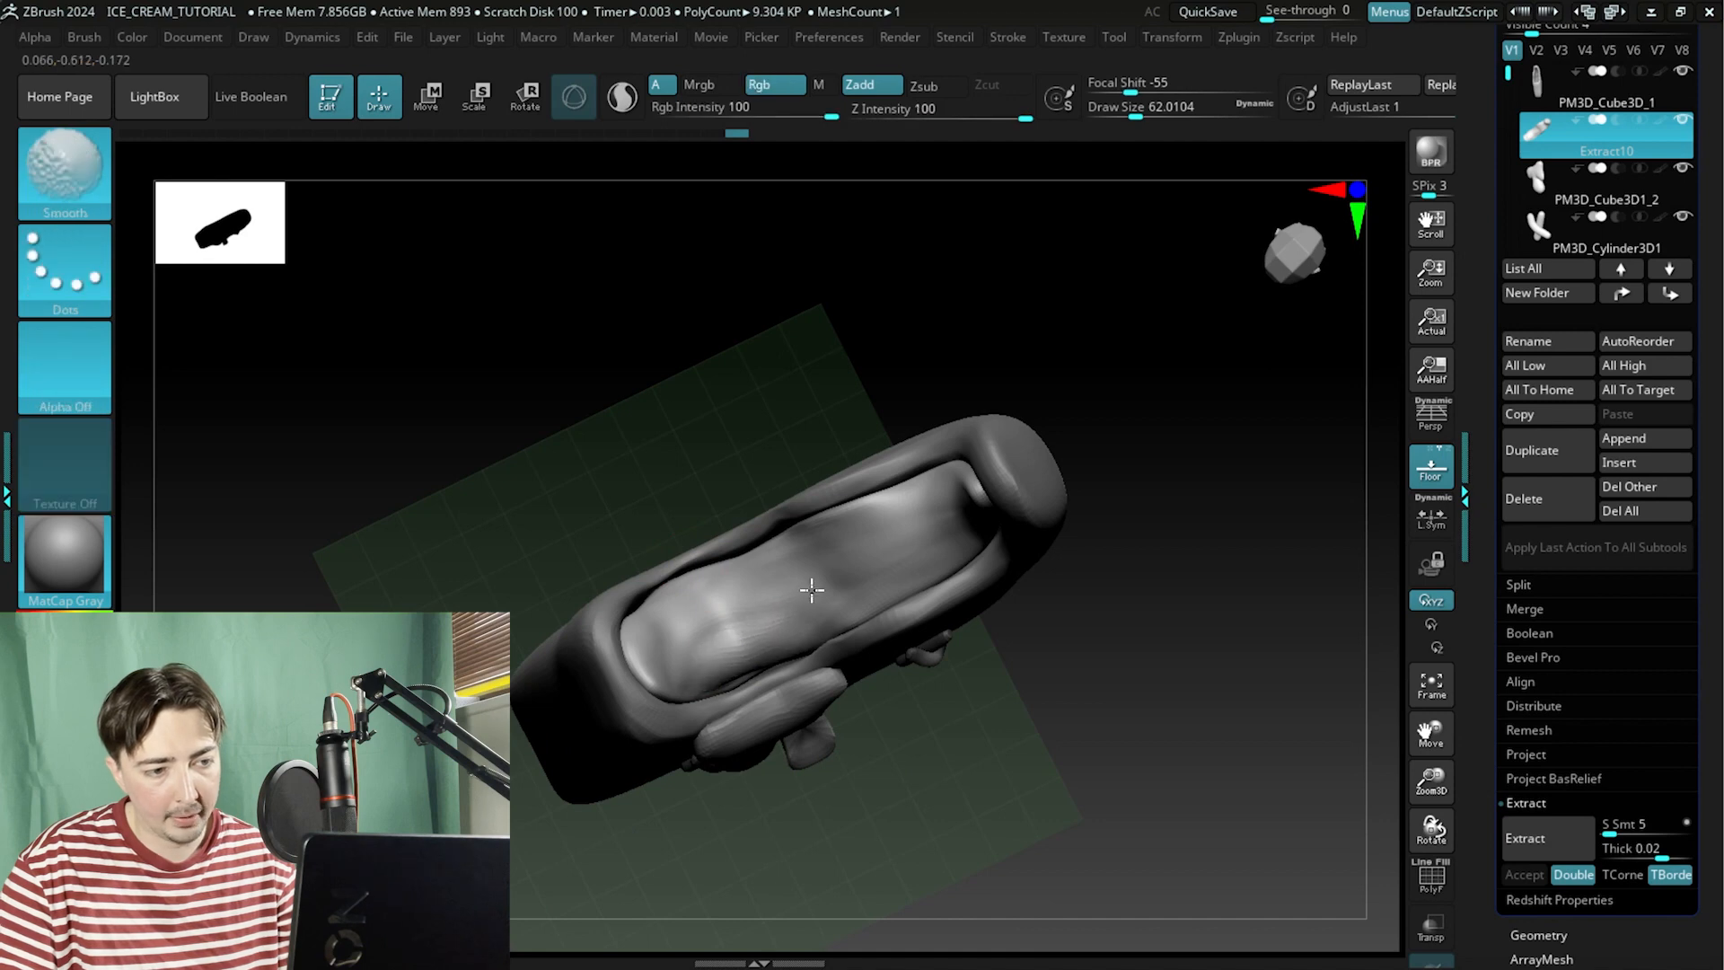
mouse_move(812, 589)
right_down()
mouse_move(719, 462)
mouse_move(838, 488)
right_up()
right_drag(662, 393, 887, 665)
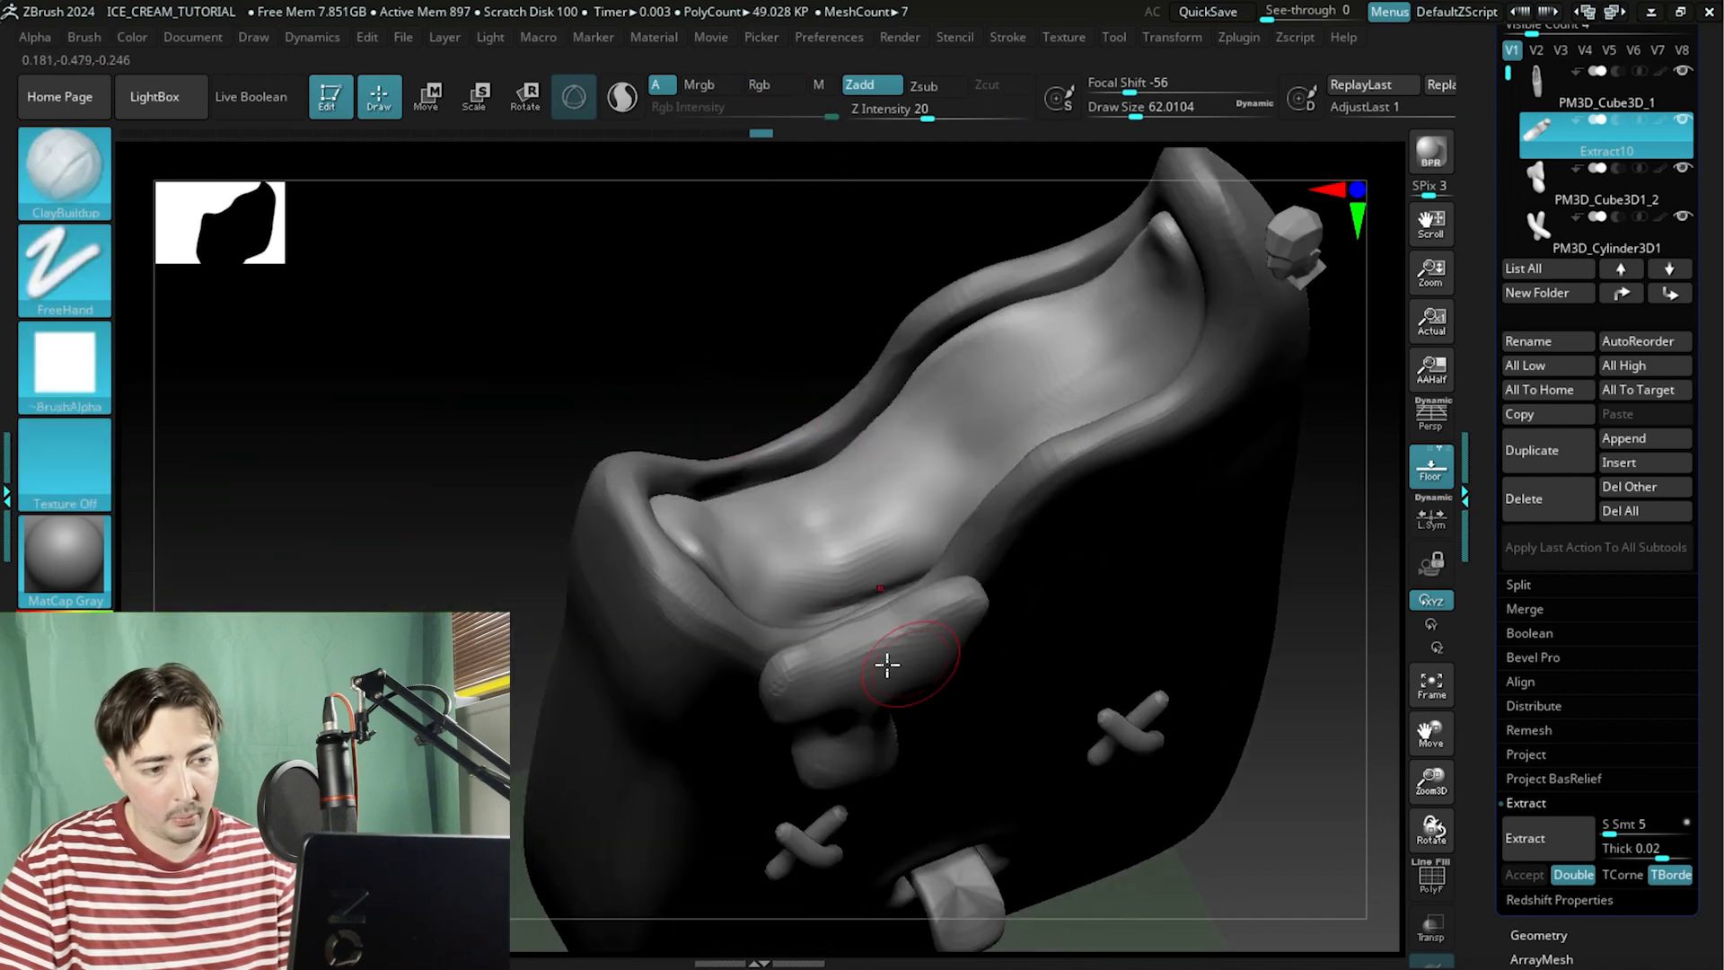
right_drag(709, 350, 677, 550)
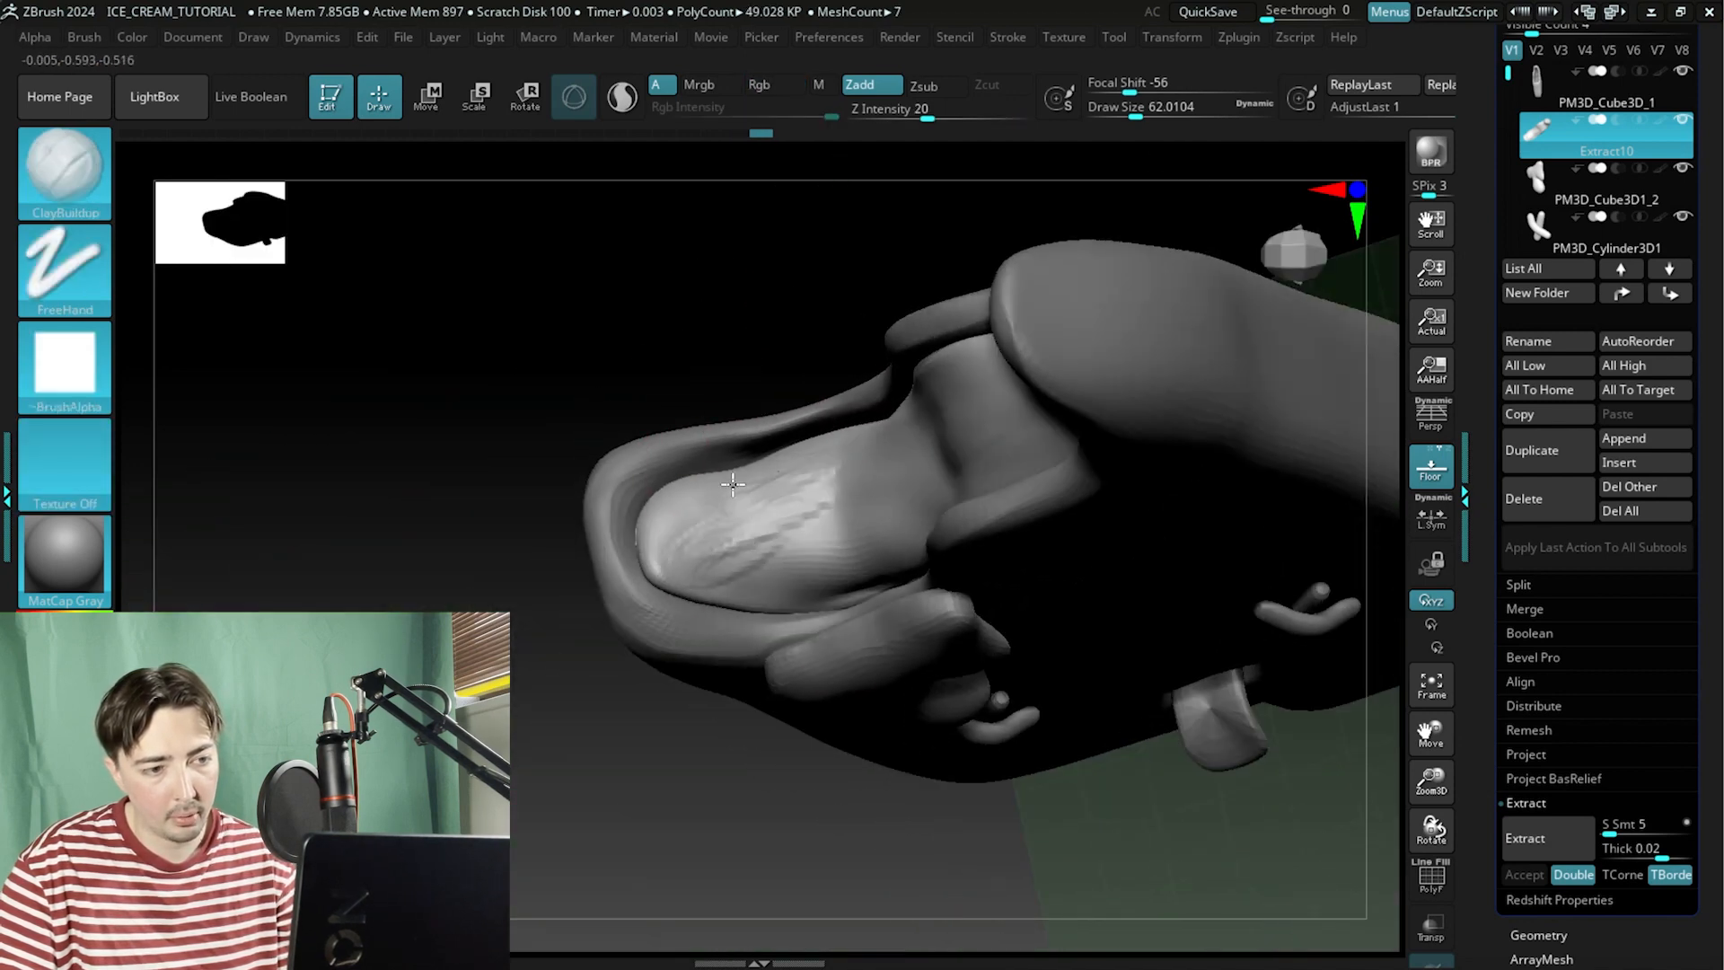
key(shift)
right_drag(870, 456, 750, 269)
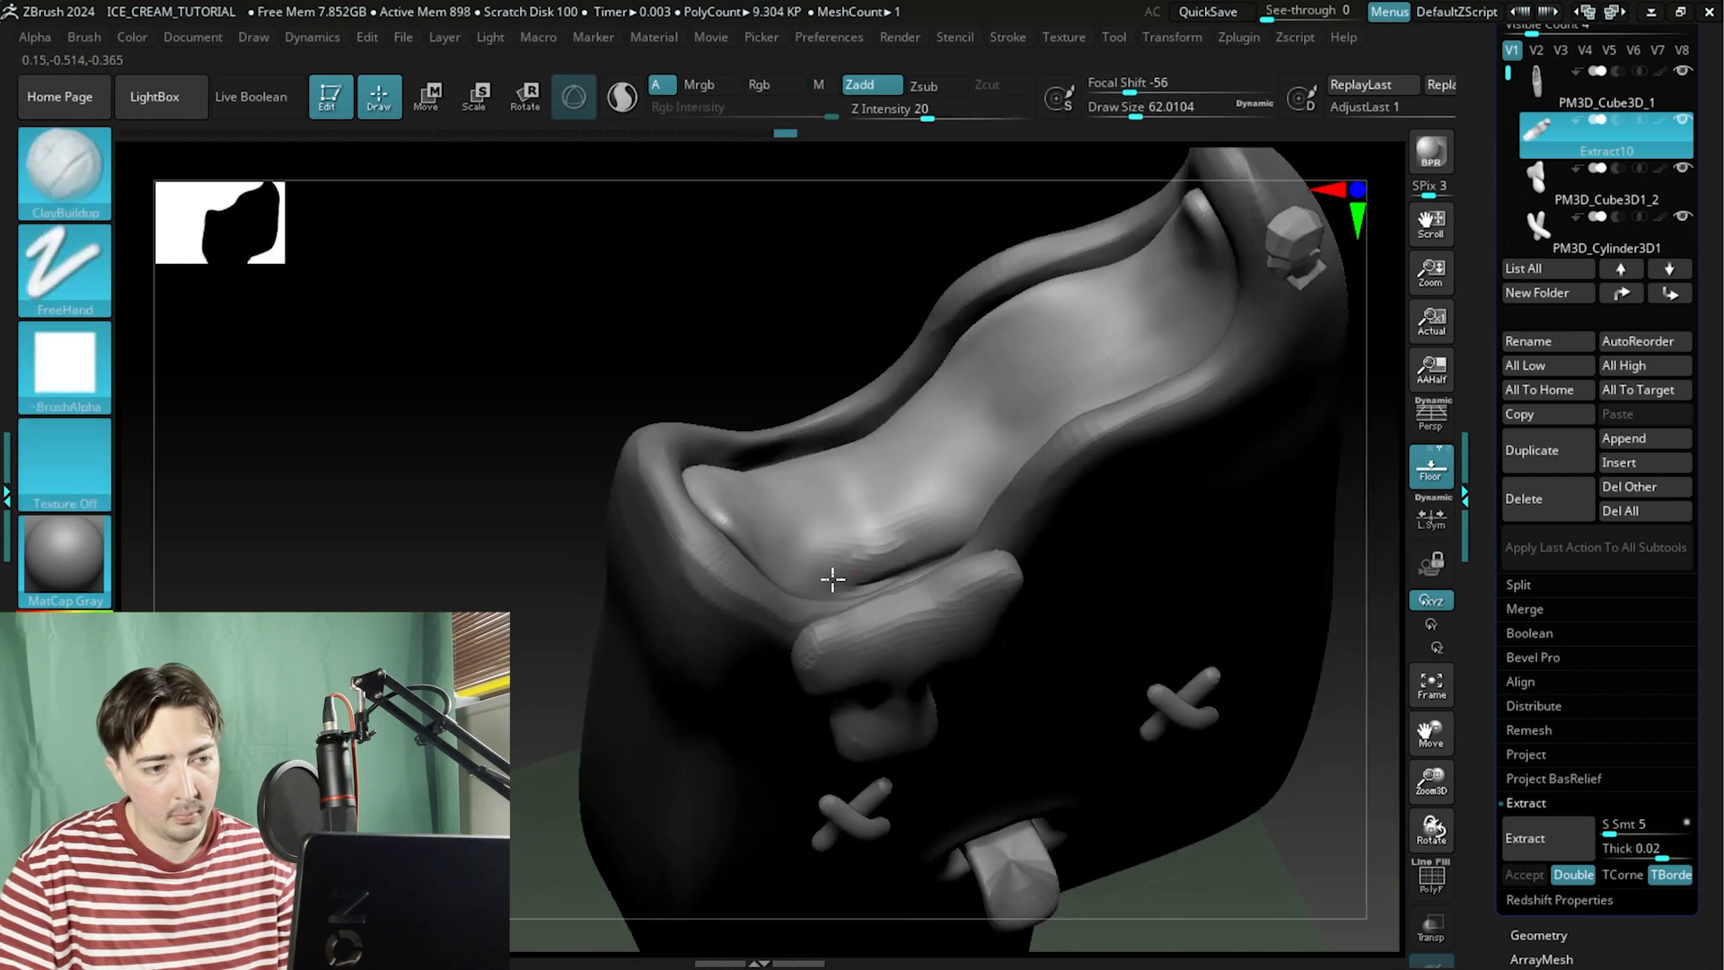
mouse_move(933, 551)
mouse_down()
mouse_move(952, 485)
mouse_move(758, 503)
mouse_up()
key(shift)
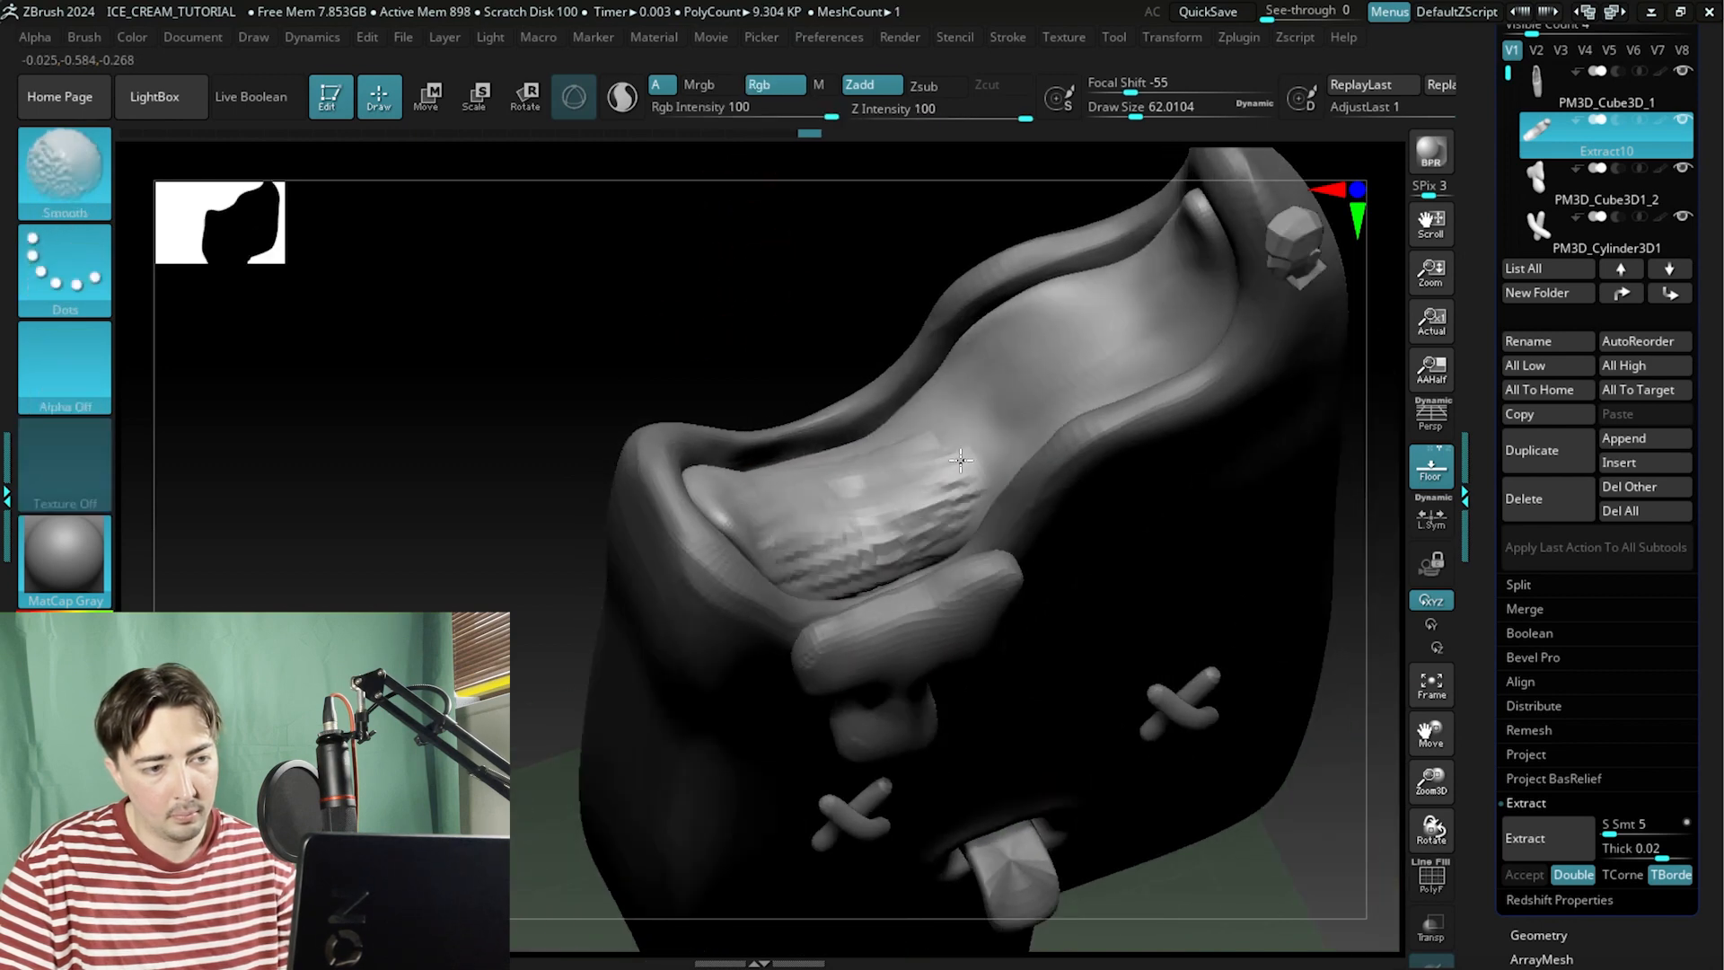
shift+drag(831, 568, 975, 494)
drag(743, 278, 728, 423)
mouse_move(783, 588)
mouse_down()
mouse_move(933, 512)
mouse_move(885, 558)
mouse_move(947, 603)
mouse_up()
key(shift)
shift+drag(881, 548, 918, 496)
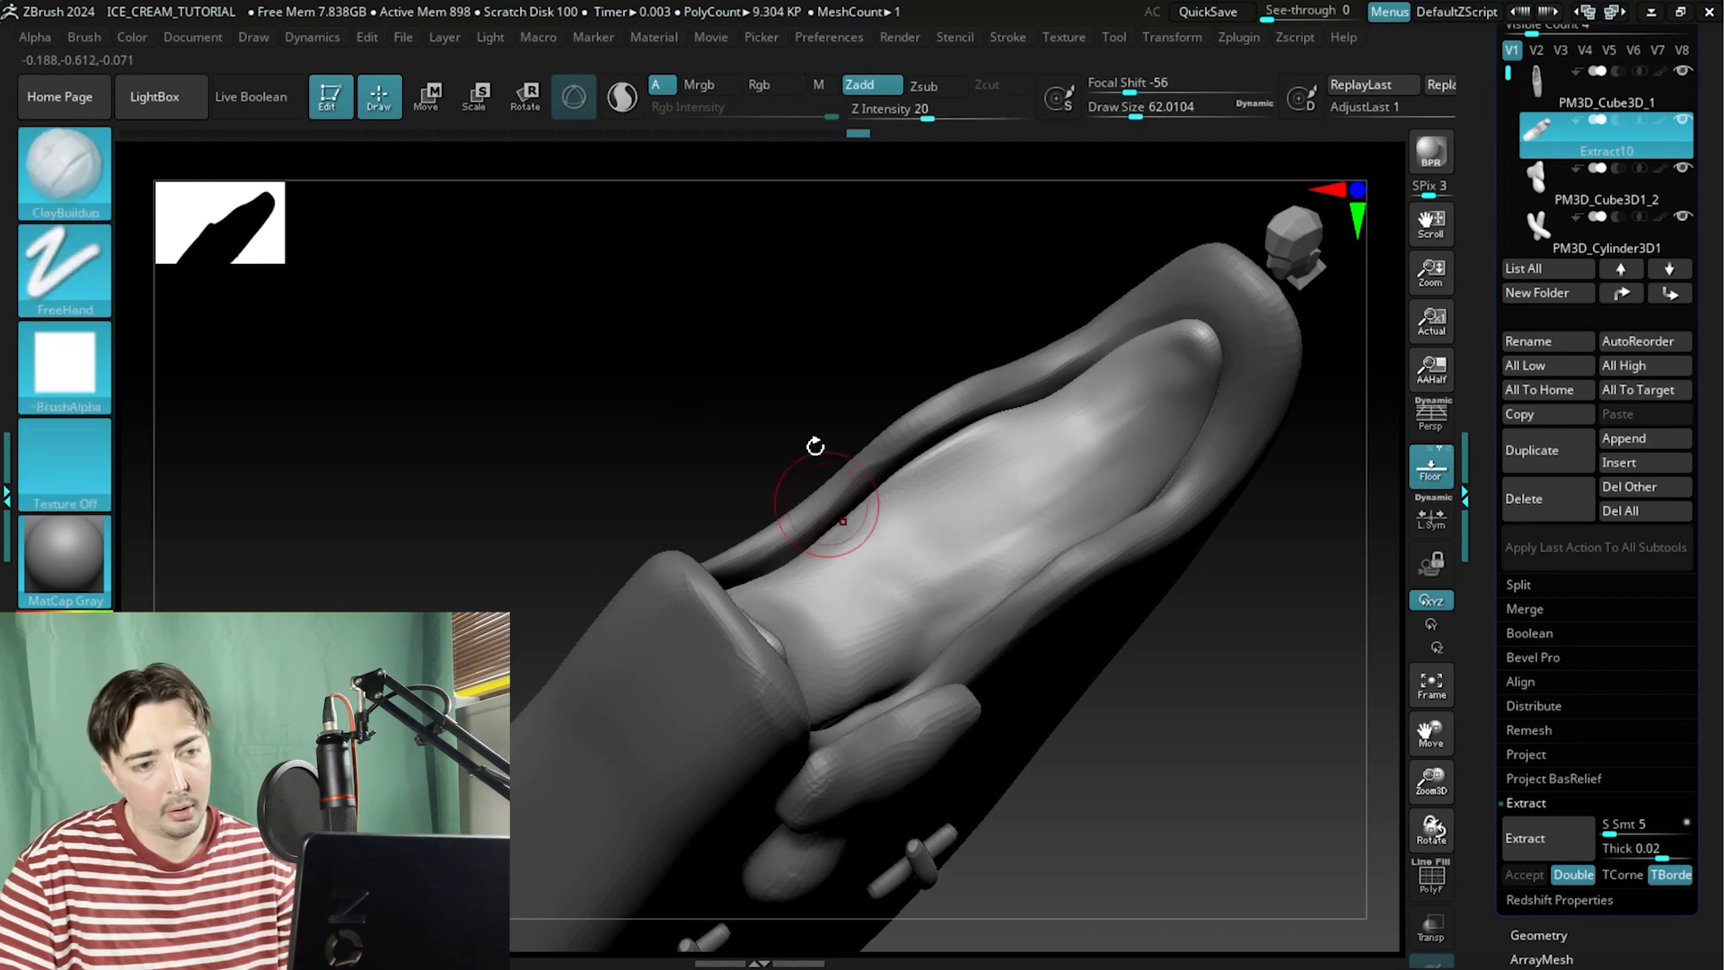
mouse_move(815, 446)
mouse_down()
mouse_move(701, 455)
mouse_move(706, 490)
mouse_up()
mouse_move(924, 512)
mouse_down()
mouse_move(840, 582)
mouse_move(877, 608)
mouse_move(865, 644)
mouse_move(901, 571)
mouse_move(977, 568)
mouse_move(914, 623)
mouse_up()
drag(1226, 461, 1165, 493)
mouse_move(1035, 372)
mouse_down()
mouse_move(952, 427)
mouse_move(1056, 417)
mouse_up()
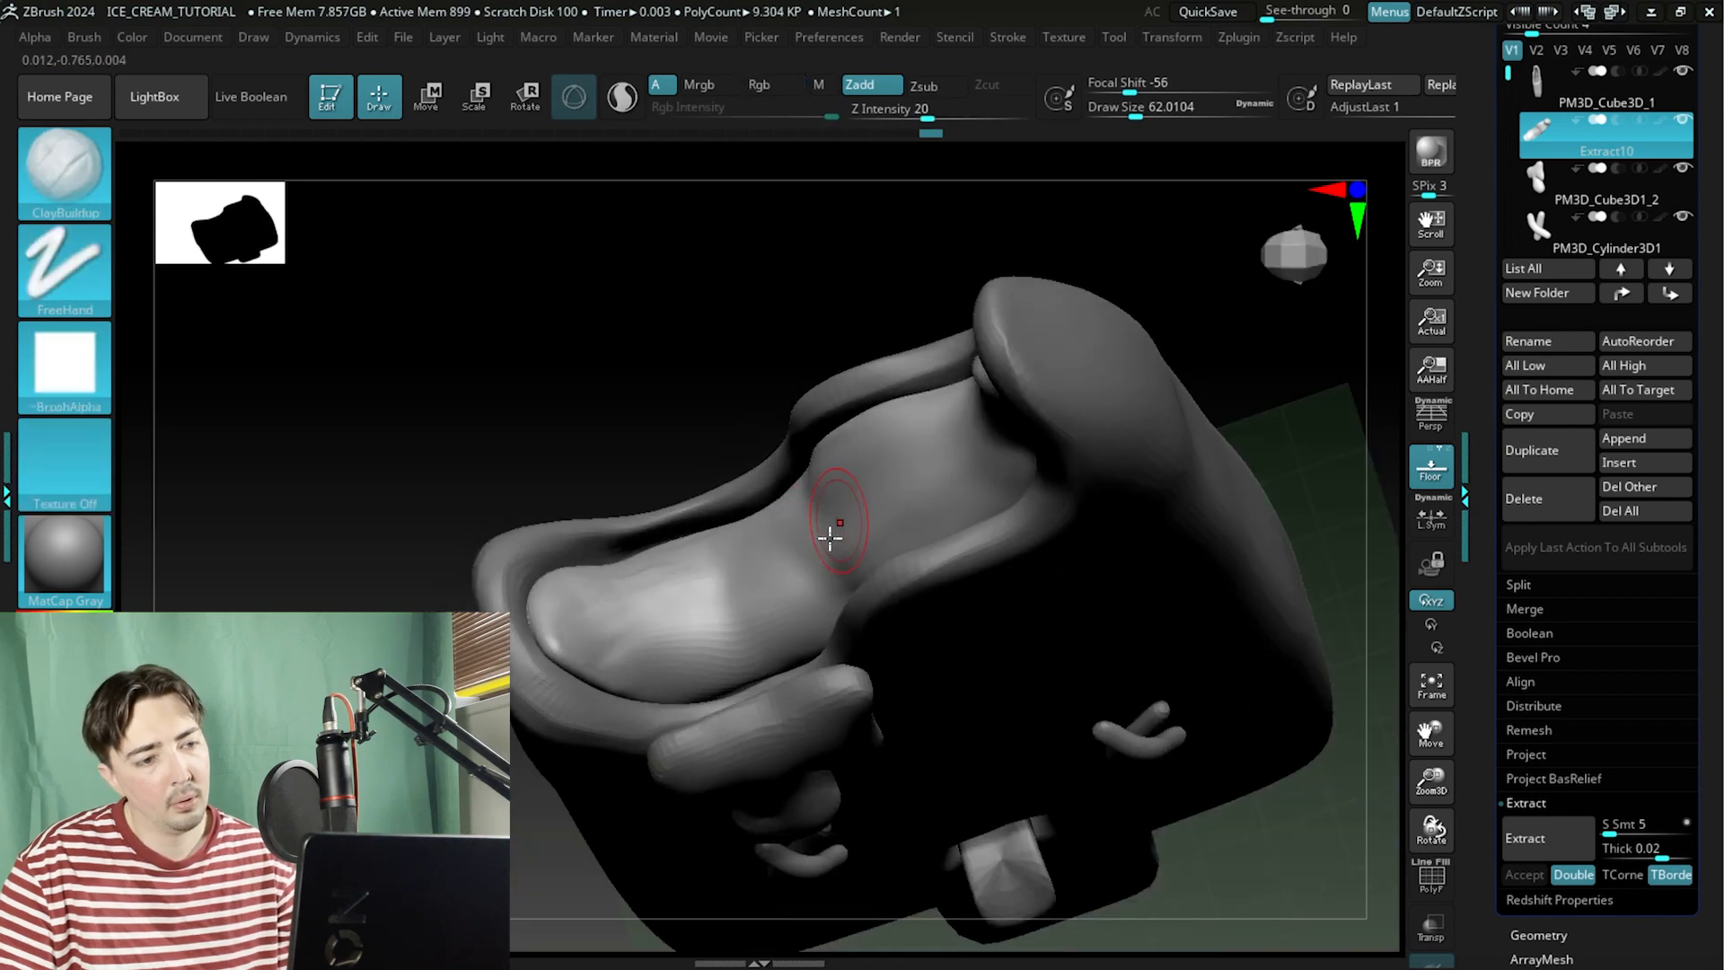
drag(830, 537, 757, 597)
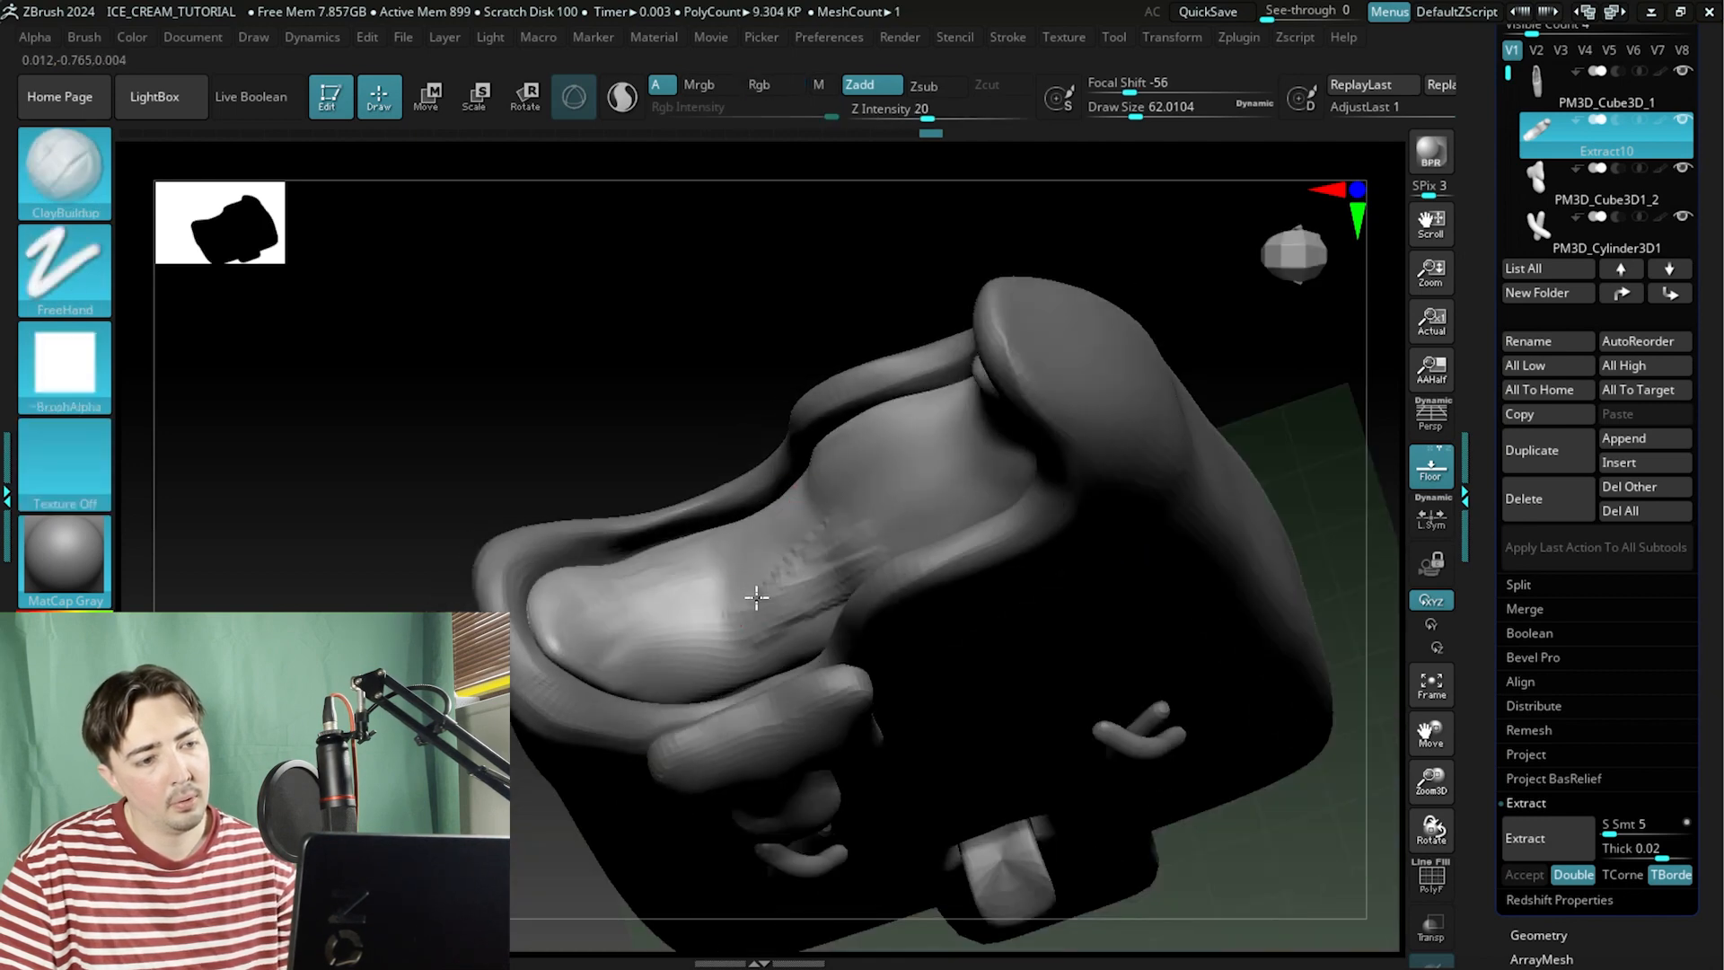
shift+drag(737, 524, 862, 506)
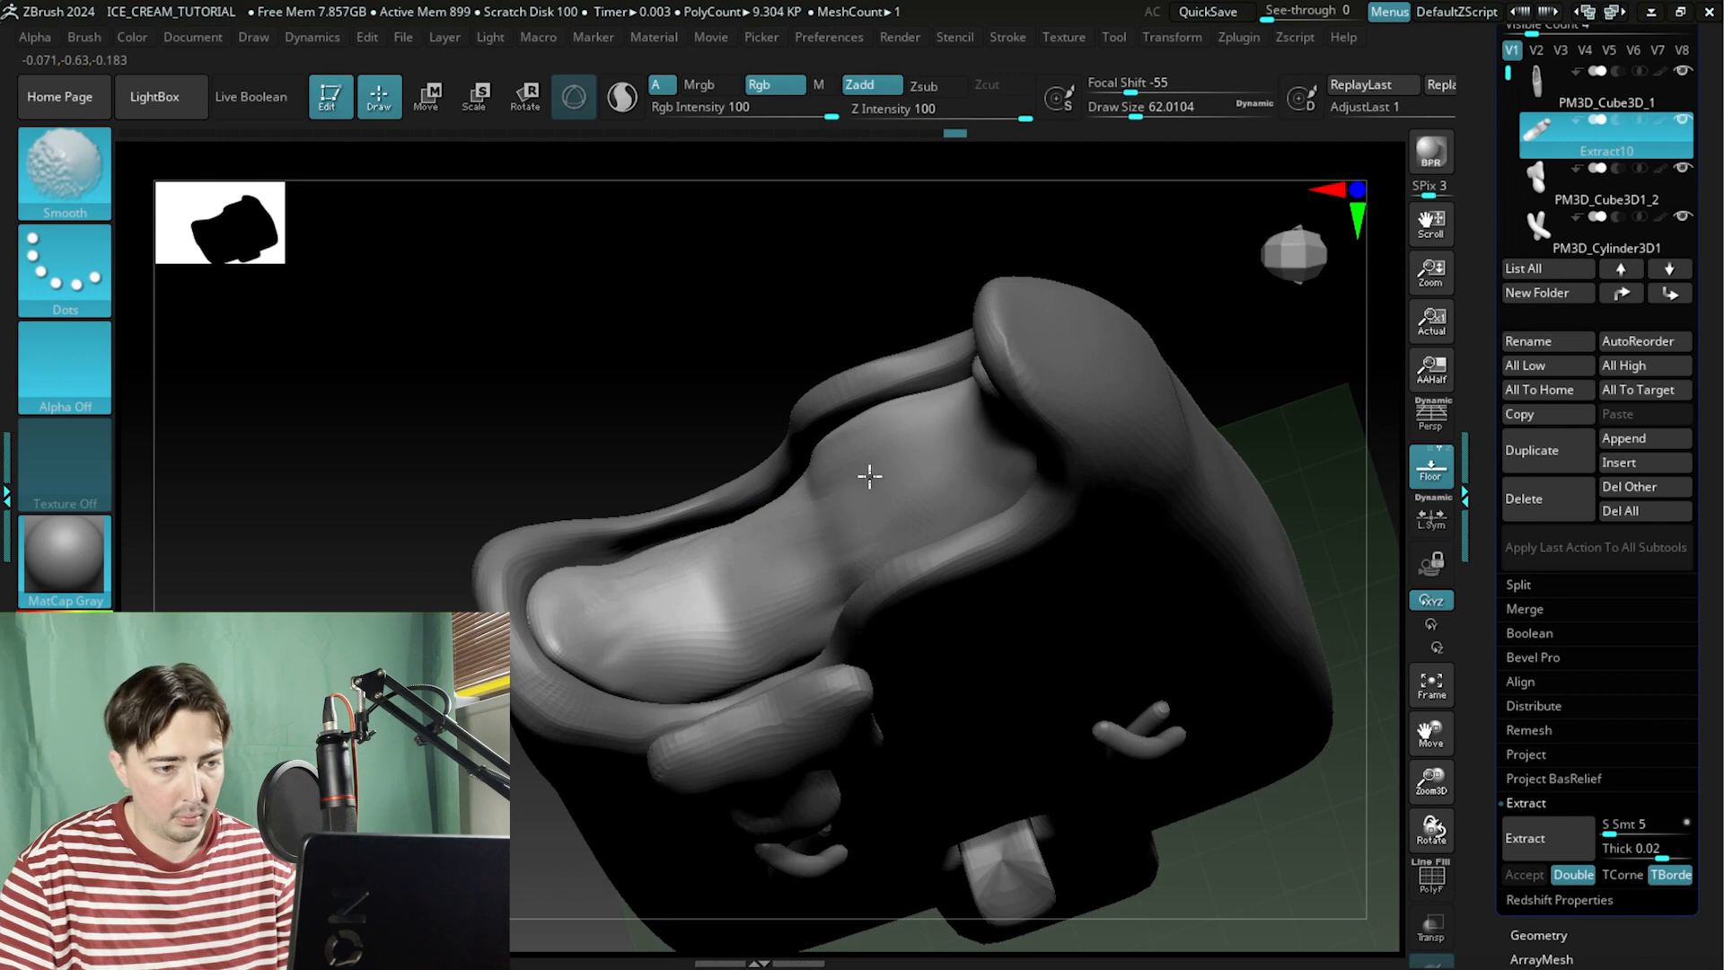
shift+drag(621, 585, 732, 526)
Select the PM3D_Cube3D1_2 drip subtool and switch to the Move brush with a draw size of about 97.
mouse_move(574, 377)
mouse_down()
mouse_move(581, 277)
mouse_move(551, 315)
mouse_move(620, 368)
mouse_move(569, 374)
mouse_move(616, 338)
mouse_move(577, 412)
mouse_move(631, 510)
mouse_move(573, 418)
mouse_up()
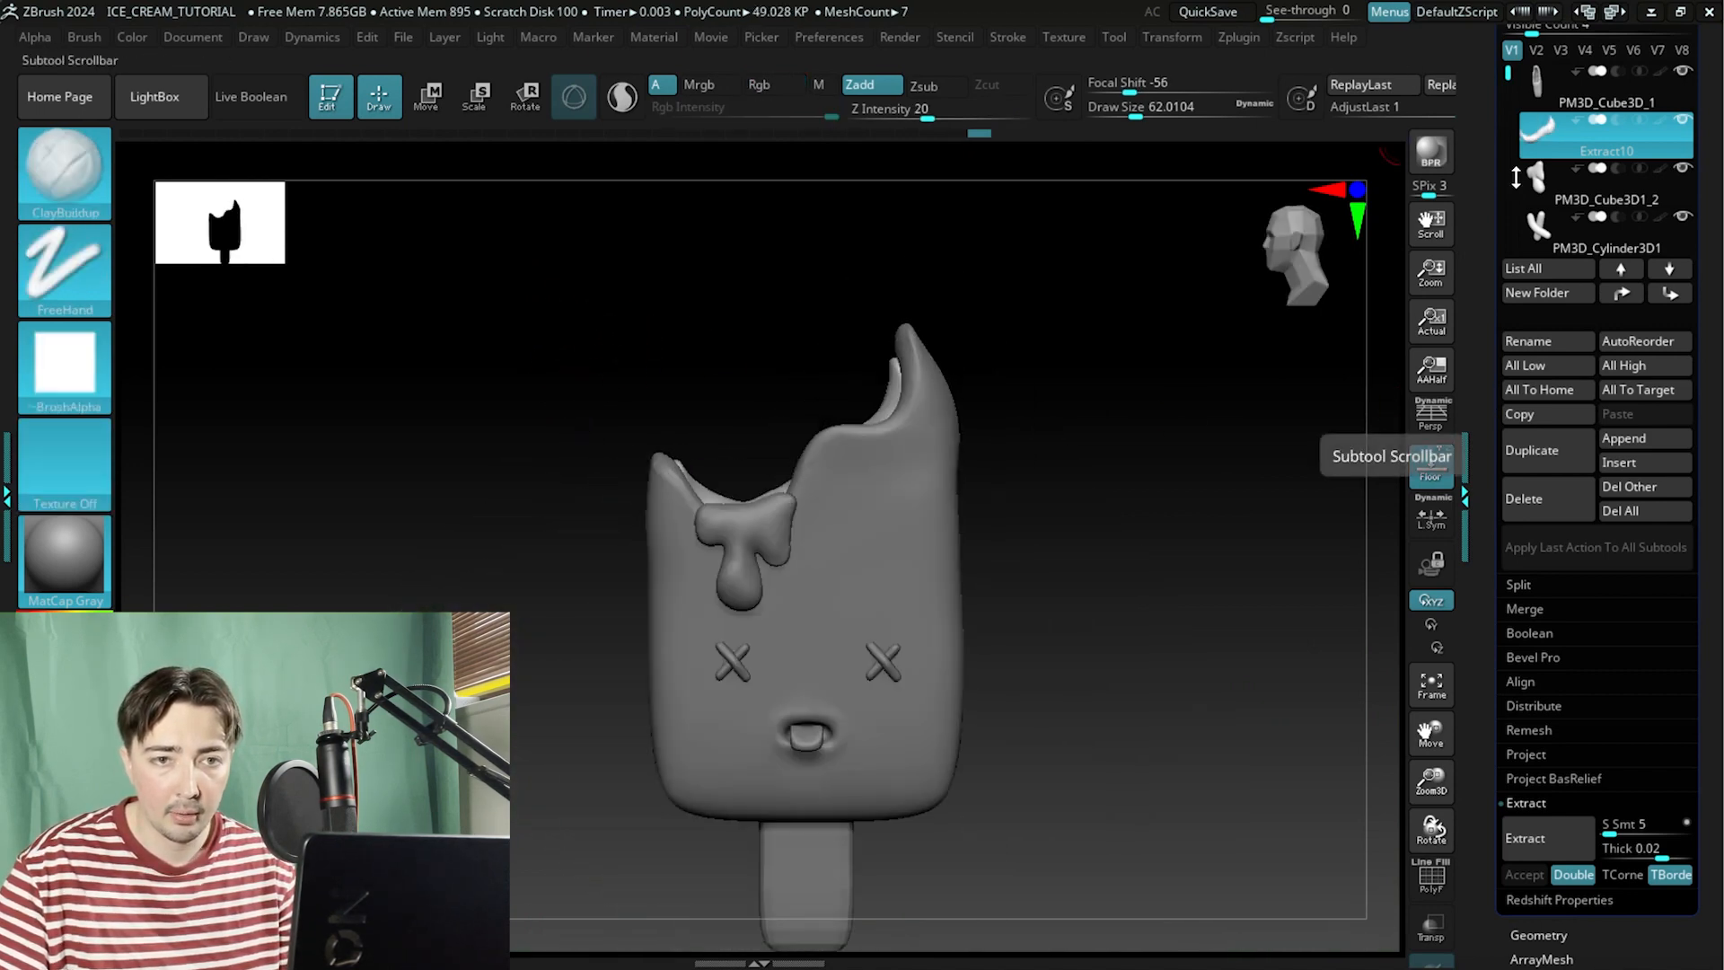
drag(1146, 381, 1227, 530)
click(1556, 182)
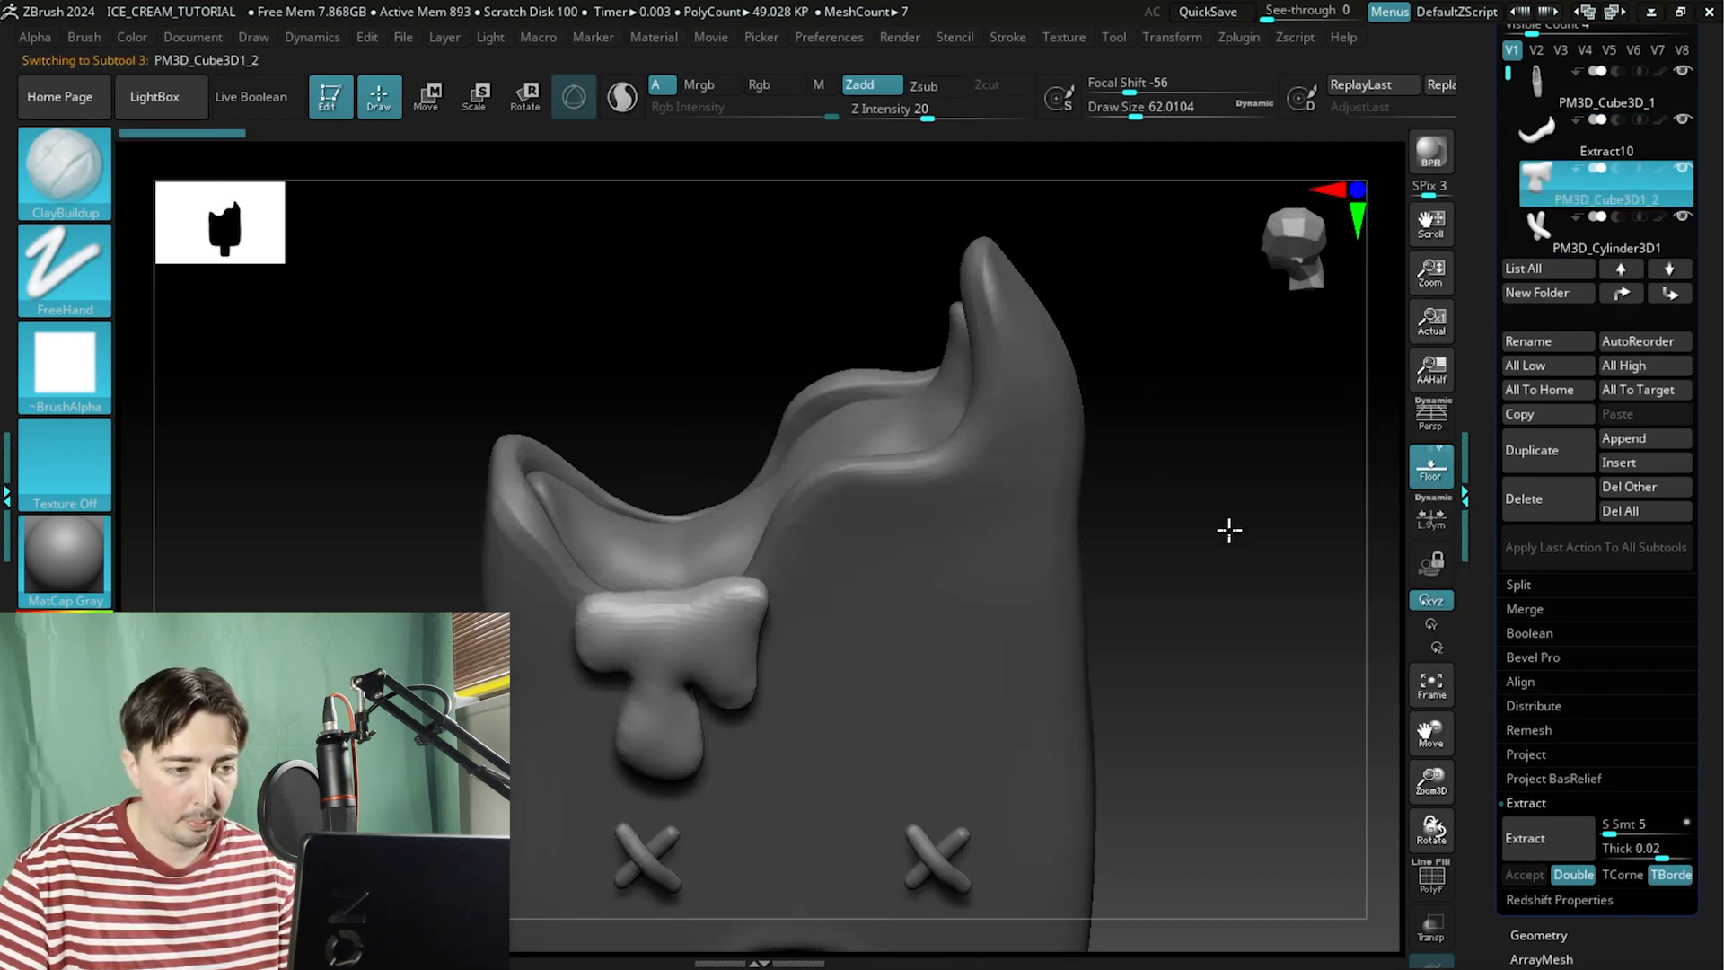
drag(773, 372, 850, 315)
click(107, 183)
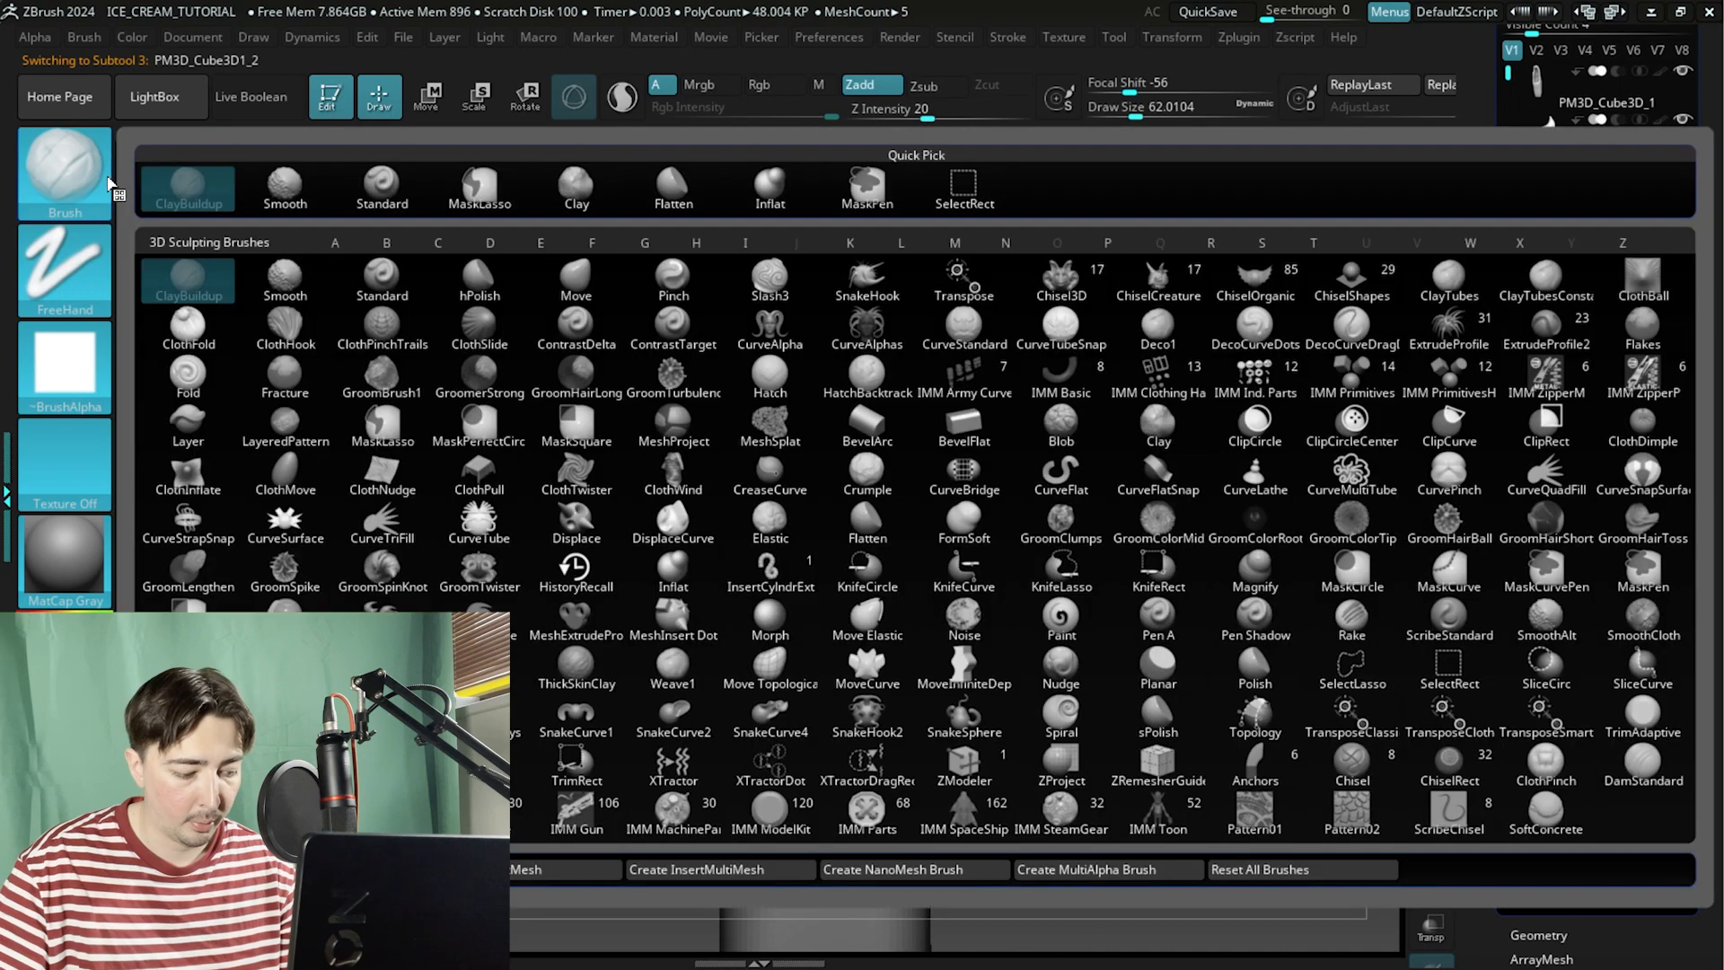
key(m)
key(v)
mouse_move(1097, 413)
alt+mouse_down()
mouse_move(1078, 358)
mouse_move(1024, 535)
mouse_move(1092, 553)
alt+mouse_up()
key(space)
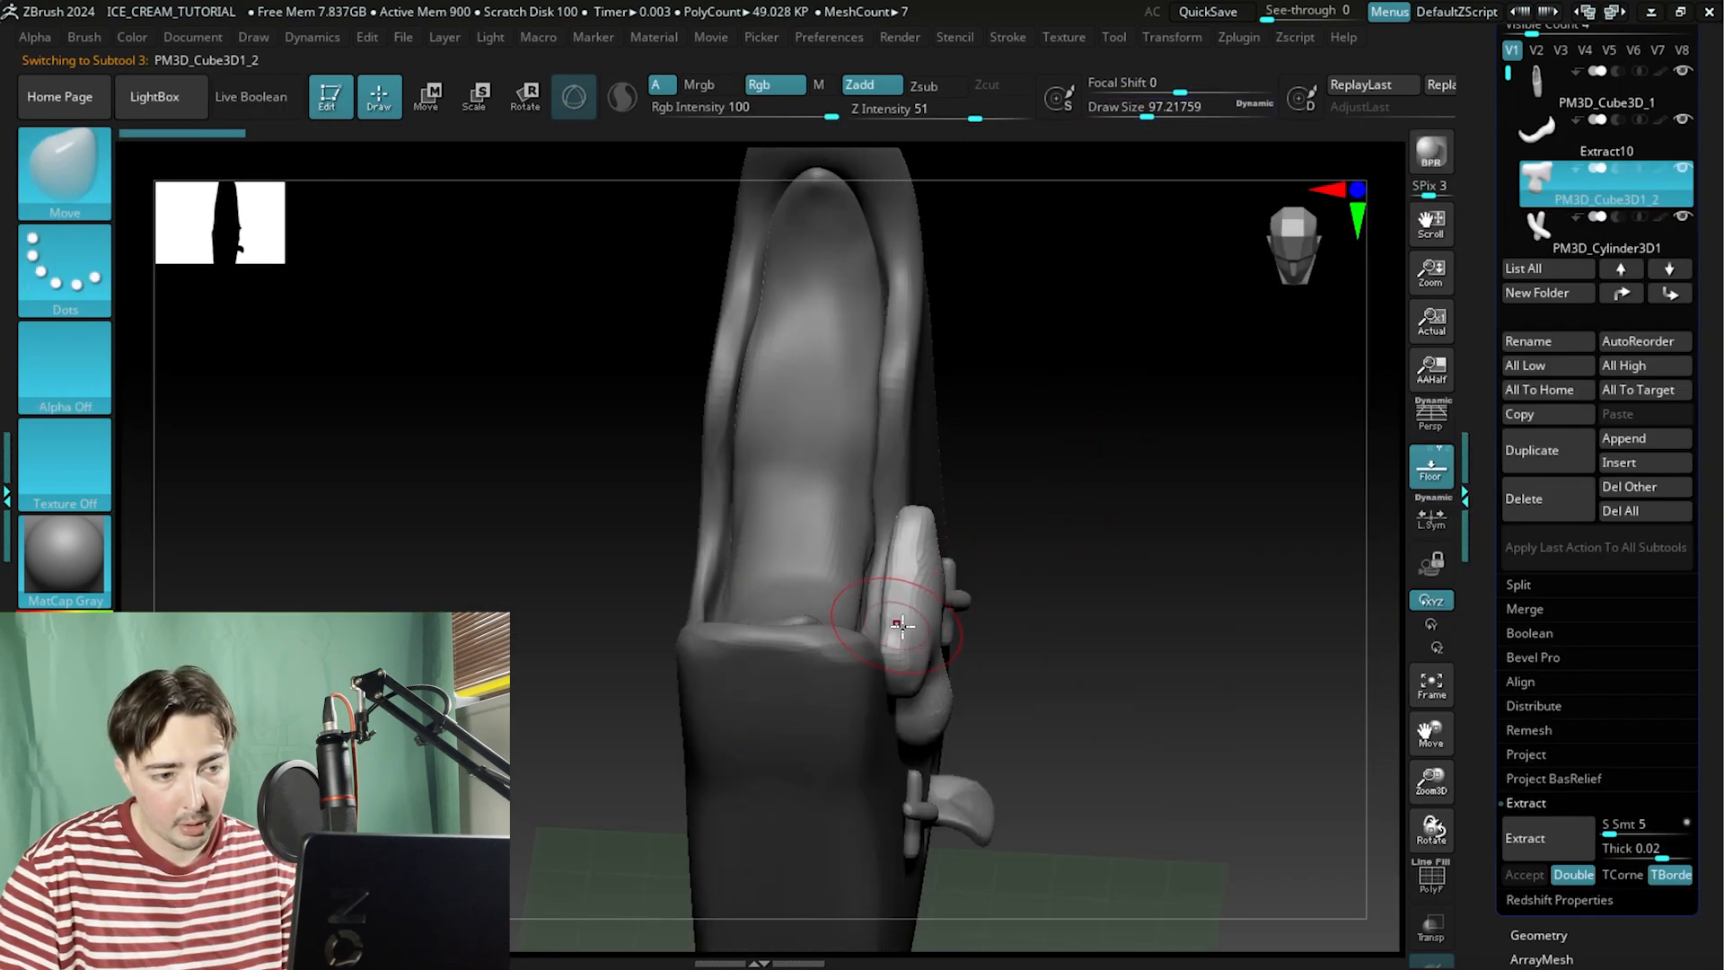
drag(1049, 490, 844, 523)
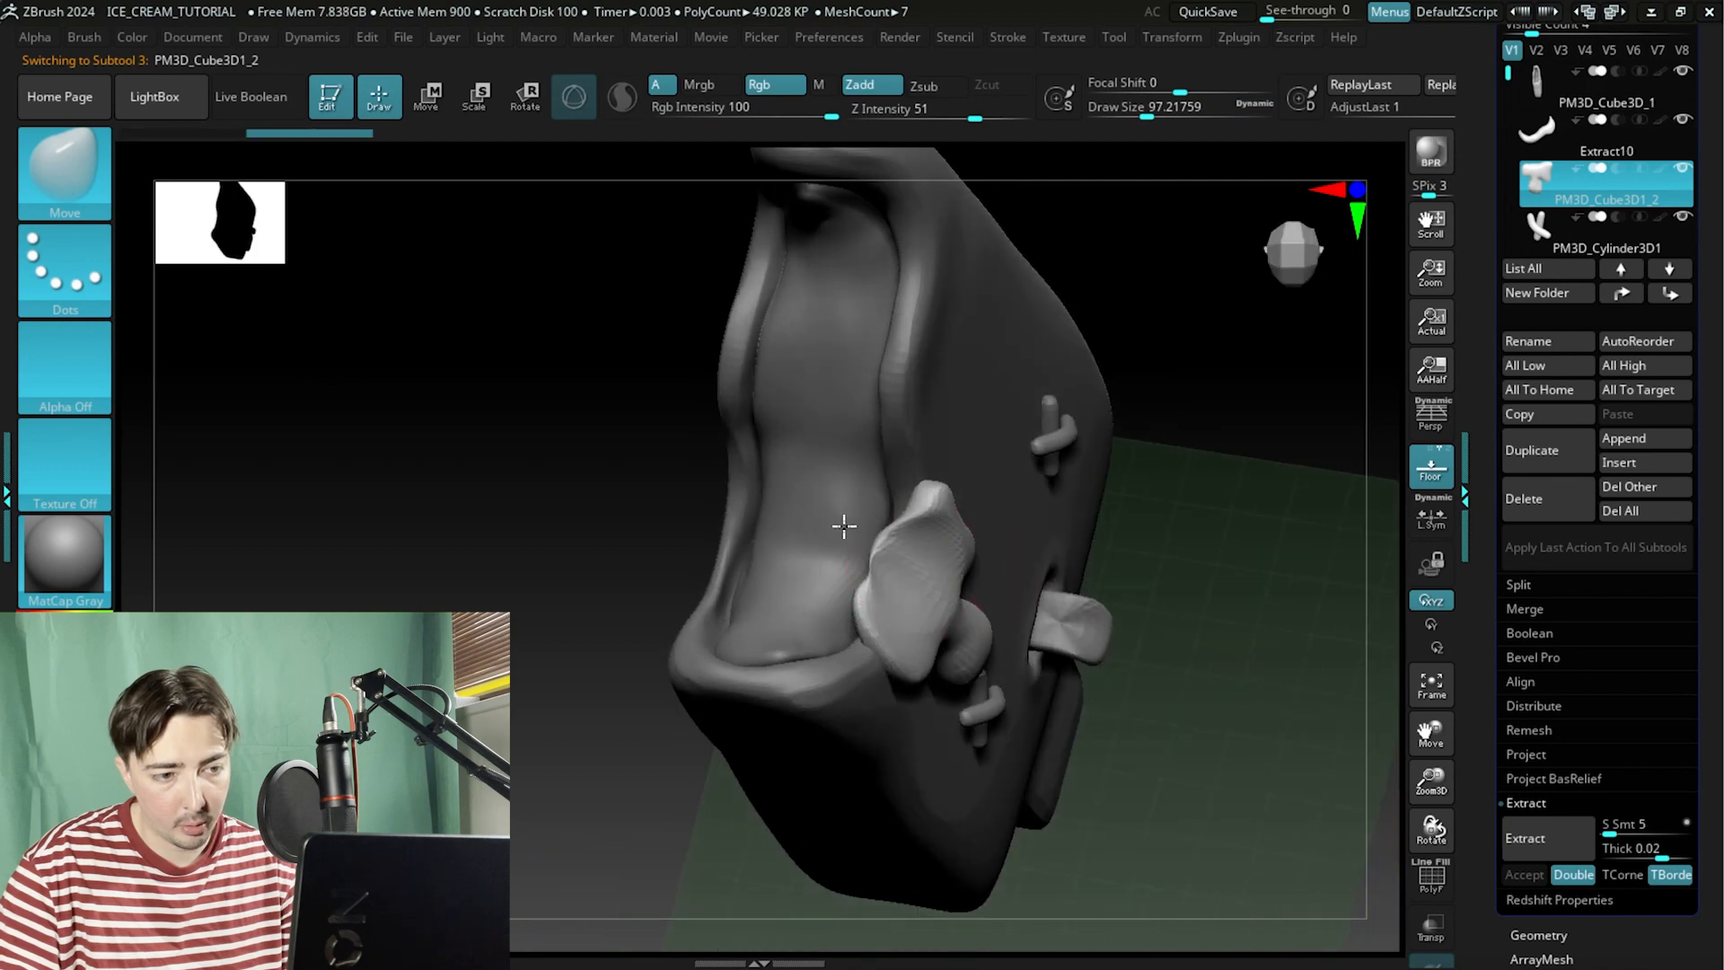
key(ctrl+z)
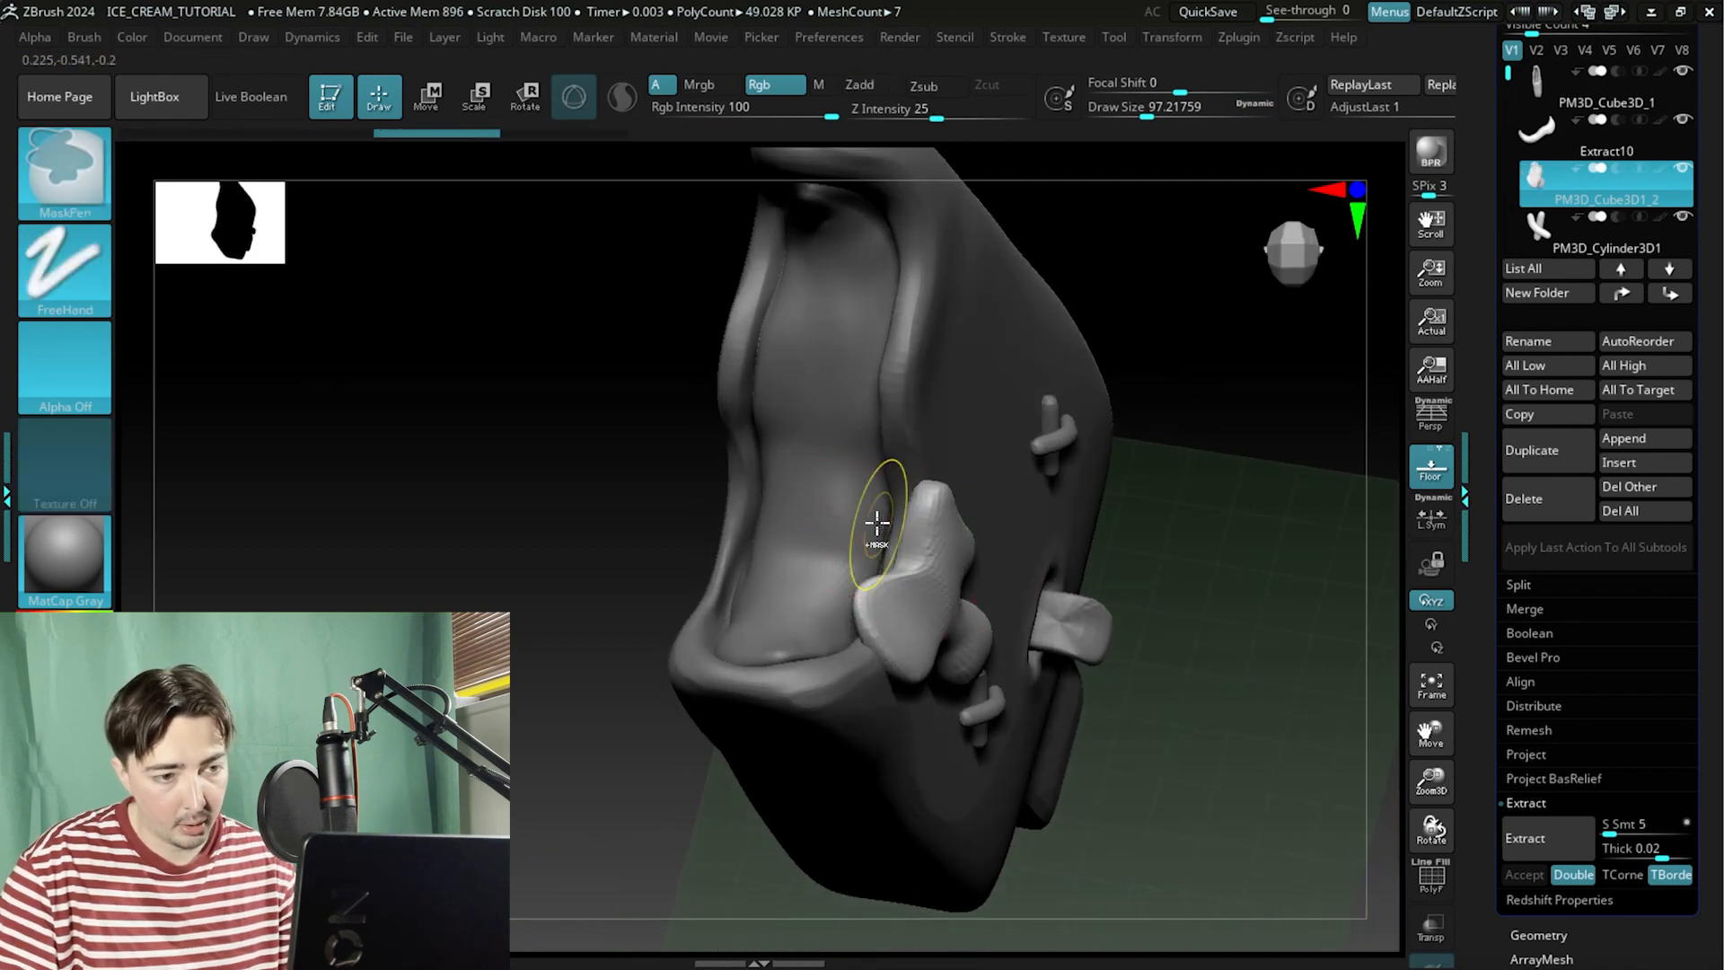
key(ctrl+z)
Reshape the top of the drip with Move brush strokes so it hugs the bitten edge of the popsicle.
shift+drag(1161, 440, 952, 490)
drag(698, 568, 682, 561)
drag(385, 259, 490, 282)
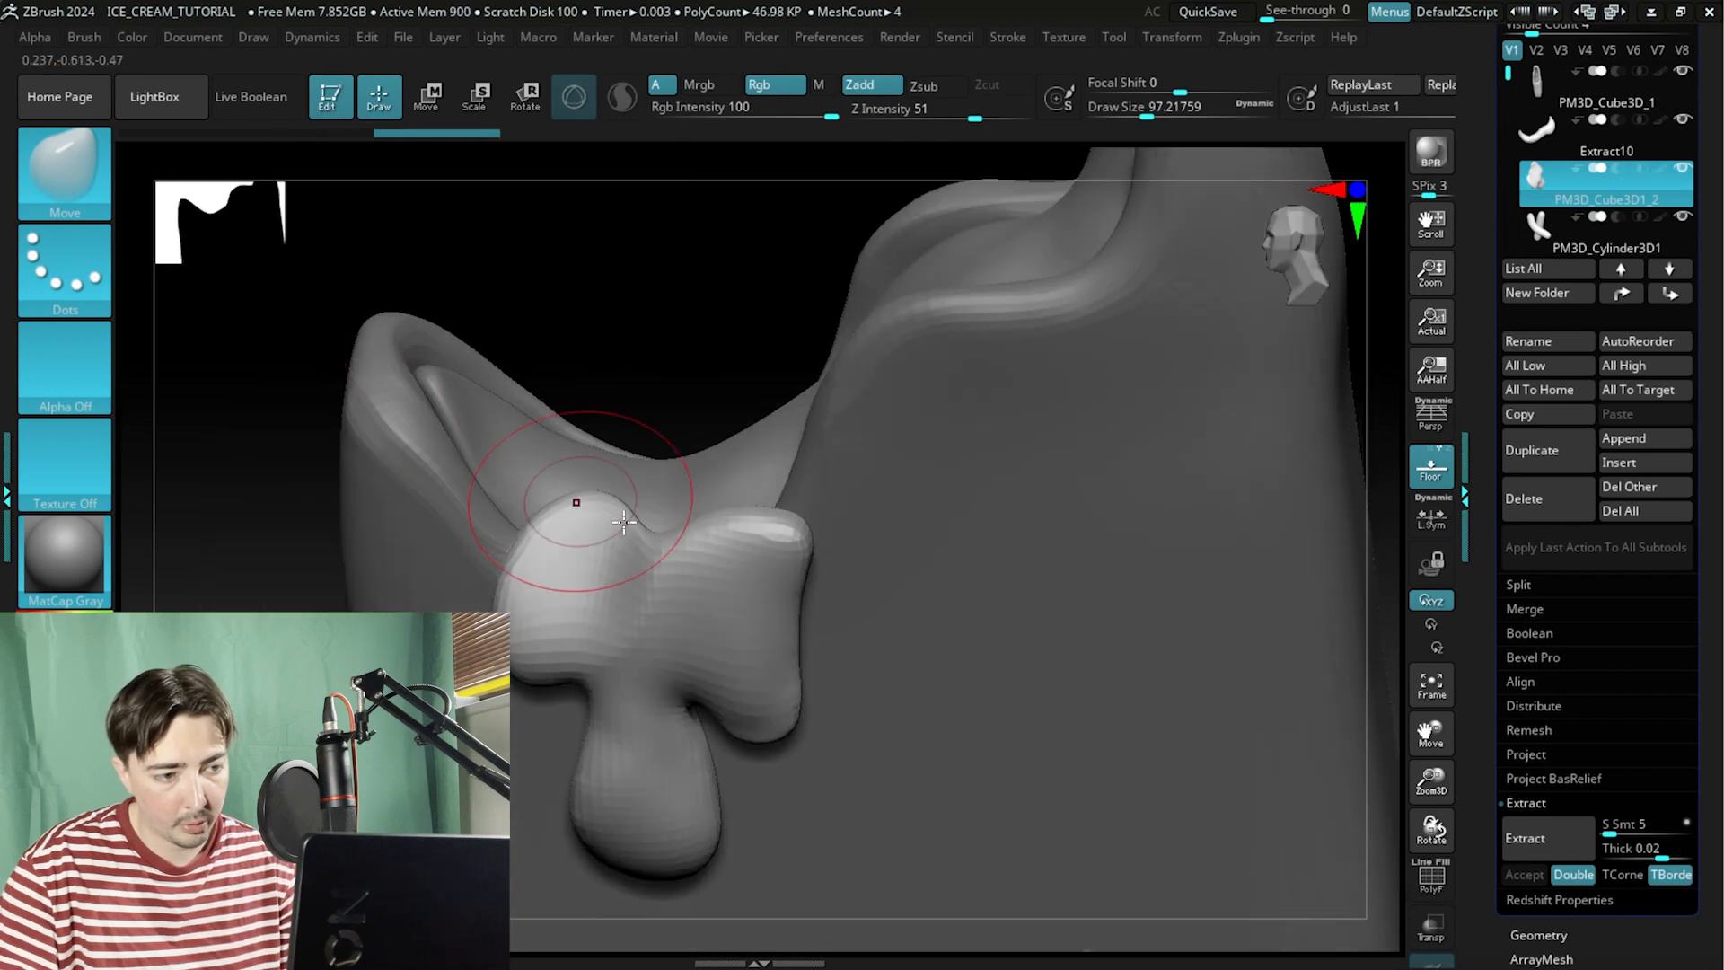
drag(669, 528, 661, 481)
mouse_move(617, 299)
mouse_down()
mouse_move(603, 325)
mouse_move(621, 440)
mouse_up()
mouse_move(662, 506)
mouse_down()
mouse_move(658, 434)
mouse_move(719, 416)
mouse_move(771, 436)
mouse_move(754, 405)
mouse_up()
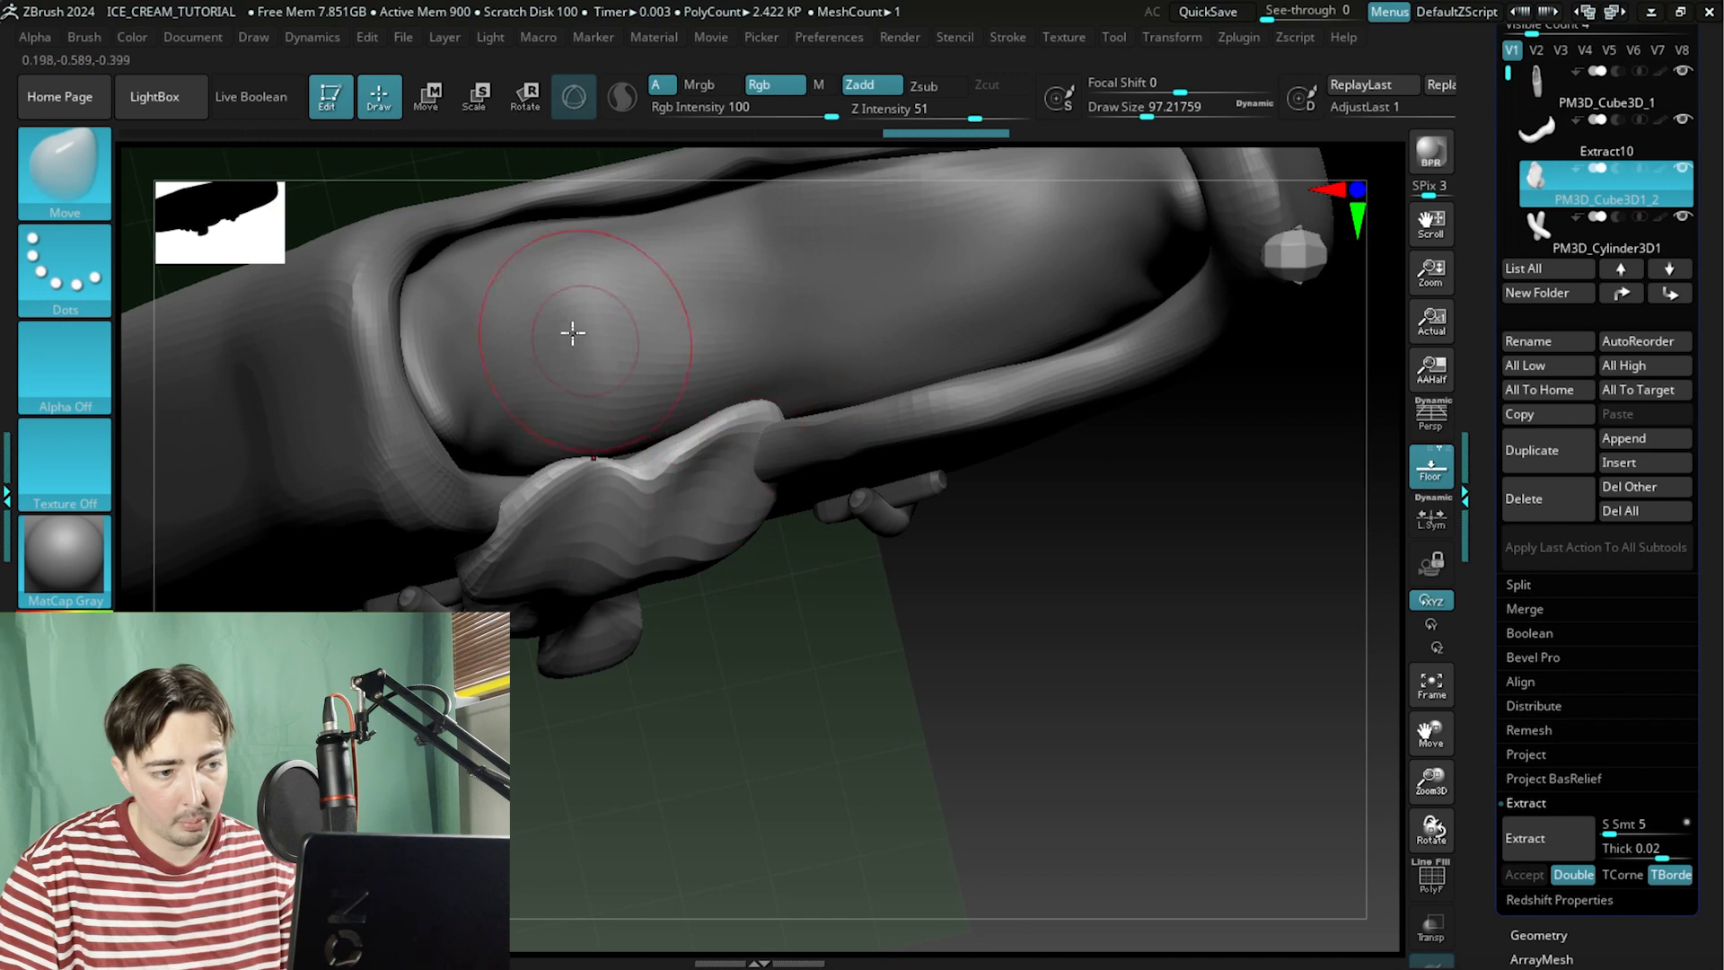
drag(460, 176, 381, 170)
drag(334, 300, 719, 343)
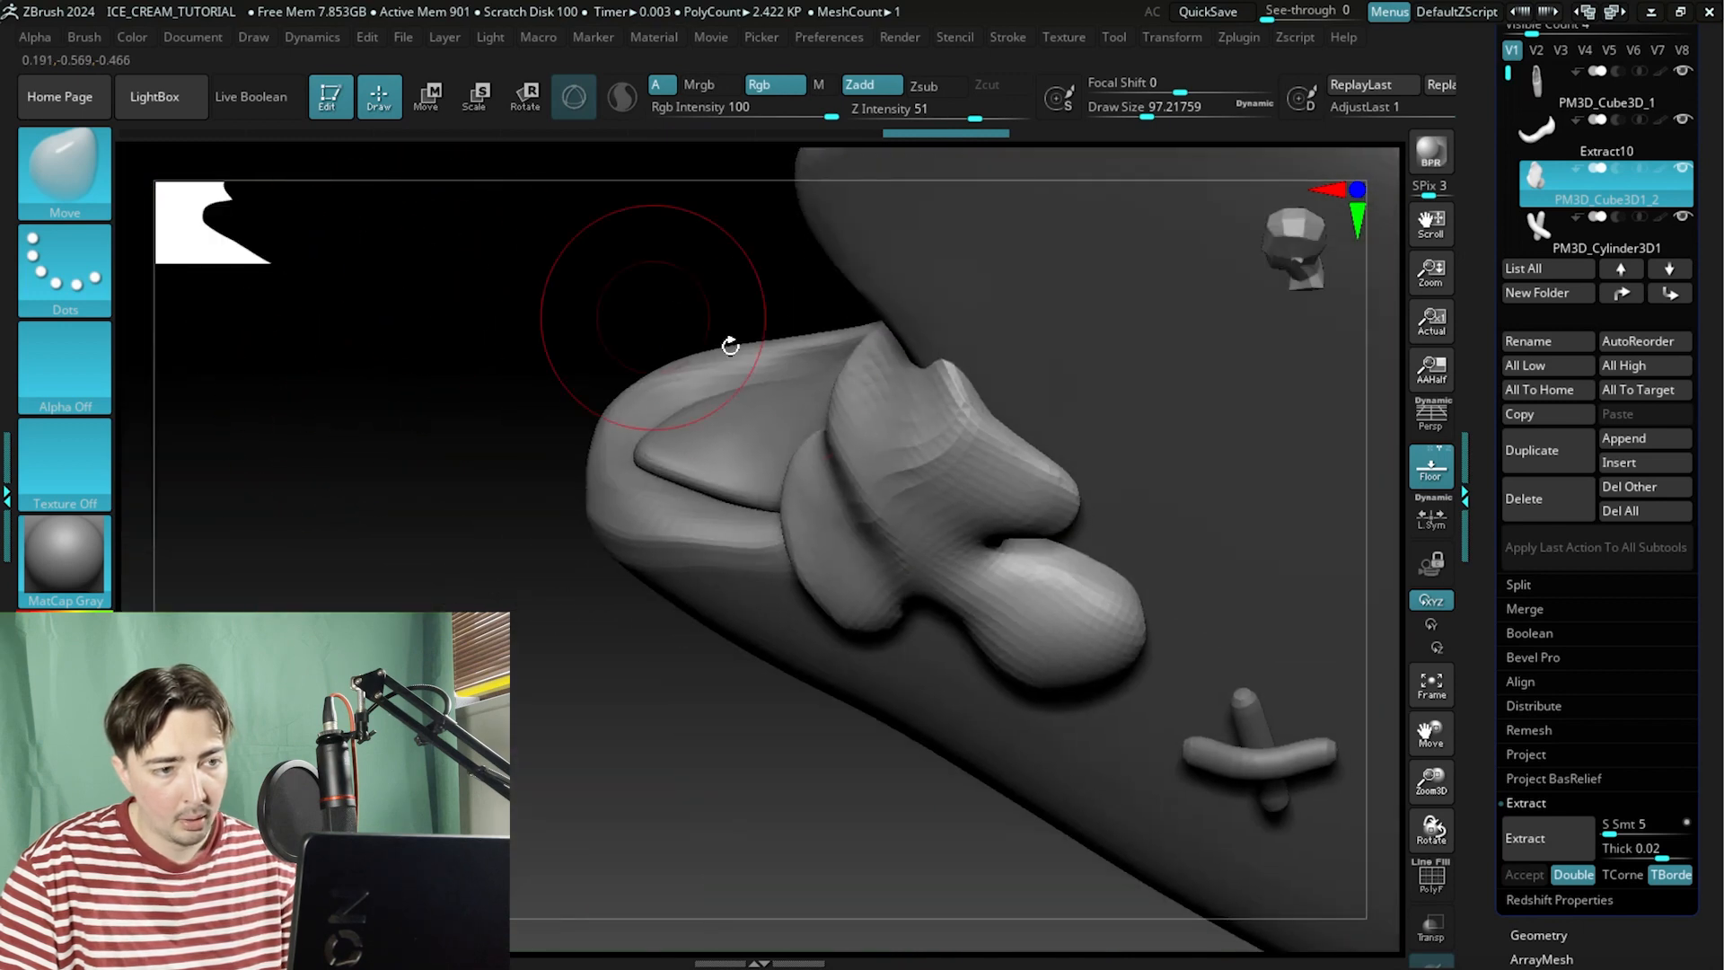
drag(905, 384, 854, 358)
drag(561, 273, 486, 246)
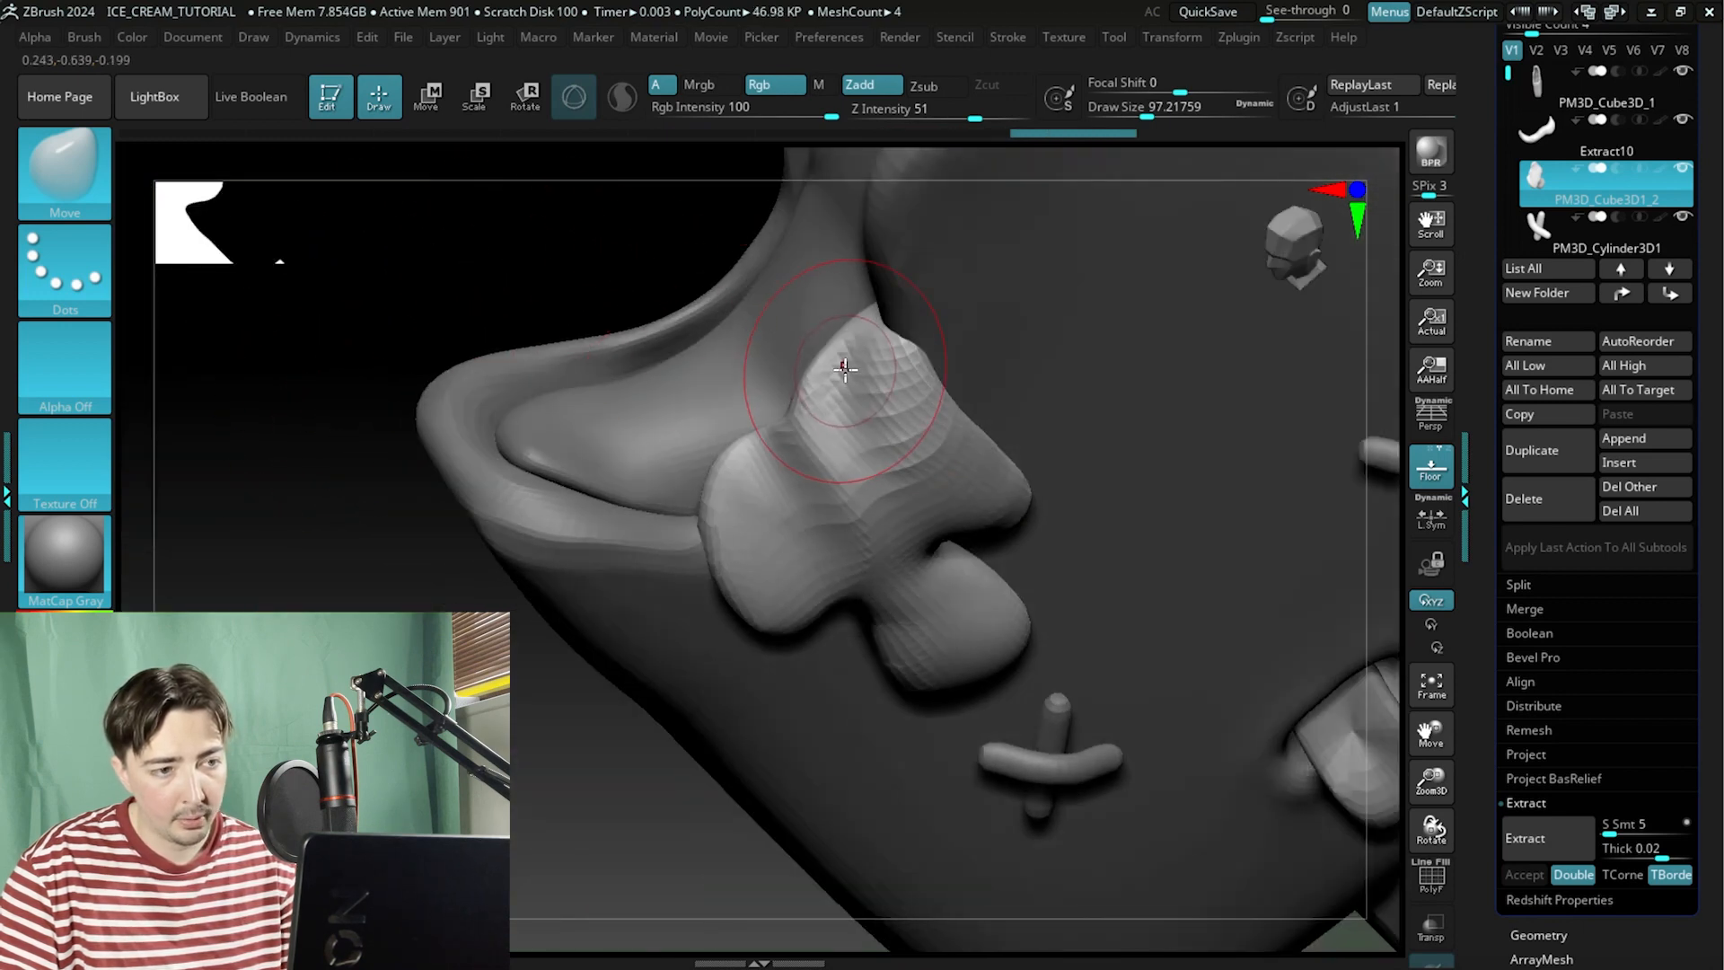
mouse_move(840, 367)
mouse_down()
mouse_move(777, 336)
mouse_move(830, 332)
mouse_move(817, 305)
mouse_up()
mouse_move(429, 260)
mouse_down()
mouse_move(550, 223)
mouse_move(629, 287)
mouse_up()
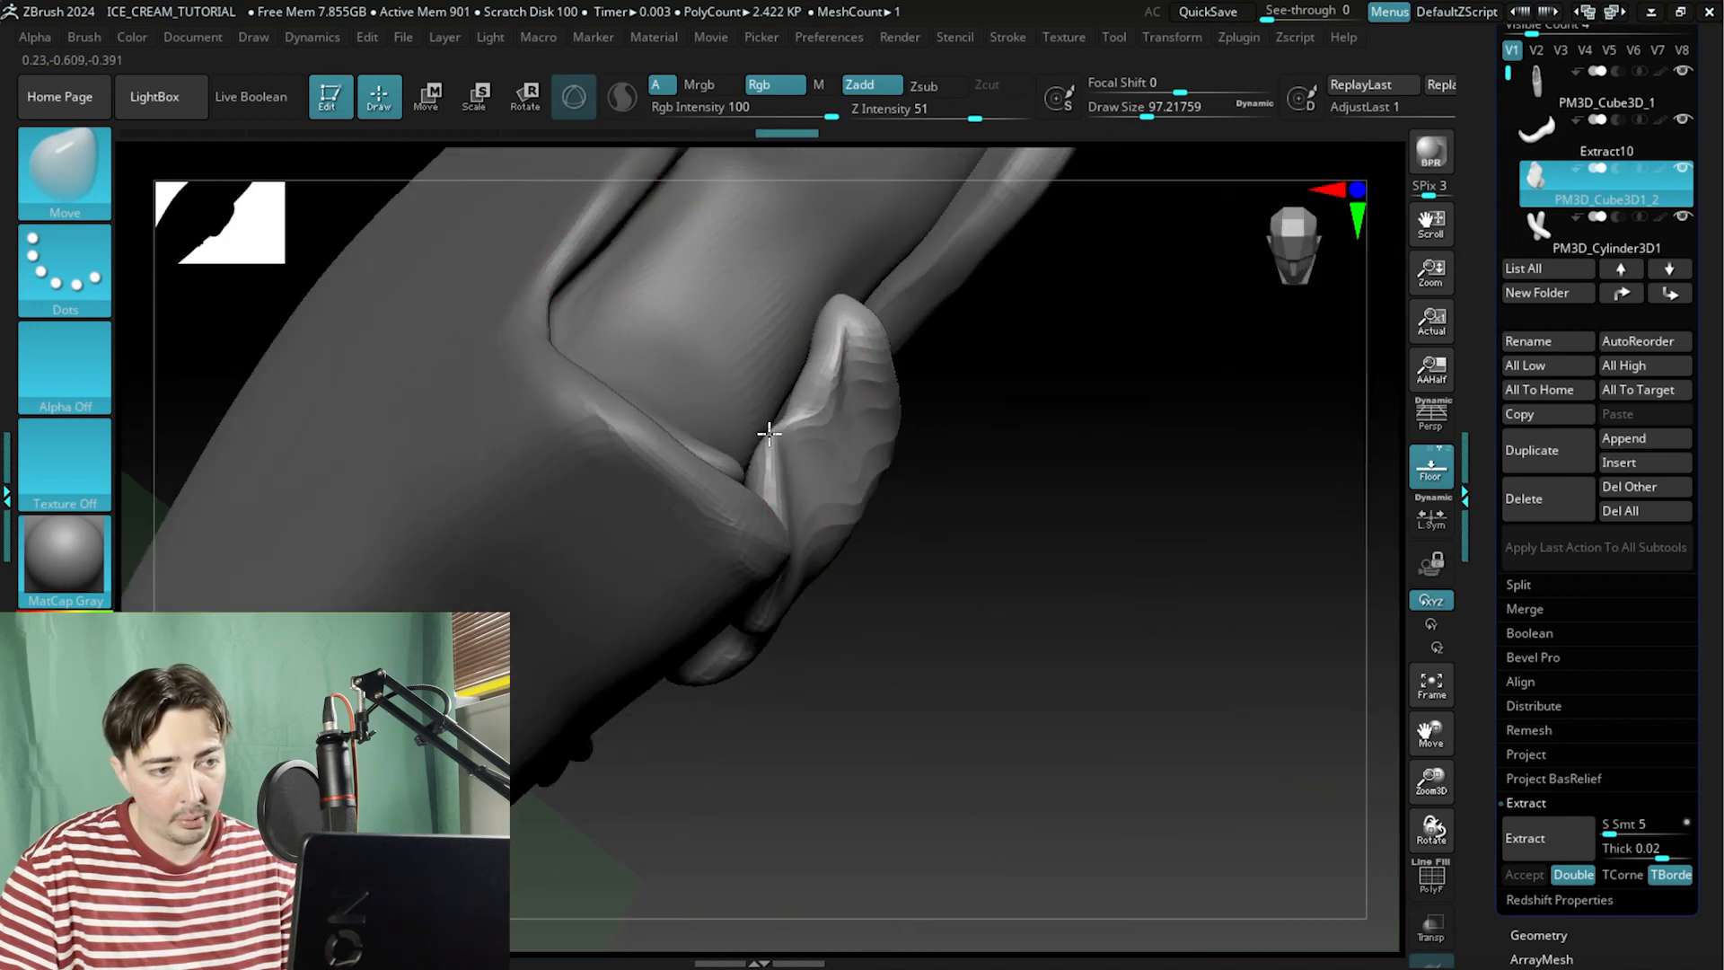
drag(750, 432, 747, 433)
mouse_move(1014, 361)
mouse_down()
mouse_move(1039, 527)
mouse_move(902, 492)
mouse_move(1113, 569)
mouse_move(1122, 620)
mouse_up()
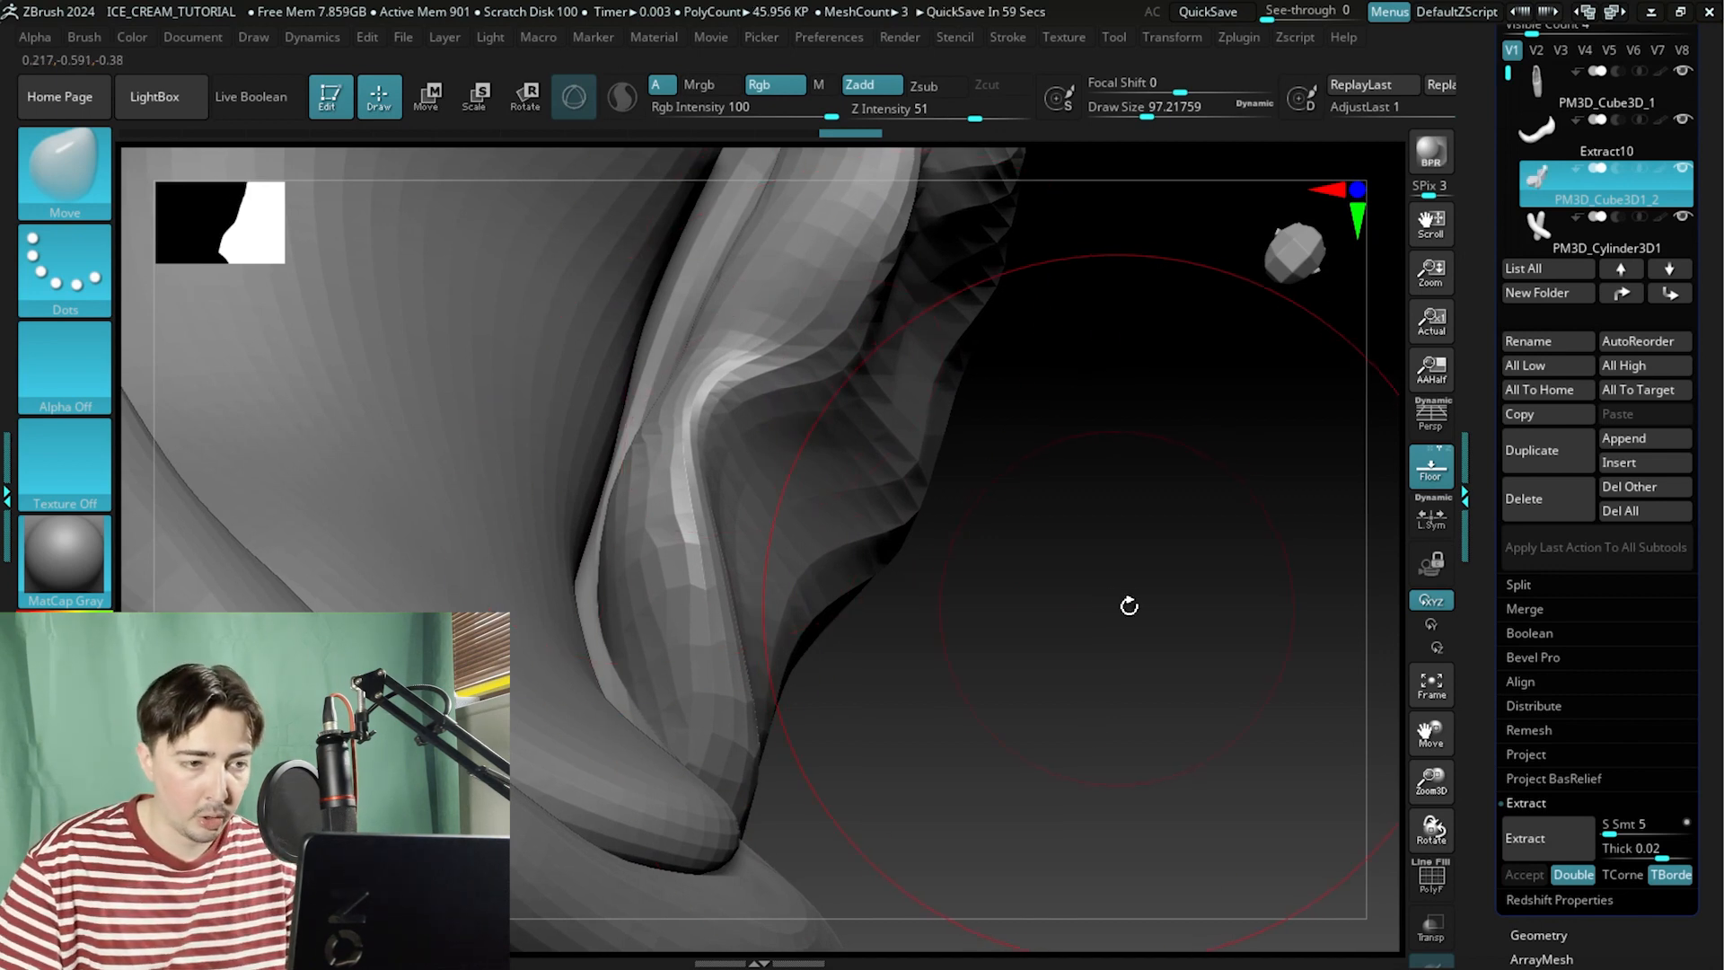
Pull the drip's upper side edge with further Move strokes from side angles to blend it into the bite.
alt+drag(1127, 604, 967, 535)
drag(716, 475, 620, 488)
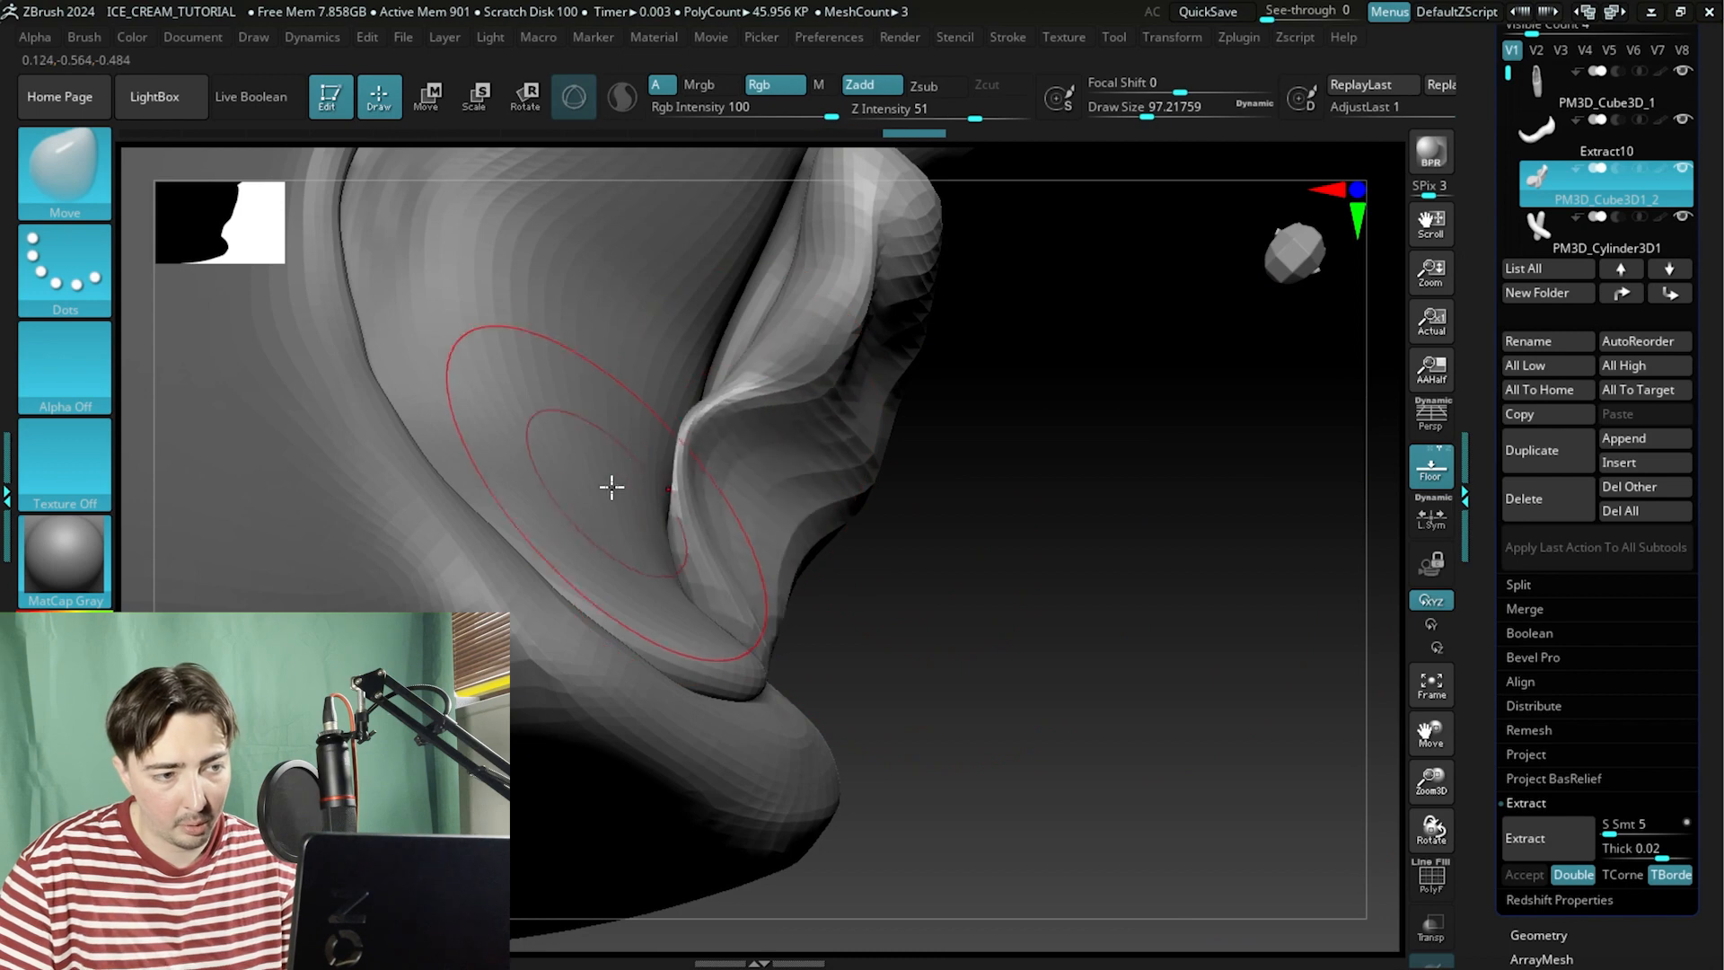
drag(714, 386, 639, 335)
drag(802, 301, 754, 281)
alt+drag(1142, 447, 1116, 645)
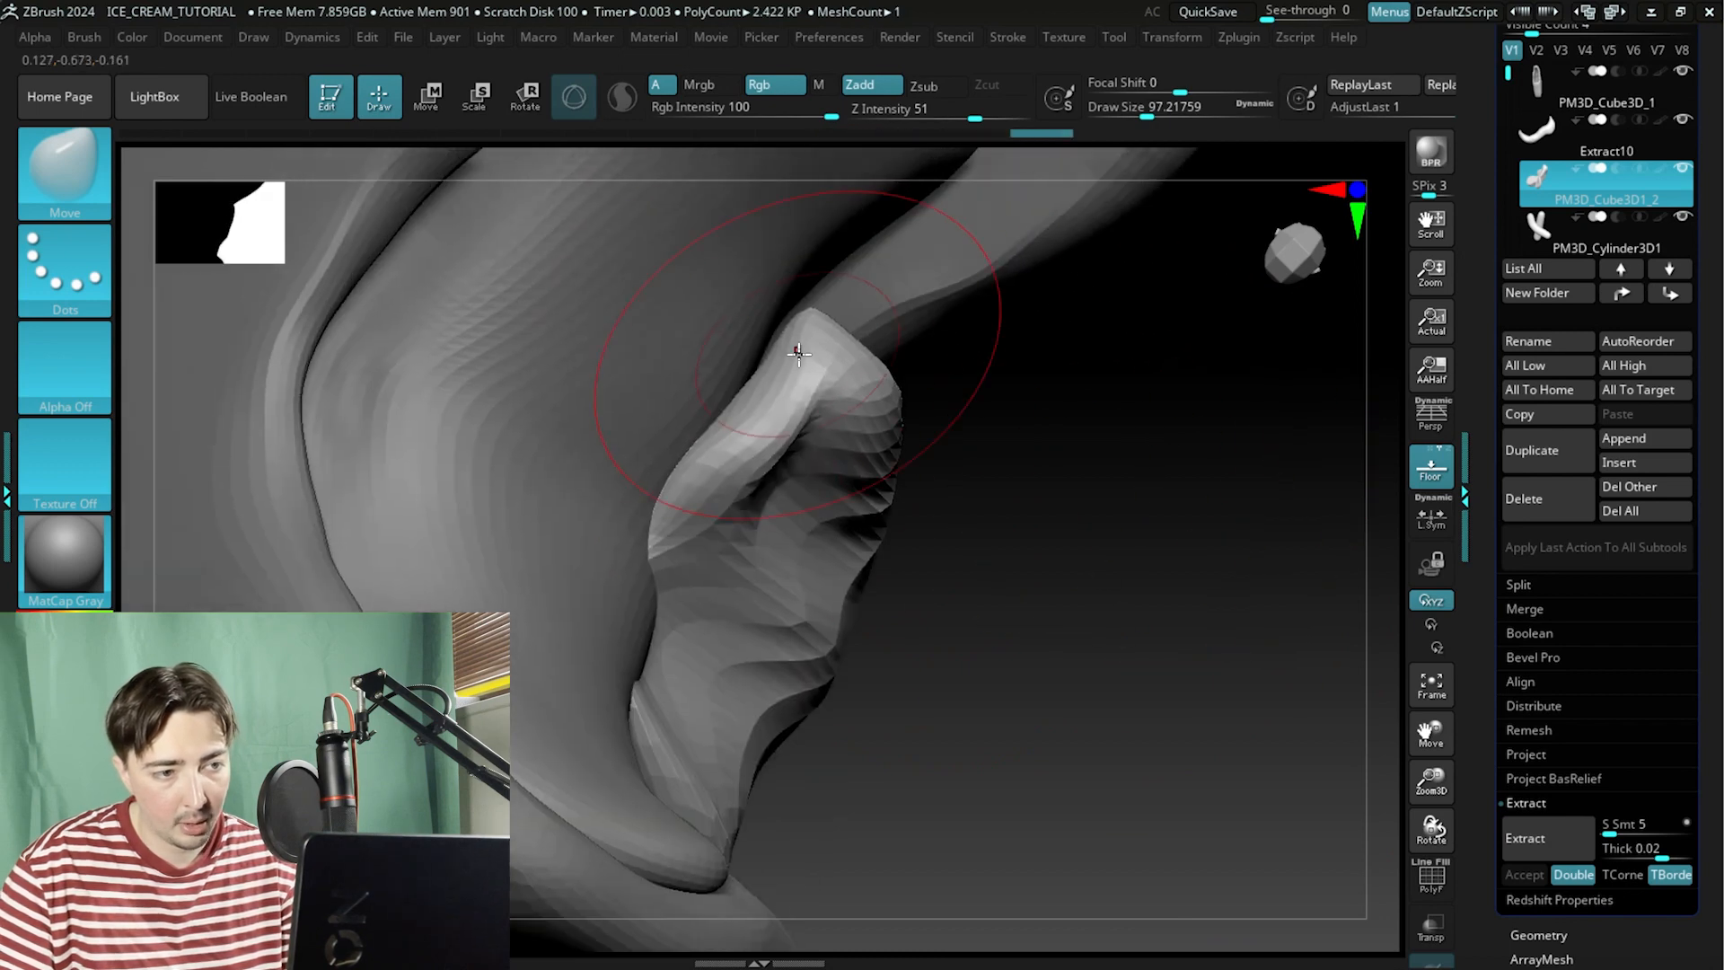
drag(797, 350, 778, 339)
drag(1176, 415, 973, 443)
drag(727, 616, 643, 558)
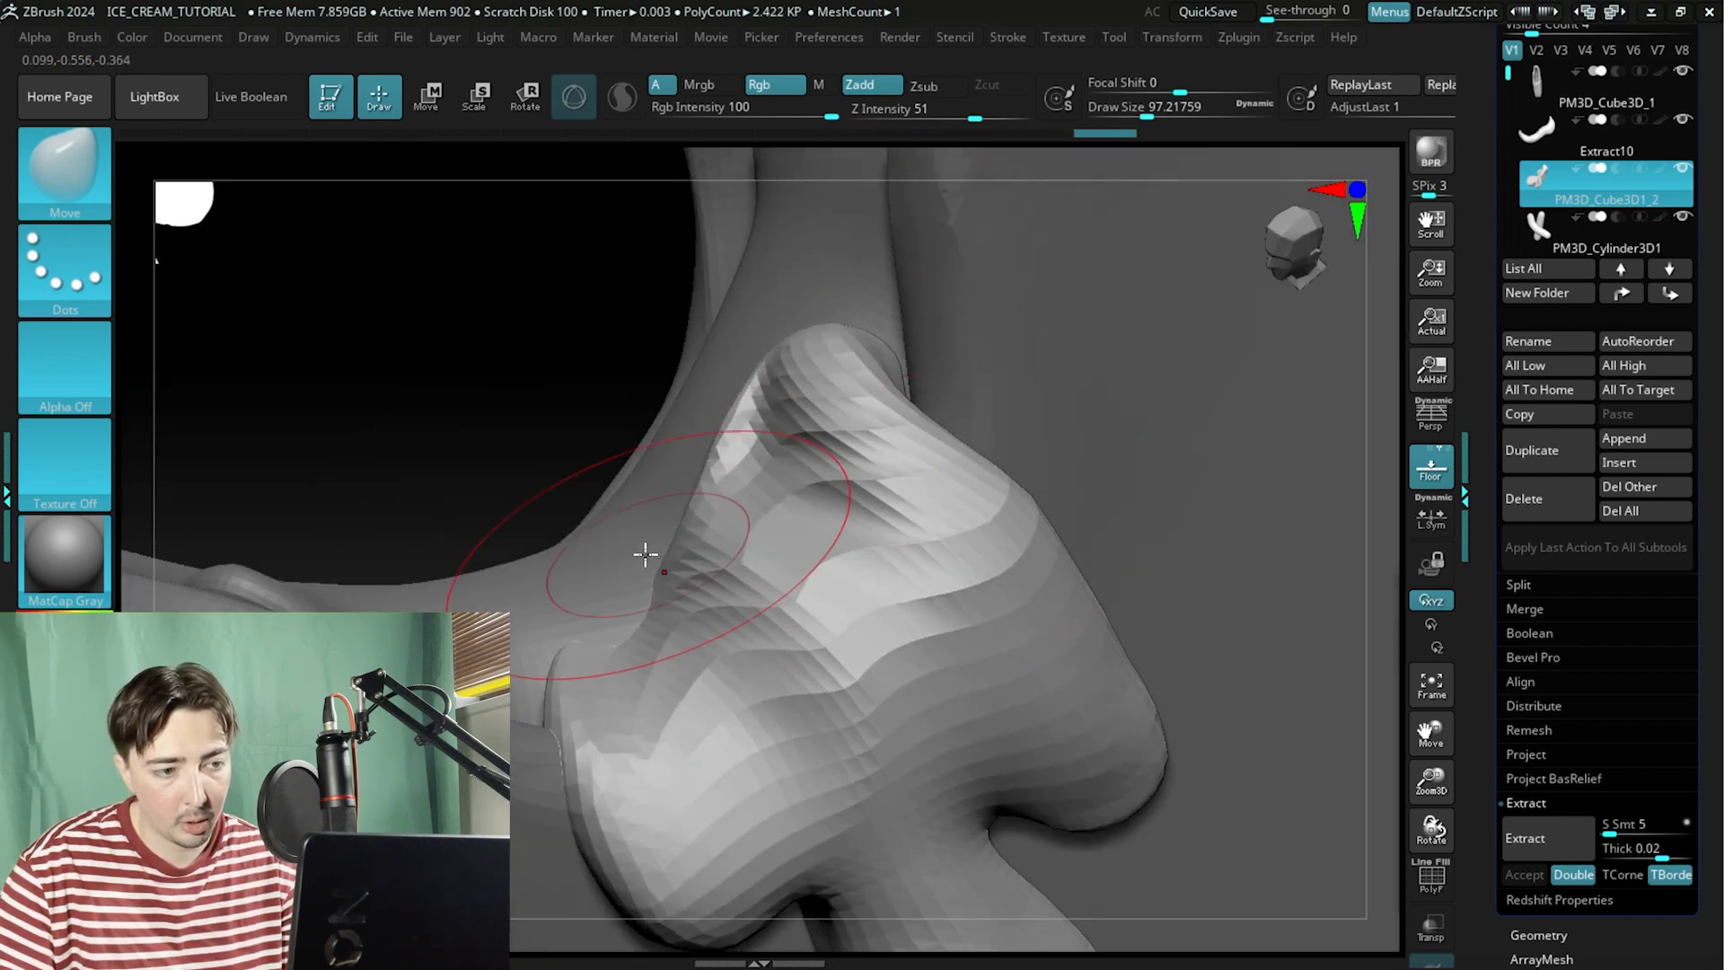
mouse_move(395, 337)
mouse_down()
mouse_move(481, 358)
mouse_move(517, 405)
mouse_up()
drag(1164, 668, 1063, 650)
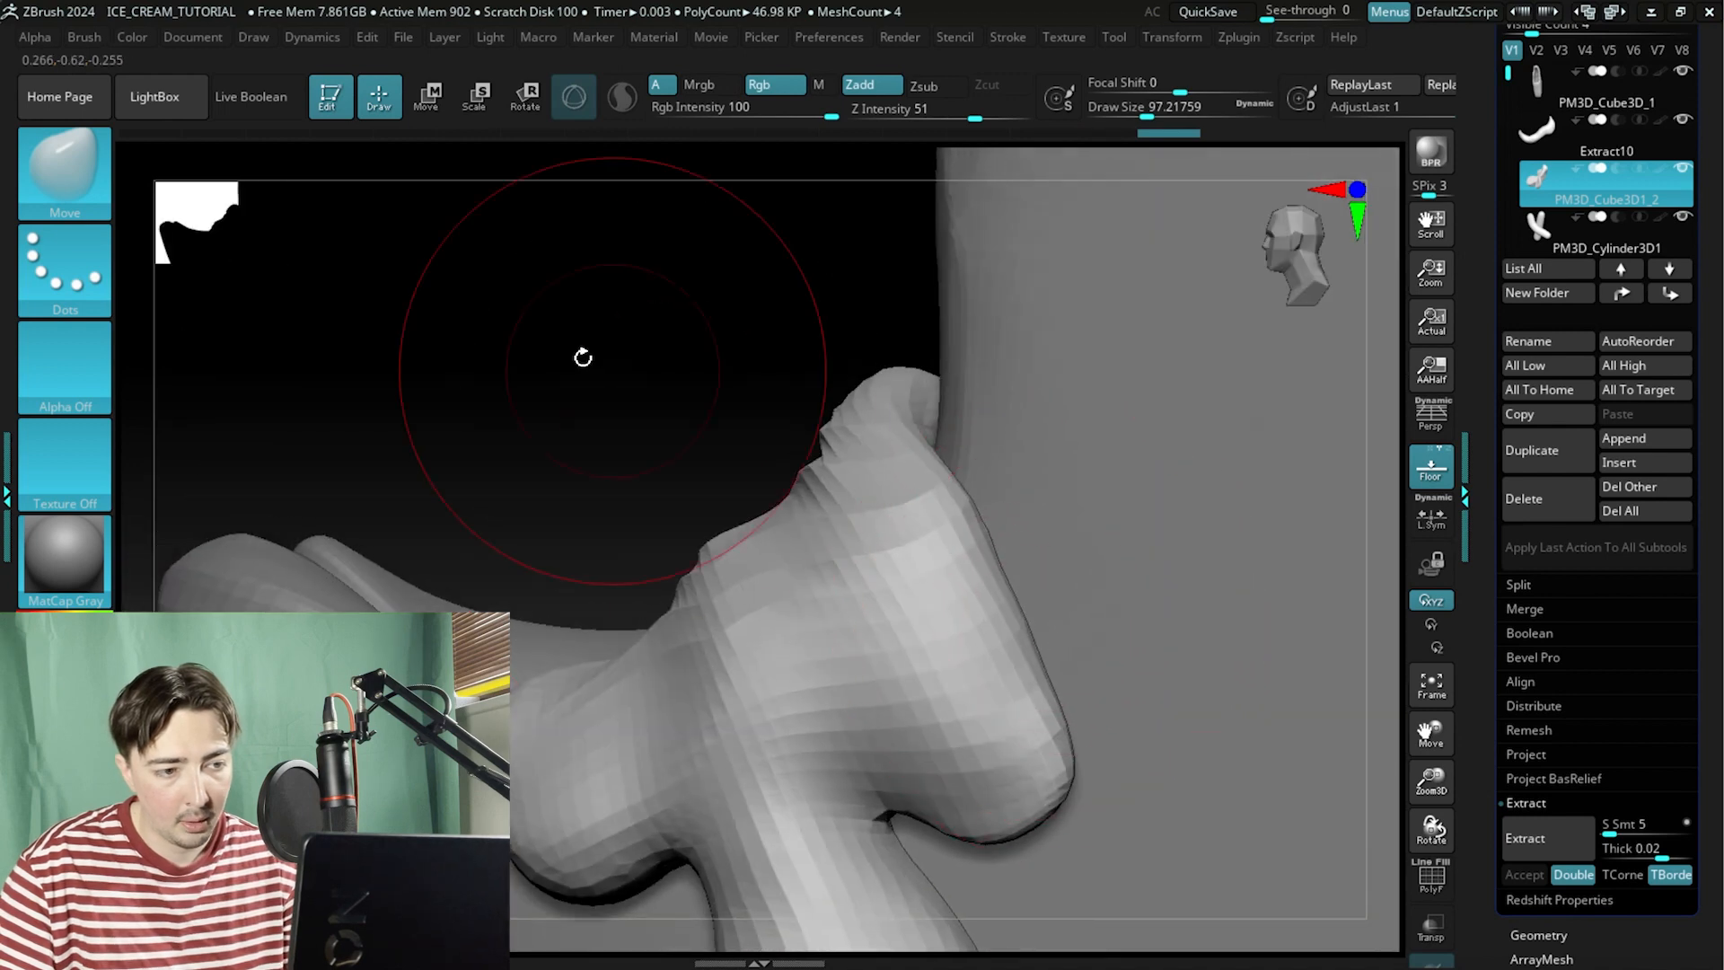
drag(578, 358, 724, 616)
Toggle Polyframe to inspect the drip's mesh, then keep refining its top edge with Move strokes.
click(1436, 885)
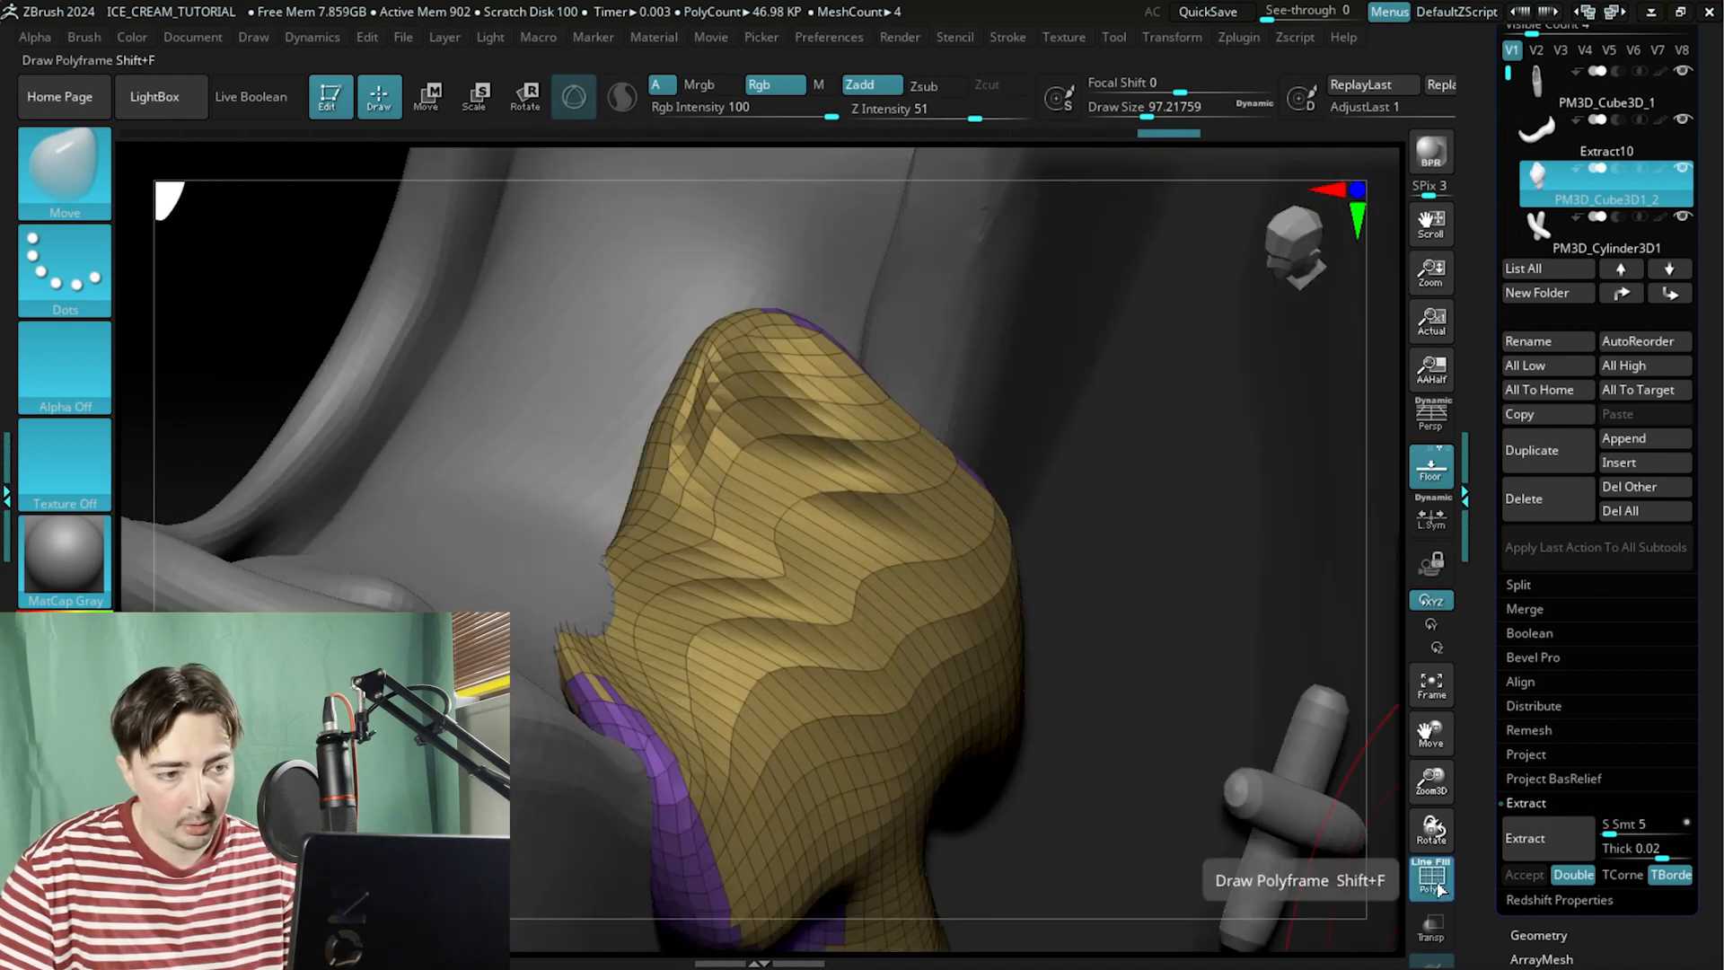
click(1433, 882)
drag(292, 331, 640, 502)
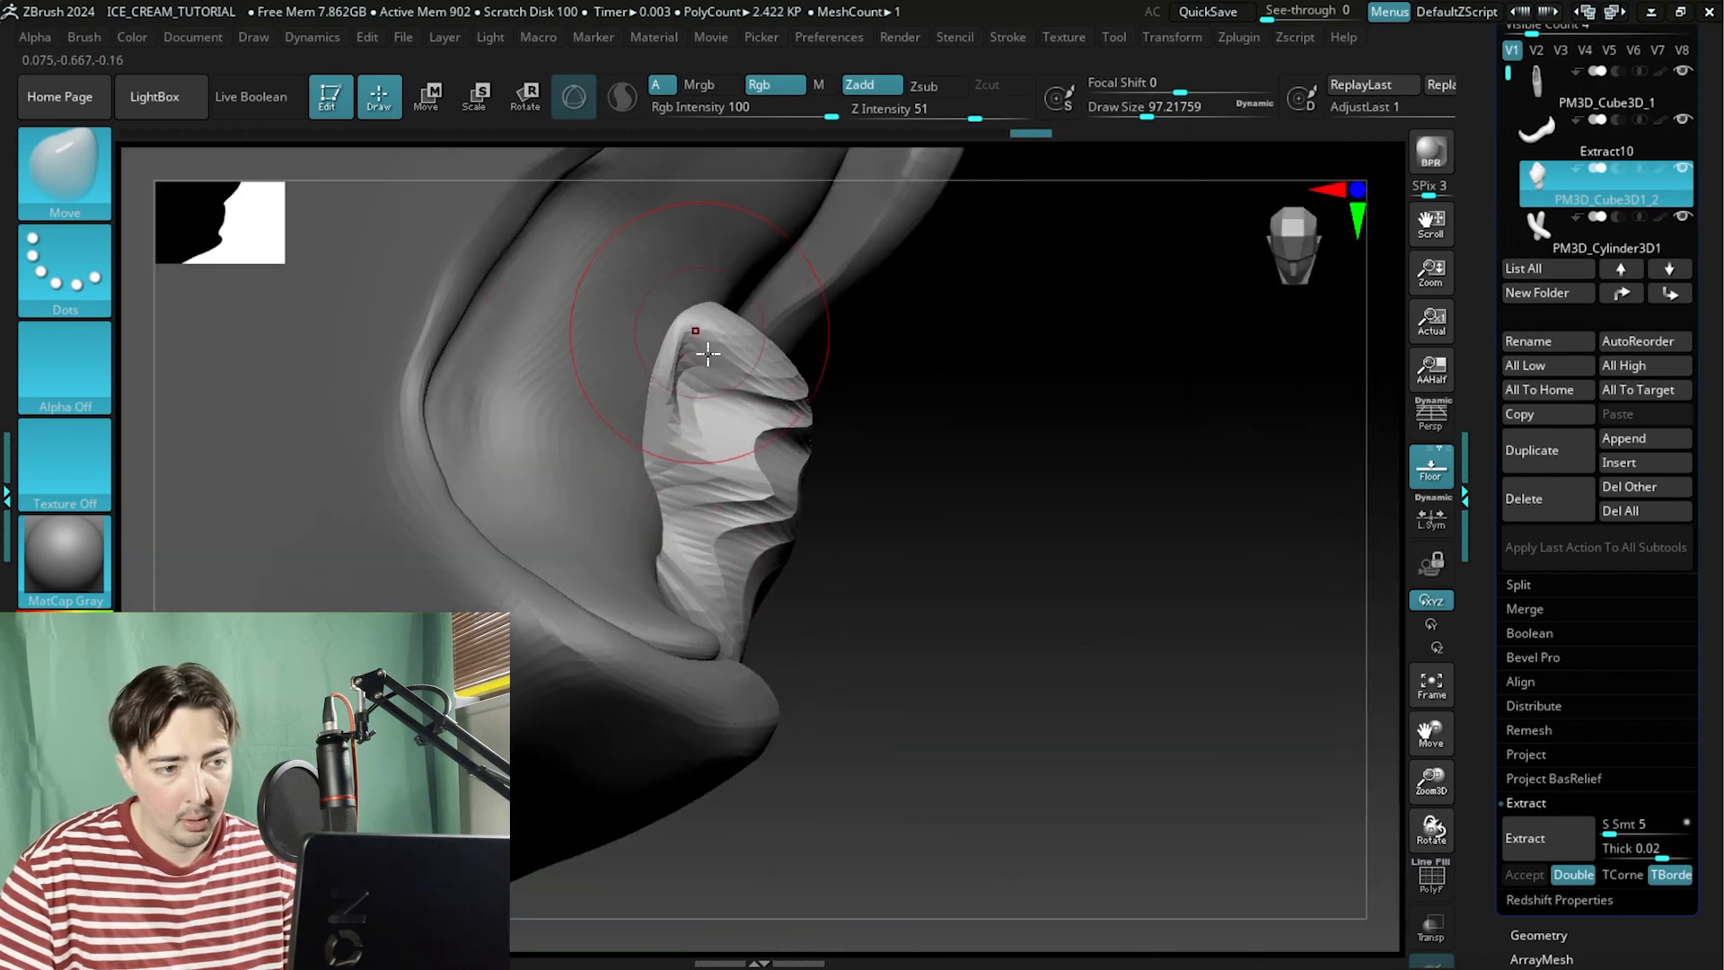
mouse_move(709, 354)
mouse_down()
mouse_move(988, 539)
mouse_move(939, 508)
mouse_move(928, 413)
mouse_up()
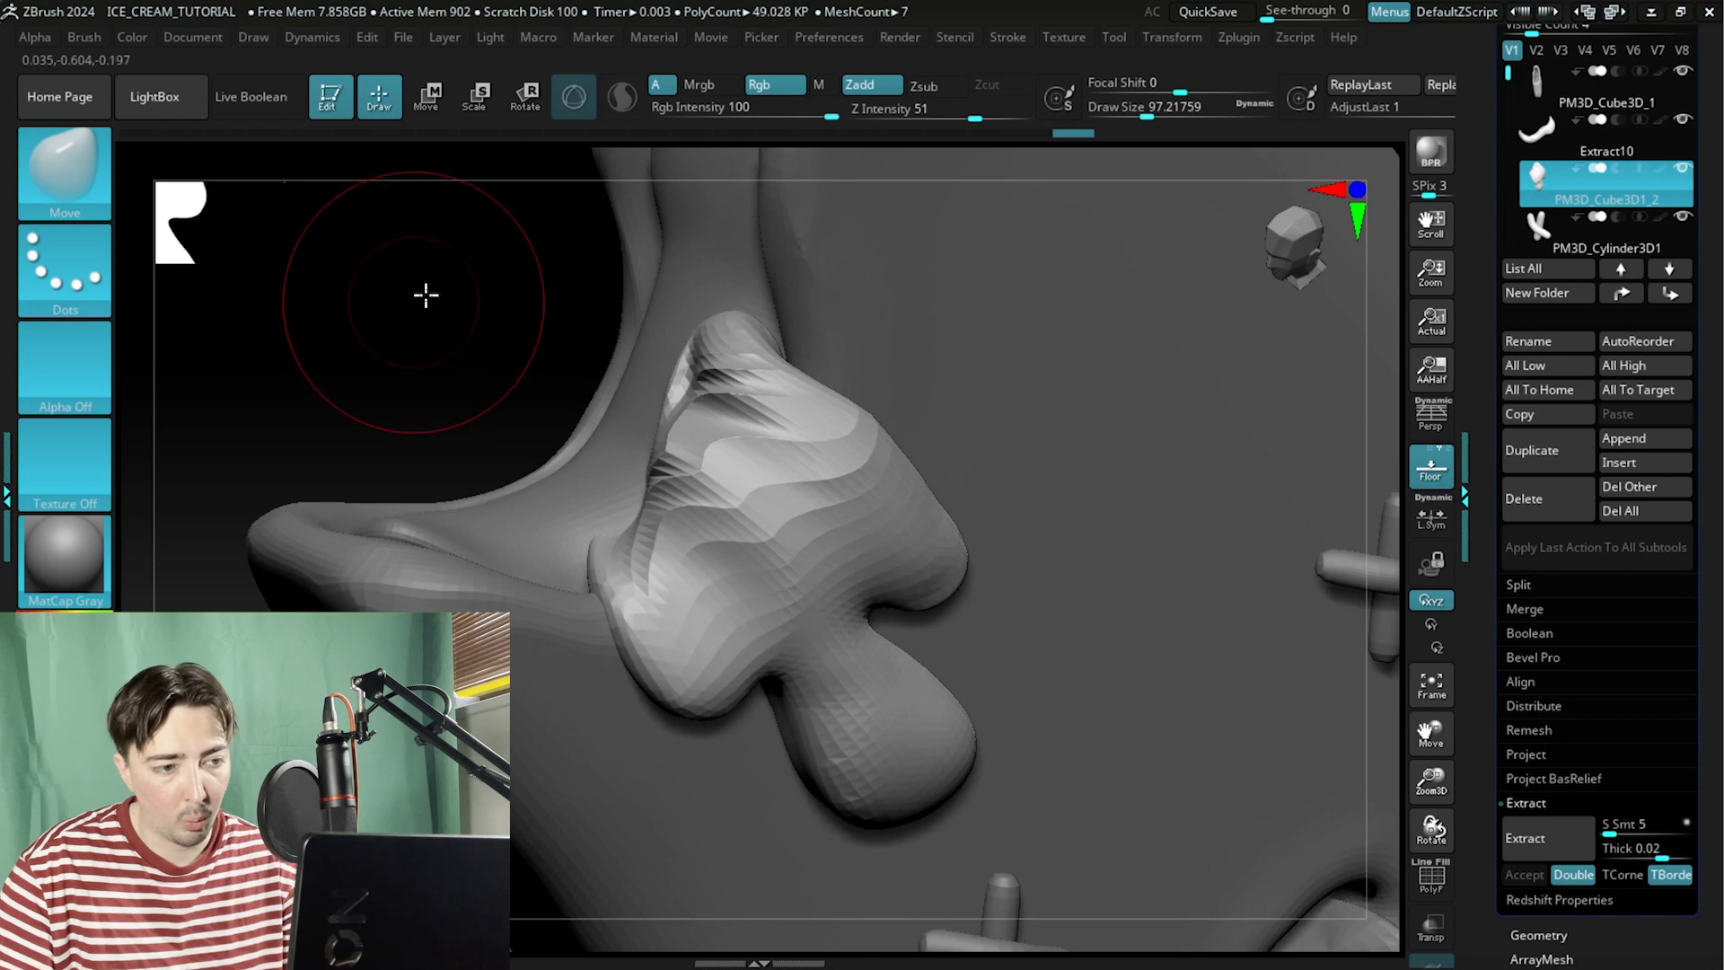
drag(425, 294, 622, 500)
mouse_move(404, 235)
mouse_down()
mouse_move(712, 568)
mouse_move(1170, 359)
mouse_move(1082, 407)
mouse_up()
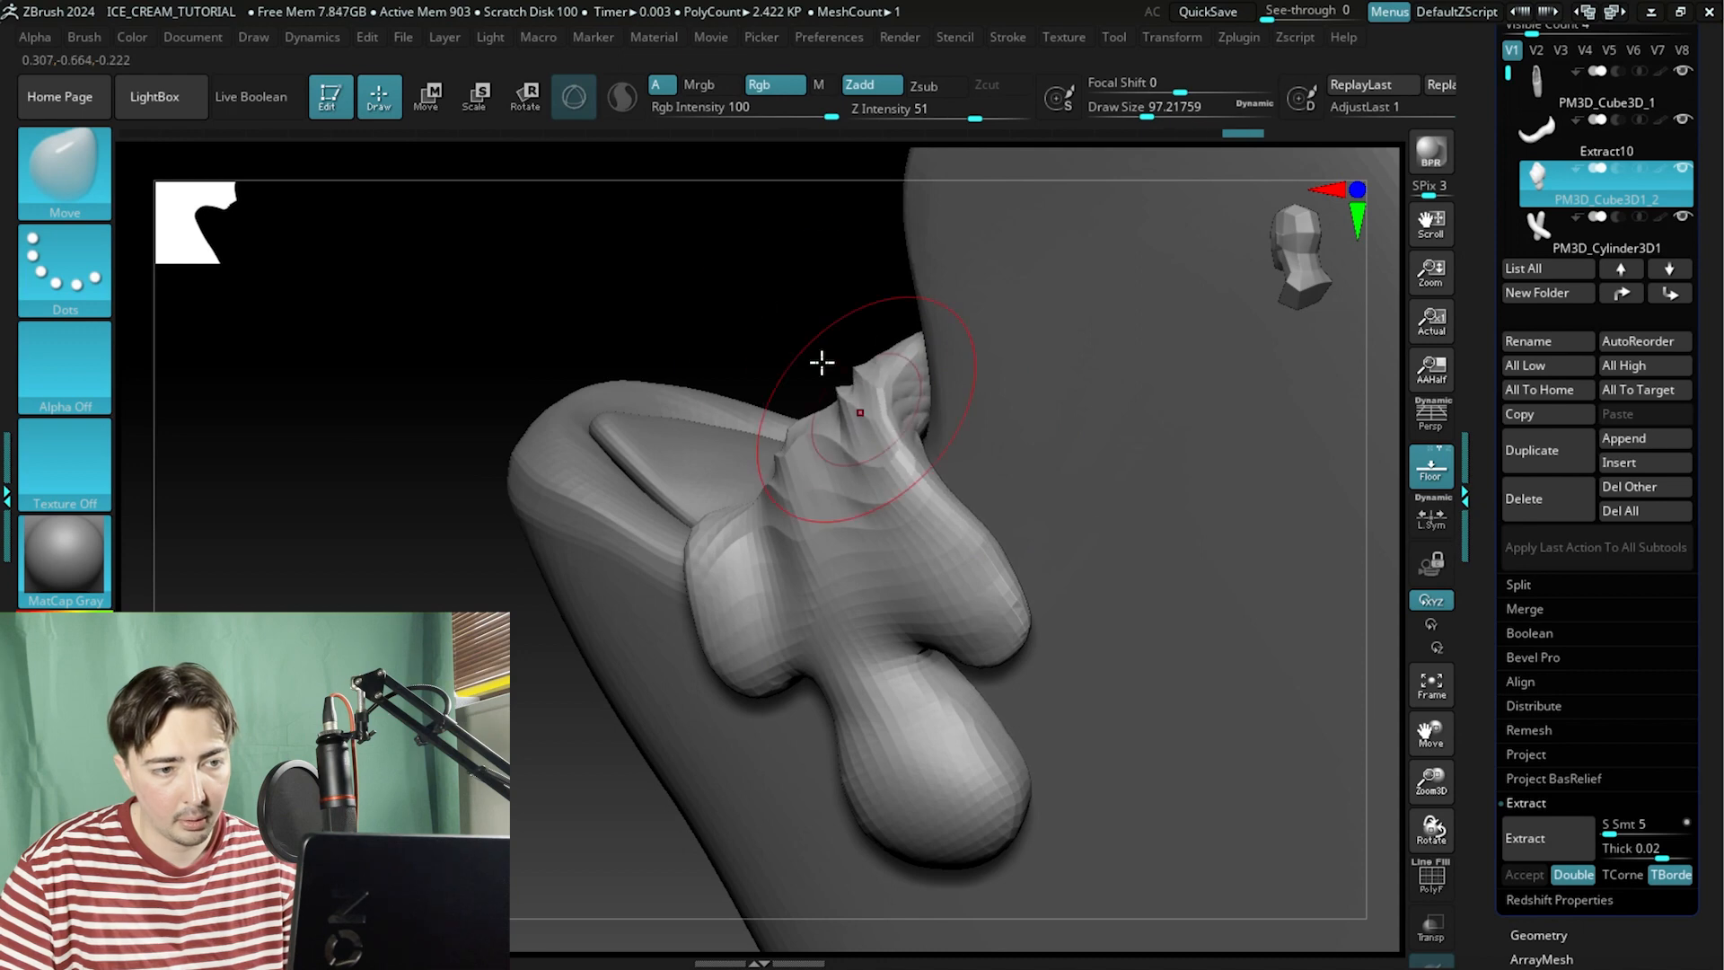
mouse_move(821, 362)
mouse_down()
mouse_move(739, 312)
mouse_move(790, 342)
mouse_up()
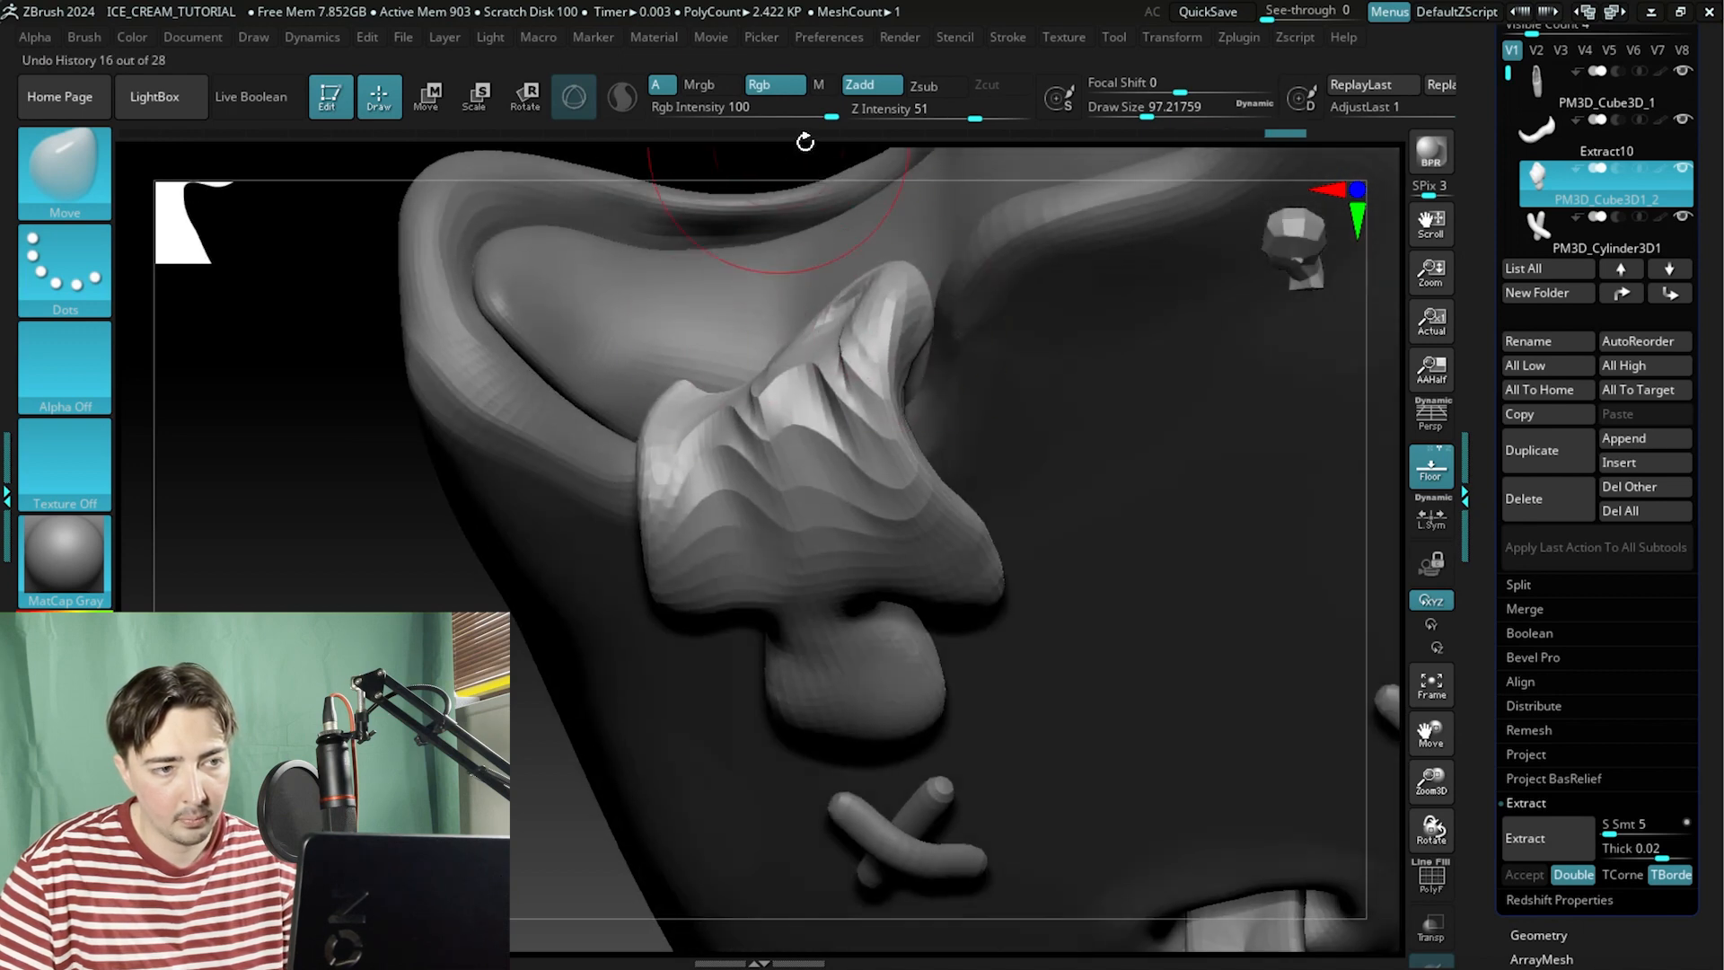
Refine the drip's underside and its join with the bite surface using Move brush strokes.
mouse_move(805, 142)
mouse_down()
mouse_move(789, 277)
mouse_move(955, 303)
mouse_up()
drag(865, 145, 925, 163)
drag(822, 152, 815, 185)
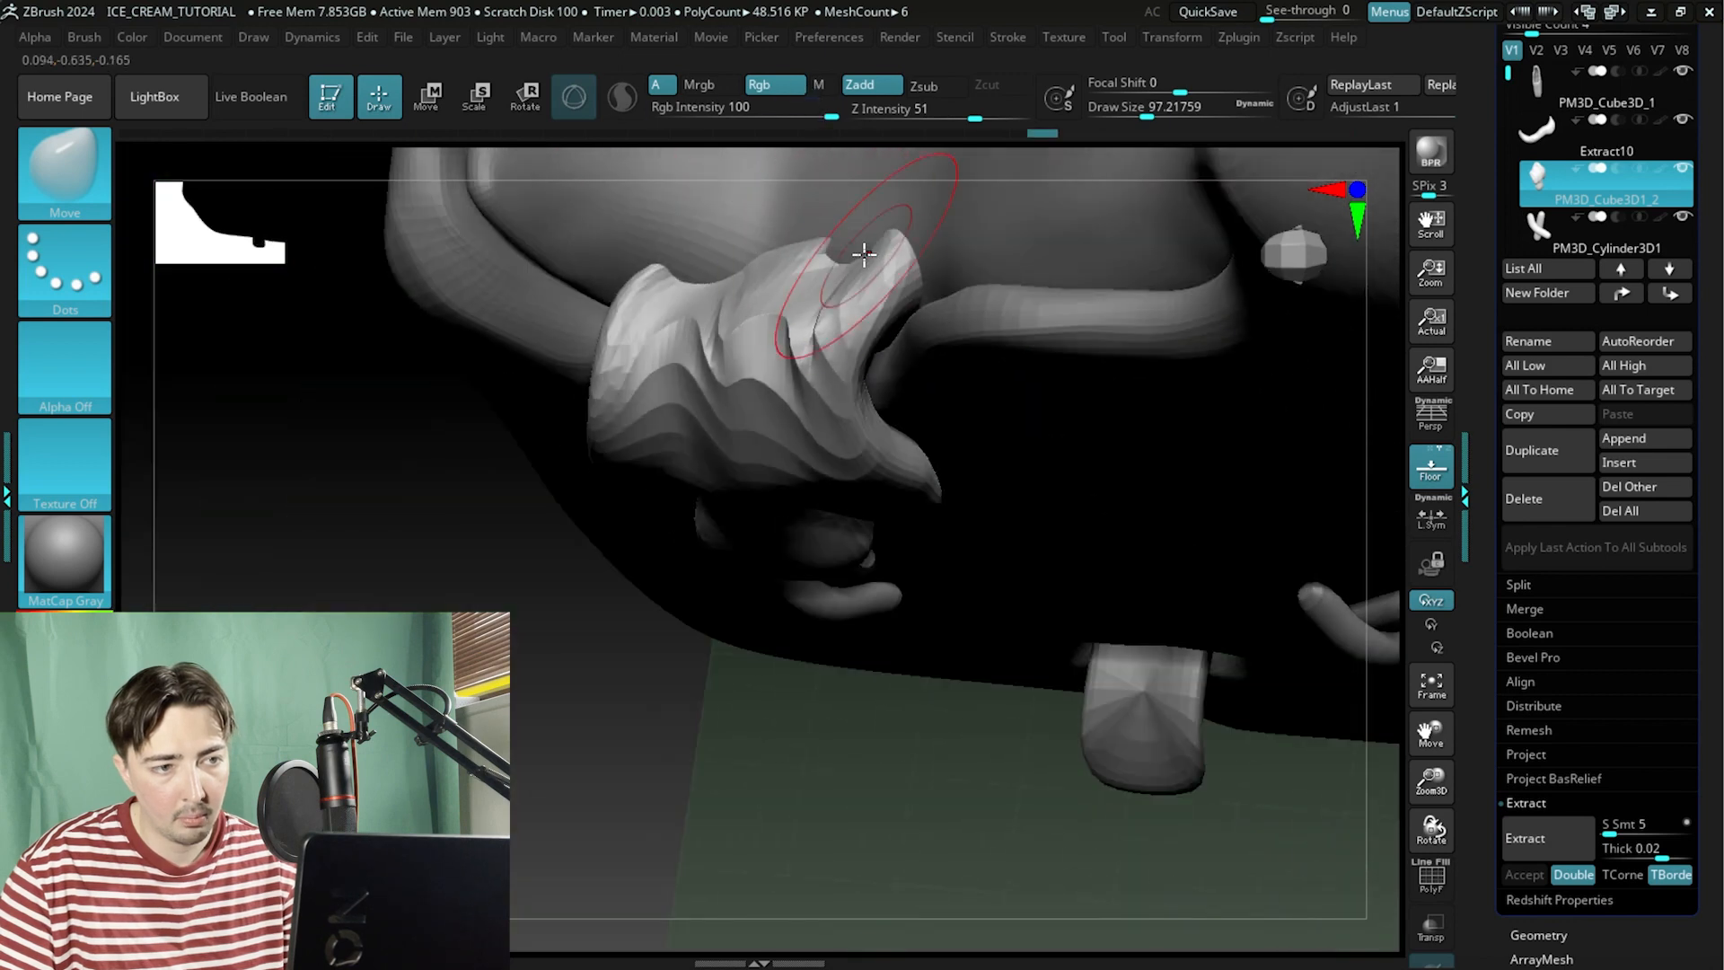
mouse_move(857, 254)
shift+mouse_down()
mouse_move(673, 339)
mouse_move(816, 404)
mouse_move(799, 395)
shift+mouse_up()
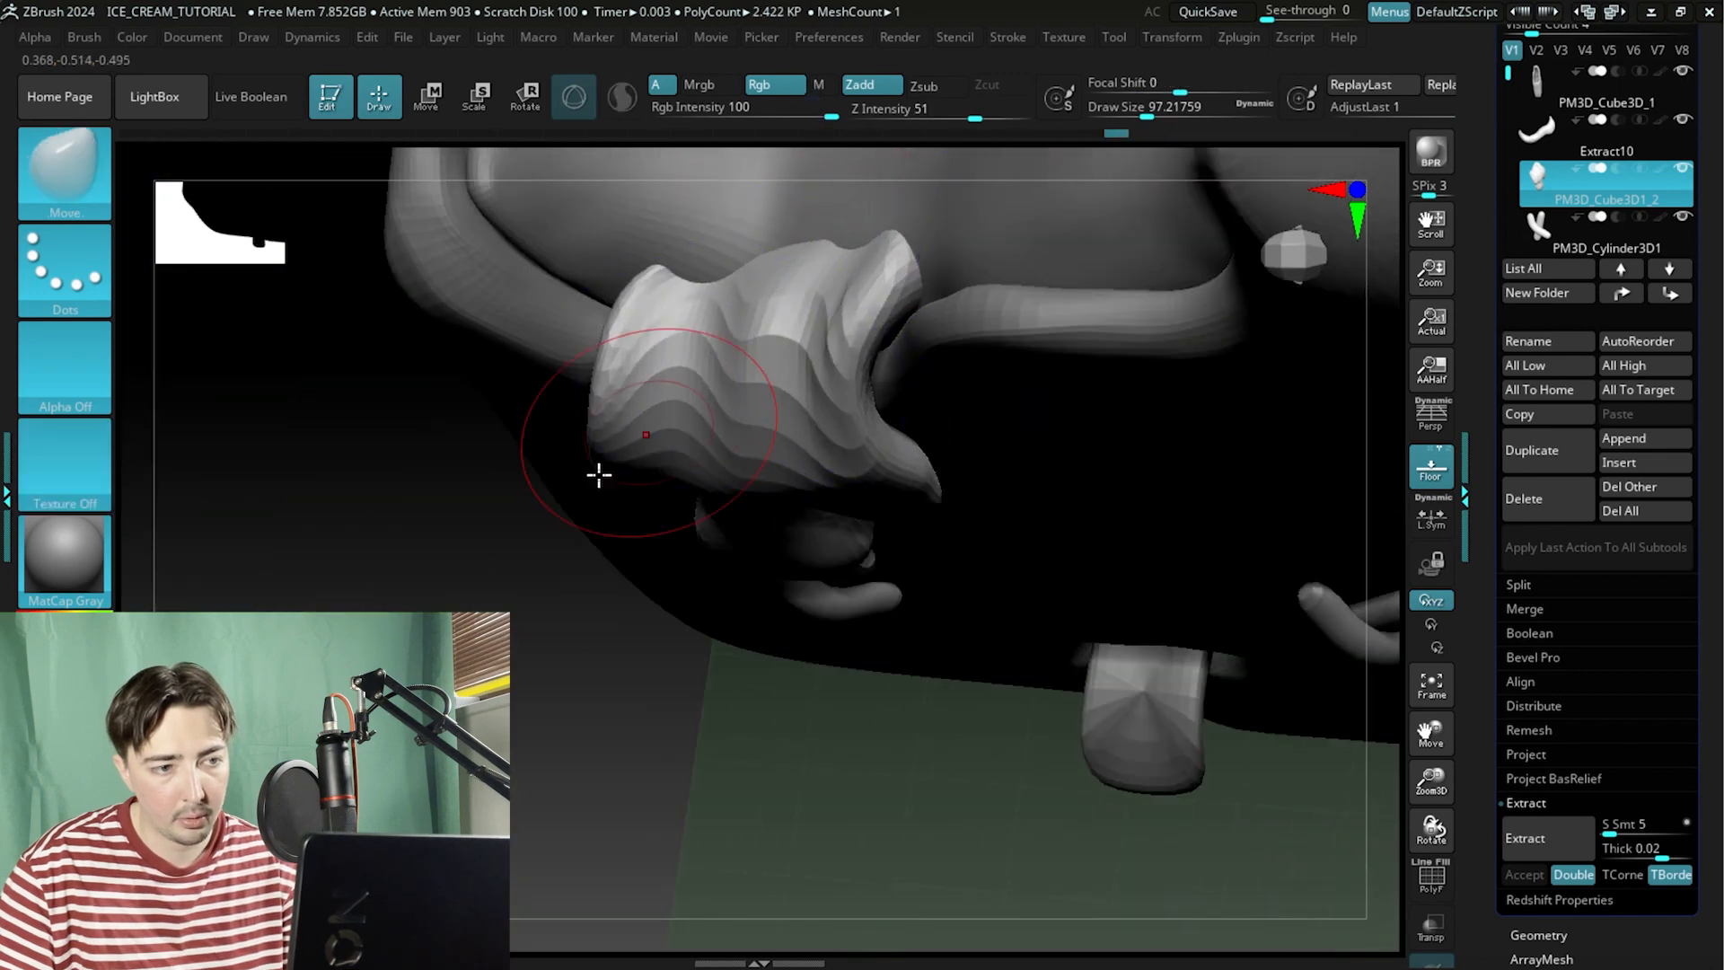
drag(575, 498, 479, 406)
alt+drag(553, 343, 496, 229)
alt+drag(713, 220, 781, 461)
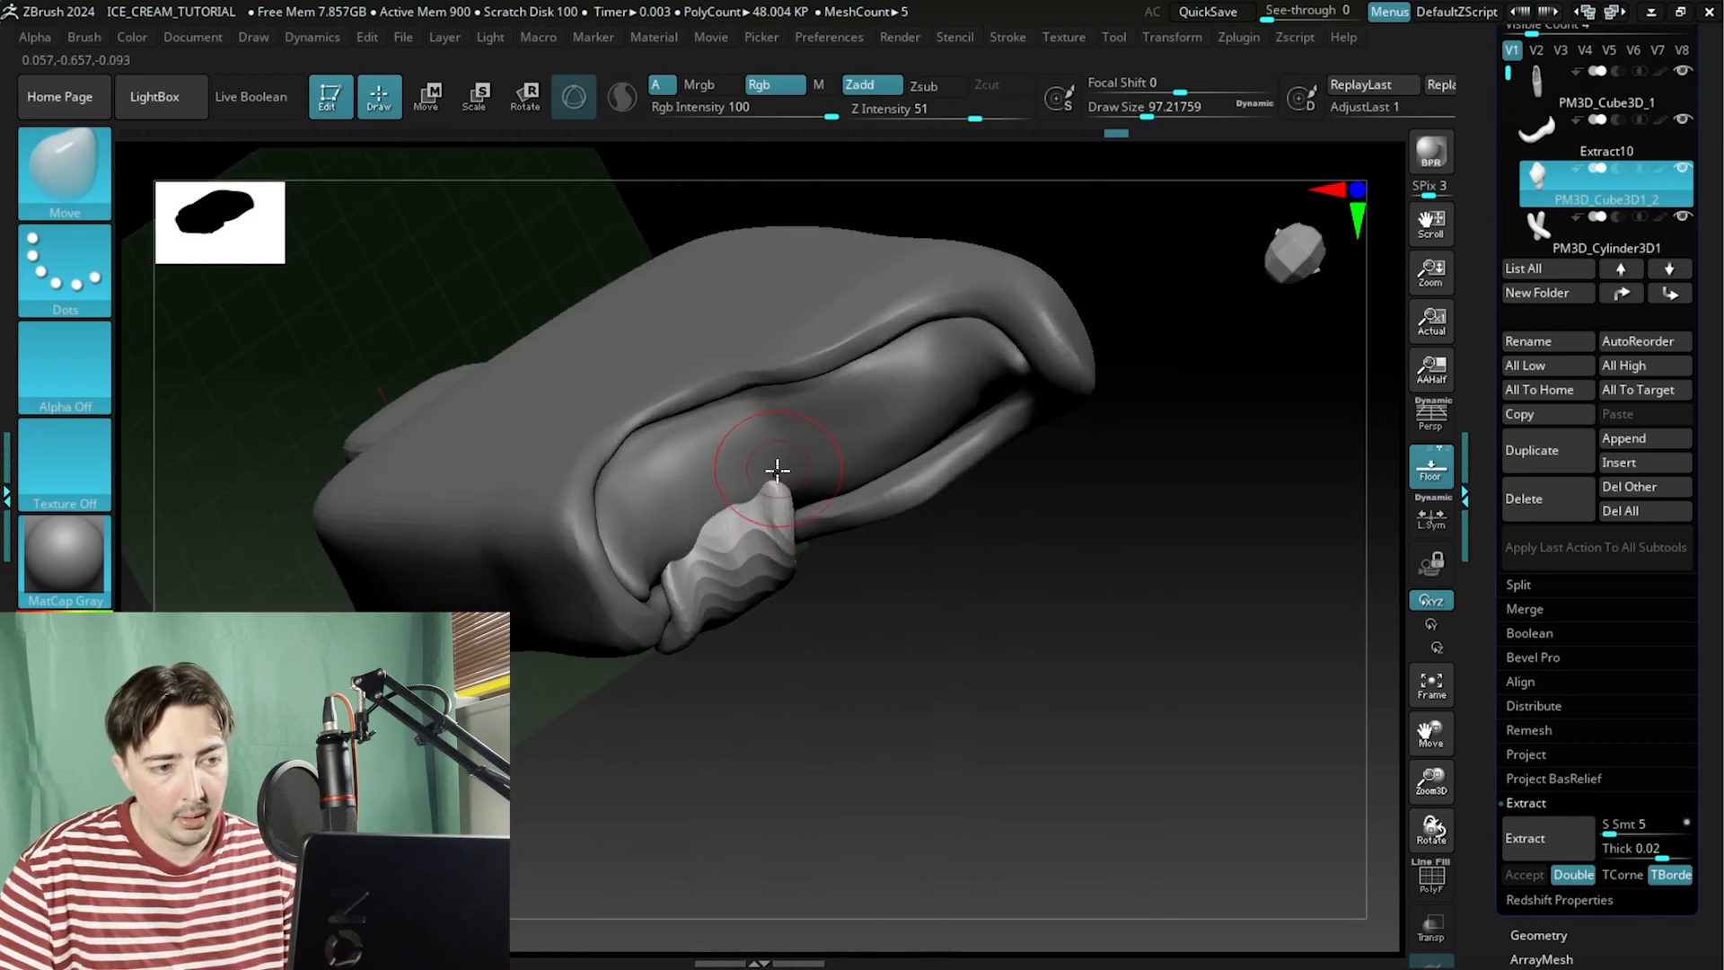
alt+drag(993, 632, 802, 476)
drag(964, 622, 1068, 597)
alt+drag(685, 300, 671, 267)
alt+drag(670, 268, 653, 235)
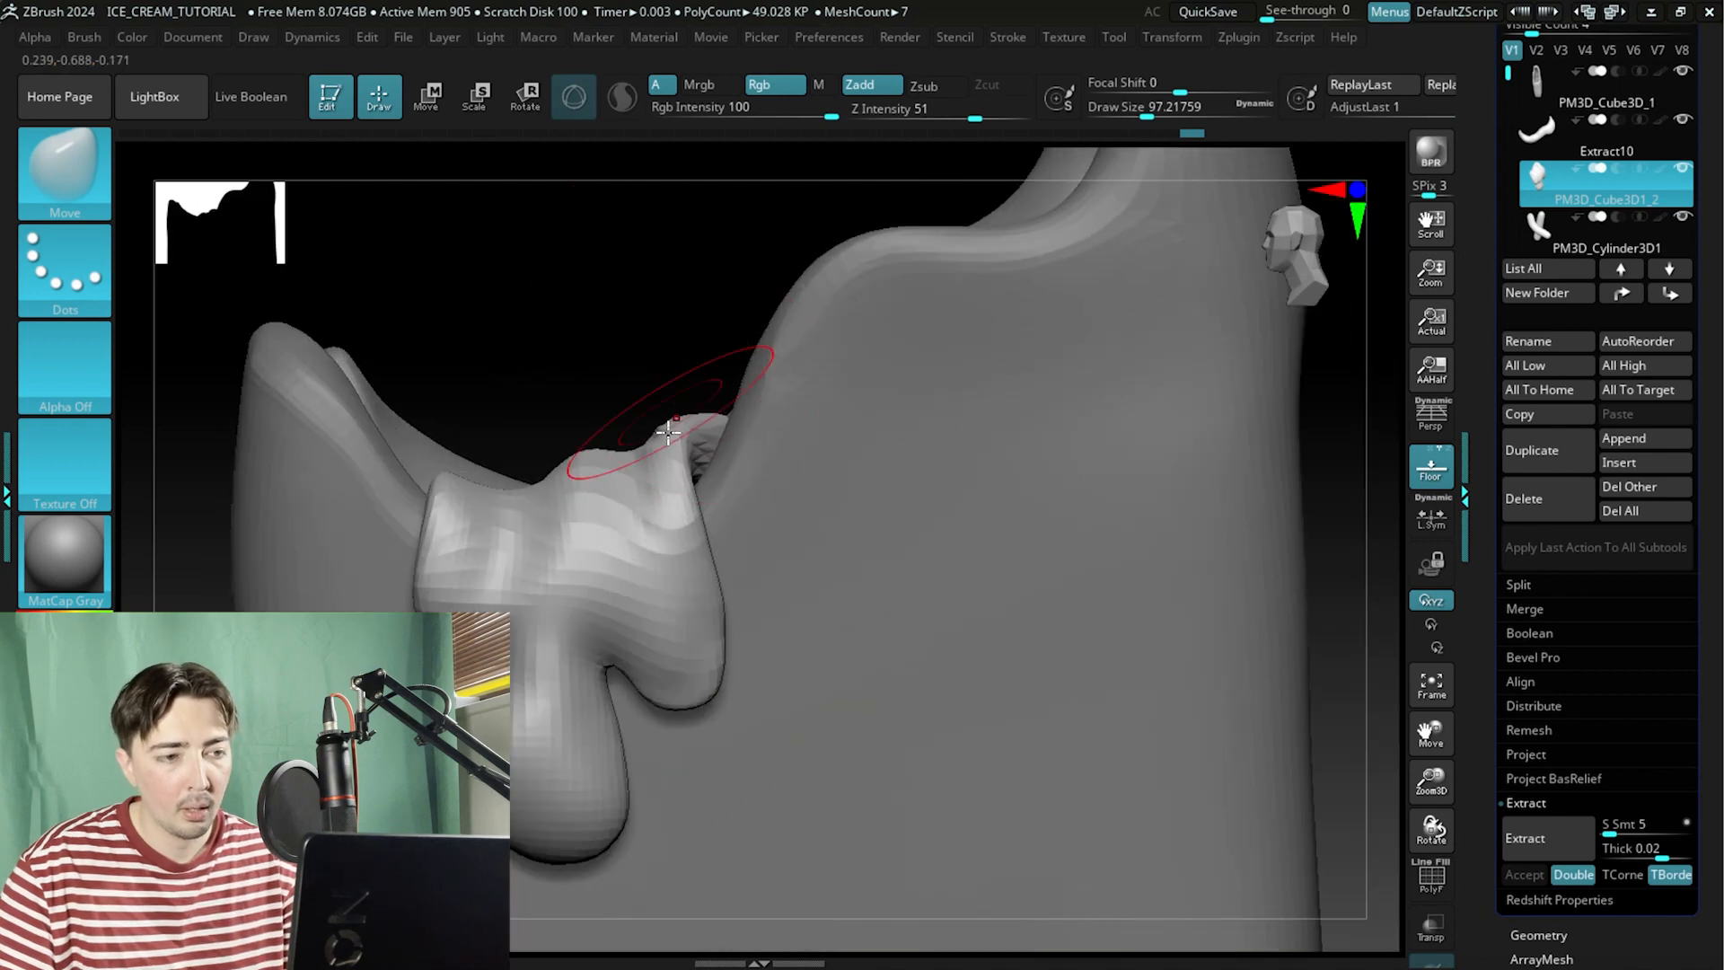
drag(678, 440, 629, 400)
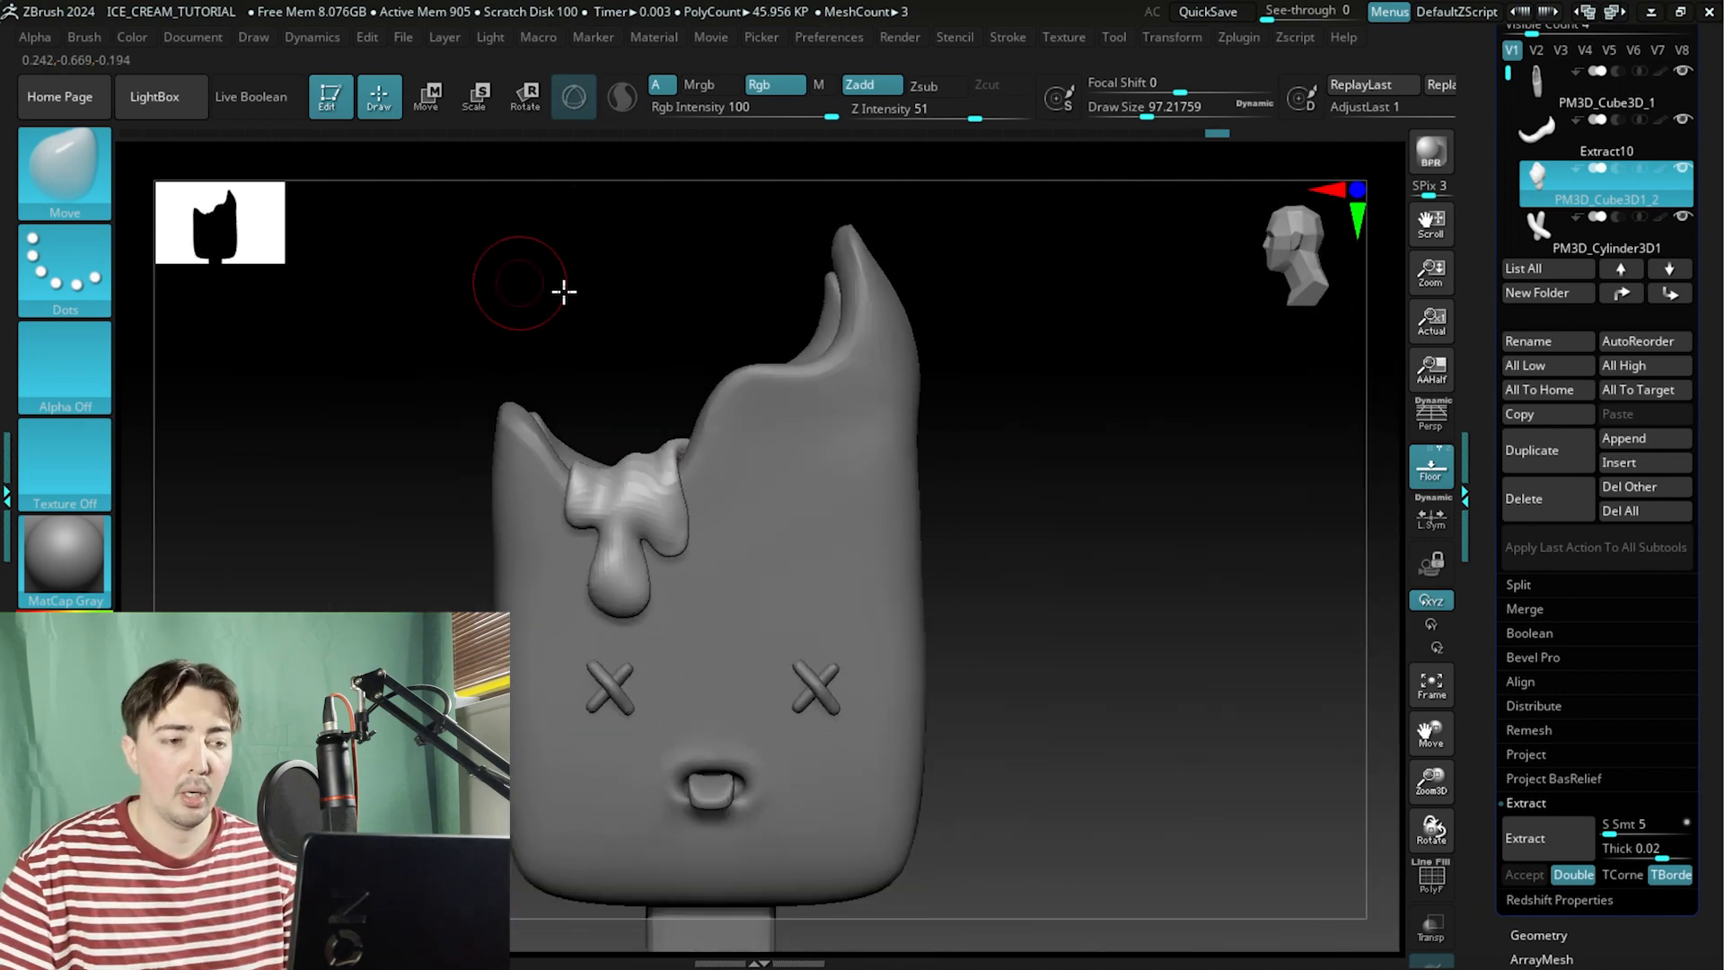
alt+drag(564, 291, 685, 325)
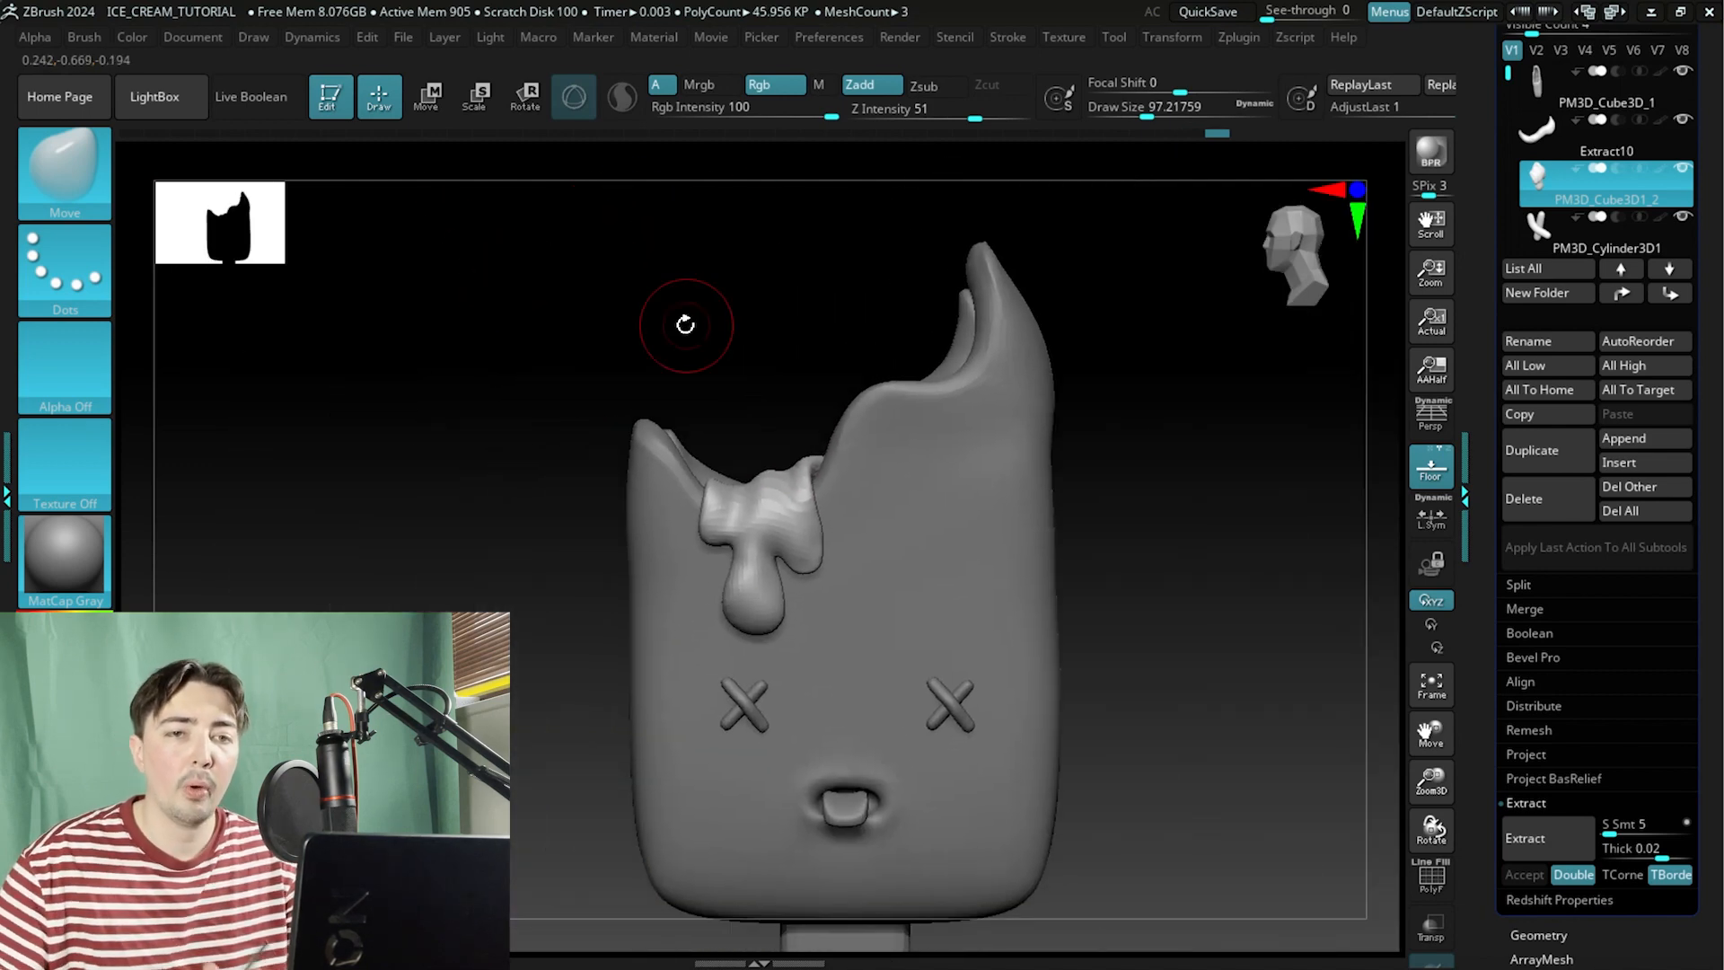
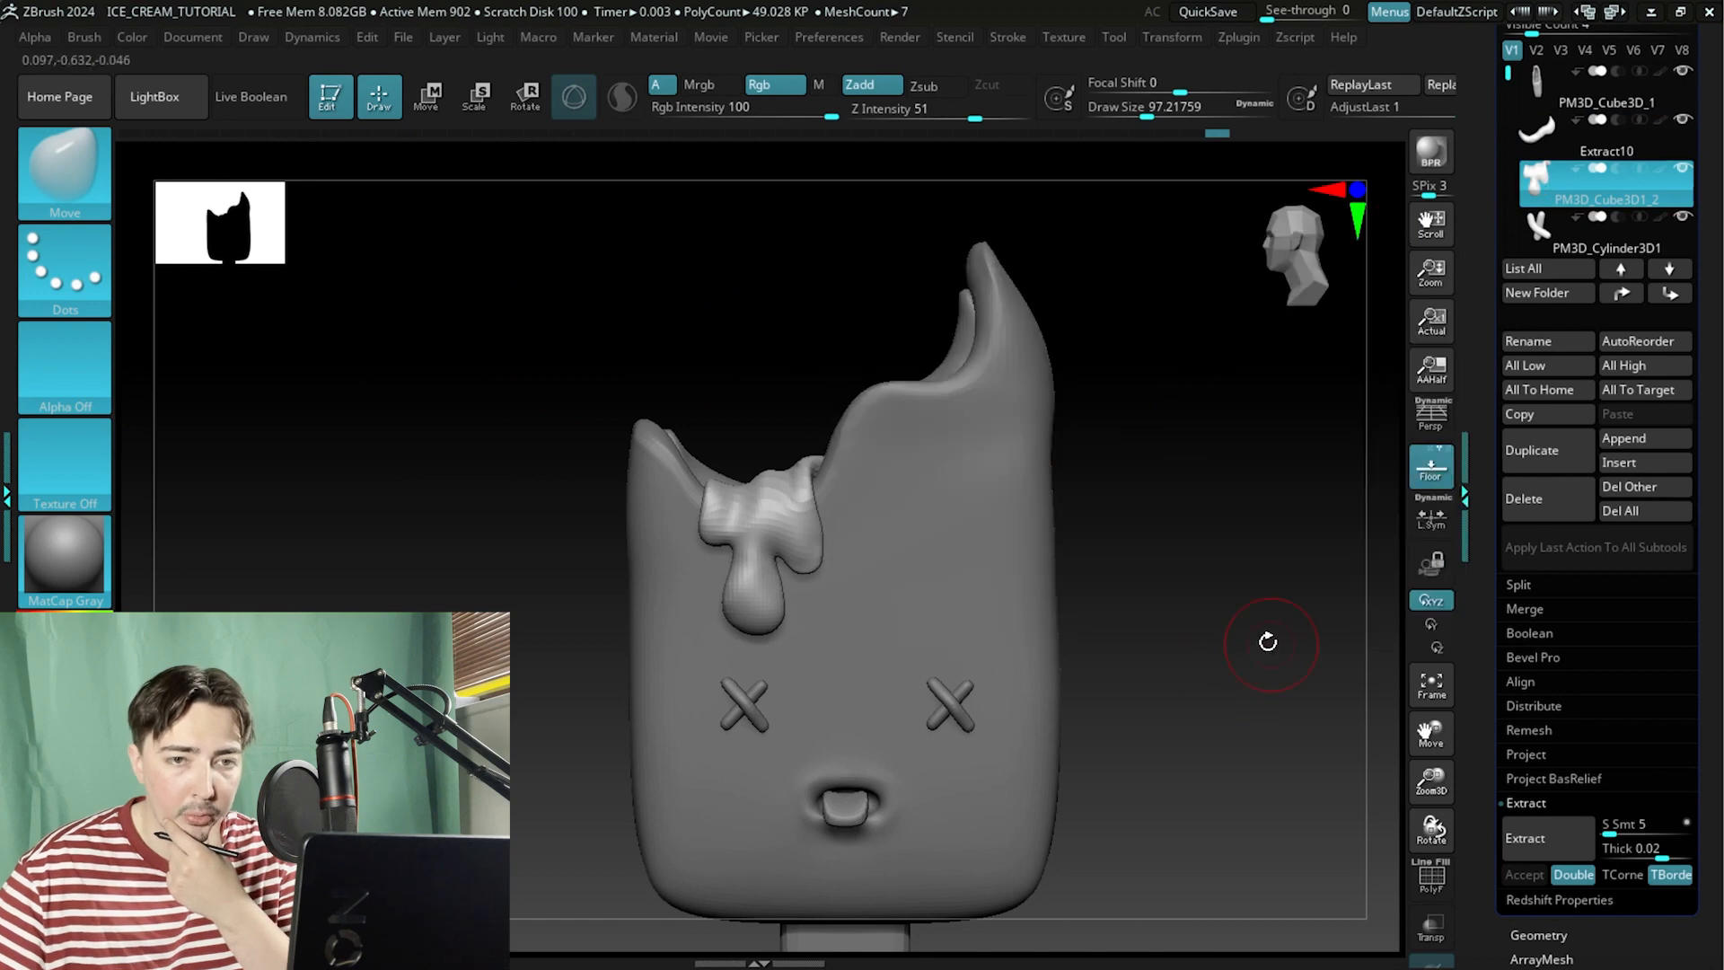
Merge the Extract10 drip subtool down into the popsicle subtool beneath it.
click(1562, 134)
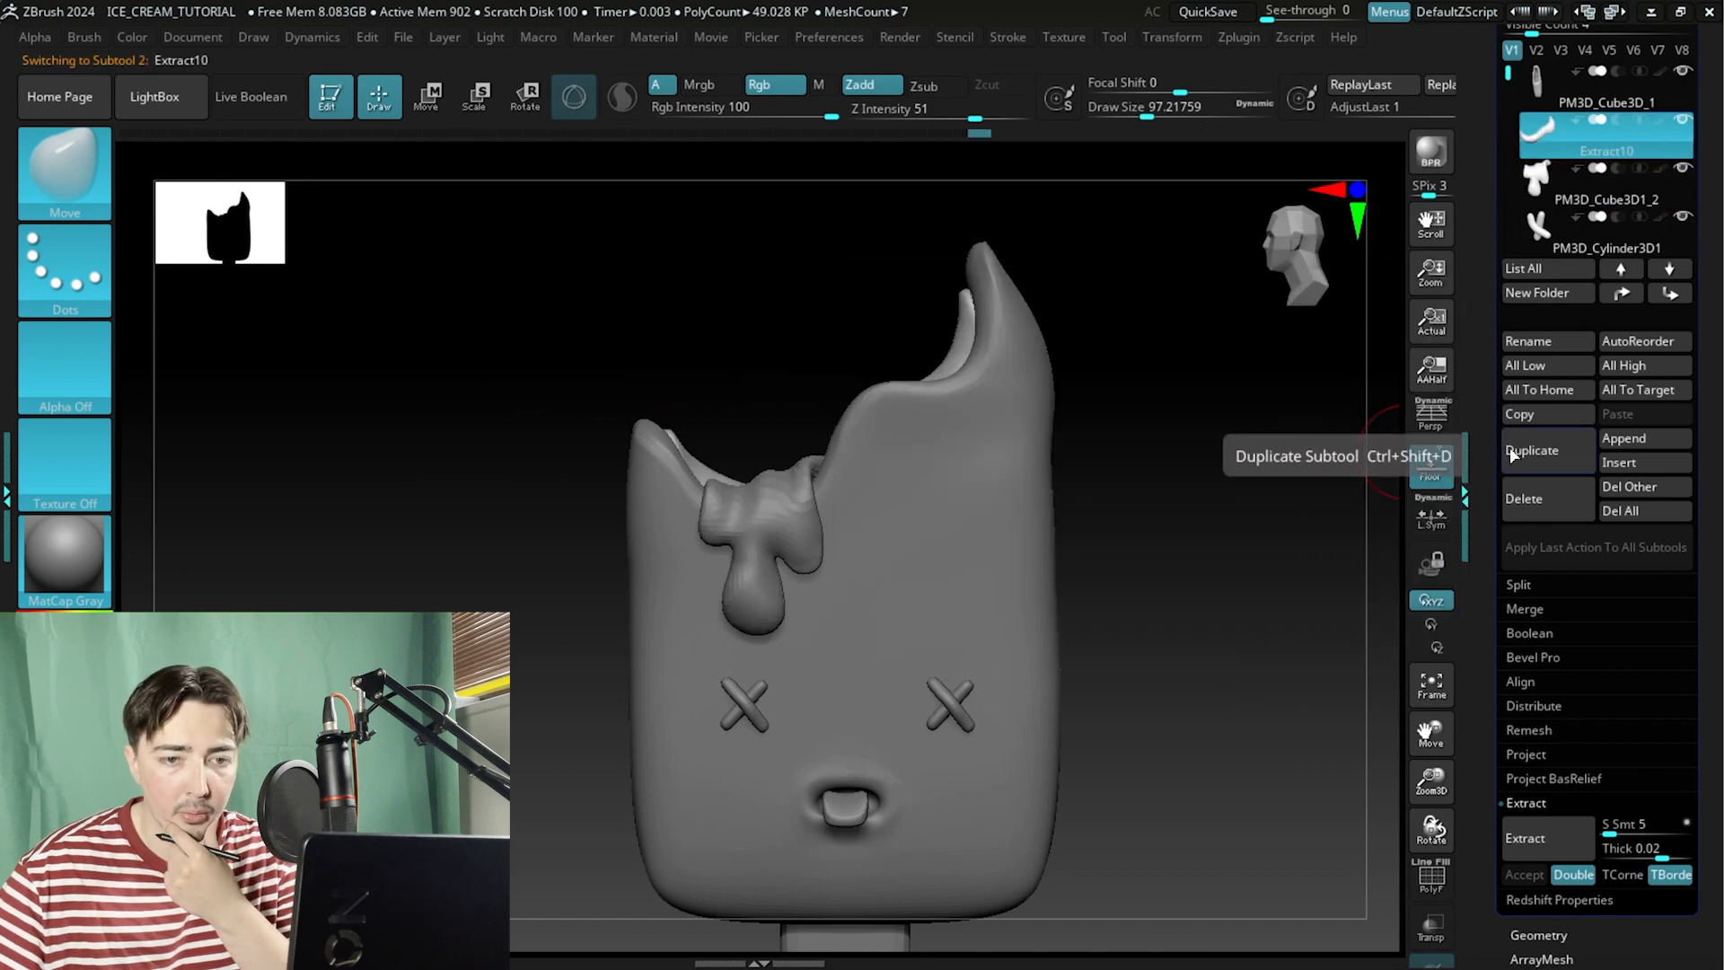
click(1541, 610)
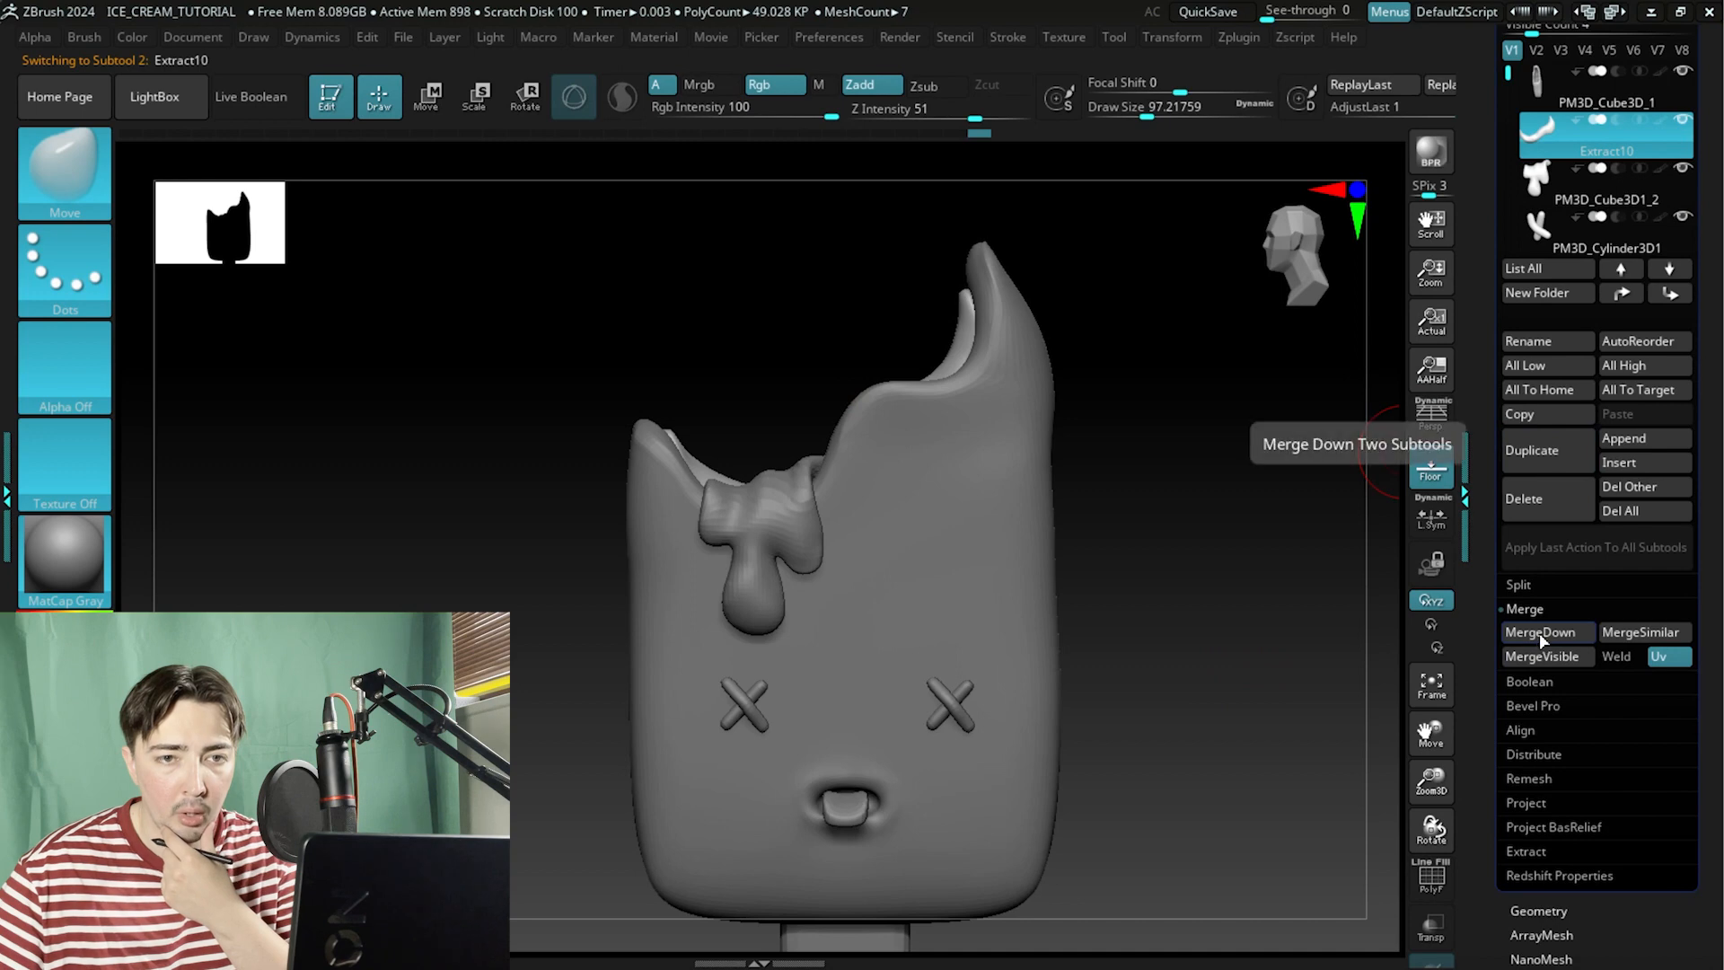
click(1541, 633)
click(1364, 681)
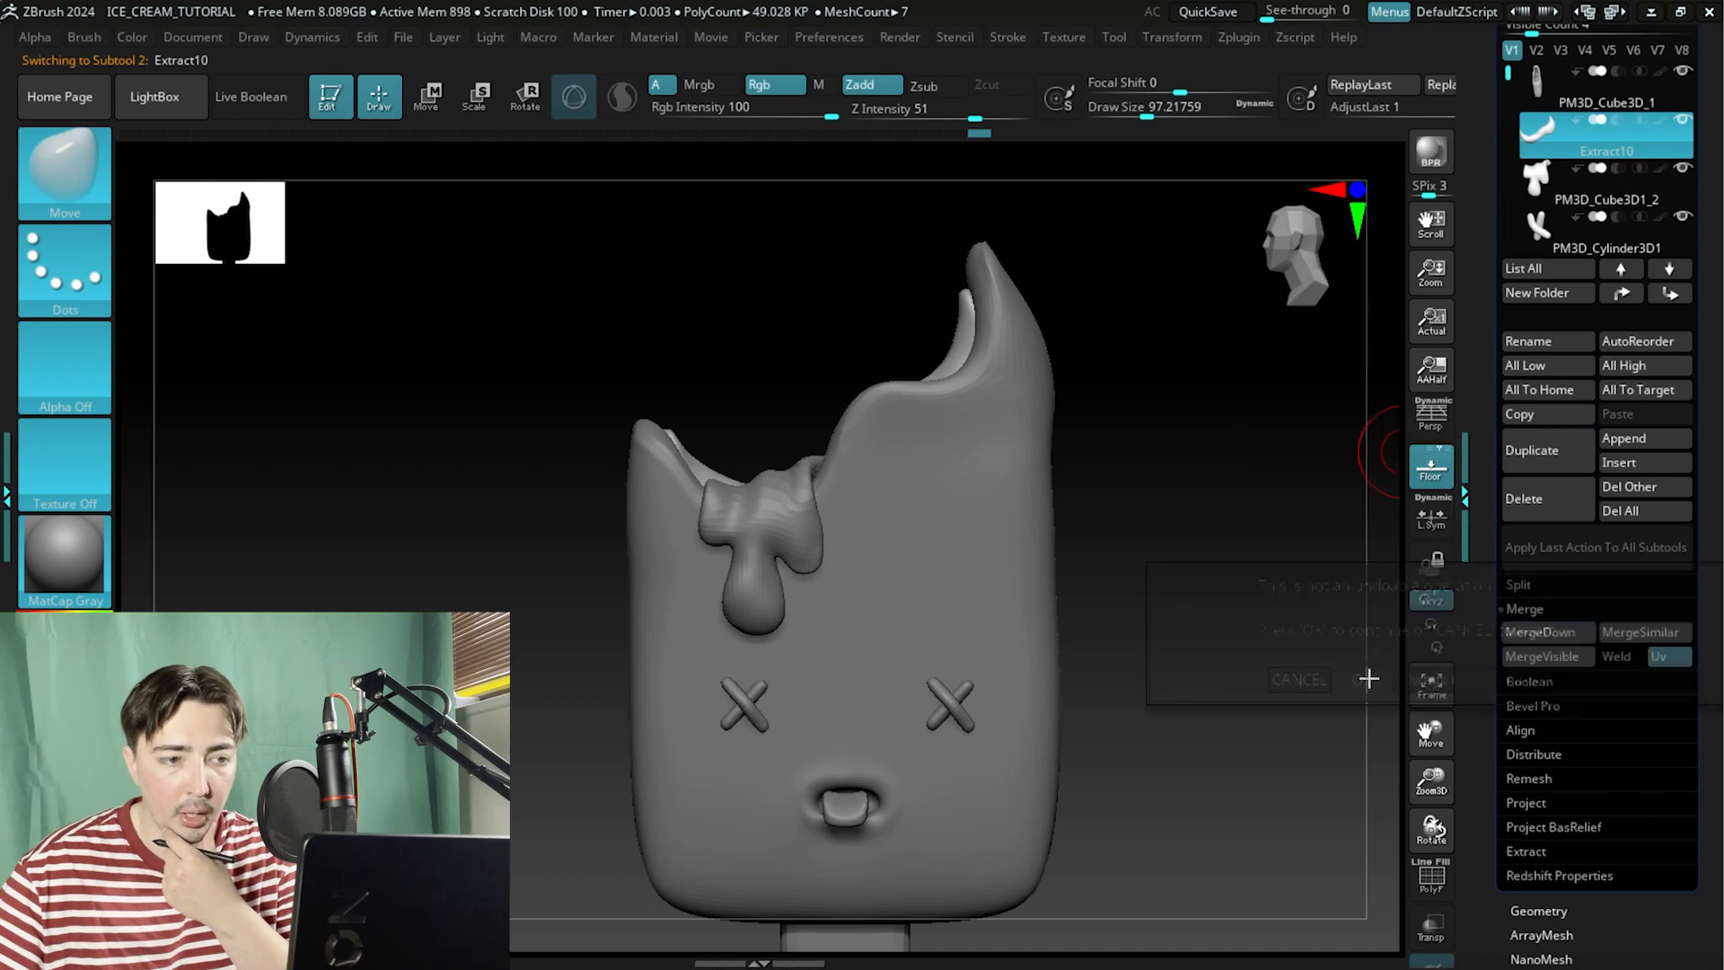
Try moving the merged subtool upward with the Transpose gizmo and undo the move.
drag(1301, 619, 1257, 611)
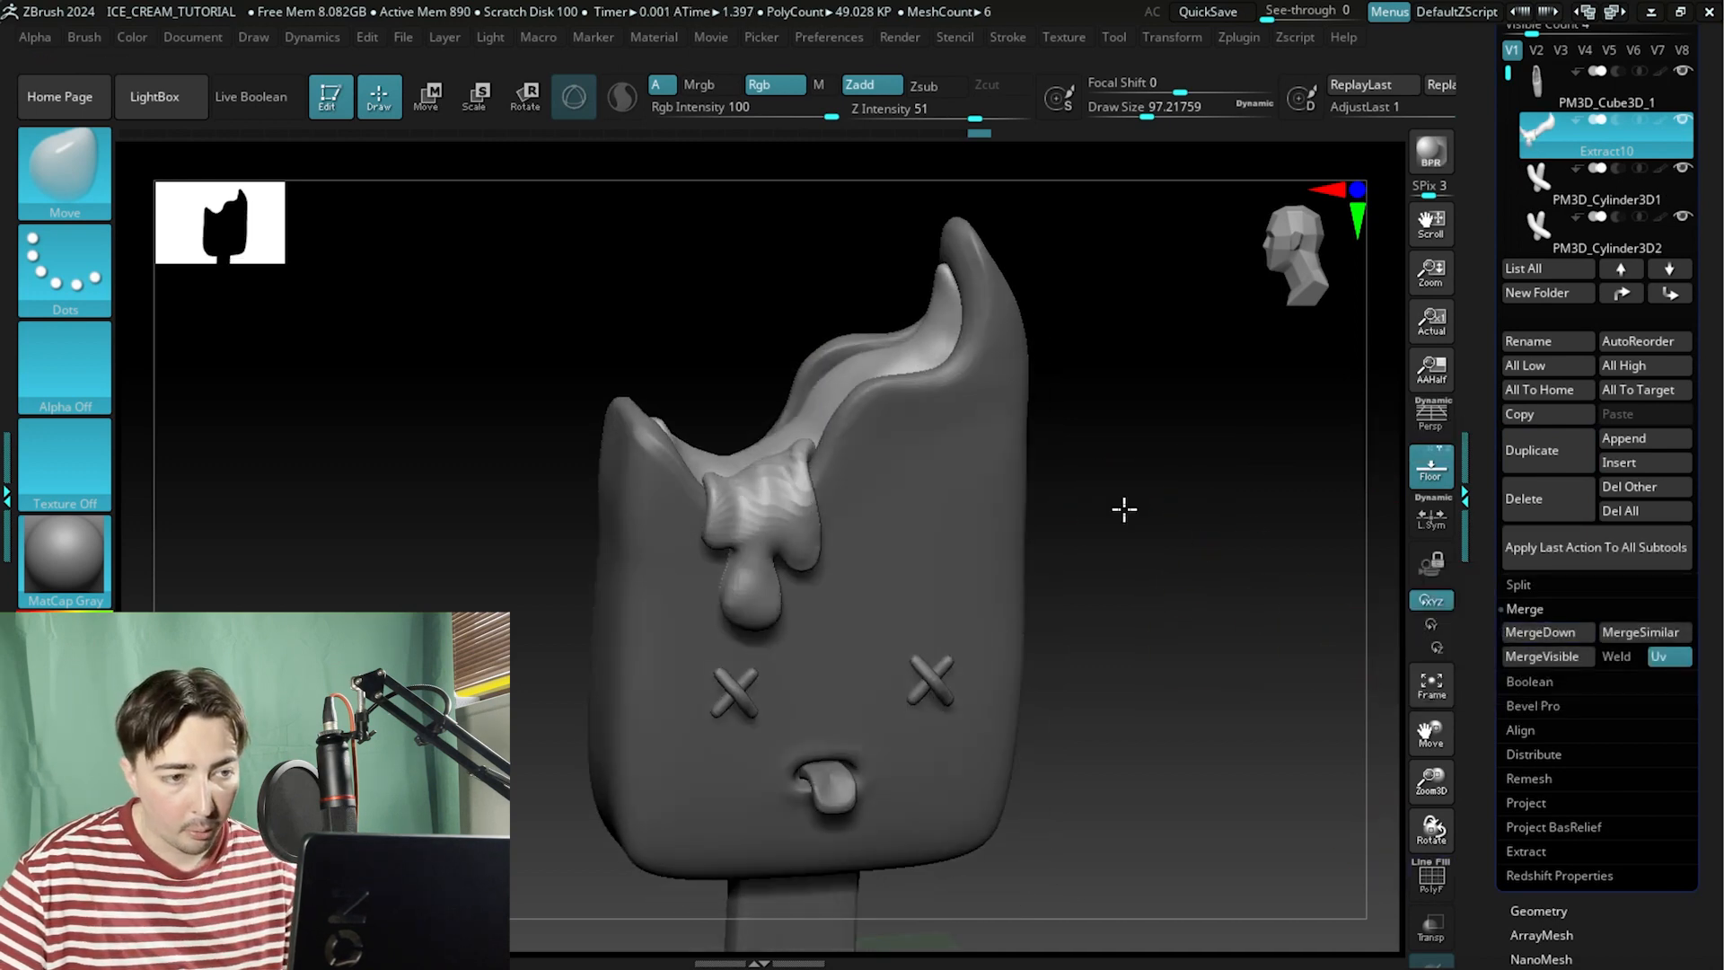
mouse_move(1125, 509)
mouse_down()
mouse_move(1143, 593)
mouse_move(1171, 537)
mouse_move(1164, 575)
mouse_up()
shift+drag(1164, 575, 1135, 455)
key(w)
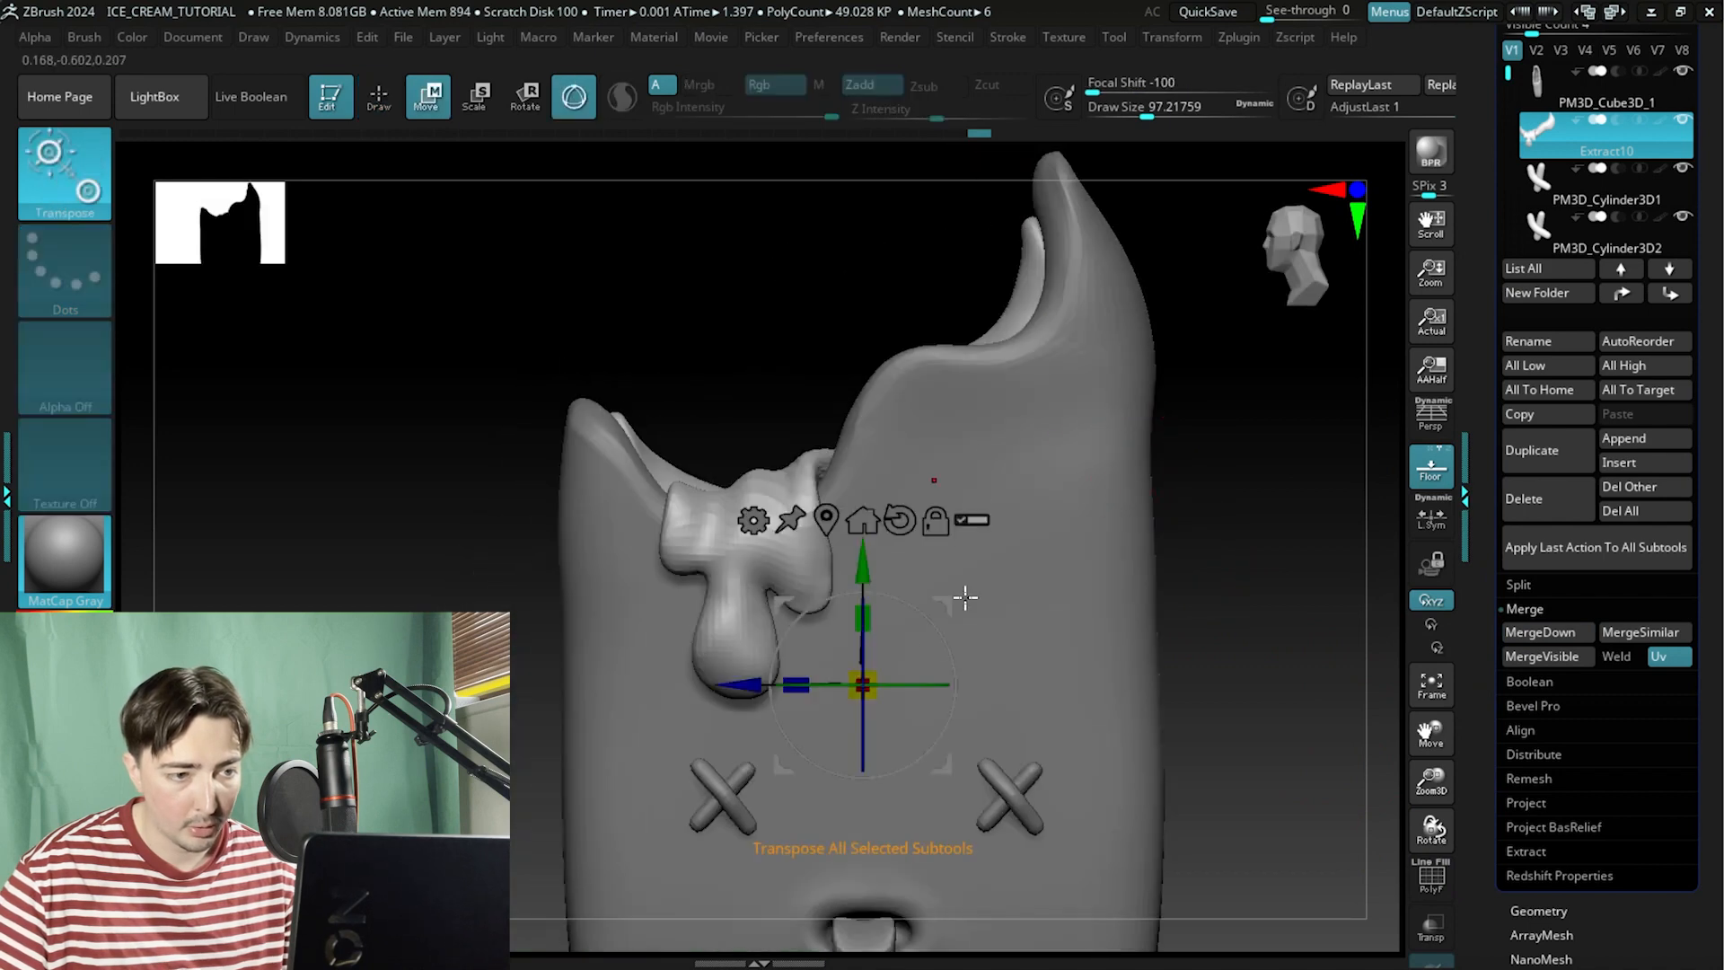
drag(867, 549, 868, 305)
key(ctrl+z)
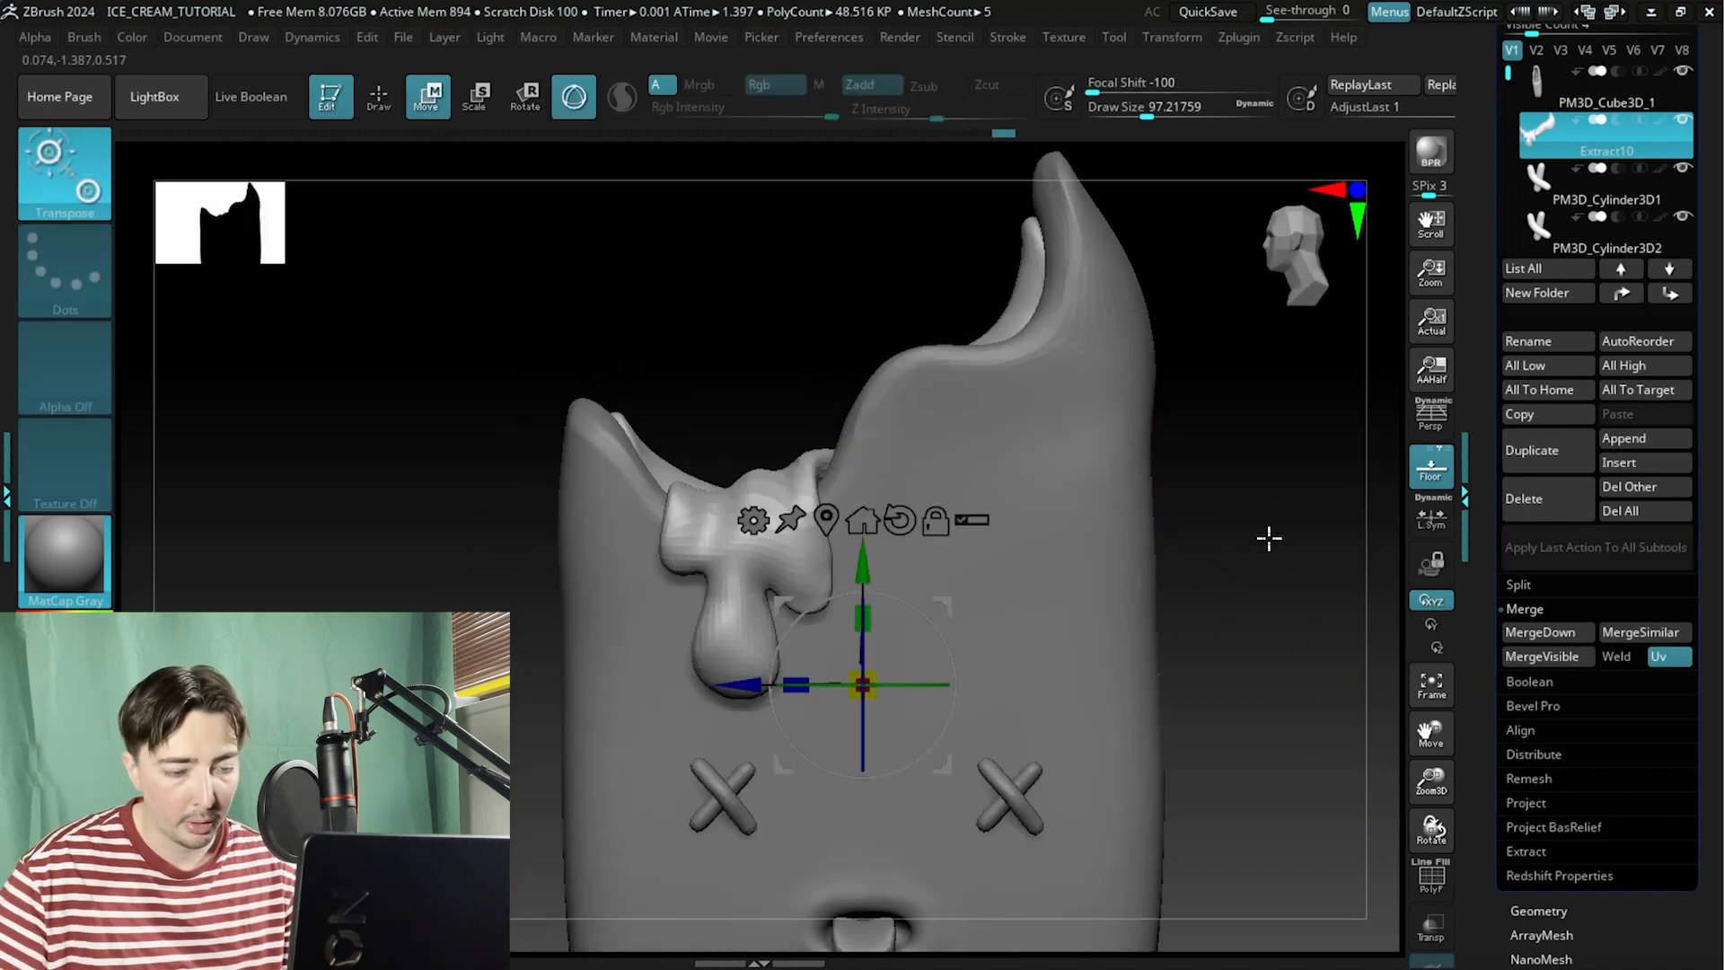
Turn on Polyframe and orbit around the merged drip to inspect its mesh, then turn Polyframe off.
click(1433, 880)
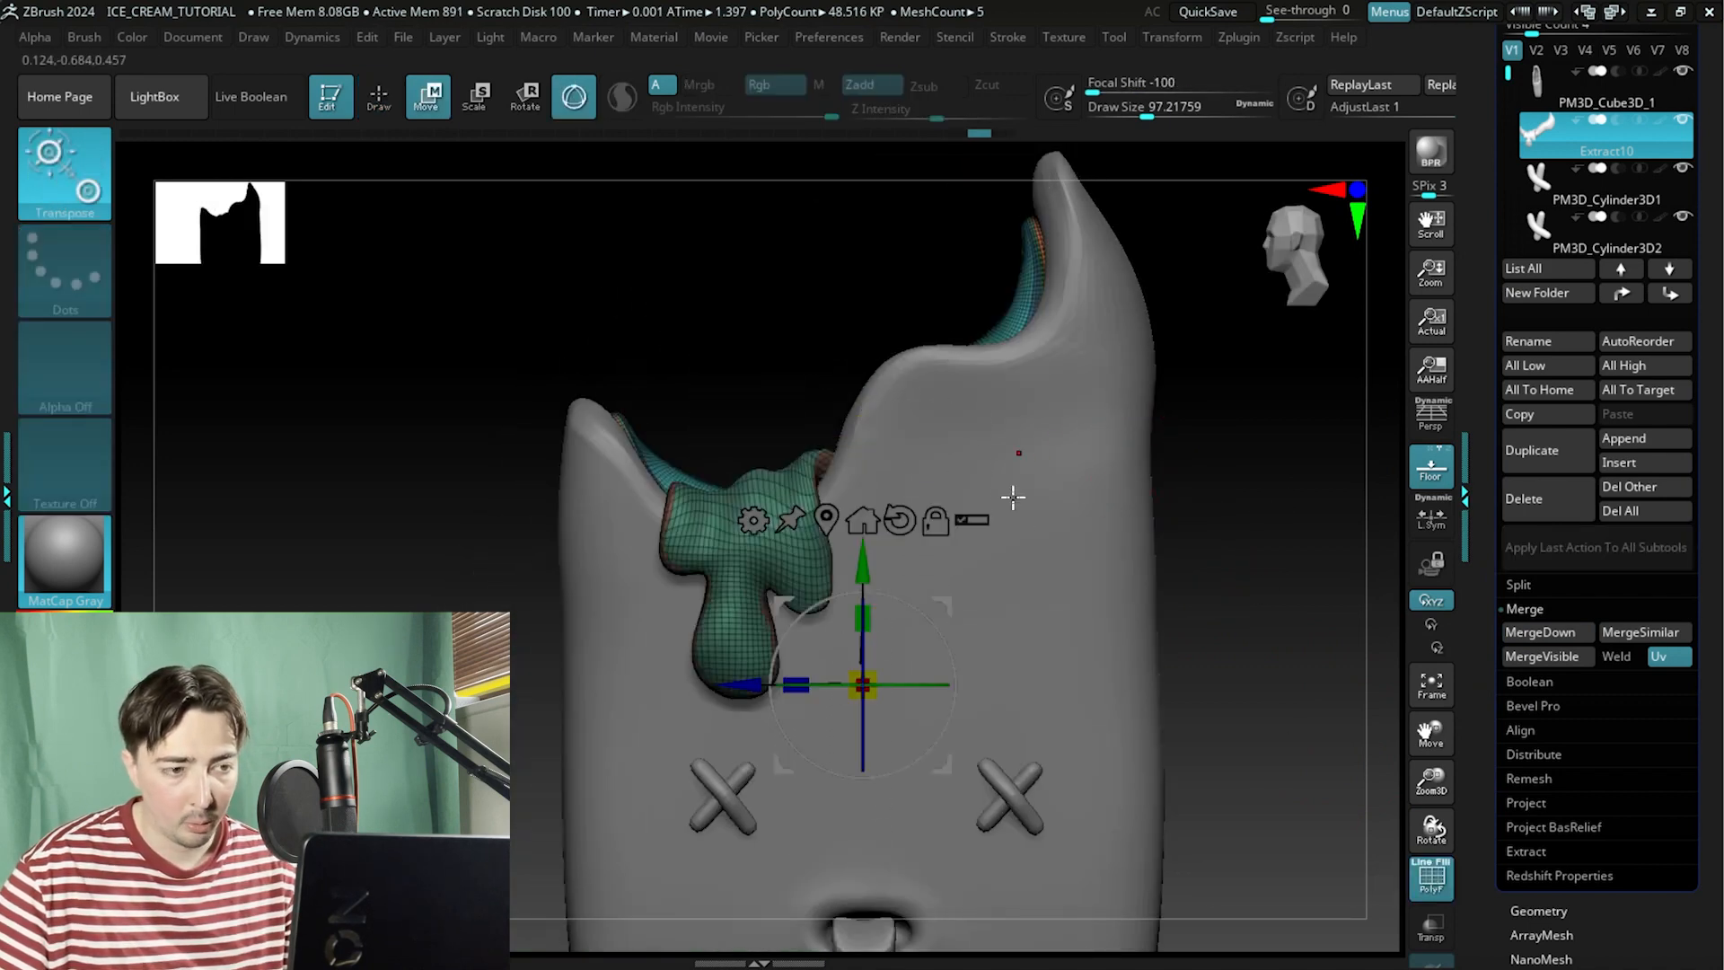
key(q)
drag(731, 335, 700, 503)
alt+drag(693, 442, 444, 763)
ctrl+right_drag(628, 669, 407, 587)
shift+drag(407, 586, 423, 539)
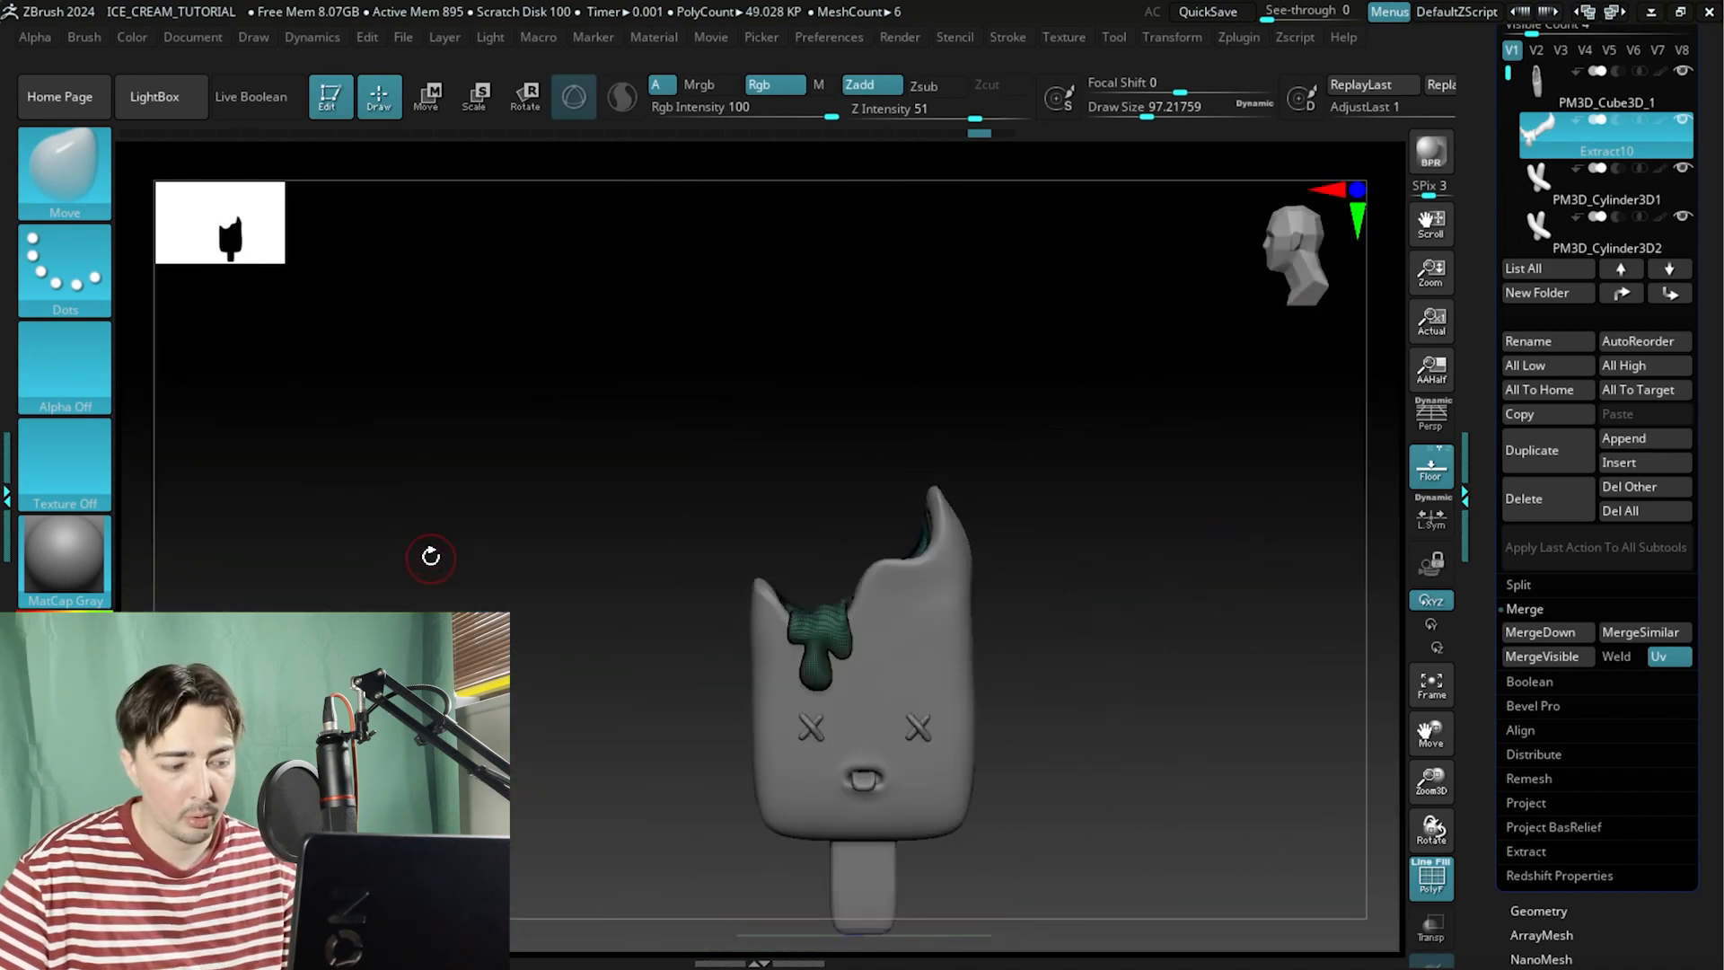
ctrl+right_drag(442, 570, 837, 590)
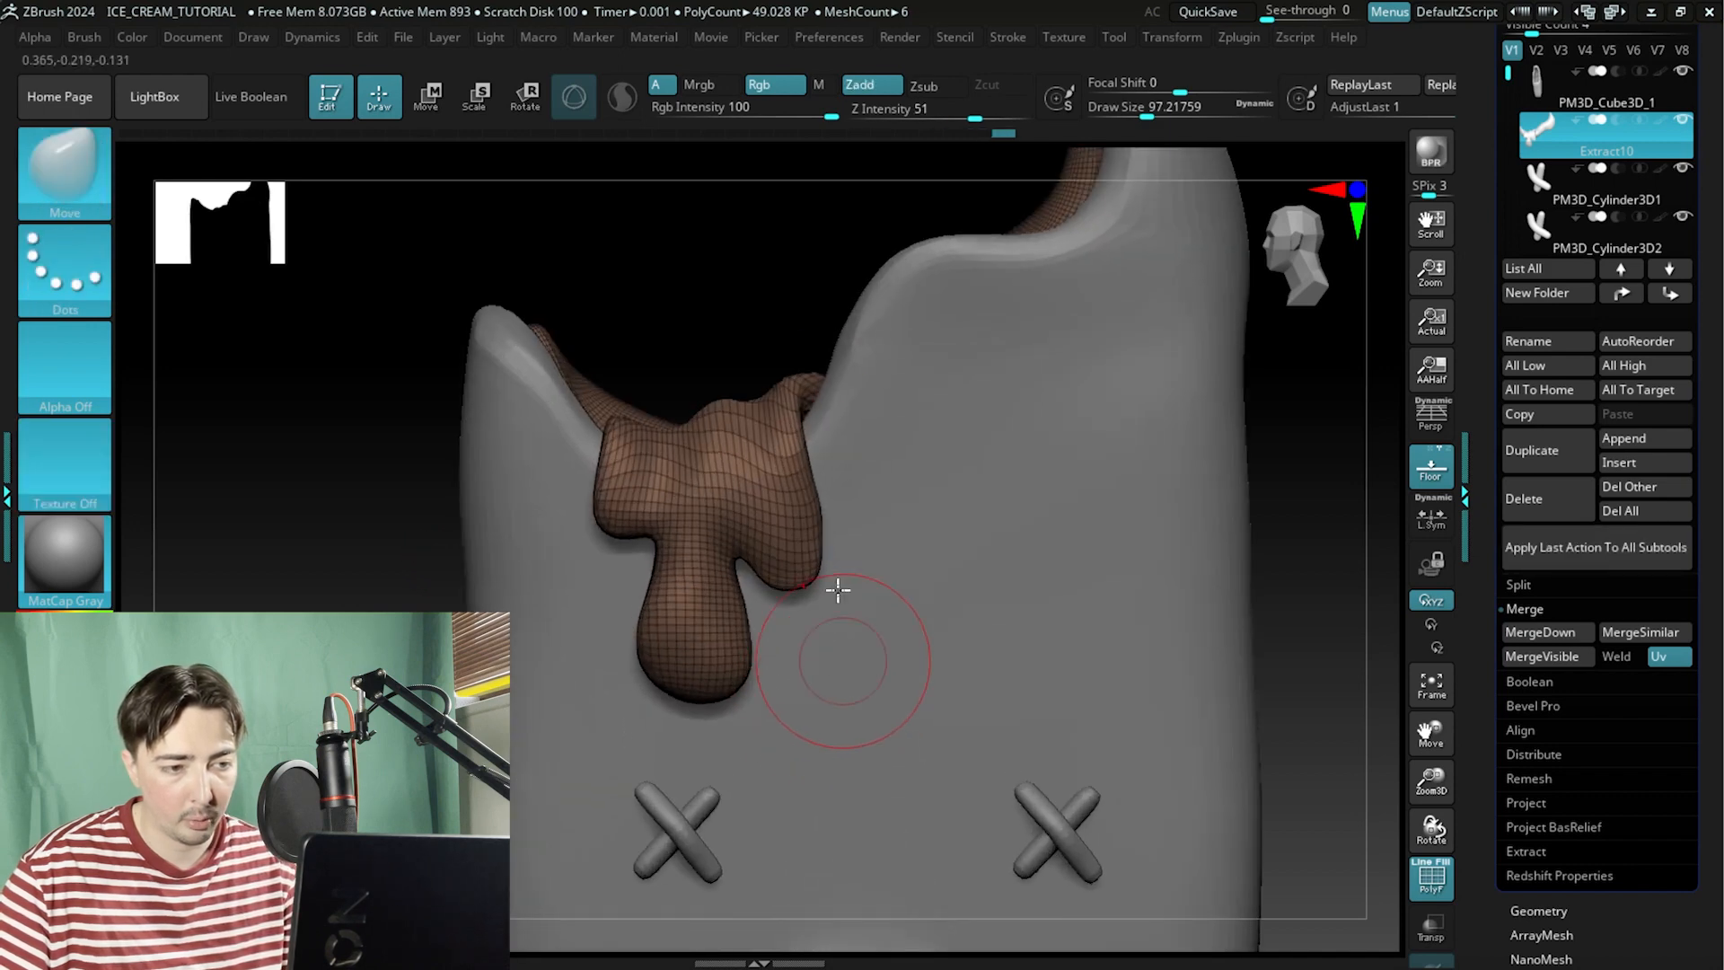
mouse_move(749, 229)
mouse_down()
mouse_move(767, 465)
mouse_move(777, 385)
mouse_move(754, 359)
mouse_up()
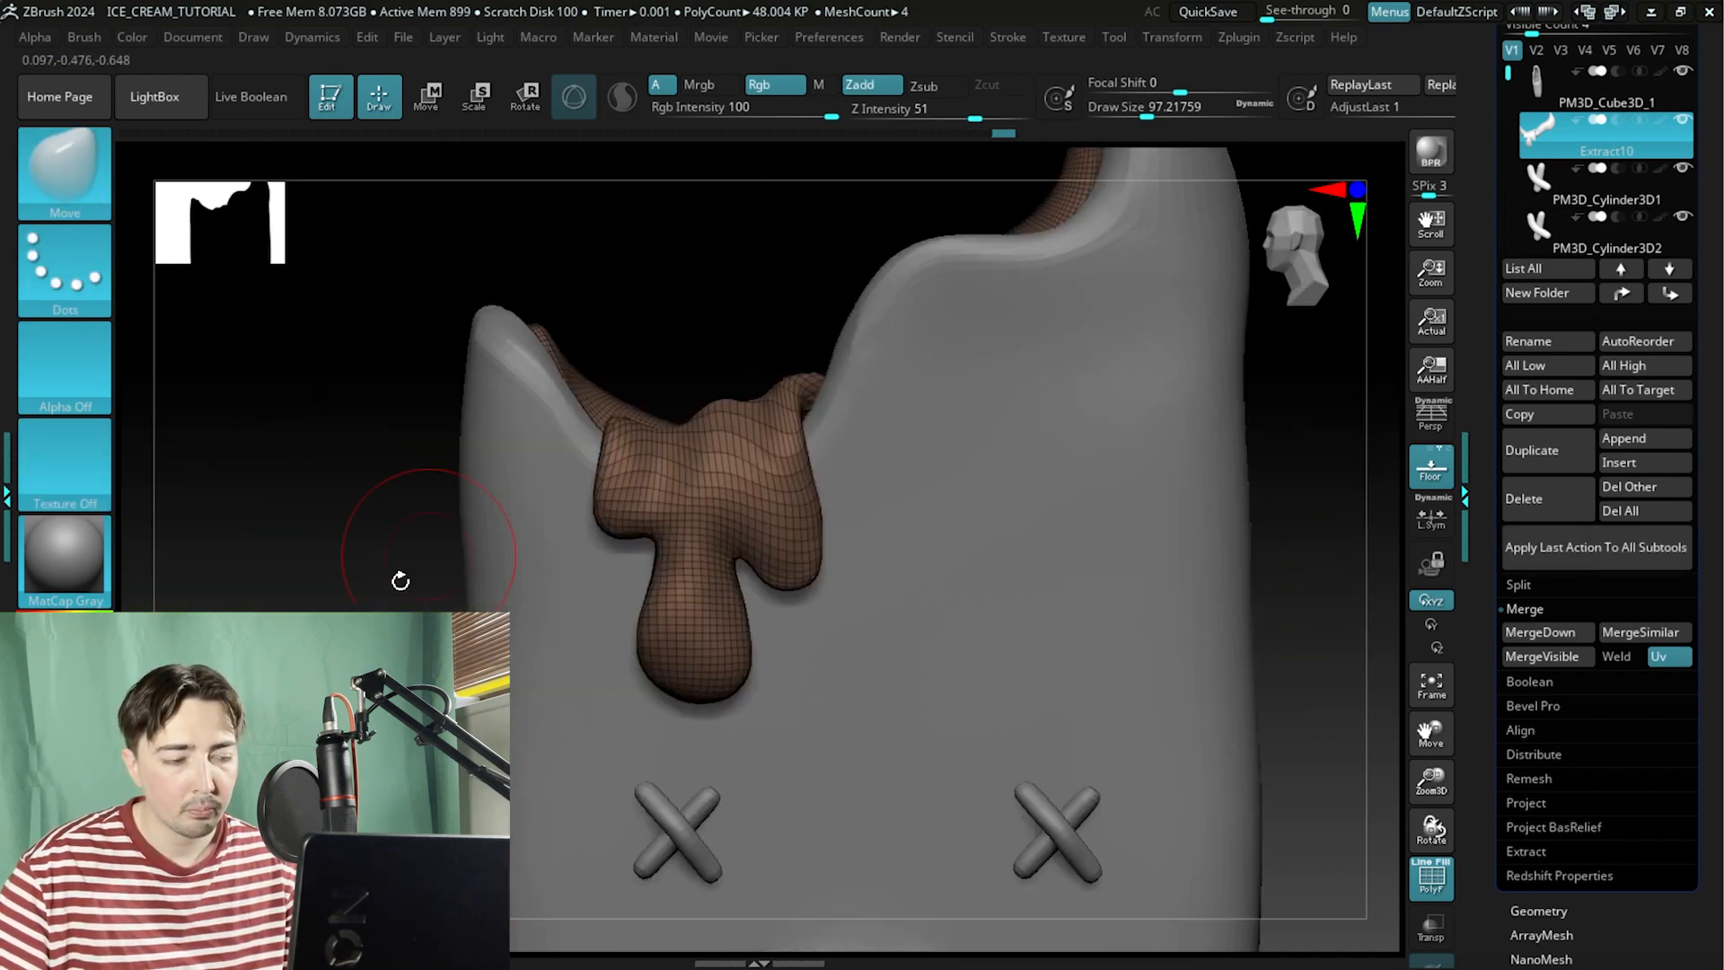
ctrl+right_drag(396, 581, 228, 557)
drag(227, 557, 395, 629)
click(1436, 885)
DynaMesh the merged subtool at resolution 128.
drag(1069, 583, 1104, 538)
drag(1484, 408, 1472, 254)
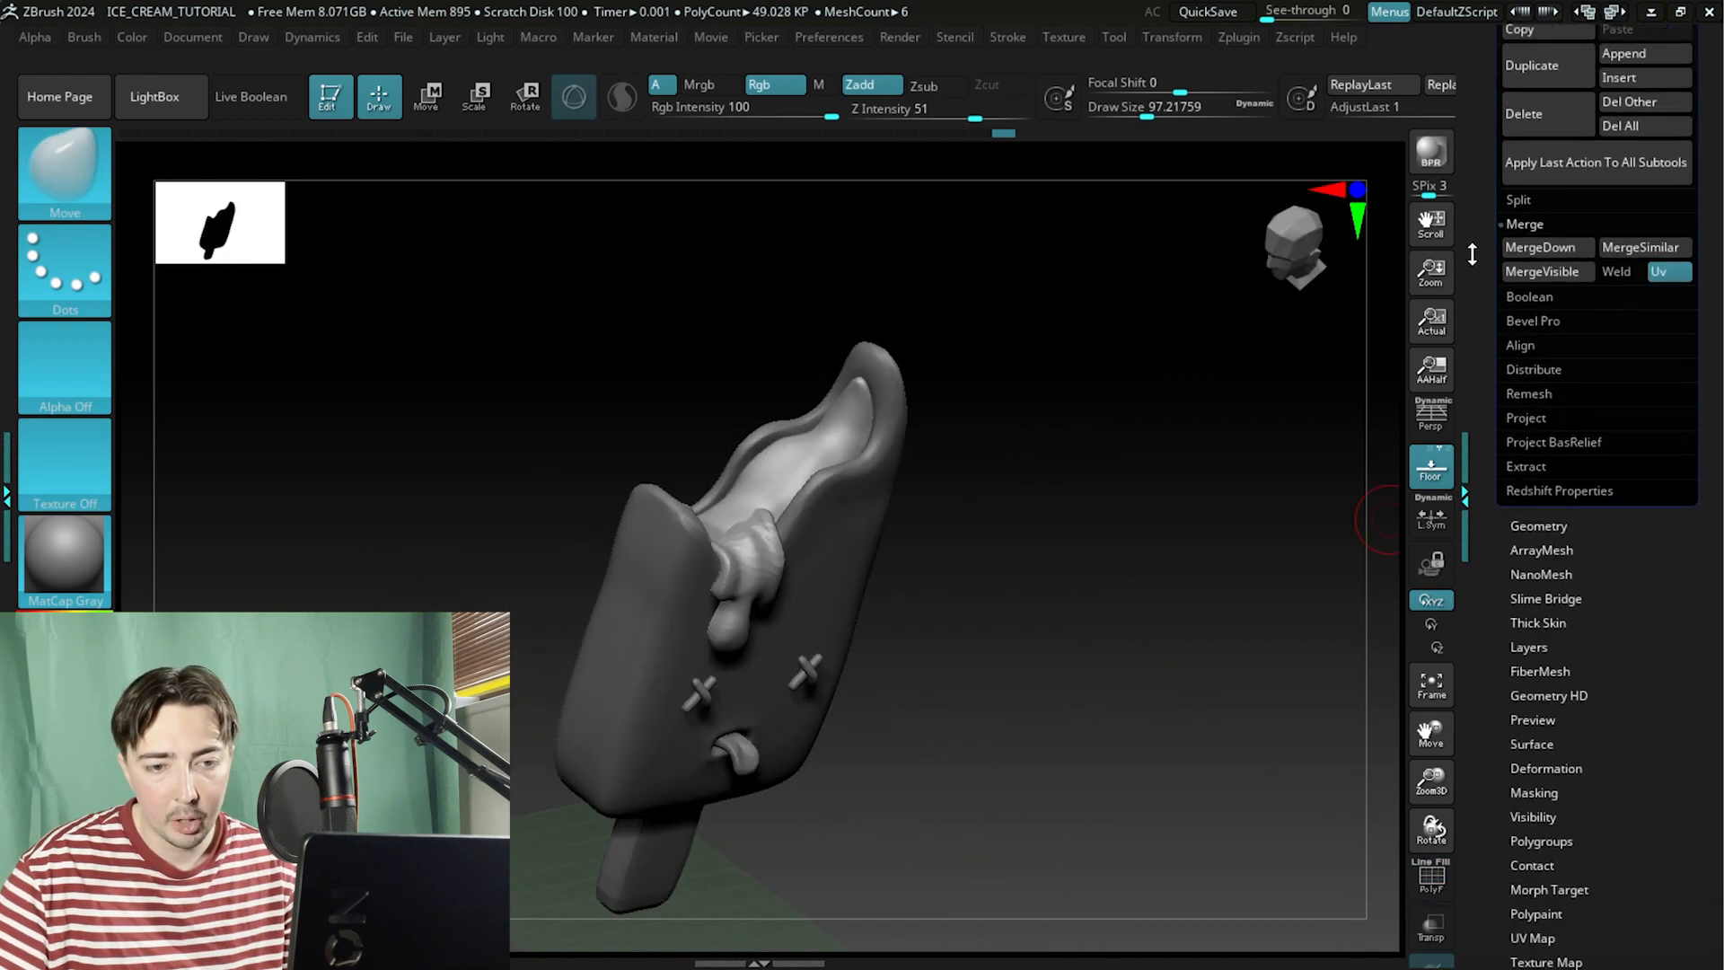
click(1537, 523)
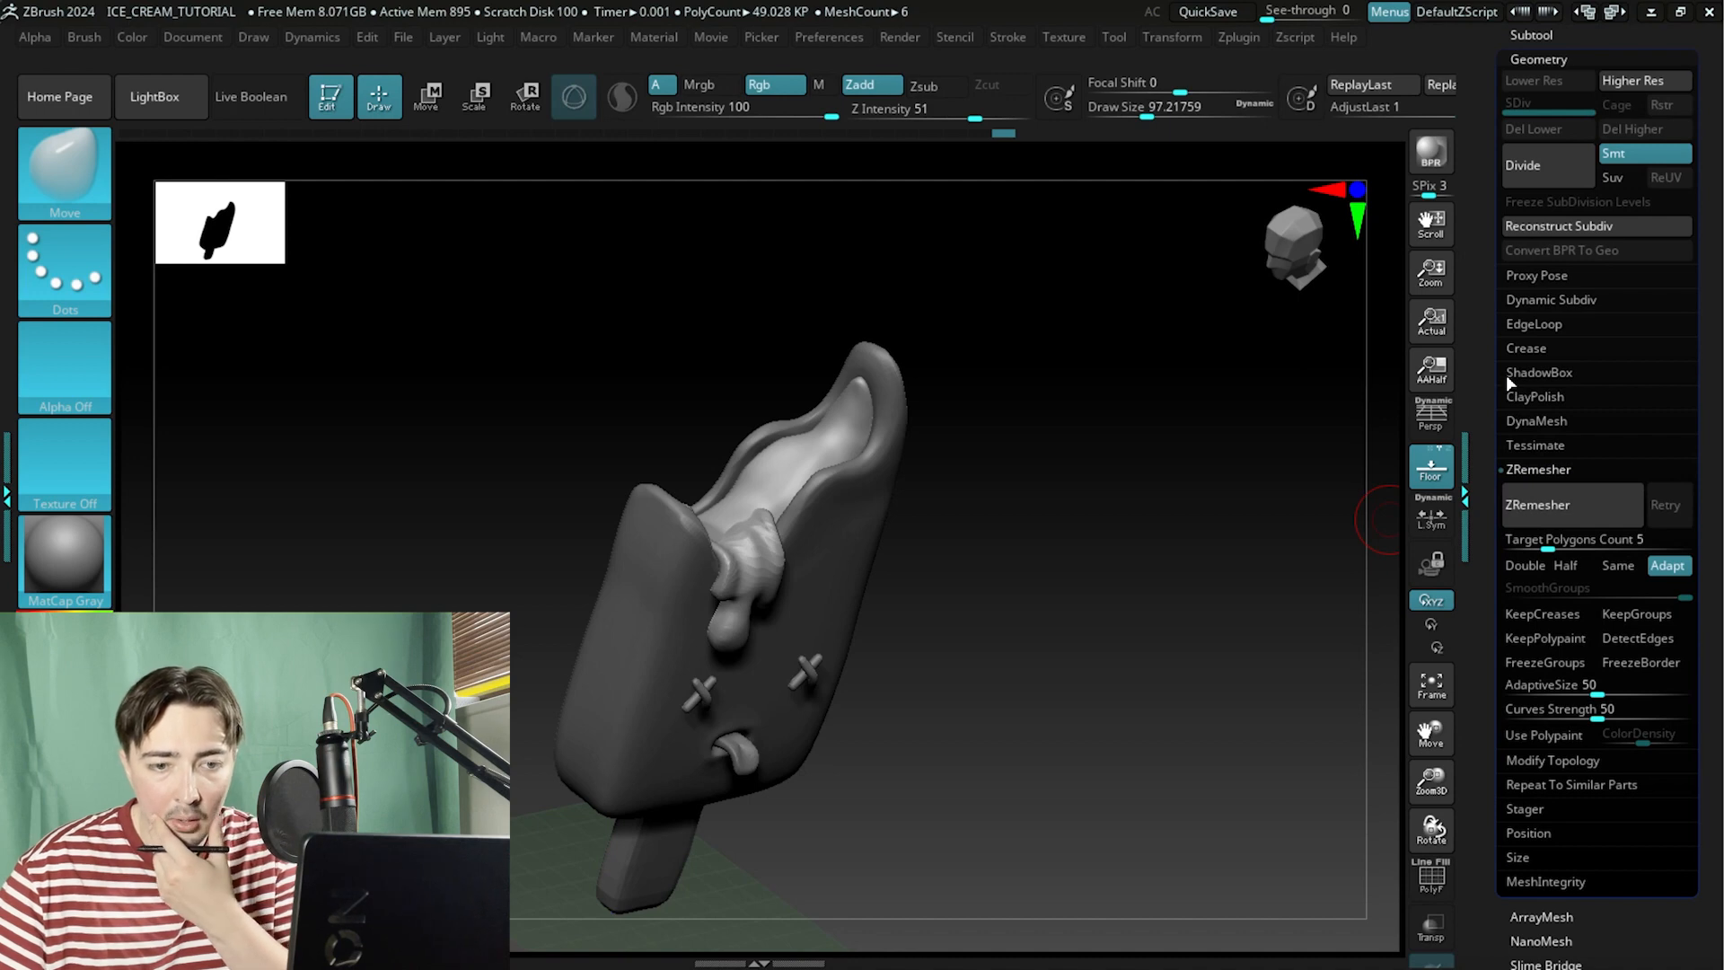
click(1512, 425)
click(1519, 465)
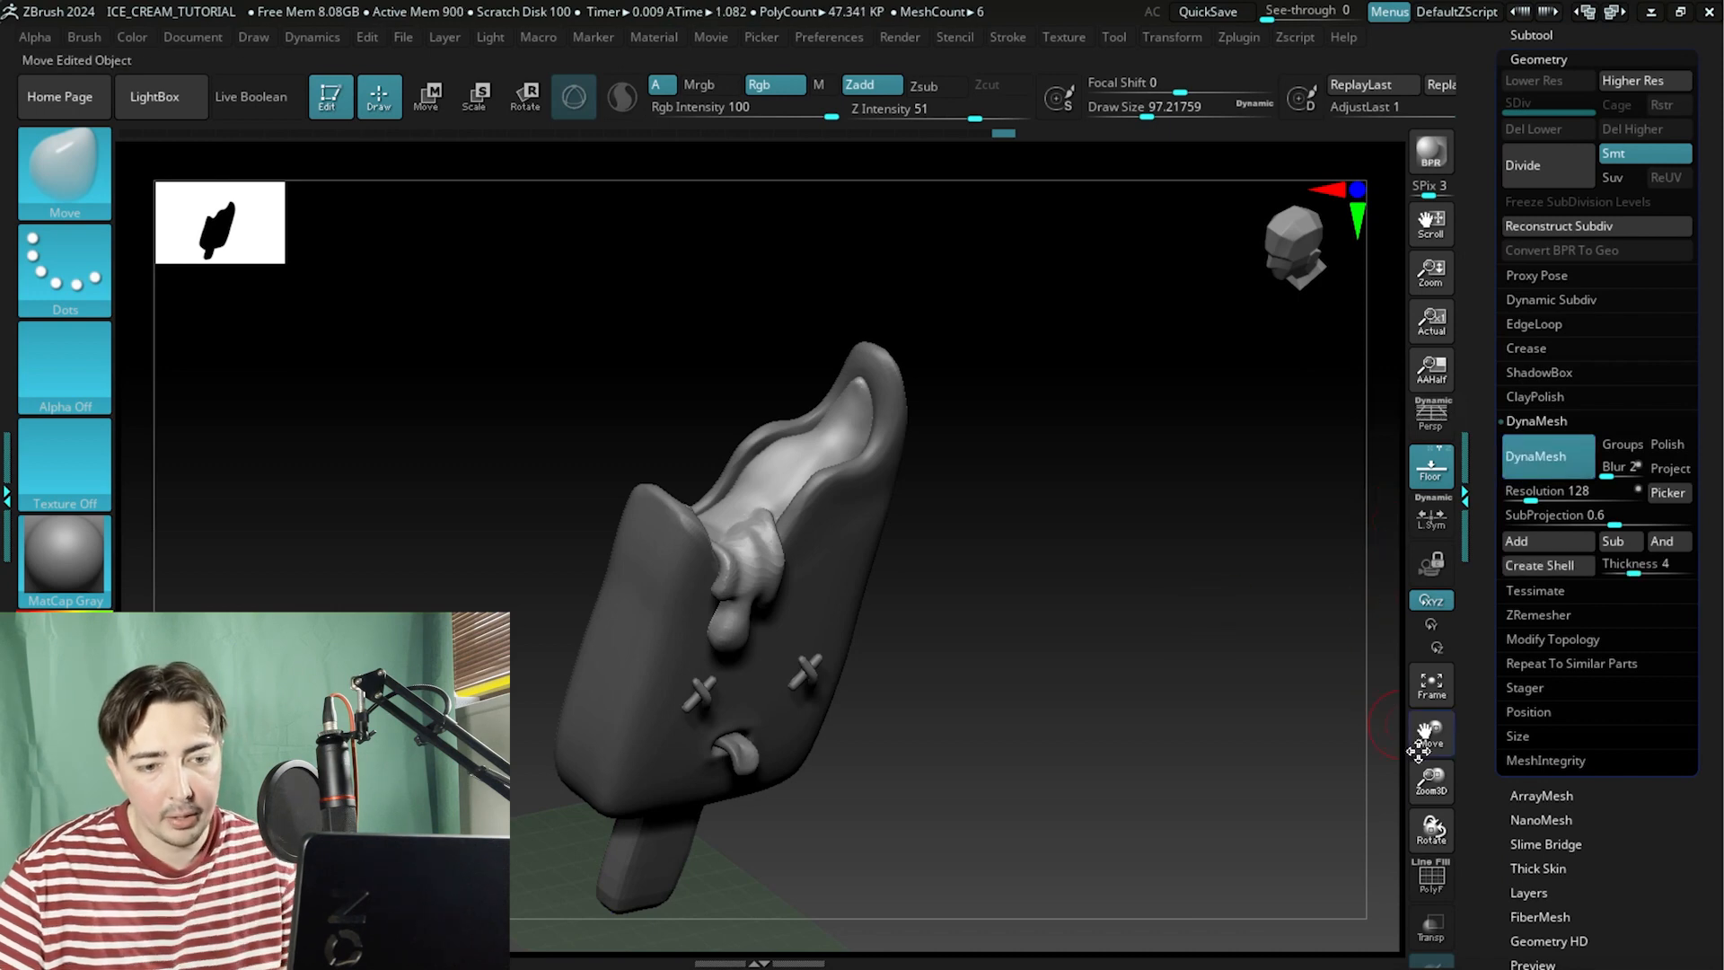
Turn on Polyframe and orbit around the dynameshed drip and bite to inspect the new mesh.
click(1441, 877)
ctrl+right_drag(1106, 449, 1068, 575)
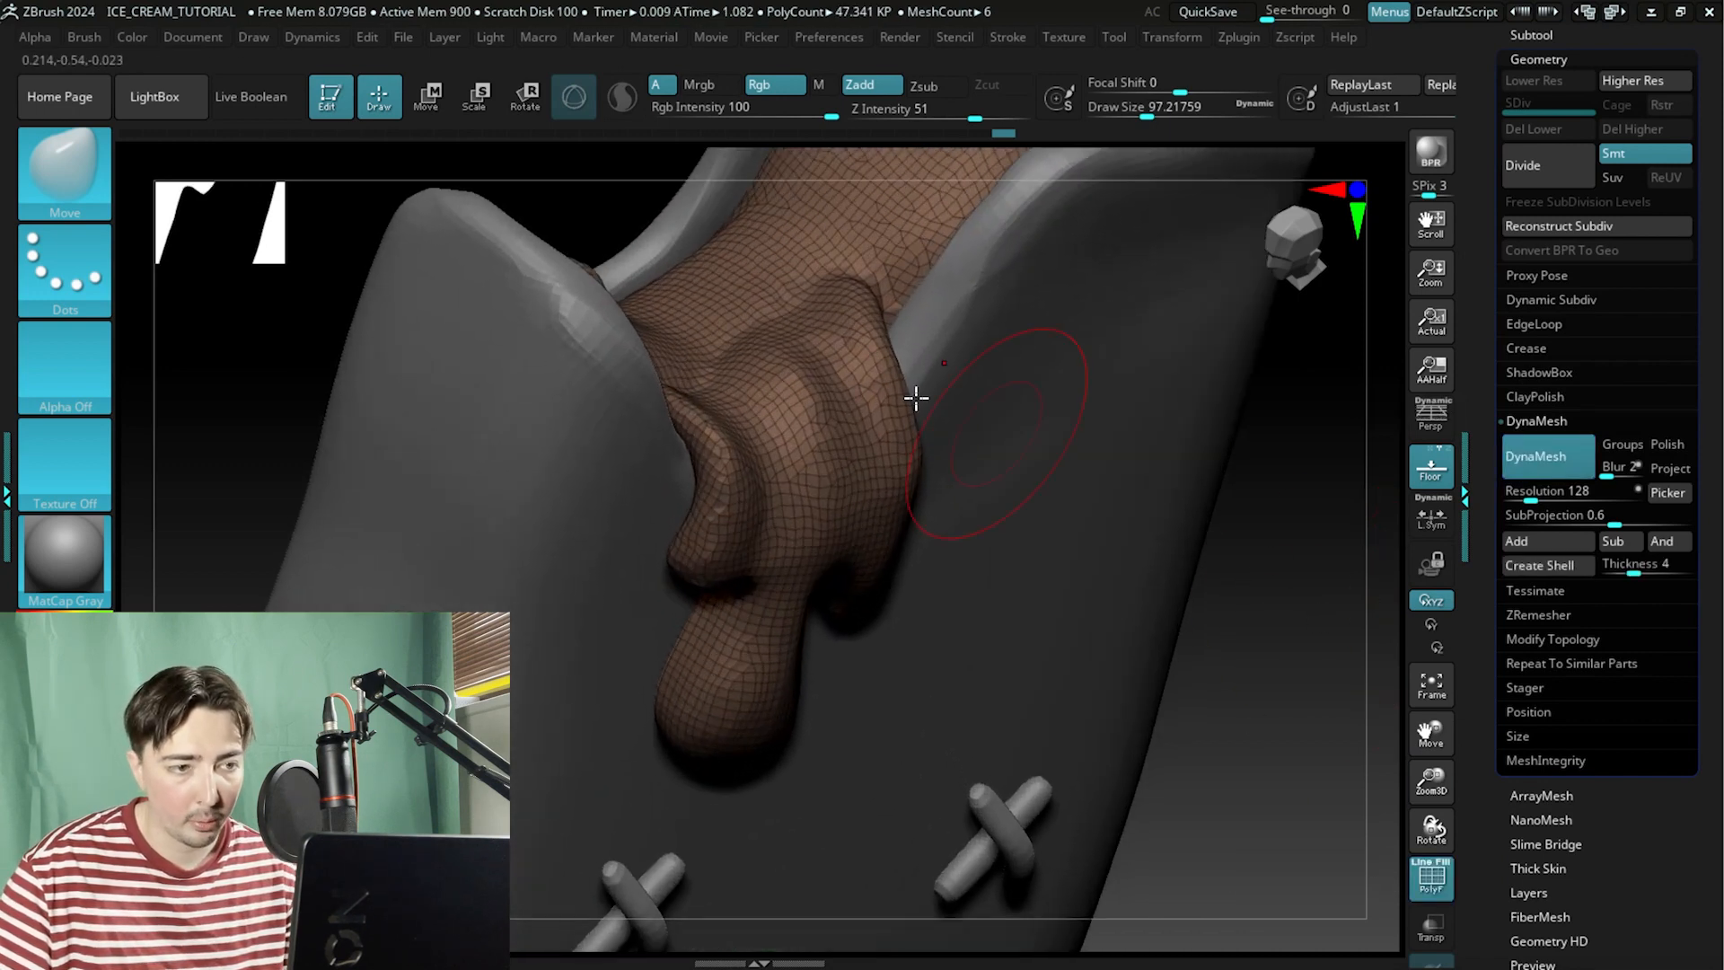
right_drag(872, 169, 628, 425)
mouse_move(559, 280)
right_down()
mouse_move(571, 249)
mouse_move(536, 253)
mouse_move(555, 281)
mouse_move(547, 251)
mouse_move(589, 177)
mouse_move(305, 153)
right_up()
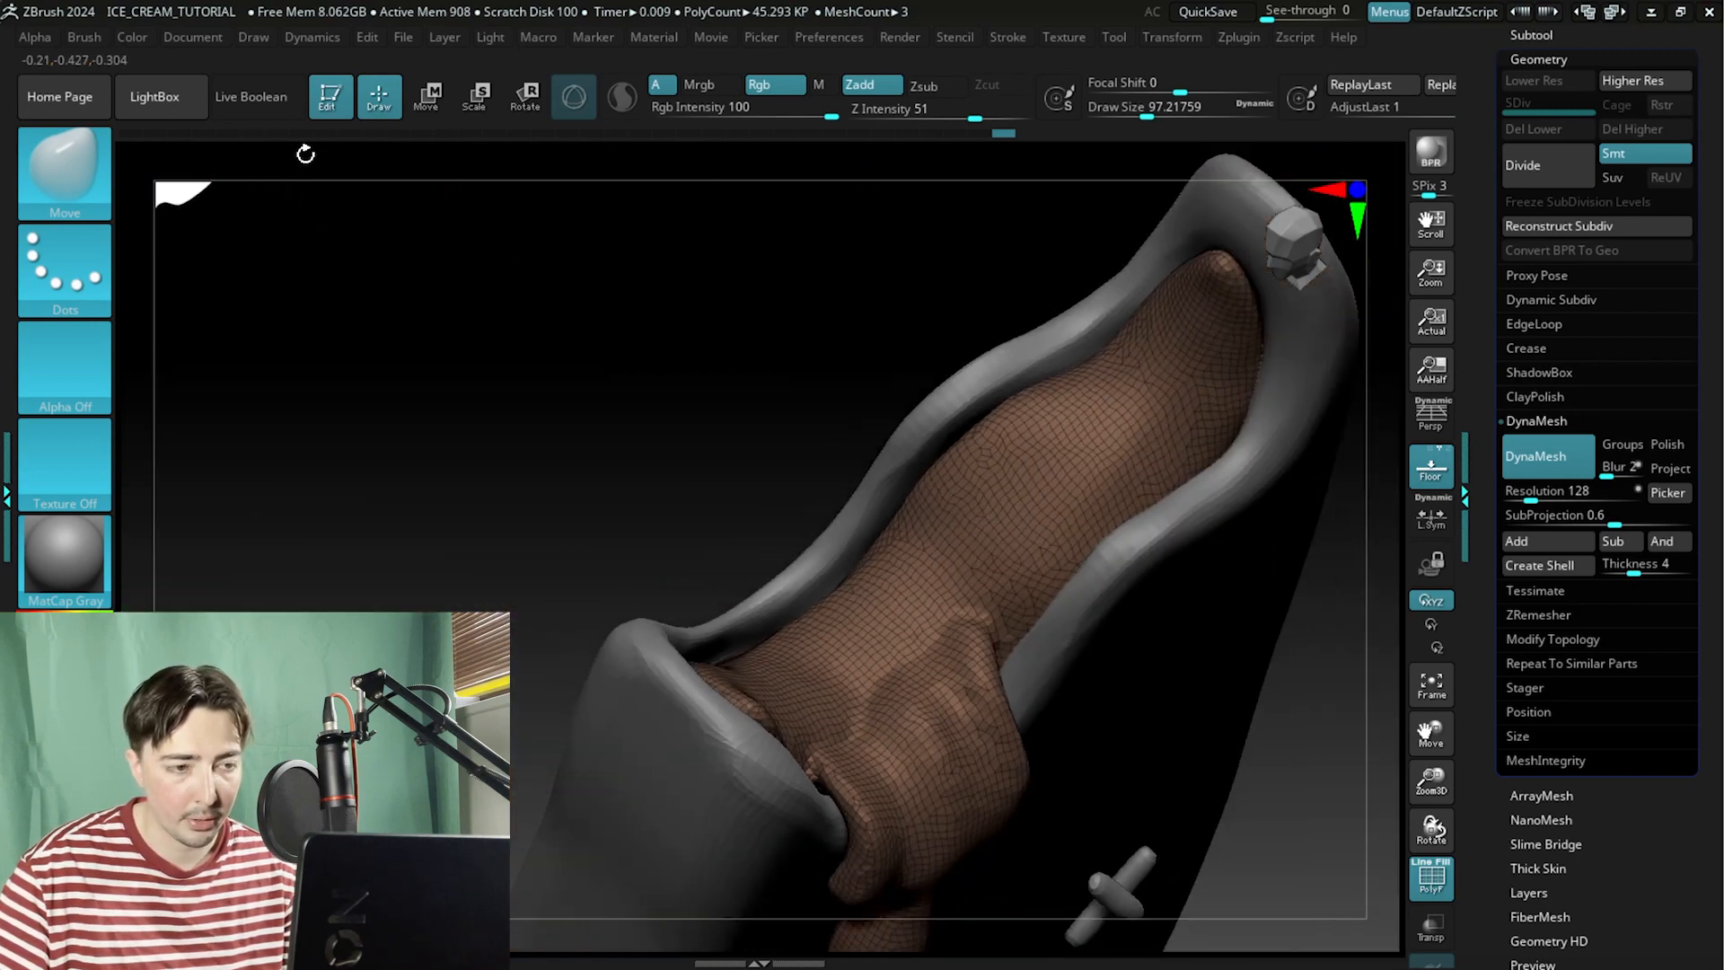
right_drag(530, 314, 615, 171)
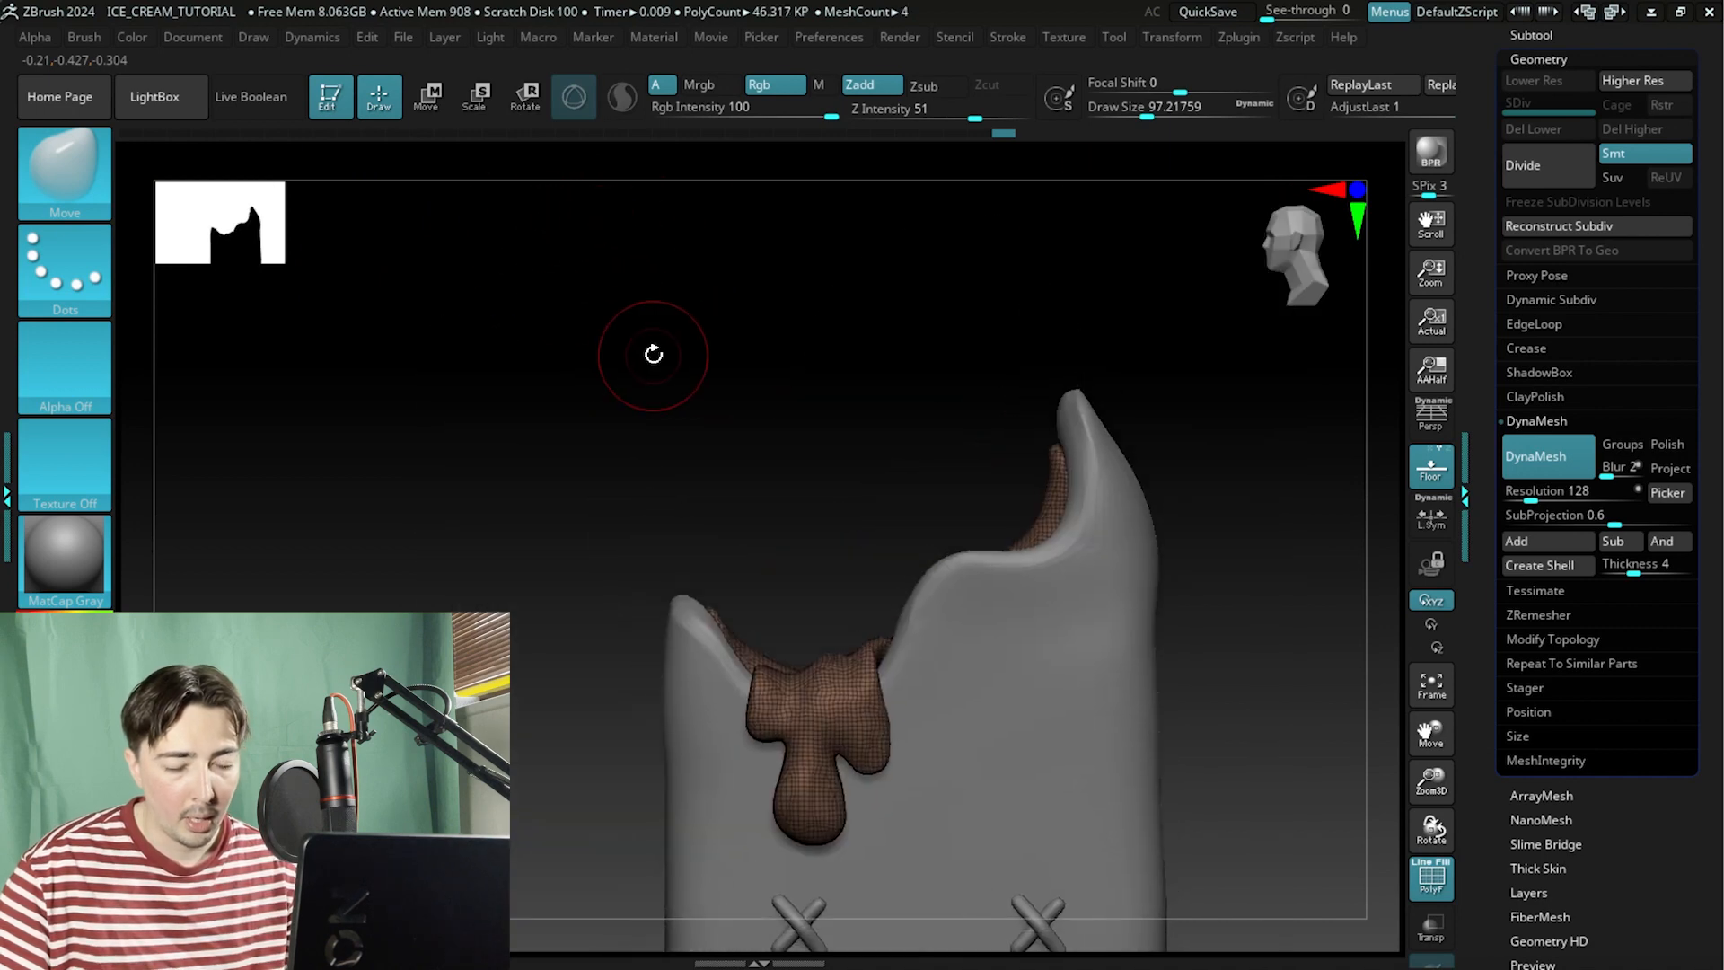
right_drag(705, 388, 812, 466)
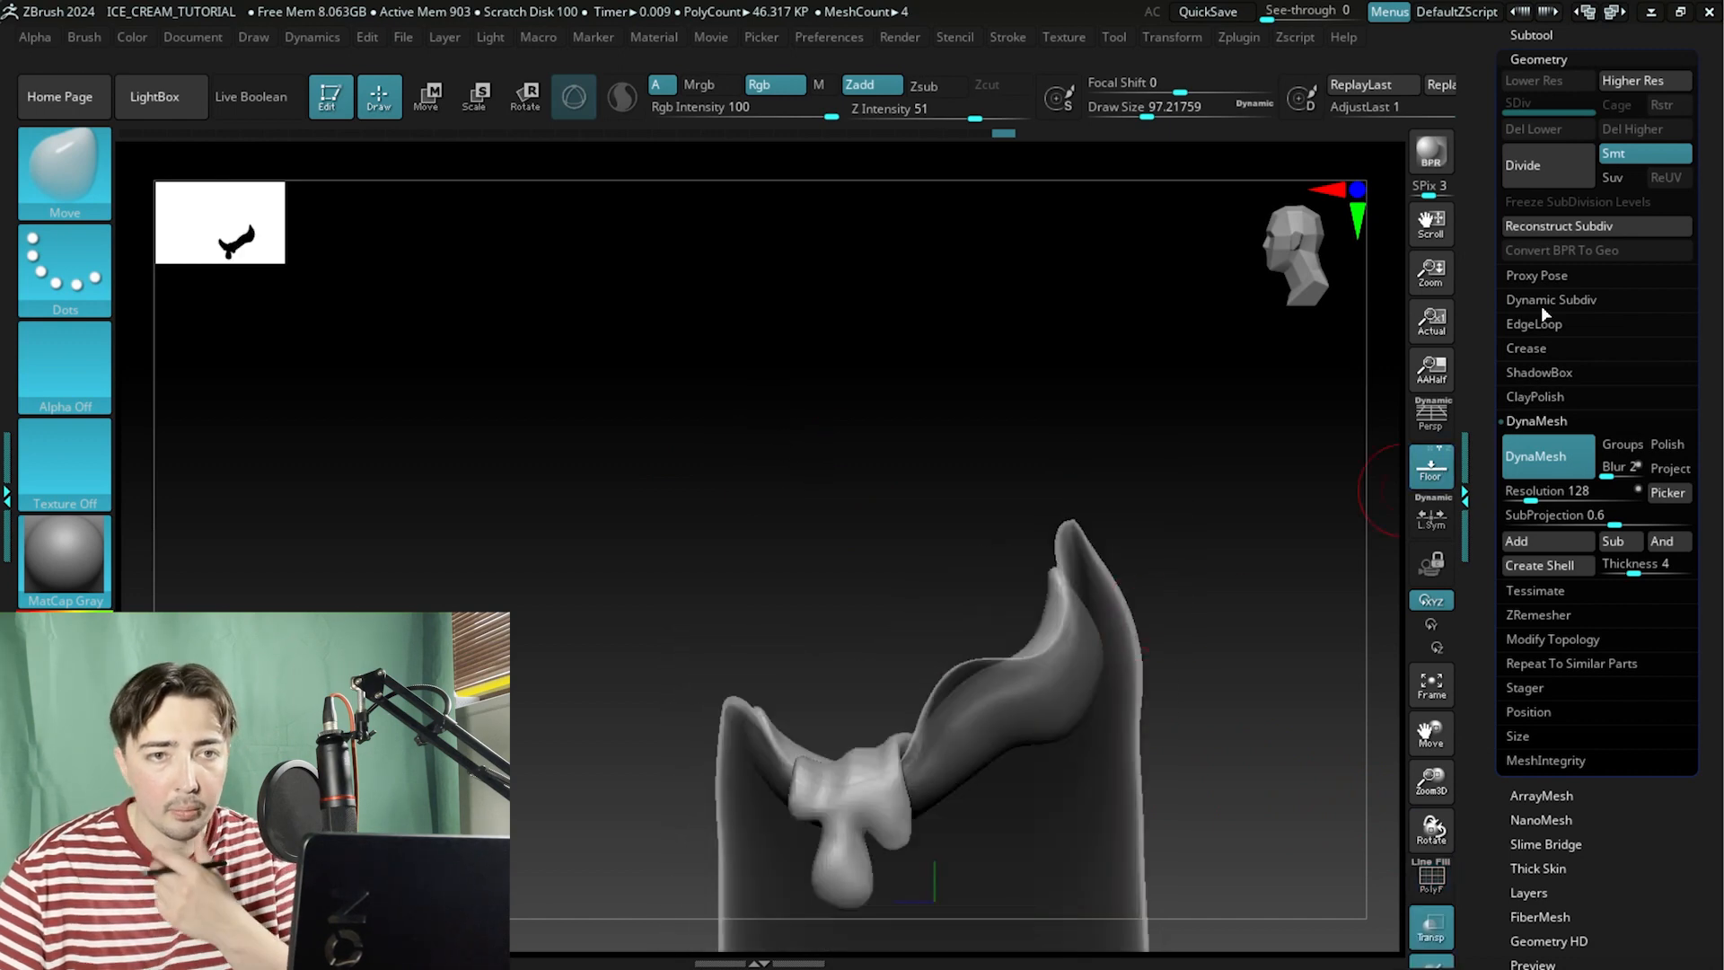
Set the ZRemesher target polygon count to 2.50544 and remesh the subtool.
click(1535, 615)
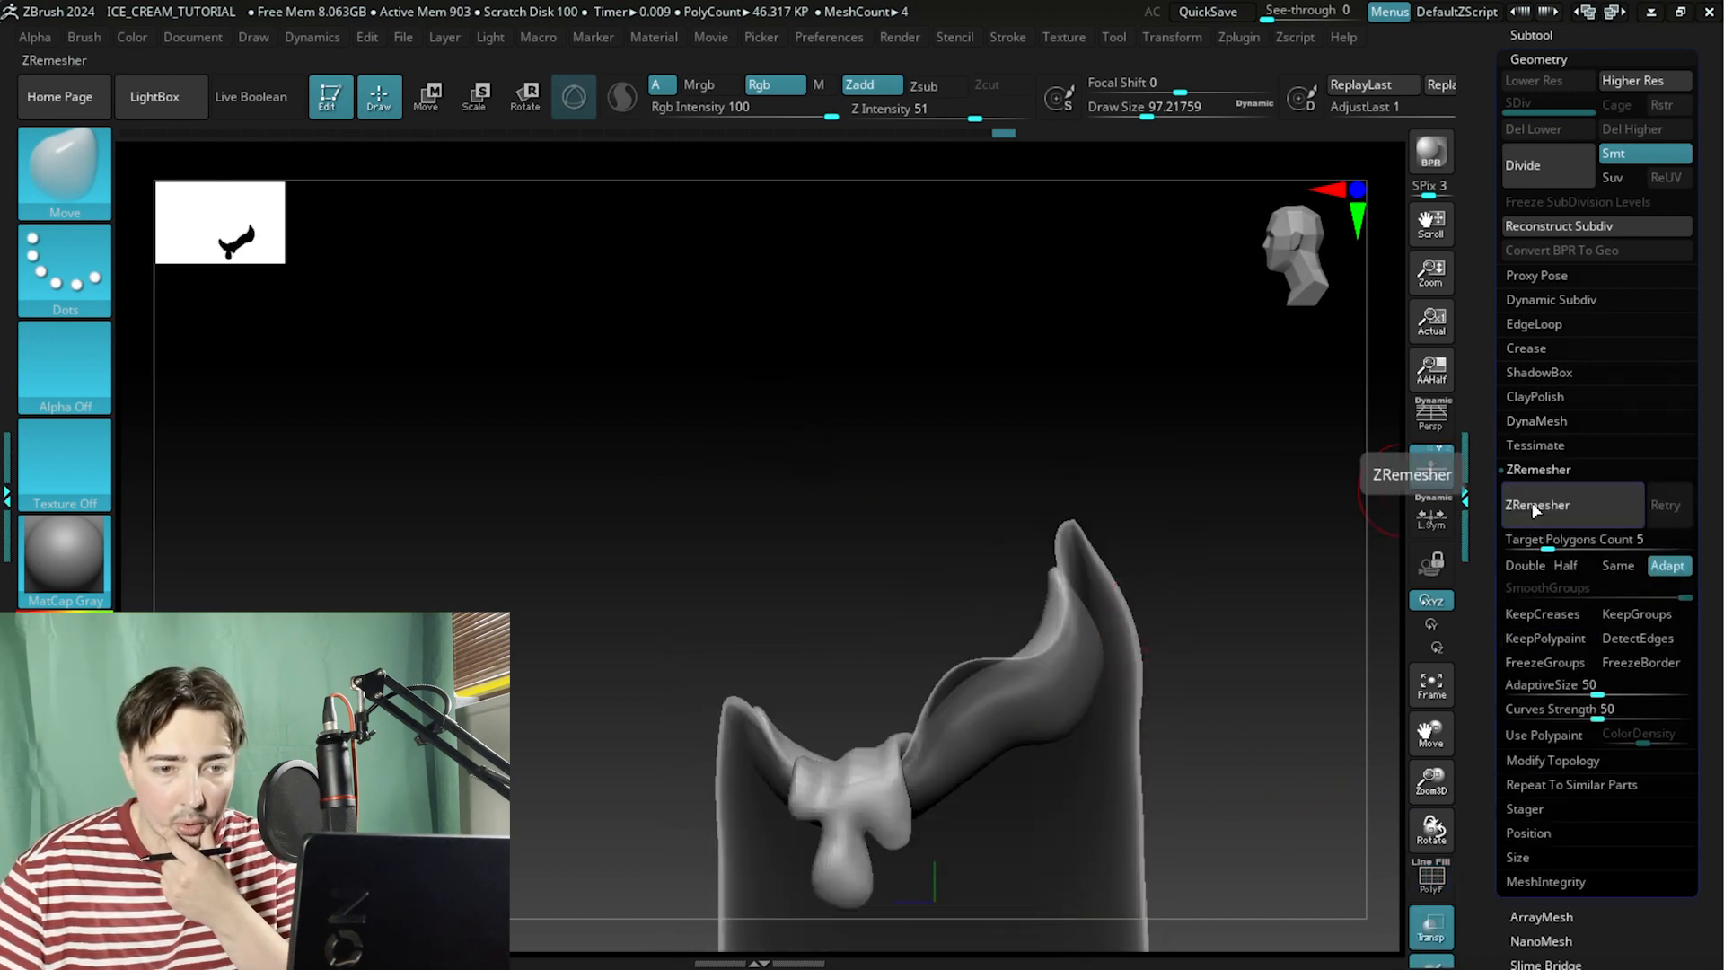
drag(1543, 545, 1538, 545)
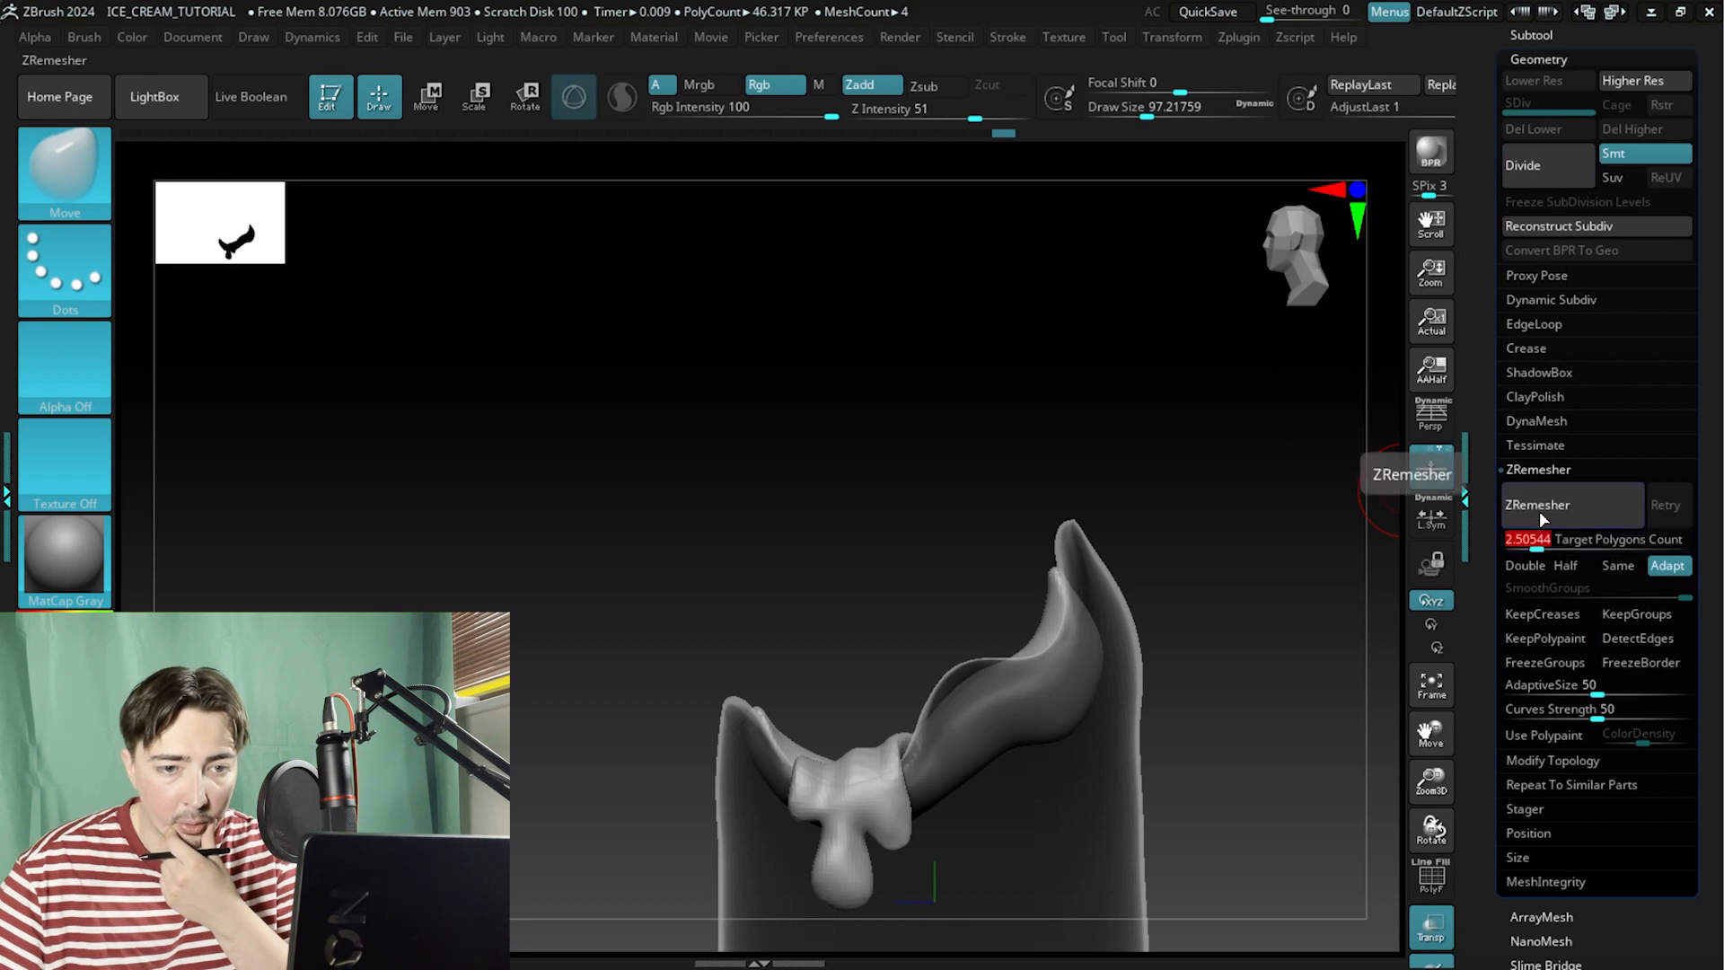
click(1537, 507)
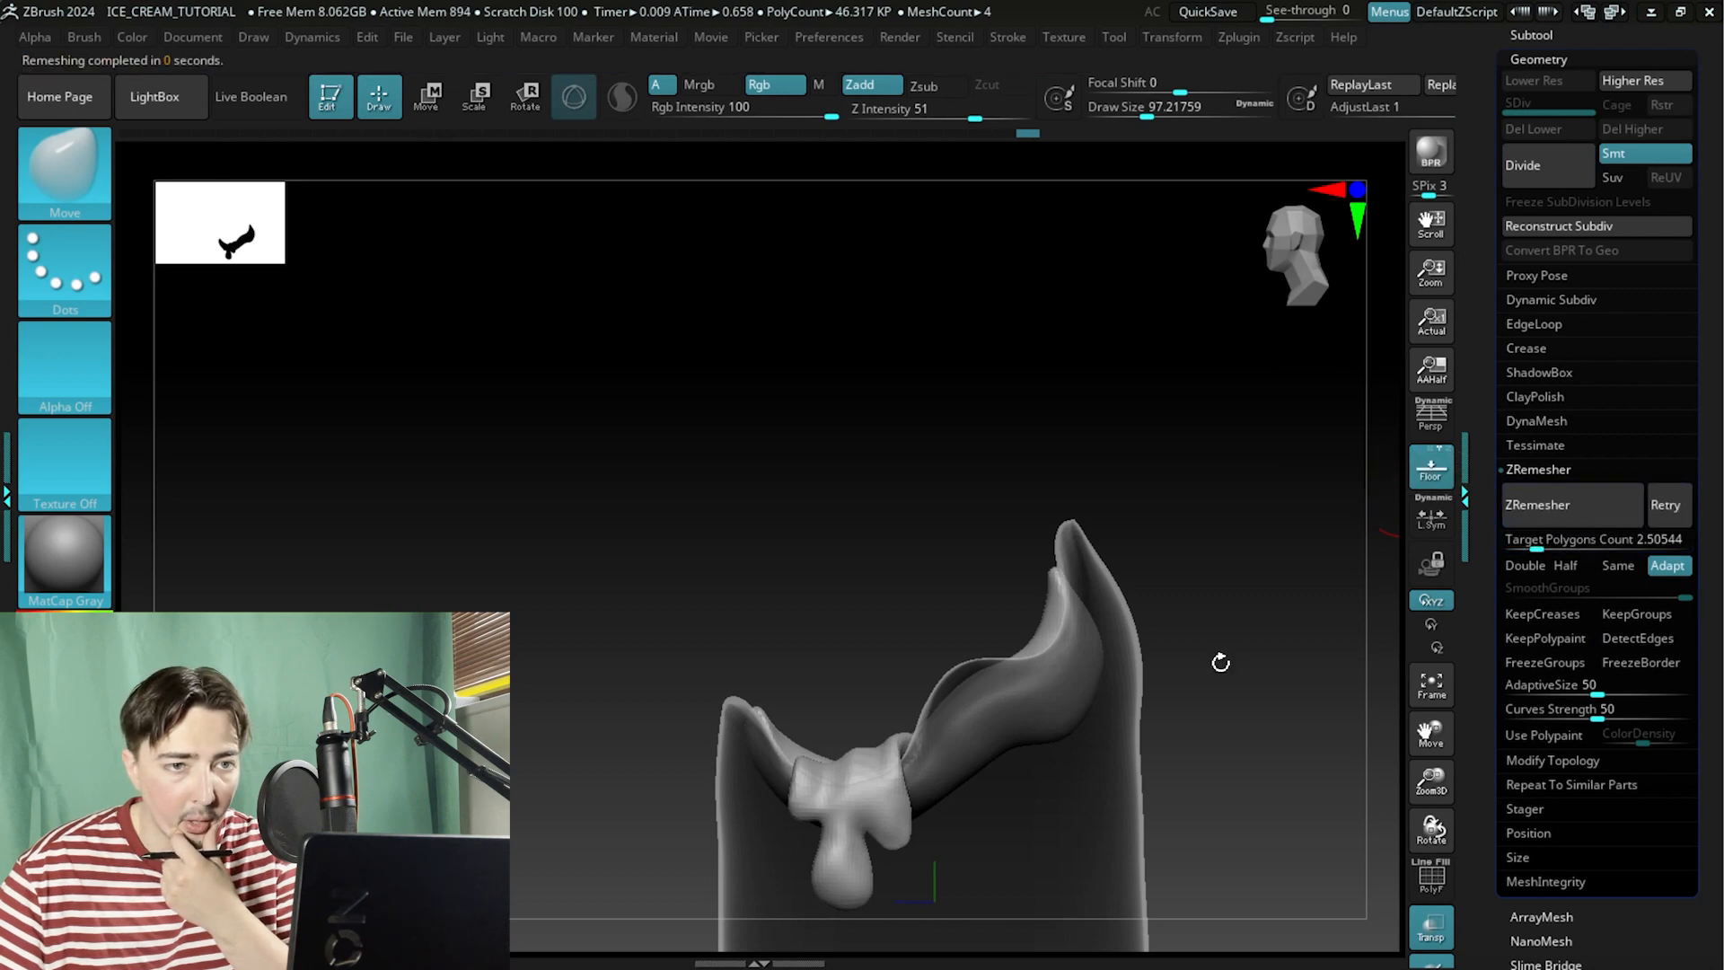
drag(1320, 706, 1354, 877)
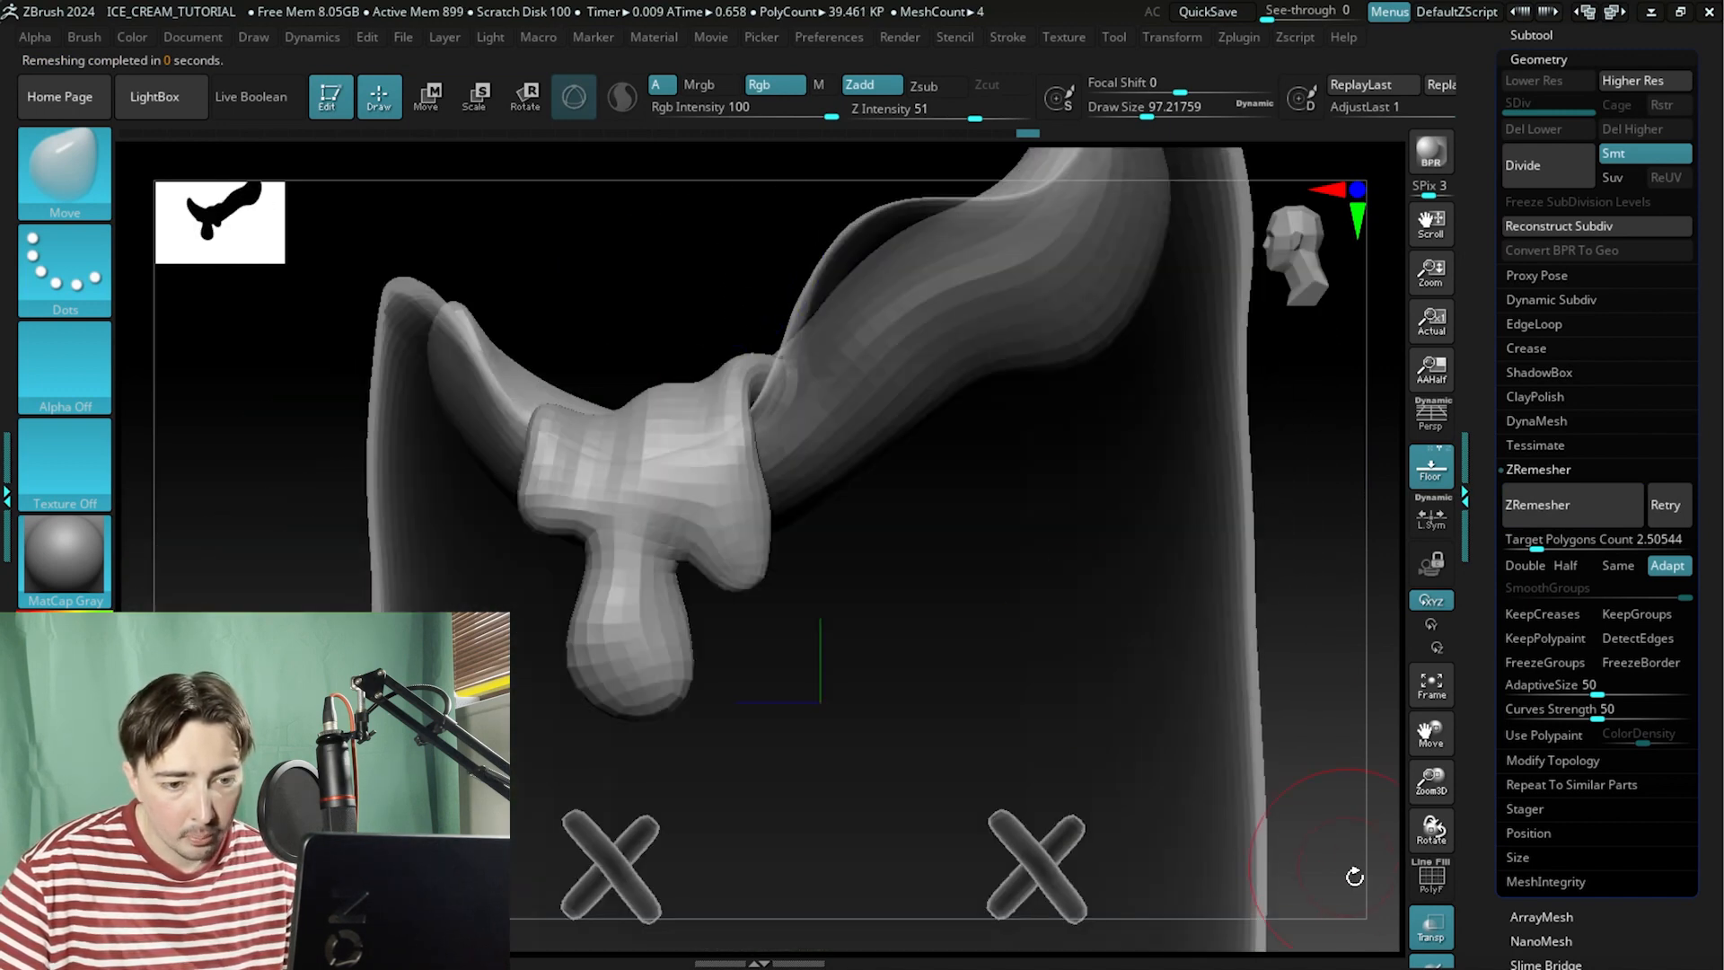
click(1432, 932)
Subdivide the remeshed subtool once.
key(f)
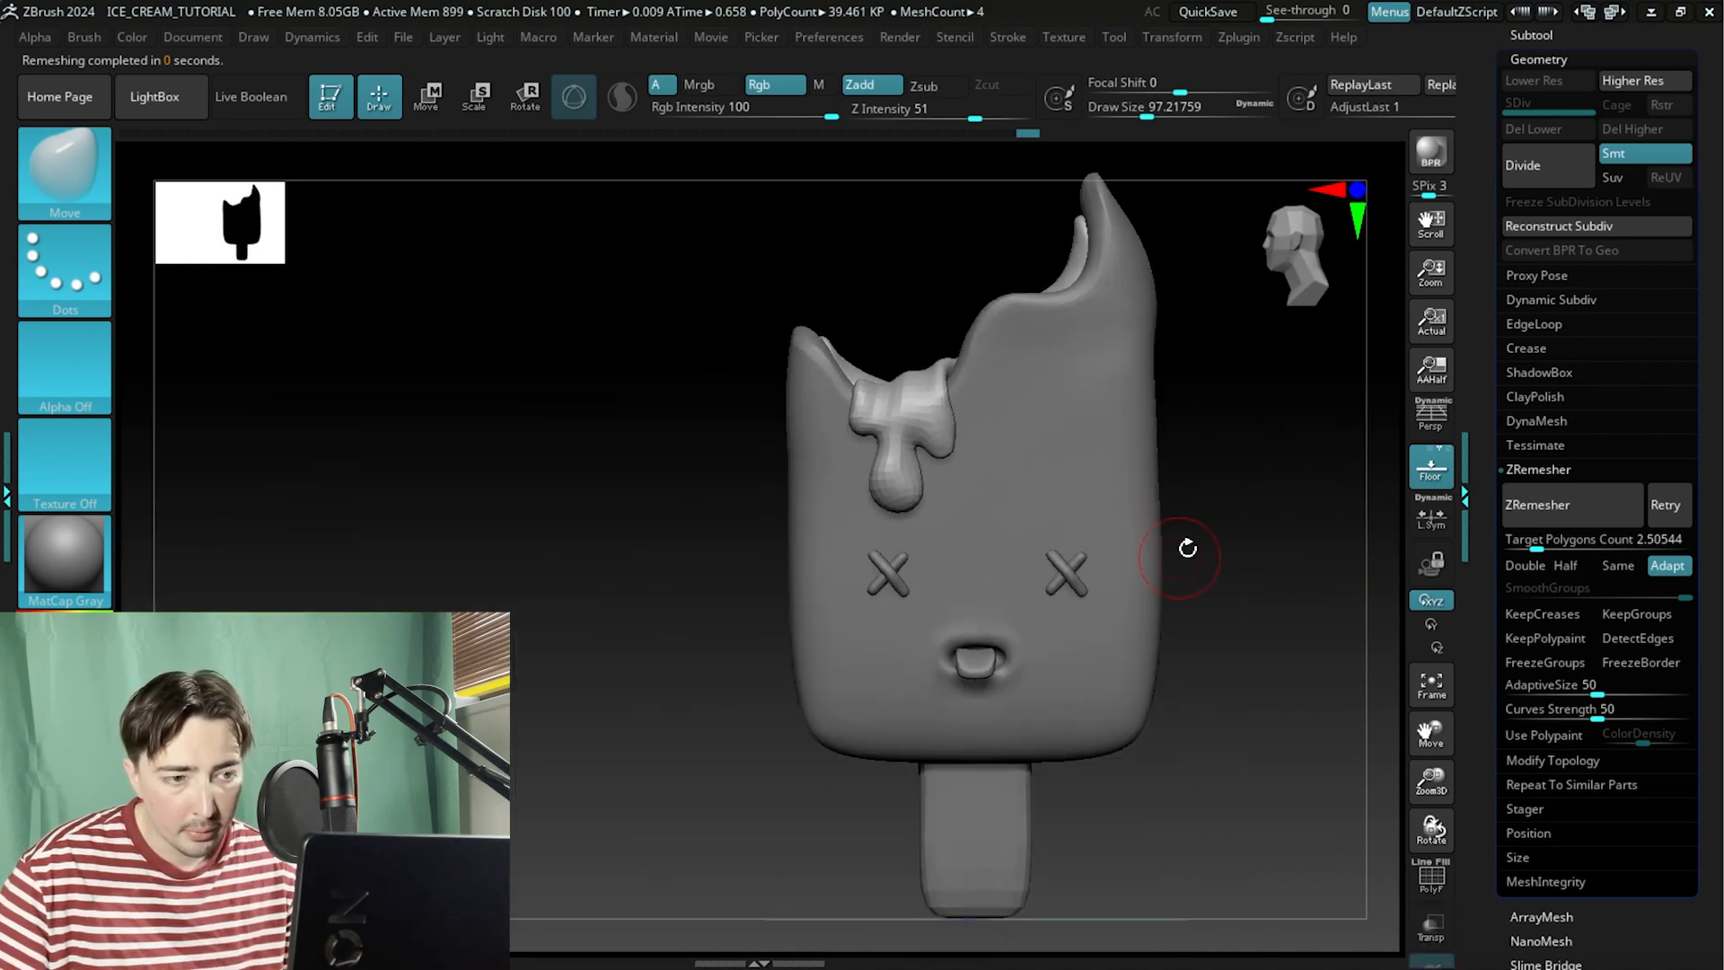
drag(1185, 547, 1318, 390)
click(1524, 167)
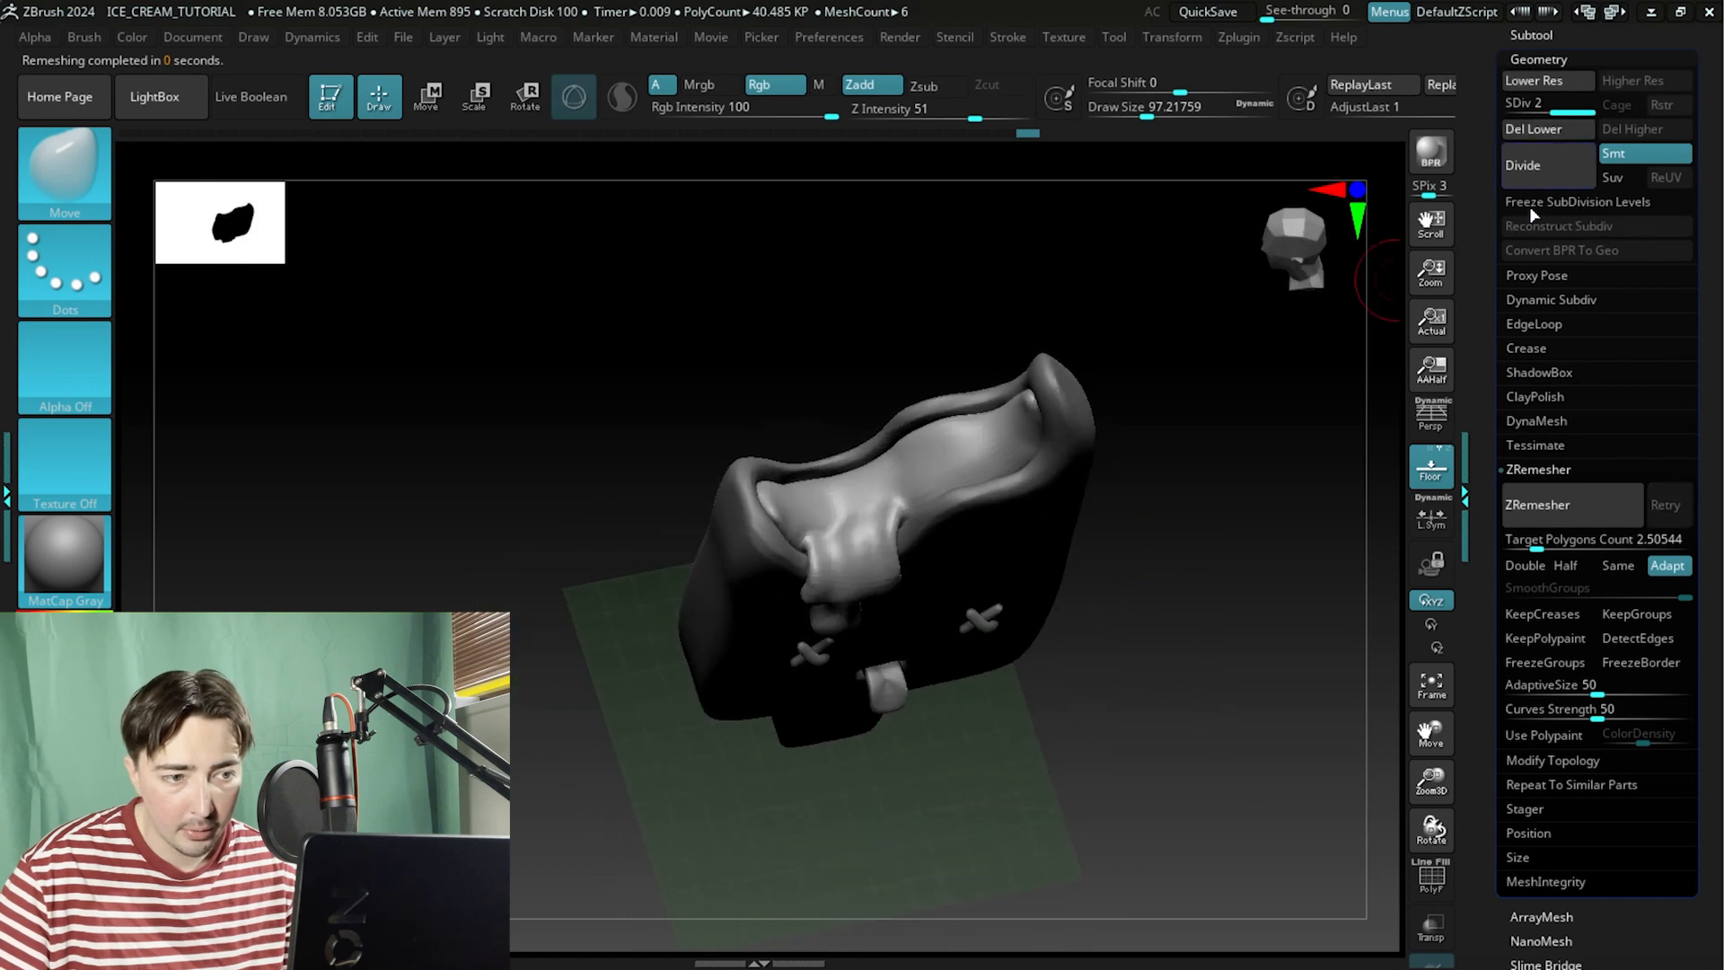
drag(1216, 614, 1122, 404)
key(f)
Switch to the Flatten brush and flatten the inner bite surface, smoothing it with Smooth strokes.
click(58, 172)
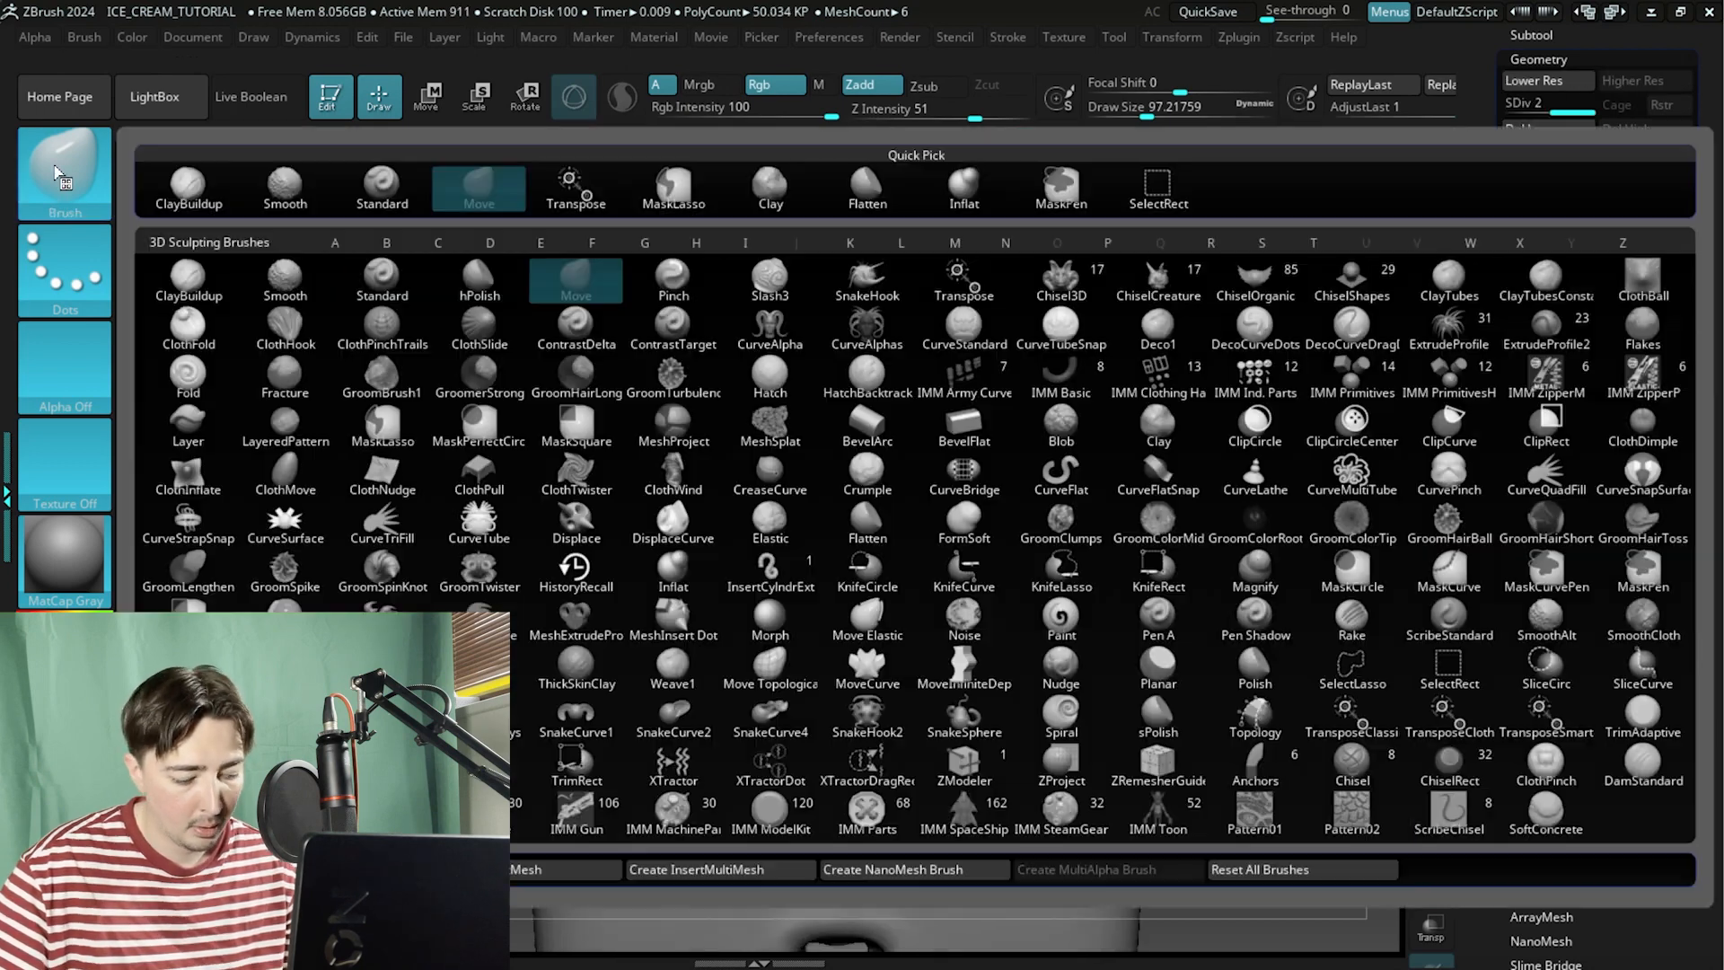
key(c)
key(b)
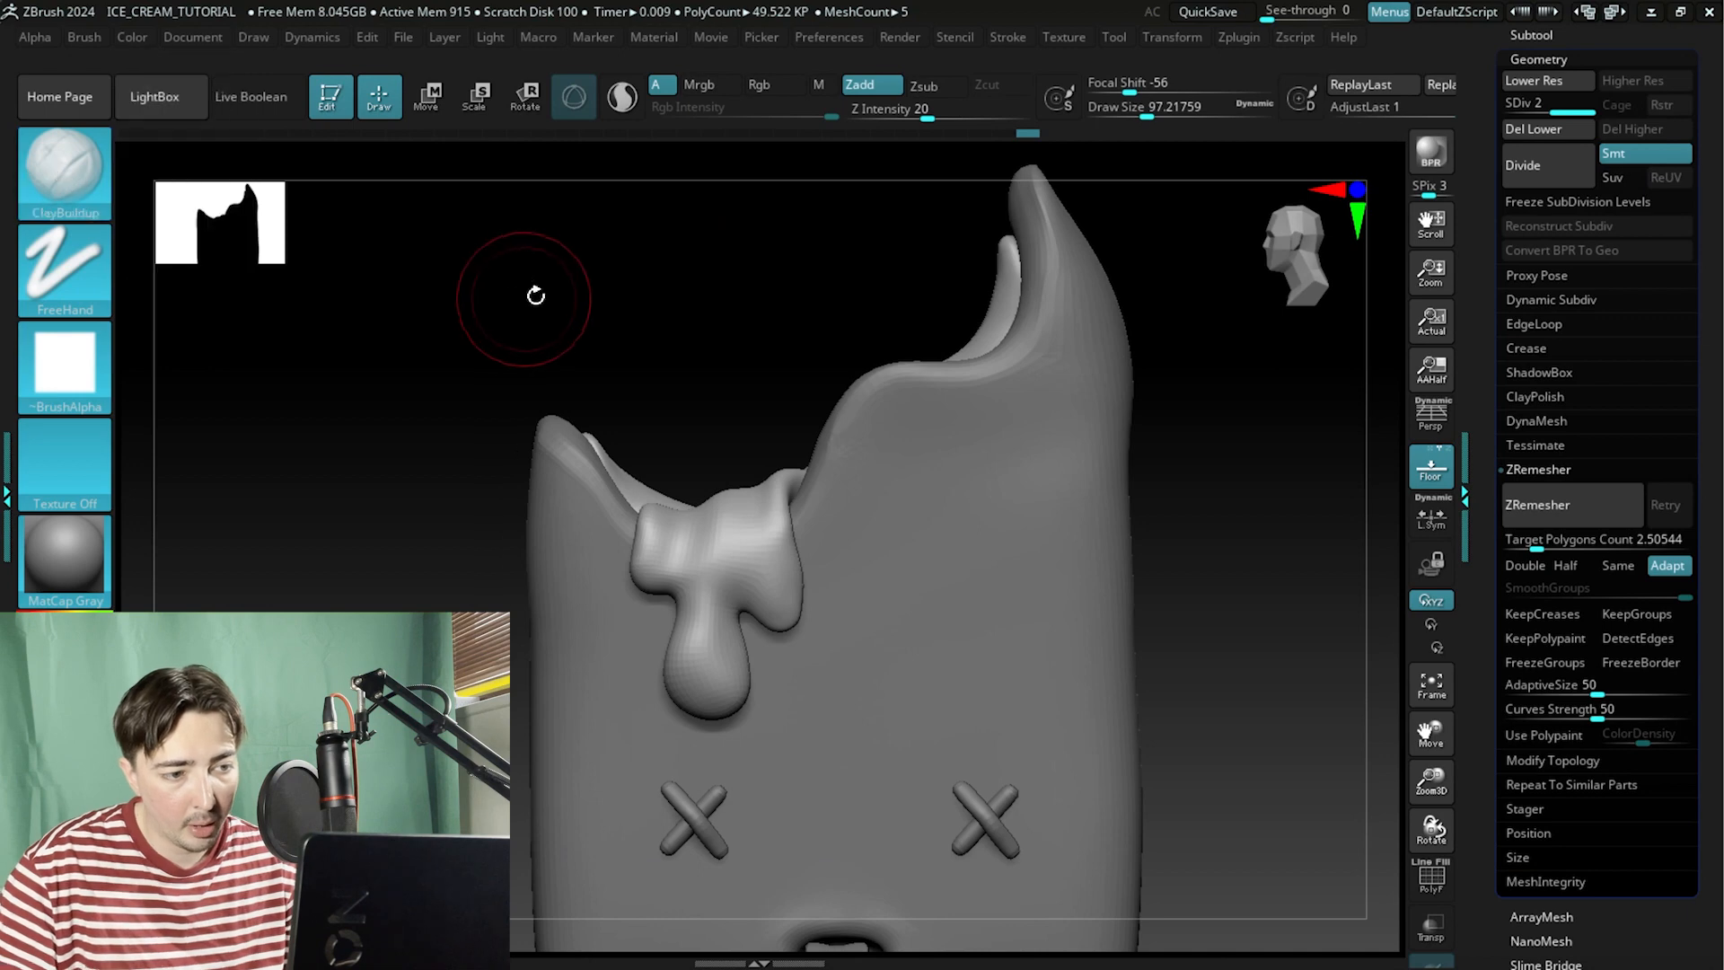
mouse_move(617, 377)
mouse_down()
mouse_move(708, 401)
mouse_move(646, 408)
mouse_move(654, 439)
mouse_move(671, 434)
mouse_up()
click(31, 182)
key(f)
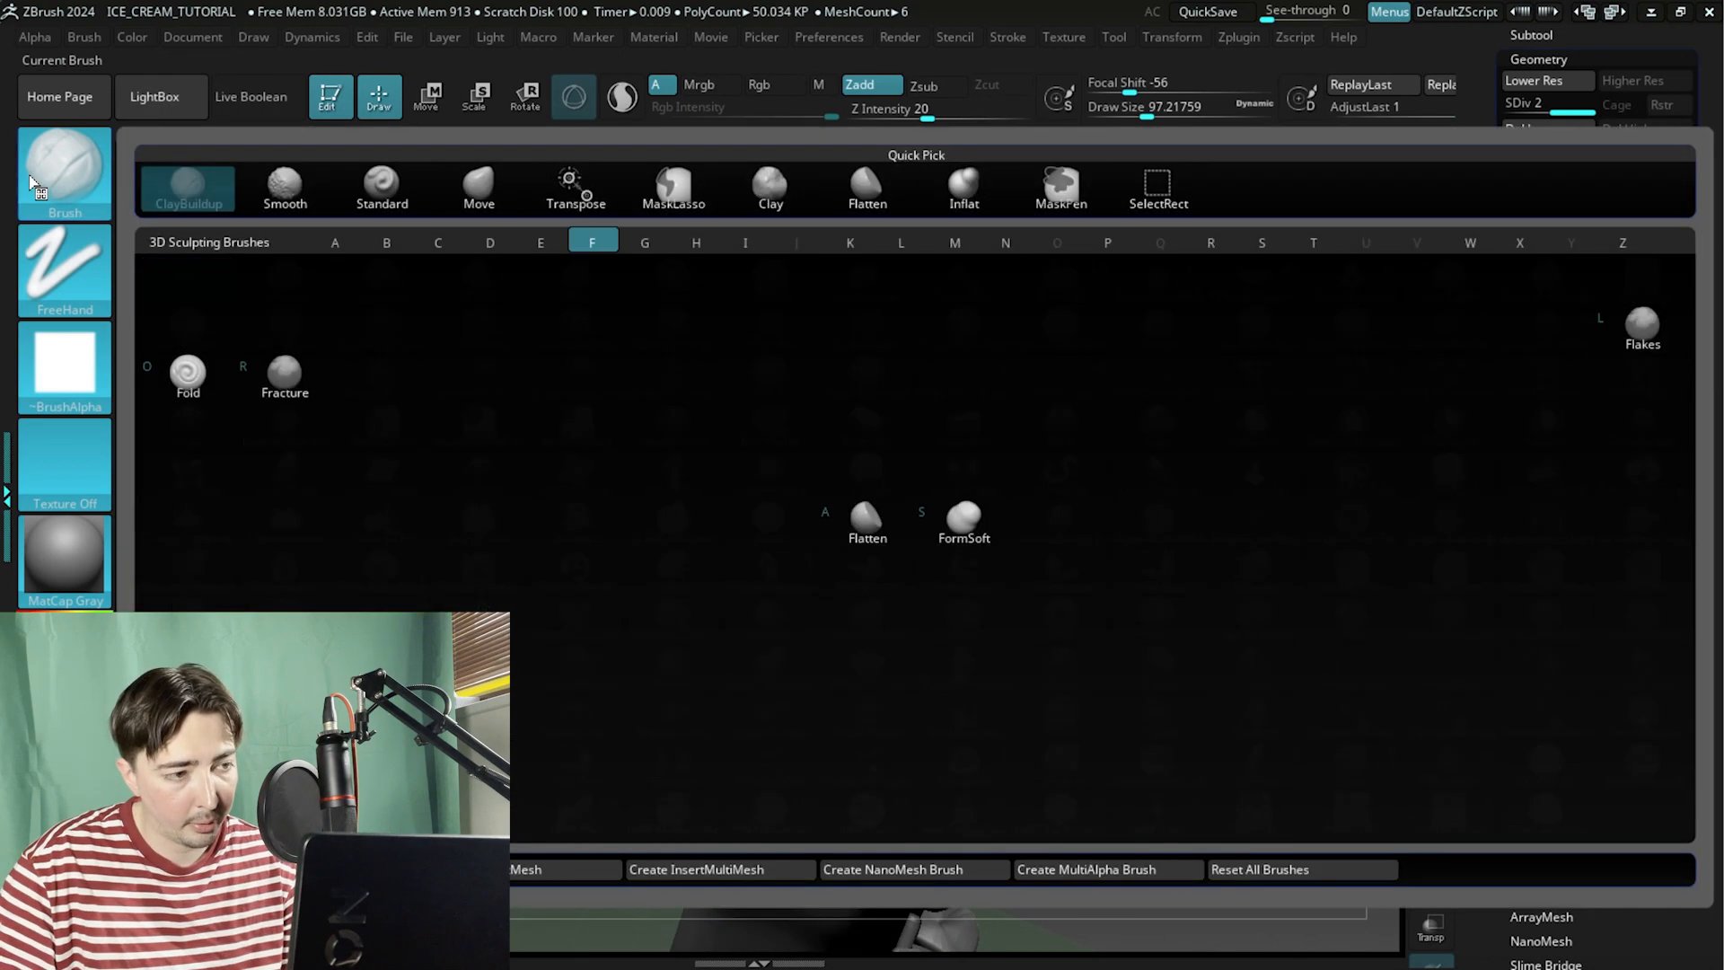
click(882, 534)
drag(617, 396, 971, 368)
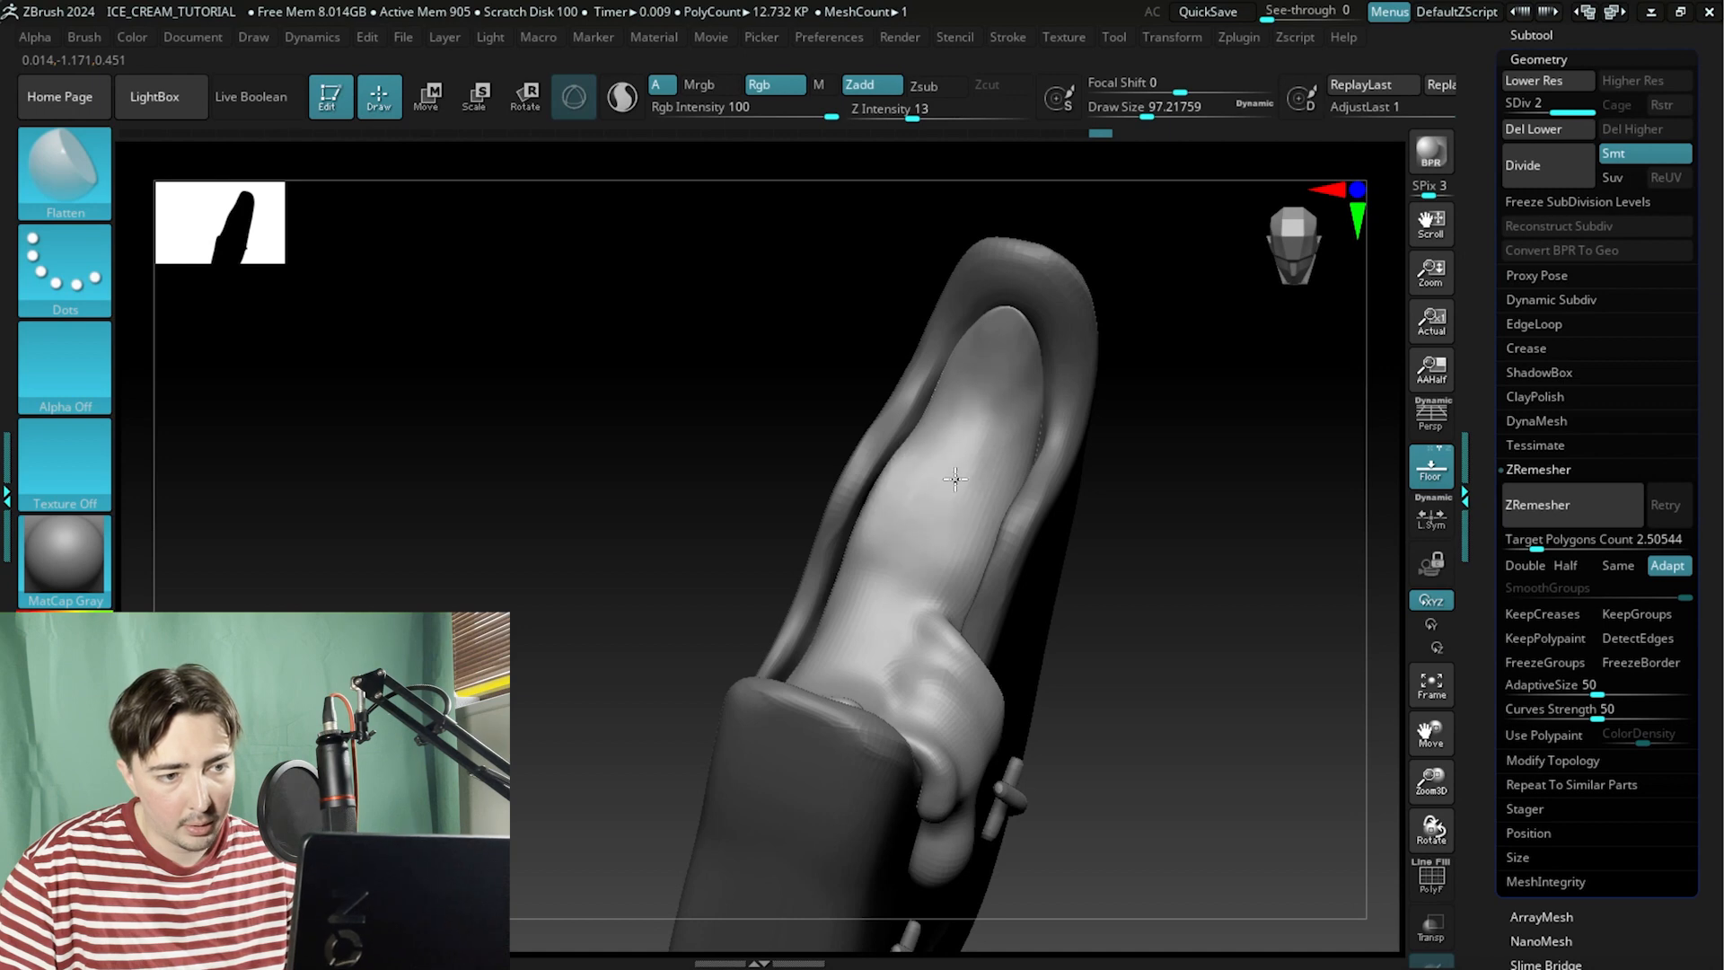
key(shift)
mouse_move(1182, 498)
mouse_down()
mouse_move(1188, 554)
mouse_move(1178, 453)
mouse_up()
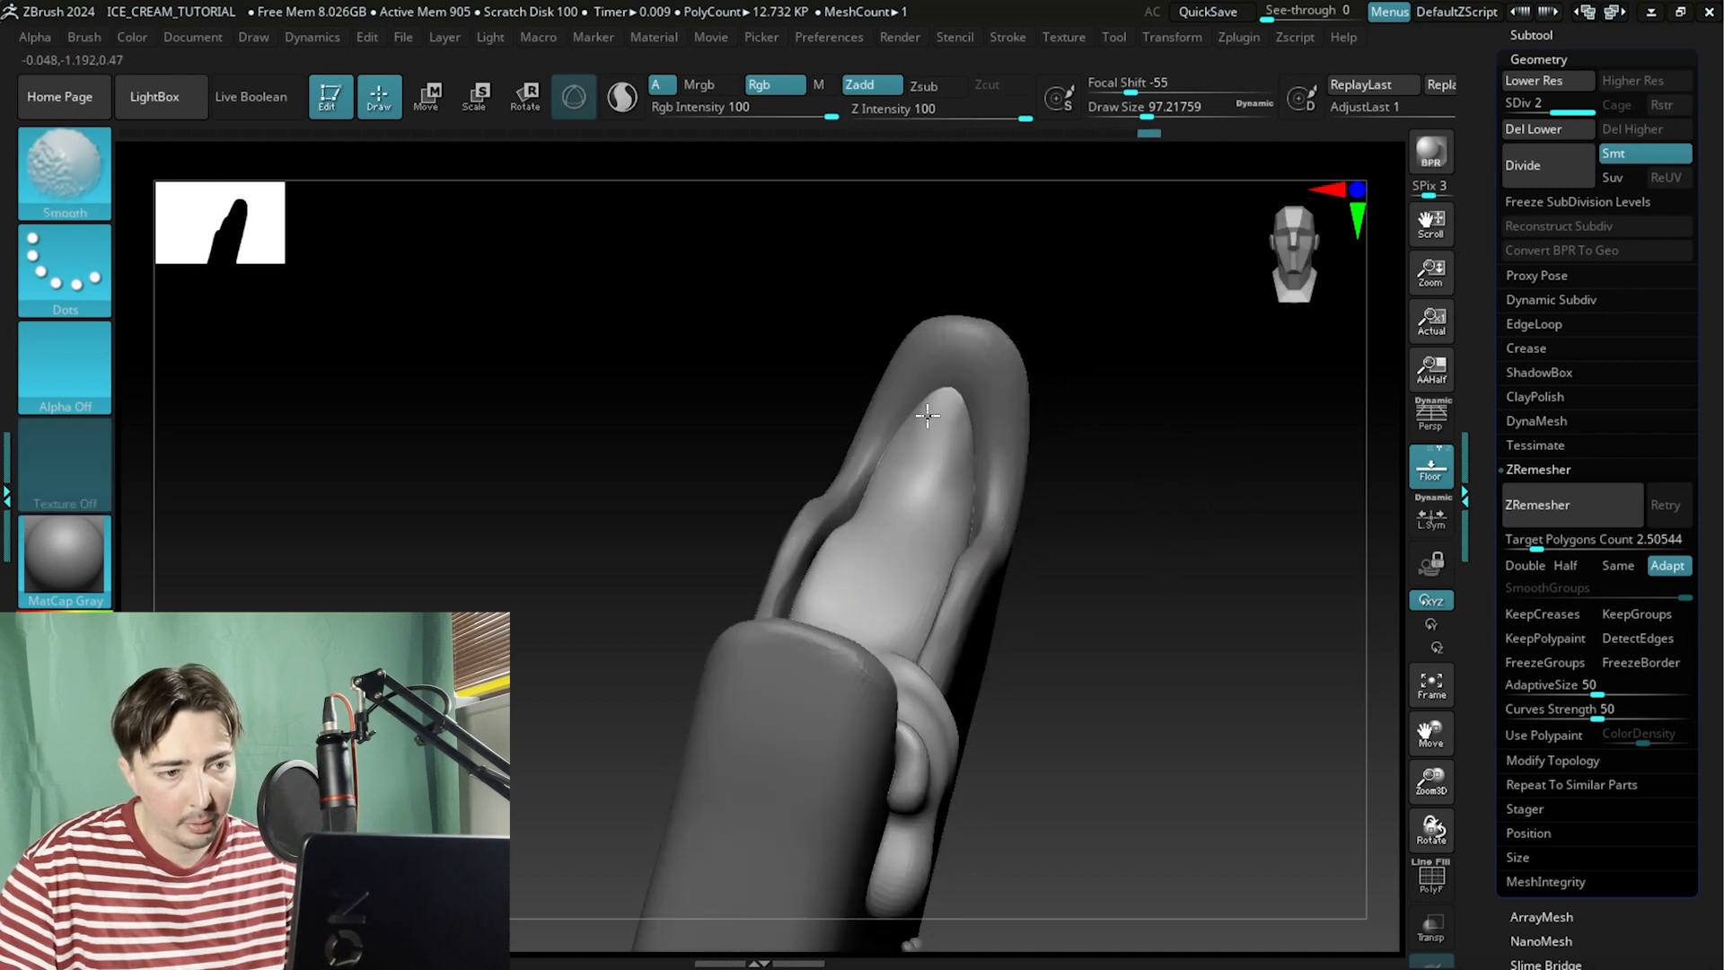
shift+drag(931, 415, 928, 470)
Keep flattening the bite surface and its join with the drip from several angles.
drag(1193, 466, 1105, 554)
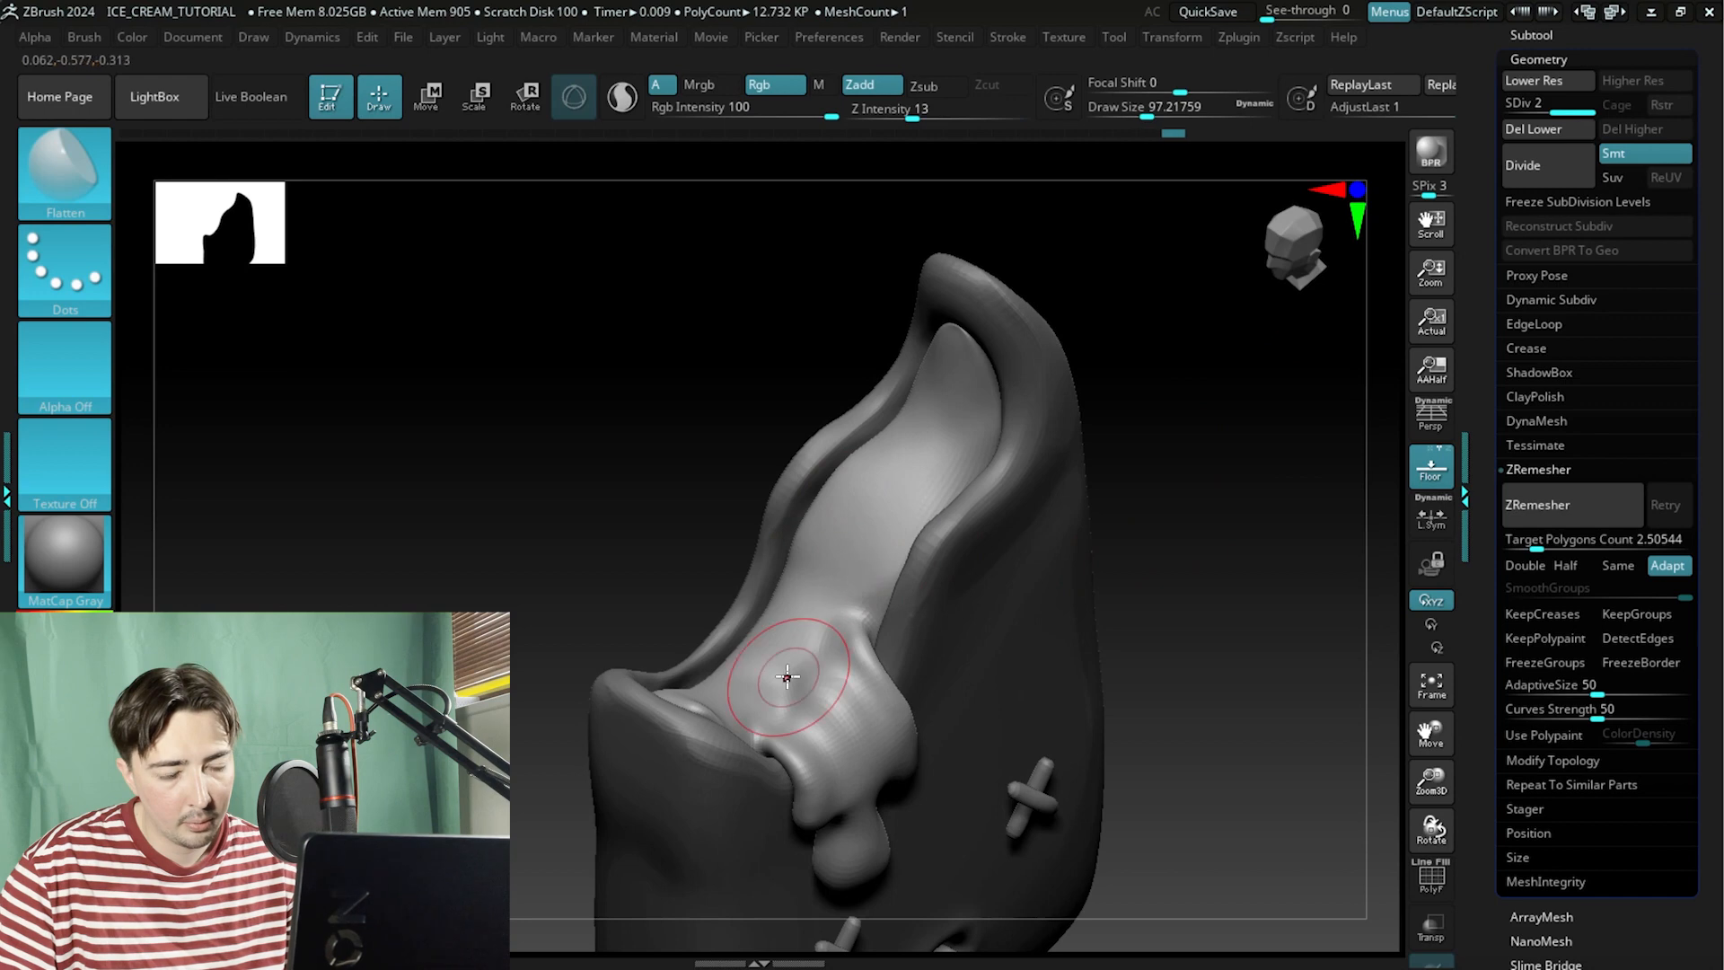
mouse_move(1257, 456)
alt+mouse_down()
mouse_move(1347, 389)
mouse_move(1293, 557)
alt+mouse_up()
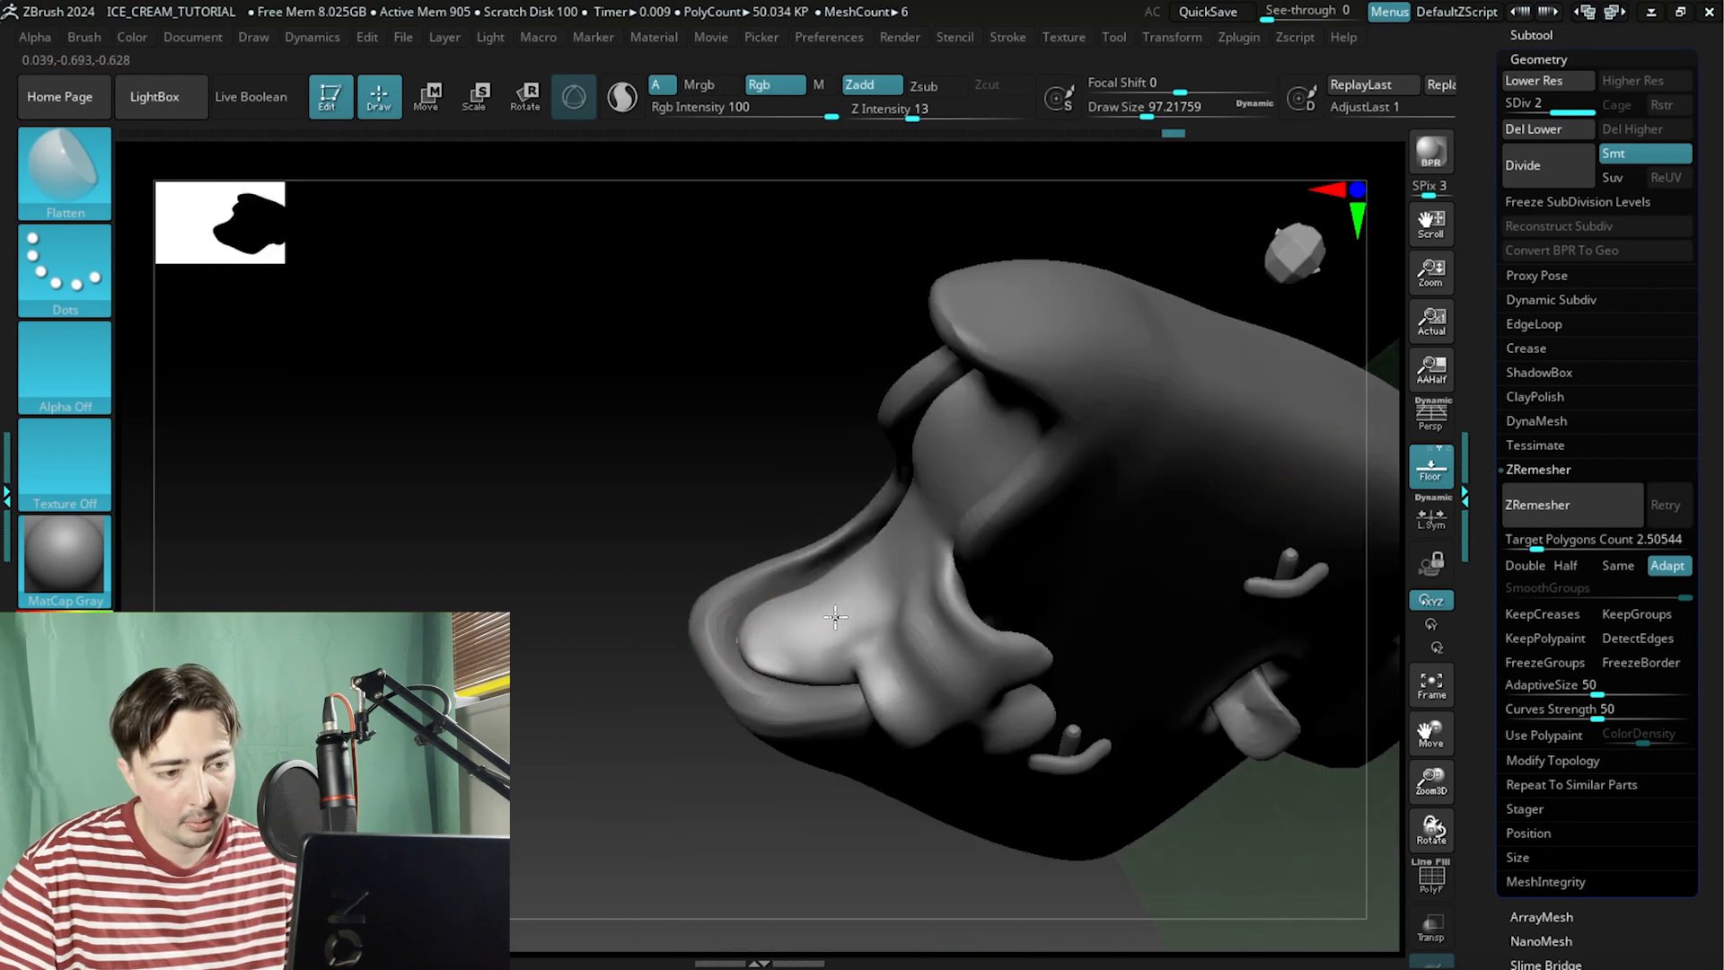
mouse_move(736, 467)
mouse_down()
mouse_move(786, 493)
mouse_move(755, 403)
mouse_up()
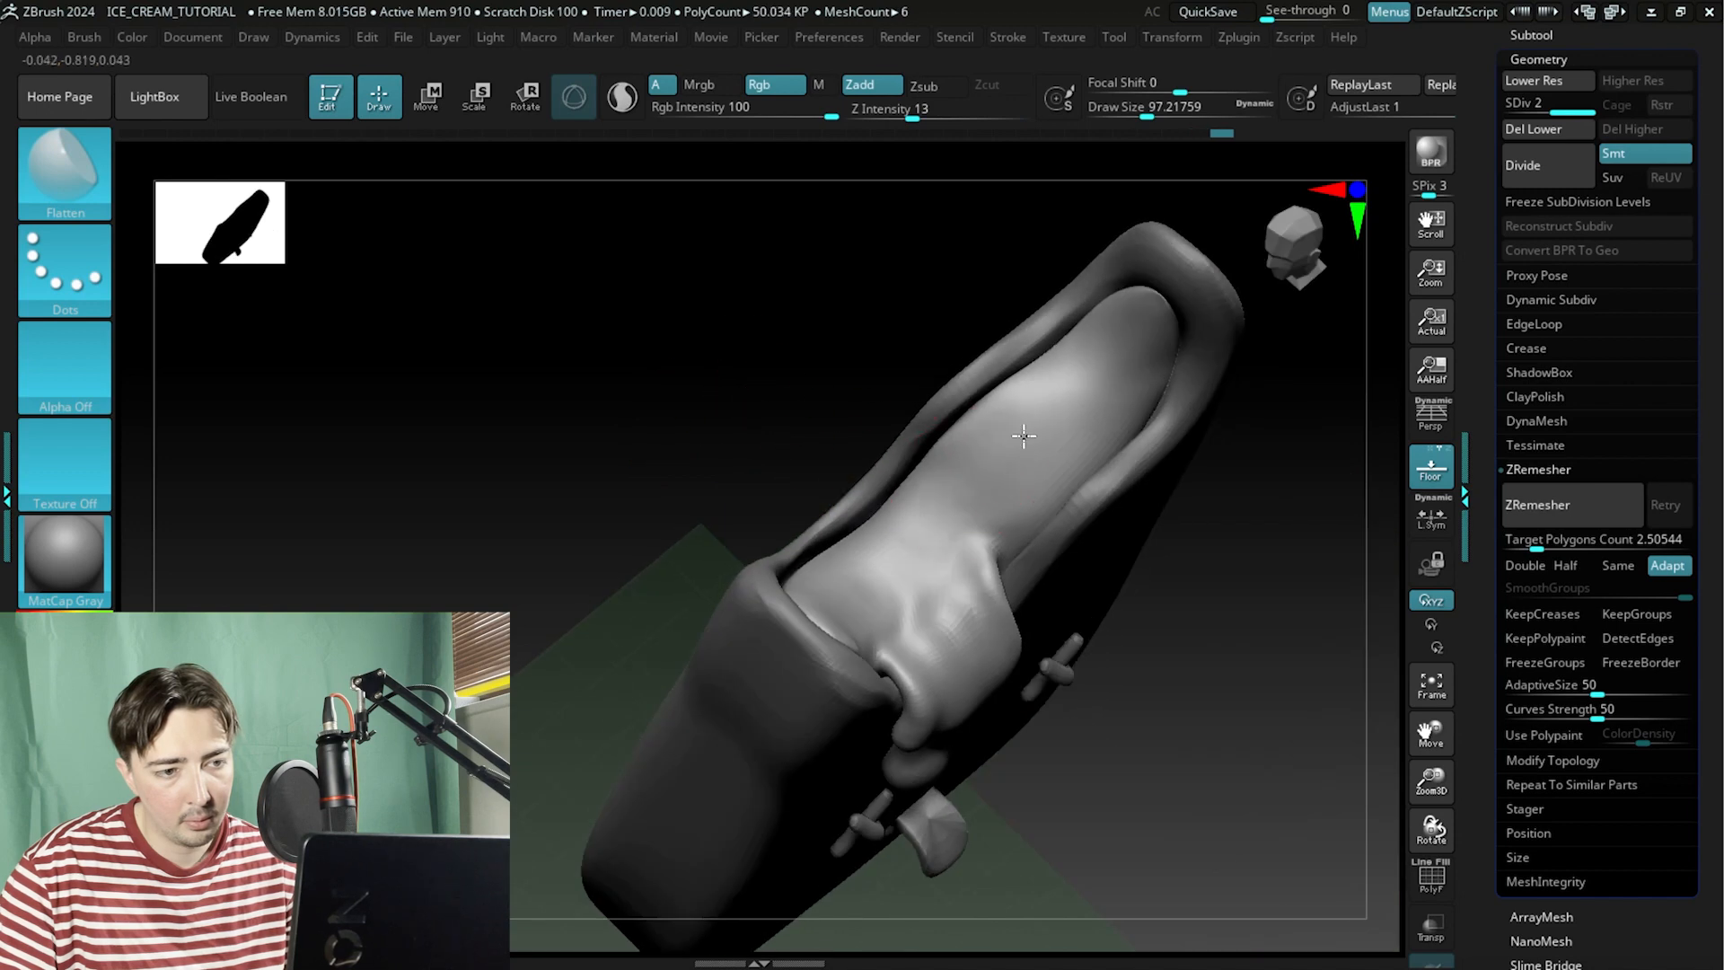
shift+drag(999, 421, 1032, 458)
mouse_move(774, 485)
mouse_down()
mouse_move(862, 320)
mouse_move(1012, 304)
mouse_move(800, 408)
mouse_move(773, 334)
mouse_move(779, 289)
mouse_up()
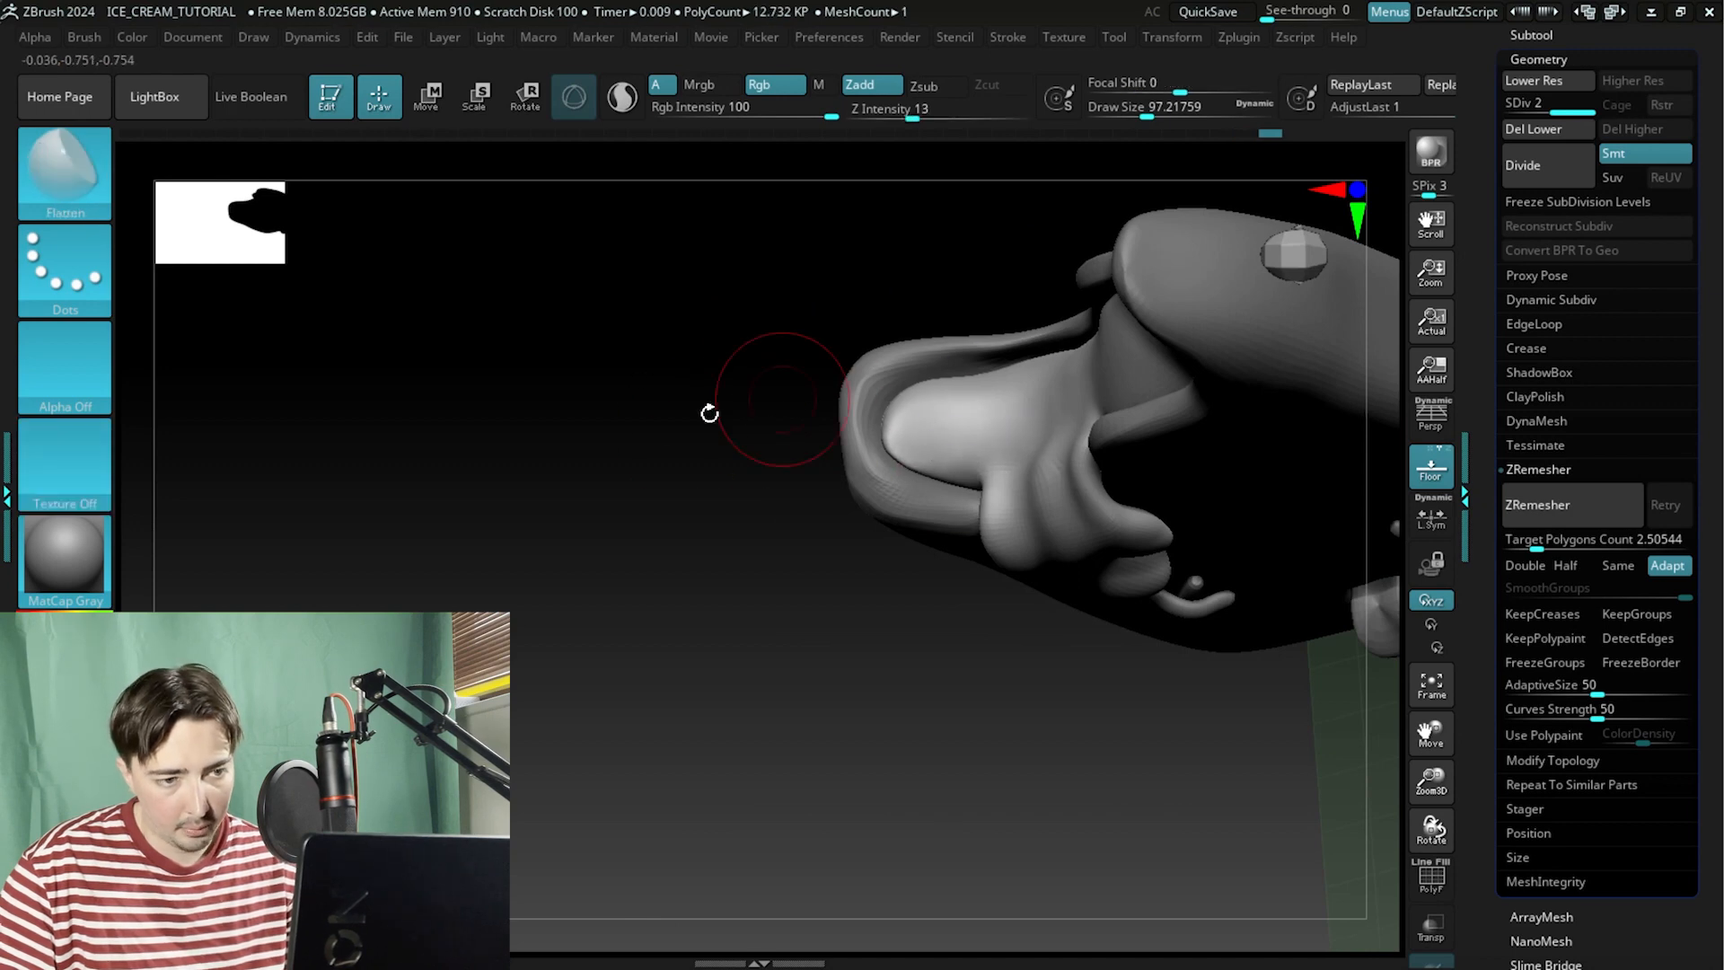
mouse_move(712, 412)
mouse_down()
mouse_move(709, 316)
mouse_move(611, 513)
mouse_move(588, 519)
mouse_move(616, 524)
mouse_move(629, 477)
mouse_move(608, 482)
mouse_move(626, 533)
mouse_up()
Reduce the draw size to about 44 and smooth the drip's surface and edges with Smooth strokes.
key(b)
key(c)
key(b)
key(space)
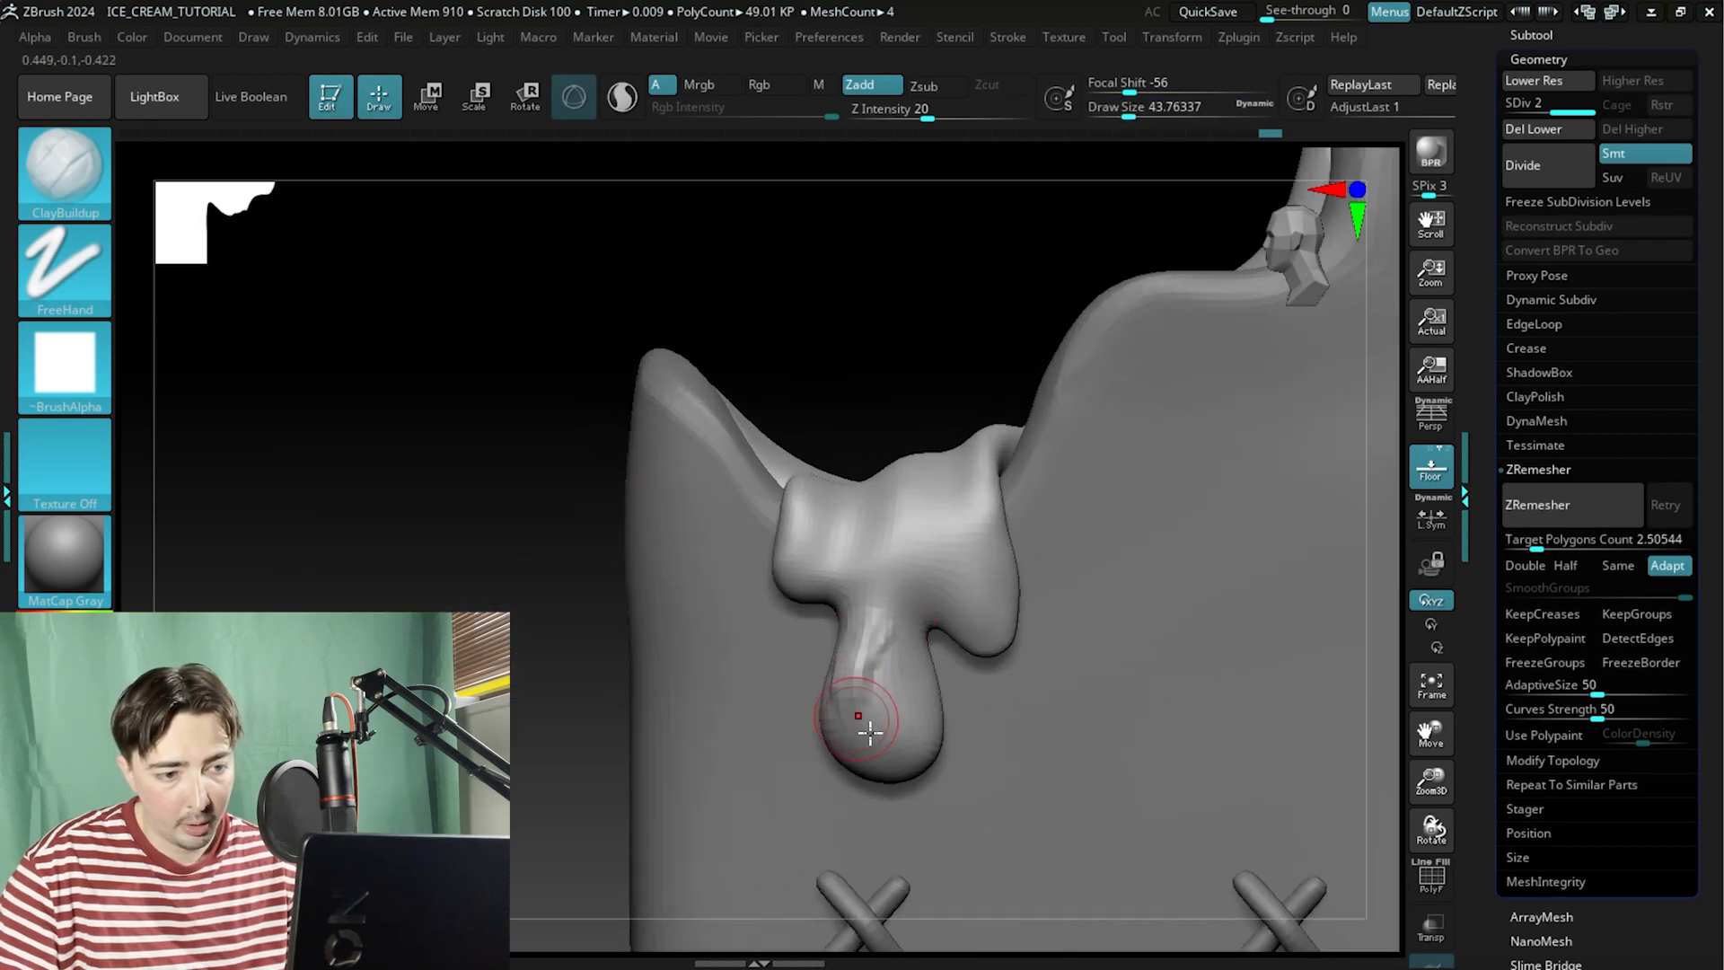
key(shift)
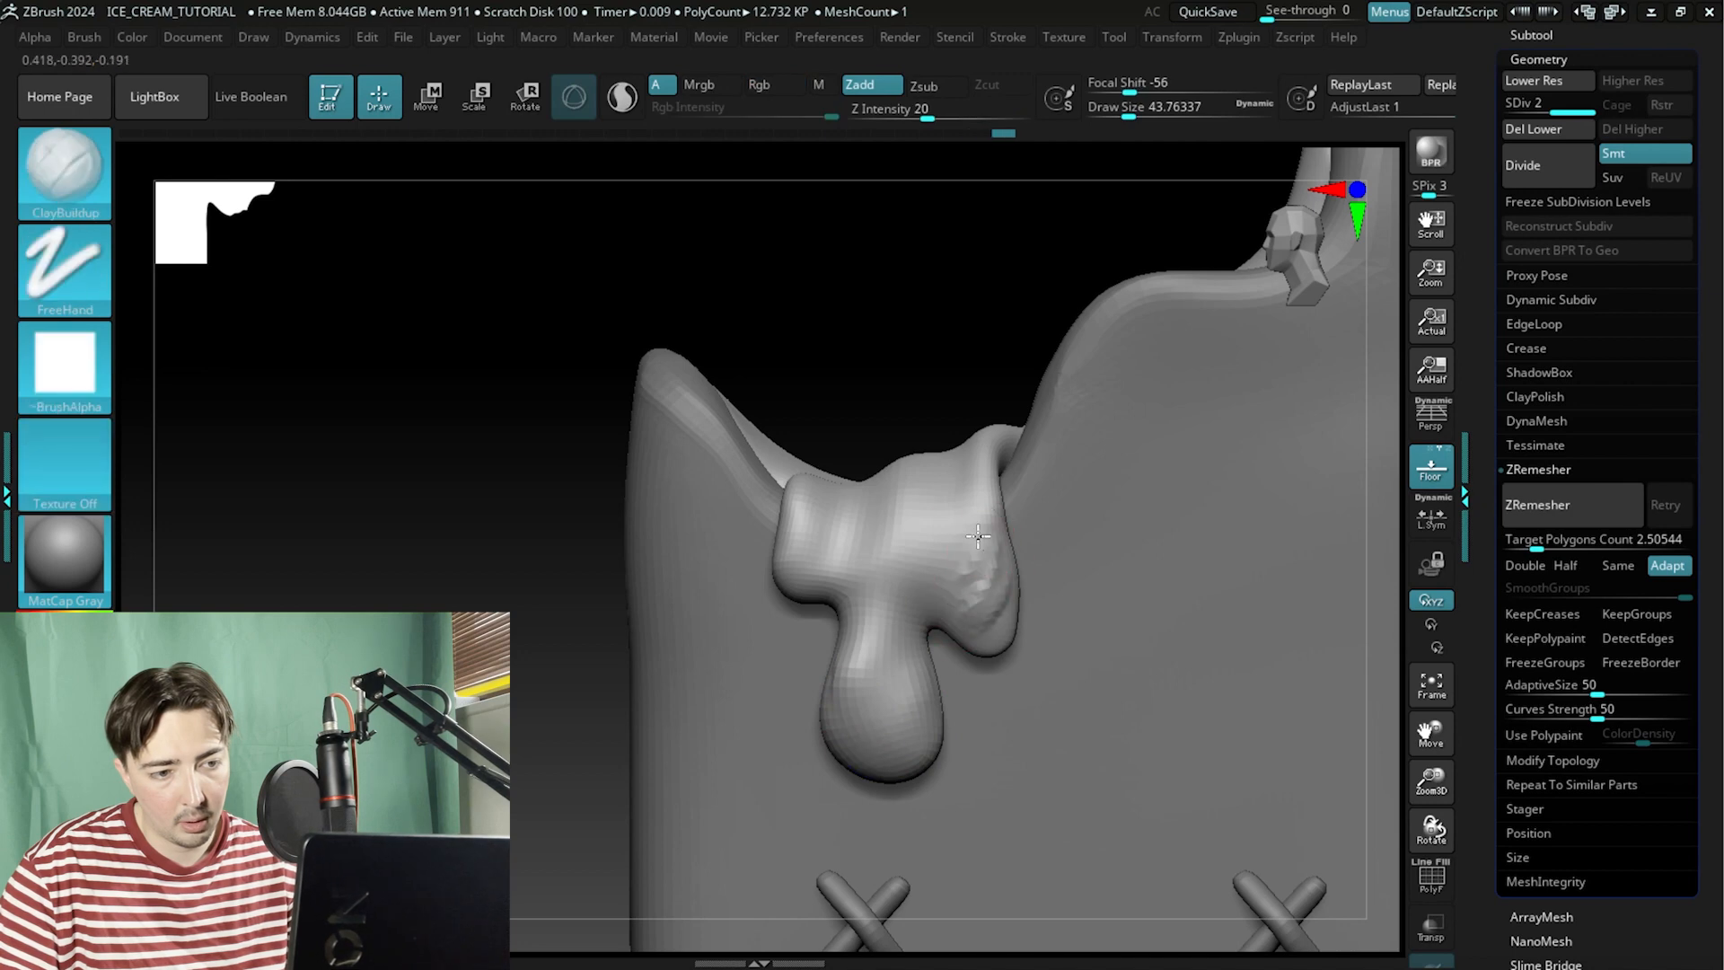
key(shift)
mouse_move(861, 207)
mouse_down()
mouse_move(858, 239)
mouse_move(794, 211)
mouse_up()
mouse_move(808, 523)
shift+mouse_down()
mouse_move(796, 454)
mouse_move(749, 521)
shift+mouse_up()
drag(827, 296, 815, 454)
shift+drag(780, 718, 731, 823)
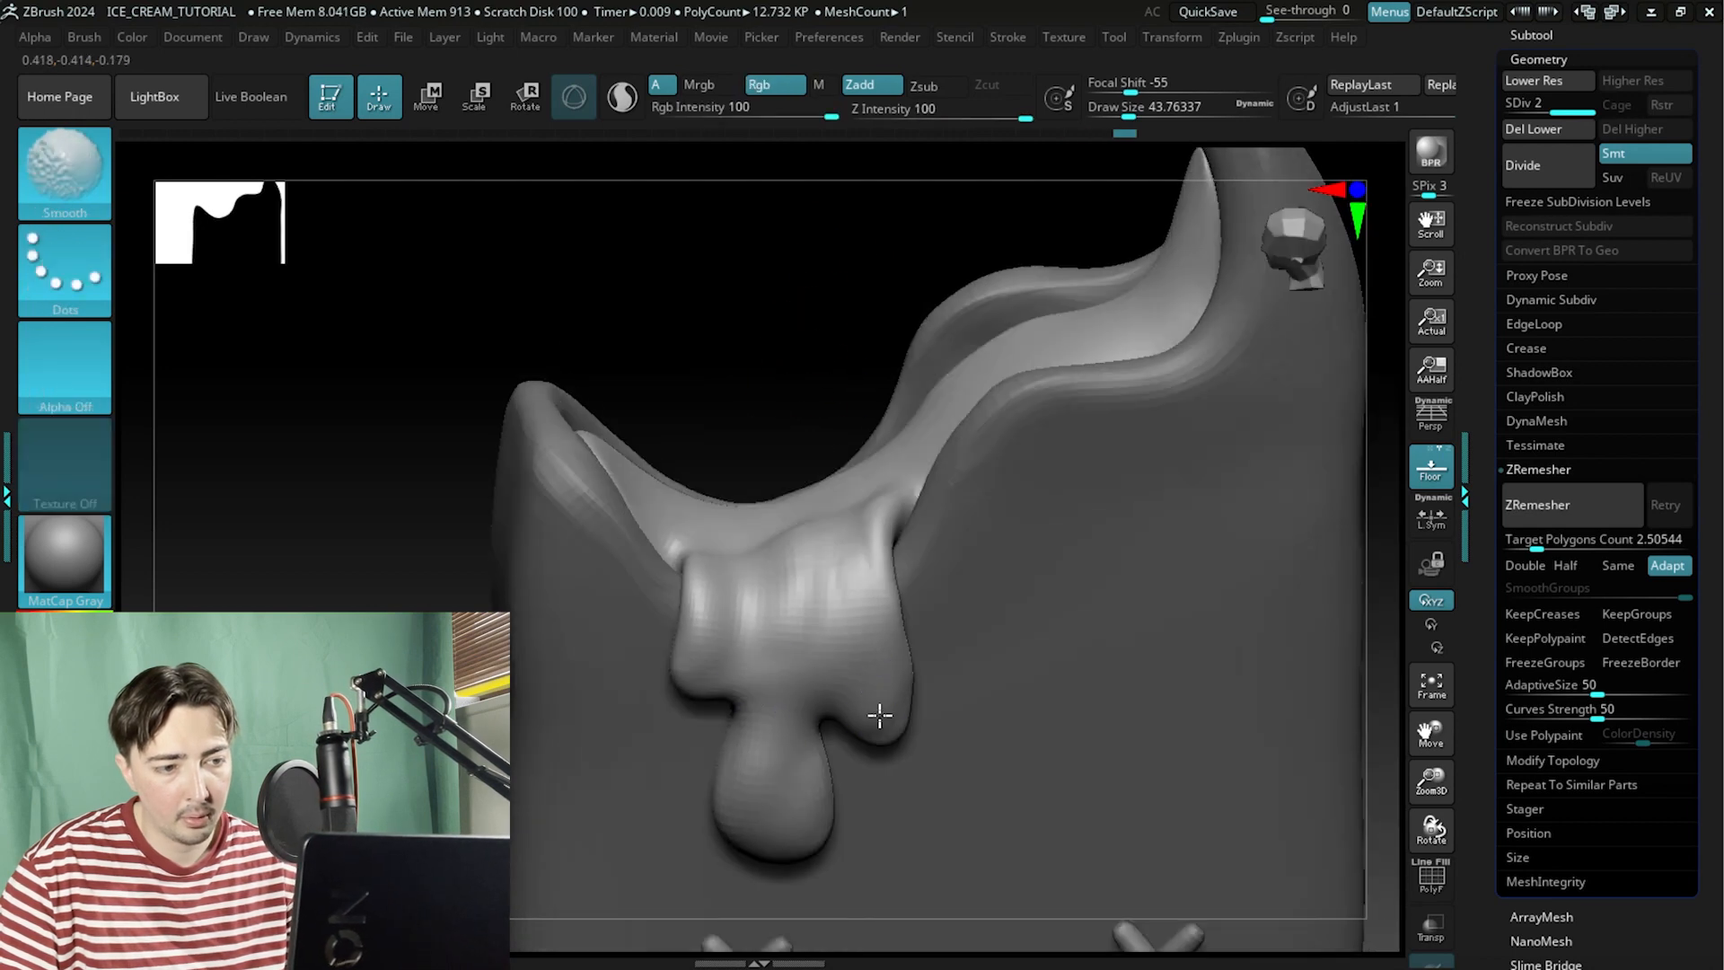
Smooth the bite surface where it meets the top of the drip from a rotated view.
drag(783, 235, 761, 431)
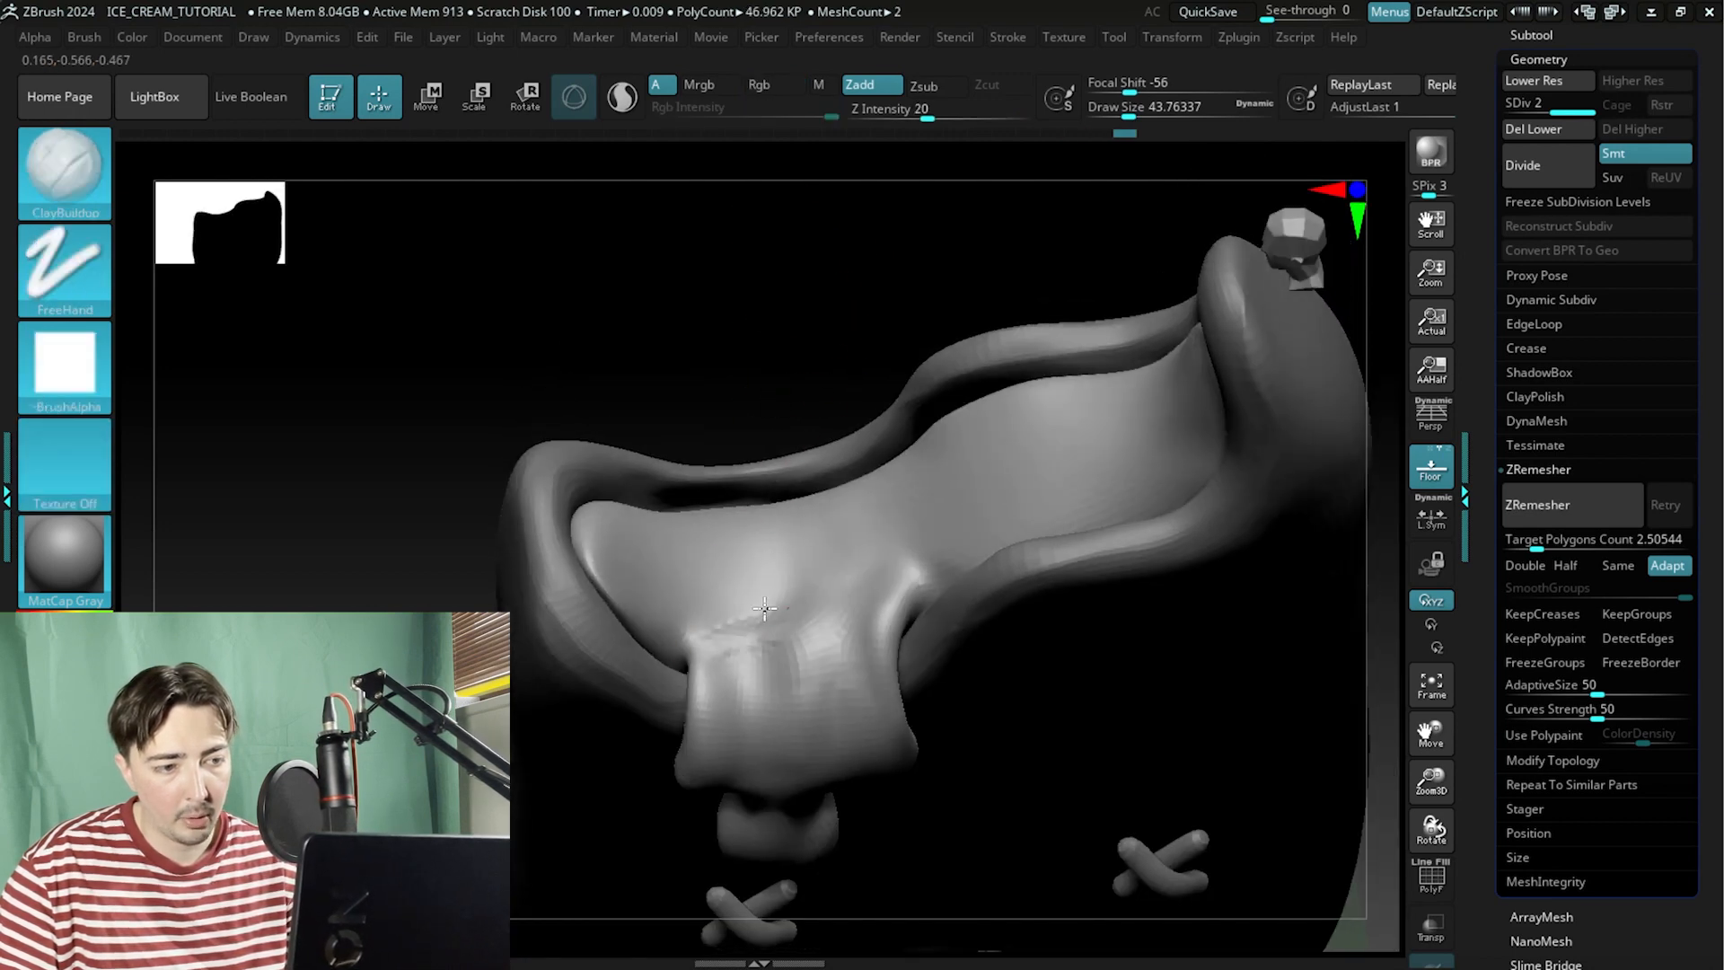
drag(815, 605, 862, 579)
shift+drag(725, 650, 806, 624)
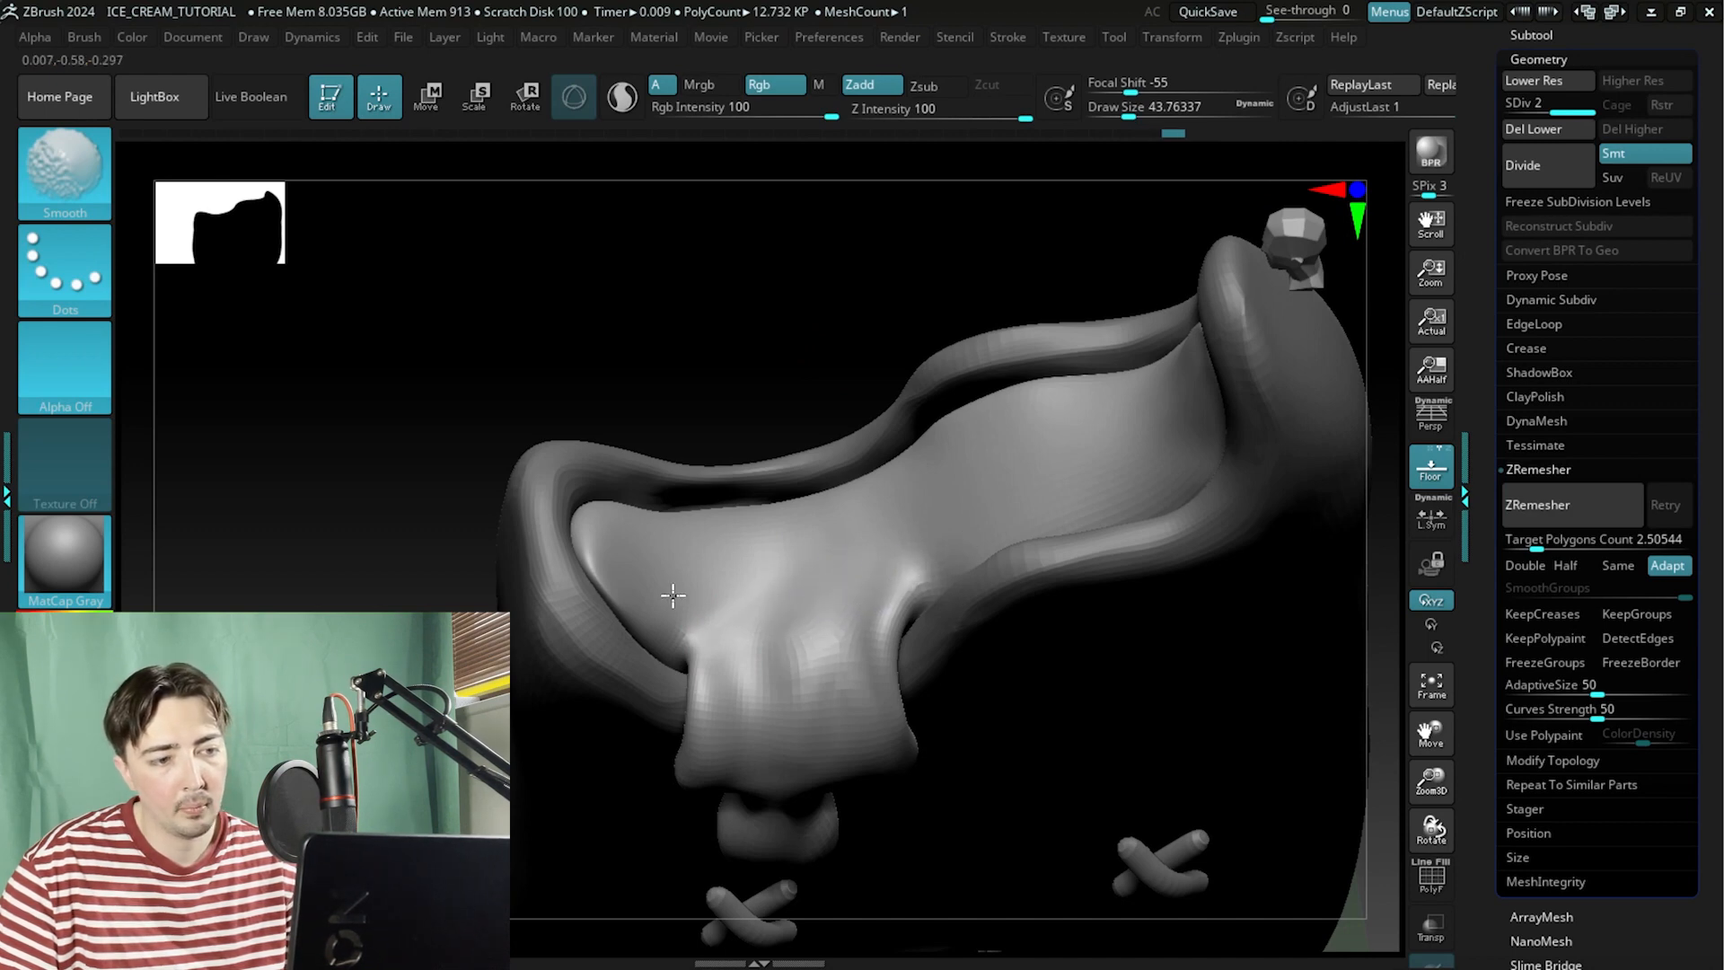
mouse_move(702, 314)
alt+mouse_down()
mouse_move(689, 239)
mouse_move(619, 332)
mouse_move(589, 320)
mouse_move(637, 273)
mouse_move(558, 327)
alt+mouse_up()
Switch to the Move brush, enlarge its draw size to about 153 and reshape the drip's body and tip.
click(65, 184)
key(m)
key(v)
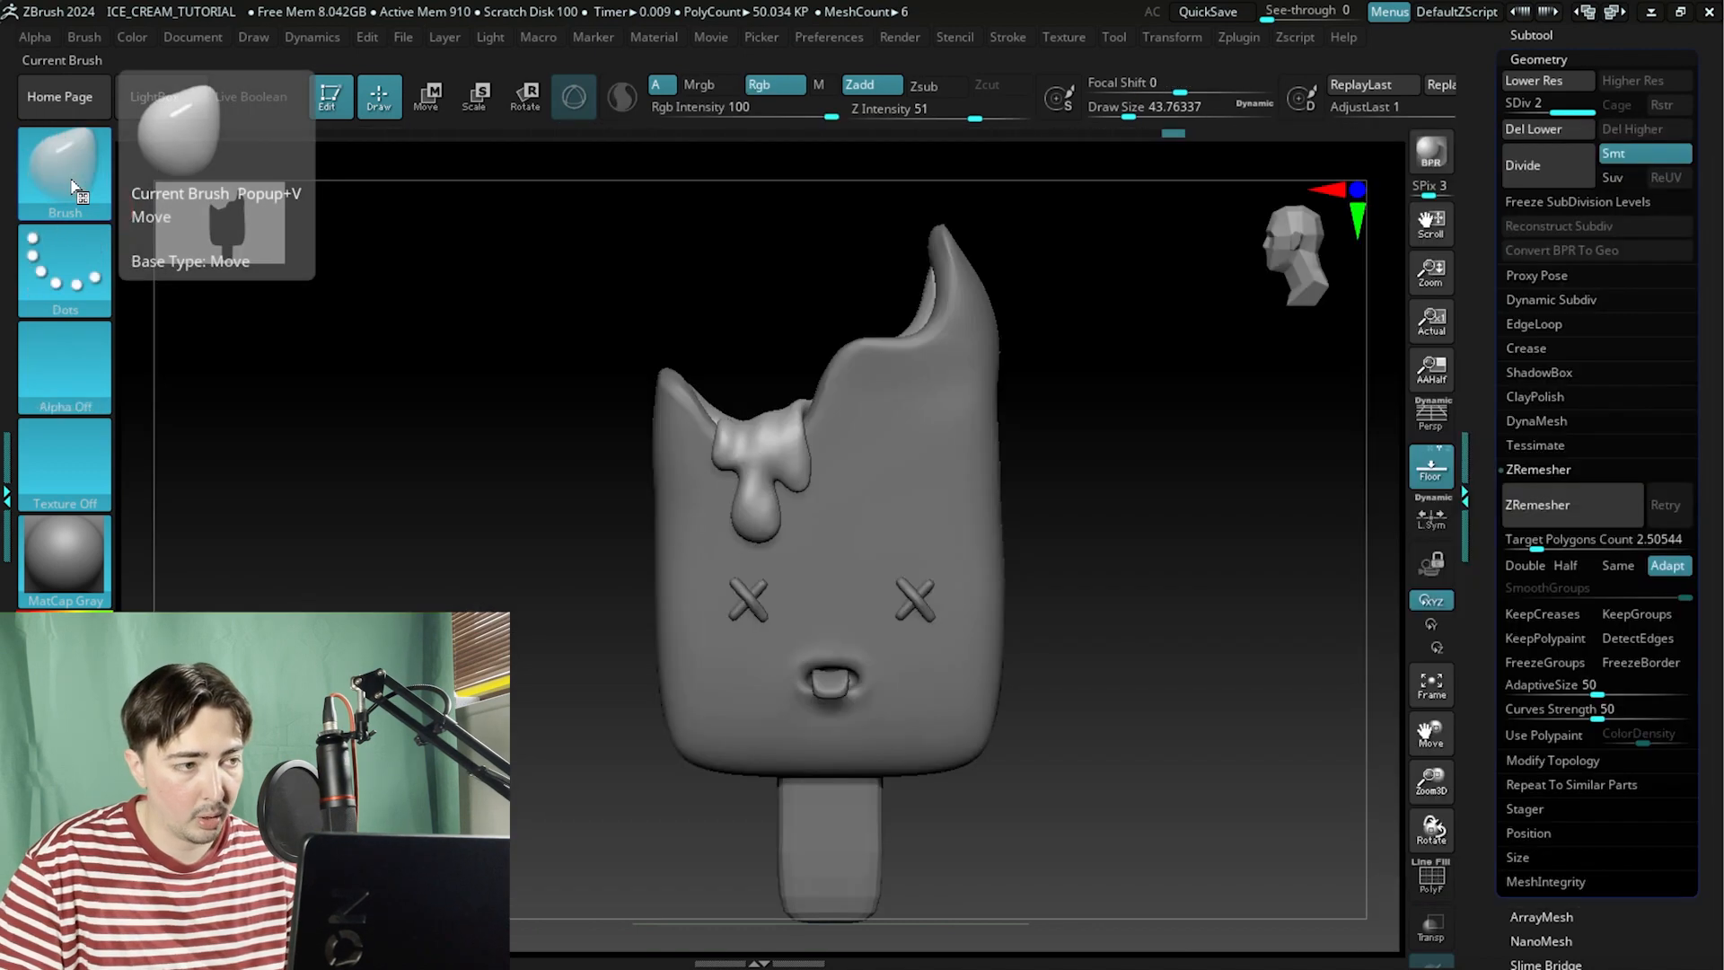
key(space)
alt+drag(419, 521, 516, 558)
click(486, 554)
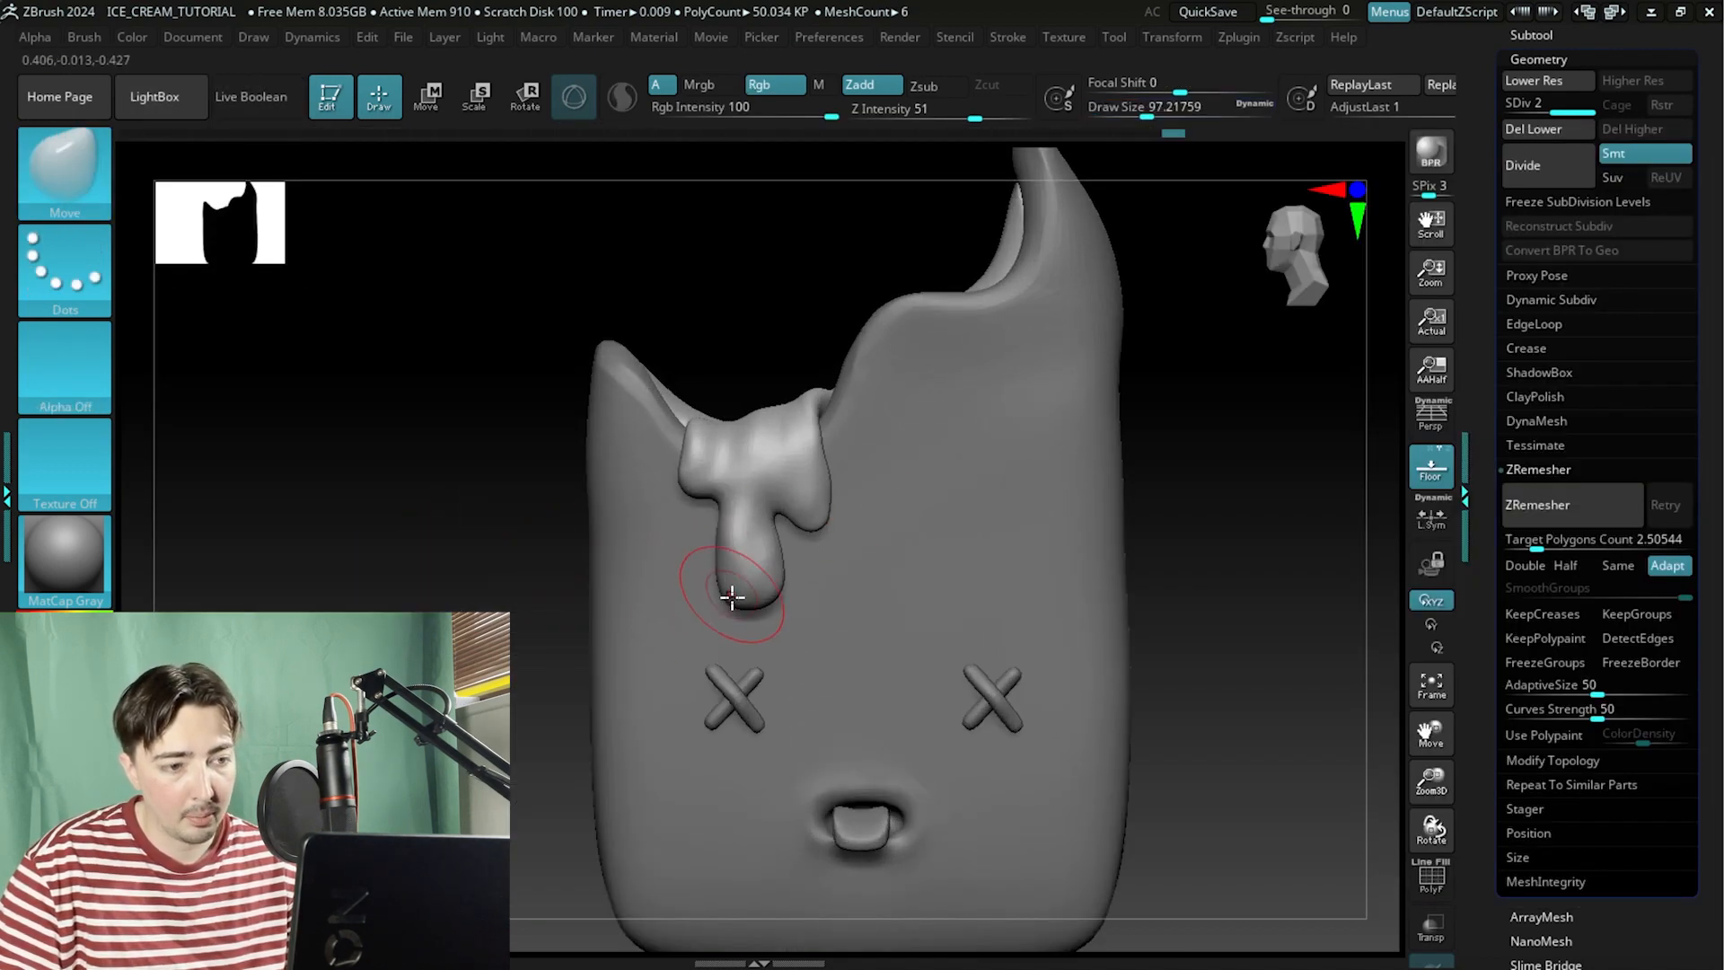
key(space)
mouse_move(732, 597)
mouse_down()
mouse_move(749, 597)
mouse_move(734, 551)
mouse_move(801, 509)
mouse_move(808, 472)
mouse_move(838, 557)
mouse_up()
key(space)
mouse_move(766, 509)
mouse_down()
mouse_move(751, 496)
mouse_move(789, 535)
mouse_move(832, 524)
mouse_up()
drag(709, 493, 798, 488)
mouse_move(742, 575)
mouse_down()
mouse_move(745, 557)
mouse_move(697, 578)
mouse_move(797, 585)
mouse_move(692, 580)
mouse_move(774, 596)
mouse_up()
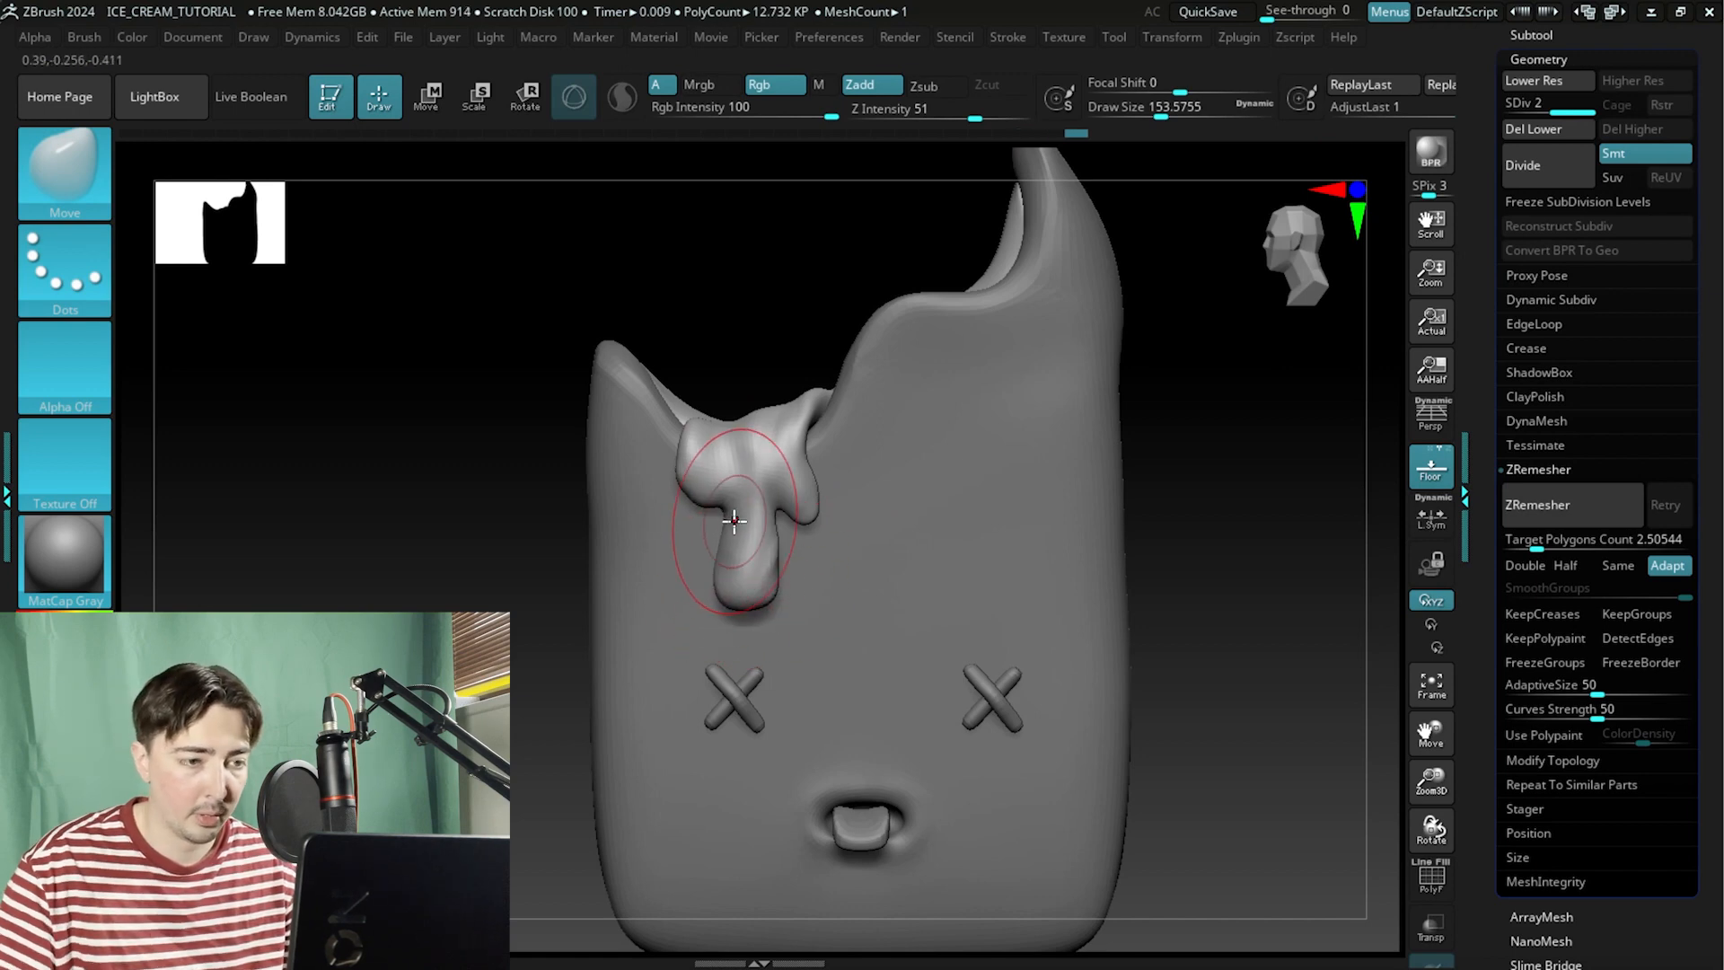
Switch to the reference image to compare the drip's shape, then return to ZBrush.
key(alt+Tab)
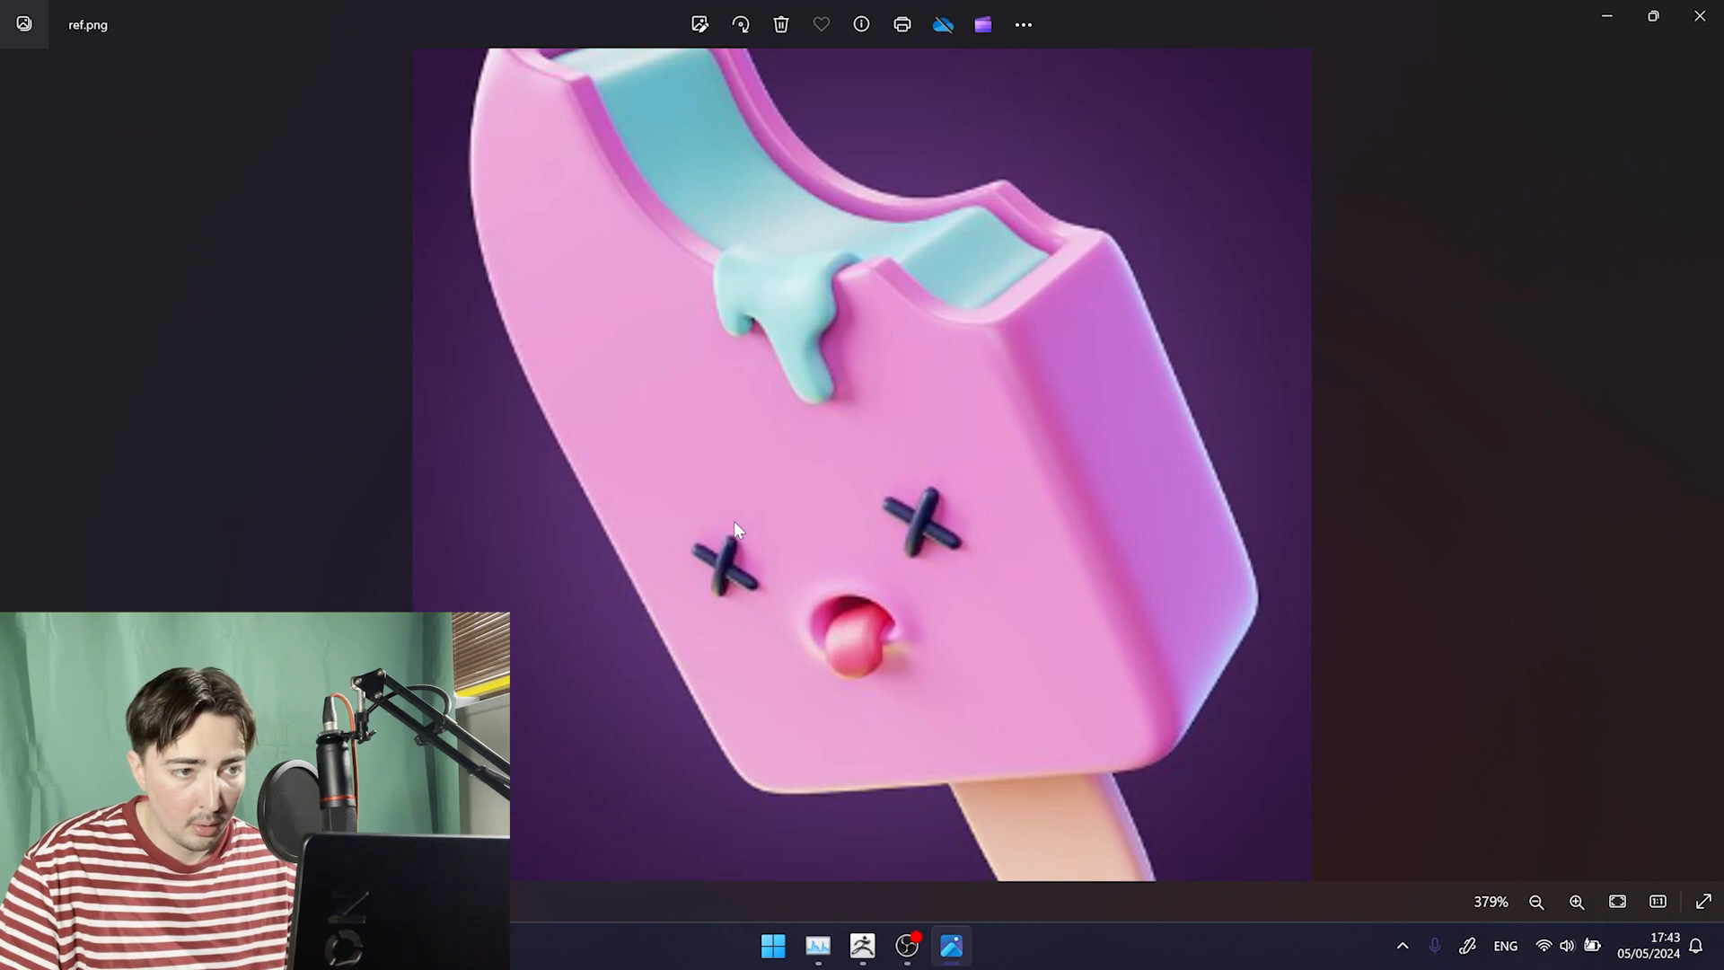
key(alt+Tab)
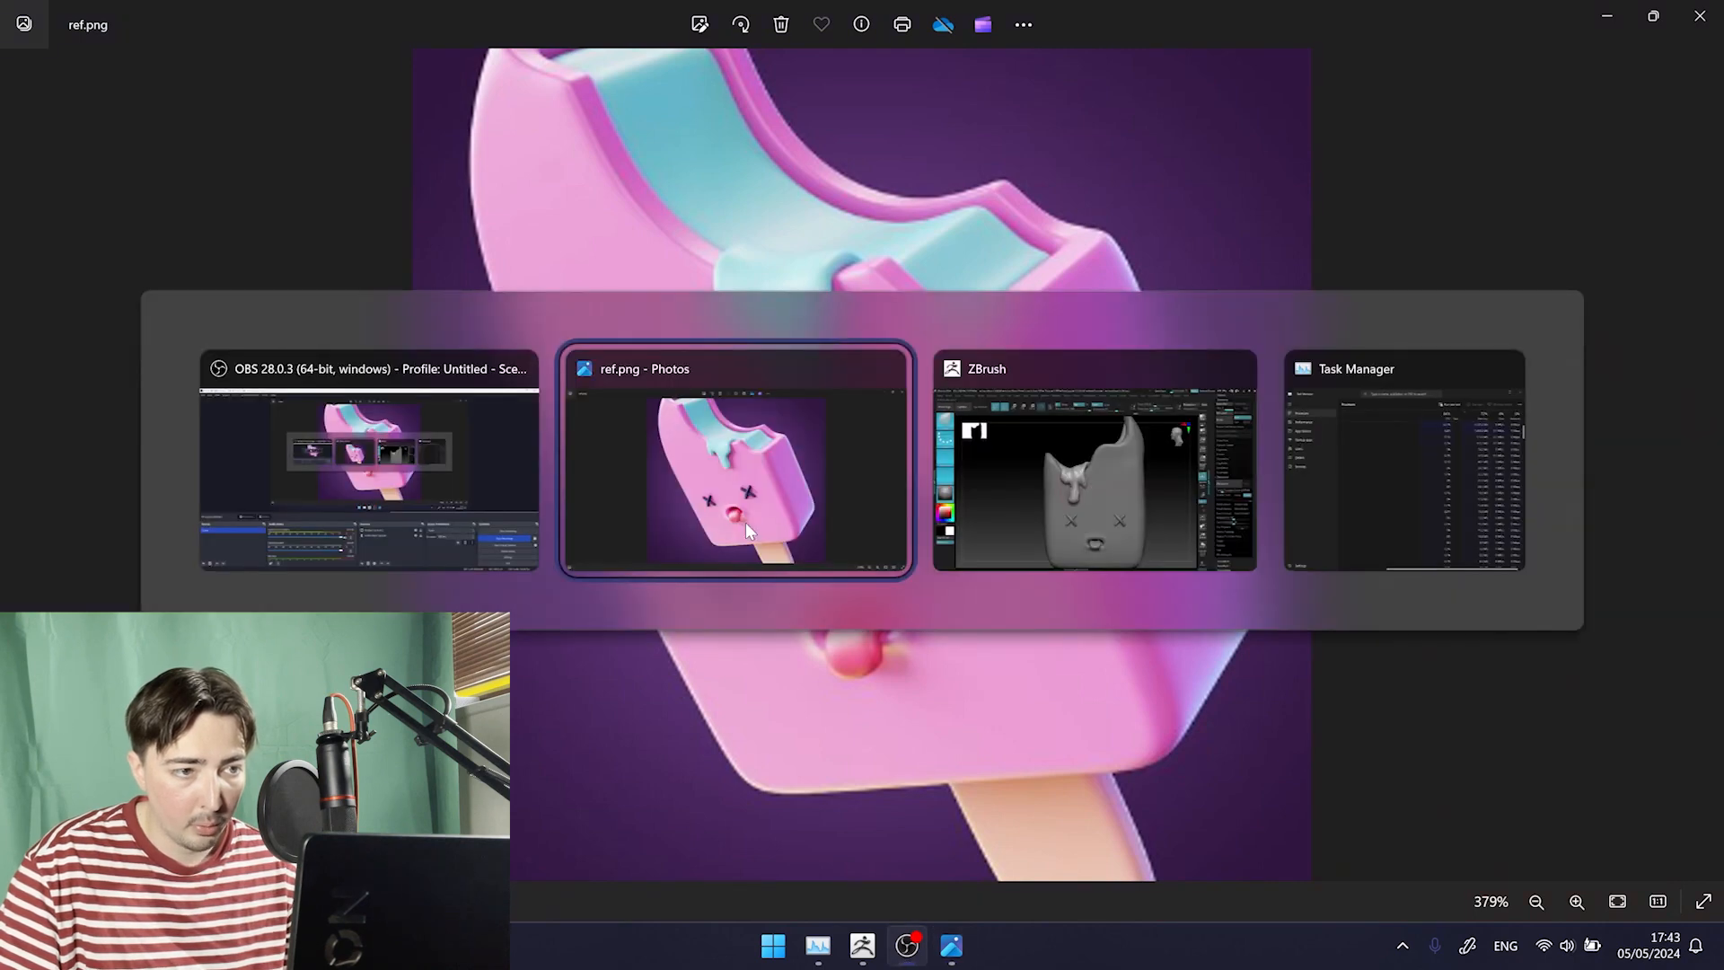
key(alt+Tab)
key(alt+Tab)
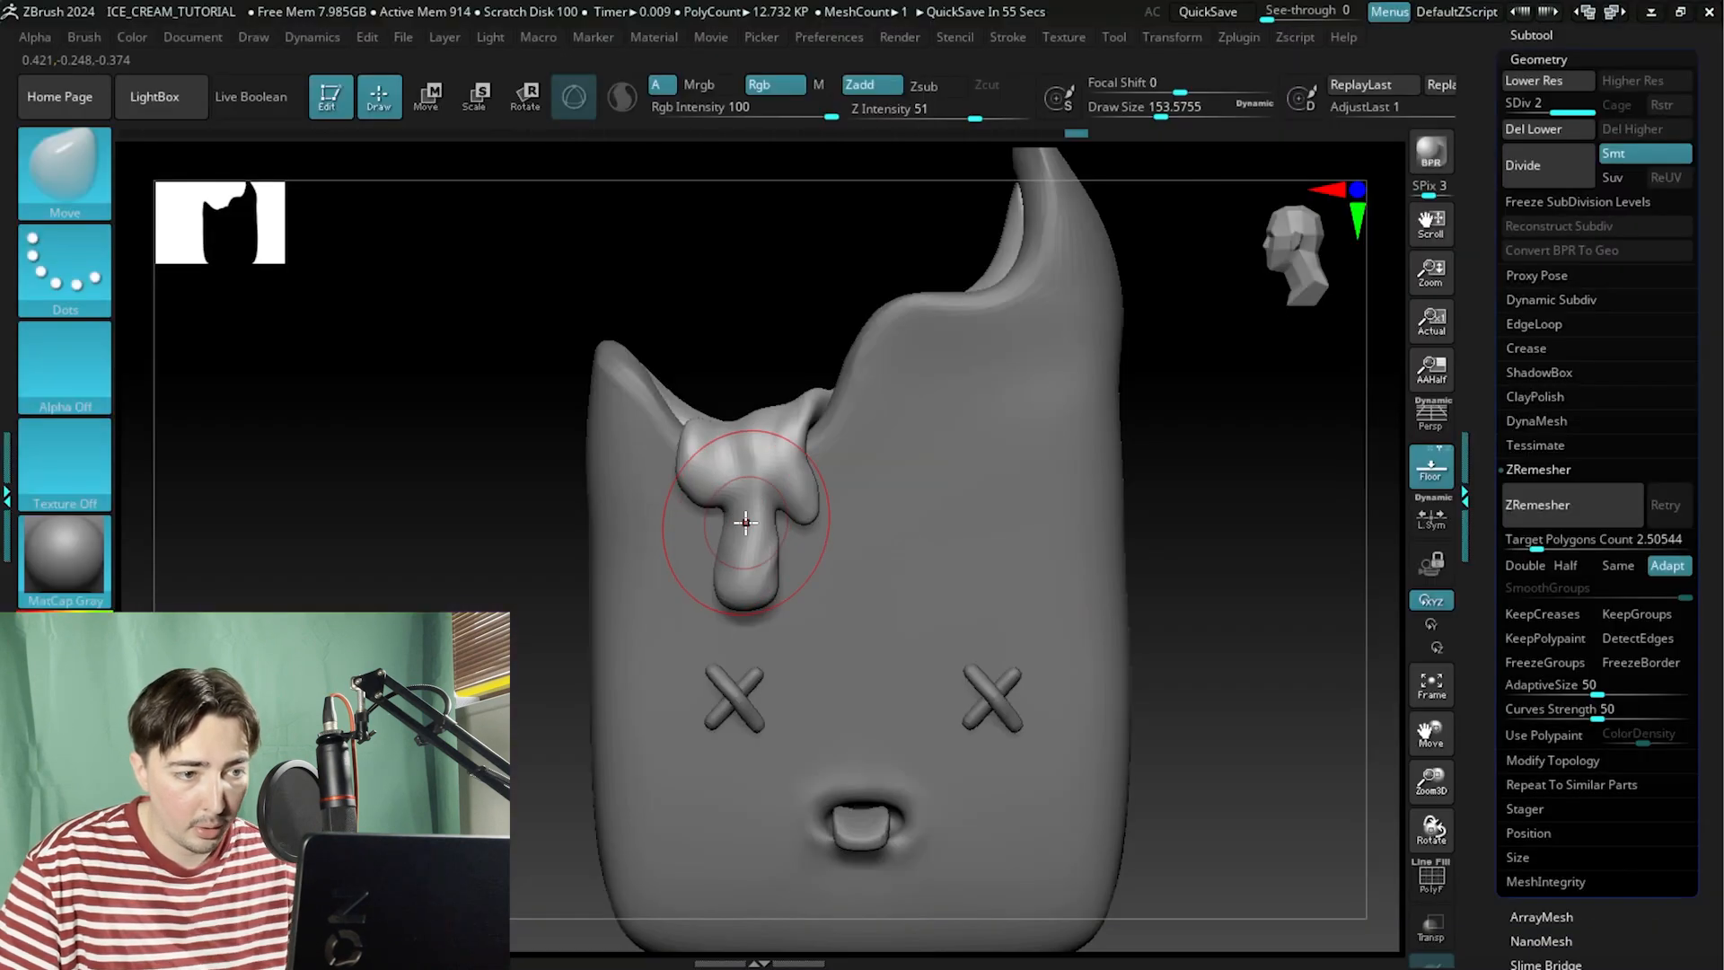
Reduce the Move brush to about 90 draw size and nudge the drip's lobes and tip to match the reference.
mouse_move(431, 482)
mouse_down()
mouse_move(504, 504)
mouse_move(324, 467)
mouse_move(417, 485)
mouse_up()
key(space)
drag(662, 484, 640, 491)
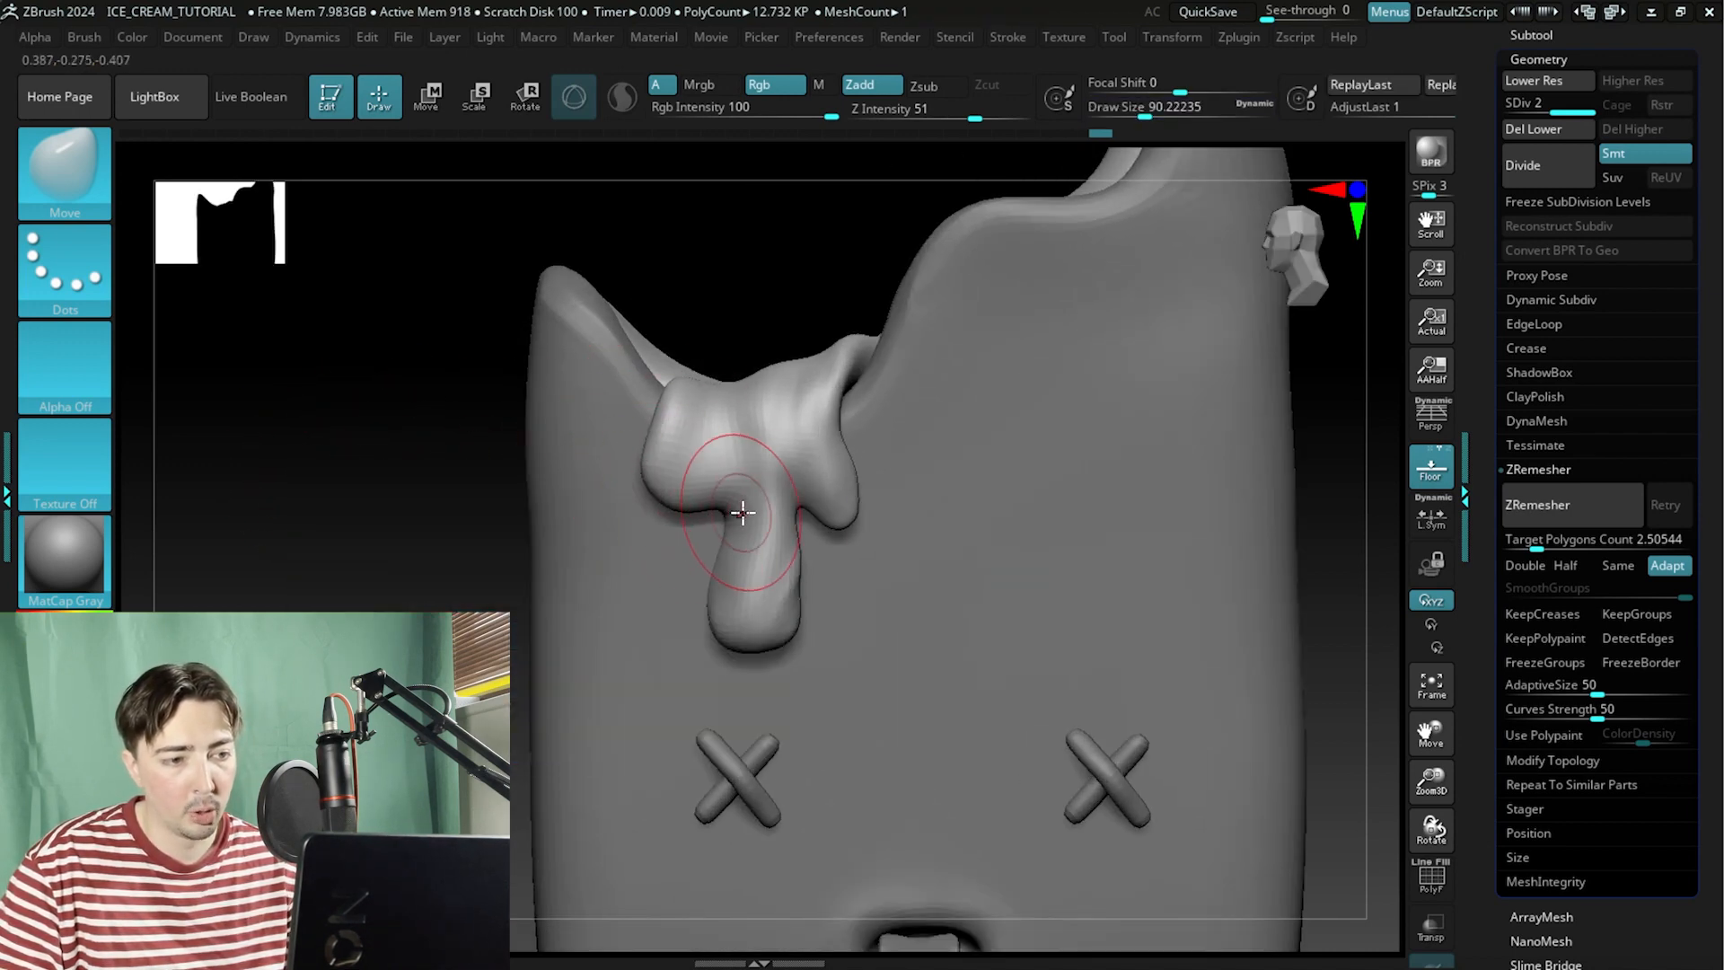
drag(796, 513, 781, 512)
mouse_move(796, 602)
mouse_down()
mouse_move(797, 569)
mouse_move(757, 539)
mouse_move(777, 517)
mouse_move(729, 517)
mouse_move(782, 500)
mouse_up()
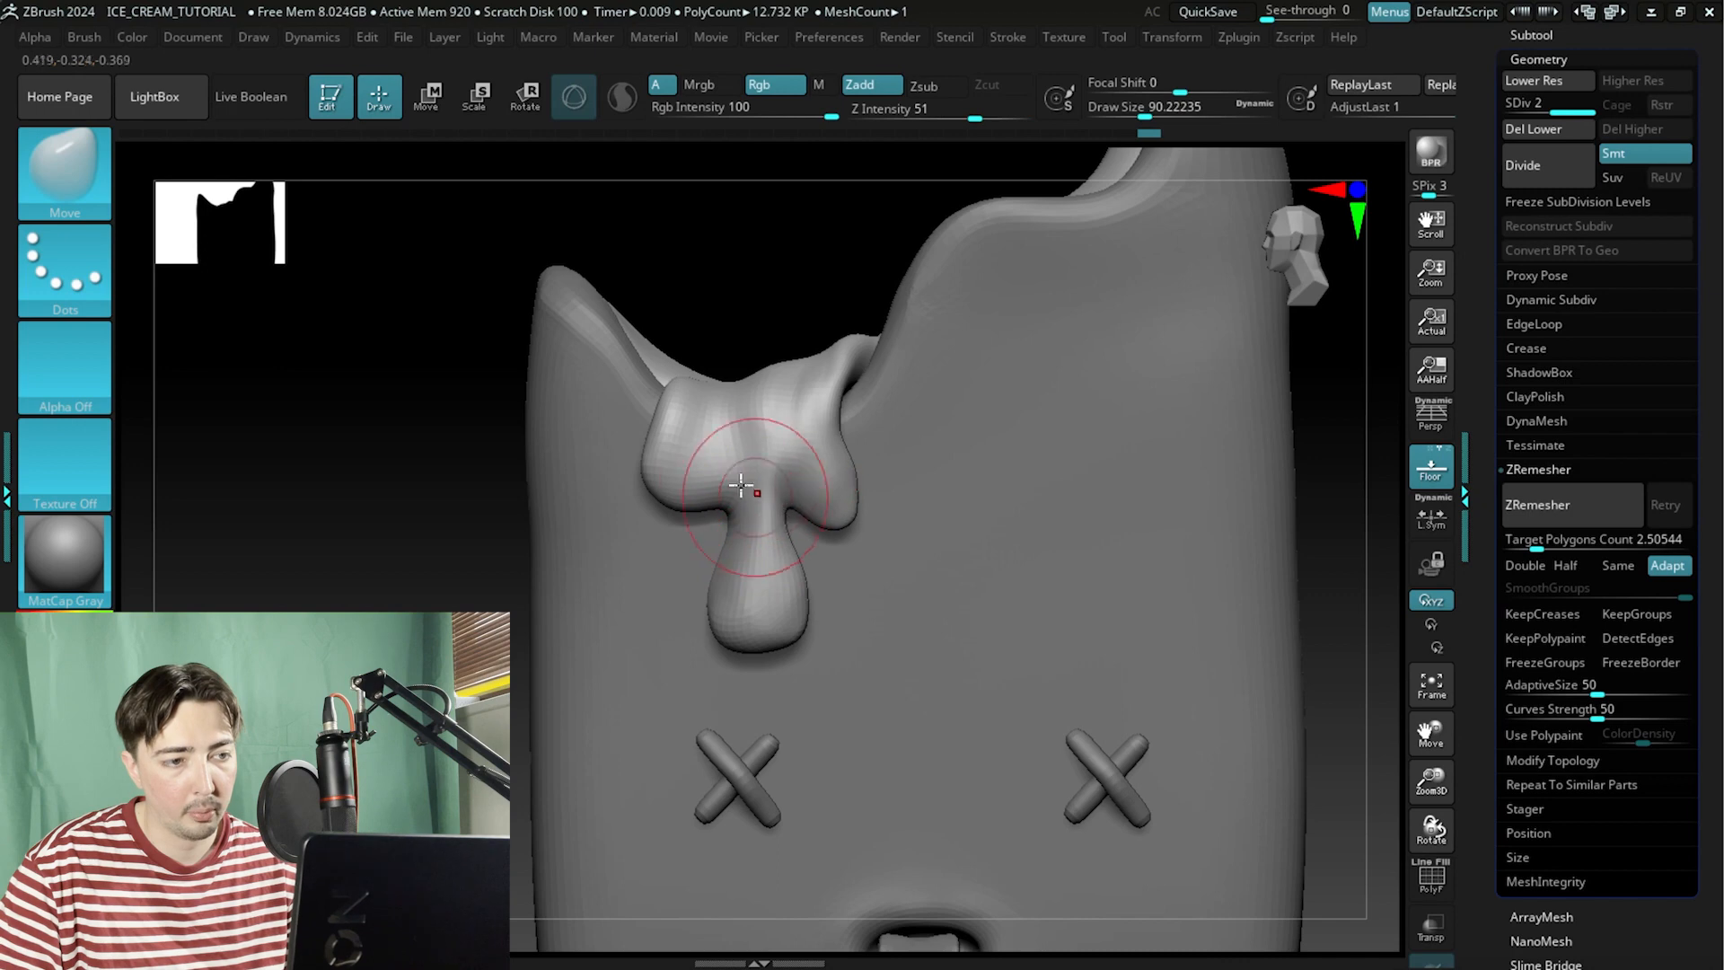
Frame the model, switch to the Inflate brush and inflate the upper left edge of the drip.
key(f)
mouse_move(263, 342)
mouse_down()
mouse_move(493, 409)
mouse_move(451, 447)
mouse_move(500, 509)
mouse_move(496, 416)
mouse_move(497, 447)
mouse_move(536, 404)
mouse_move(448, 418)
mouse_up()
click(68, 191)
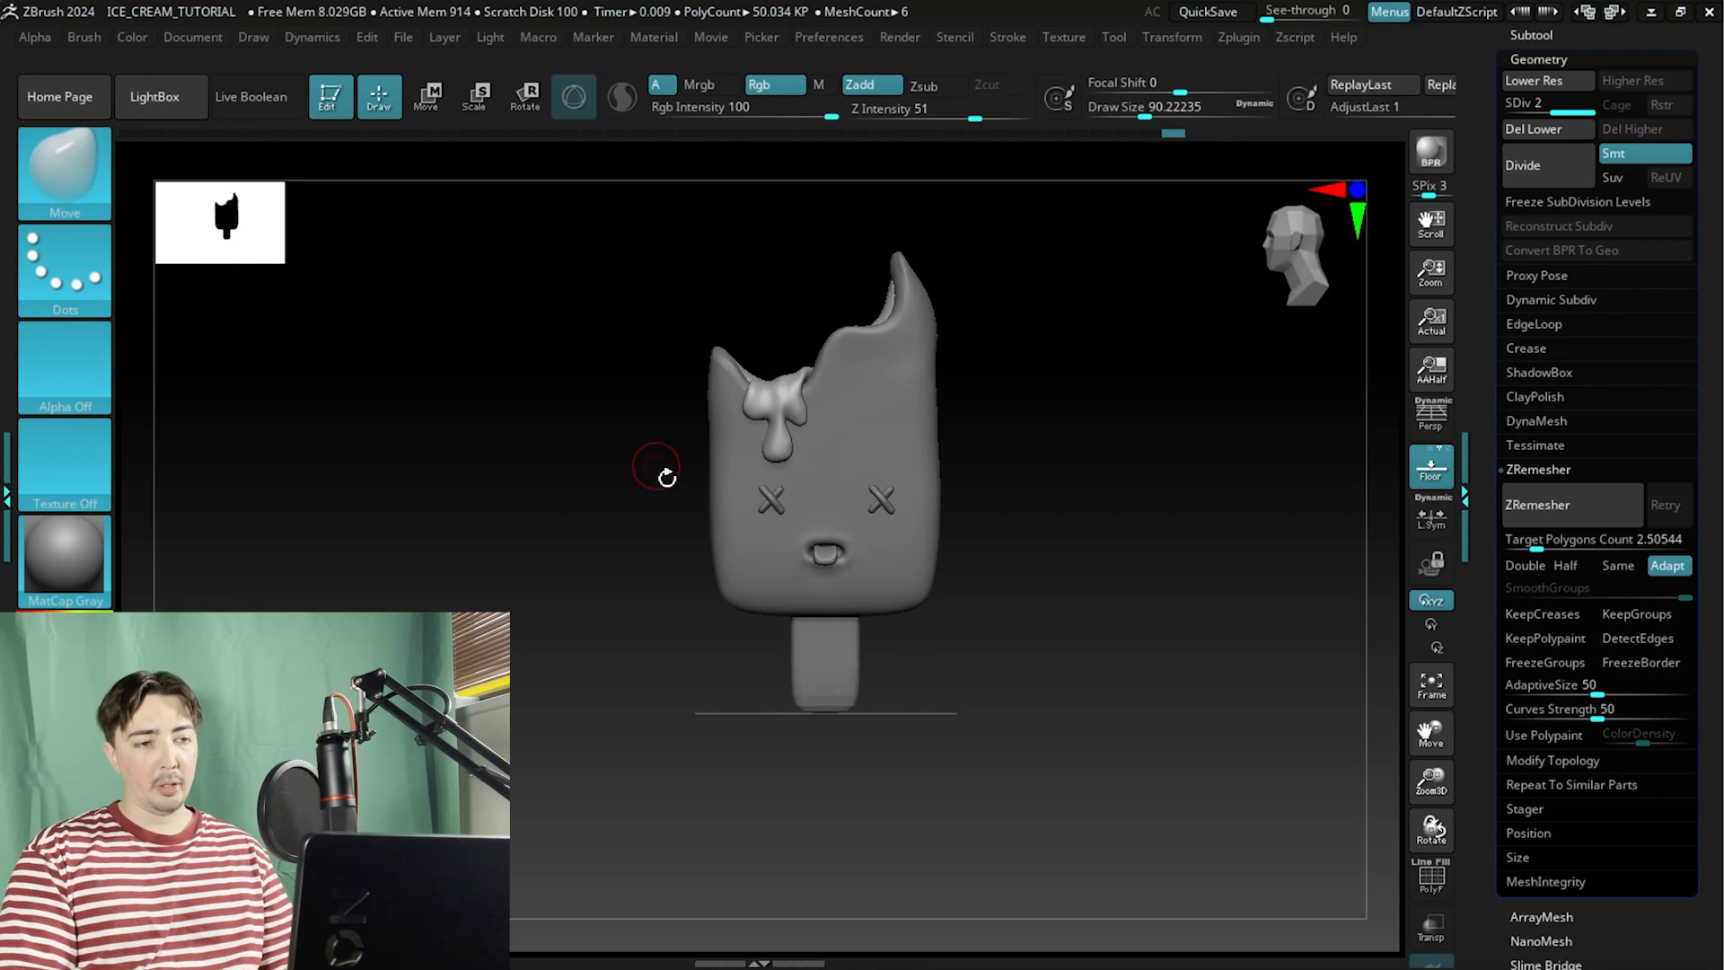
click(45, 184)
key(i)
click(675, 566)
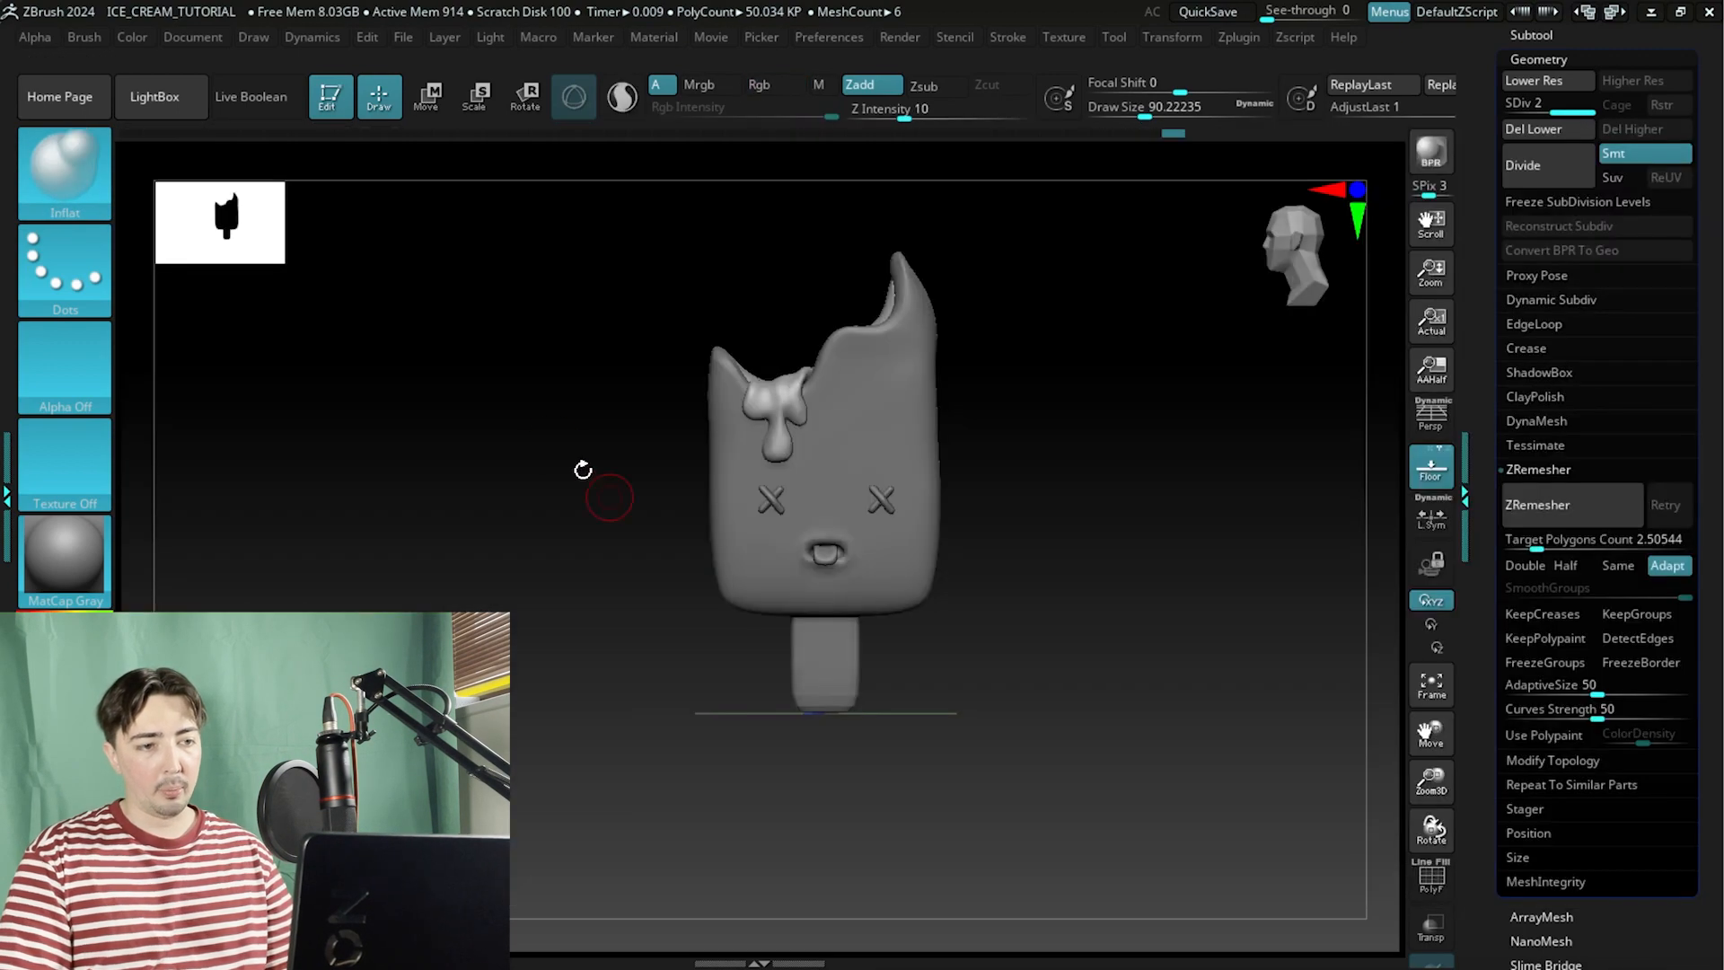
mouse_move(581, 469)
alt+mouse_down()
mouse_move(523, 442)
mouse_move(551, 496)
alt+mouse_up()
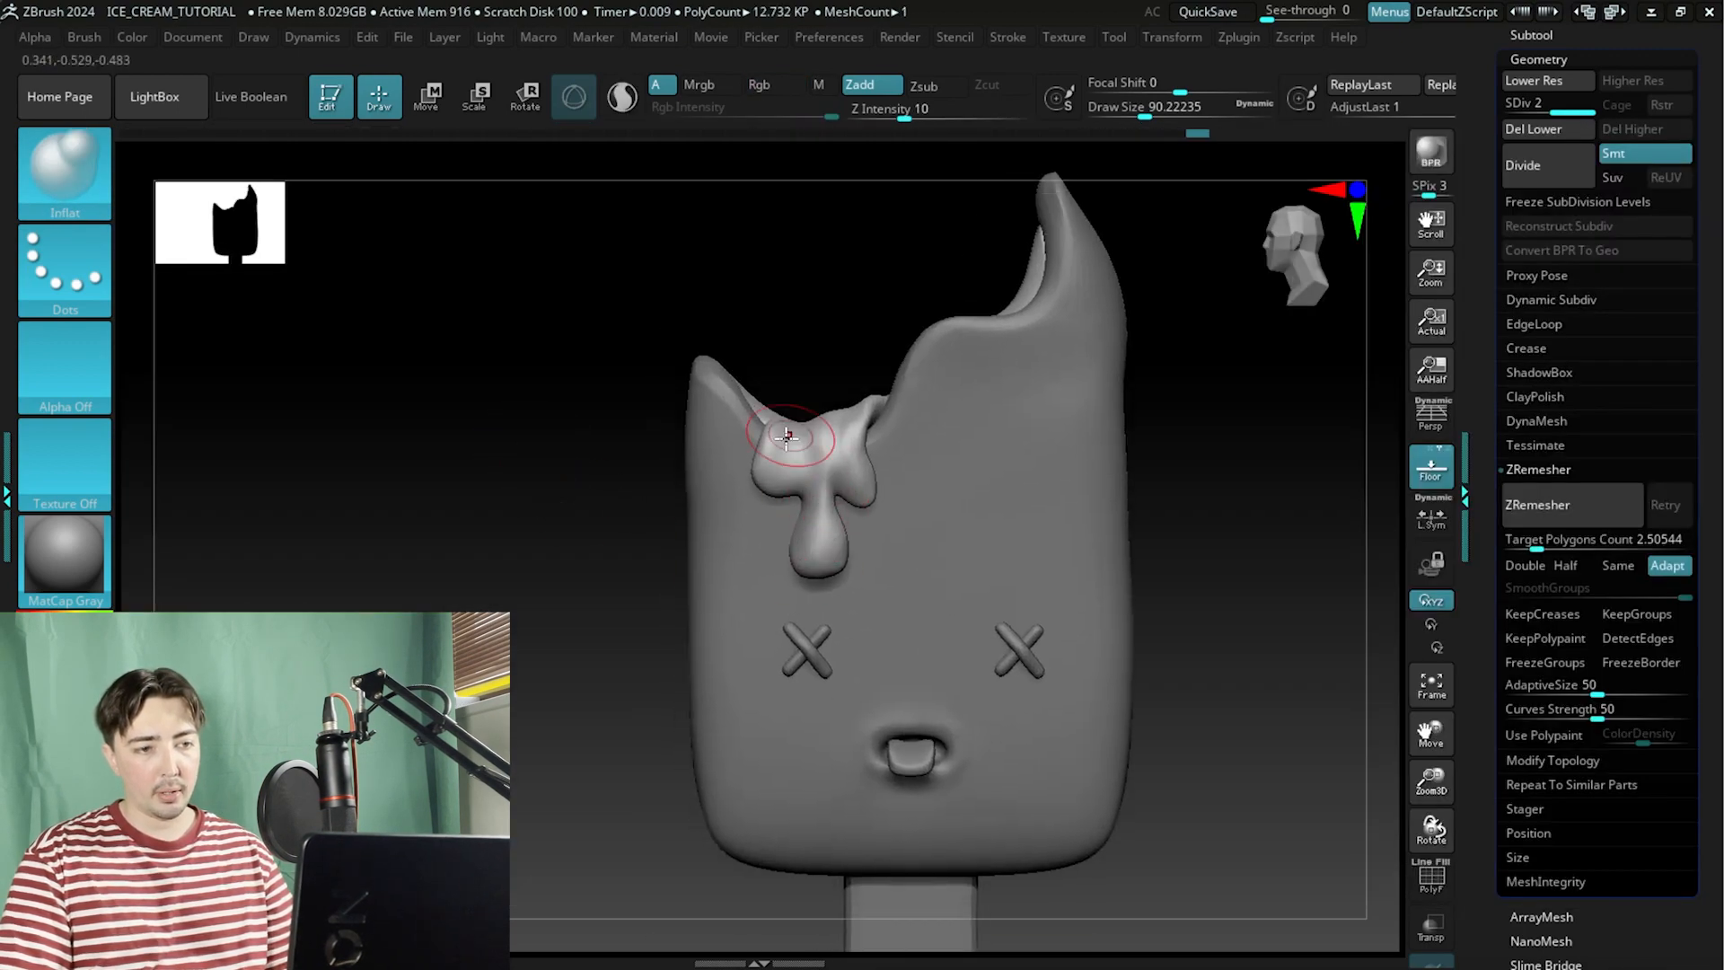
mouse_move(675, 417)
mouse_down()
mouse_move(550, 482)
mouse_move(547, 408)
mouse_move(523, 503)
mouse_move(466, 493)
mouse_move(519, 560)
mouse_move(461, 508)
mouse_move(428, 390)
mouse_up()
Build up the rim around the mouth with ClayBuildup at about 33 draw size on the body subtool, then smooth it.
click(51, 173)
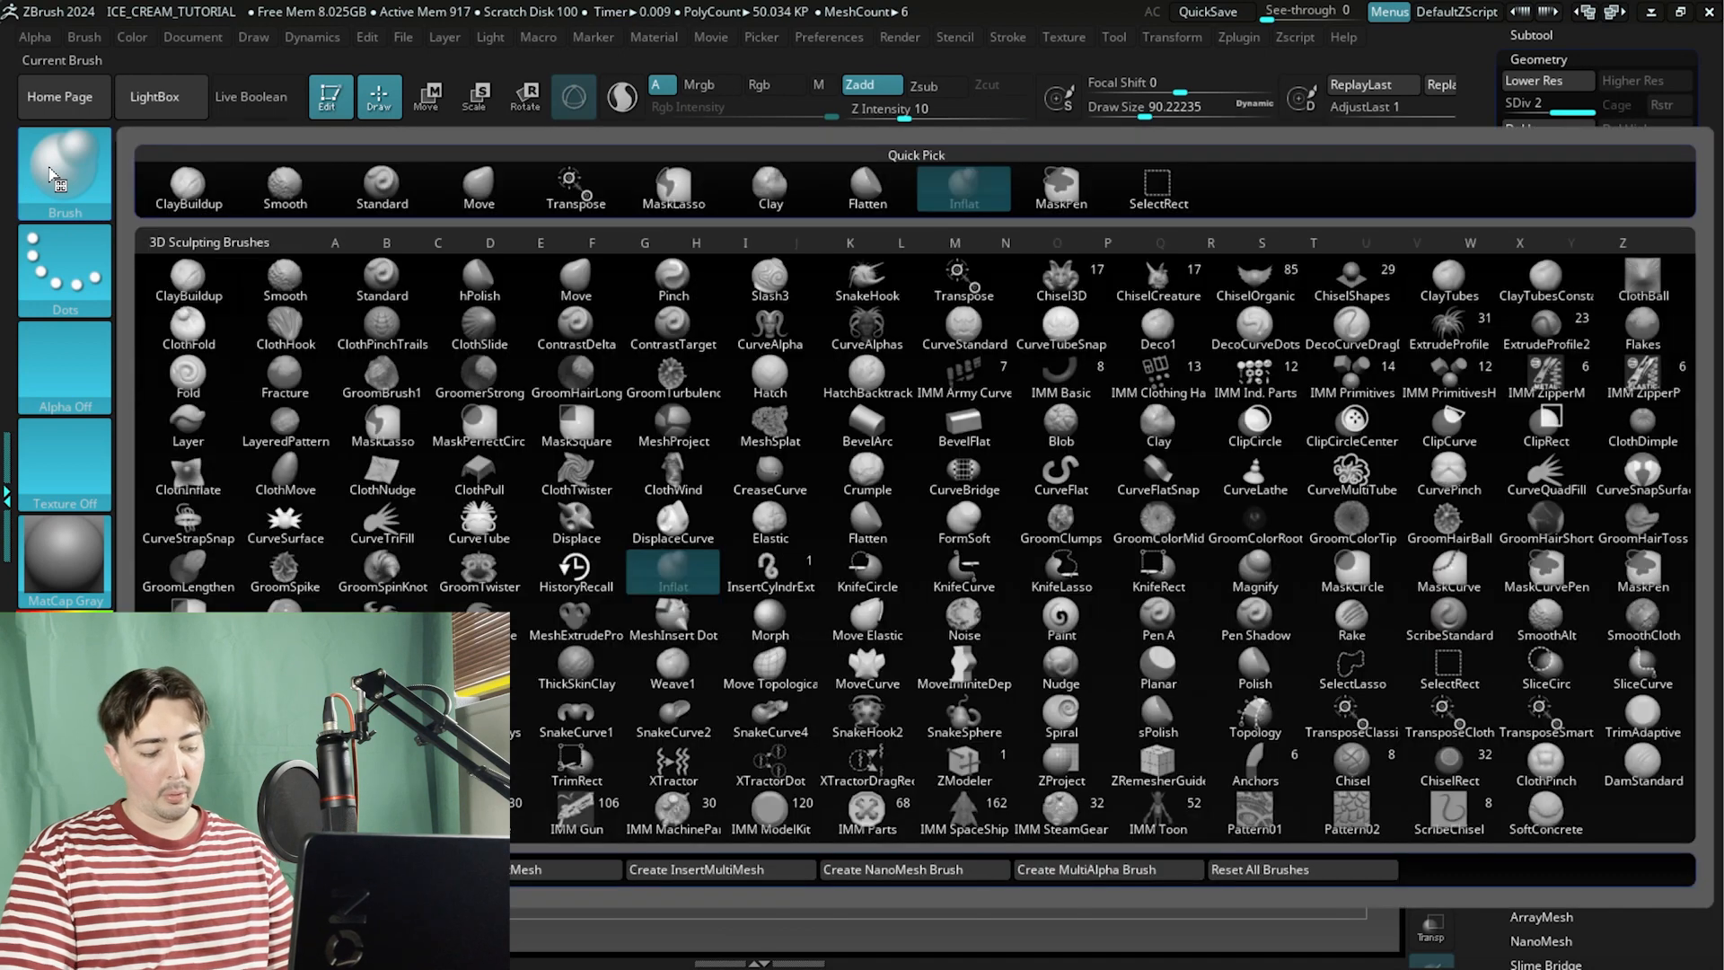
key(c)
key(b)
mouse_move(473, 602)
alt+mouse_down()
mouse_move(470, 485)
mouse_move(422, 600)
alt+mouse_up()
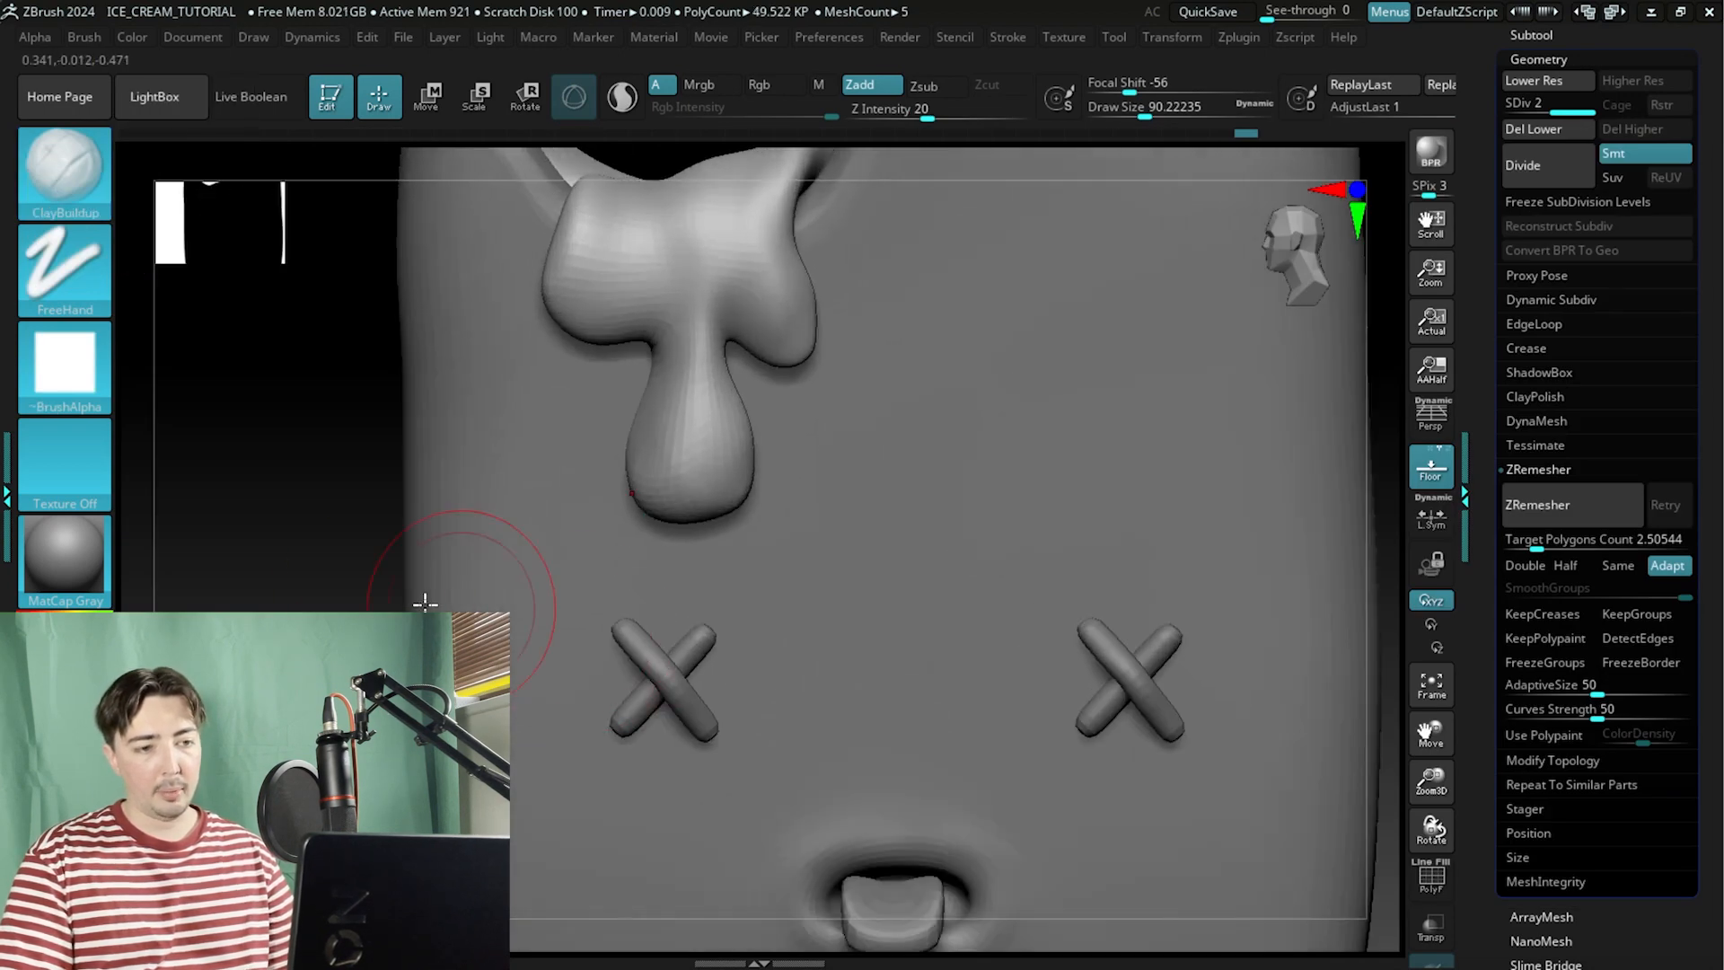
mouse_move(338, 737)
alt+mouse_down()
mouse_move(302, 465)
mouse_move(228, 331)
alt+mouse_up()
key(space)
drag(525, 582, 490, 577)
key(space)
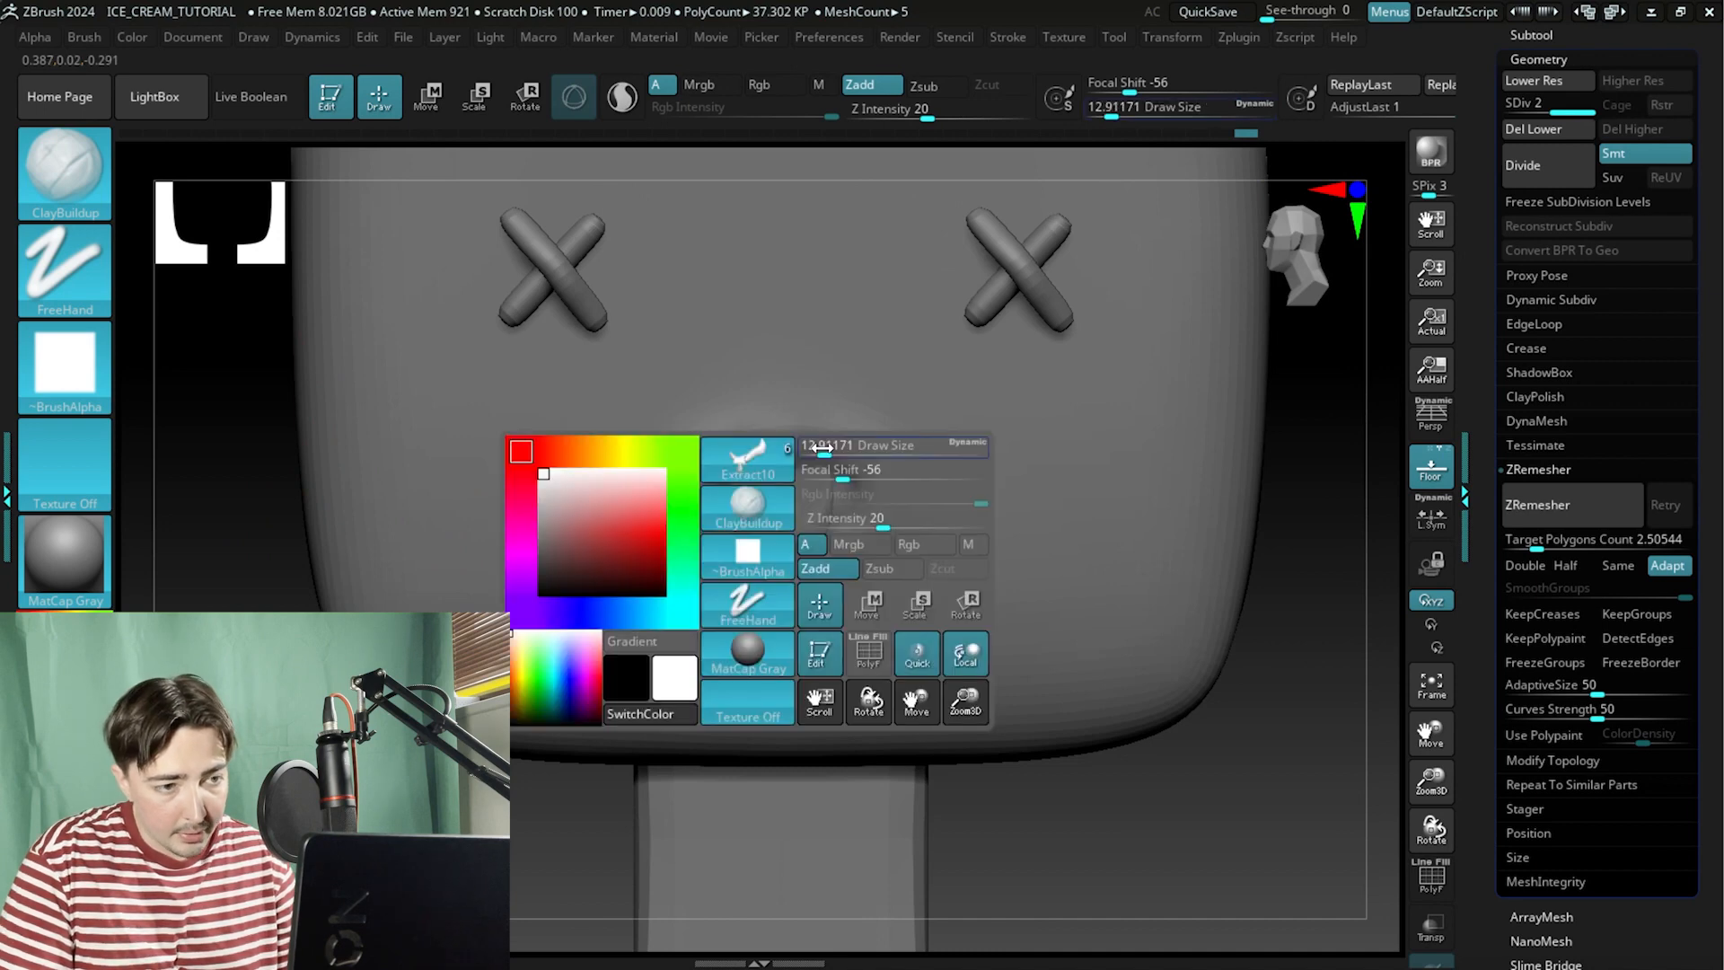
drag(841, 446, 852, 446)
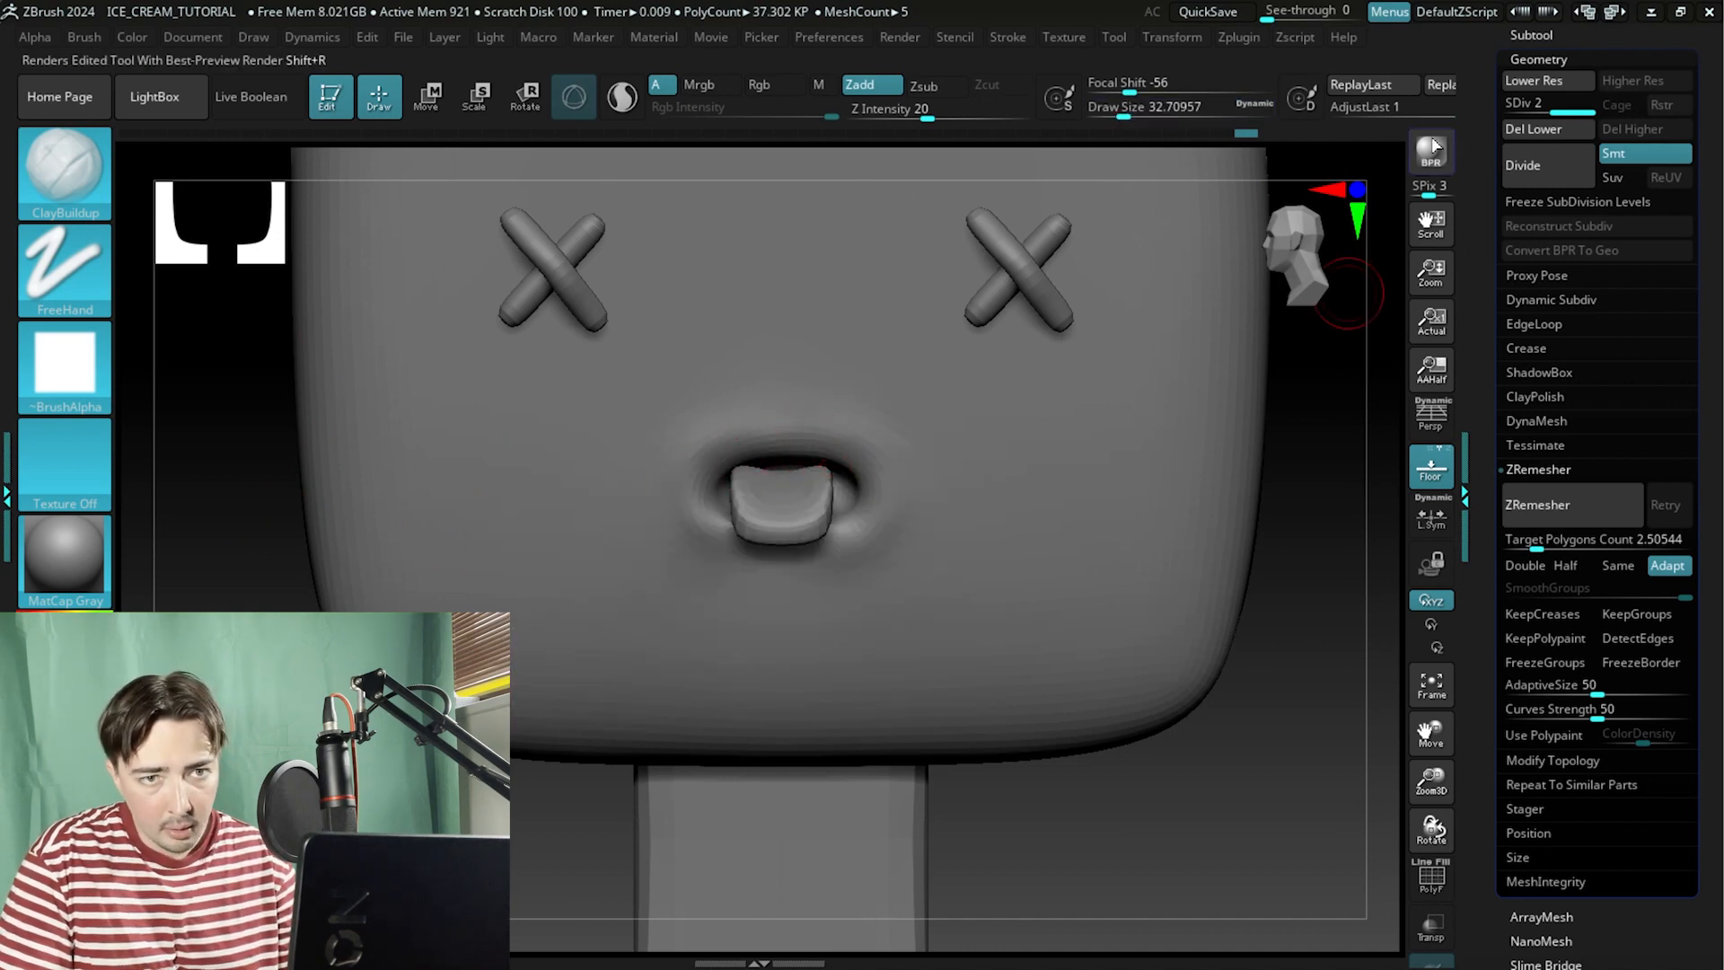
click(1523, 35)
click(1537, 117)
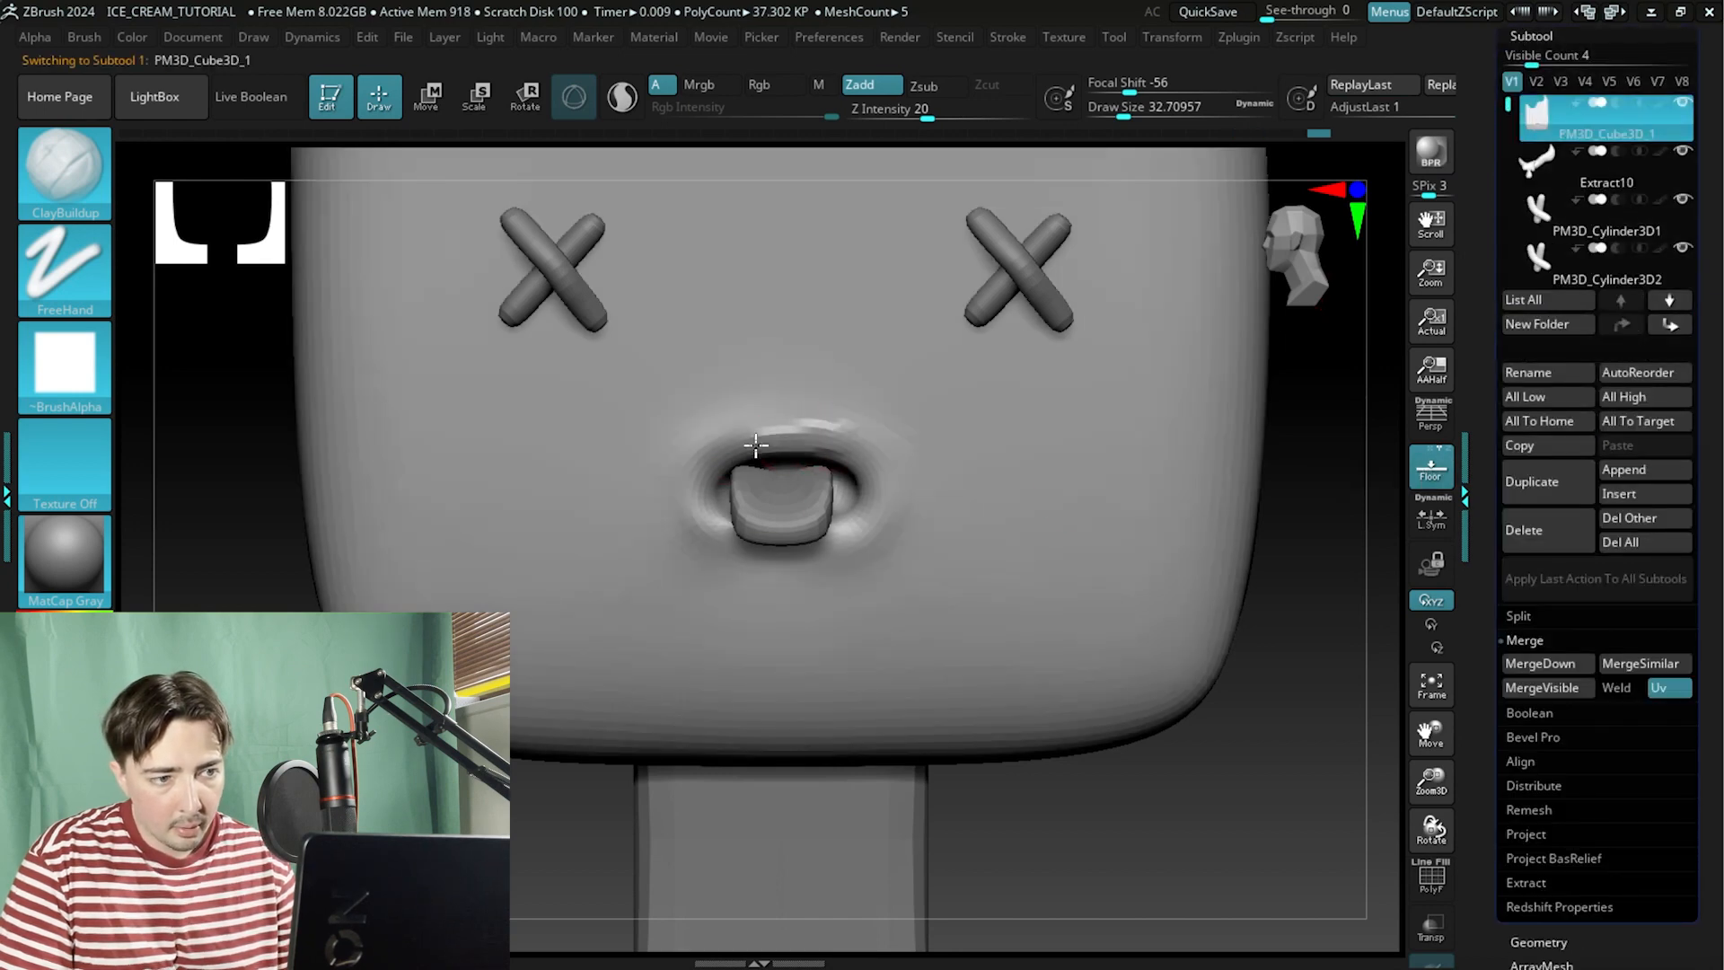
drag(699, 475, 719, 528)
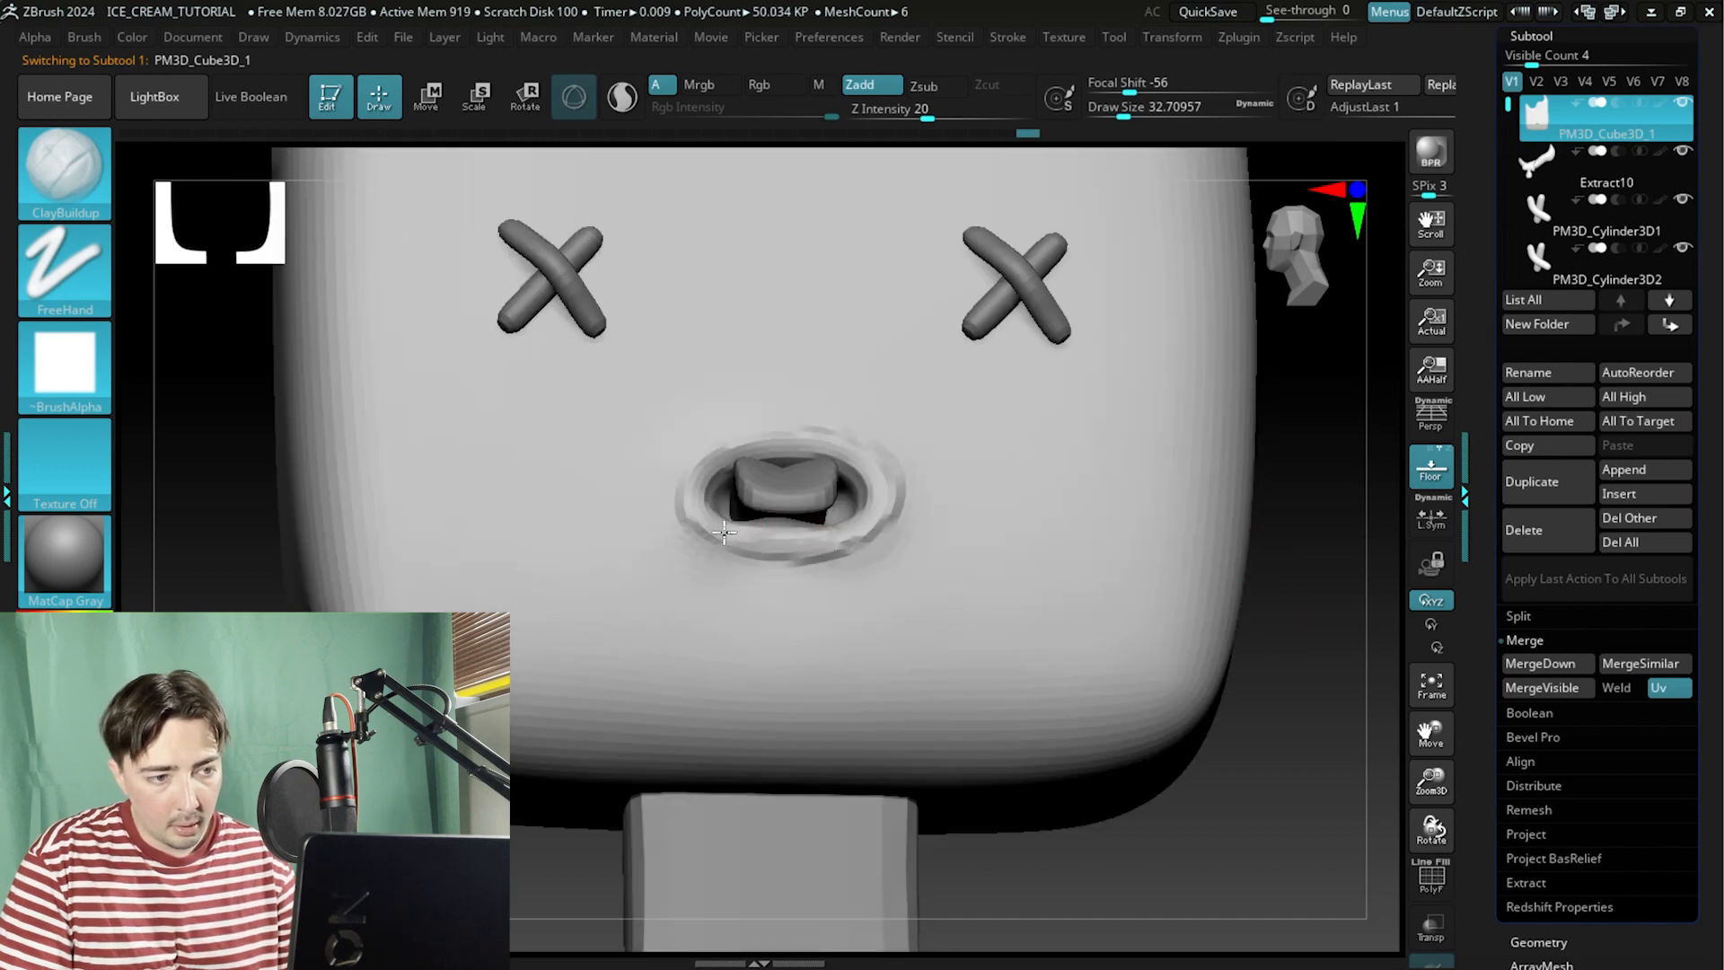
key(shift)
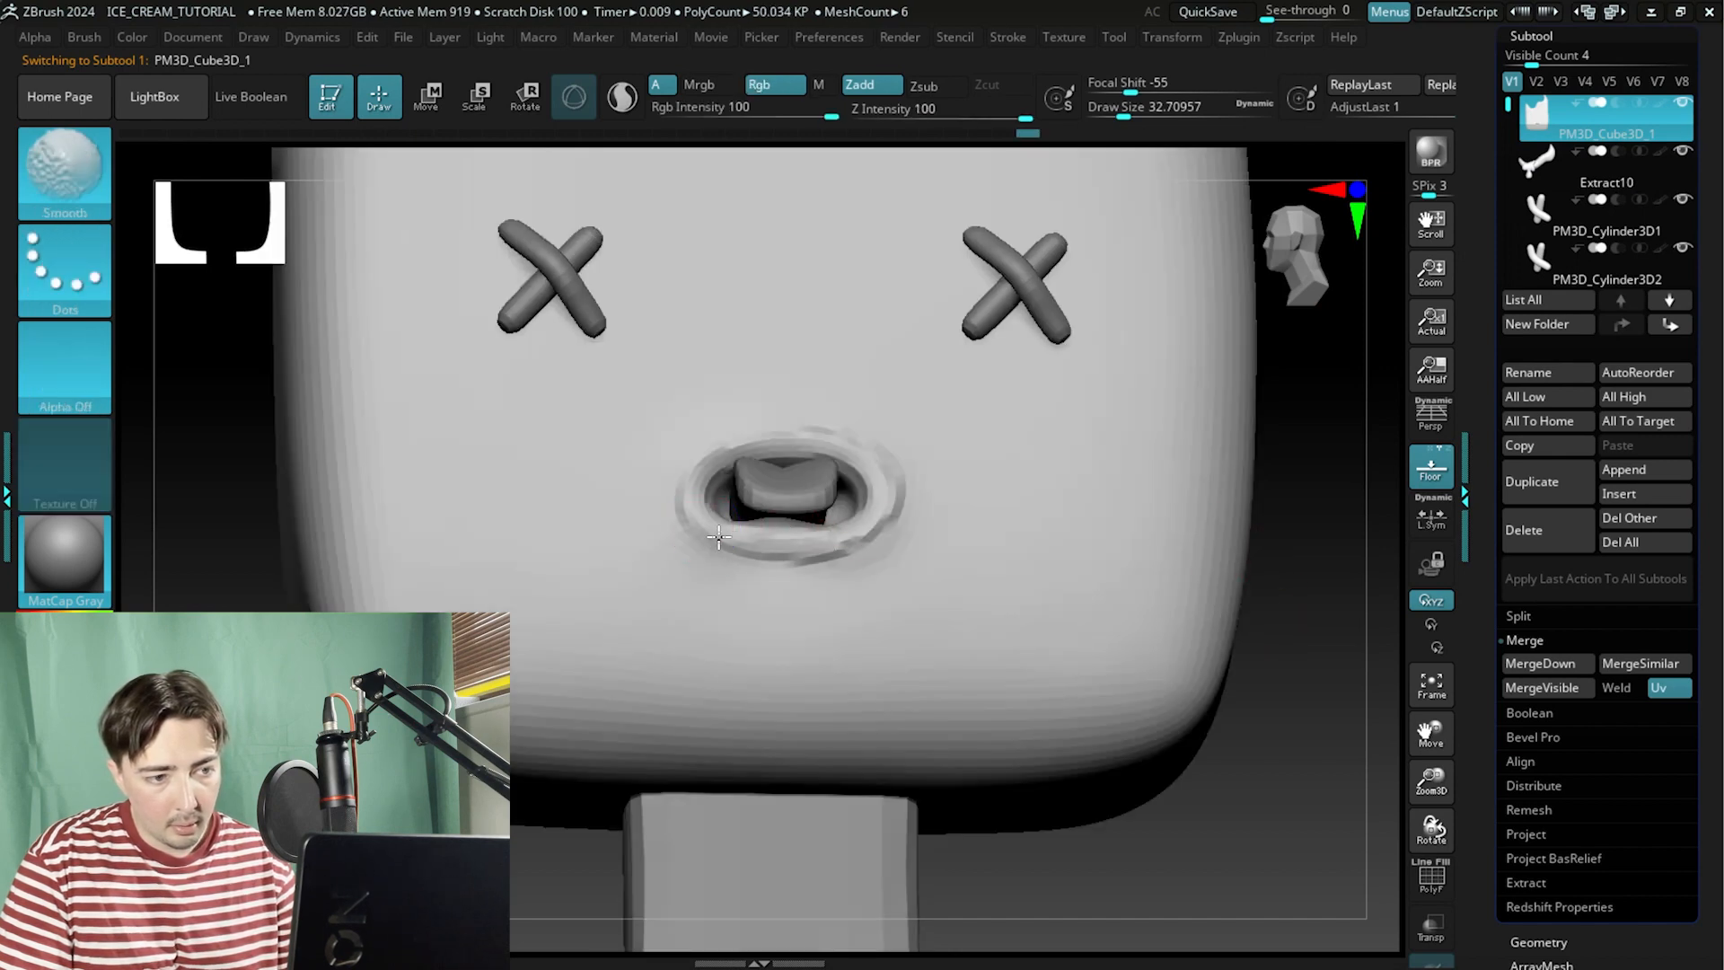
mouse_move(719, 537)
shift+mouse_down()
mouse_move(902, 503)
mouse_move(758, 446)
mouse_move(706, 545)
shift+mouse_up()
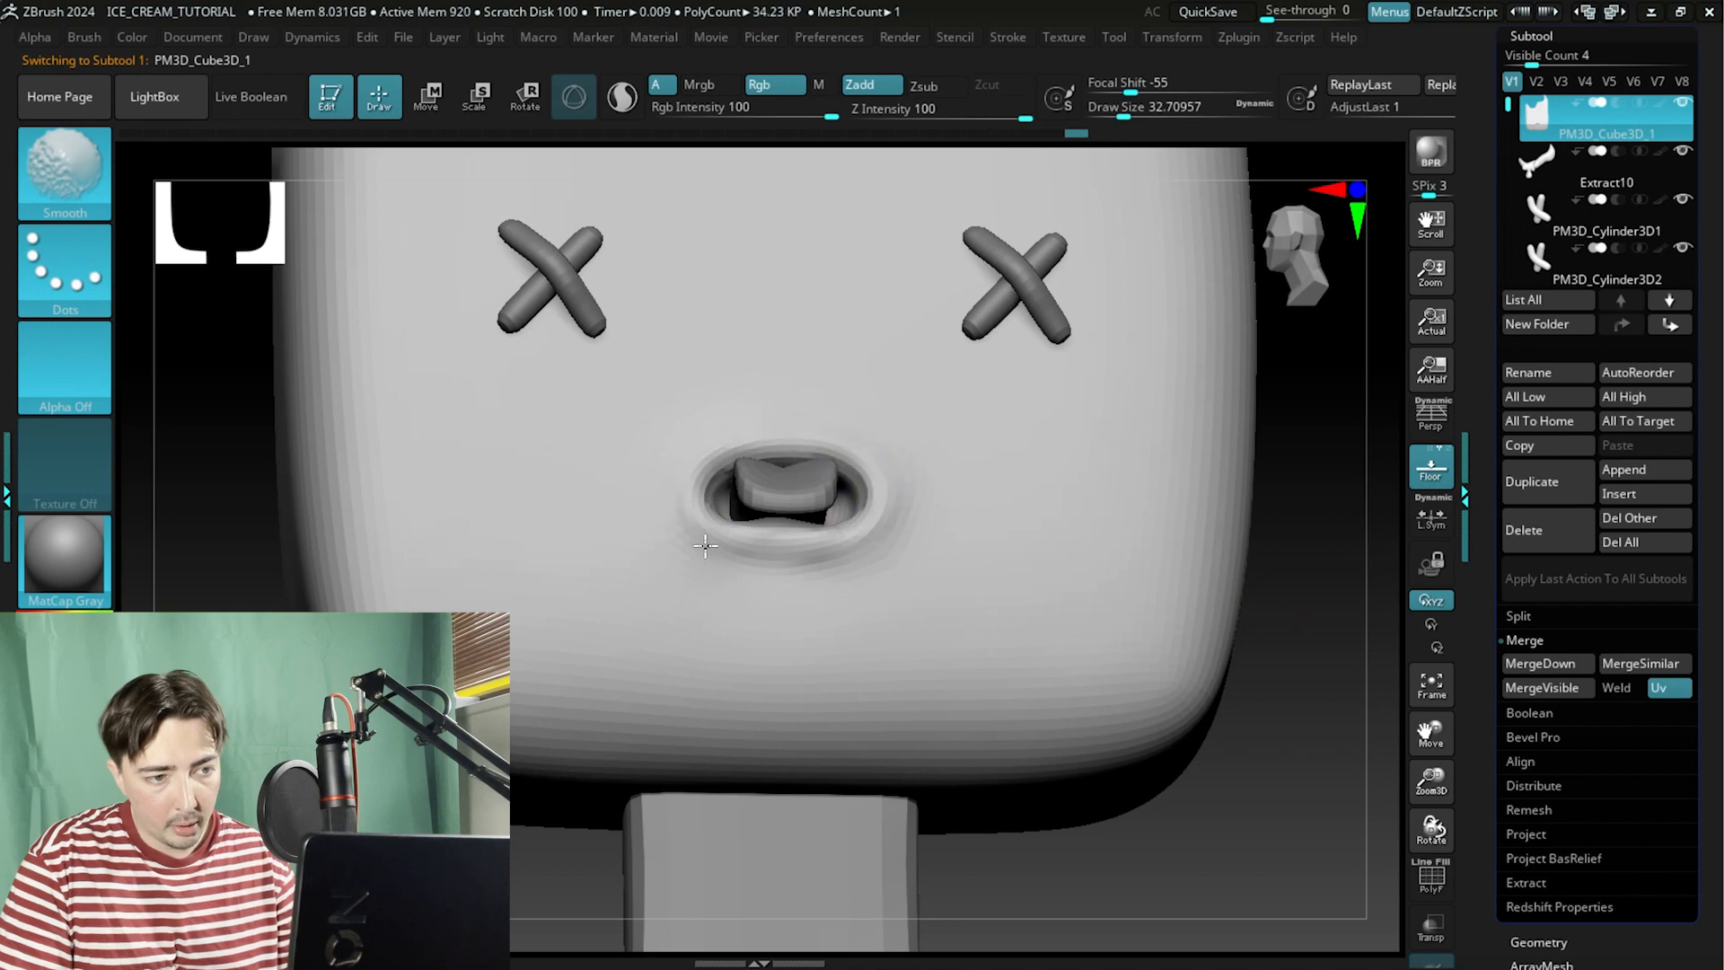
key(space)
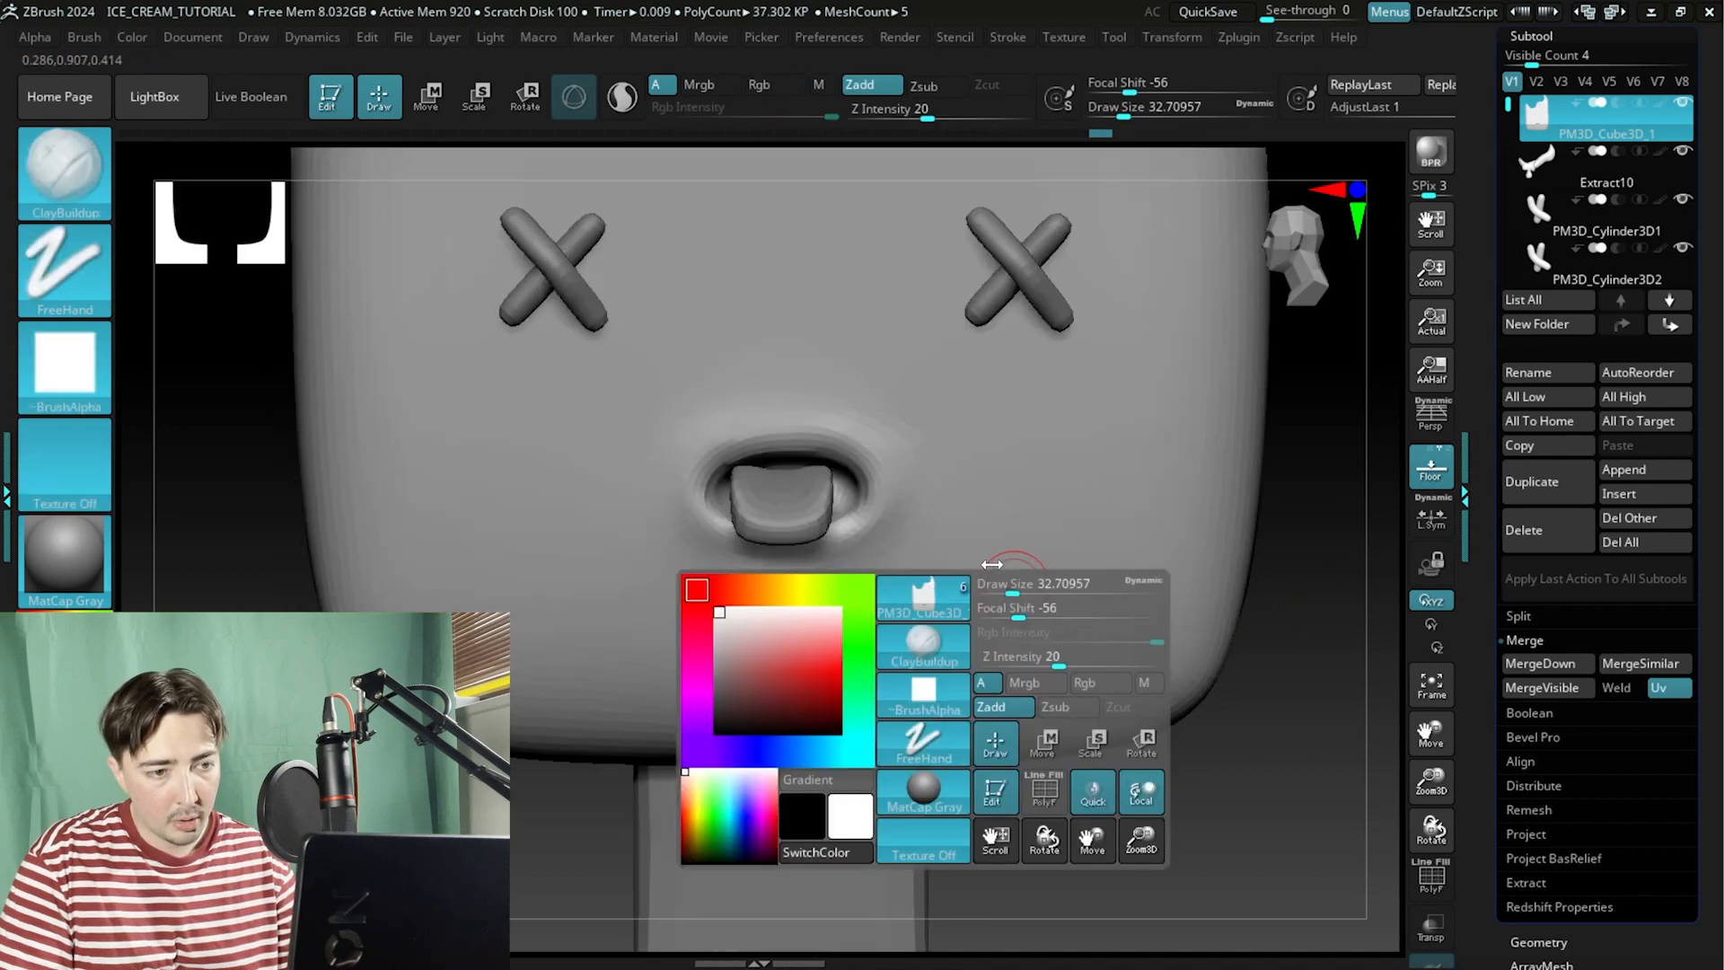
drag(1024, 588, 990, 591)
drag(1488, 796, 1493, 712)
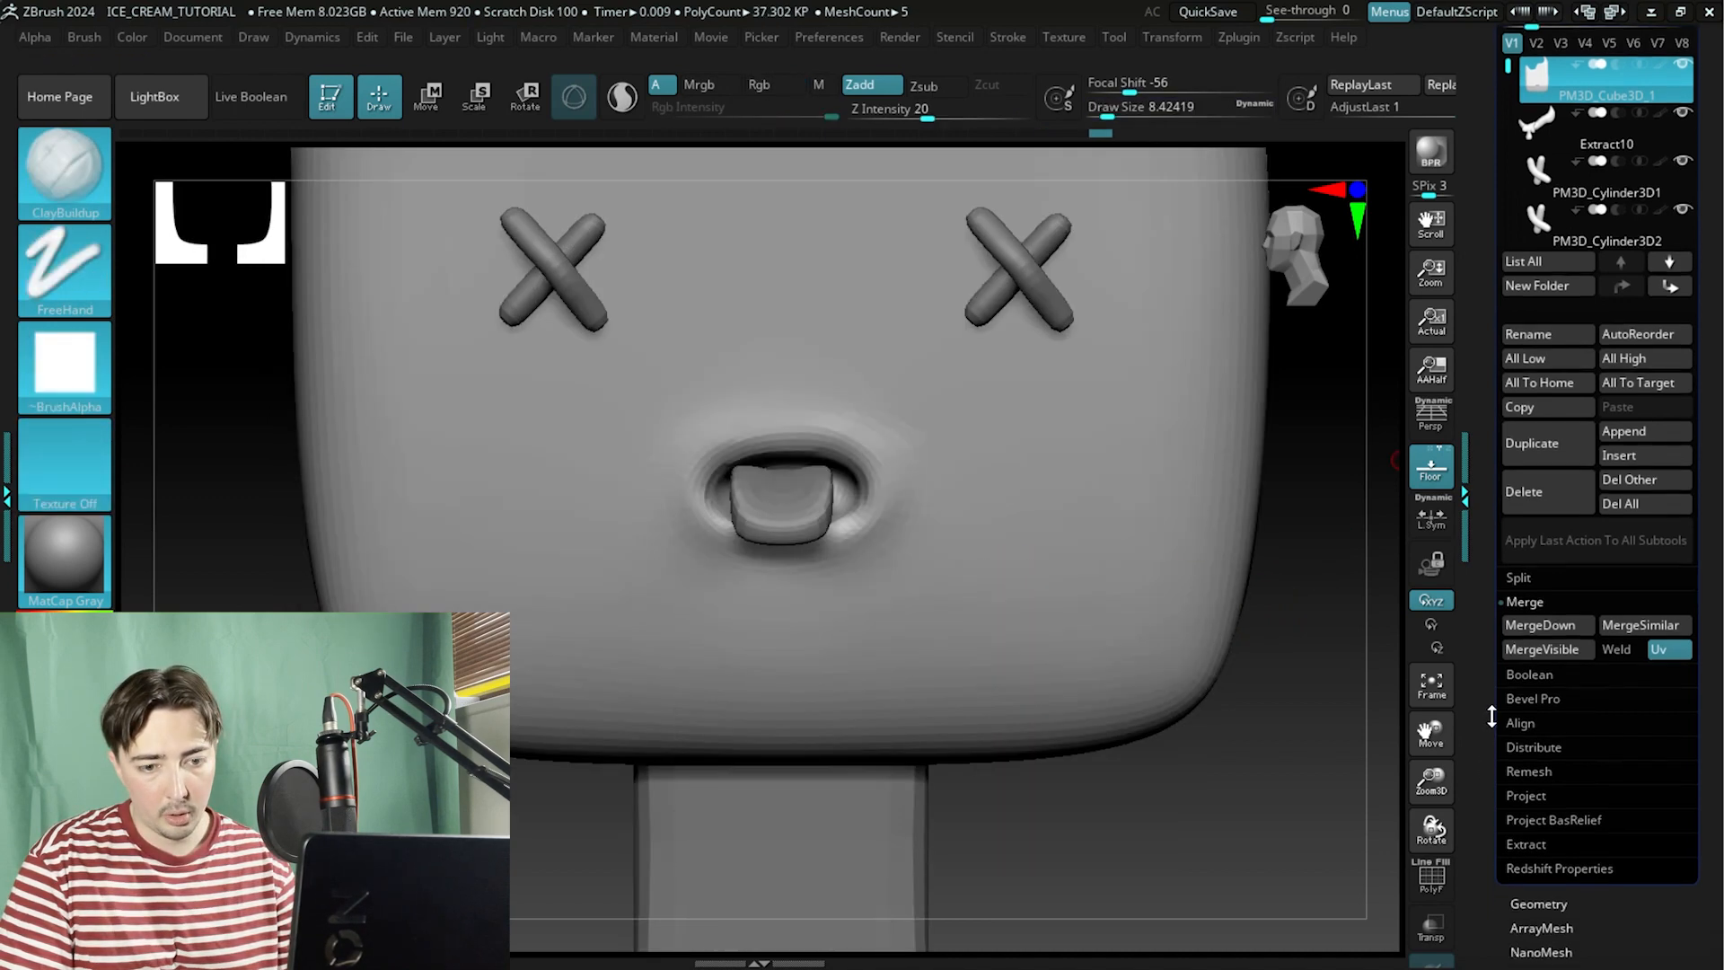
Delete the body subtool's lower subdivision levels and reopen the subtool list.
click(1531, 851)
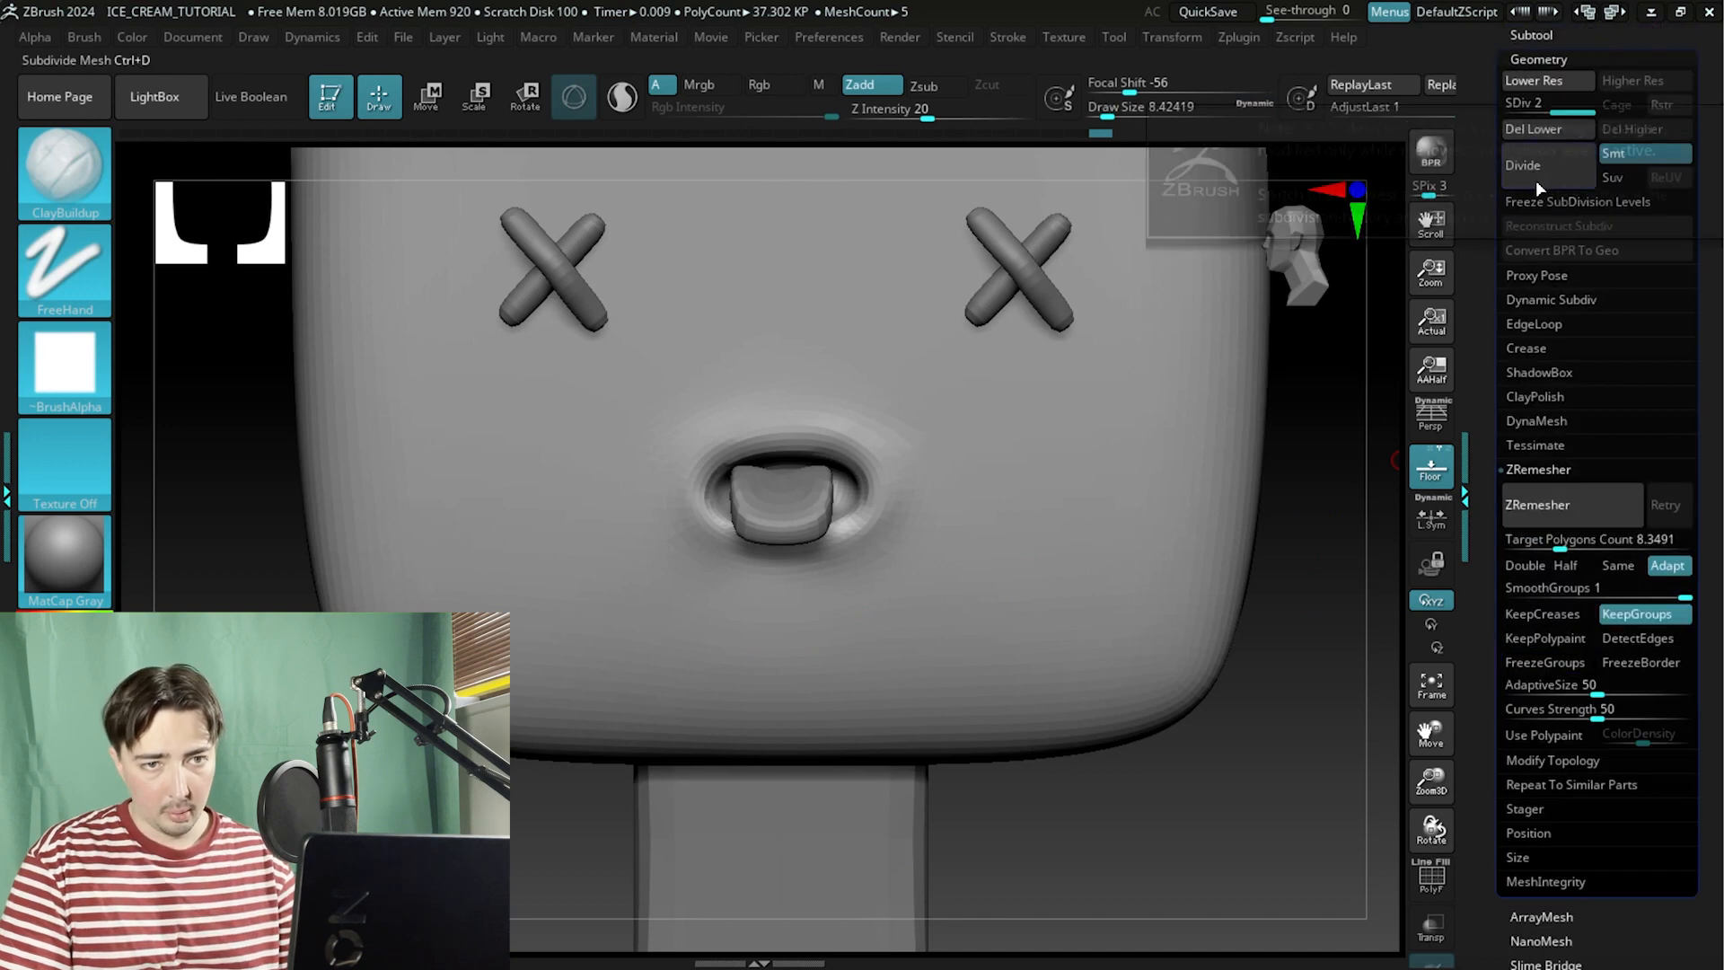
click(1536, 180)
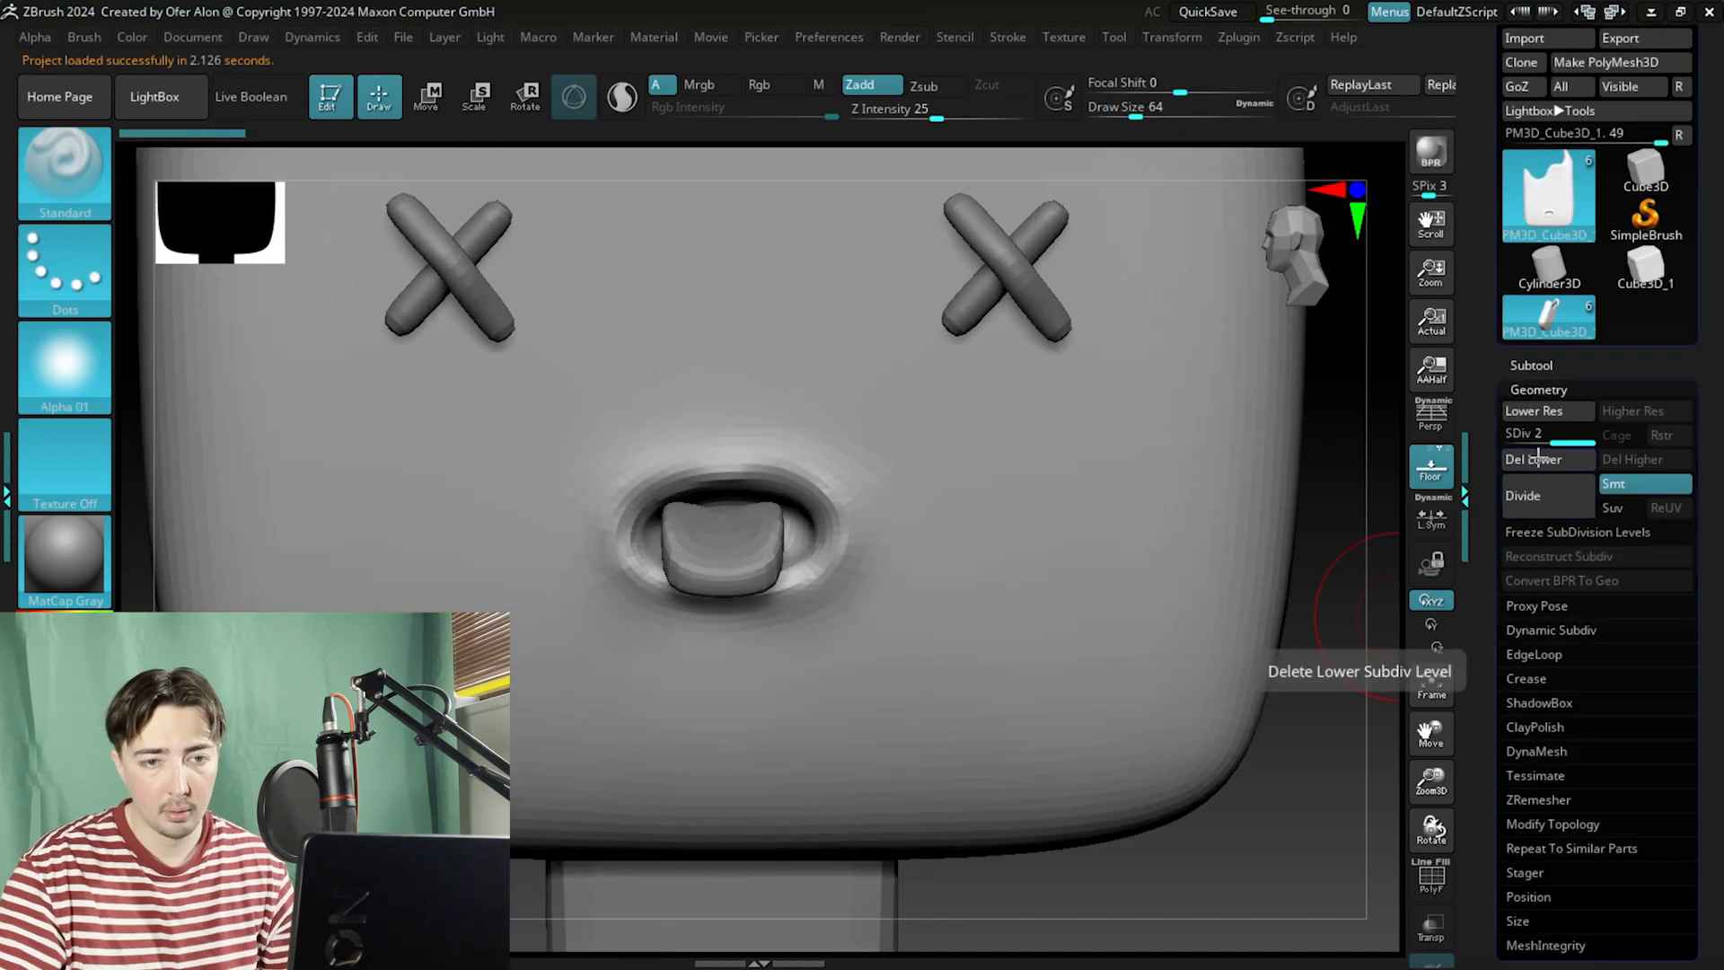
key(ctrl)
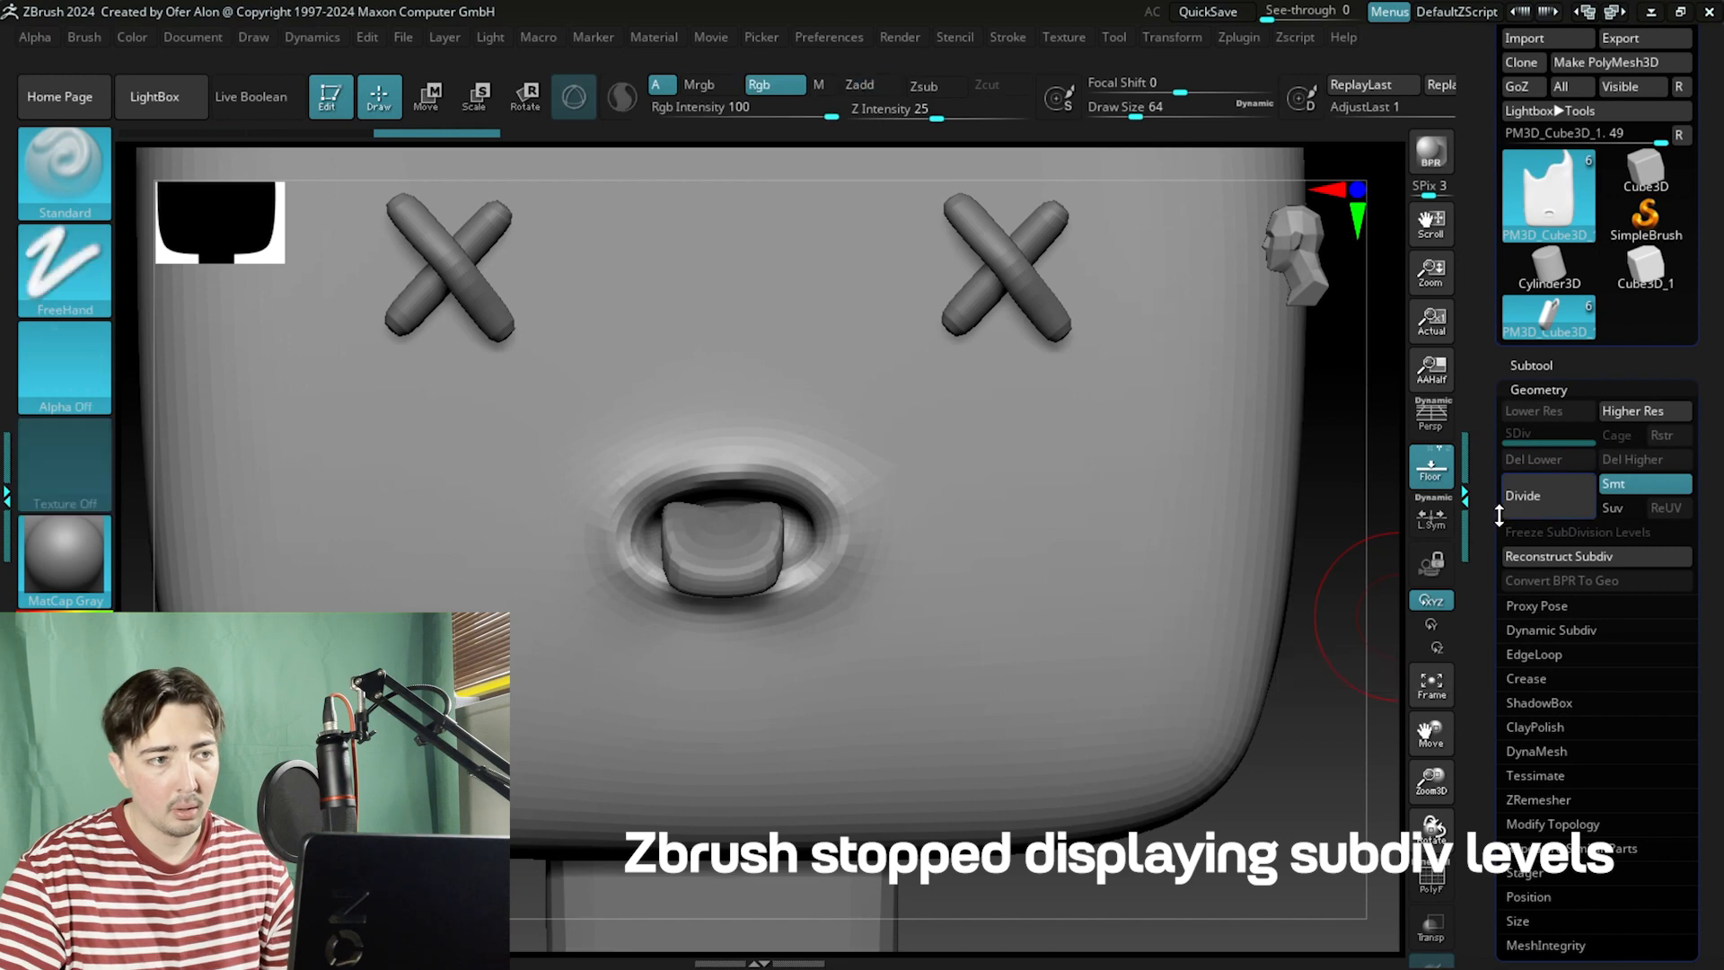
click(1538, 390)
click(1530, 364)
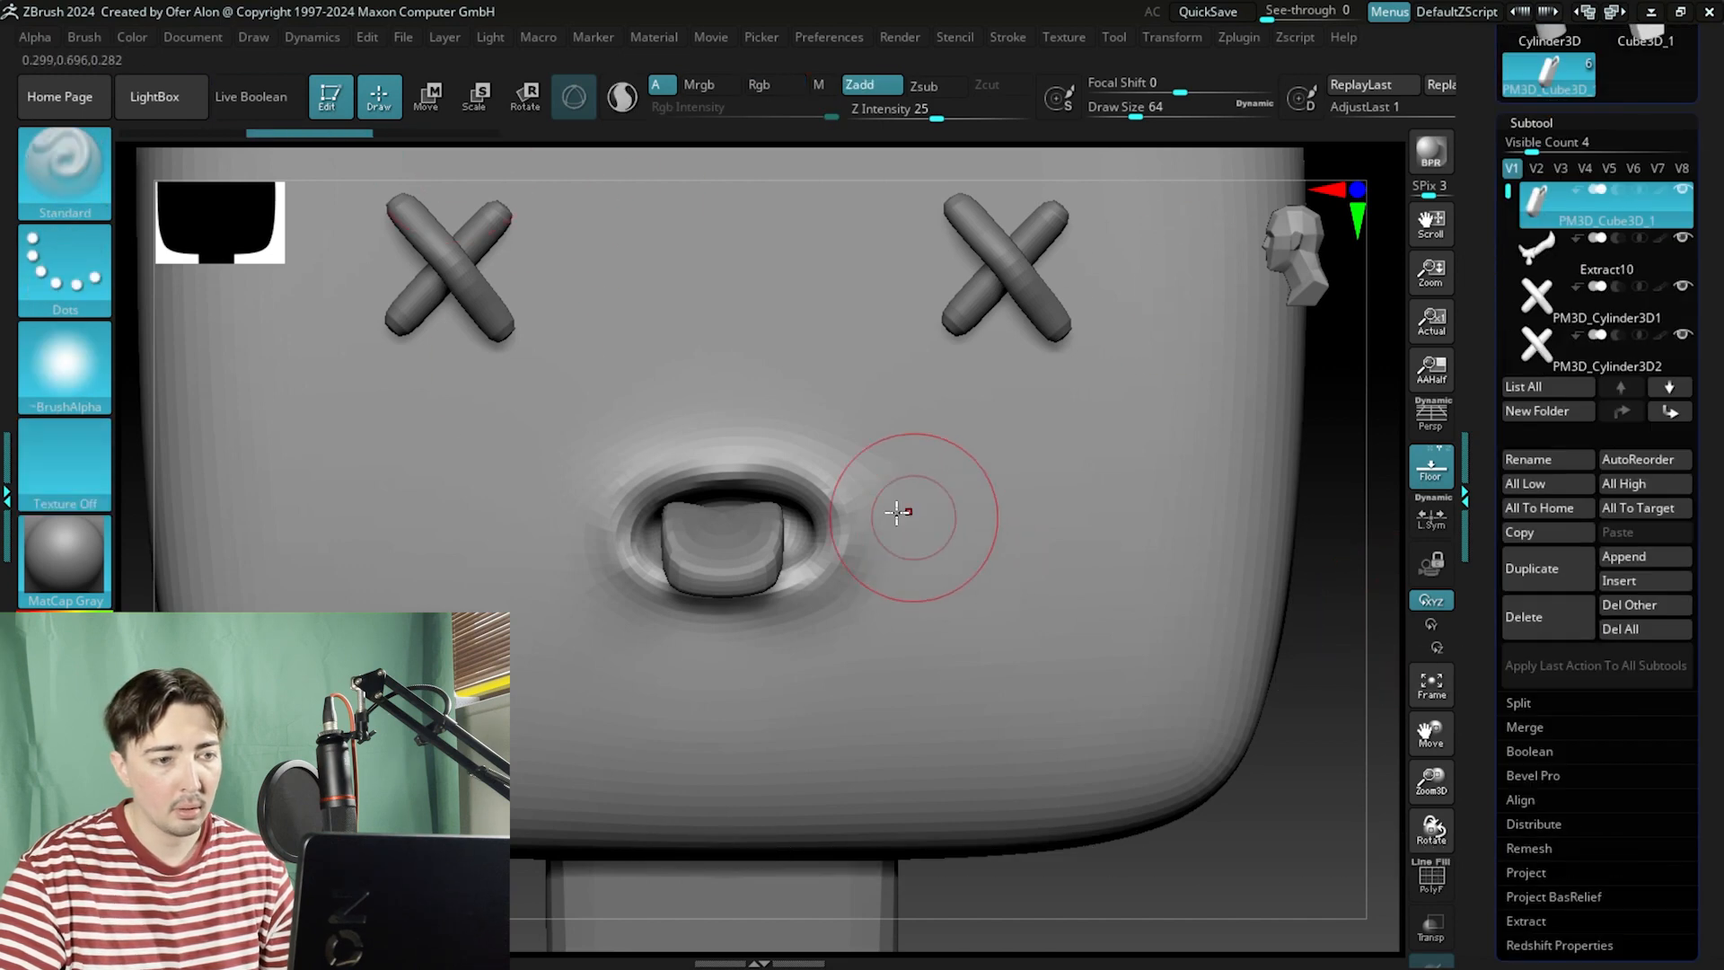
Undo a stray stroke on the body and duplicate the body subtool.
mouse_move(904, 500)
mouse_down()
mouse_move(745, 449)
mouse_move(512, 485)
mouse_up()
key(ctrl+z)
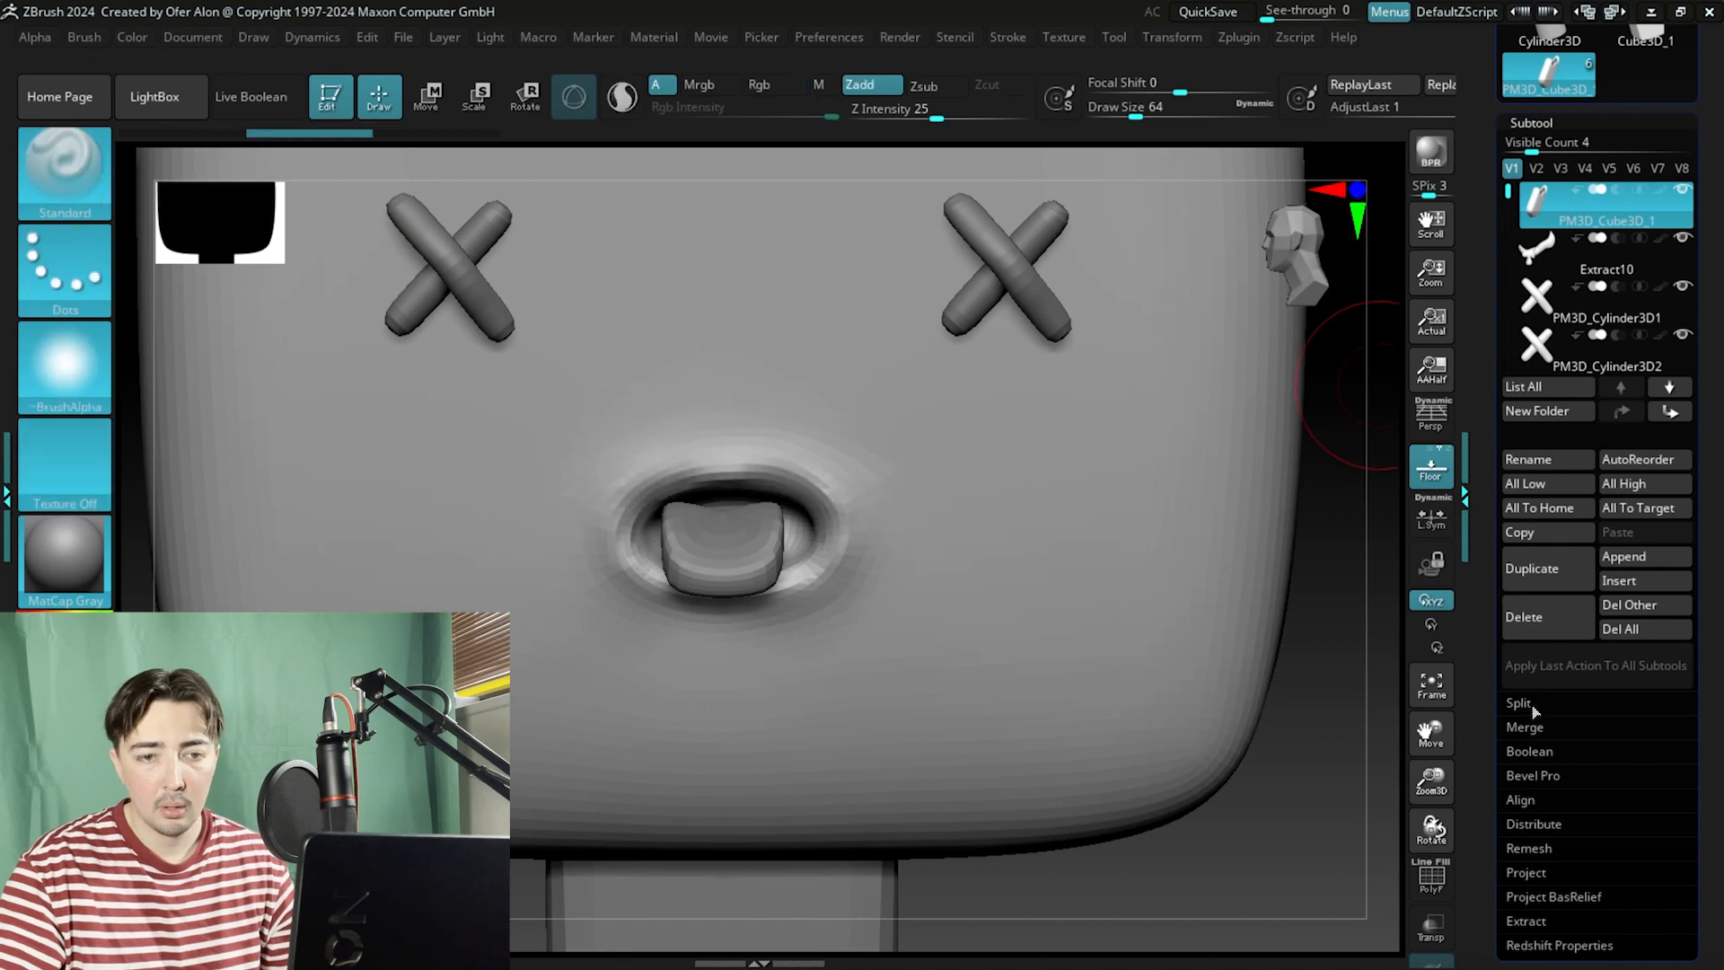
drag(1483, 704, 1482, 696)
click(1530, 566)
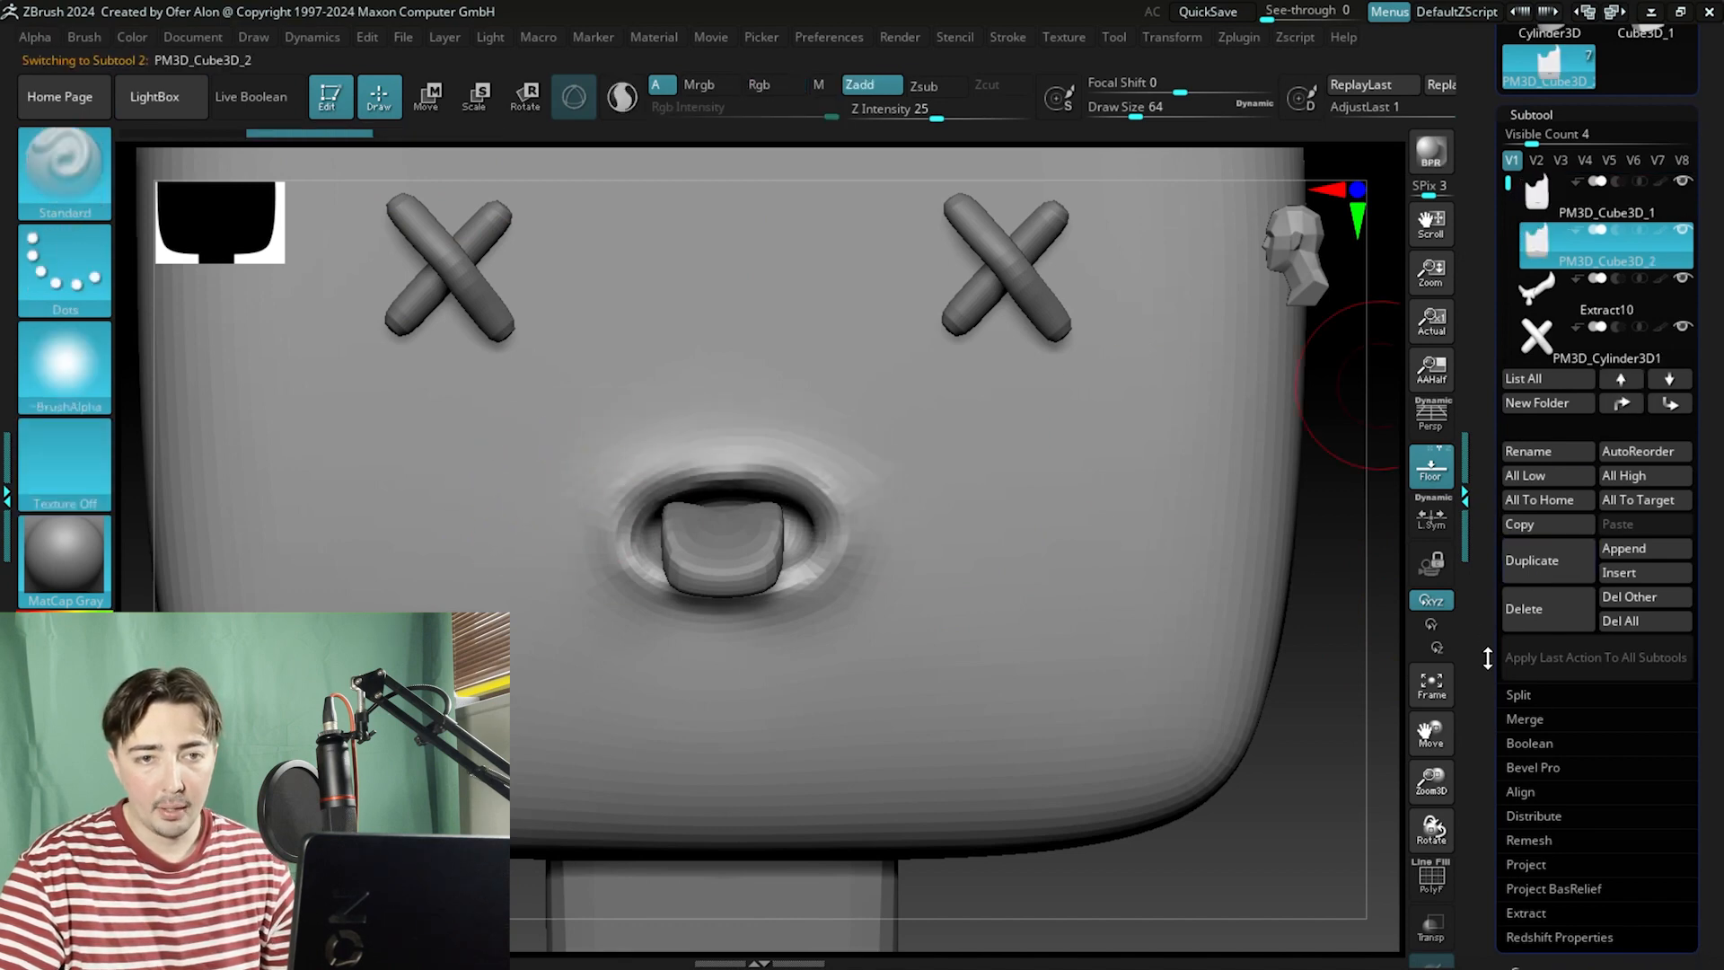
Rename the original body subtool as old.
click(1571, 212)
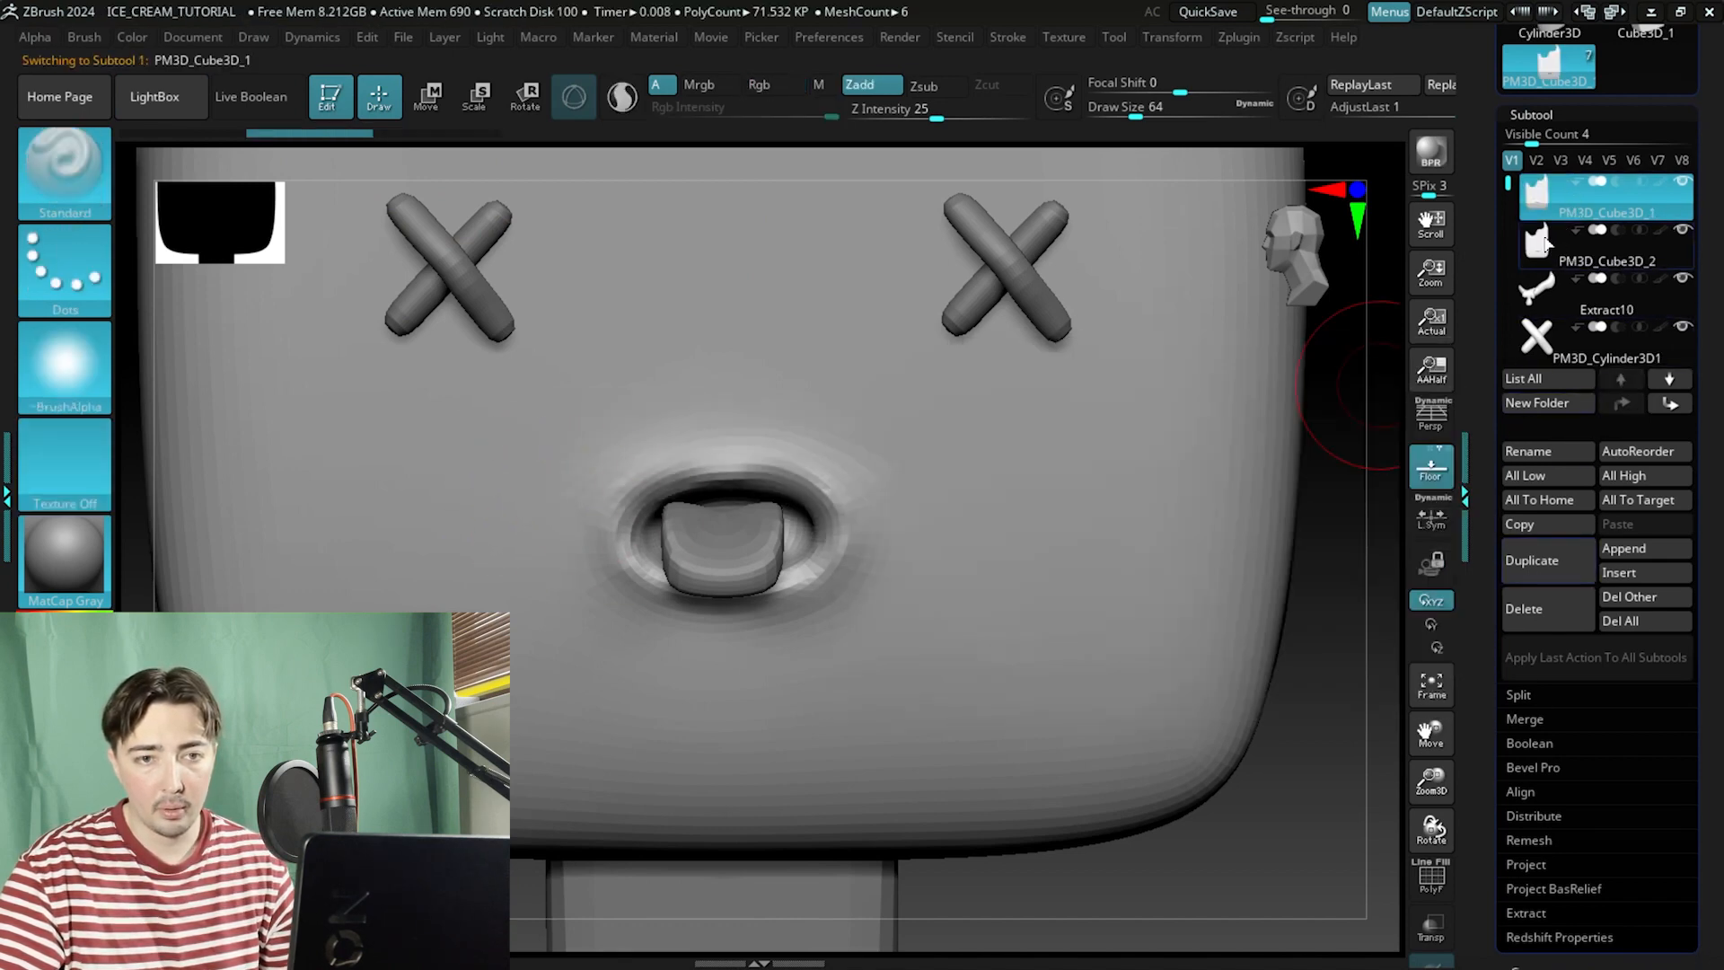
click(1516, 451)
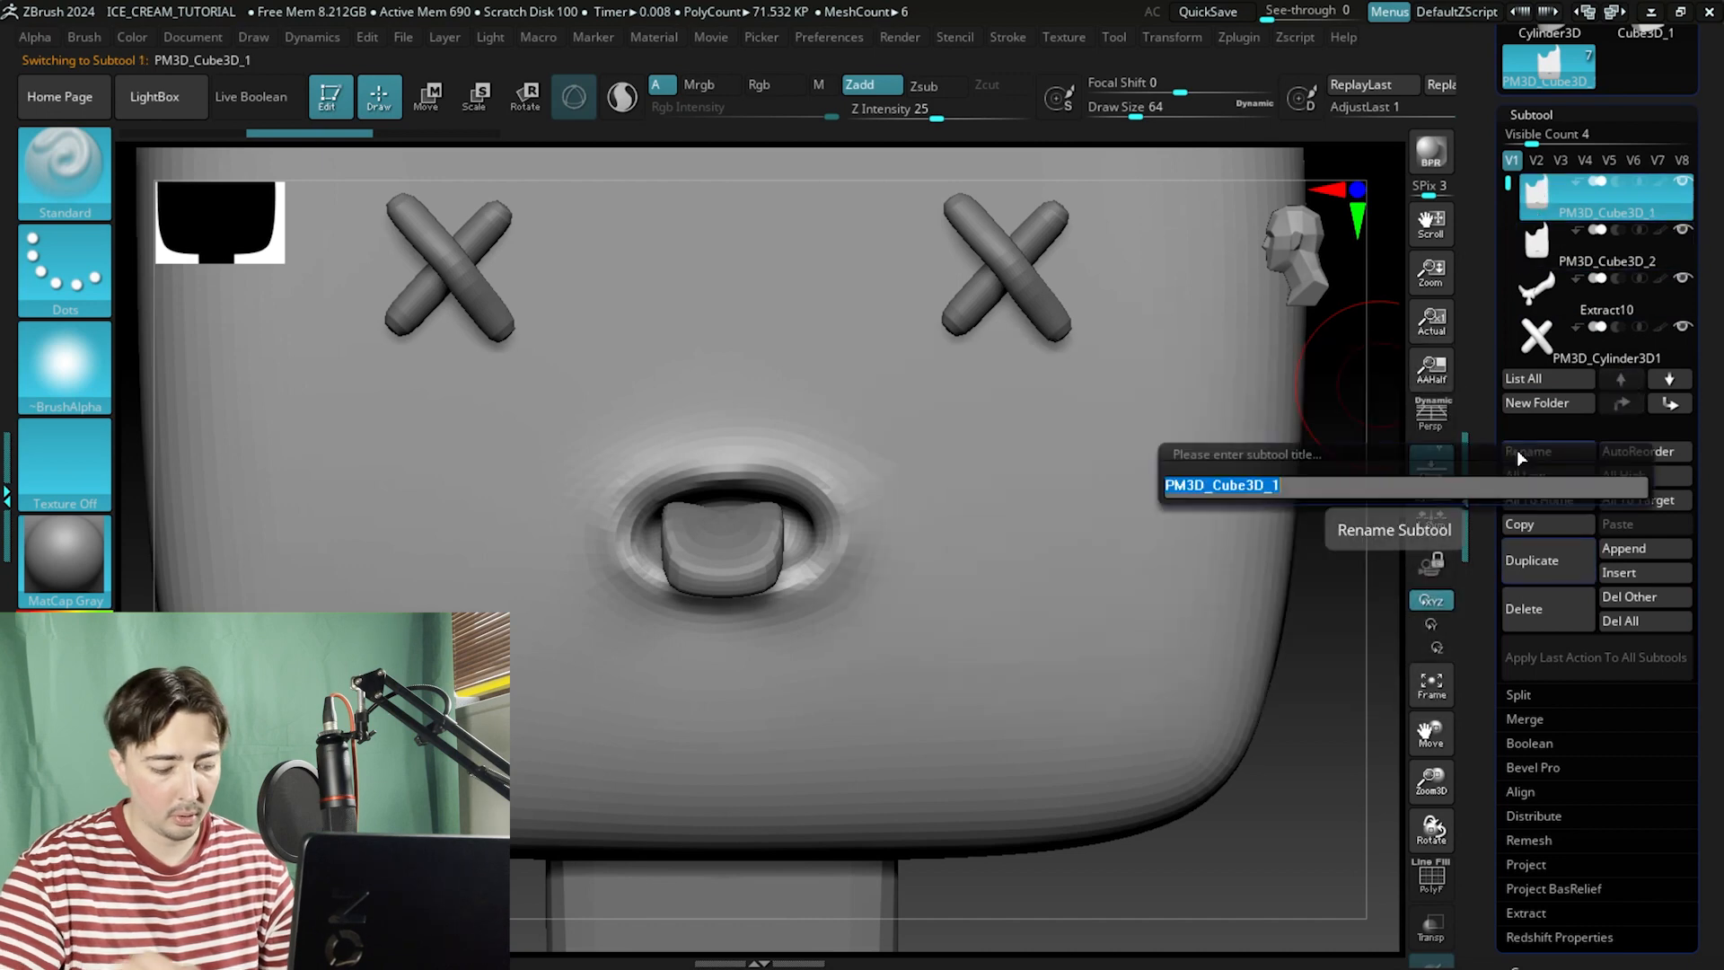
text(old)
key(Return)
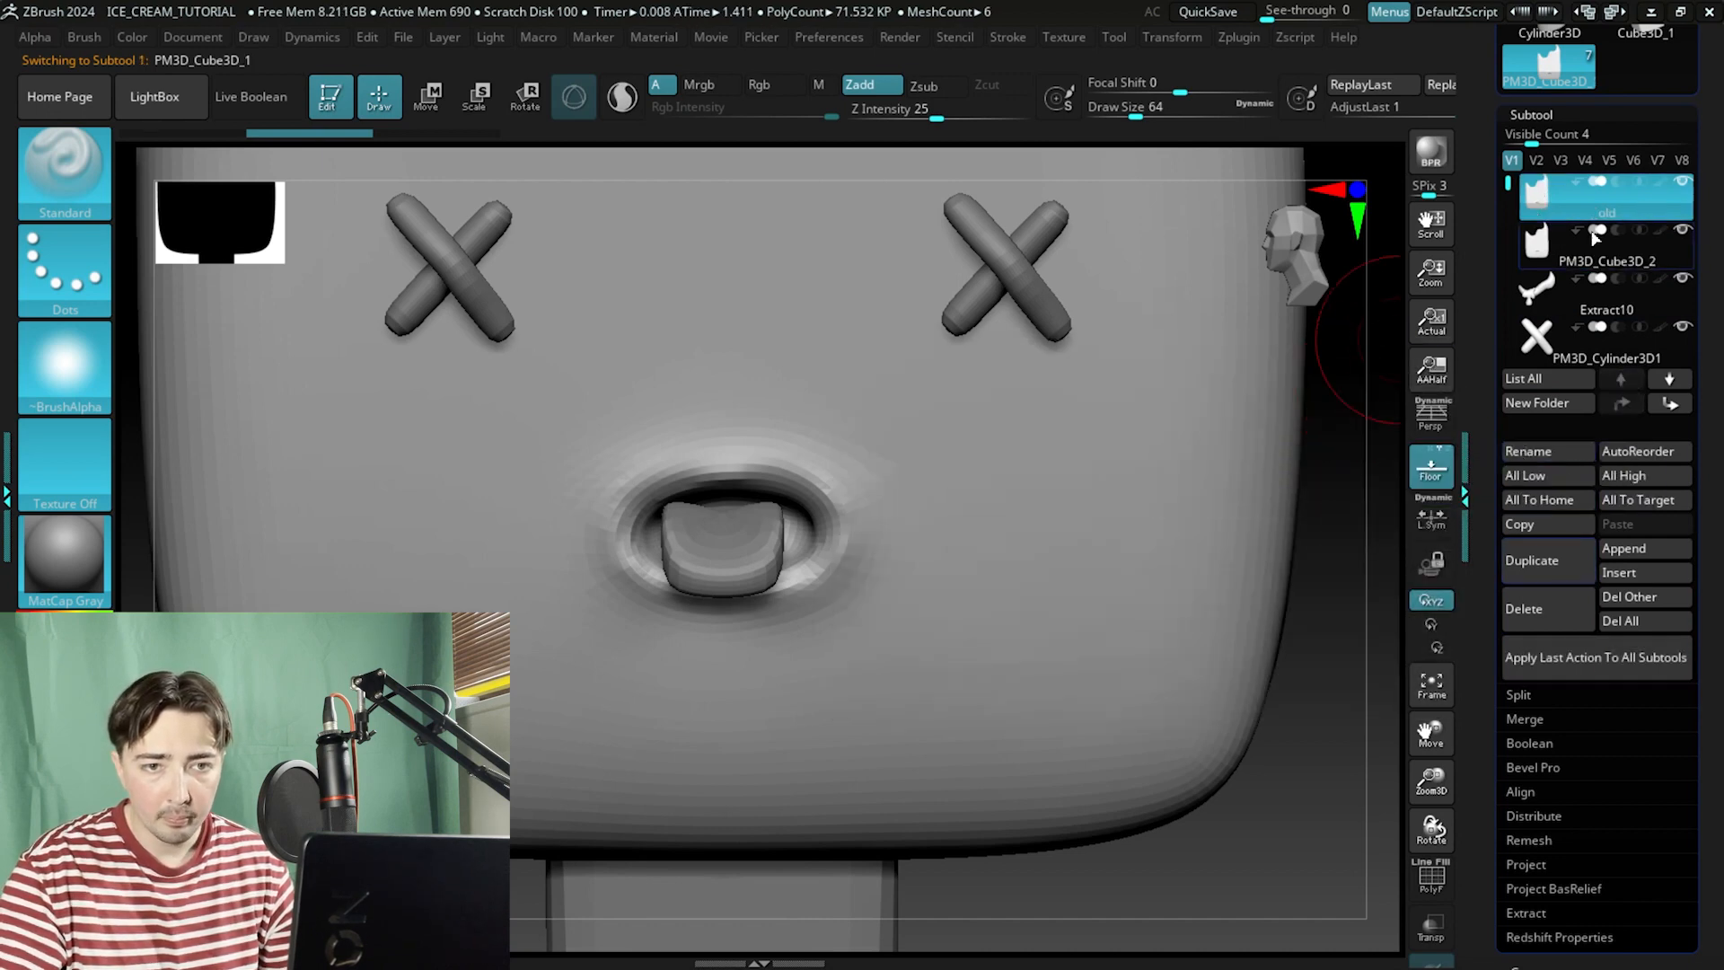
Rename the duplicated body subtool as new.
click(1537, 248)
click(1533, 451)
text(new)
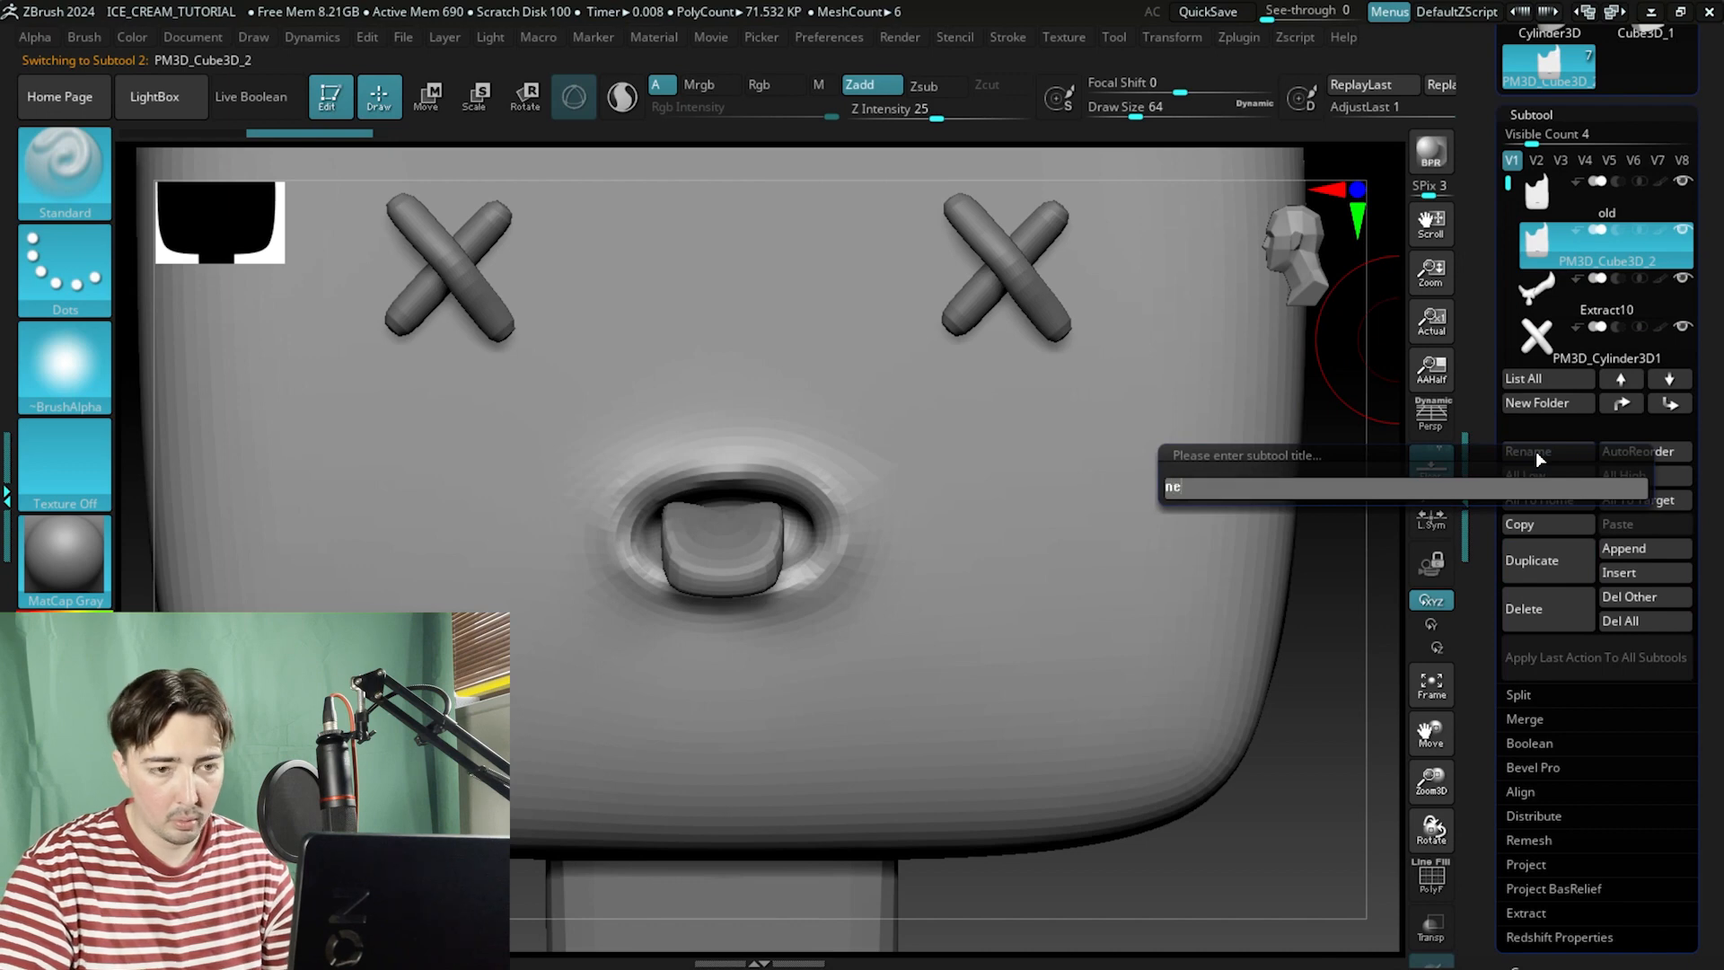
key(Return)
Subdivide the new body subtool once and return to the subtool list.
scroll(1502, 557, down, 3)
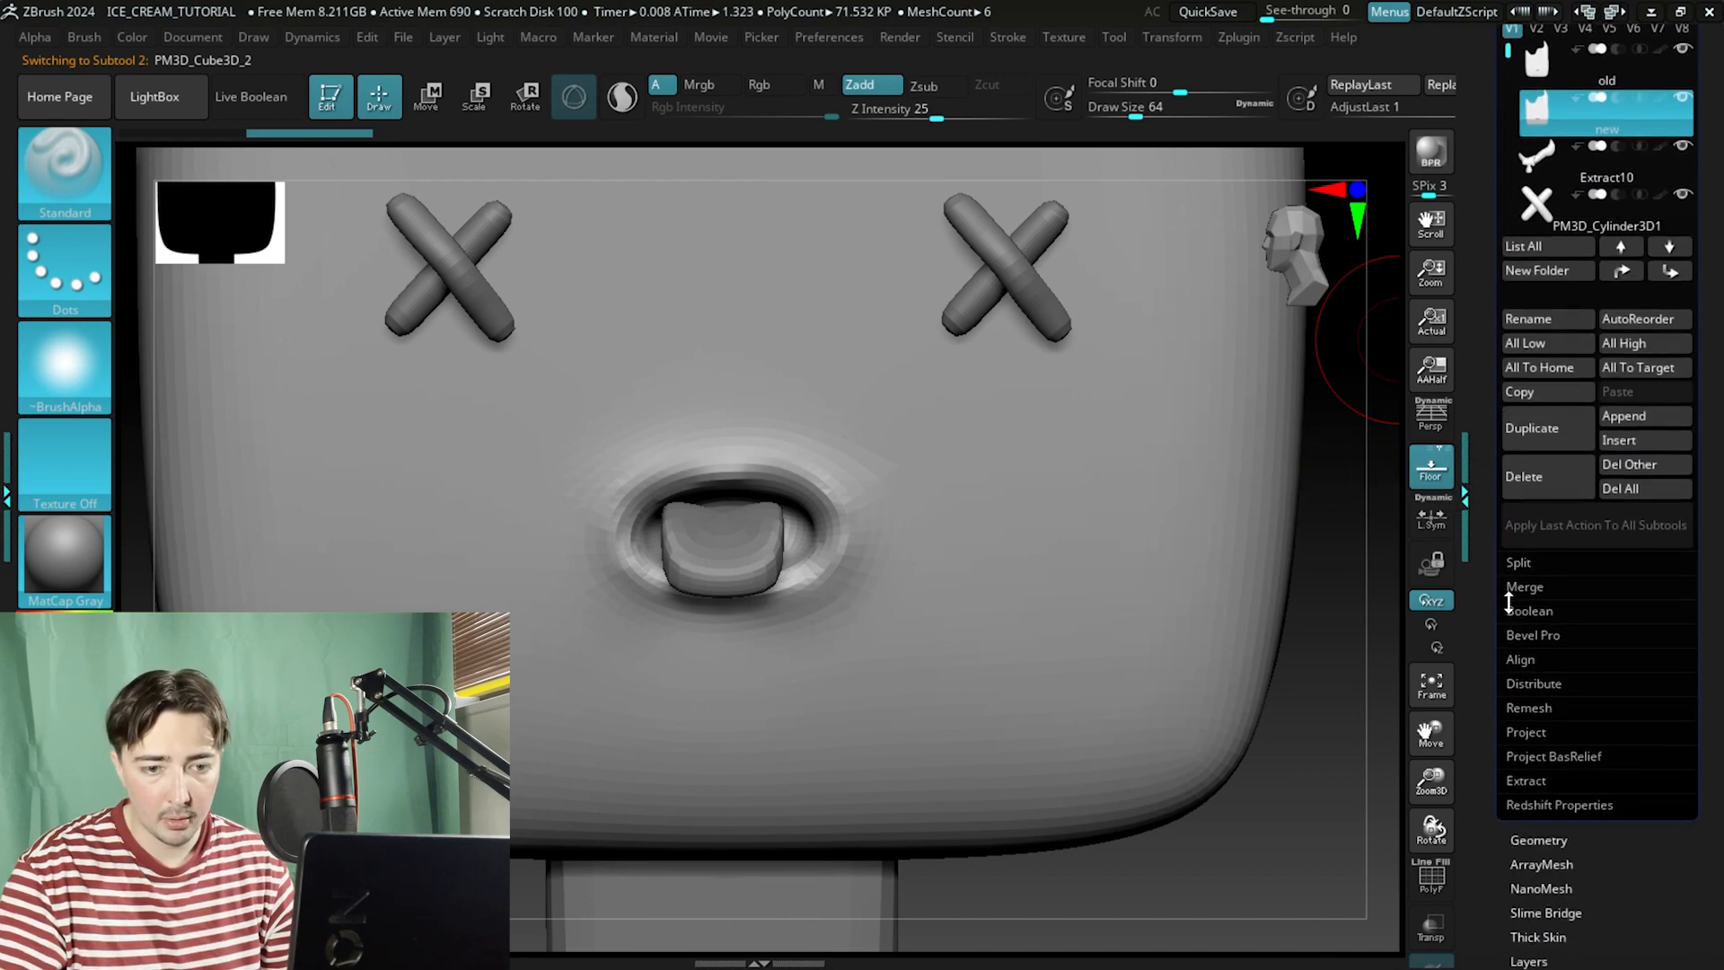
click(1552, 839)
click(1523, 183)
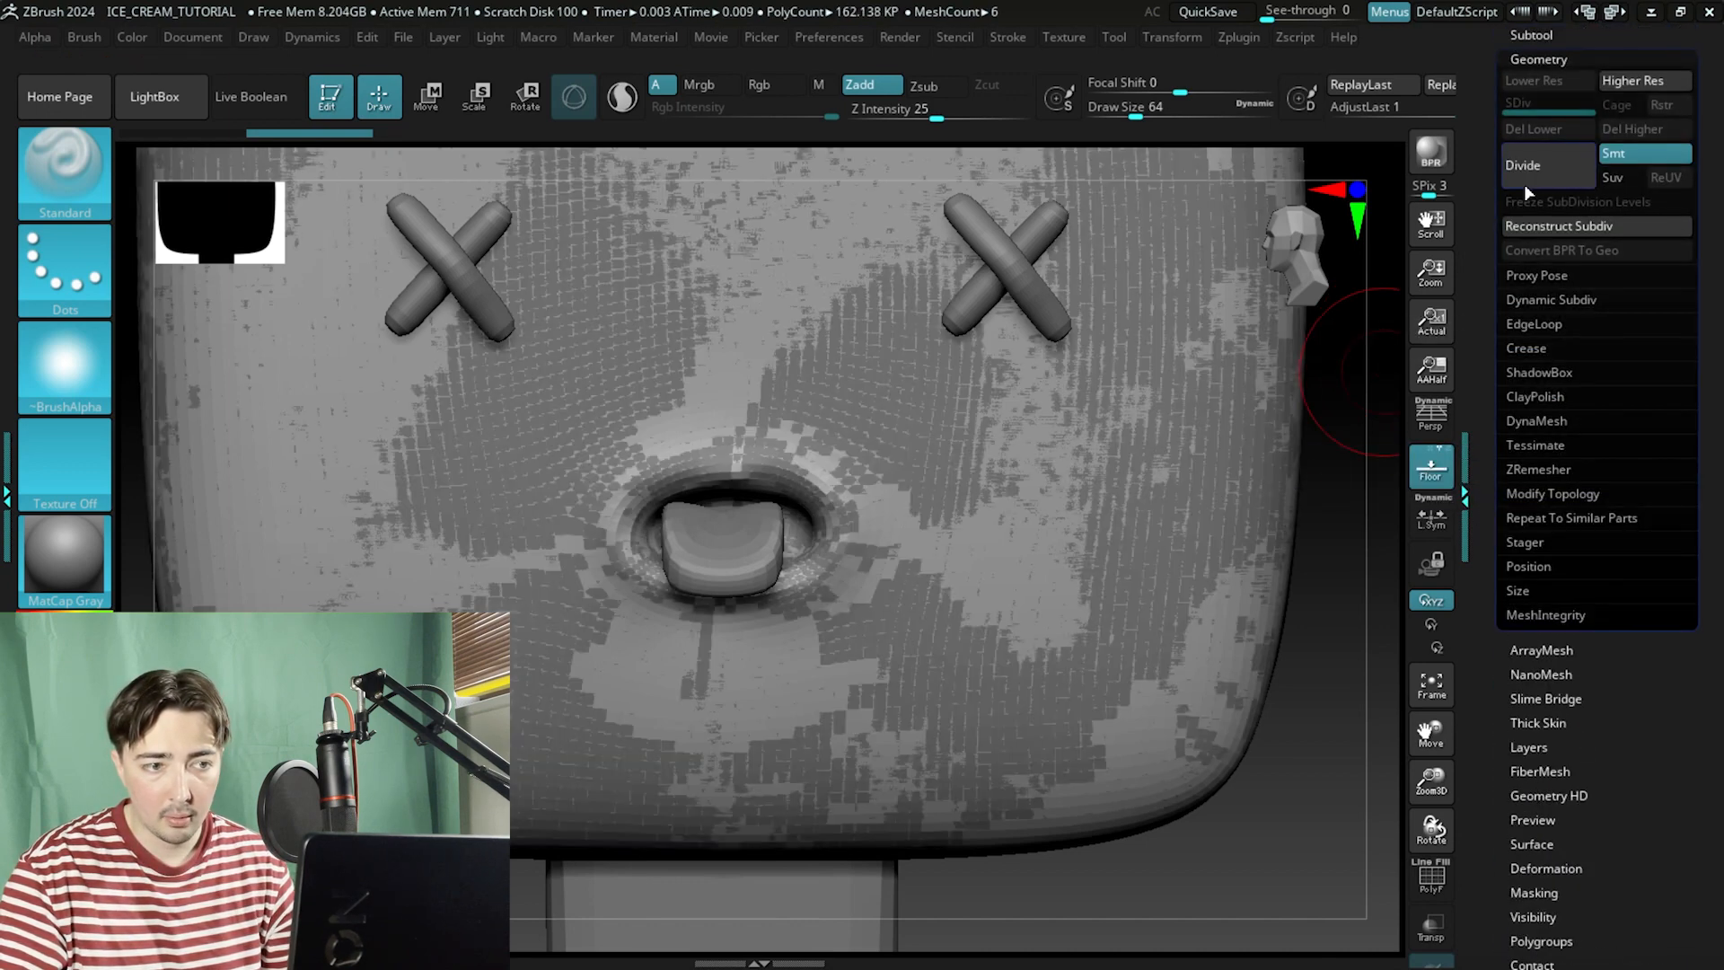
click(1554, 54)
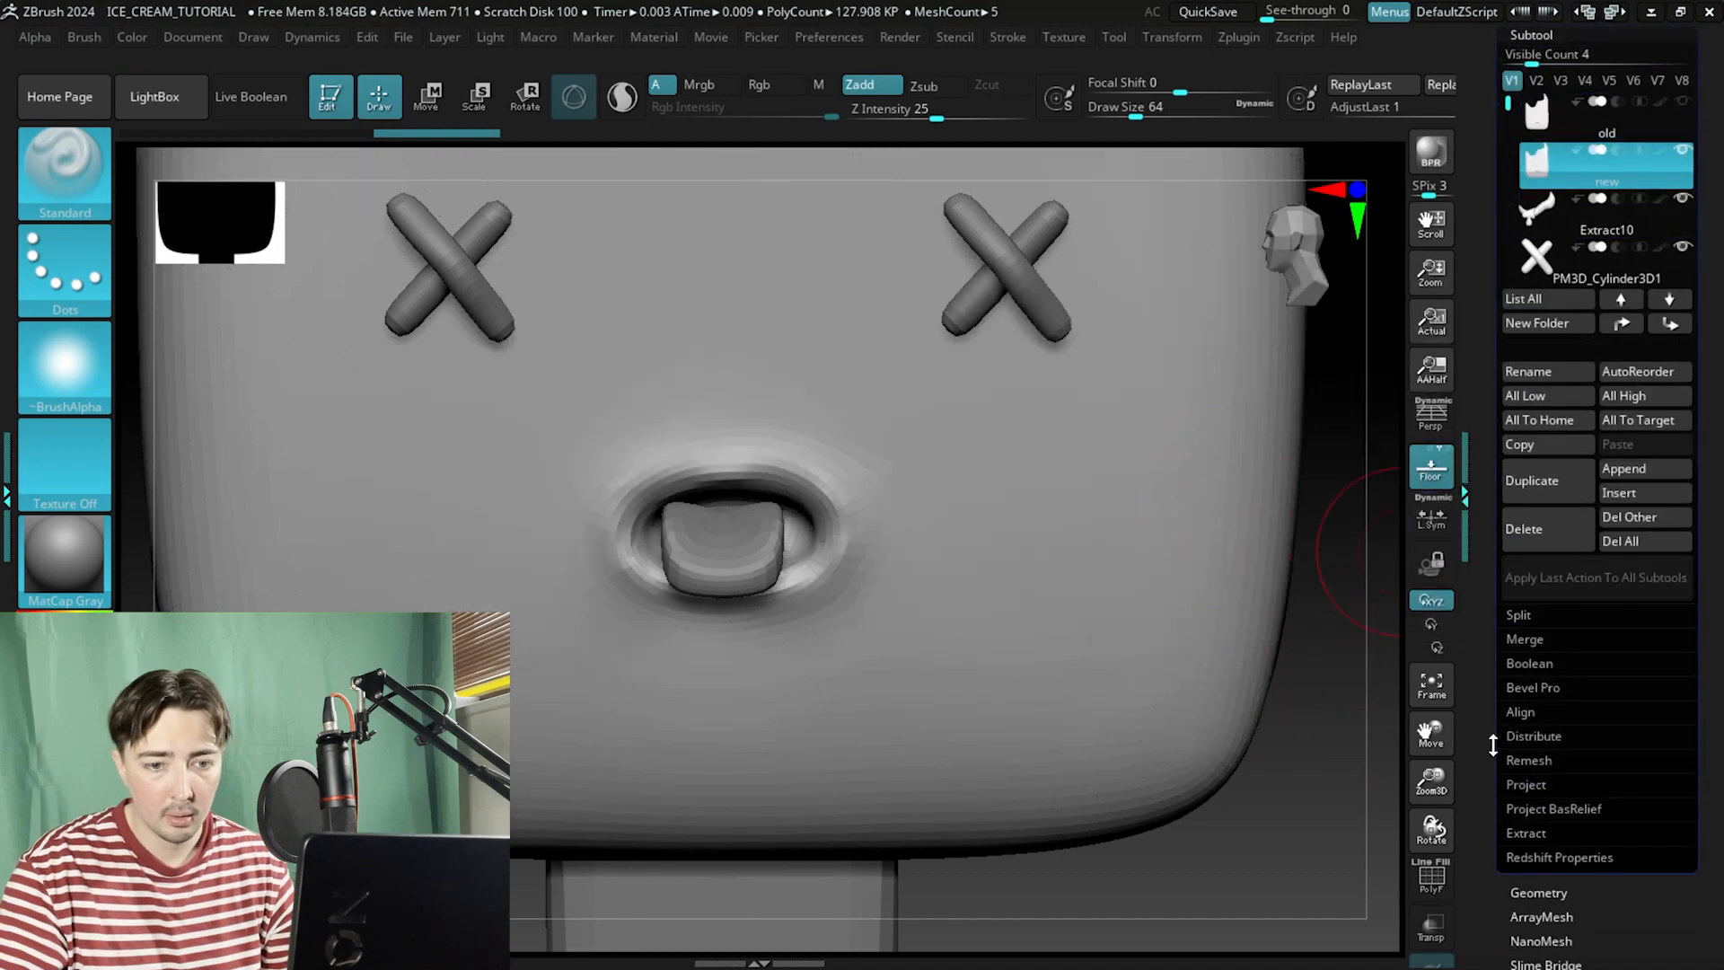
Build up clay around the mouth rim with the ClayBuildup brush at draw size 20, then smooth it.
click(1532, 892)
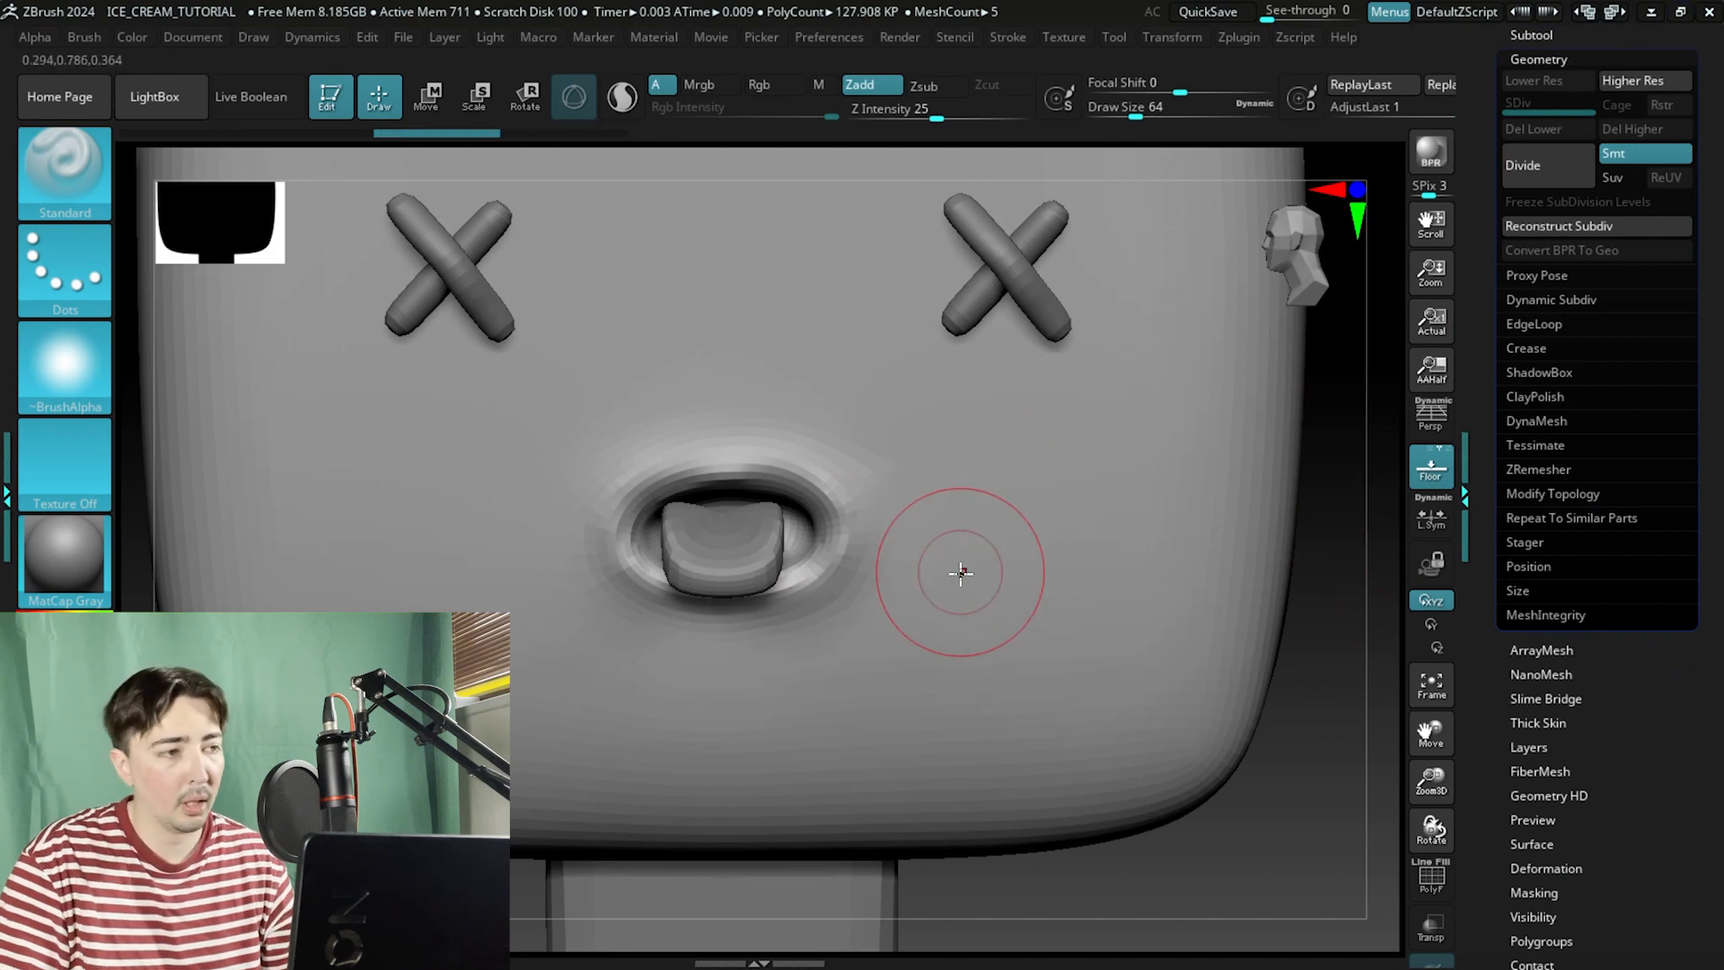
click(63, 184)
key(c)
key(b)
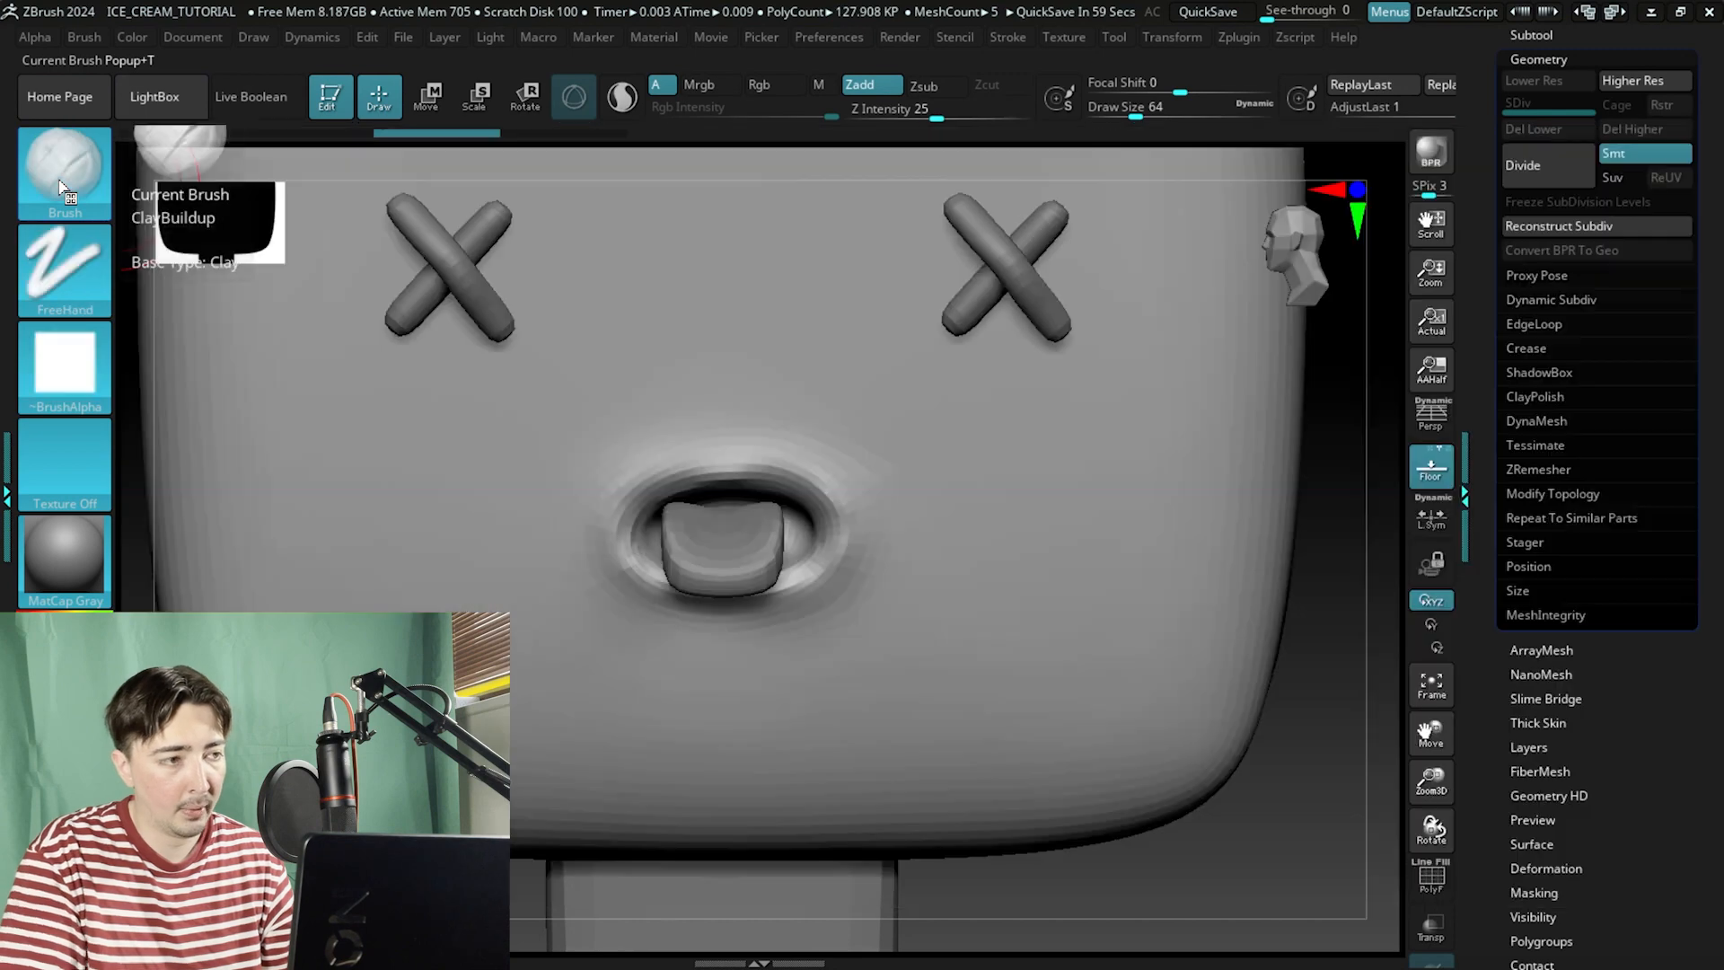
key(space)
drag(648, 396, 630, 396)
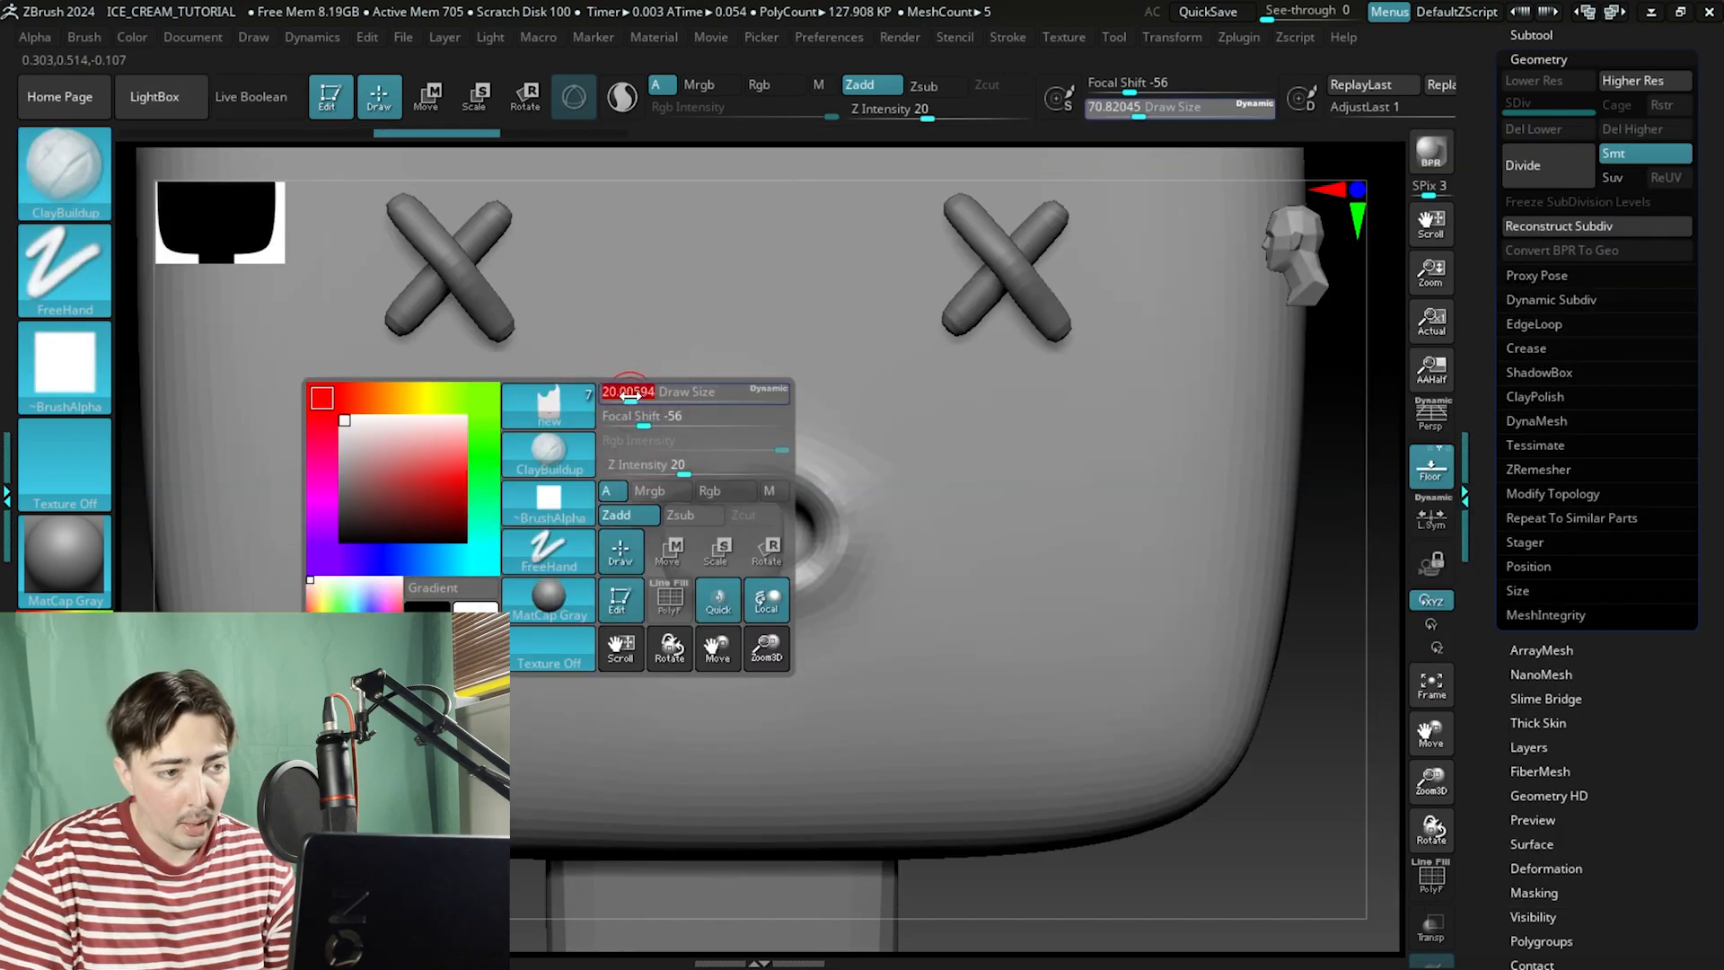
mouse_move(712, 468)
mouse_down()
mouse_move(660, 477)
mouse_move(616, 550)
mouse_move(636, 564)
mouse_up()
right_drag(1245, 626, 1281, 634)
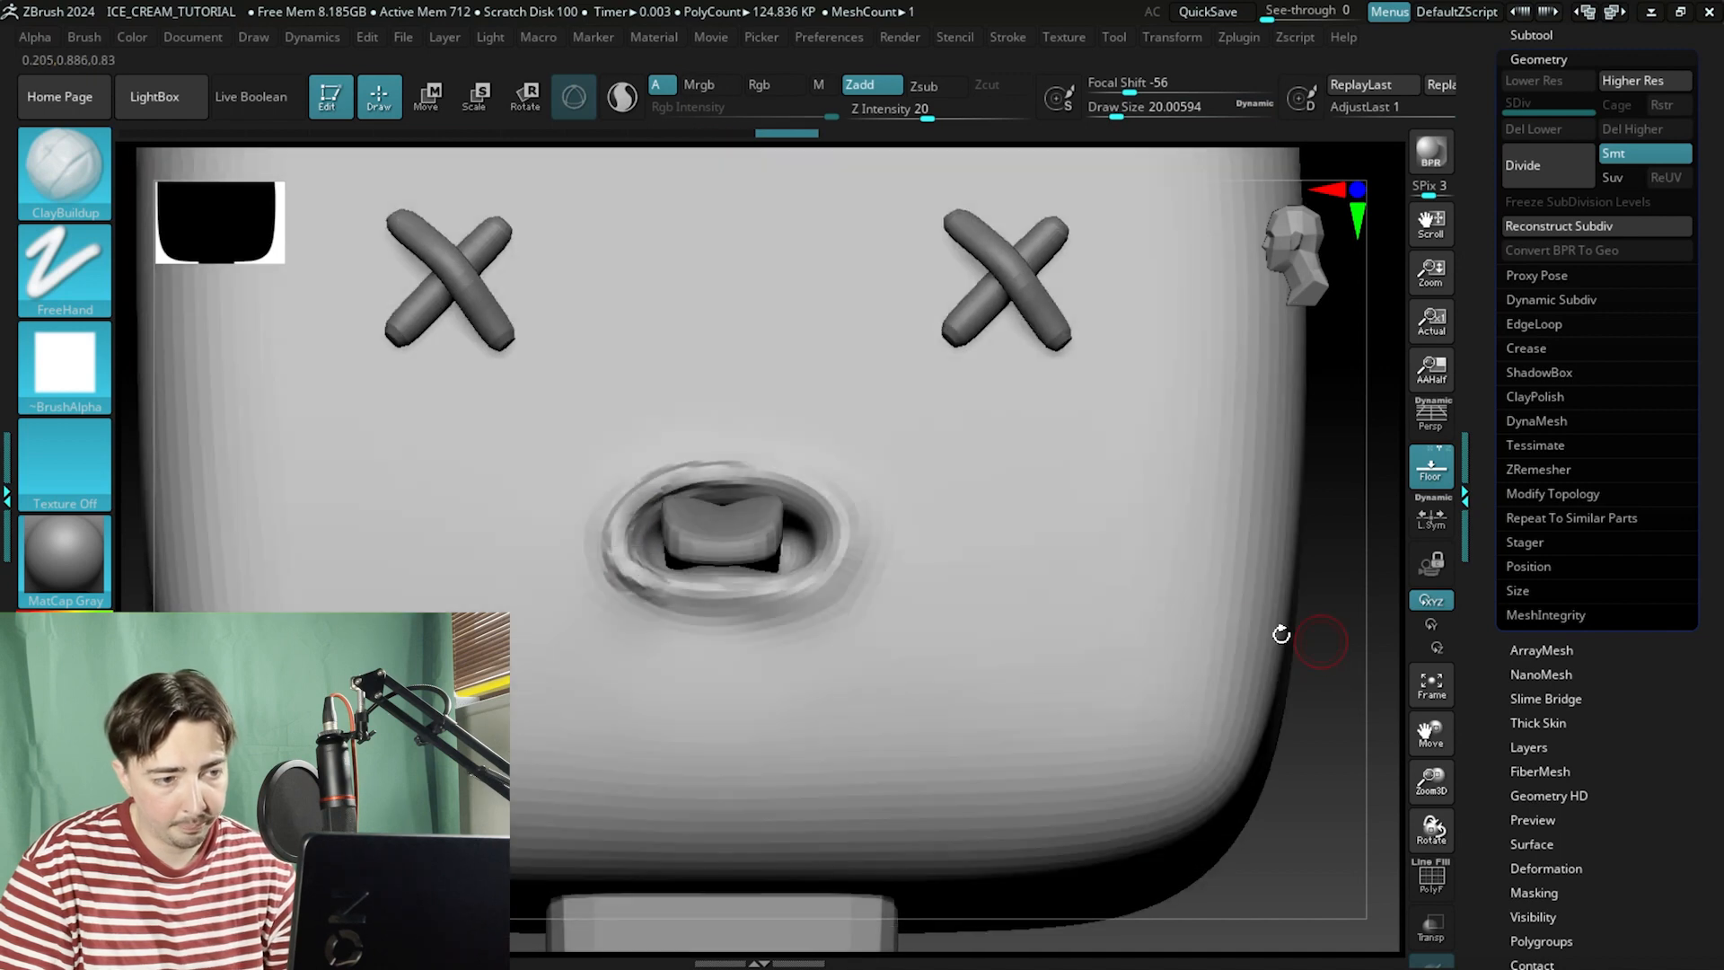
mouse_move(633, 584)
mouse_down()
mouse_move(782, 591)
mouse_move(827, 562)
mouse_move(827, 517)
mouse_up()
key(shift)
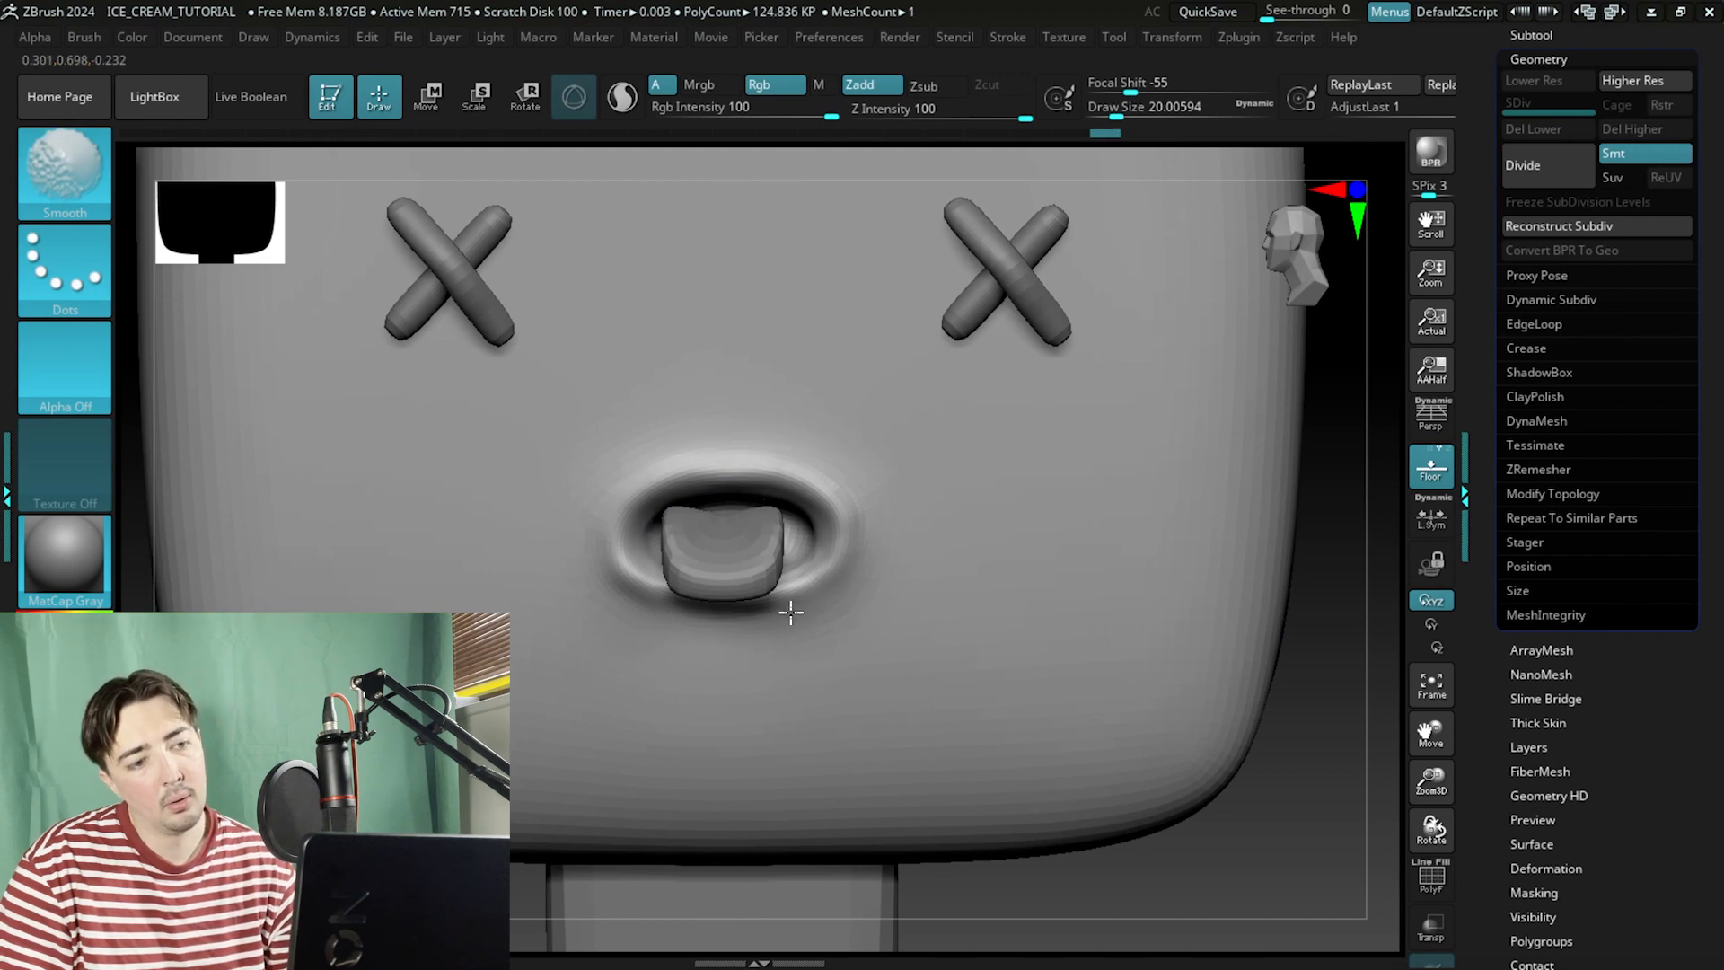
Carve creases around the mouth opening with the DamStandard brush, undoing one stray stroke.
alt+drag(1340, 628, 1202, 611)
click(106, 196)
key(d)
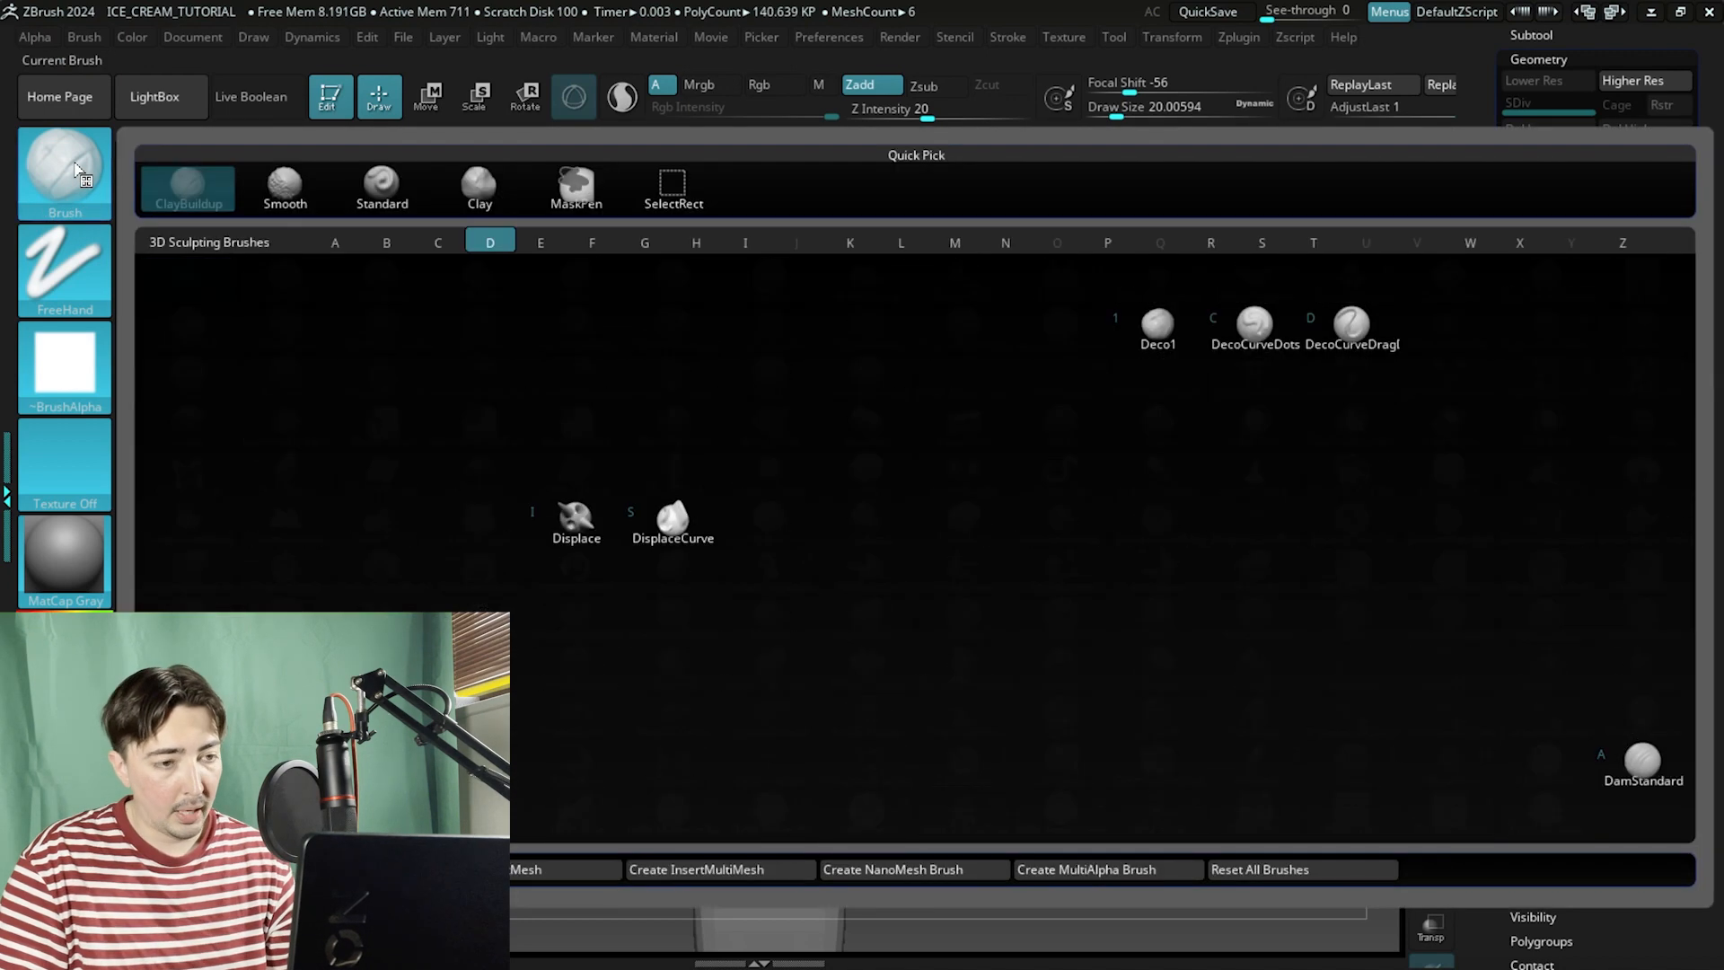
click(1628, 773)
mouse_move(1215, 512)
alt+mouse_down()
mouse_move(1135, 527)
mouse_move(1224, 547)
mouse_move(1289, 615)
mouse_move(1347, 599)
alt+mouse_up()
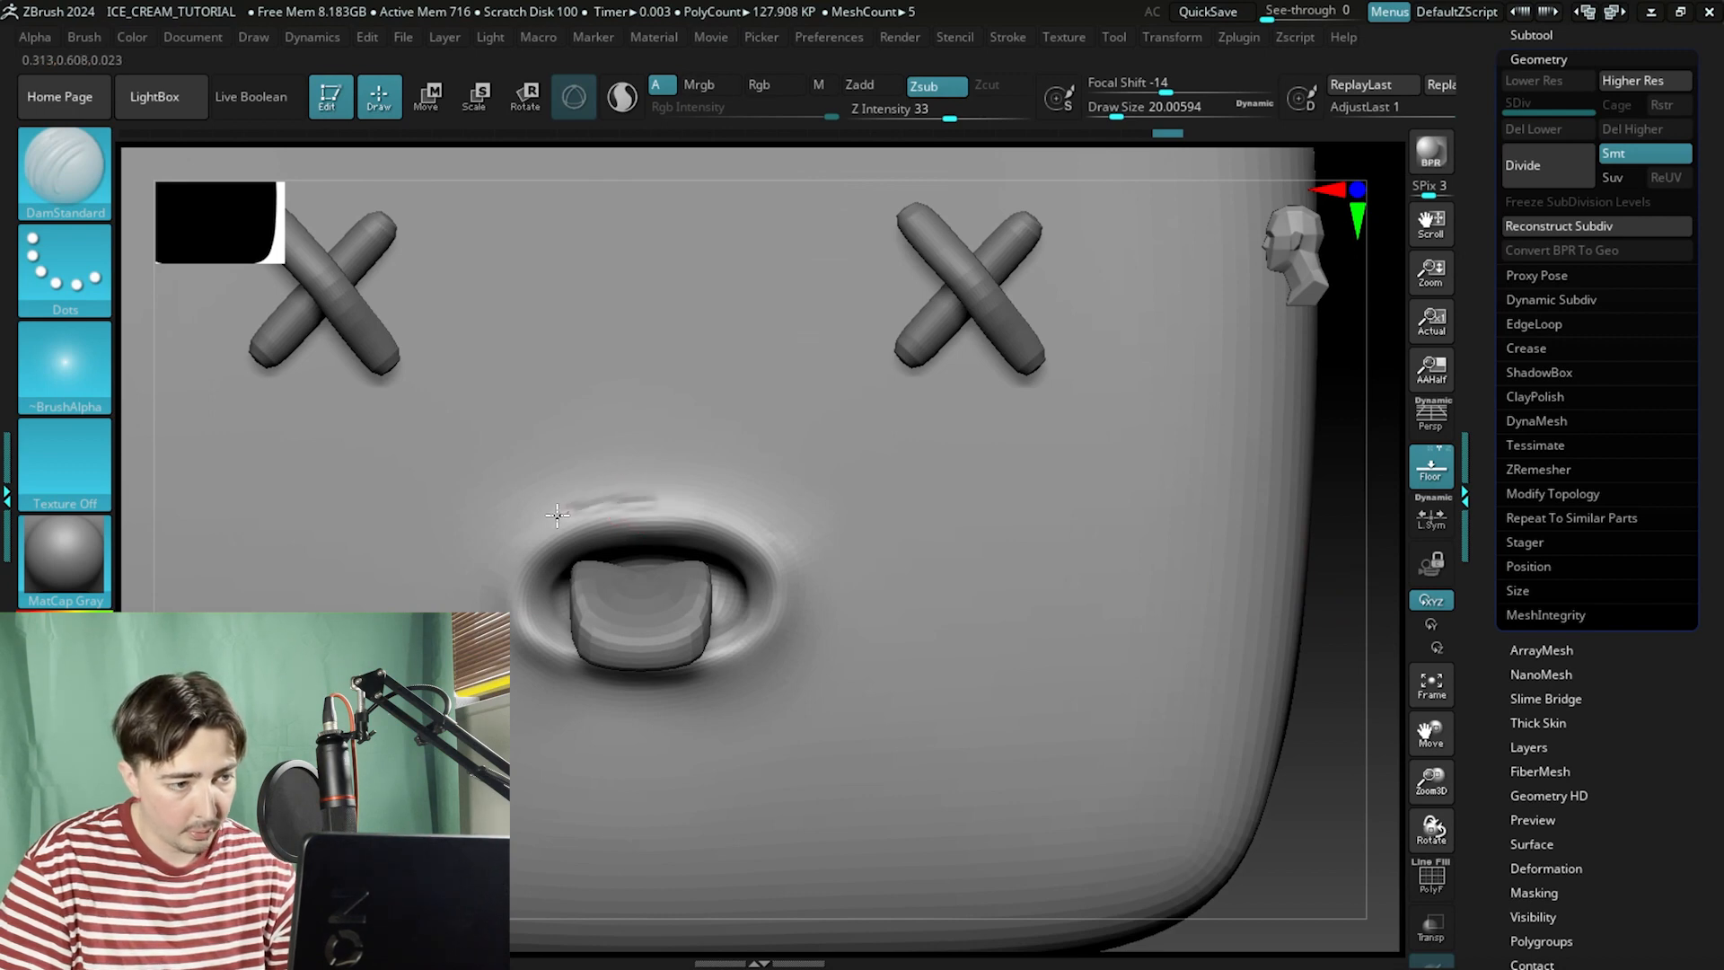
drag(505, 554, 491, 576)
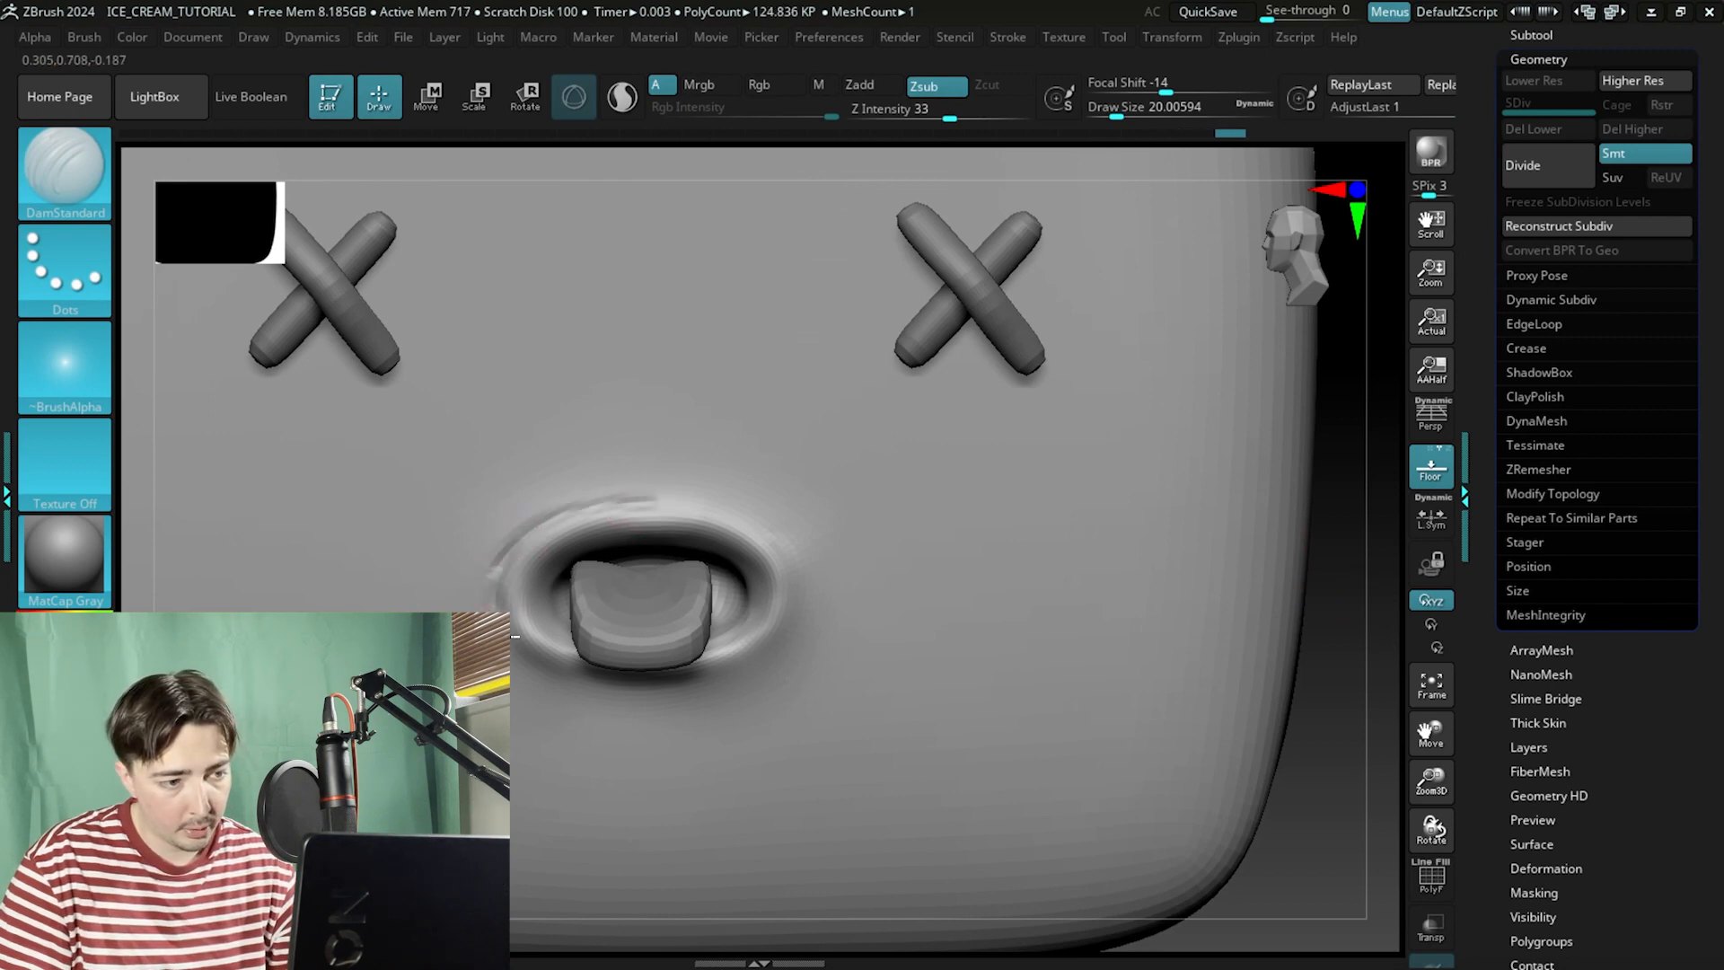
key(ctrl+z)
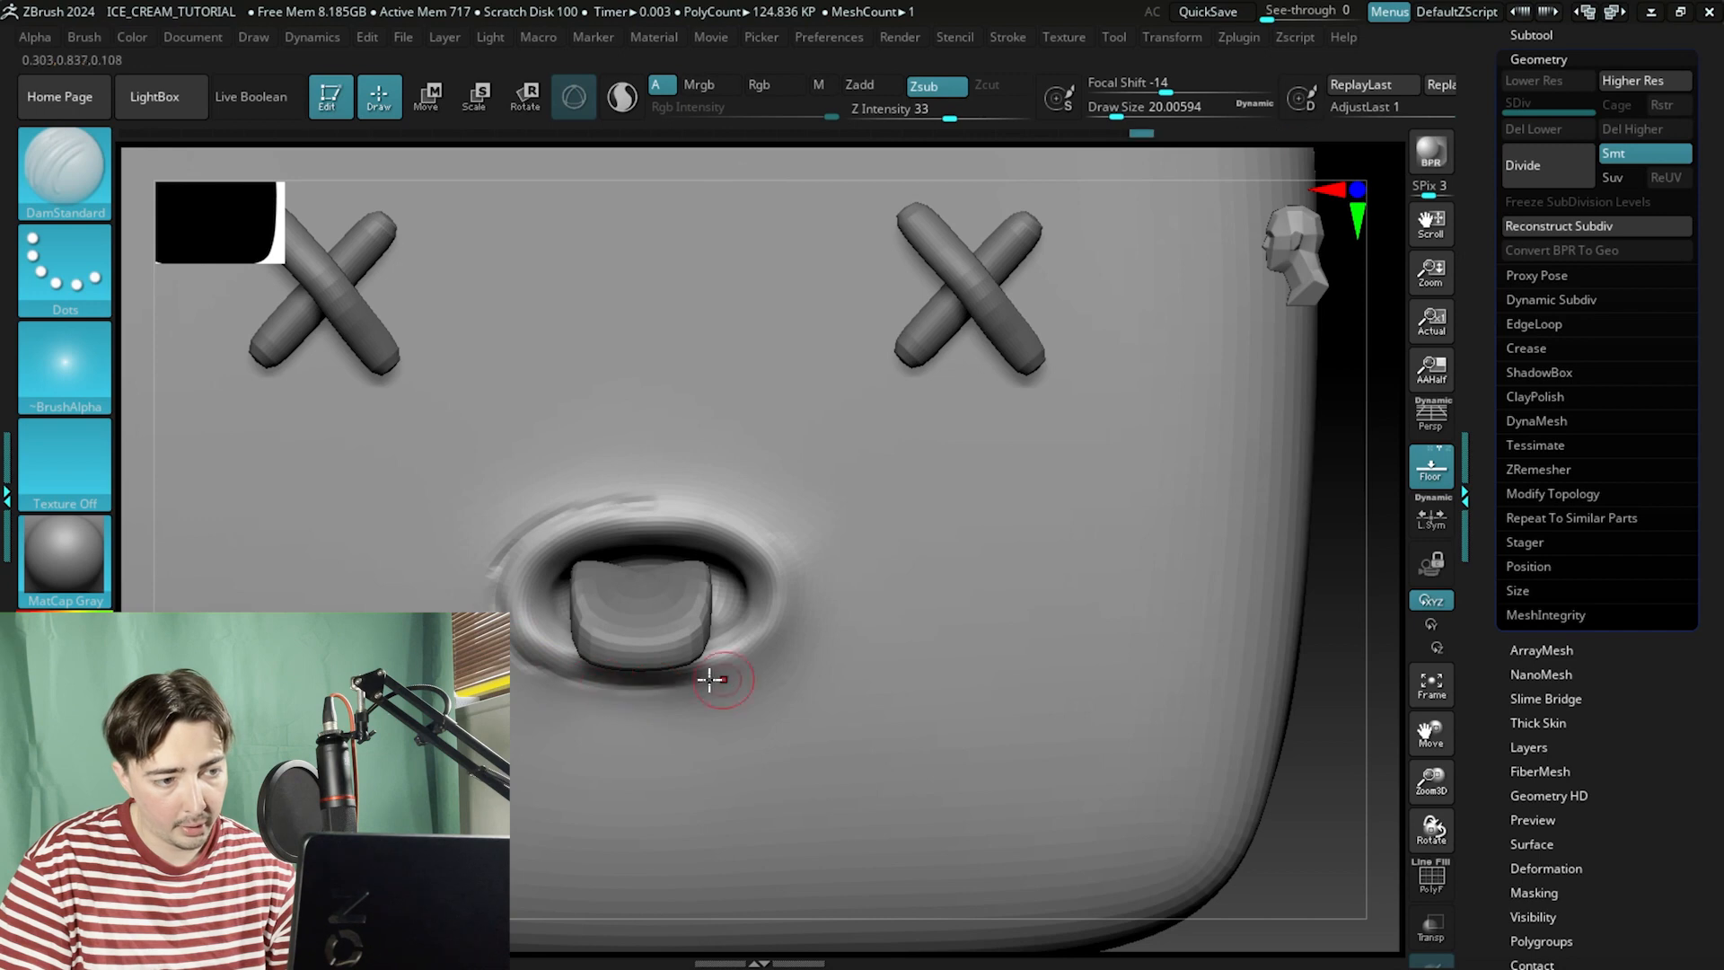
mouse_move(733, 674)
mouse_down()
mouse_move(789, 628)
mouse_move(794, 566)
mouse_move(678, 490)
mouse_move(603, 498)
mouse_move(736, 510)
mouse_up()
mouse_move(805, 561)
shift+mouse_down()
mouse_move(800, 634)
mouse_move(780, 535)
shift+mouse_up()
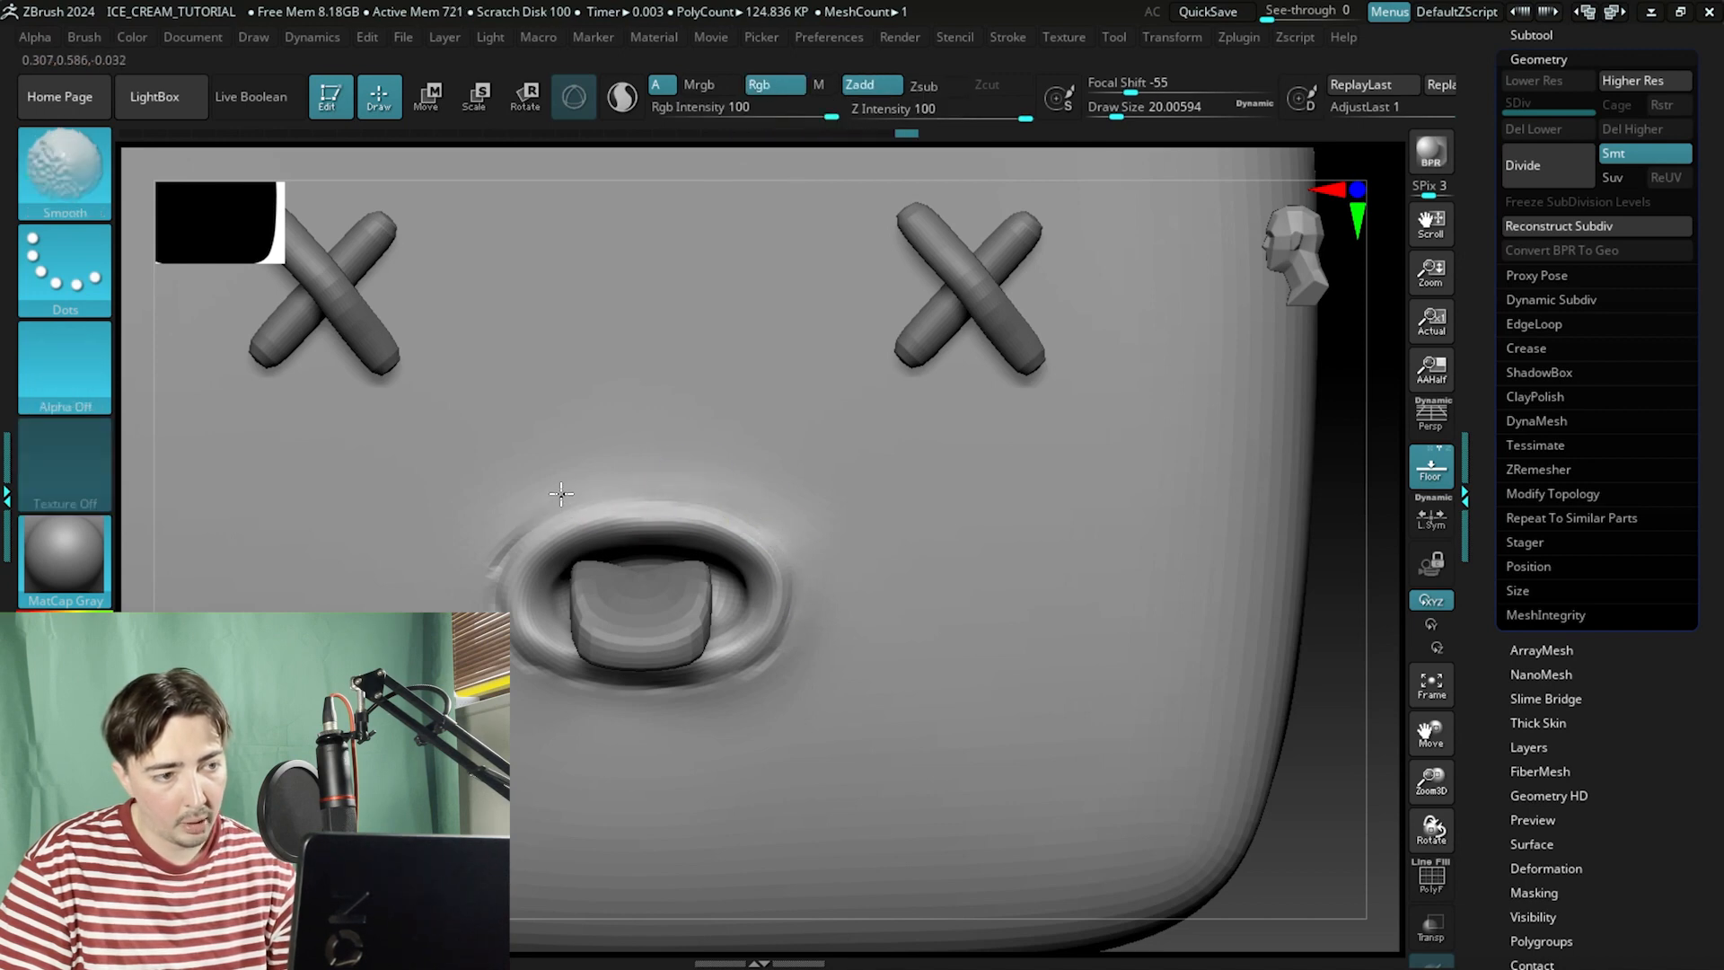
Smooth the surface around the mouth and below it.
shift+drag(512, 510, 485, 594)
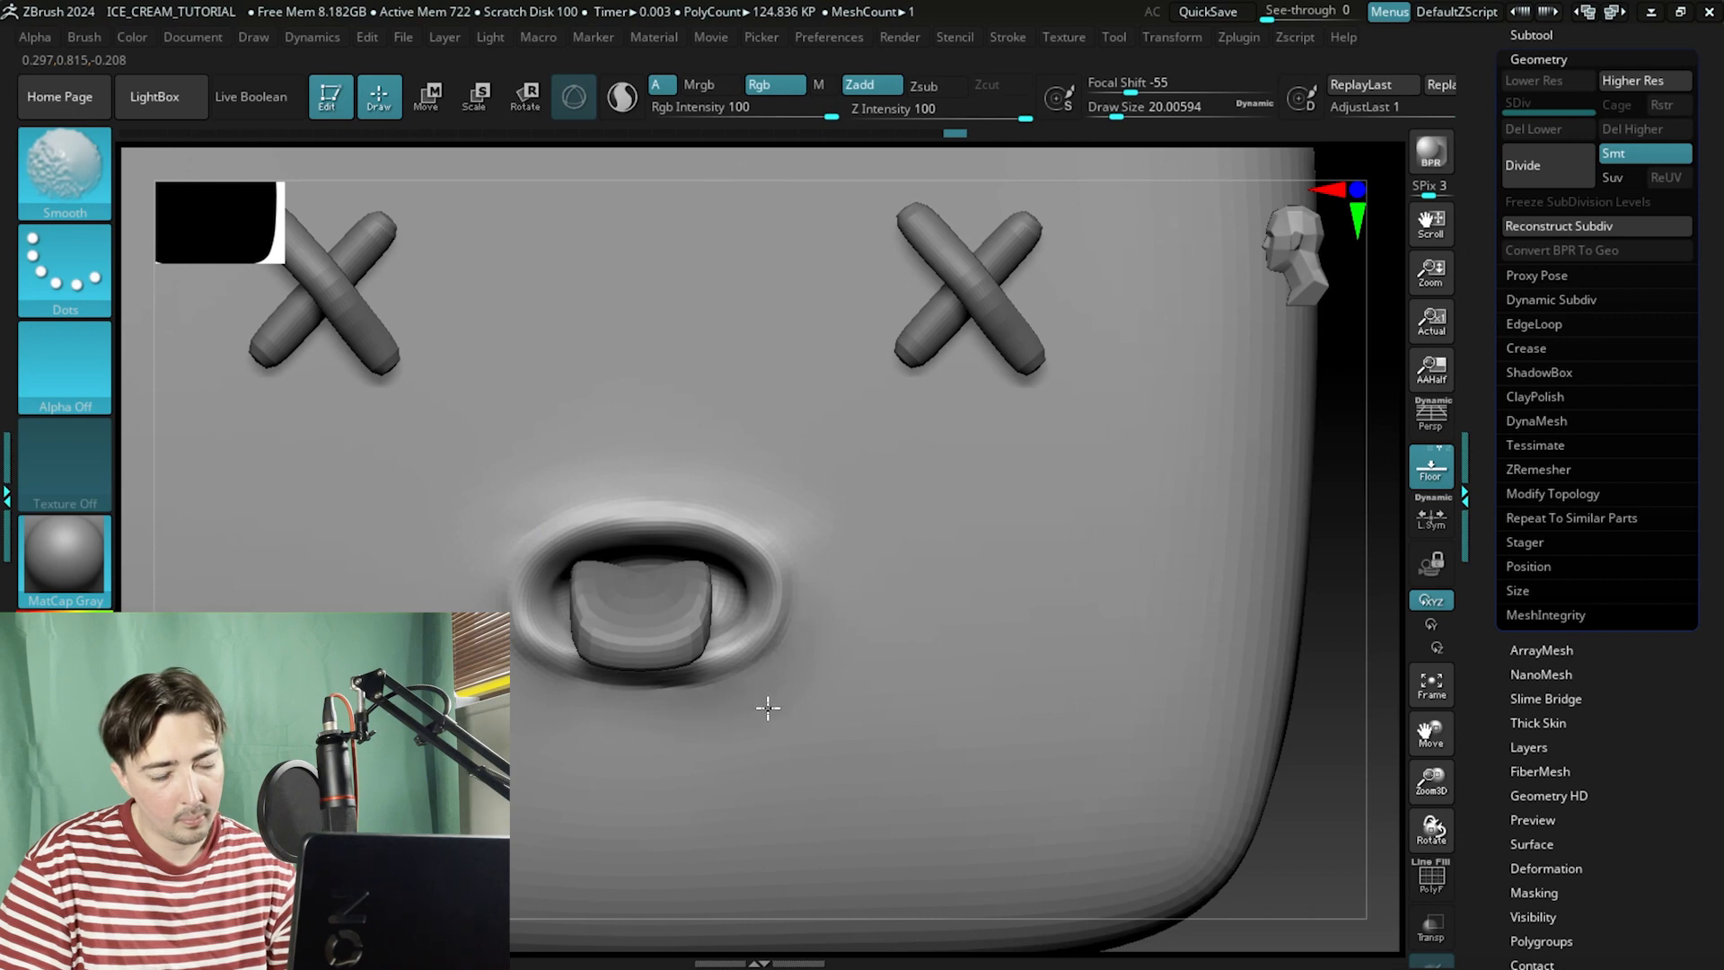
shift+drag(768, 708, 643, 736)
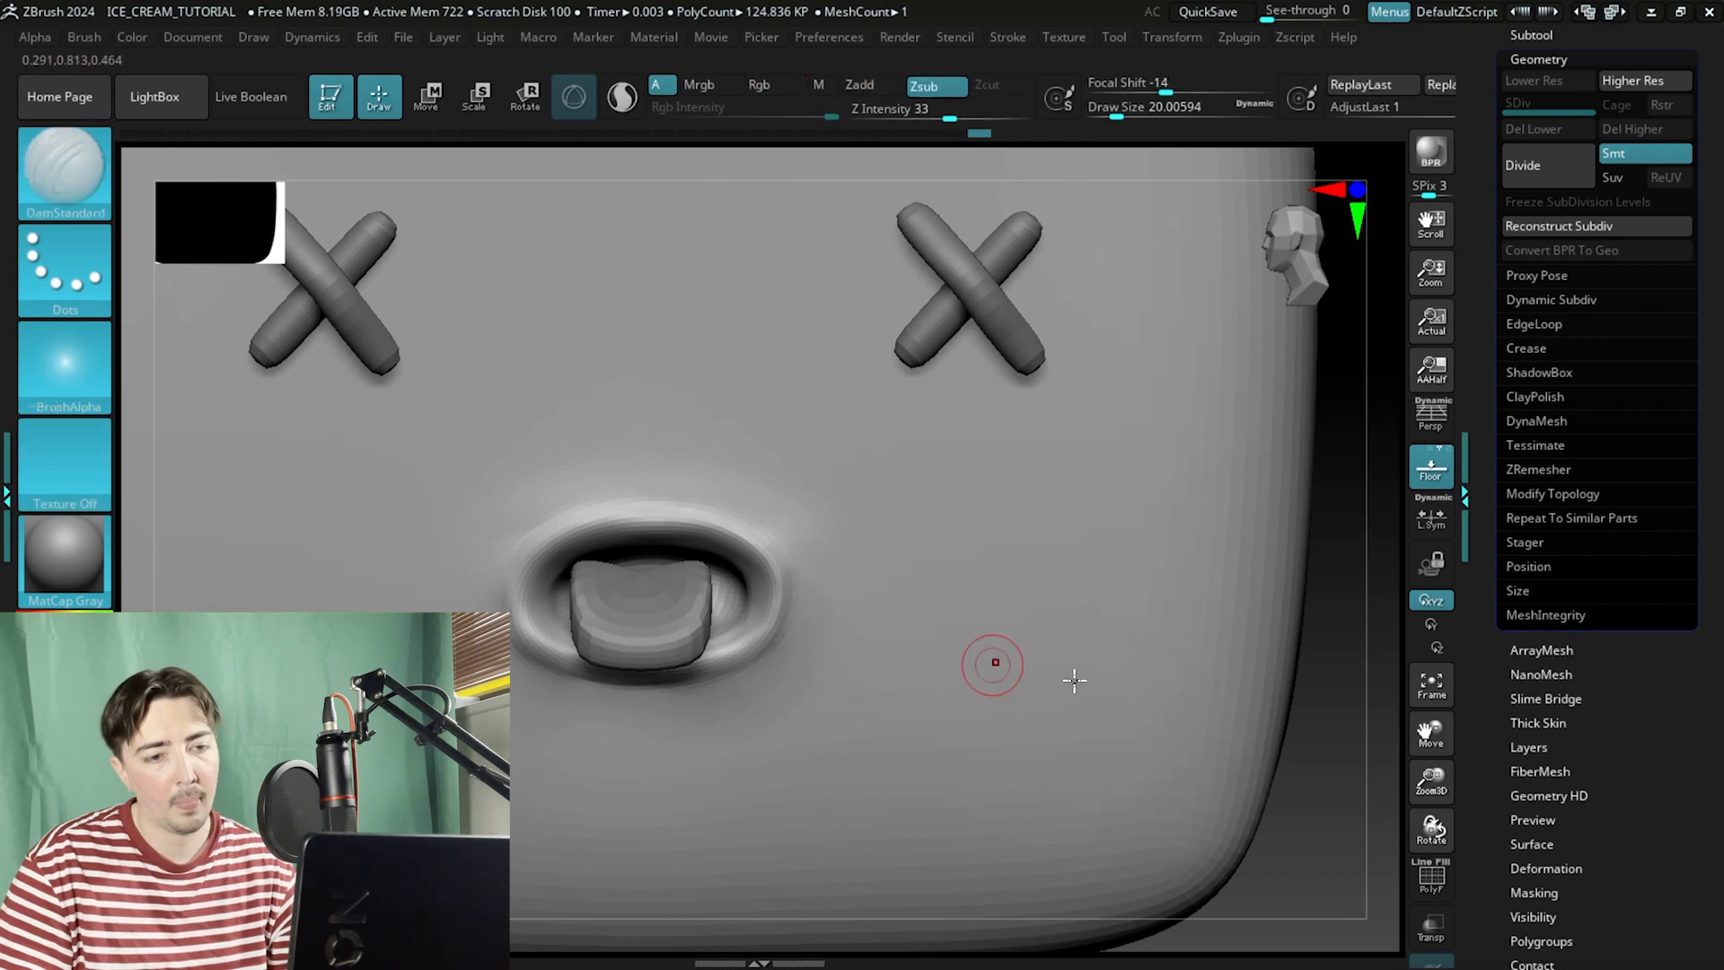
ctrl+right_drag(1249, 698, 1199, 426)
ctrl+right_drag(1200, 427, 1266, 612)
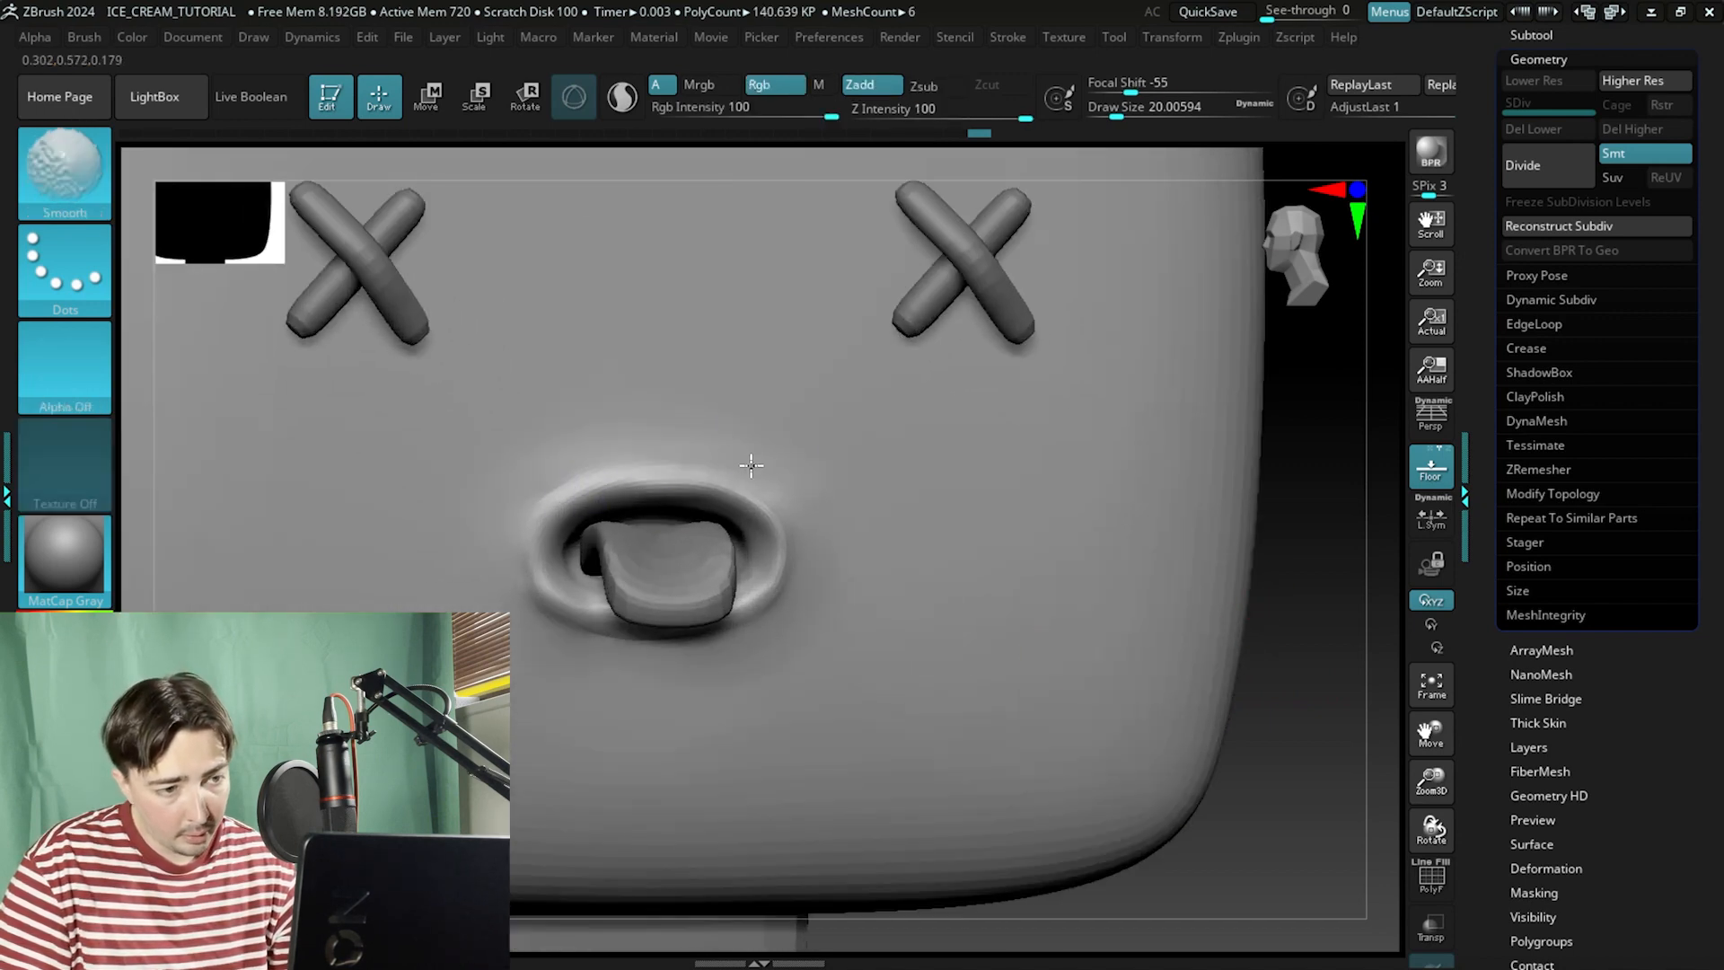
shift+drag(750, 465, 800, 501)
shift+drag(467, 495, 537, 460)
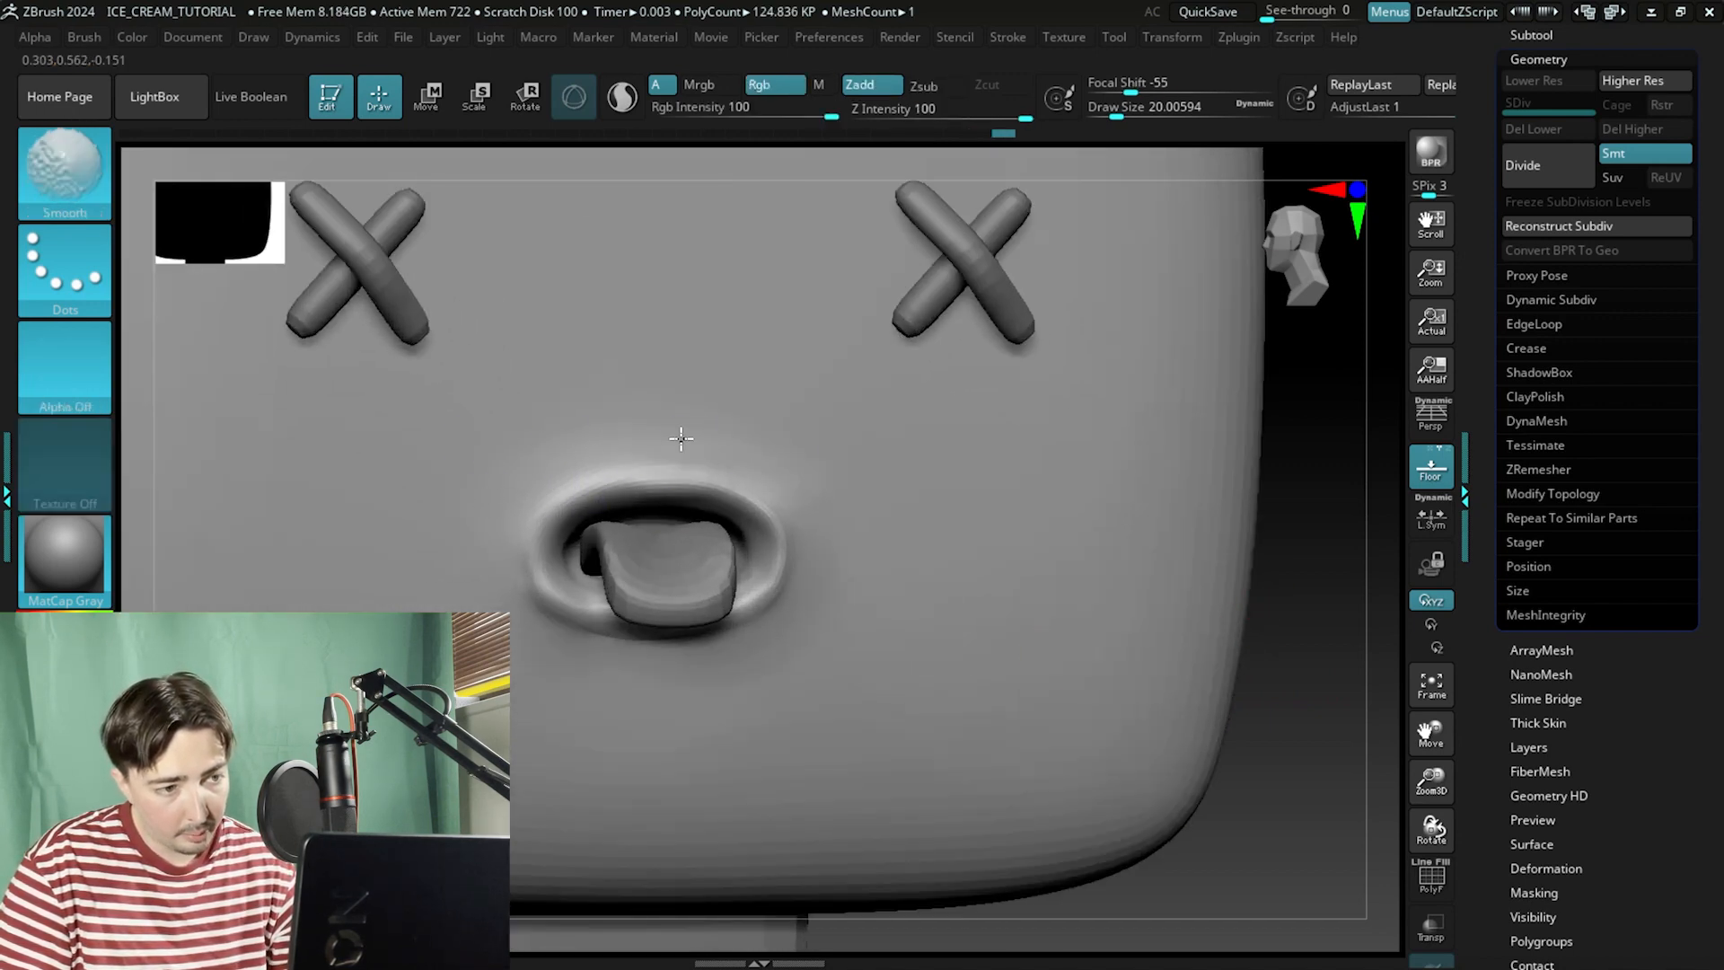
Compare the popsicle model with the reference image.
ctrl+right_drag(1297, 427, 1032, 269)
alt+right_drag(1033, 269, 1112, 392)
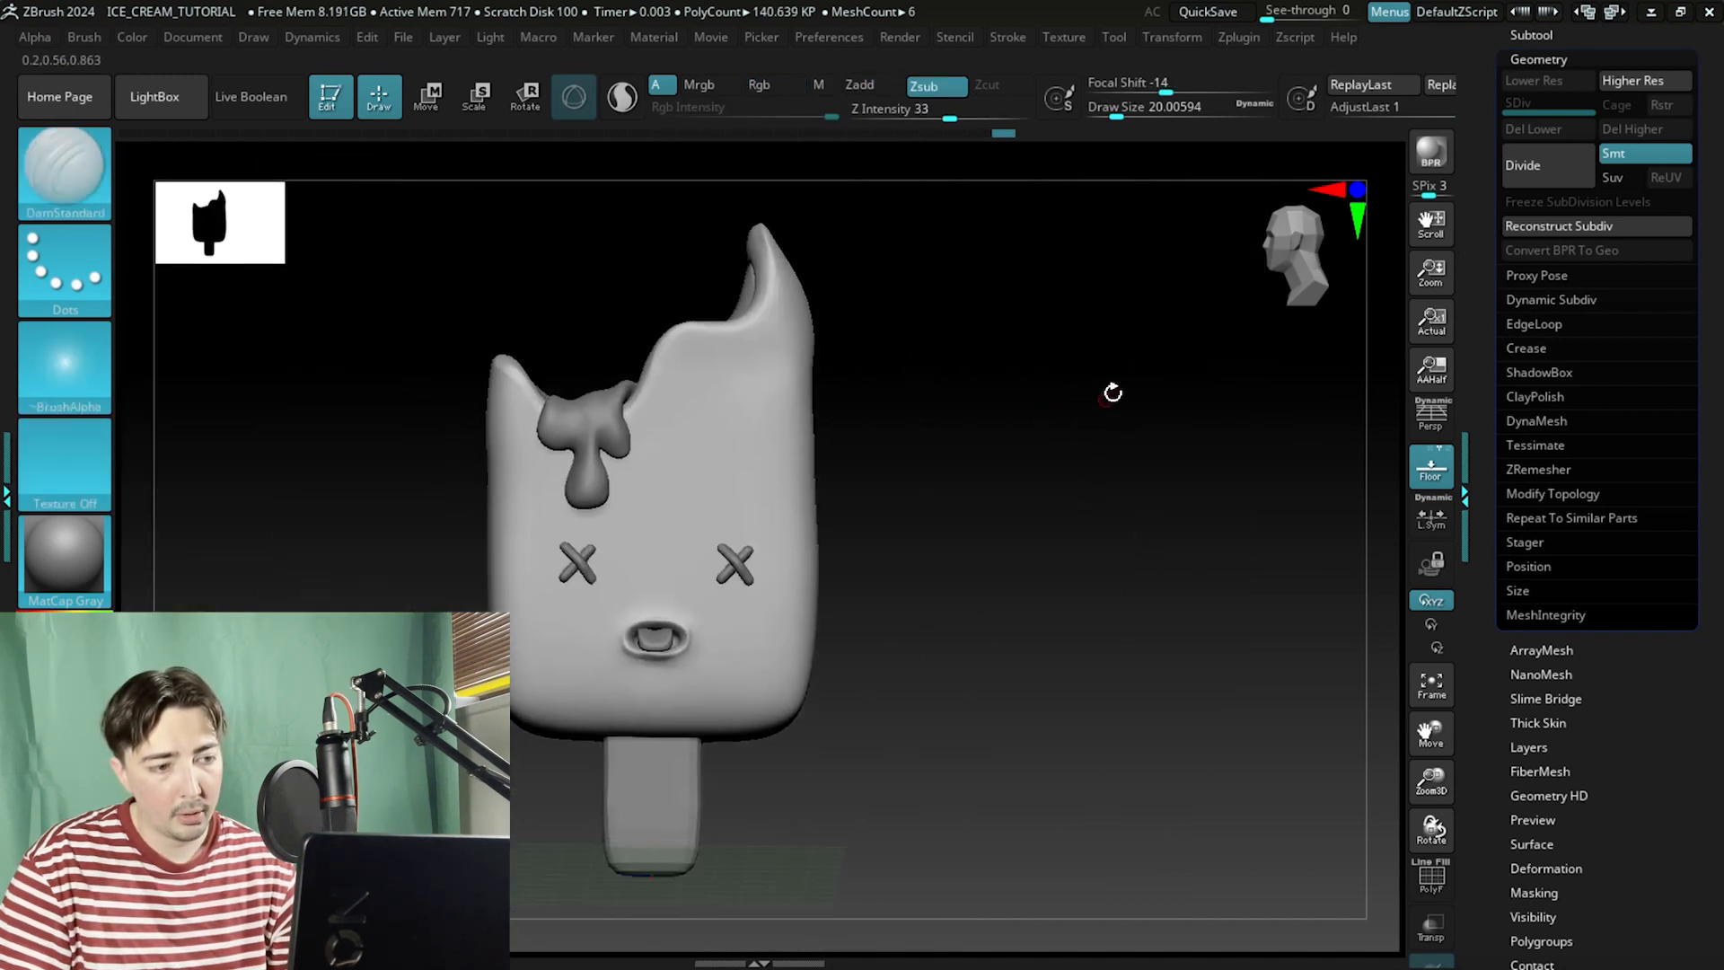
key(alt+Tab)
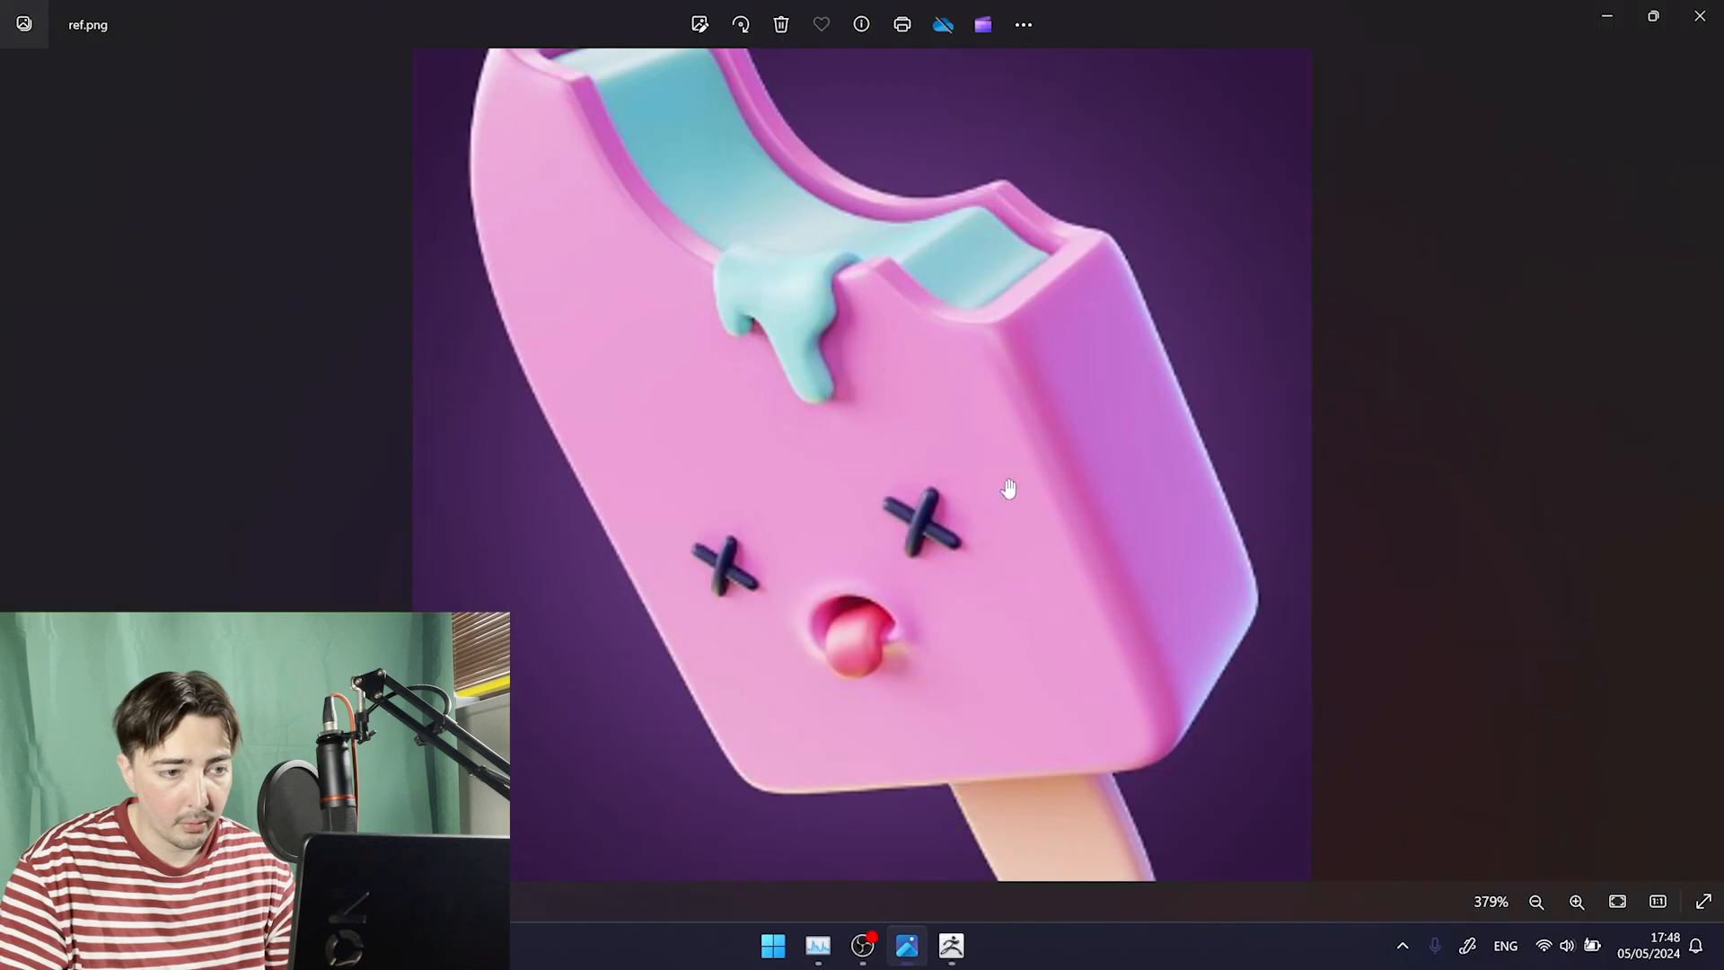
key(alt+Tab)
right_drag(875, 639, 1167, 562)
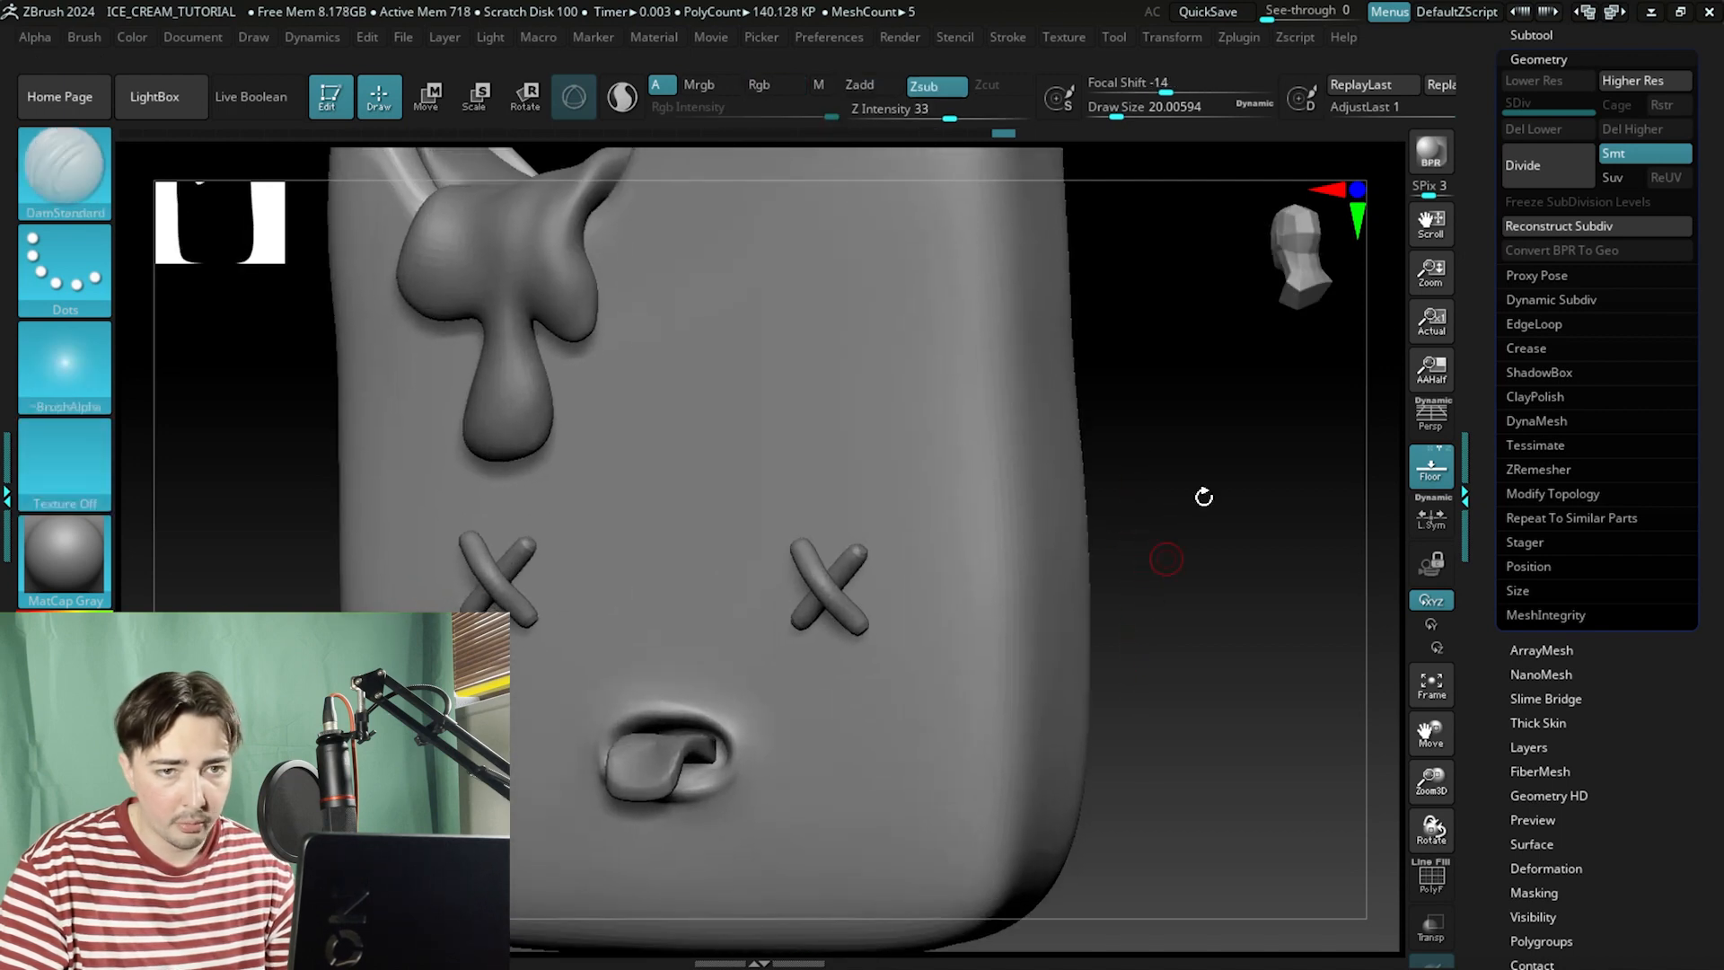
Inspect the wireframes of the X eyes subtool and the tongue subtool.
click(1513, 36)
click(1536, 256)
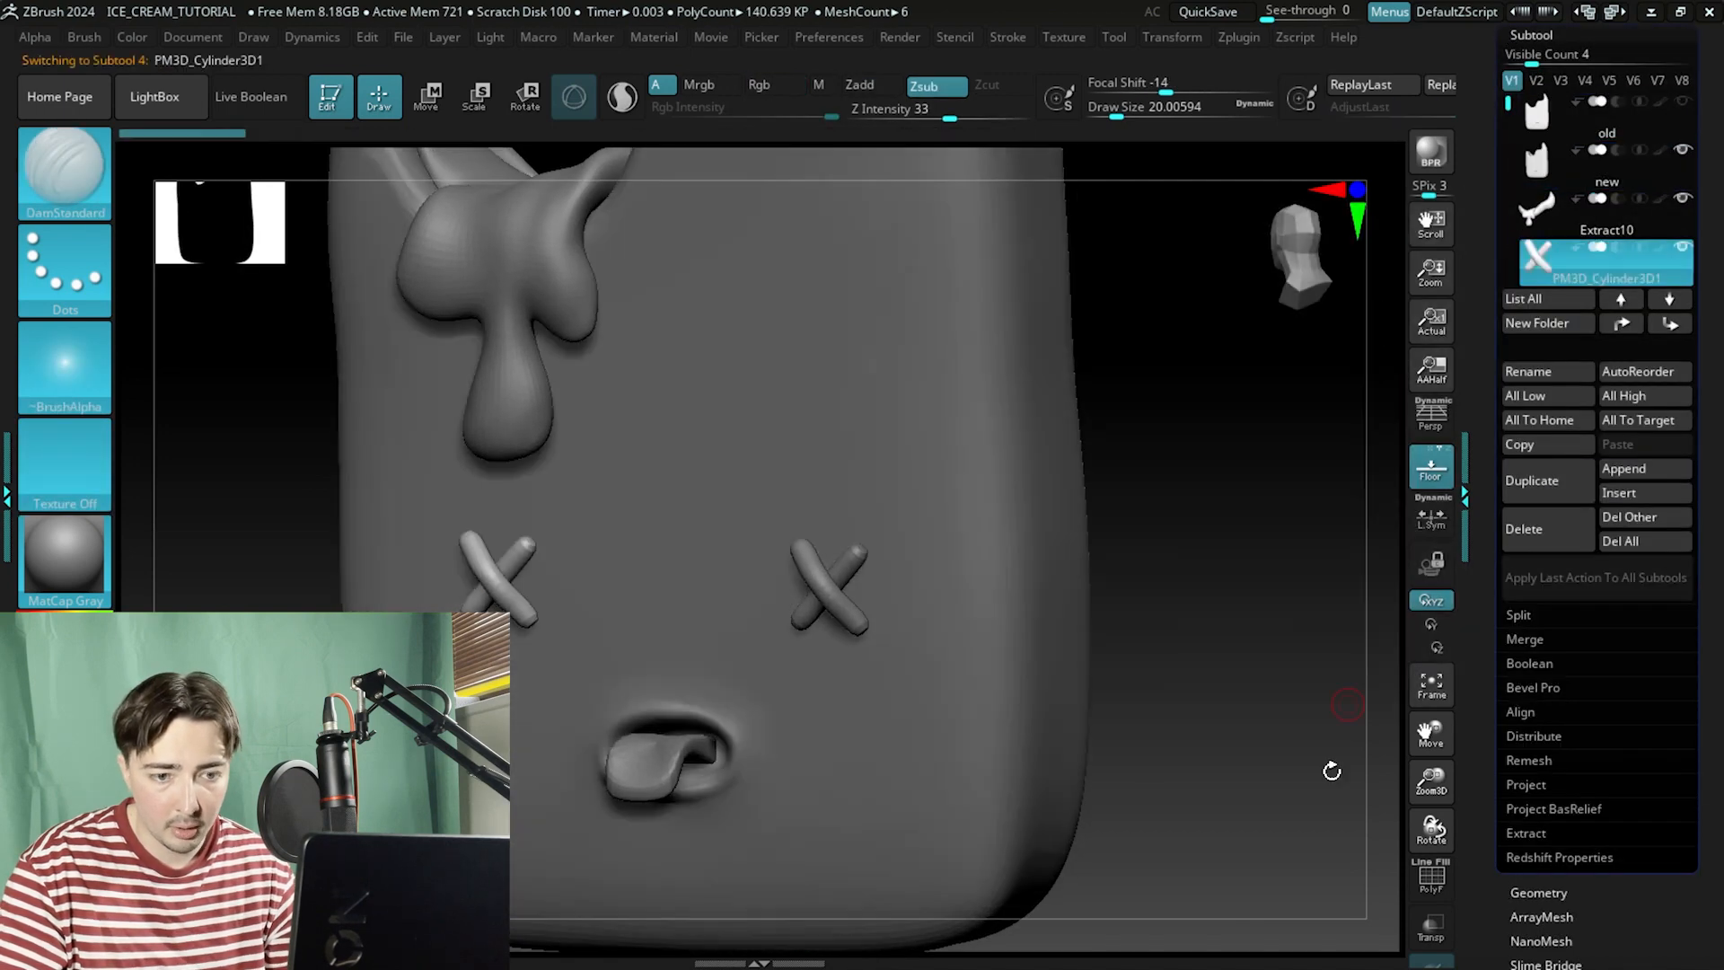
click(1428, 885)
alt+drag(1231, 662, 1309, 687)
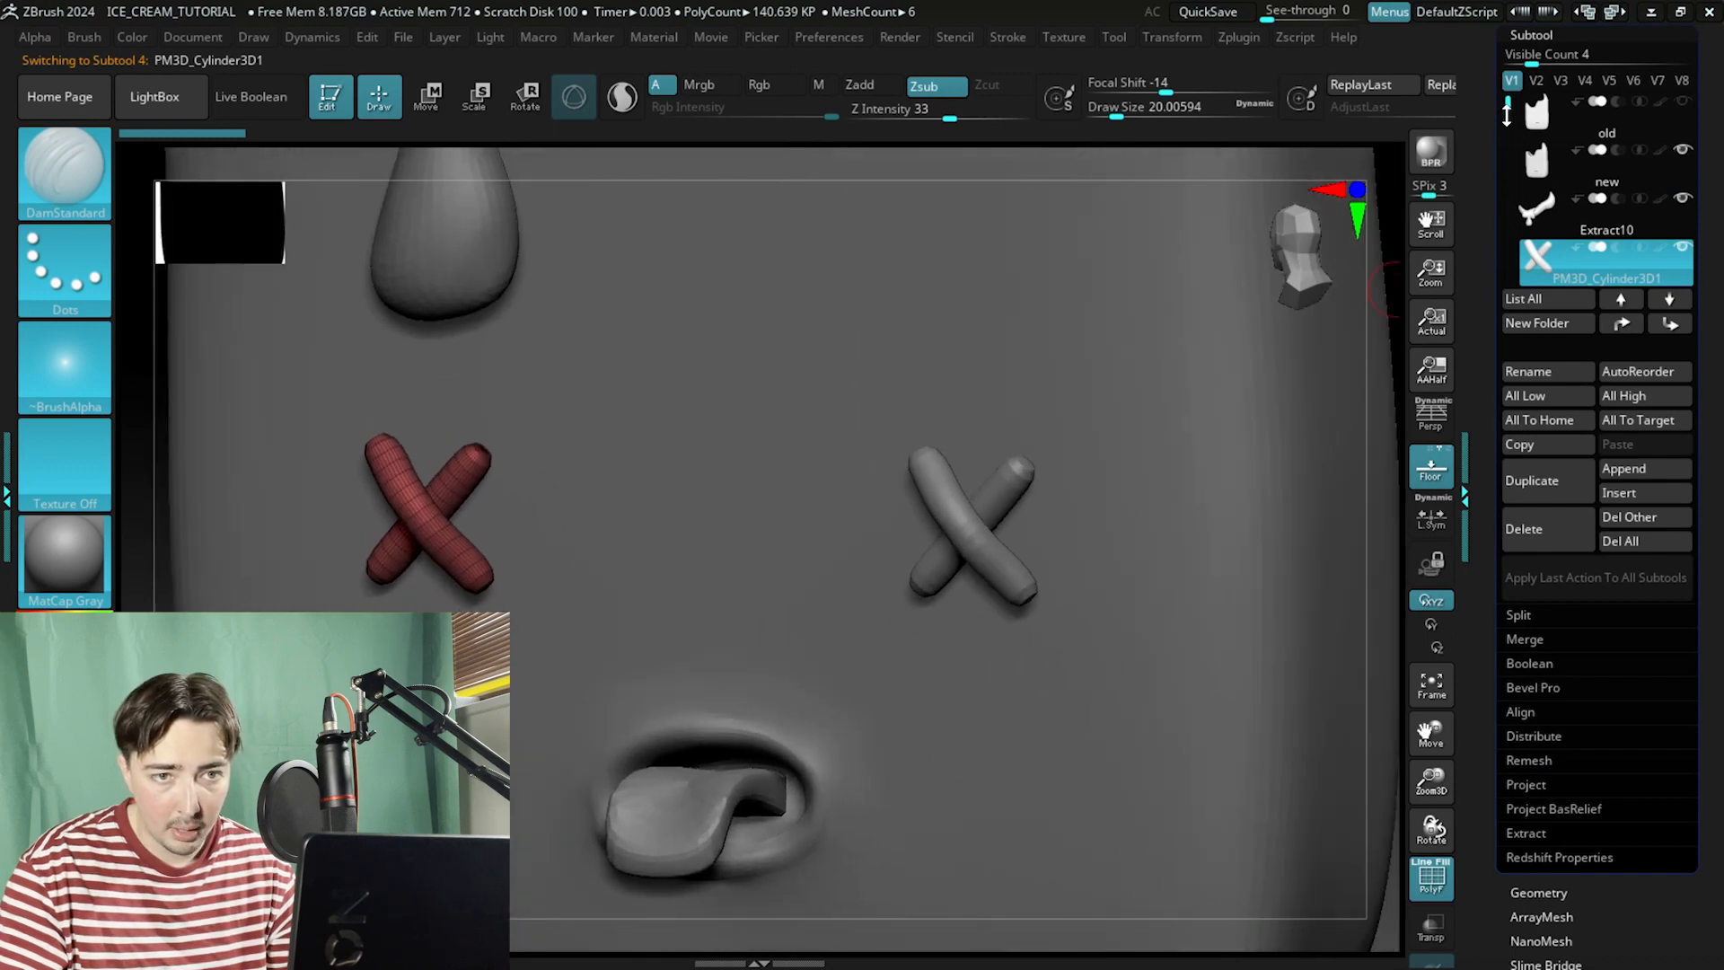
scroll(1598, 180, down, 3)
click(1542, 163)
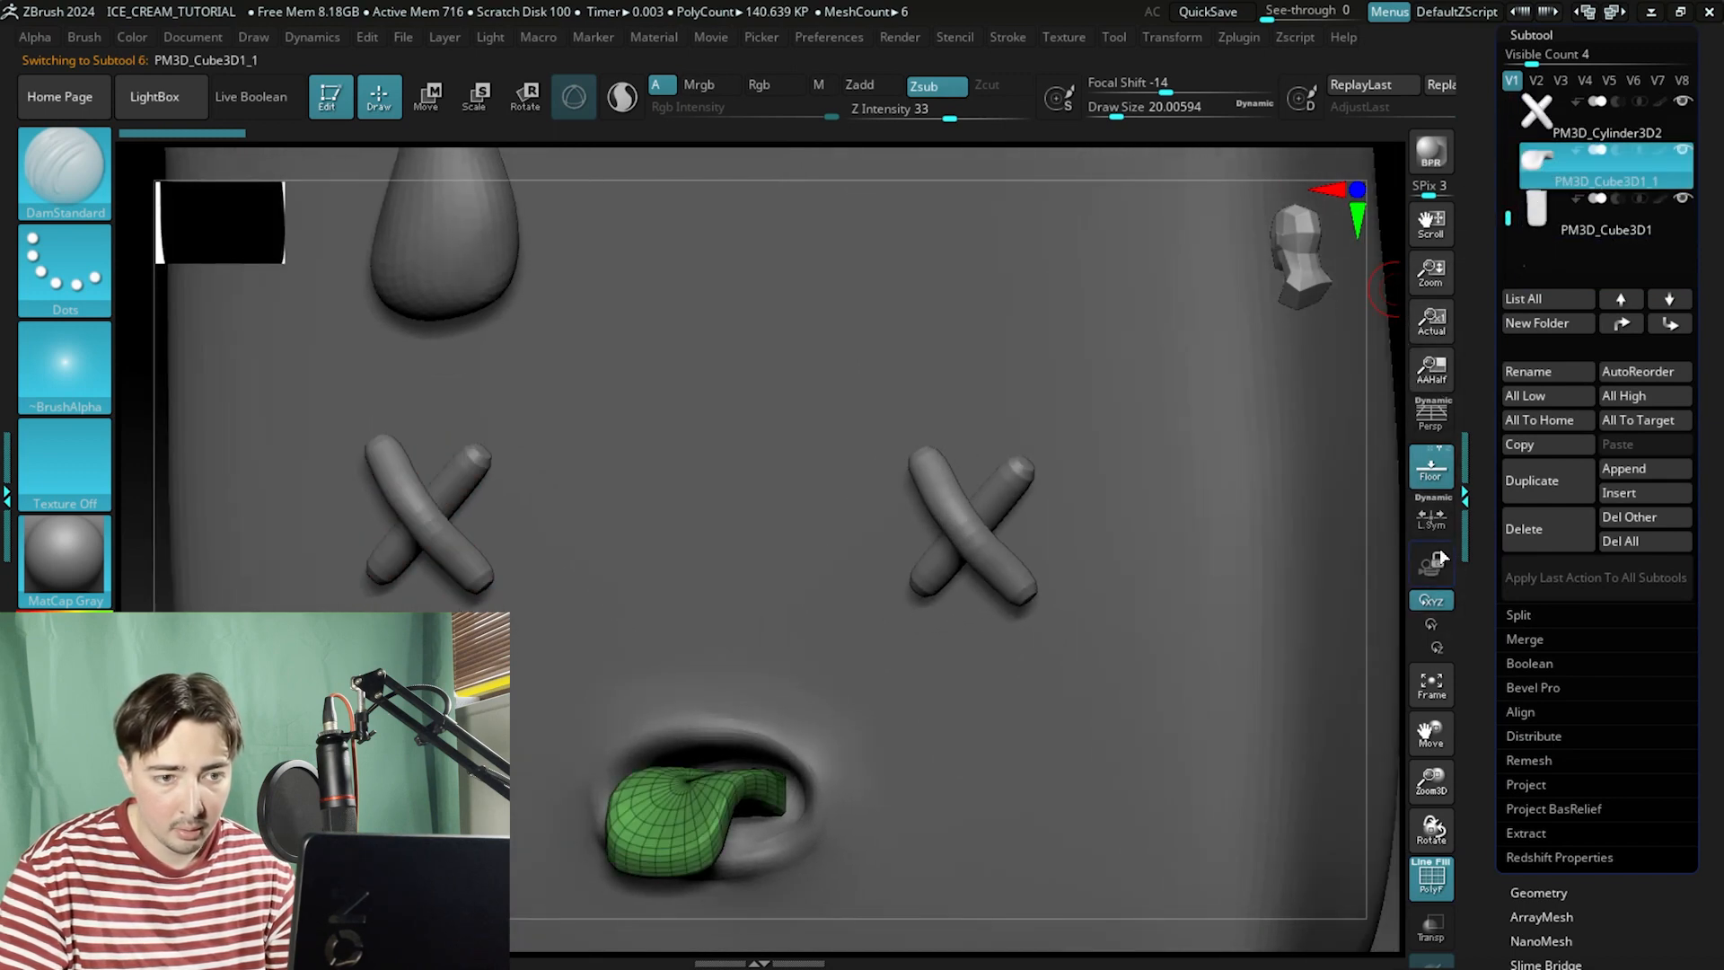
drag(1375, 519, 1405, 589)
click(1426, 883)
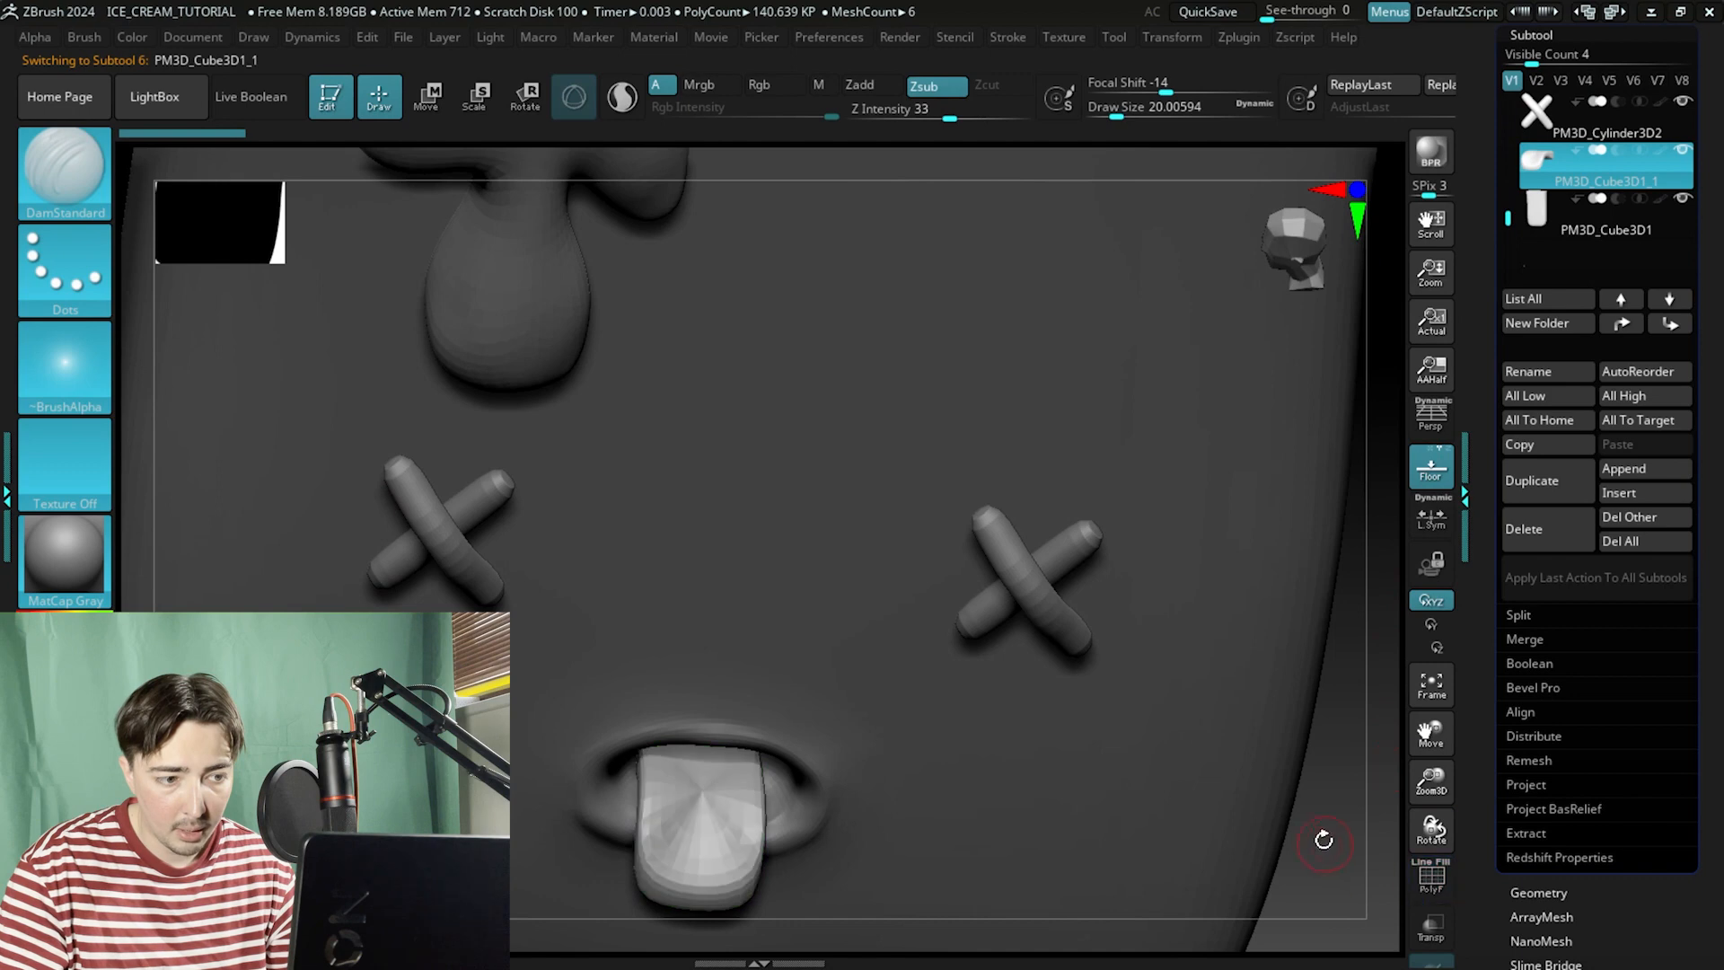
ZRemesh the tongue subtool with a target polygon count of 0.9447.
alt+drag(1323, 839, 1230, 637)
drag(1477, 680, 1483, 563)
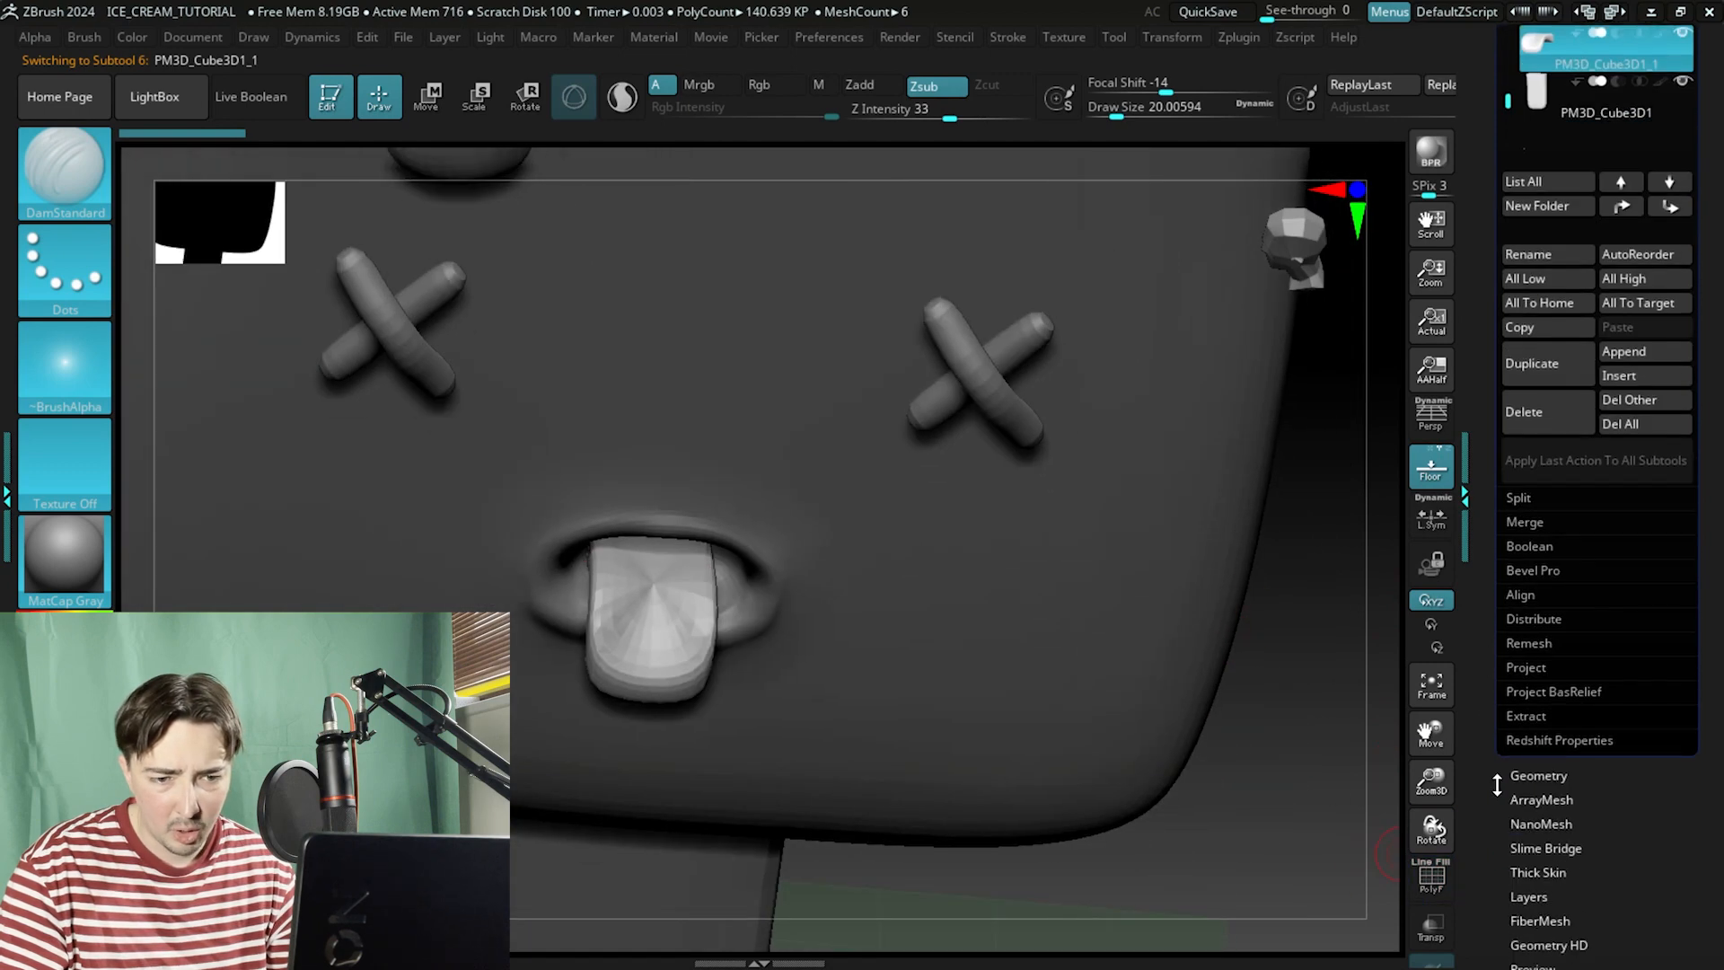
click(1537, 776)
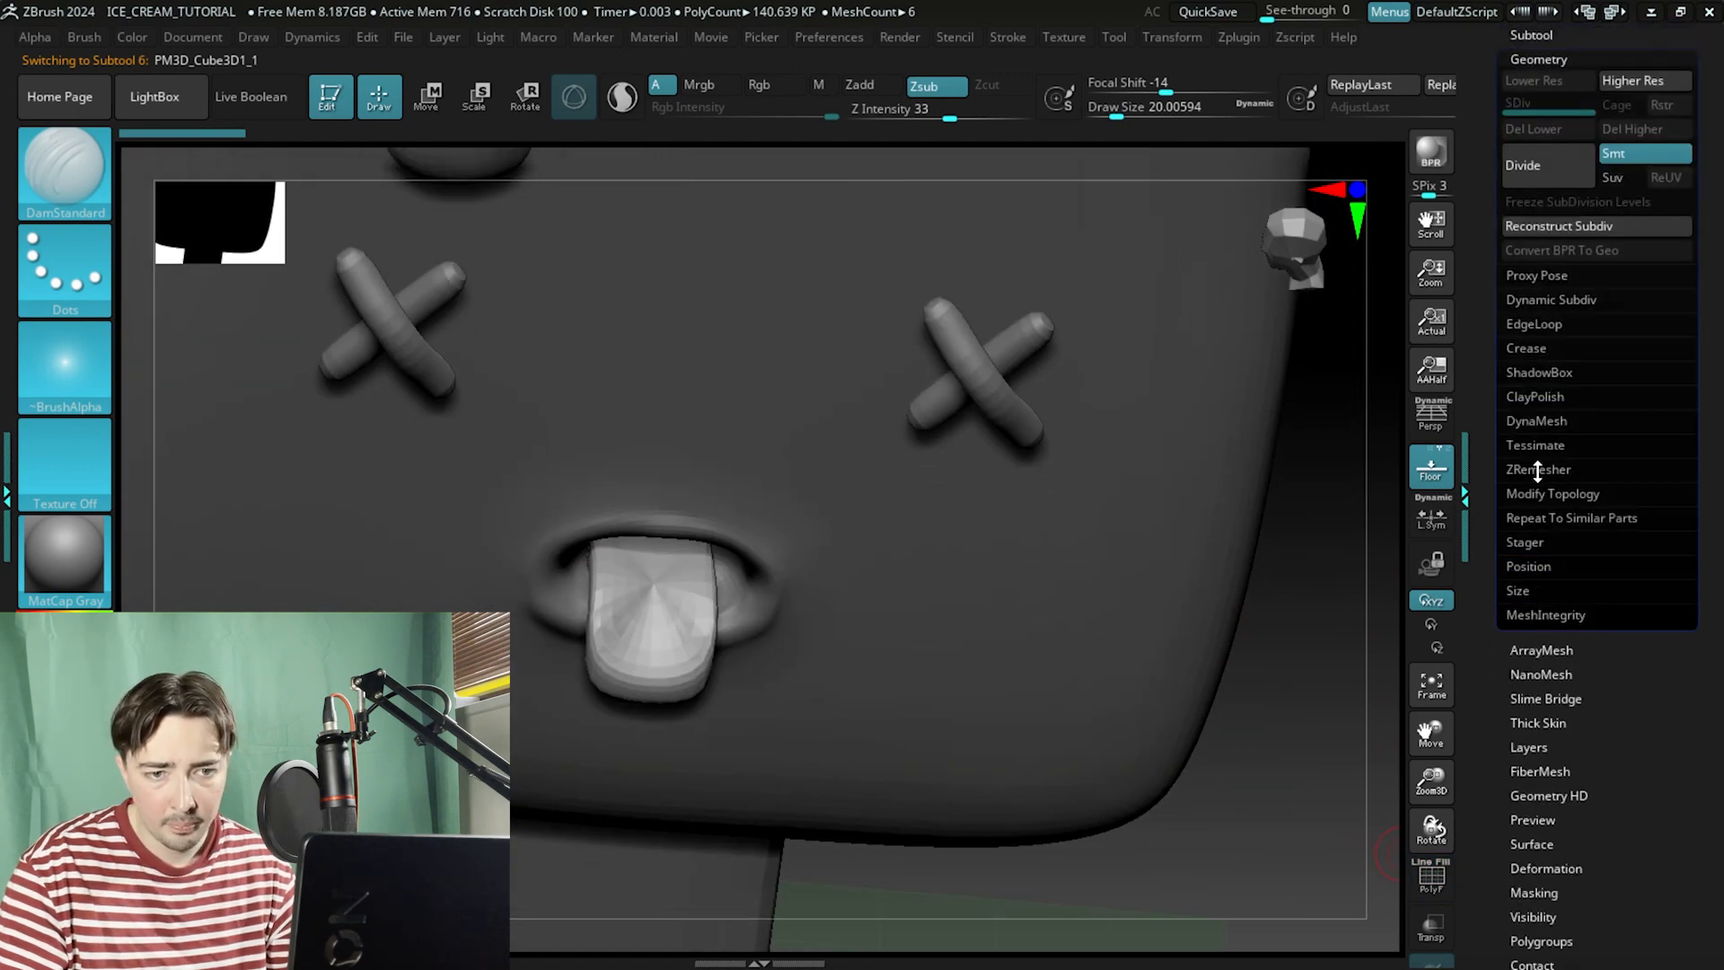
click(1537, 469)
drag(1544, 540, 1522, 542)
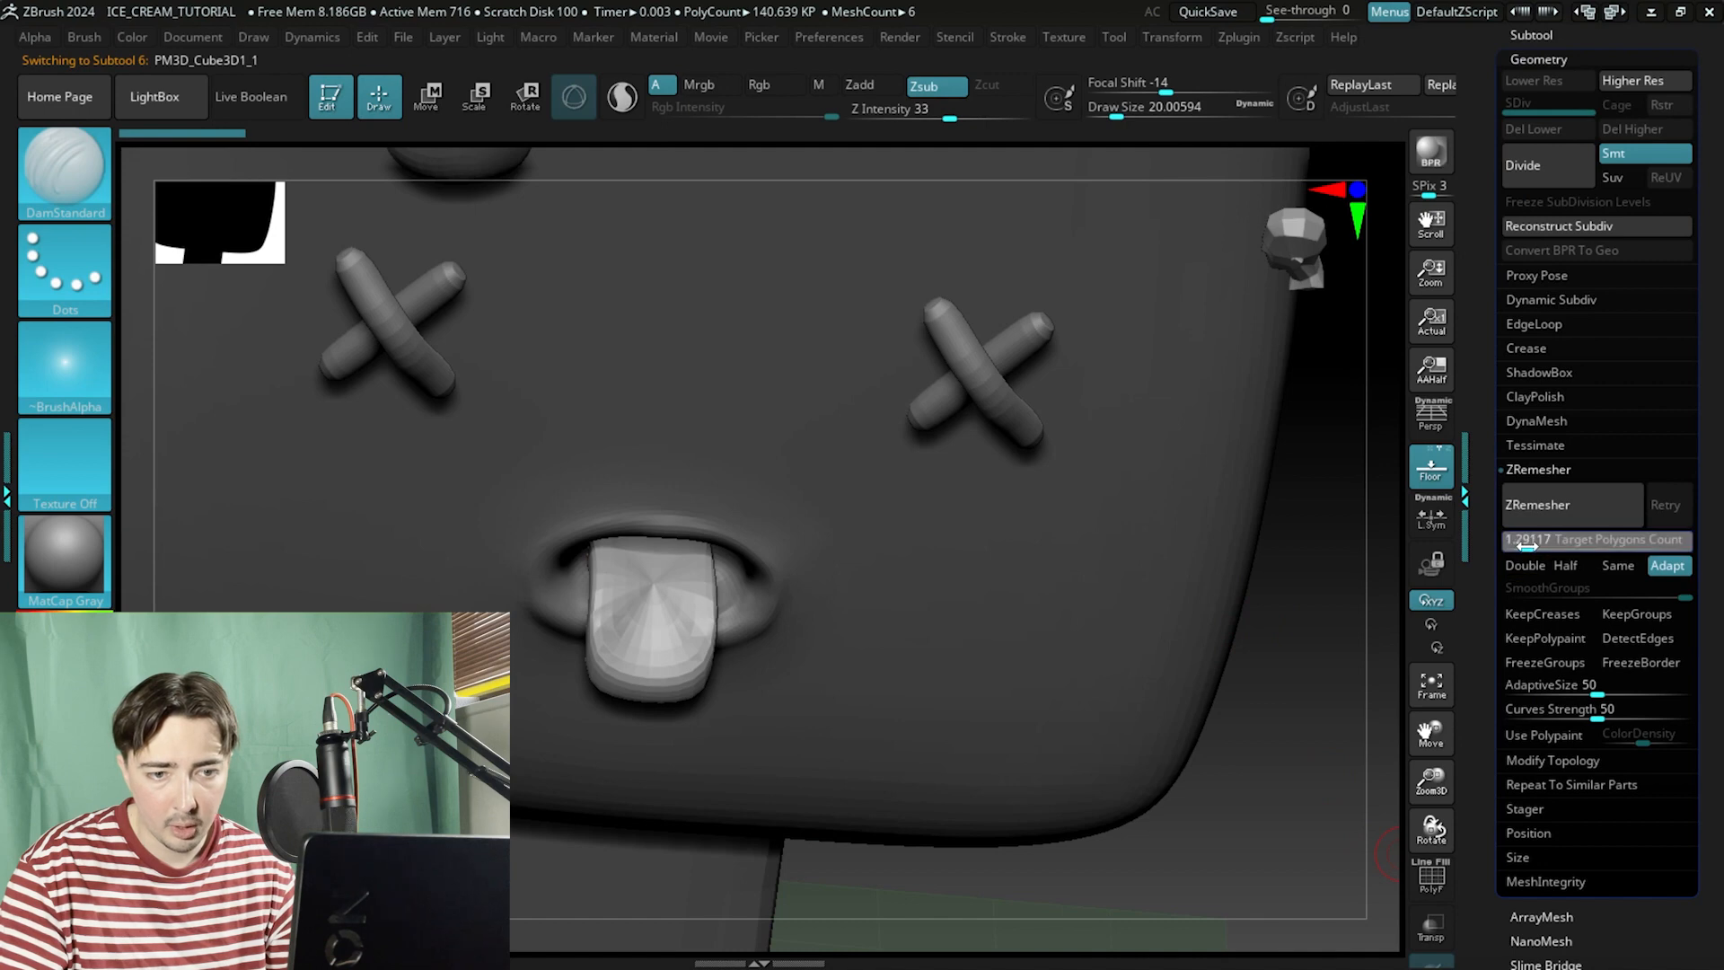
click(1537, 503)
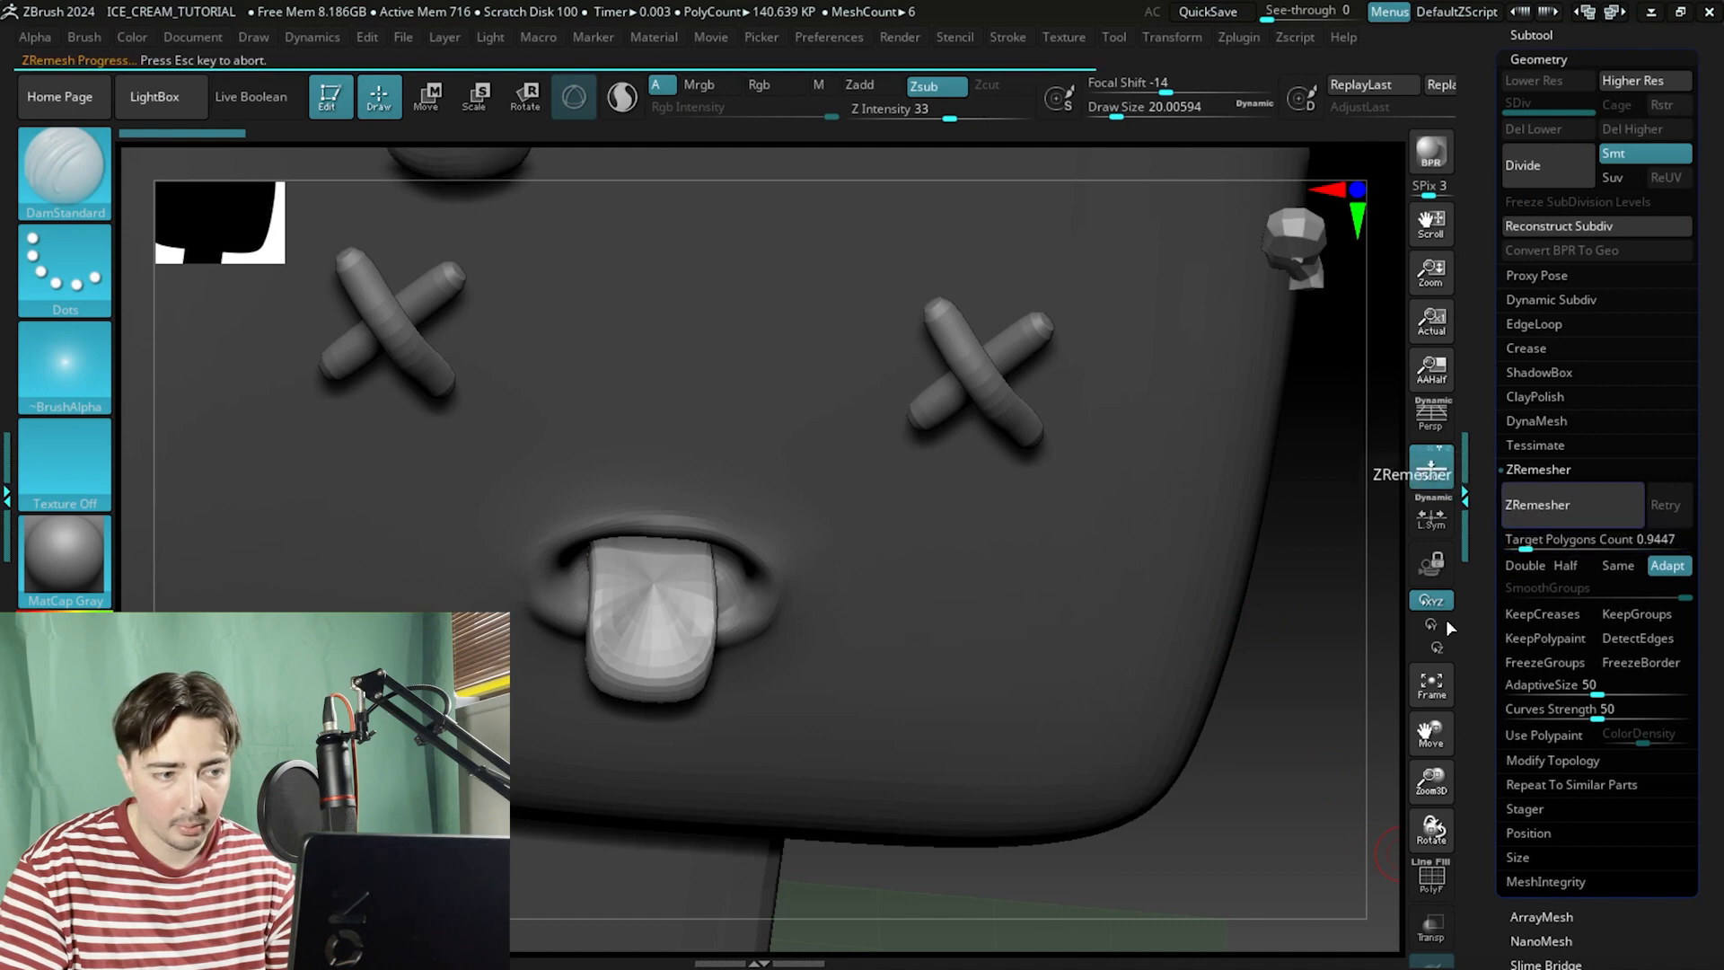
click(1433, 887)
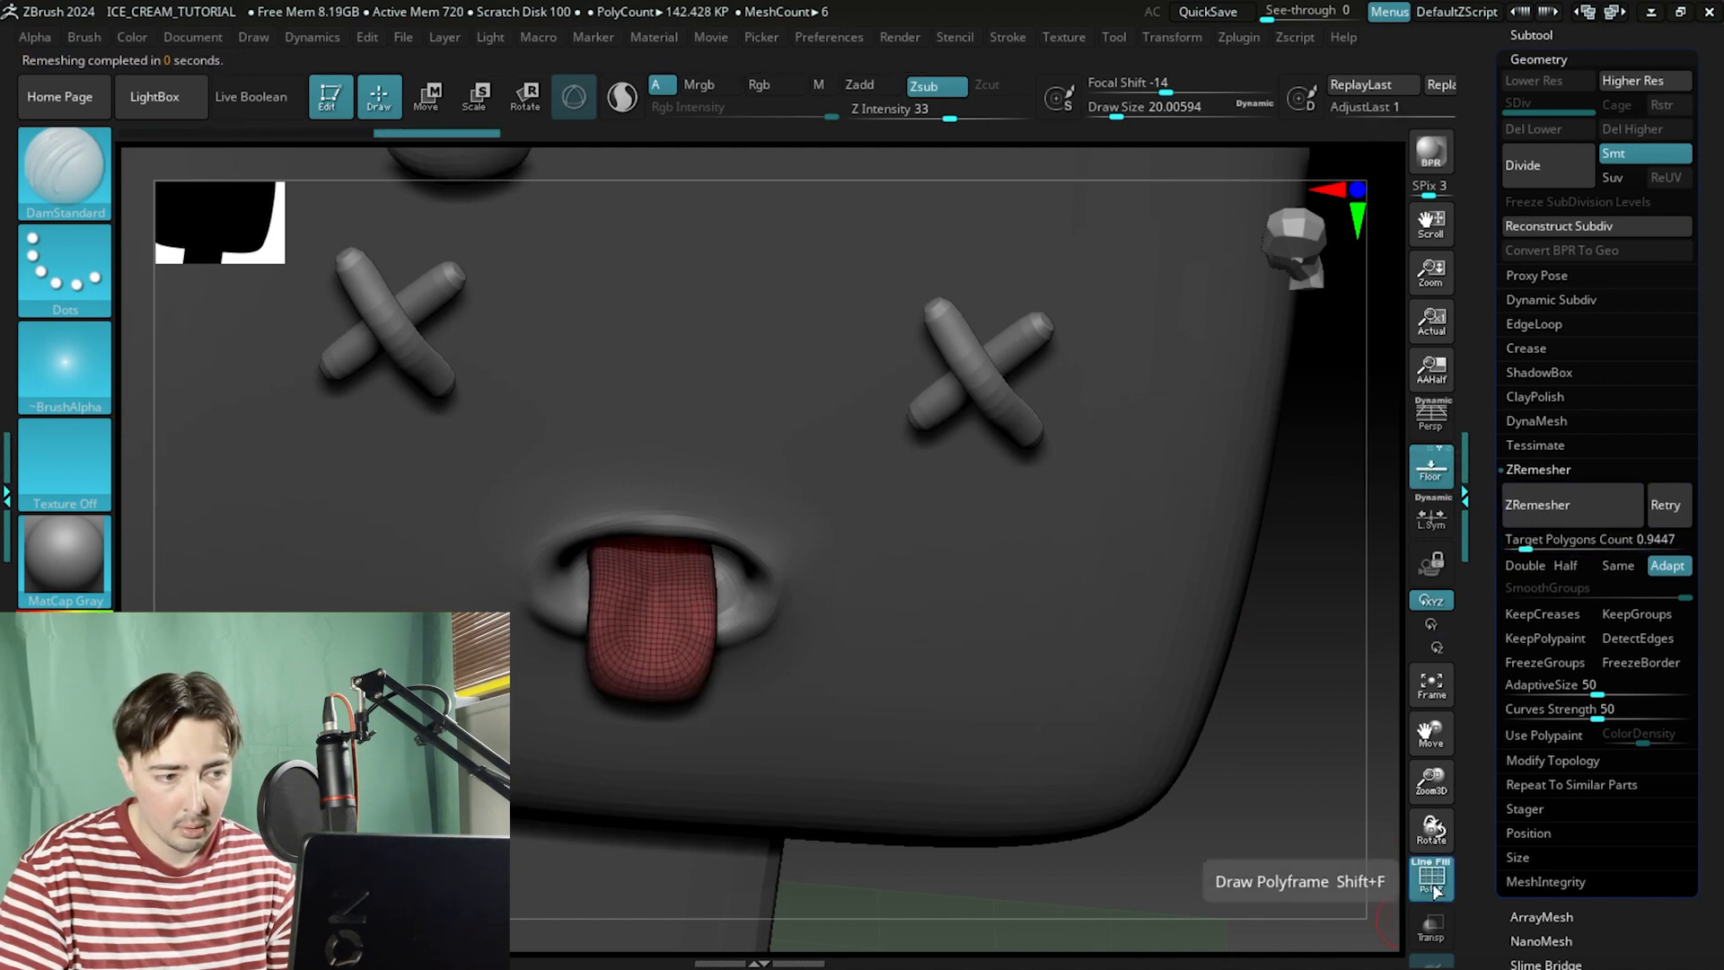
click(1433, 888)
Remesh the tongue again with the target polygon count lowered to 0.31117.
drag(1589, 538, 1561, 534)
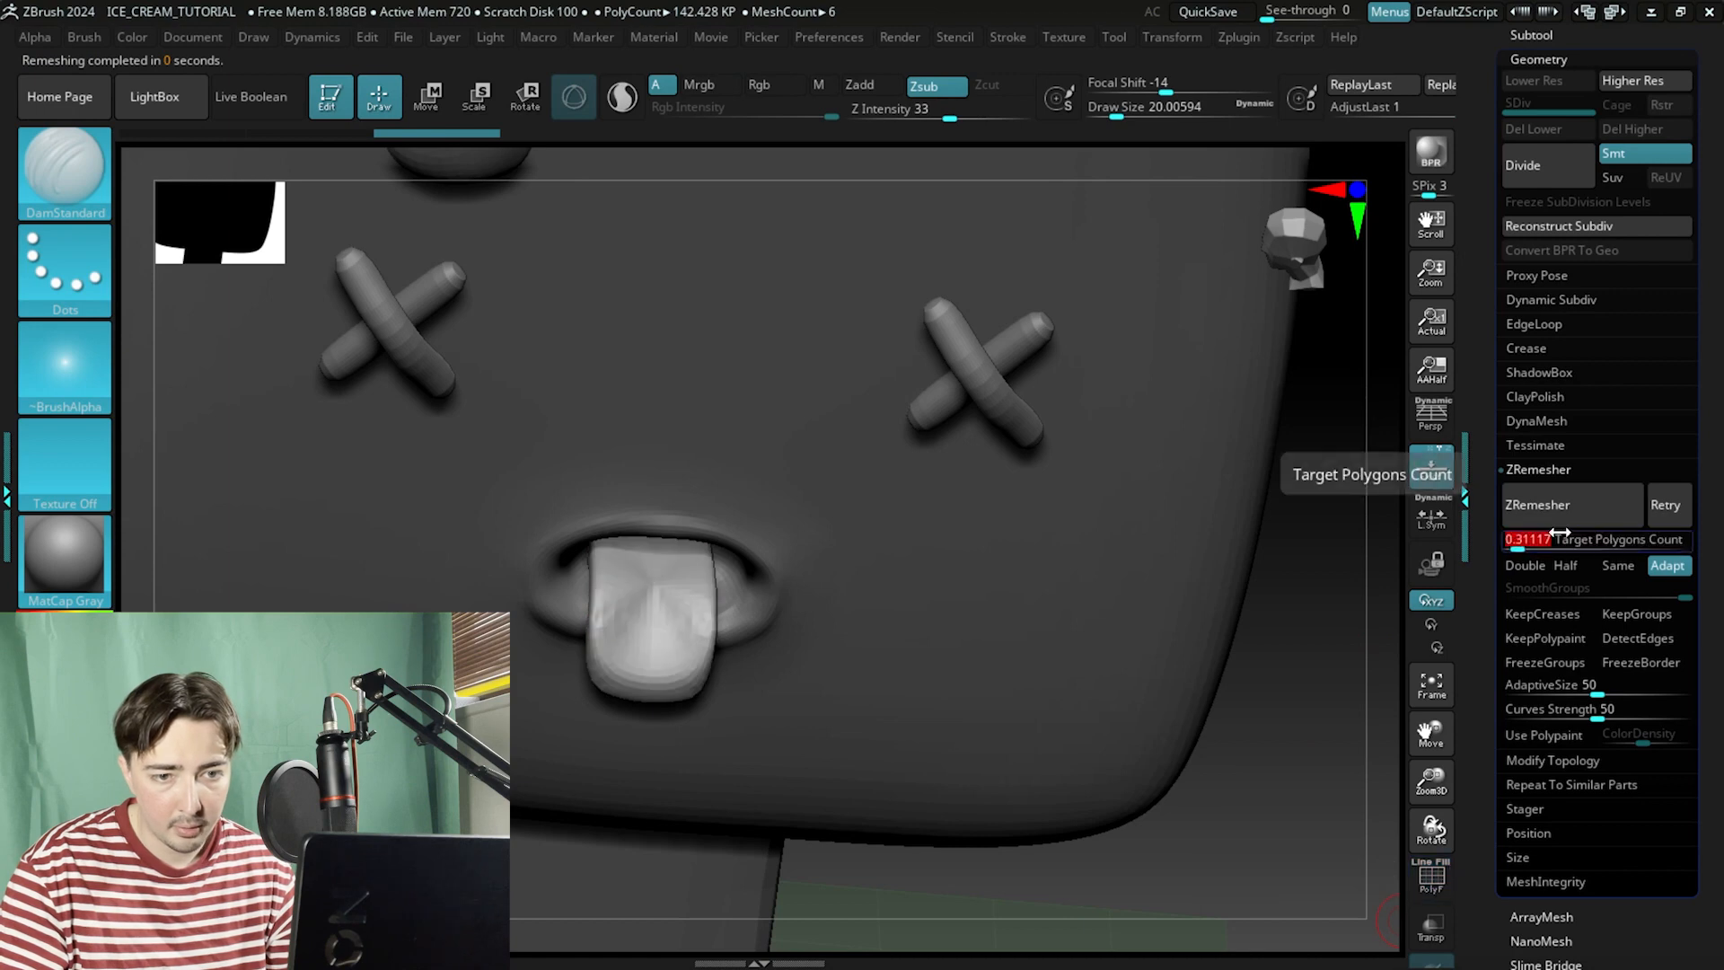
click(1577, 494)
click(1437, 889)
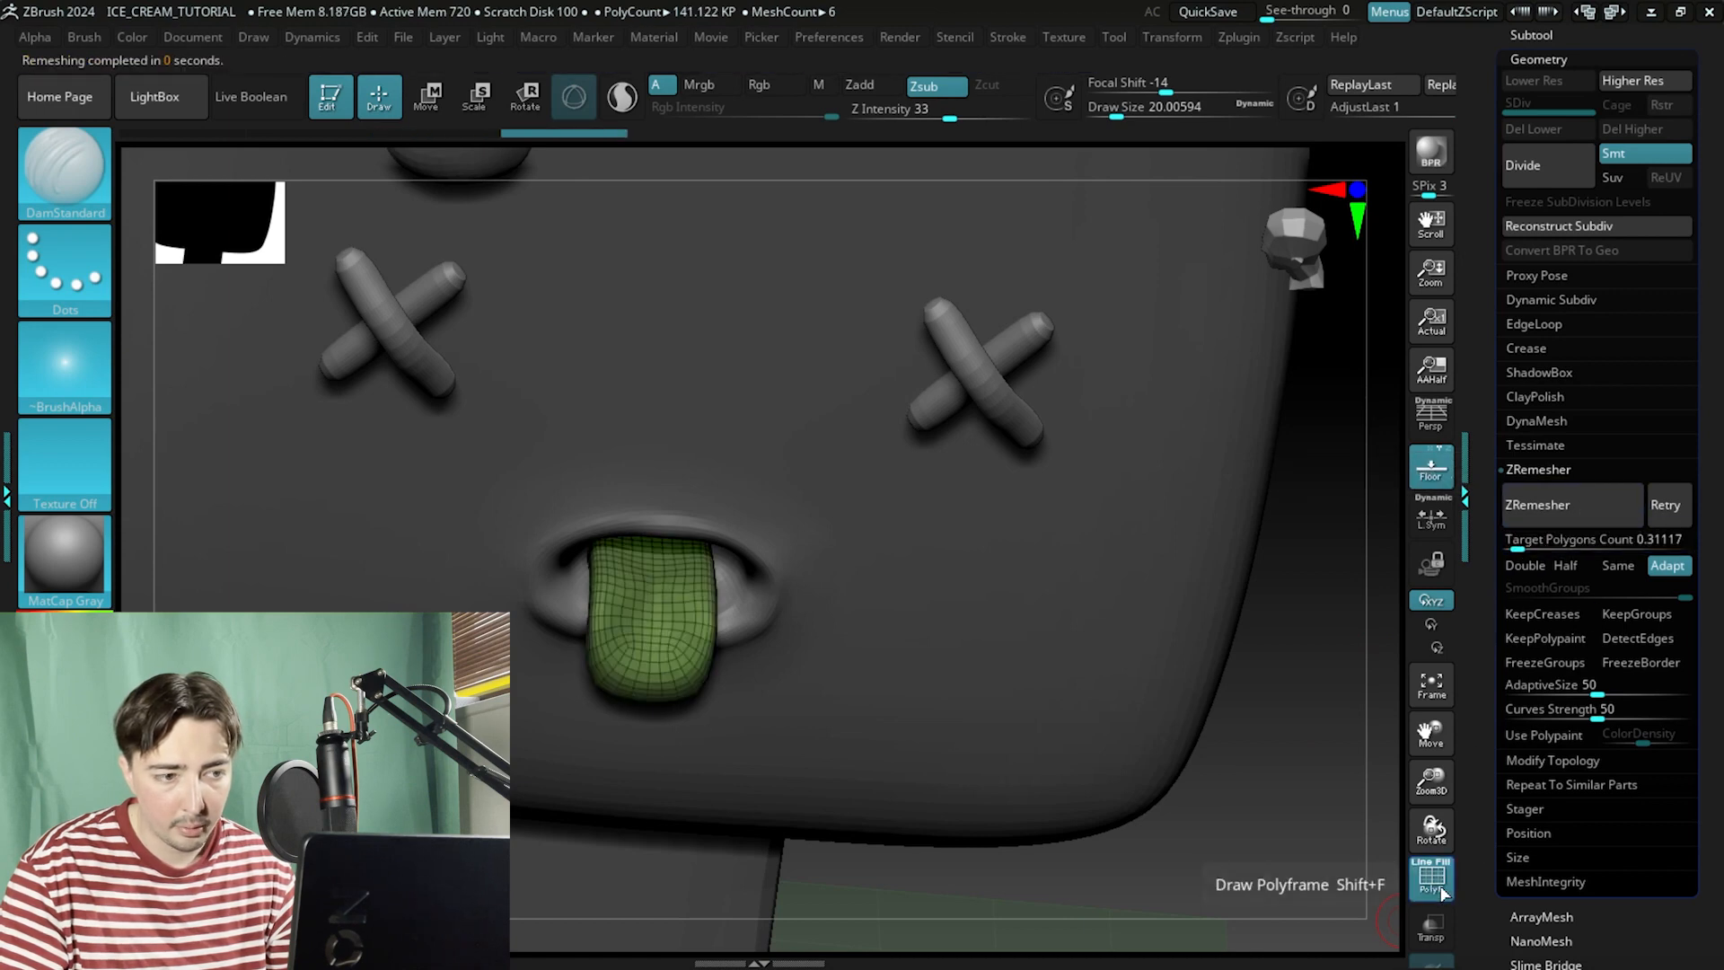
click(1440, 893)
Select the stick subtool and inspect its wireframe from several angles.
shift+drag(1272, 753, 1186, 564)
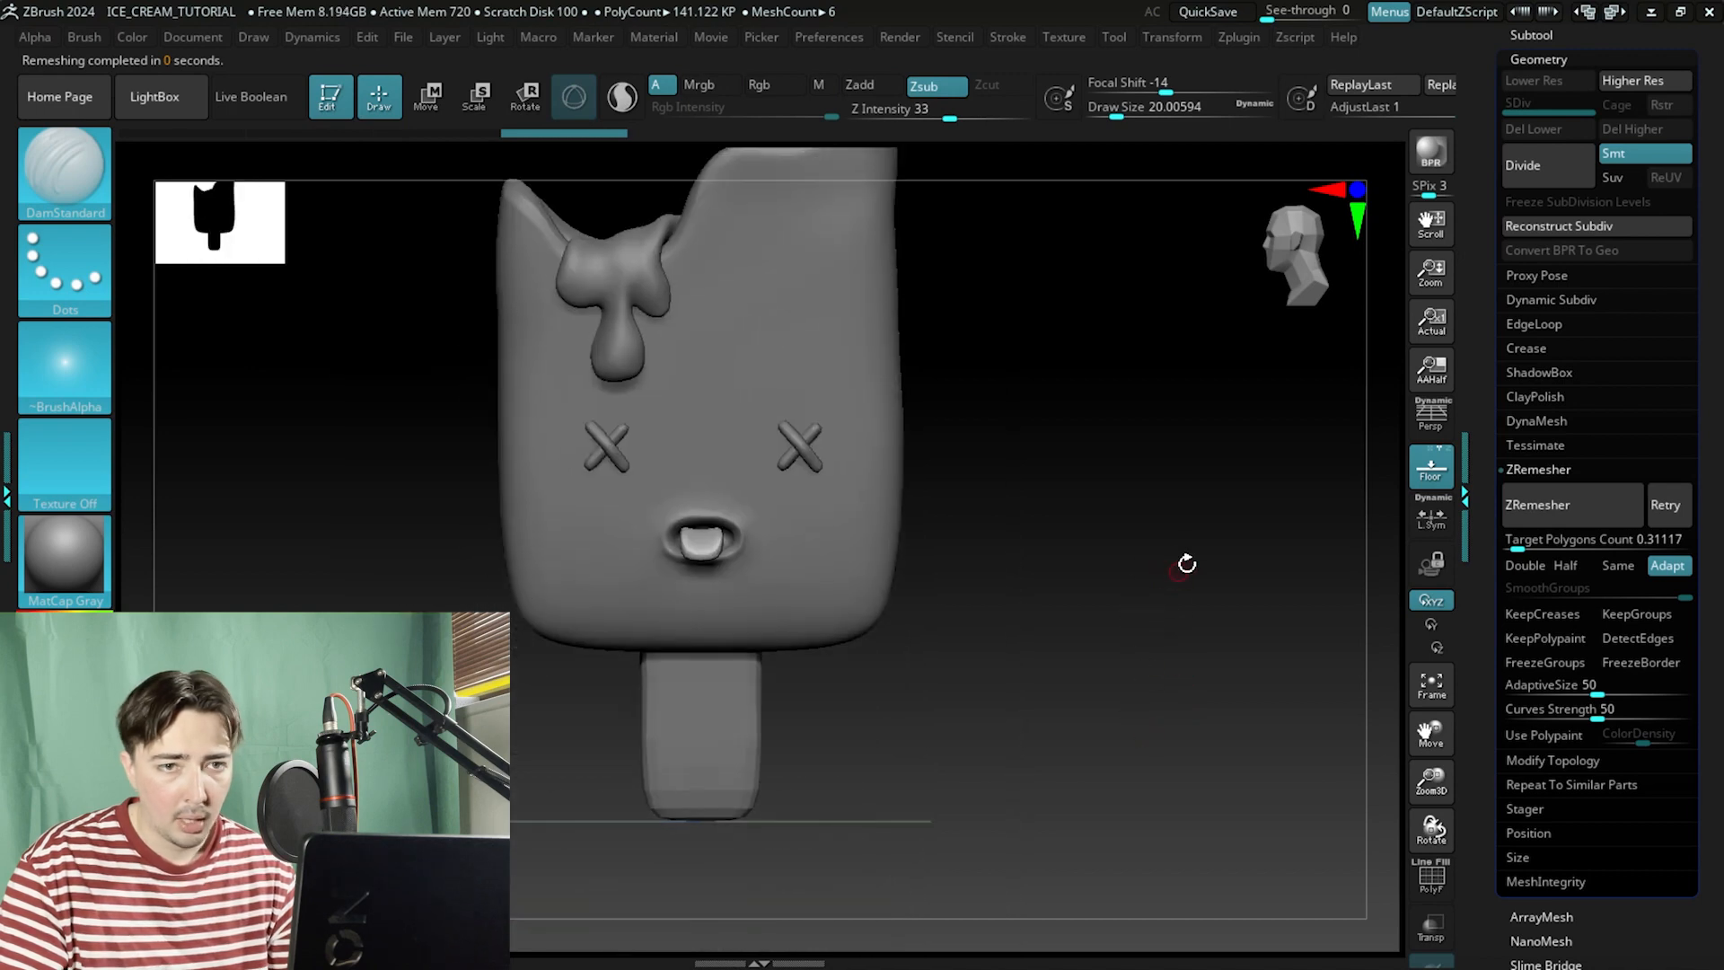
click(1537, 216)
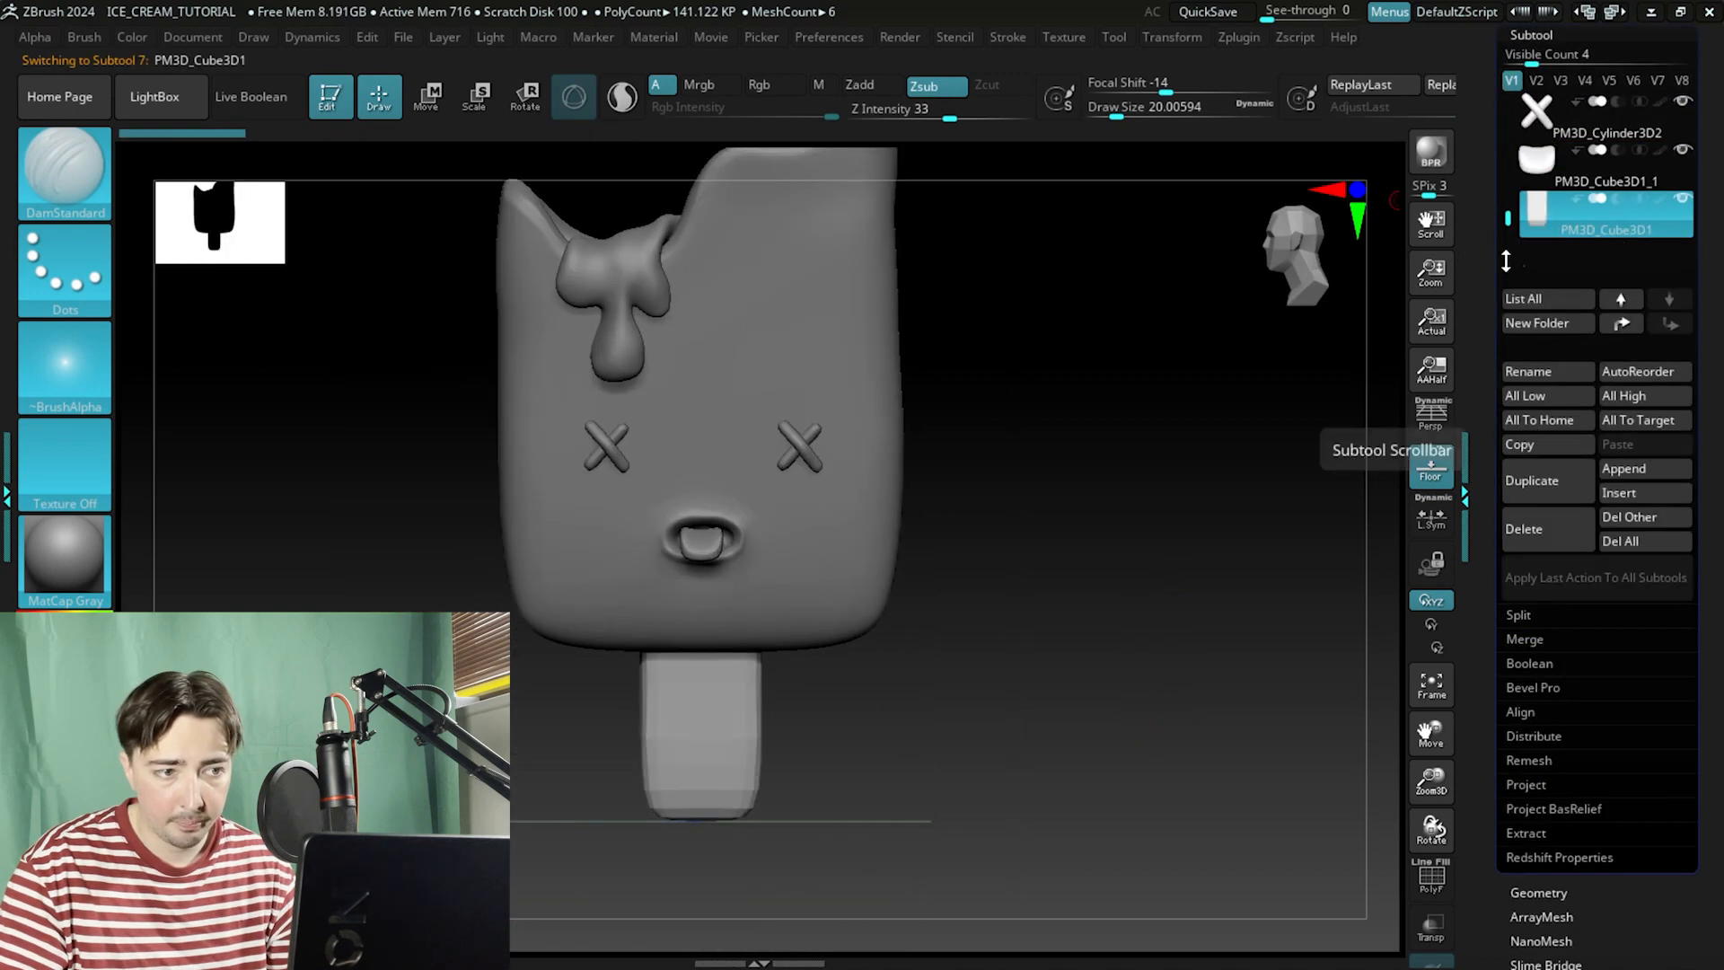
mouse_move(1172, 387)
mouse_down()
mouse_move(1170, 439)
mouse_move(1131, 470)
mouse_move(1034, 444)
mouse_move(1123, 462)
mouse_move(1116, 682)
mouse_move(1139, 778)
mouse_move(1212, 646)
mouse_move(1120, 563)
mouse_move(1157, 597)
mouse_up()
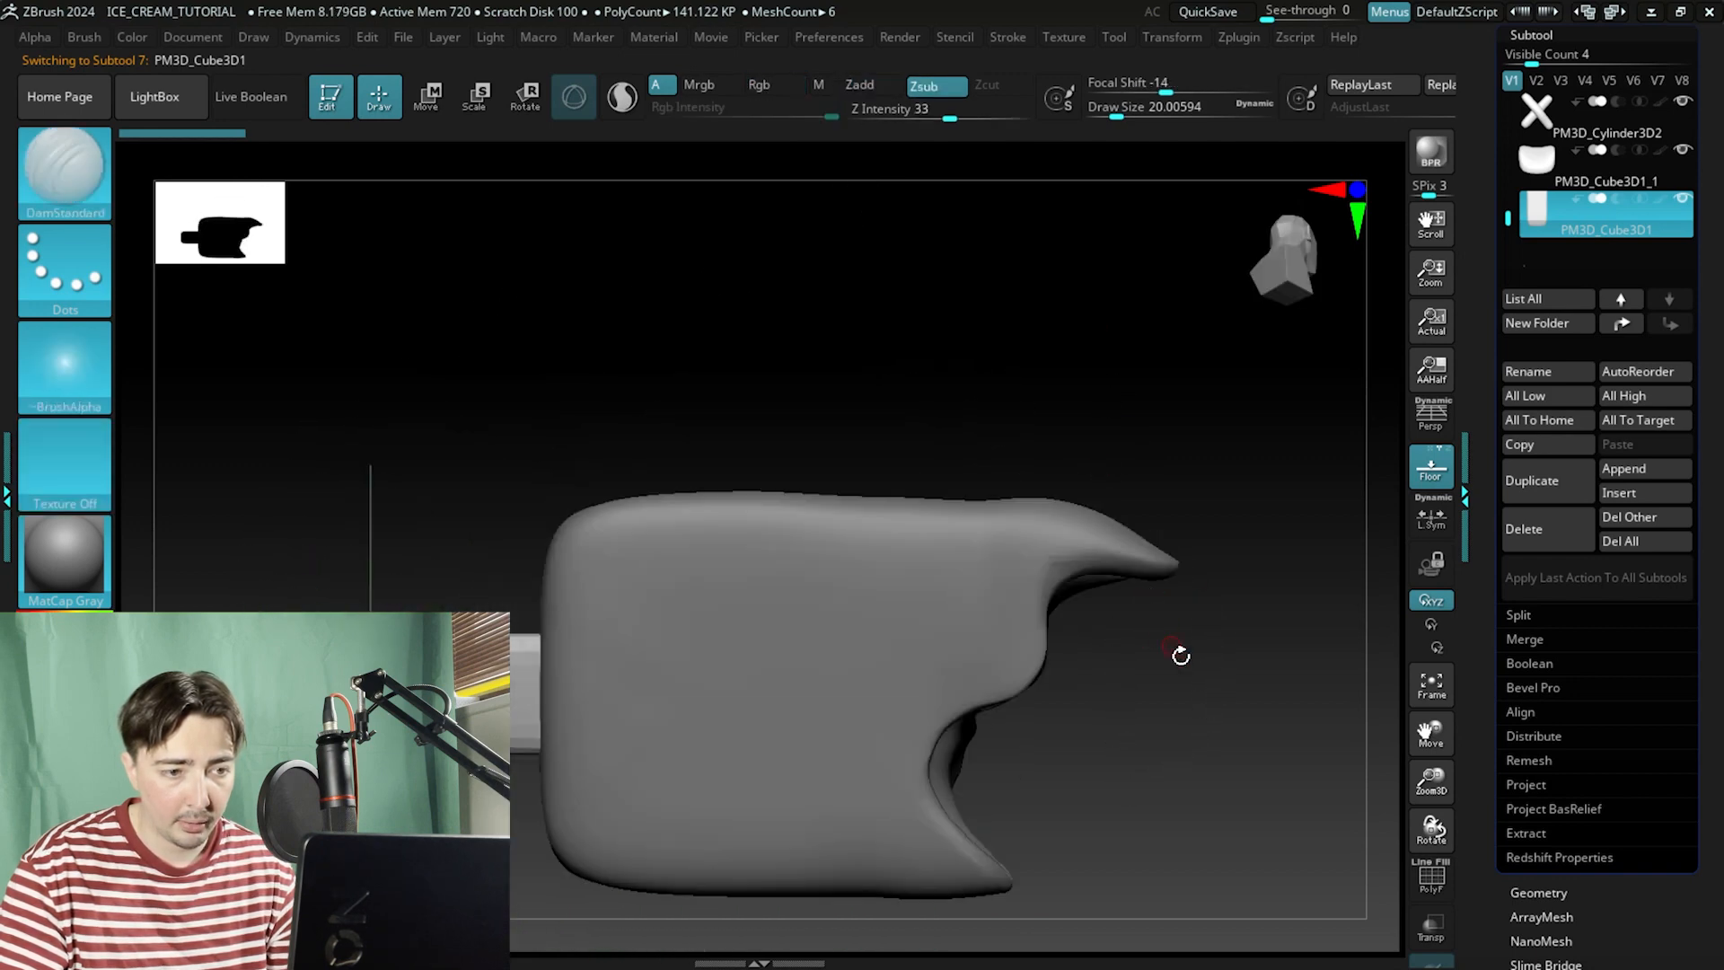
mouse_move(1181, 655)
mouse_down()
mouse_move(1123, 590)
mouse_move(1076, 623)
mouse_move(1093, 420)
mouse_move(1079, 215)
mouse_up()
alt+drag(985, 600, 999, 718)
mouse_move(1131, 673)
mouse_down()
mouse_move(947, 643)
mouse_move(934, 665)
mouse_up()
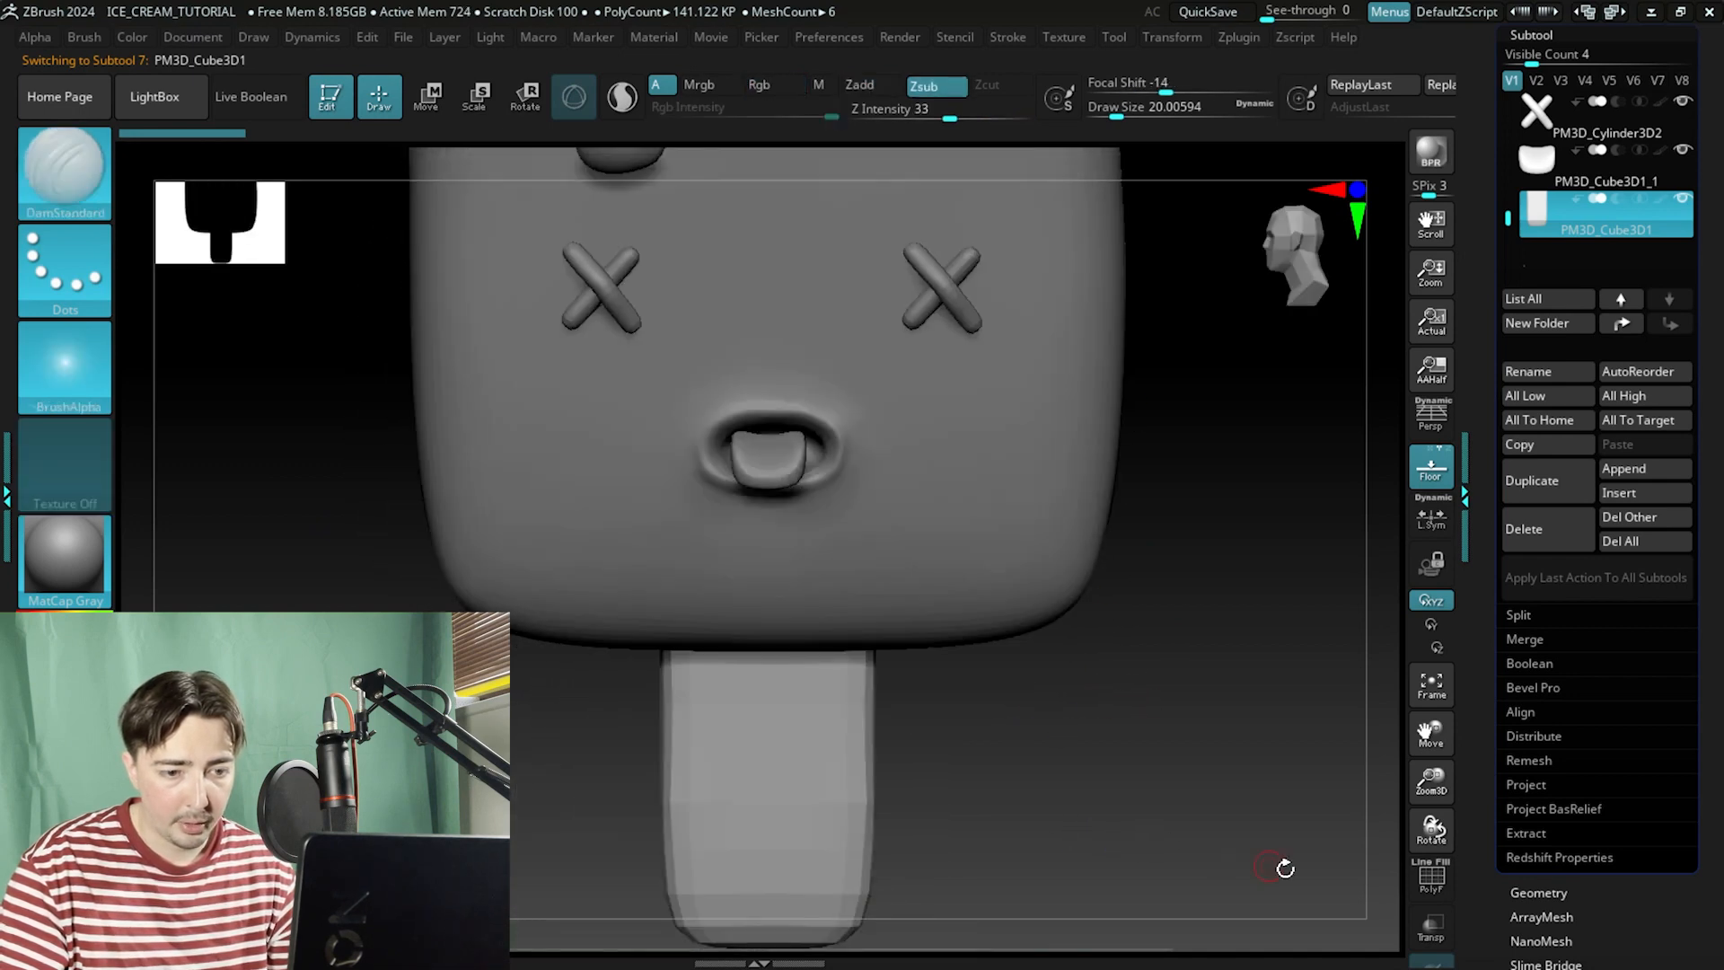
click(1431, 876)
mouse_move(1027, 735)
shift+mouse_down()
mouse_move(958, 685)
mouse_move(658, 678)
mouse_move(973, 701)
shift+mouse_up()
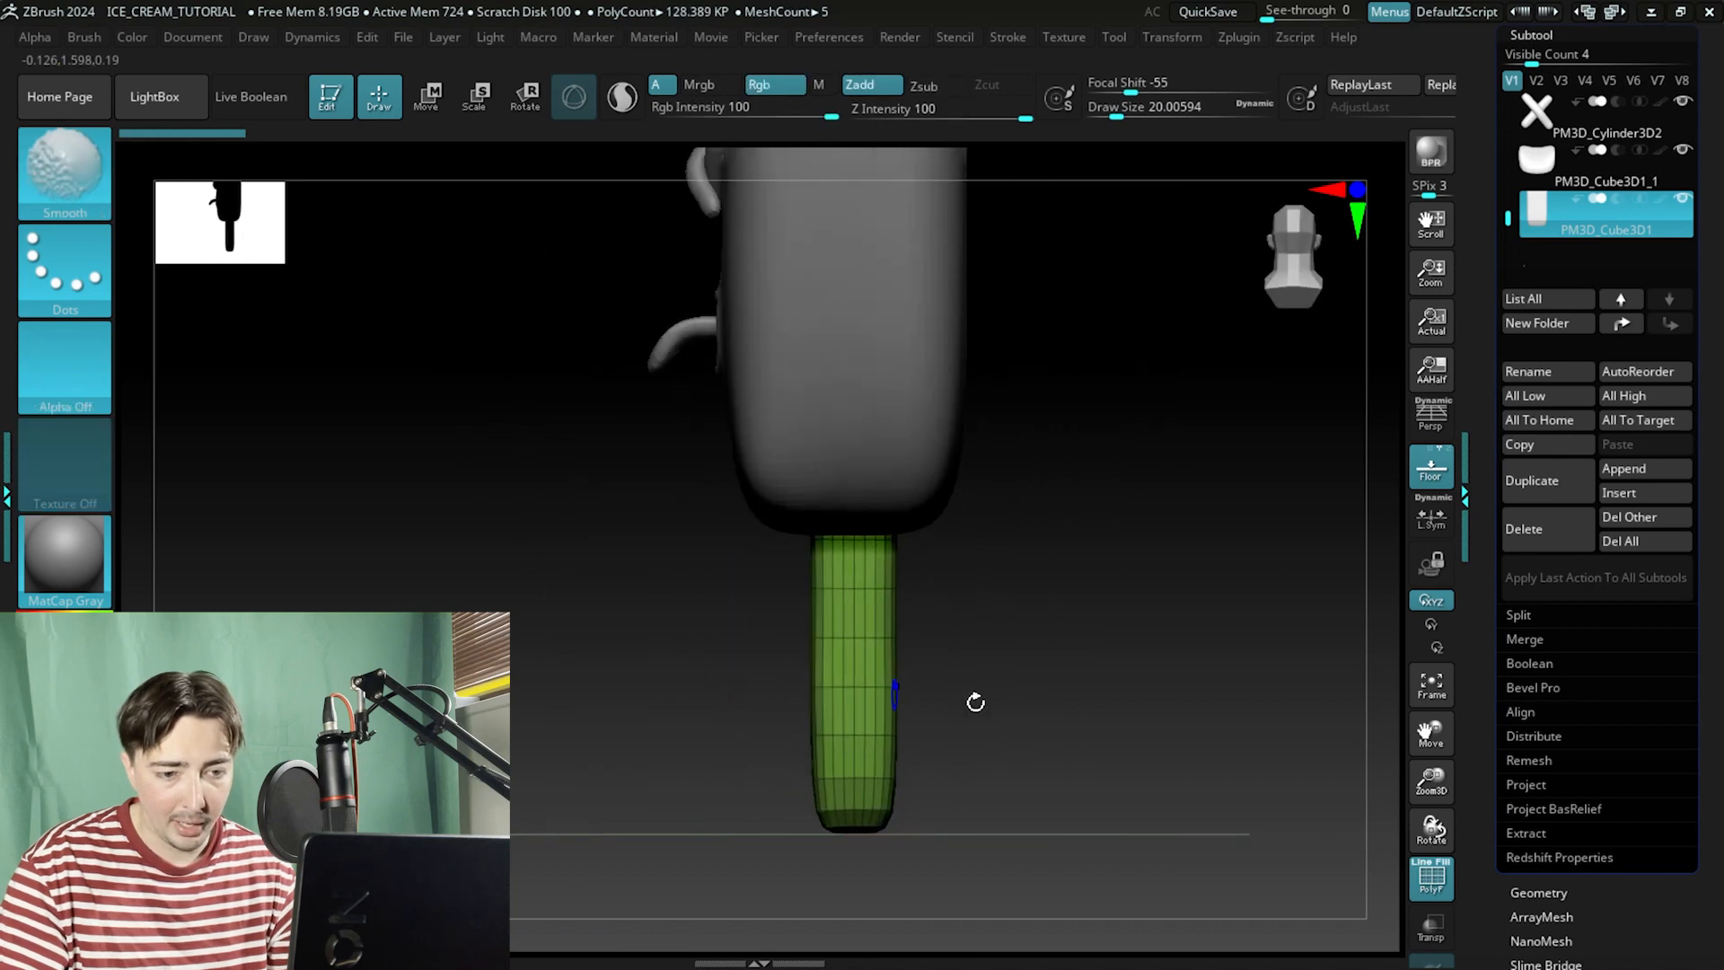
Hide the other subtools to isolate the stick and group its visible polygons into one polygroup.
click(1684, 153)
shift+click(1682, 203)
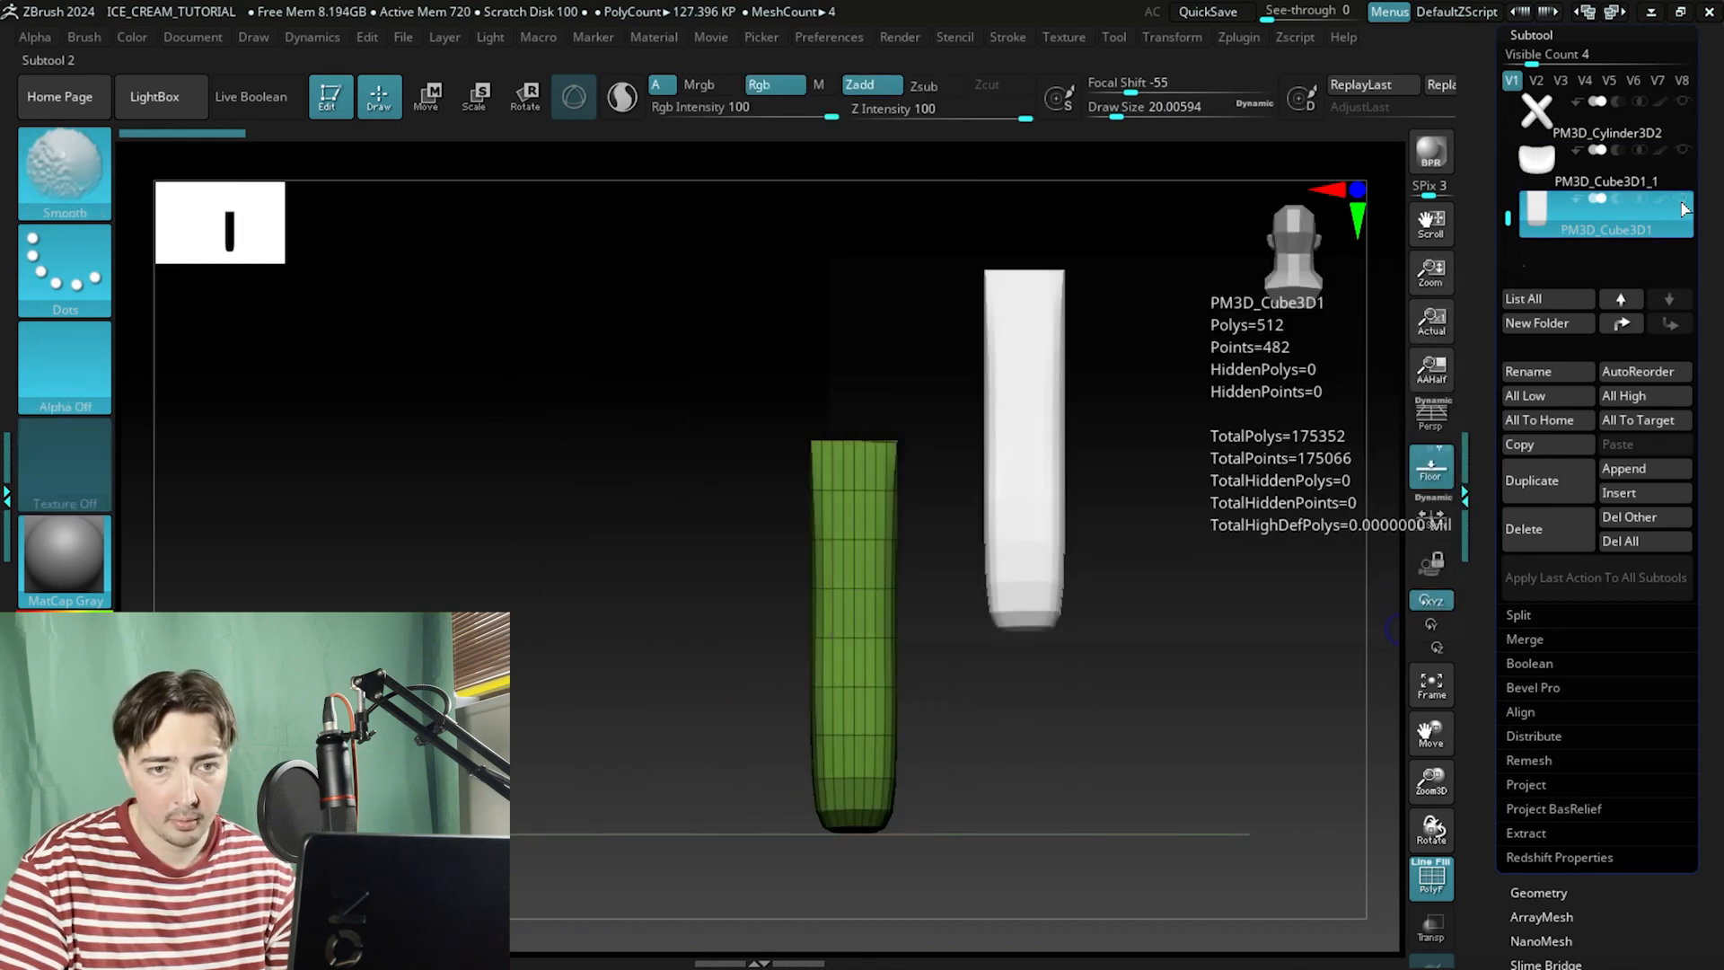
ctrl+drag(1028, 266, 853, 892)
key(ctrl+w)
drag(637, 640, 783, 581)
shift+drag(1040, 565, 943, 571)
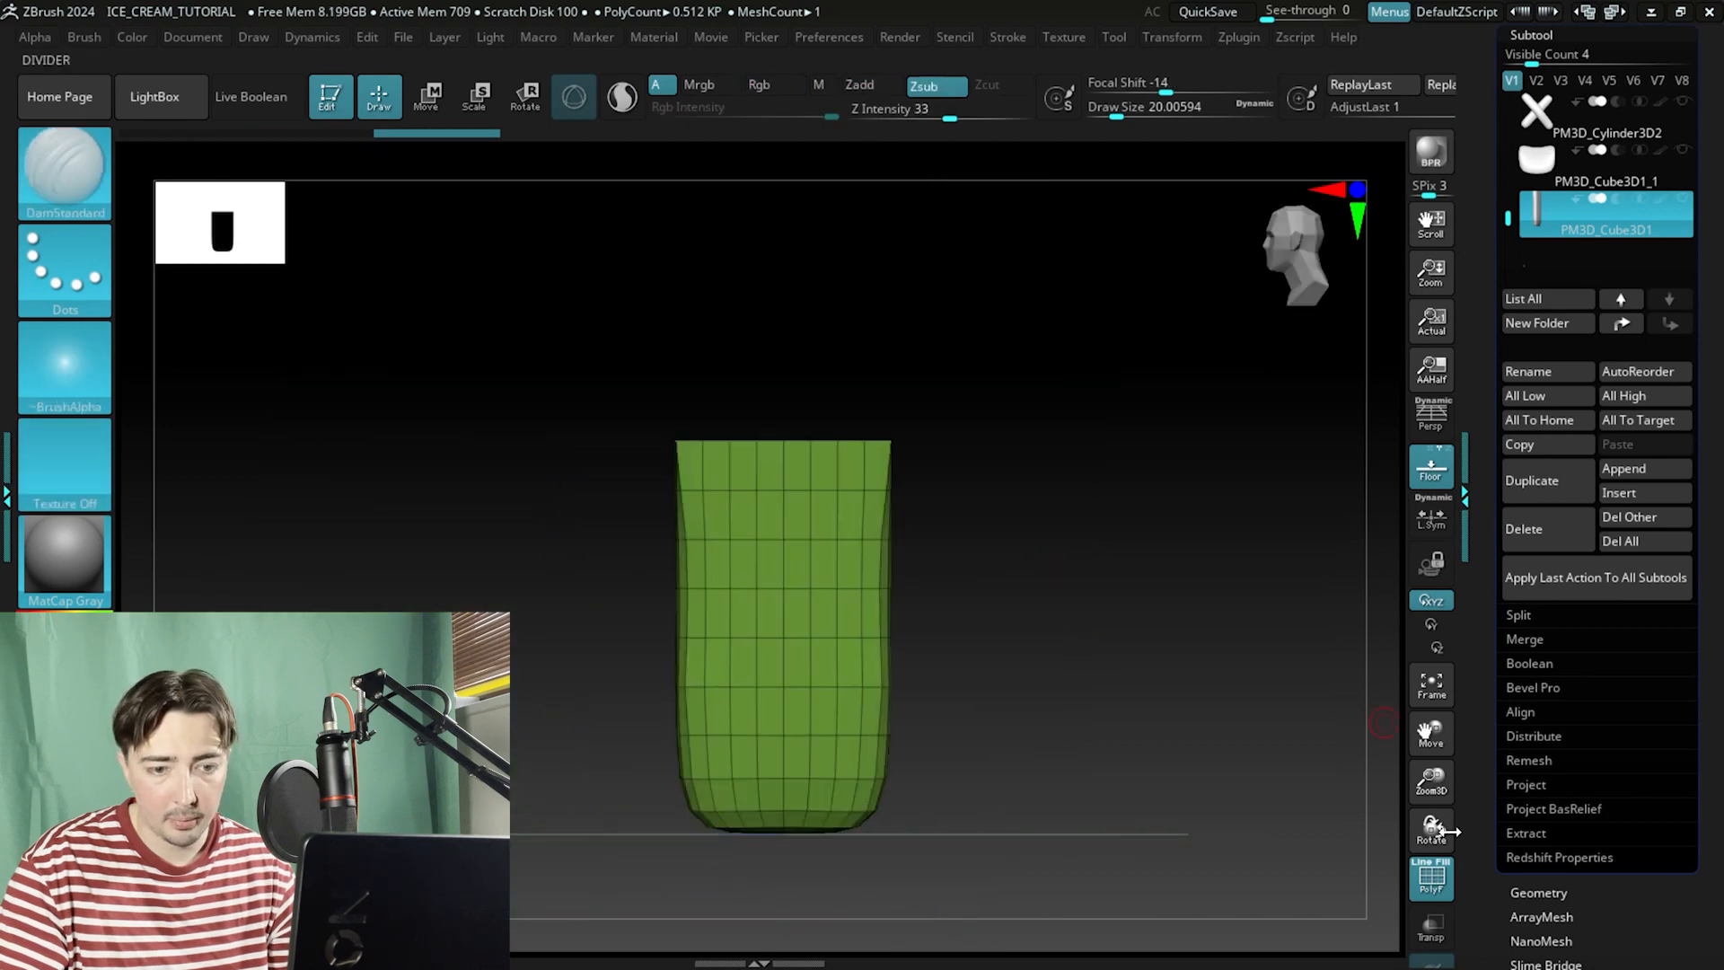
Inspect the stick's wireframe, then ZRemesh the stick subtool keeping the same polygon count.
click(1431, 880)
click(1431, 878)
drag(1203, 706, 944, 729)
drag(1302, 809, 1049, 766)
click(1432, 878)
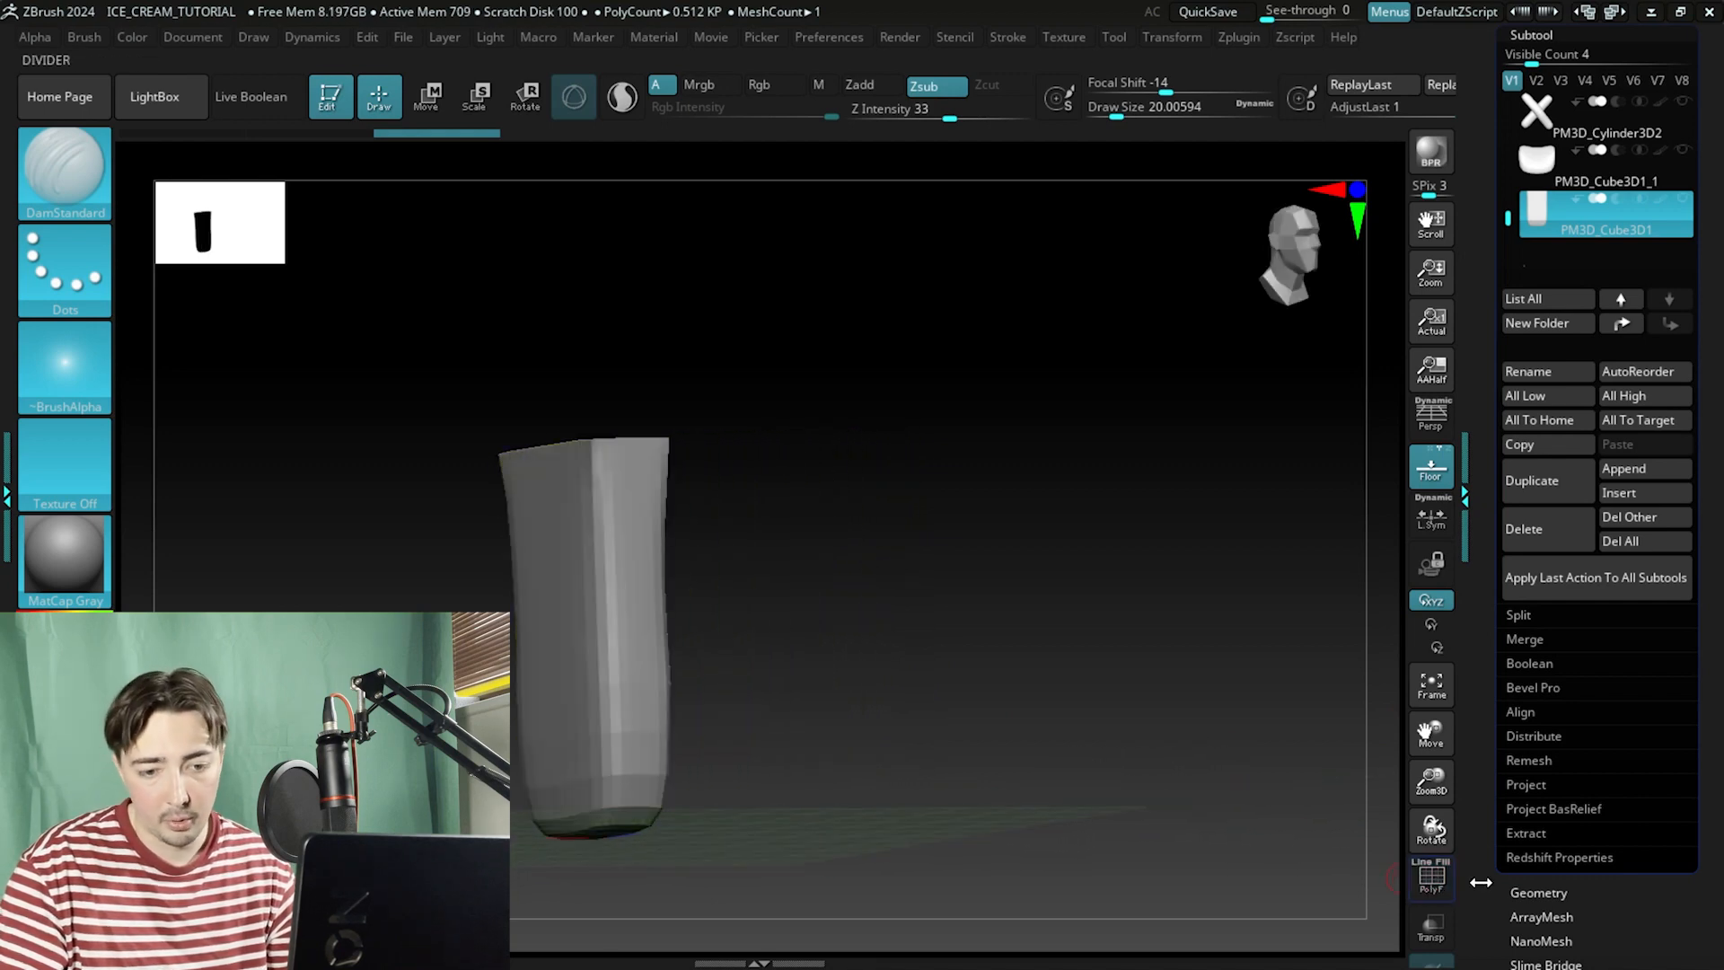
click(1433, 881)
click(1538, 892)
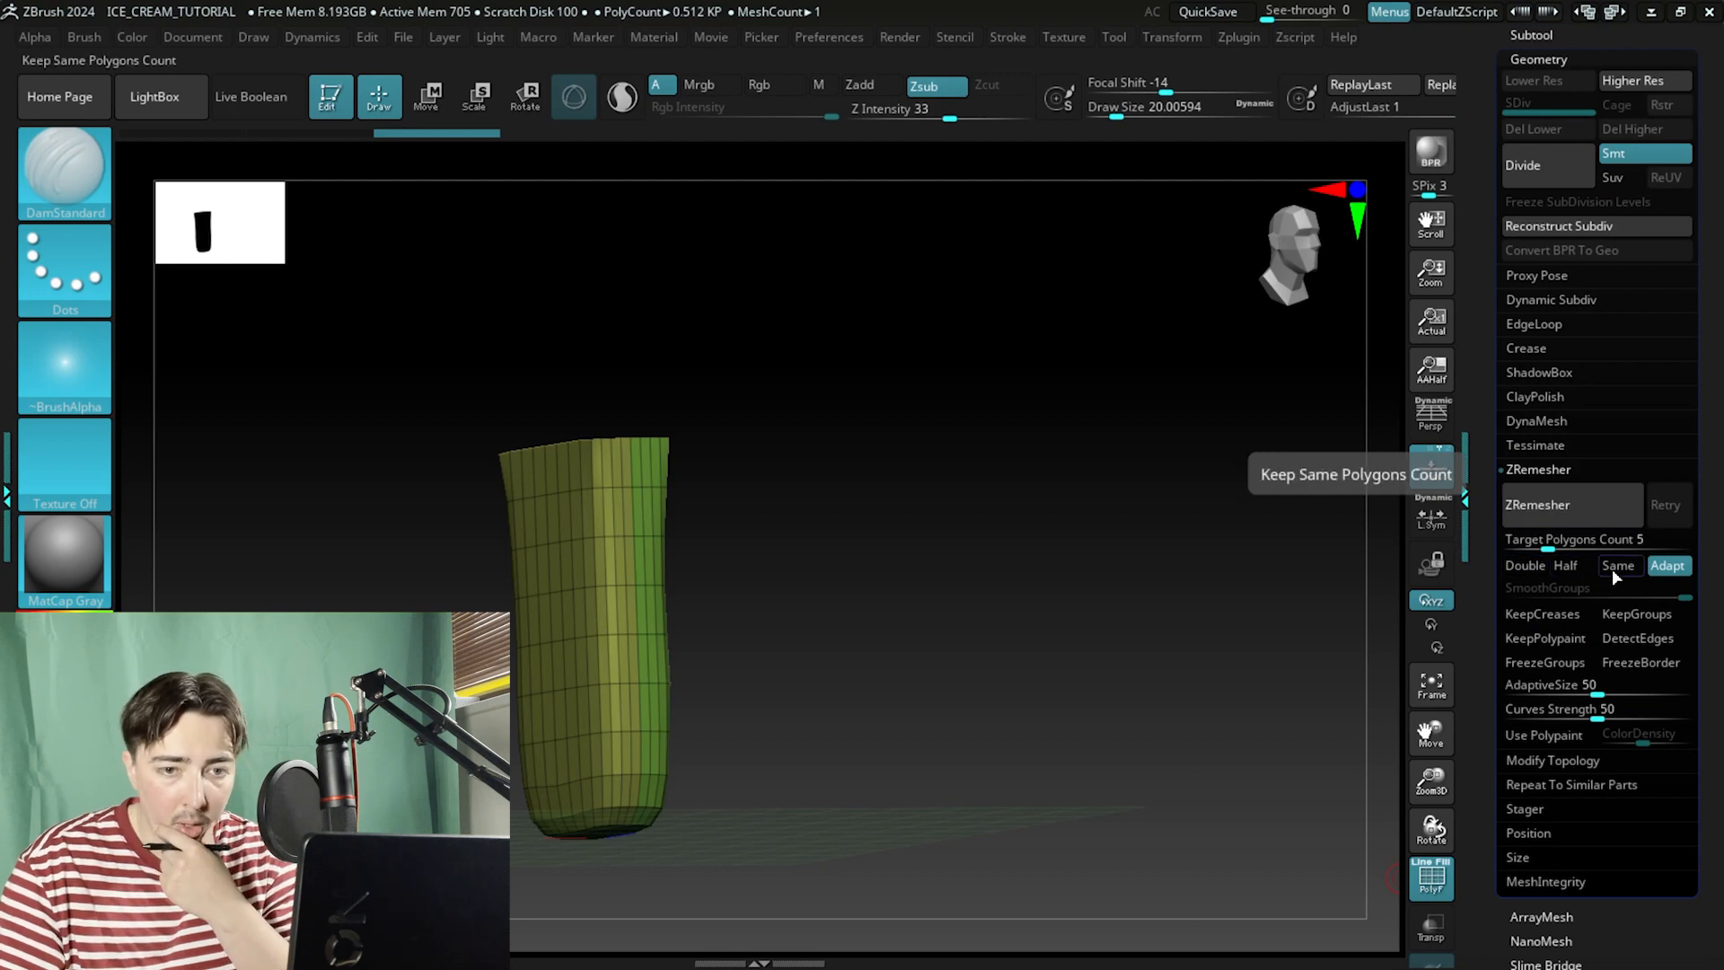
click(1616, 567)
click(1566, 514)
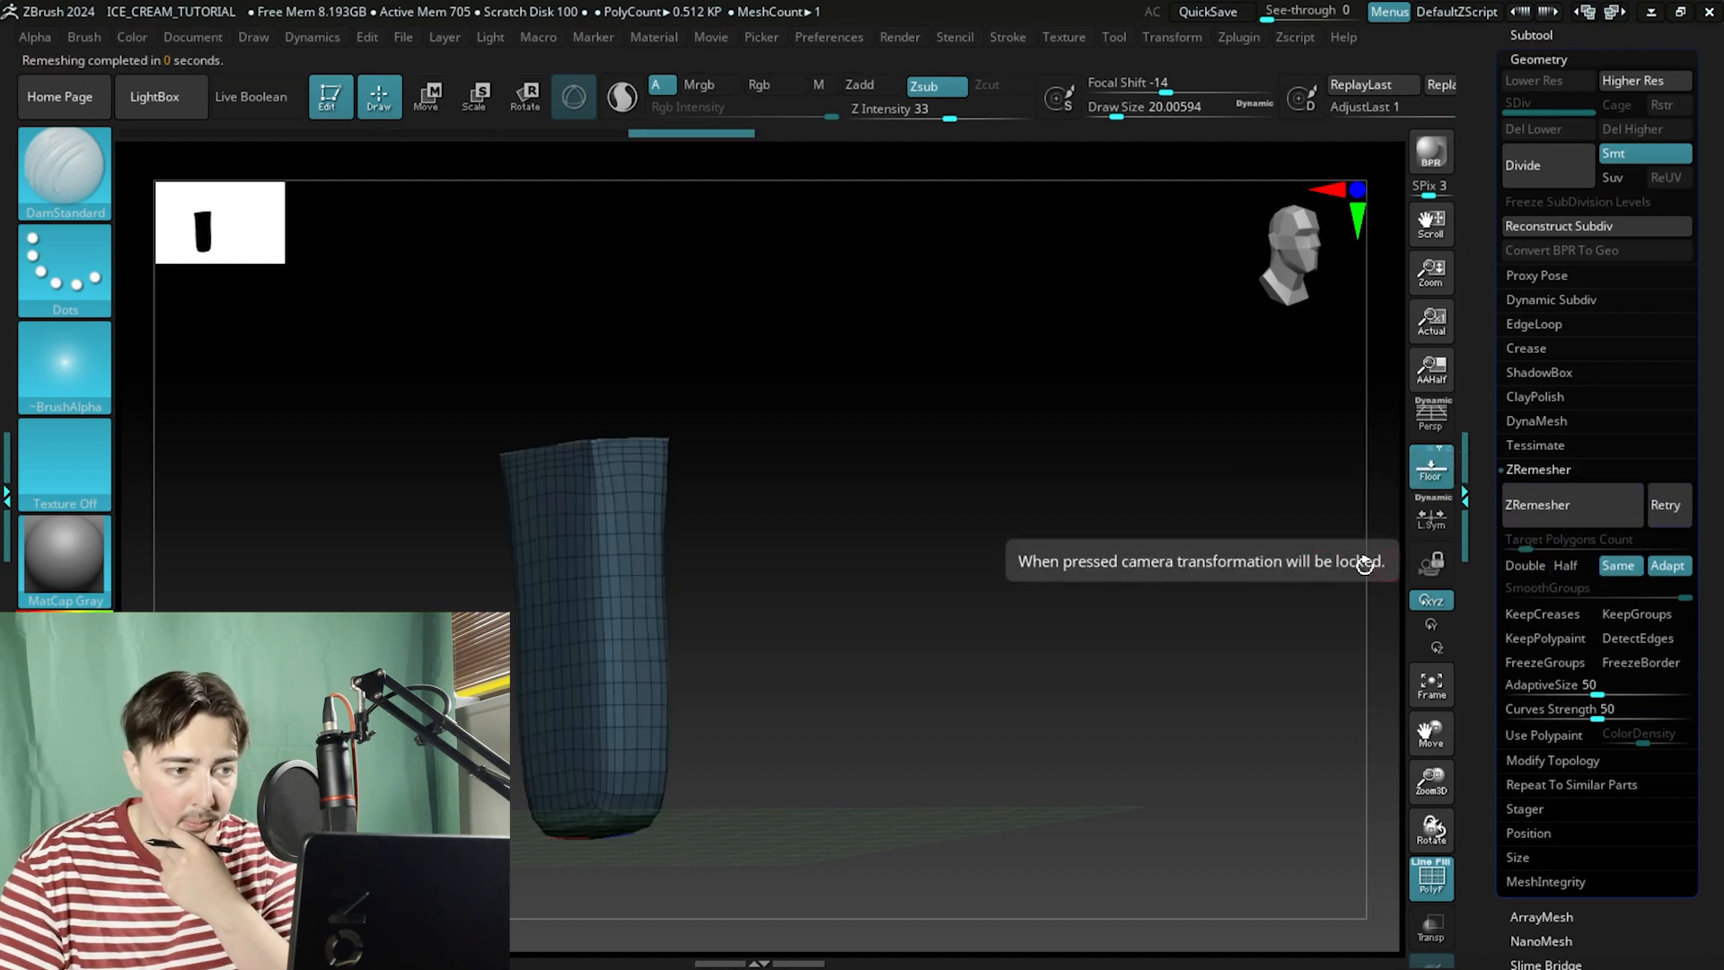
ZRemesh the stick again with KeepGroups enabled.
drag(1365, 563, 1282, 601)
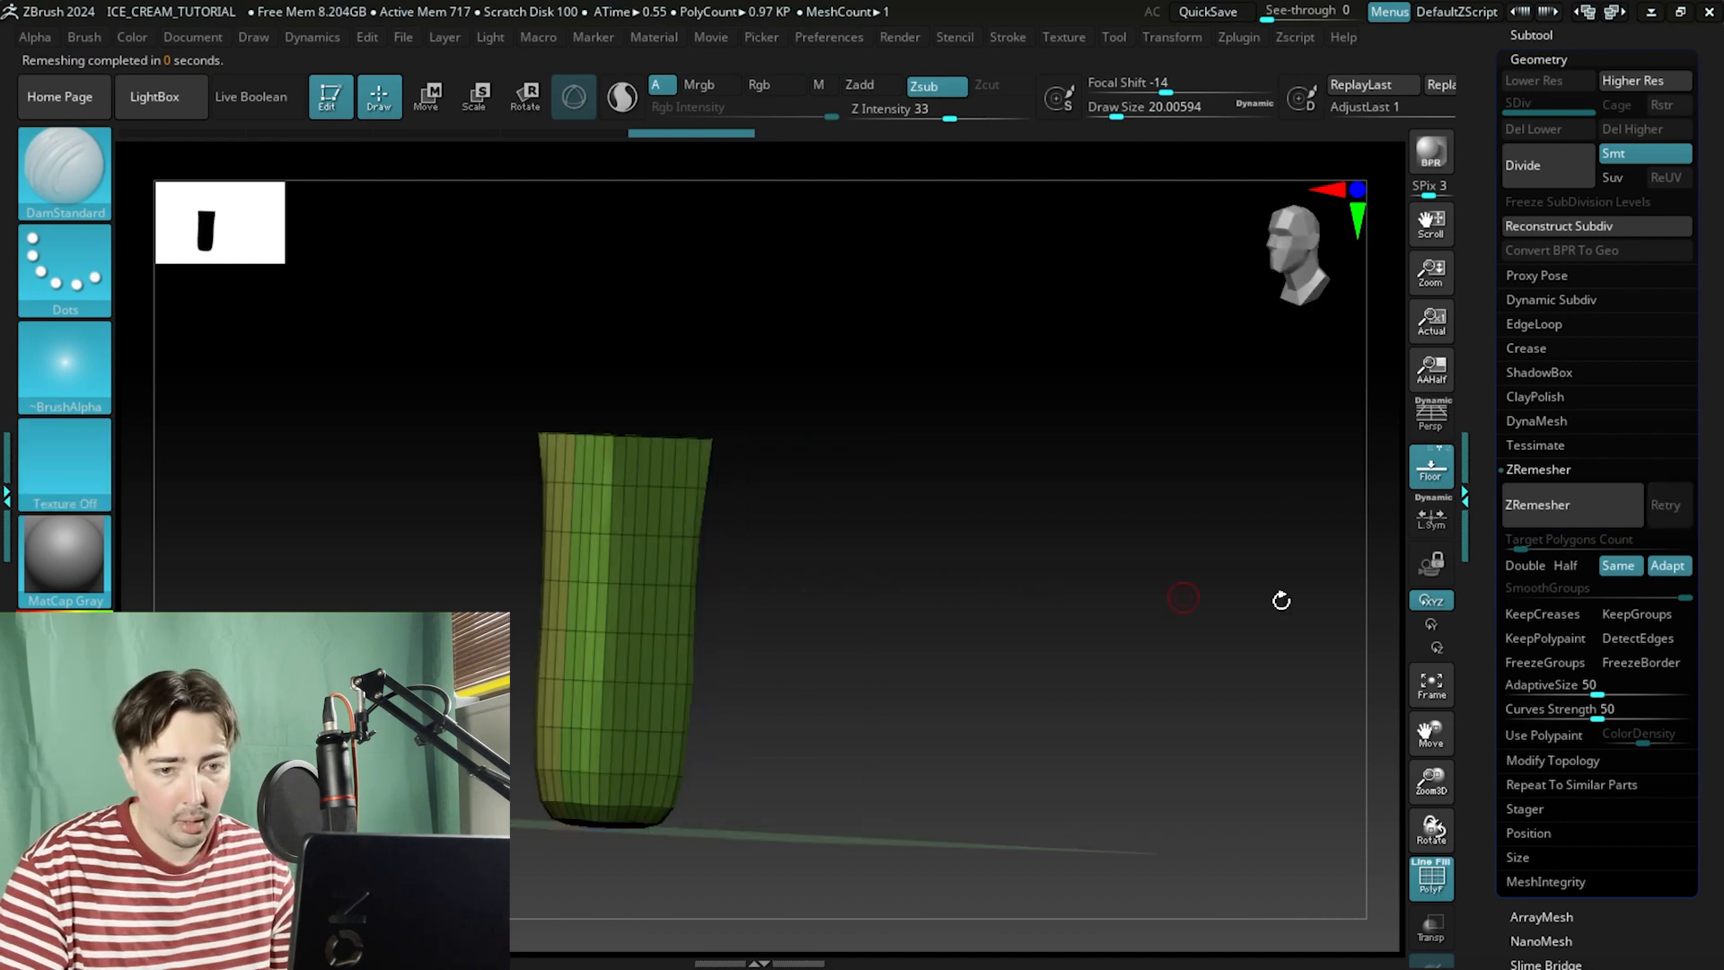
click(1636, 614)
click(1535, 509)
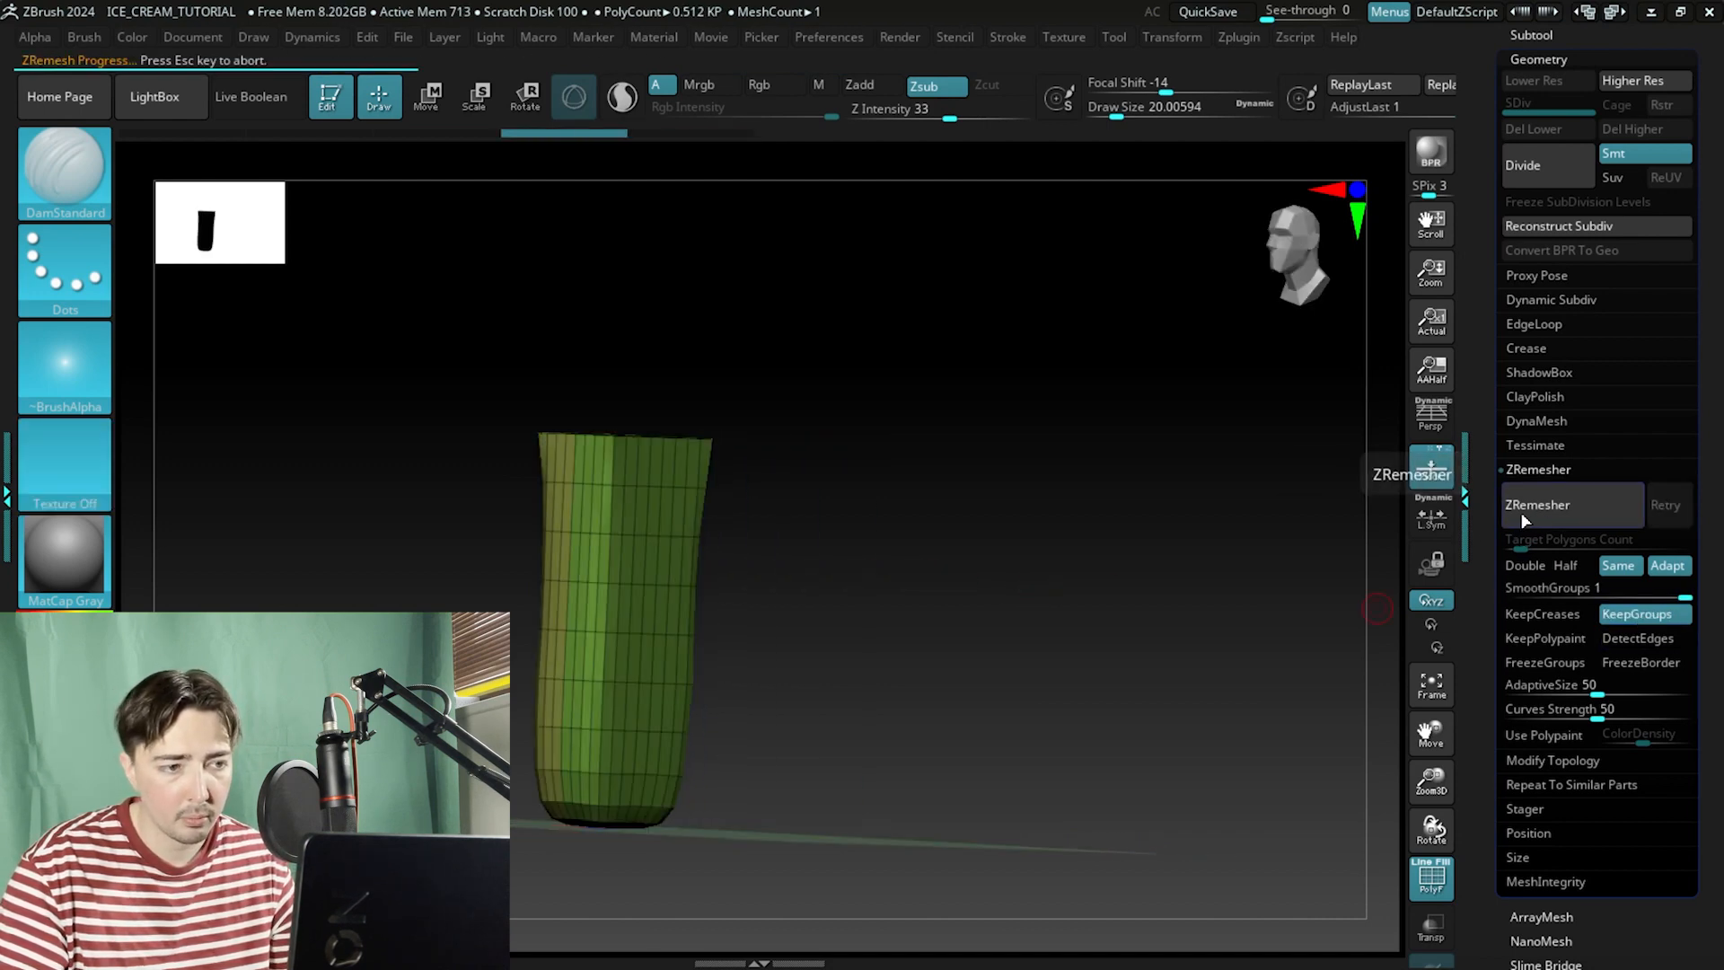
Smooth the remeshed stick's surface with the Smooth brush, working around it from several angles.
drag(1066, 541, 993, 497)
key(shift+f)
drag(1027, 677, 1111, 693)
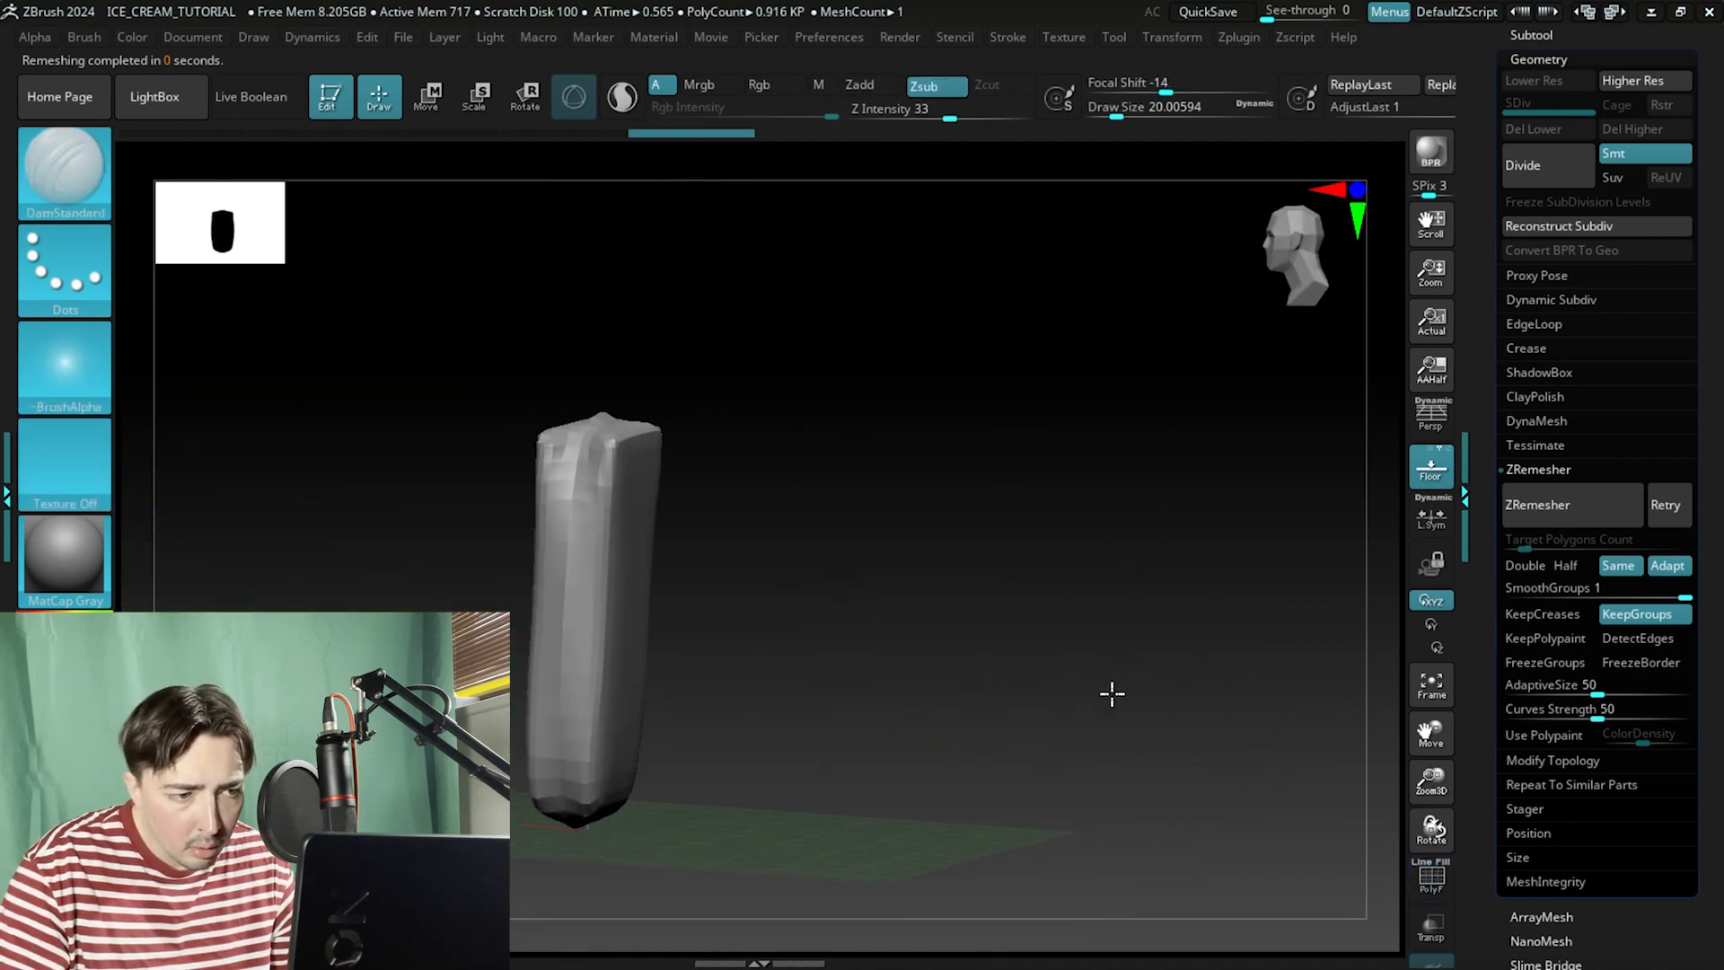
key(shift)
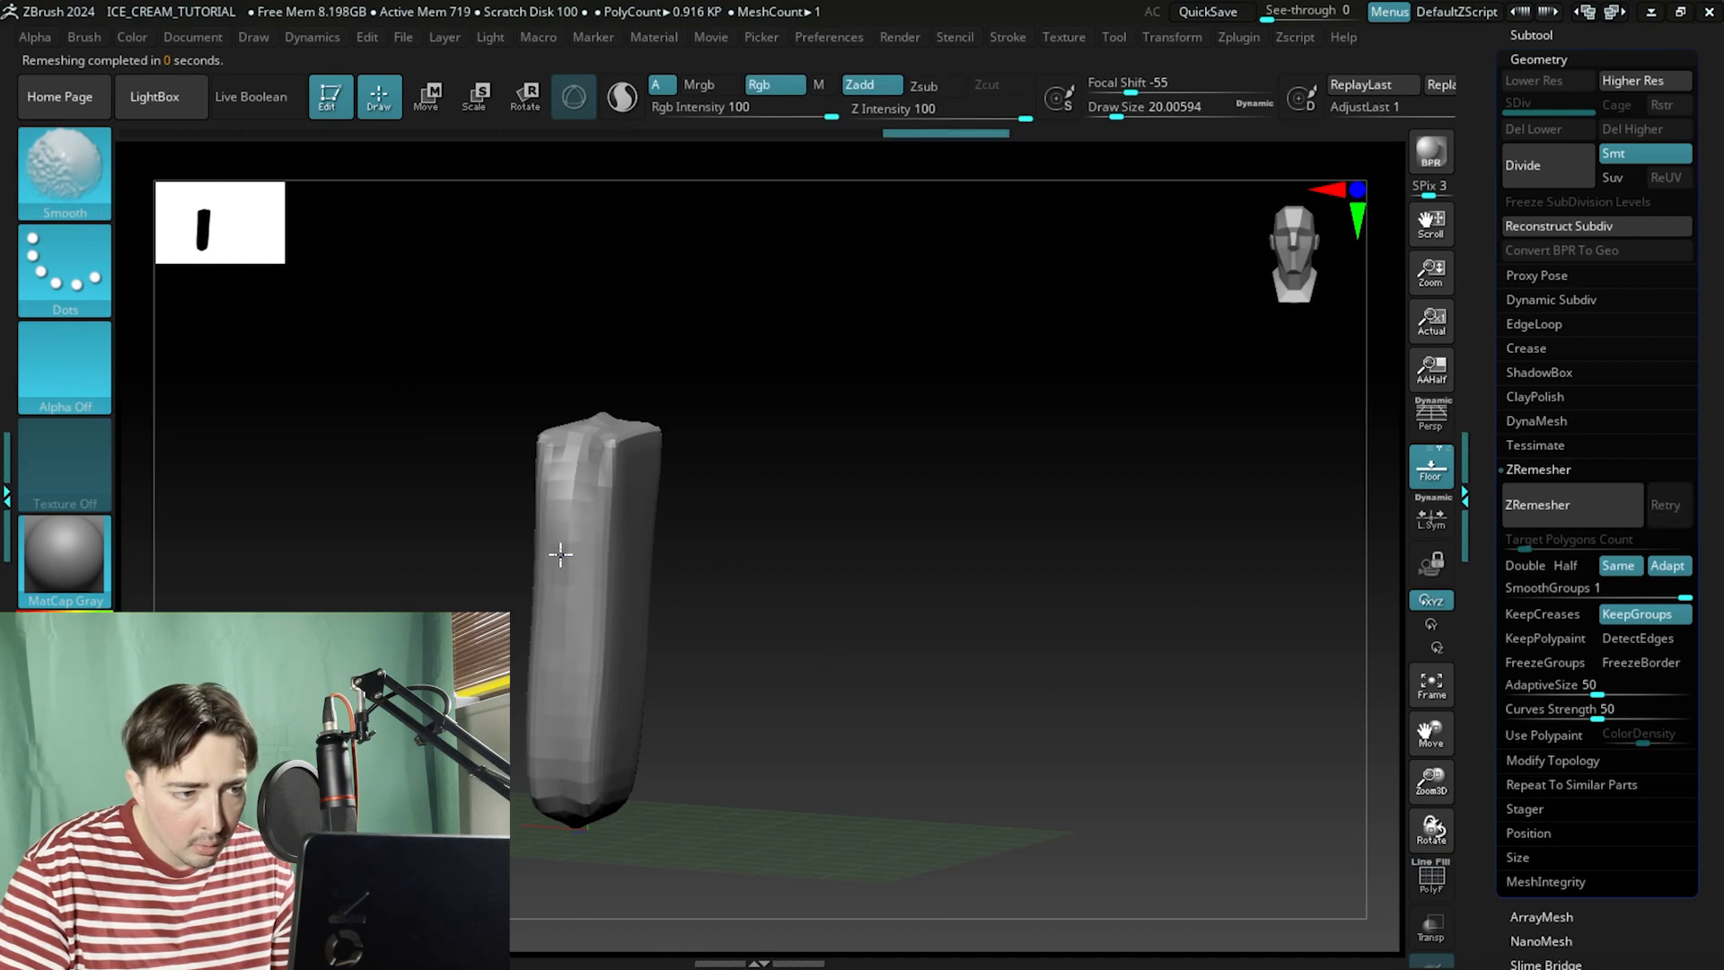
right_drag(567, 564, 595, 446)
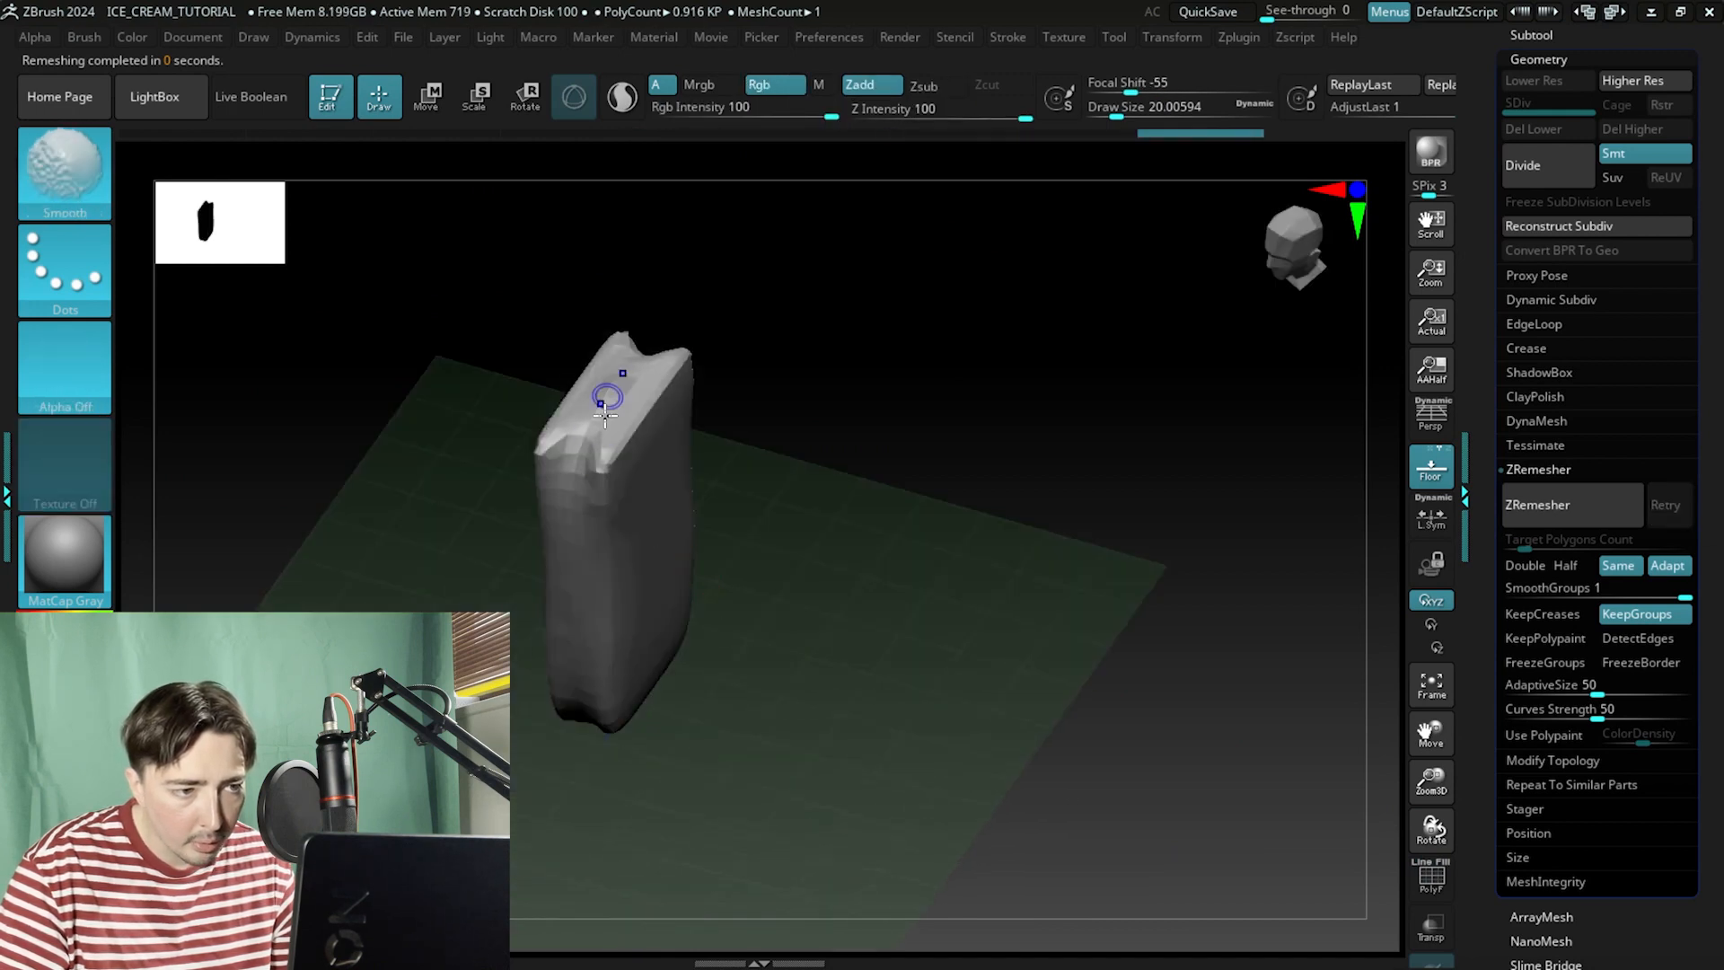
shift+drag(582, 488, 583, 492)
drag(812, 605, 824, 362)
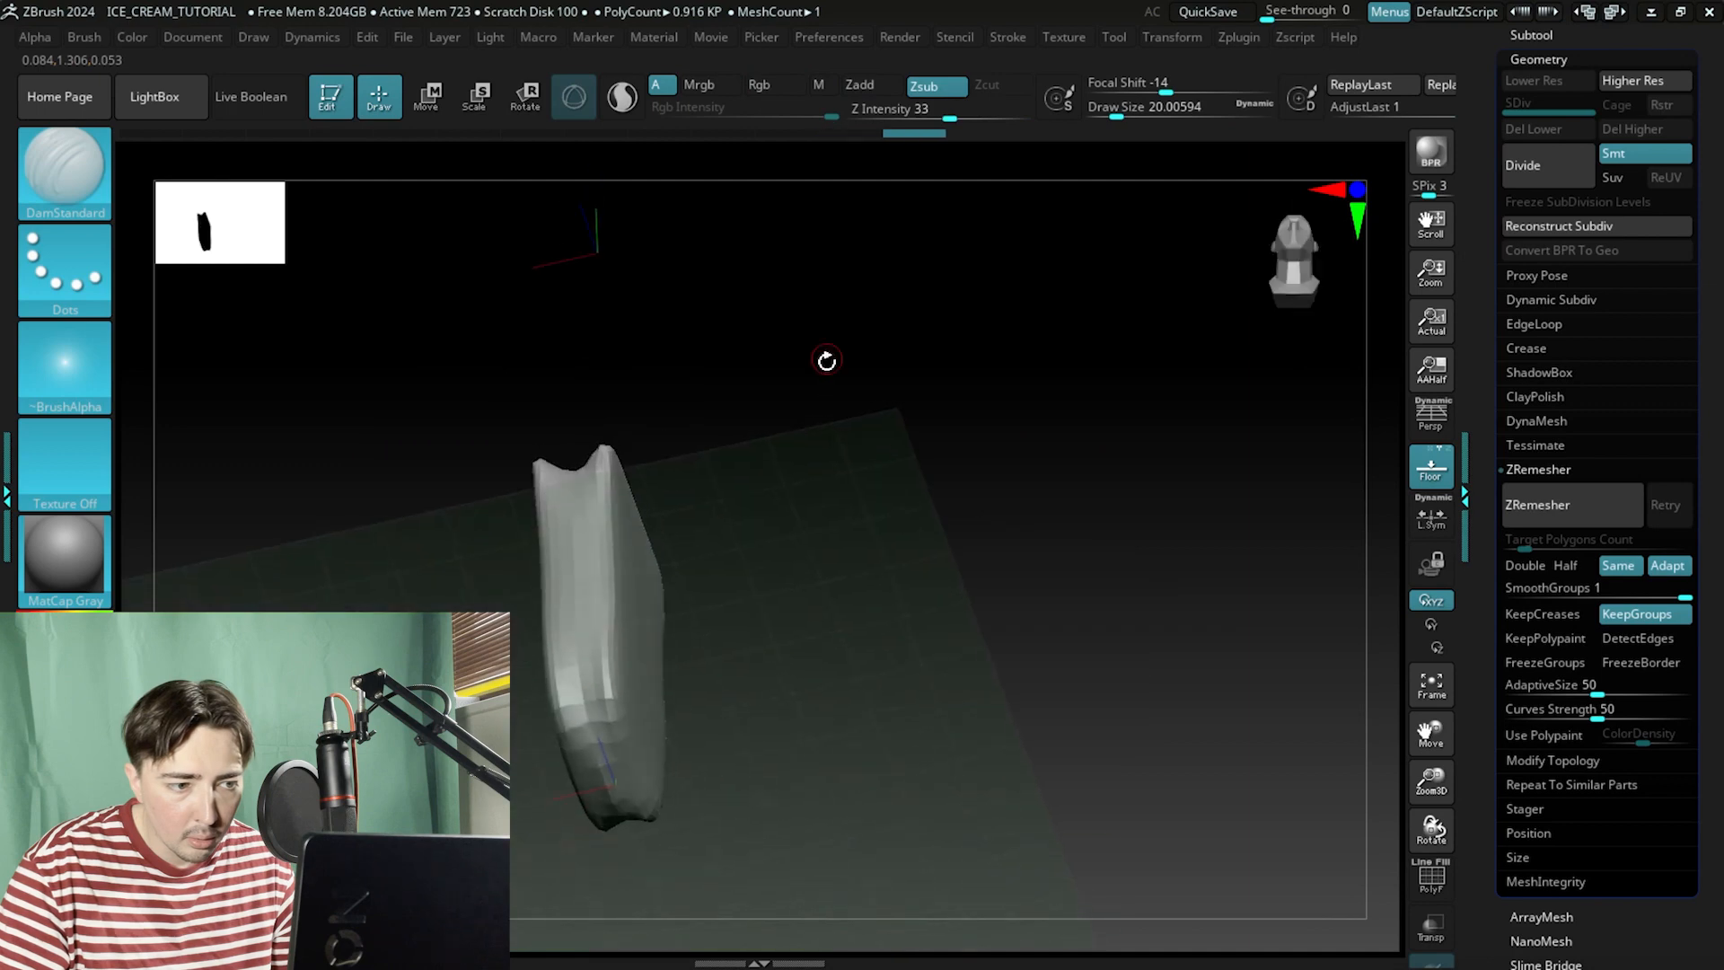
key(shift)
mouse_move(757, 716)
mouse_down()
mouse_move(736, 539)
mouse_move(939, 889)
mouse_move(895, 723)
mouse_move(712, 450)
mouse_up()
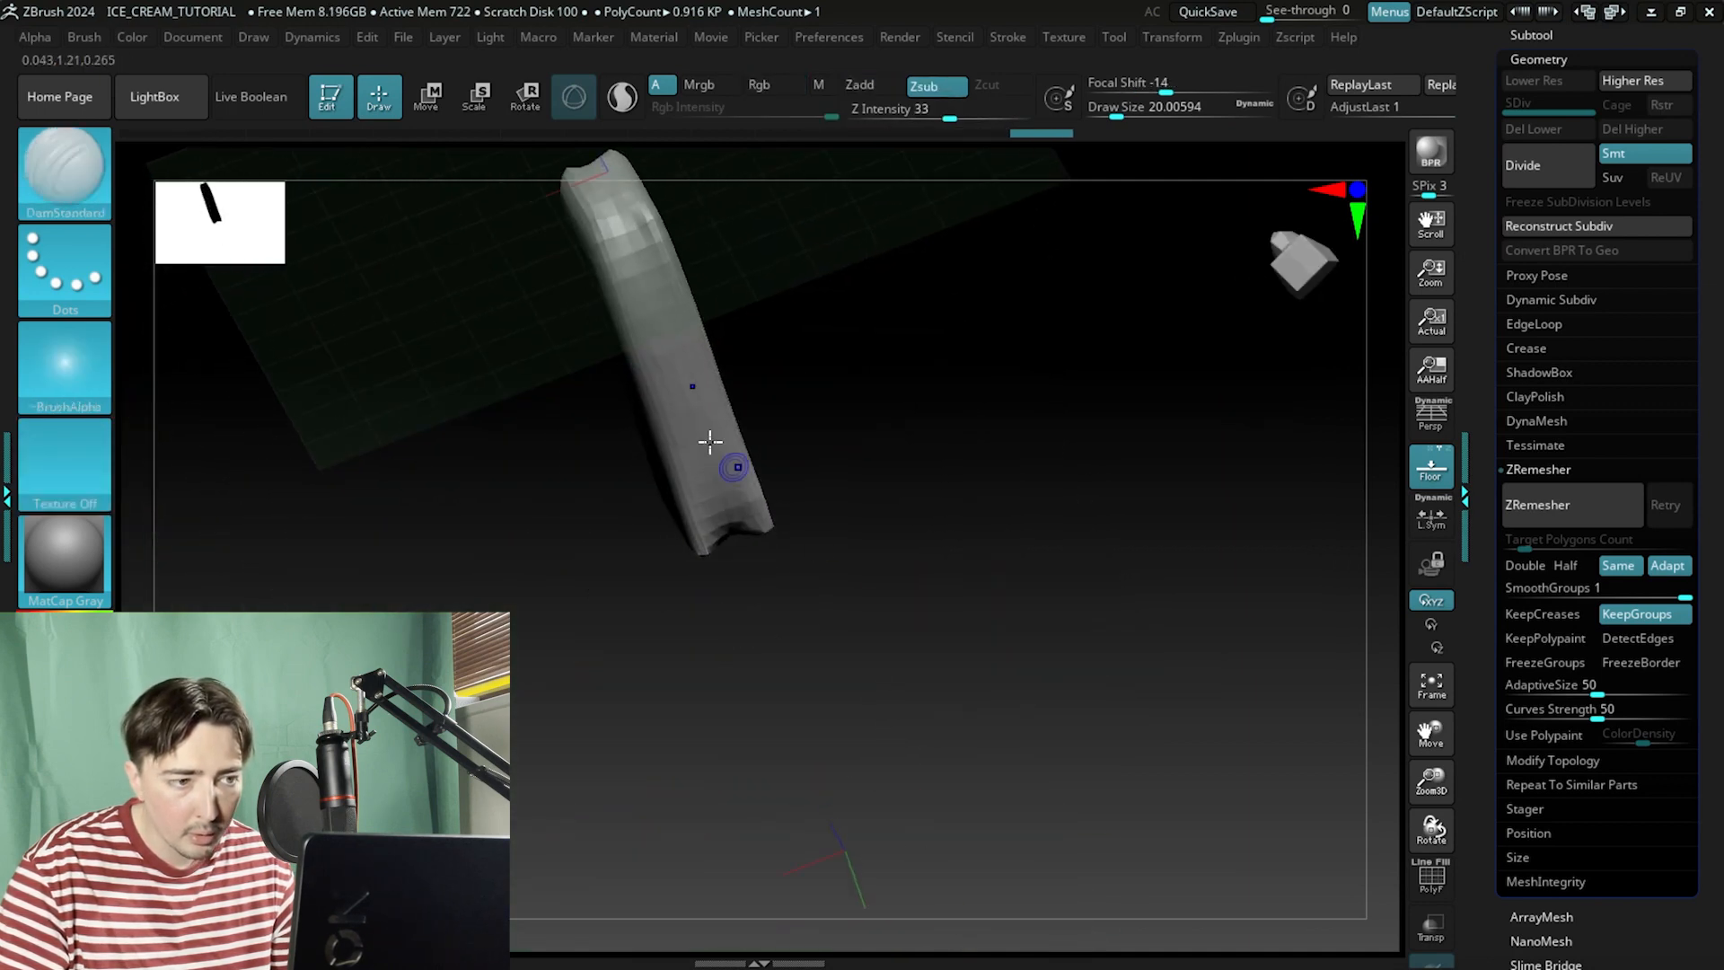
key(shift)
mouse_move(737, 303)
shift+mouse_down()
mouse_move(812, 351)
mouse_move(862, 623)
mouse_move(892, 627)
mouse_move(811, 607)
shift+mouse_up()
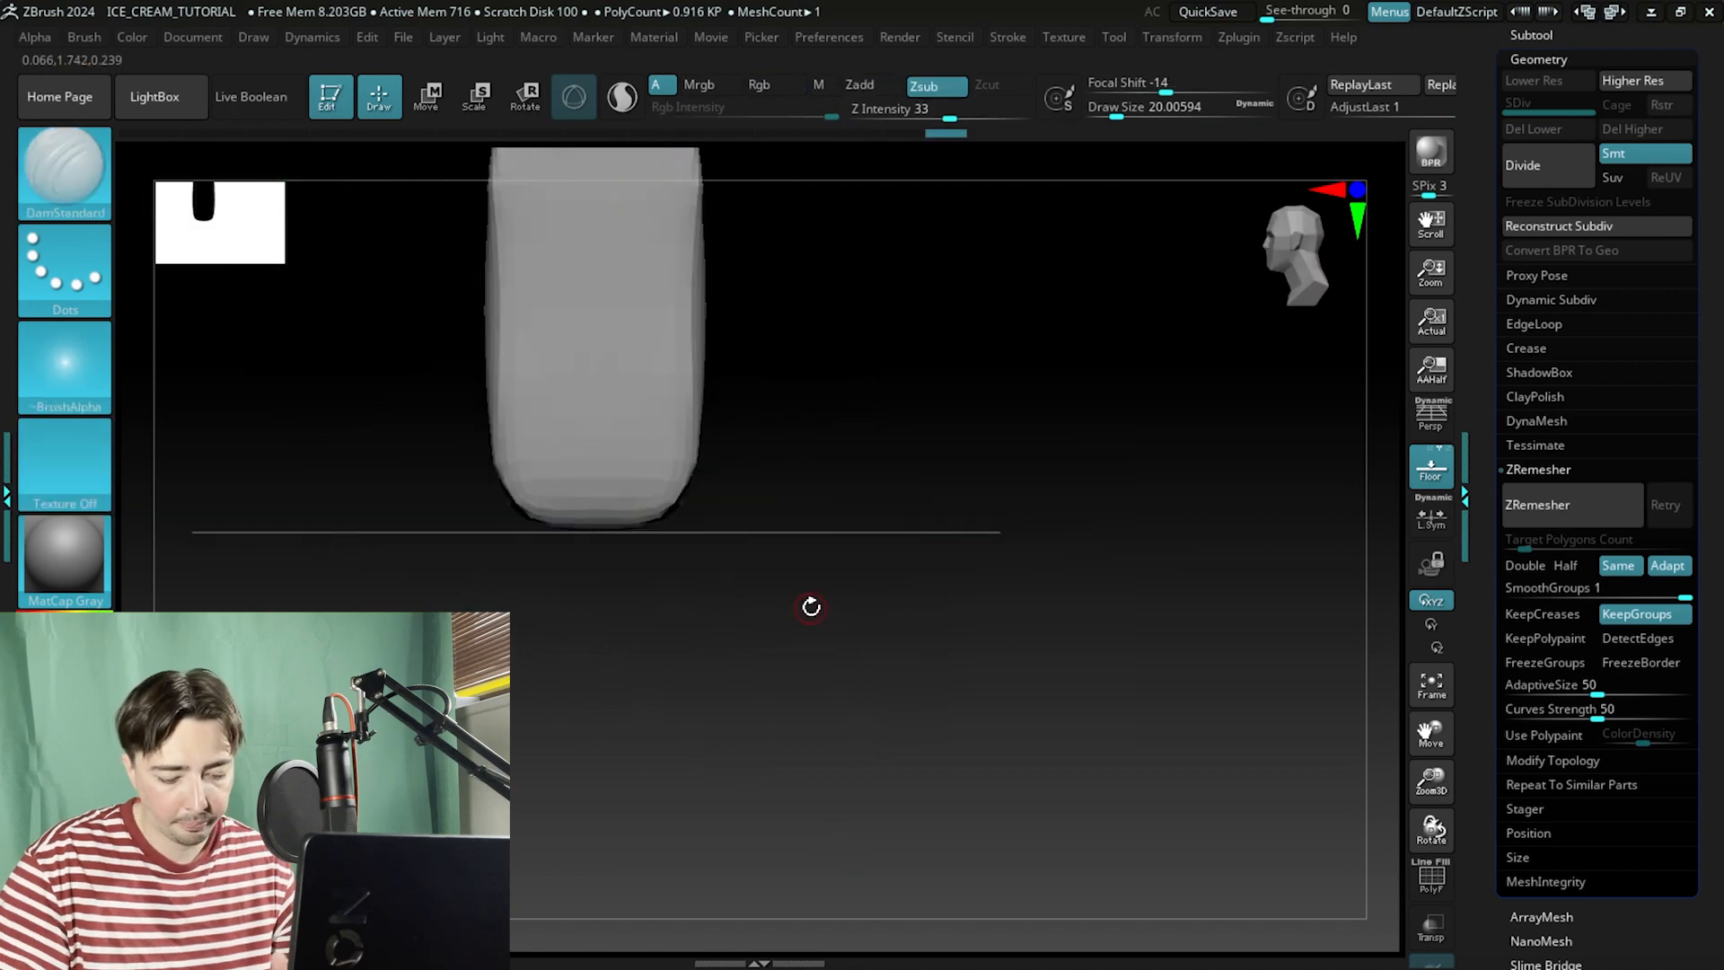
alt+drag(761, 495, 988, 661)
key(space)
mouse_move(839, 614)
mouse_down()
mouse_move(929, 670)
mouse_move(1020, 608)
mouse_move(758, 662)
mouse_move(854, 597)
mouse_move(820, 673)
mouse_move(955, 604)
mouse_move(811, 607)
mouse_up()
key(shift)
mouse_move(714, 673)
shift+mouse_down()
mouse_move(694, 696)
mouse_move(760, 618)
mouse_move(847, 709)
mouse_move(885, 533)
mouse_move(1069, 719)
mouse_move(958, 616)
mouse_move(1015, 696)
mouse_move(1076, 507)
mouse_move(1015, 497)
shift+mouse_up()
key(f)
key(f)
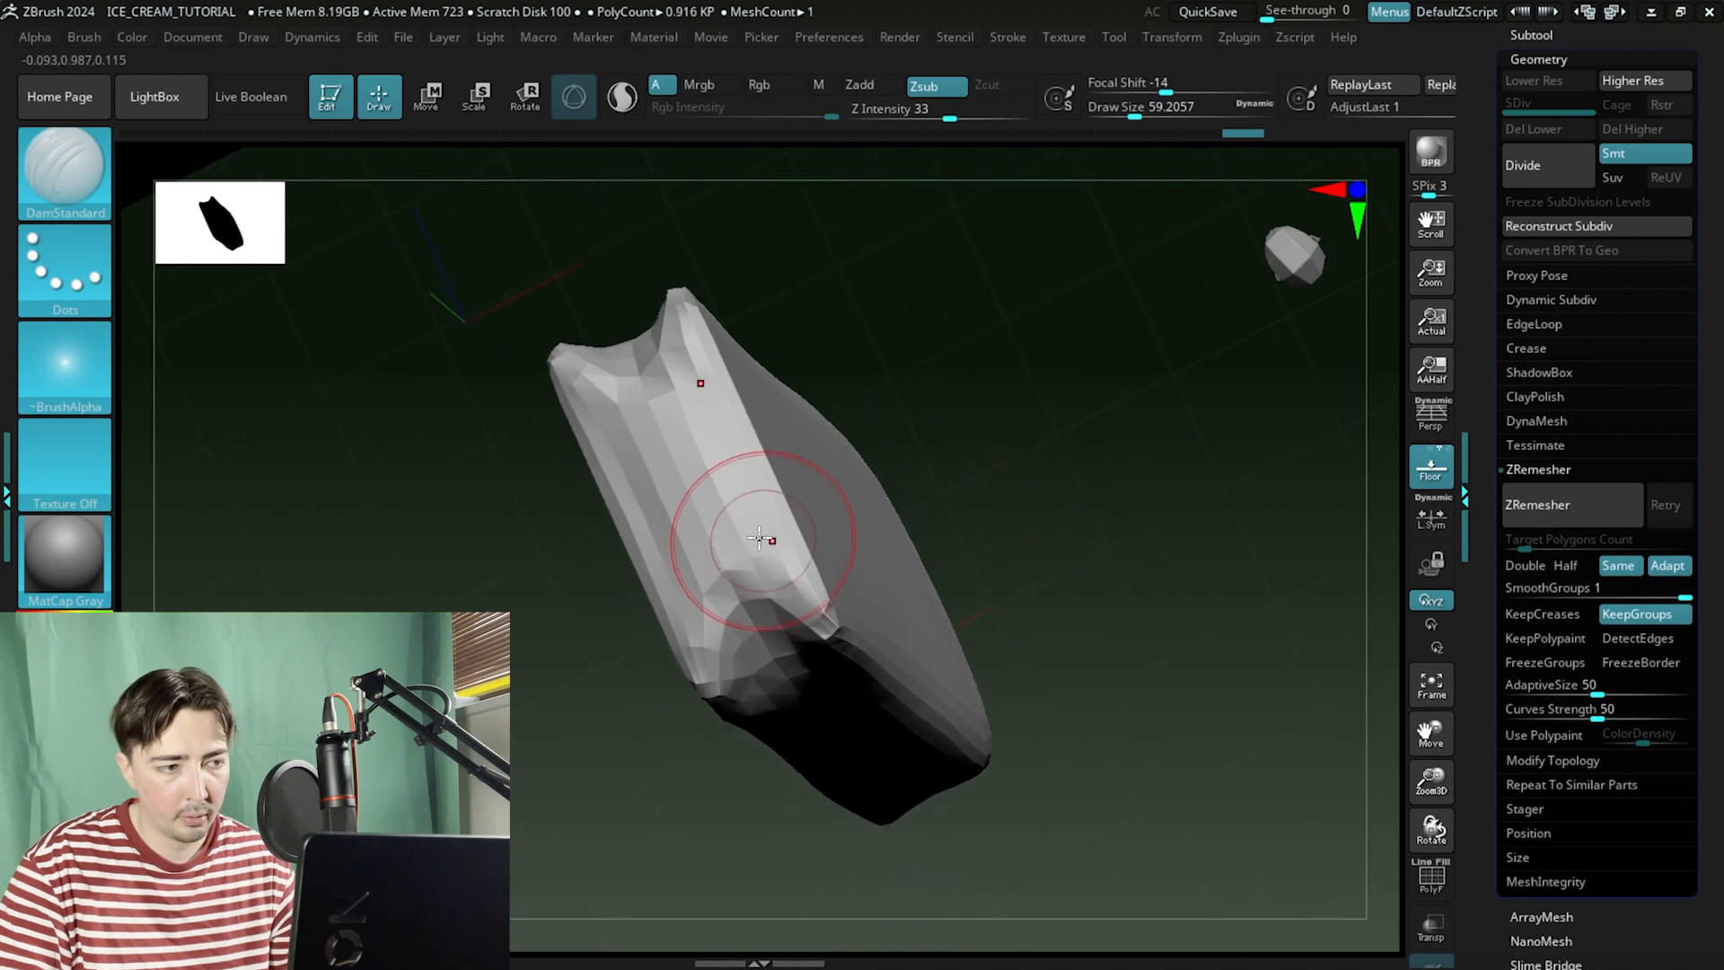
Switch to the ClayBuildup brush and build up the stick's top and sides.
click(59, 171)
key(c)
key(b)
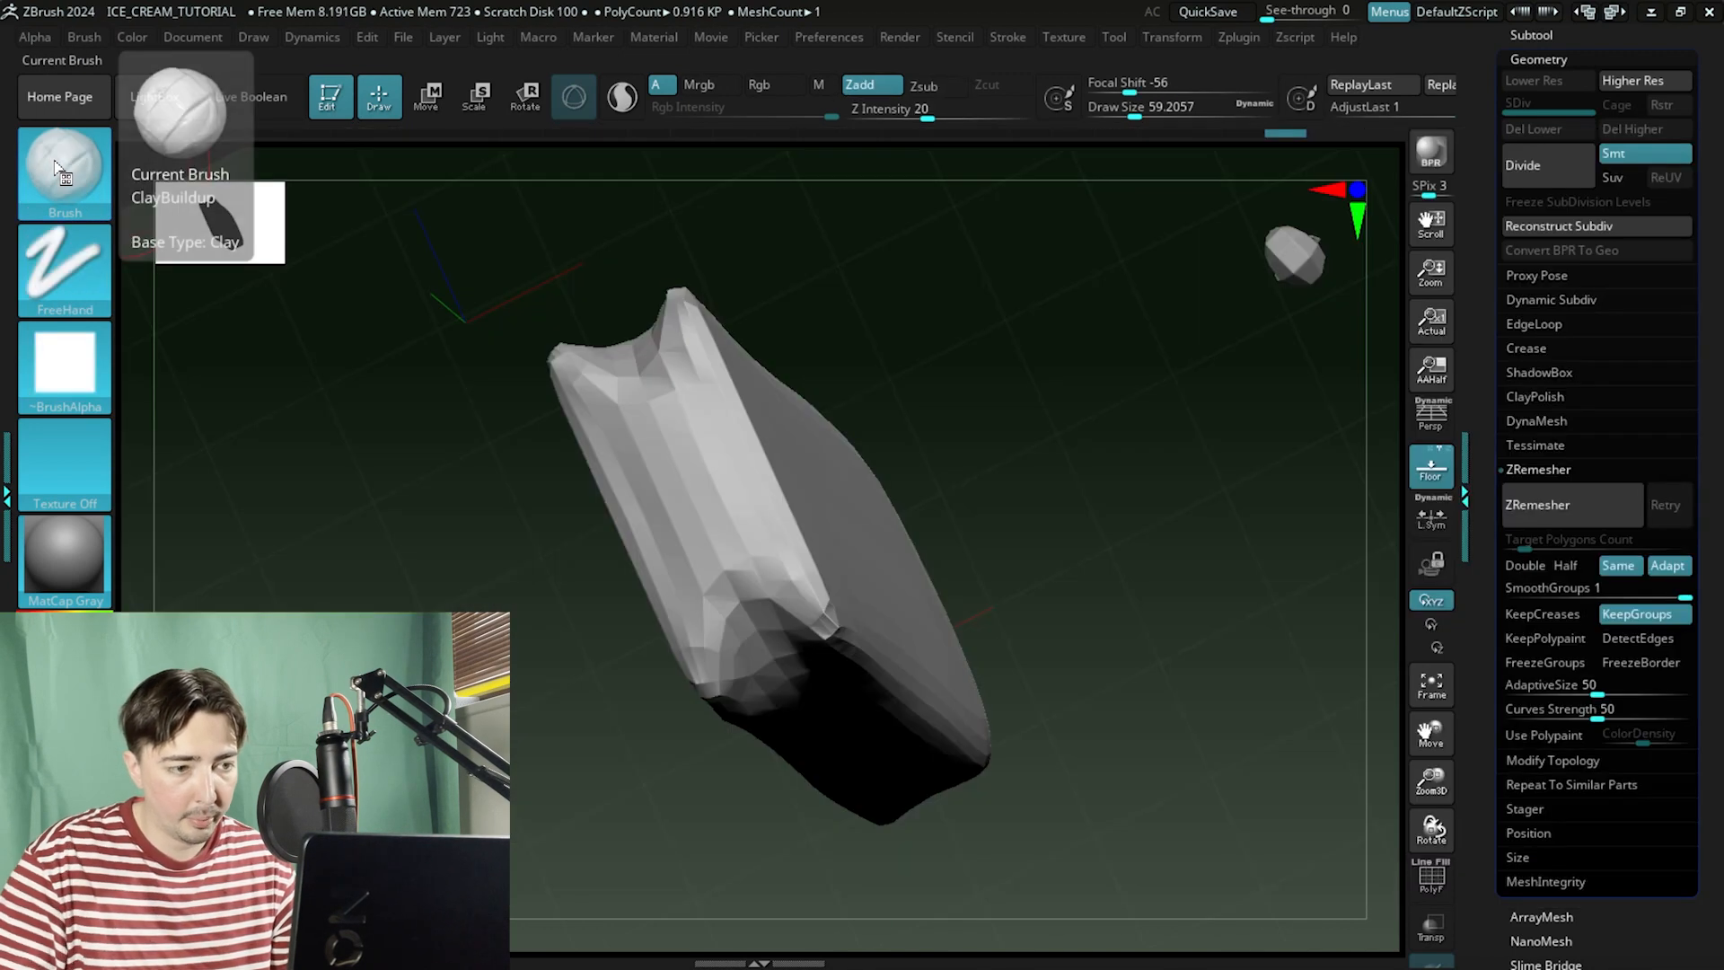
mouse_move(754, 649)
mouse_down()
mouse_move(773, 670)
mouse_move(738, 666)
mouse_move(800, 654)
mouse_move(731, 616)
mouse_move(758, 673)
mouse_move(772, 668)
mouse_up()
mouse_move(772, 566)
shift+mouse_down()
mouse_move(693, 562)
mouse_move(742, 585)
shift+mouse_up()
shift+drag(1013, 455, 1035, 386)
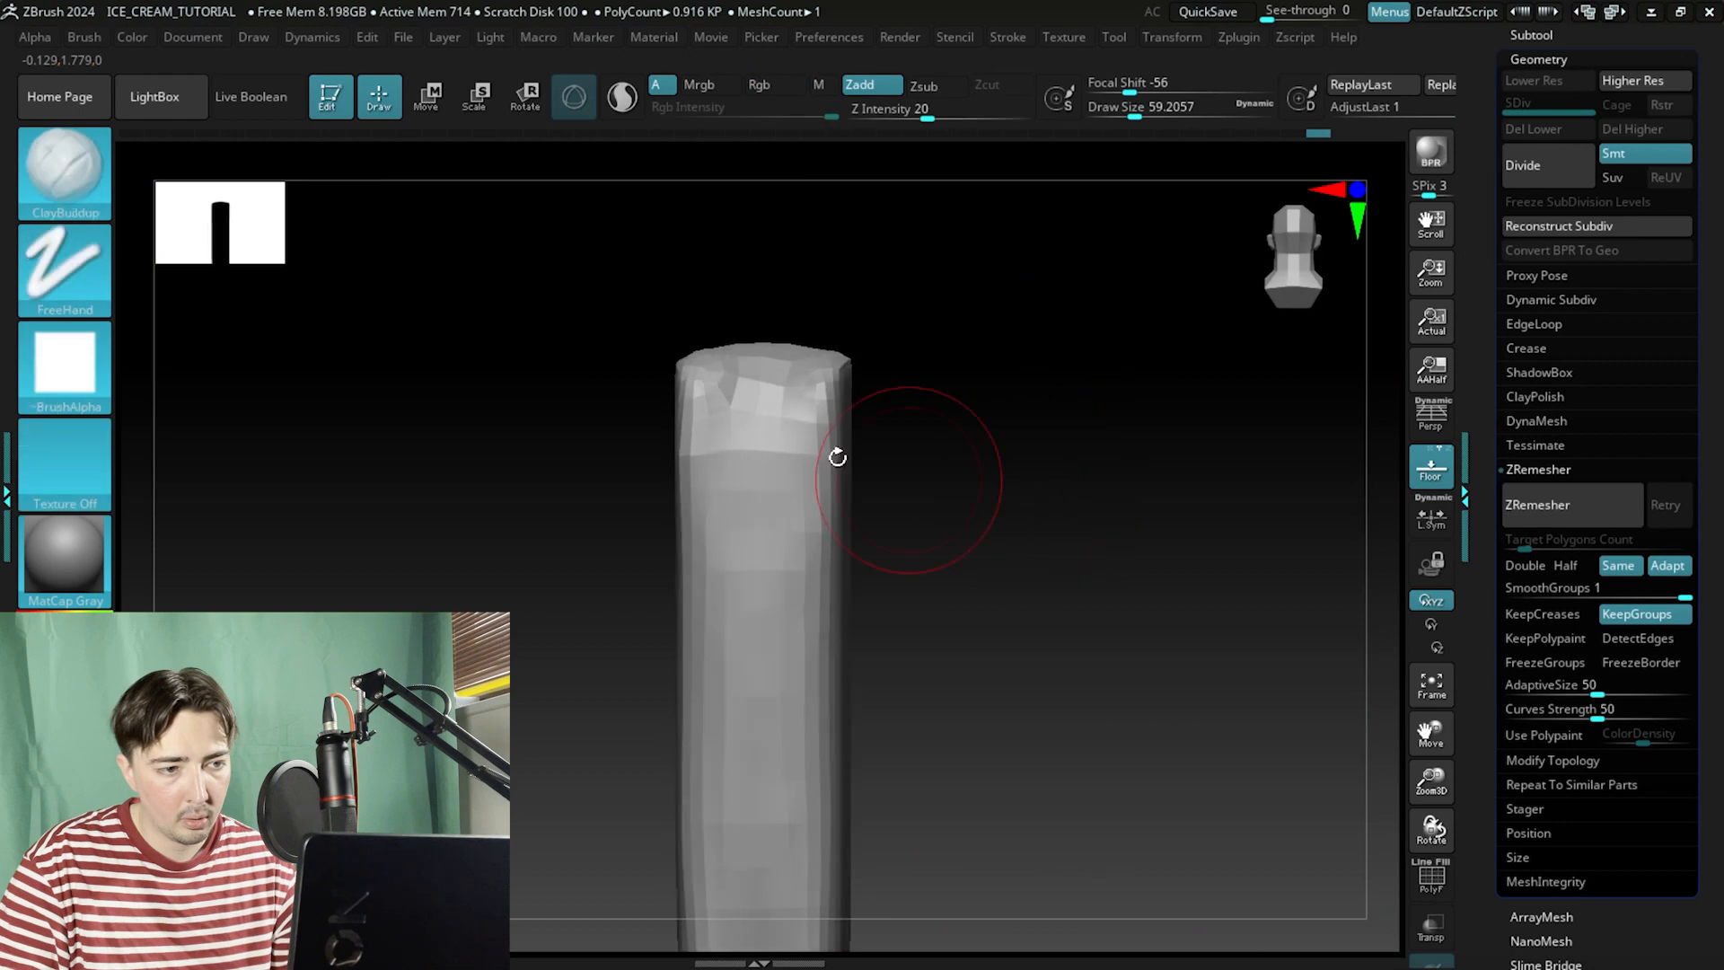
shift+drag(733, 392, 726, 415)
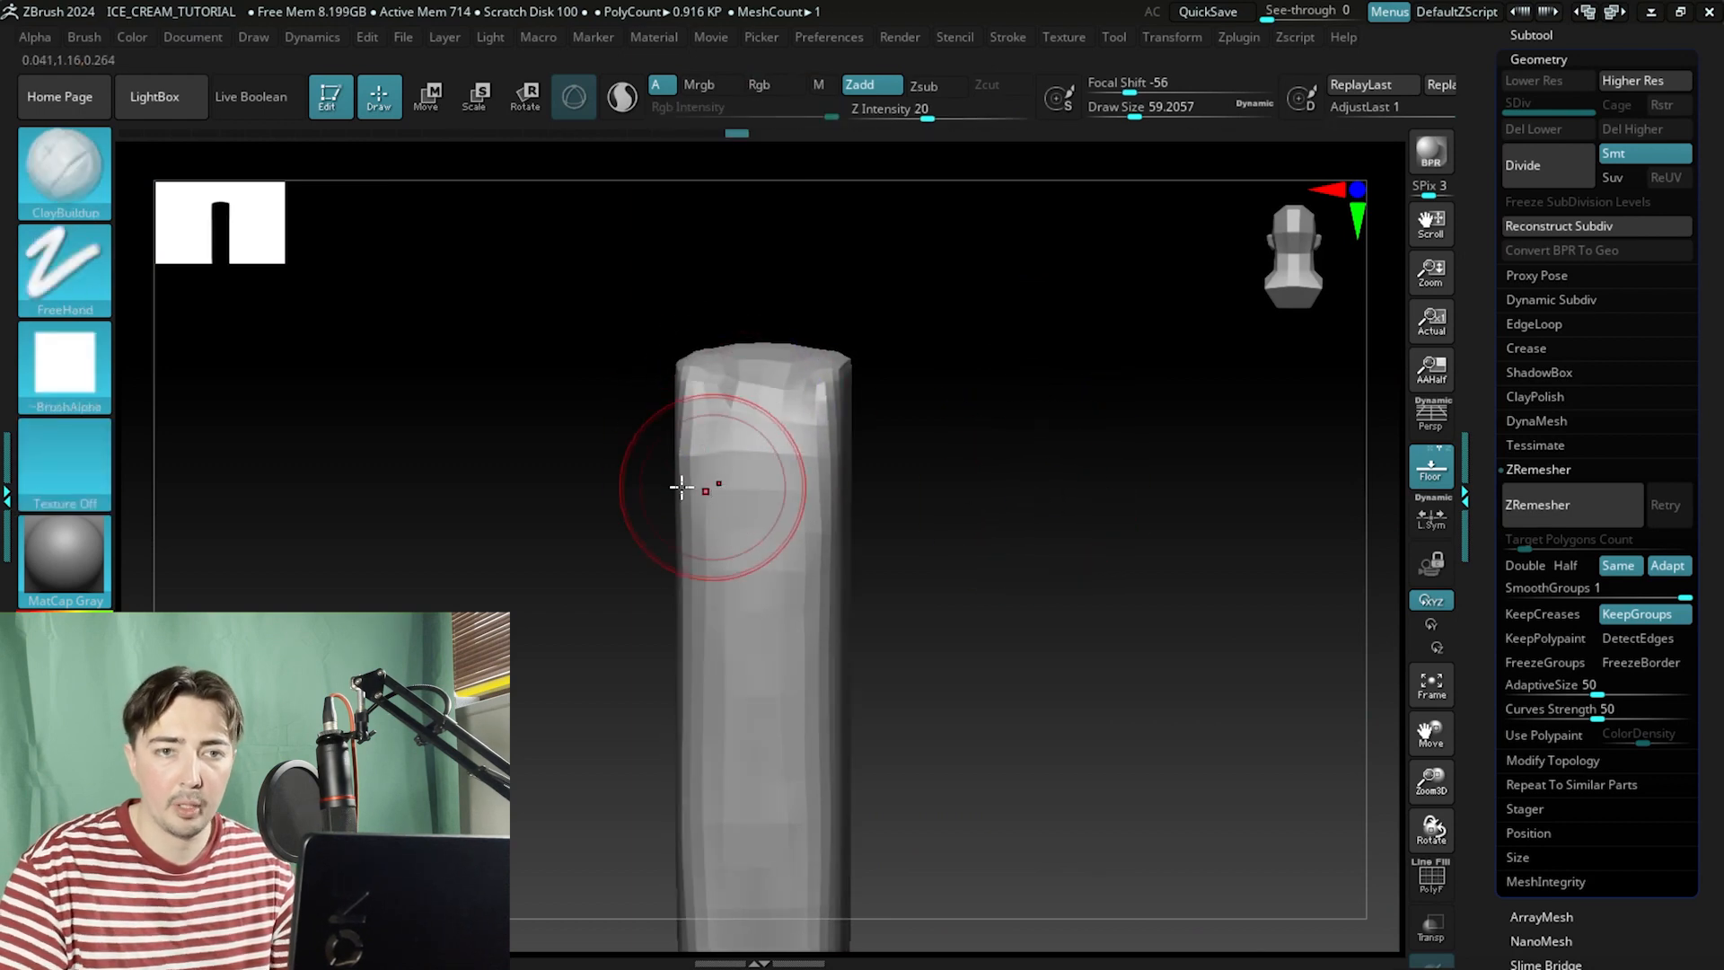
Subdivide the stick once and flatten its faces and edges with the Flatten brush.
click(1521, 163)
drag(911, 530, 1067, 540)
key(b)
key(f)
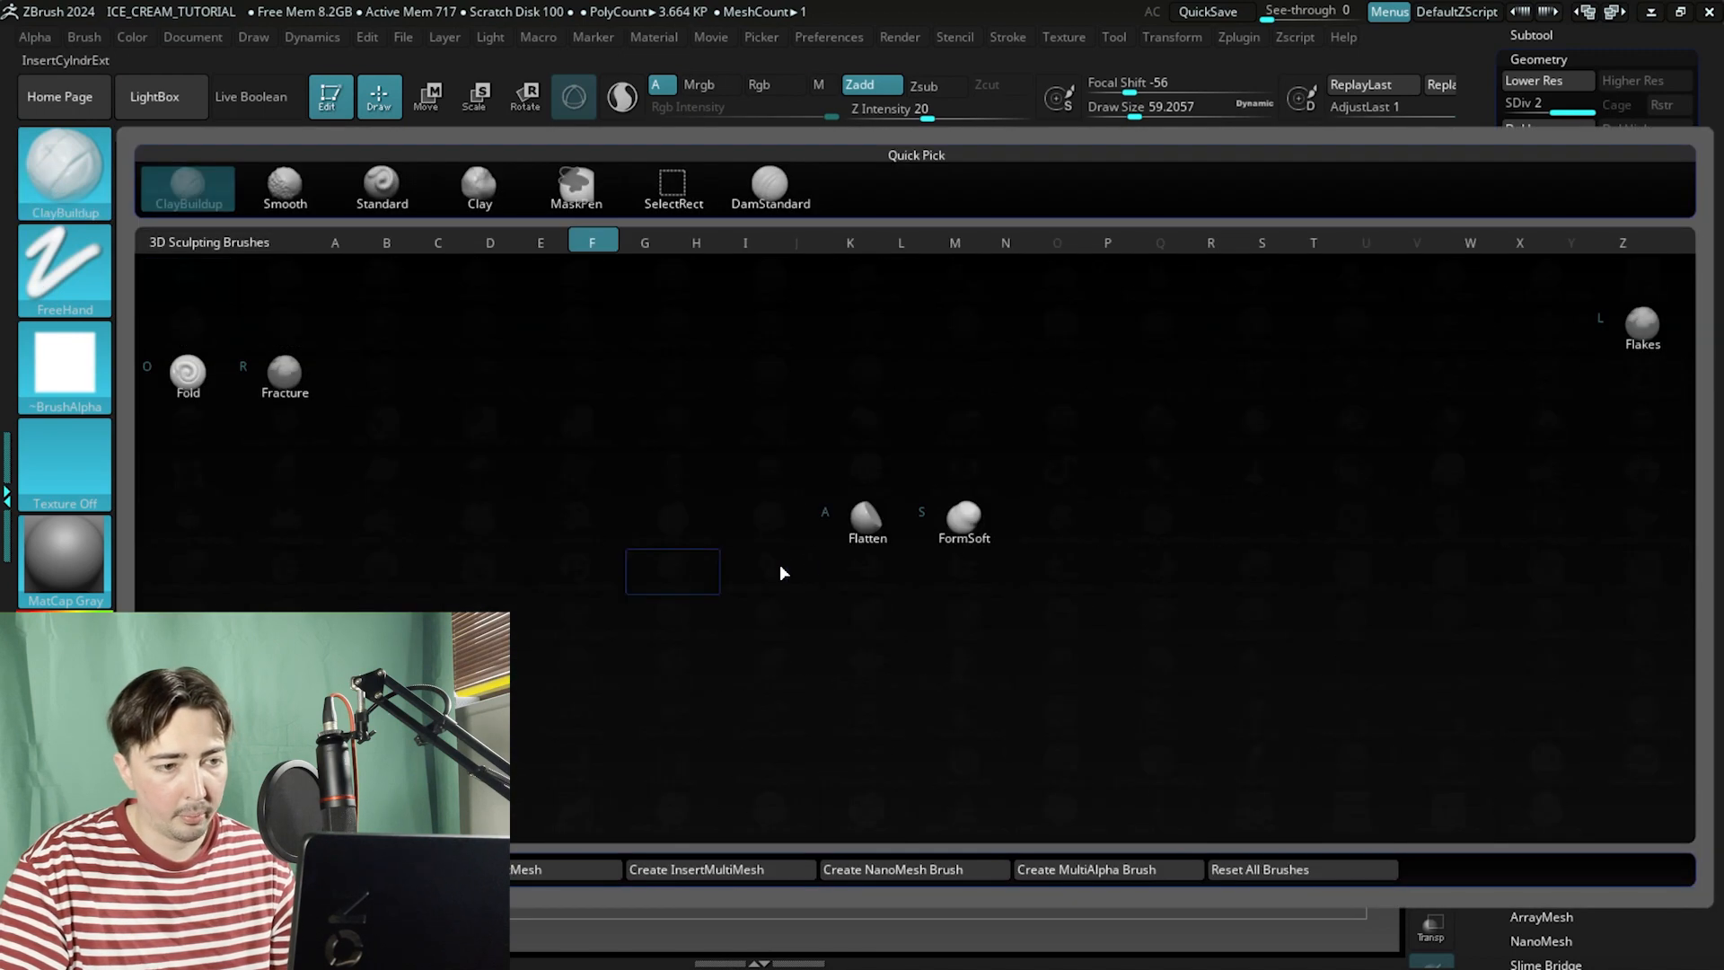
key(a)
mouse_move(623, 515)
alt+mouse_down()
mouse_move(627, 539)
mouse_move(696, 530)
alt+mouse_up()
drag(727, 454, 743, 435)
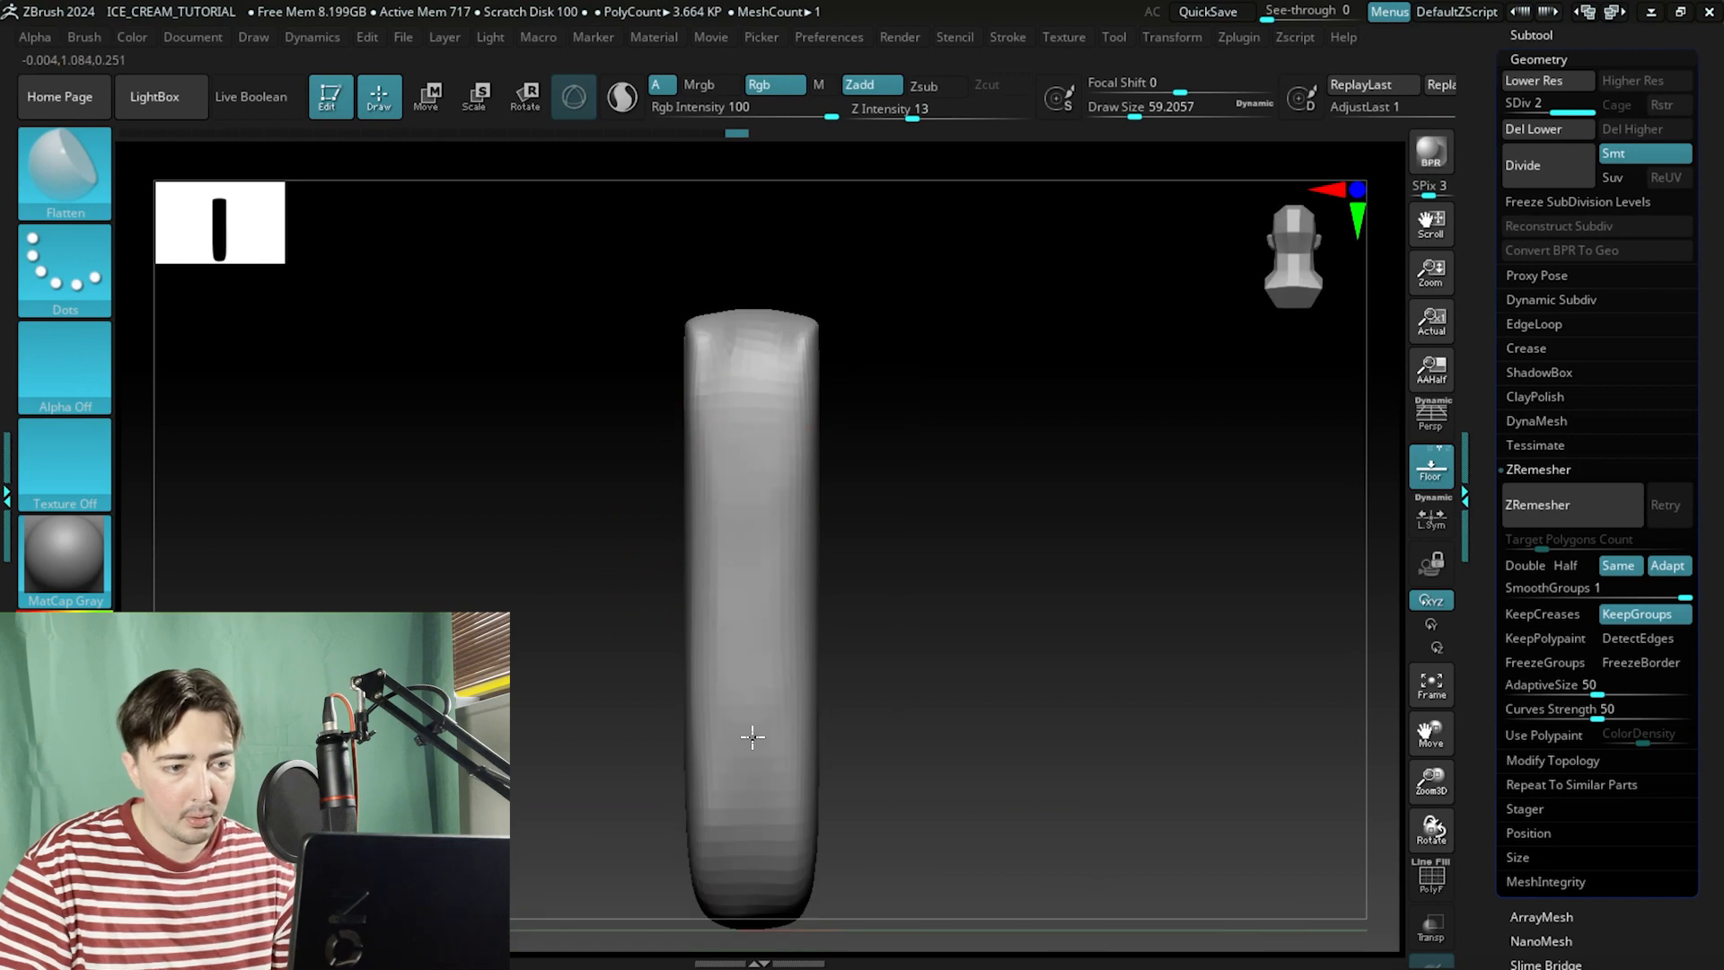
drag(753, 405, 759, 445)
mouse_move(994, 620)
alt+mouse_down()
mouse_move(1005, 362)
mouse_move(997, 449)
alt+mouse_up()
drag(996, 673, 977, 503)
drag(788, 426, 786, 402)
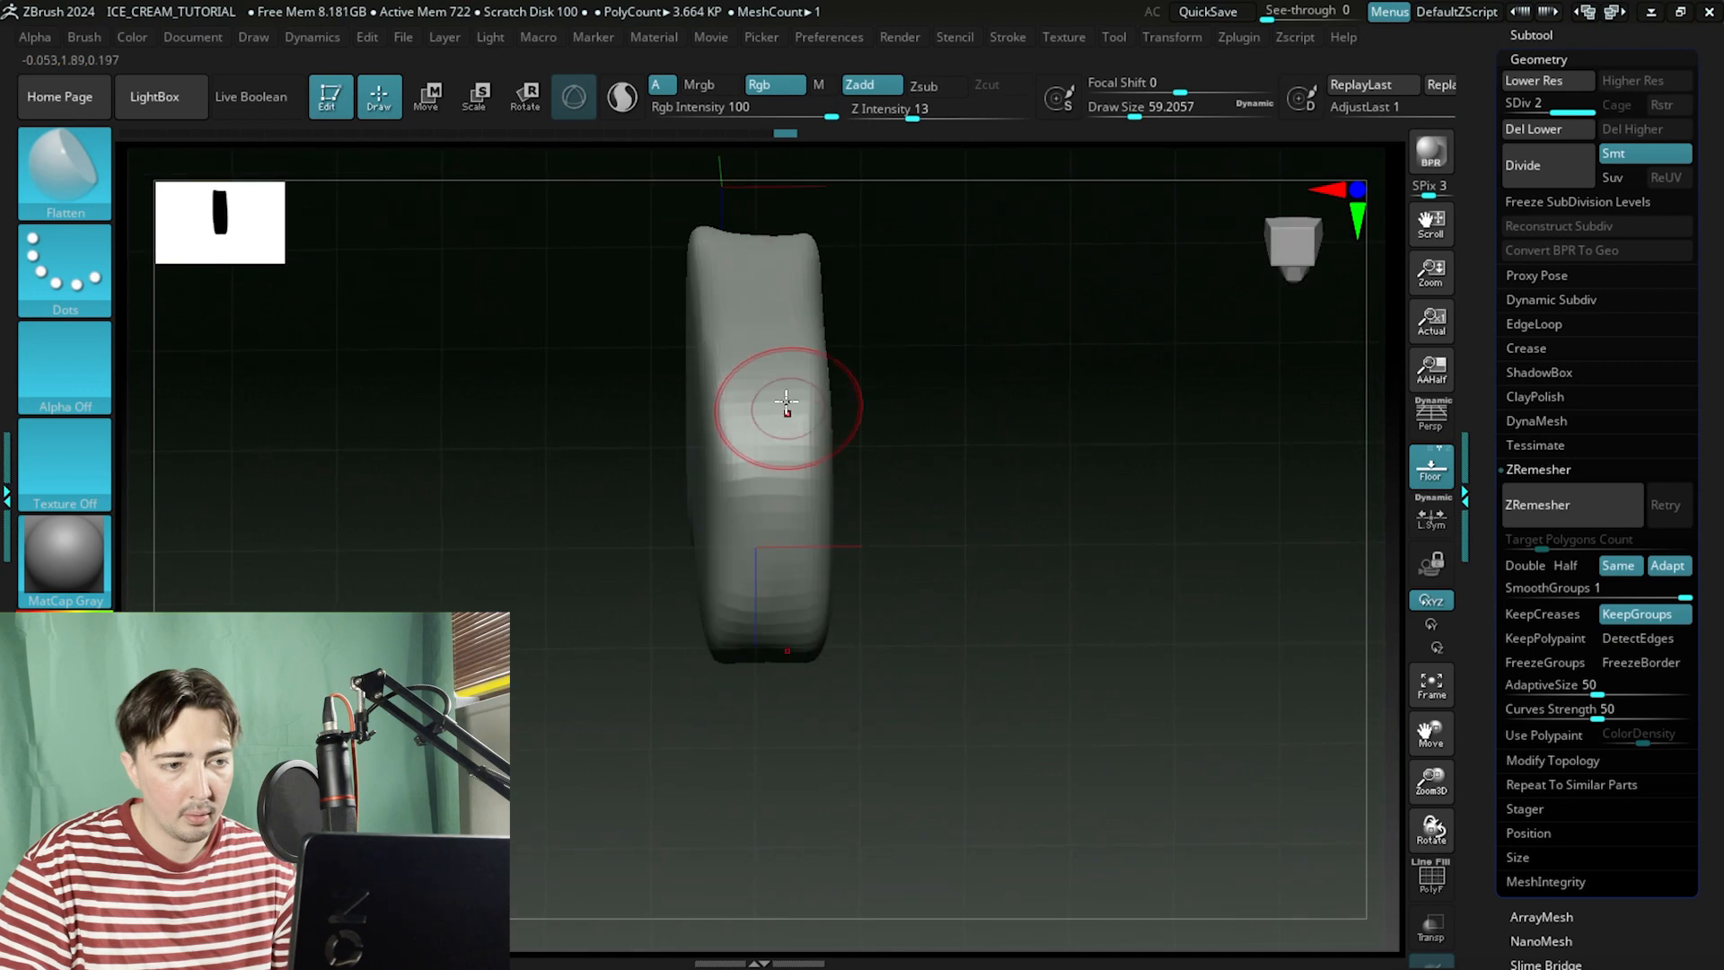
drag(840, 504, 875, 464)
drag(757, 571, 754, 539)
mouse_move(995, 629)
mouse_down()
mouse_move(997, 493)
mouse_move(997, 745)
mouse_up()
drag(751, 298, 751, 323)
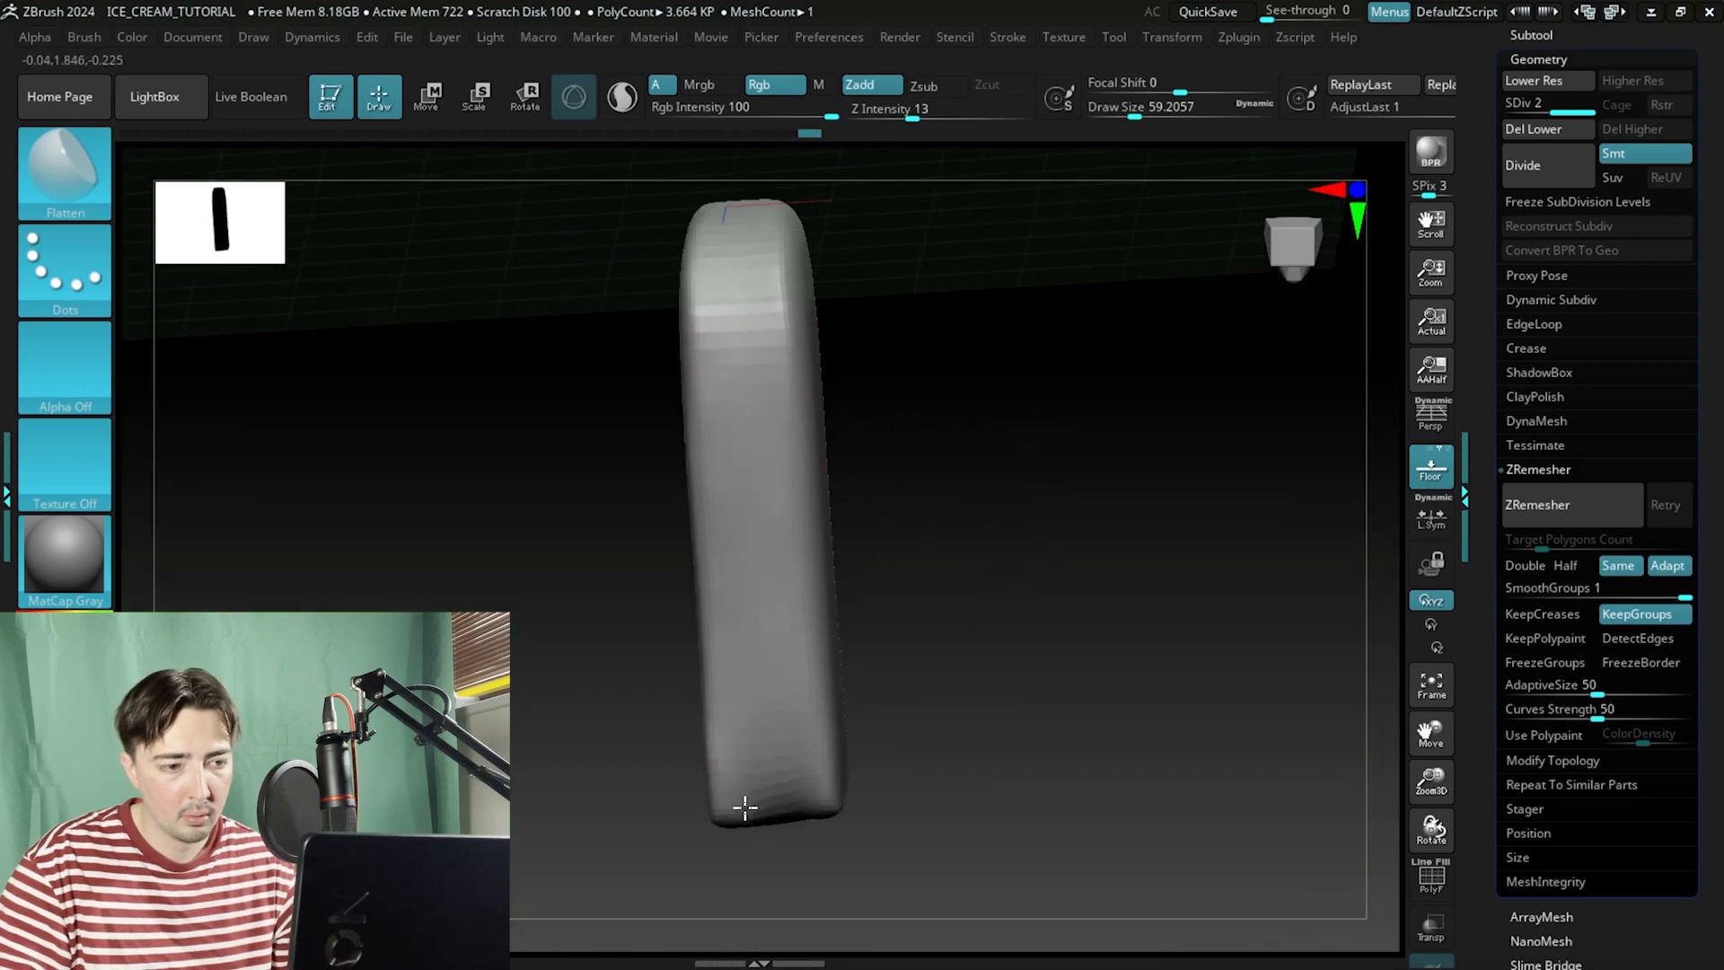
mouse_move(744, 807)
mouse_down()
mouse_move(954, 500)
mouse_move(752, 560)
mouse_up()
mouse_move(773, 637)
mouse_down()
mouse_move(985, 477)
mouse_move(931, 542)
mouse_move(991, 417)
mouse_up()
drag(615, 619, 680, 499)
drag(956, 417, 822, 431)
alt+drag(975, 441, 906, 407)
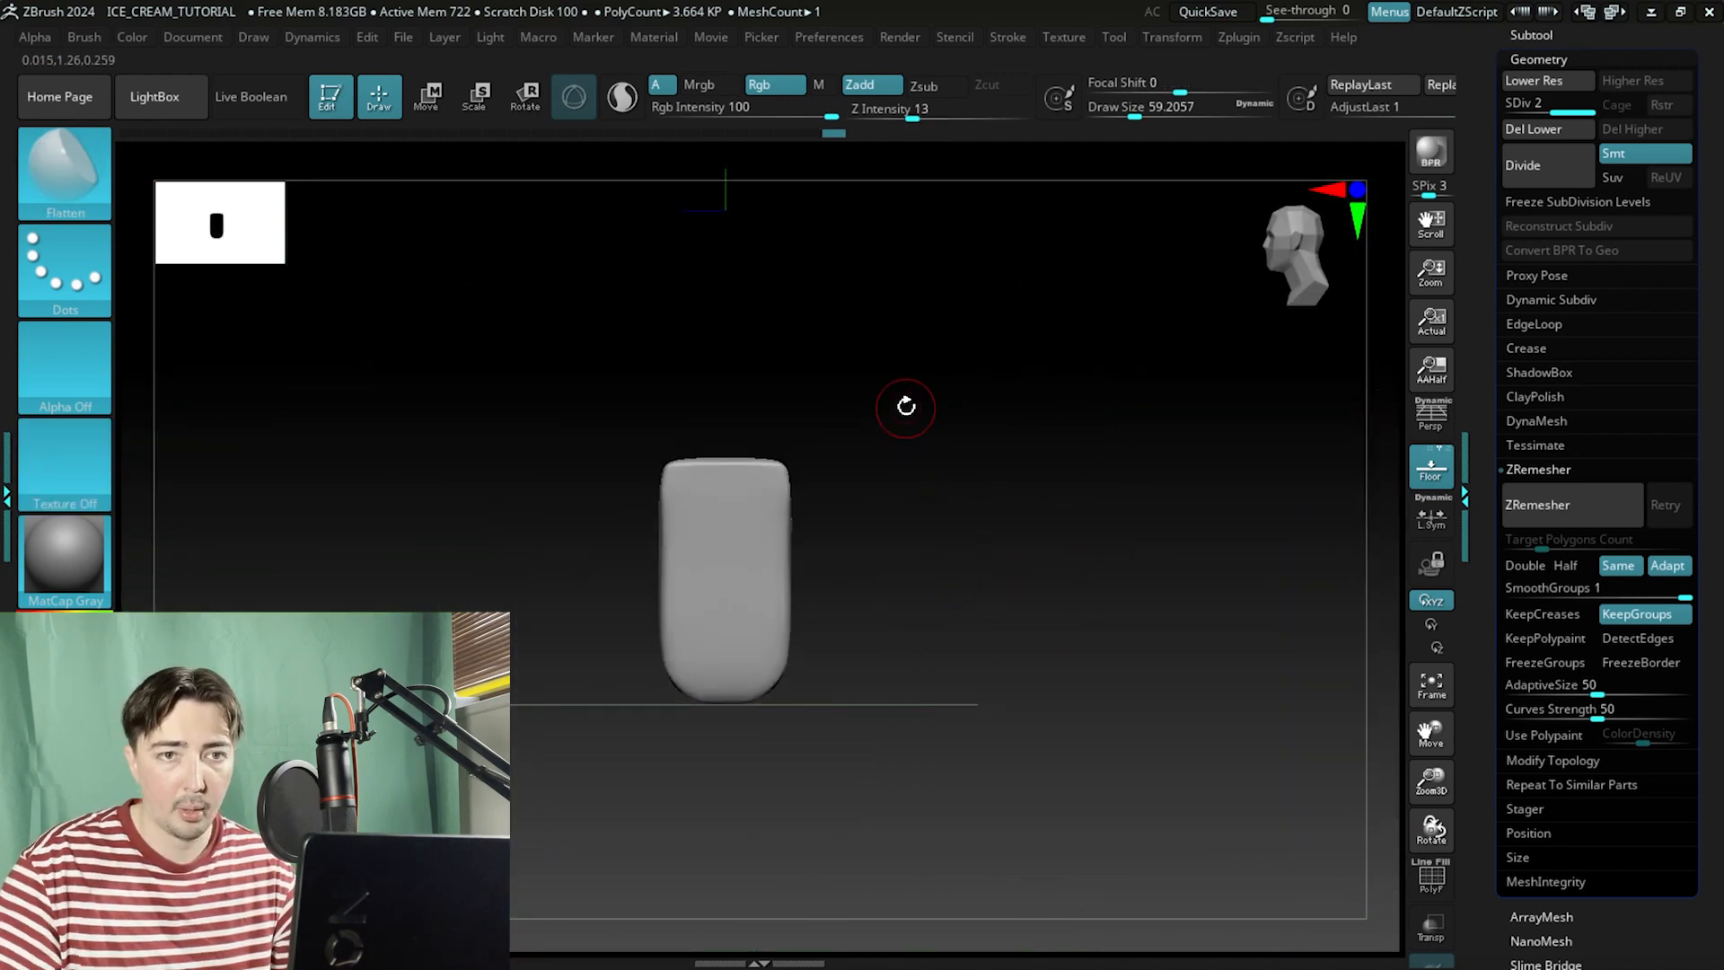
Turn off solo mode to show all subtools and view the whole popsicle.
click(1531, 34)
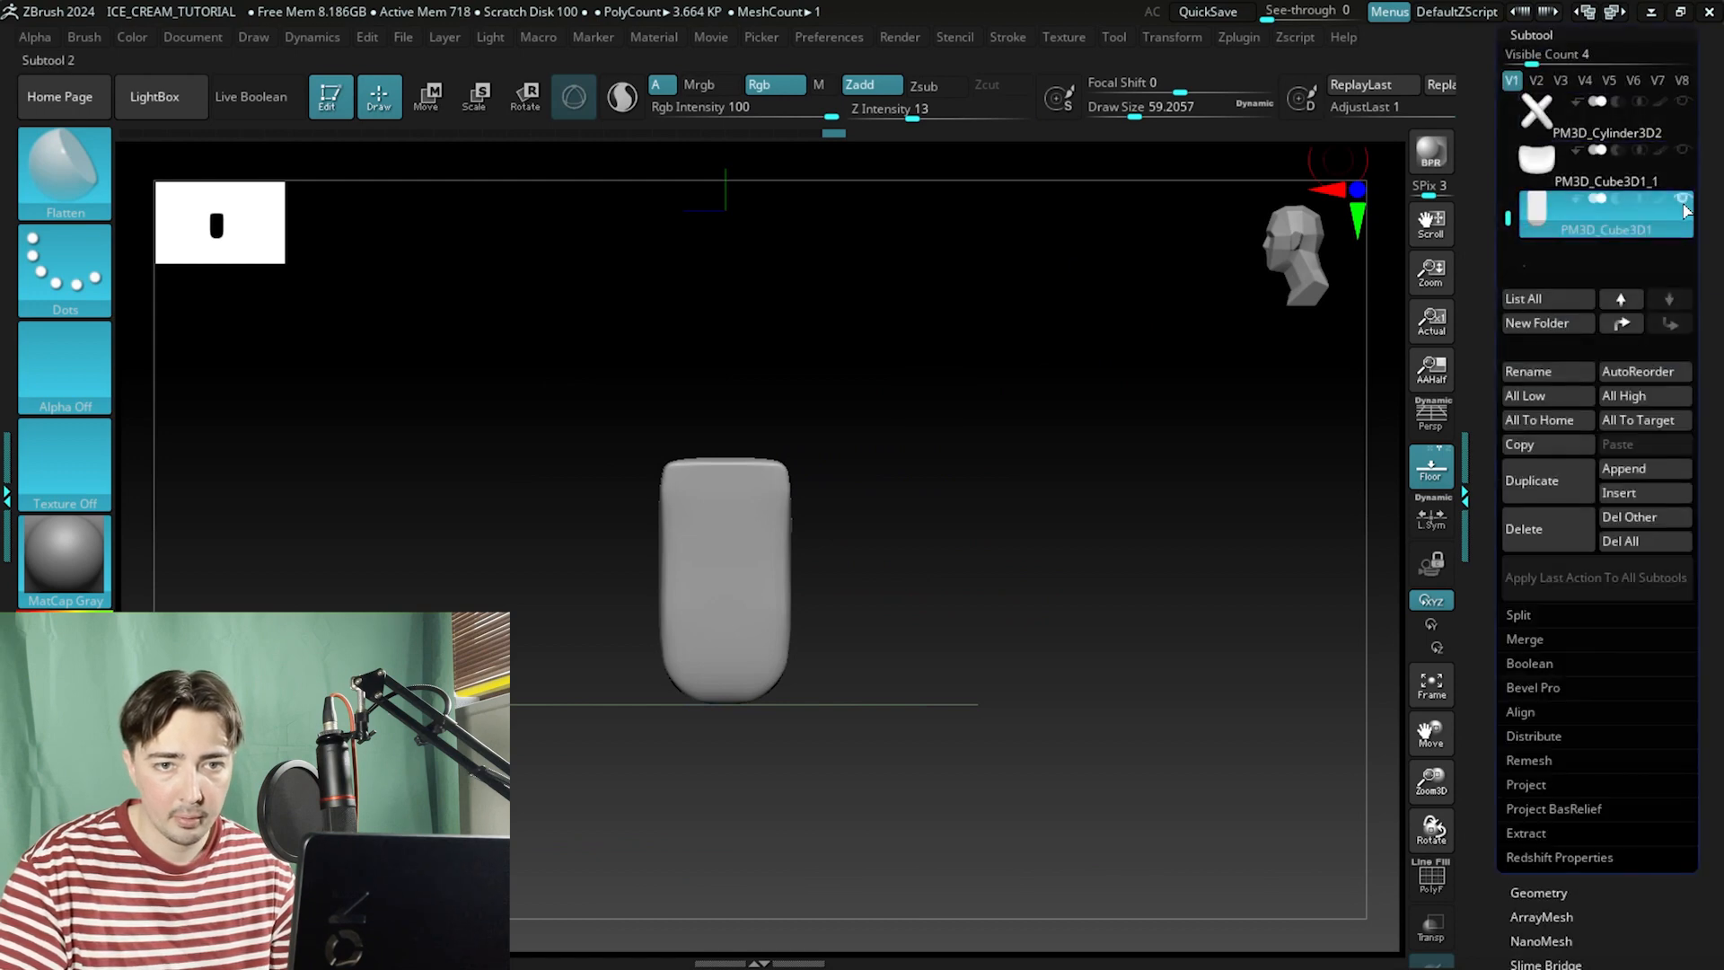
shift+click(1682, 203)
alt+drag(1166, 339, 1059, 602)
drag(1059, 602, 1039, 499)
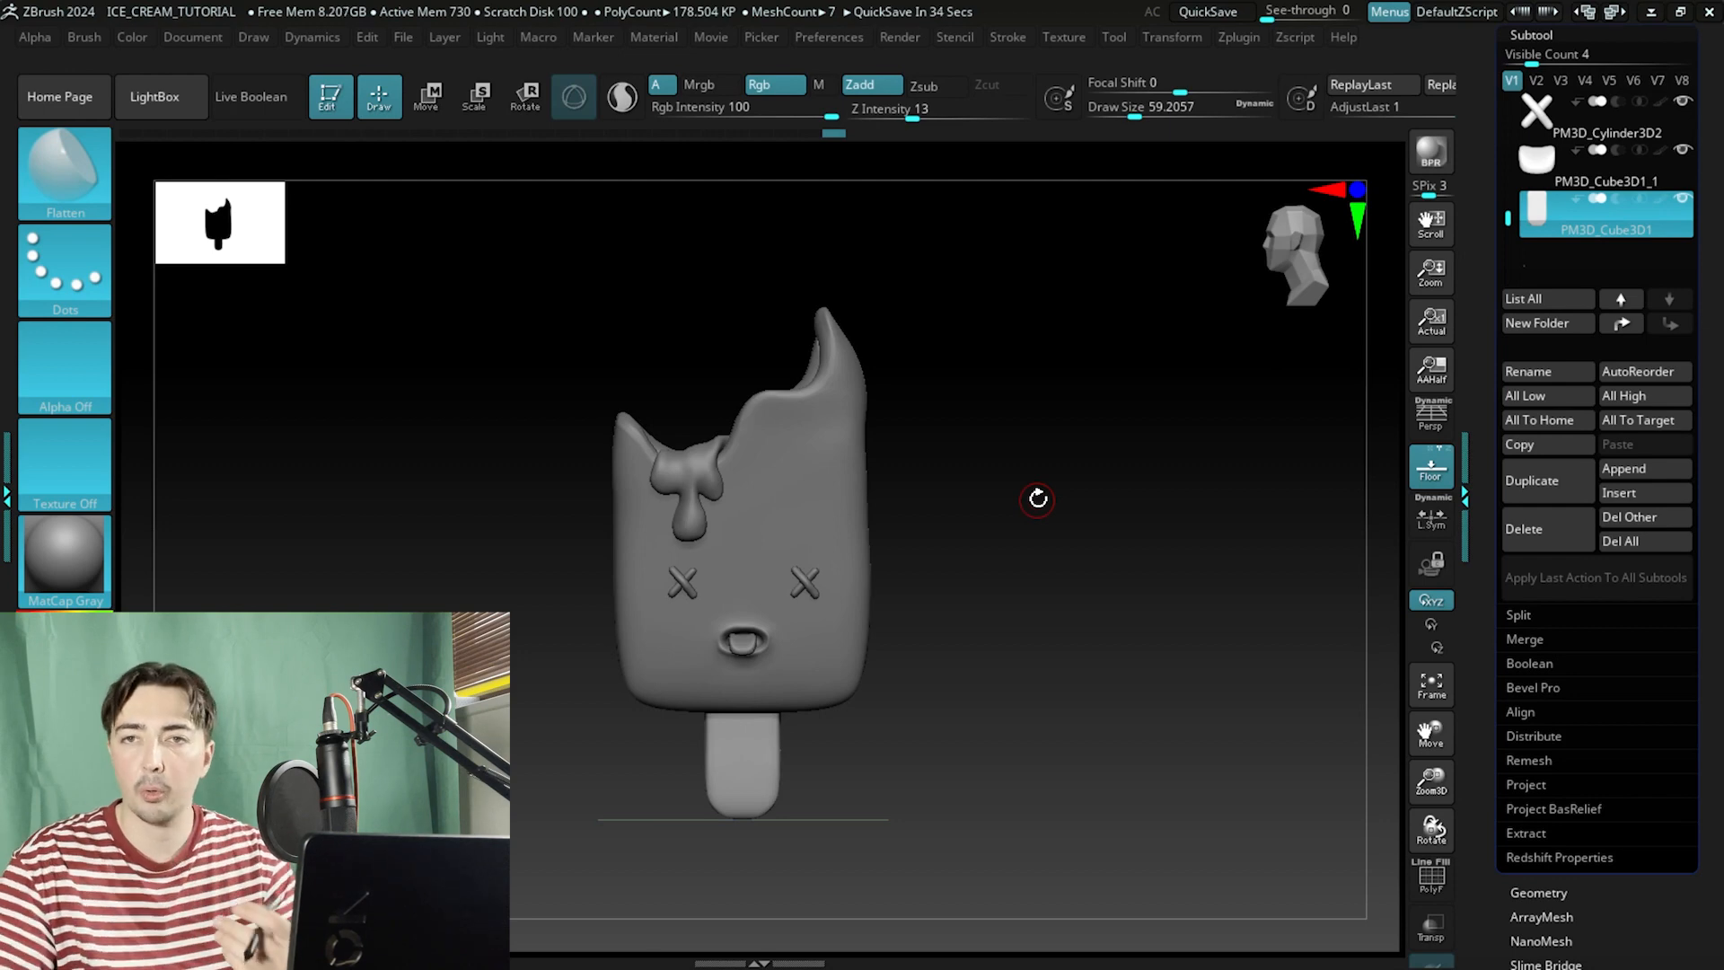
Compare the old and new body subtools, then rename the new one Body.
drag(1508, 216, 1506, 85)
mouse_move(1529, 151)
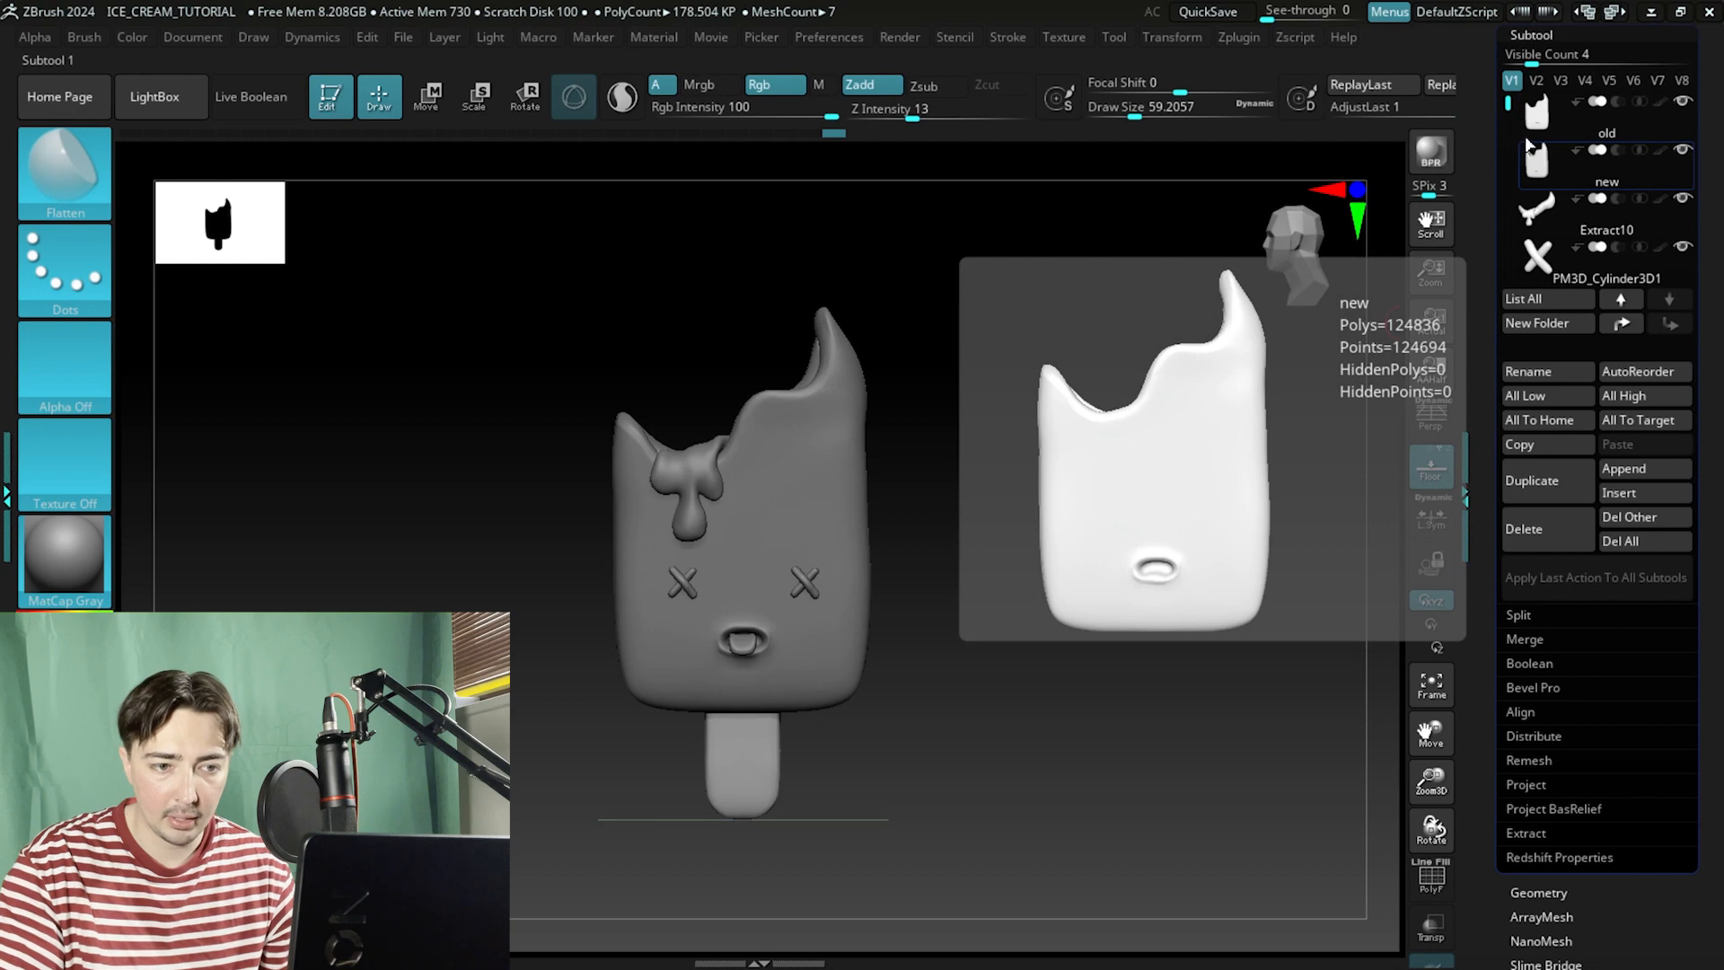
click(1534, 110)
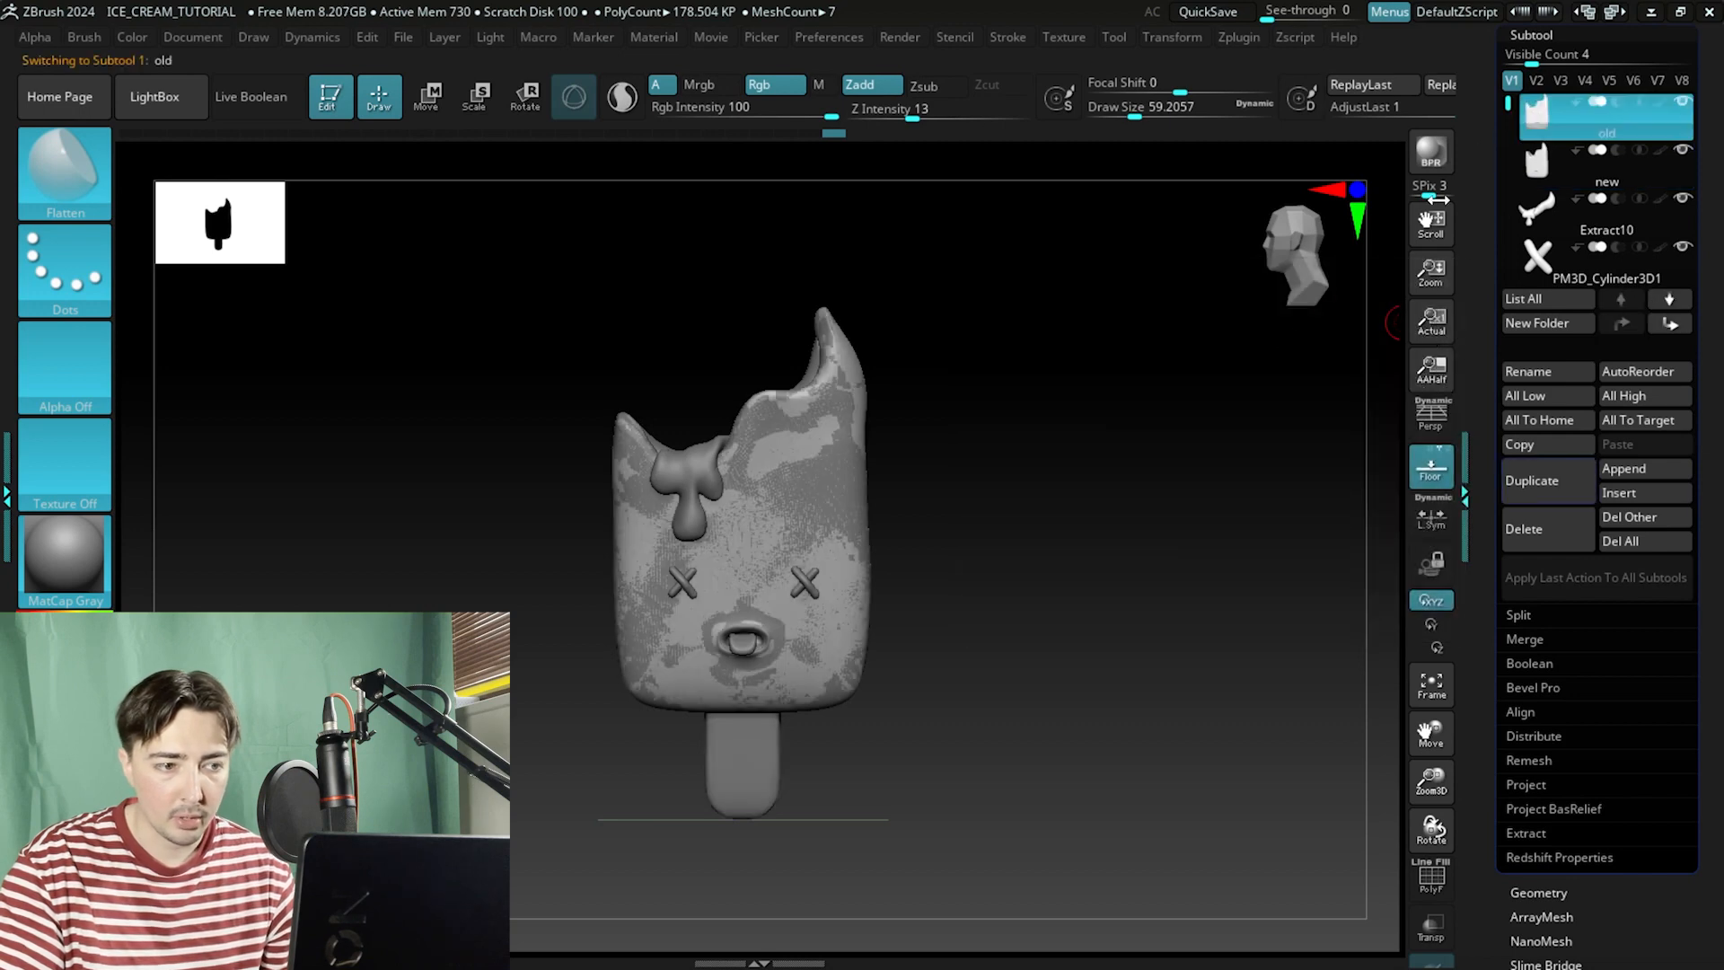
mouse_move(1207, 415)
alt+mouse_down()
mouse_move(1266, 439)
mouse_move(1208, 438)
alt+mouse_up()
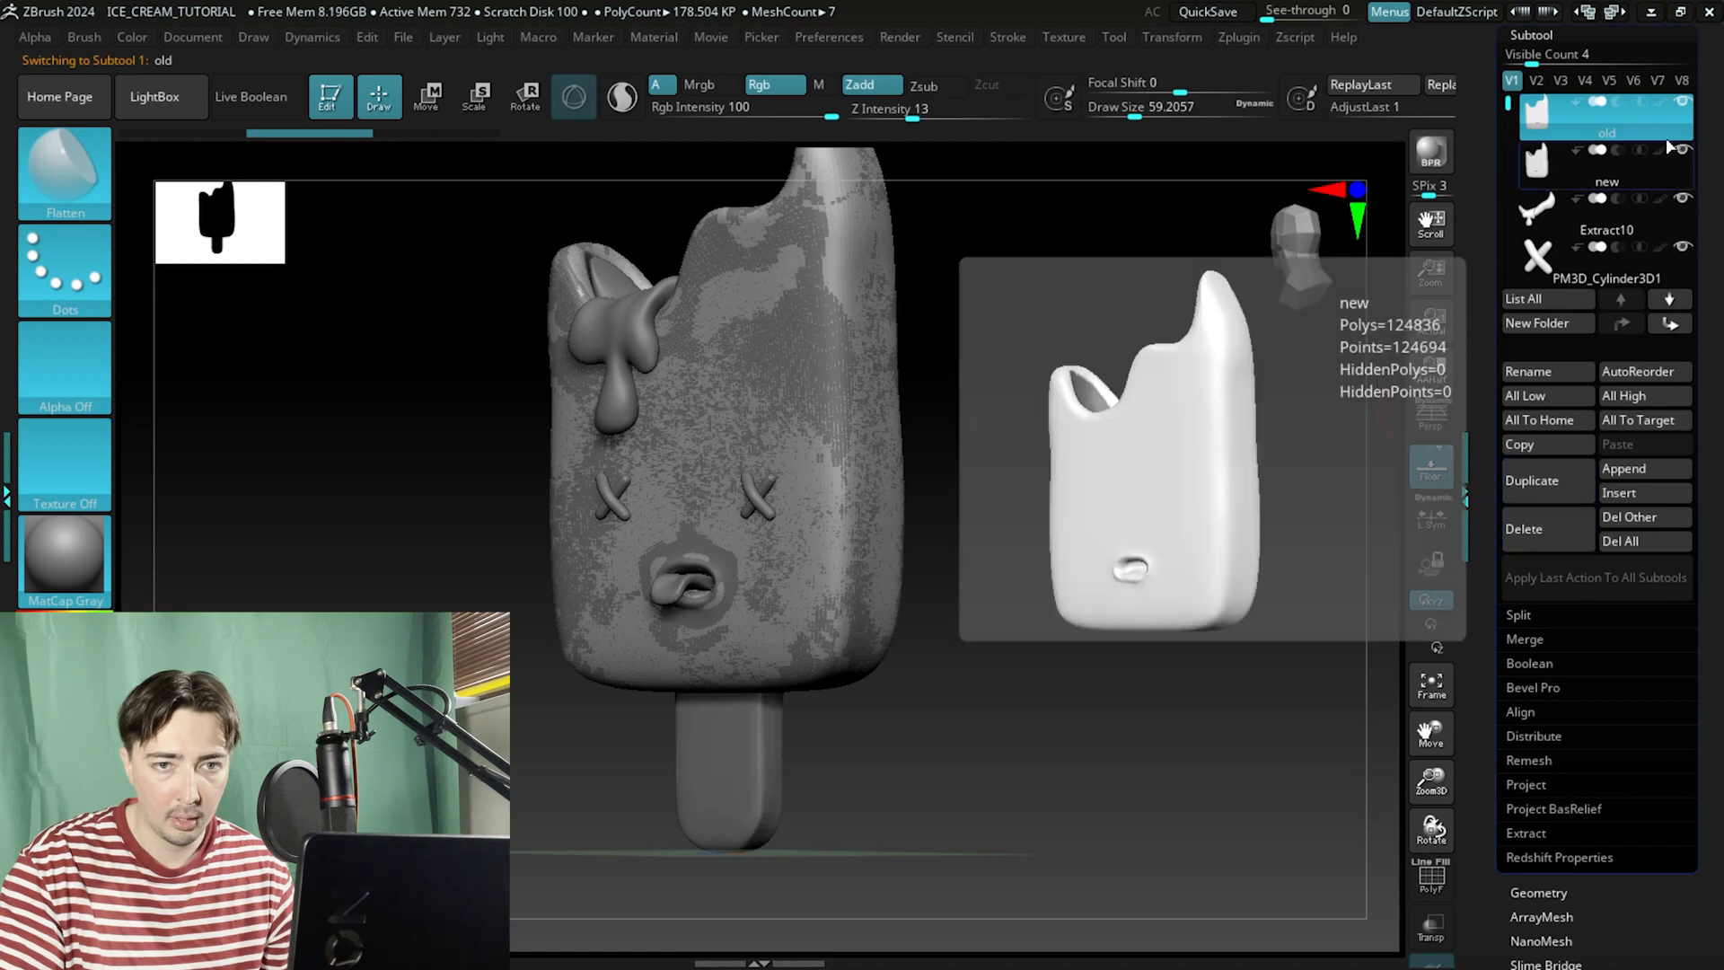
click(1533, 161)
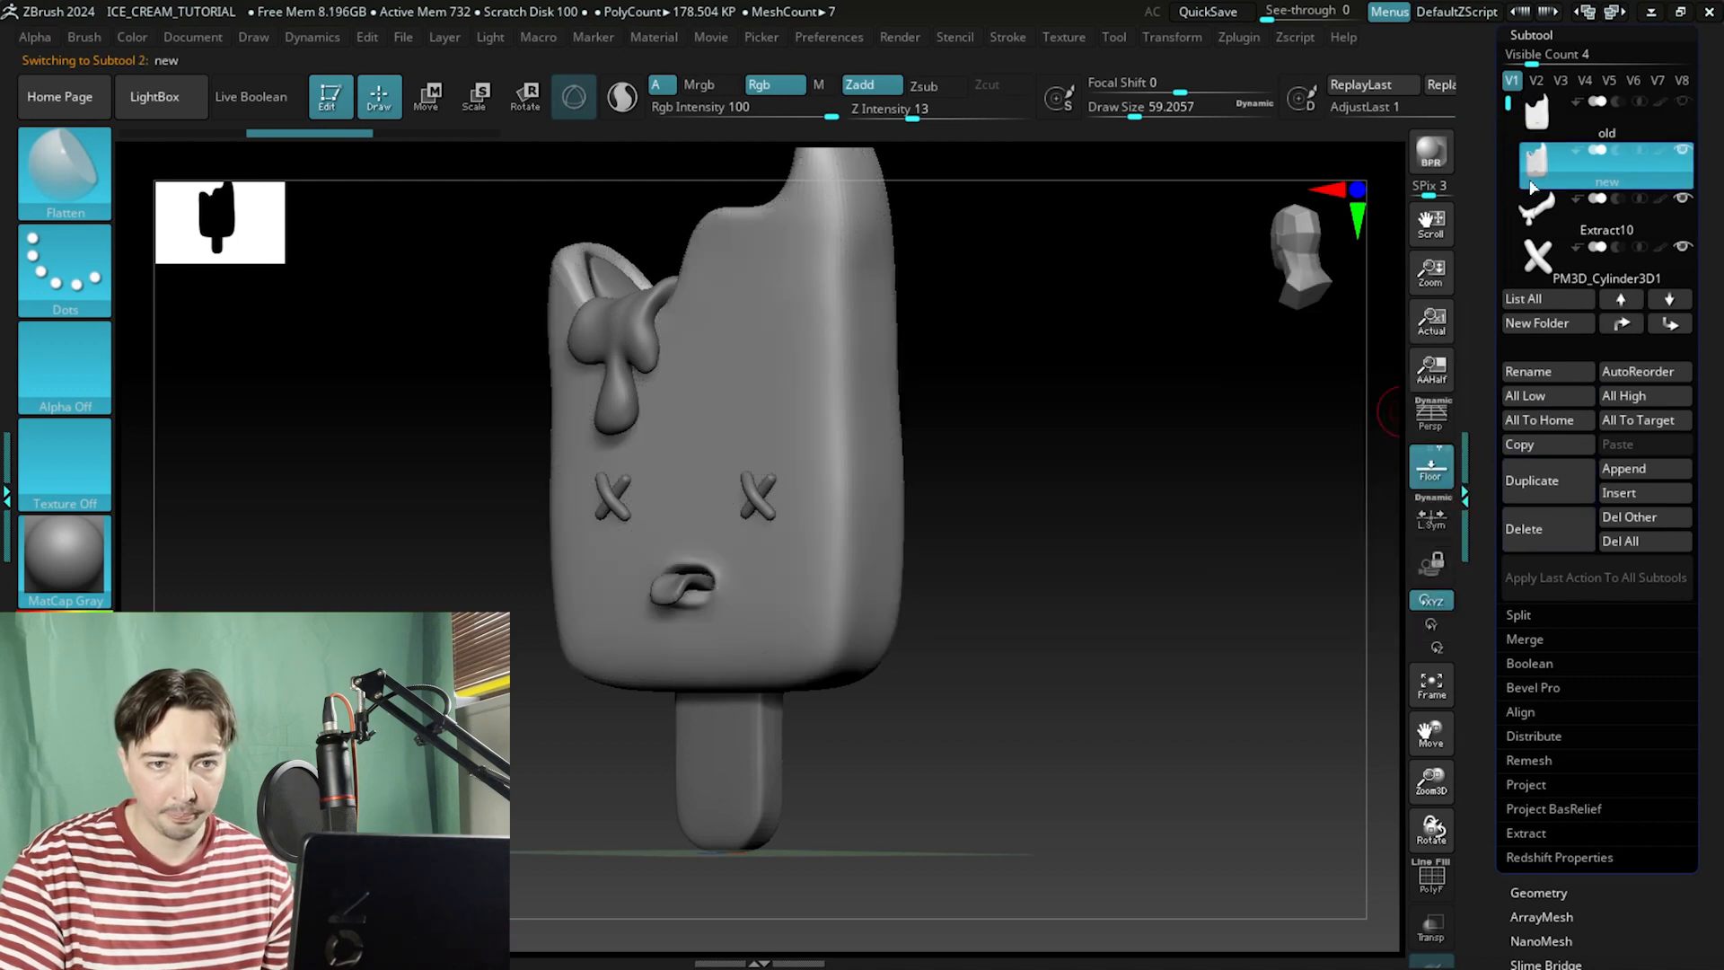
click(1527, 370)
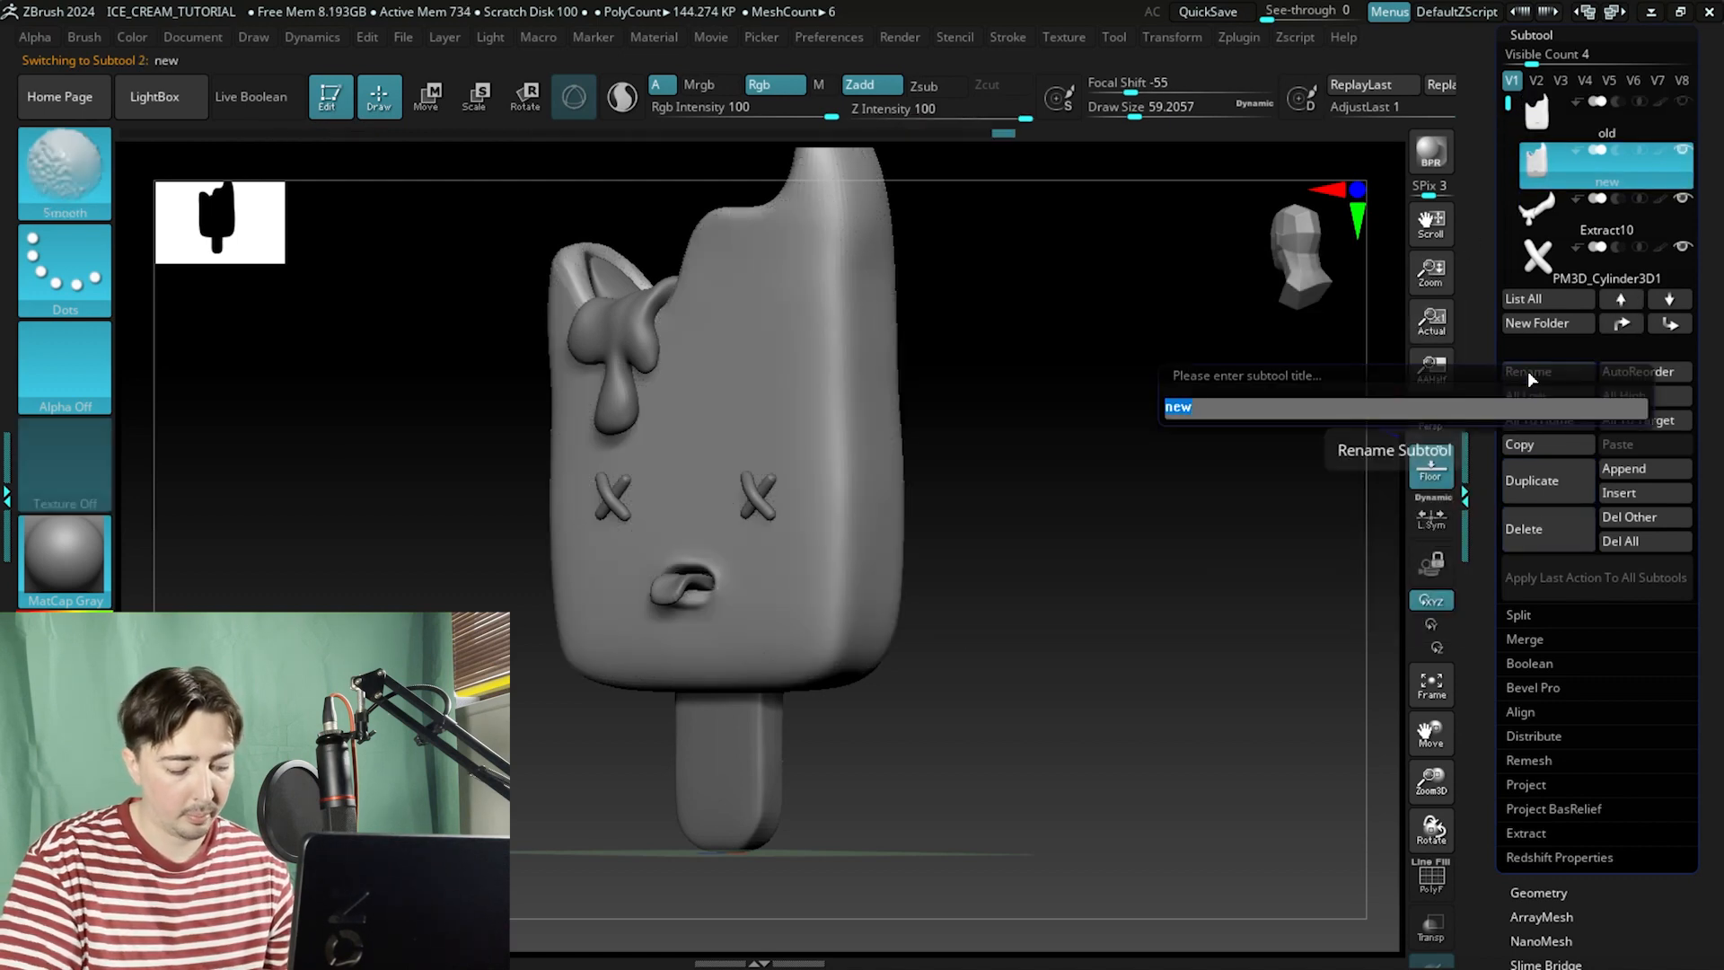
text(Body)
key(Return)
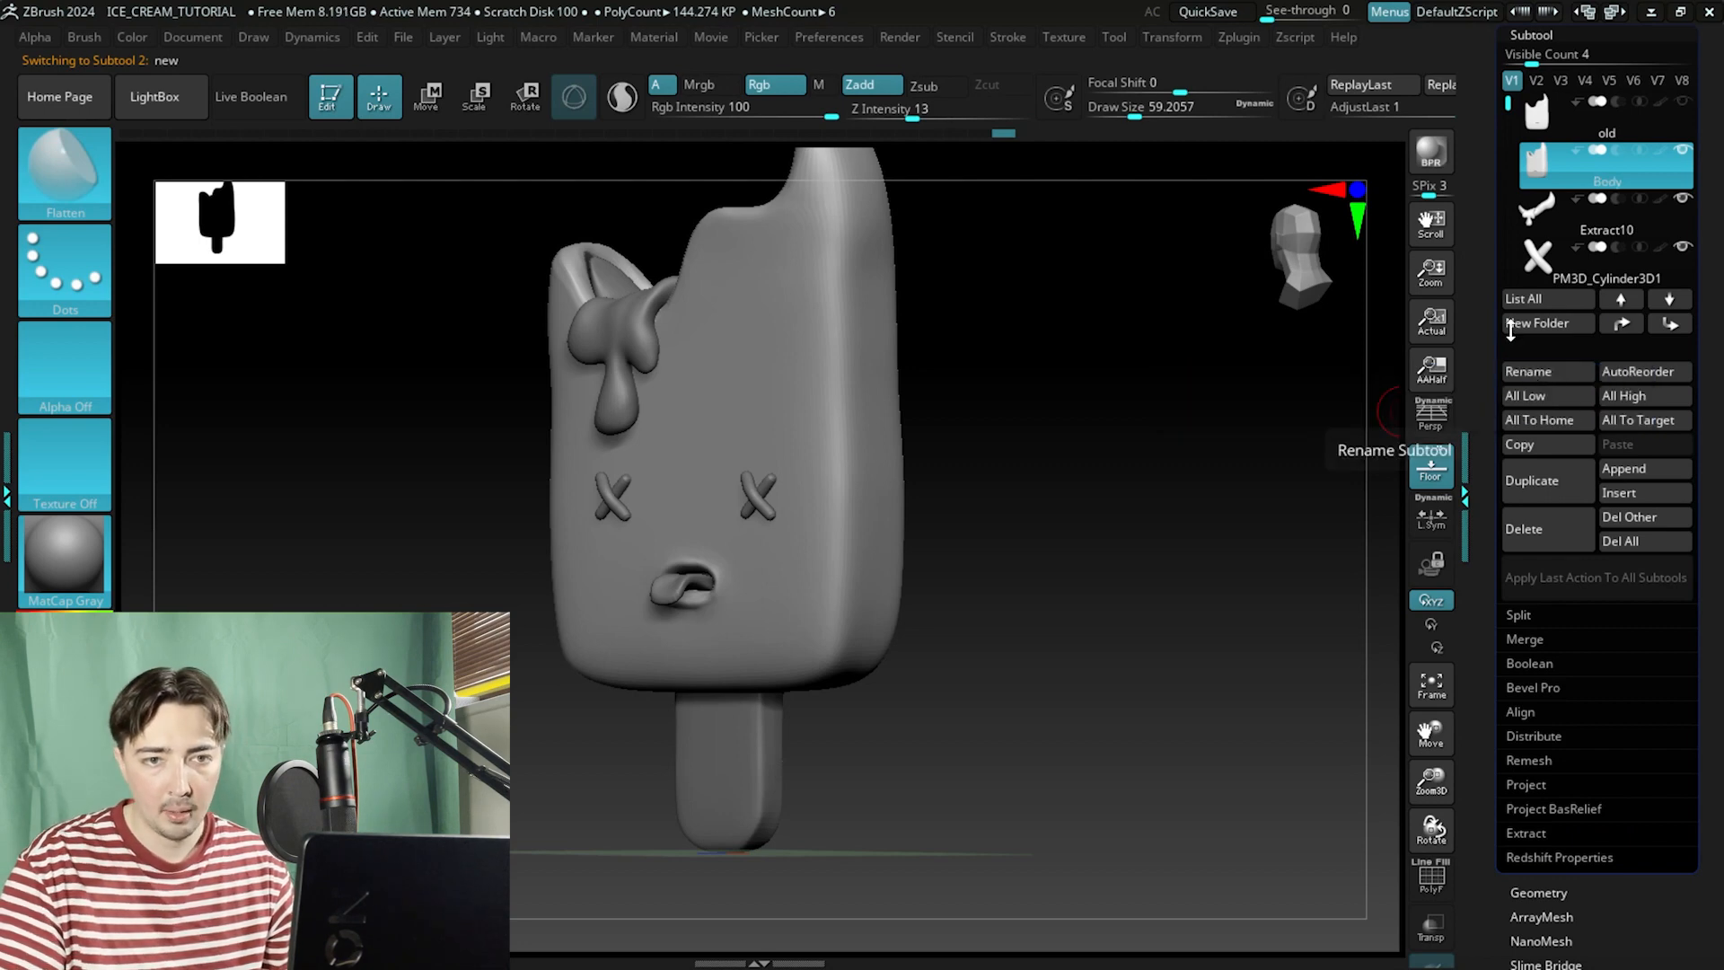
Select the Extract10 drip subtool, check its wireframe, and drop it to subdivision level 1.
click(1537, 209)
drag(1097, 494, 1063, 574)
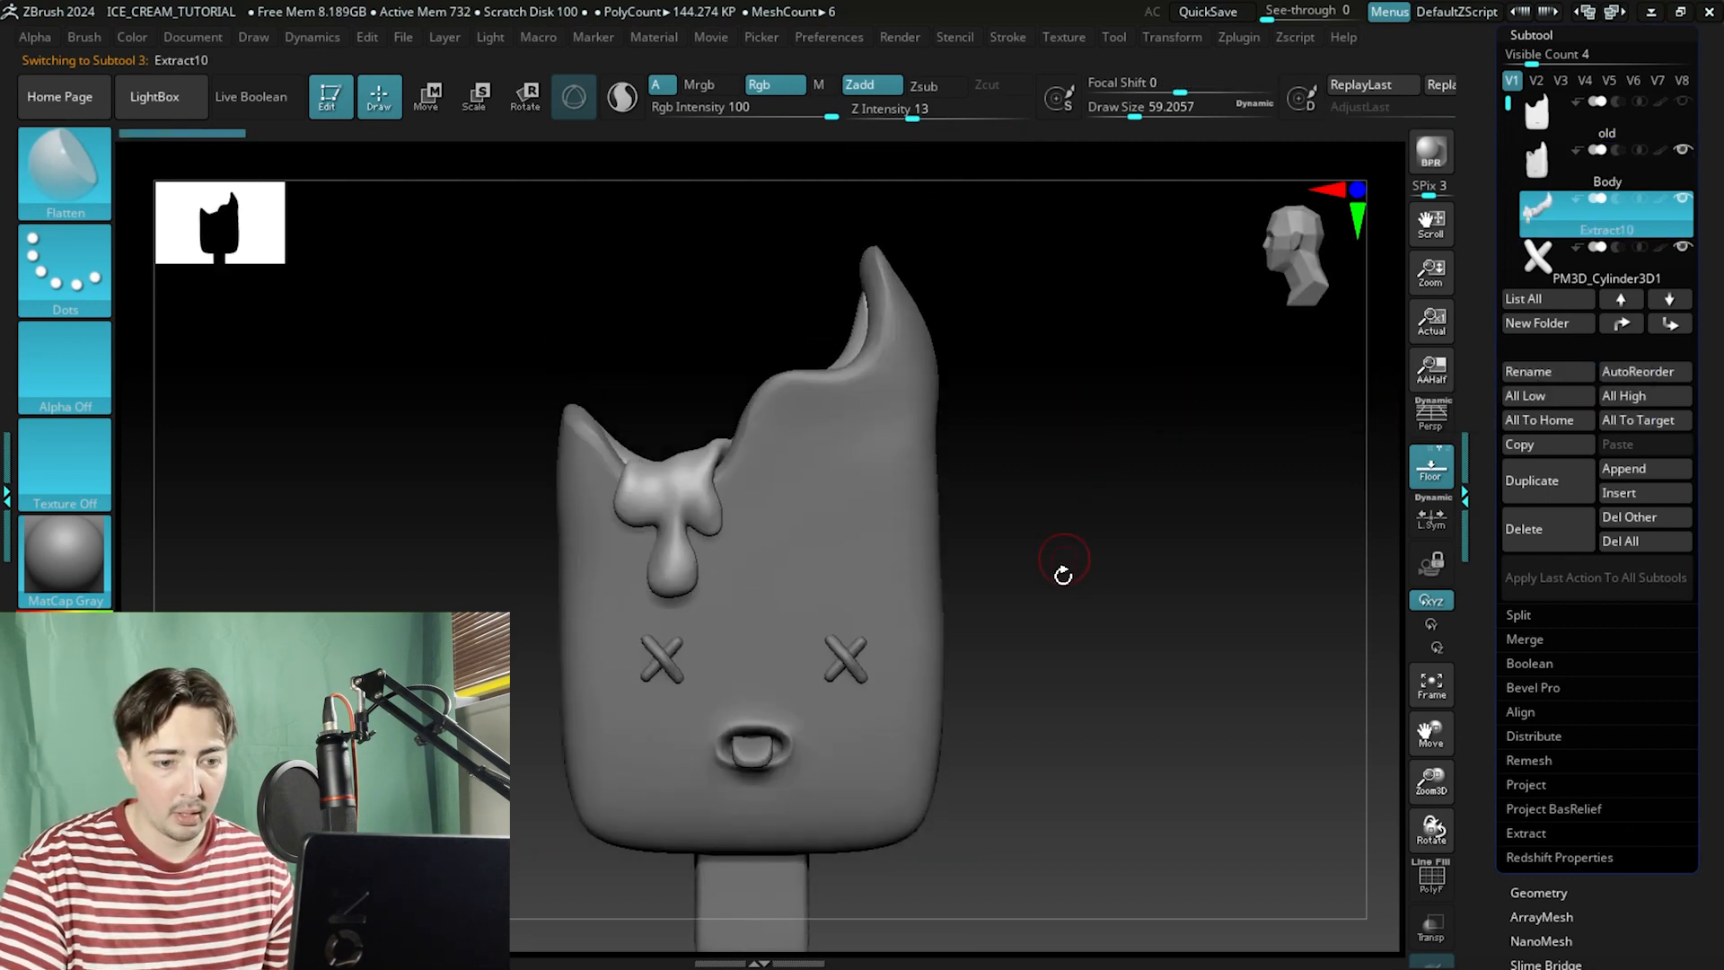
click(1426, 889)
drag(1120, 709, 1101, 766)
click(1430, 881)
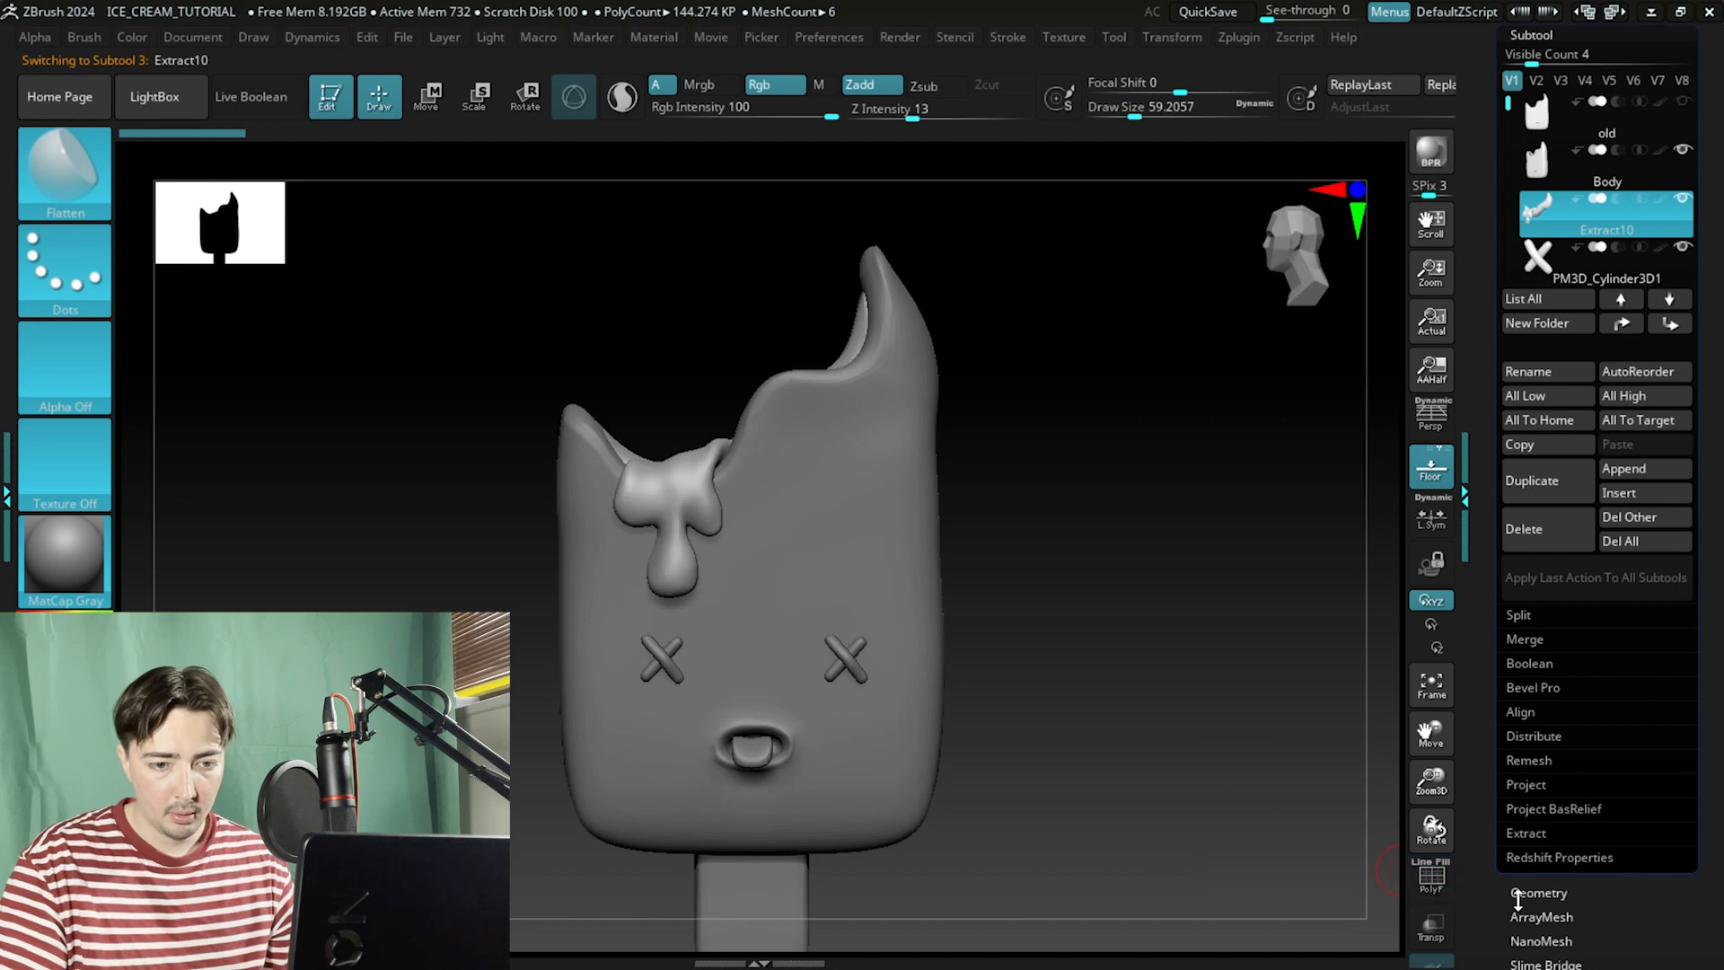
click(1527, 893)
click(1520, 108)
alt+drag(1175, 345, 1182, 416)
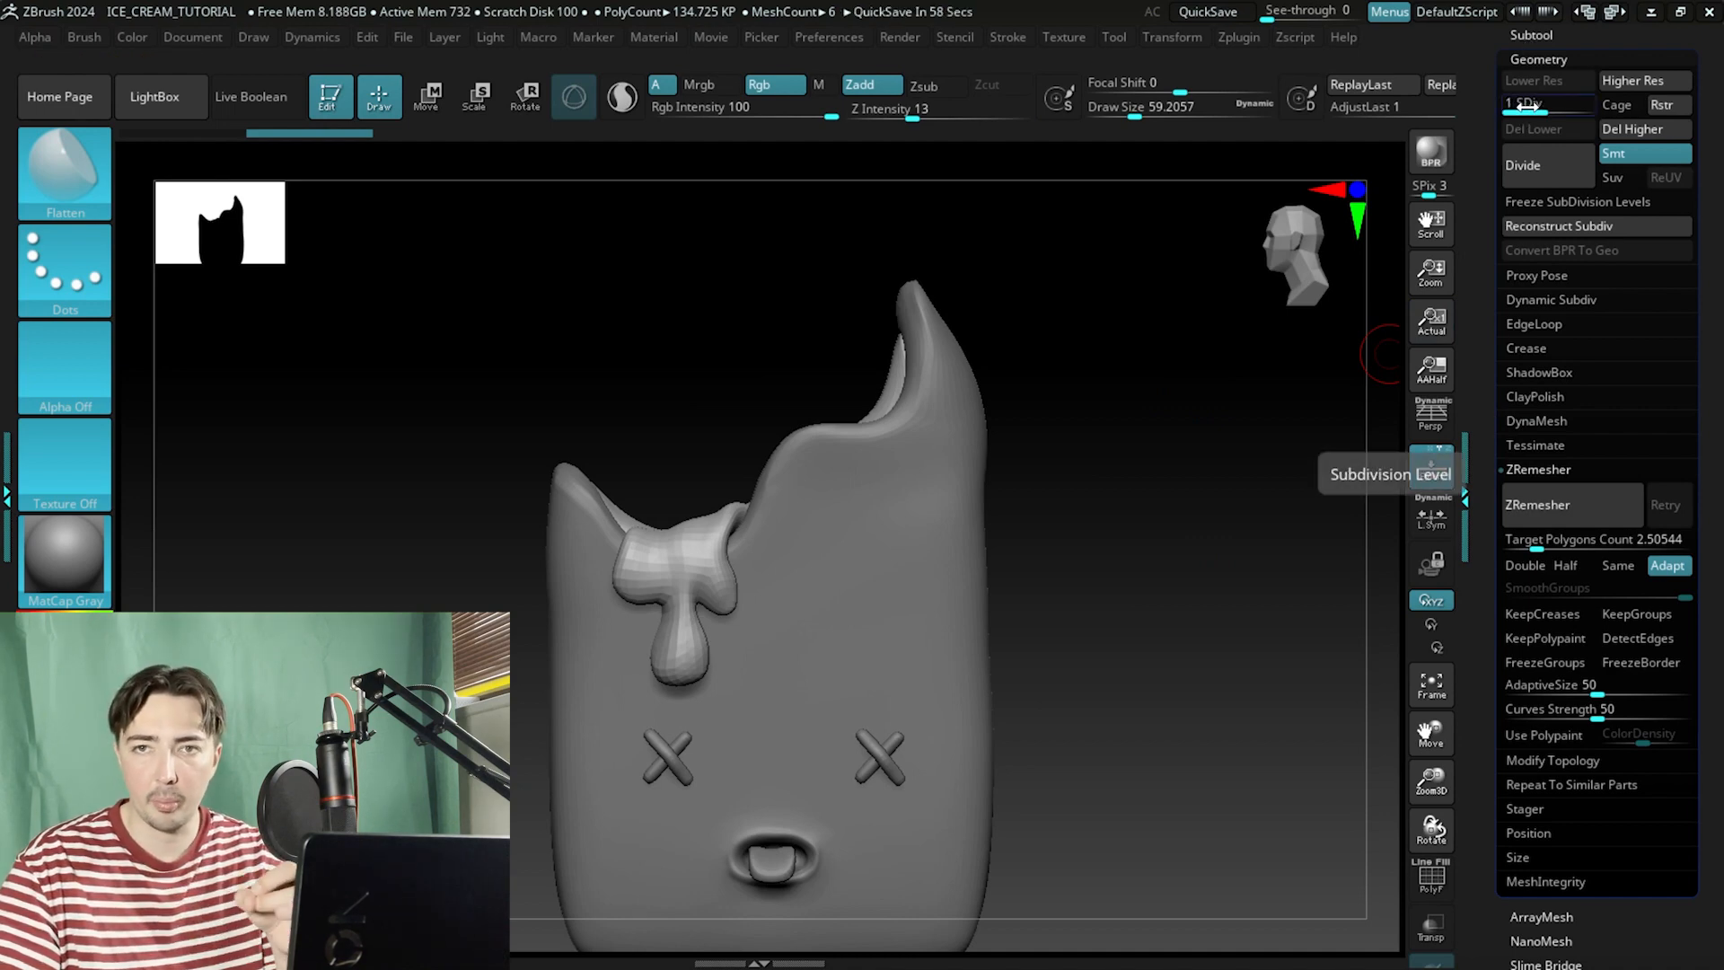
Rename the drip subtool Drop.
click(1531, 36)
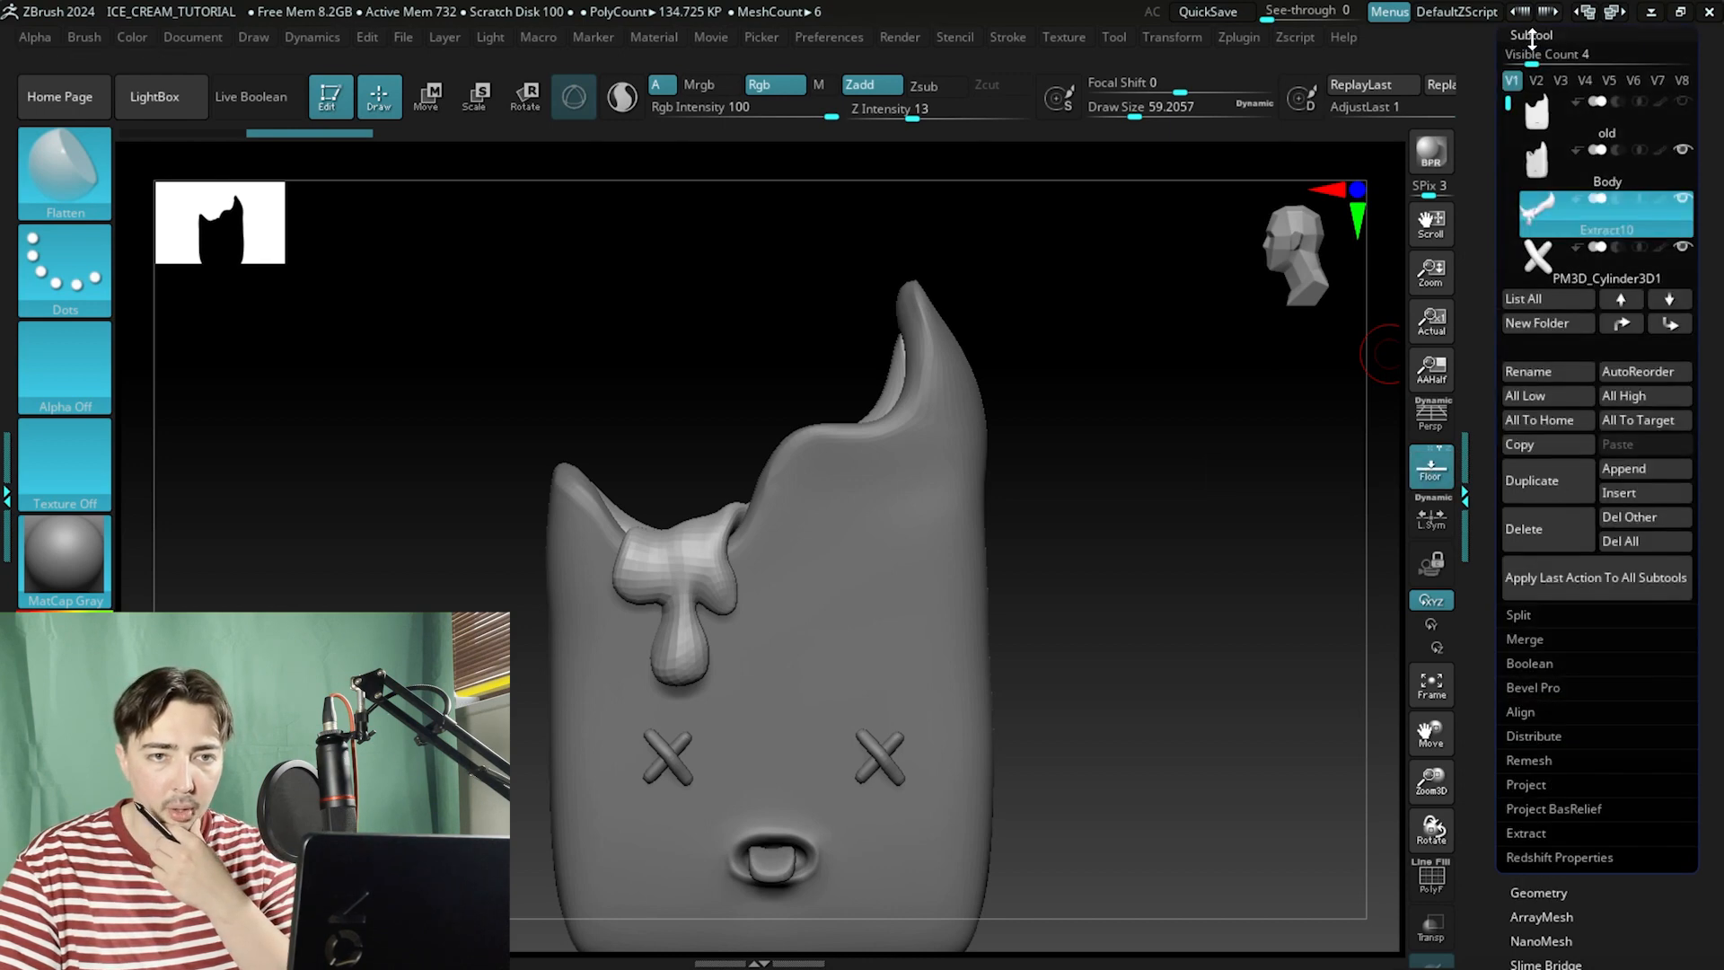
click(1542, 372)
text(Drop)
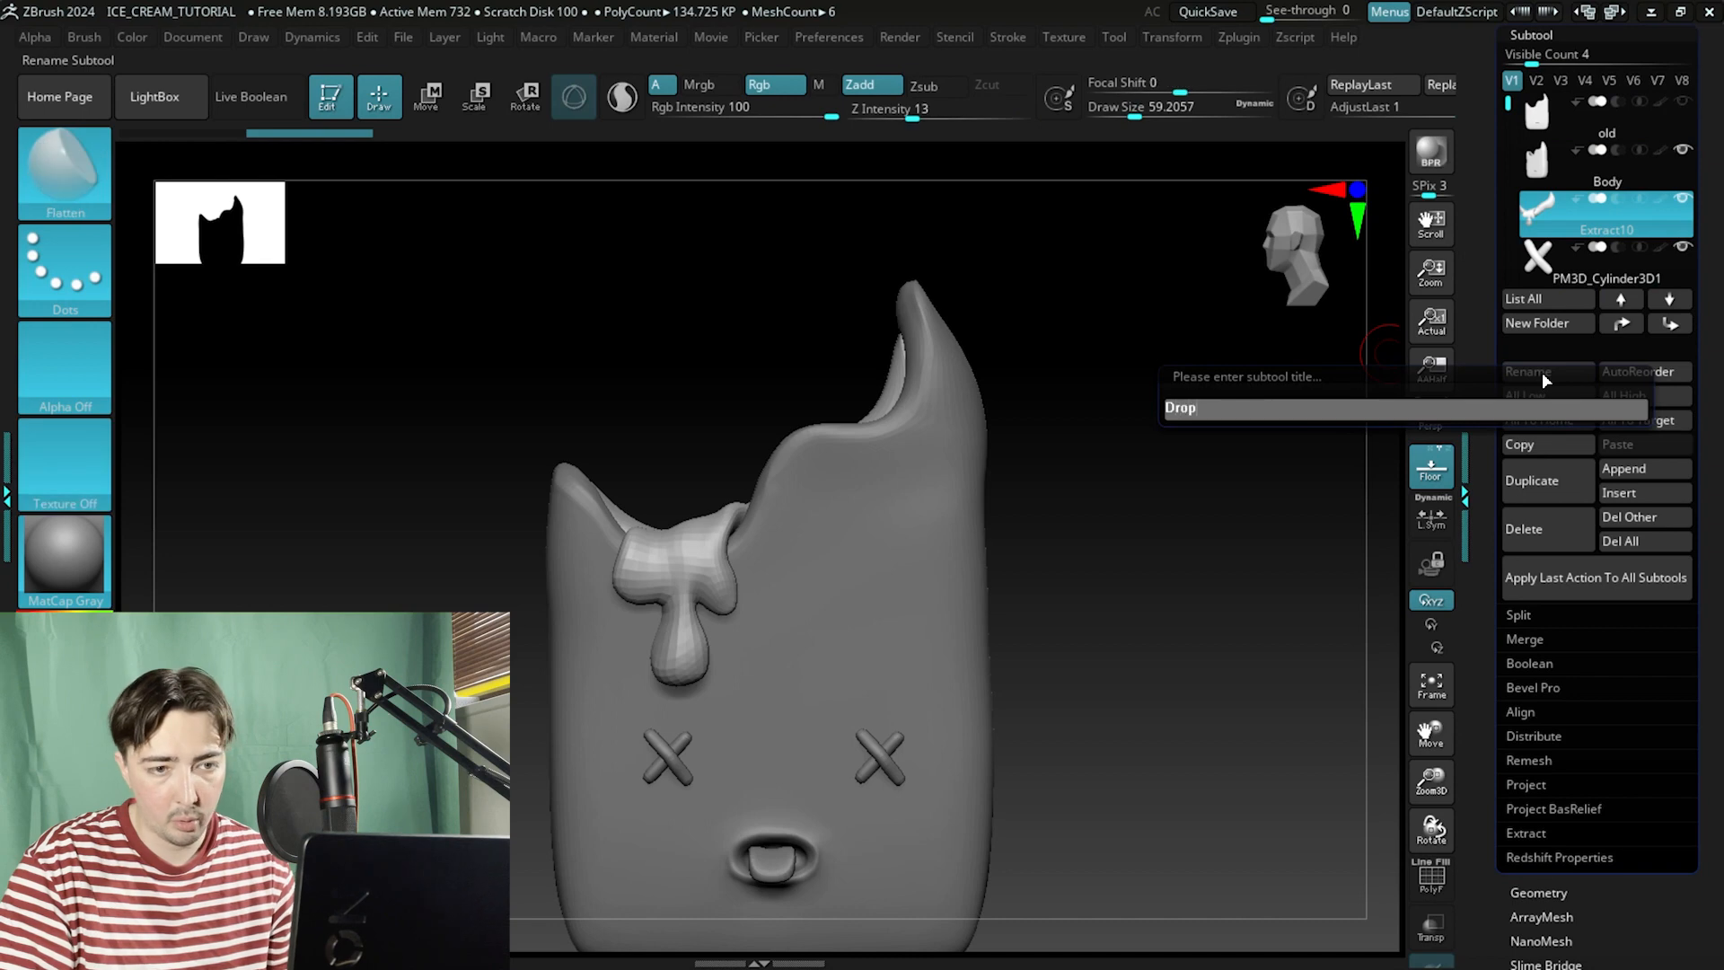
key(Return)
Select the first cylinder eye subtool and rename it Right_Eye.
drag(1508, 104, 1509, 115)
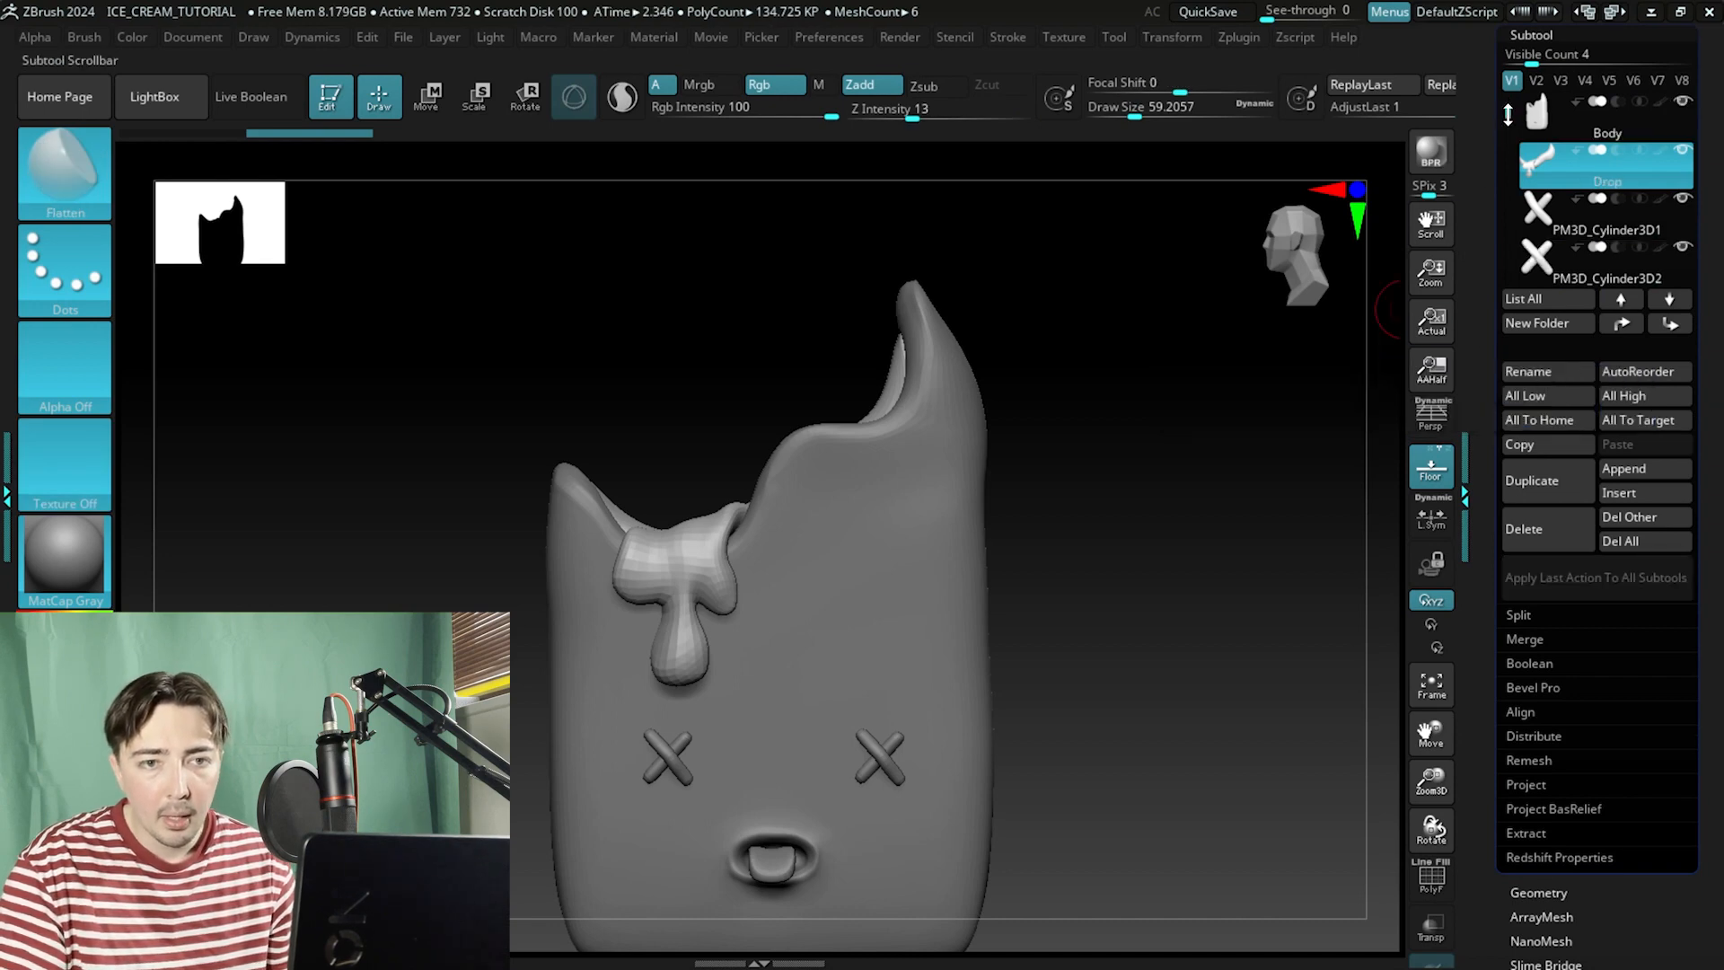
click(1540, 213)
alt+drag(1272, 454, 1277, 361)
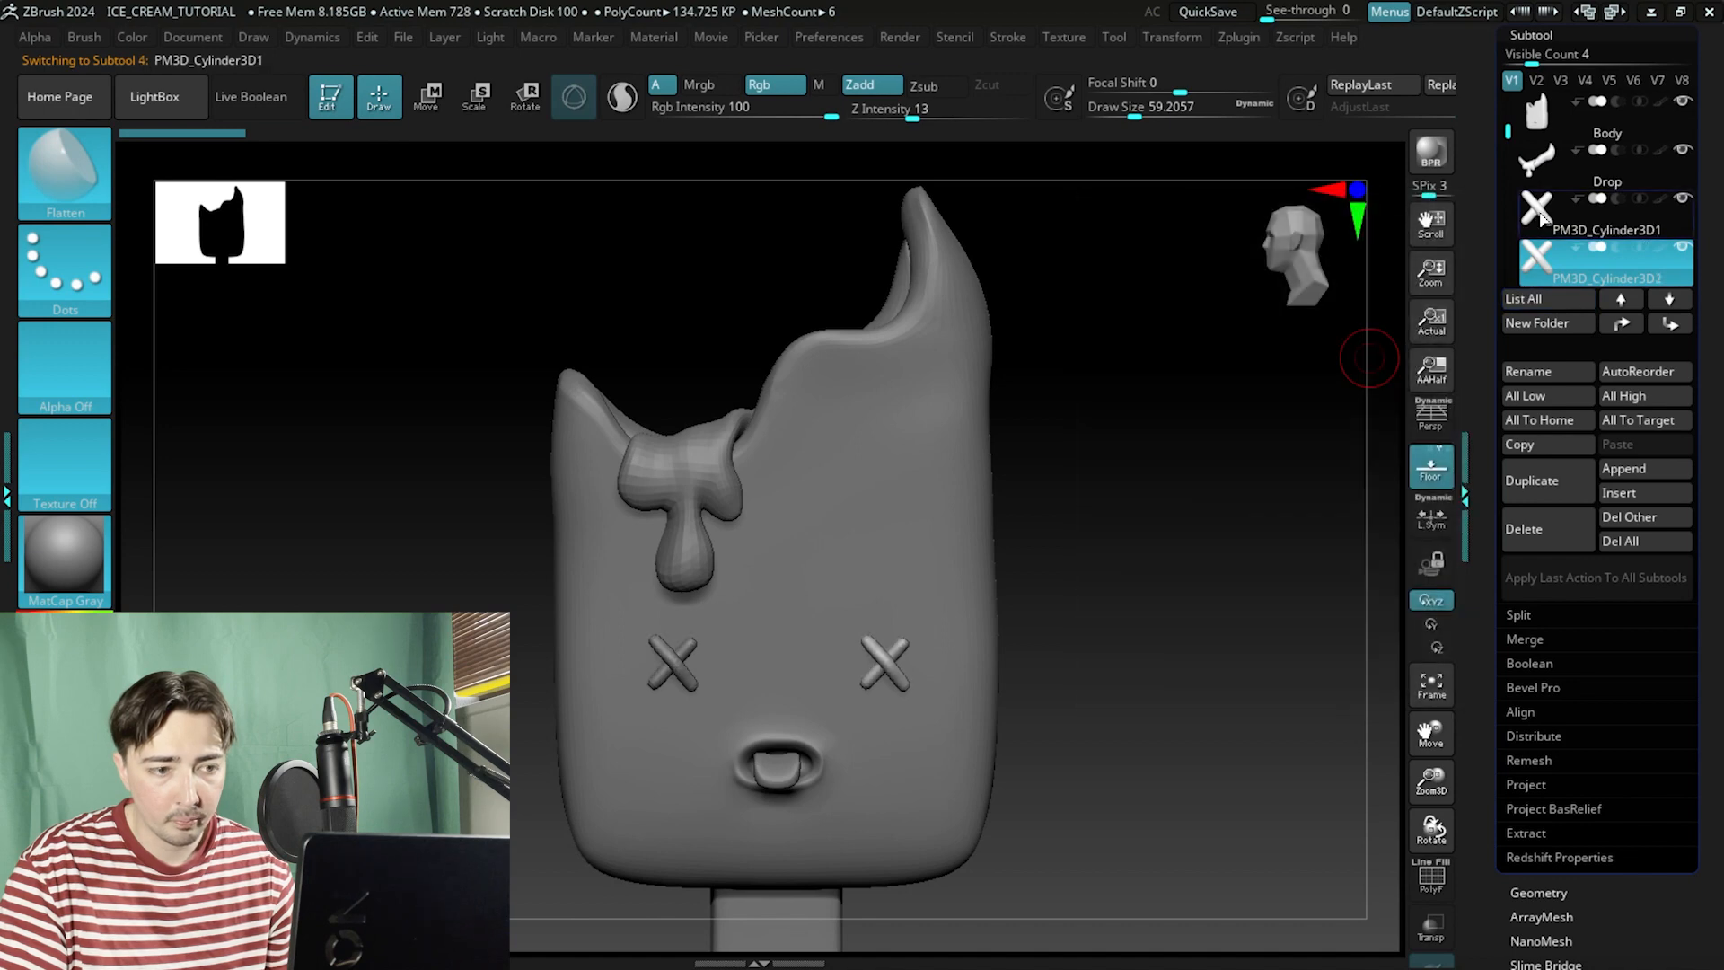
mouse_move(1539, 256)
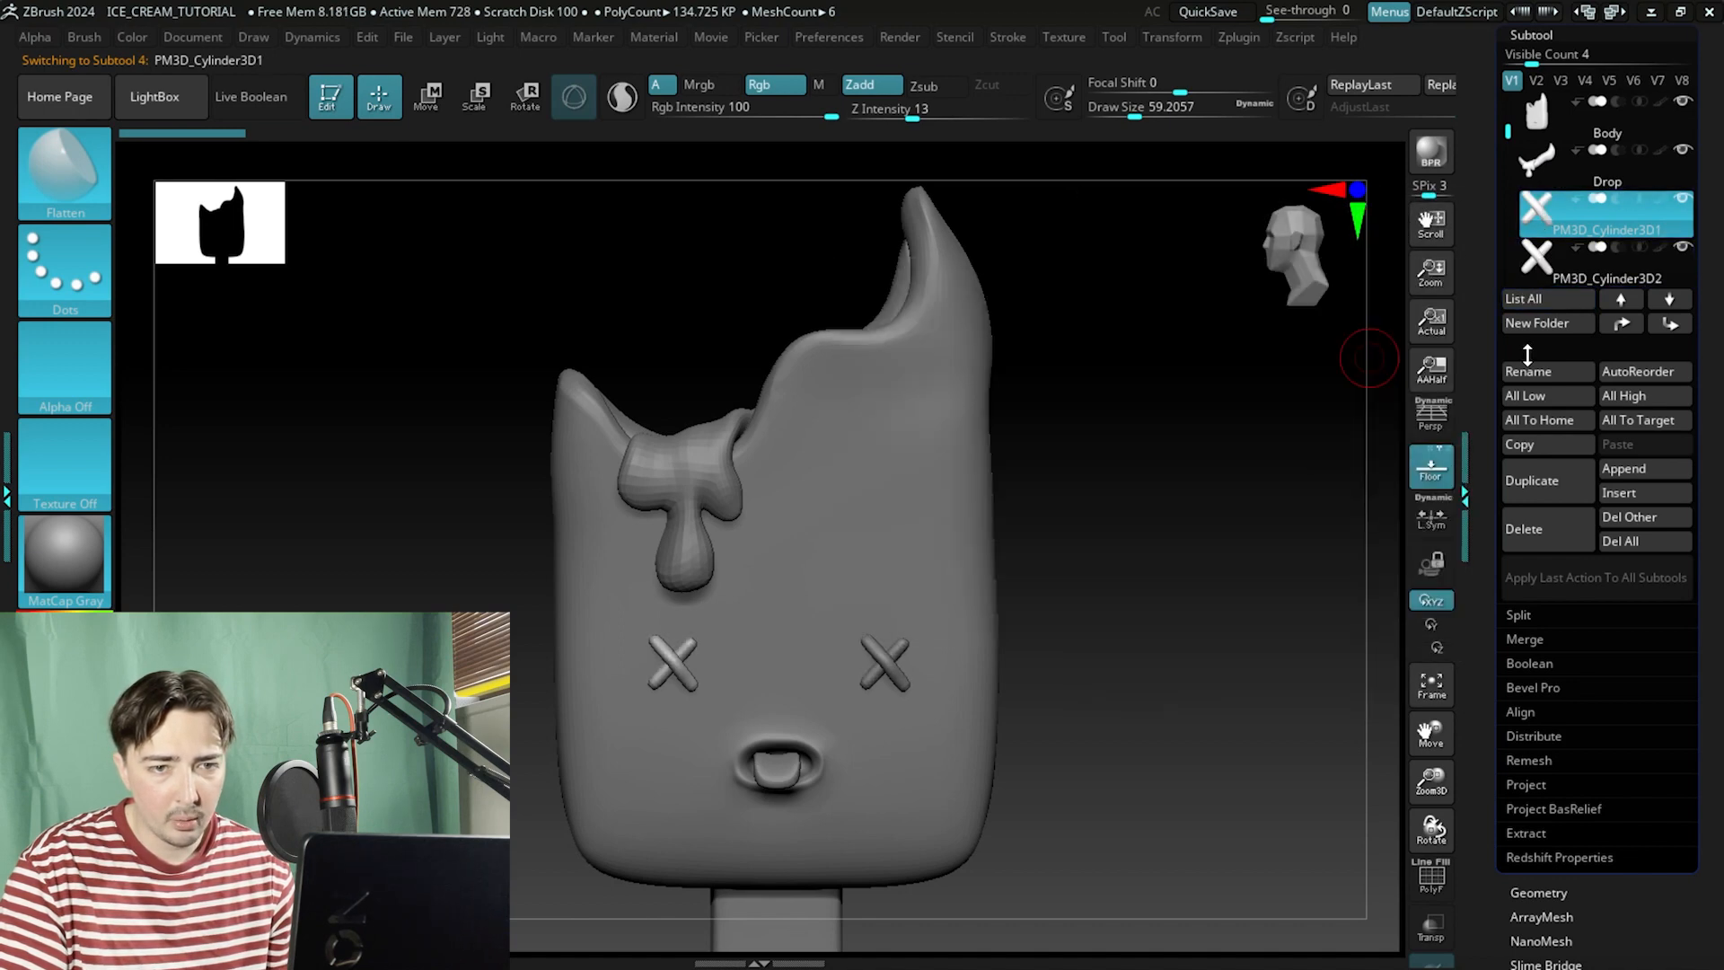
click(1524, 370)
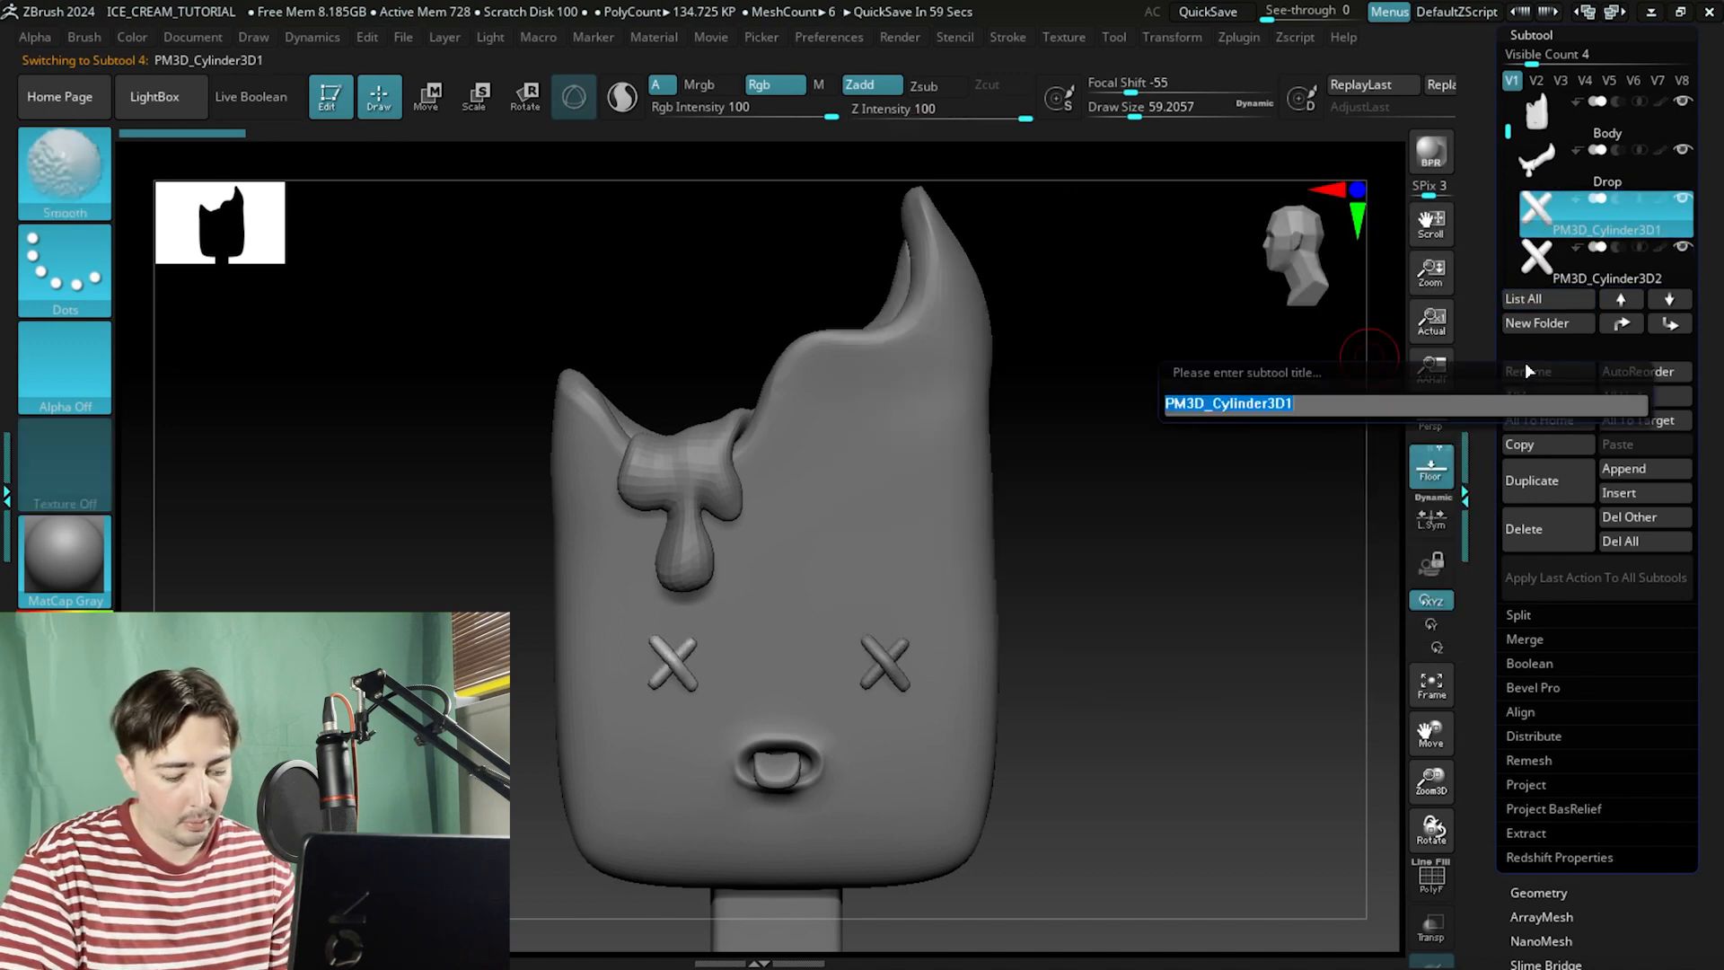
text(Right_RE)
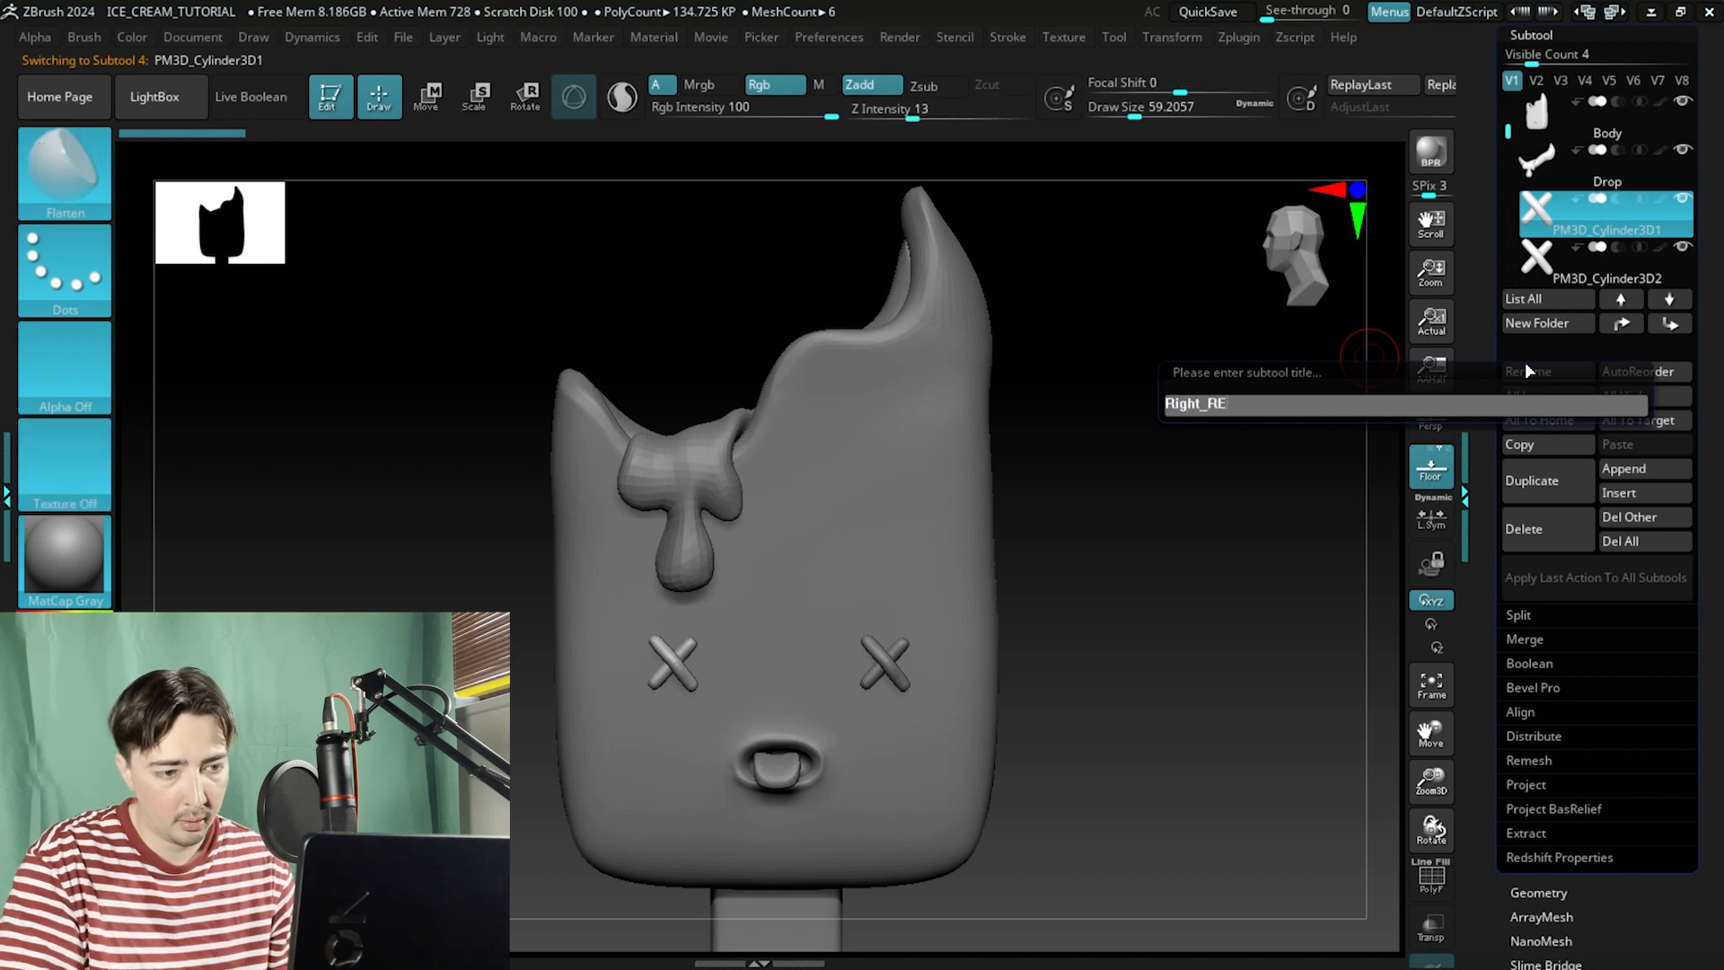
text(ye)
key(Return)
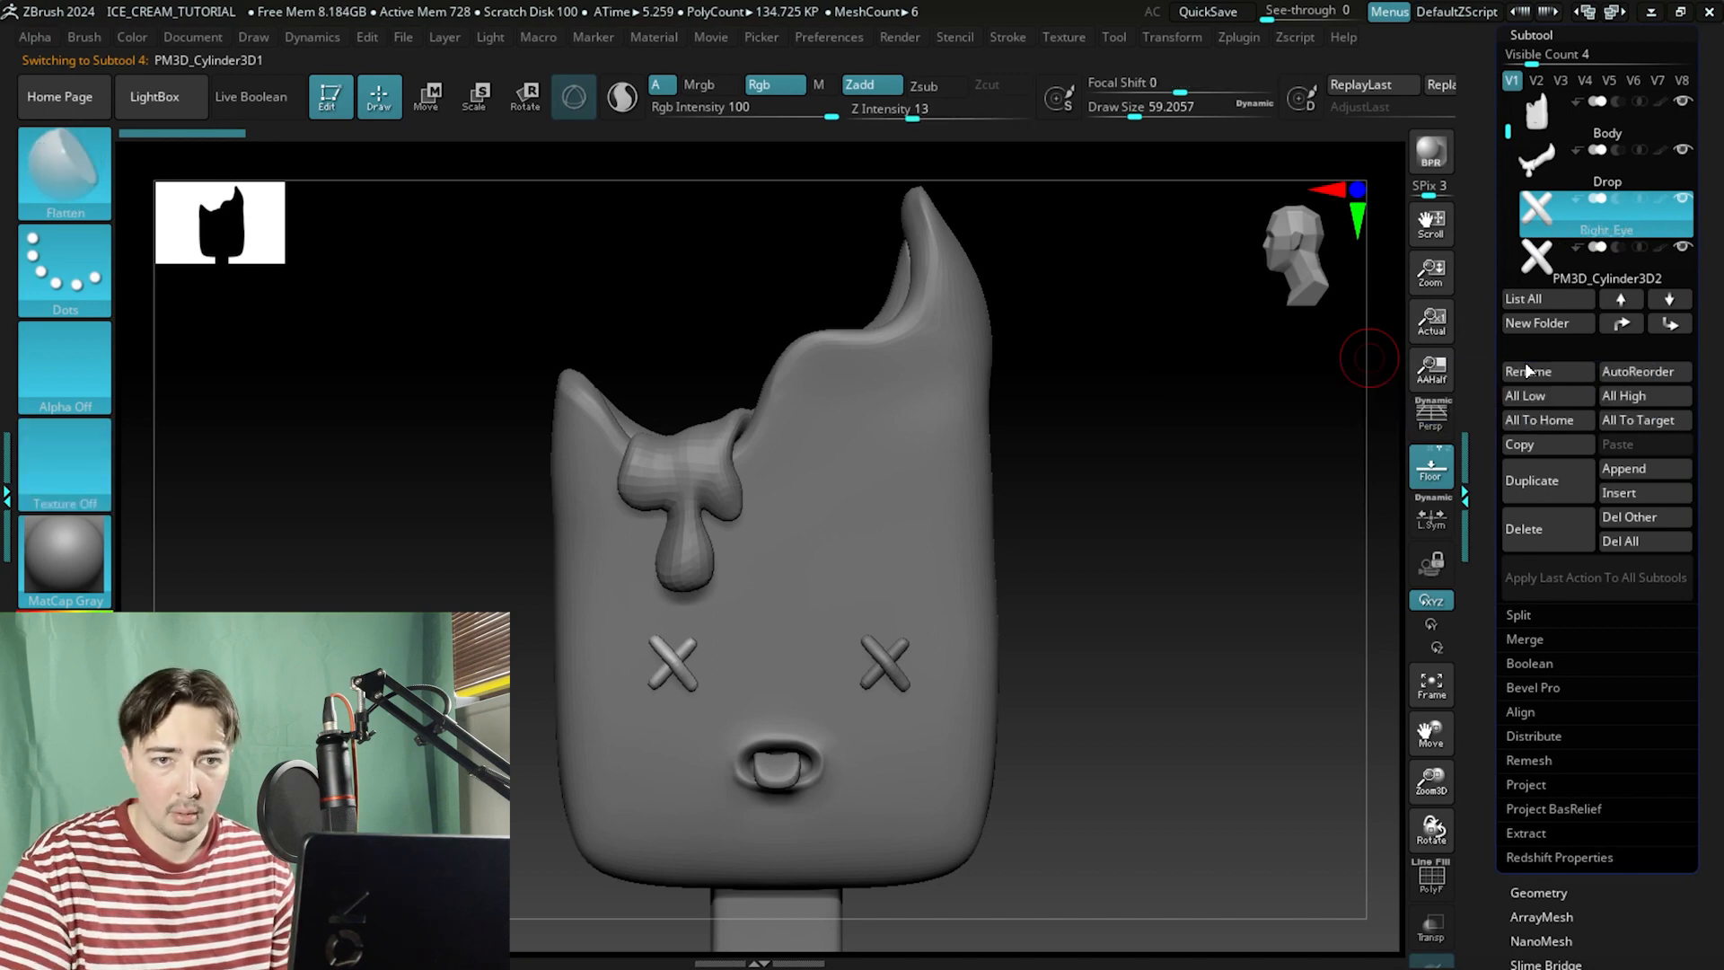
Select the second cylinder eye subtool and rename it Left_Eye.
click(1532, 271)
click(1550, 368)
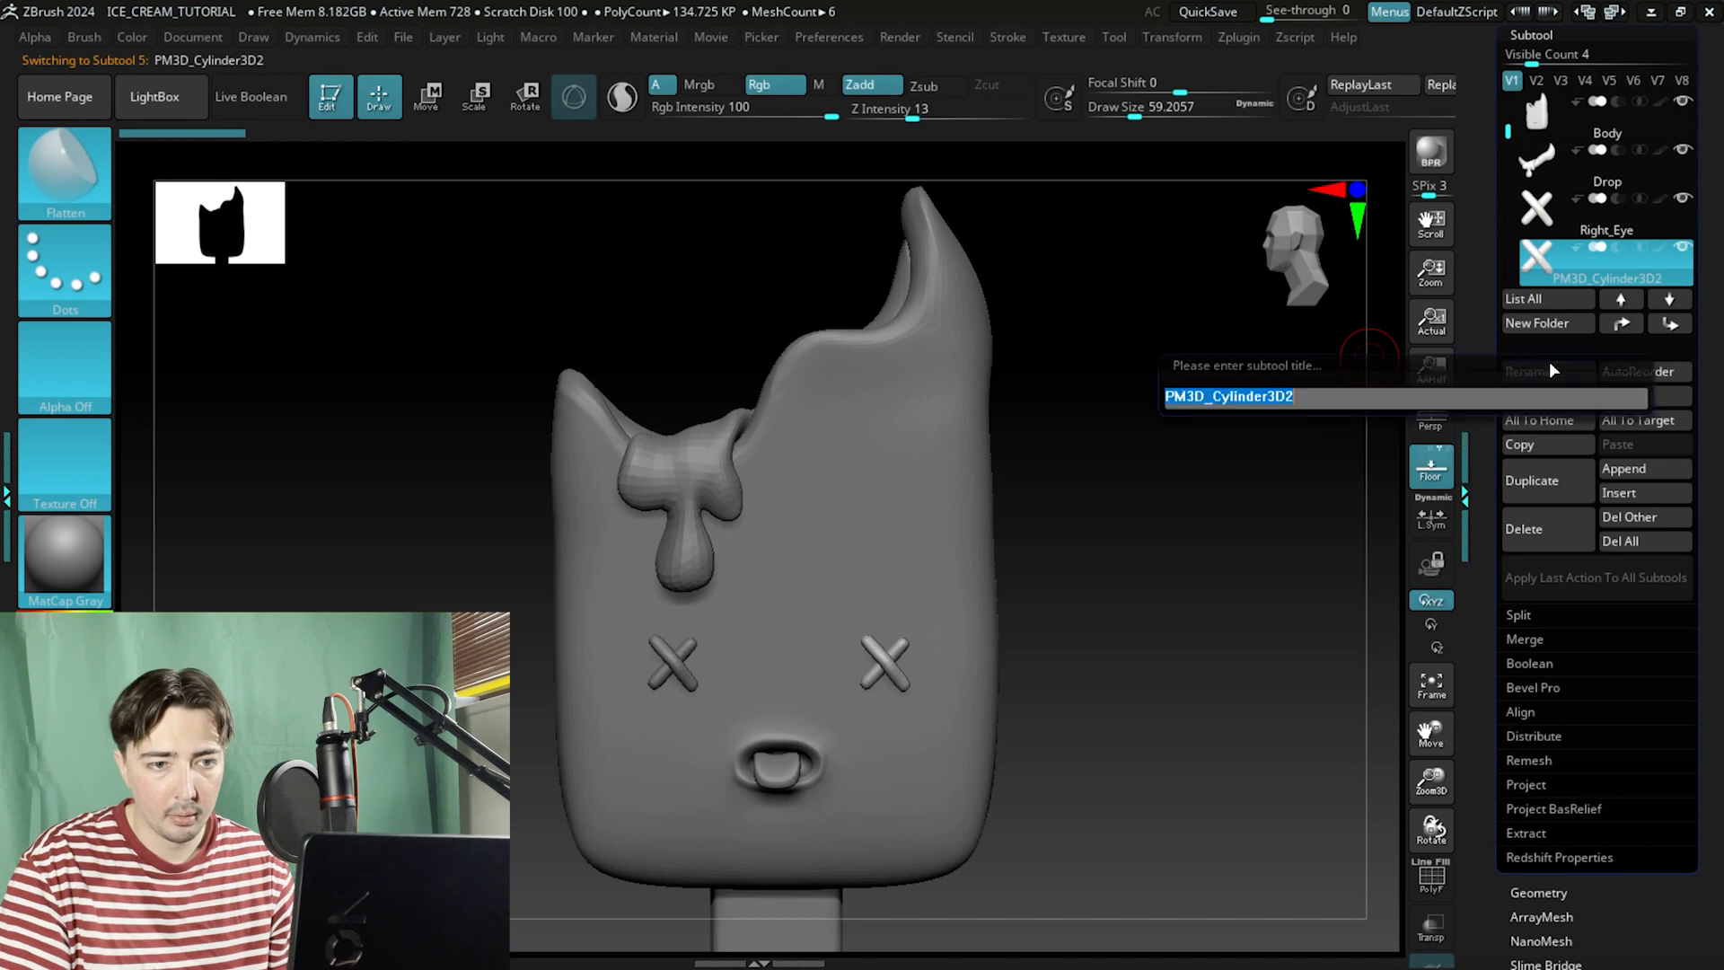
key(BackSpace)
text(Lefy)
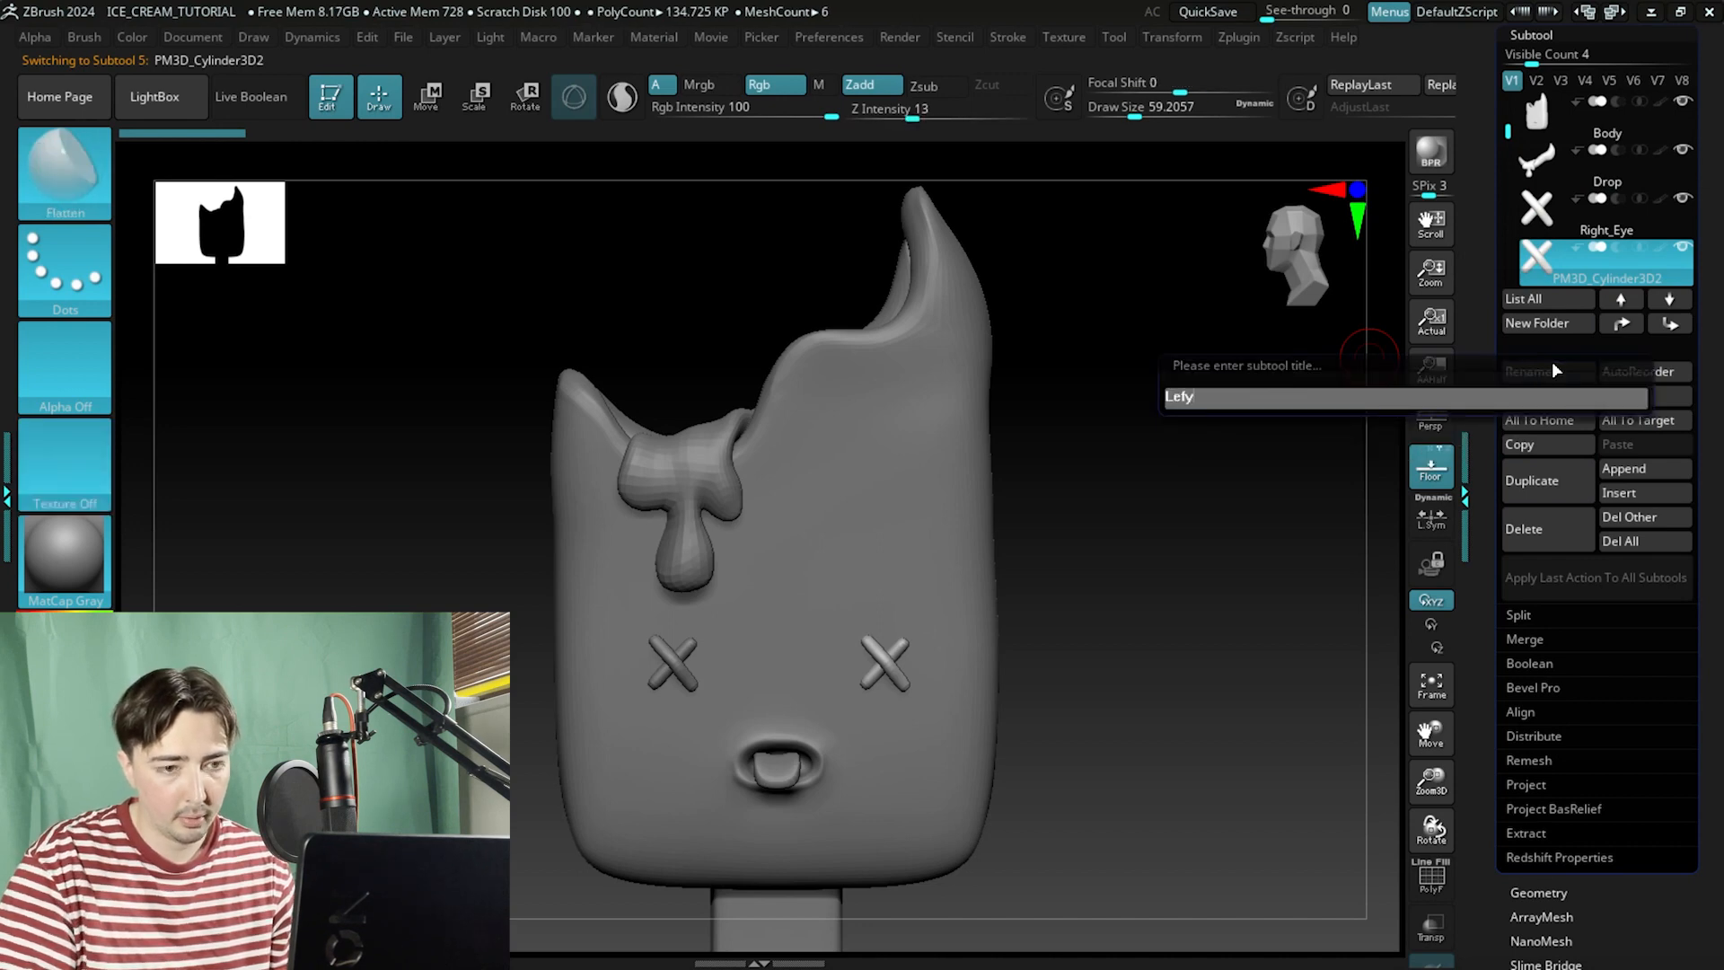
key(BackSpace)
text(t_Eye)
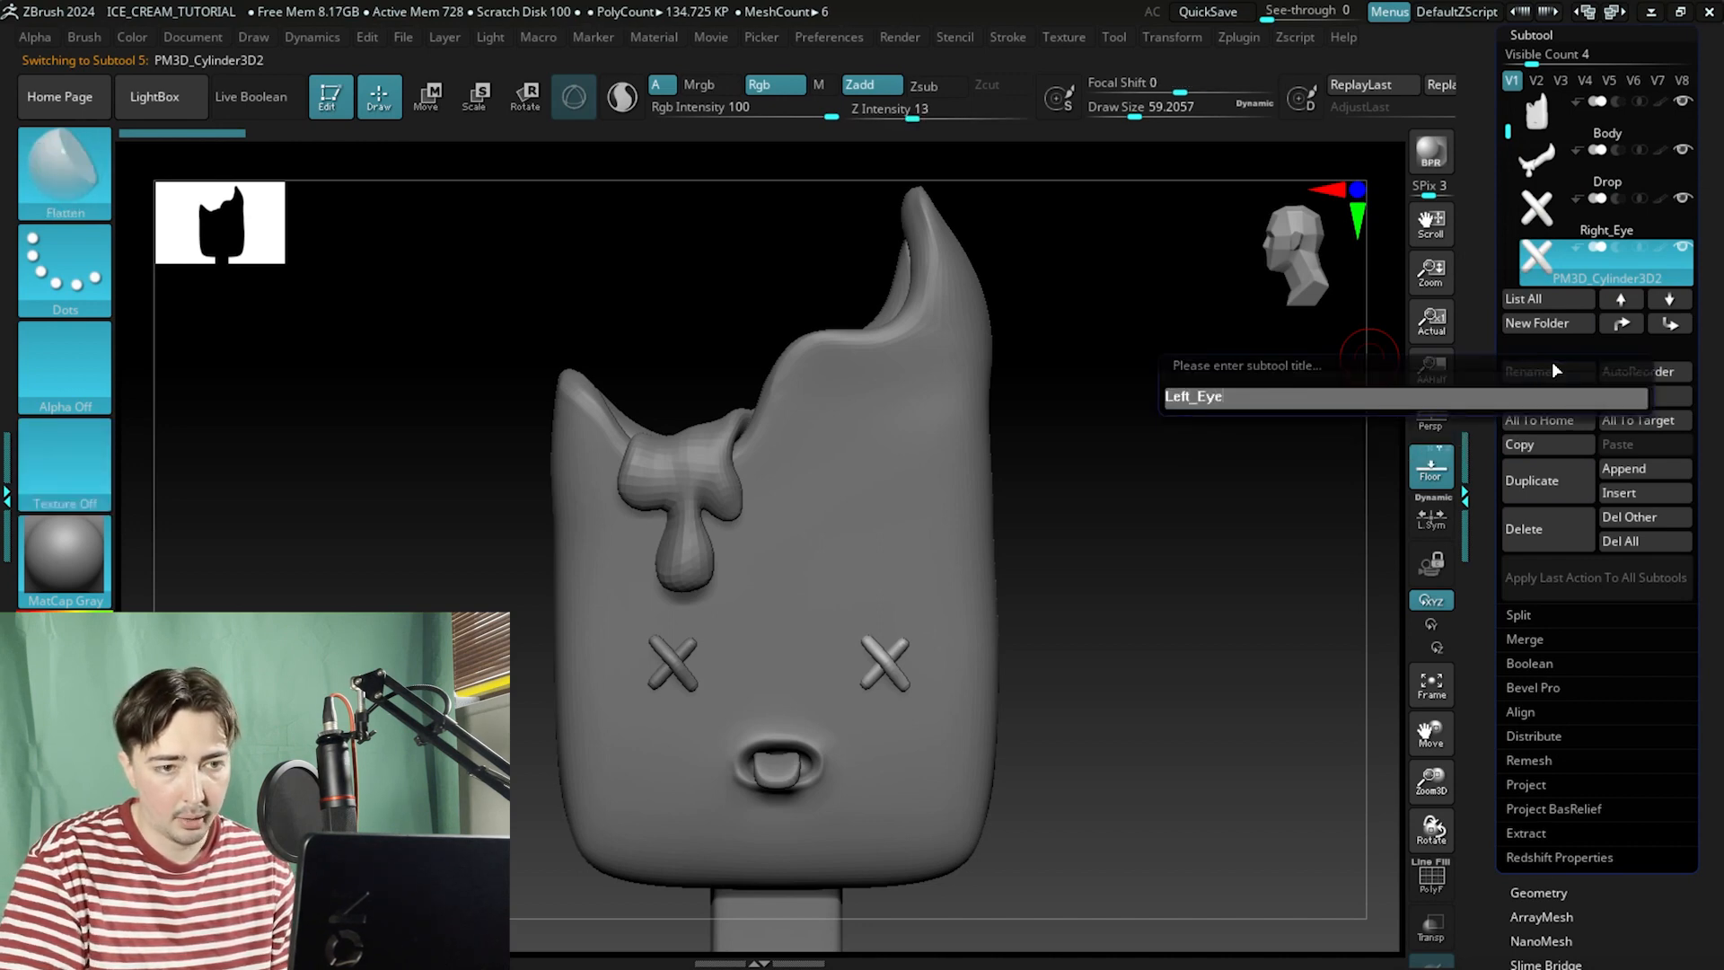
key(Return)
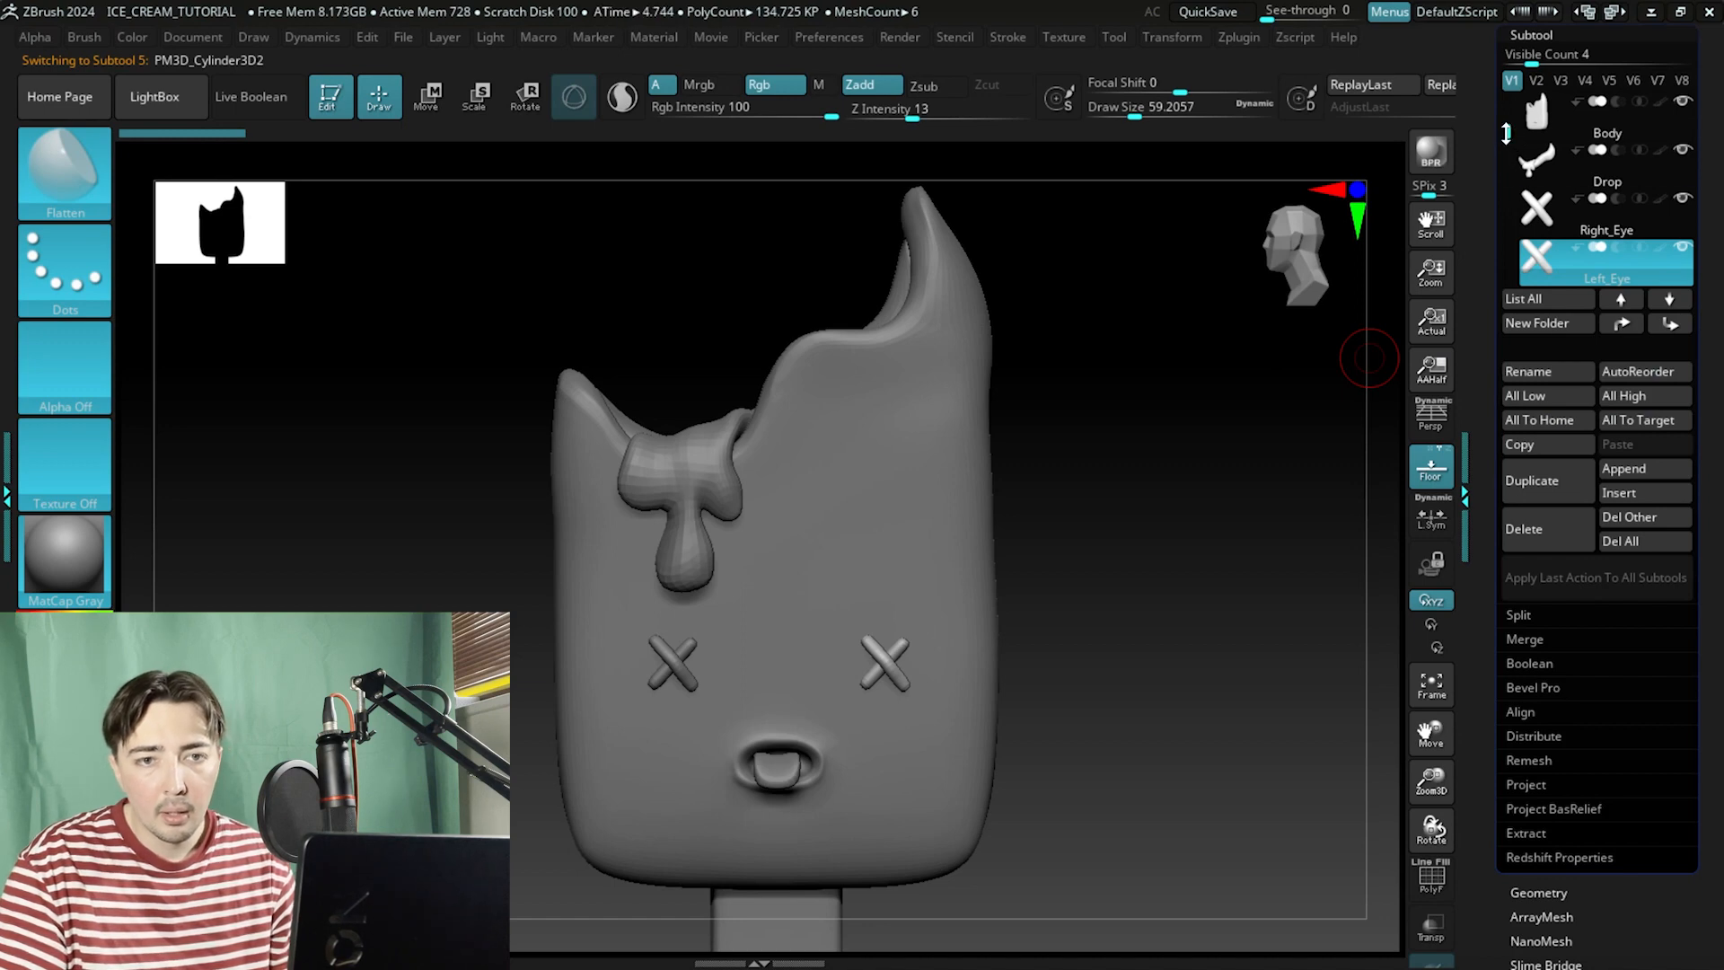
Select the PM3D_Cube3D1_1 subtool and rename it Tongue.
scroll(1540, 210, down, 2)
click(1540, 209)
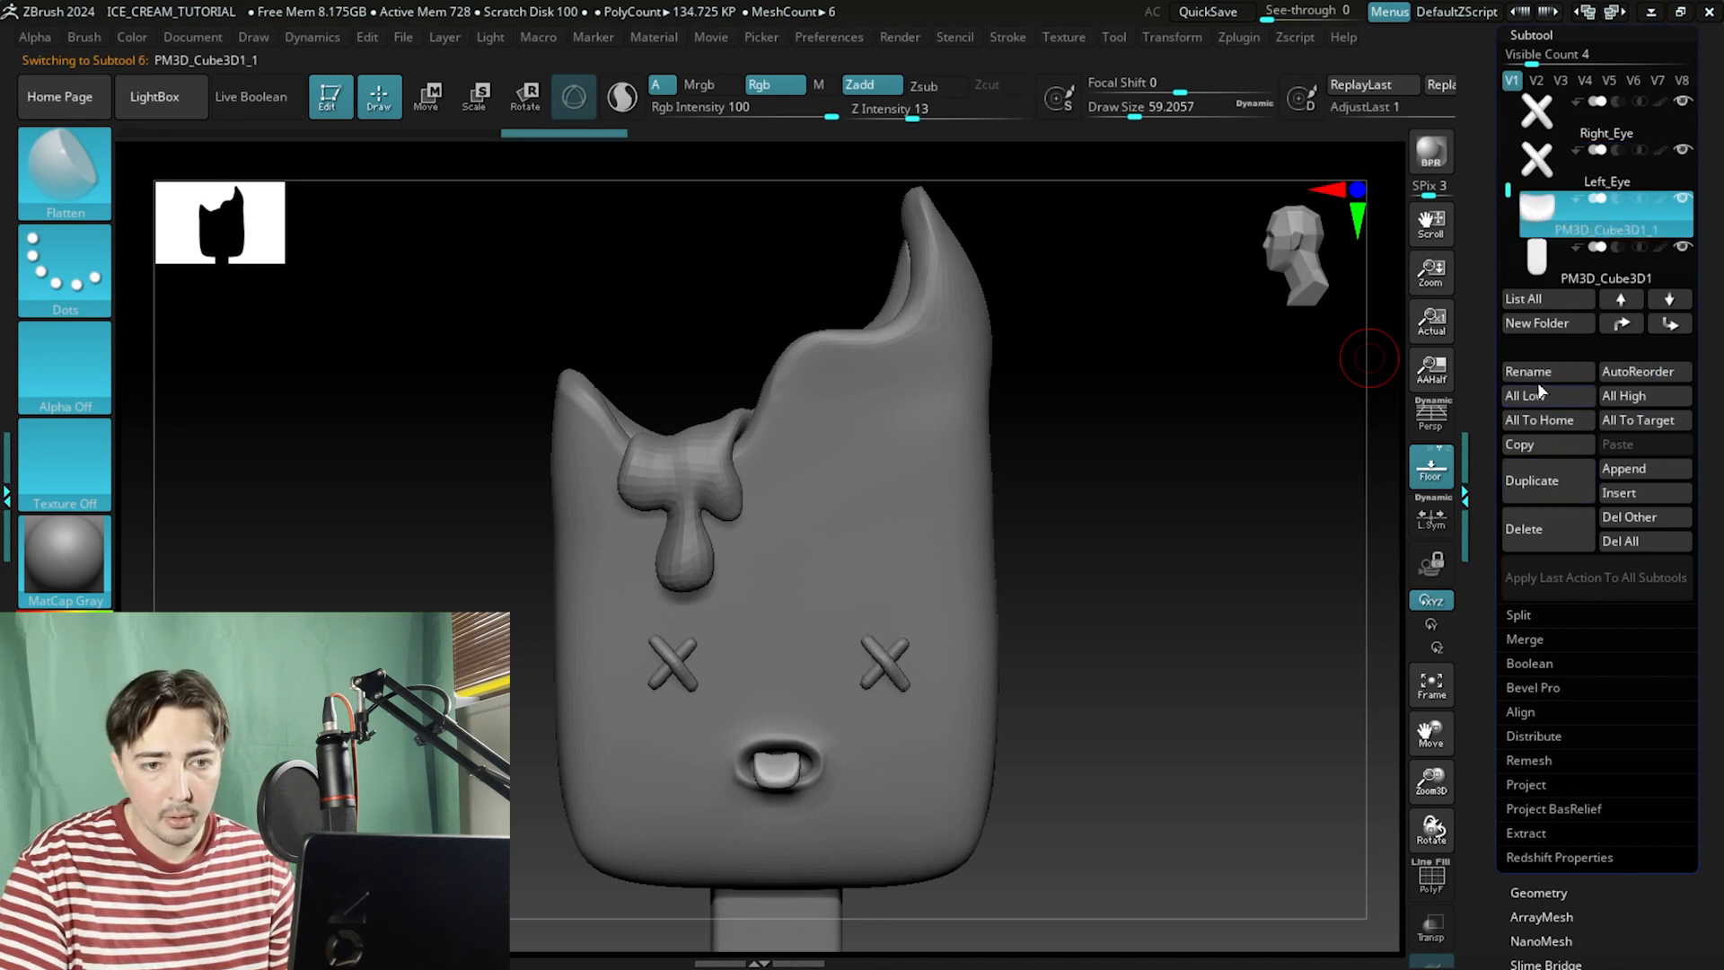
click(1541, 372)
text(Tongue)
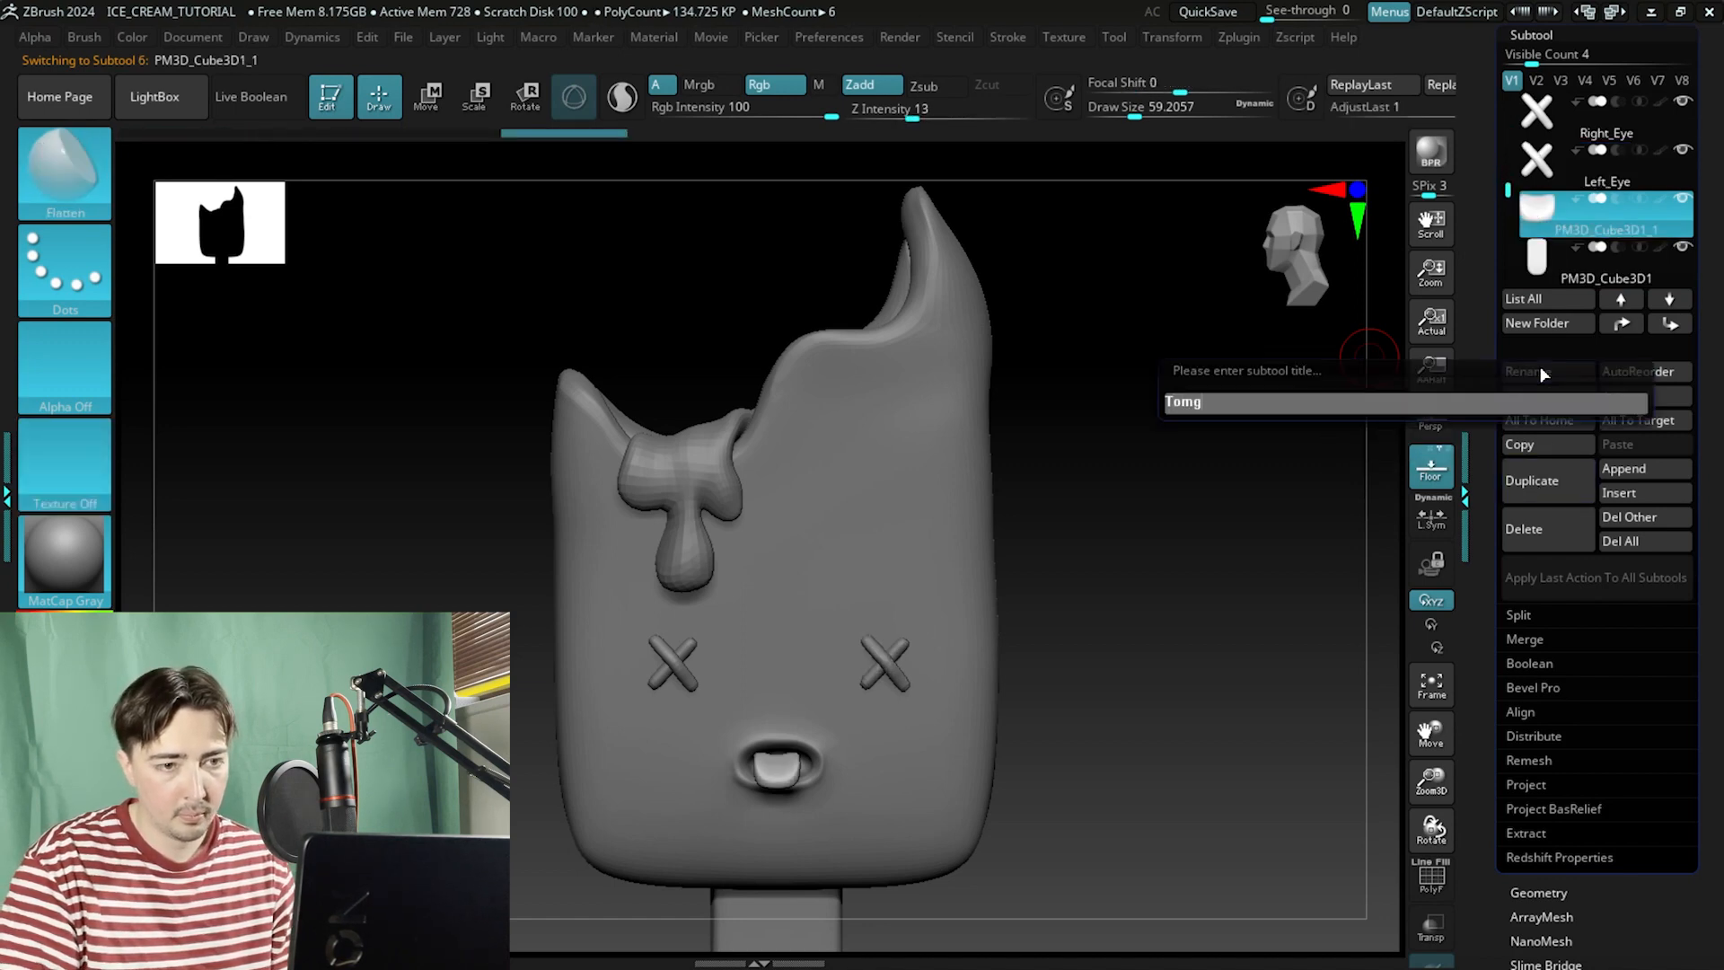
key(Return)
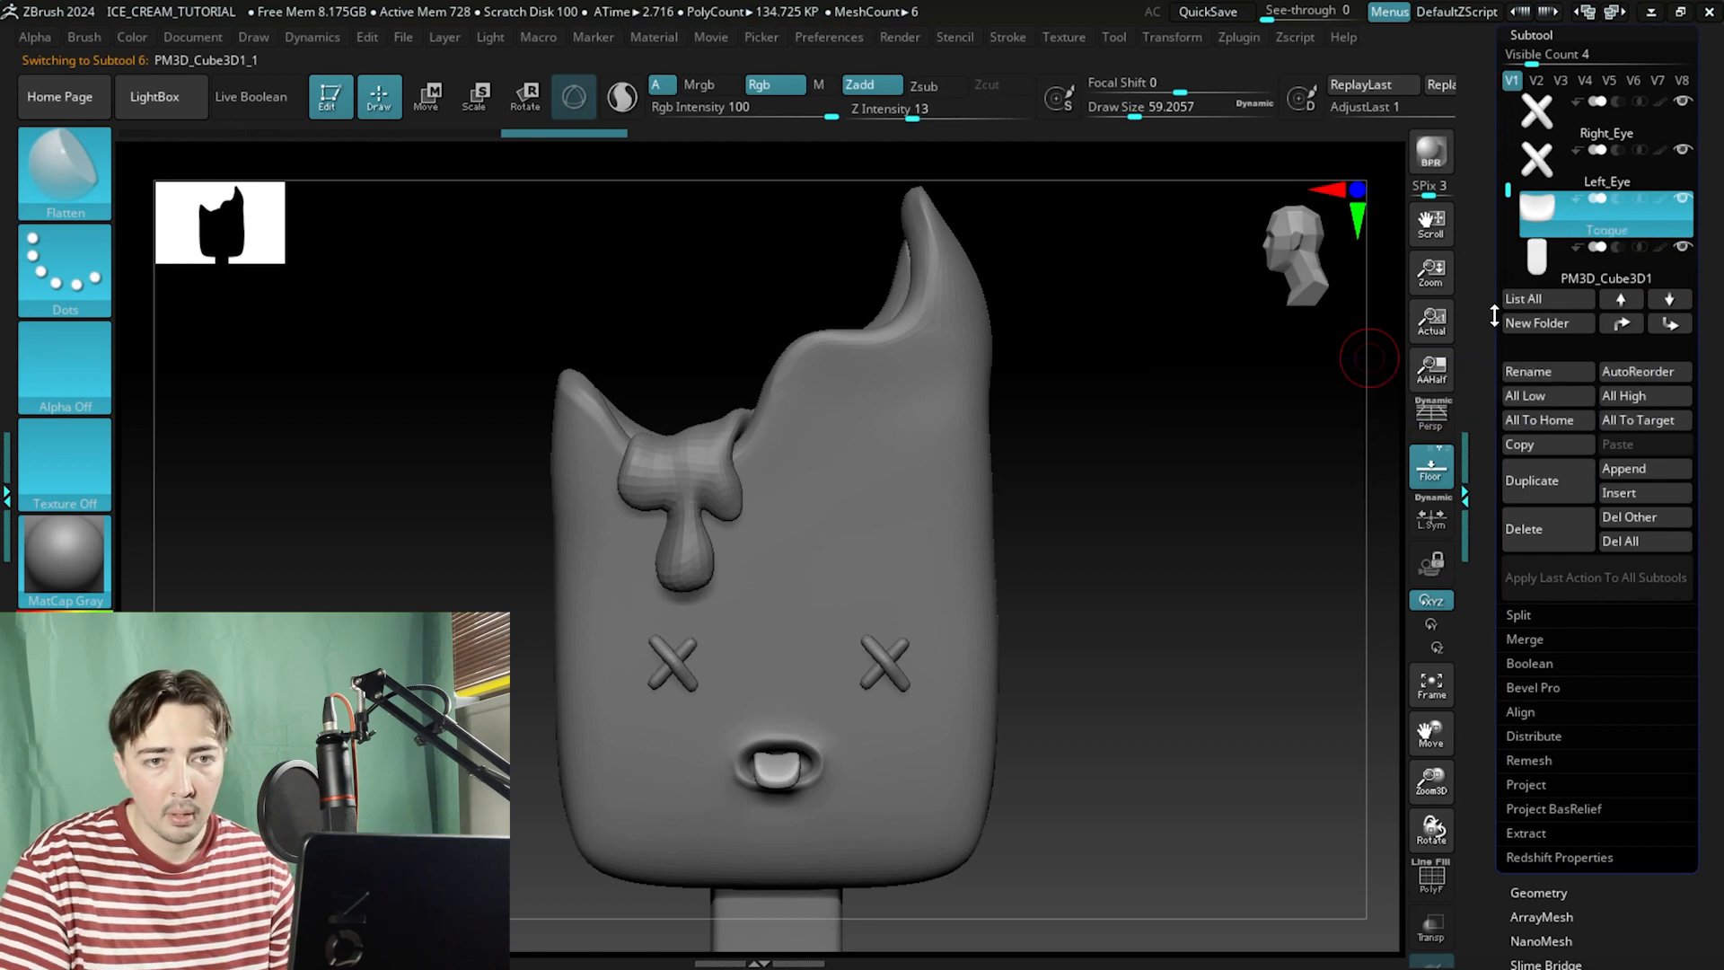
Select the PM3D_Cube3D1 subtool and rename it Stick.
drag(1508, 189, 1509, 207)
click(1537, 211)
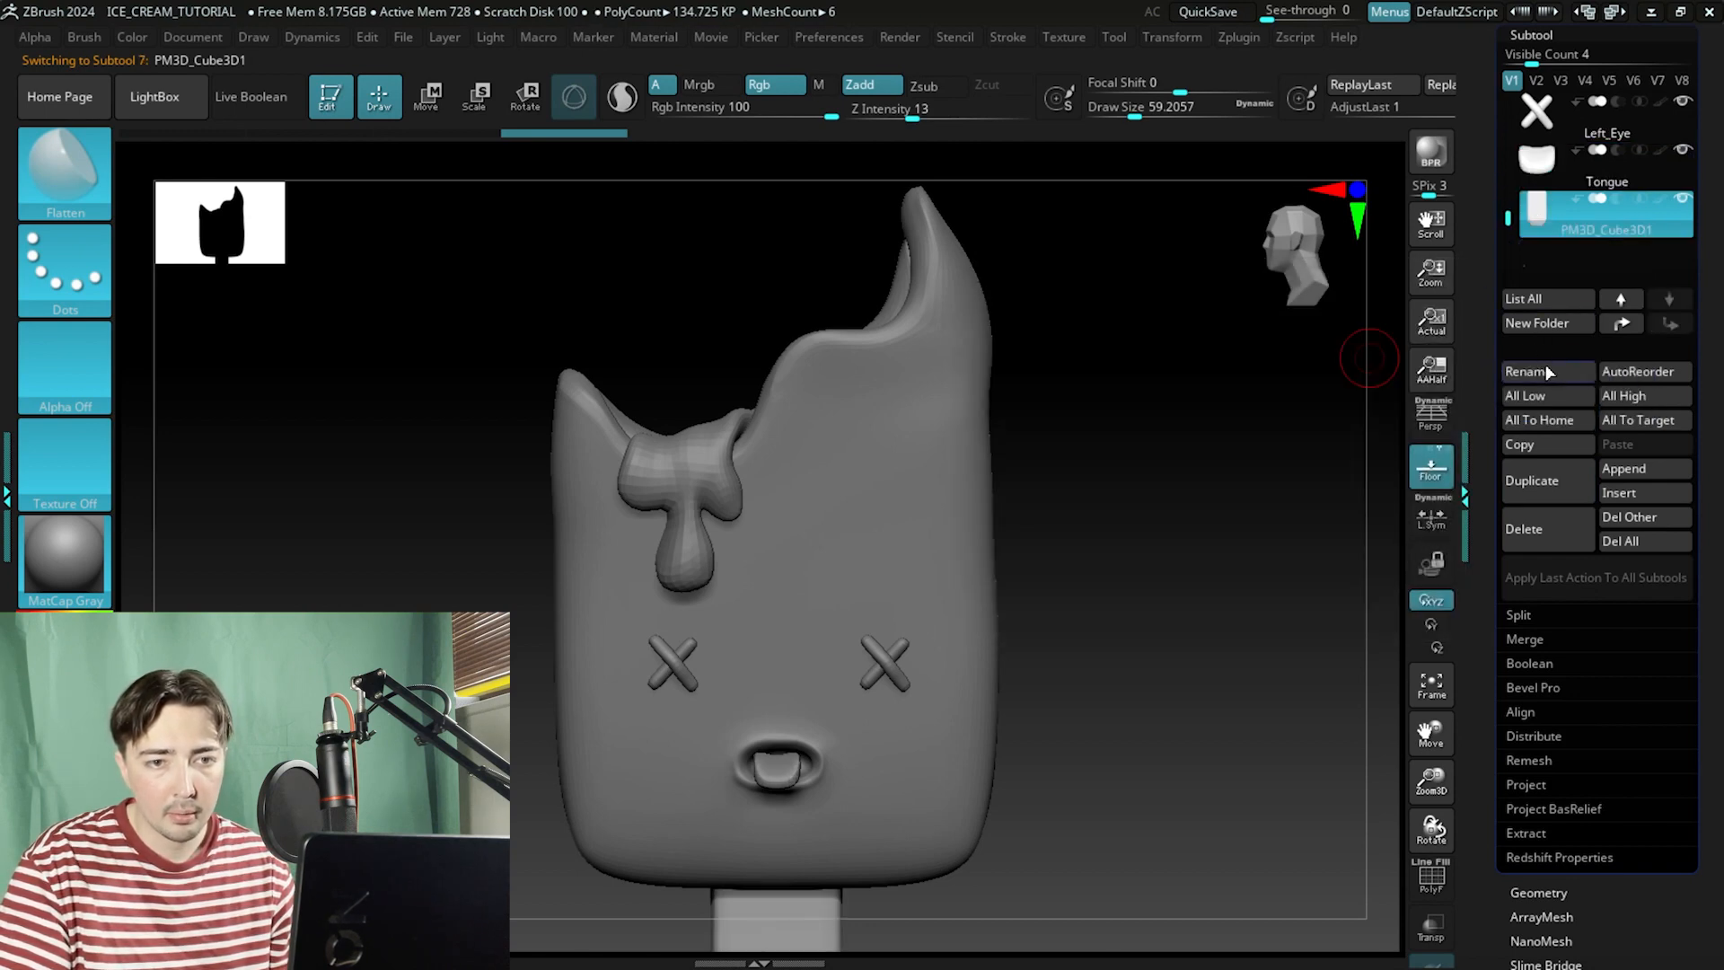
click(1535, 370)
text(Stick)
key(Return)
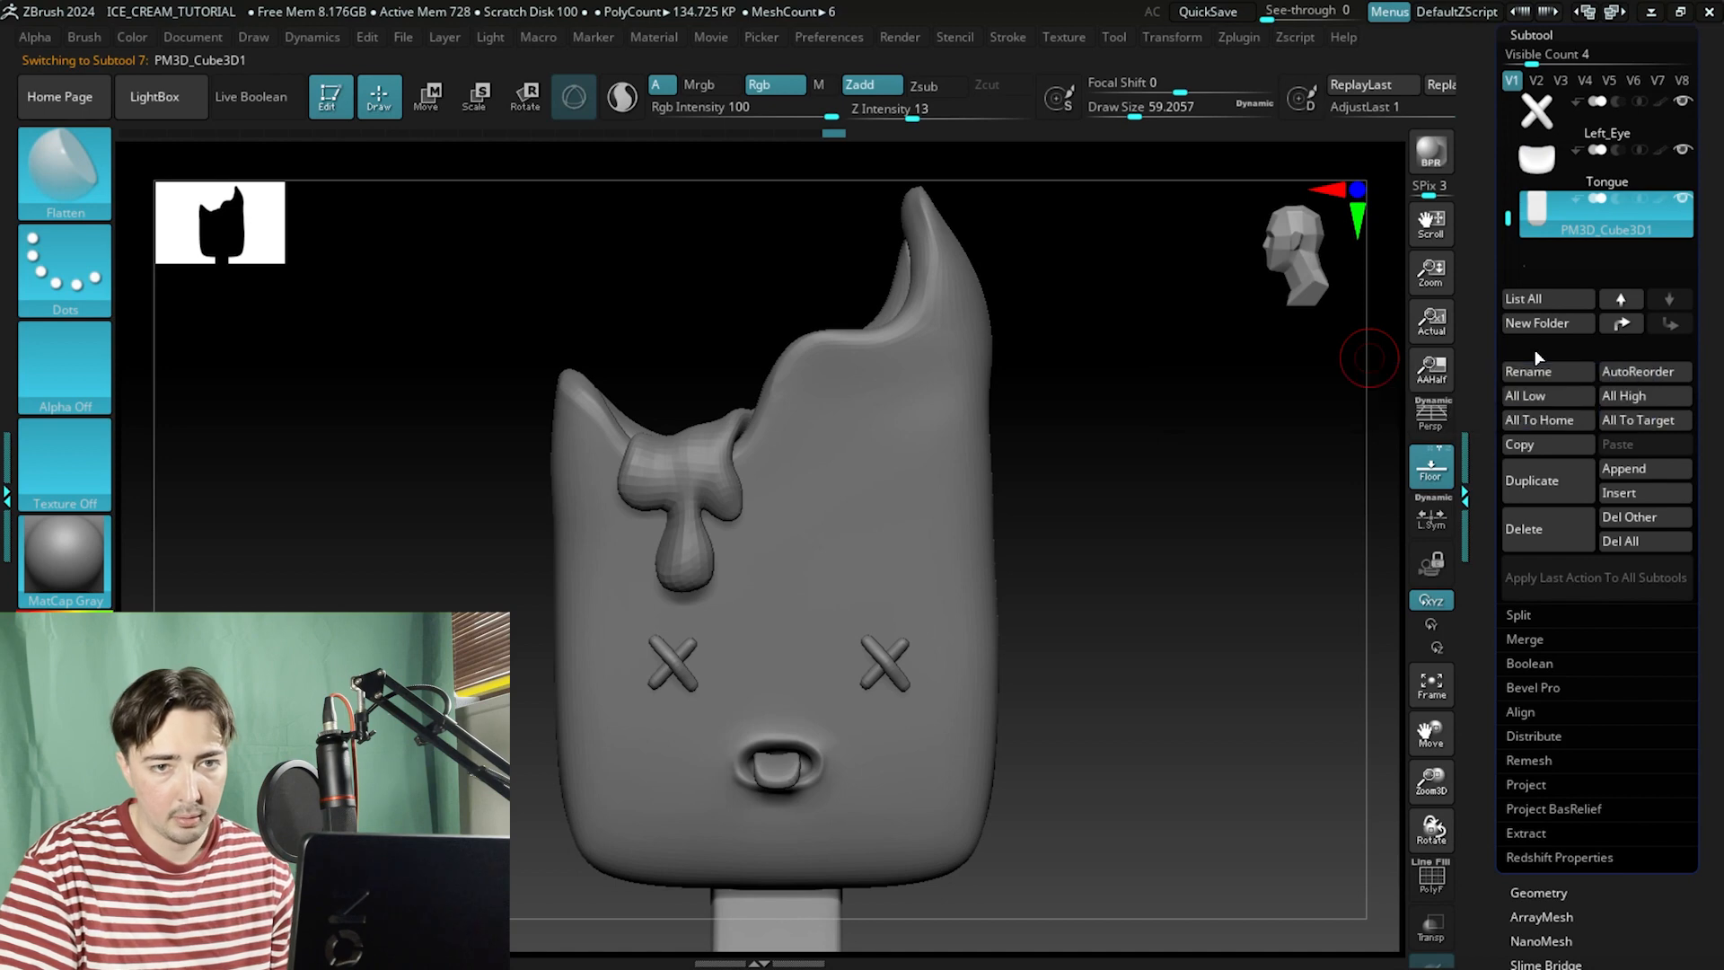
Orbit around the popsicle to review the whole model and its subtools.
drag(1506, 210, 1499, 79)
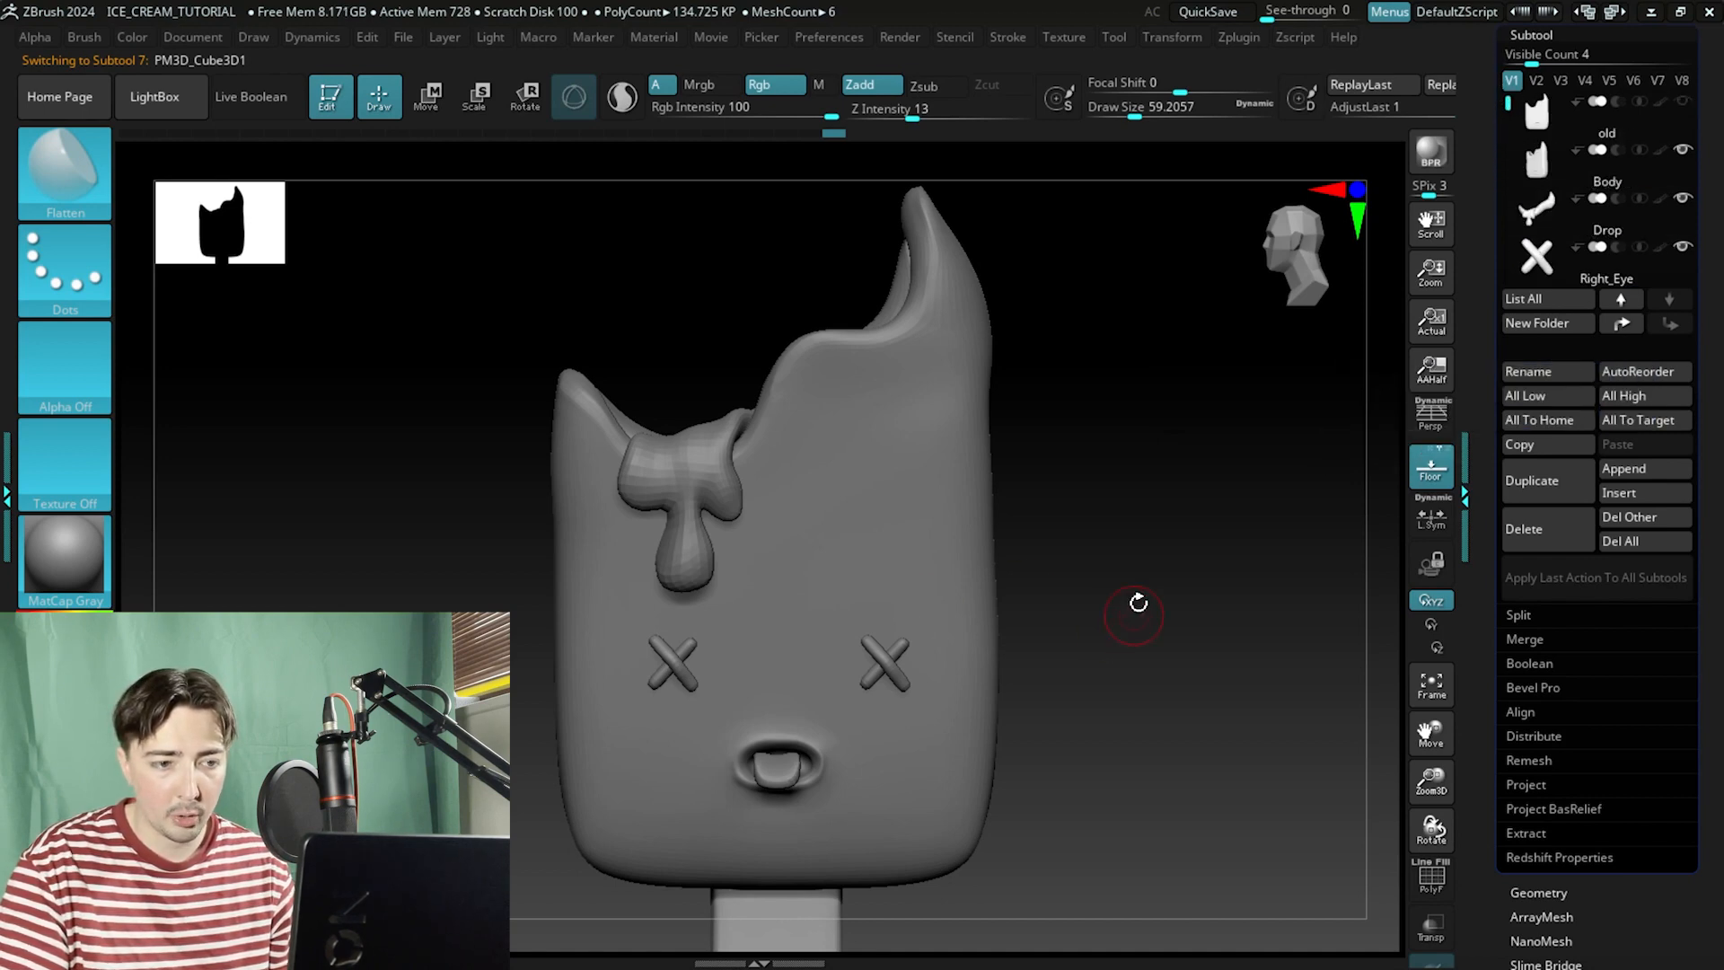
drag(1140, 604, 1188, 625)
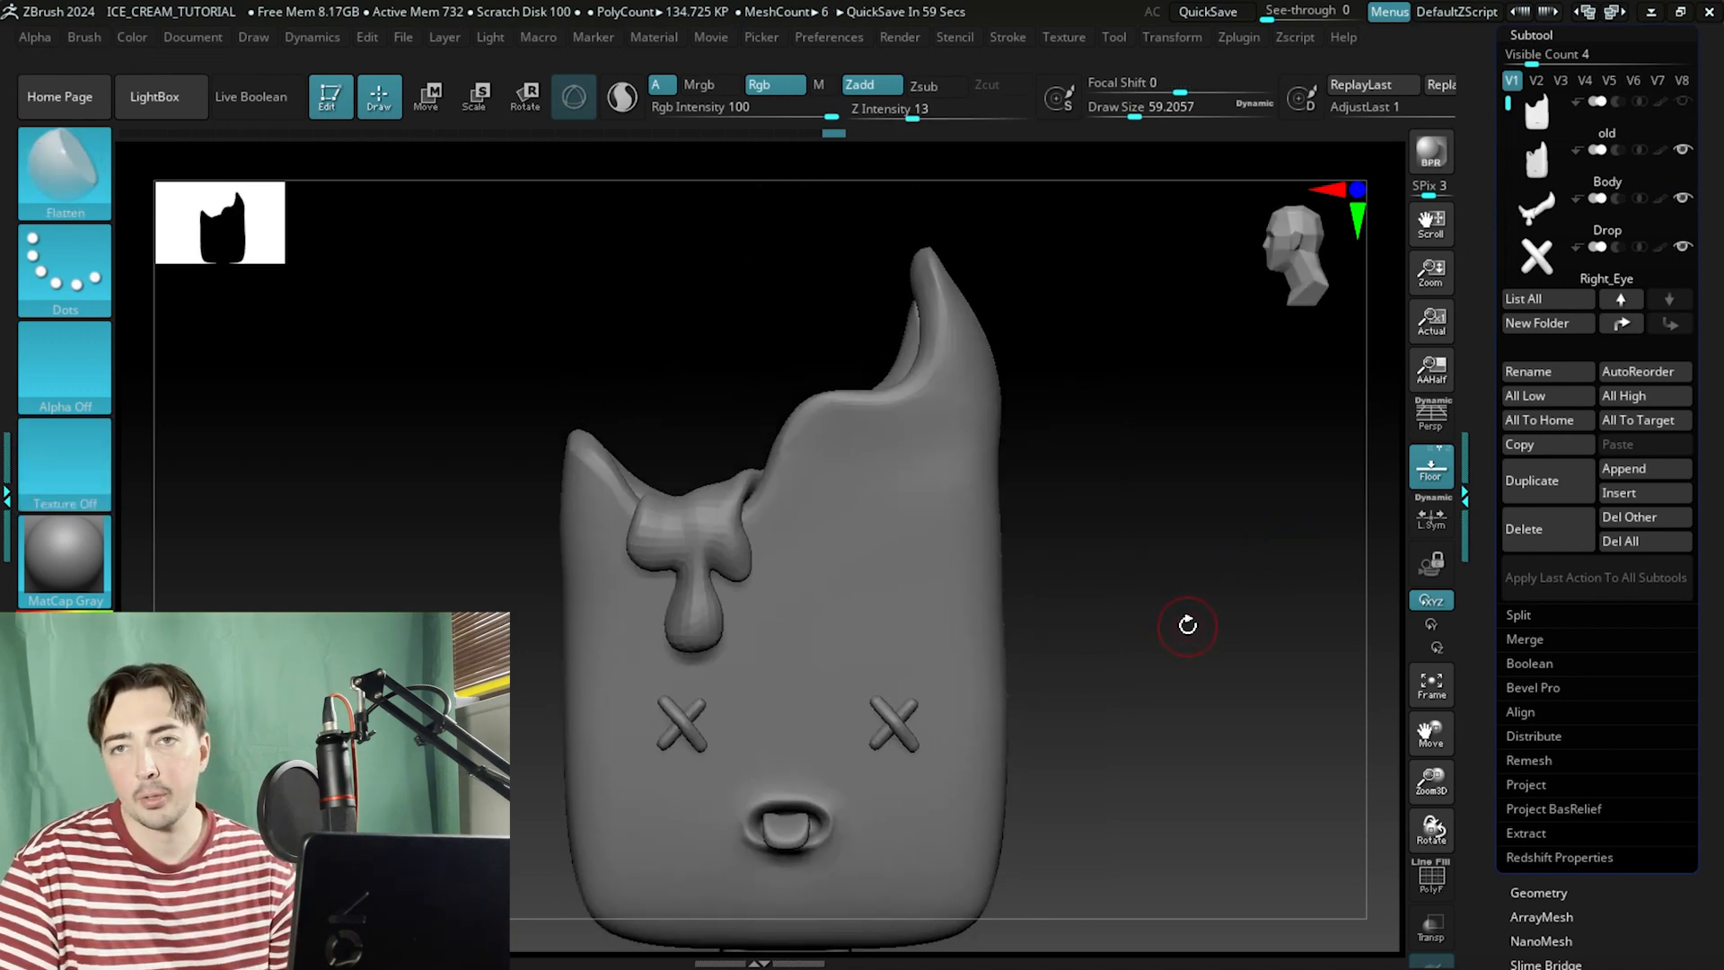
drag(1188, 625, 1128, 595)
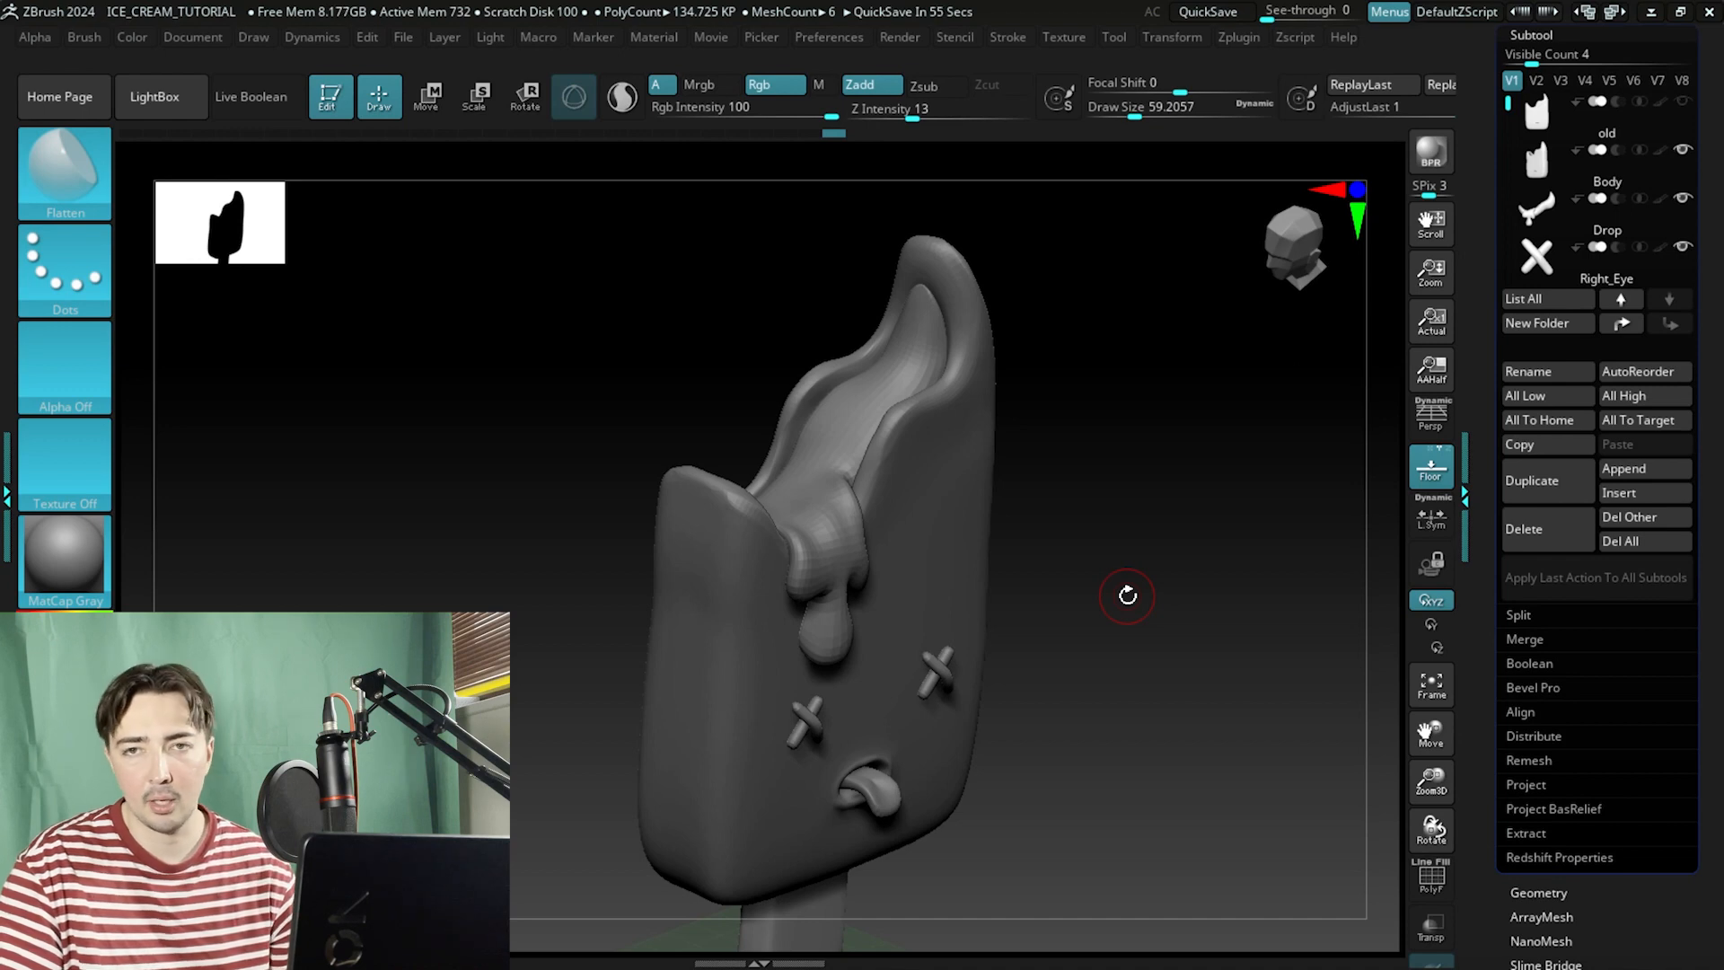
mouse_move(1128, 595)
mouse_down()
mouse_move(1090, 542)
mouse_move(1154, 500)
mouse_move(1116, 488)
mouse_move(1109, 625)
mouse_move(1119, 578)
mouse_up()
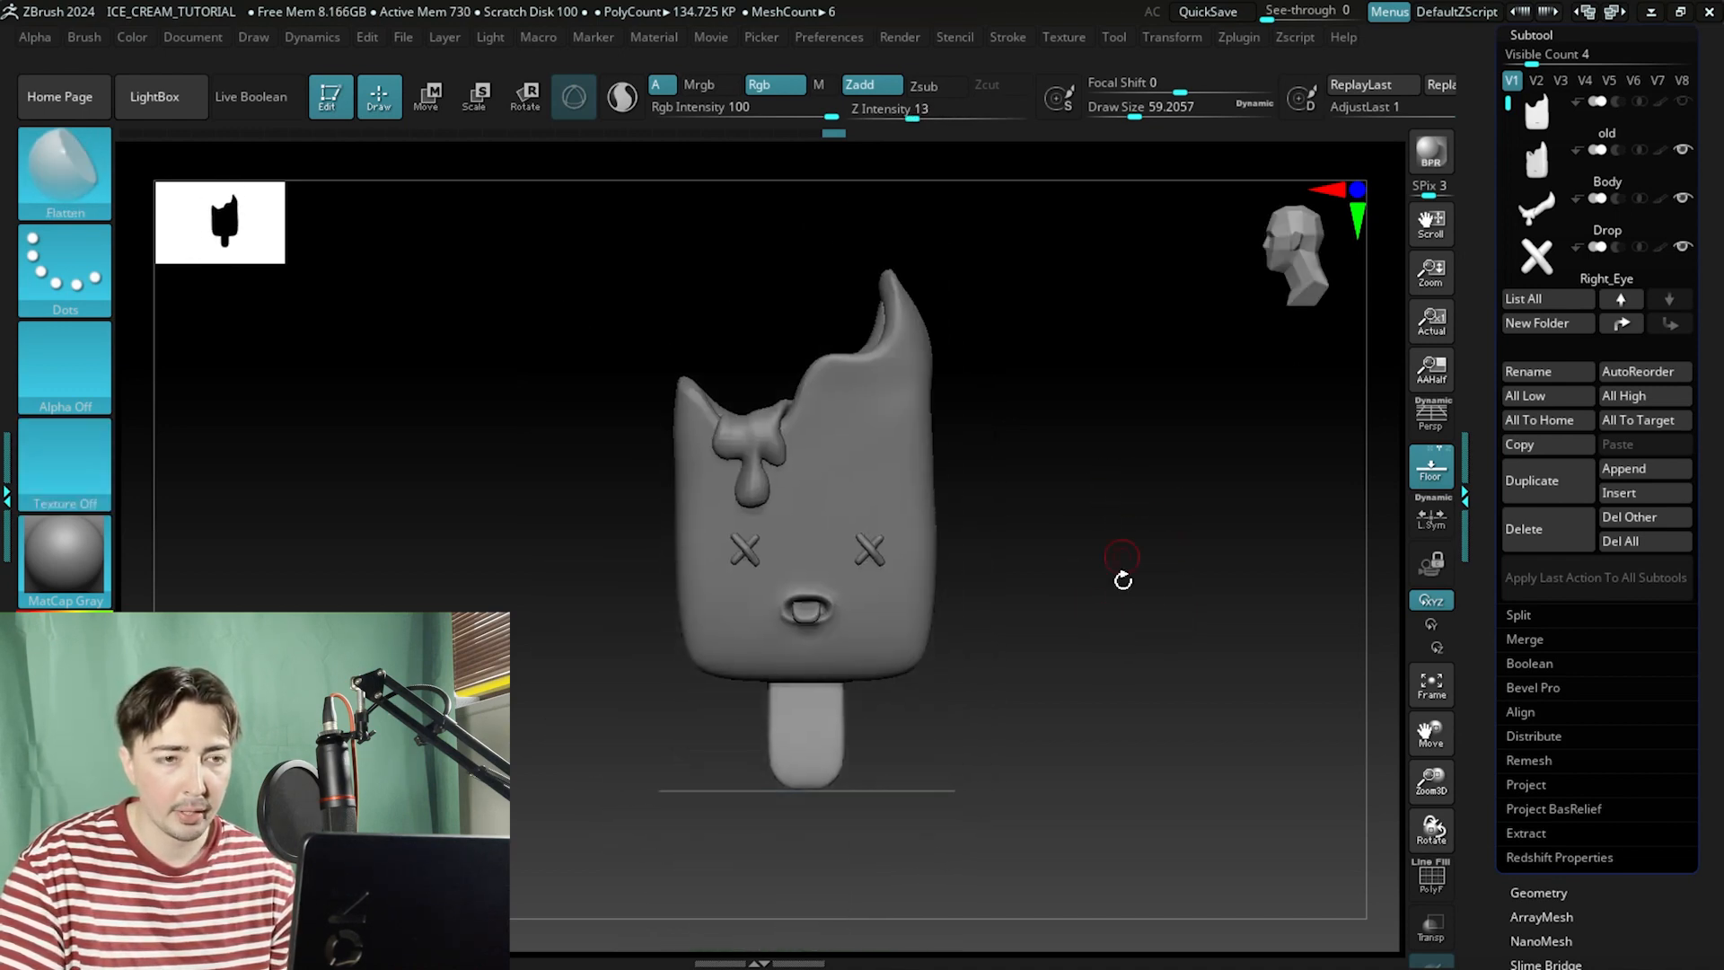
Export the visible subtools with FBX ExportImport, saving the file into the IceCream folder.
click(1240, 38)
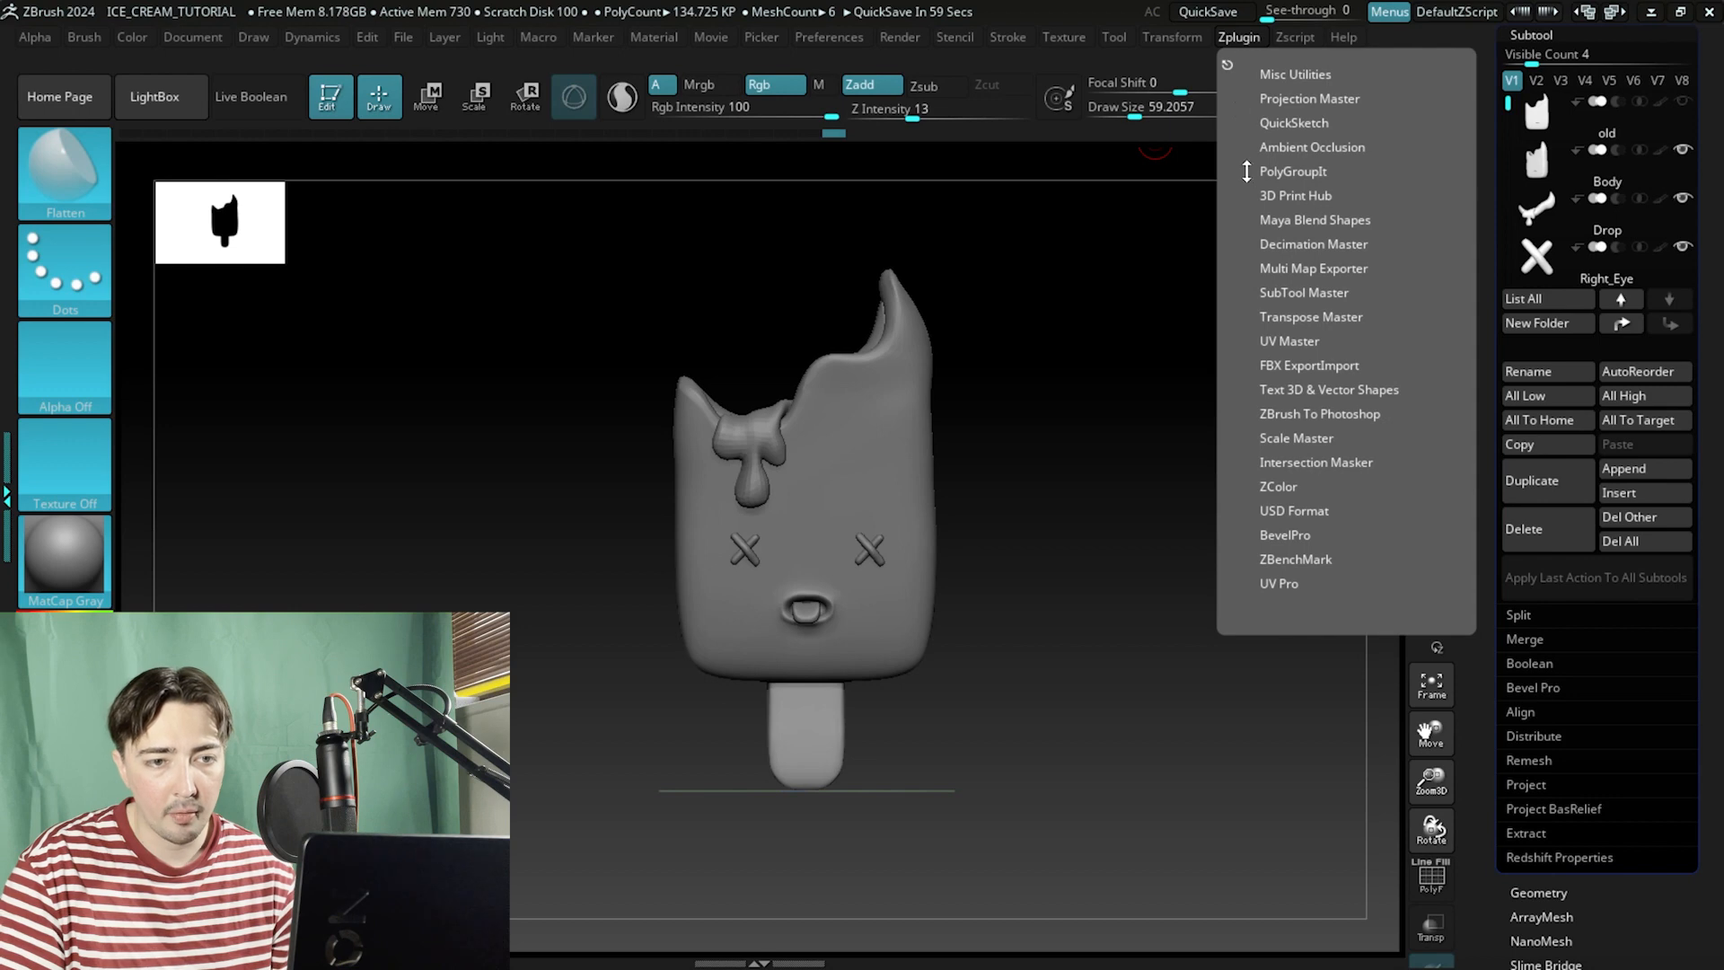
click(1295, 366)
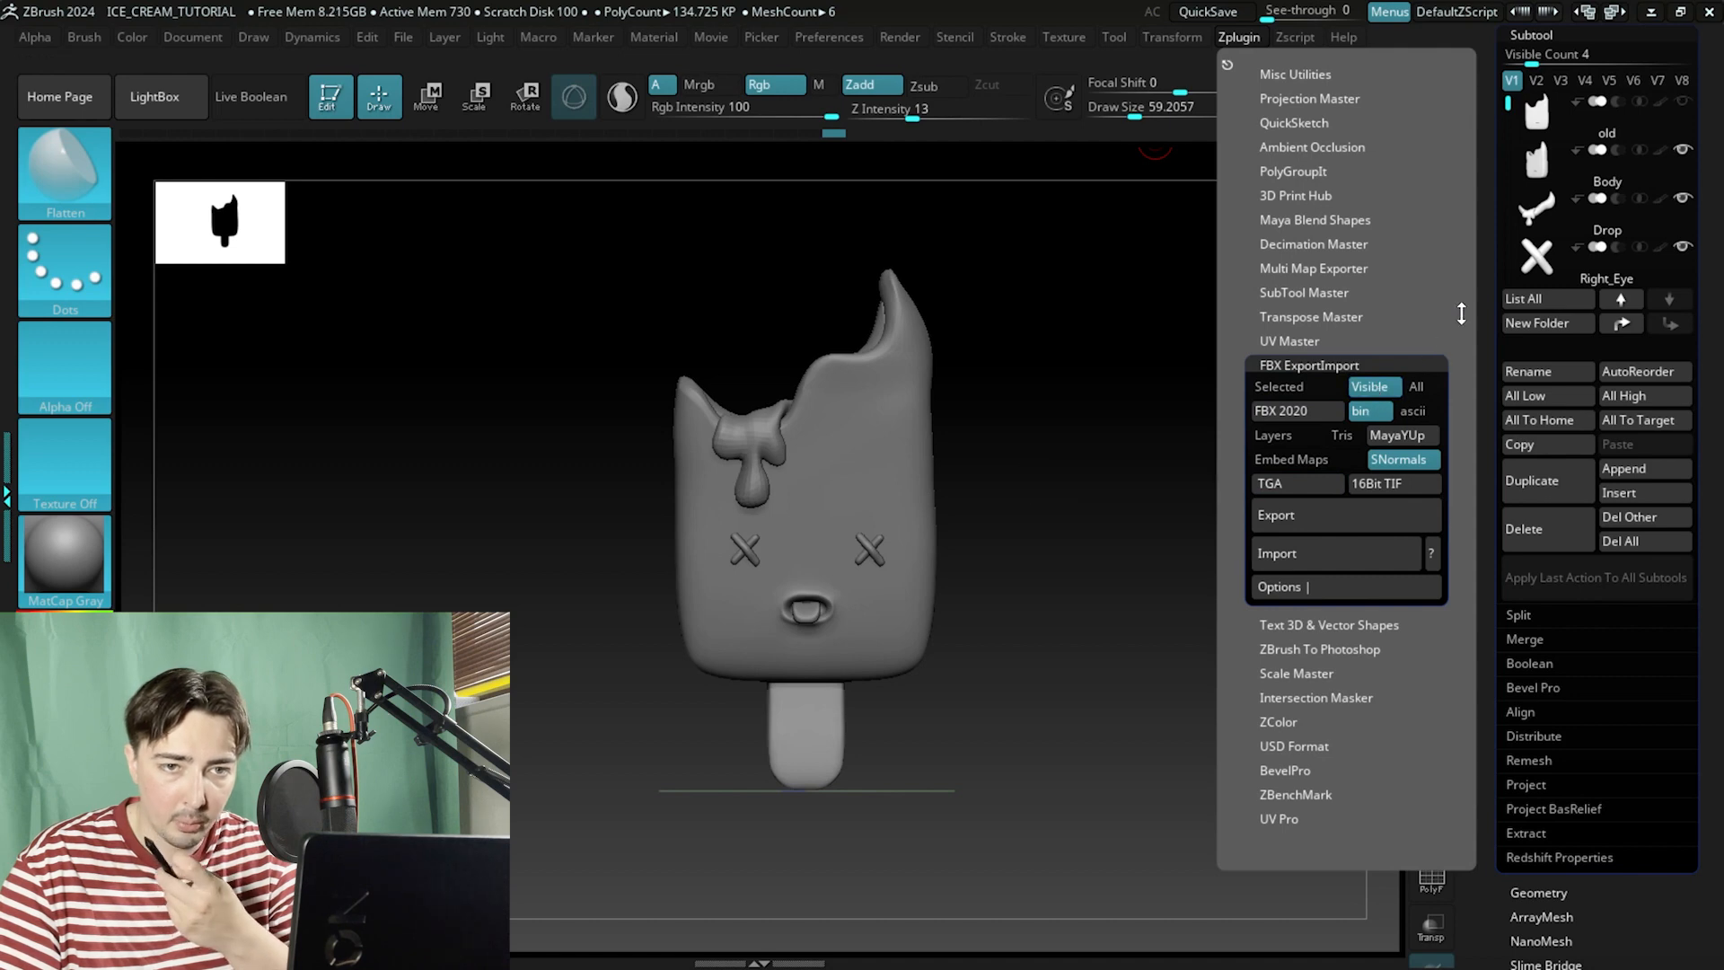
click(1239, 37)
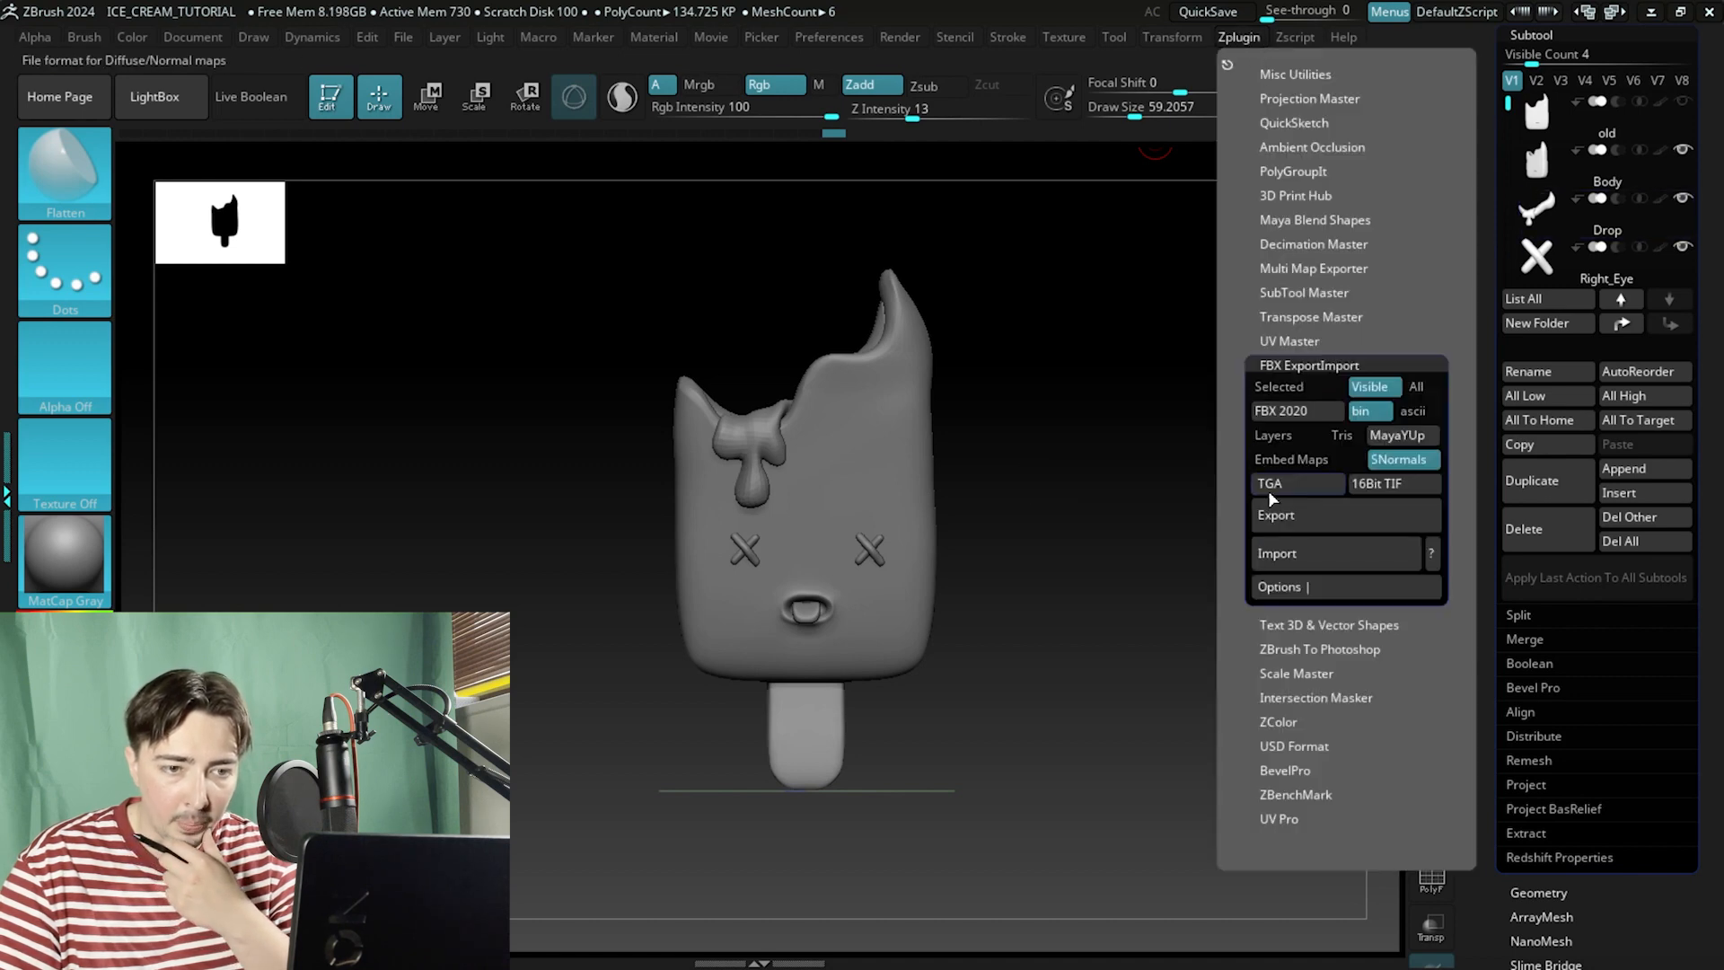
click(1285, 585)
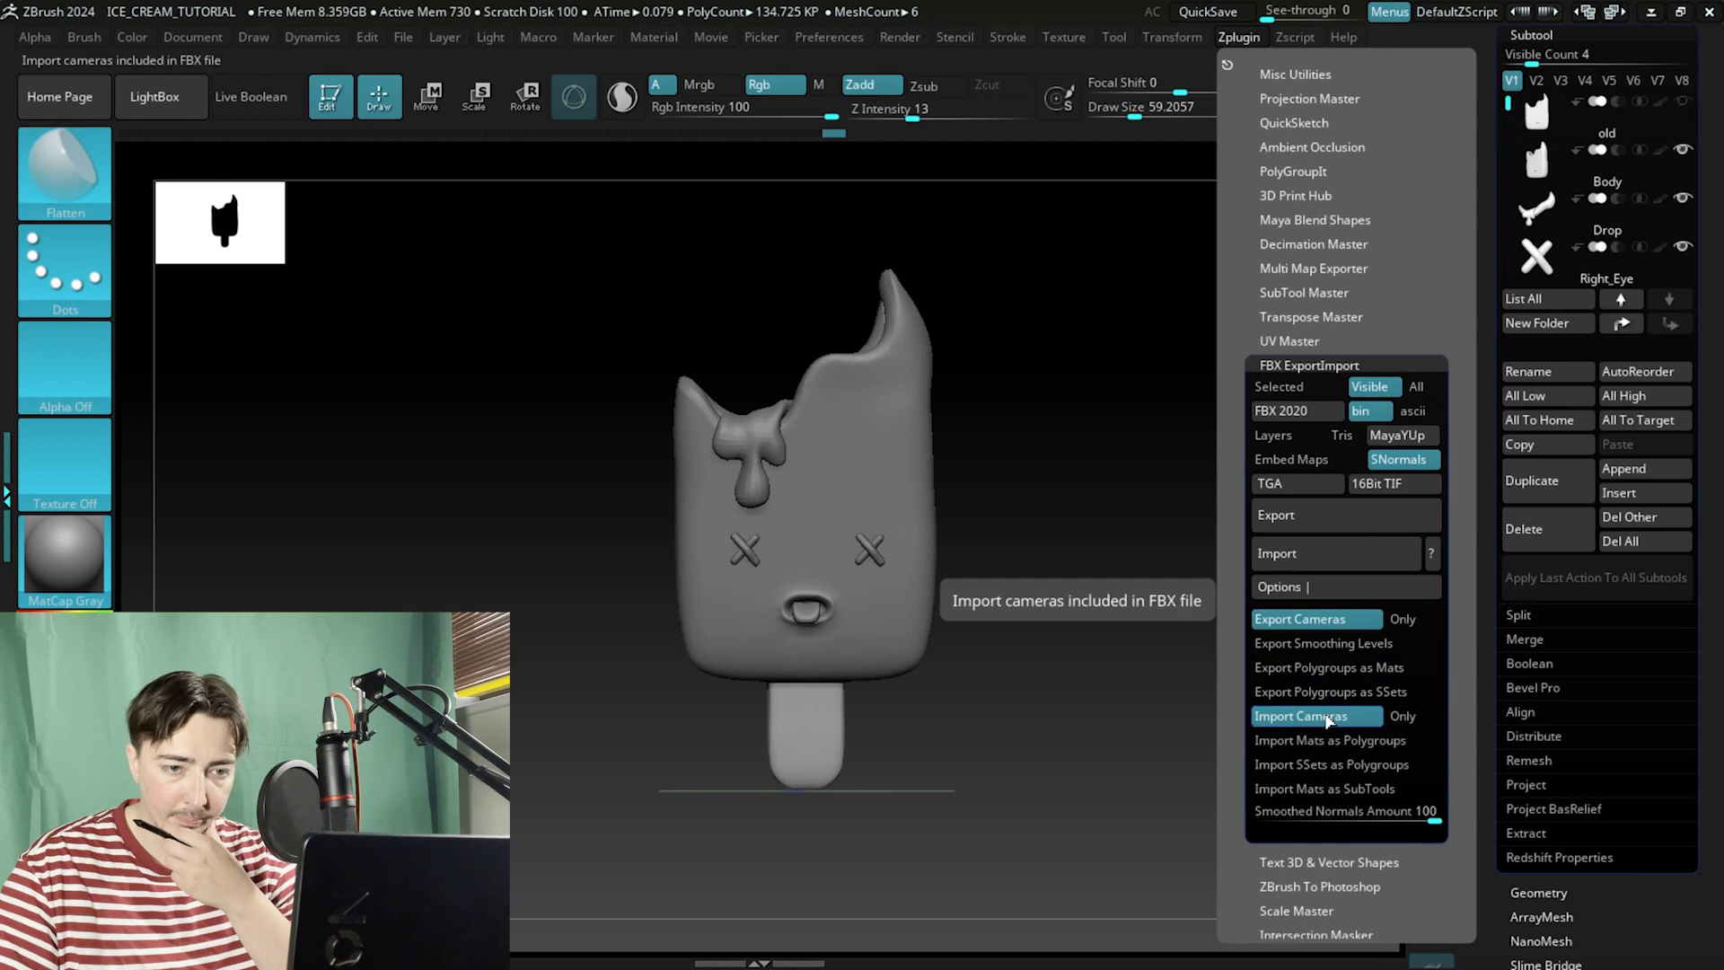
click(1290, 516)
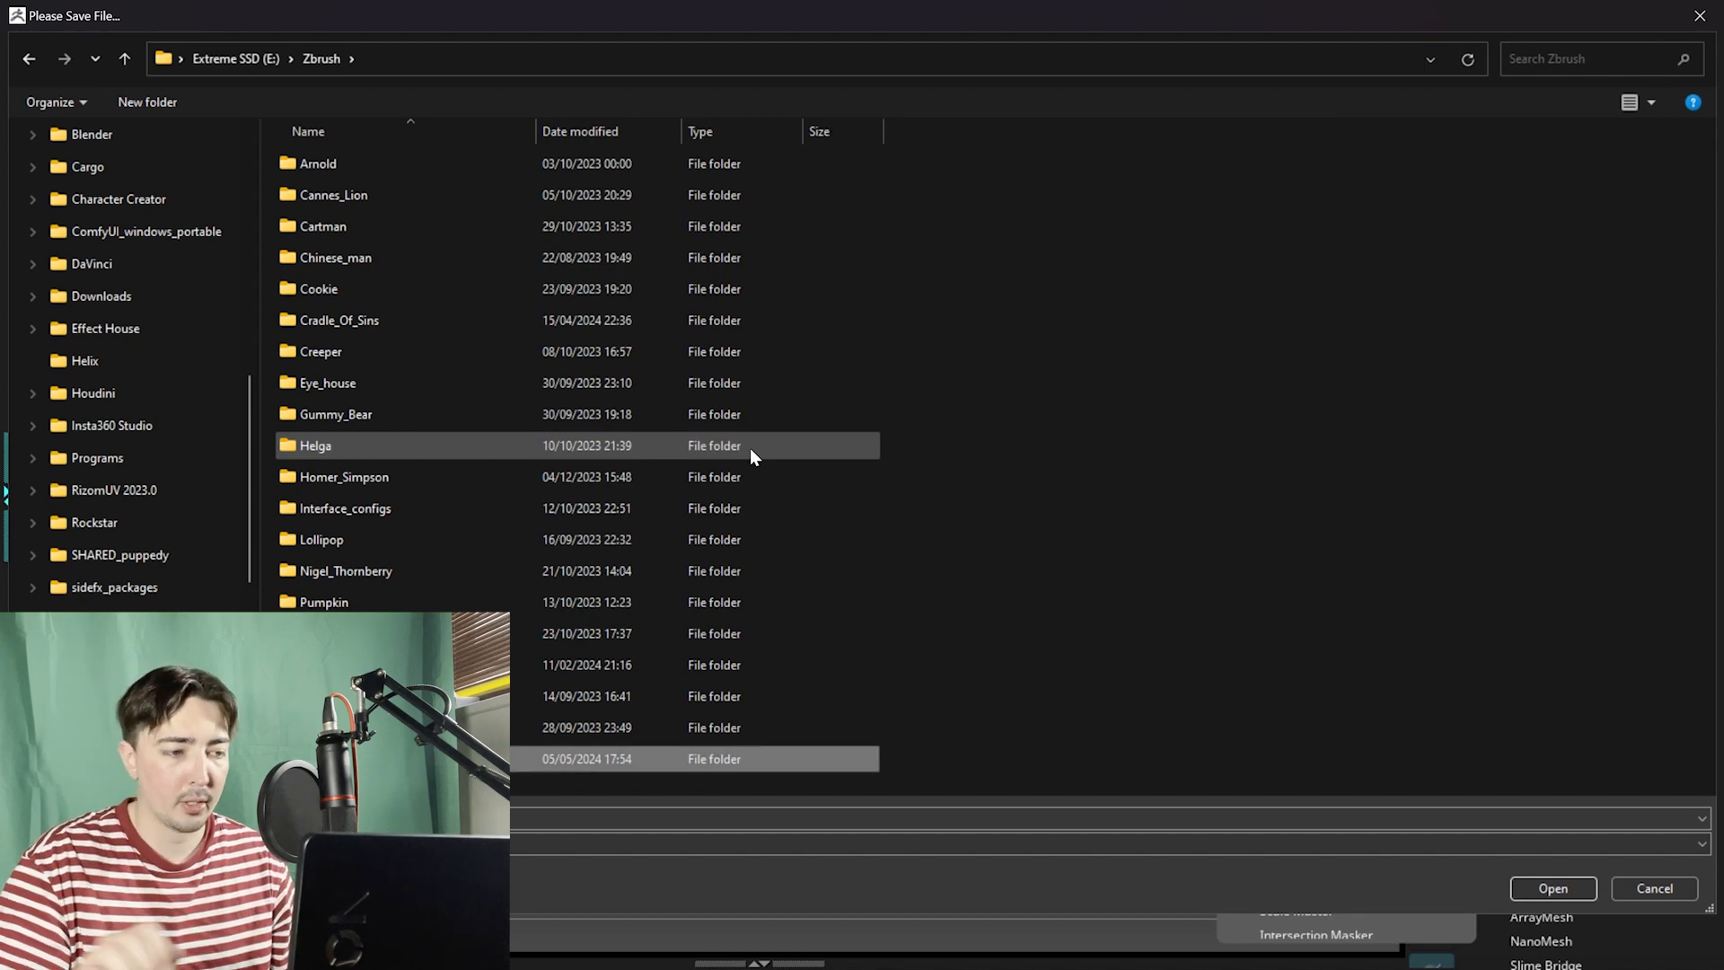
double_click(331, 758)
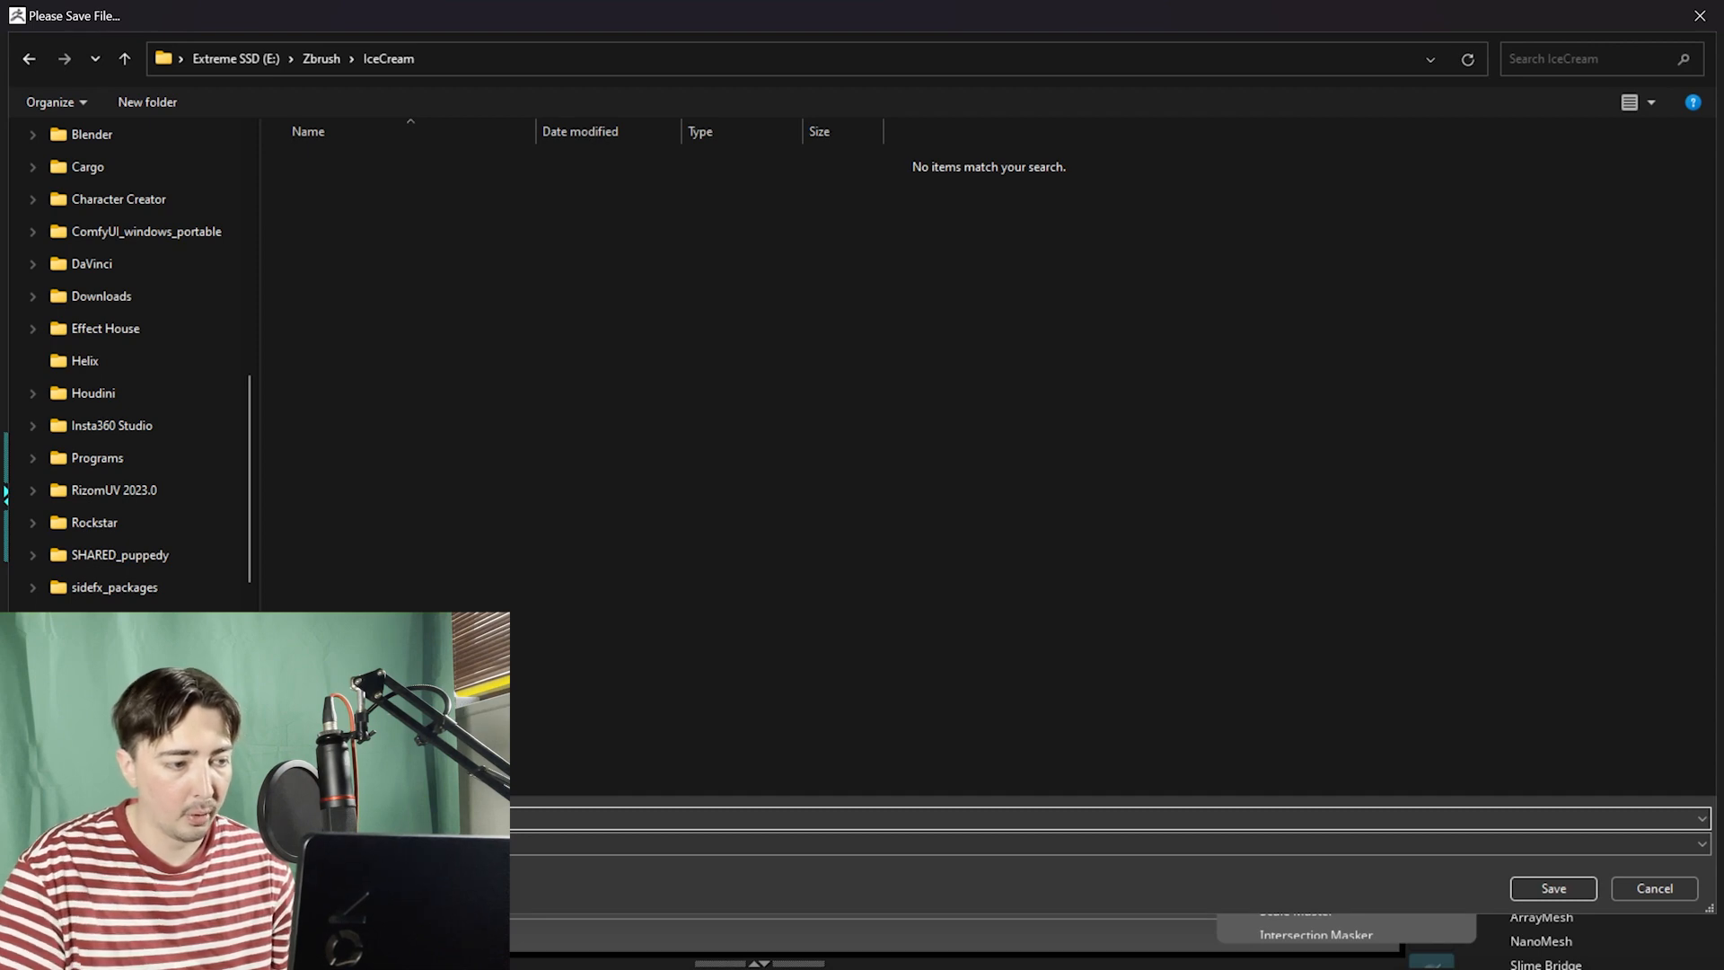
click(1559, 889)
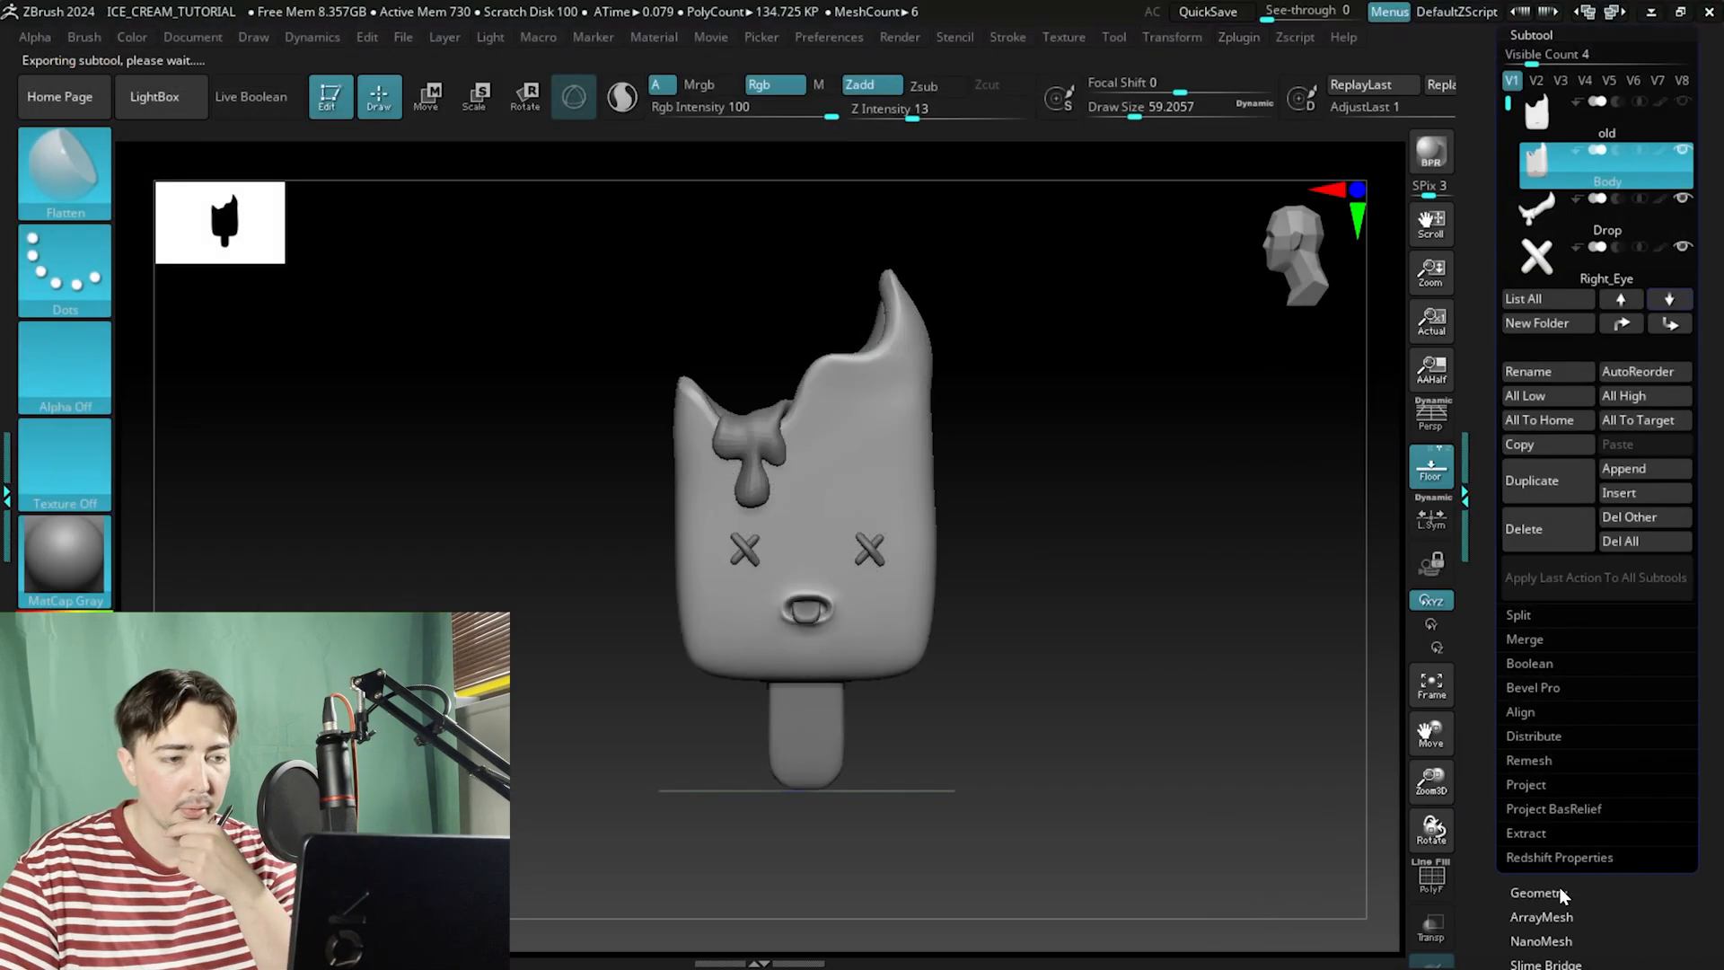